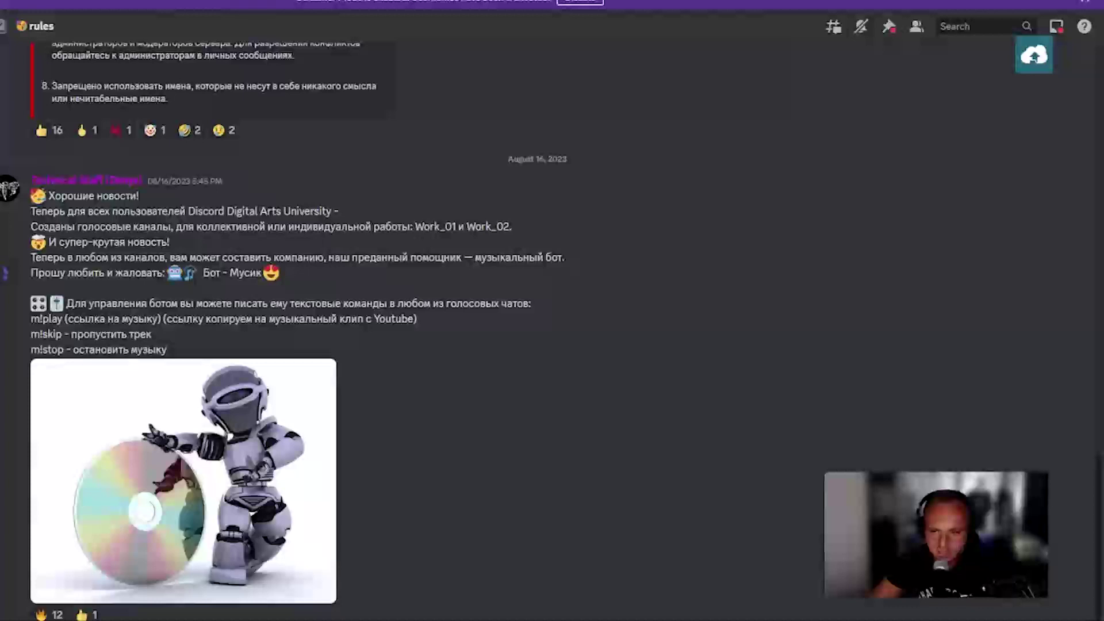
Watch the member's live screen share of the ArtStation T-Rex artwork with the member list hidden
{"action": "left_click", "coordinate": [3, 272]}
{"action": "left_click", "coordinate": [2, 273]}
{"action": "left_click", "coordinate": [3, 267]}
{"action": "left_click", "coordinate": [2, 267]}
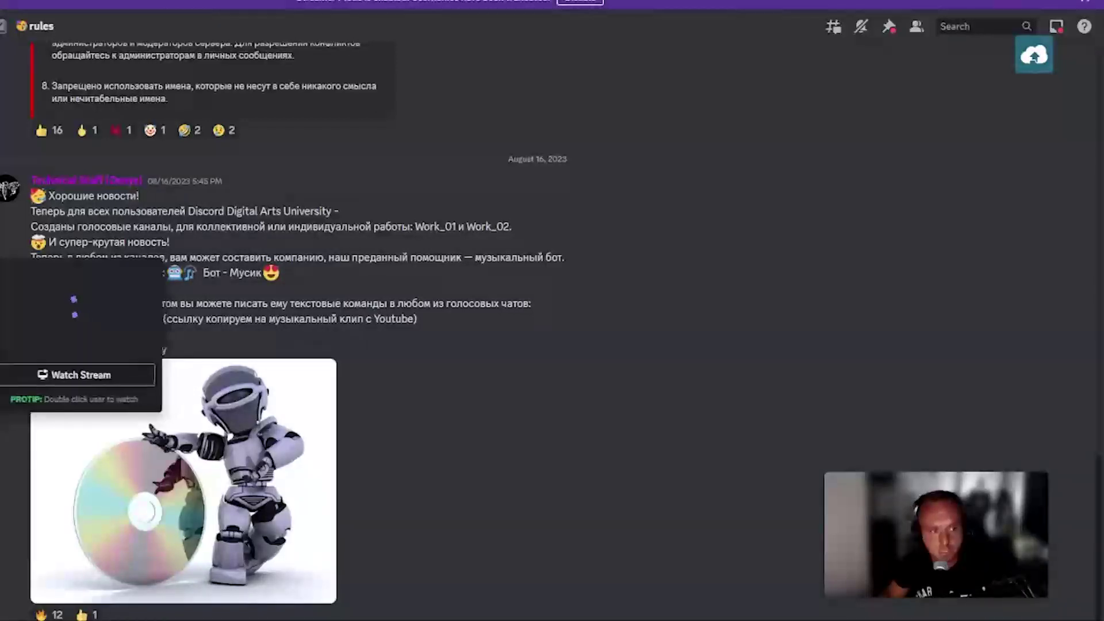
{"action": "double_click", "coordinate": [1, 269]}
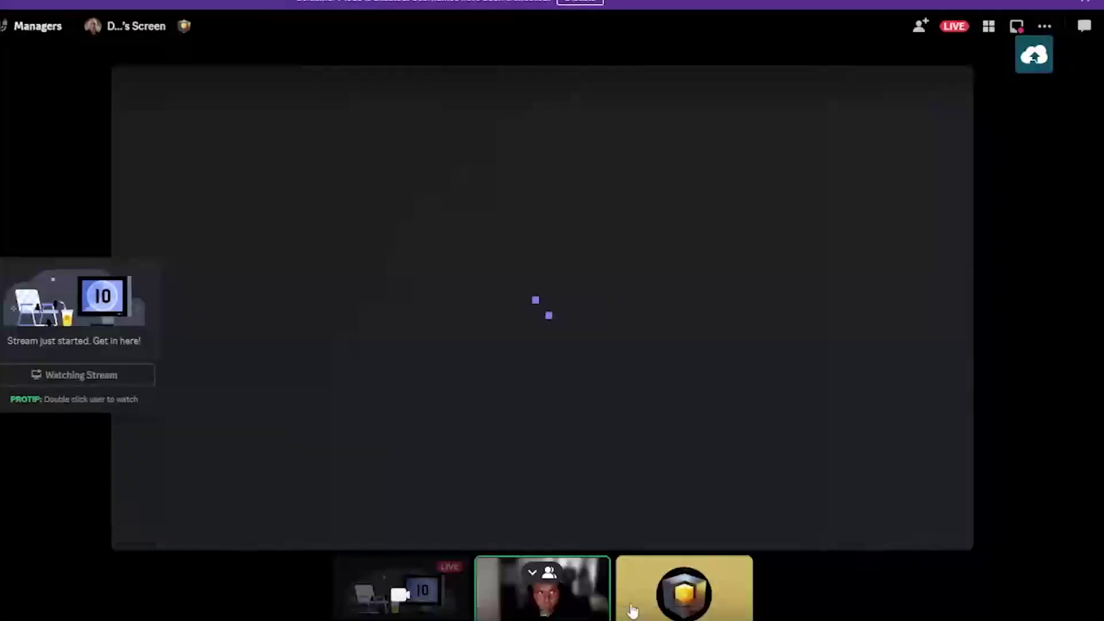
{"action": "left_click", "coordinate": [541, 573]}
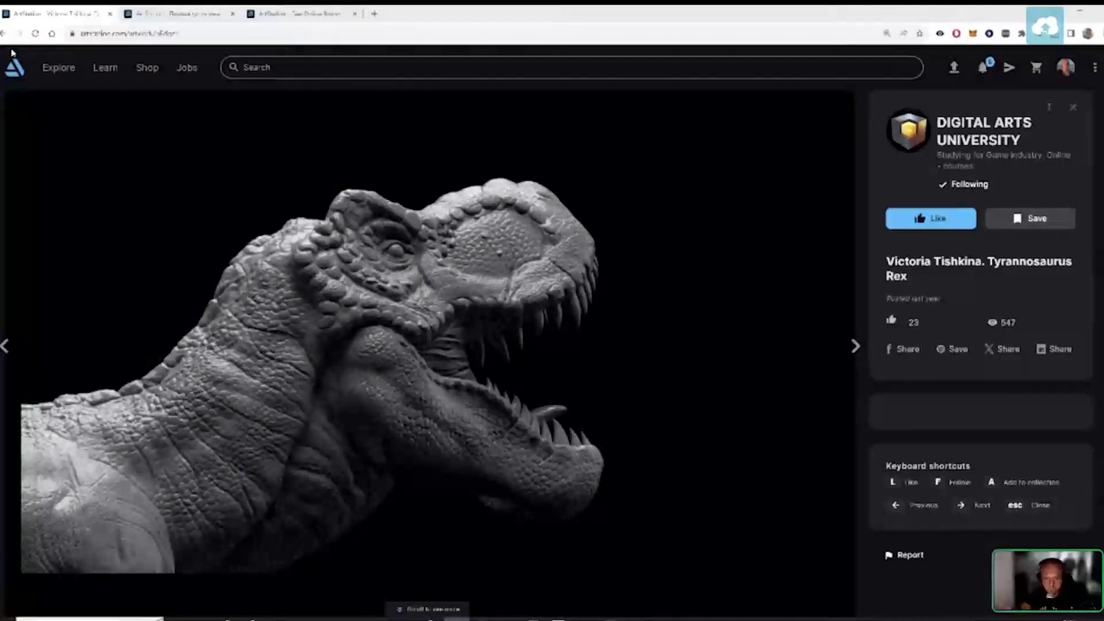
Bring the ArtStation browser window back to the front
{"action": "mouse_move", "coordinate": [535, 541]}
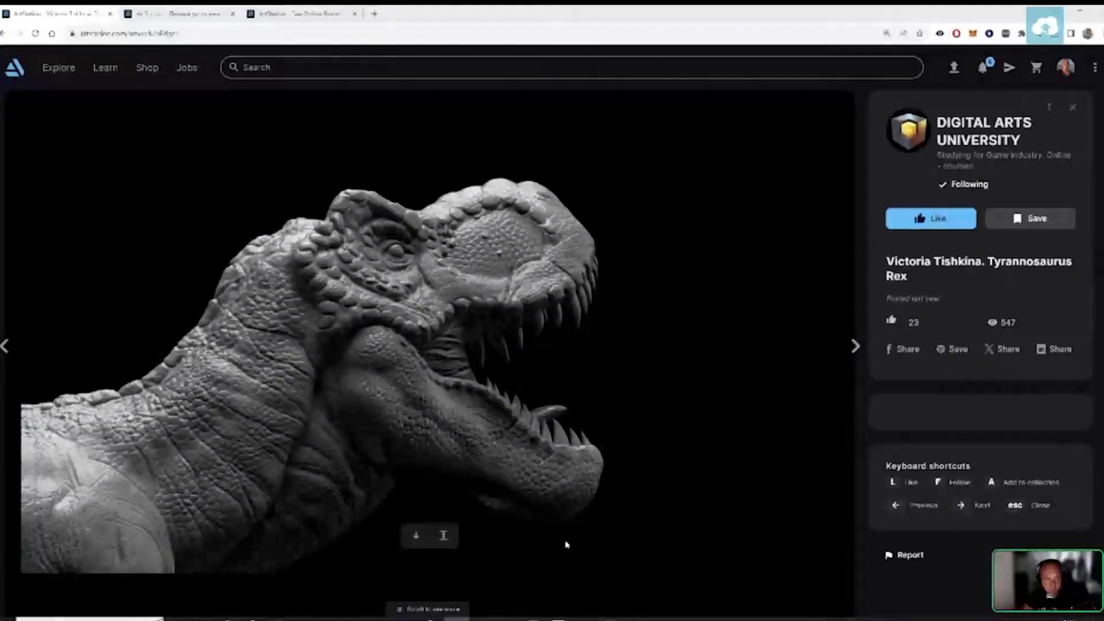
{"action": "left_click", "coordinate": [611, 619]}
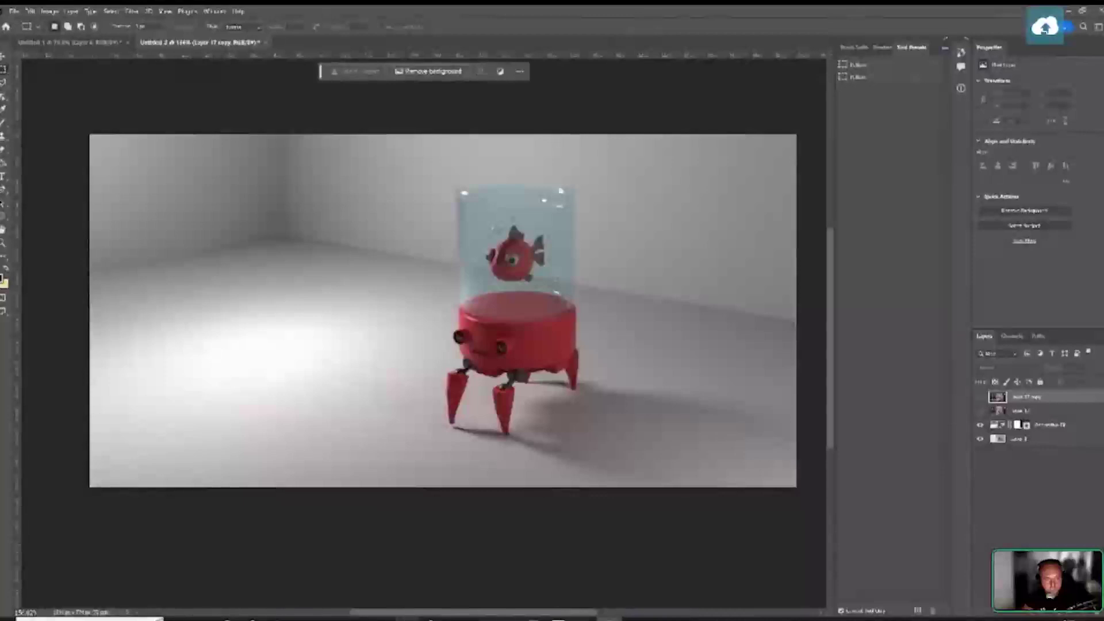
{"action": "mouse_move", "coordinate": [507, 619]}
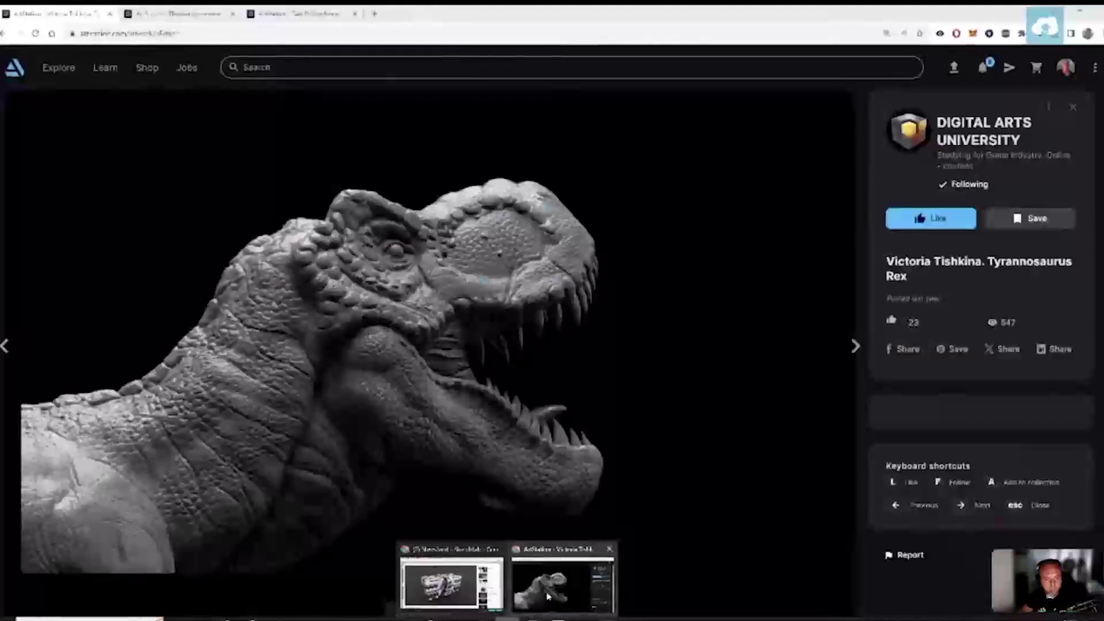
{"action": "left_click", "coordinate": [549, 597]}
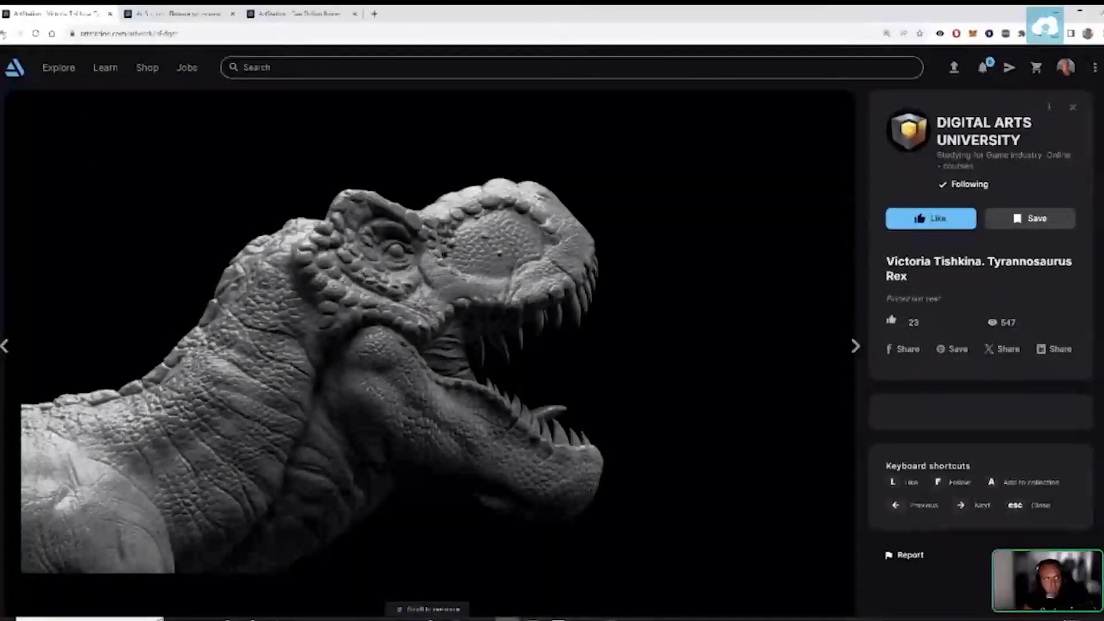
Go back to the Digital Arts University portfolio grid and open the red robot-fishbowl artwork
{"action": "left_click", "coordinate": [3, 34]}
{"action": "scroll", "coordinate": [622, 316], "scroll_direction": "down", "scroll_amount": 10}
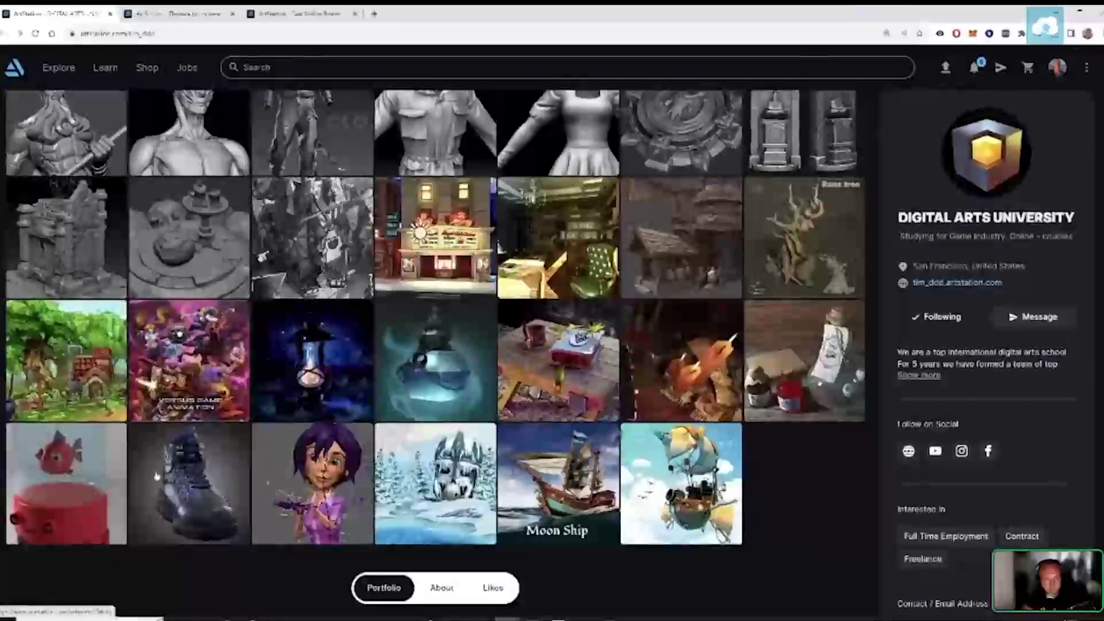
{"action": "left_click", "coordinate": [73, 470]}
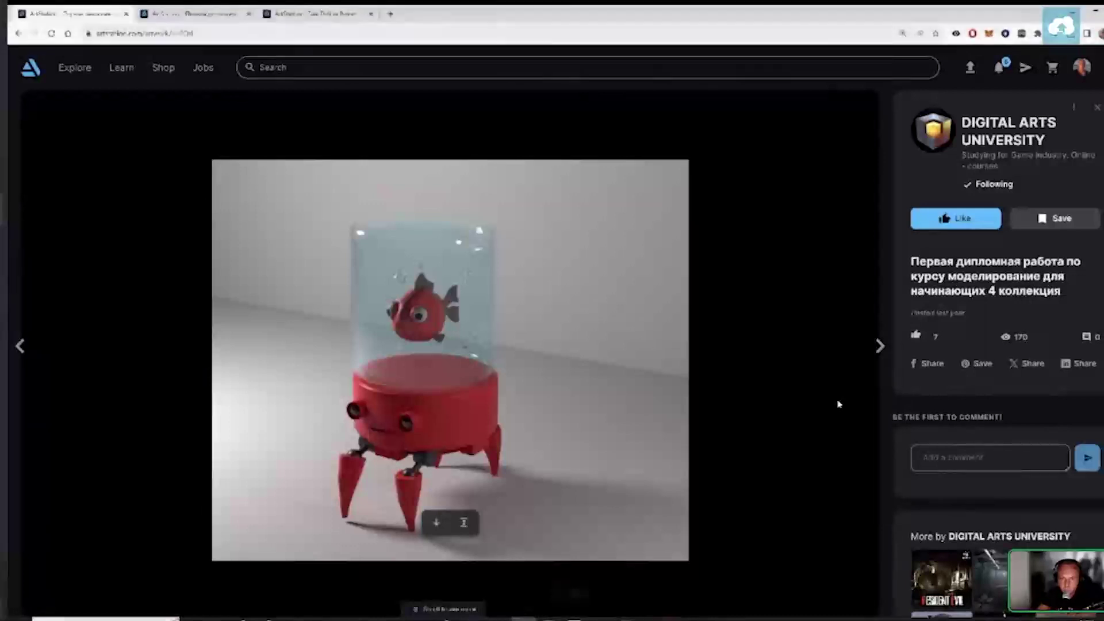
{"action": "left_click", "coordinate": [561, 599]}
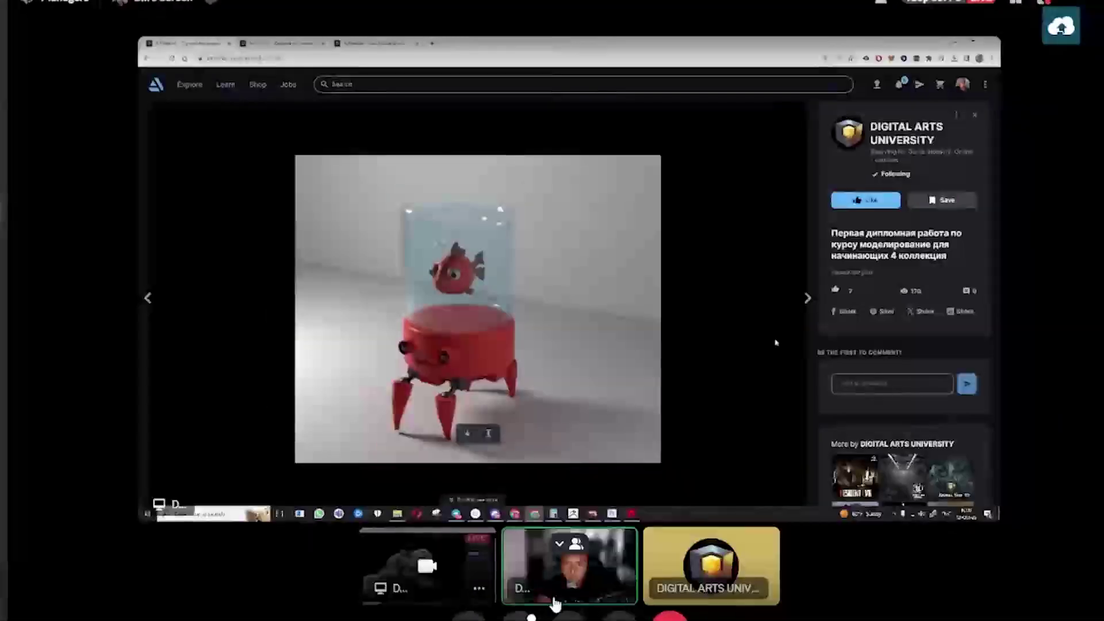
Make the host's webcam the main call view and hide the participant tiles
{"action": "left_click", "coordinate": [561, 567]}
{"action": "left_click", "coordinate": [555, 548]}
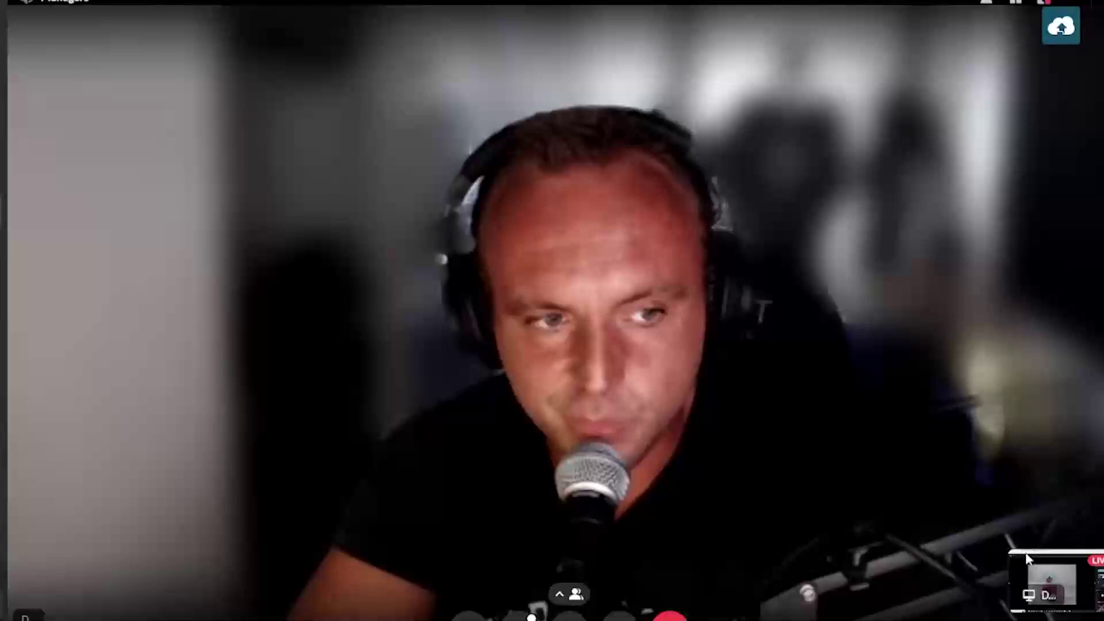
Swap the main view back to the shared robot-fishbowl artwork, leaving the webcam as a preview
{"action": "left_click", "coordinate": [564, 589]}
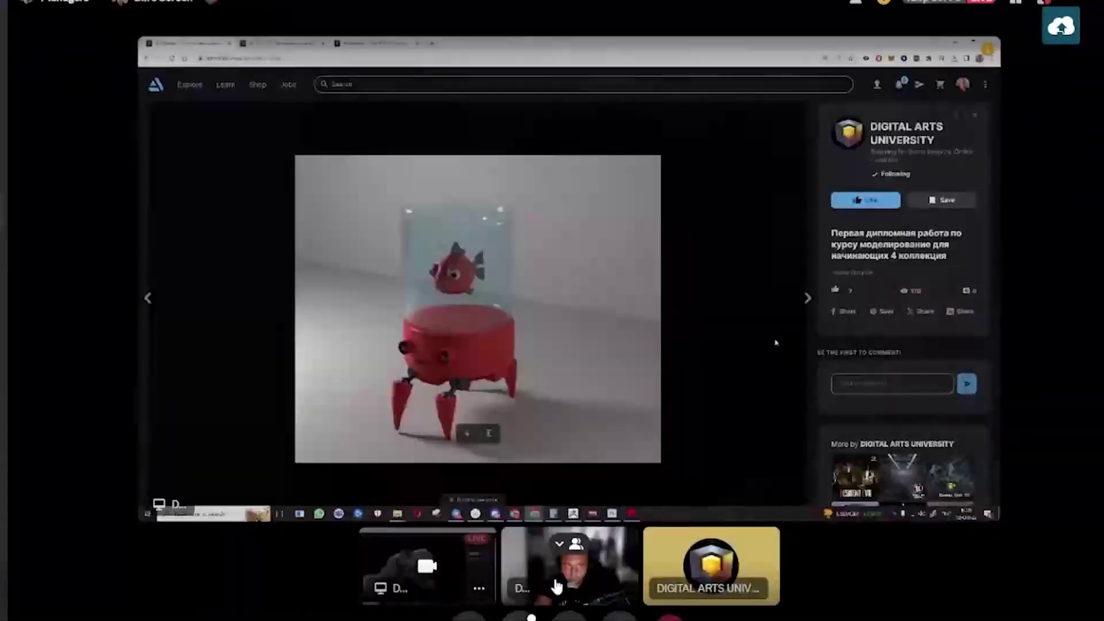
{"action": "left_click", "coordinate": [568, 551]}
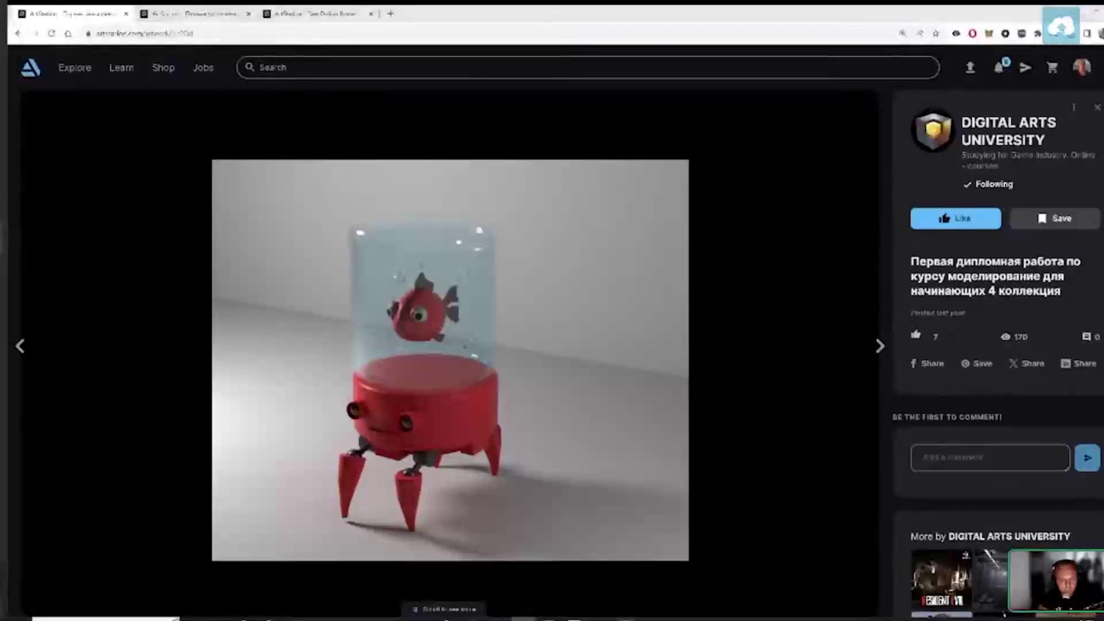
Show the top Photoshop layer so the orange fishbowl robot and goldfish render appears
{"action": "left_click", "coordinate": [626, 619]}
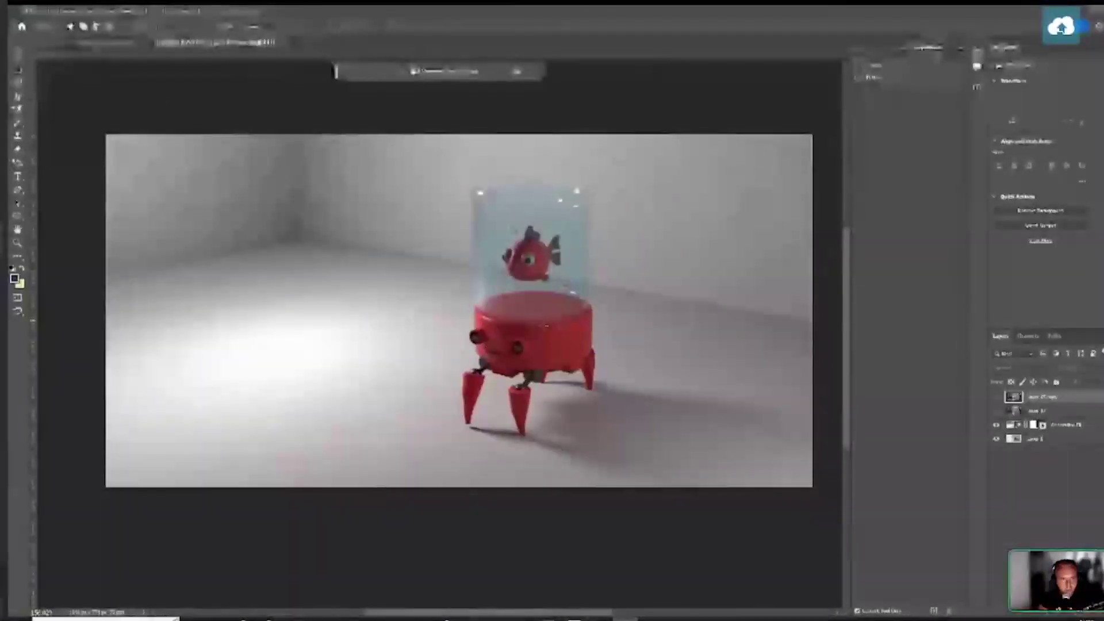
{"action": "scroll", "coordinate": [542, 328], "scroll_direction": "up", "scroll_amount": 1}
{"action": "scroll", "coordinate": [543, 328], "scroll_direction": "down", "scroll_amount": 1}
{"action": "left_click_drag", "start_coordinate": [570, 320], "coordinate": [553, 329]}
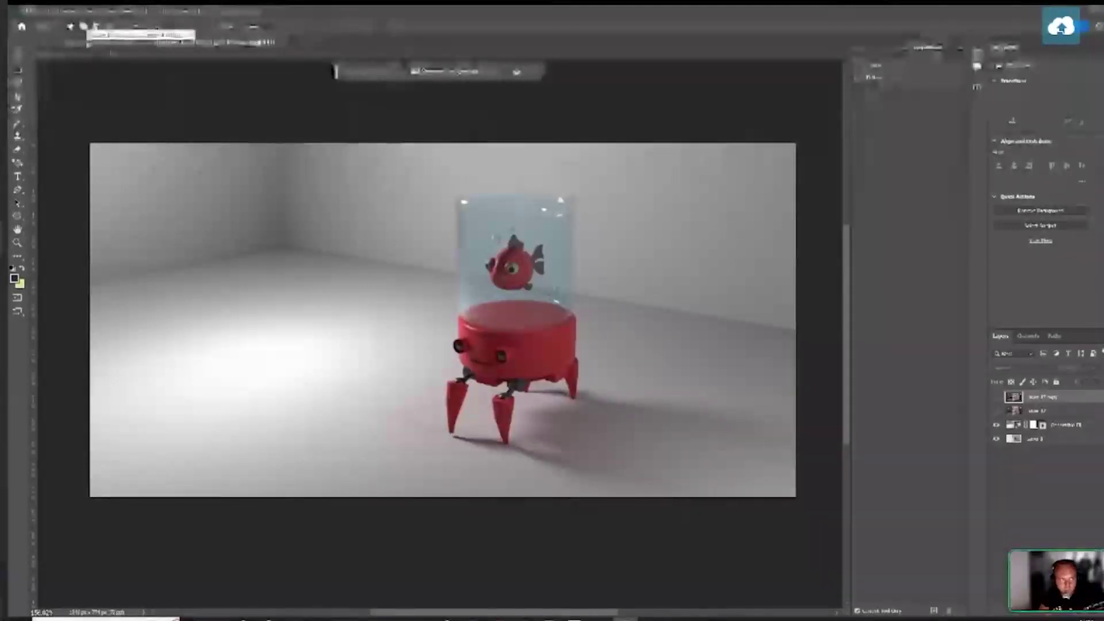
{"action": "left_click", "coordinate": [997, 398]}
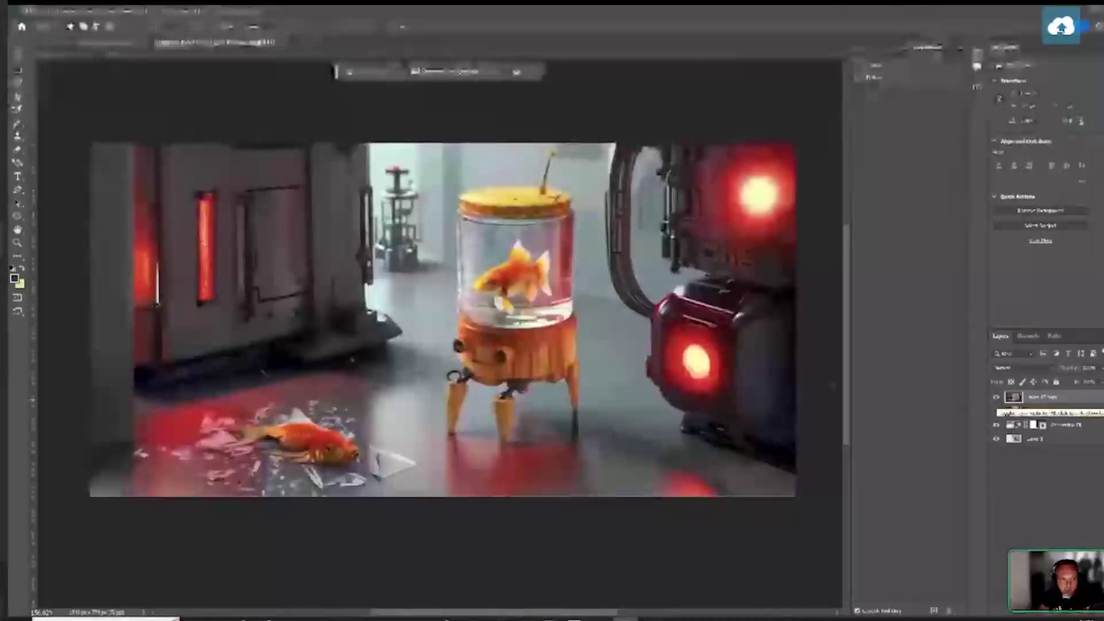
{"action": "key", "text": "f"}
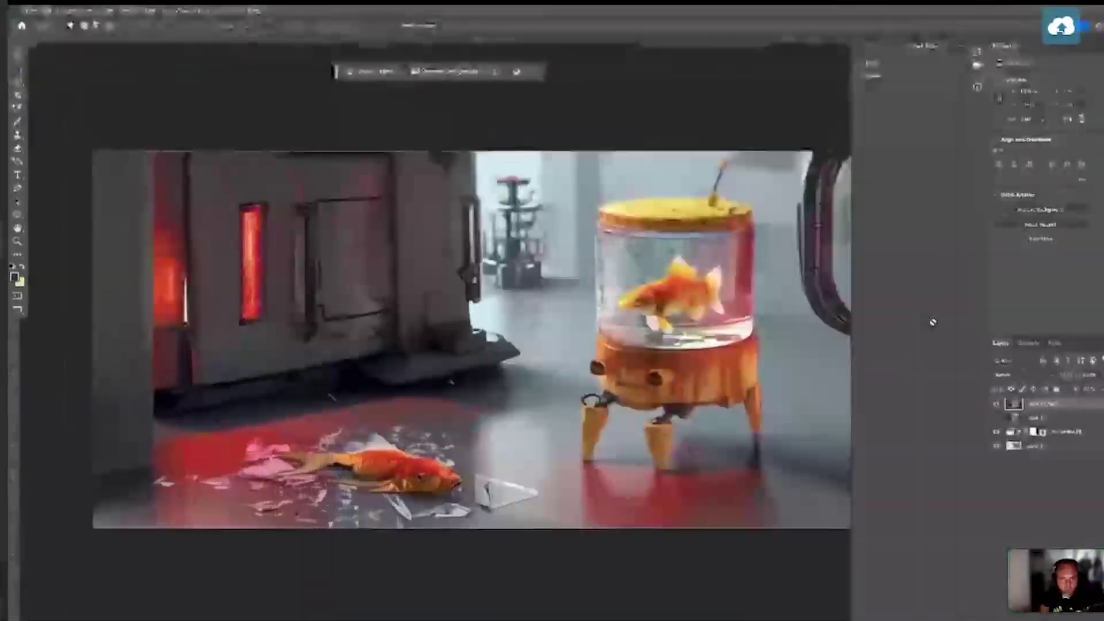
{"action": "key", "text": "f"}
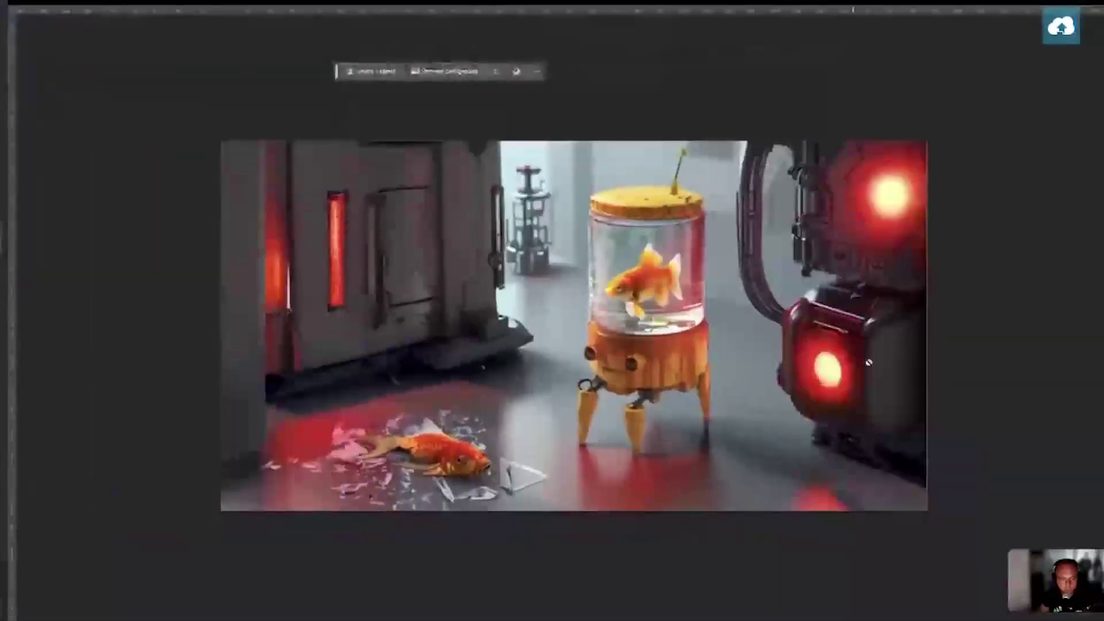
{"action": "scroll", "coordinate": [891, 380], "scroll_direction": "up", "scroll_amount": 2}
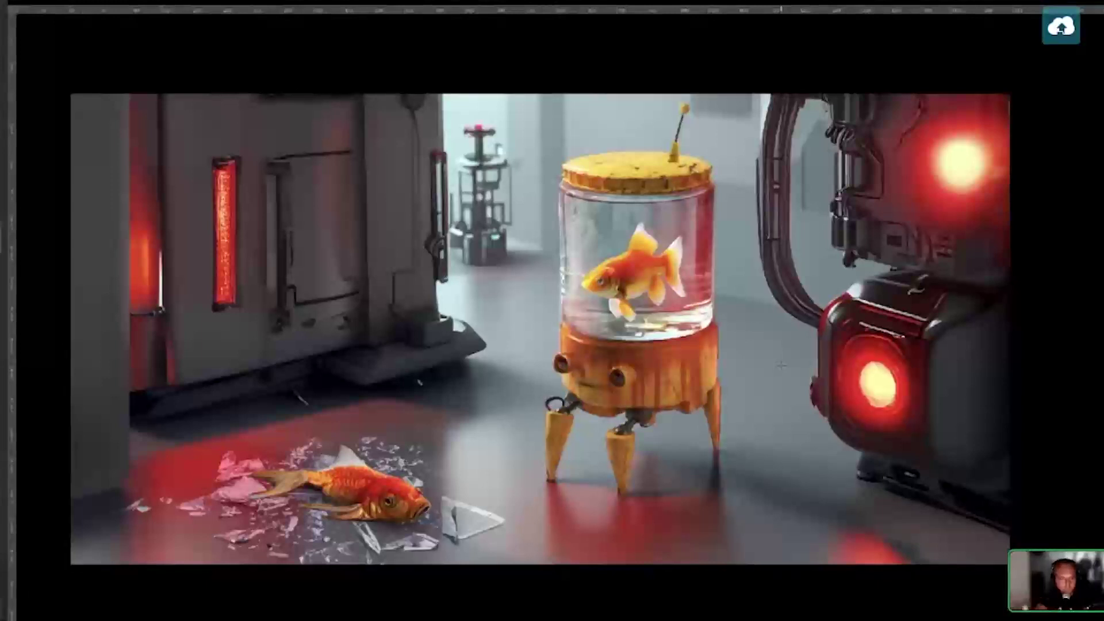
{"action": "key", "text": "ctrl+z"}
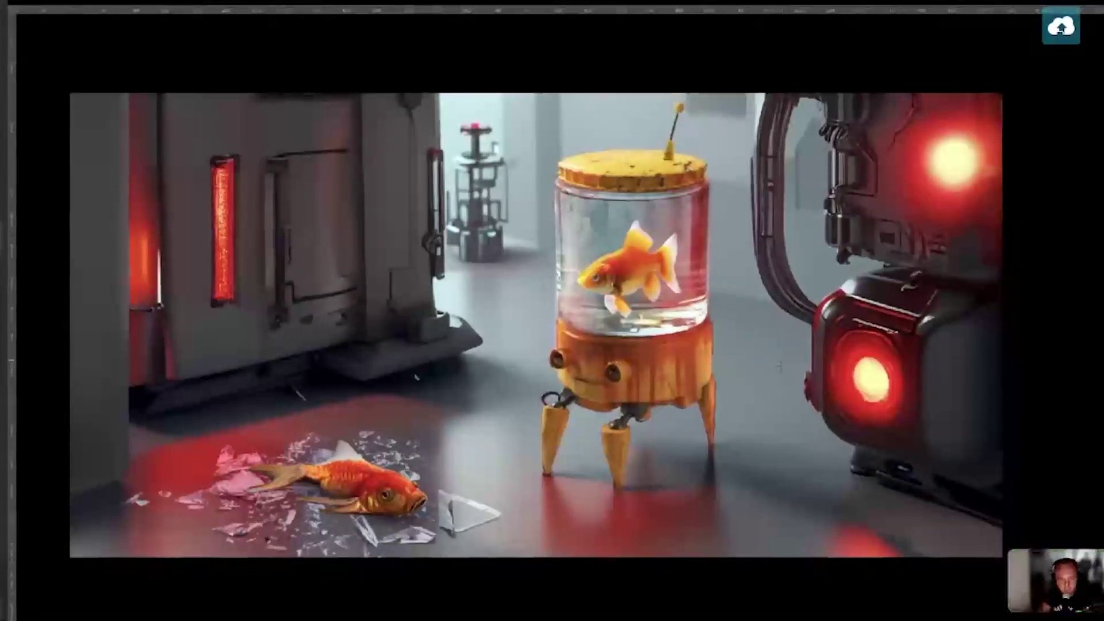
{"action": "key", "text": "f"}
{"action": "scroll", "coordinate": [712, 331], "scroll_direction": "down", "scroll_amount": 3}
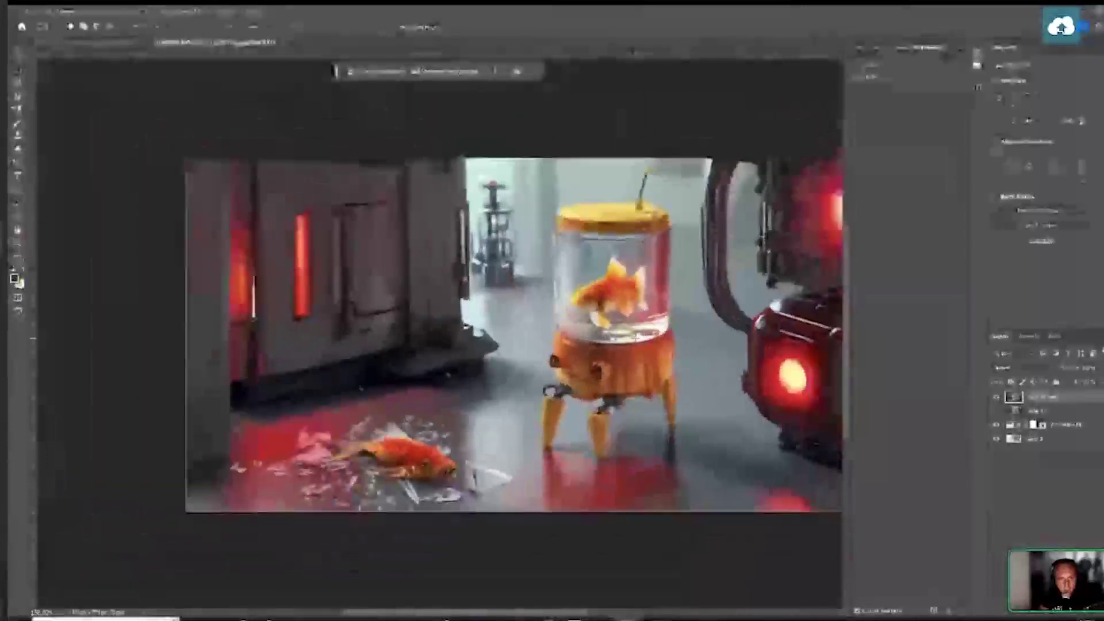
{"action": "left_click_drag", "start_coordinate": [712, 331], "coordinate": [636, 335]}
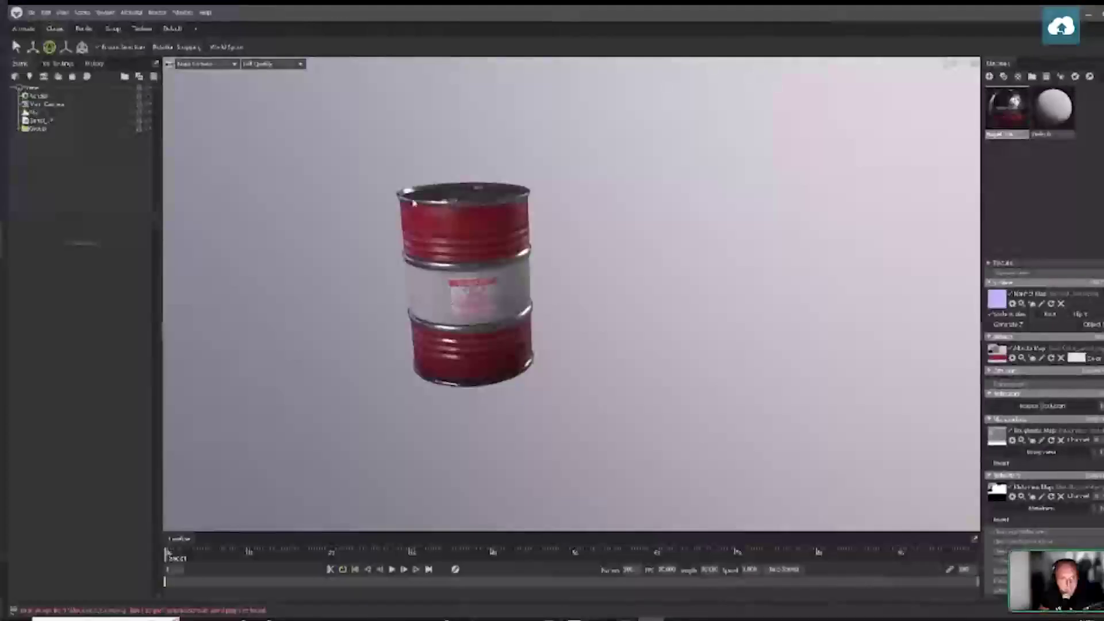
Start a new empty scene, discarding the oil barrel scene without saving
{"action": "left_click", "coordinate": [32, 12]}
{"action": "left_click", "coordinate": [51, 25]}
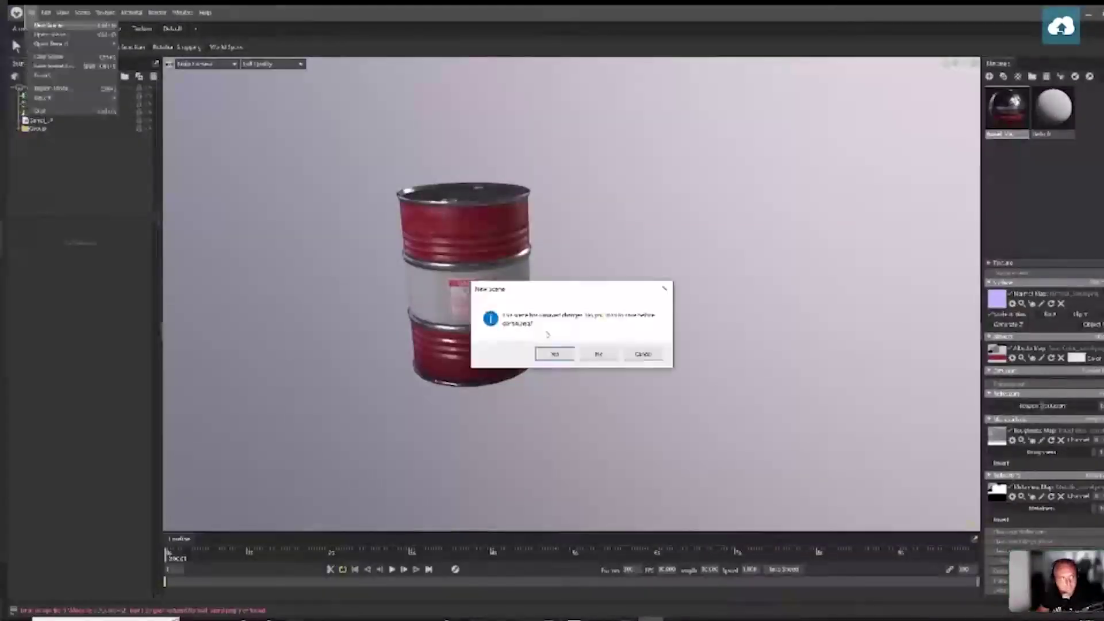
{"action": "left_click", "coordinate": [599, 353]}
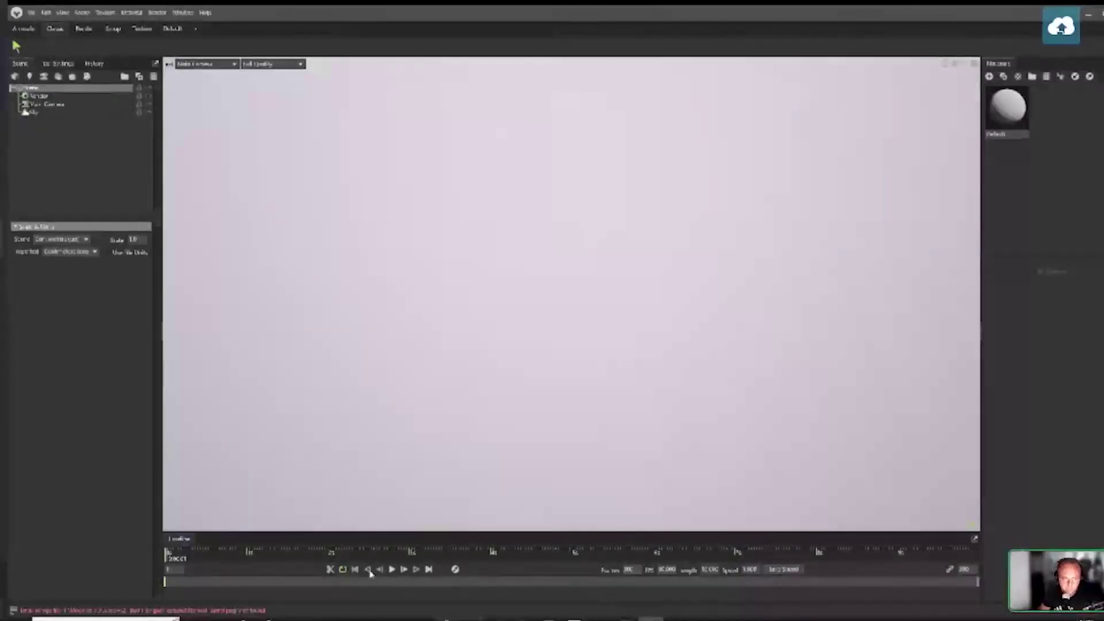
Orbit and zoom around the imported double-barrel gun to view it toward its muzzles
{"action": "mouse_move", "coordinate": [345, 619]}
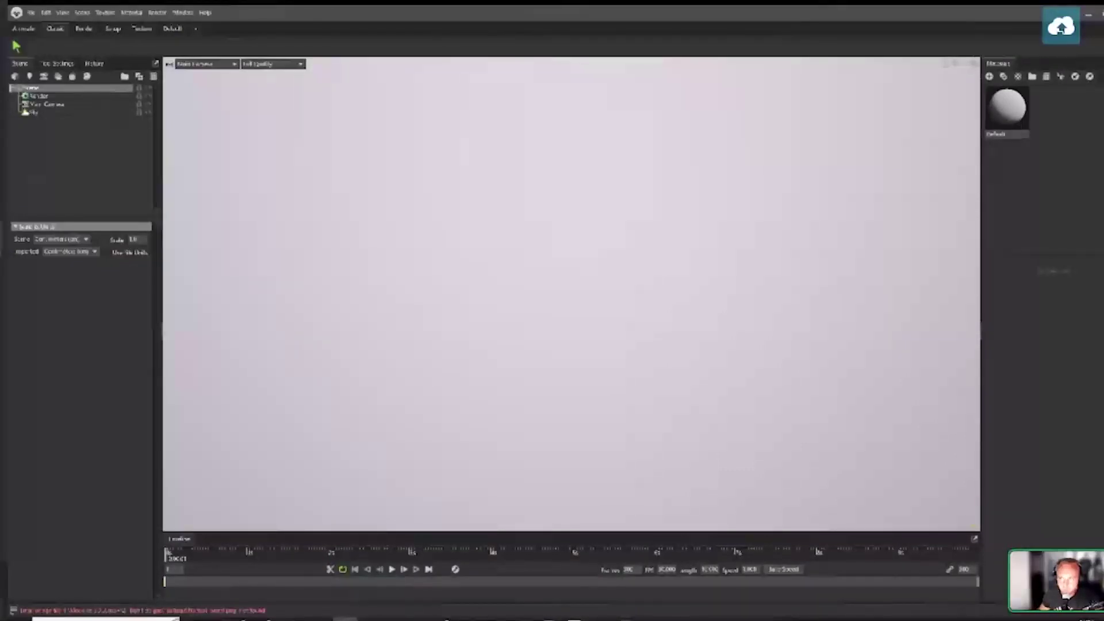
{"action": "left_click_drag", "start_coordinate": [619, 371], "coordinate": [897, 342]}
{"action": "scroll", "coordinate": [678, 311], "scroll_direction": "up", "scroll_amount": 5}
{"action": "left_click_drag", "start_coordinate": [679, 311], "coordinate": [688, 371]}
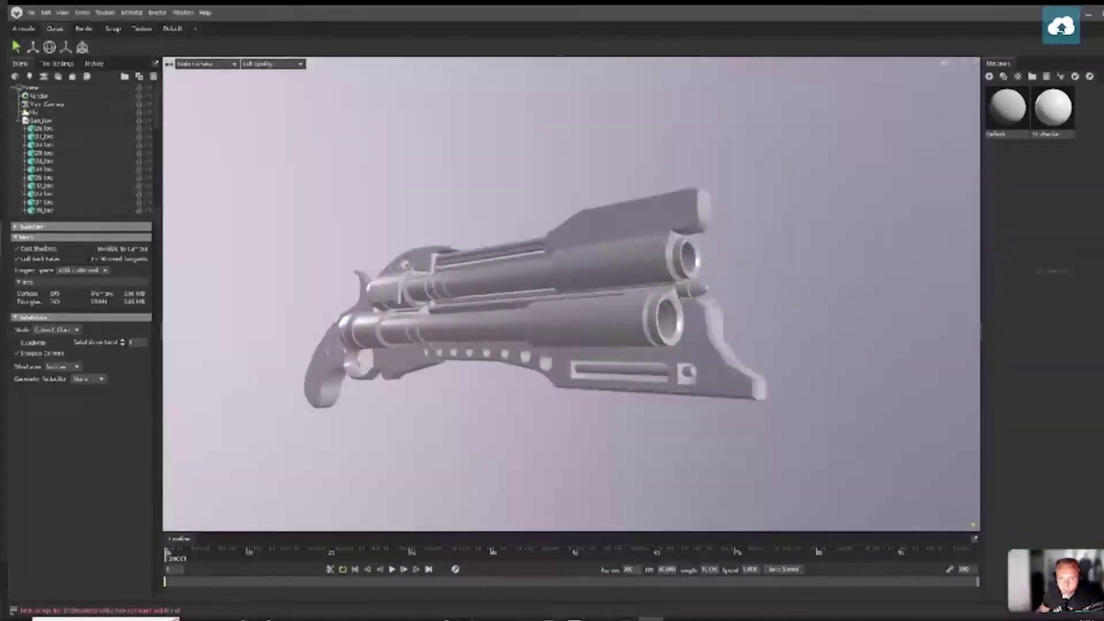
{"action": "mouse_move", "coordinate": [569, 617]}
{"action": "left_click", "coordinate": [565, 592]}
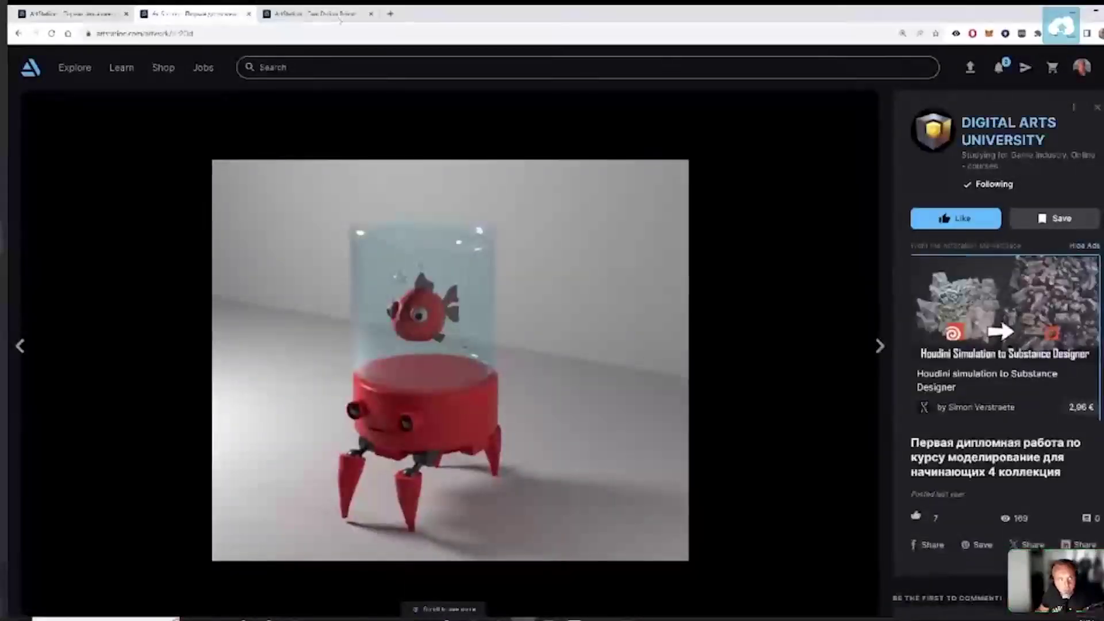
Scroll the ArtStation profile portfolio and open the Ancient Creep Factory project
{"action": "left_click", "coordinate": [317, 13]}
{"action": "scroll", "coordinate": [607, 377], "scroll_direction": "down", "scroll_amount": 14}
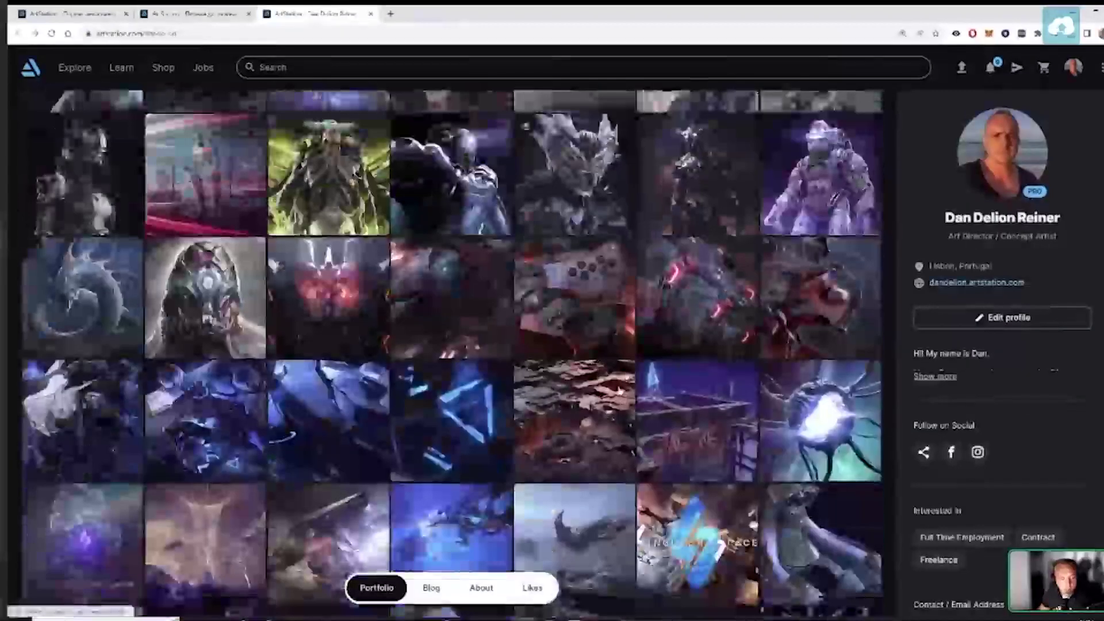
{"action": "scroll", "coordinate": [607, 377], "scroll_direction": "down", "scroll_amount": 2}
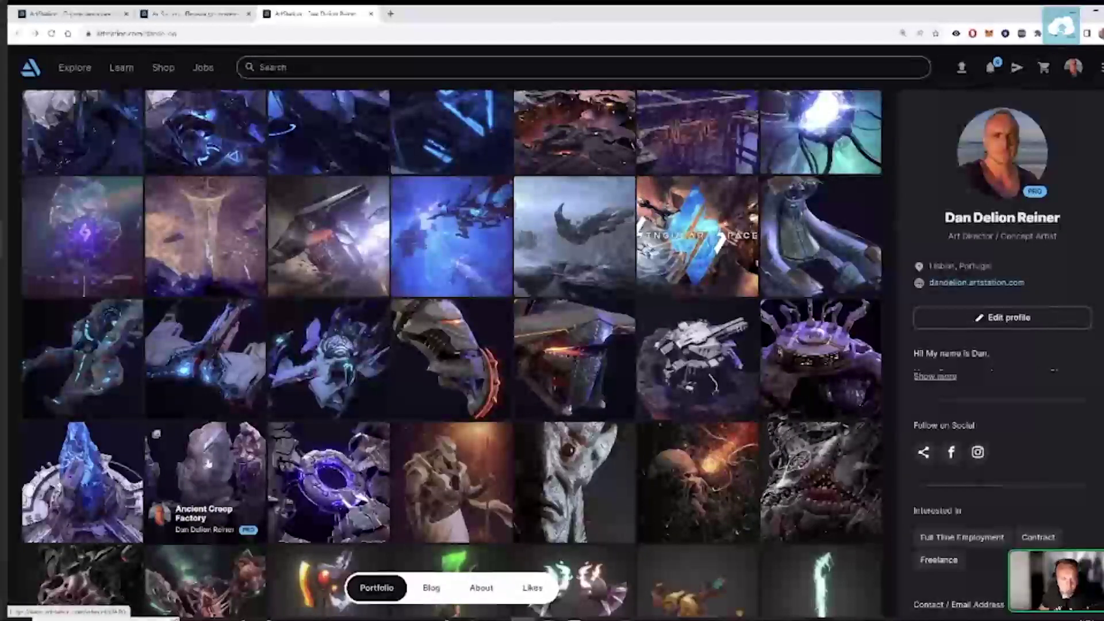
{"action": "left_click", "coordinate": [209, 463]}
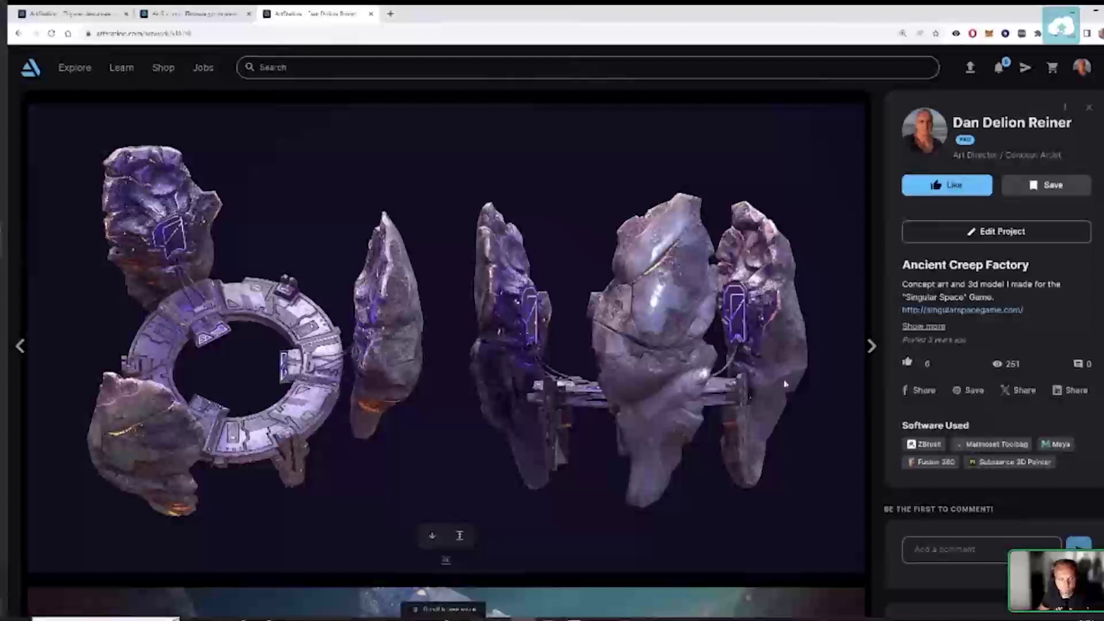
Scroll through the Ancient Creep Factory images, then return to the grey gun scene
{"action": "scroll", "coordinate": [780, 360], "scroll_direction": "down", "scroll_amount": 7}
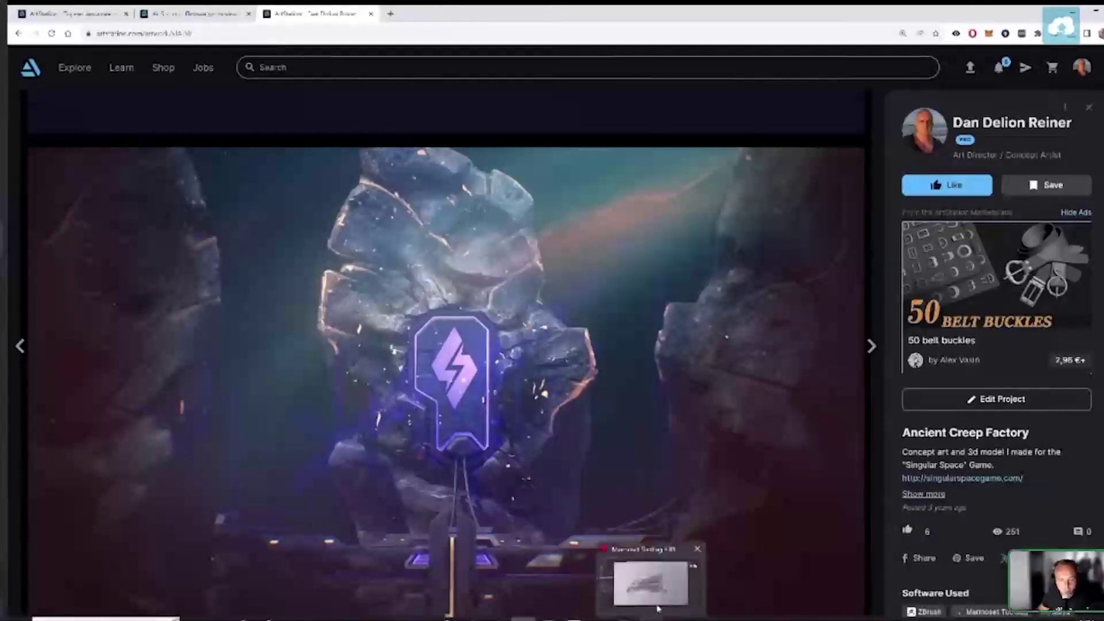
{"action": "left_click", "coordinate": [659, 605]}
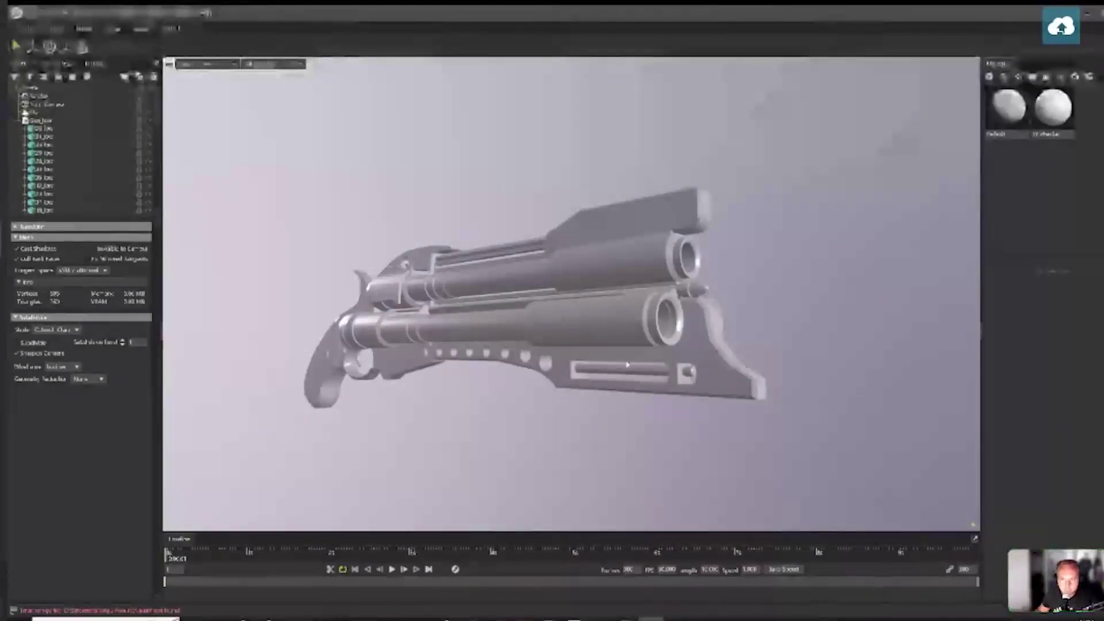
Select the gun's second material in the Materials panel and orbit the model to inspect it
{"action": "left_click", "coordinate": [1053, 108]}
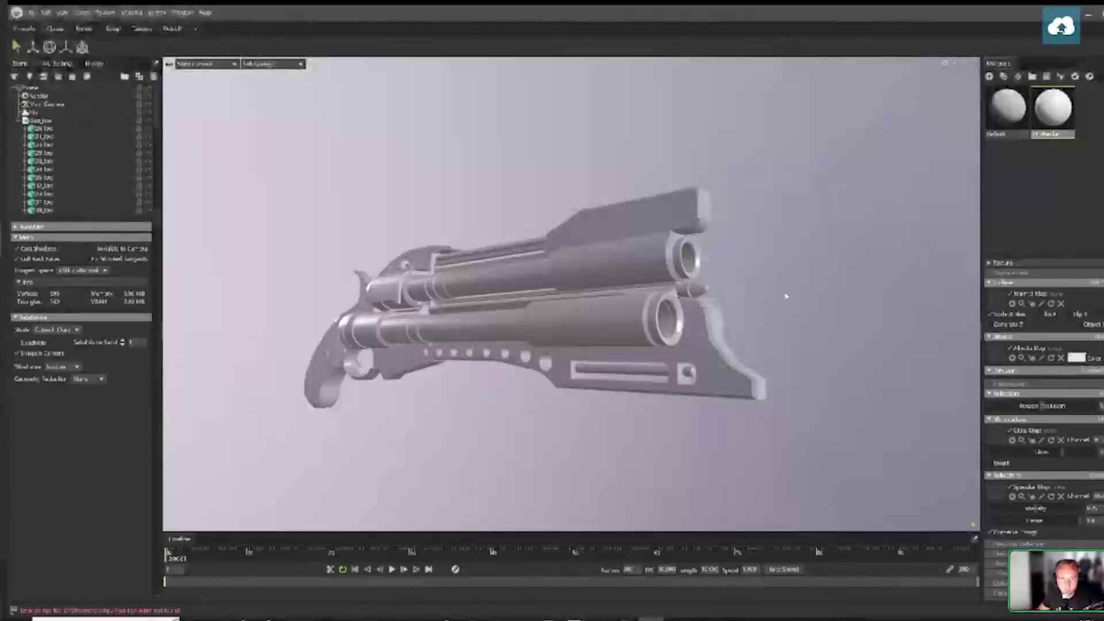
{"action": "mouse_move", "coordinate": [782, 303]}
{"action": "left_mouse_down"}
{"action": "mouse_move", "coordinate": [773, 295]}
{"action": "mouse_move", "coordinate": [778, 303]}
{"action": "left_mouse_up"}
Select the Gun_low group and enable Flip Y on its normal map
{"action": "left_click", "coordinate": [522, 289]}
{"action": "left_click", "coordinate": [35, 120]}
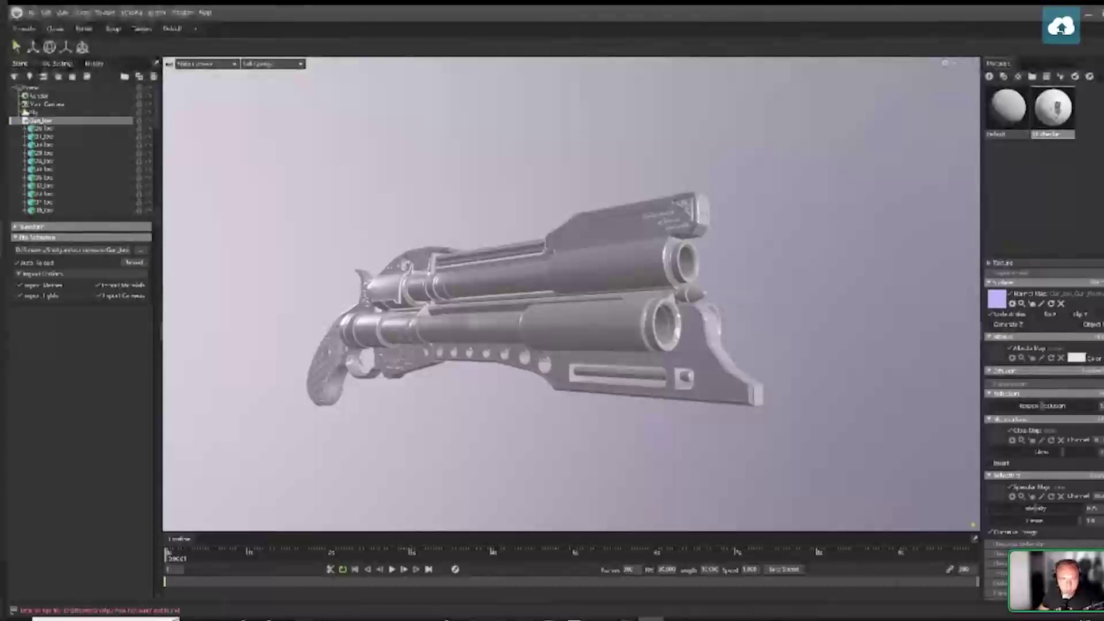
{"action": "scroll", "coordinate": [683, 284], "scroll_direction": "up", "scroll_amount": 5}
{"action": "left_click_drag", "start_coordinate": [683, 283], "coordinate": [626, 266]}
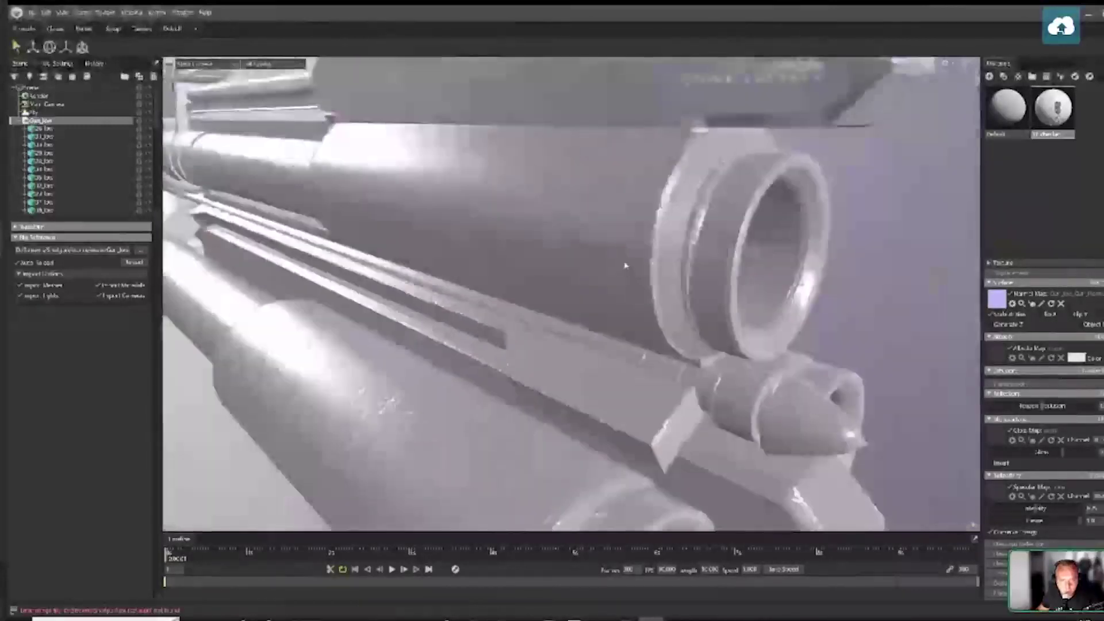
{"action": "scroll", "coordinate": [626, 266], "scroll_direction": "down", "scroll_amount": 3}
{"action": "left_click", "coordinate": [1071, 315]}
{"action": "left_click", "coordinate": [1071, 315]}
{"action": "left_click", "coordinate": [1071, 315]}
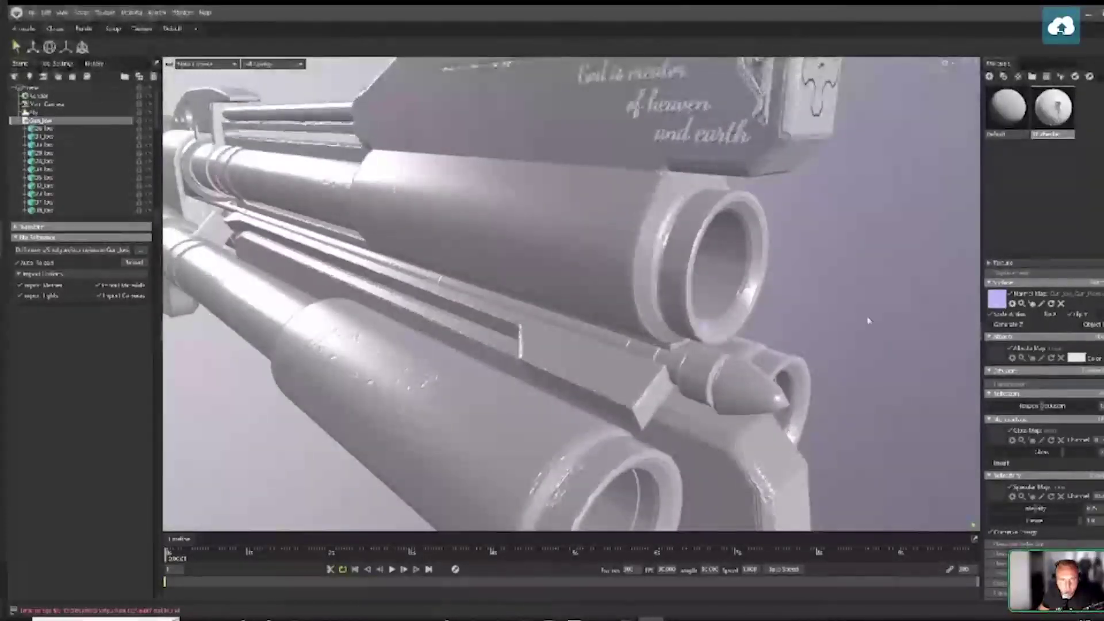
Apply the albedo texture to the gun's Albedo Map slot
{"action": "scroll", "coordinate": [869, 321], "scroll_direction": "down", "scroll_amount": 5}
{"action": "left_click_drag", "start_coordinate": [796, 288], "coordinate": [770, 341]}
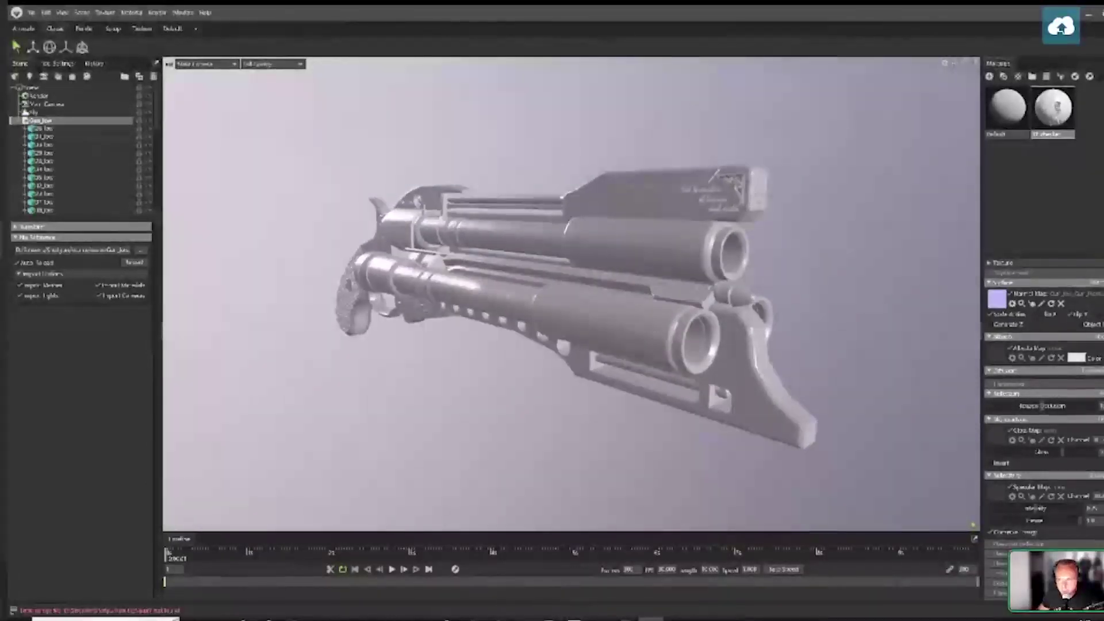
{"action": "left_click_drag", "start_coordinate": [990, 381], "coordinate": [994, 359]}
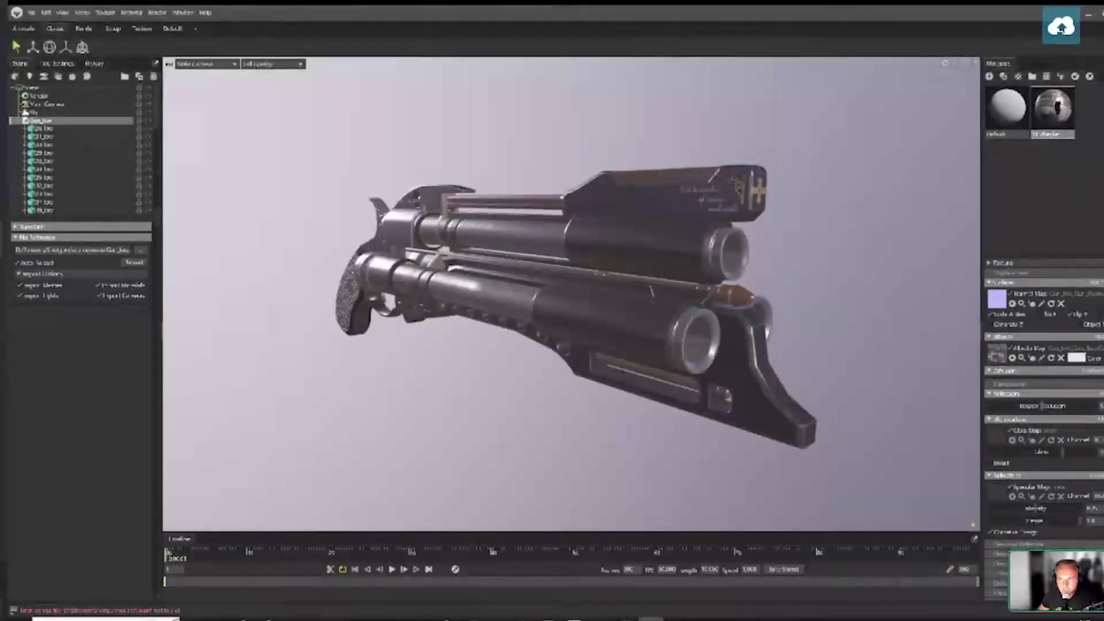
Set Microsurface to Roughness and Reflectivity to Metalness
{"action": "scroll", "coordinate": [1070, 522], "scroll_direction": "down", "scroll_amount": 1}
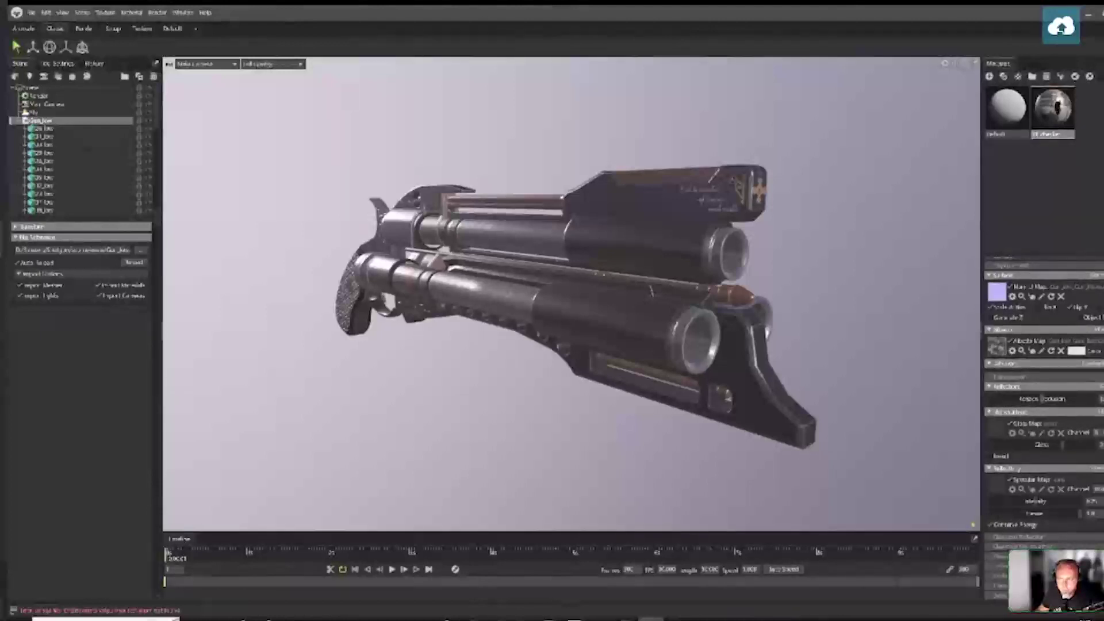
{"action": "left_click", "coordinate": [1096, 412]}
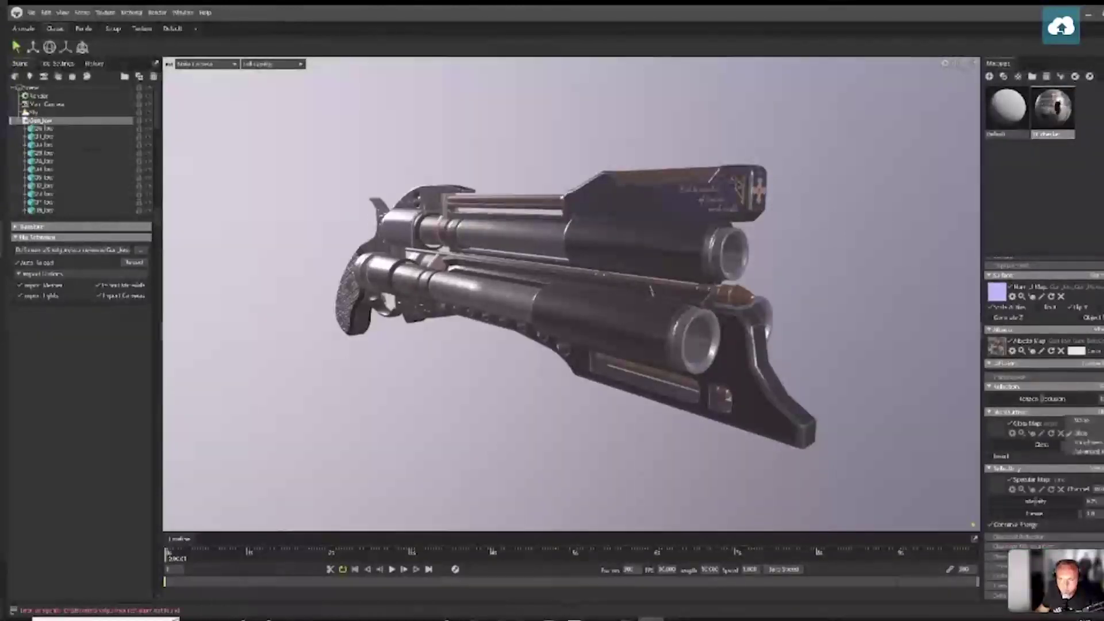
{"action": "left_click", "coordinate": [1087, 444]}
{"action": "left_click", "coordinate": [1096, 468]}
{"action": "left_click", "coordinate": [1086, 498]}
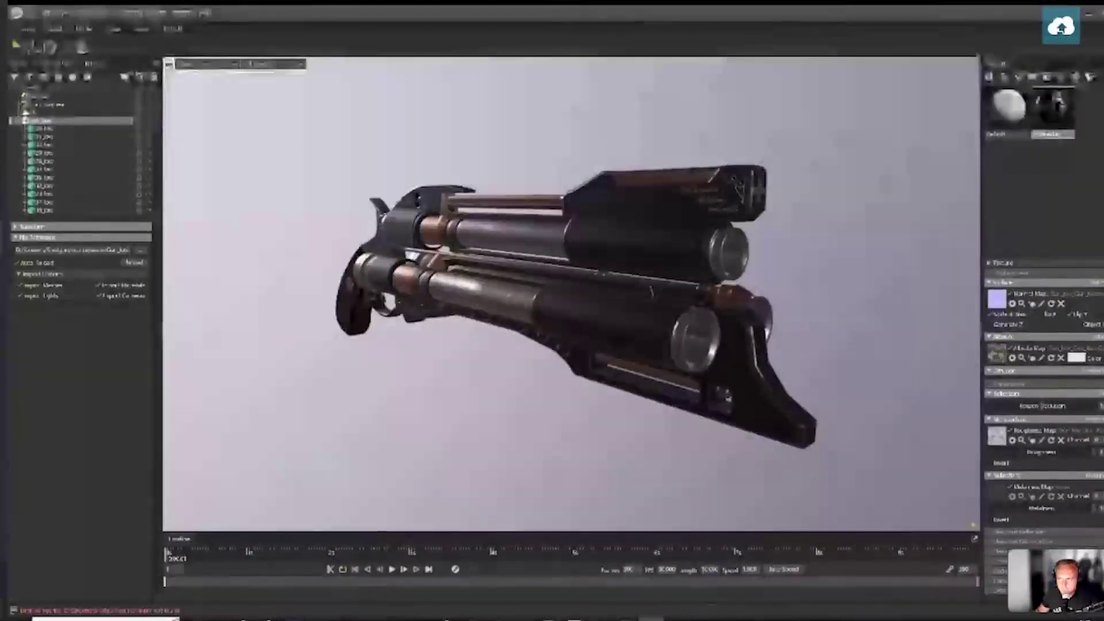
Load the metalness texture into the Metalness Map slot and orbit to inspect the metal
{"action": "left_click", "coordinate": [999, 492]}
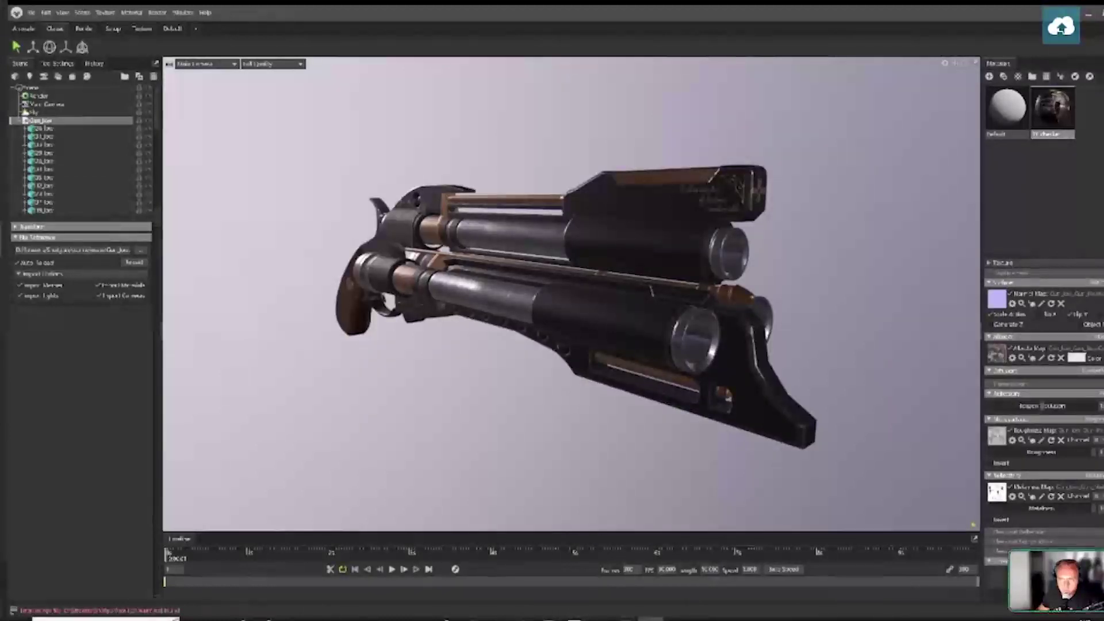
{"action": "mouse_move", "coordinate": [741, 307]}
{"action": "left_mouse_down"}
{"action": "mouse_move", "coordinate": [635, 305]}
{"action": "mouse_move", "coordinate": [787, 321]}
{"action": "mouse_move", "coordinate": [674, 323]}
{"action": "mouse_move", "coordinate": [751, 311]}
{"action": "mouse_move", "coordinate": [719, 325]}
{"action": "left_mouse_up"}
{"action": "scroll", "coordinate": [739, 338], "scroll_direction": "up", "scroll_amount": 4}
{"action": "scroll", "coordinate": [737, 327], "scroll_direction": "down", "scroll_amount": 2}
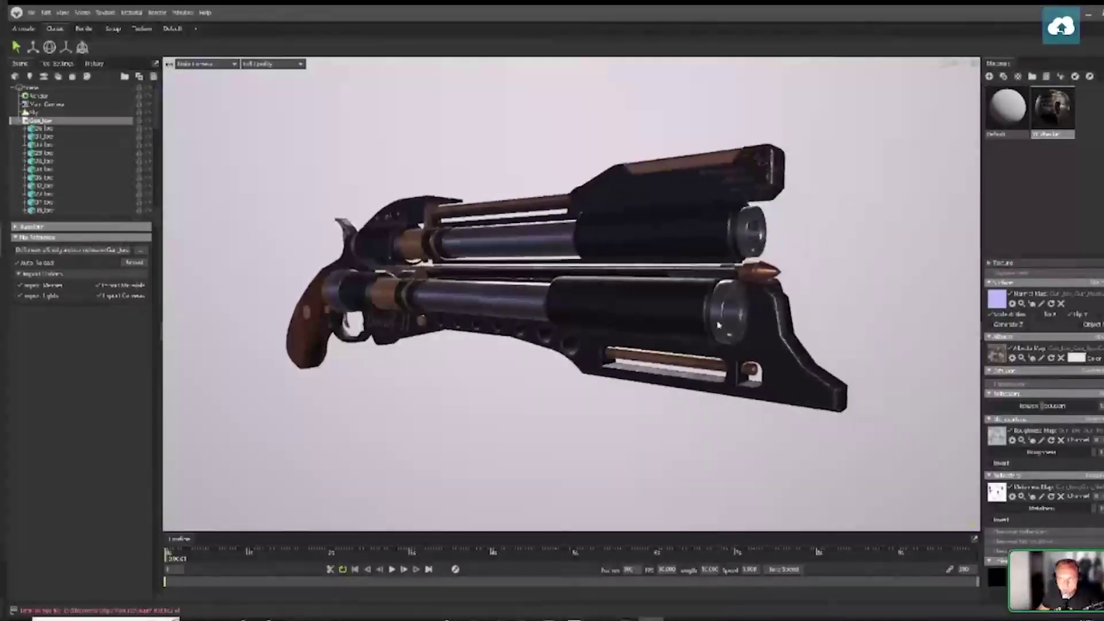
{"action": "mouse_move", "coordinate": [719, 326]}
{"action": "left_mouse_down"}
{"action": "mouse_move", "coordinate": [815, 329]}
{"action": "mouse_move", "coordinate": [784, 325]}
{"action": "left_mouse_up"}
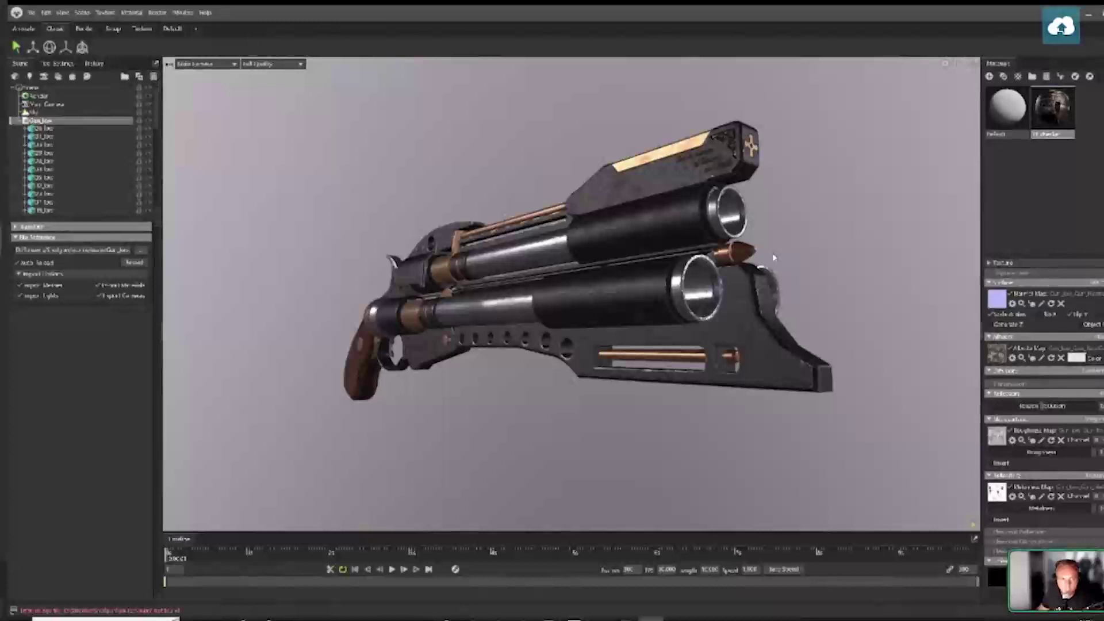
{"action": "left_click_drag", "start_coordinate": [774, 258], "coordinate": [676, 319]}
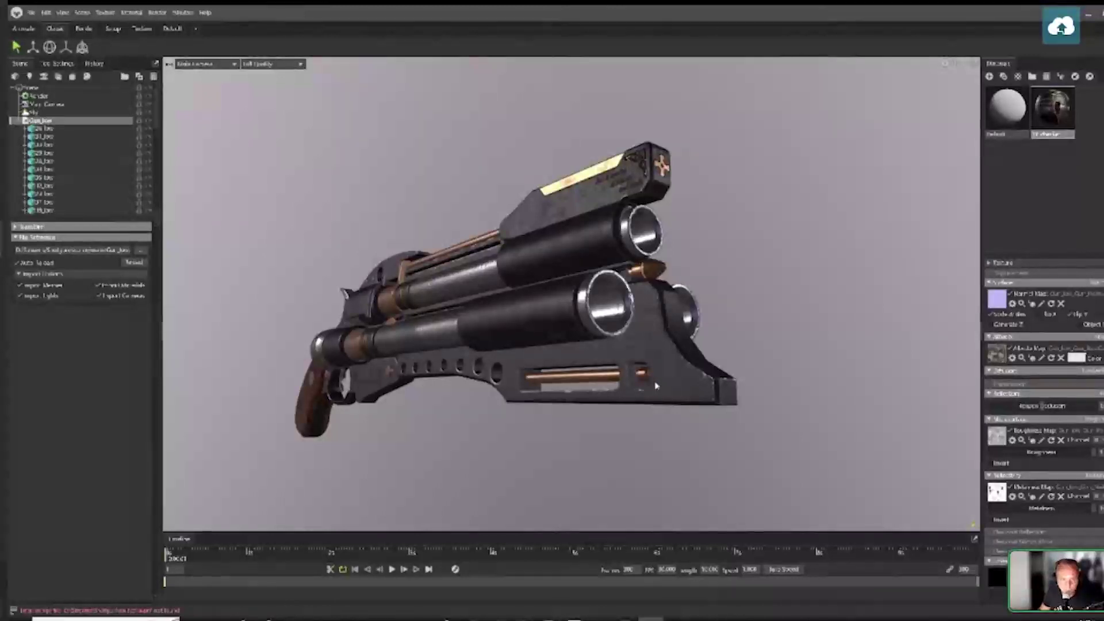
{"action": "left_click_drag", "start_coordinate": [715, 364], "coordinate": [677, 376]}
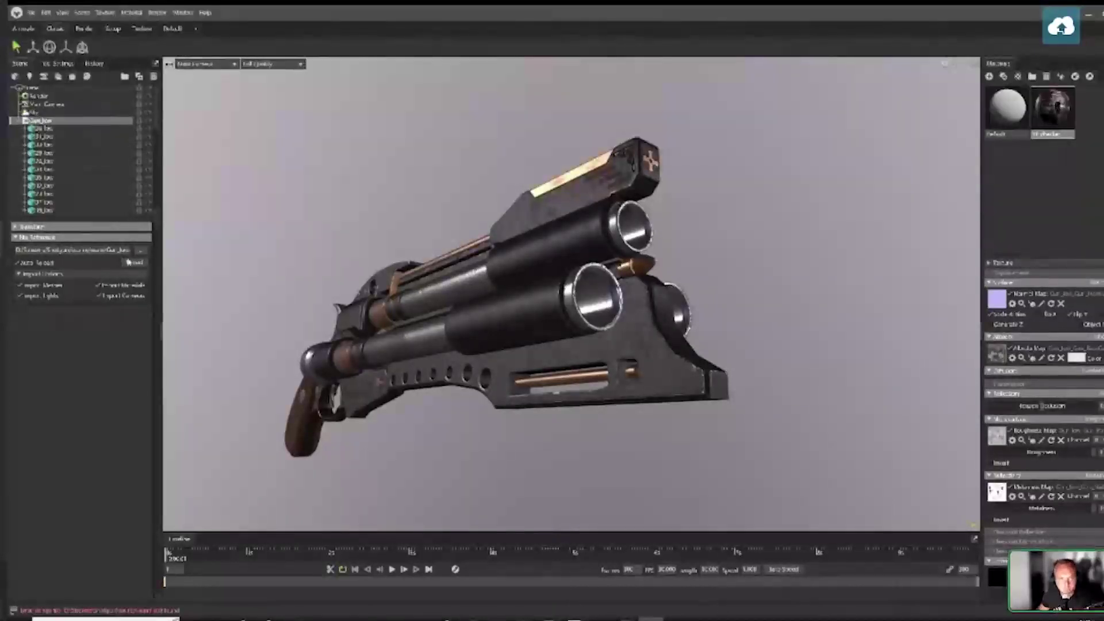
{"action": "mouse_move", "coordinate": [626, 328]}
{"action": "left_mouse_down"}
{"action": "mouse_move", "coordinate": [638, 328]}
{"action": "mouse_move", "coordinate": [622, 333]}
{"action": "left_mouse_up"}
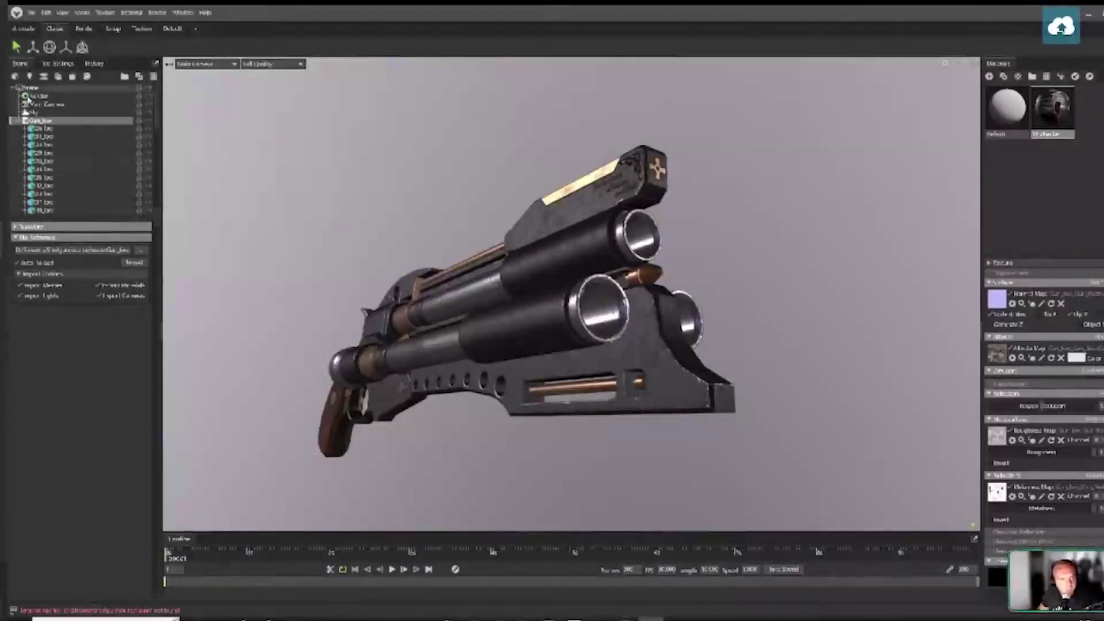
{"action": "left_click", "coordinate": [38, 114]}
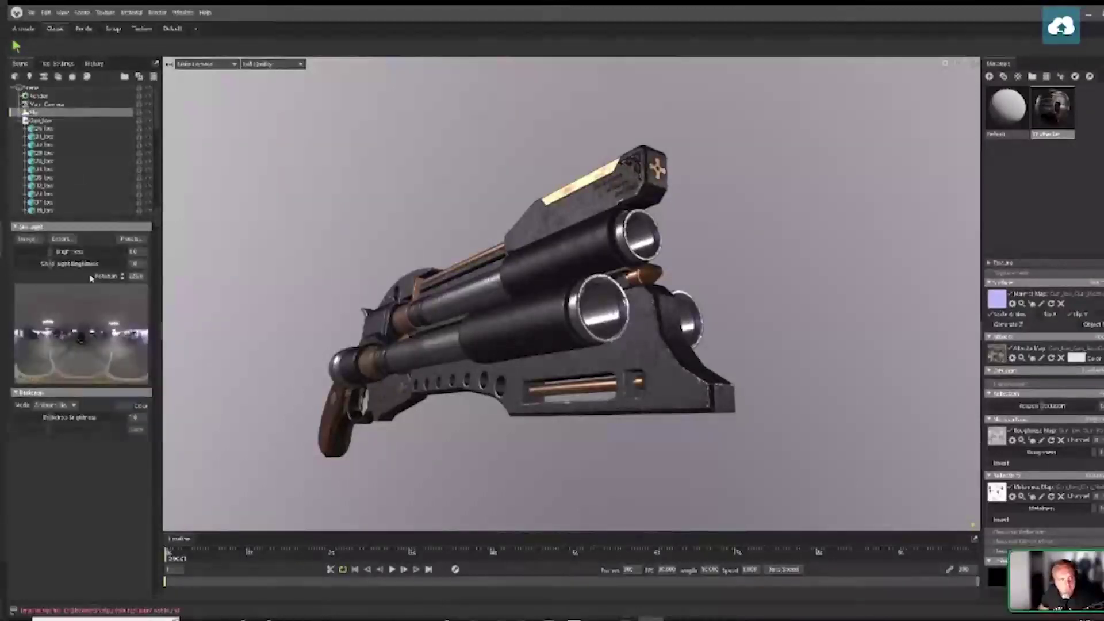
Lower the Sky brightness, add Sky Light 1 on the HDR, and adjust its position and brightness
{"action": "left_click_drag", "start_coordinate": [51, 257], "coordinate": [39, 258]}
{"action": "mouse_move", "coordinate": [106, 324]}
{"action": "left_mouse_down"}
{"action": "mouse_move", "coordinate": [119, 308]}
{"action": "mouse_move", "coordinate": [100, 301]}
{"action": "mouse_move", "coordinate": [127, 315]}
{"action": "mouse_move", "coordinate": [117, 325]}
{"action": "left_mouse_up"}
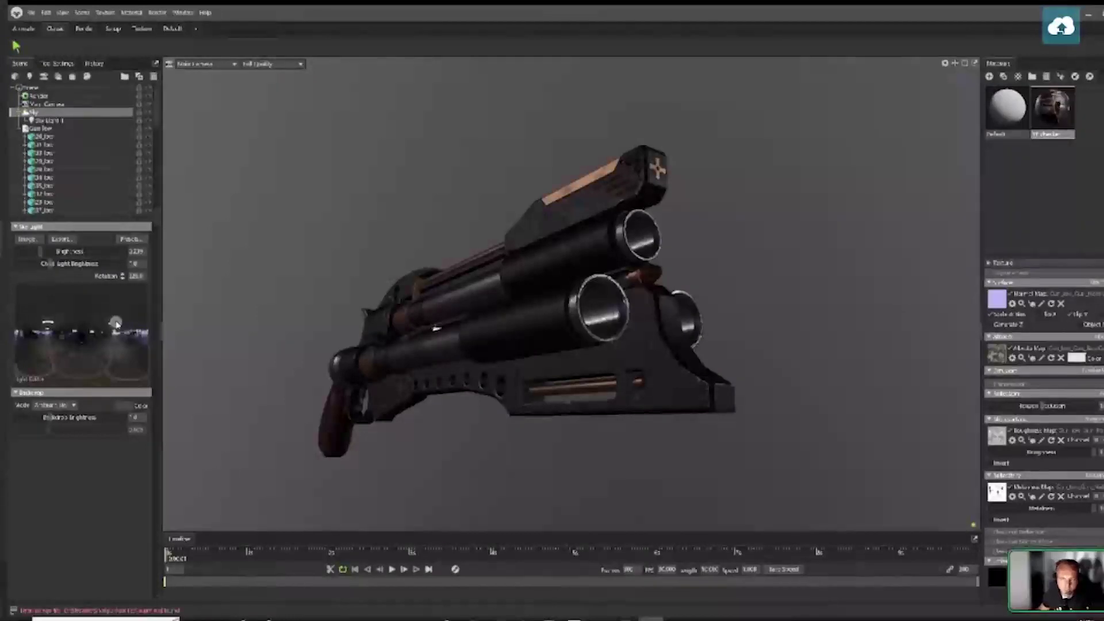
{"action": "left_click_drag", "start_coordinate": [116, 325], "coordinate": [115, 313]}
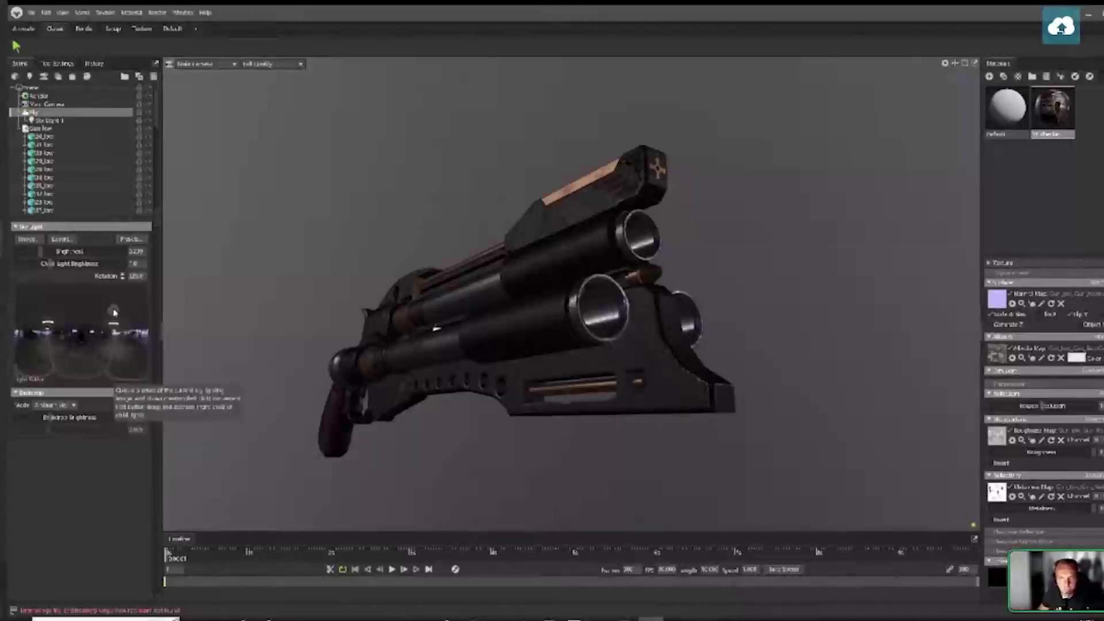
{"action": "mouse_move", "coordinate": [43, 253]}
{"action": "left_mouse_down"}
{"action": "mouse_move", "coordinate": [12, 257]}
{"action": "mouse_move", "coordinate": [43, 254]}
{"action": "left_mouse_up"}
{"action": "left_click_drag", "start_coordinate": [115, 313], "coordinate": [138, 330]}
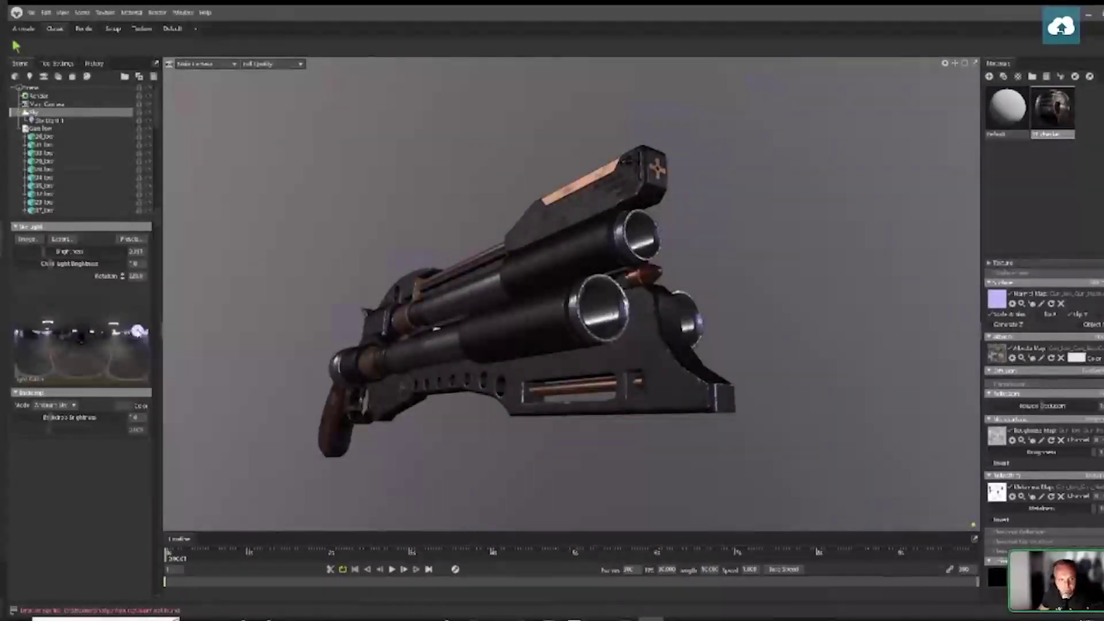
Select the new light and confirm its name
{"action": "left_click", "coordinate": [50, 121]}
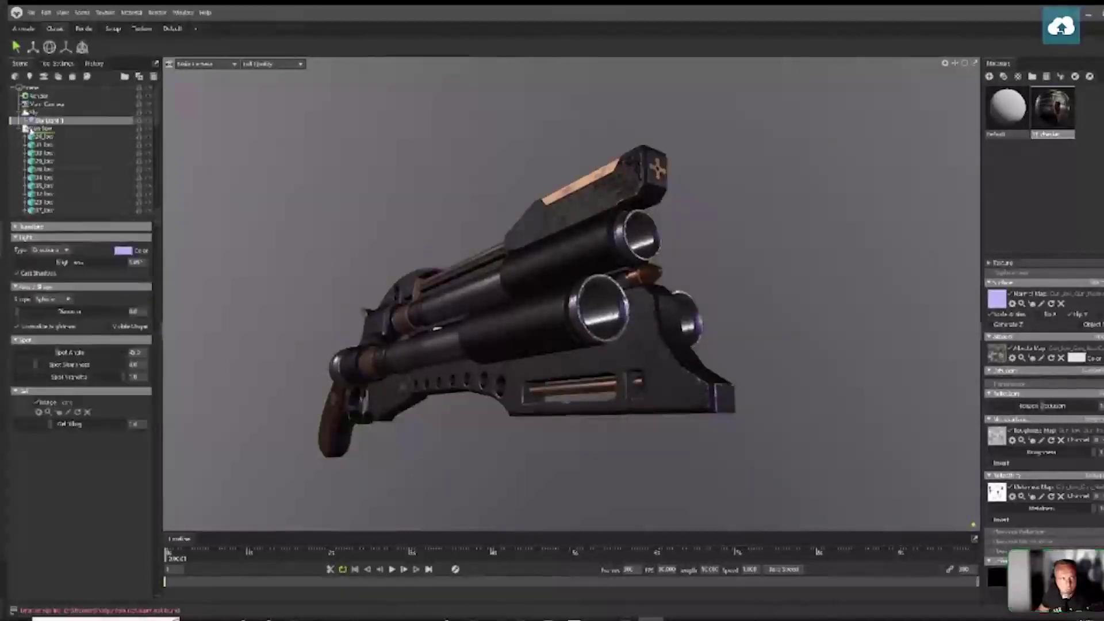
{"action": "double_click", "coordinate": [46, 121]}
{"action": "key", "text": "Return"}
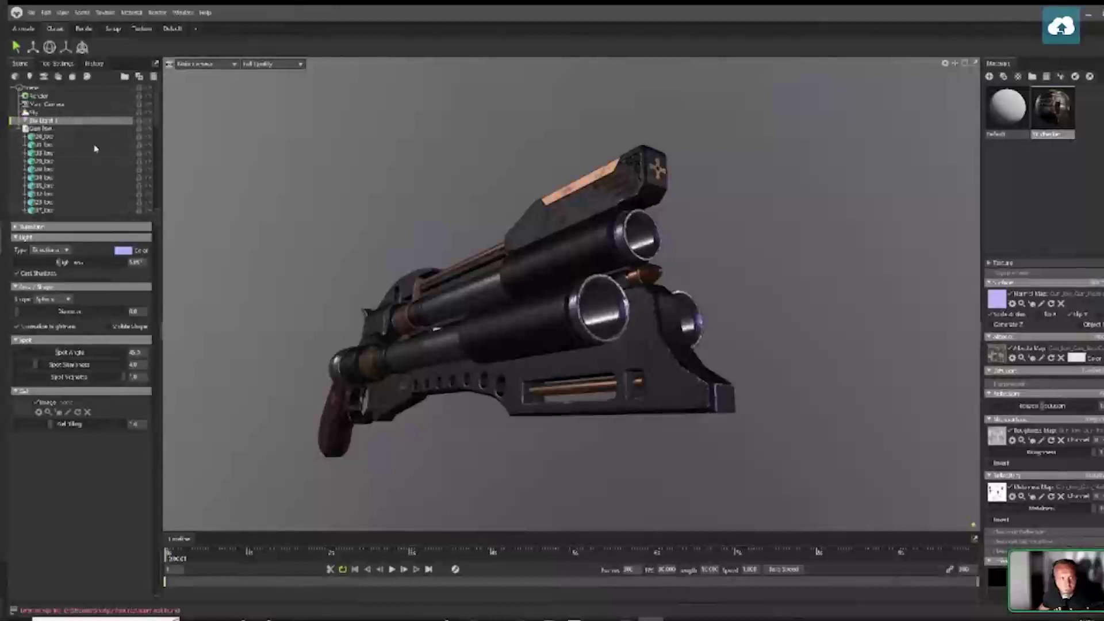
{"action": "scroll", "coordinate": [550, 318], "scroll_direction": "down", "scroll_amount": 1}
{"action": "scroll", "coordinate": [582, 365], "scroll_direction": "down", "scroll_amount": 8}
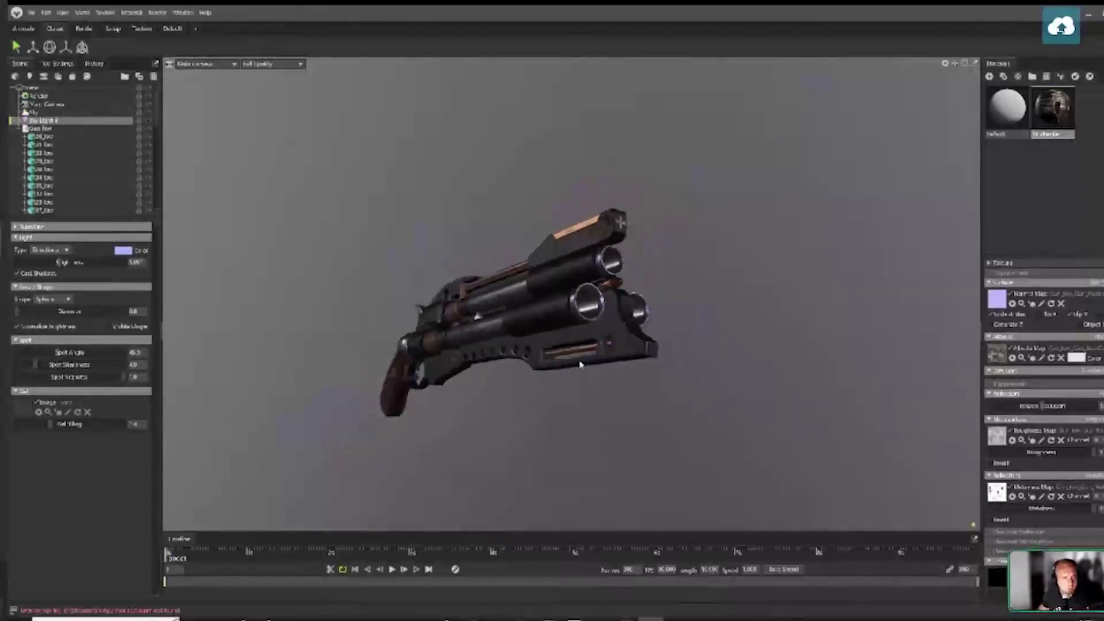
{"action": "scroll", "coordinate": [583, 365], "scroll_direction": "up", "scroll_amount": 5}
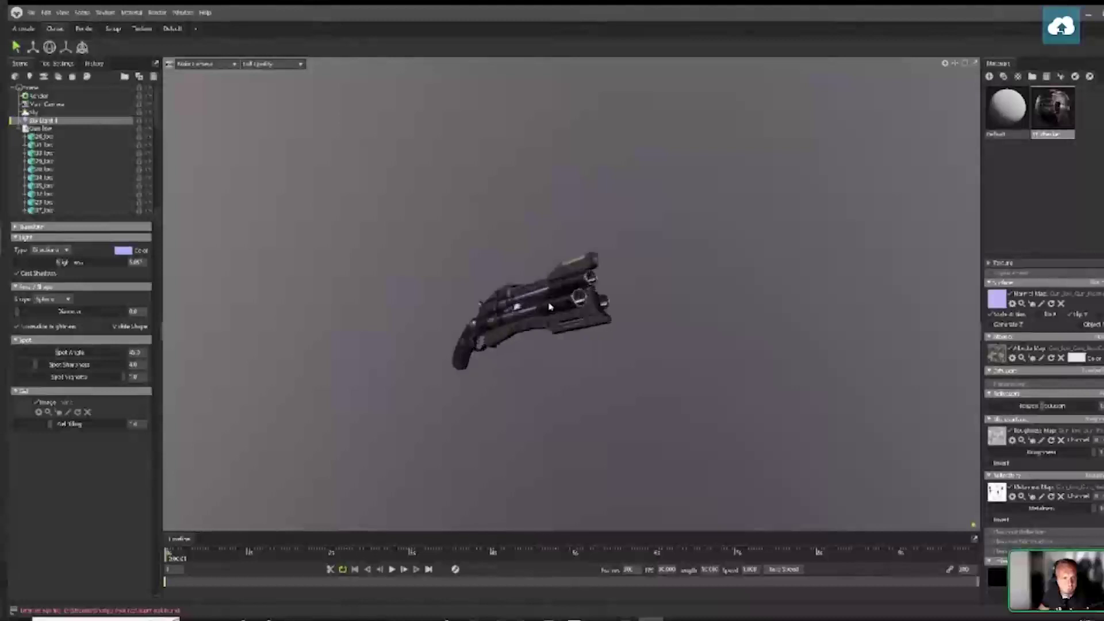
{"action": "scroll", "coordinate": [549, 307], "scroll_direction": "up", "scroll_amount": 6}
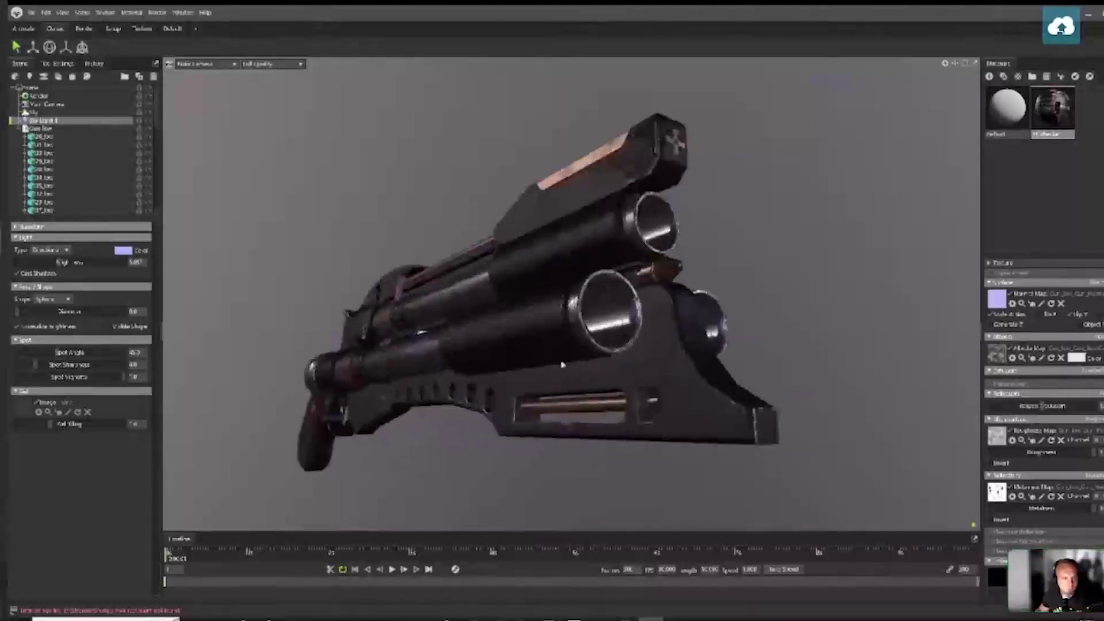
Rotate the directional light around the gun and tone down its brightness
{"action": "key", "text": "e"}
{"action": "mouse_move", "coordinate": [424, 327]}
{"action": "left_mouse_down"}
{"action": "mouse_move", "coordinate": [460, 328]}
{"action": "mouse_move", "coordinate": [406, 328]}
{"action": "mouse_move", "coordinate": [426, 335]}
{"action": "left_mouse_up"}
{"action": "mouse_move", "coordinate": [455, 340]}
{"action": "left_mouse_down"}
{"action": "mouse_move", "coordinate": [397, 335]}
{"action": "mouse_move", "coordinate": [425, 327]}
{"action": "left_mouse_up"}
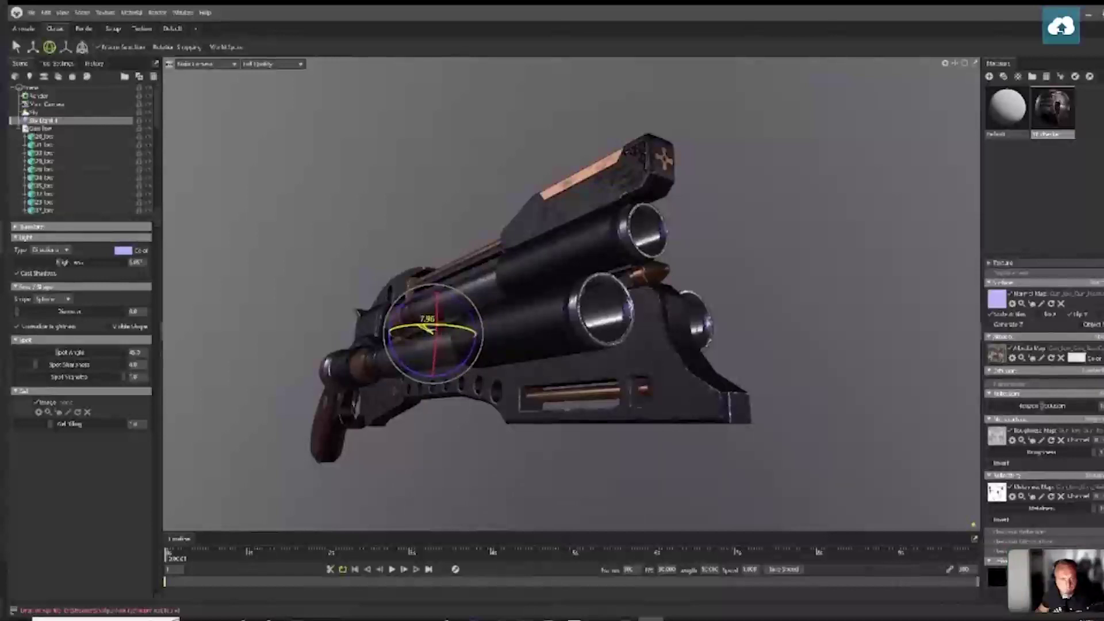
{"action": "mouse_move", "coordinate": [69, 262]}
{"action": "left_mouse_down"}
{"action": "mouse_move", "coordinate": [93, 268]}
{"action": "mouse_move", "coordinate": [69, 281]}
{"action": "left_mouse_up"}
{"action": "mouse_move", "coordinate": [432, 327]}
{"action": "left_mouse_down"}
{"action": "mouse_move", "coordinate": [478, 333]}
{"action": "mouse_move", "coordinate": [425, 329]}
{"action": "mouse_move", "coordinate": [419, 295]}
{"action": "mouse_move", "coordinate": [401, 305]}
{"action": "mouse_move", "coordinate": [415, 297]}
{"action": "mouse_move", "coordinate": [430, 332]}
{"action": "mouse_move", "coordinate": [444, 324]}
{"action": "left_mouse_up"}
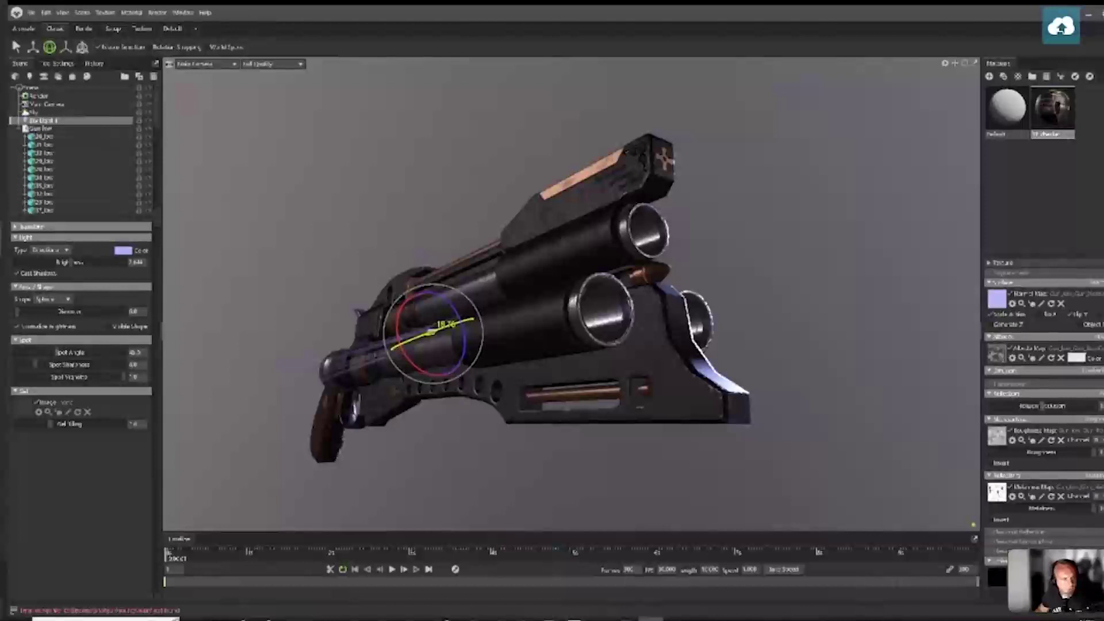
Narrow the light's spot angle and widen its diameter for softer shading
{"action": "left_click_drag", "start_coordinate": [56, 352], "coordinate": [42, 353]}
{"action": "left_click_drag", "start_coordinate": [18, 311], "coordinate": [54, 316]}
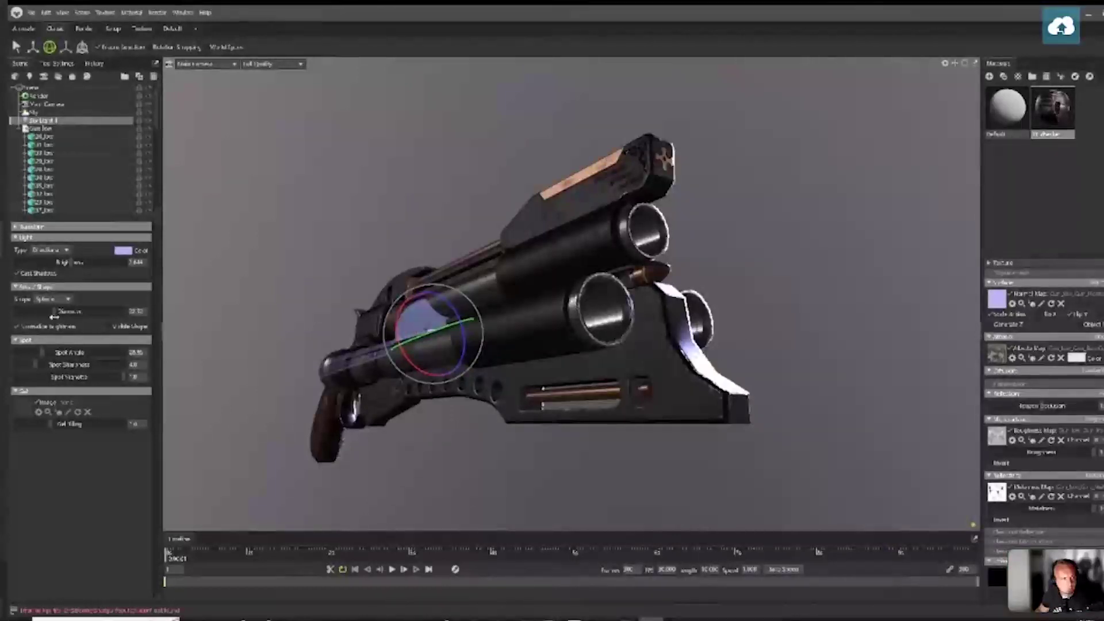
{"action": "left_click", "coordinate": [38, 112]}
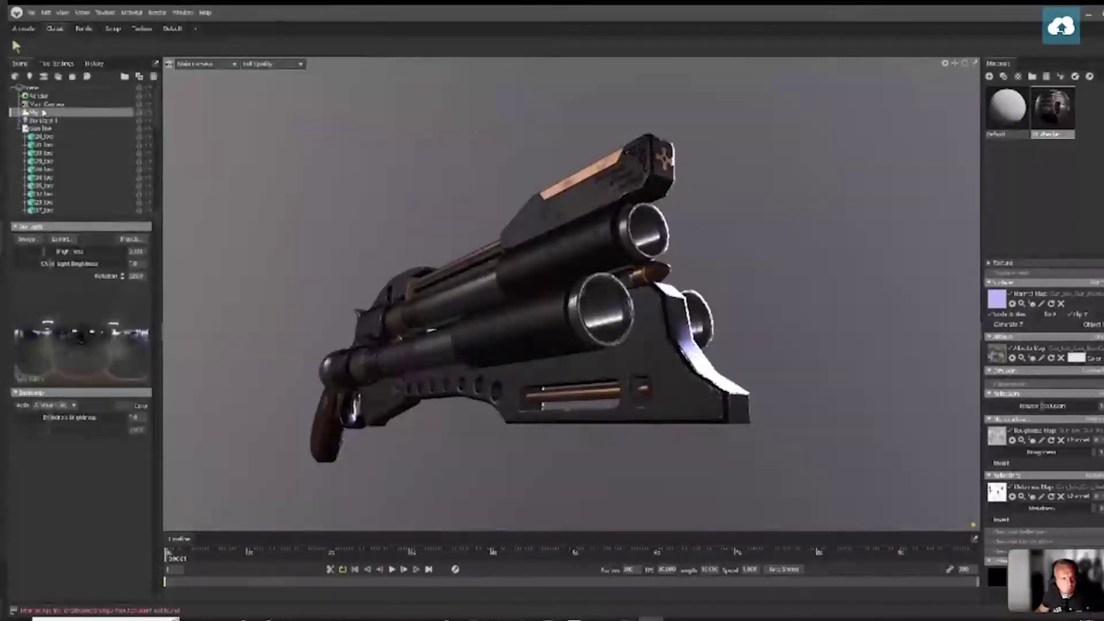
Drop Sky brightness nearly to zero and set the directional light to a saturated blue-purple
{"action": "left_click_drag", "start_coordinate": [45, 251], "coordinate": [30, 251]}
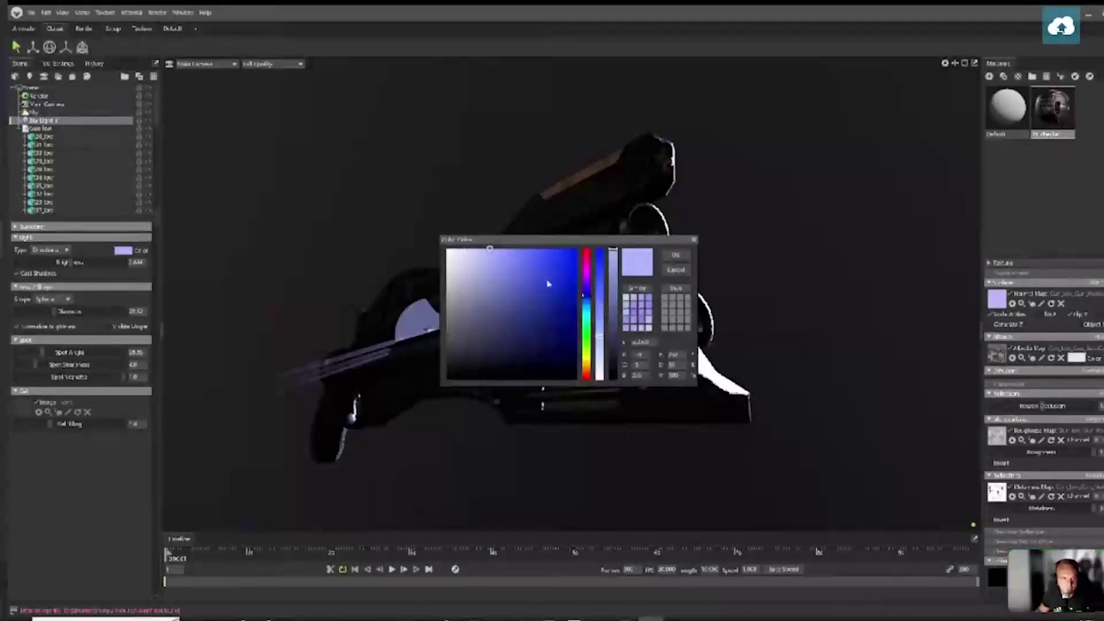
{"action": "left_click", "coordinate": [520, 261]}
{"action": "left_click_drag", "start_coordinate": [521, 261], "coordinate": [521, 258]}
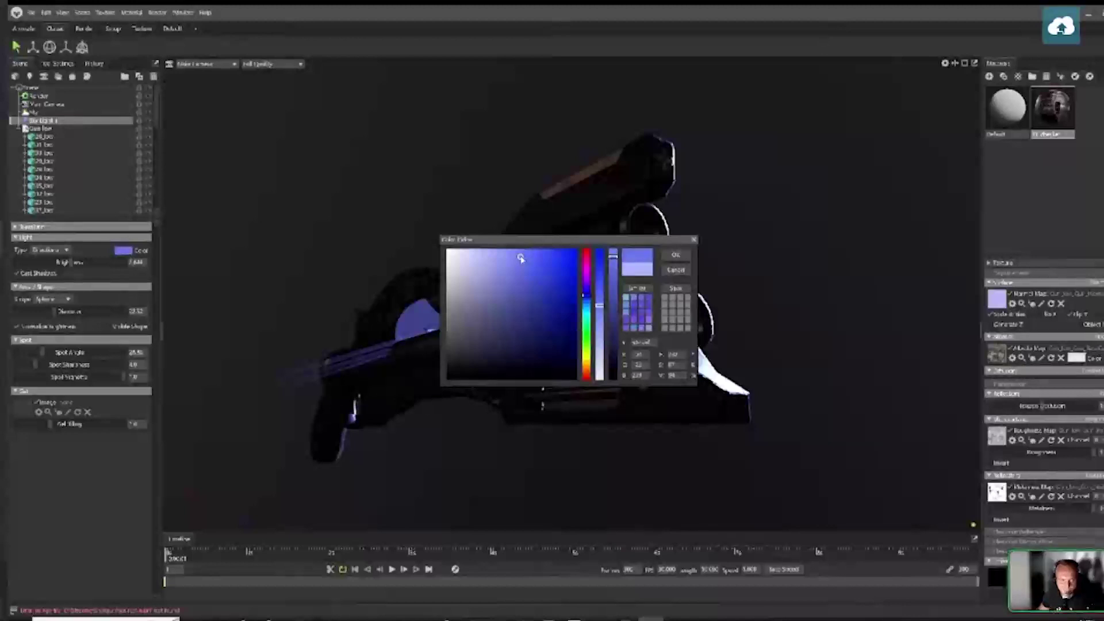
{"action": "left_click", "coordinate": [512, 258]}
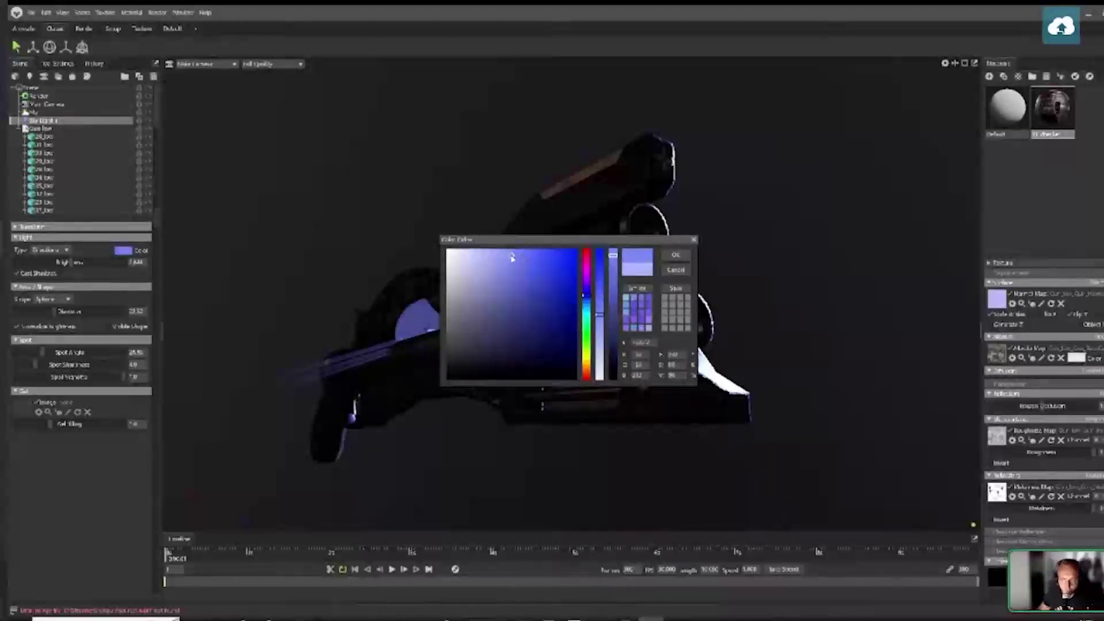
{"action": "left_click", "coordinate": [517, 258]}
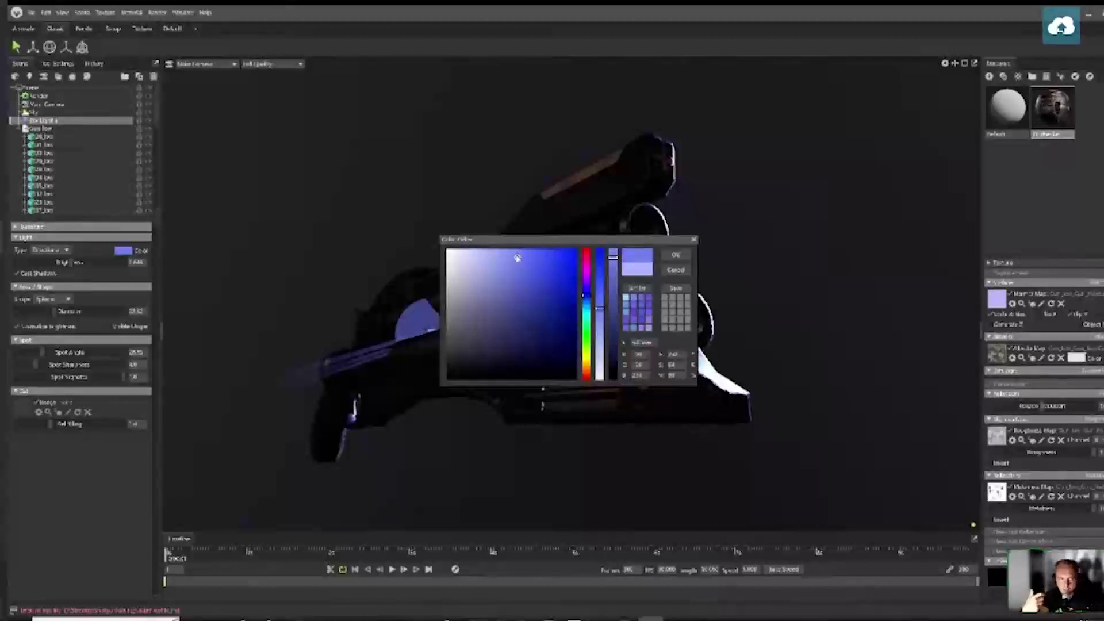
{"action": "left_click", "coordinate": [675, 253]}
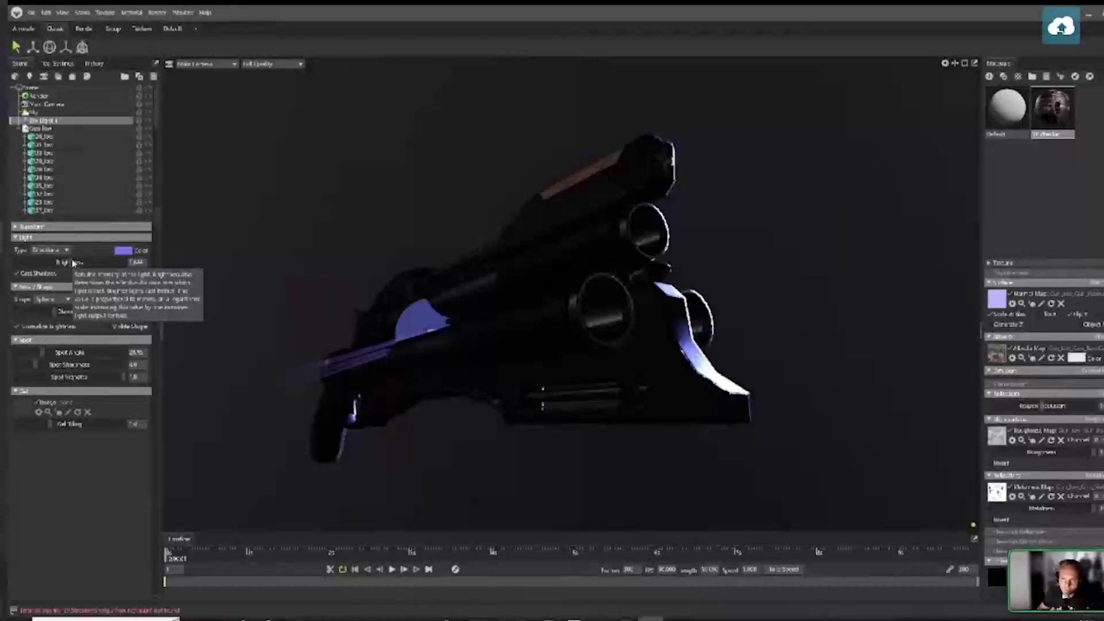
Add a second light on the Sky HDR and move it left to light the upper barrel
{"action": "left_click", "coordinate": [56, 113]}
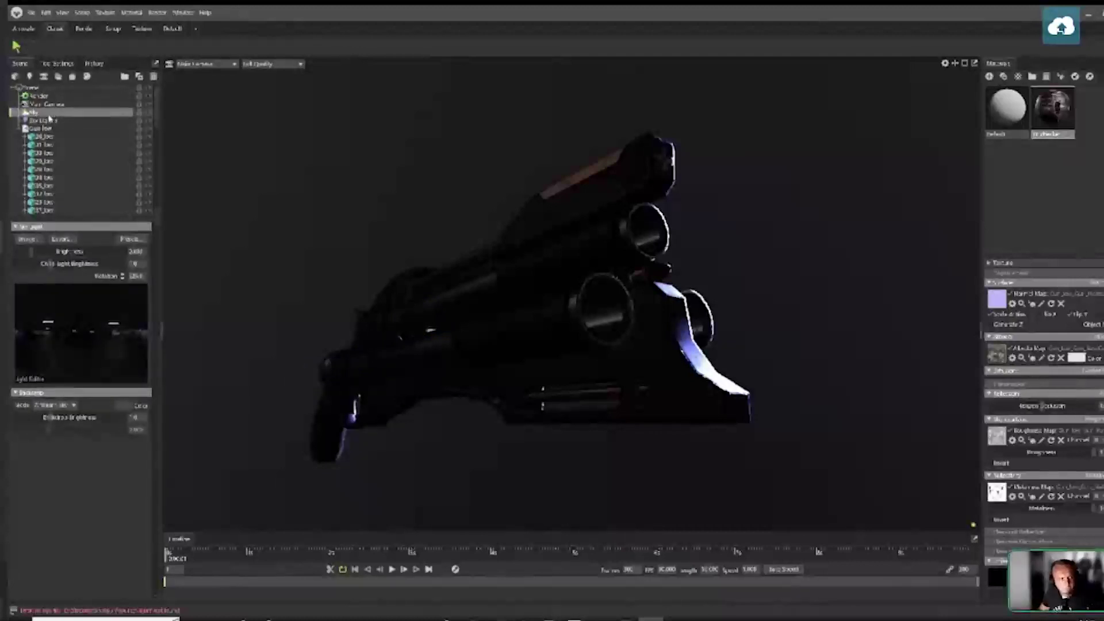
{"action": "left_click", "coordinate": [45, 121]}
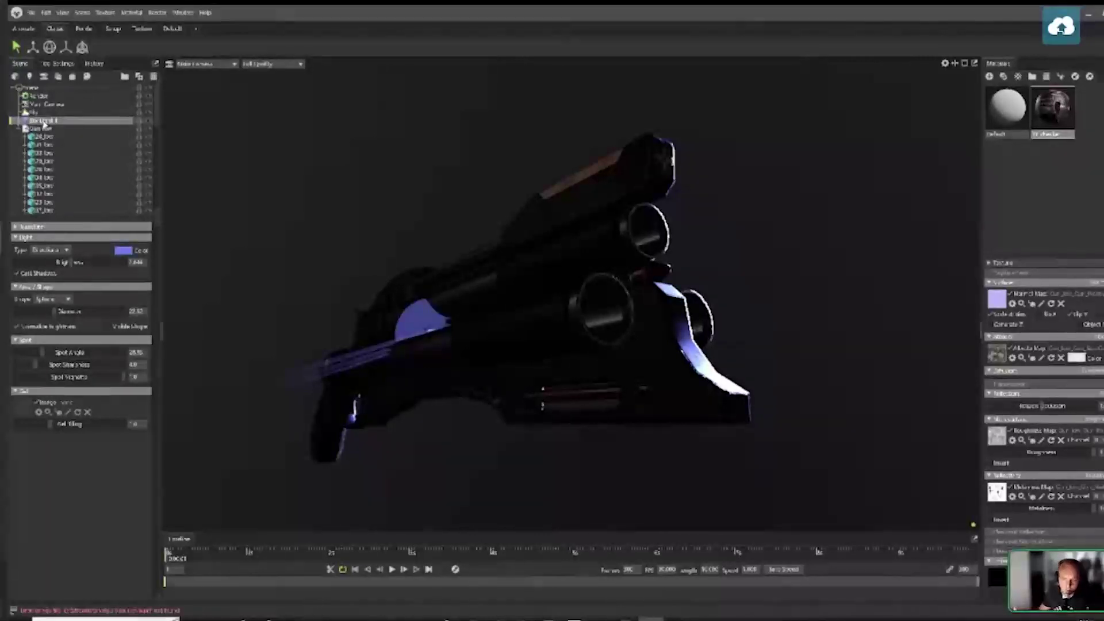
{"action": "left_click", "coordinate": [56, 113]}
{"action": "left_click", "coordinate": [109, 316]}
{"action": "left_click_drag", "start_coordinate": [112, 318], "coordinate": [51, 326]}
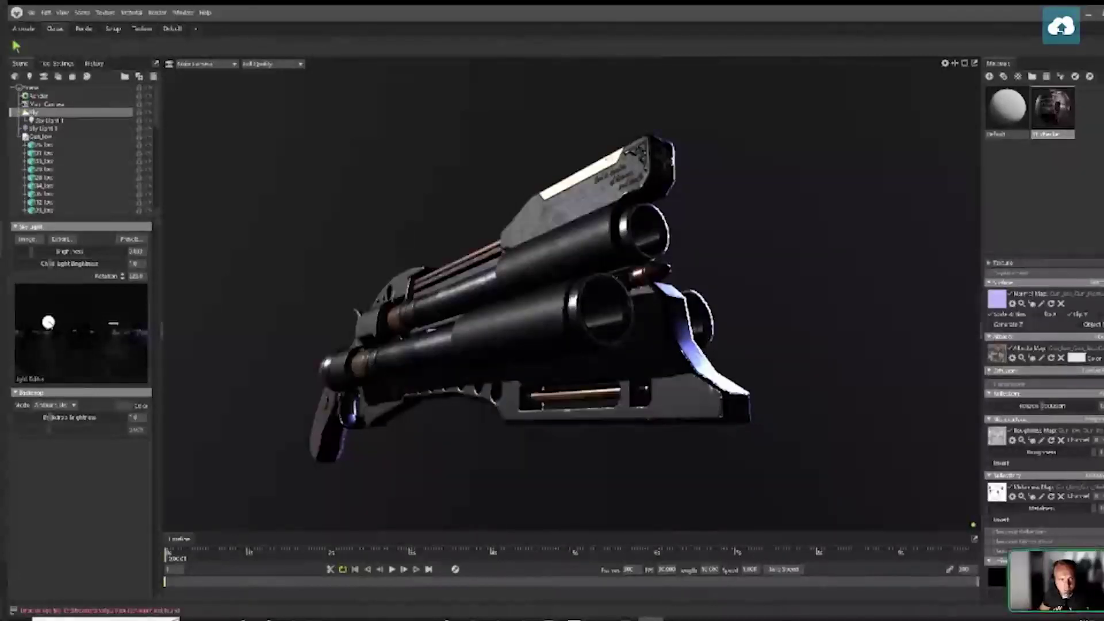
{"action": "left_click", "coordinate": [42, 121]}
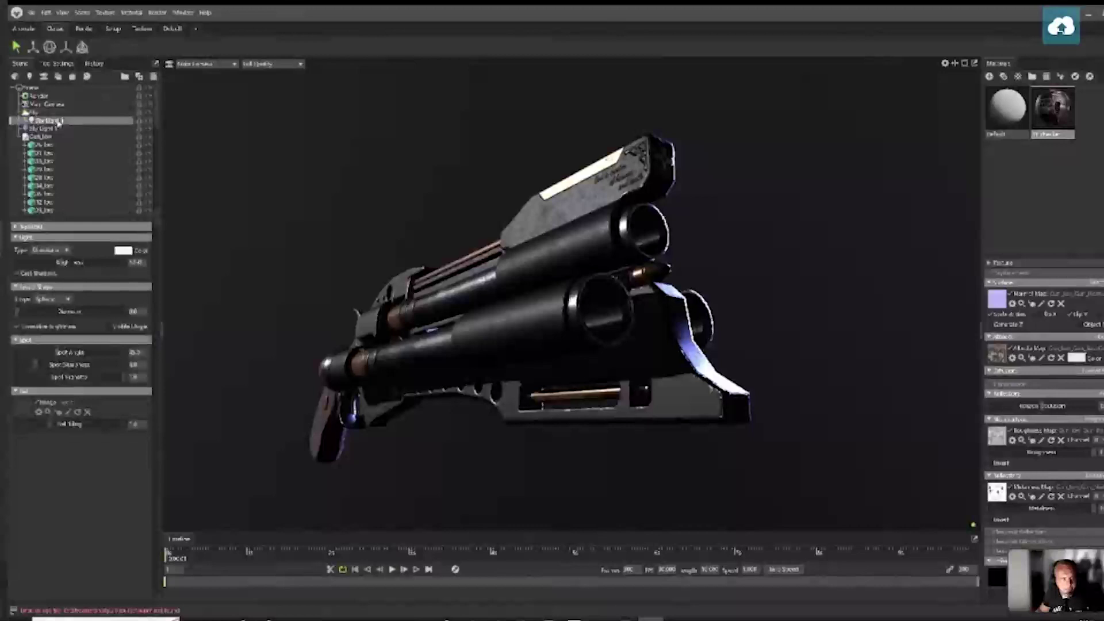
Select the new sky light and bring up its Color Picker beside the gun
{"action": "left_click", "coordinate": [41, 128]}
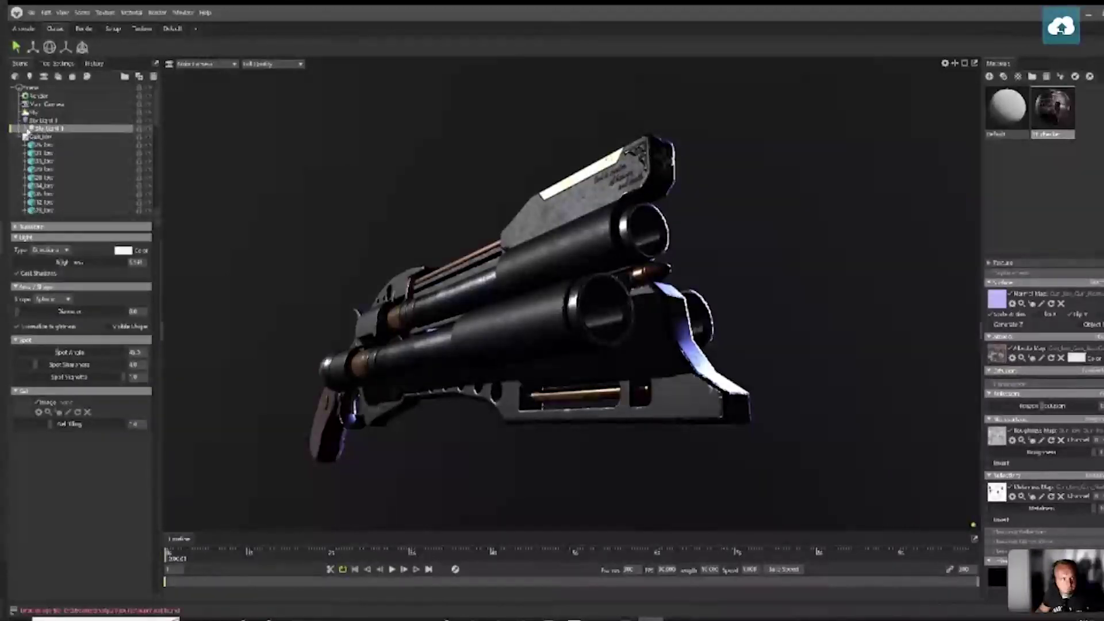
{"action": "left_click_drag", "start_coordinate": [22, 125], "coordinate": [24, 123]}
{"action": "double_click", "coordinate": [42, 128]}
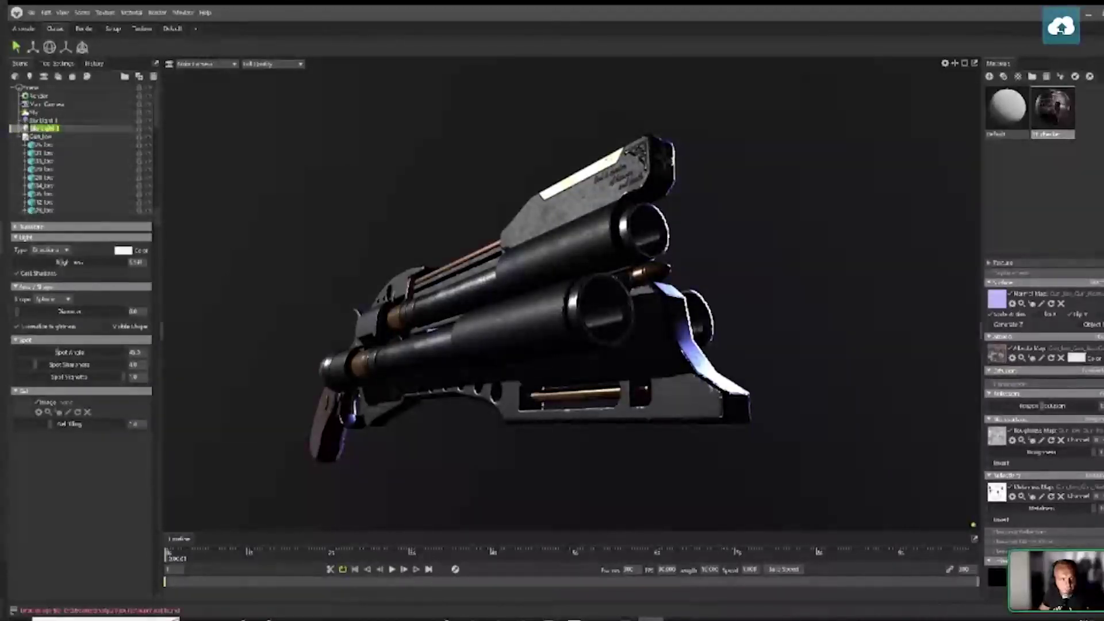
{"action": "left_click", "coordinate": [123, 251]}
{"action": "left_click_drag", "start_coordinate": [521, 239], "coordinate": [722, 263]}
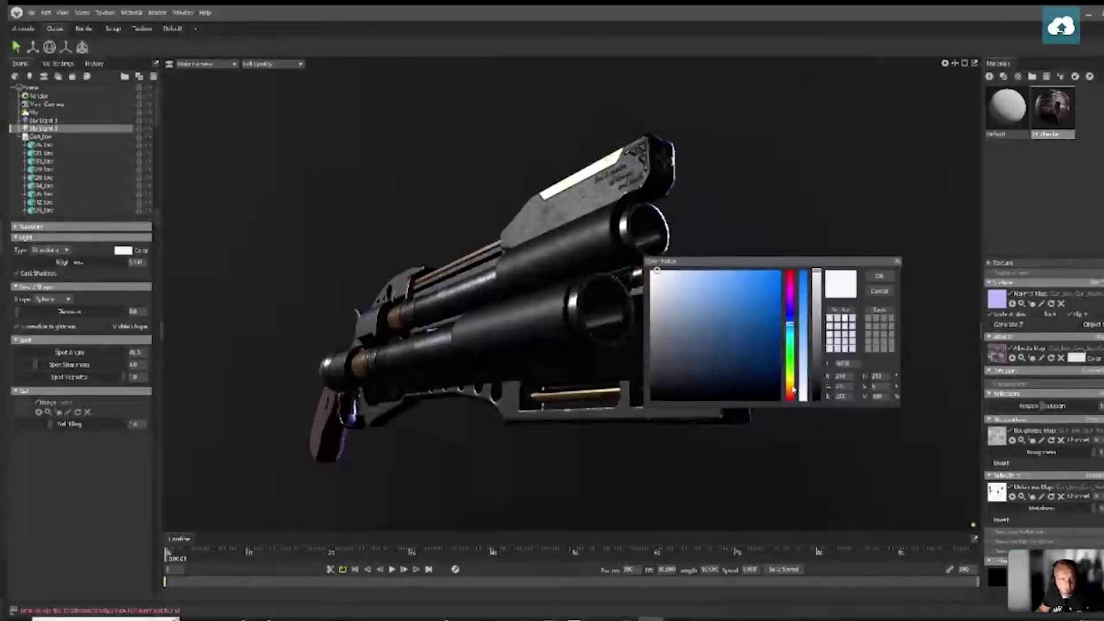
Tint the light strongly yellow, then return its colour to white and confirm
{"action": "left_click", "coordinate": [792, 385]}
{"action": "left_click_drag", "start_coordinate": [792, 389], "coordinate": [792, 386]}
{"action": "left_click", "coordinate": [803, 327]}
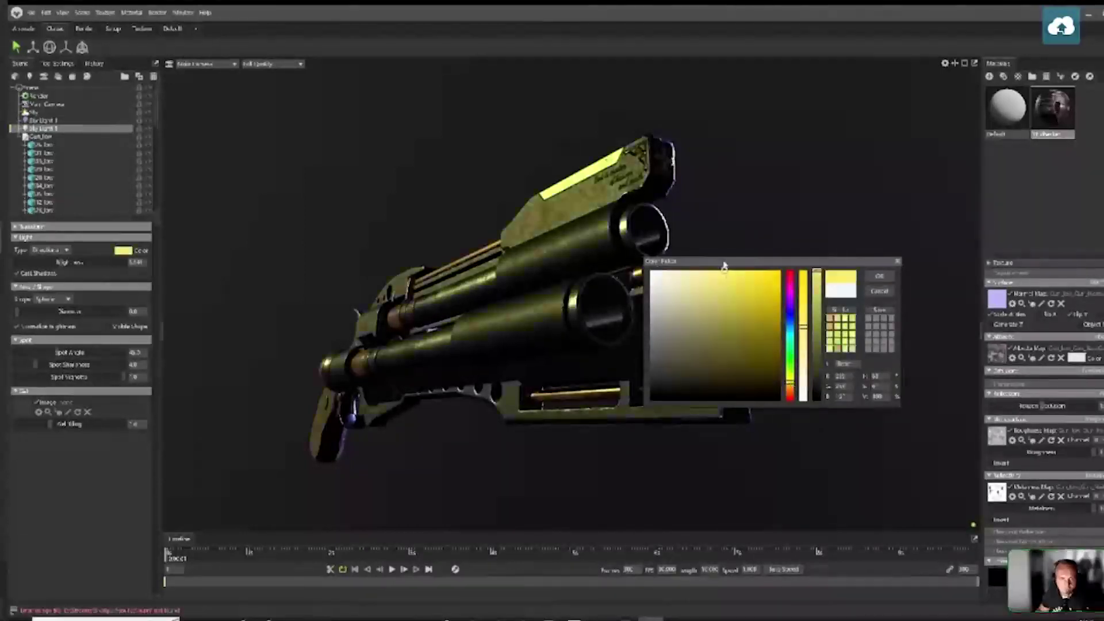
{"action": "left_click_drag", "start_coordinate": [803, 327], "coordinate": [804, 385]}
{"action": "left_click_drag", "start_coordinate": [666, 272], "coordinate": [649, 271]}
{"action": "left_click", "coordinate": [880, 276]}
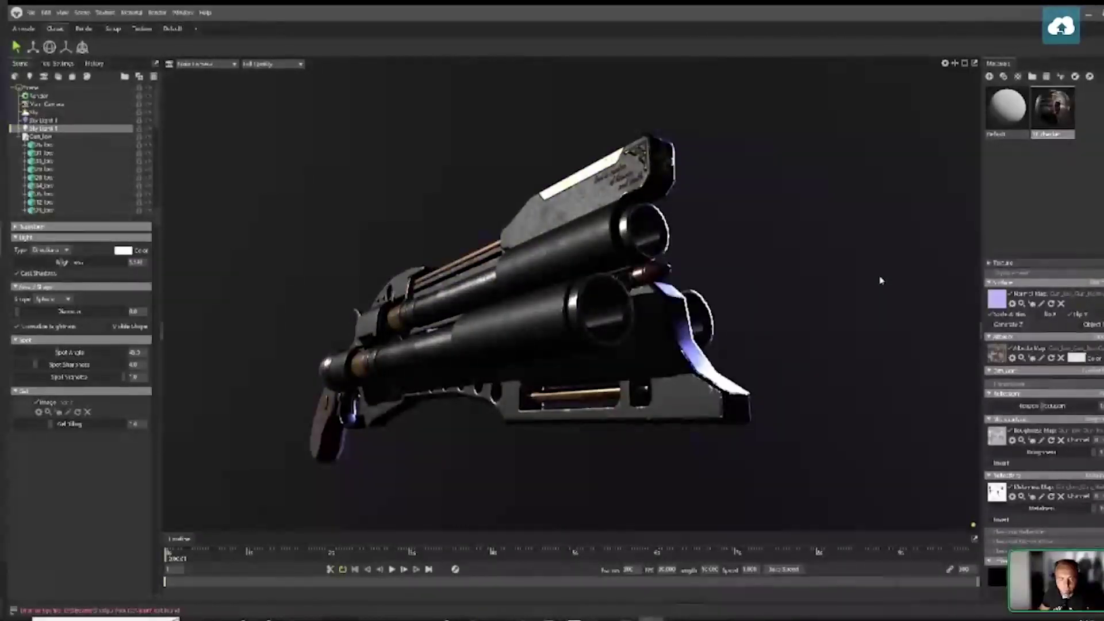
Raise the Sky brightness so the backdrop becomes a soft grey-mauve
{"action": "left_click", "coordinate": [35, 113]}
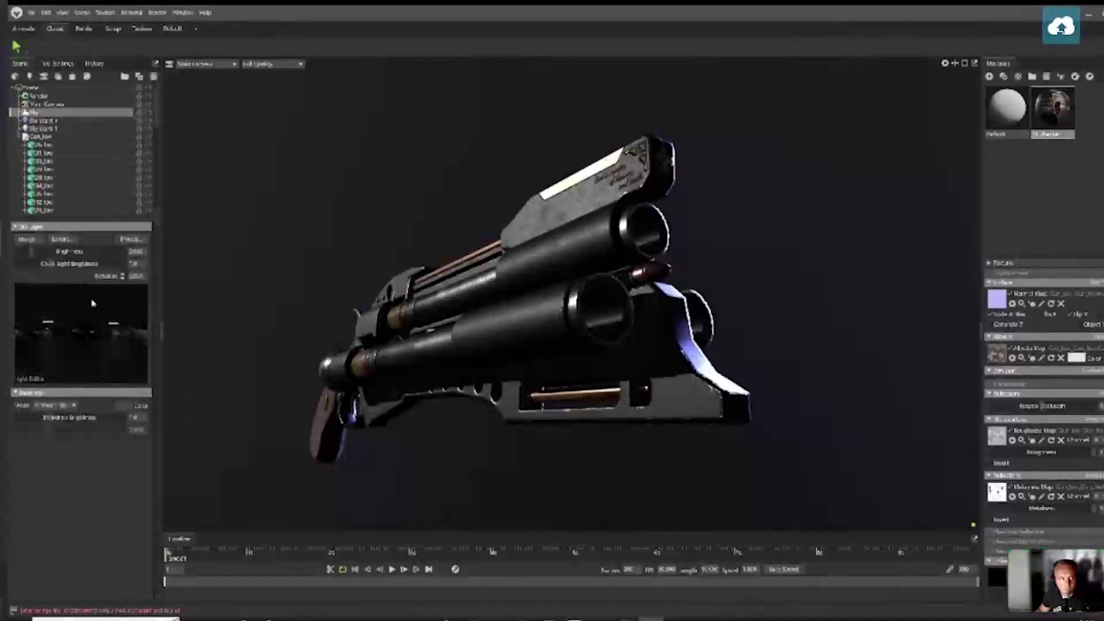
{"action": "left_click_drag", "start_coordinate": [31, 251], "coordinate": [41, 251]}
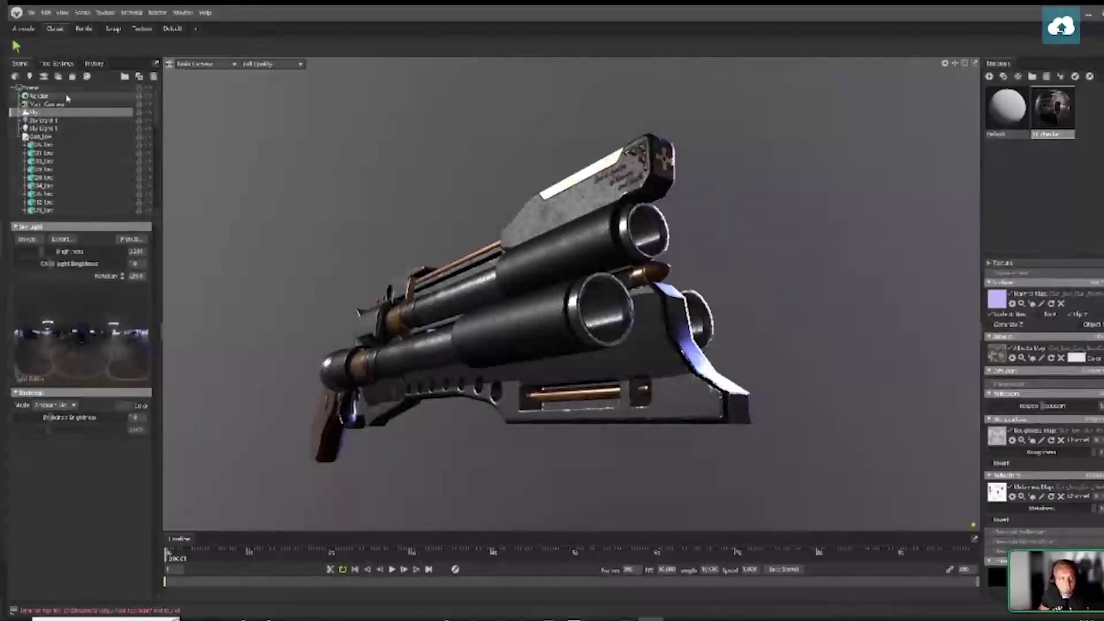
Add a new view camera with Ctrl+D while keeping the viewport on Main Camera
{"action": "left_click", "coordinate": [54, 105]}
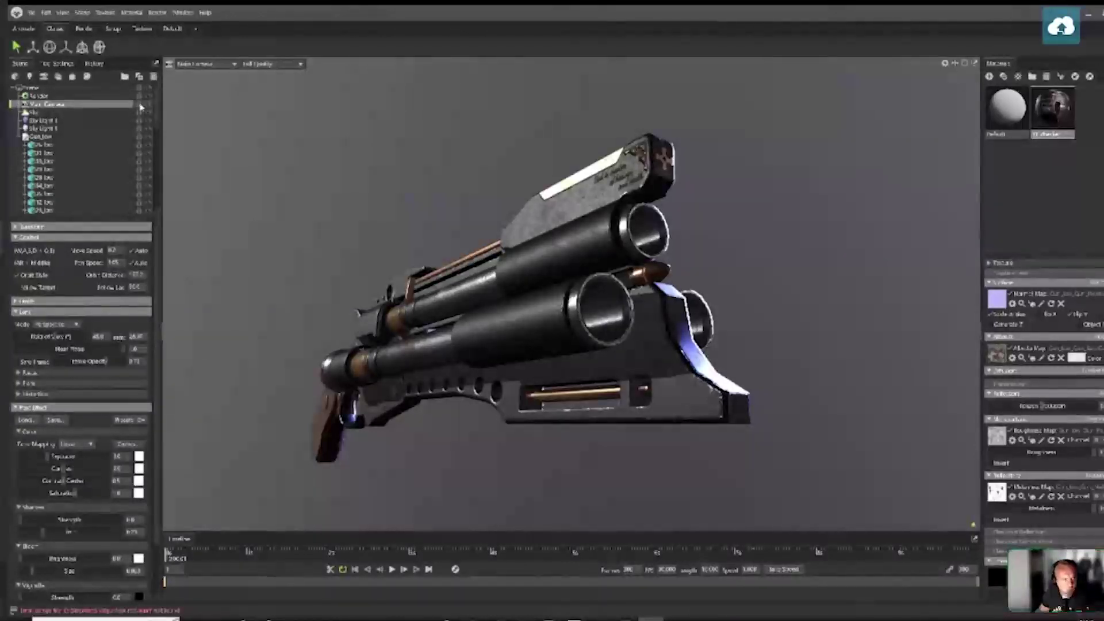
{"action": "left_click", "coordinate": [70, 14]}
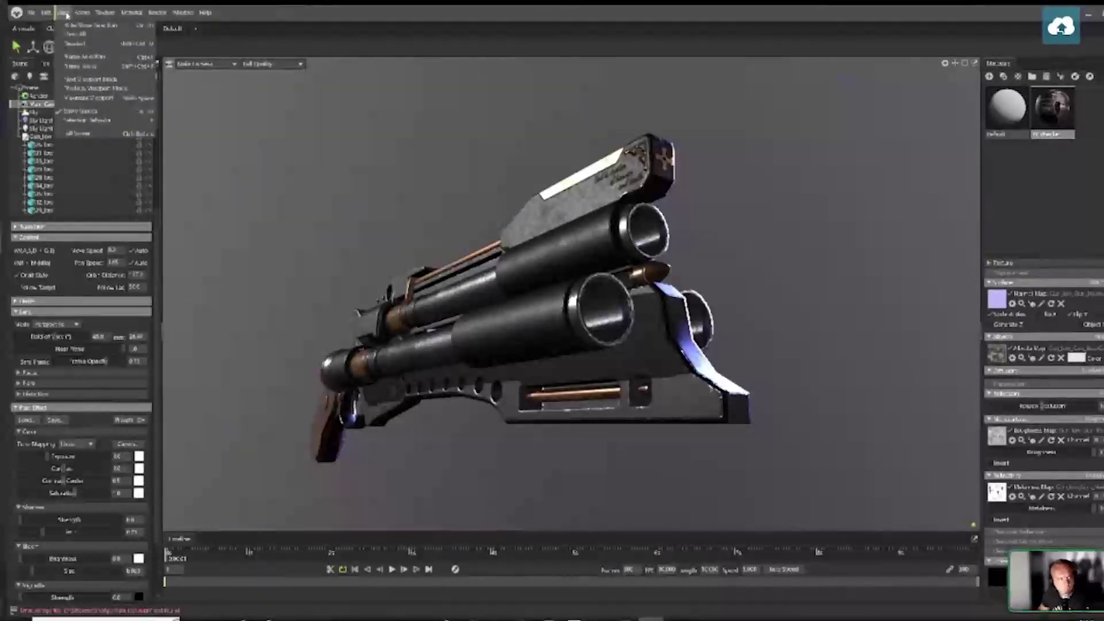
{"action": "left_click", "coordinate": [274, 8]}
{"action": "key", "text": "ctrl+d"}
{"action": "left_click", "coordinate": [57, 113]}
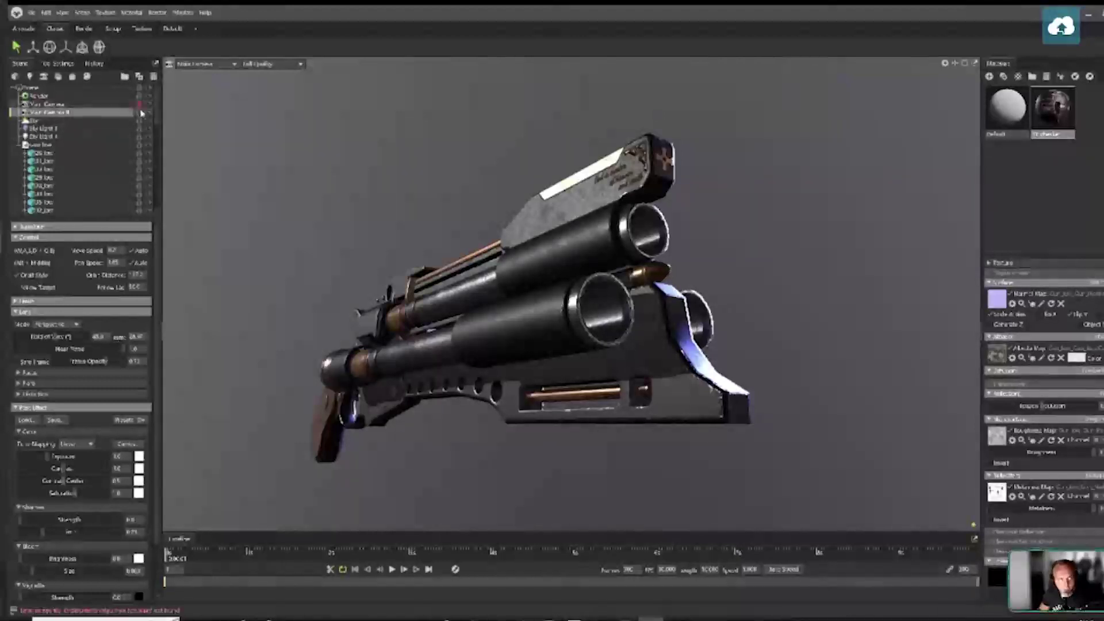
{"action": "left_click", "coordinate": [212, 64]}
{"action": "left_click", "coordinate": [217, 65]}
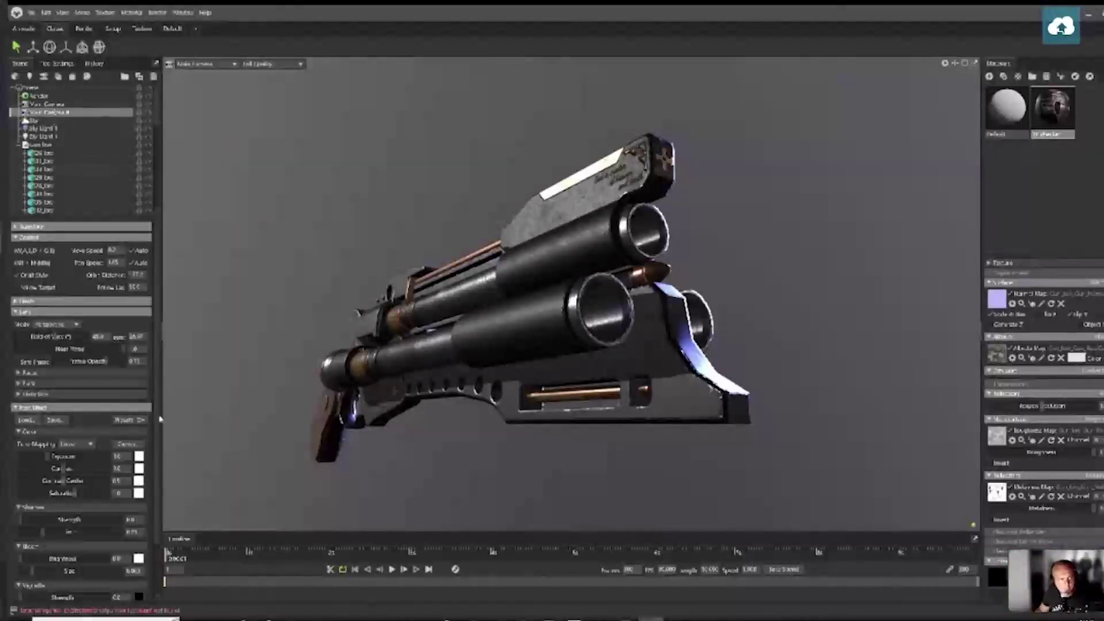
Raise Sharpen Strength slightly and test Bloom Brightness before turning it back down
{"action": "scroll", "coordinate": [98, 459], "scroll_direction": "down", "scroll_amount": 3}
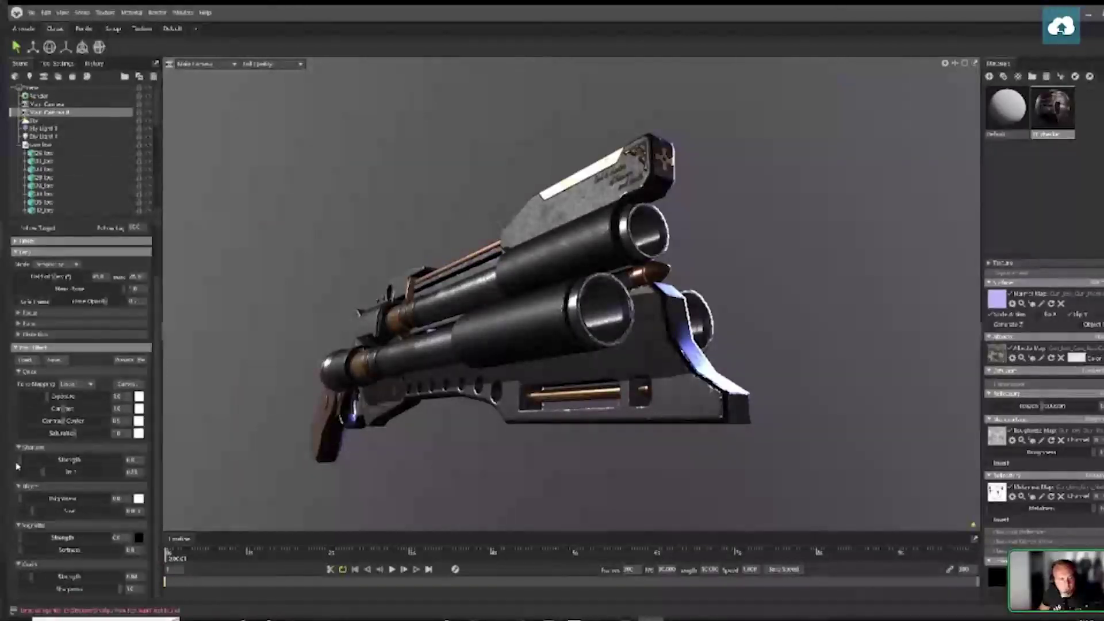
{"action": "left_click_drag", "start_coordinate": [50, 460], "coordinate": [9, 464]}
{"action": "mouse_move", "coordinate": [20, 499]}
{"action": "left_mouse_down"}
{"action": "mouse_move", "coordinate": [130, 492]}
{"action": "mouse_move", "coordinate": [9, 499]}
{"action": "left_mouse_up"}
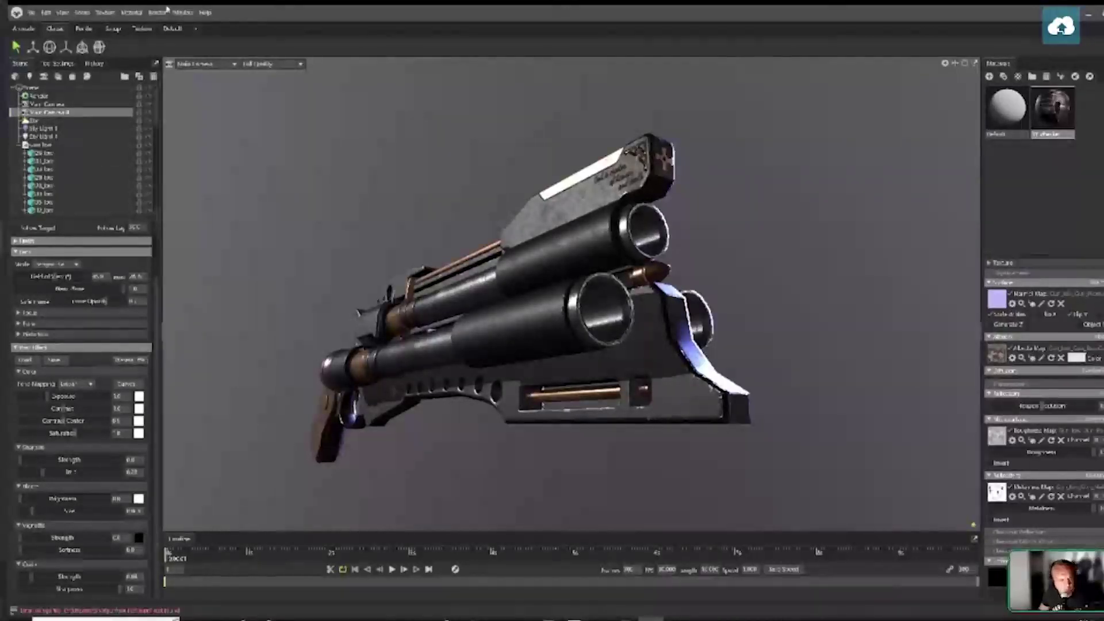
{"action": "left_click", "coordinate": [206, 63]}
Test a heavier Vignette Strength on the camera, then ease it back to light edge darkening
{"action": "mouse_move", "coordinate": [210, 83]}
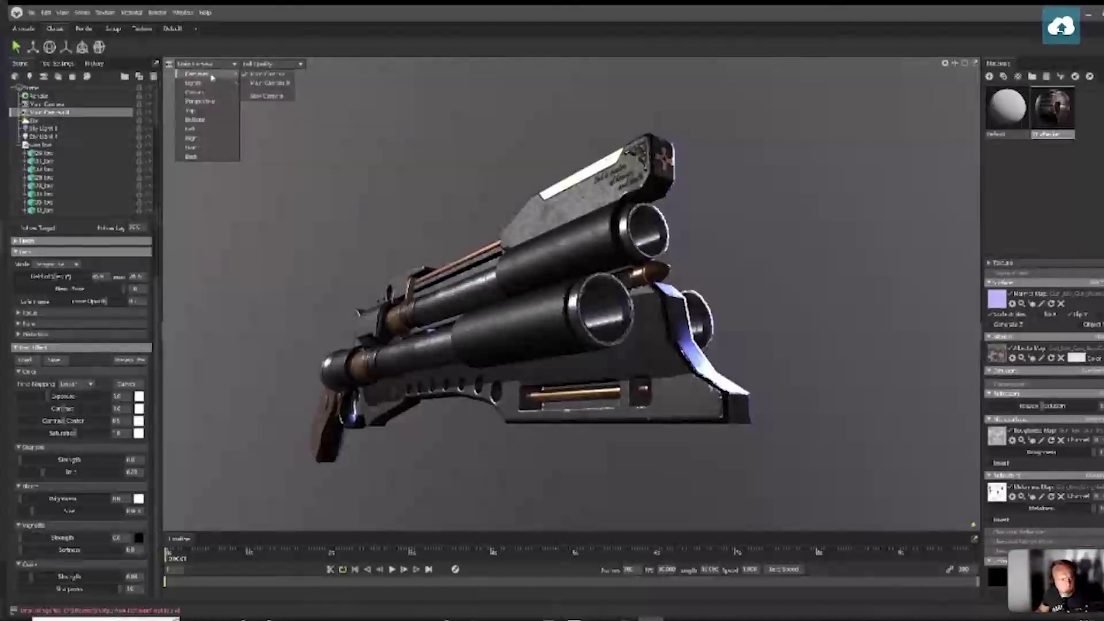
{"action": "left_click", "coordinate": [264, 82]}
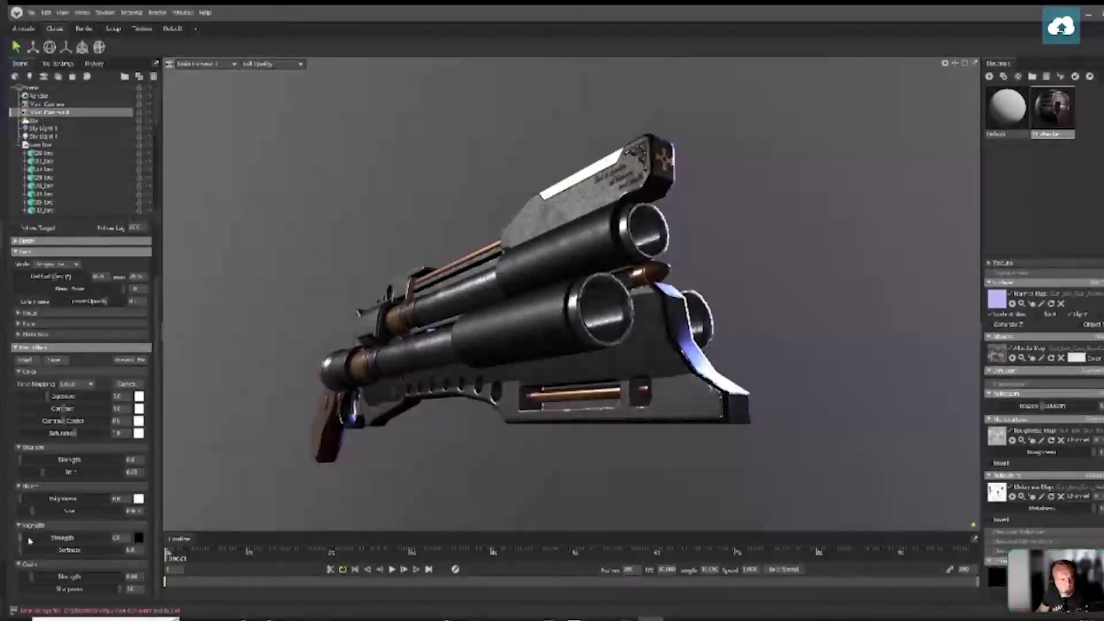
{"action": "mouse_move", "coordinate": [22, 539]}
{"action": "left_mouse_down"}
{"action": "mouse_move", "coordinate": [144, 542]}
{"action": "mouse_move", "coordinate": [23, 544]}
{"action": "left_mouse_up"}
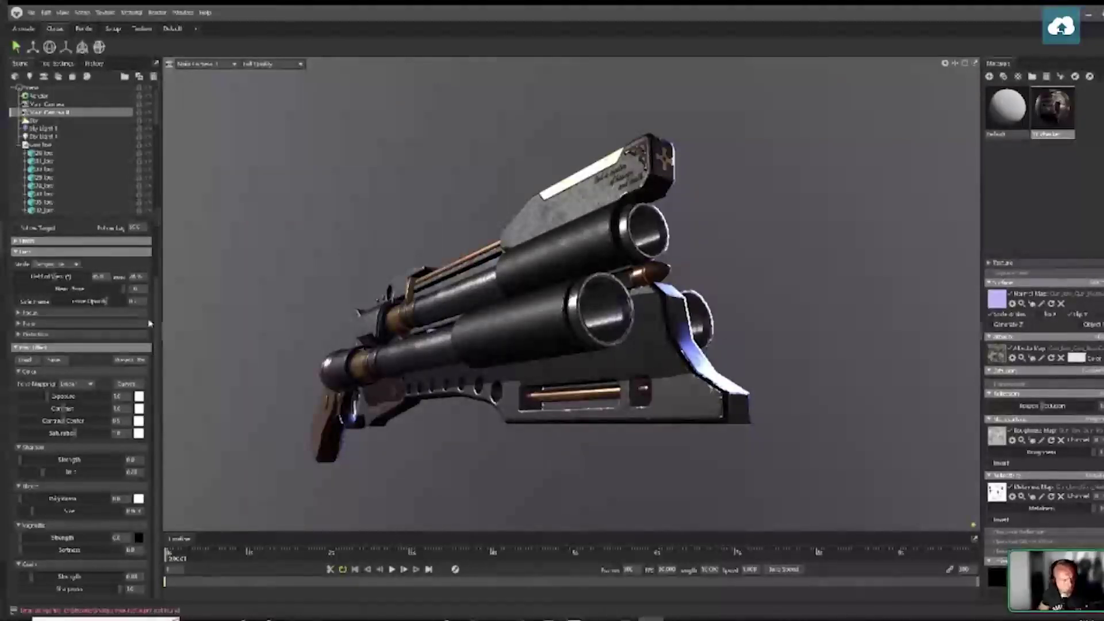
{"action": "left_click_drag", "start_coordinate": [157, 327], "coordinate": [158, 319]}
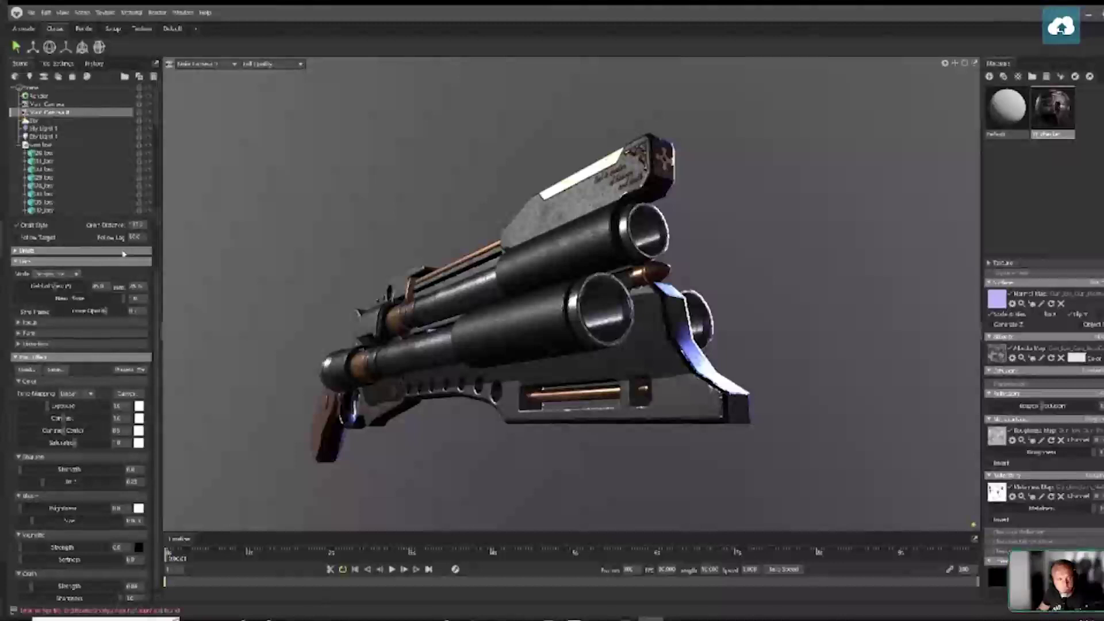
Lower the Render Samples count and open the Save As dialog for the output image path
{"action": "left_click", "coordinate": [64, 95]}
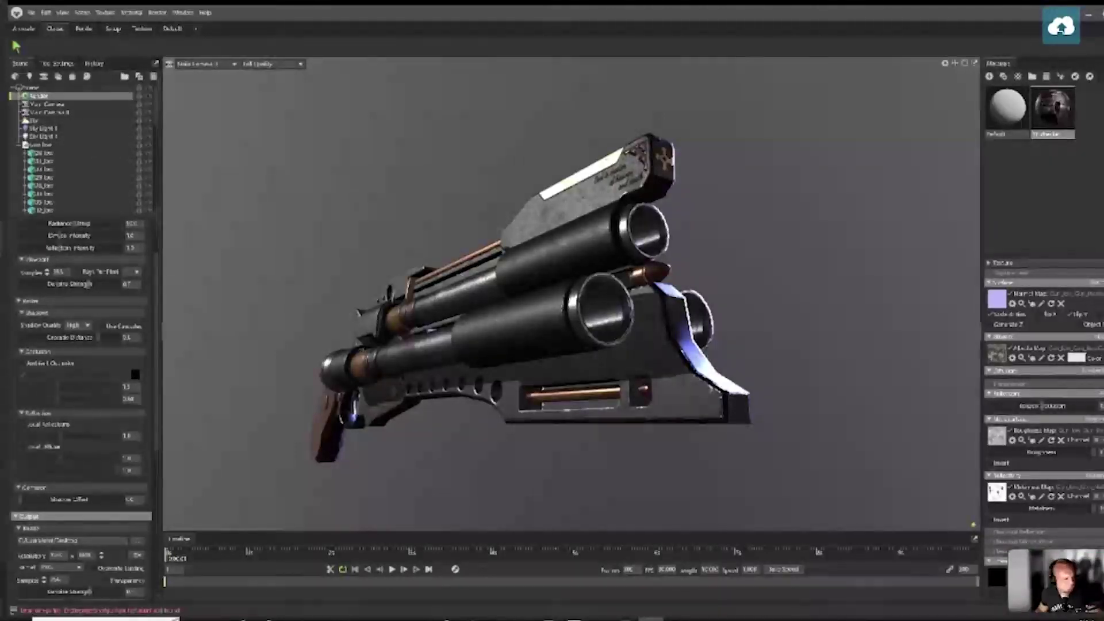
{"action": "left_click_drag", "start_coordinate": [47, 274], "coordinate": [48, 279]}
{"action": "scroll", "coordinate": [66, 430], "scroll_direction": "down", "scroll_amount": 3}
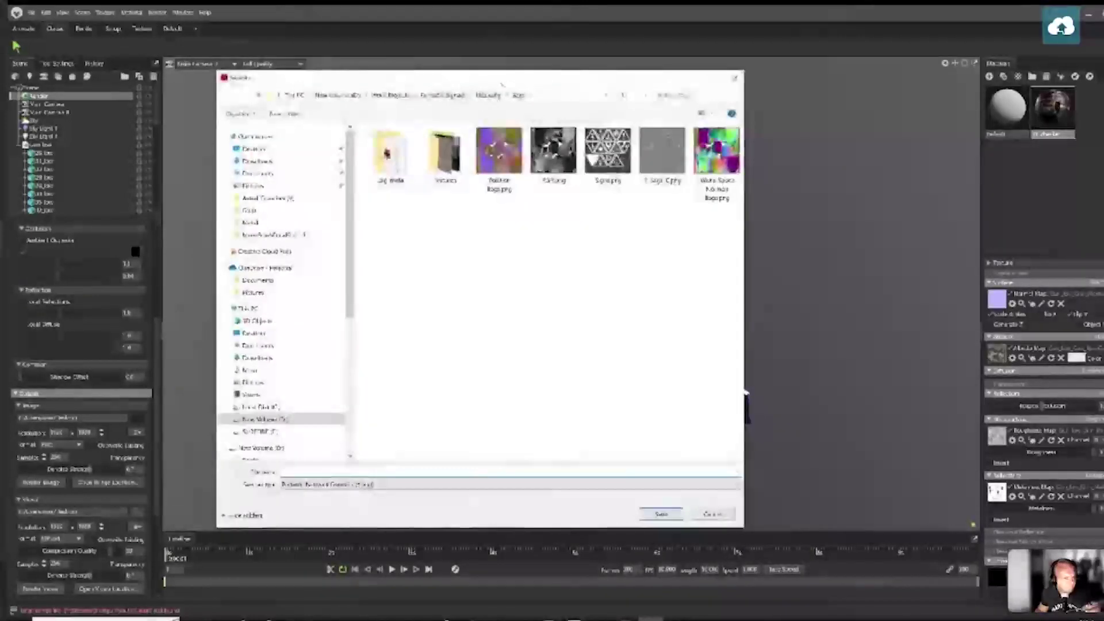
{"action": "left_click_drag", "start_coordinate": [368, 77], "coordinate": [421, 77]}
{"action": "left_click", "coordinate": [311, 150]}
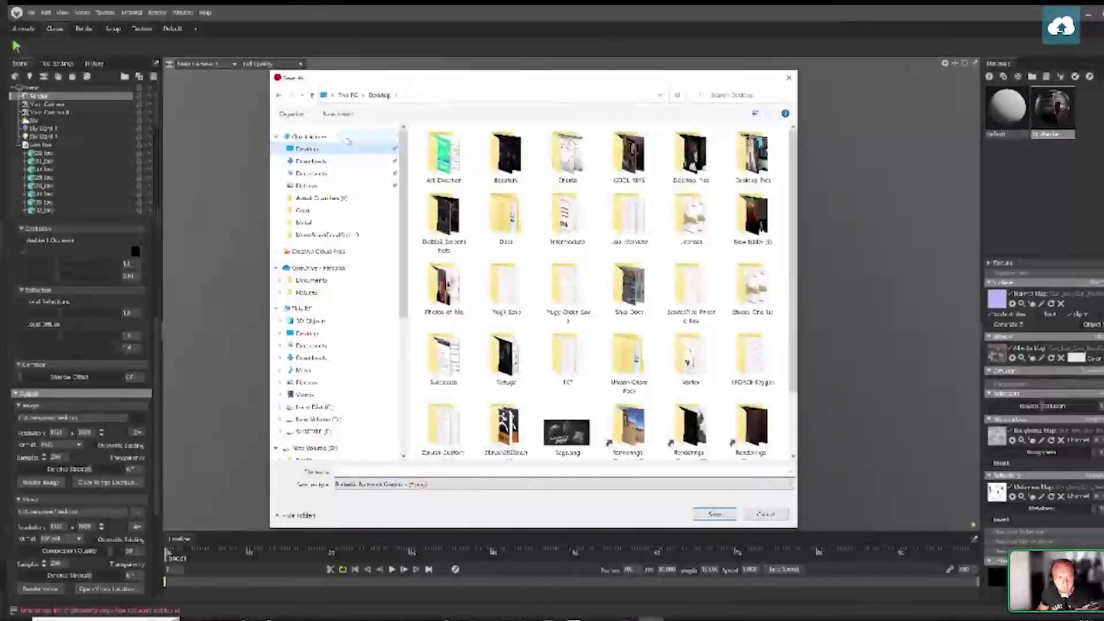
Set the render output location to the Renders folder on New Volume (D:)
{"action": "left_click", "coordinate": [316, 420]}
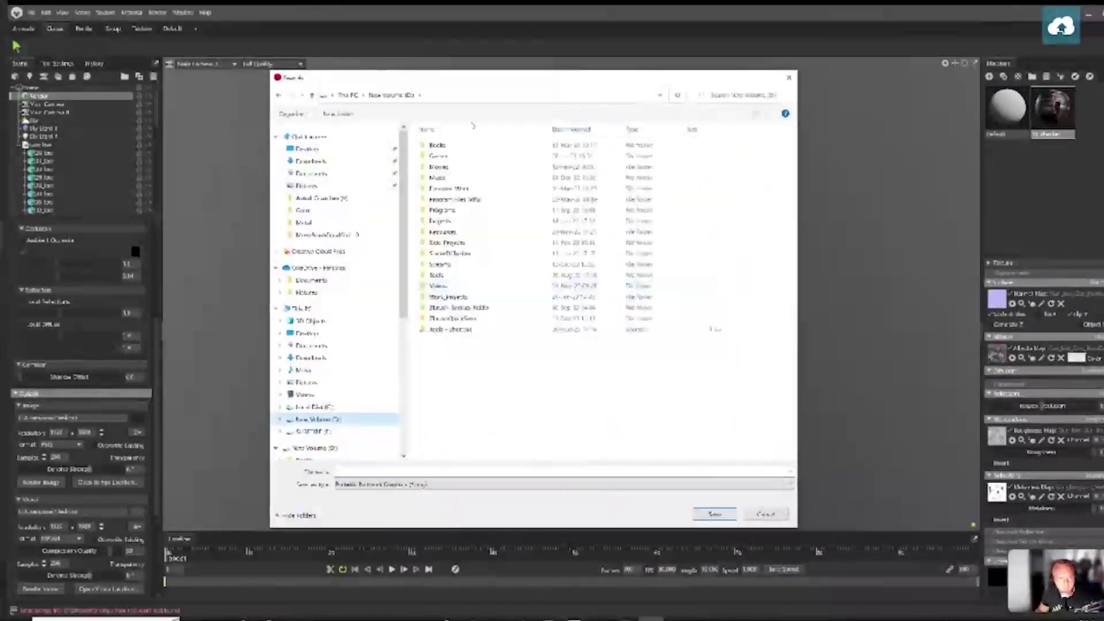
{"action": "left_click", "coordinate": [443, 264]}
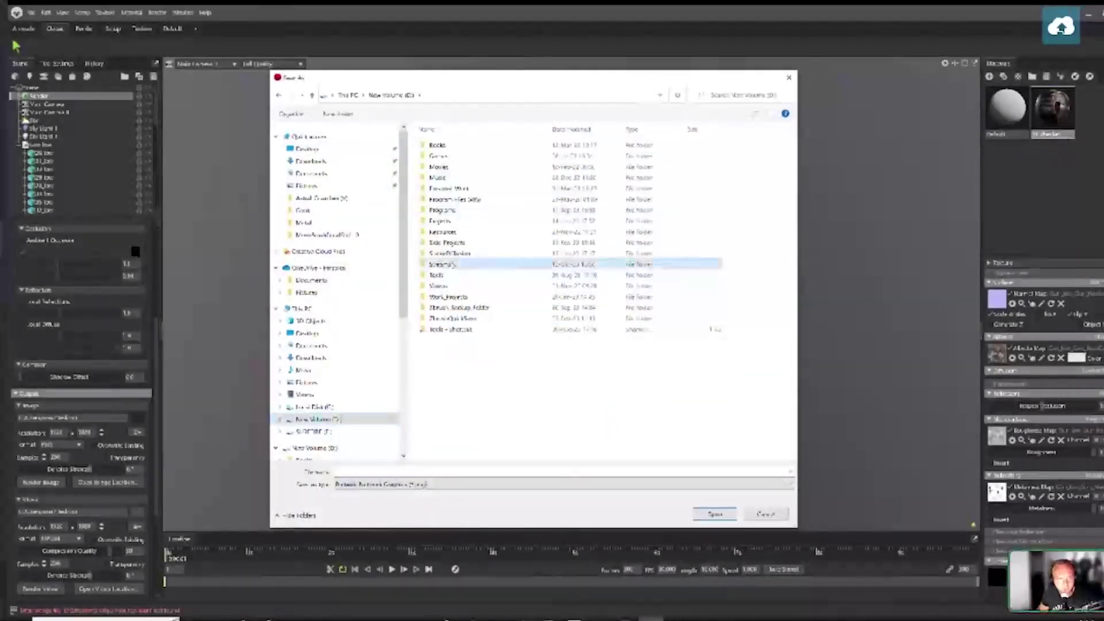
{"action": "double_click", "coordinate": [443, 264]}
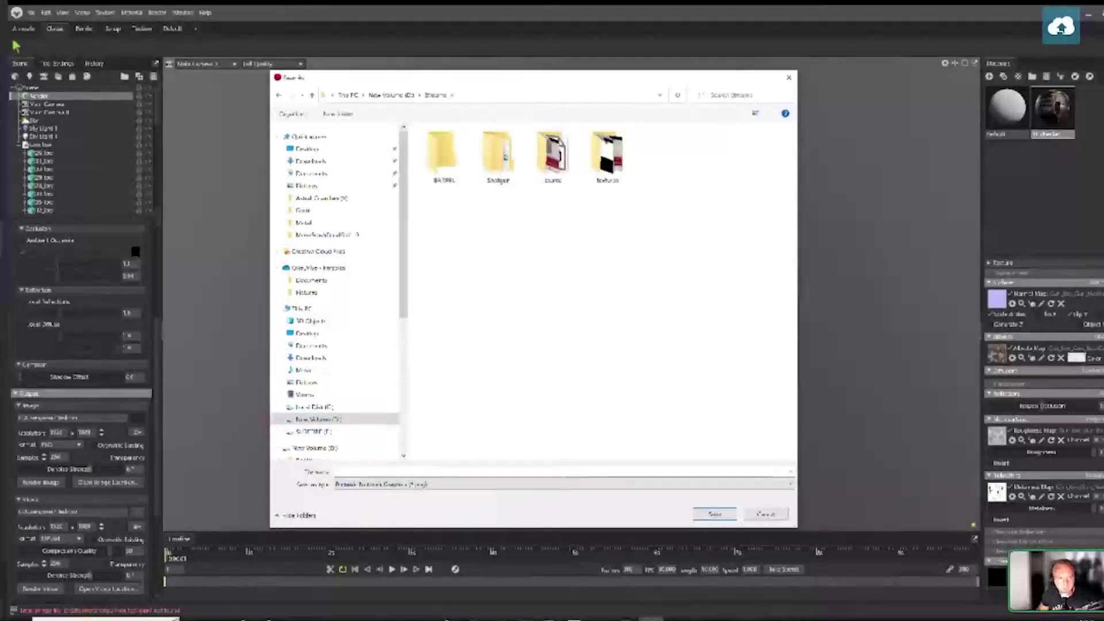
{"action": "left_click", "coordinate": [712, 514]}
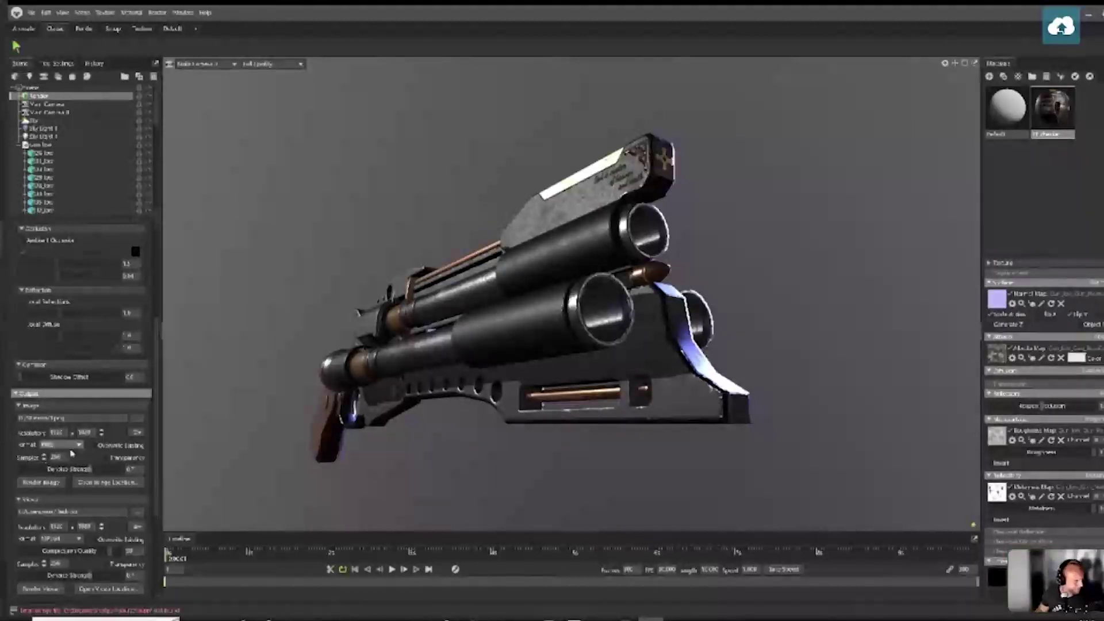
Render the gun image and review the result in IrfanView, then close it
{"action": "left_click", "coordinate": [54, 485]}
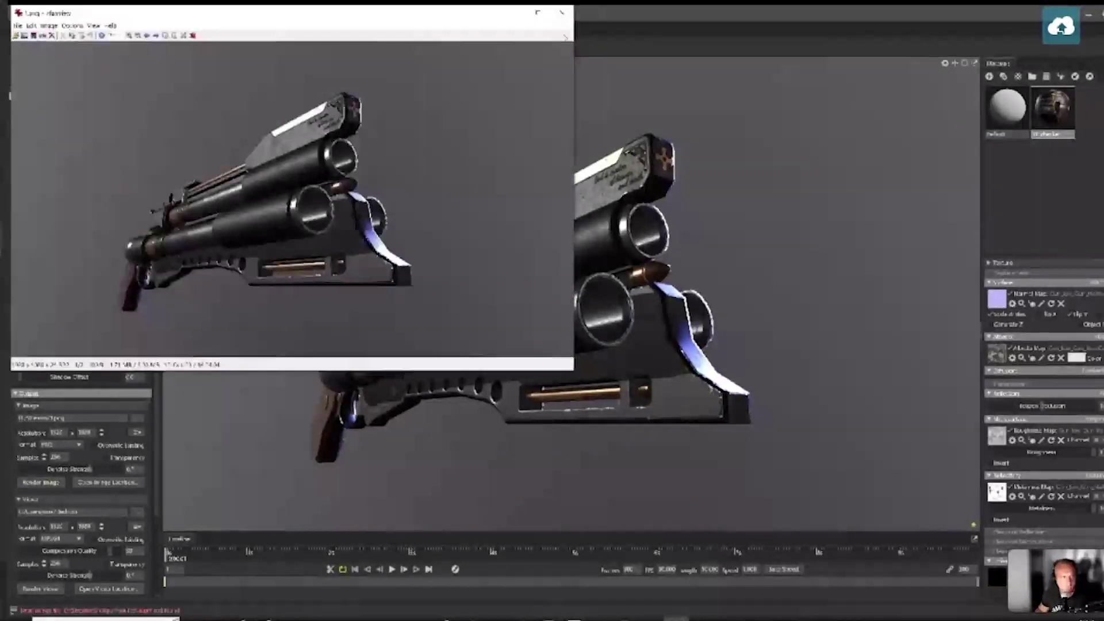
{"action": "left_click_drag", "start_coordinate": [458, 18], "coordinate": [675, 90]}
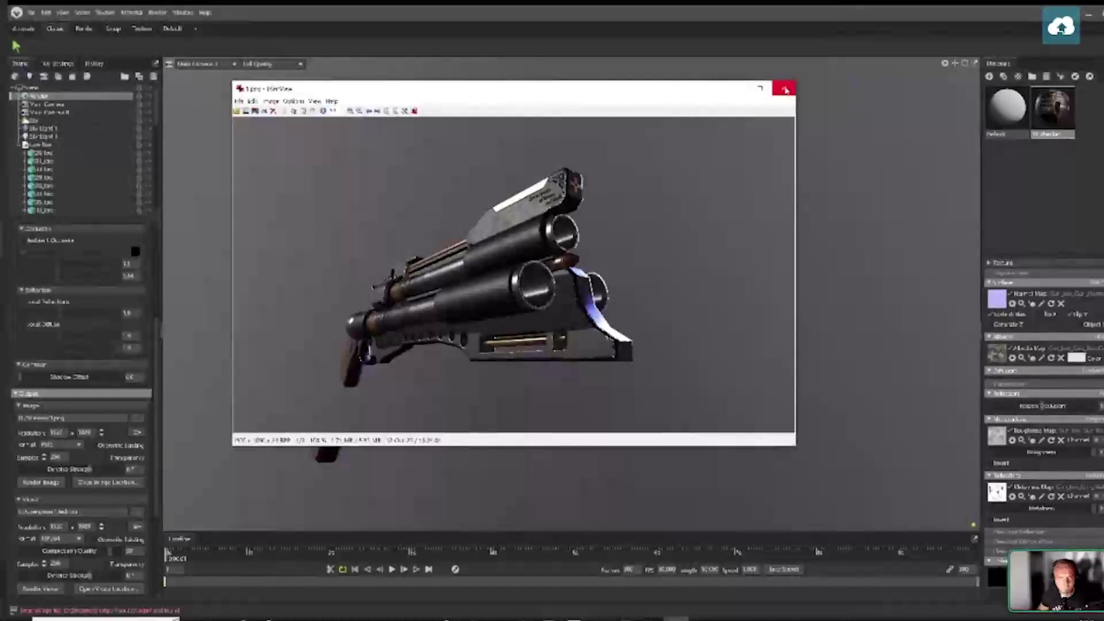
{"action": "left_click", "coordinate": [780, 86]}
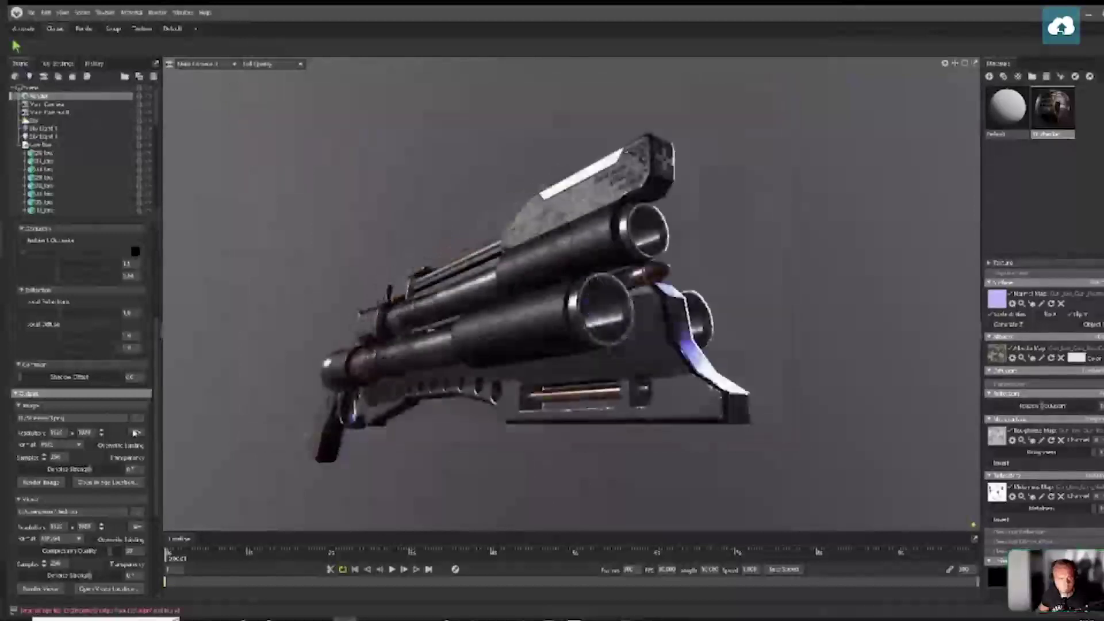
Tick Transparency in Output > Image and render the gun again
{"action": "left_click", "coordinate": [79, 445]}
{"action": "left_click", "coordinate": [80, 447]}
{"action": "left_click", "coordinate": [107, 458]}
{"action": "left_click", "coordinate": [51, 482]}
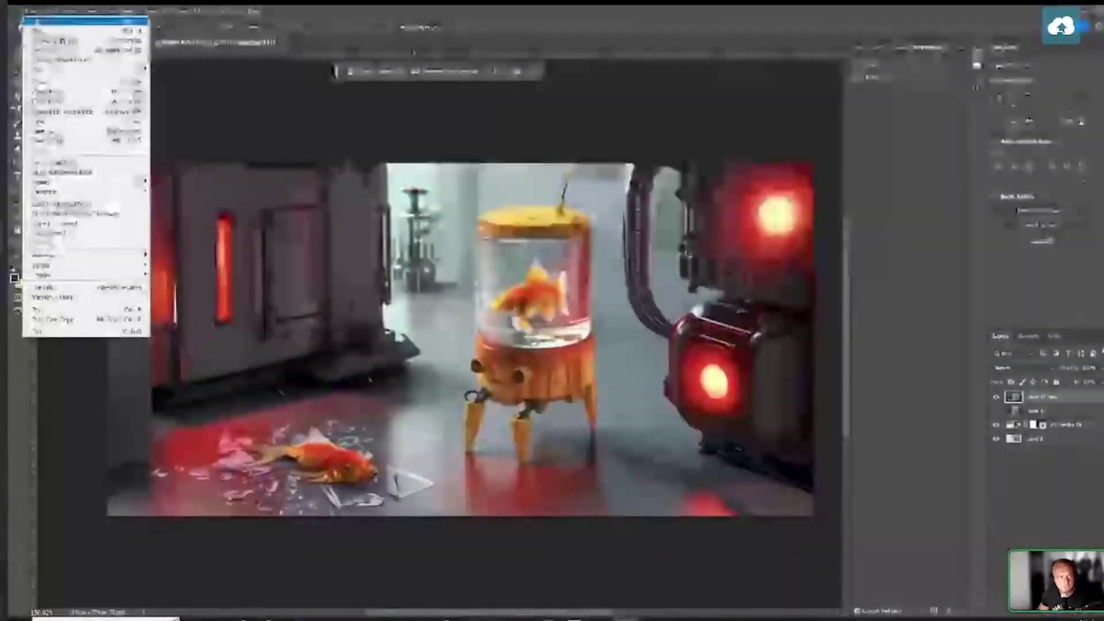
In Photoshop, cancel the Ctrl+N new-document dialog and switch windows to fetch the rendered PNG
{"action": "key", "text": "ctrl+n"}
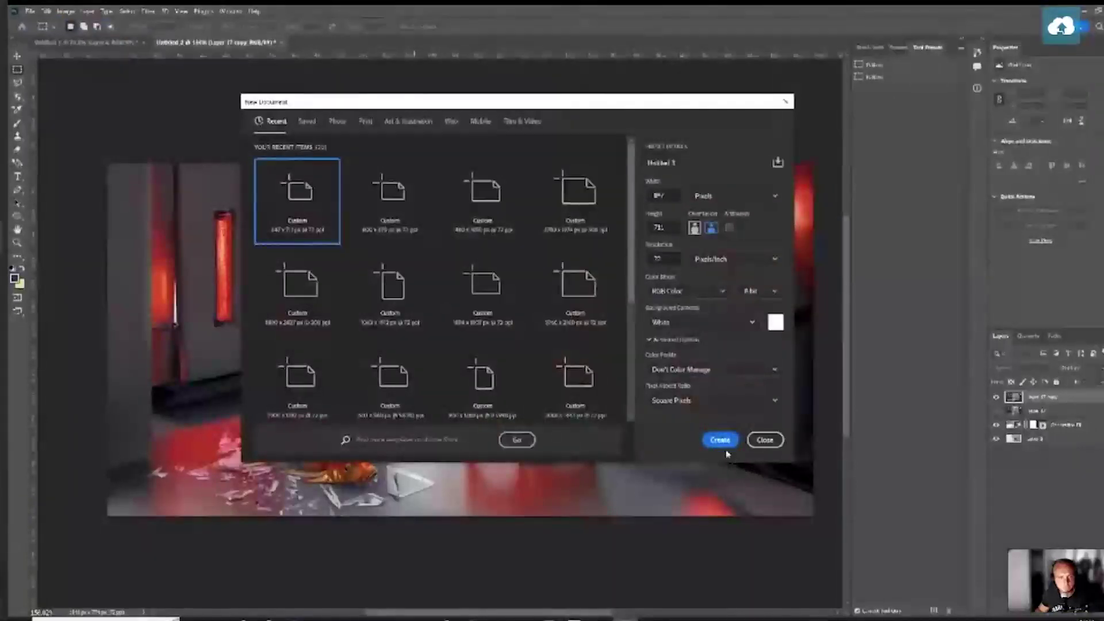
{"action": "left_click", "coordinate": [765, 440]}
{"action": "key", "text": "alt+Tab"}
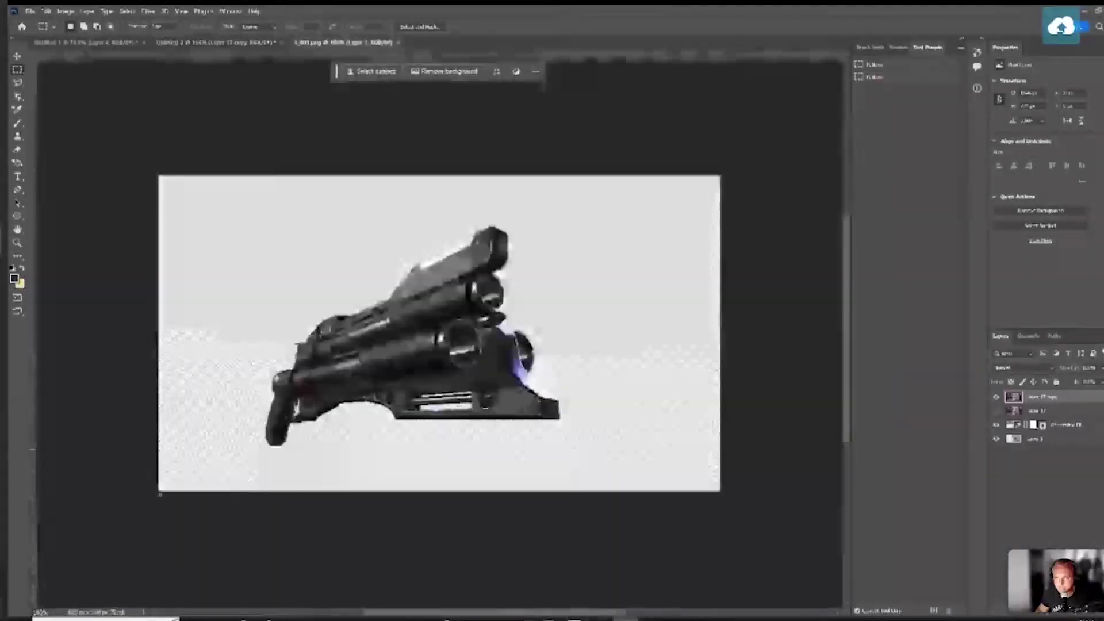
Add a very dark grey Solid Color fill layer and move it beneath the gun layer
{"action": "scroll", "coordinate": [493, 385], "scroll_direction": "up", "scroll_amount": 2}
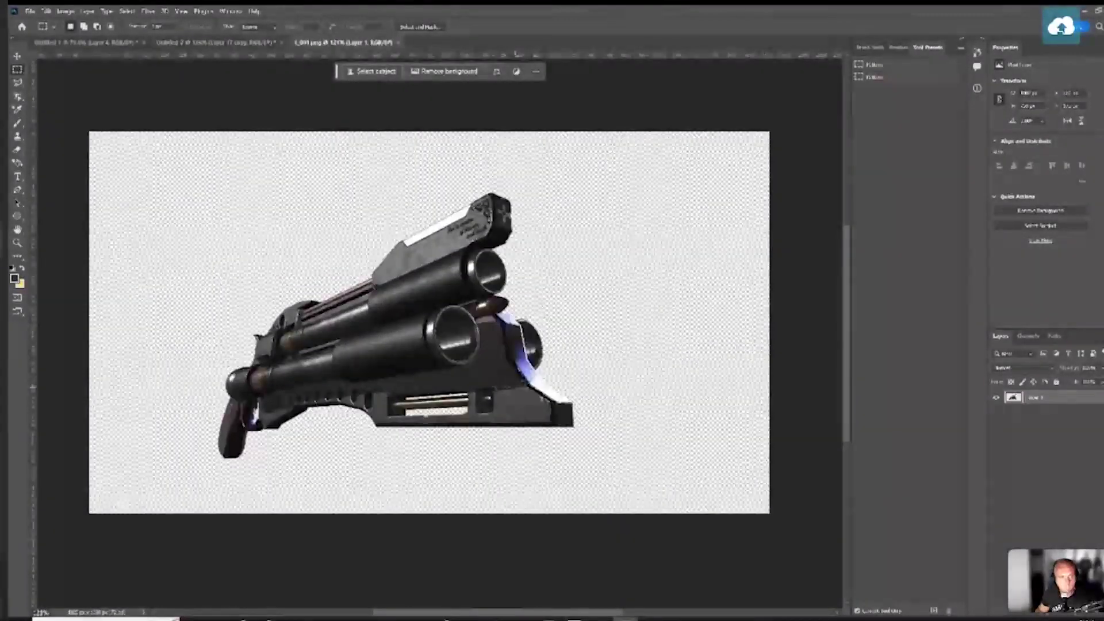
{"action": "left_click_drag", "start_coordinate": [493, 385], "coordinate": [508, 369]}
{"action": "key", "text": "ctrl+alt+shift+n"}
{"action": "key", "text": "ctrl+z"}
{"action": "right_click", "coordinate": [1079, 394]}
{"action": "left_click", "coordinate": [1061, 434]}
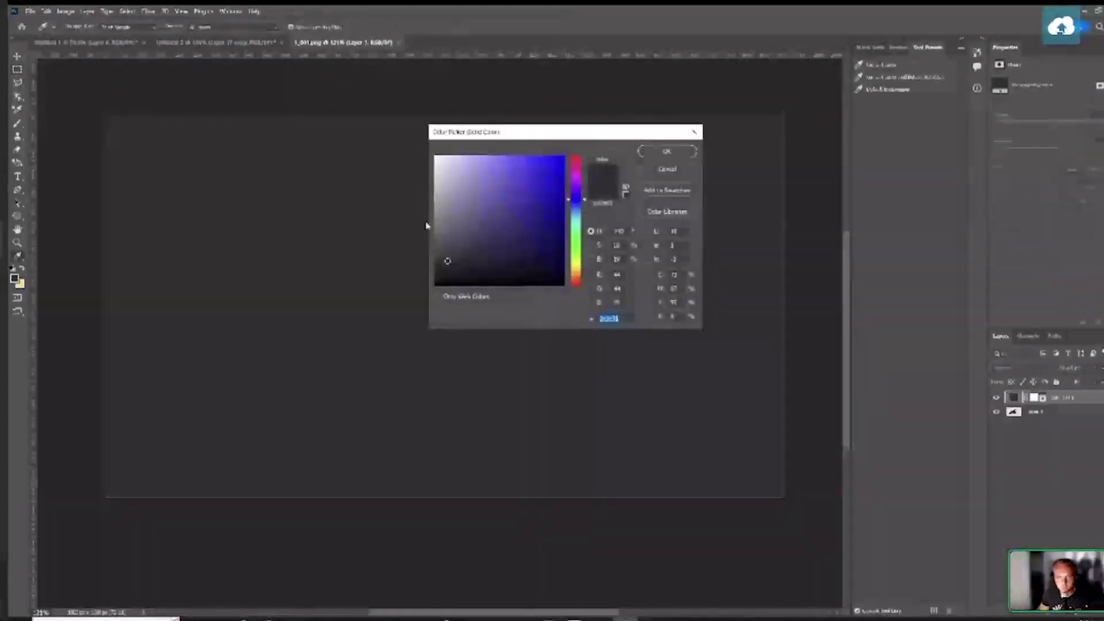
{"action": "left_click_drag", "start_coordinate": [437, 232], "coordinate": [424, 291]}
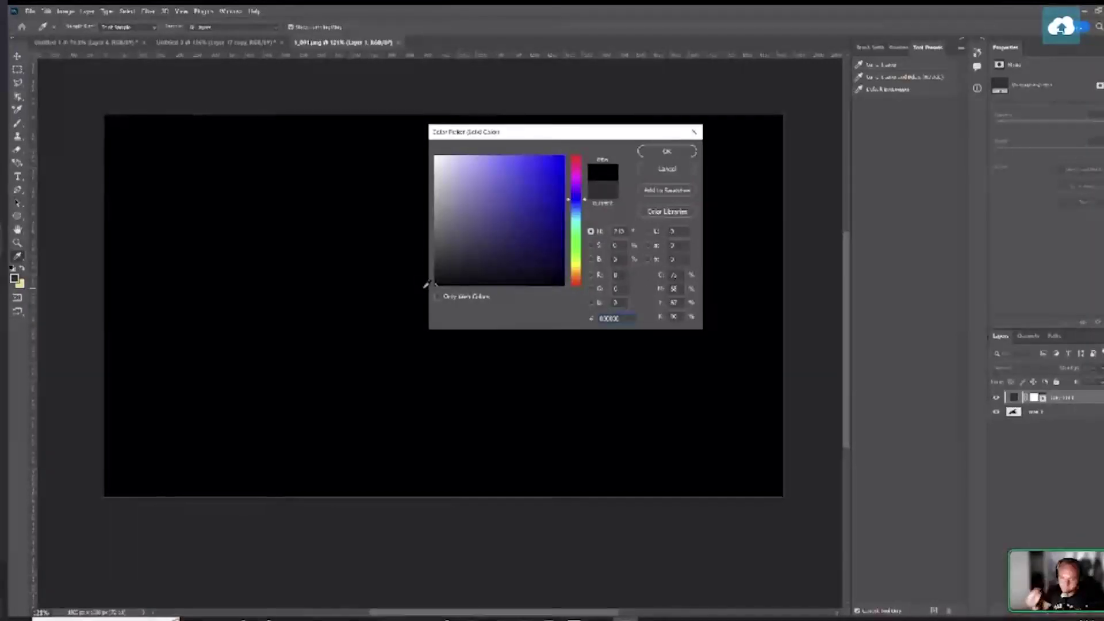
{"action": "left_click", "coordinate": [435, 283]}
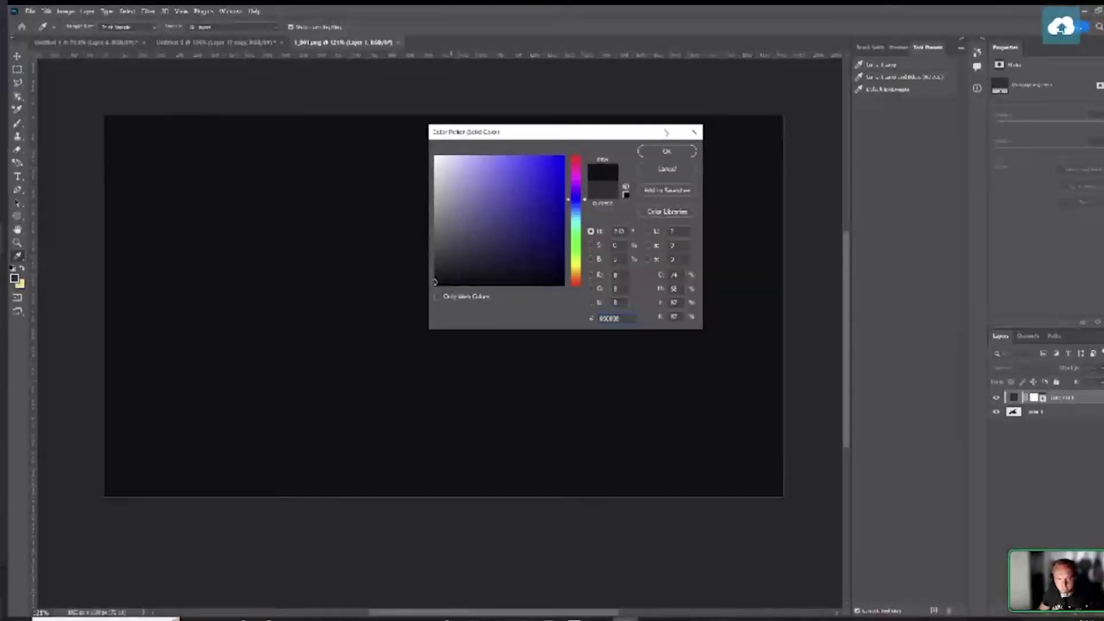
{"action": "left_click", "coordinate": [664, 154]}
{"action": "left_click_drag", "start_coordinate": [1080, 401], "coordinate": [1079, 422]}
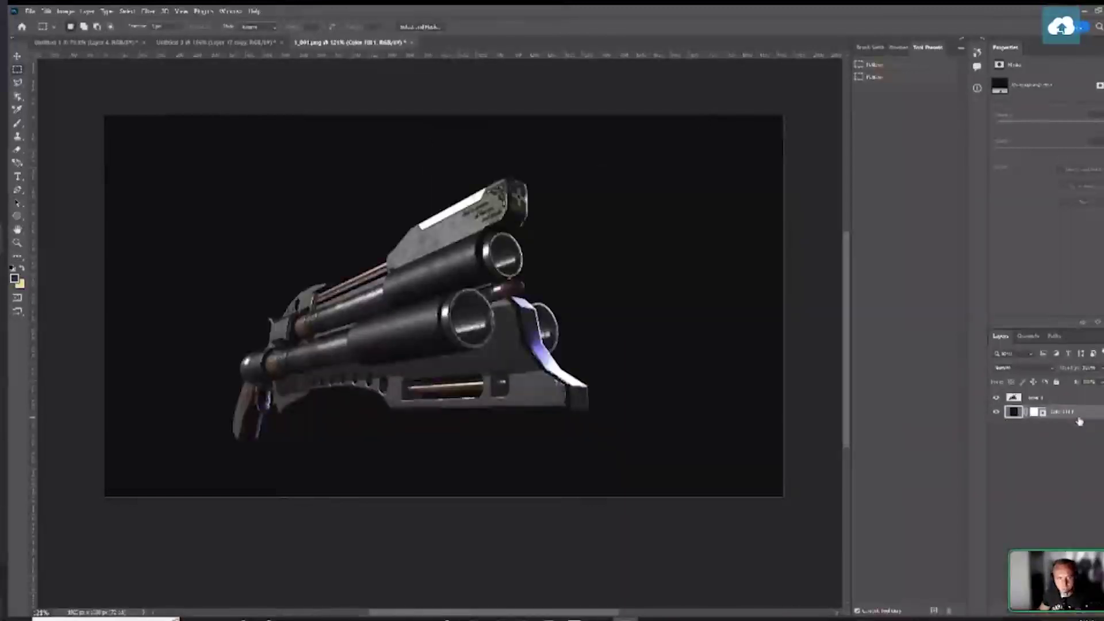
Reselect Layer 1, the gun image, above the dark fill
{"action": "left_click_drag", "start_coordinate": [605, 302], "coordinate": [628, 298]}
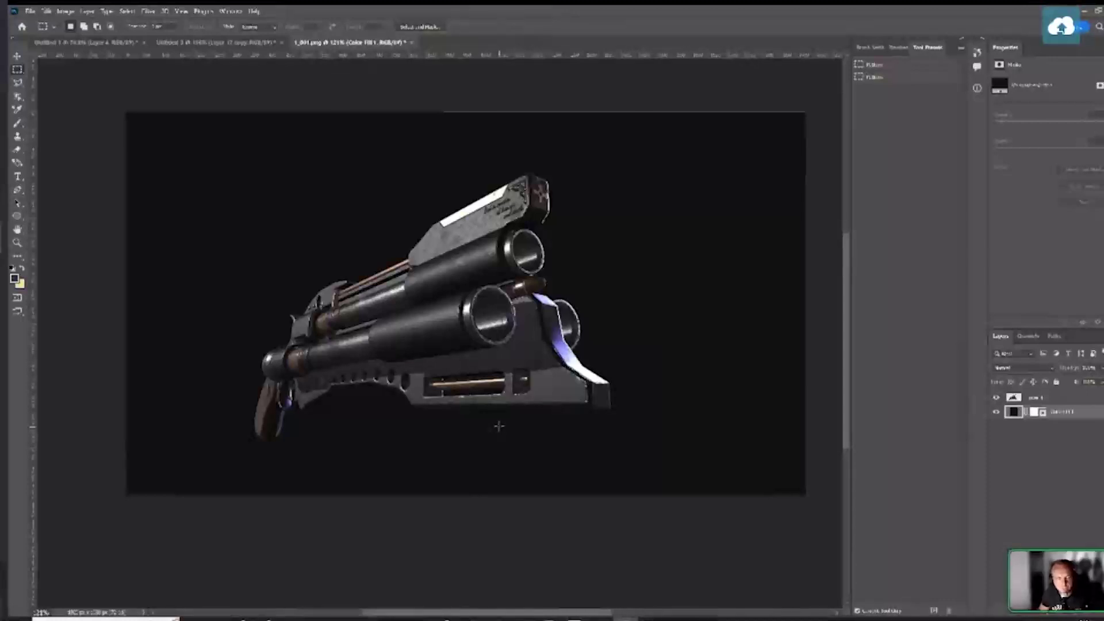
{"action": "left_click", "coordinate": [1054, 399]}
{"action": "left_click", "coordinate": [48, 11]}
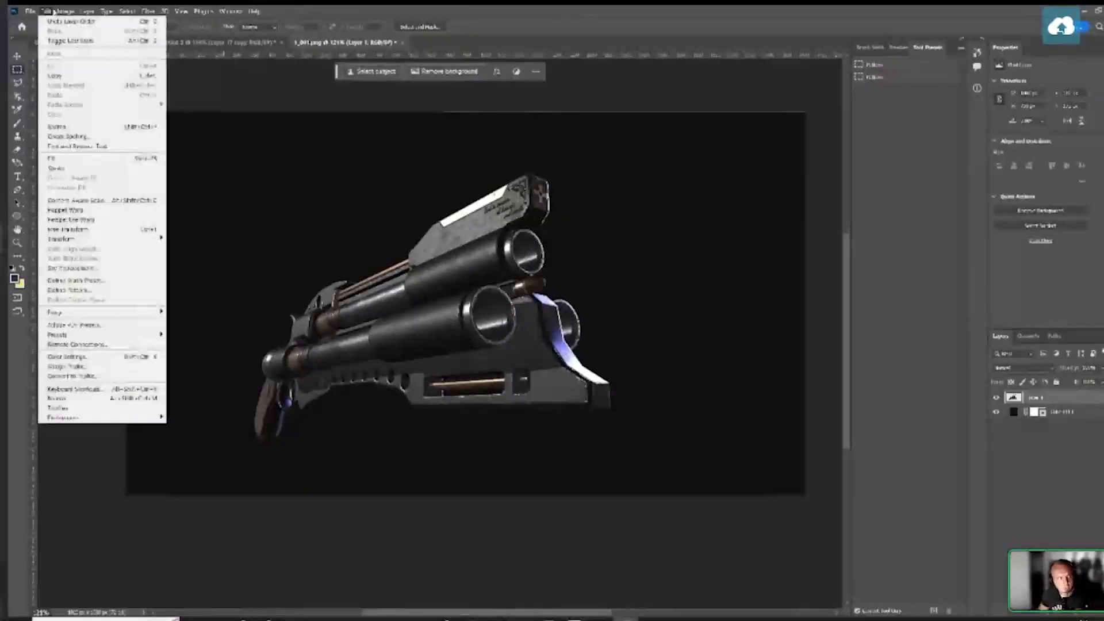
Try Levels and Brightness/Contrast on the gun layer without keeping either
{"action": "mouse_move", "coordinate": [79, 34]}
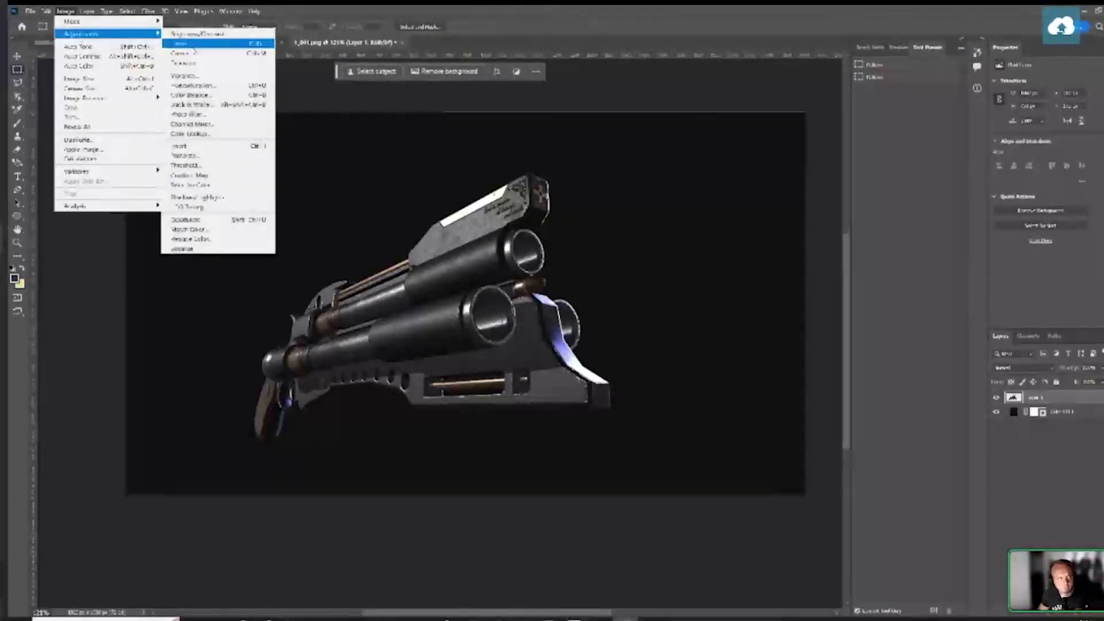
{"action": "left_click", "coordinate": [190, 46]}
{"action": "left_click_drag", "start_coordinate": [753, 39], "coordinate": [720, 88]}
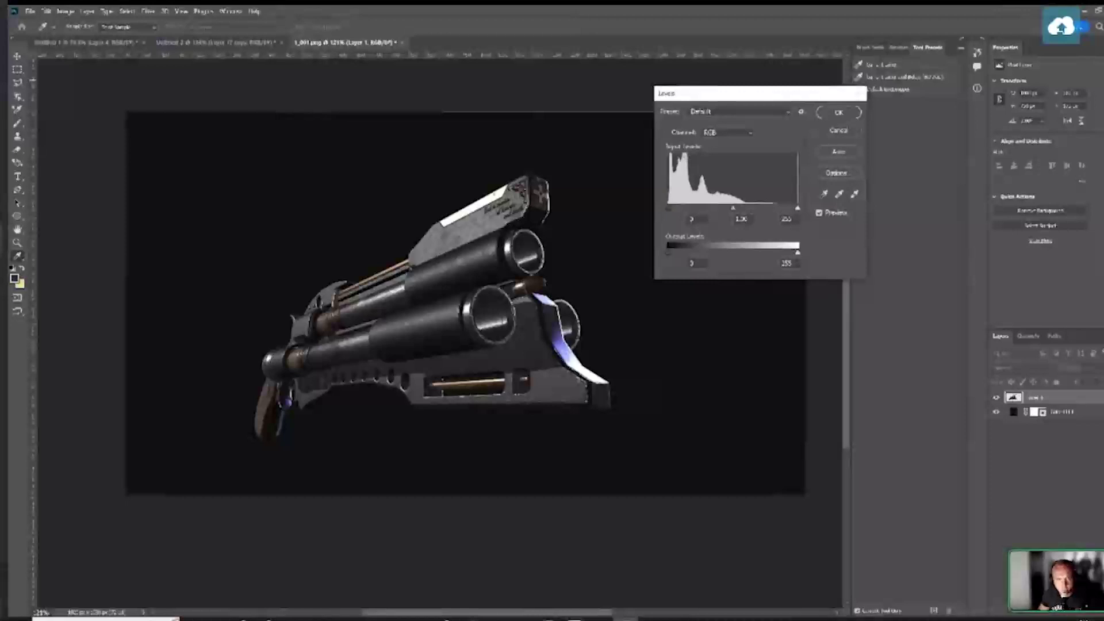
{"action": "mouse_move", "coordinate": [669, 208]}
{"action": "left_mouse_down"}
{"action": "mouse_move", "coordinate": [679, 213]}
{"action": "mouse_move", "coordinate": [669, 211]}
{"action": "left_mouse_up"}
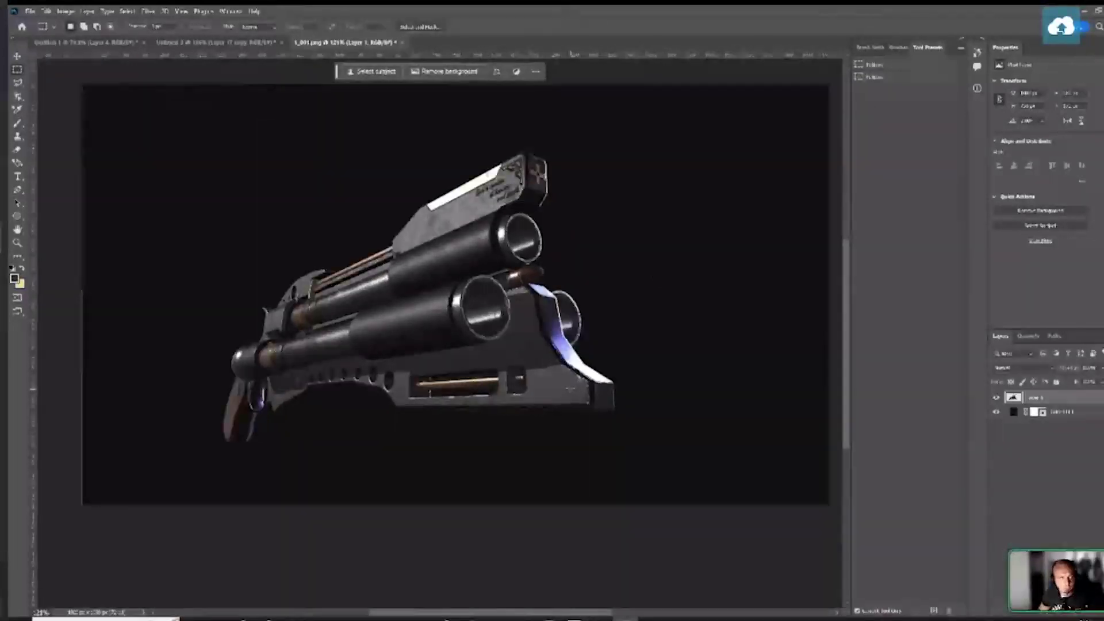
{"action": "scroll", "coordinate": [570, 388], "scroll_direction": "up", "scroll_amount": 2}
{"action": "left_click", "coordinate": [65, 11]}
{"action": "mouse_move", "coordinate": [98, 37]}
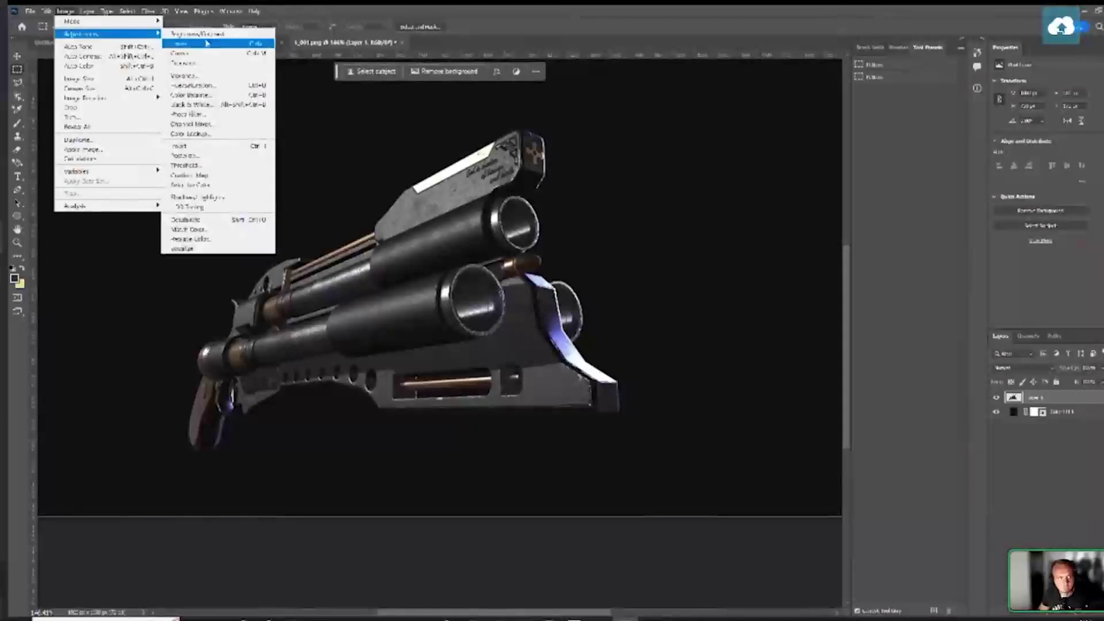
{"action": "left_click", "coordinate": [196, 37]}
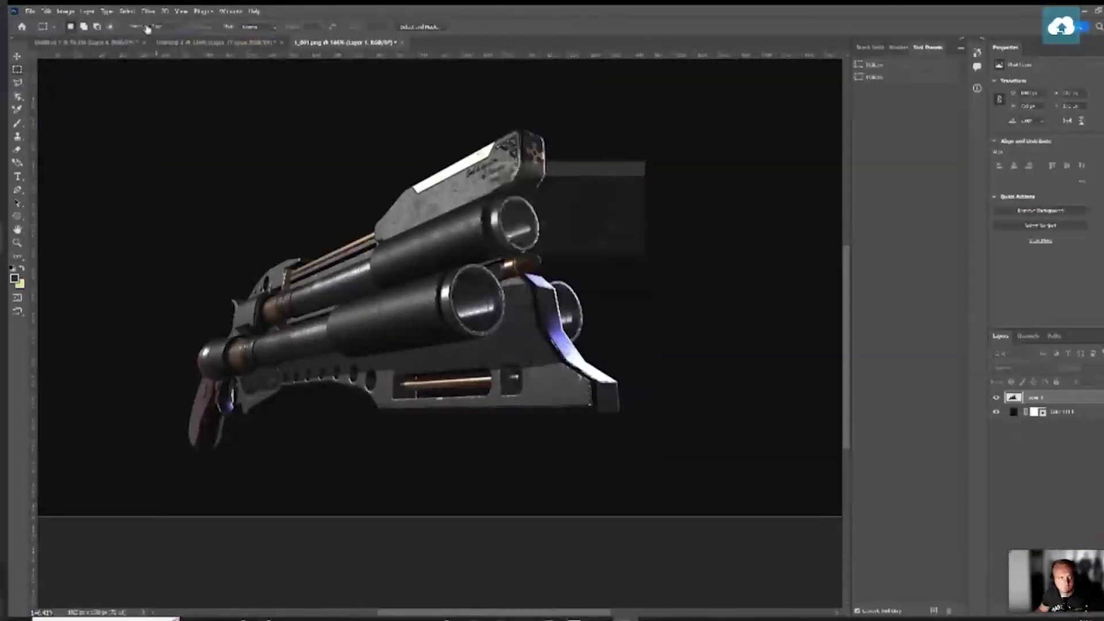
{"action": "left_click", "coordinate": [65, 11]}
Reopen Levels, preview the input sliders, and set the white output to about 235
{"action": "mouse_move", "coordinate": [133, 29]}
{"action": "left_click", "coordinate": [180, 43]}
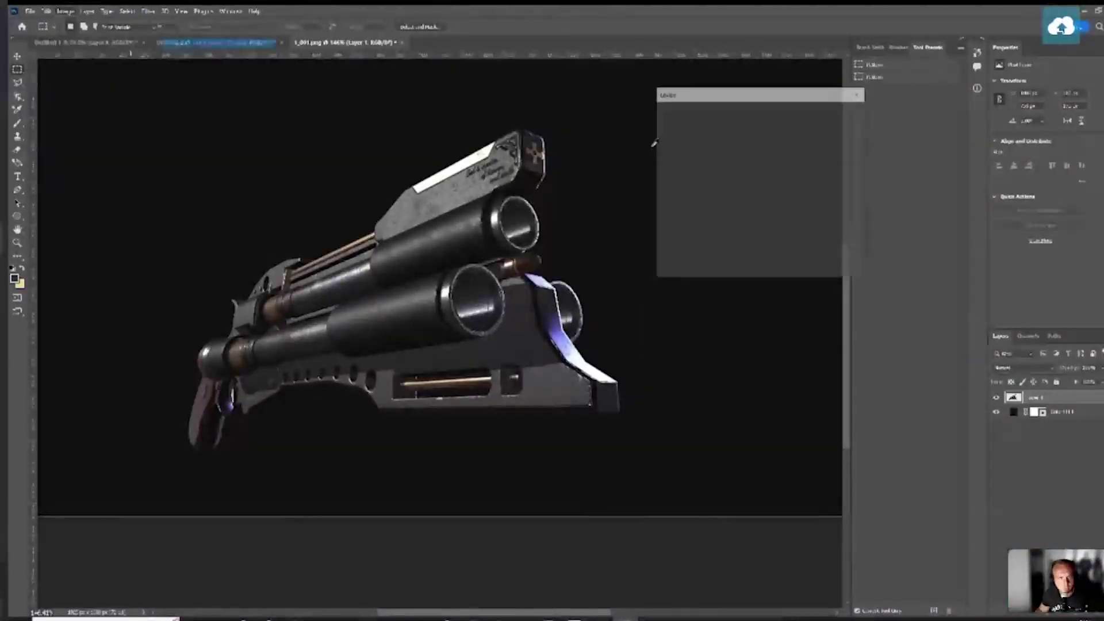
{"action": "mouse_move", "coordinate": [788, 212]}
{"action": "left_mouse_down"}
{"action": "mouse_move", "coordinate": [770, 212]}
{"action": "mouse_move", "coordinate": [808, 214]}
{"action": "left_mouse_up"}
{"action": "mouse_move", "coordinate": [670, 210]}
{"action": "left_mouse_down"}
{"action": "mouse_move", "coordinate": [699, 210]}
{"action": "mouse_move", "coordinate": [669, 210]}
{"action": "left_mouse_up"}
{"action": "left_click_drag", "start_coordinate": [794, 254], "coordinate": [786, 259]}
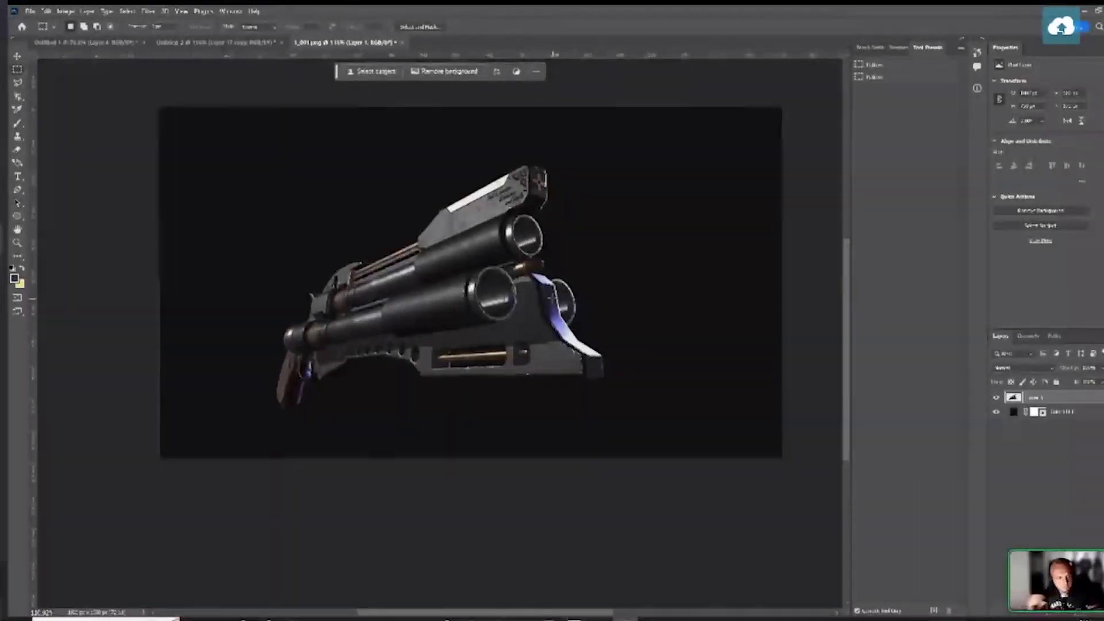
Rotate the gun about 4° clockwise and scale it up proportionally with Free Transform
{"action": "scroll", "coordinate": [558, 305], "scroll_direction": "up", "scroll_amount": 1}
{"action": "left_click_drag", "start_coordinate": [568, 257], "coordinate": [578, 269]}
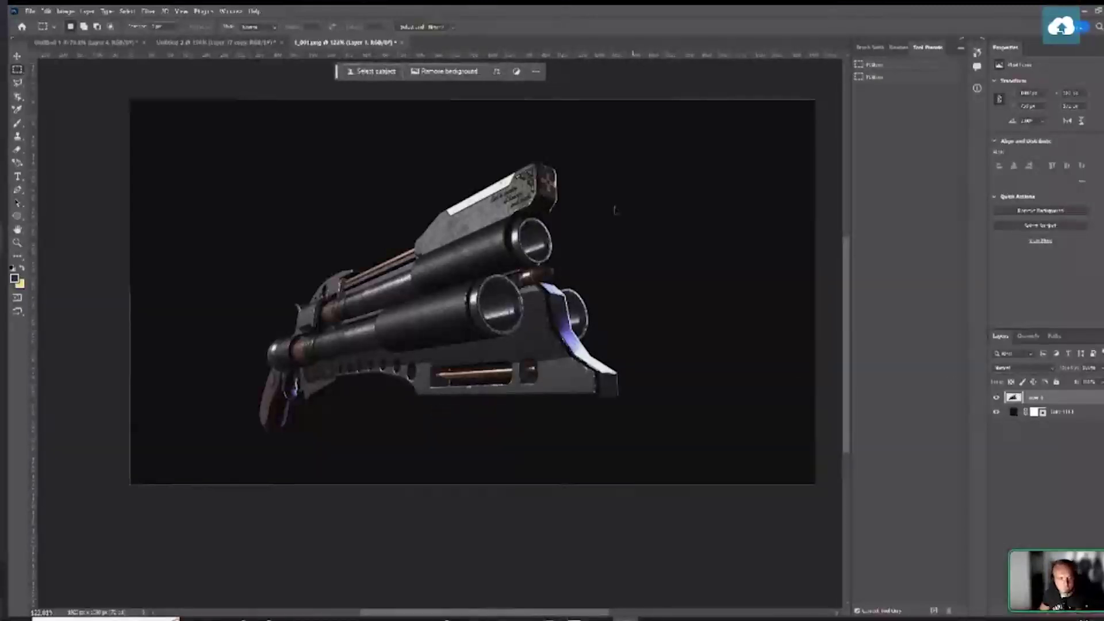
{"action": "key", "text": "ctrl+t"}
{"action": "left_click_drag", "start_coordinate": [648, 141], "coordinate": [682, 133]}
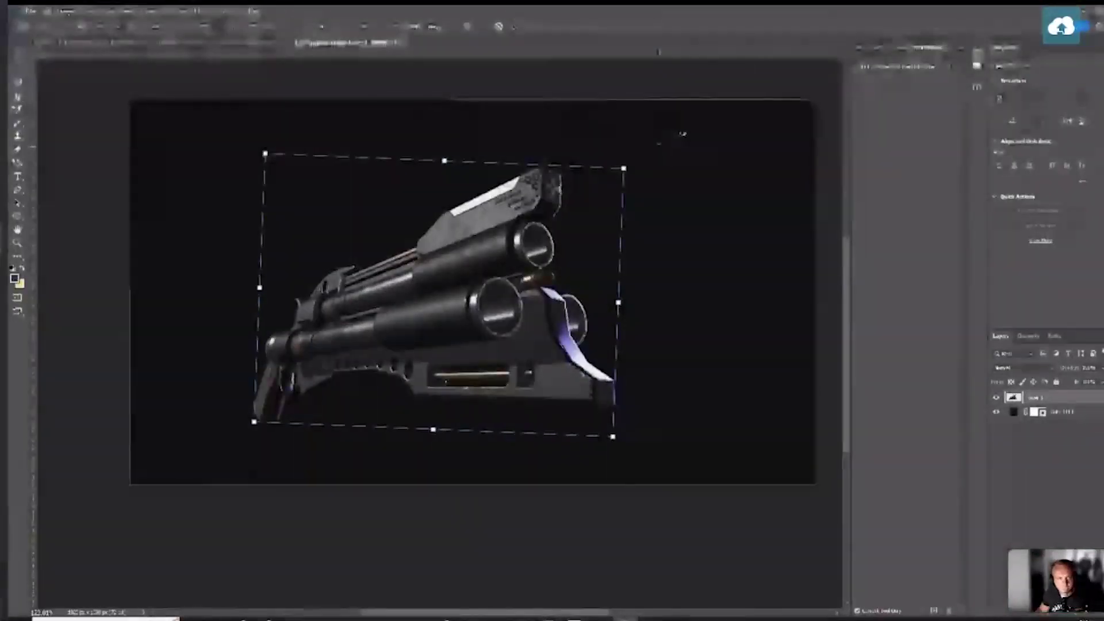
{"action": "mouse_move", "coordinate": [626, 170]}
{"action": "left_mouse_down"}
{"action": "mouse_move", "coordinate": [686, 137]}
{"action": "mouse_move", "coordinate": [610, 185]}
{"action": "left_mouse_up"}
{"action": "left_click_drag", "start_coordinate": [642, 152], "coordinate": [648, 148]}
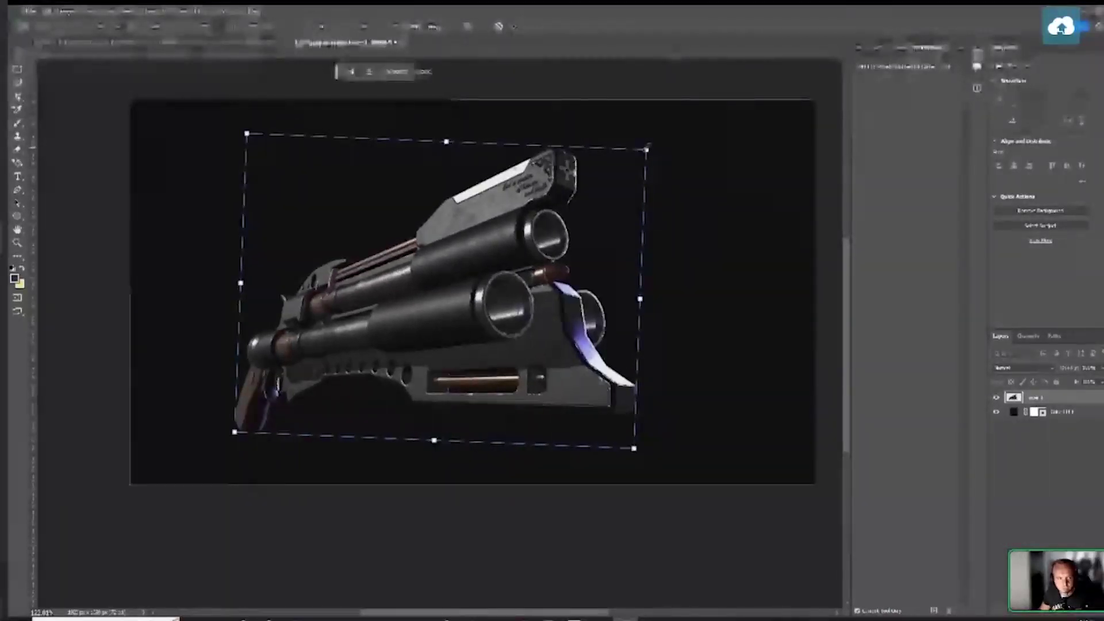
{"action": "key", "text": "Return"}
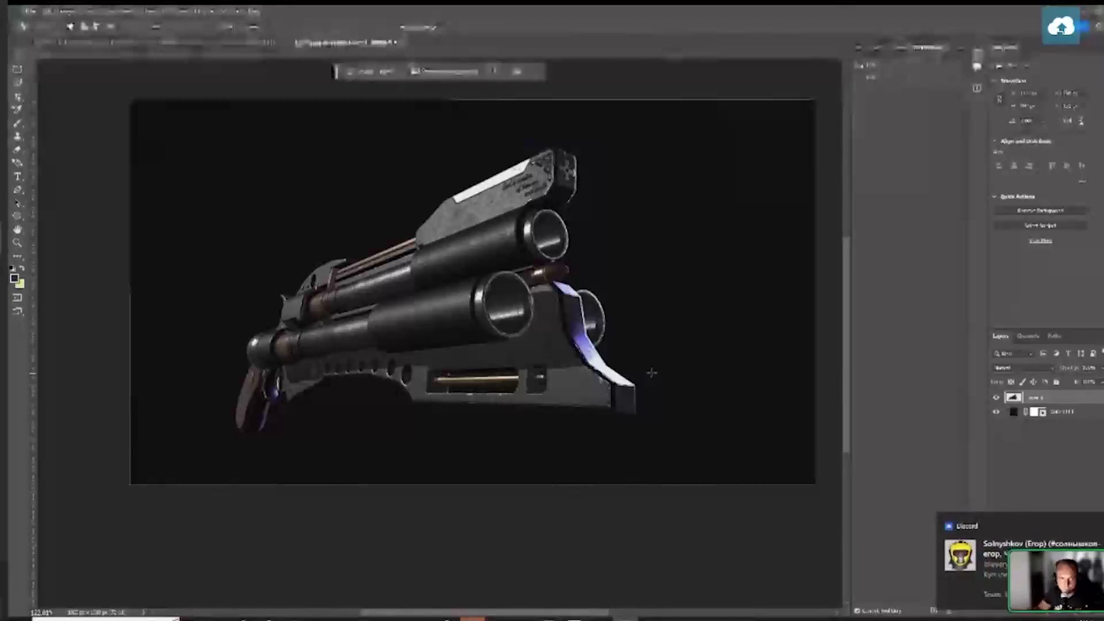
Shift the gun slightly left and down with a second transform
{"action": "key", "text": "ctrl+t"}
{"action": "left_click_drag", "start_coordinate": [570, 291], "coordinate": [558, 294]}
{"action": "key", "text": "Return"}
{"action": "key", "text": "m"}
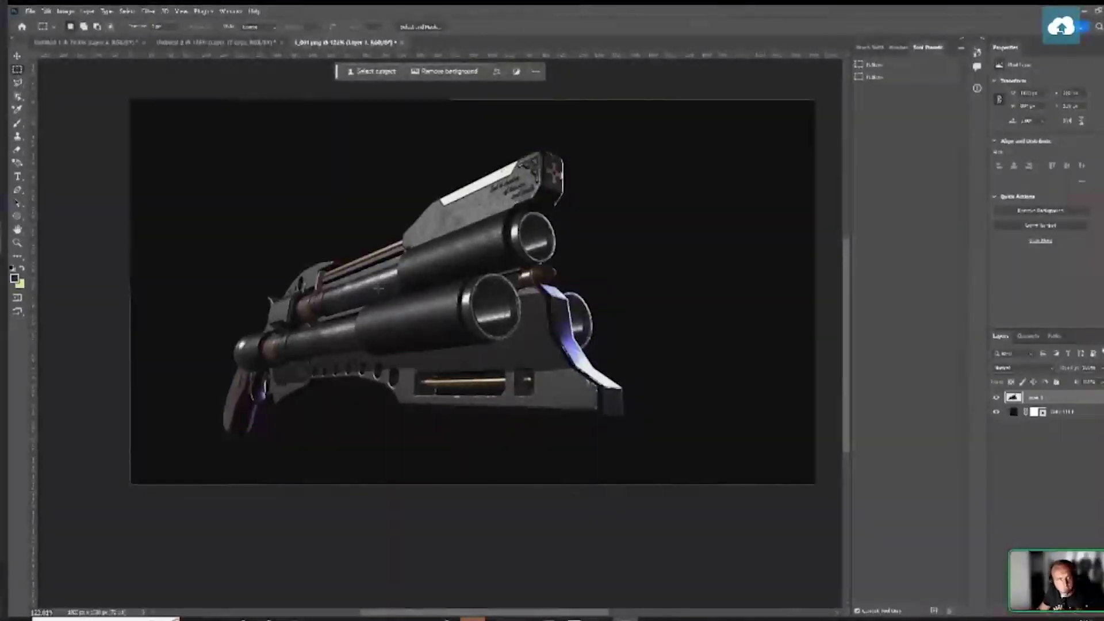
{"action": "key", "text": "c"}
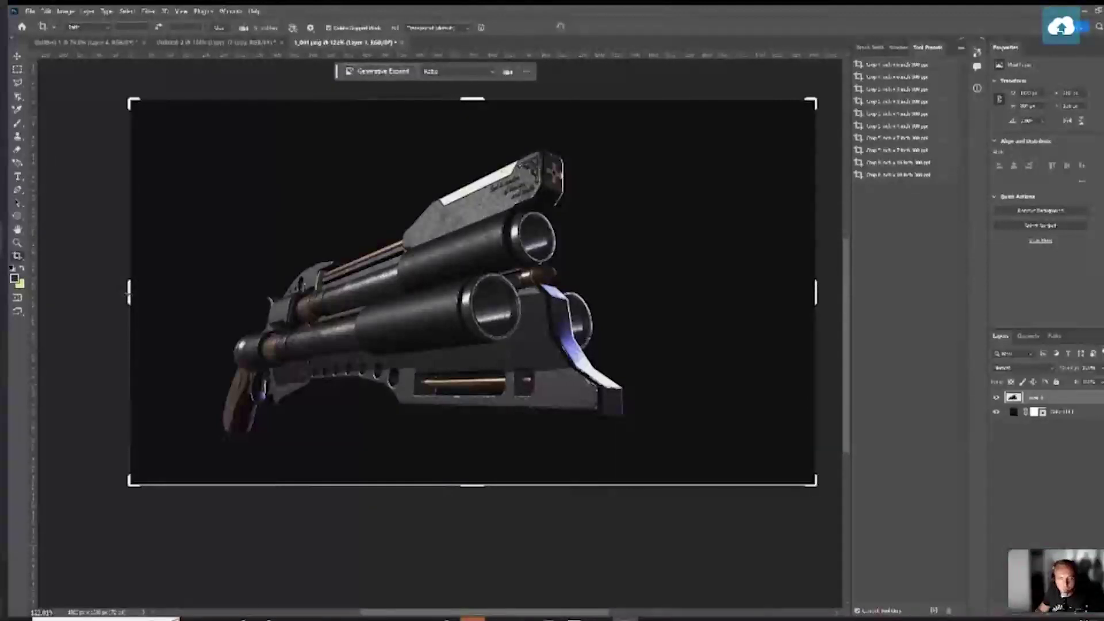
Crop to extend the canvas on the left and trim the right, filling the strip with Generative Expand
{"action": "left_click_drag", "start_coordinate": [128, 293], "coordinate": [131, 298]}
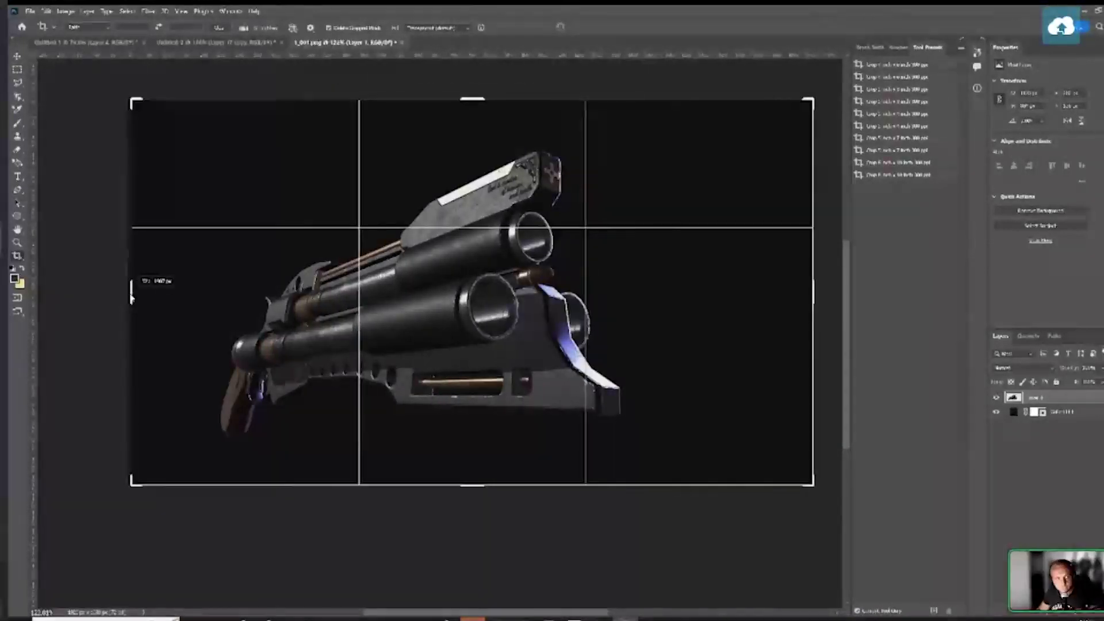
{"action": "mouse_move", "coordinate": [131, 298]}
{"action": "left_mouse_down"}
{"action": "mouse_move", "coordinate": [84, 297]}
{"action": "mouse_move", "coordinate": [119, 295]}
{"action": "left_mouse_up"}
{"action": "mouse_move", "coordinate": [828, 295]}
{"action": "left_mouse_down"}
{"action": "mouse_move", "coordinate": [767, 296]}
{"action": "mouse_move", "coordinate": [828, 294]}
{"action": "mouse_move", "coordinate": [818, 293]}
{"action": "left_mouse_up"}
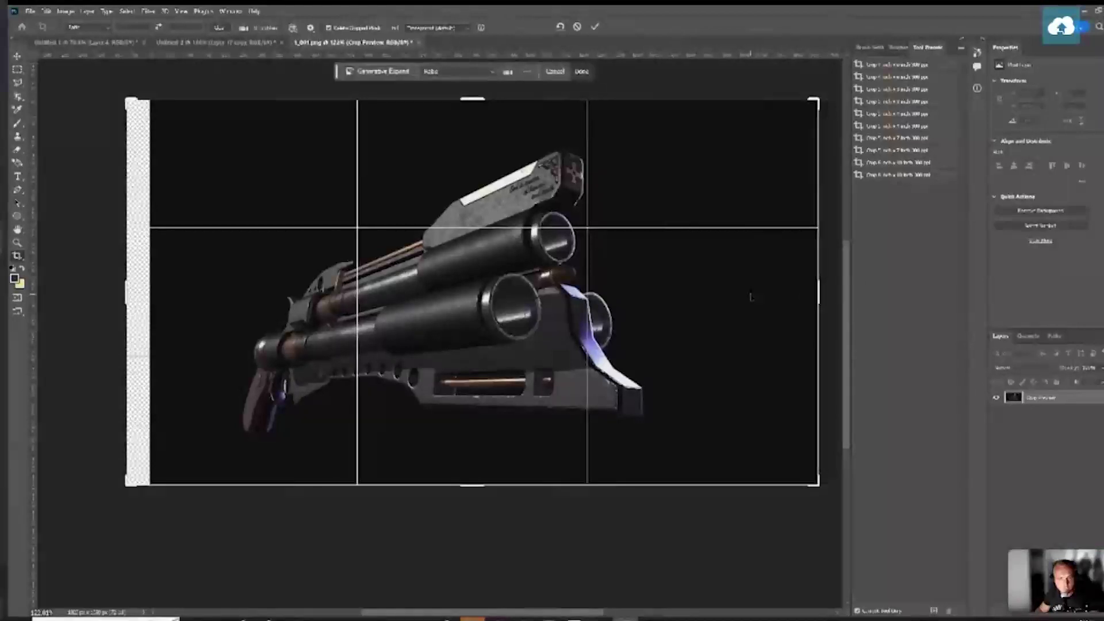
{"action": "key", "text": "Return"}
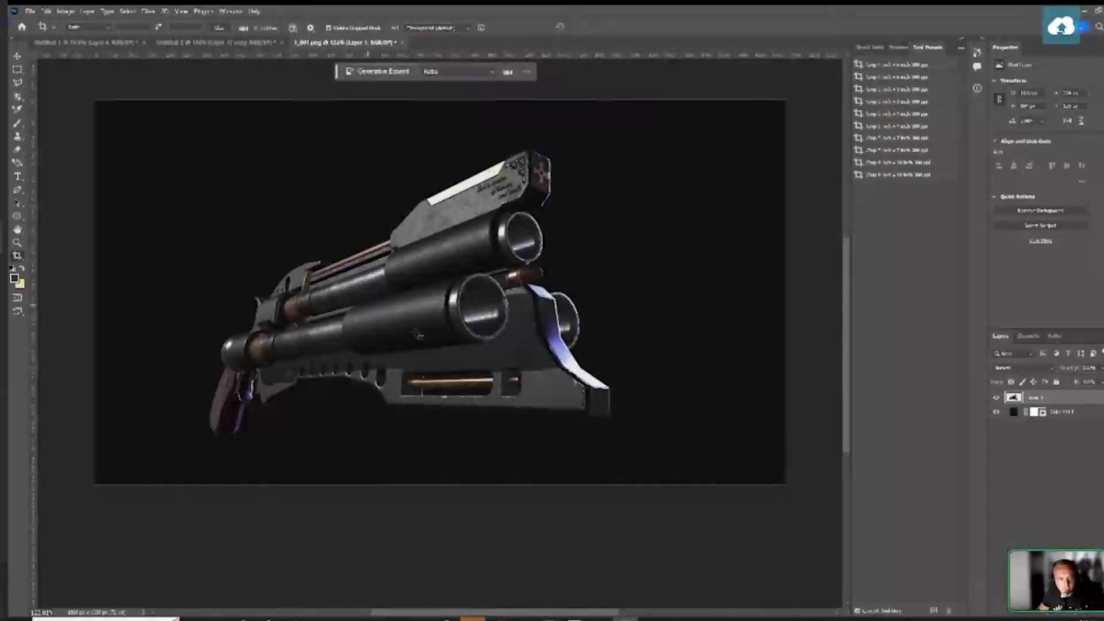
{"action": "scroll", "coordinate": [419, 336], "scroll_direction": "up", "scroll_amount": 3}
{"action": "scroll", "coordinate": [460, 298], "scroll_direction": "up", "scroll_amount": 1}
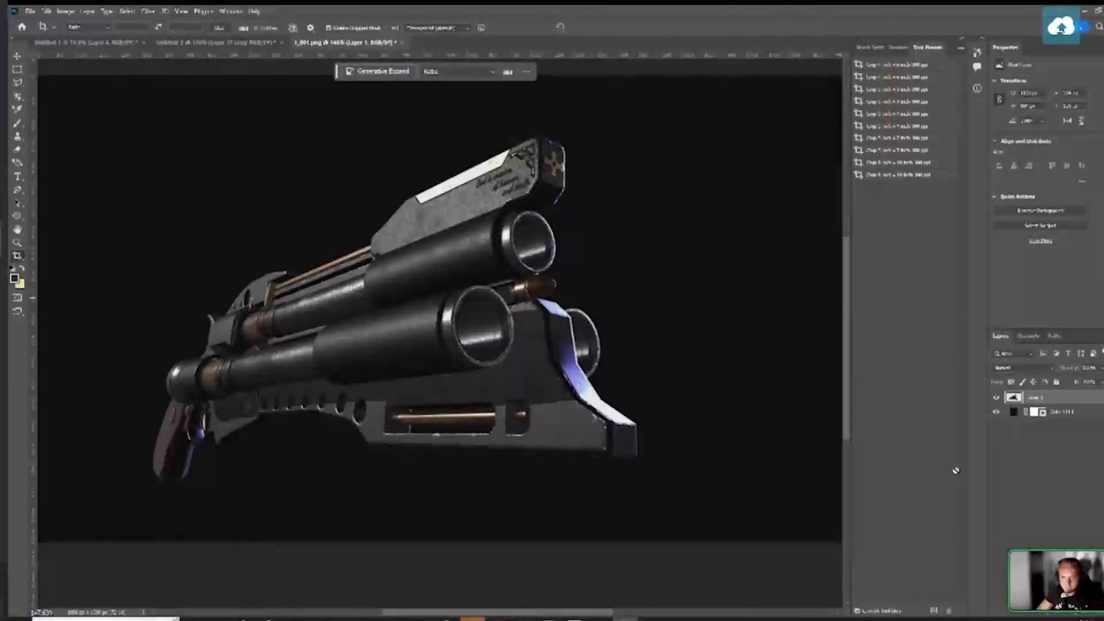
Add a new layer above the gun, choose a brush preset, sample the metal grey, and shrink the brush
{"action": "left_click", "coordinate": [1083, 611]}
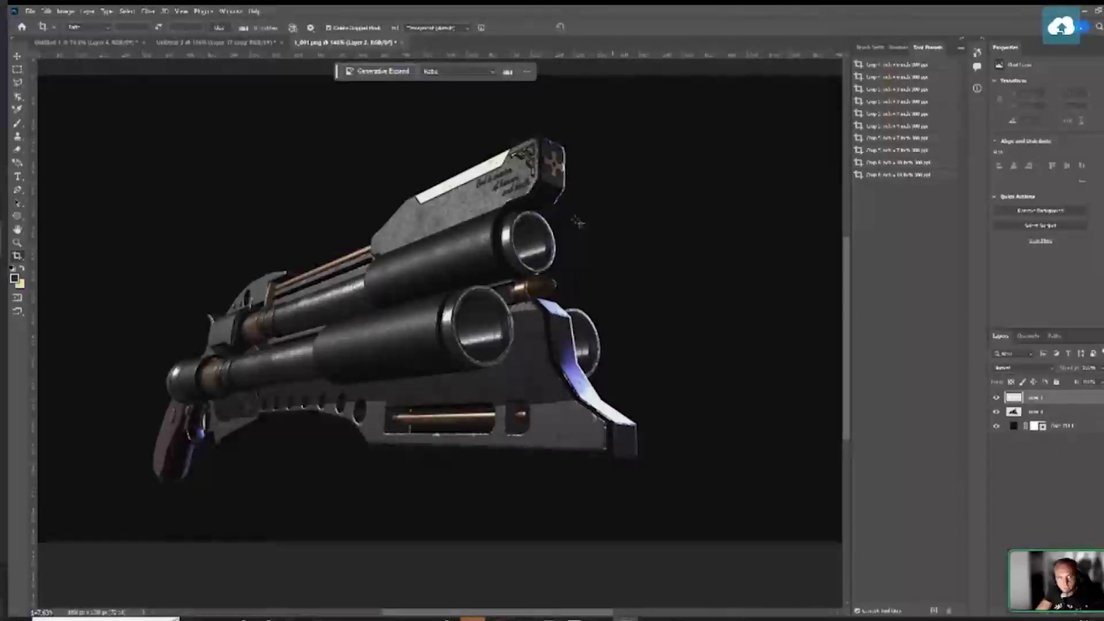
{"action": "key", "text": "z"}
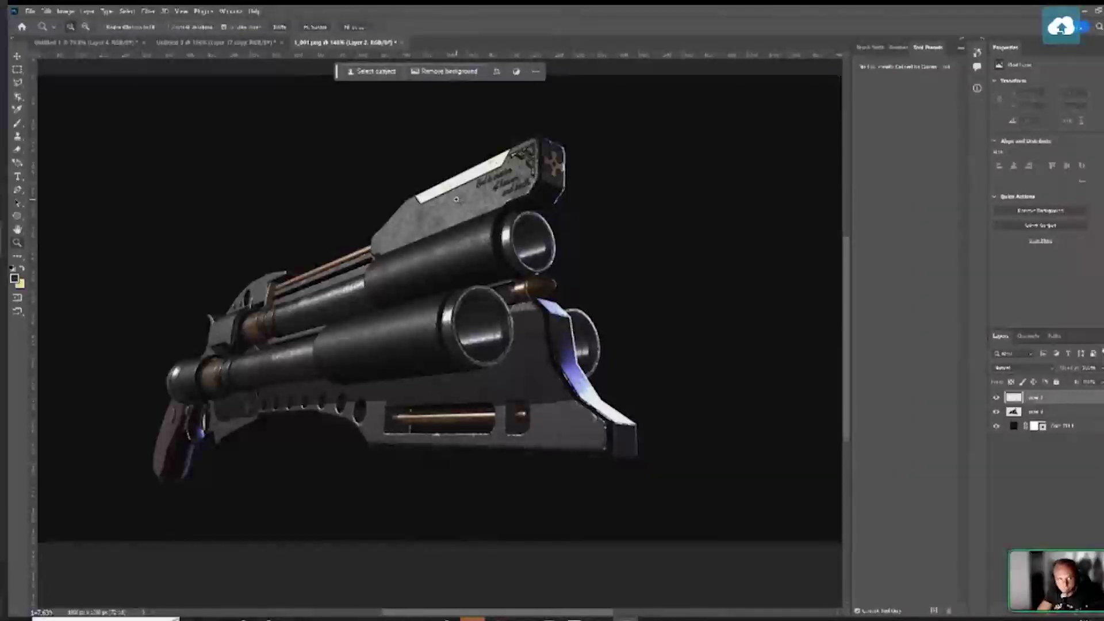
{"action": "mouse_move", "coordinate": [451, 202]}
{"action": "left_mouse_down"}
{"action": "mouse_move", "coordinate": [584, 203]}
{"action": "mouse_move", "coordinate": [488, 206]}
{"action": "mouse_move", "coordinate": [492, 247]}
{"action": "mouse_move", "coordinate": [506, 244]}
{"action": "mouse_move", "coordinate": [444, 222]}
{"action": "mouse_move", "coordinate": [483, 196]}
{"action": "left_mouse_up"}
{"action": "key", "text": "b"}
{"action": "left_click", "coordinate": [884, 188]}
{"action": "key", "text": "z"}
{"action": "key", "text": "b"}
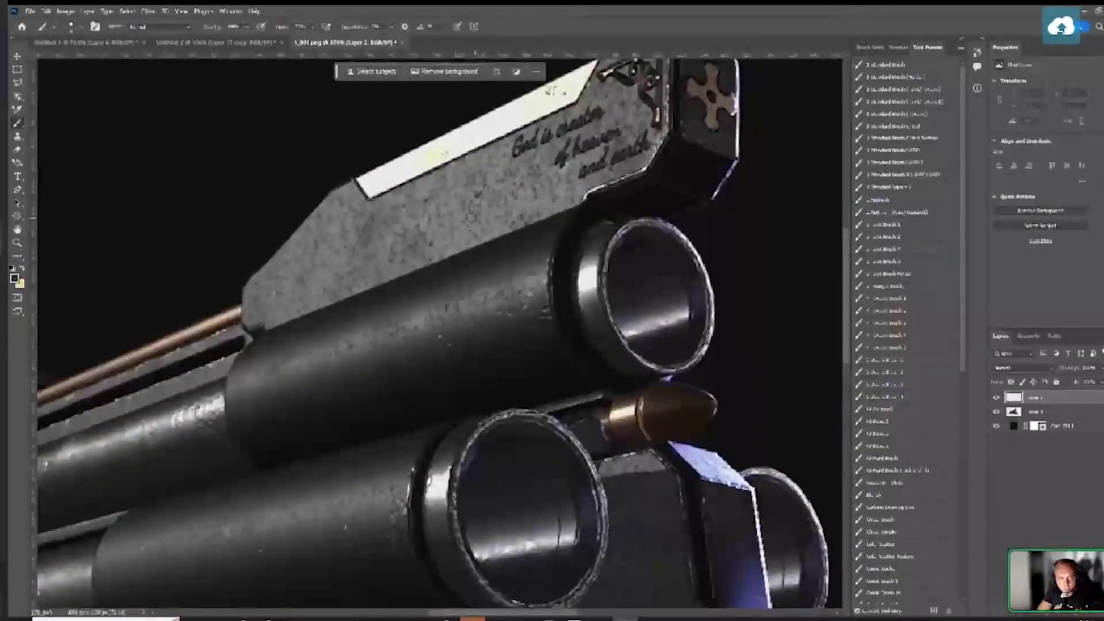
{"action": "left_click", "coordinate": [458, 215], "text": "alt"}
{"action": "key", "text": "bracketleft"}
{"action": "key", "text": "bracketleft"}
{"action": "key", "text": "bracketleft"}
{"action": "key", "text": "bracketleft"}
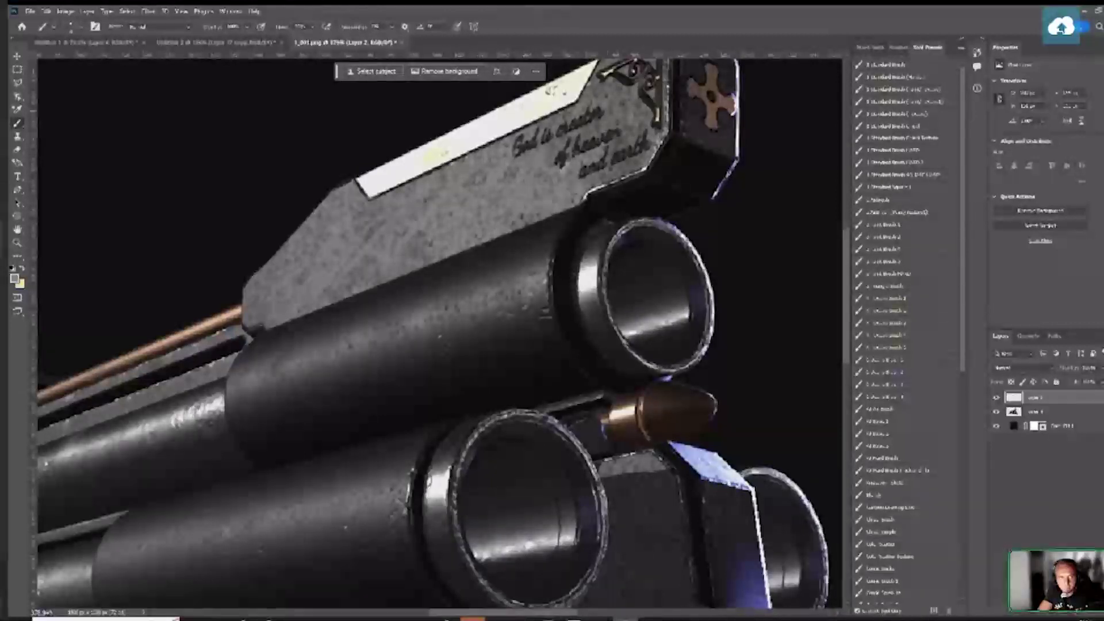
Zoom in on the blade's lower edge near the lower barrel, keeping black as the brush colour
{"action": "scroll", "coordinate": [431, 217], "scroll_direction": "down", "scroll_amount": 5}
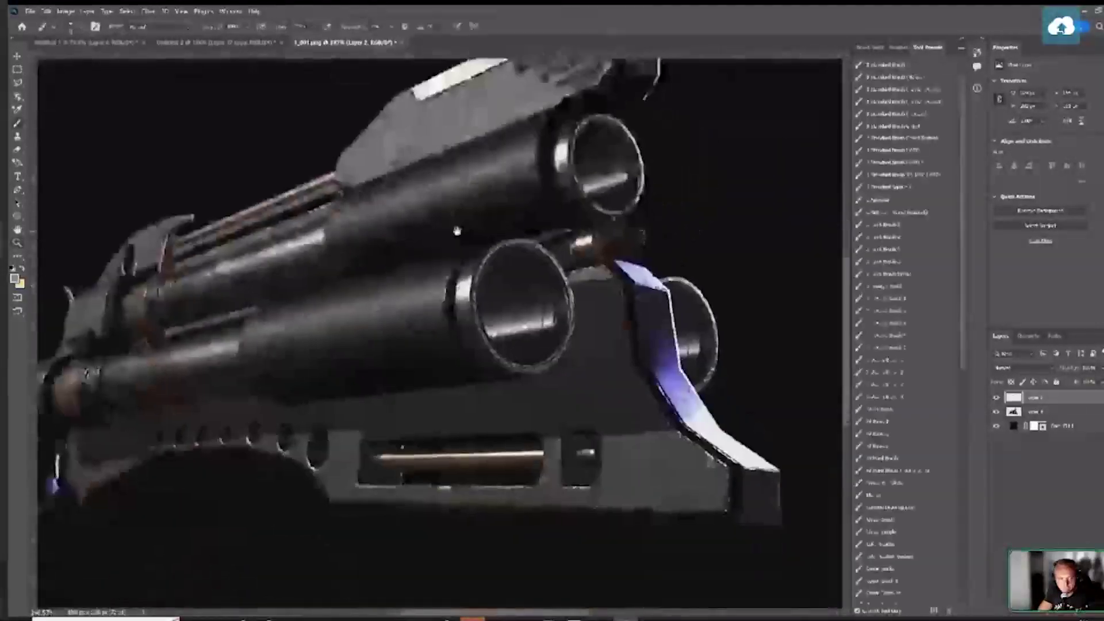
{"action": "left_click_drag", "start_coordinate": [658, 309], "coordinate": [601, 314]}
{"action": "scroll", "coordinate": [601, 314], "scroll_direction": "up", "scroll_amount": 3}
{"action": "key", "text": "b"}
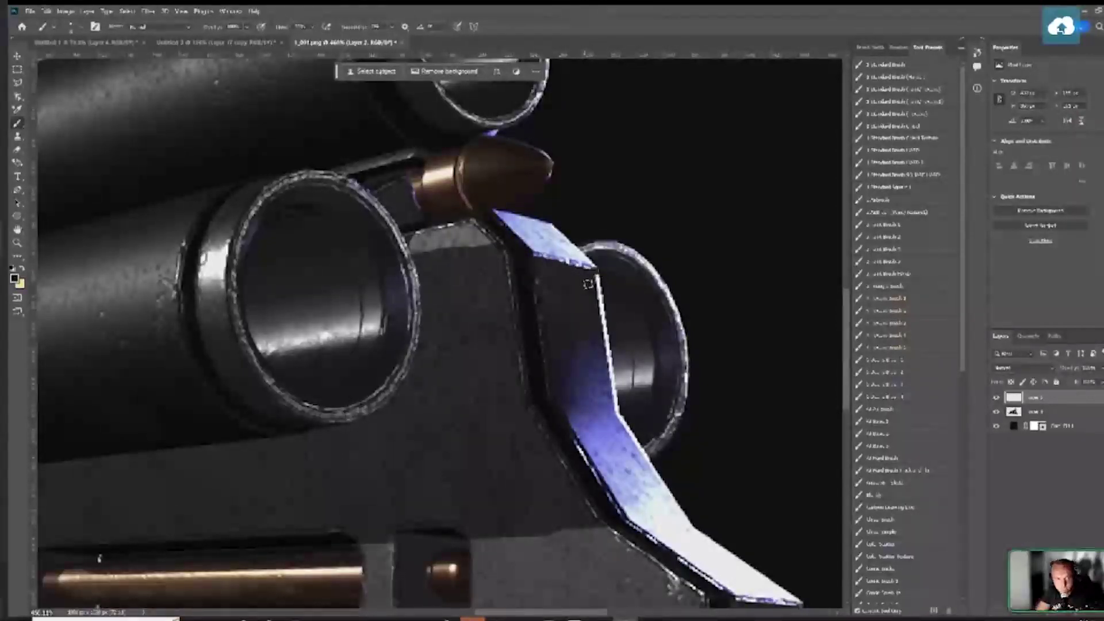
{"action": "key", "text": "x"}
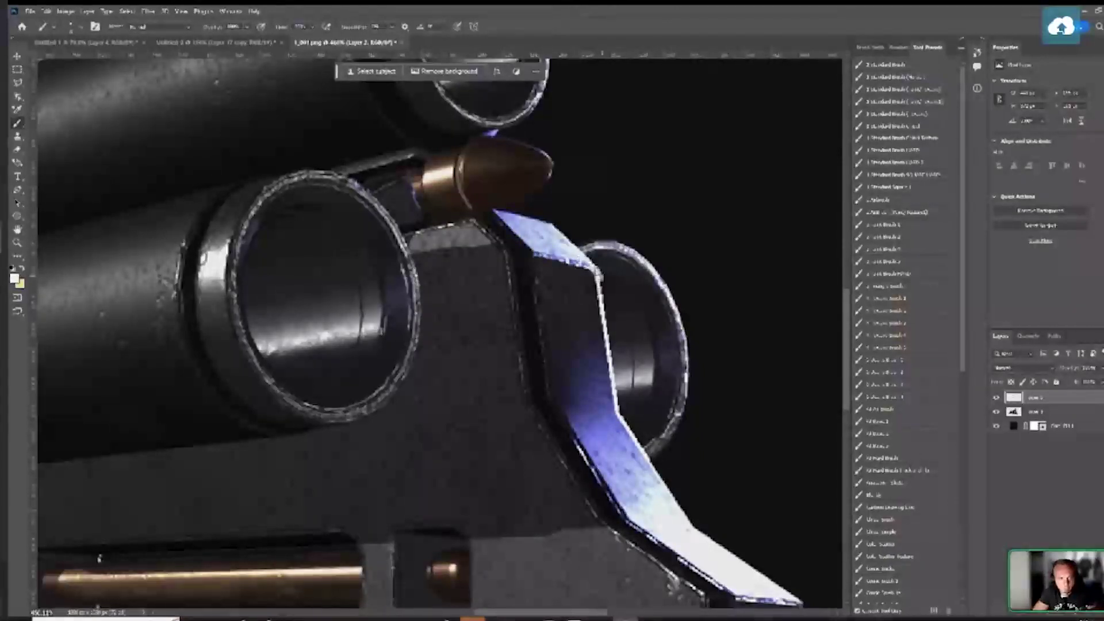
{"action": "key", "text": "x"}
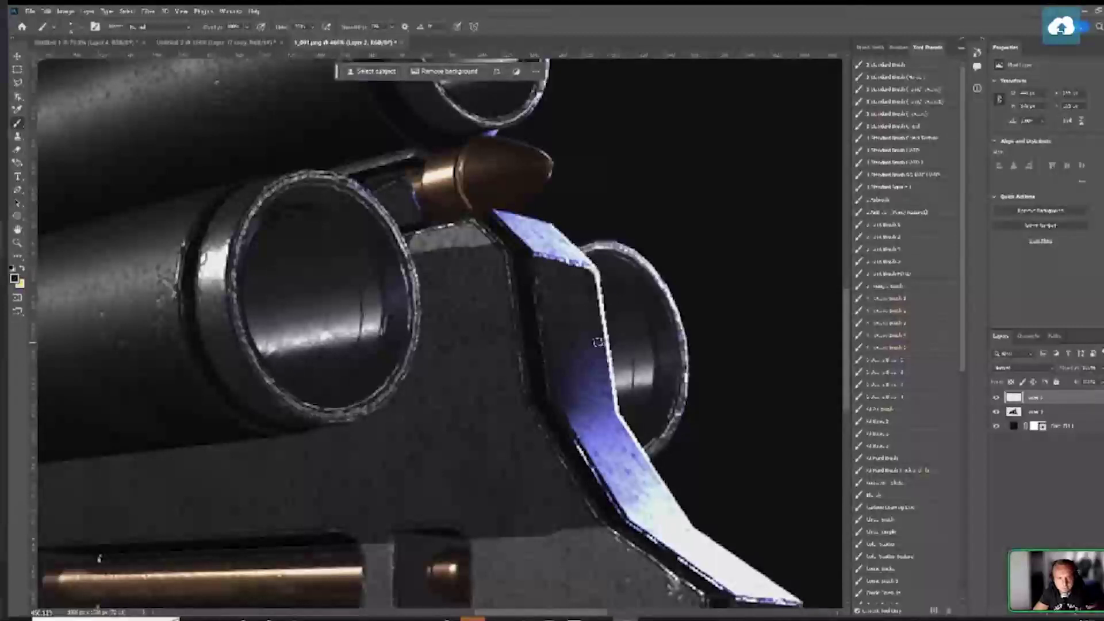
{"action": "mouse_move", "coordinate": [607, 382]}
{"action": "left_mouse_down"}
{"action": "mouse_move", "coordinate": [504, 368]}
{"action": "mouse_move", "coordinate": [601, 360]}
{"action": "left_mouse_up"}
{"action": "left_click_drag", "start_coordinate": [631, 472], "coordinate": [536, 338]}
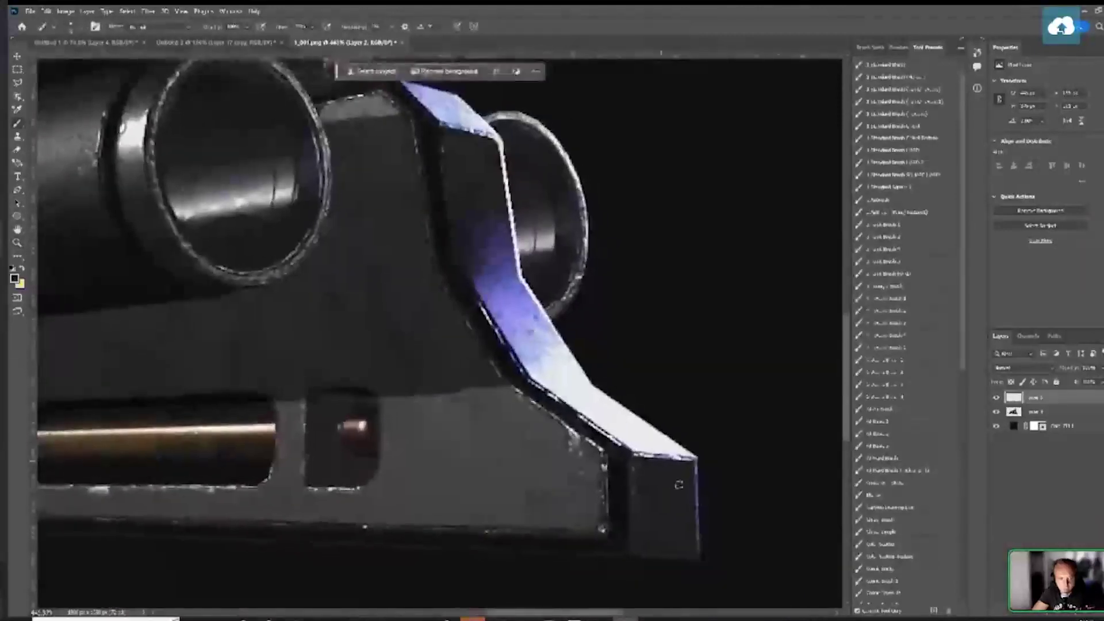
Paint a blue highlight along the block's right edge and erase the stray paint outside it
{"action": "scroll", "coordinate": [684, 460], "scroll_direction": "down", "scroll_amount": 3}
{"action": "key", "text": "z"}
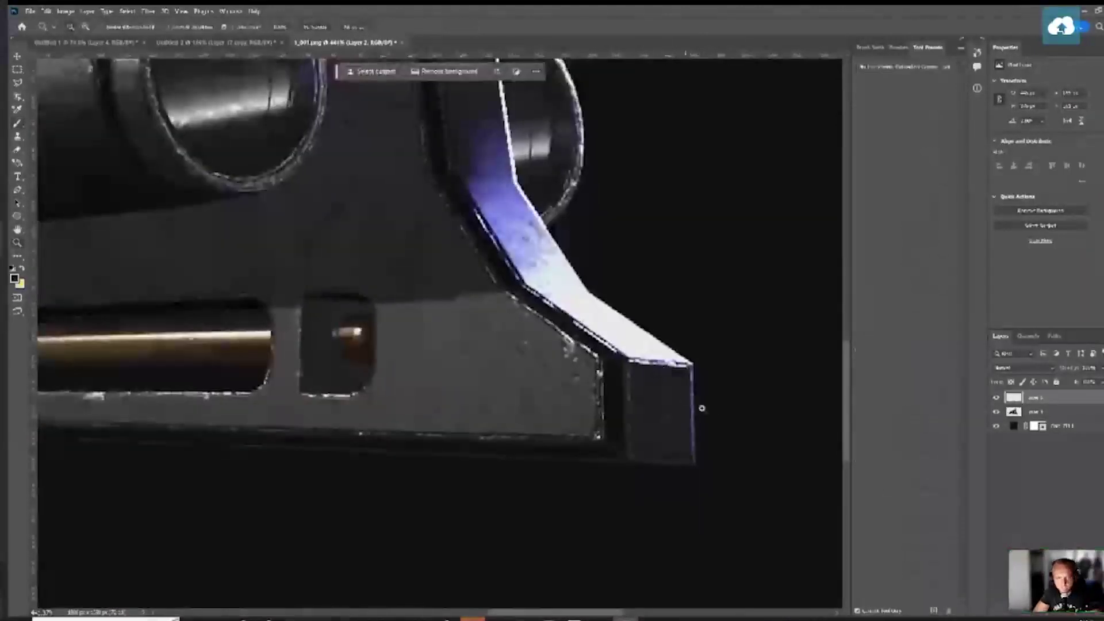
{"action": "scroll", "coordinate": [715, 419], "scroll_direction": "up", "scroll_amount": 2}
{"action": "key", "text": "b"}
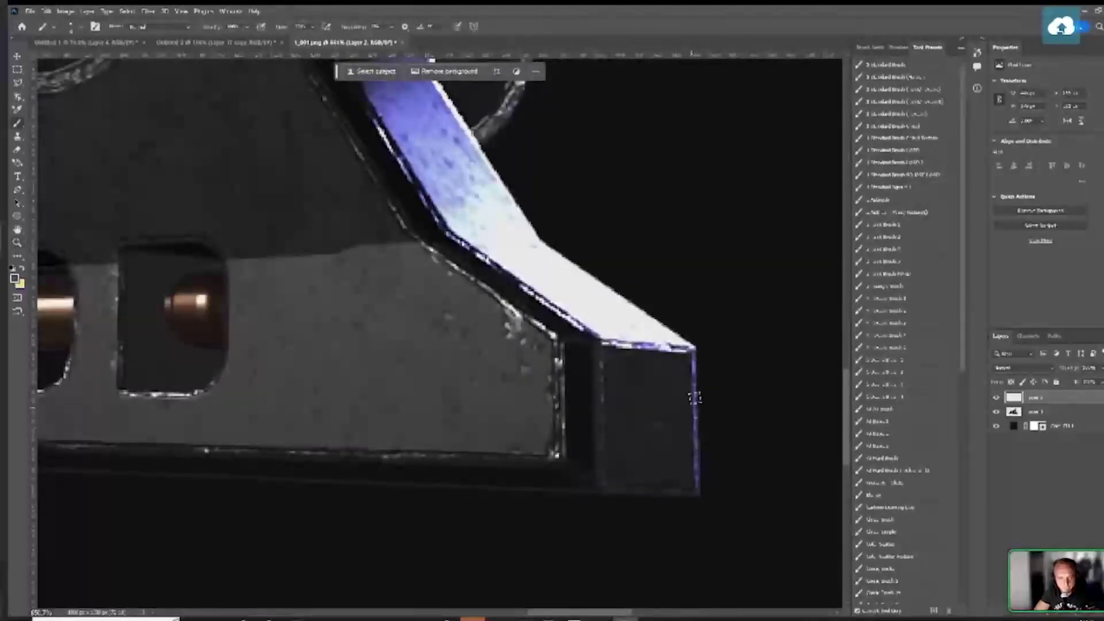
{"action": "mouse_move", "coordinate": [693, 395]}
{"action": "left_mouse_down"}
{"action": "mouse_move", "coordinate": [683, 425]}
{"action": "mouse_move", "coordinate": [694, 406]}
{"action": "mouse_move", "coordinate": [697, 451]}
{"action": "left_mouse_up"}
{"action": "key", "text": "e"}
{"action": "left_click_drag", "start_coordinate": [705, 393], "coordinate": [704, 404]}
{"action": "key", "text": "b"}
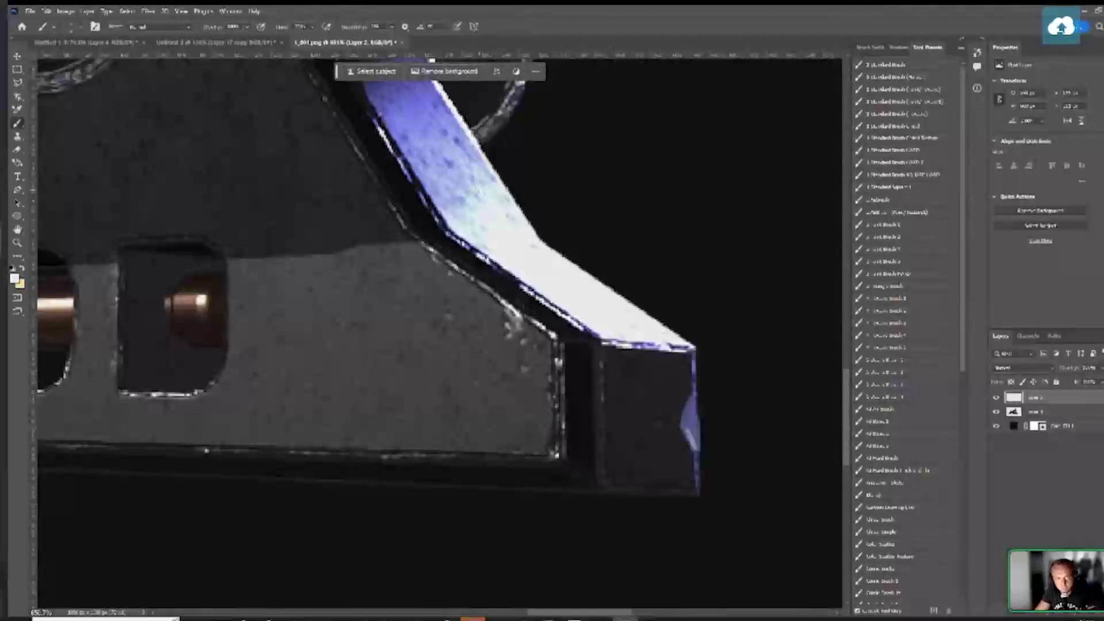
{"action": "scroll", "coordinate": [503, 207], "scroll_direction": "up", "scroll_amount": 2}
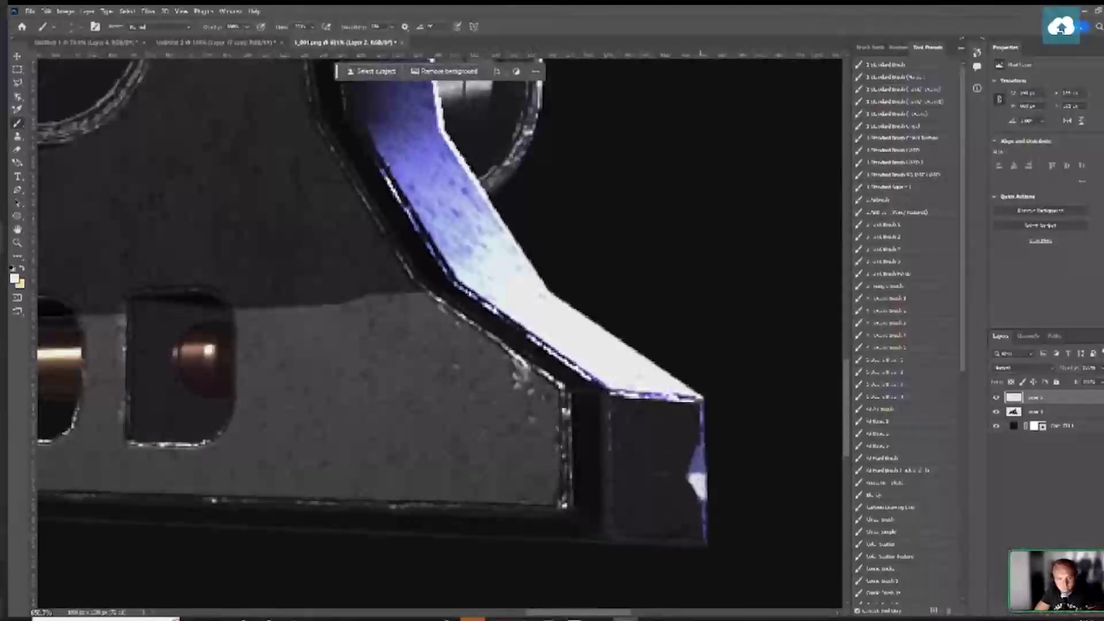
Darken the purple brace's right edge with black sampled from the background
{"action": "left_click", "coordinate": [727, 457], "text": "alt"}
{"action": "left_click_drag", "start_coordinate": [703, 469], "coordinate": [706, 450]}
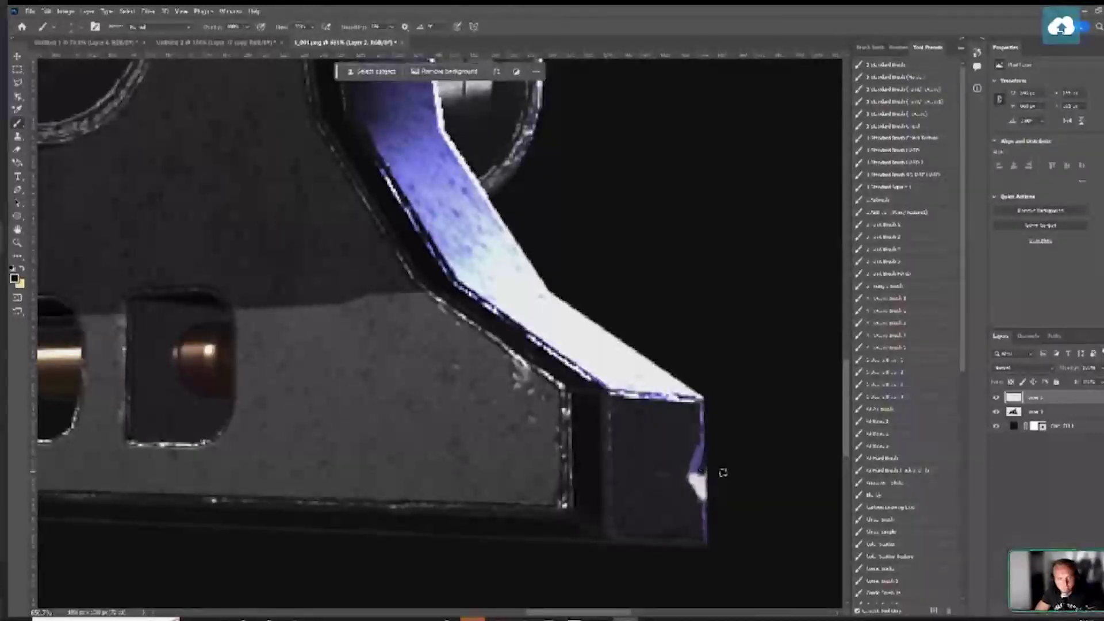
{"action": "key", "text": "e"}
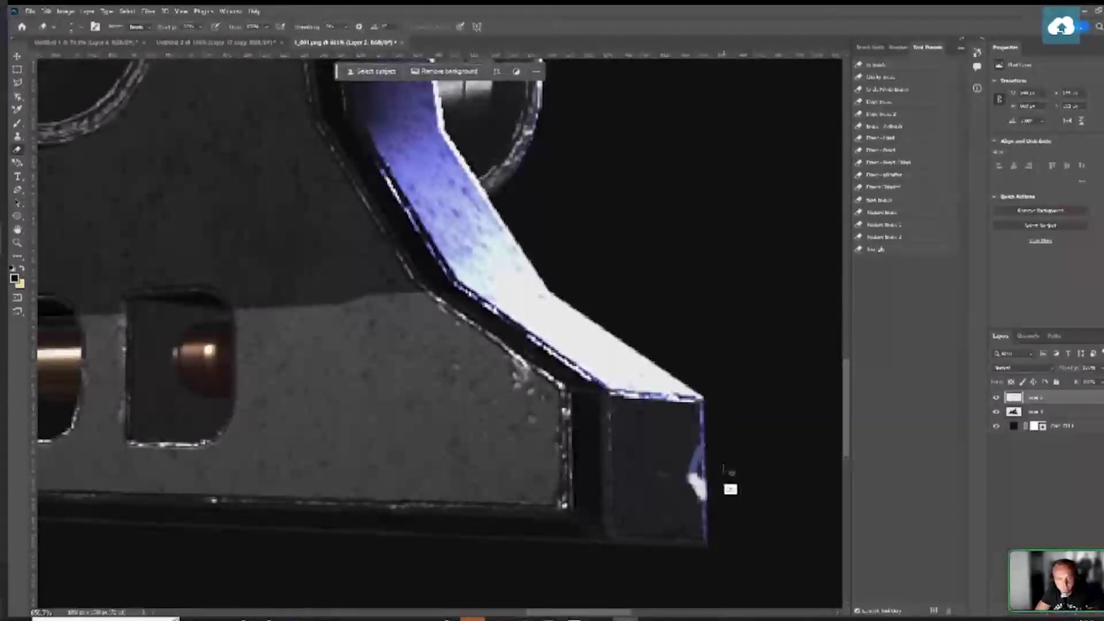
{"action": "key", "text": "b"}
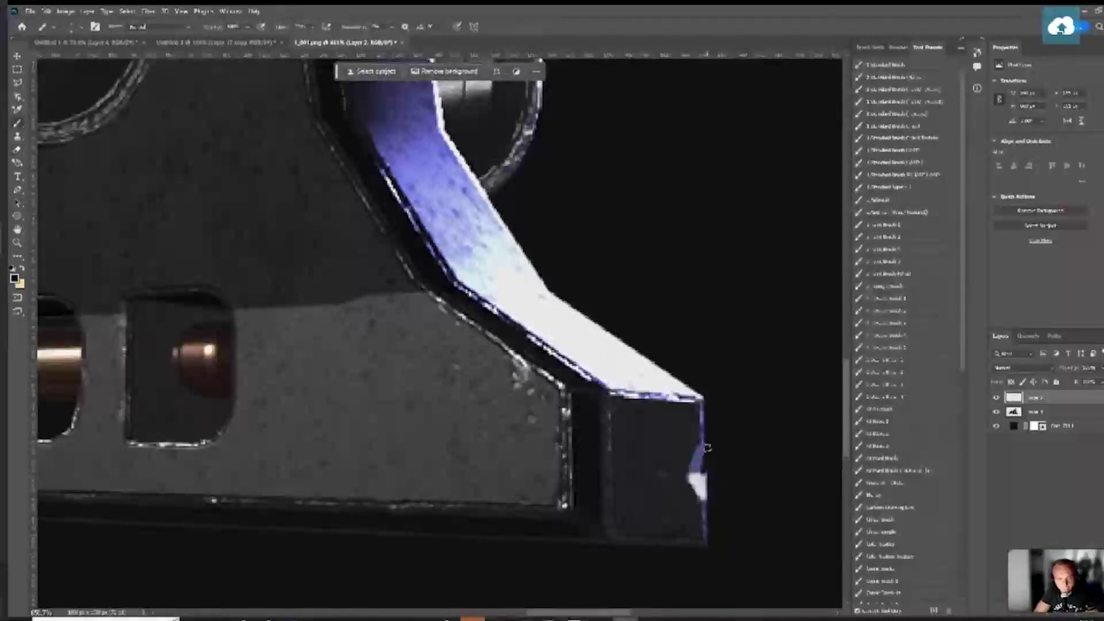
{"action": "key", "text": "z"}
{"action": "left_click_drag", "start_coordinate": [723, 478], "coordinate": [681, 416]}
{"action": "key", "text": "b"}
{"action": "scroll", "coordinate": [681, 416], "scroll_direction": "up", "scroll_amount": 5}
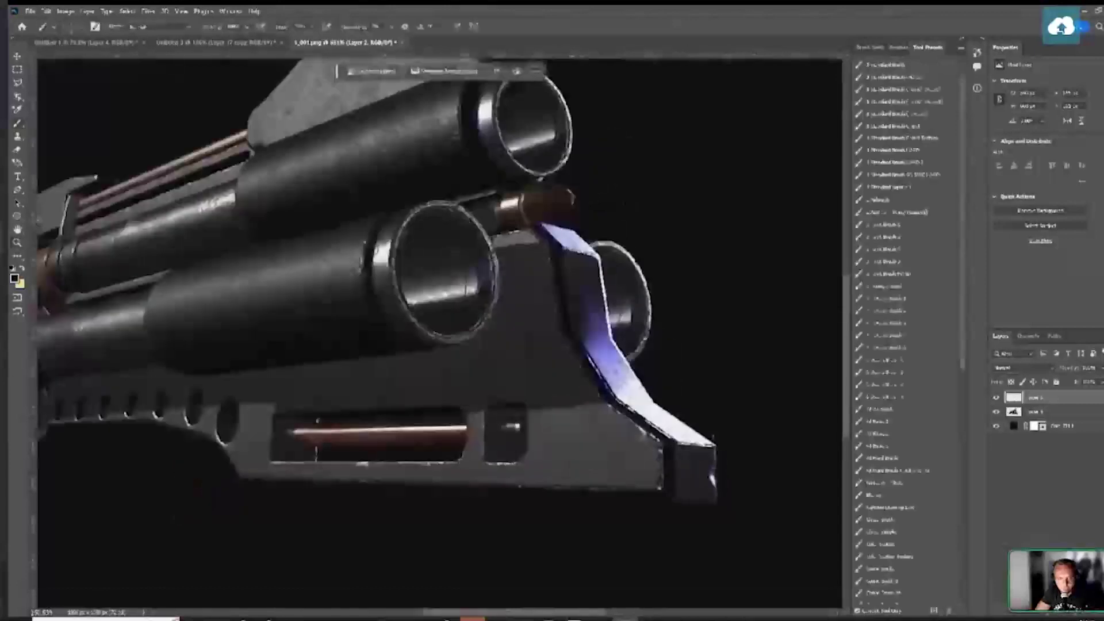
Paint a white light edge down the brace, recentre the gun, and minimize Photoshop
{"action": "left_click", "coordinate": [639, 397], "text": "alt"}
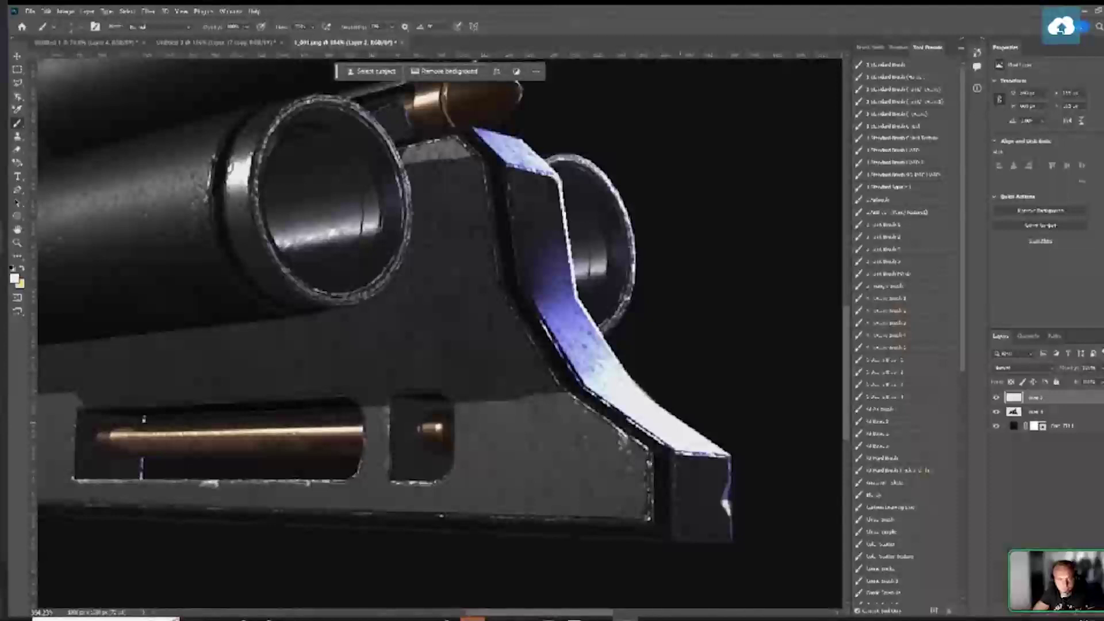
{"action": "left_click", "coordinate": [575, 384], "text": "alt"}
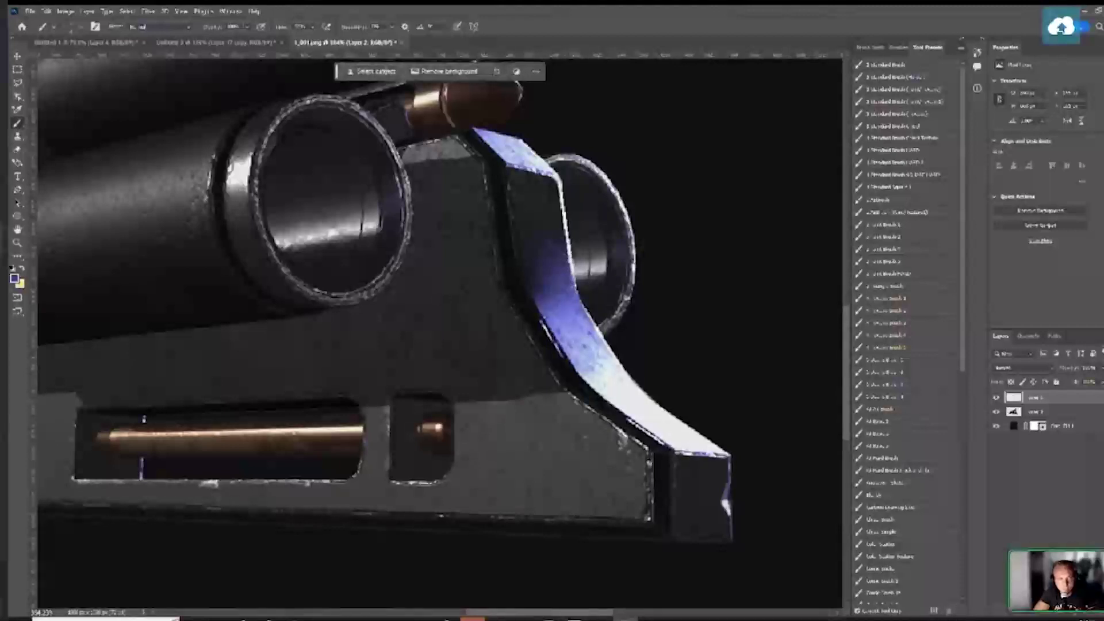
{"action": "left_click", "coordinate": [570, 256], "text": "alt"}
{"action": "left_click_drag", "start_coordinate": [572, 266], "coordinate": [582, 302]}
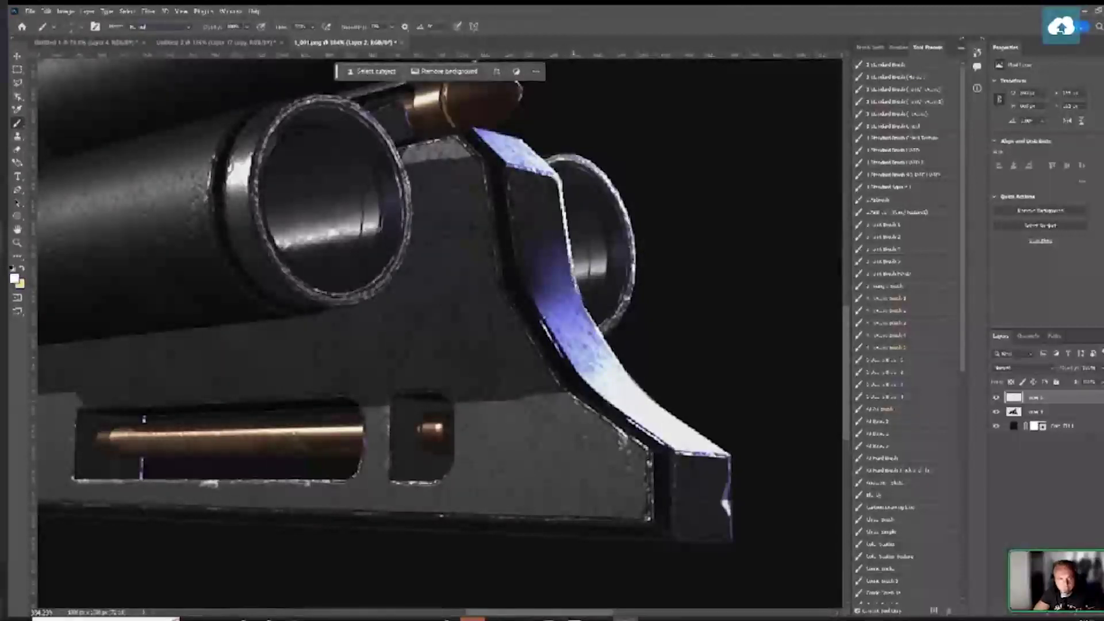
{"action": "mouse_move", "coordinate": [501, 286]}
{"action": "left_mouse_down"}
{"action": "mouse_move", "coordinate": [617, 337]}
{"action": "mouse_move", "coordinate": [550, 316]}
{"action": "left_mouse_up"}
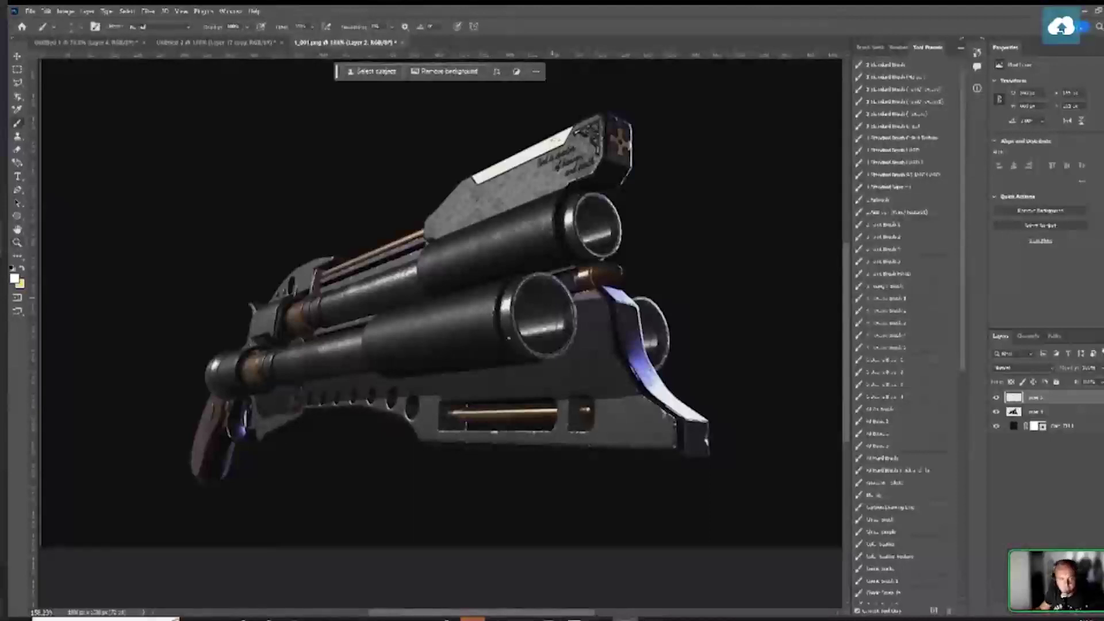
{"action": "left_click_drag", "start_coordinate": [696, 287], "coordinate": [679, 298]}
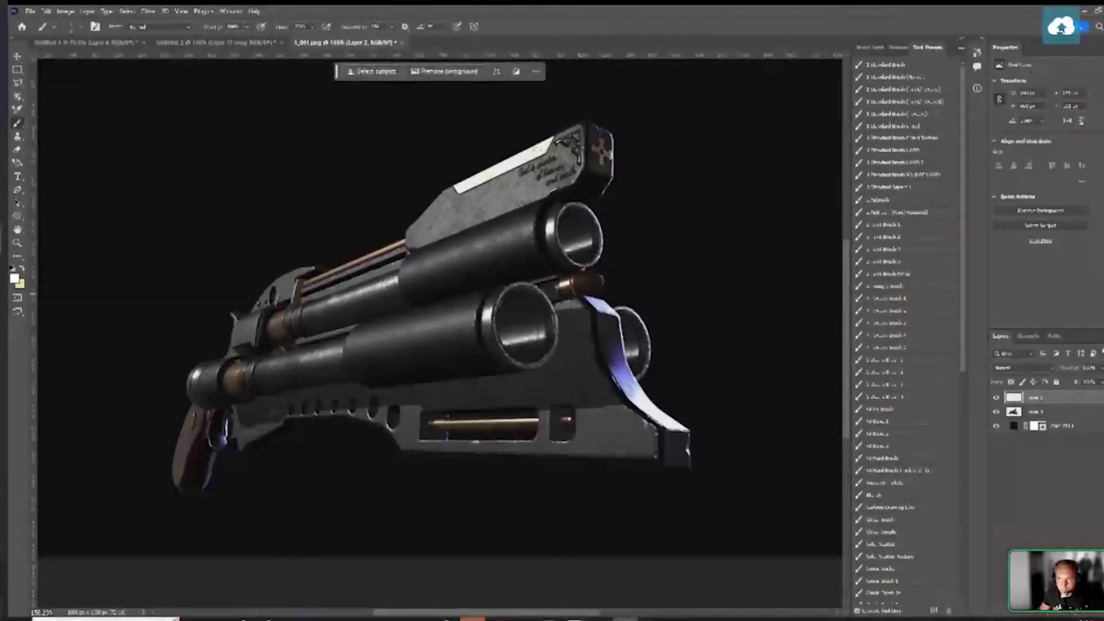
{"action": "key", "text": "super+d"}
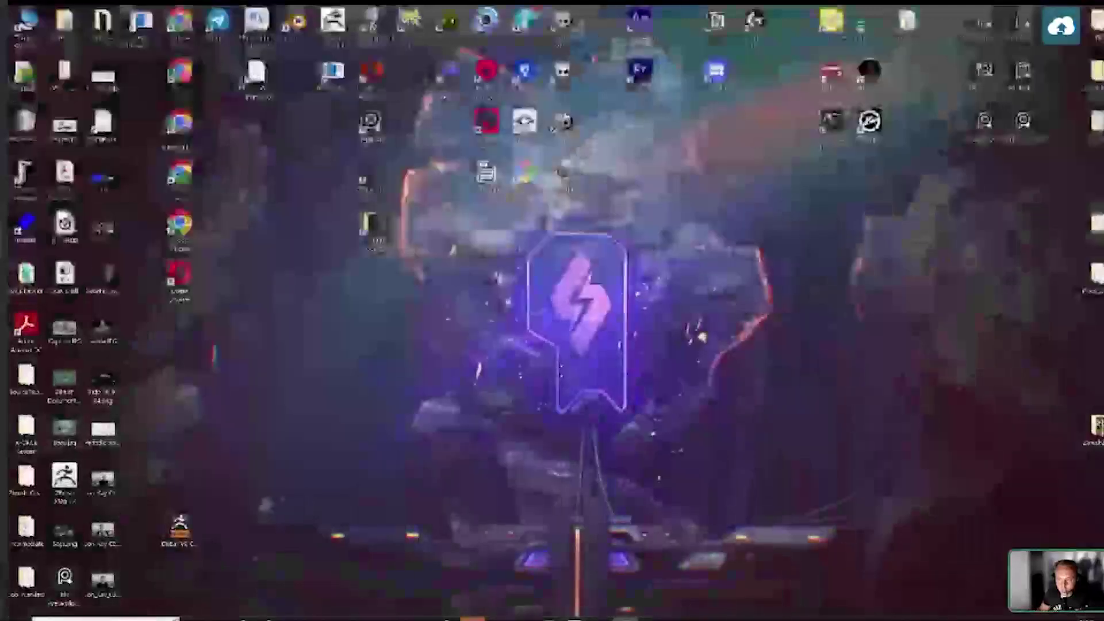
Open the Metal folder under Textures and select the grey steel texture image
{"action": "key", "text": "super+d"}
{"action": "left_click_drag", "start_coordinate": [1103, 248], "coordinate": [534, 92]}
{"action": "left_click", "coordinate": [312, 167]}
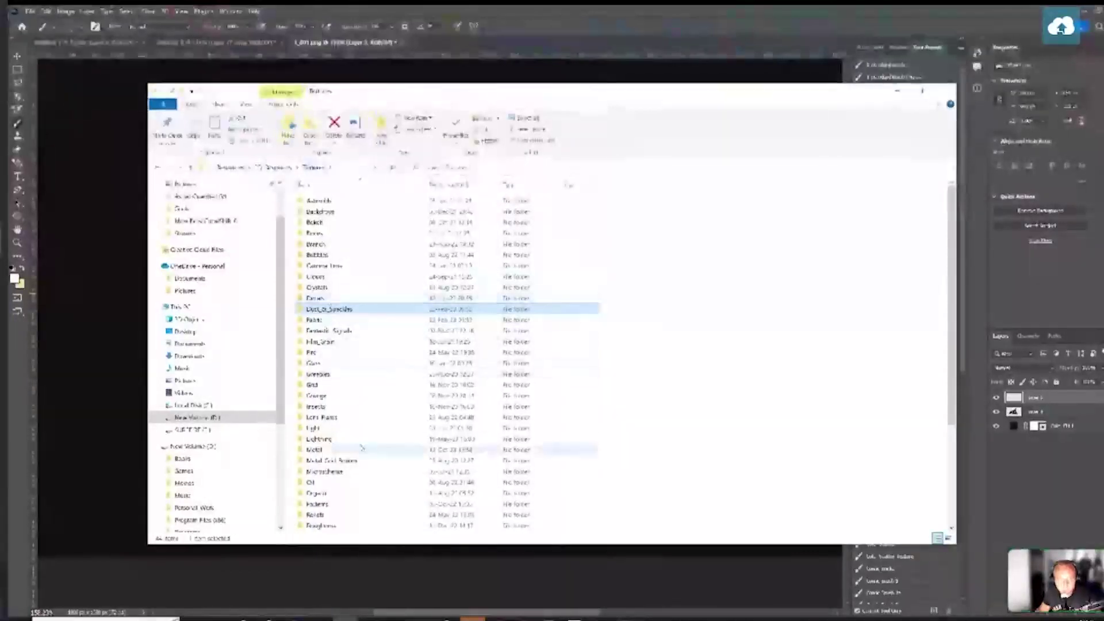
{"action": "double_click", "coordinate": [314, 450]}
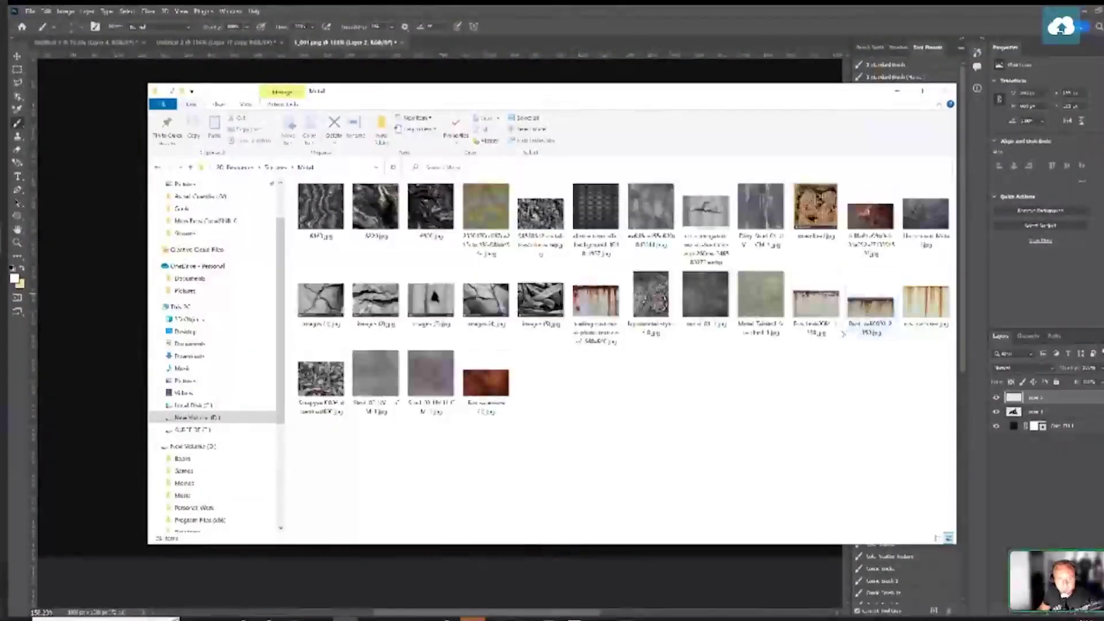
{"action": "left_click", "coordinate": [377, 371]}
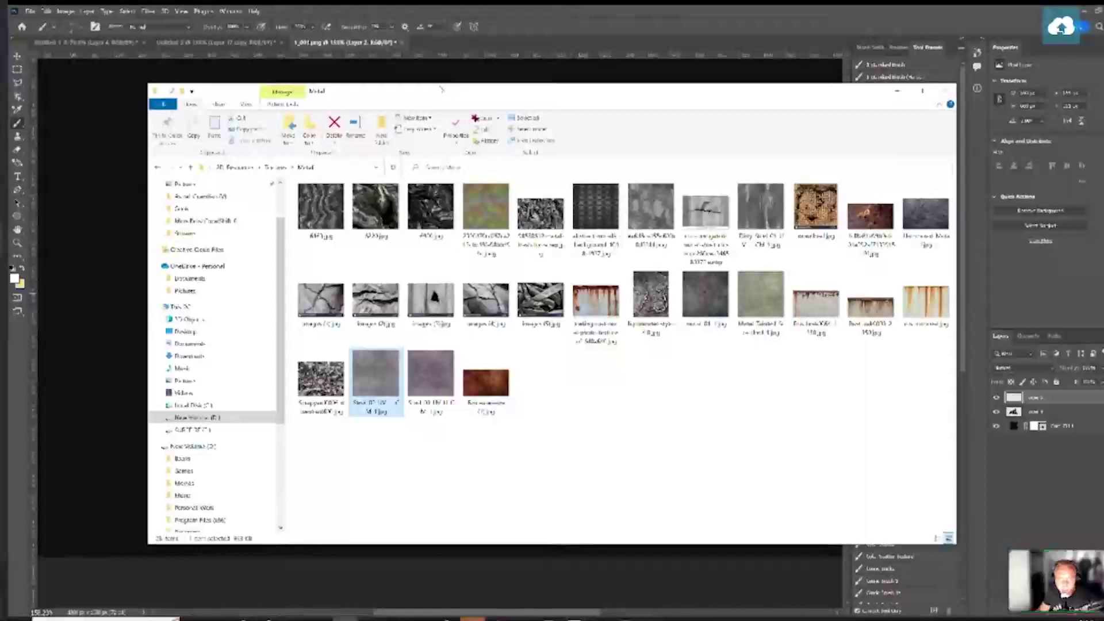
{"action": "left_click_drag", "start_coordinate": [431, 92], "coordinate": [392, 107]}
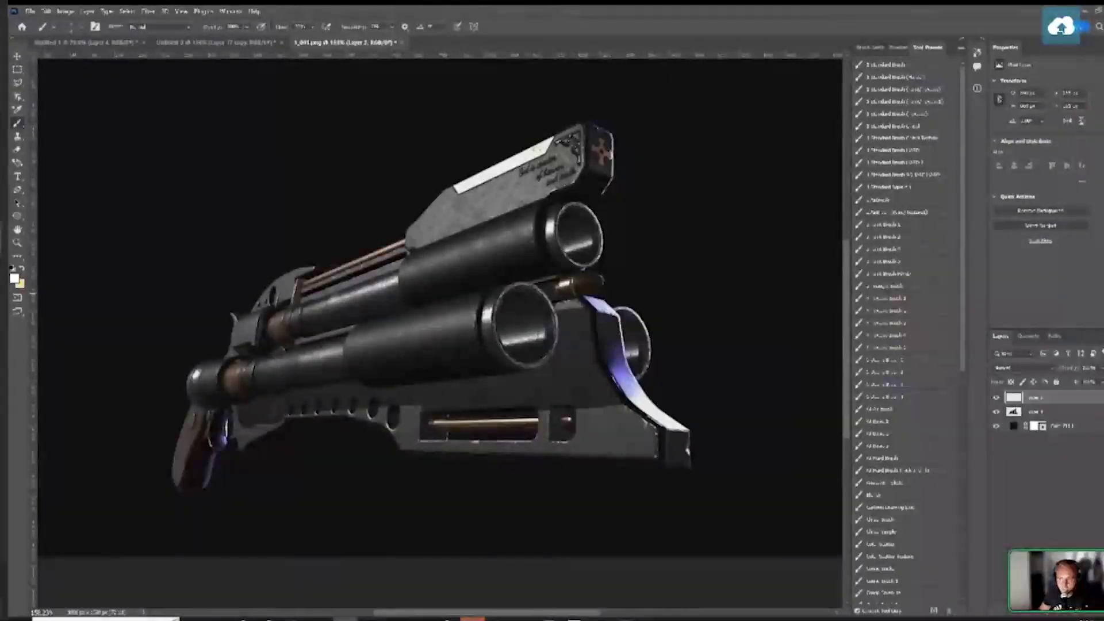
Place the steel texture over the gun and set its layer blend mode to Overlay
{"action": "left_click_drag", "start_coordinate": [518, 253], "coordinate": [457, 313]}
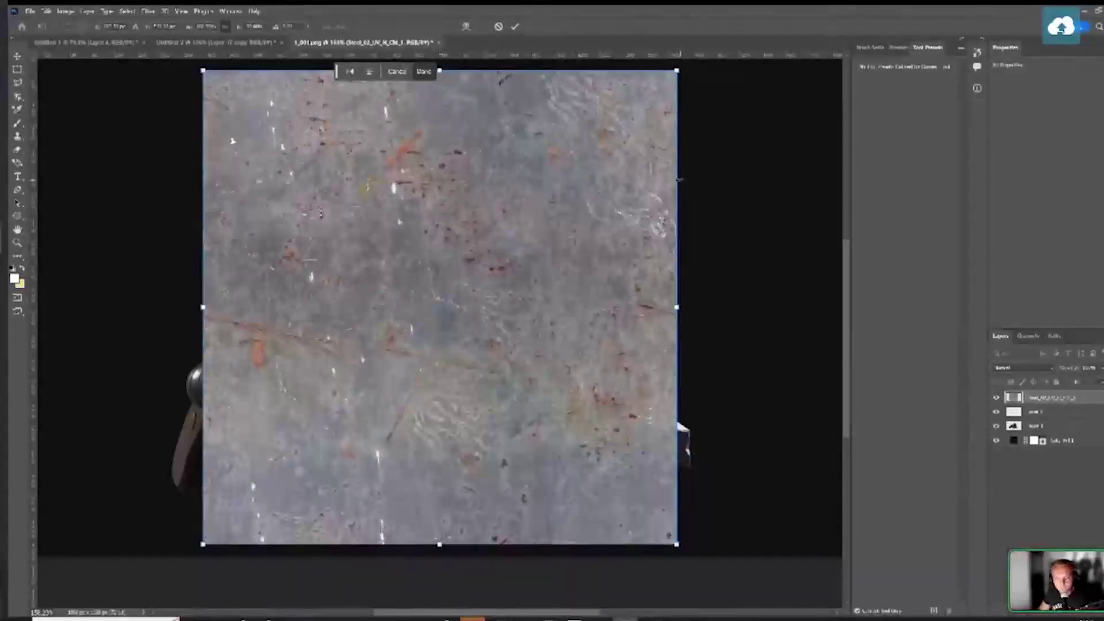
{"action": "key", "text": "Return"}
{"action": "left_click", "coordinate": [1034, 368]}
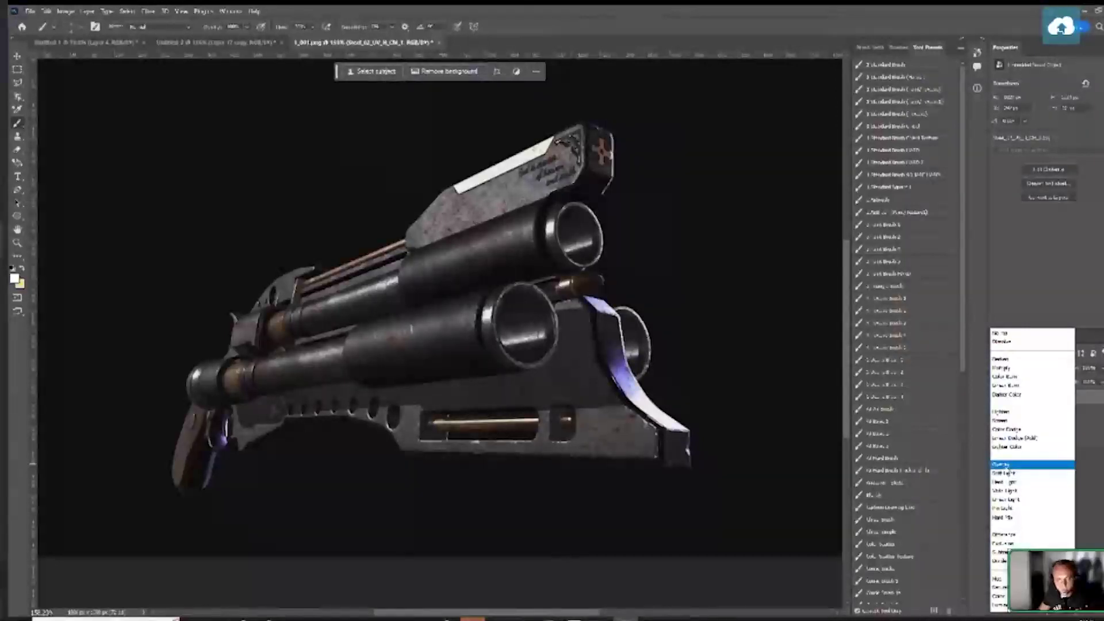
{"action": "left_click", "coordinate": [1008, 466]}
{"action": "left_click", "coordinate": [997, 399]}
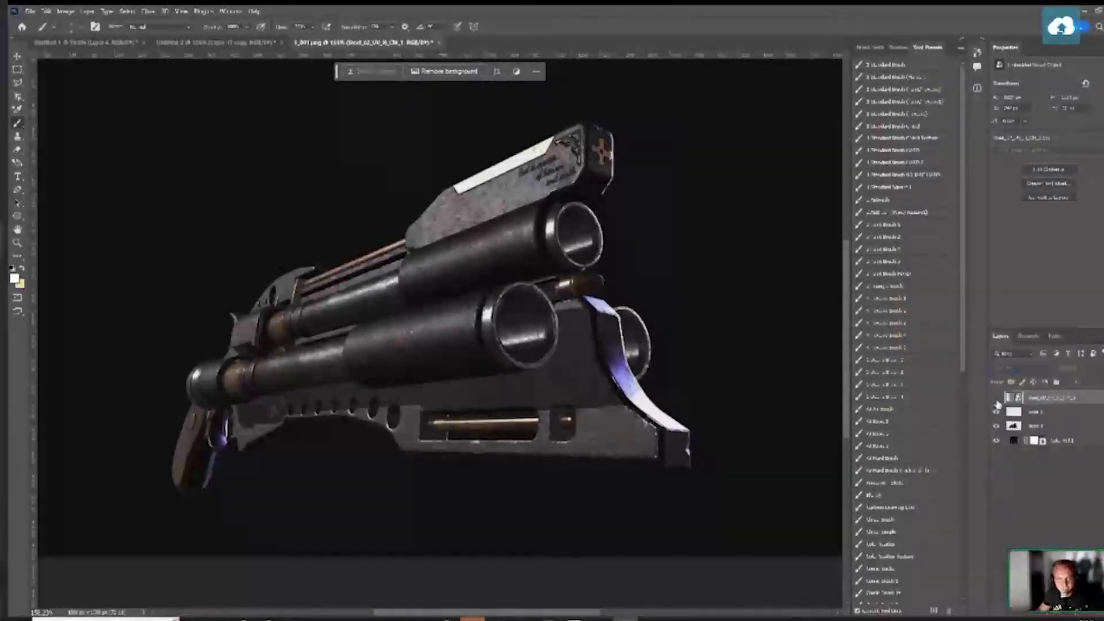
{"action": "left_click", "coordinate": [998, 403]}
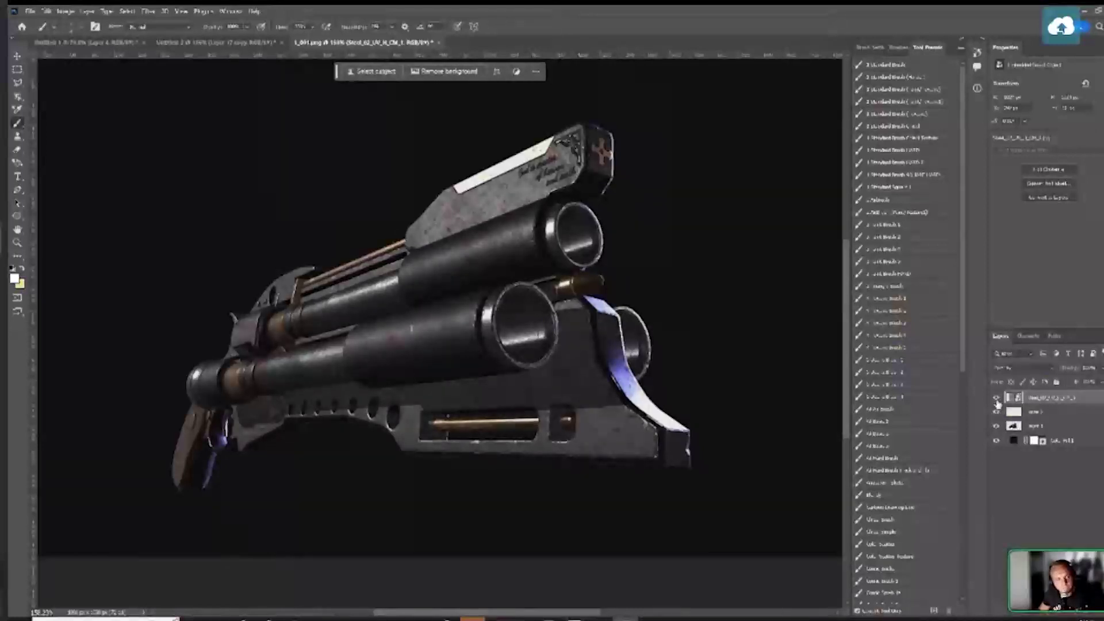
Rotate, enlarge and reposition the texture until it covers the gun, then commit
{"action": "key", "text": "ctrl+t"}
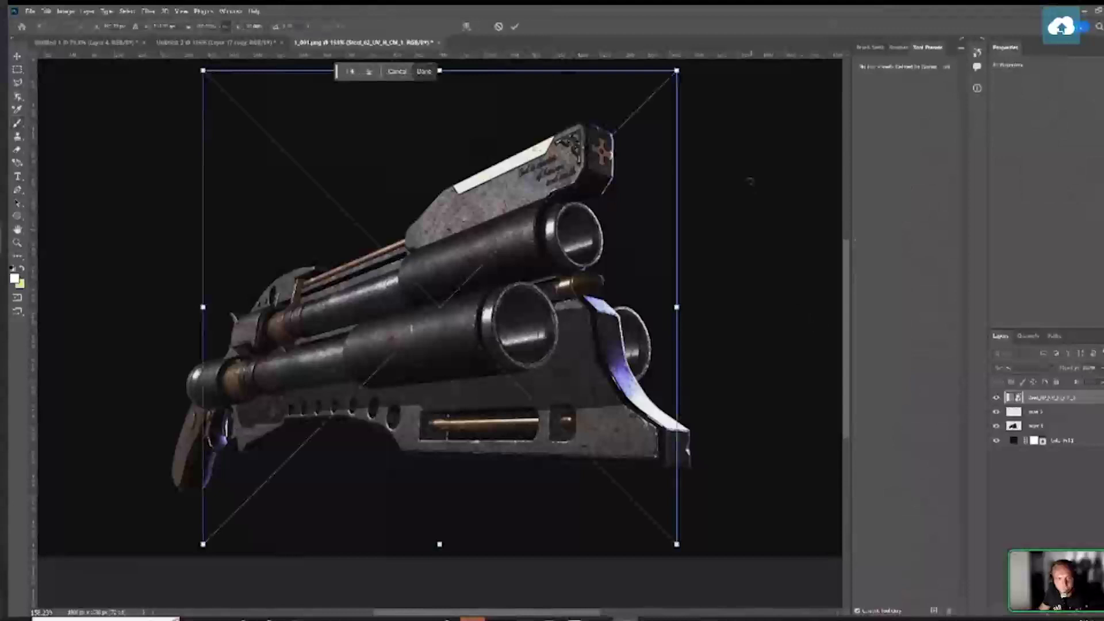
{"action": "left_click_drag", "start_coordinate": [750, 181], "coordinate": [742, 382]}
{"action": "left_click_drag", "start_coordinate": [811, 394], "coordinate": [527, 99]}
{"action": "left_click_drag", "start_coordinate": [642, 382], "coordinate": [756, 339]}
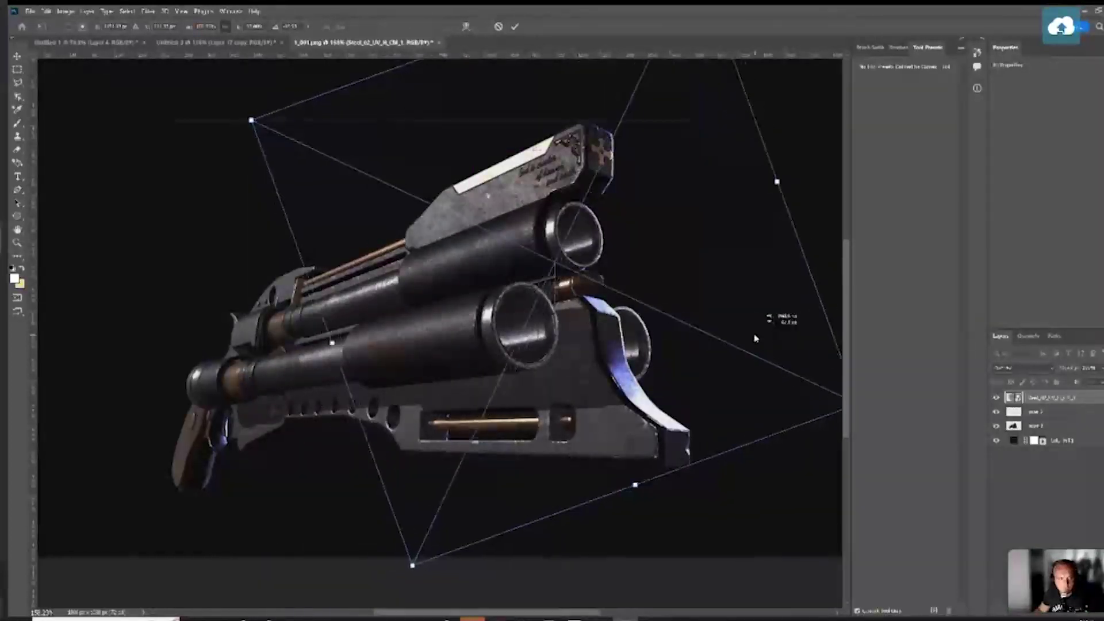
{"action": "left_click_drag", "start_coordinate": [756, 300], "coordinate": [616, 410]}
{"action": "left_click_drag", "start_coordinate": [738, 489], "coordinate": [806, 520]}
{"action": "left_click_drag", "start_coordinate": [698, 425], "coordinate": [663, 390]}
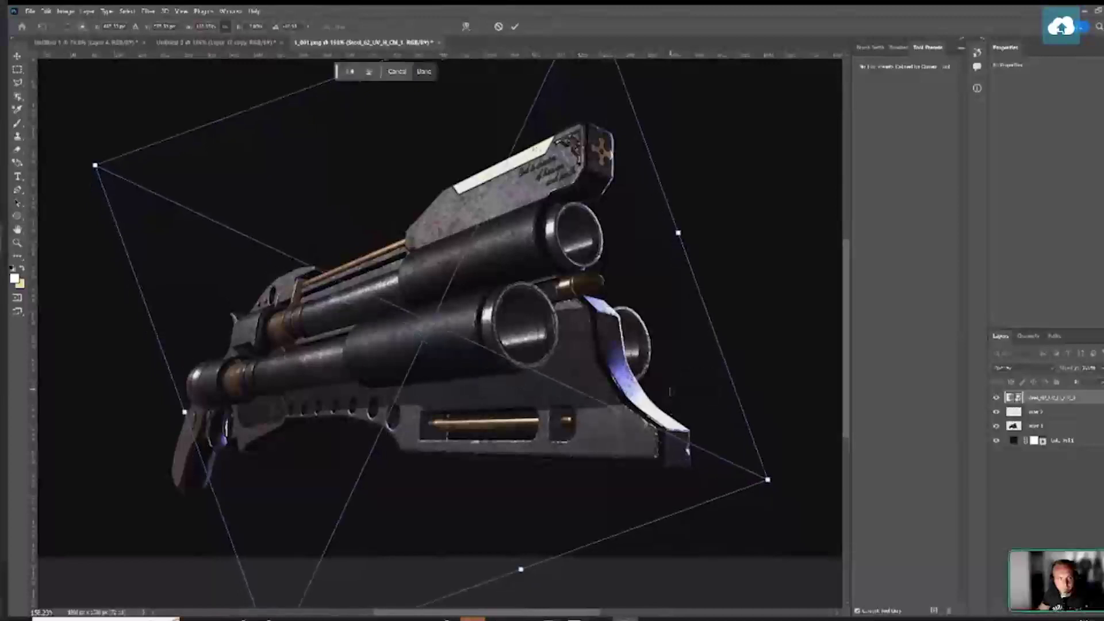
{"action": "left_click_drag", "start_coordinate": [766, 480], "coordinate": [838, 513]}
{"action": "left_click_drag", "start_coordinate": [717, 404], "coordinate": [700, 402]}
{"action": "mouse_move", "coordinate": [829, 518]}
{"action": "left_mouse_down"}
{"action": "mouse_move", "coordinate": [818, 544]}
{"action": "mouse_move", "coordinate": [837, 482]}
{"action": "mouse_move", "coordinate": [771, 382]}
{"action": "mouse_move", "coordinate": [459, 268]}
{"action": "mouse_move", "coordinate": [563, 282]}
{"action": "mouse_move", "coordinate": [631, 323]}
{"action": "left_mouse_up"}
{"action": "key", "text": "Return"}
{"action": "key", "text": "b"}
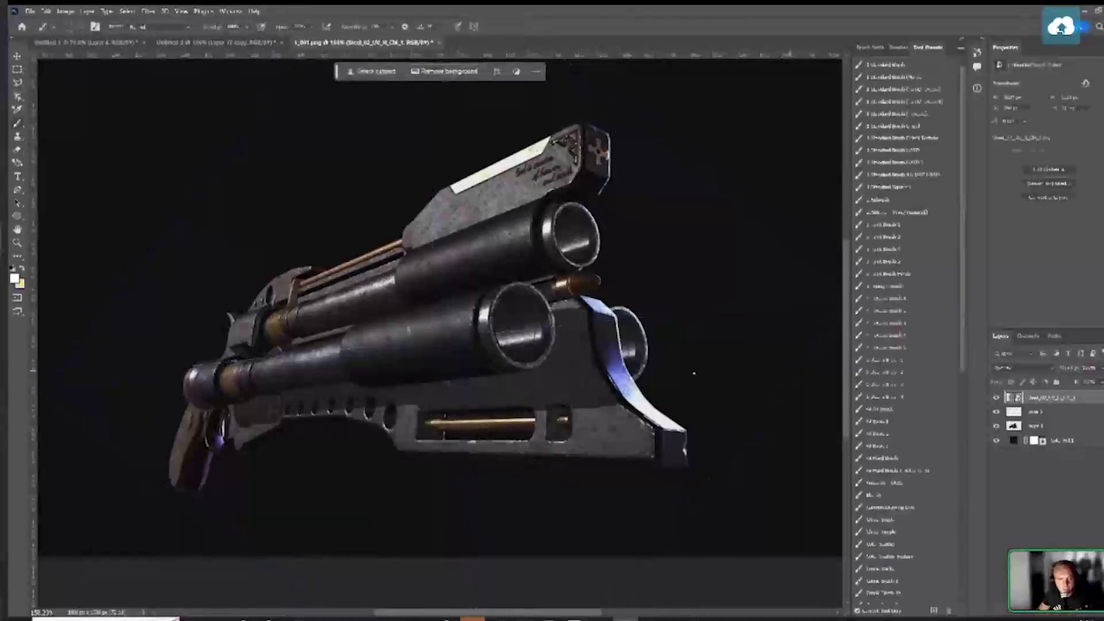
Return the texture layer to Normal blending and toggle its visibility to compare
{"action": "left_click", "coordinate": [1009, 371]}
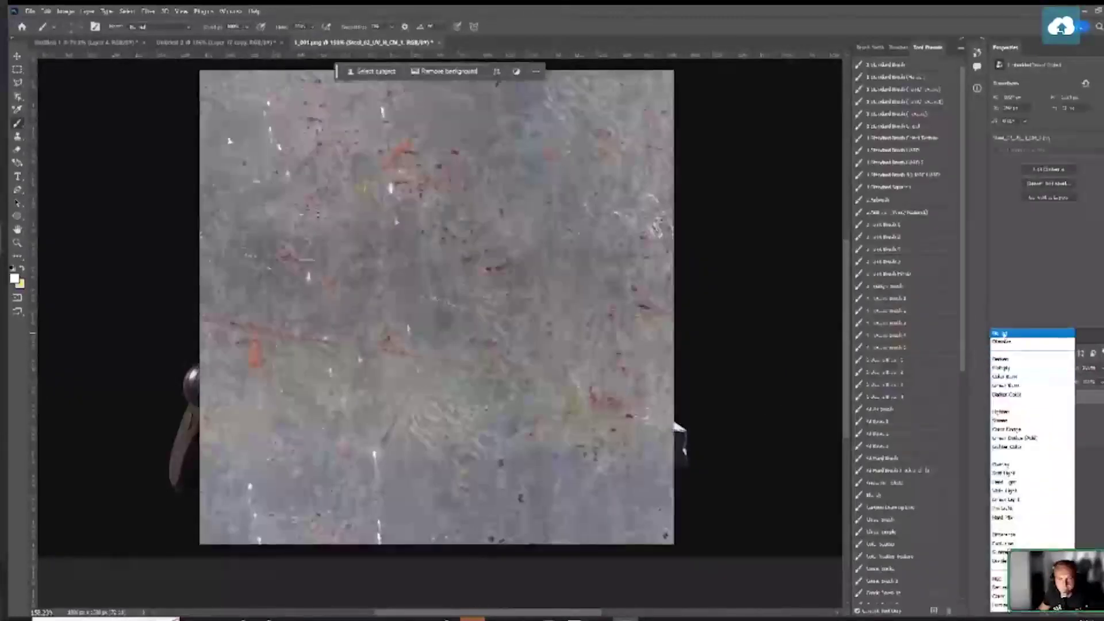
{"action": "left_click", "coordinate": [1002, 332]}
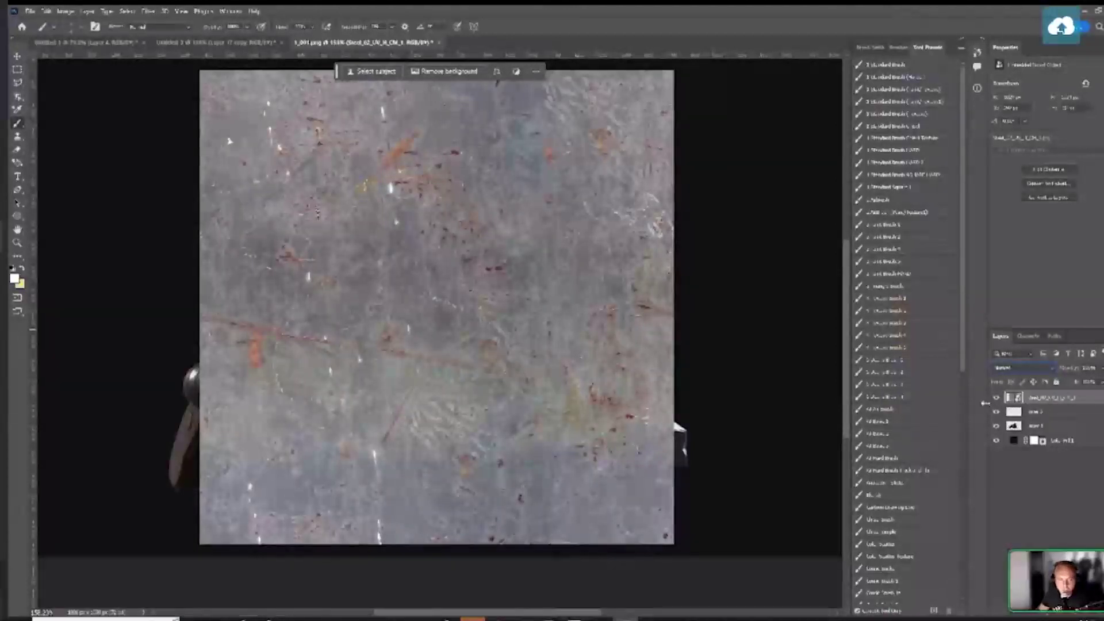
{"action": "left_click", "coordinate": [996, 397]}
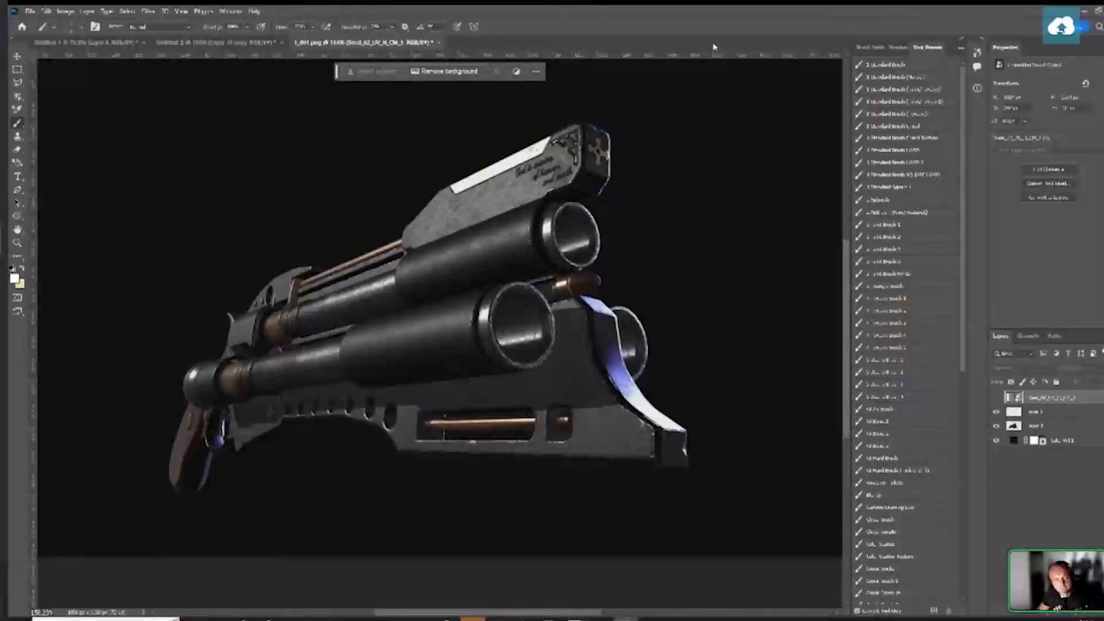
{"action": "left_click", "coordinate": [996, 398]}
Rotate the texture about 23° counter-clockwise and reapply Overlay blending
{"action": "key", "text": "ctrl+t"}
{"action": "left_click_drag", "start_coordinate": [743, 217], "coordinate": [678, 148]}
{"action": "key", "text": "Return"}
{"action": "key", "text": "b"}
{"action": "left_click", "coordinate": [1012, 367]}
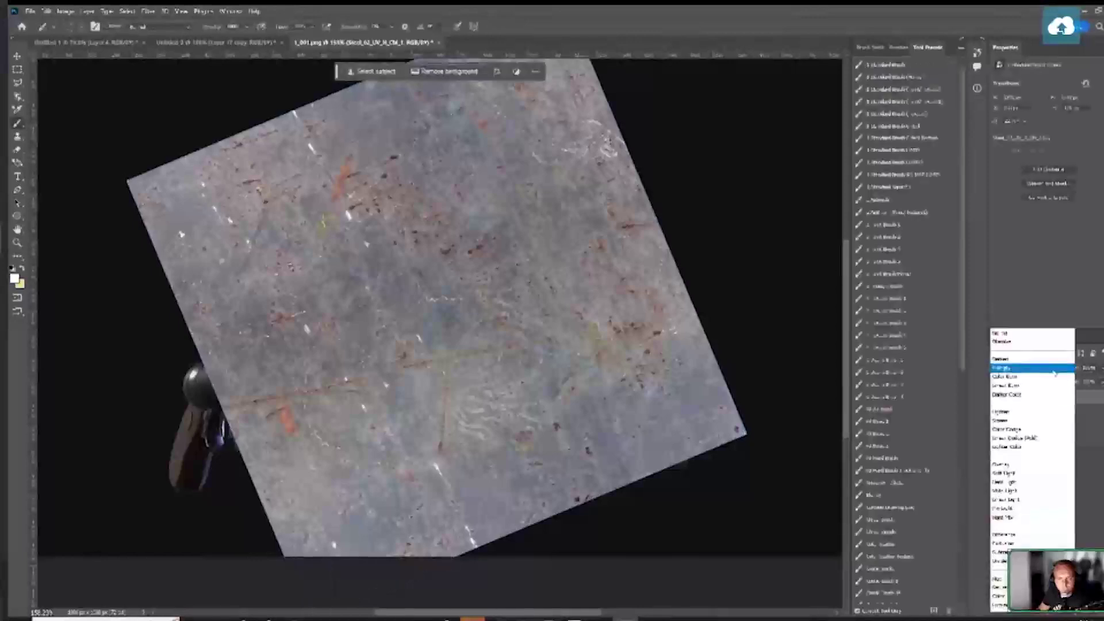
{"action": "left_click", "coordinate": [1001, 465]}
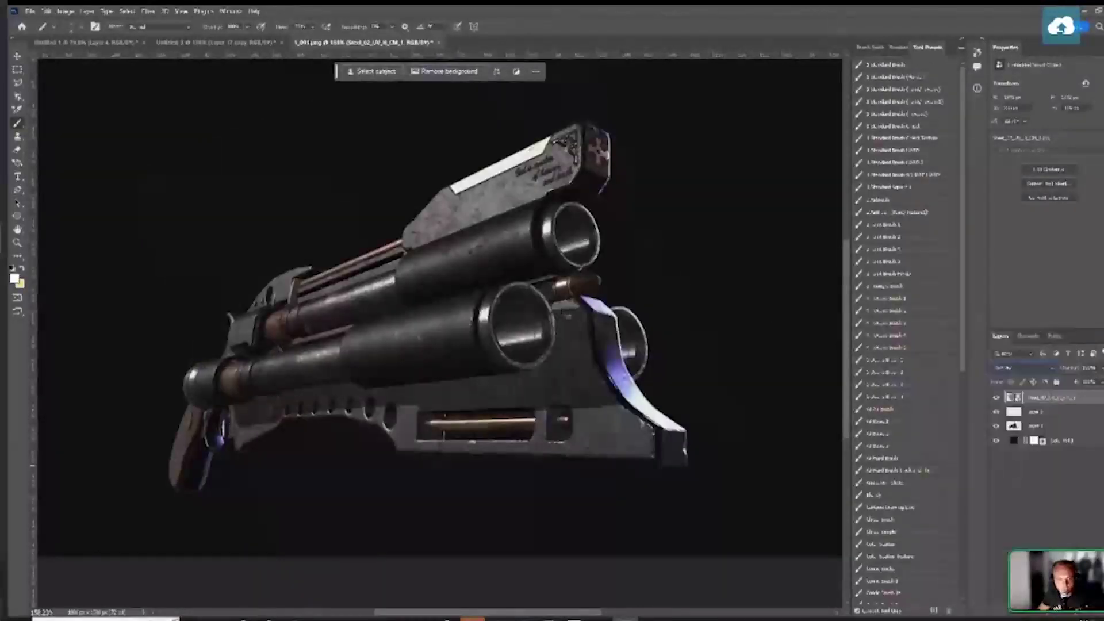
Move the layer up, rotate it counter-clockwise, enlarge it, nudge it right and apply
{"action": "key", "text": "ctrl+t"}
{"action": "left_click_drag", "start_coordinate": [513, 317], "coordinate": [566, 154]}
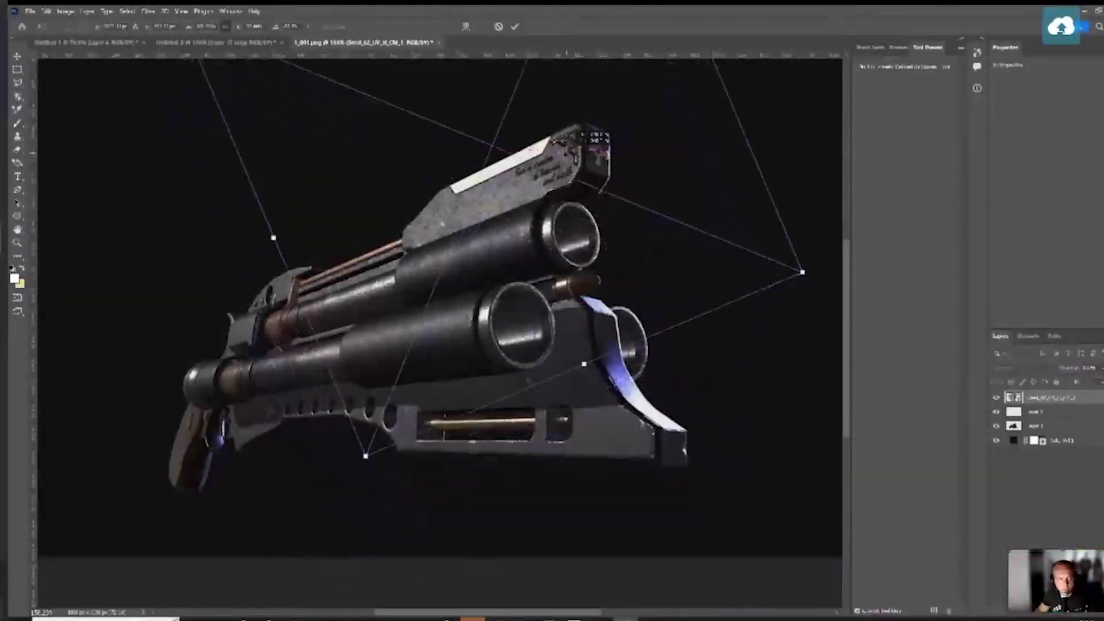
{"action": "left_click_drag", "start_coordinate": [803, 272], "coordinate": [679, 226]}
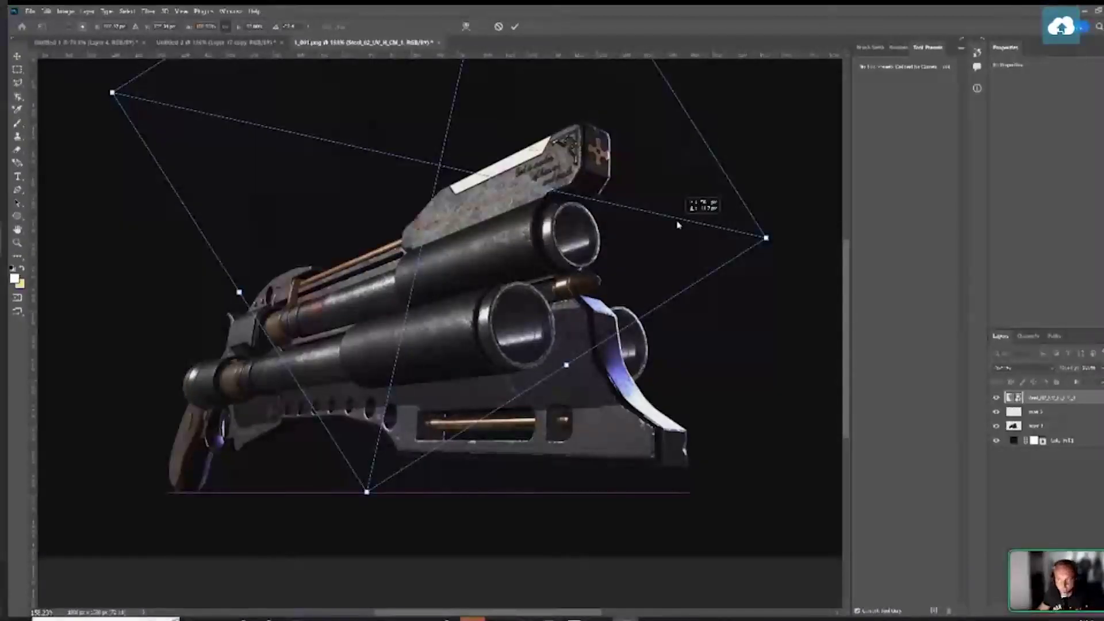
{"action": "left_click_drag", "start_coordinate": [678, 226], "coordinate": [678, 225]}
{"action": "left_click_drag", "start_coordinate": [791, 237], "coordinate": [615, 474]}
{"action": "left_click_drag", "start_coordinate": [560, 108], "coordinate": [575, 85]}
{"action": "left_click_drag", "start_coordinate": [714, 440], "coordinate": [723, 437]}
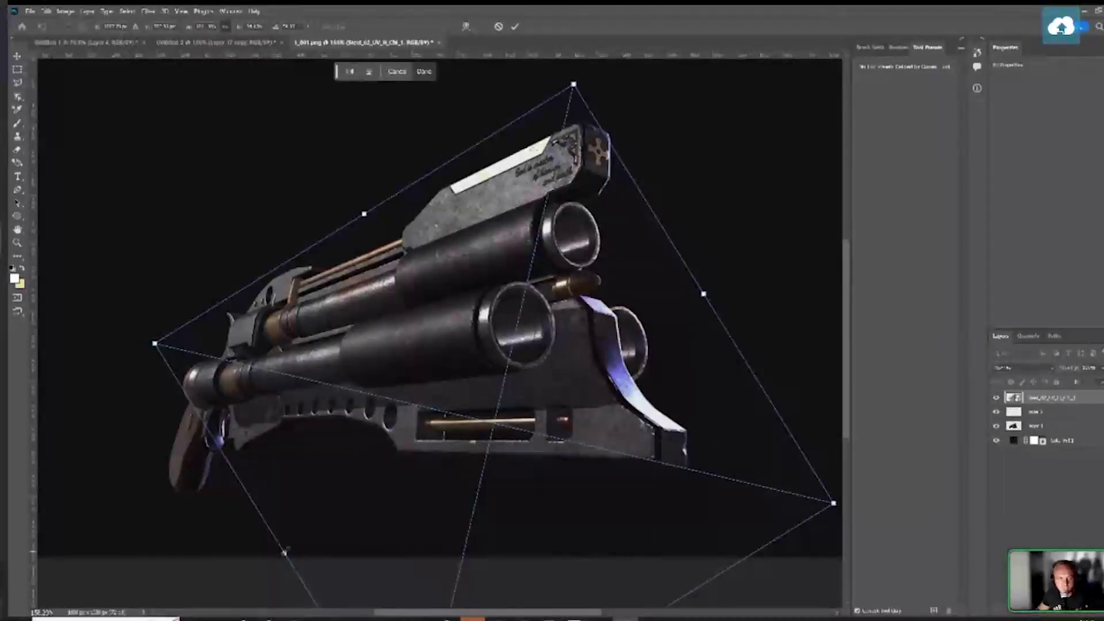
{"action": "key", "text": "Return"}
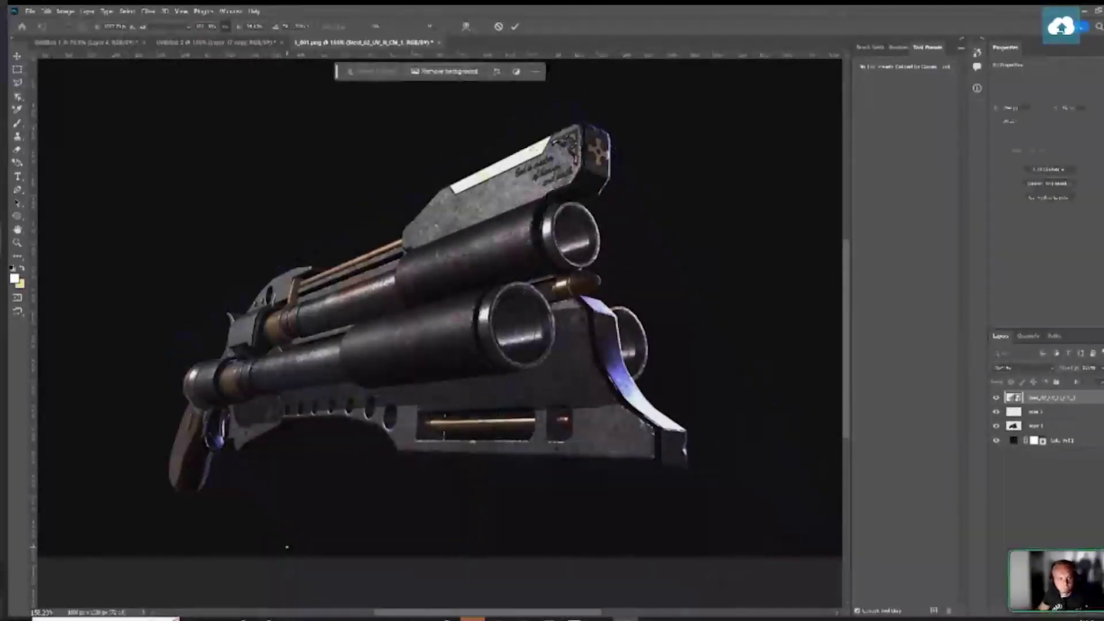
Add a layer mask to the gun render layer
{"action": "key", "text": "b"}
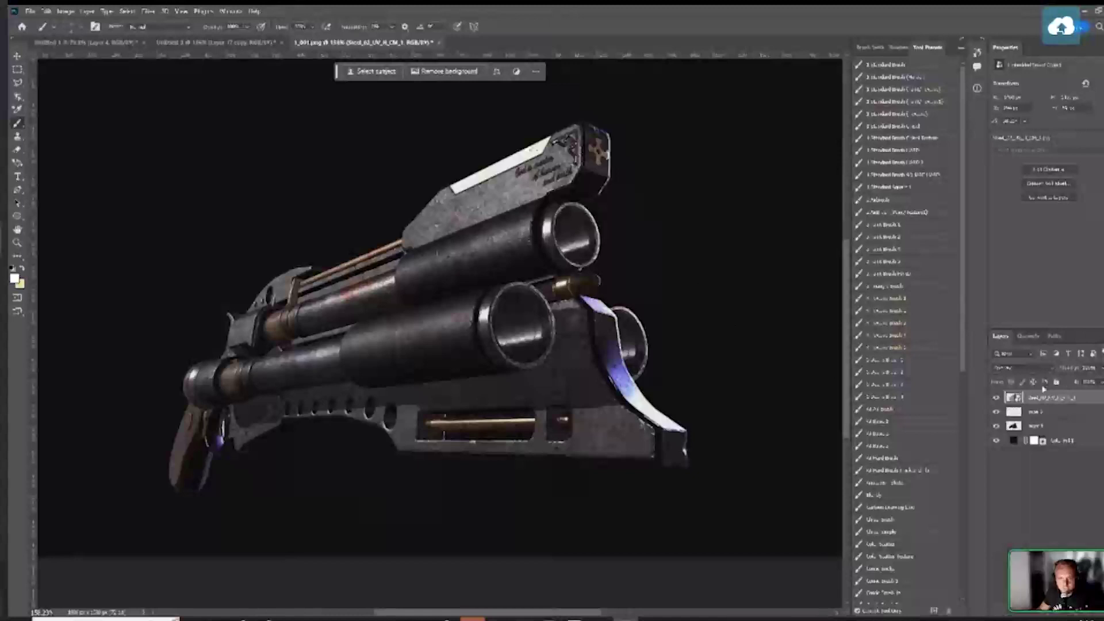
{"action": "left_click", "coordinate": [1052, 616]}
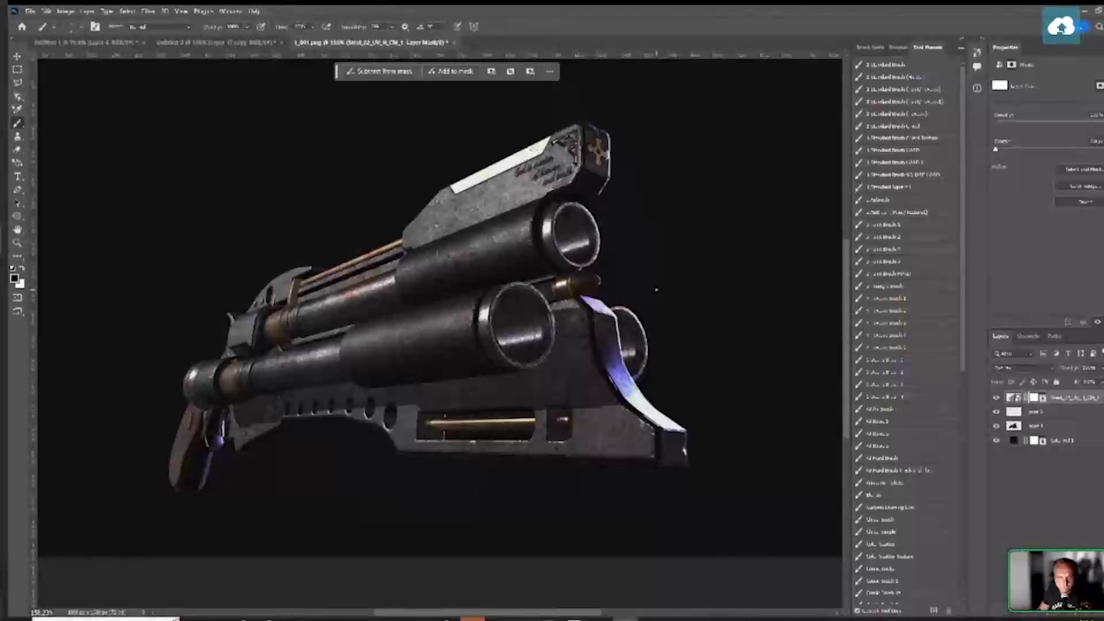
{"action": "key", "text": "e"}
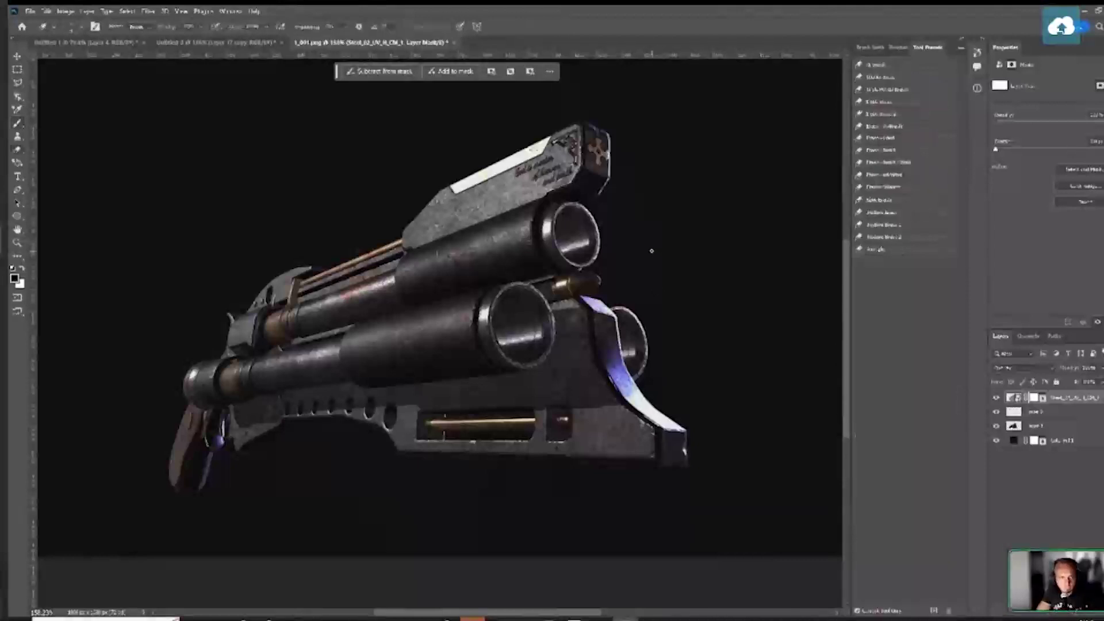
{"action": "key", "text": "b"}
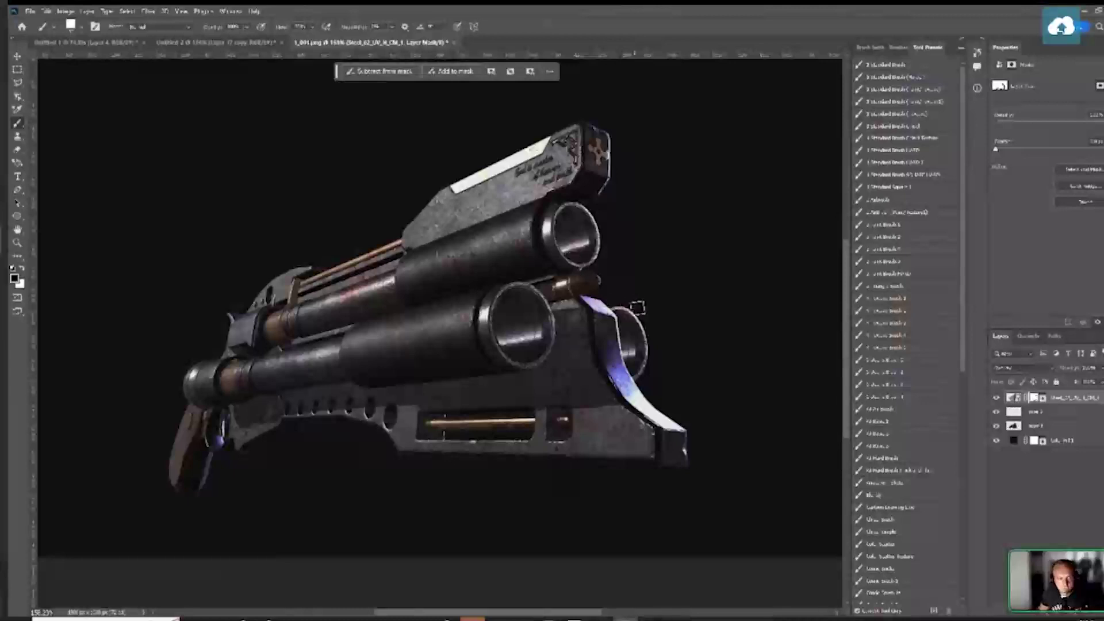
Reframe the view around the gun and drop the muzzle flame image onto the canvas
{"action": "left_click_drag", "start_coordinate": [688, 338], "coordinate": [672, 340]}
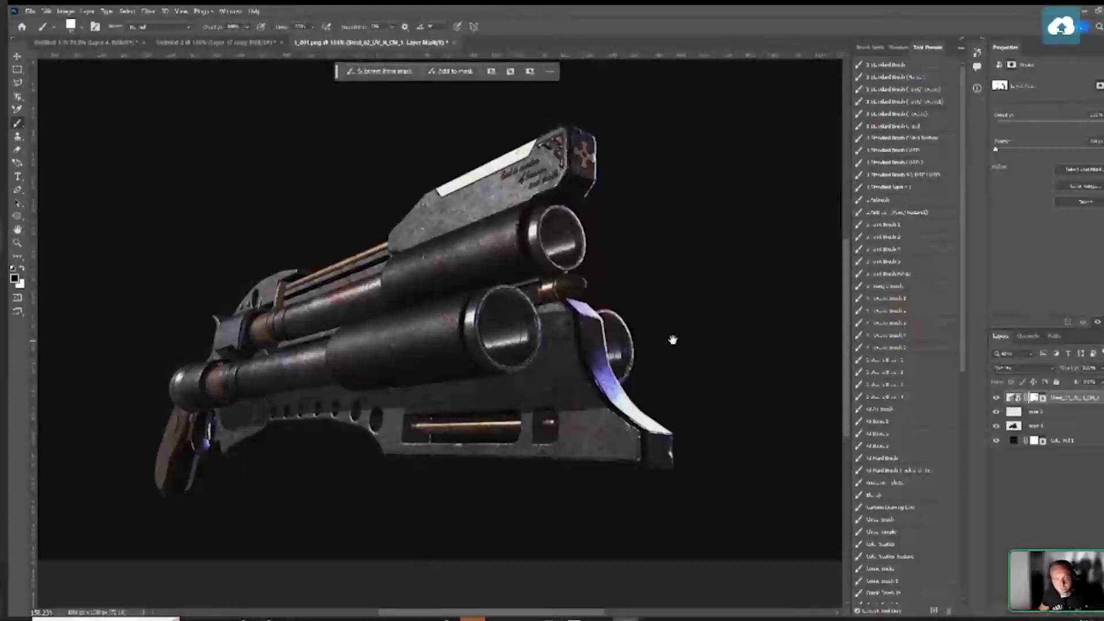
{"action": "left_click_drag", "start_coordinate": [673, 339], "coordinate": [658, 309]}
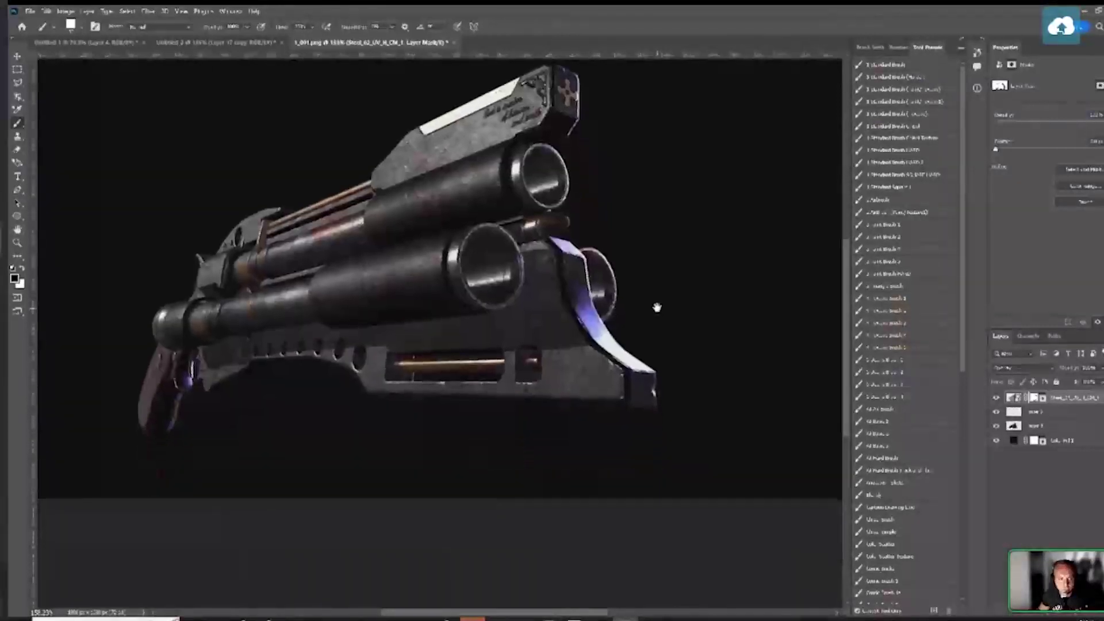
{"action": "scroll", "coordinate": [659, 307], "scroll_direction": "down", "scroll_amount": 1}
{"action": "left_click_drag", "start_coordinate": [657, 237], "coordinate": [618, 305]}
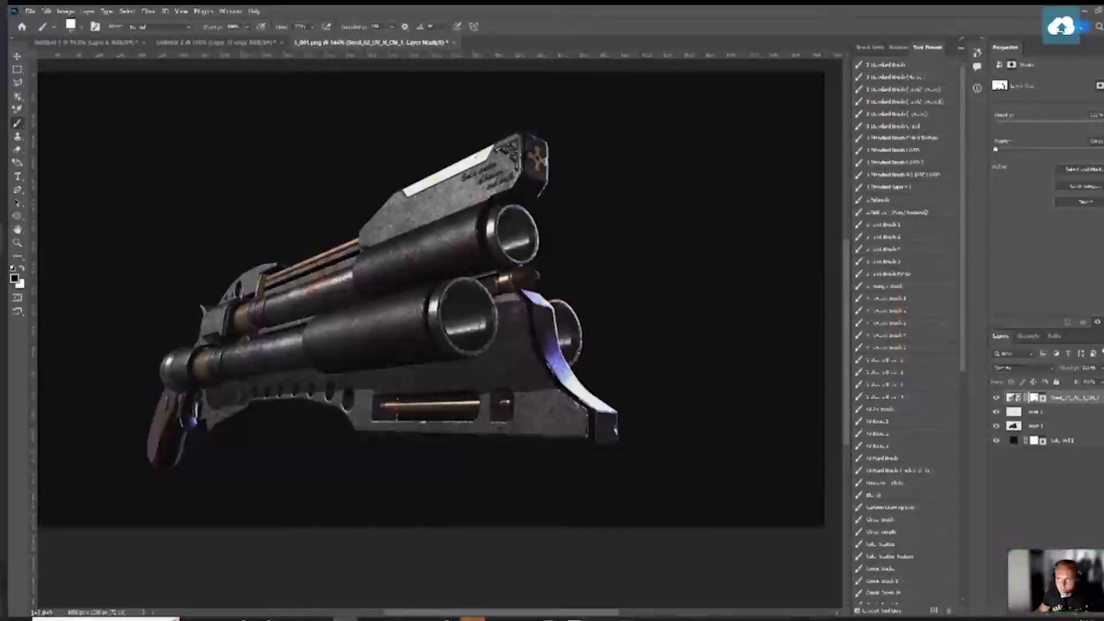
{"action": "left_click_drag", "start_coordinate": [598, 319], "coordinate": [596, 319]}
Enlarge the placed flame image, rotate it counter-clockwise and apply the placement
{"action": "left_click_drag", "start_coordinate": [459, 280], "coordinate": [660, 146]}
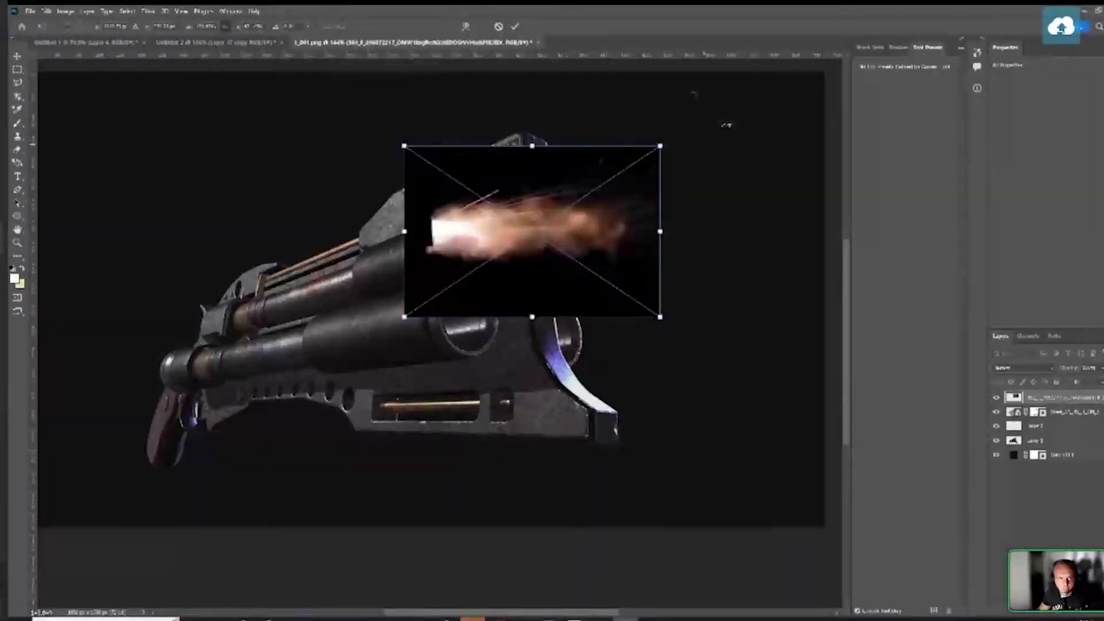
{"action": "mouse_move", "coordinate": [694, 93]}
{"action": "left_mouse_down"}
{"action": "mouse_move", "coordinate": [665, 48]}
{"action": "mouse_move", "coordinate": [690, 75]}
{"action": "left_mouse_up"}
{"action": "left_click_drag", "start_coordinate": [680, 284], "coordinate": [660, 306]}
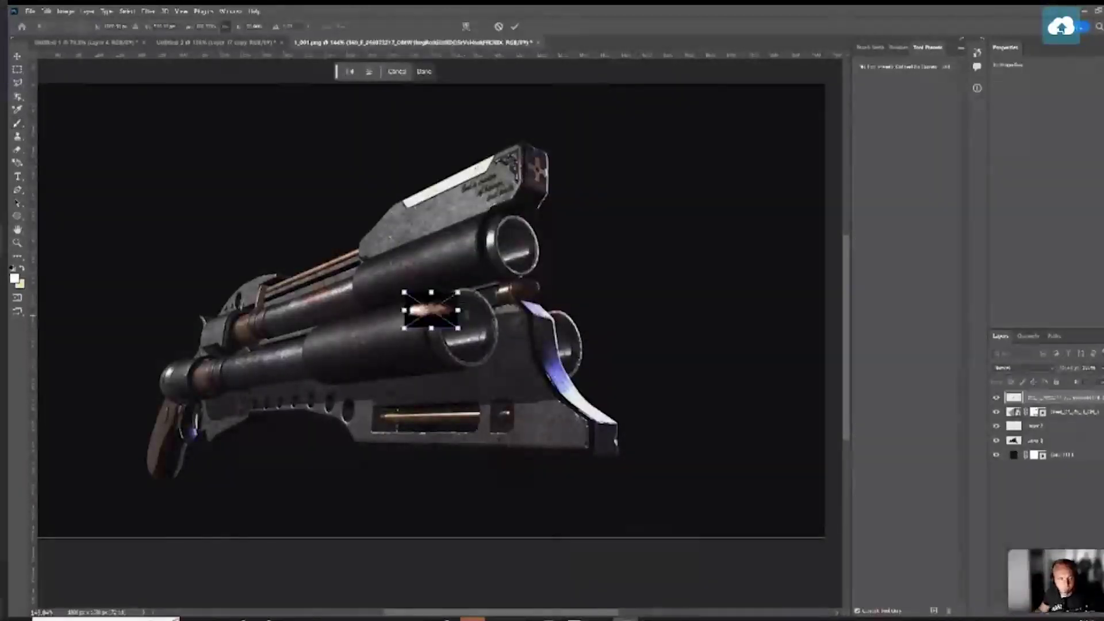
{"action": "key", "text": "Return"}
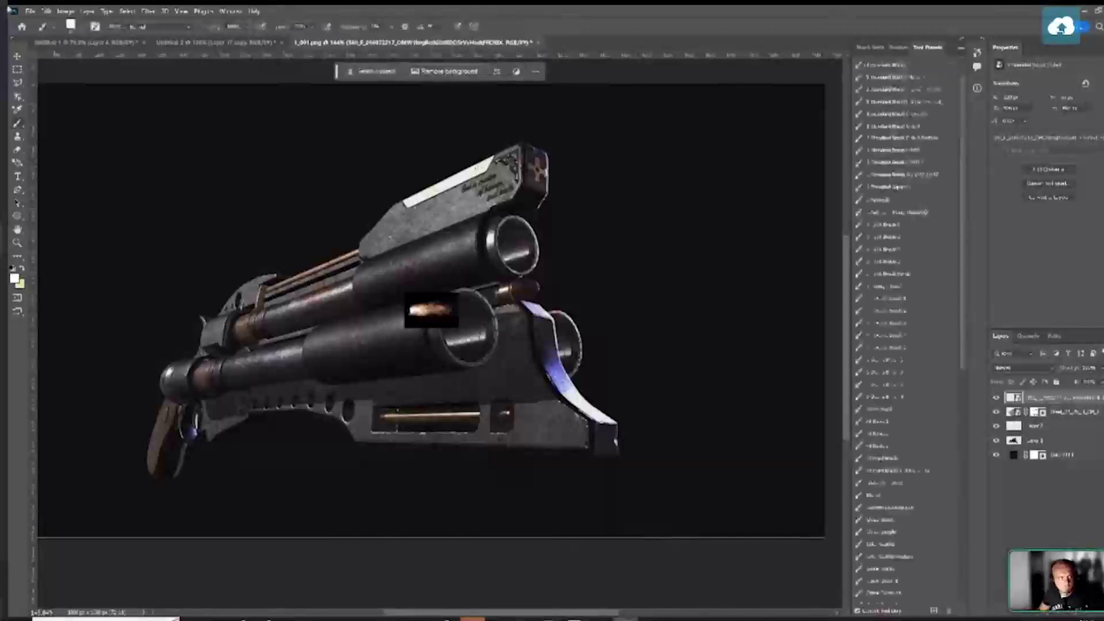
Try a perspective transform widening the flame's far end, then cancel it
{"action": "left_click", "coordinate": [30, 11]}
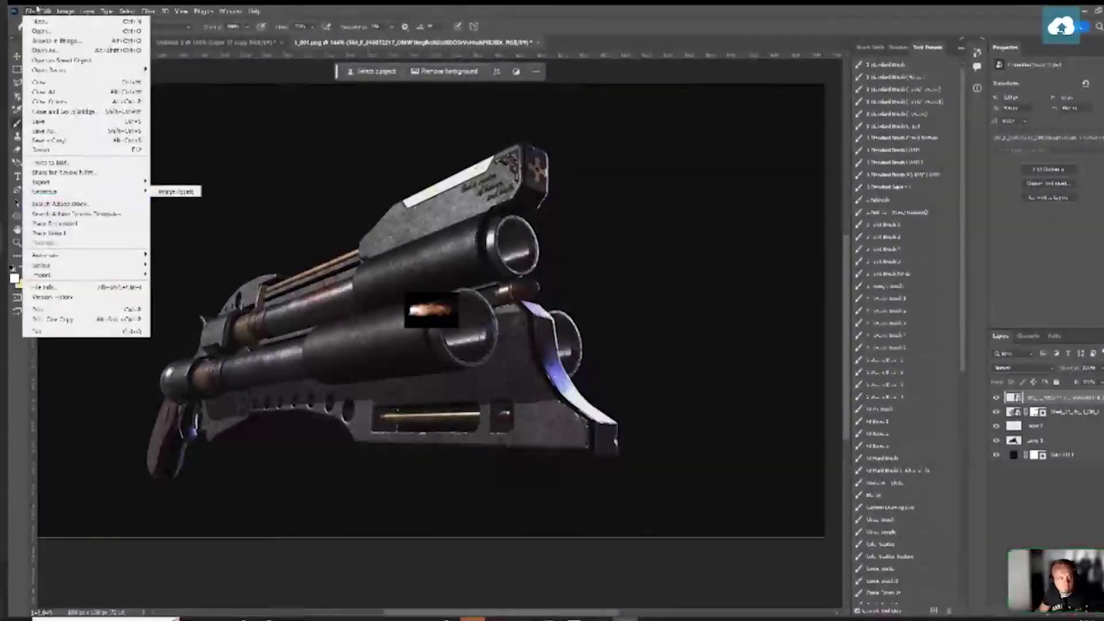
{"action": "mouse_move", "coordinate": [46, 11]}
{"action": "mouse_move", "coordinate": [103, 243]}
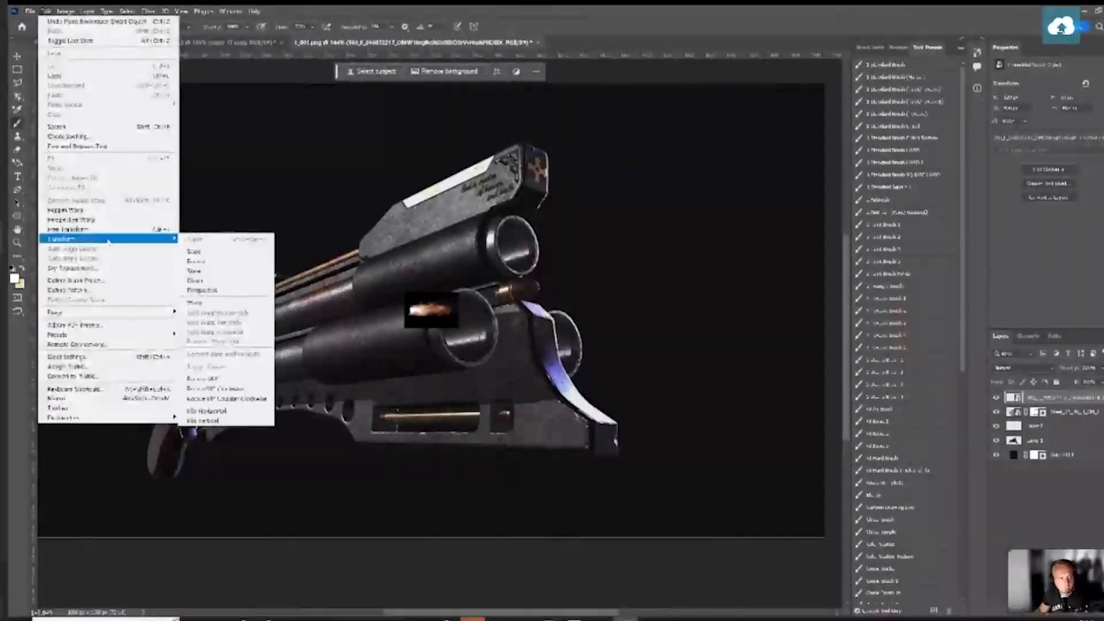
{"action": "left_click", "coordinate": [242, 290]}
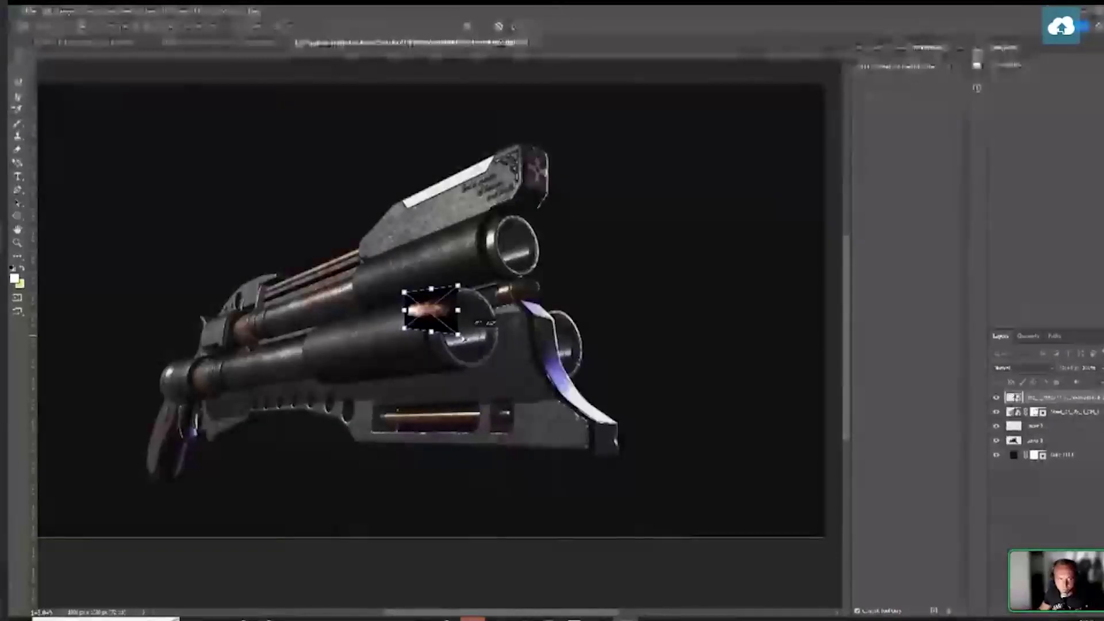
{"action": "left_click_drag", "start_coordinate": [464, 339], "coordinate": [463, 338]}
{"action": "mouse_move", "coordinate": [458, 286]}
{"action": "left_mouse_down"}
{"action": "mouse_move", "coordinate": [573, 215]}
{"action": "mouse_move", "coordinate": [680, 179]}
{"action": "mouse_move", "coordinate": [737, 173]}
{"action": "left_mouse_up"}
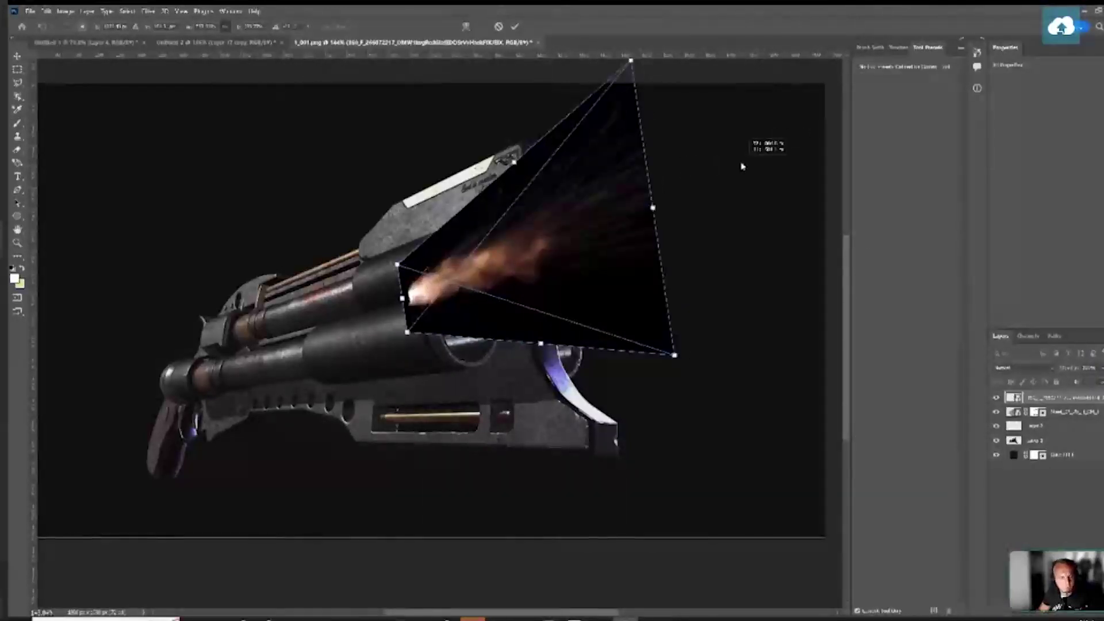
{"action": "key", "text": "Escape"}
Enlarge the flame, move it onto the lower barrel's muzzle and rotate it slightly
{"action": "key", "text": "ctrl+t"}
{"action": "left_click_drag", "start_coordinate": [459, 341], "coordinate": [700, 179]}
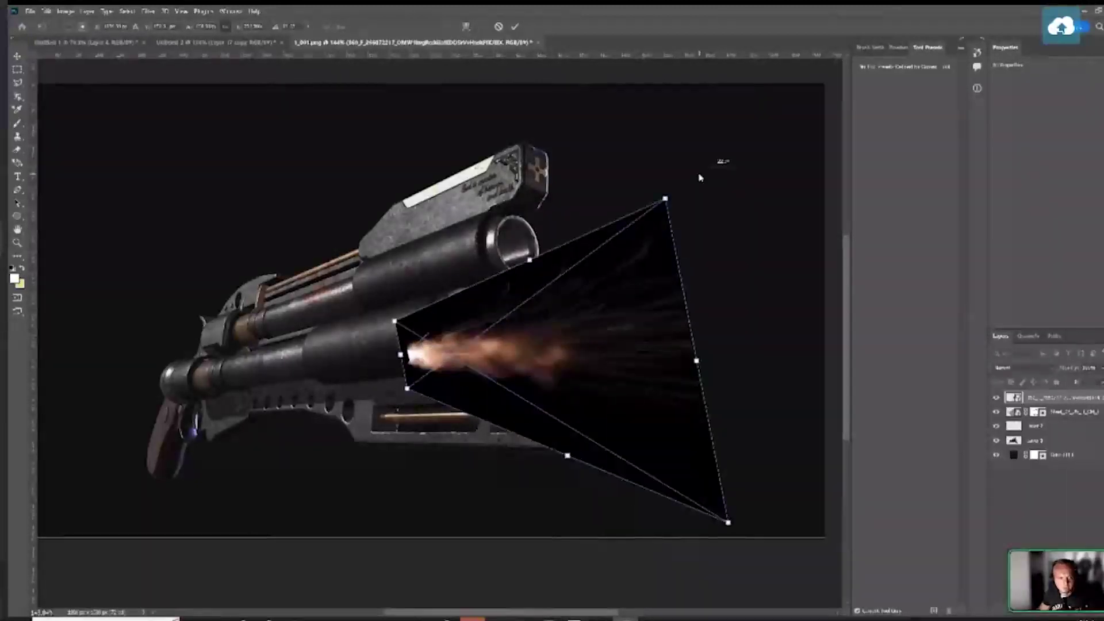
{"action": "left_click_drag", "start_coordinate": [645, 381], "coordinate": [694, 338]}
{"action": "left_click_drag", "start_coordinate": [741, 131], "coordinate": [730, 124]}
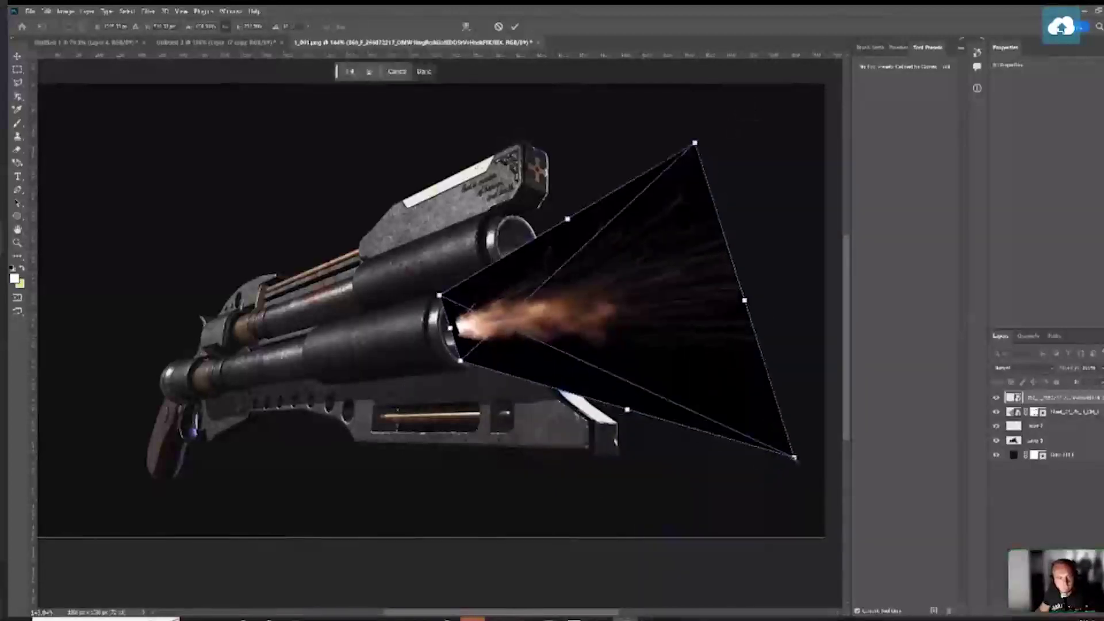
{"action": "key", "text": "Return"}
{"action": "key", "text": "b"}
Stretch the flame taller with Edit > Transform > Scale and apply the new size
{"action": "left_click", "coordinate": [48, 11]}
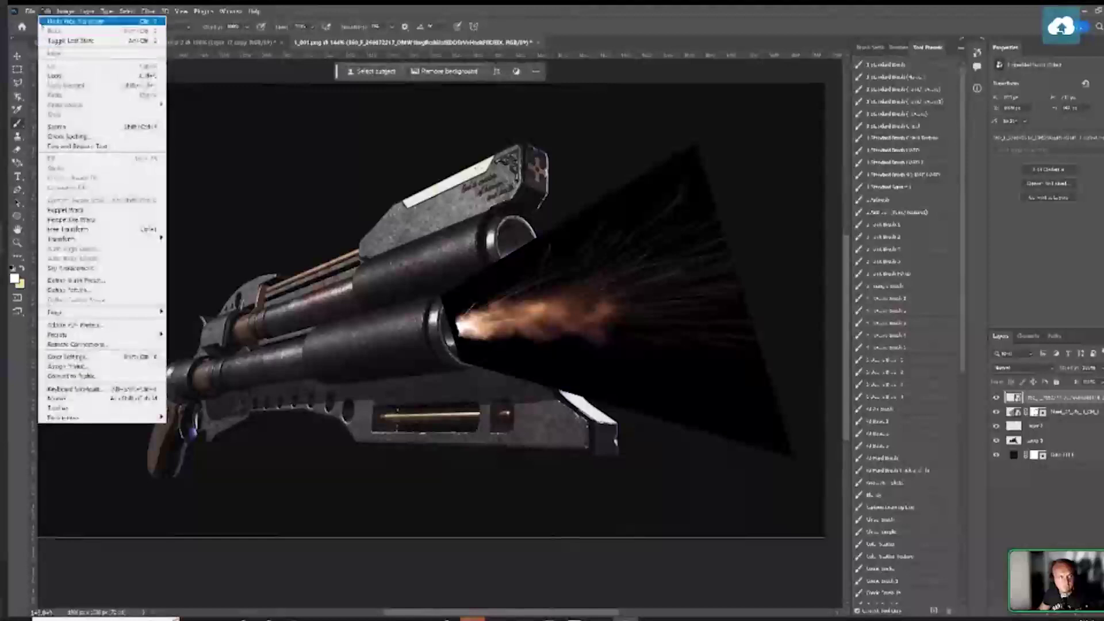
{"action": "mouse_move", "coordinate": [104, 239]}
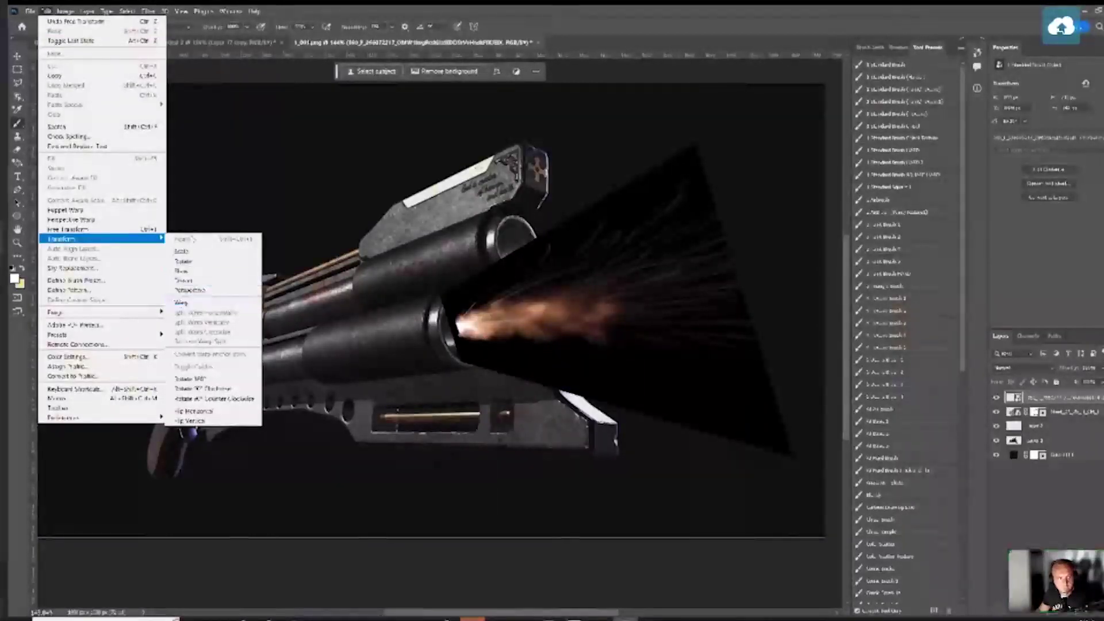
{"action": "left_click", "coordinate": [183, 252]}
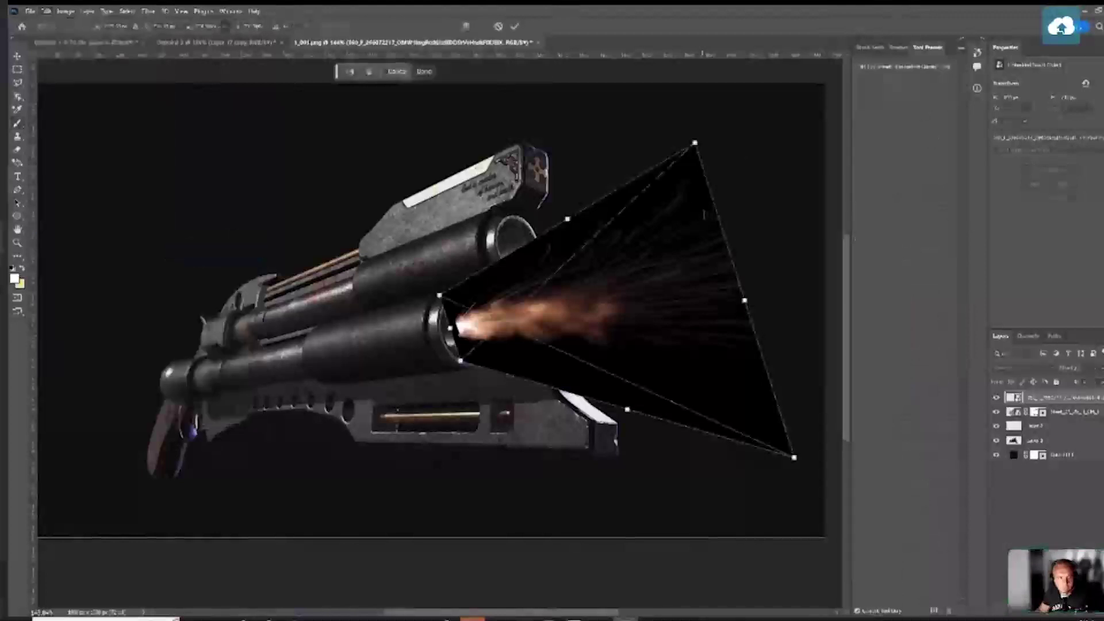
{"action": "left_click_drag", "start_coordinate": [696, 152], "coordinate": [849, 156]}
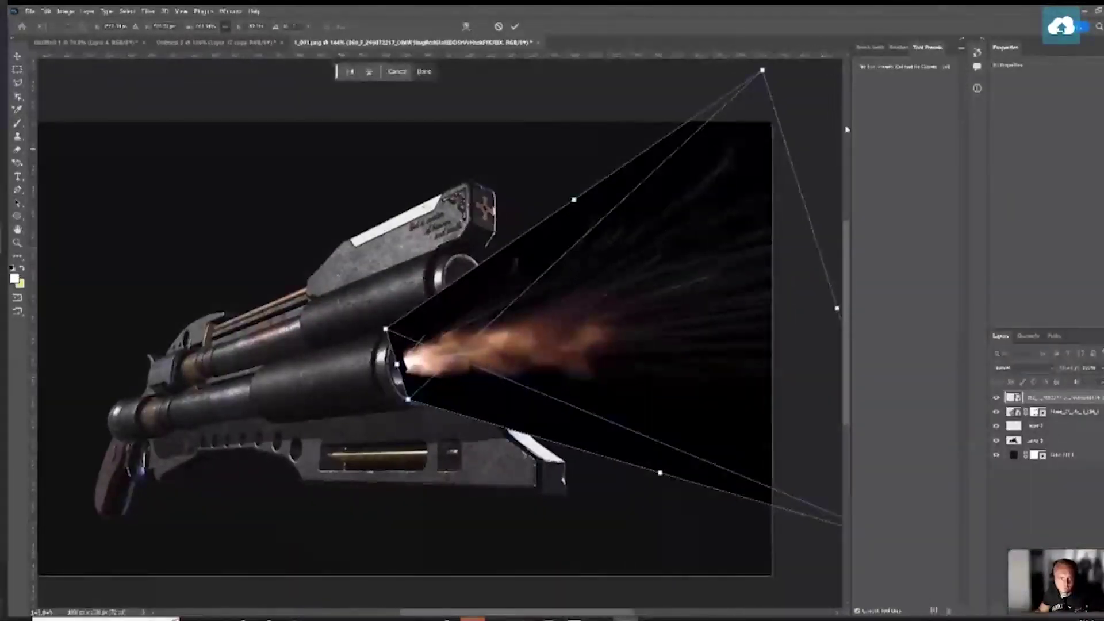
{"action": "key", "text": "Return"}
{"action": "key", "text": "b"}
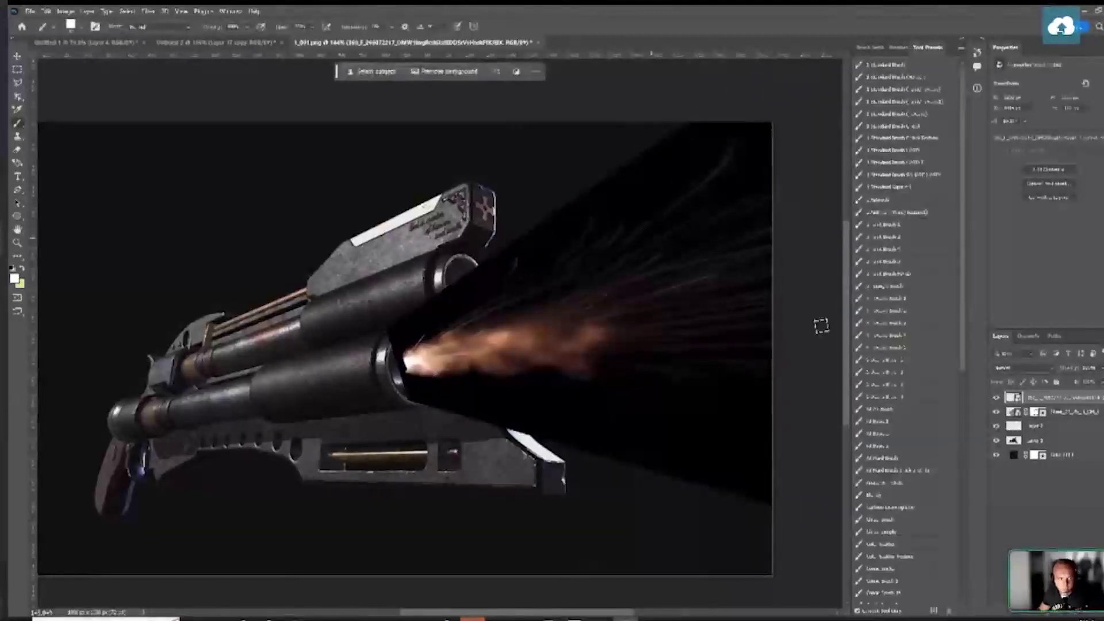
{"action": "left_click", "coordinate": [1028, 369]}
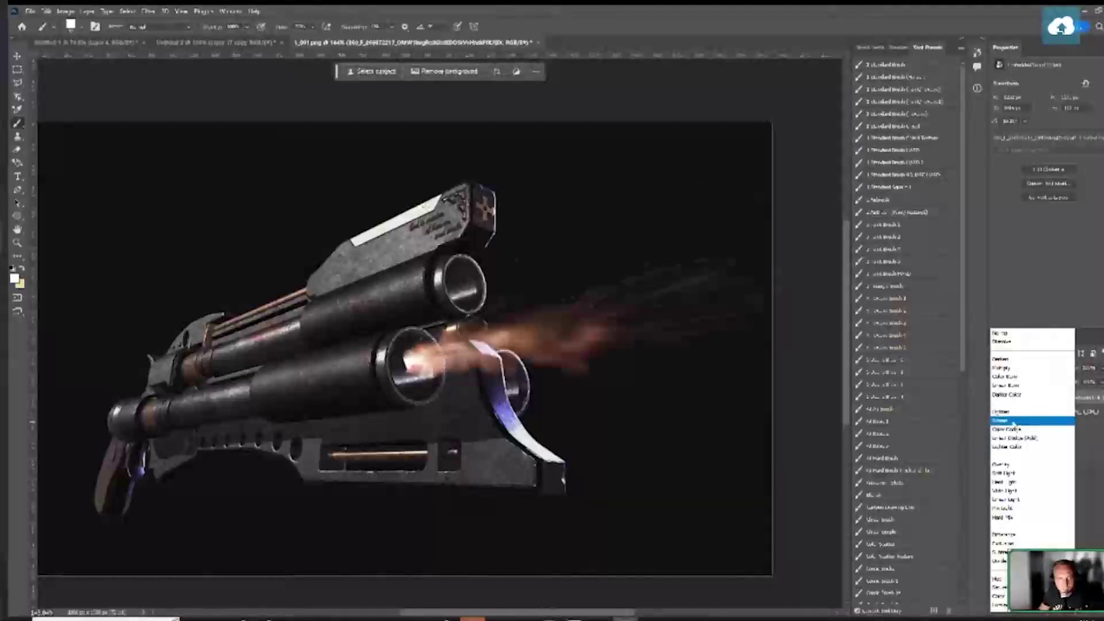
Set the flame layer to Screen, enlarge and nudge it, then duplicate it with Ctrl+J
{"action": "left_click", "coordinate": [1013, 421]}
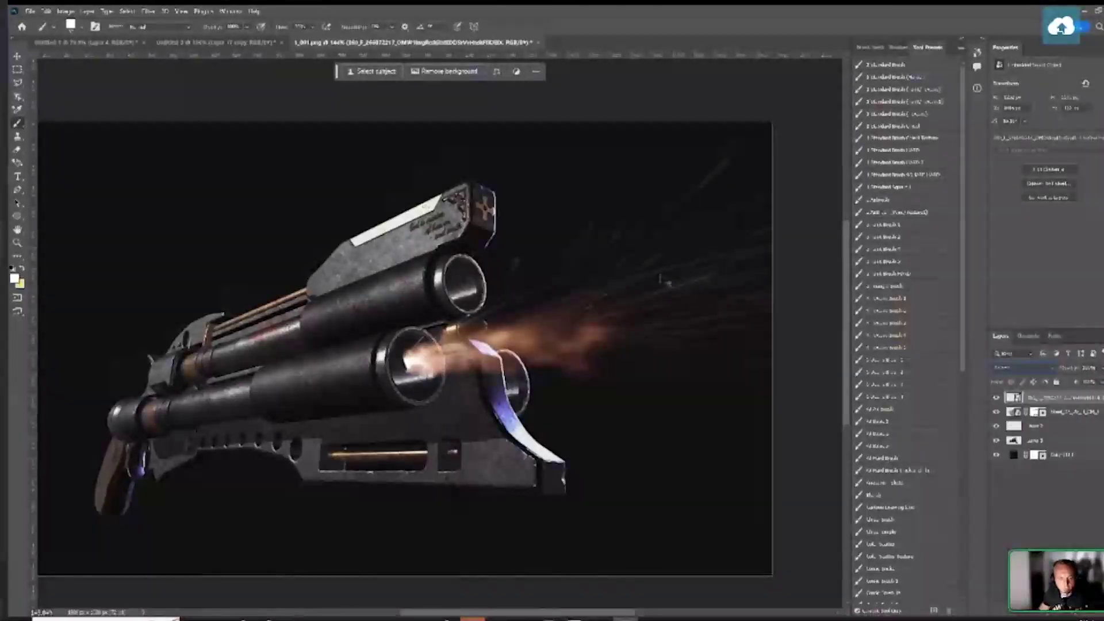
{"action": "key", "text": "ctrl+t"}
{"action": "scroll", "coordinate": [662, 280], "scroll_direction": "down", "scroll_amount": 5}
{"action": "left_click_drag", "start_coordinate": [817, 476], "coordinate": [869, 514]}
{"action": "left_click_drag", "start_coordinate": [698, 367], "coordinate": [693, 369]}
{"action": "key", "text": "Return"}
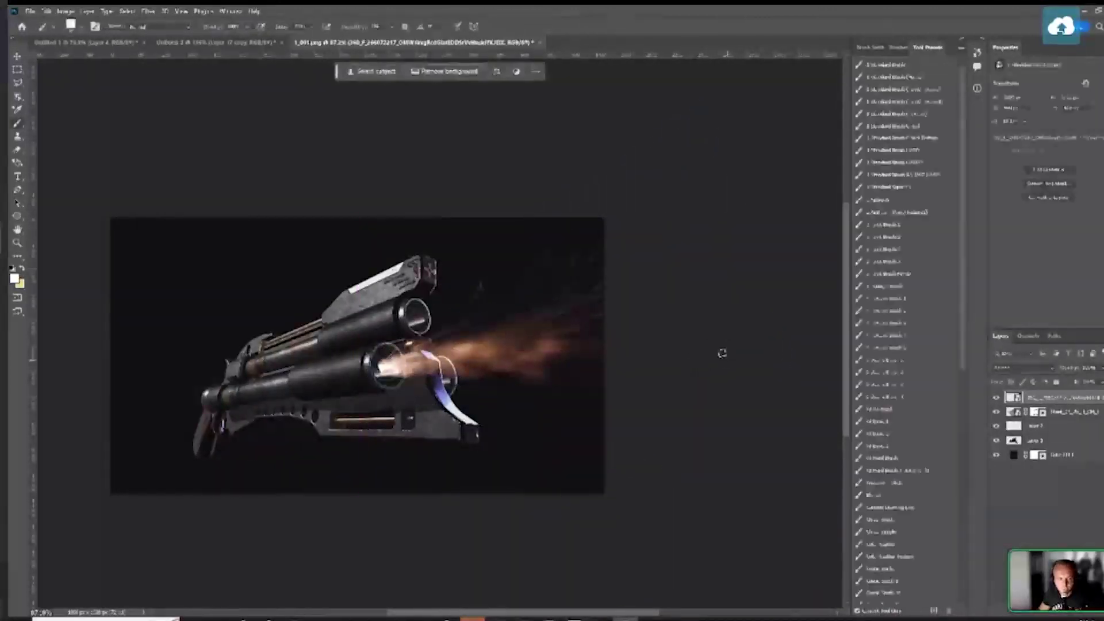
{"action": "key", "text": "ctrl+j"}
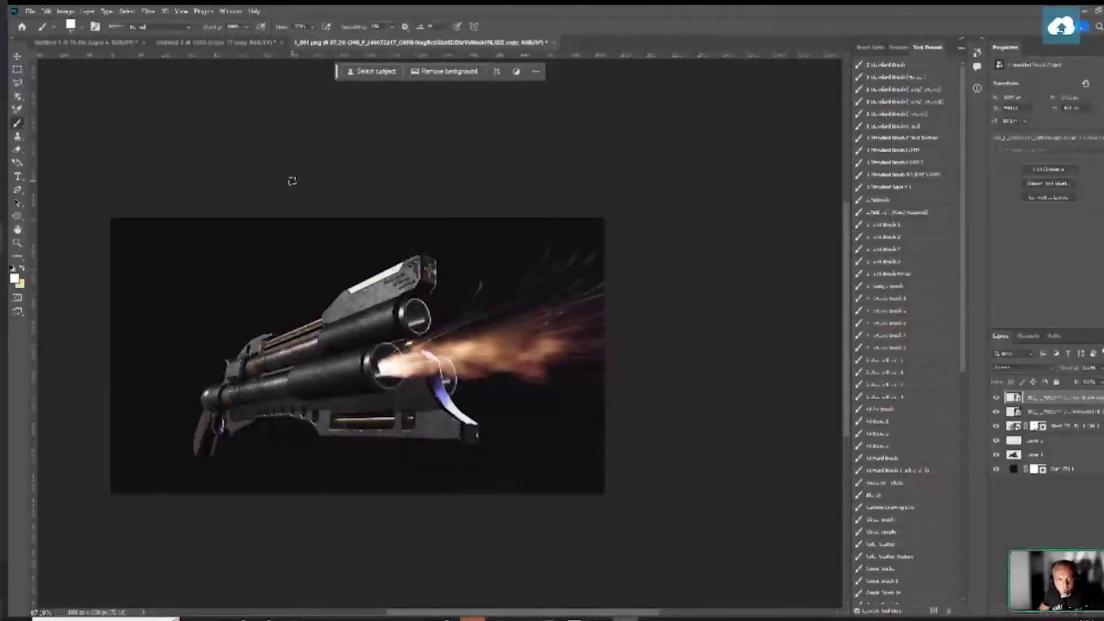
Flip the flame copy vertically via Edit > Transform
{"action": "left_click", "coordinate": [31, 10]}
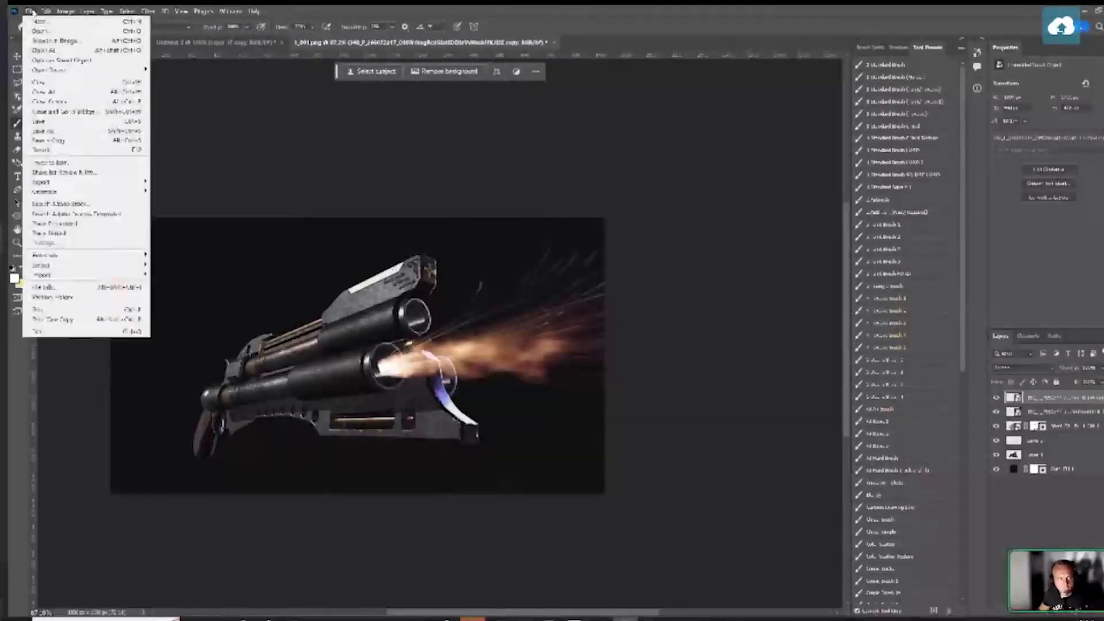
{"action": "mouse_move", "coordinate": [46, 11]}
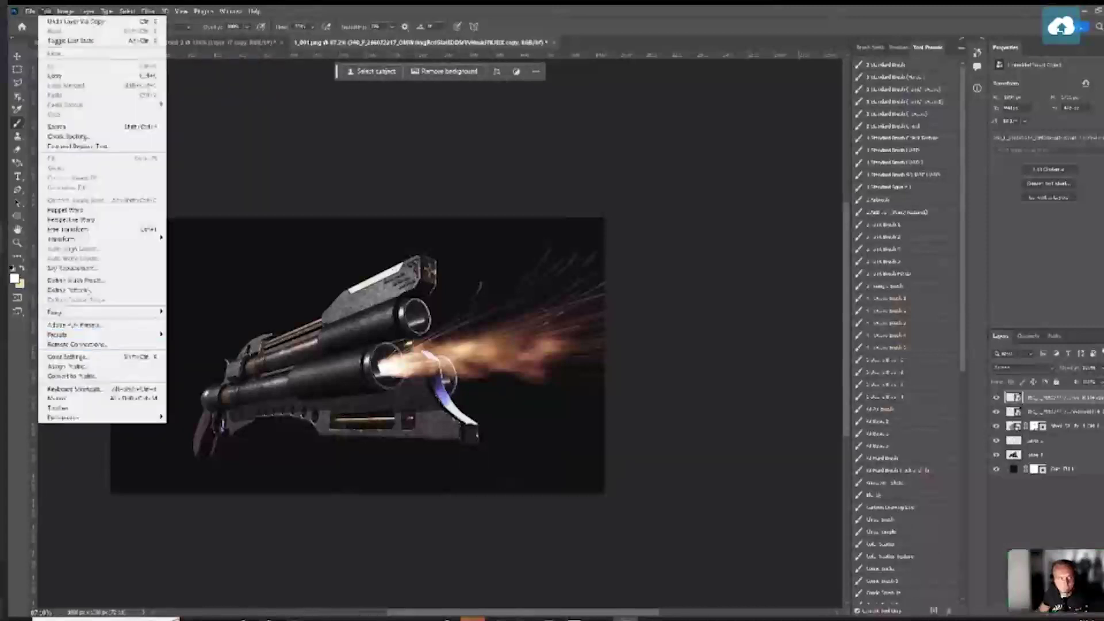
{"action": "mouse_move", "coordinate": [84, 241]}
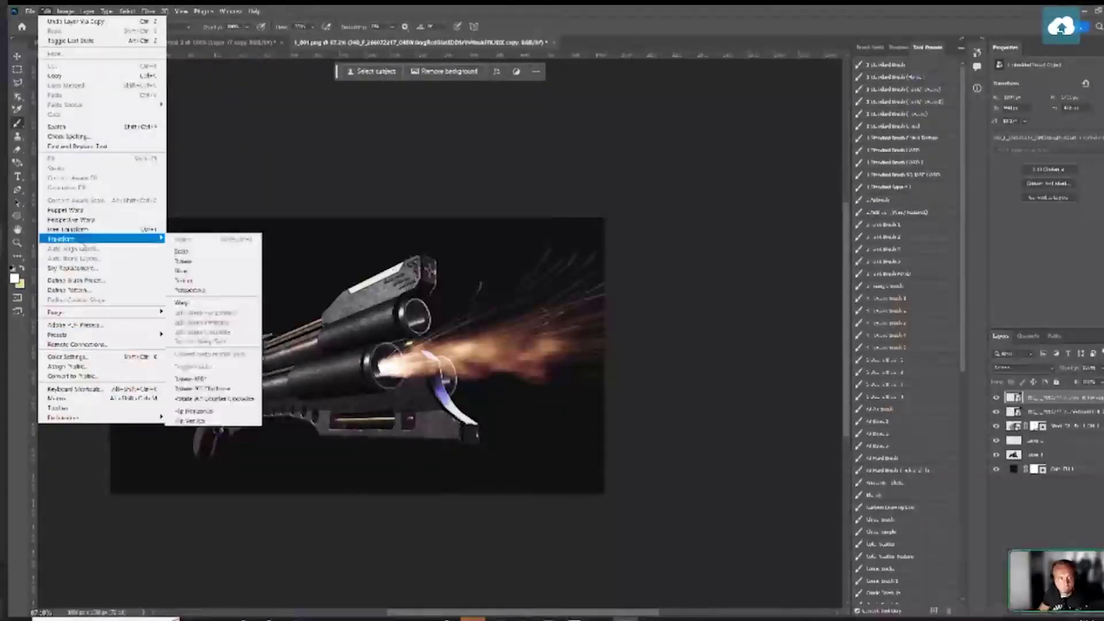
{"action": "left_click", "coordinate": [195, 420]}
Distort, rotate and move the flipped flame onto the upper barrel's muzzle and apply it
{"action": "key", "text": "ctrl+t"}
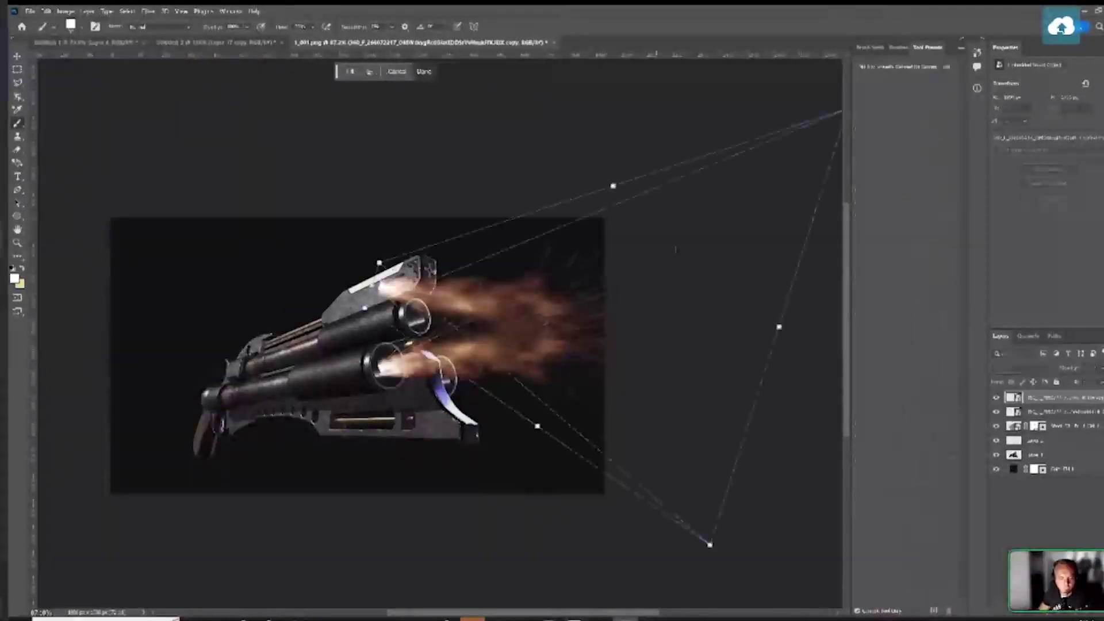
{"action": "left_click_drag", "start_coordinate": [712, 546], "coordinate": [769, 491]}
{"action": "left_click_drag", "start_coordinate": [741, 352], "coordinate": [762, 322]}
{"action": "left_click_drag", "start_coordinate": [813, 447], "coordinate": [772, 352]}
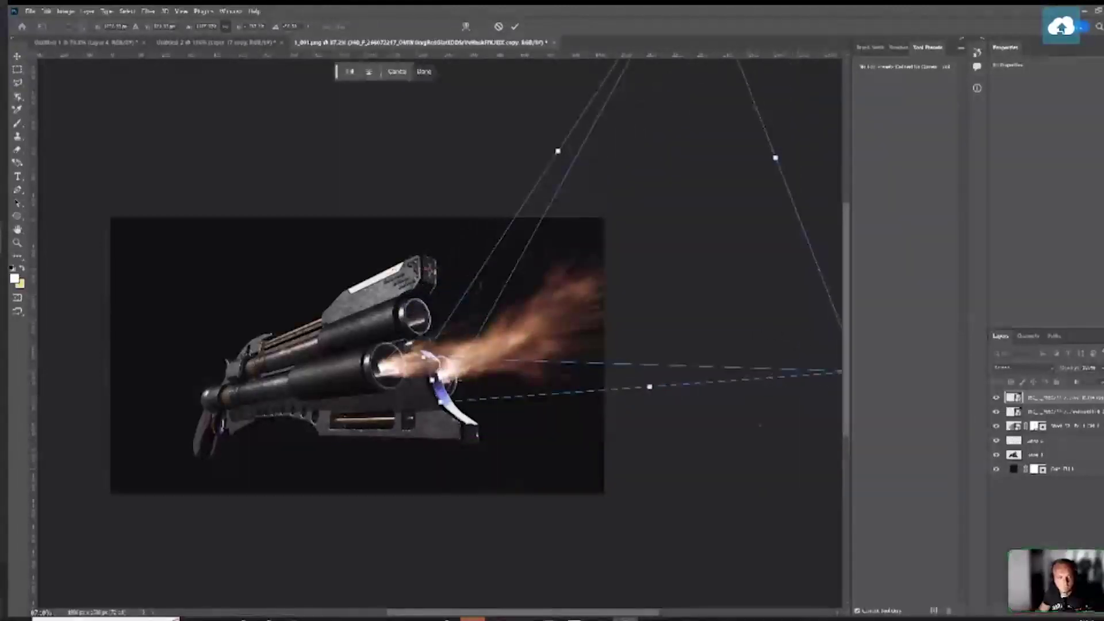
{"action": "scroll", "coordinate": [713, 408], "scroll_direction": "down", "scroll_amount": 5}
{"action": "left_click_drag", "start_coordinate": [747, 377], "coordinate": [685, 404]}
{"action": "left_click_drag", "start_coordinate": [604, 307], "coordinate": [601, 299]}
{"action": "key", "text": "Return"}
{"action": "key", "text": "b"}
{"action": "key", "text": "ctrl+j"}
{"action": "key", "text": "ctrl+t"}
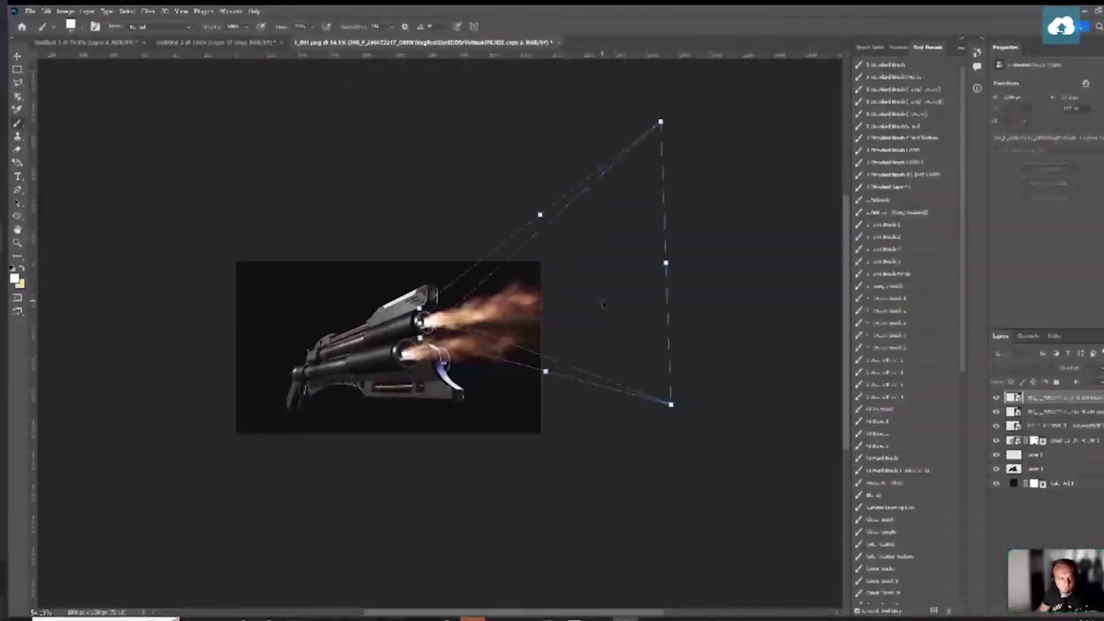
Move the new flame copy onto the lower nozzle, nudge it left and apply
{"action": "left_click_drag", "start_coordinate": [512, 324], "coordinate": [533, 359]}
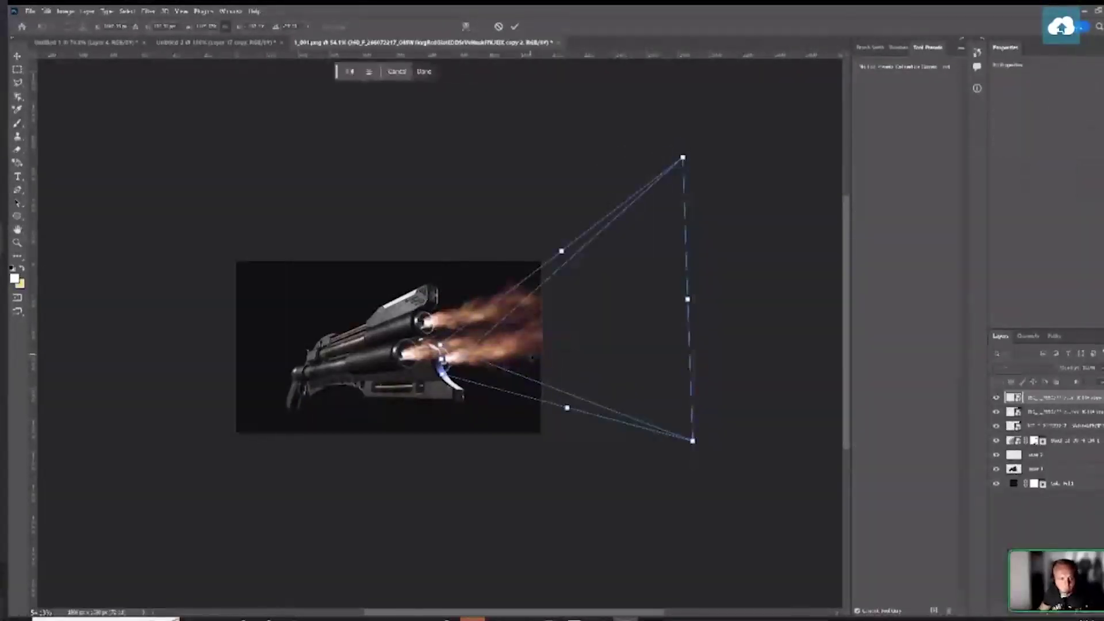
{"action": "key", "text": "Left"}
{"action": "key", "text": "Left"}
{"action": "key", "text": "Left"}
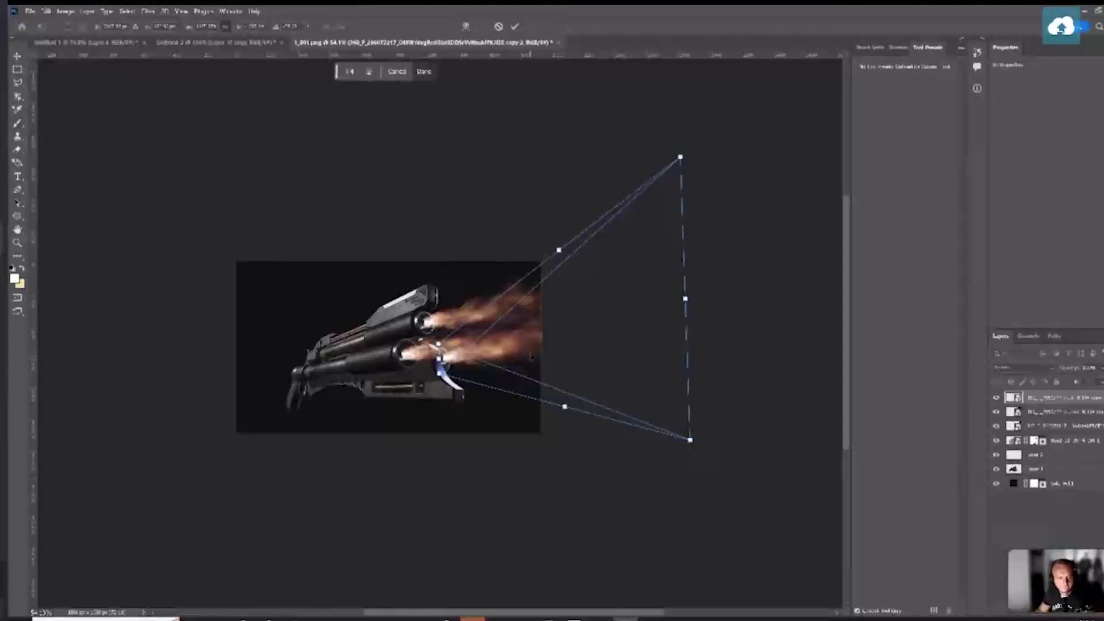
{"action": "key", "text": "Return"}
{"action": "key", "text": "b"}
{"action": "scroll", "coordinate": [427, 349], "scroll_direction": "up", "scroll_amount": 4}
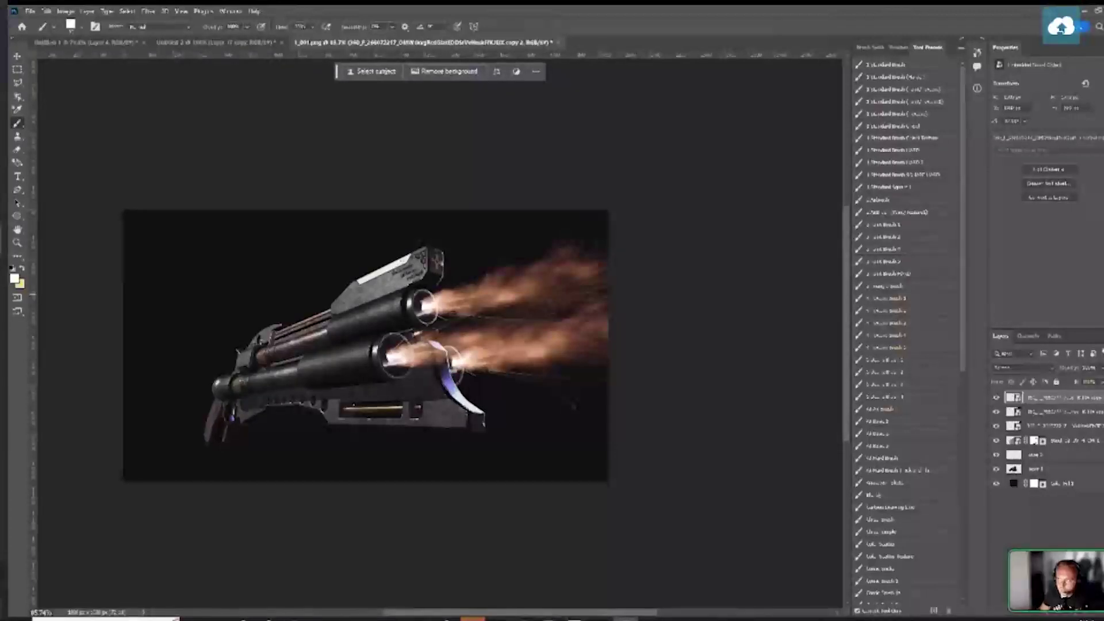
{"action": "left_click", "coordinate": [345, 619]}
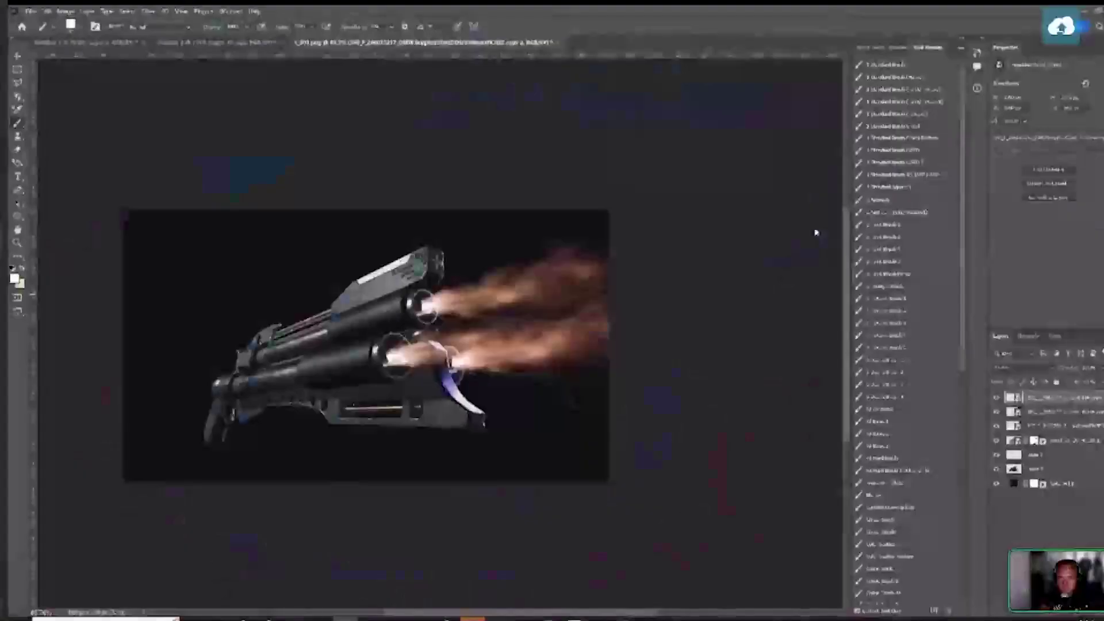
Search Google Images for 'Burst of fire' in a new Chrome tab
{"action": "mouse_move", "coordinate": [522, 618]}
{"action": "left_click", "coordinate": [579, 586]}
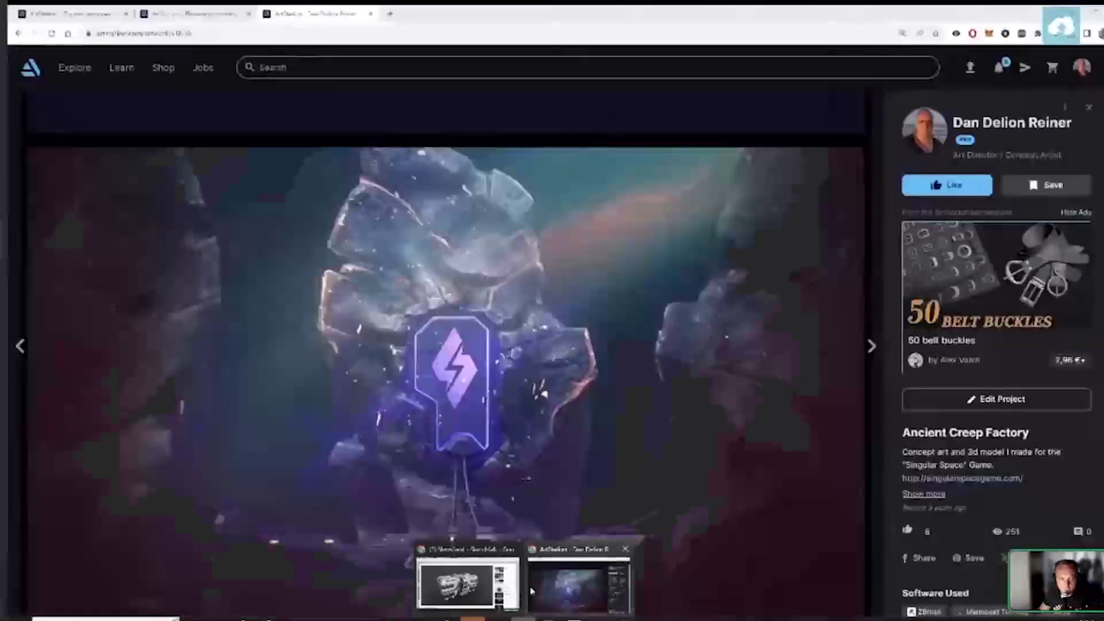
{"action": "left_click", "coordinate": [391, 14]}
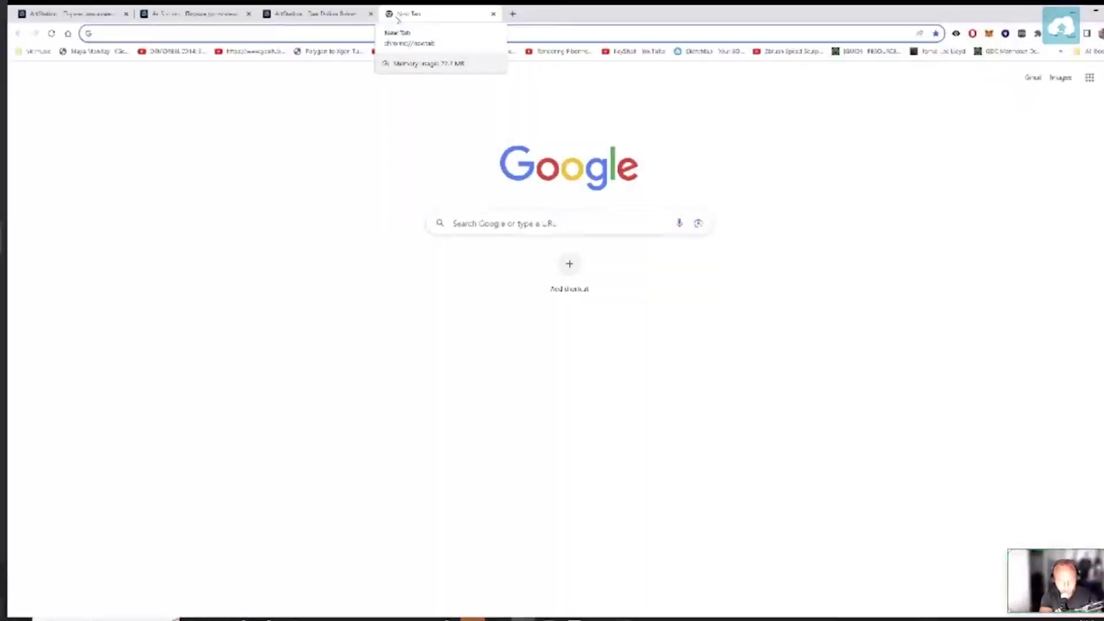
{"action": "type", "text": "Burst of fire"}
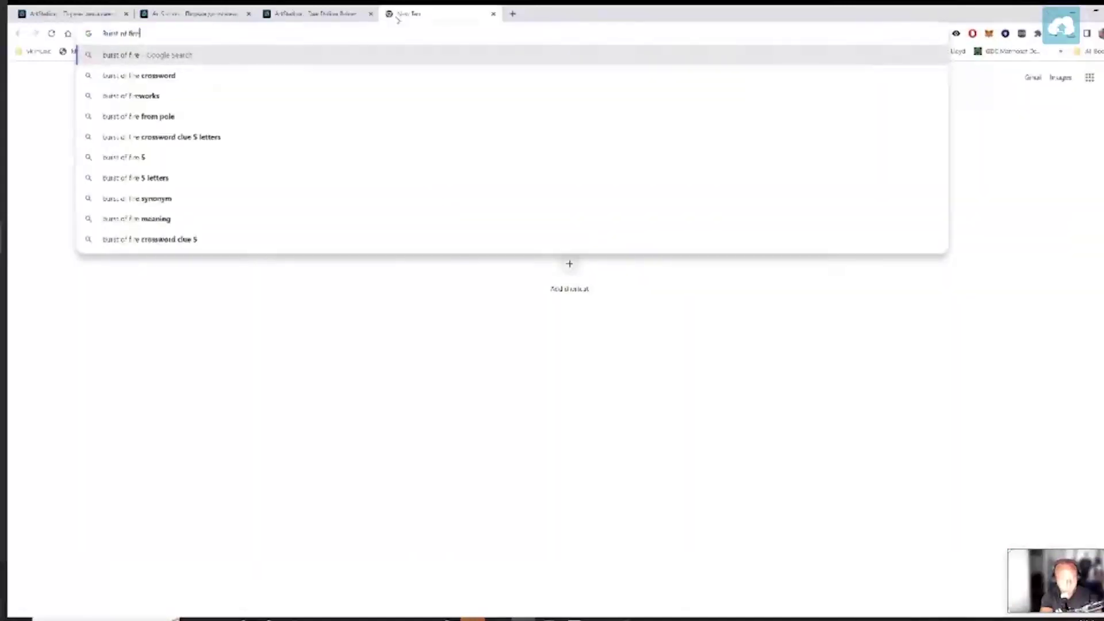
{"action": "key", "text": "Return"}
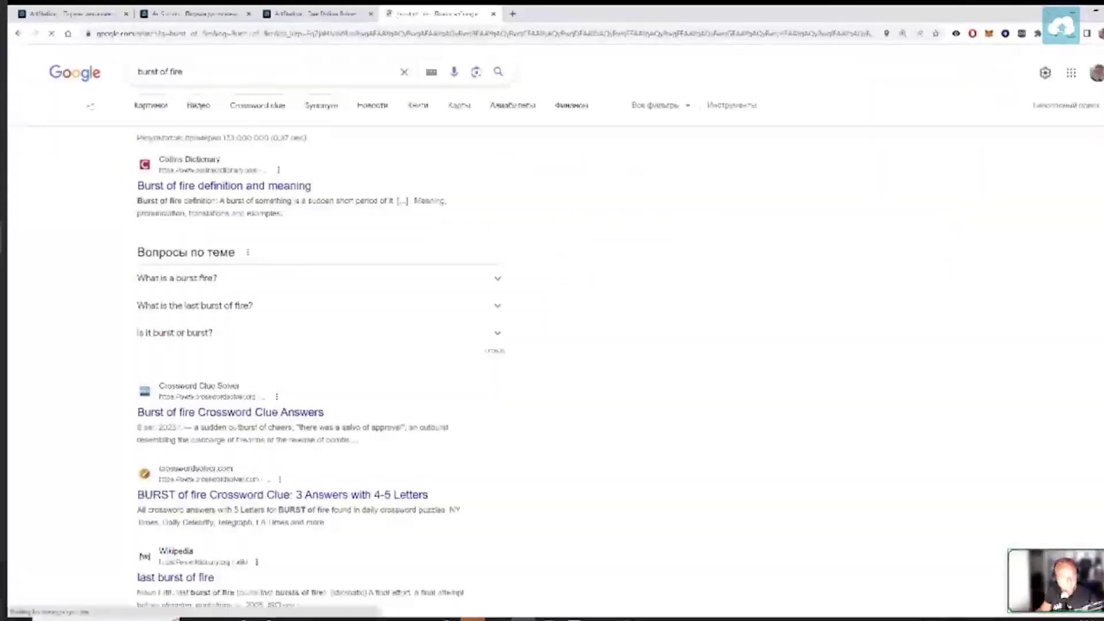
{"action": "left_click", "coordinate": [150, 105]}
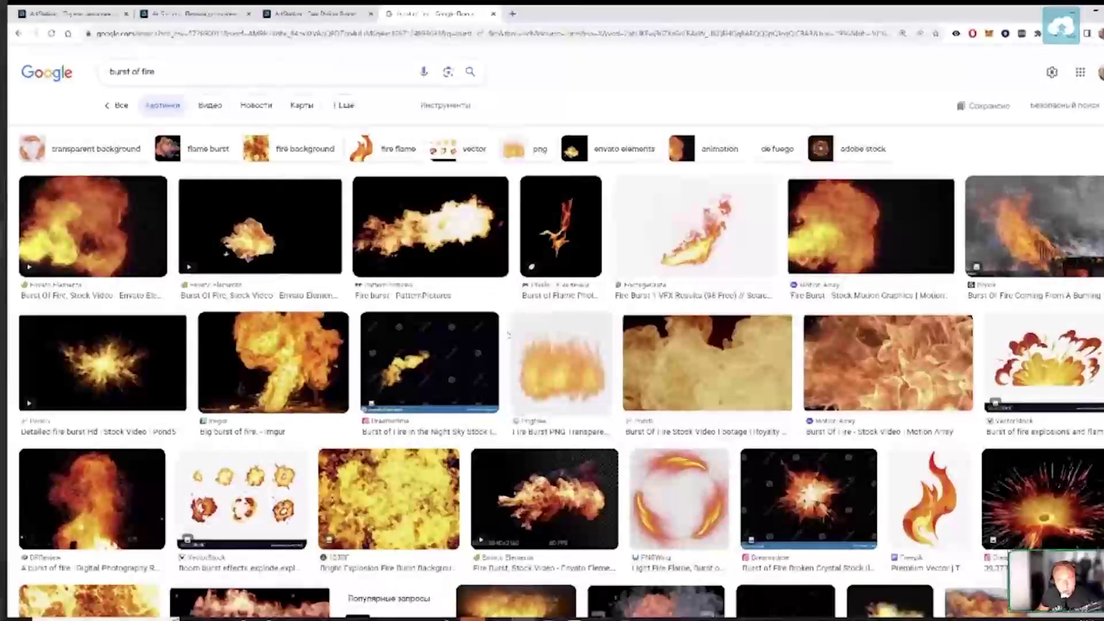
{"action": "scroll", "coordinate": [505, 332], "scroll_direction": "down", "scroll_amount": 4}
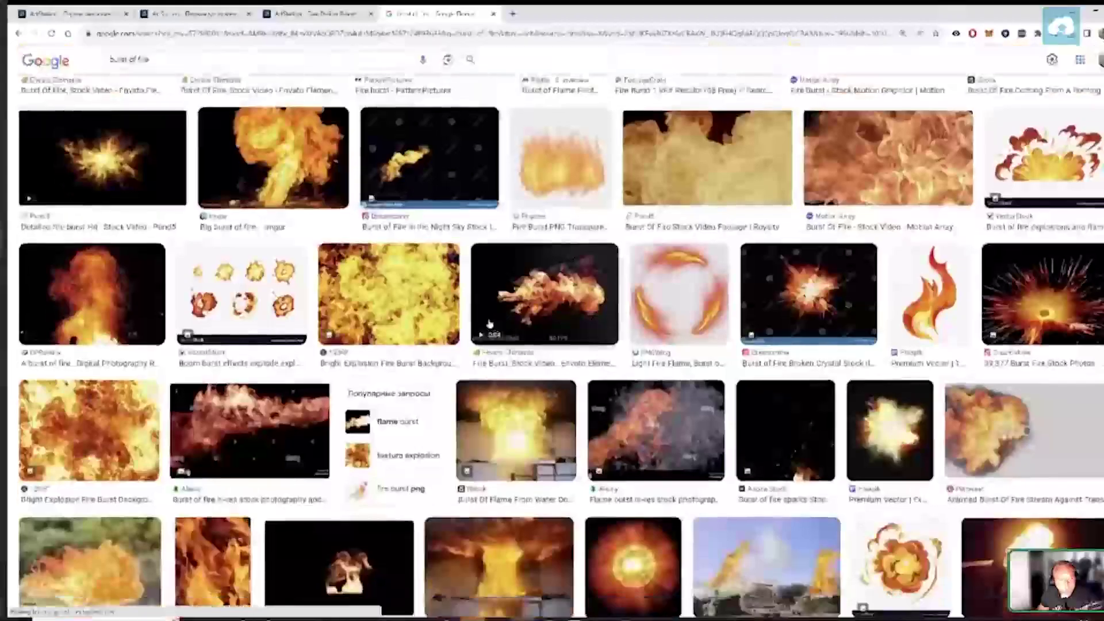
{"action": "scroll", "coordinate": [488, 323], "scroll_direction": "up", "scroll_amount": 3}
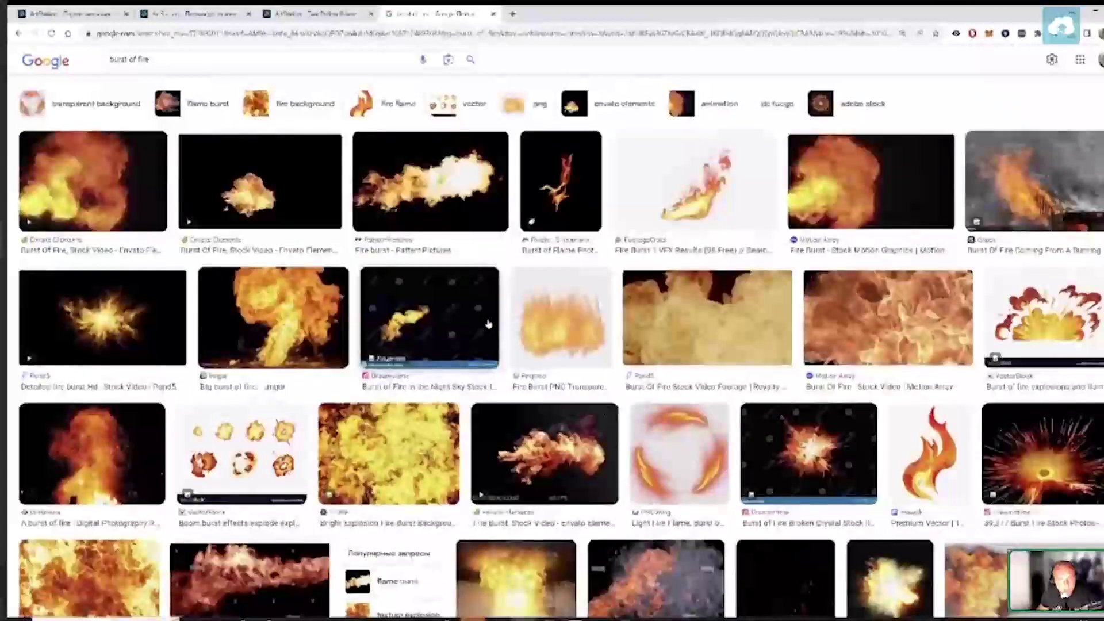
Copy the large Fire burst image and paste it into the Photoshop document
{"action": "left_click", "coordinate": [385, 214]}
{"action": "right_click", "coordinate": [835, 275]}
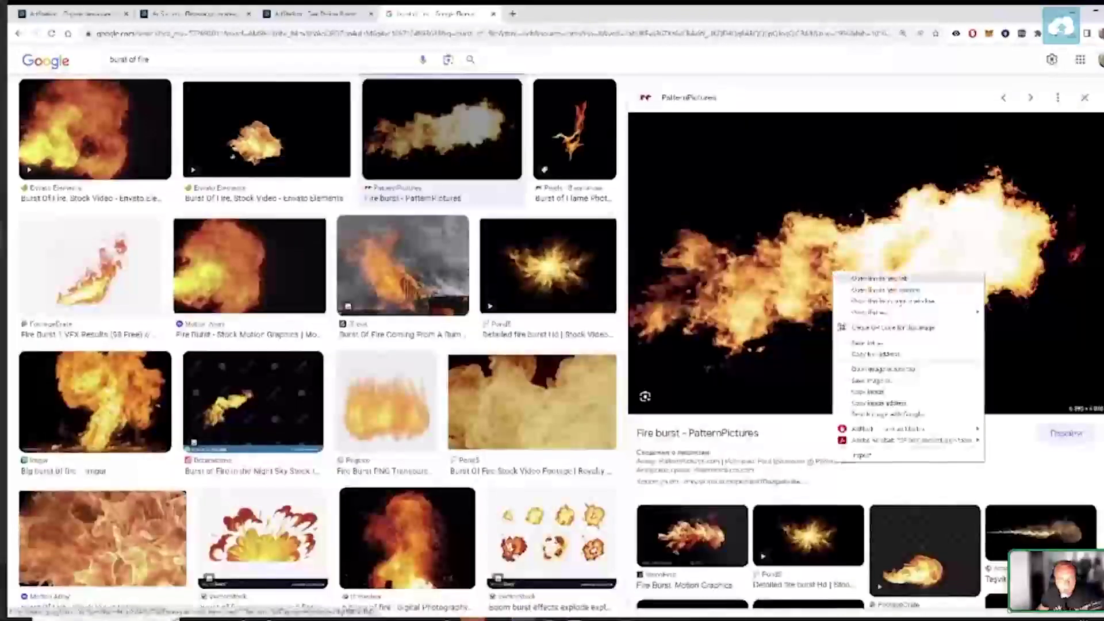
{"action": "left_click", "coordinate": [868, 392]}
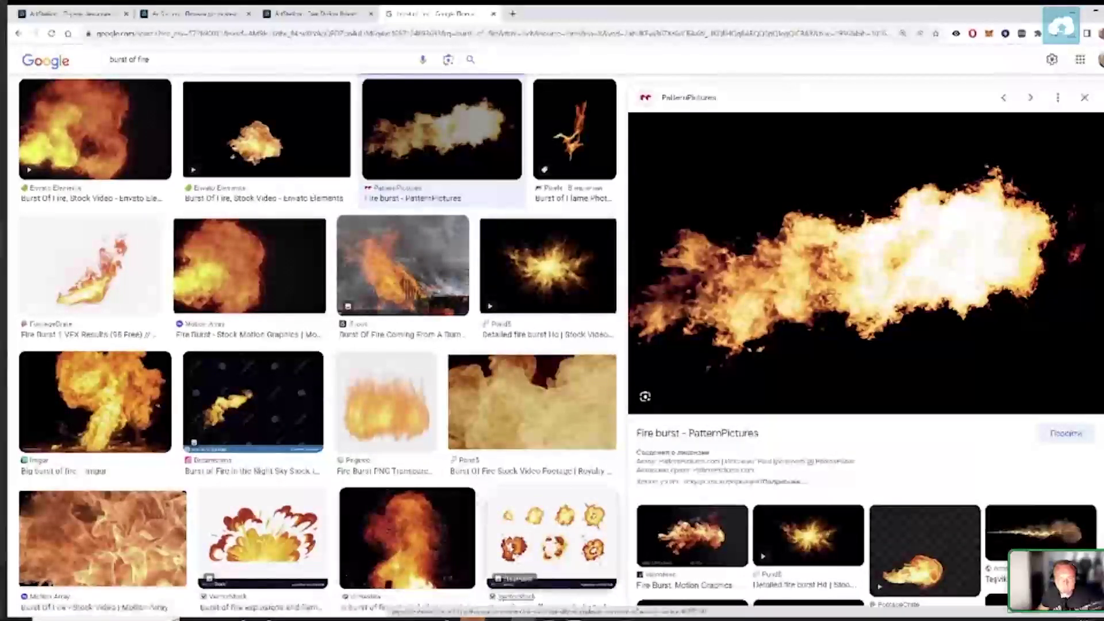
{"action": "left_click", "coordinate": [624, 618]}
{"action": "key", "text": "ctrl+v"}
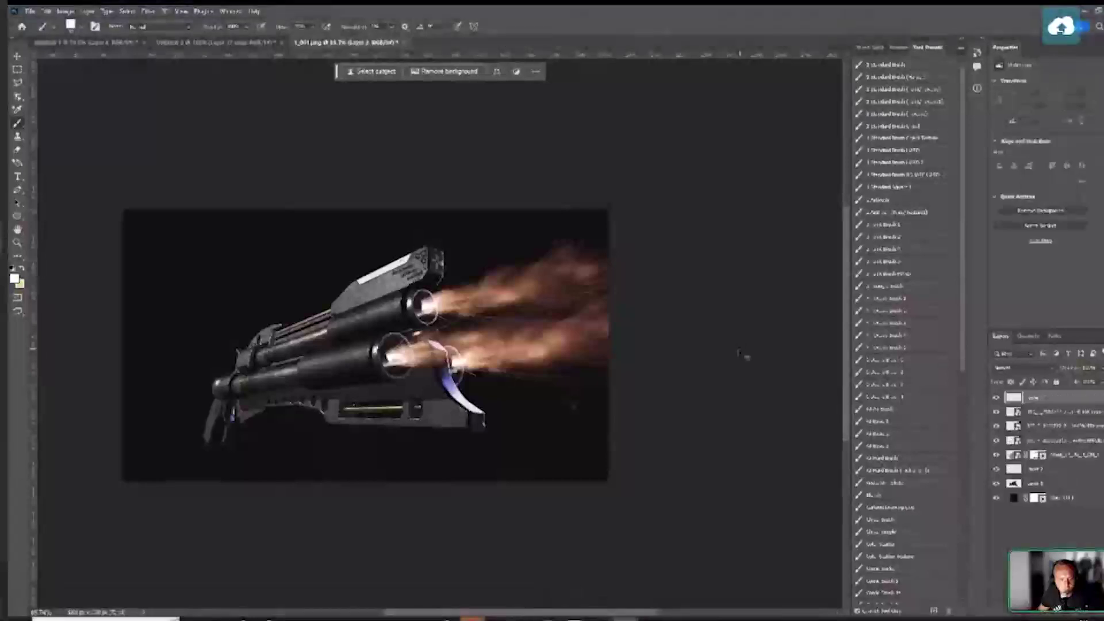
Dismiss the error and paste the fire image, then switch Discord's main view to the host's webcam
{"action": "left_click", "coordinate": [605, 243]}
{"action": "key", "text": "ctrl+v"}
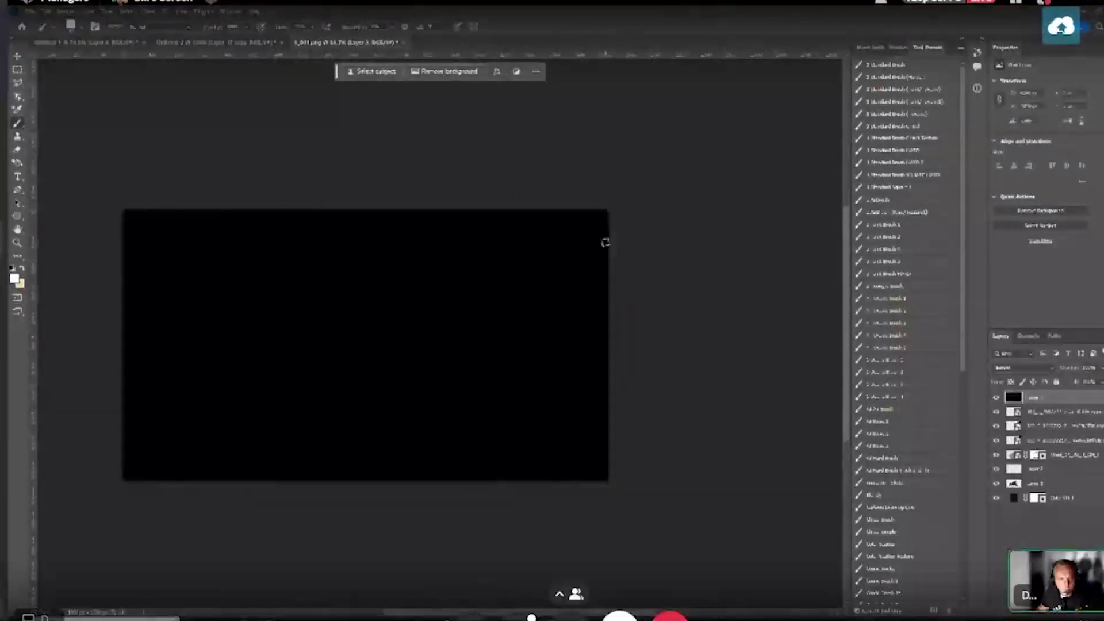
{"action": "left_click", "coordinate": [559, 594]}
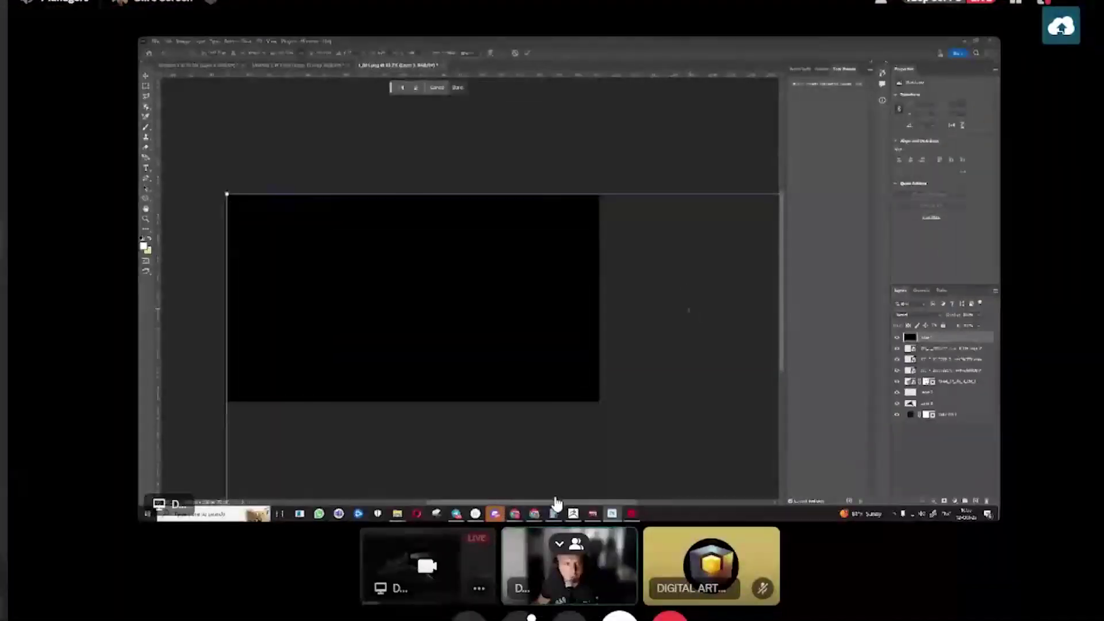
{"action": "left_click", "coordinate": [559, 556]}
{"action": "left_click", "coordinate": [568, 598]}
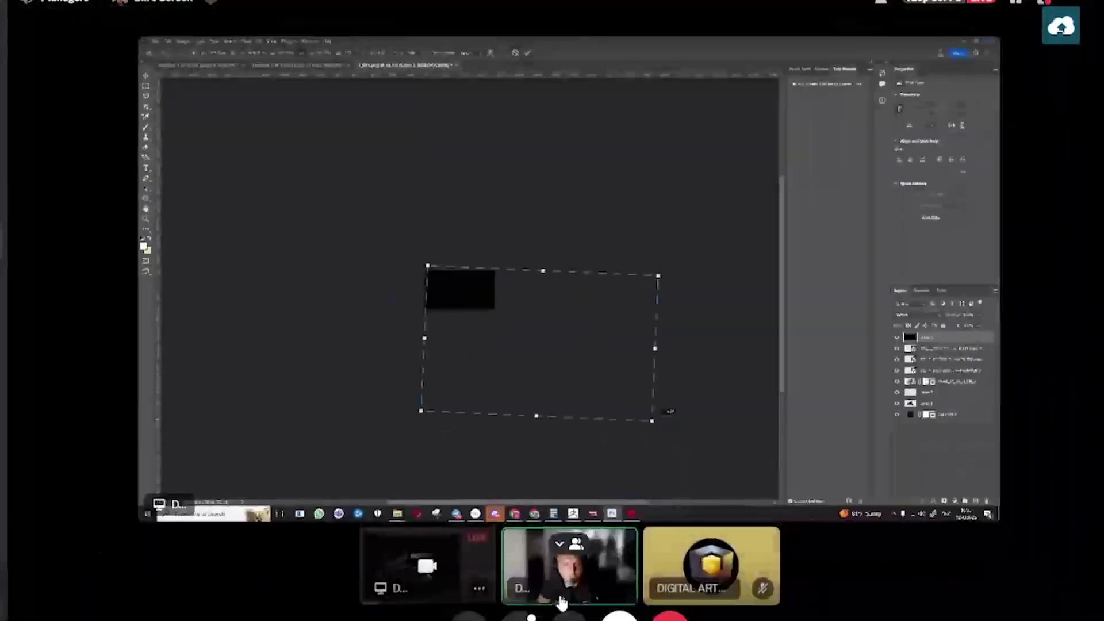
{"action": "left_click", "coordinate": [562, 602]}
{"action": "left_click", "coordinate": [559, 544]}
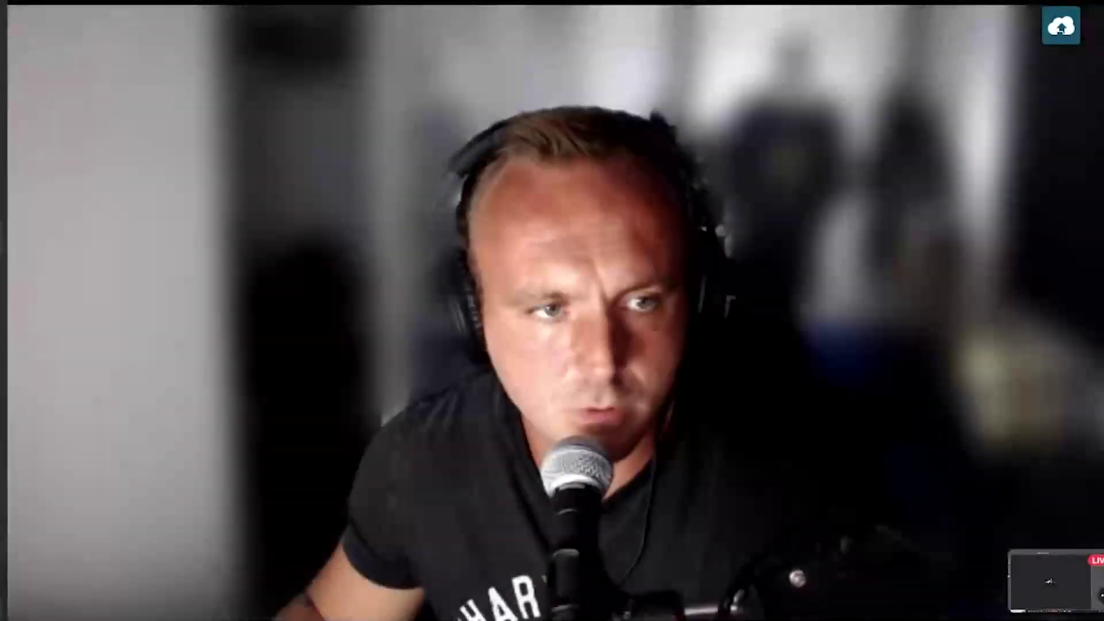
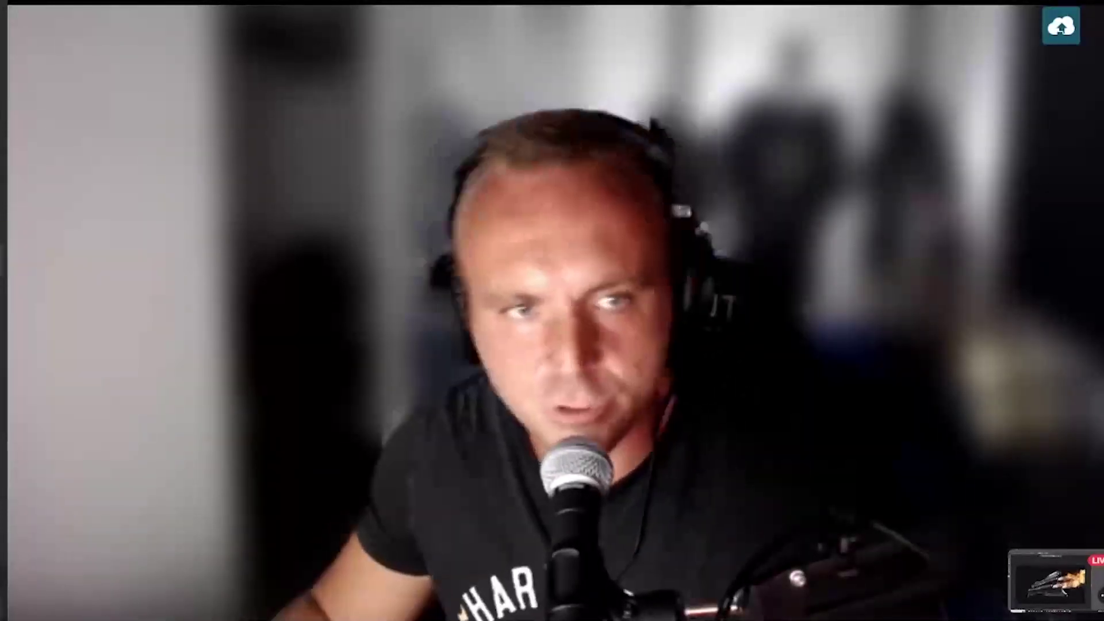
Make the screen share showing the flaming gun artwork the main call view, with the participant strip hidden
{"action": "left_click", "coordinate": [561, 596]}
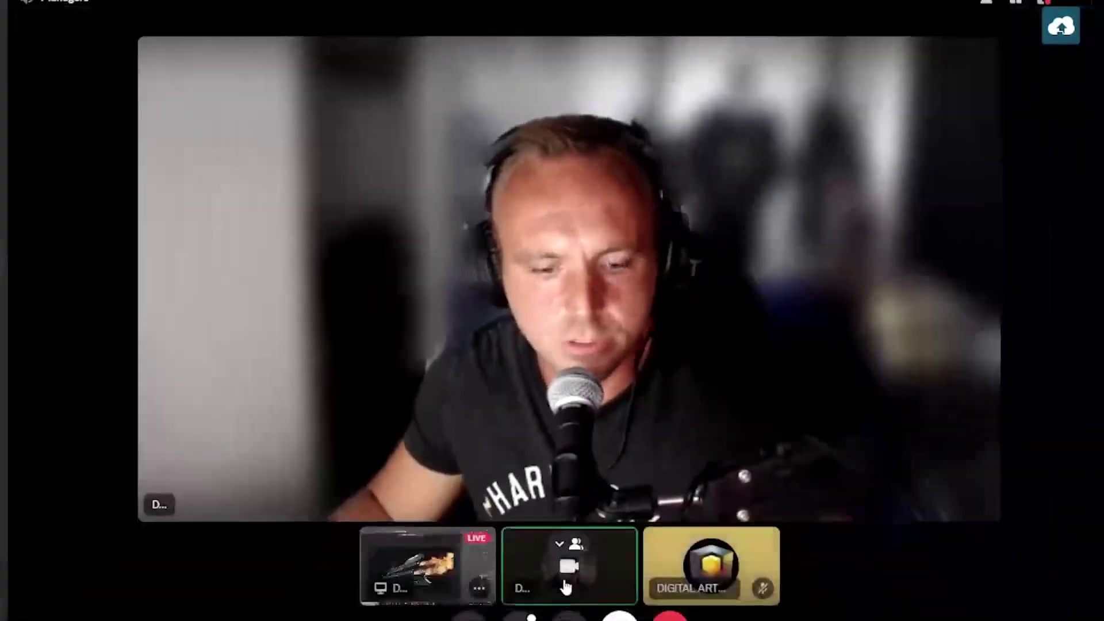
{"action": "left_click", "coordinate": [465, 586]}
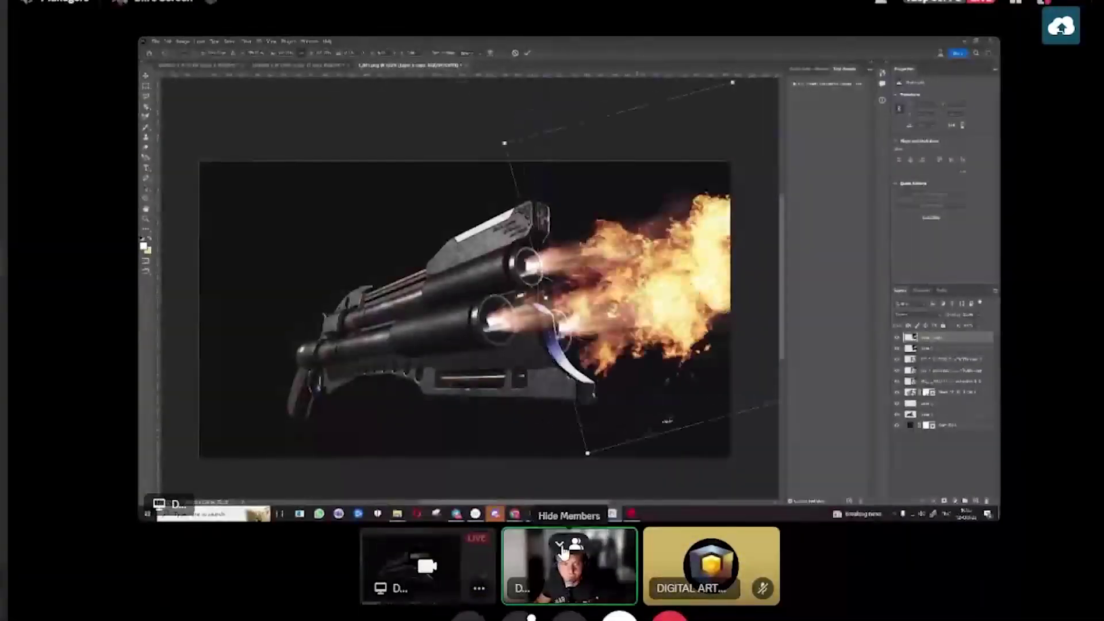
{"action": "left_click", "coordinate": [560, 544]}
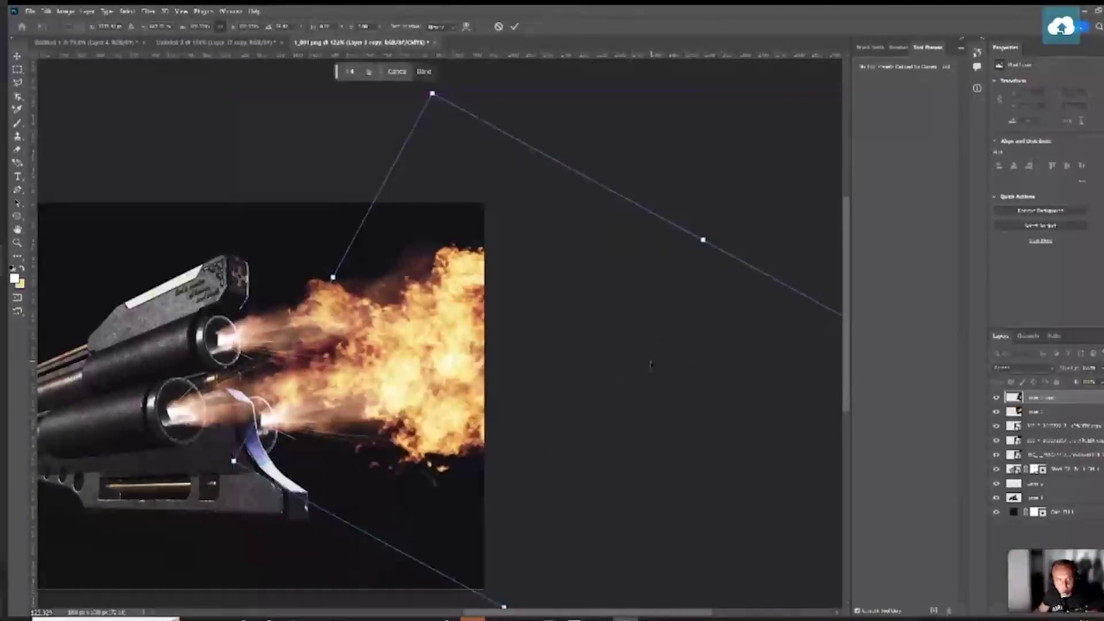
Add a new empty layer and paint a white glow at the gun's upper muzzle
{"action": "left_click_drag", "start_coordinate": [425, 351], "coordinate": [693, 315]}
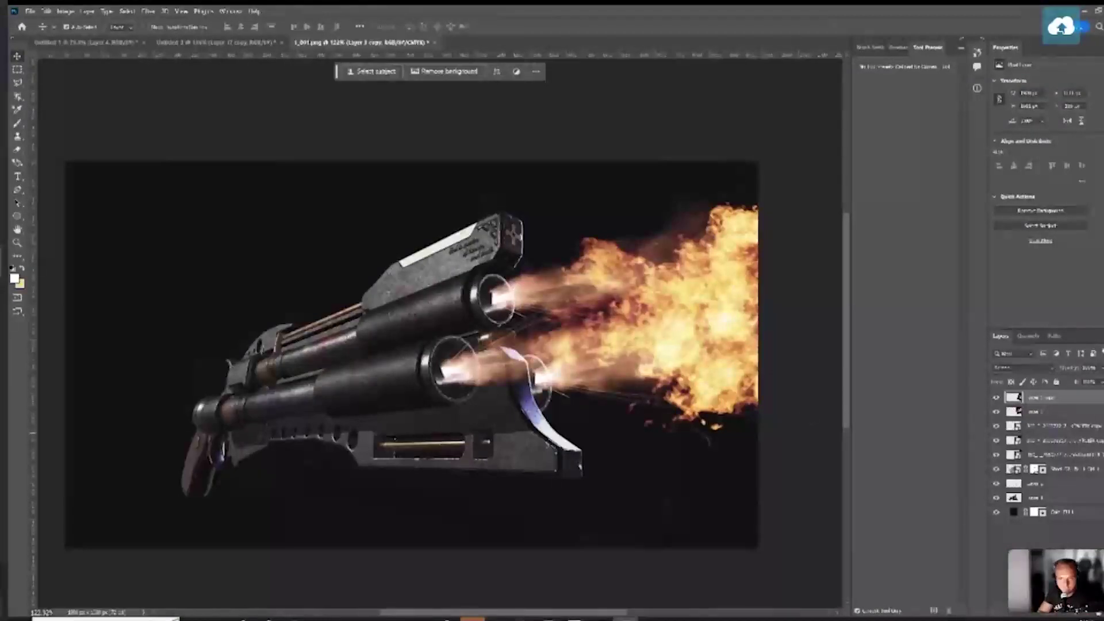
{"action": "key", "text": "ctrl+shift+alt+n"}
{"action": "key", "text": "b"}
{"action": "mouse_move", "coordinate": [495, 296]}
{"action": "left_mouse_down"}
{"action": "mouse_move", "coordinate": [485, 294]}
{"action": "mouse_move", "coordinate": [496, 303]}
{"action": "left_mouse_up"}
{"action": "left_click", "coordinate": [493, 299]}
With a smaller brush preset, paint white glows into the lower muzzles and the upper barrel mouth
{"action": "left_click", "coordinate": [895, 64]}
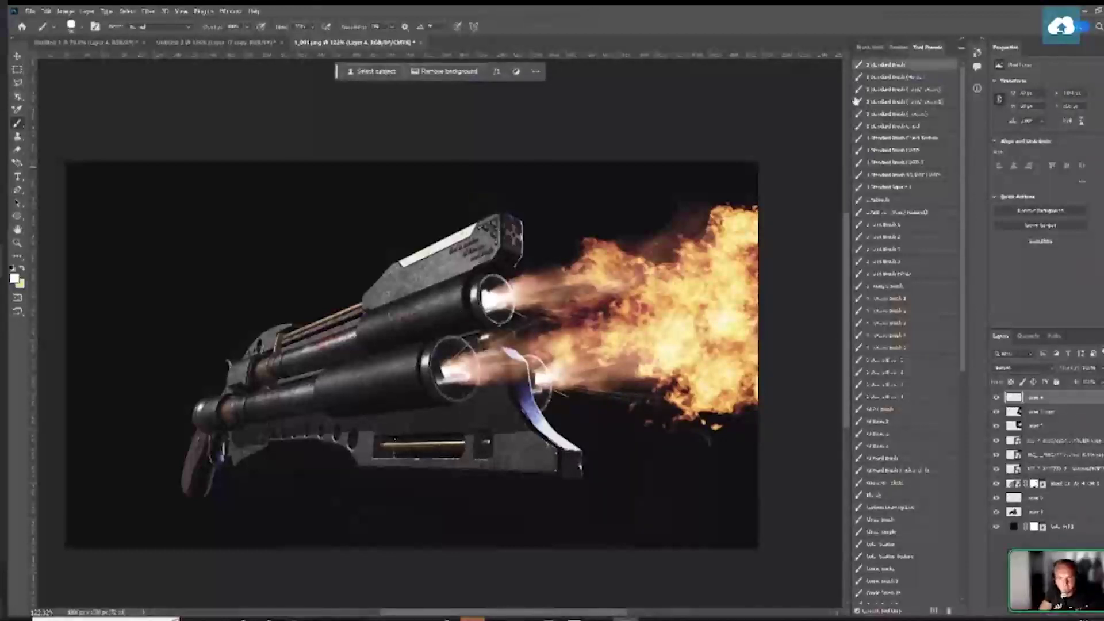
{"action": "key", "text": "["}
{"action": "key", "text": "["}
{"action": "key", "text": "["}
{"action": "key", "text": "["}
{"action": "key", "text": "["}
{"action": "key", "text": "["}
{"action": "key", "text": "["}
{"action": "key", "text": "["}
{"action": "left_click_drag", "start_coordinate": [442, 368], "coordinate": [444, 383]}
{"action": "key", "text": "["}
{"action": "key", "text": "["}
{"action": "key", "text": "["}
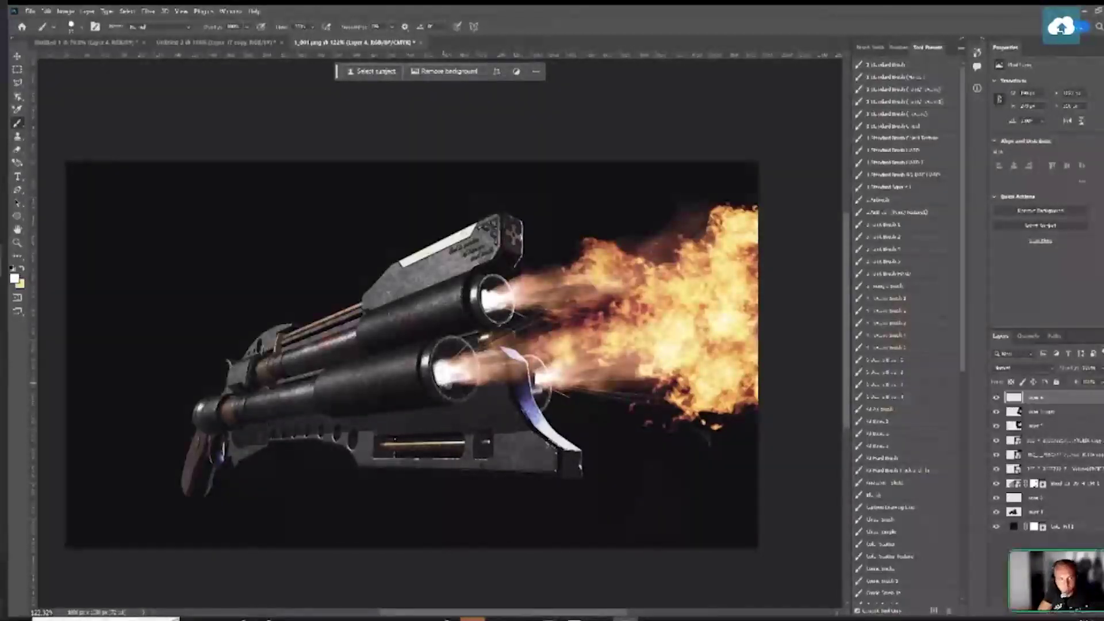
{"action": "key", "text": "["}
{"action": "key", "text": "["}
{"action": "mouse_move", "coordinate": [536, 374]}
{"action": "left_mouse_down"}
{"action": "mouse_move", "coordinate": [537, 395]}
{"action": "mouse_move", "coordinate": [532, 379]}
{"action": "left_mouse_up"}
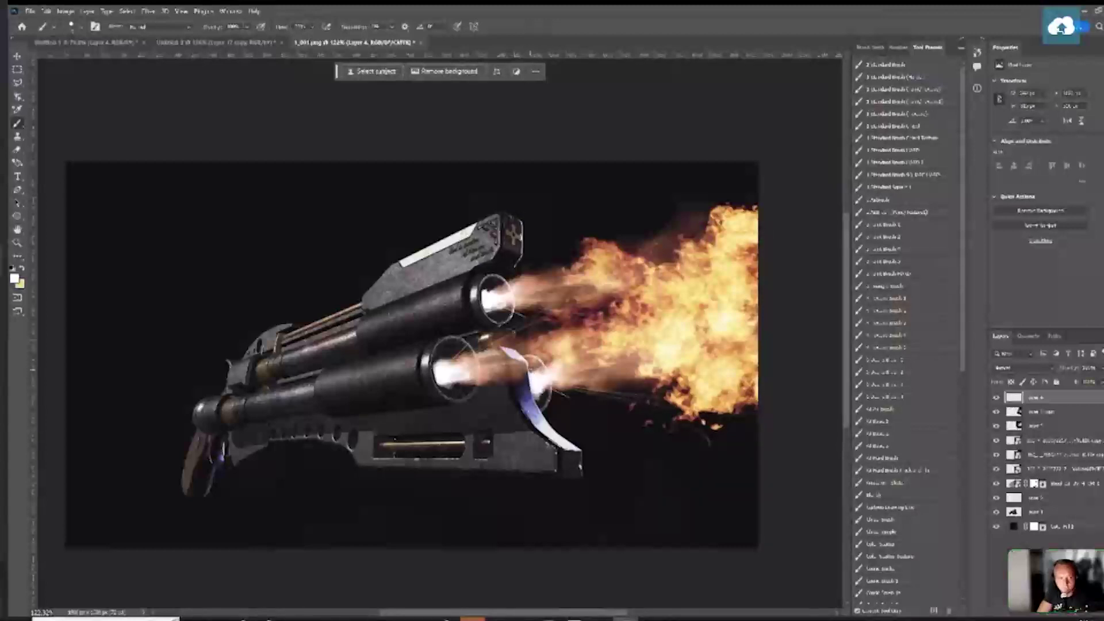
{"action": "left_click_drag", "start_coordinate": [492, 297], "coordinate": [493, 293]}
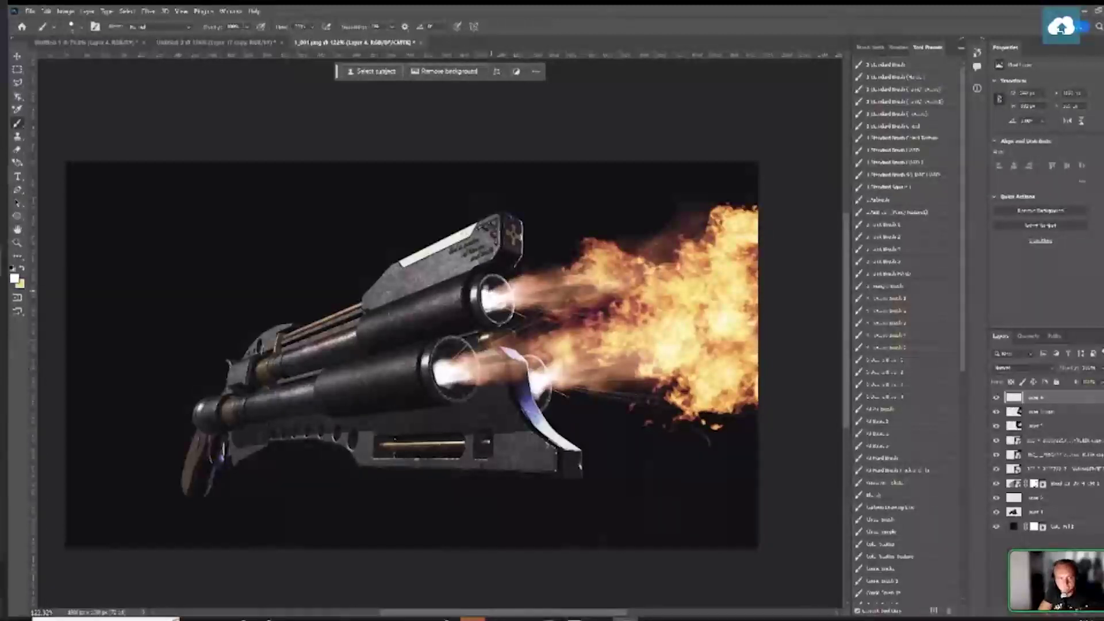
{"action": "left_click", "coordinate": [534, 370]}
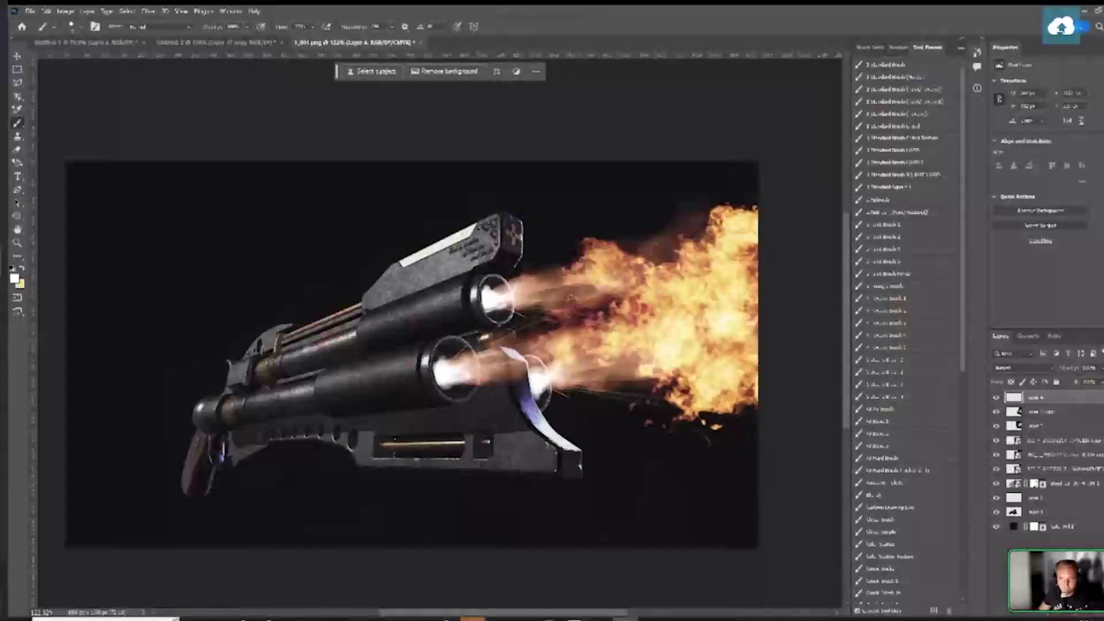
Zoom out and drag the crop frame past the image's right edge
{"action": "scroll", "coordinate": [587, 305], "scroll_direction": "down", "scroll_amount": 2}
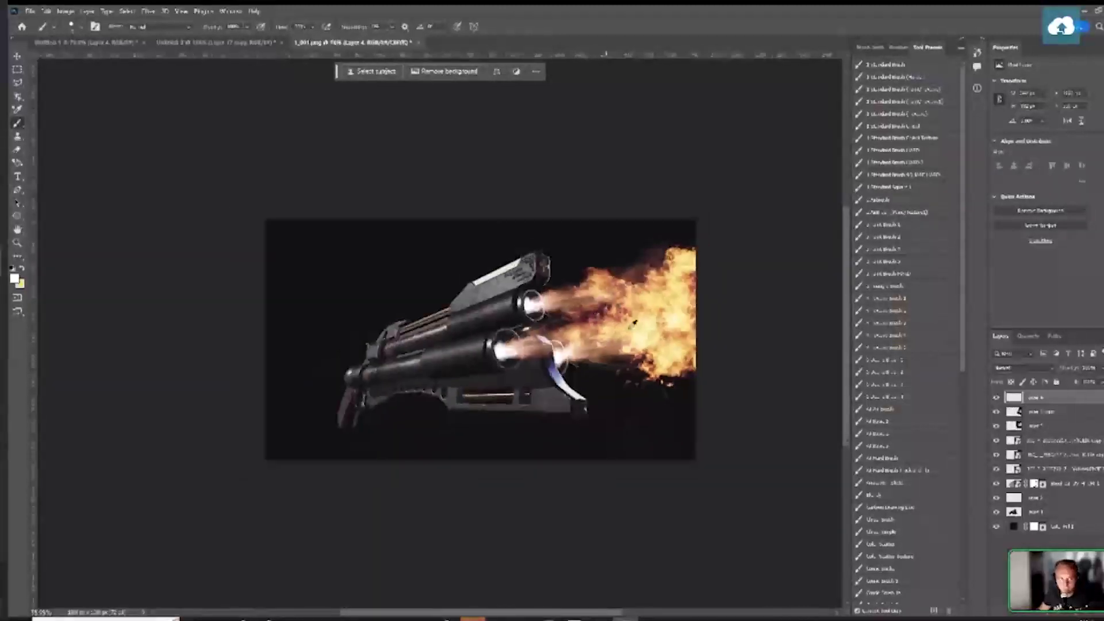
{"action": "scroll", "coordinate": [633, 333], "scroll_direction": "up", "scroll_amount": 1}
{"action": "scroll", "coordinate": [623, 364], "scroll_direction": "up", "scroll_amount": 1}
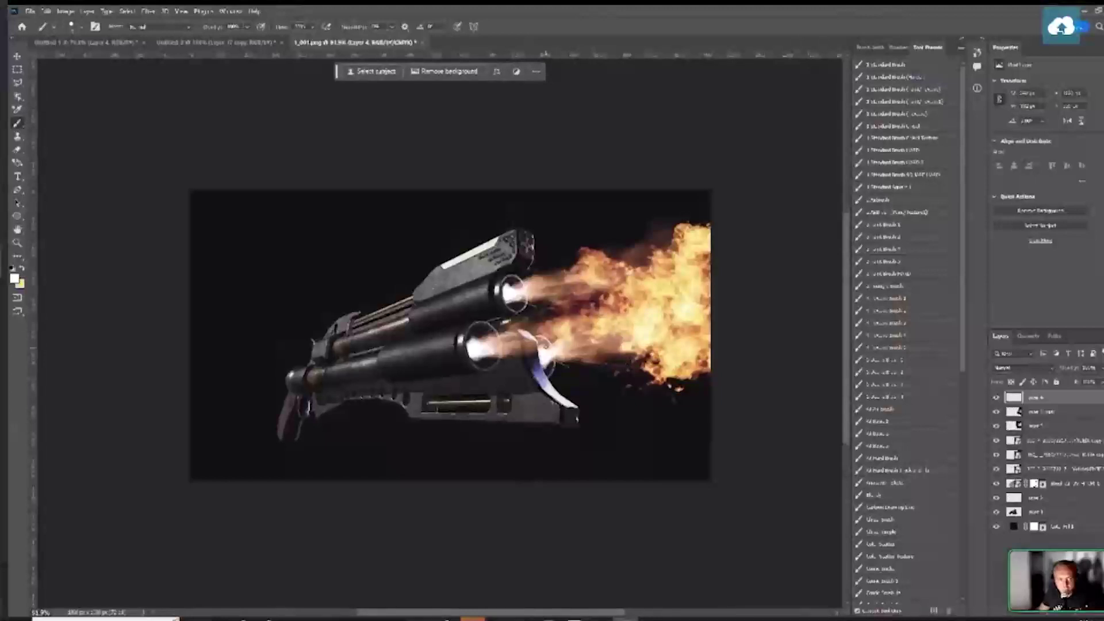
{"action": "left_click_drag", "start_coordinate": [747, 385], "coordinate": [547, 369]}
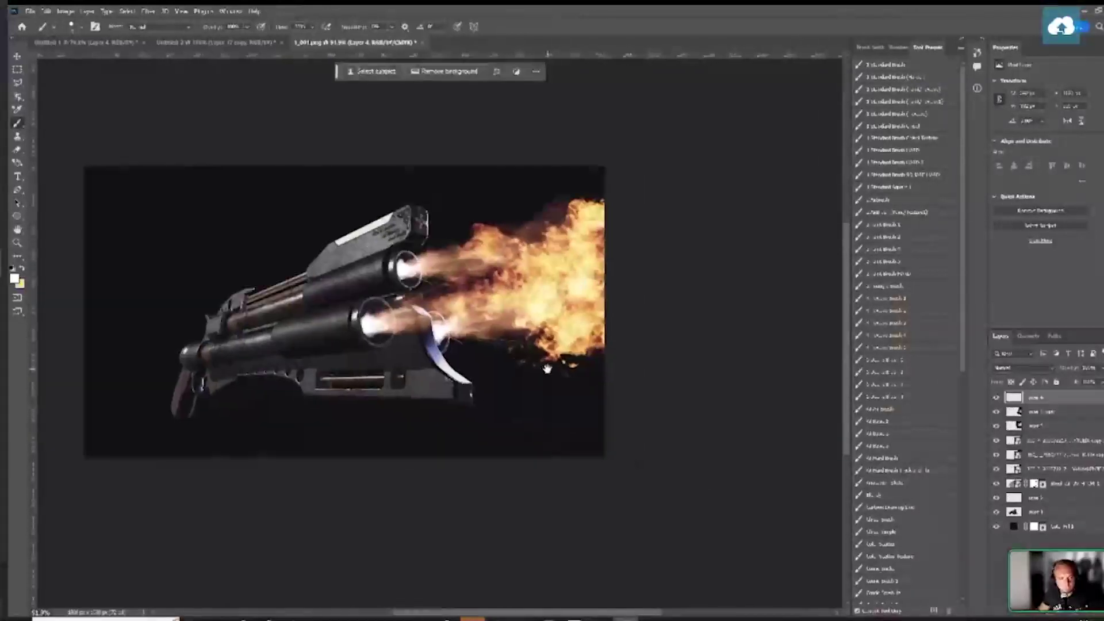
{"action": "left_click_drag", "start_coordinate": [616, 409], "coordinate": [678, 409]}
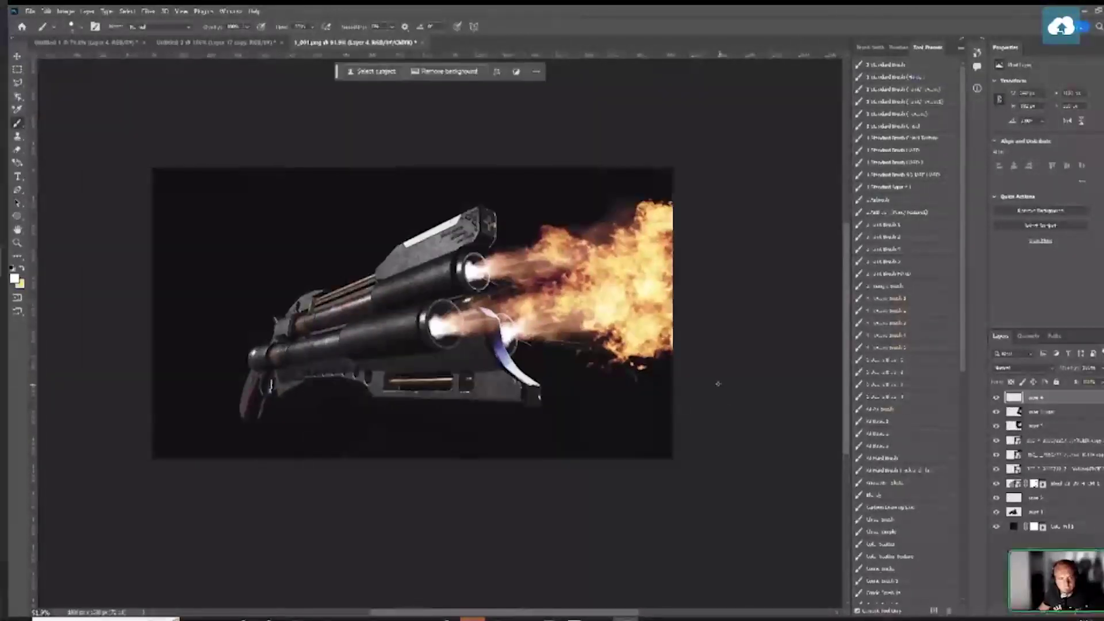
{"action": "key", "text": "c"}
{"action": "left_click_drag", "start_coordinate": [674, 311], "coordinate": [703, 320]}
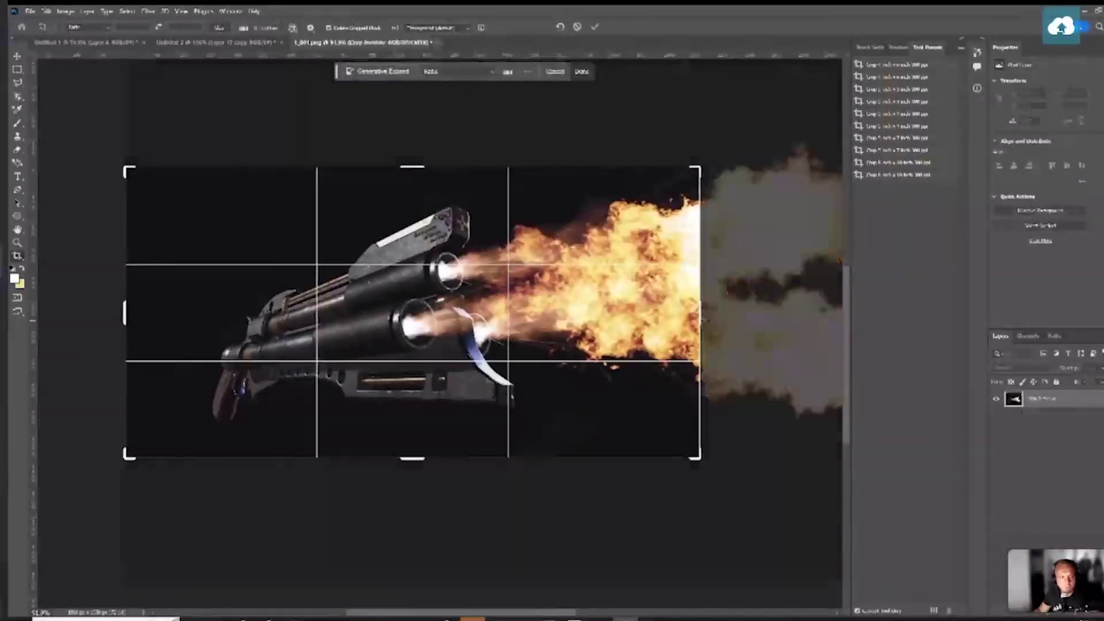
Undo the widened crop and instead trim a strip off the left side of the gun image
{"action": "key", "text": "Return"}
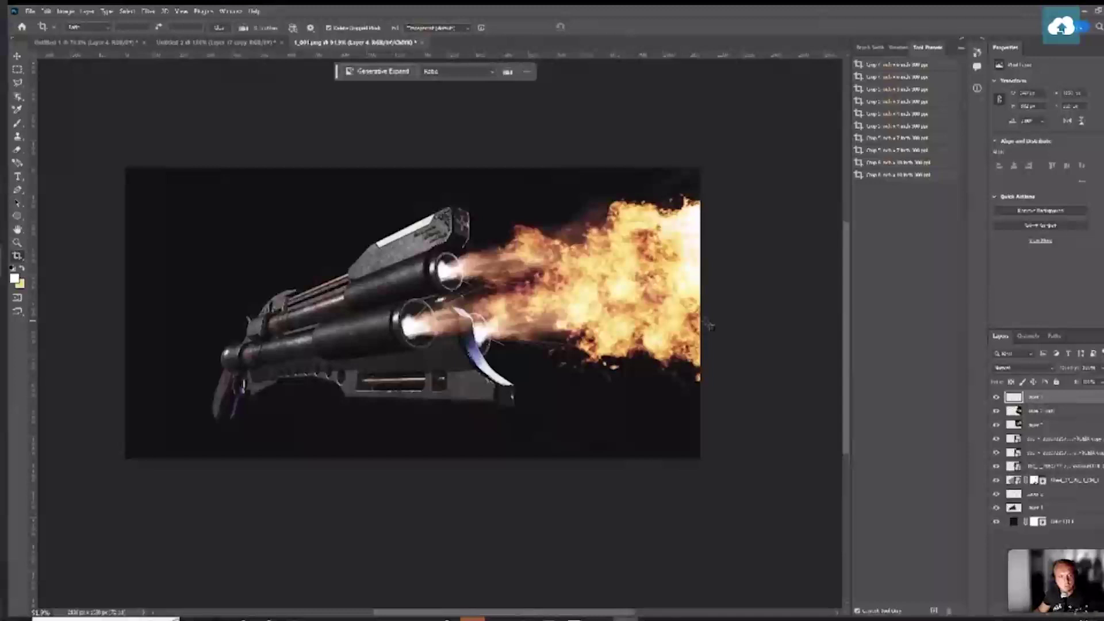
{"action": "key", "text": "ctrl+z"}
{"action": "left_click_drag", "start_coordinate": [516, 347], "coordinate": [536, 350]}
{"action": "left_click", "coordinate": [161, 314]}
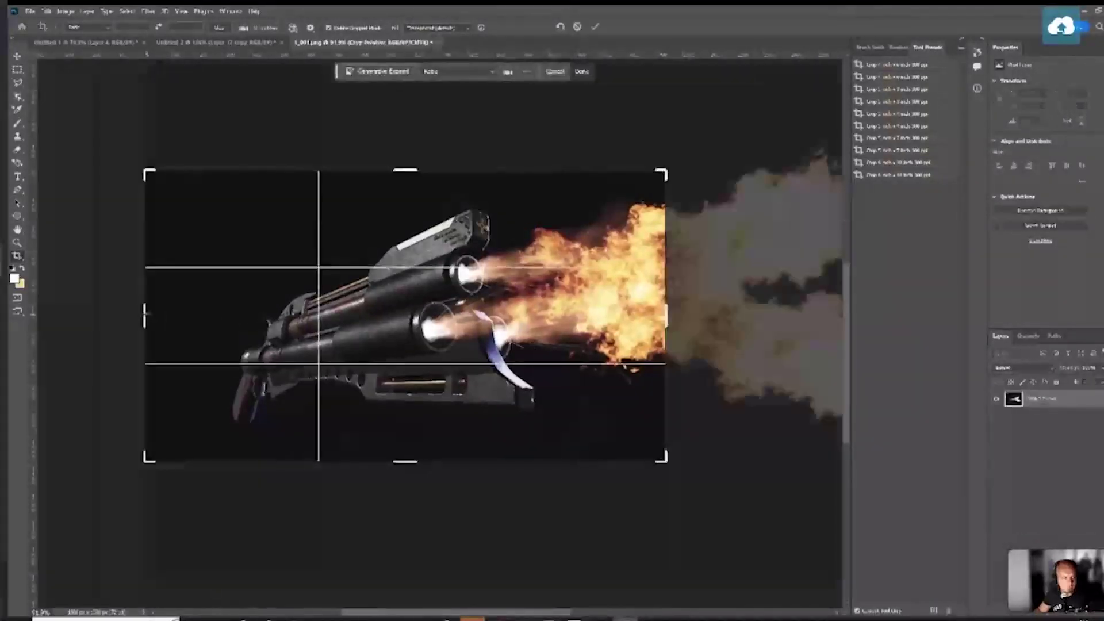
{"action": "left_click_drag", "start_coordinate": [151, 315], "coordinate": [171, 318]}
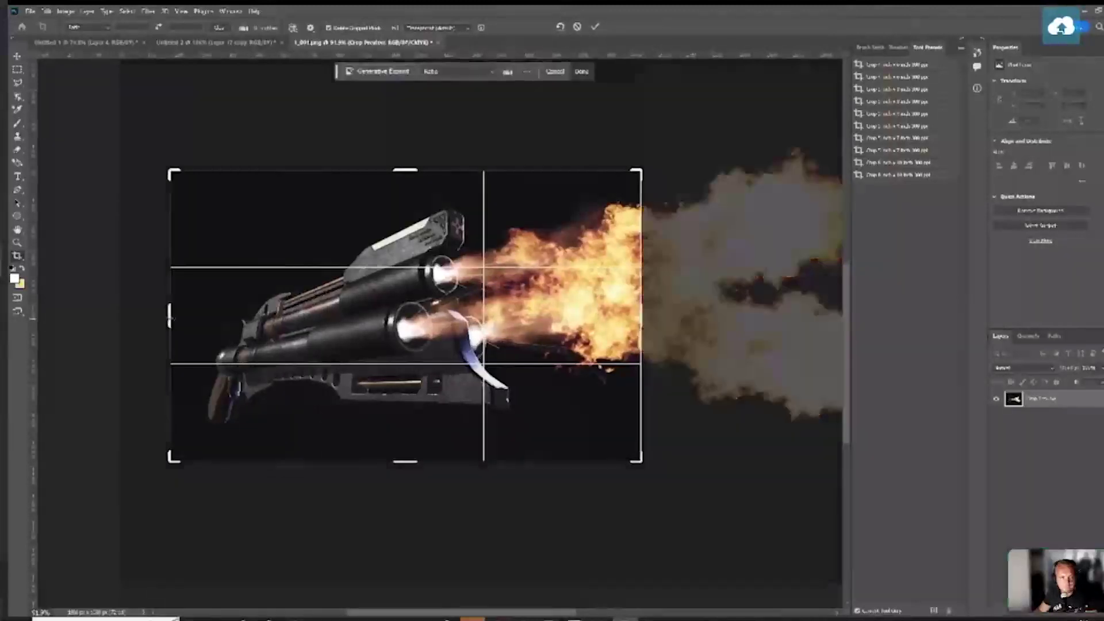
{"action": "key", "text": "Return"}
{"action": "scroll", "coordinate": [540, 309], "scroll_direction": "up", "scroll_amount": 3}
{"action": "left_click_drag", "start_coordinate": [542, 319], "coordinate": [625, 325]}
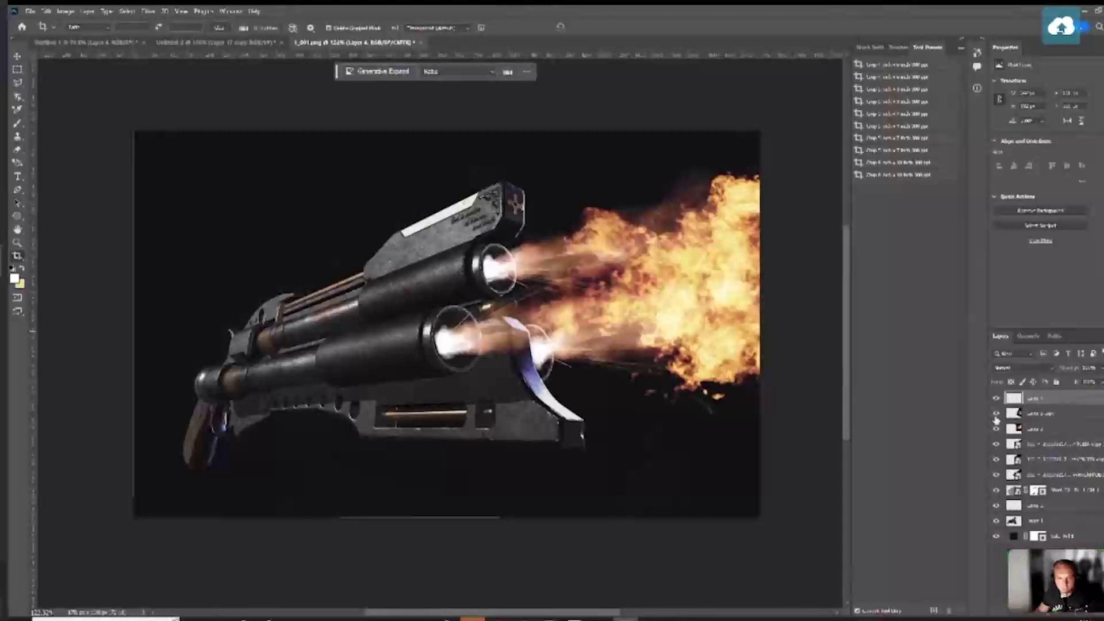
Duplicate the three flame layers and merge the copies into a single layer
{"action": "left_click", "coordinate": [1063, 446]}
{"action": "left_click", "coordinate": [1064, 476], "text": "shift"}
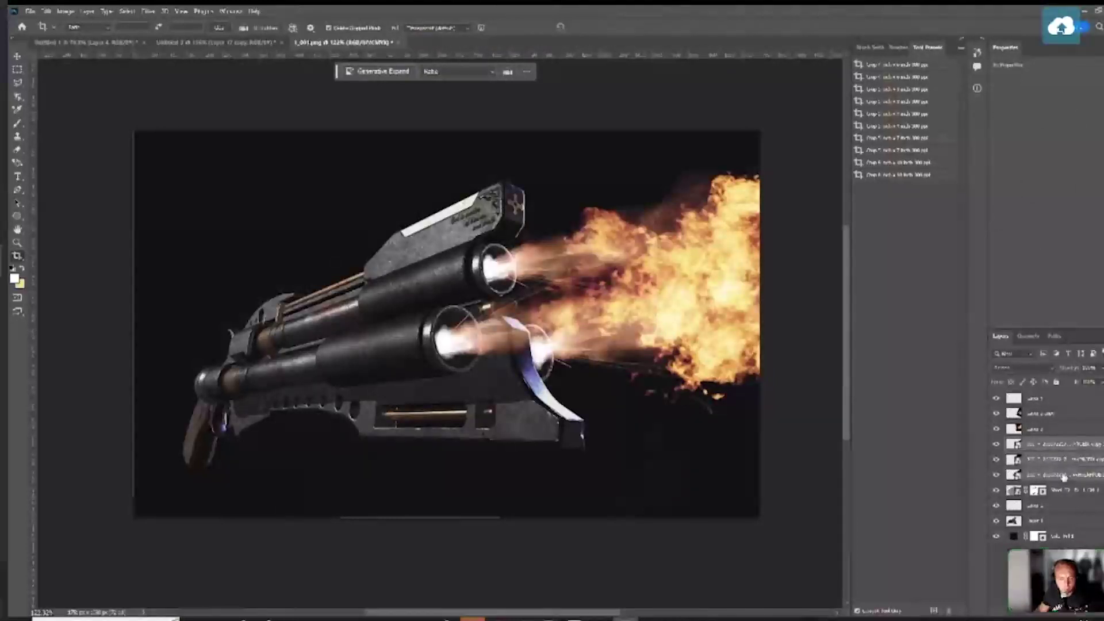
{"action": "key", "text": "ctrl+j"}
{"action": "key", "text": "ctrl+e"}
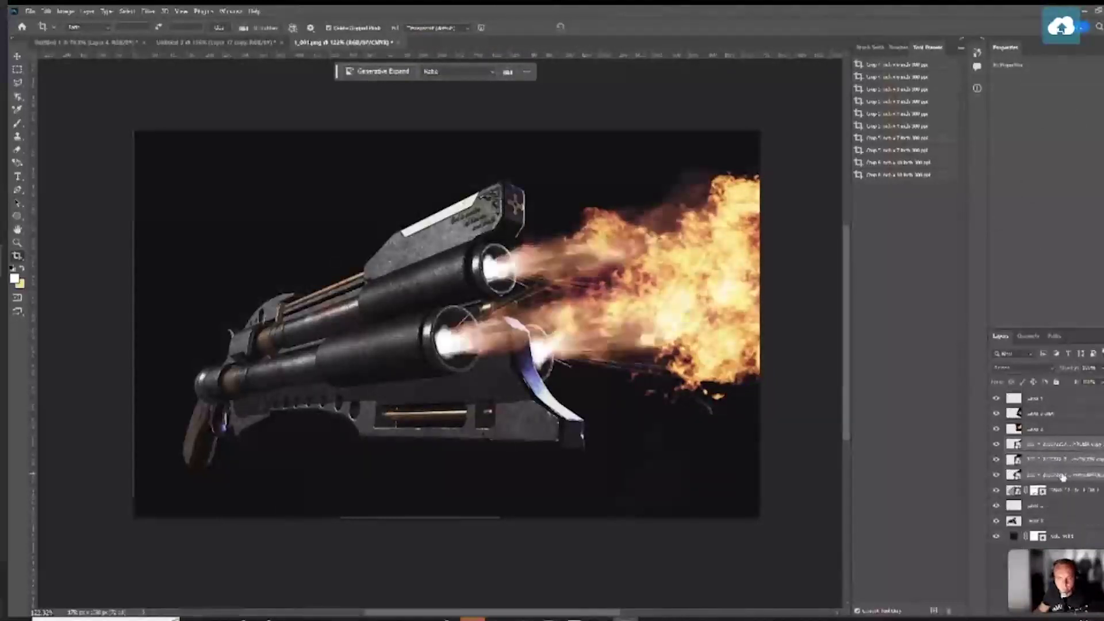
{"action": "right_click", "coordinate": [1065, 475]}
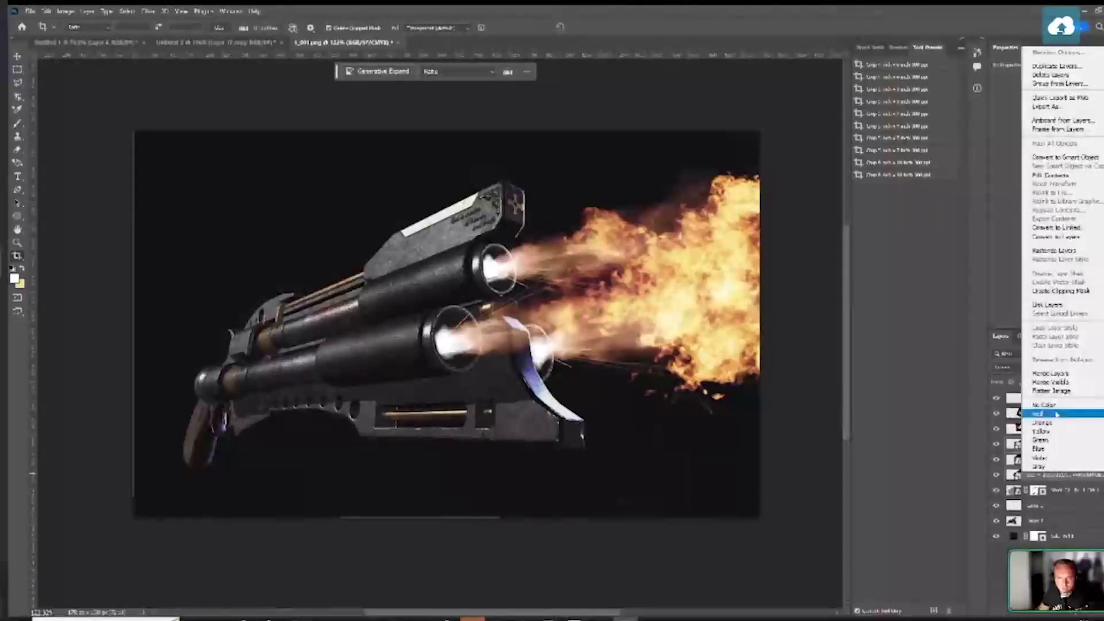
{"action": "left_click", "coordinate": [1056, 374]}
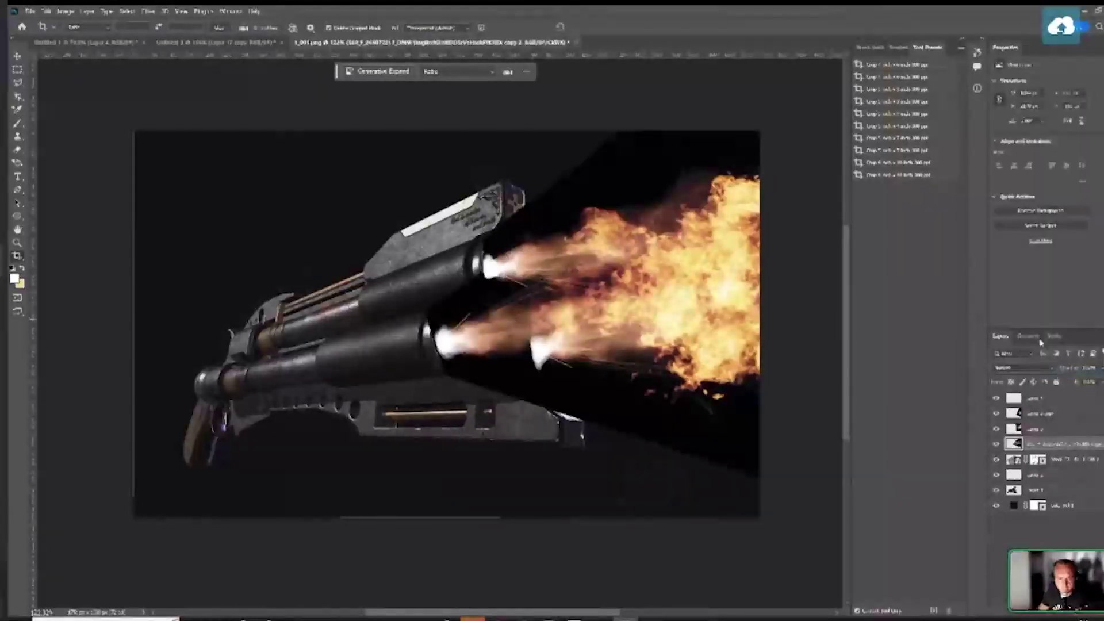
Compare blend modes and set the merged flame layer to Screen
{"action": "left_click", "coordinate": [1033, 369]}
{"action": "left_click", "coordinate": [1017, 432]}
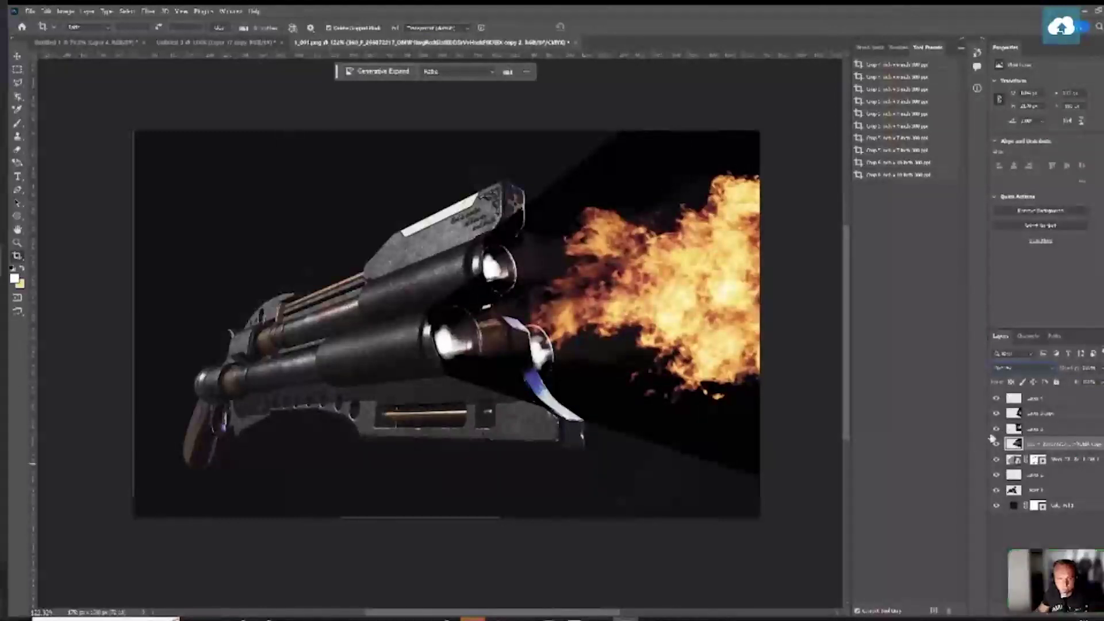
{"action": "left_click", "coordinate": [997, 432]}
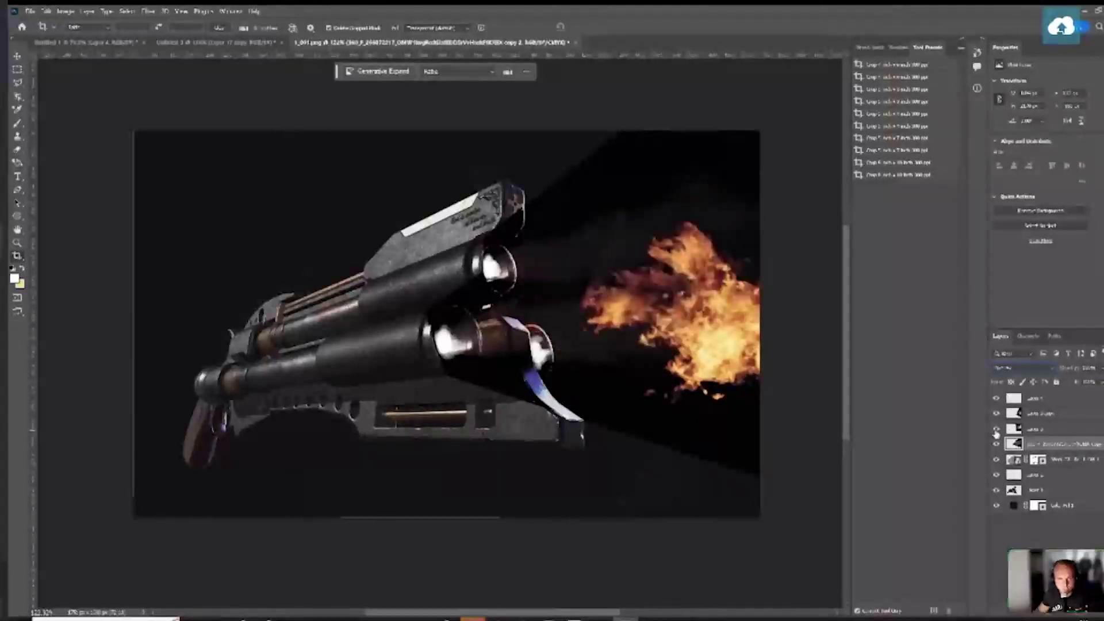
{"action": "left_click", "coordinate": [997, 432]}
{"action": "left_click", "coordinate": [1032, 368]}
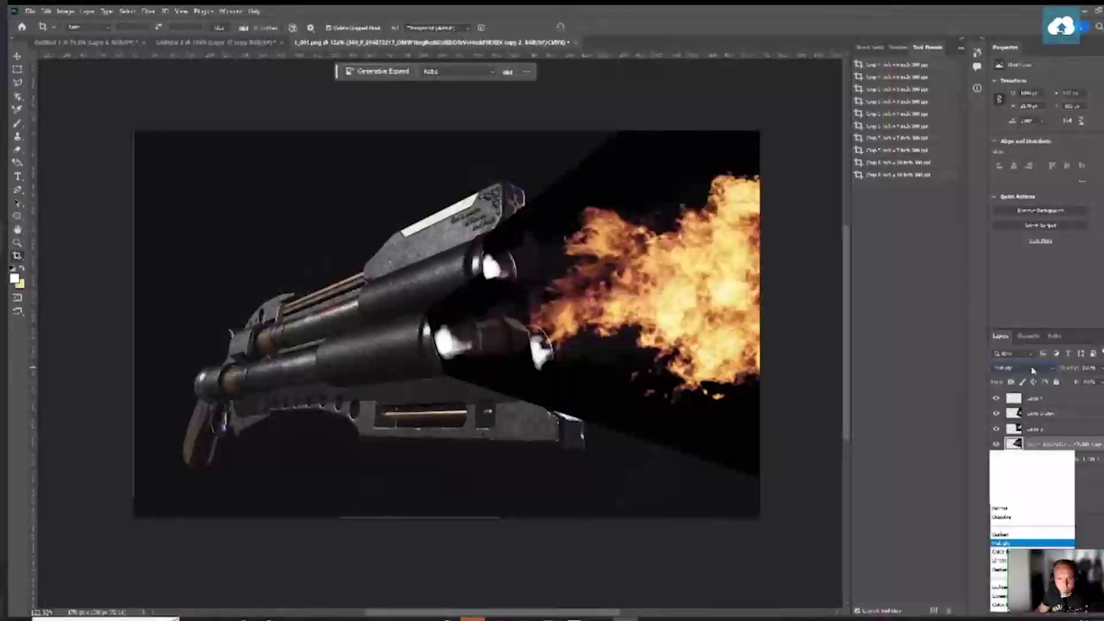
{"action": "left_click", "coordinate": [998, 424]}
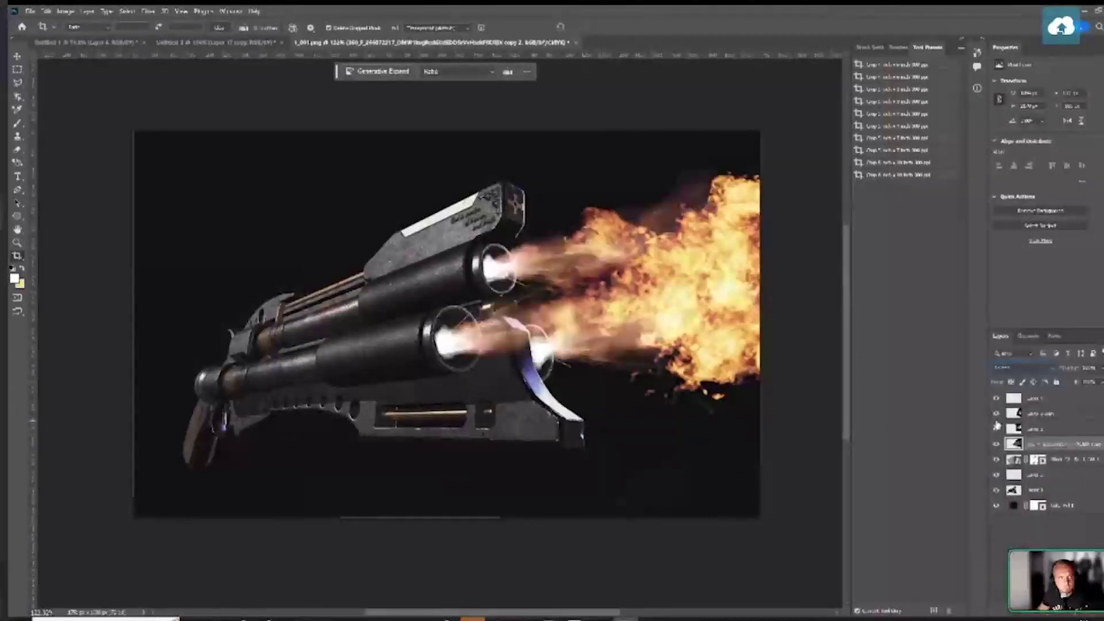
In Hue/Saturation, raise the merged flame layer's saturation to about +40
{"action": "left_click", "coordinate": [66, 12]}
{"action": "mouse_move", "coordinate": [85, 35]}
{"action": "left_click", "coordinate": [198, 88]}
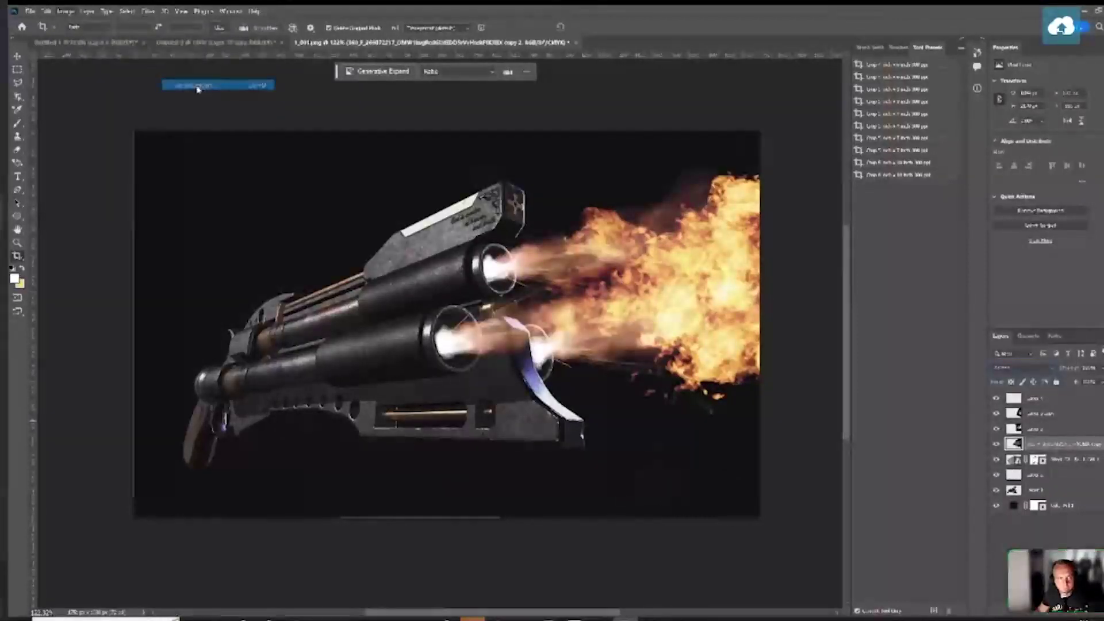
{"action": "left_click_drag", "start_coordinate": [138, 130], "coordinate": [161, 130]}
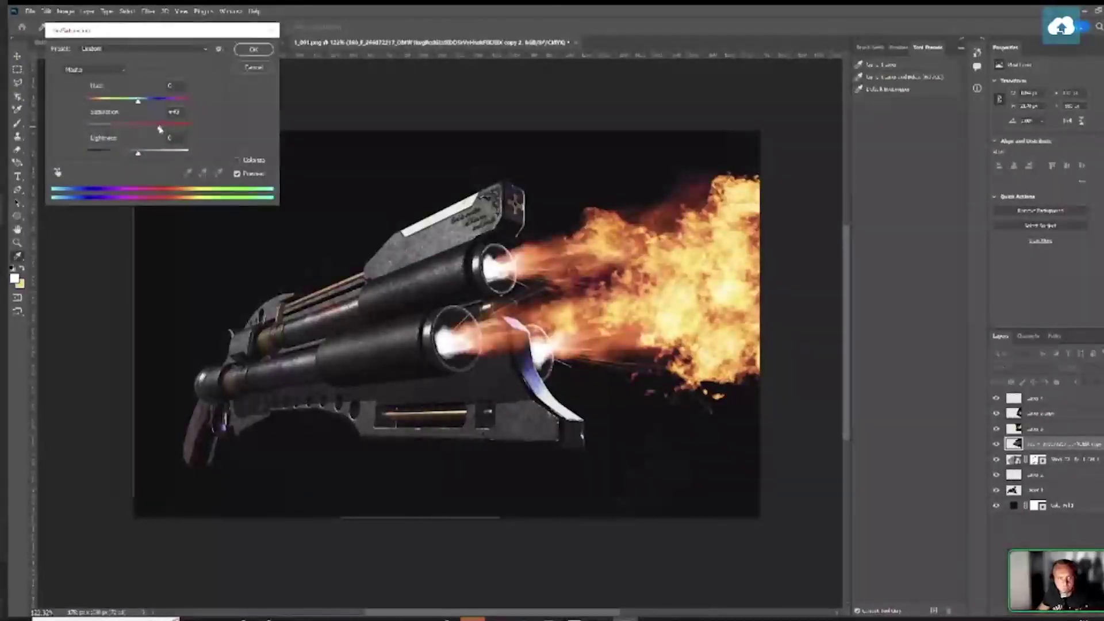
Confirm the roughly +40 saturation boost on the merged flames
{"action": "left_click", "coordinate": [254, 49]}
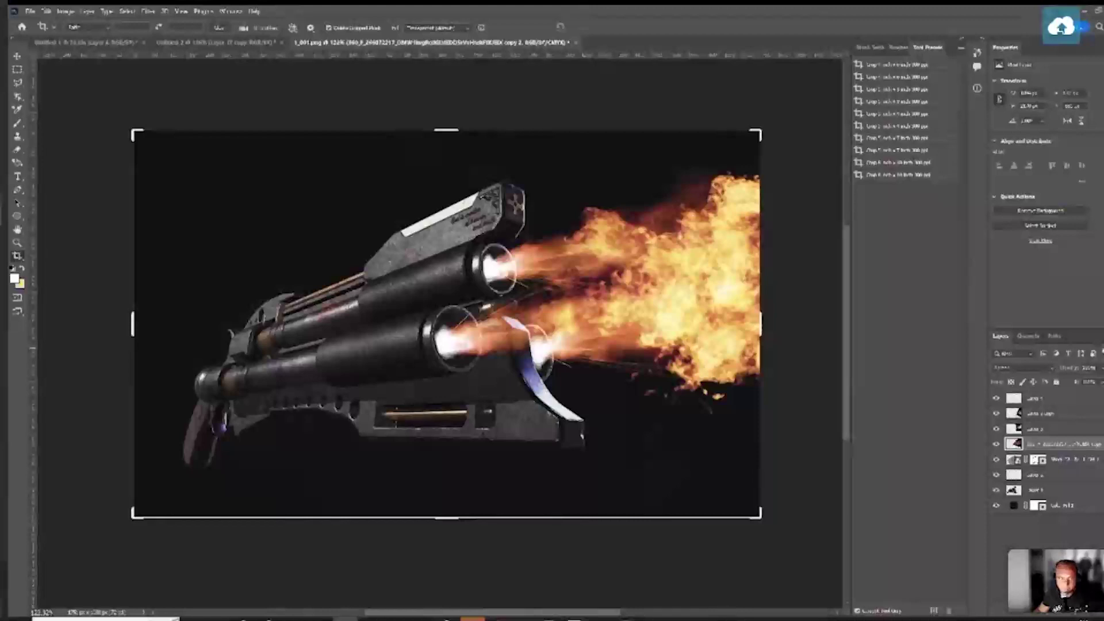
Rotate, enlarge and move the sparks image onto the cannon's muzzles, then move its layer to the top
{"action": "left_click_drag", "start_coordinate": [685, 353], "coordinate": [682, 352]}
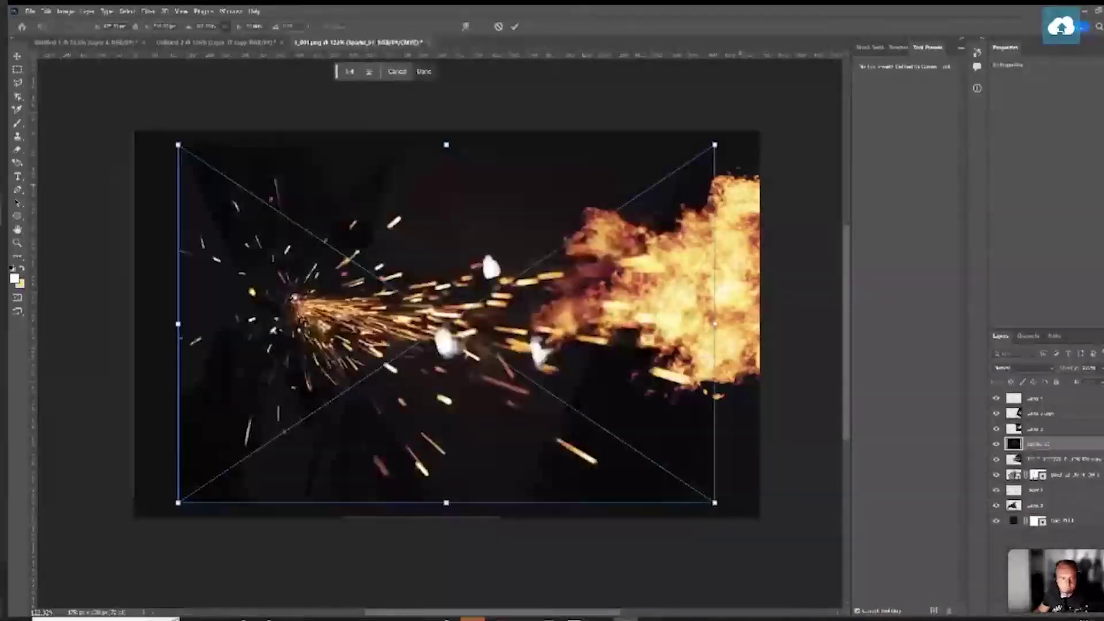
{"action": "left_click_drag", "start_coordinate": [759, 167], "coordinate": [712, 96]}
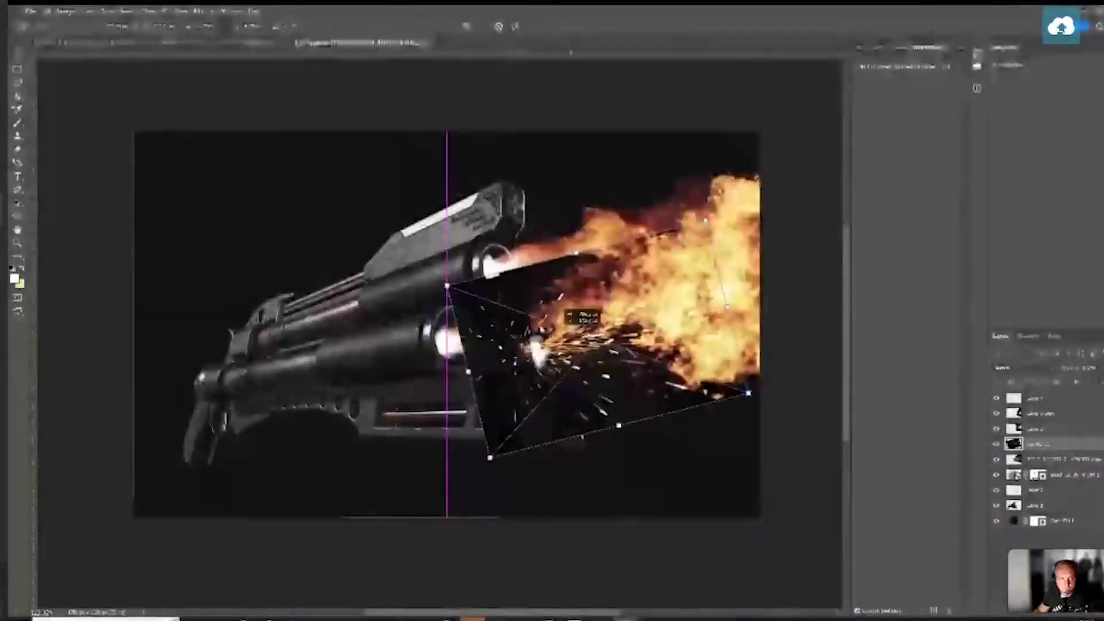
{"action": "left_click_drag", "start_coordinate": [555, 339], "coordinate": [523, 323]}
{"action": "left_click_drag", "start_coordinate": [717, 379], "coordinate": [853, 436]}
{"action": "left_click_drag", "start_coordinate": [624, 375], "coordinate": [578, 355]}
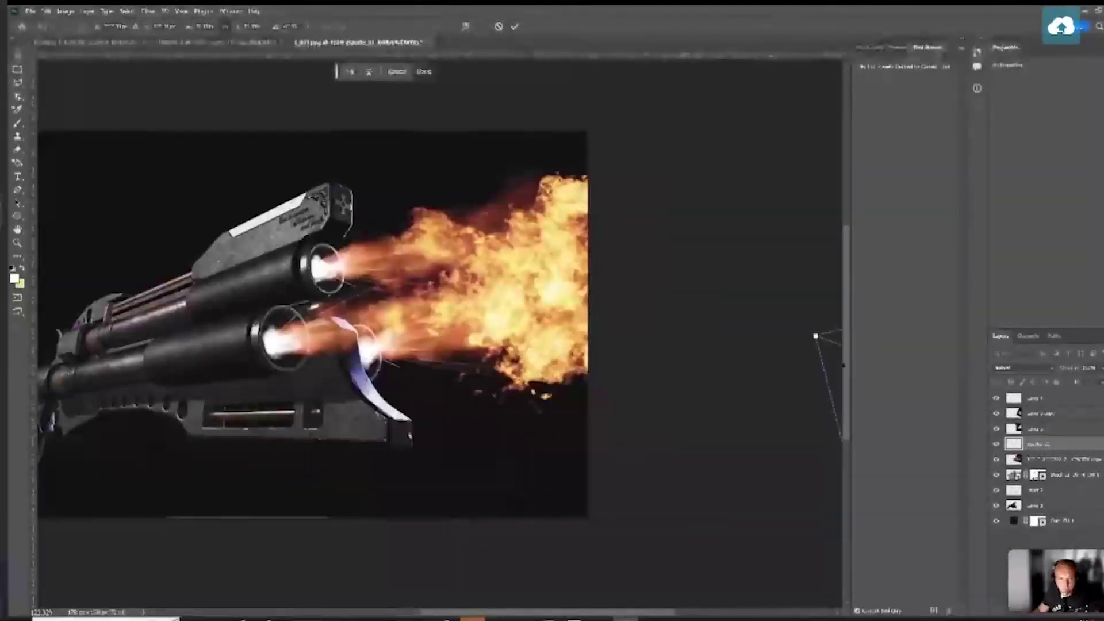
{"action": "left_click_drag", "start_coordinate": [842, 366], "coordinate": [183, 266]}
{"action": "key", "text": "Return"}
{"action": "left_click_drag", "start_coordinate": [1063, 441], "coordinate": [1043, 393]}
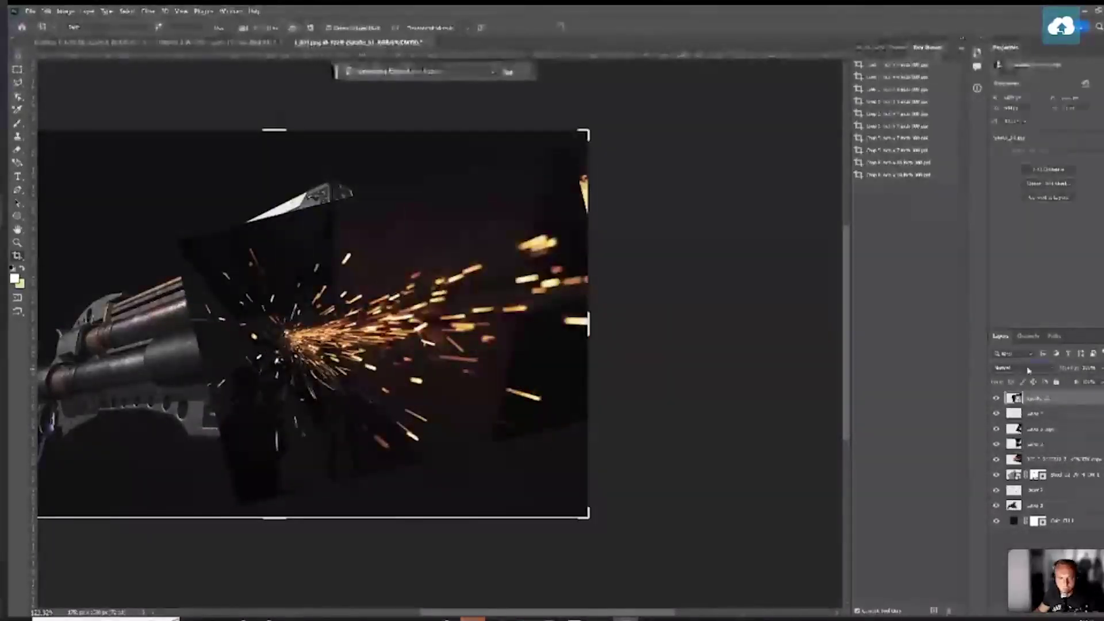
Set the sparks layer to a lightening blend mode so its black background disappears
{"action": "left_click", "coordinate": [1030, 370]}
{"action": "left_click", "coordinate": [1004, 425]}
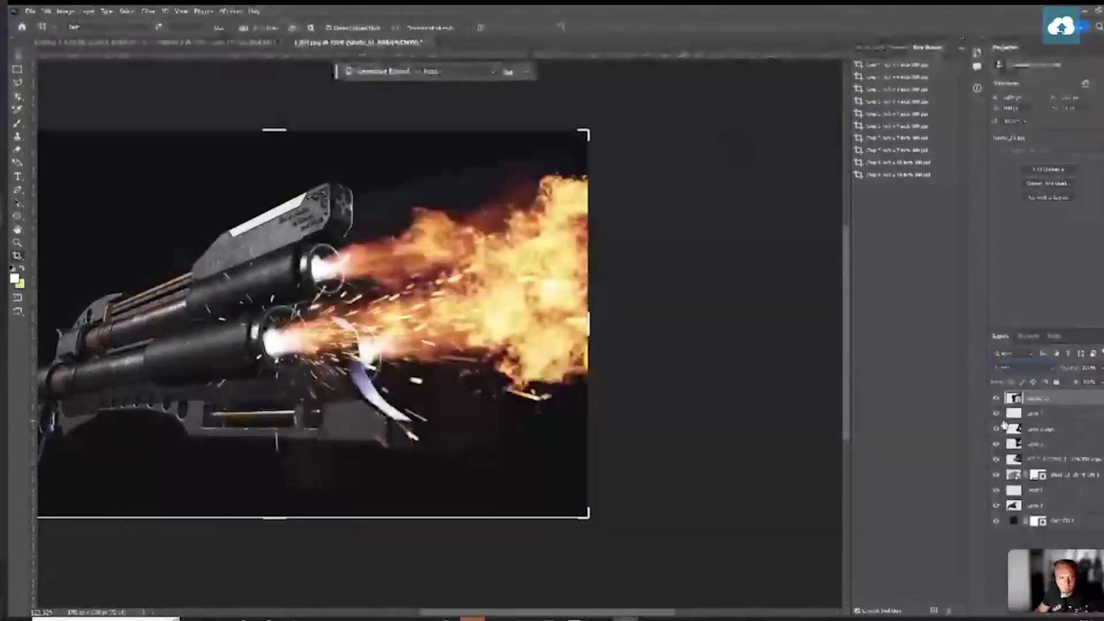
{"action": "left_click_drag", "start_coordinate": [702, 290], "coordinate": [822, 286]}
{"action": "left_click", "coordinate": [65, 11]}
{"action": "mouse_move", "coordinate": [103, 33]}
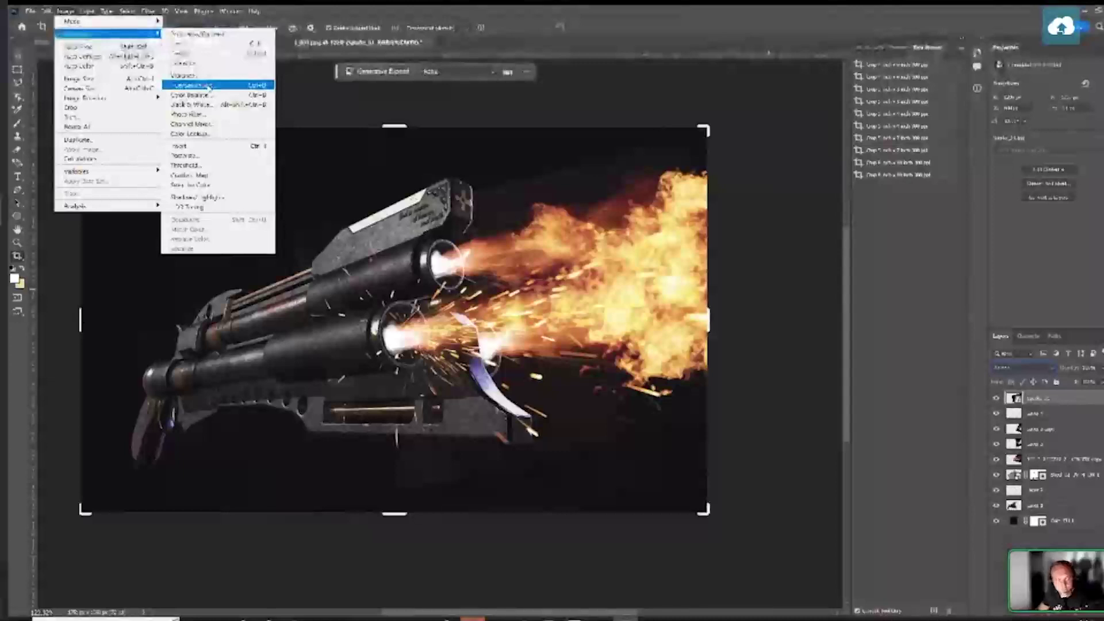
Apply a Levels adjustment to the sparks layer with the black input raised to 18
{"action": "left_click", "coordinate": [207, 85]}
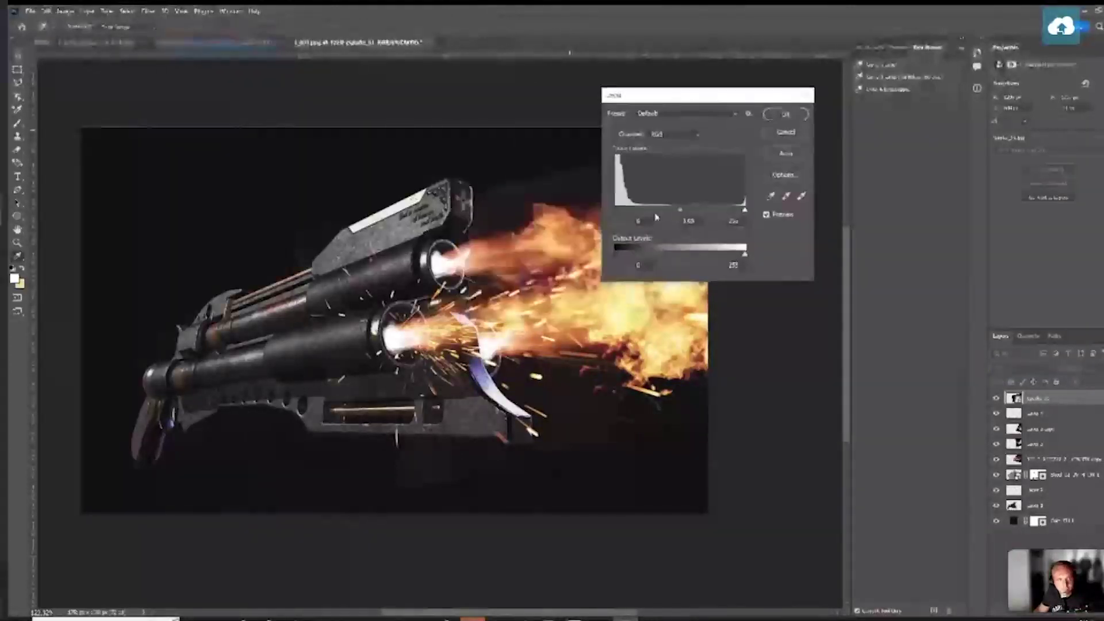
{"action": "left_click_drag", "start_coordinate": [615, 212], "coordinate": [642, 214]}
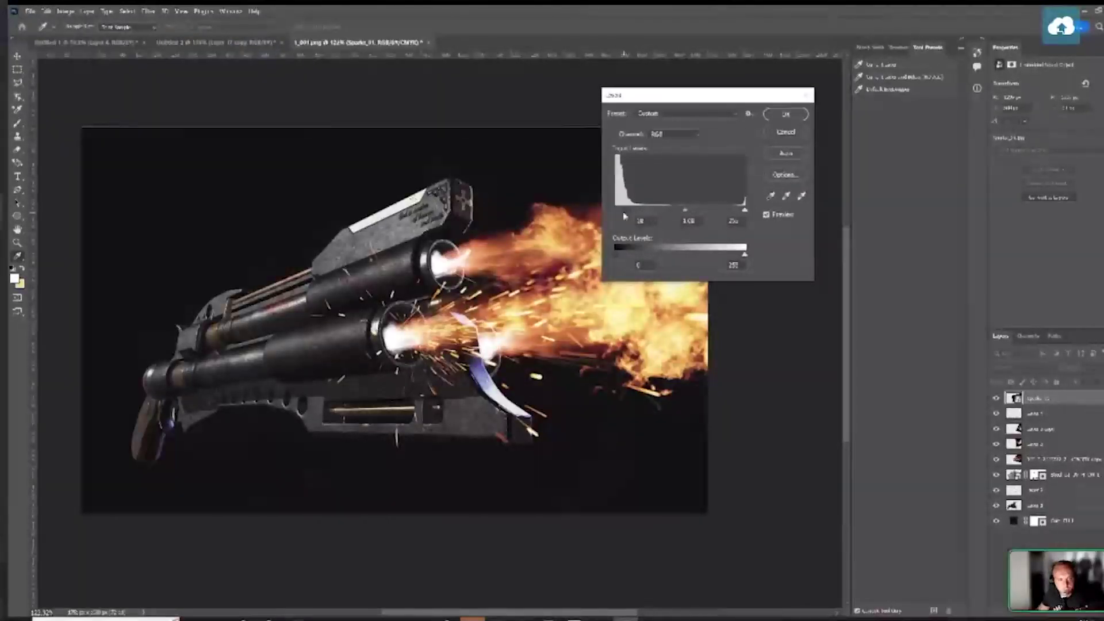
{"action": "left_click", "coordinate": [785, 115]}
{"action": "key", "text": "c"}
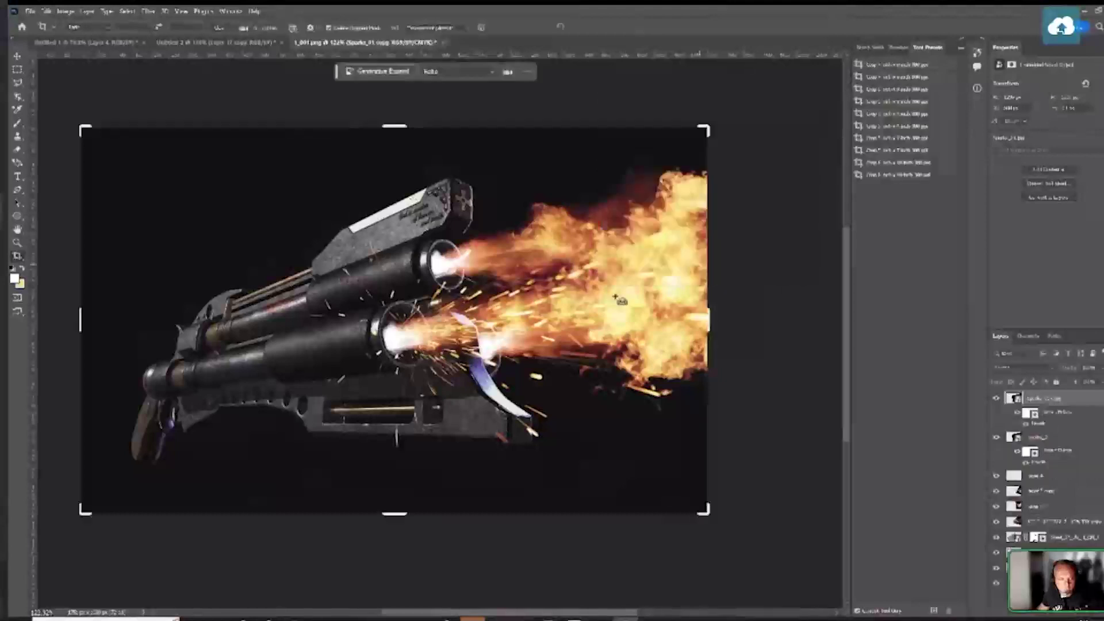
Move the copied sparks layer up over the upper barrel and commit the transform
{"action": "left_click_drag", "start_coordinate": [562, 290], "coordinate": [553, 290]}
{"action": "key", "text": "ctrl+t"}
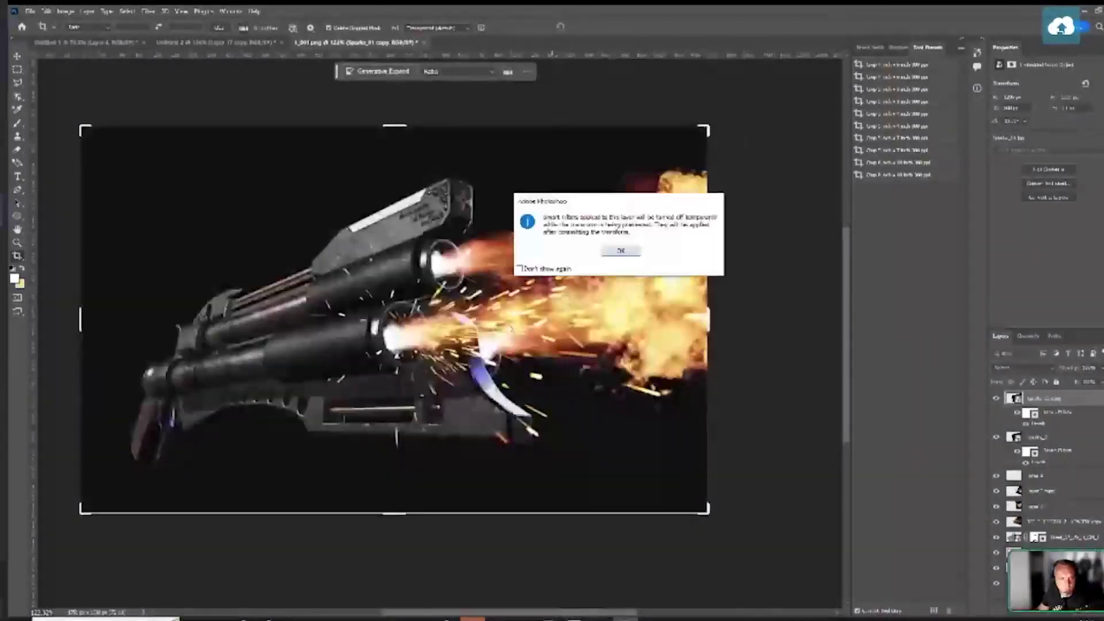
{"action": "left_click", "coordinate": [624, 249]}
{"action": "left_click_drag", "start_coordinate": [529, 314], "coordinate": [582, 216]}
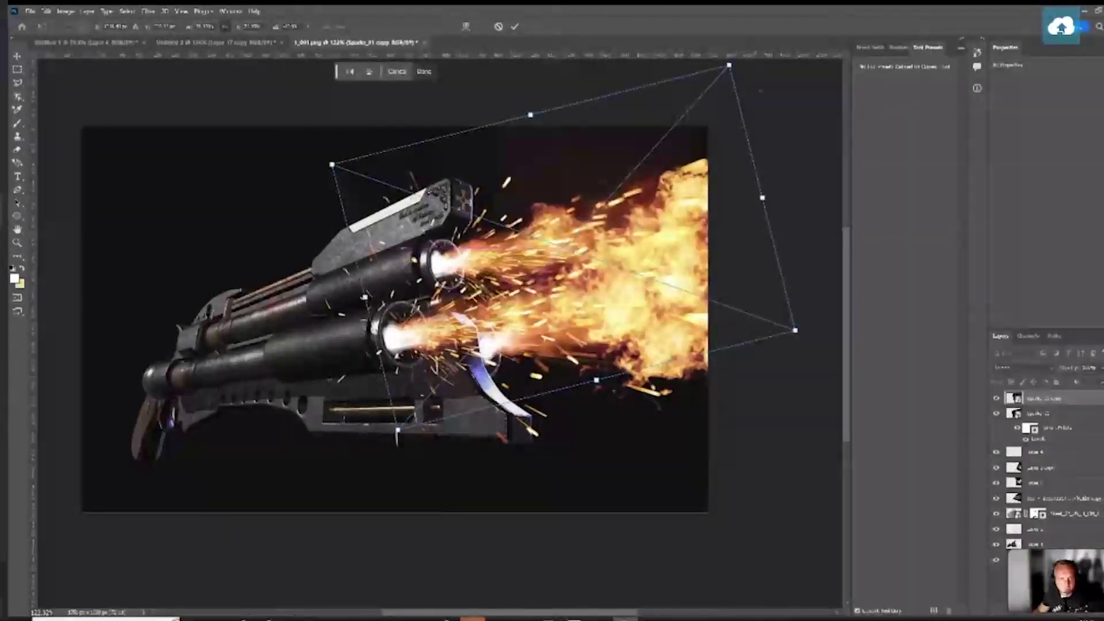
{"action": "left_click_drag", "start_coordinate": [735, 269], "coordinate": [709, 288]}
{"action": "key", "text": "Return"}
{"action": "key", "text": "c"}
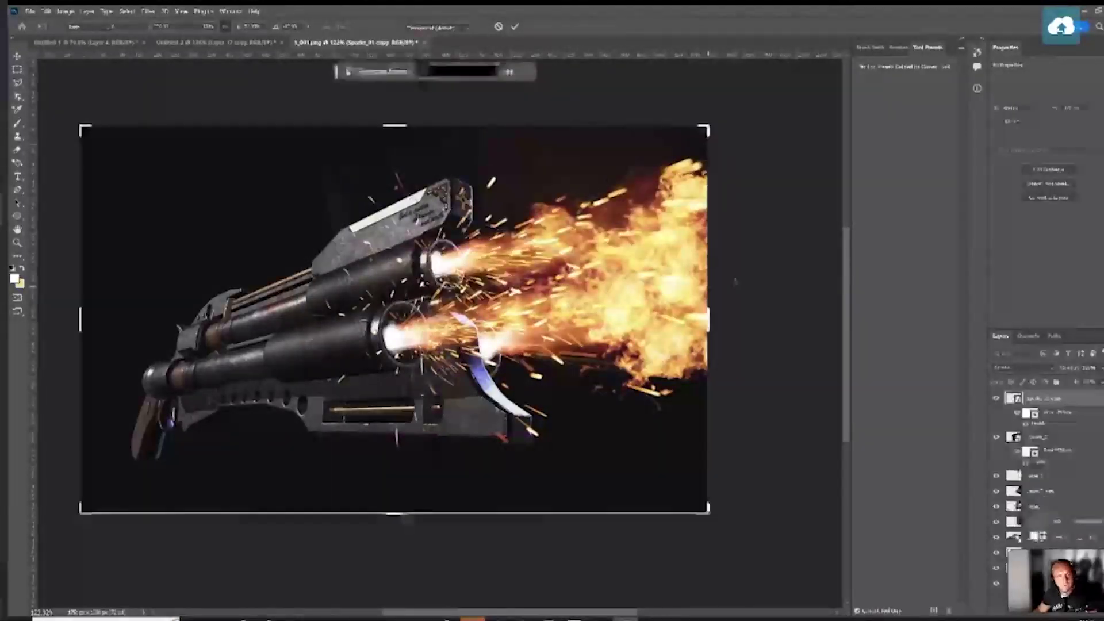
{"action": "scroll", "coordinate": [738, 283], "scroll_direction": "down", "scroll_amount": 4}
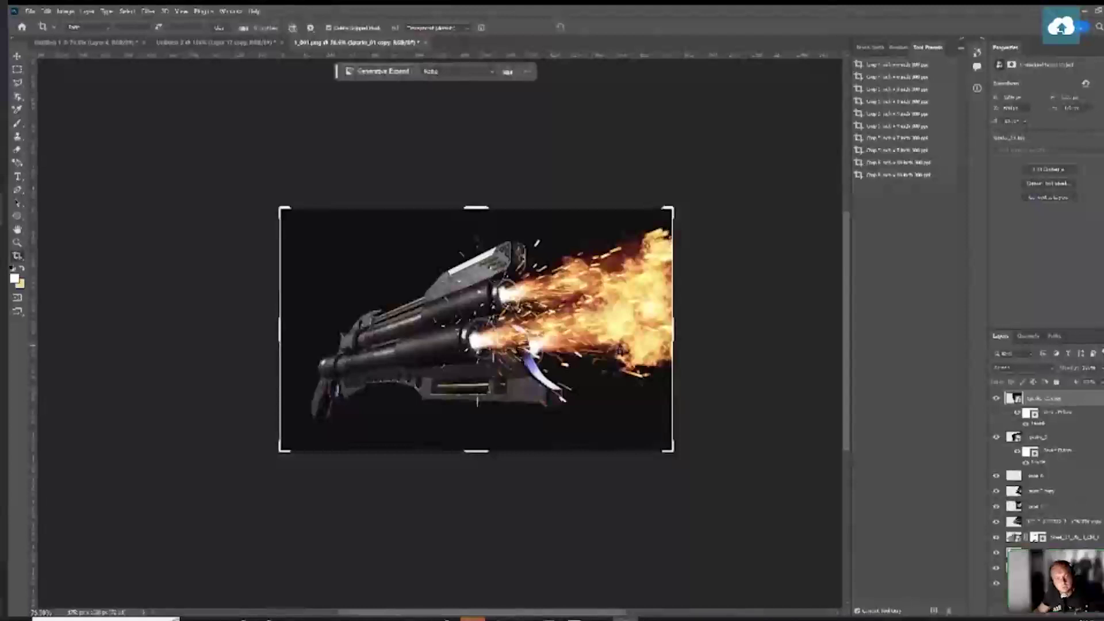
Zoom in and hide the sparks copy layer on the upper barrel
{"action": "scroll", "coordinate": [596, 341], "scroll_direction": "down", "scroll_amount": 1}
{"action": "scroll", "coordinate": [575, 398], "scroll_direction": "up", "scroll_amount": 1}
{"action": "scroll", "coordinate": [579, 402], "scroll_direction": "up", "scroll_amount": 3}
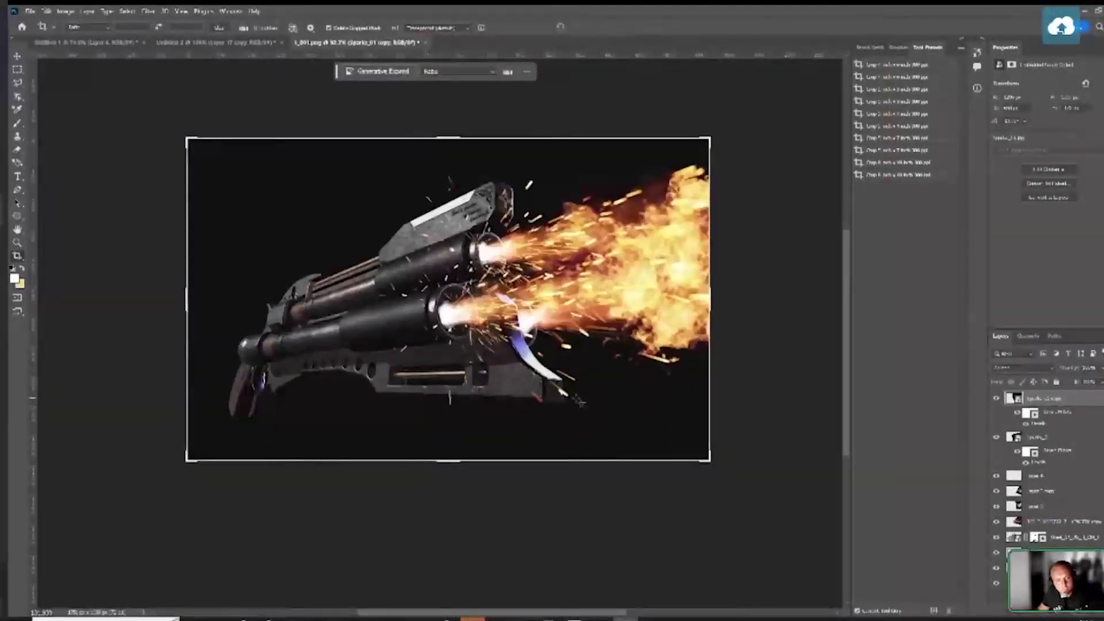
{"action": "scroll", "coordinate": [580, 402], "scroll_direction": "up", "scroll_amount": 1}
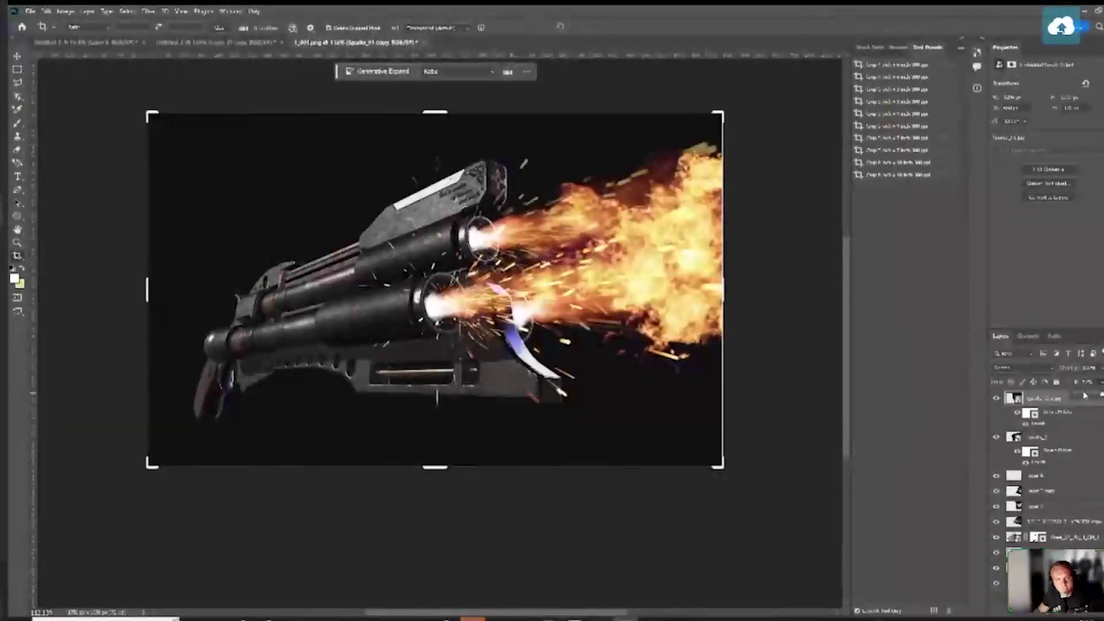
{"action": "left_click", "coordinate": [995, 399]}
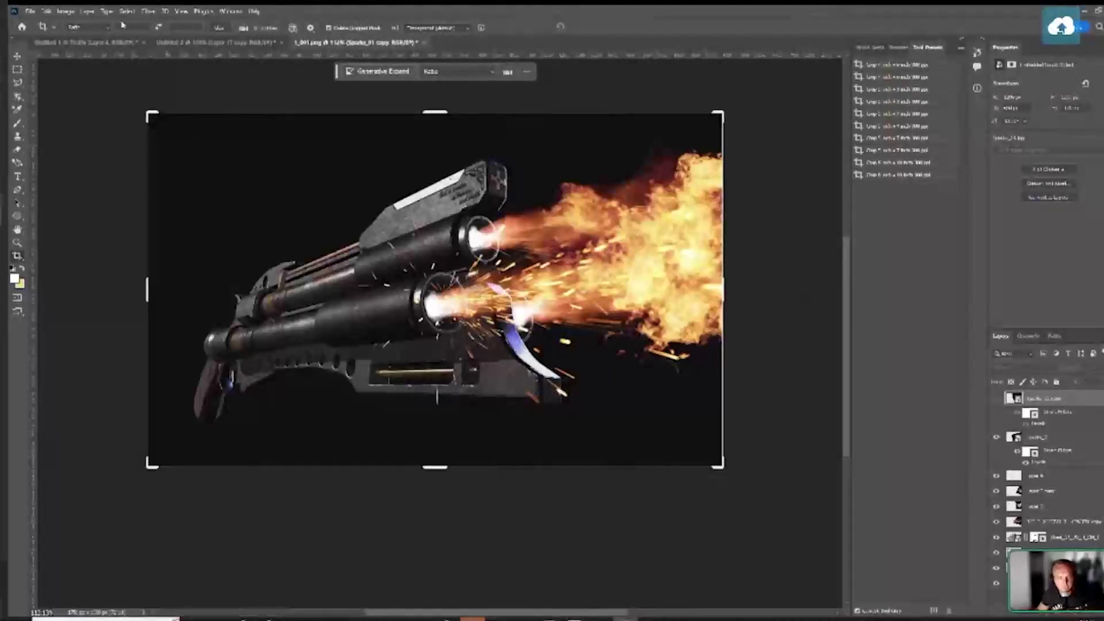
Select the Rectangular Marquee tool and drag a smoke image into the document
{"action": "left_click", "coordinate": [25, 66]}
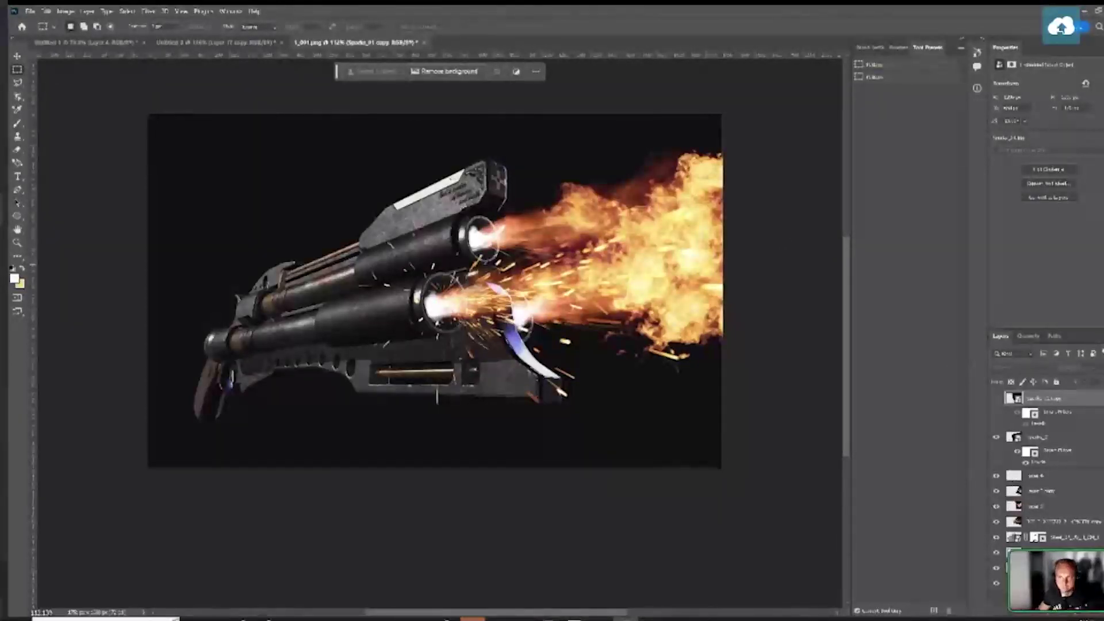
{"action": "key", "text": "alt+Tab"}
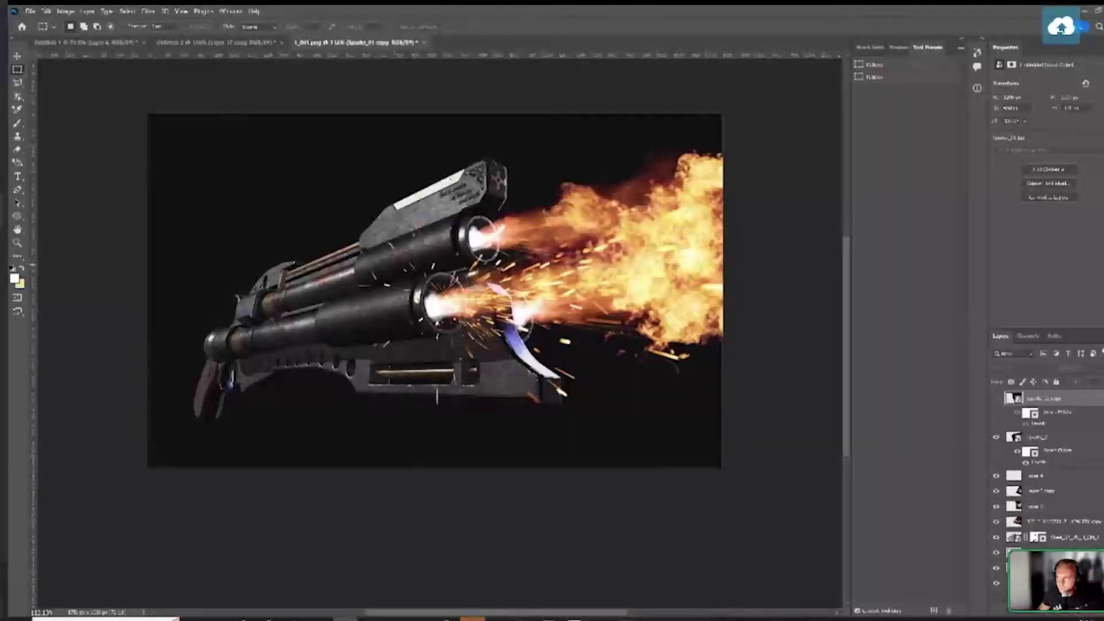
{"action": "left_click_drag", "start_coordinate": [1103, 322], "coordinate": [631, 336]}
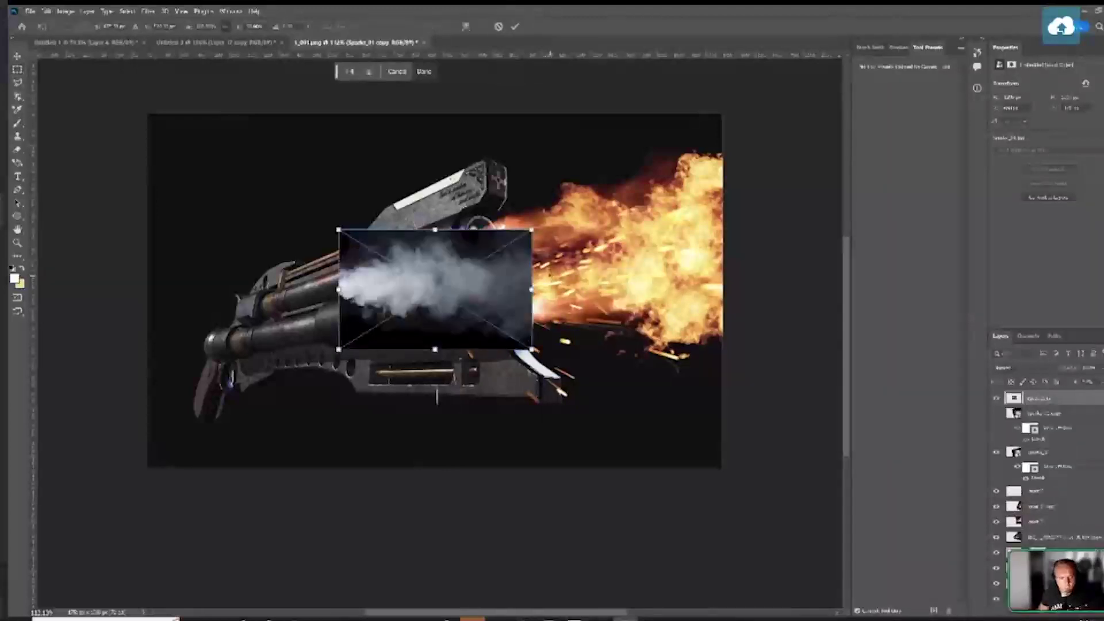
Enlarge, reposition and rotate the smoke image over the muzzles
{"action": "left_click_drag", "start_coordinate": [532, 229], "coordinate": [918, 112]}
{"action": "scroll", "coordinate": [762, 207], "scroll_direction": "down", "scroll_amount": 6}
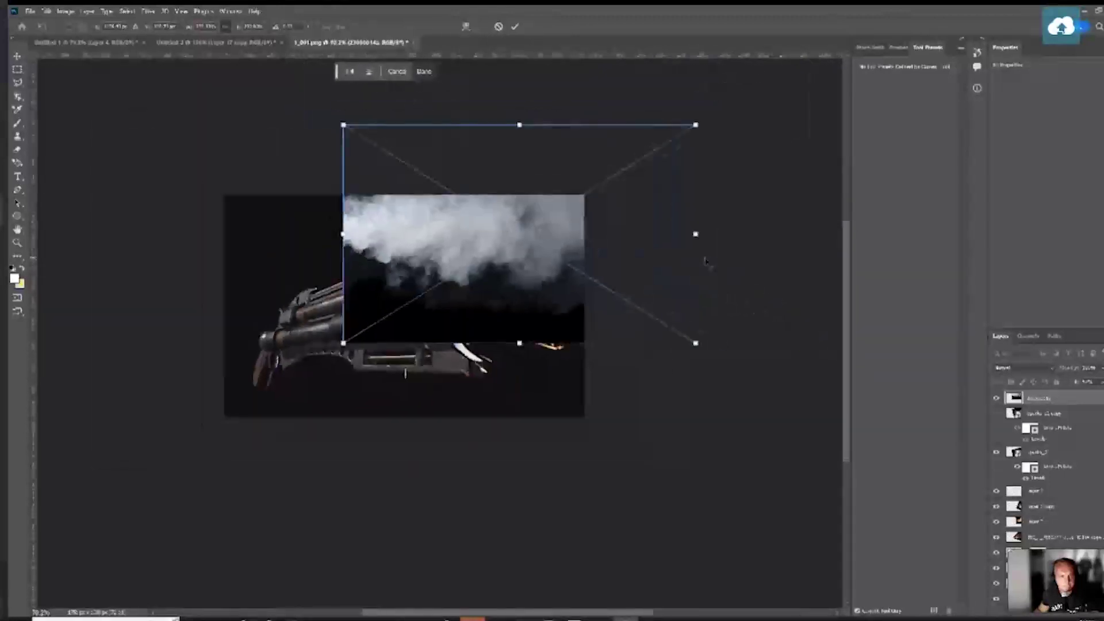
{"action": "left_click_drag", "start_coordinate": [624, 260], "coordinate": [655, 305]}
{"action": "left_click_drag", "start_coordinate": [713, 397], "coordinate": [738, 361]}
{"action": "left_click_drag", "start_coordinate": [637, 304], "coordinate": [650, 310]}
{"action": "key", "text": "Return"}
Set the smoke layer's blend mode to Linear Dodge (Add) and adjust its Fill
{"action": "left_click", "coordinate": [1050, 368]}
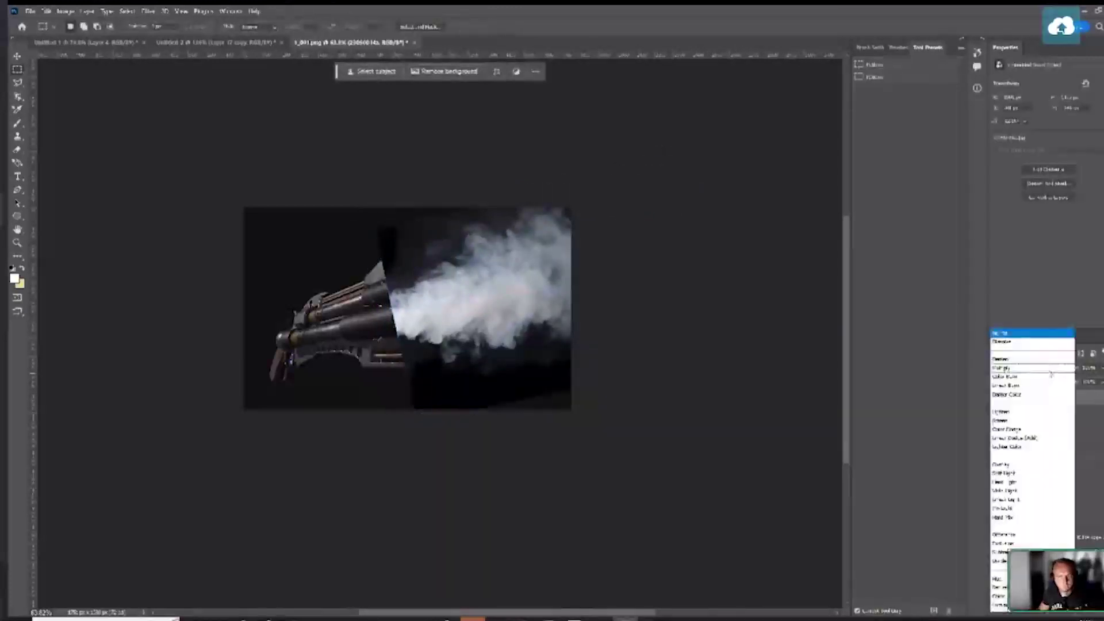
{"action": "left_click", "coordinate": [1011, 421]}
{"action": "left_click", "coordinate": [1048, 369]}
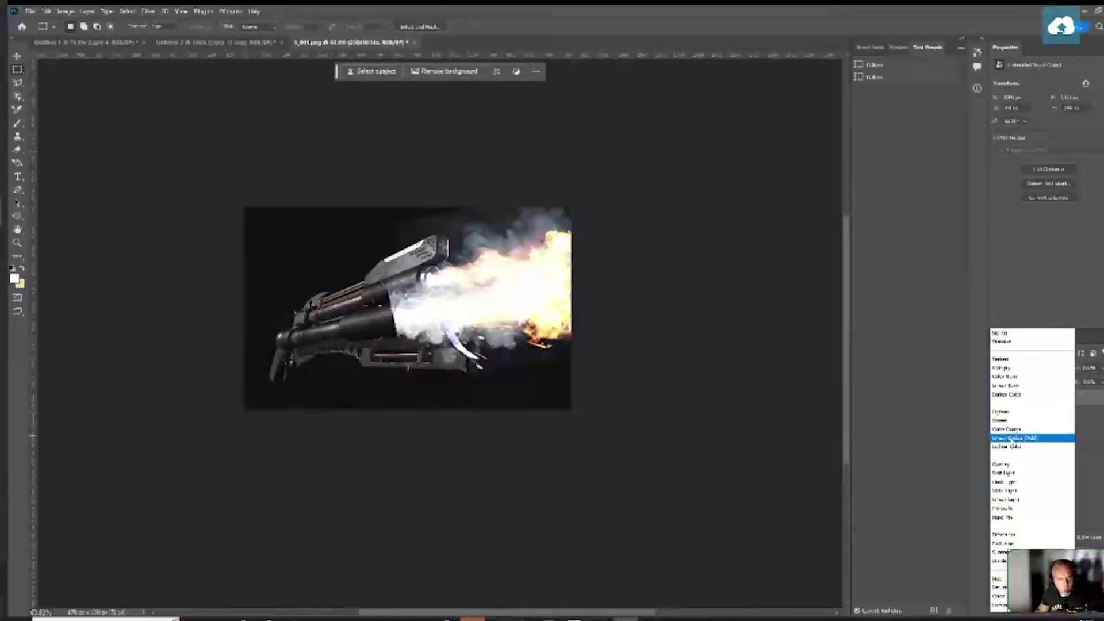
{"action": "left_click", "coordinate": [1013, 438]}
{"action": "left_click", "coordinate": [1086, 396]}
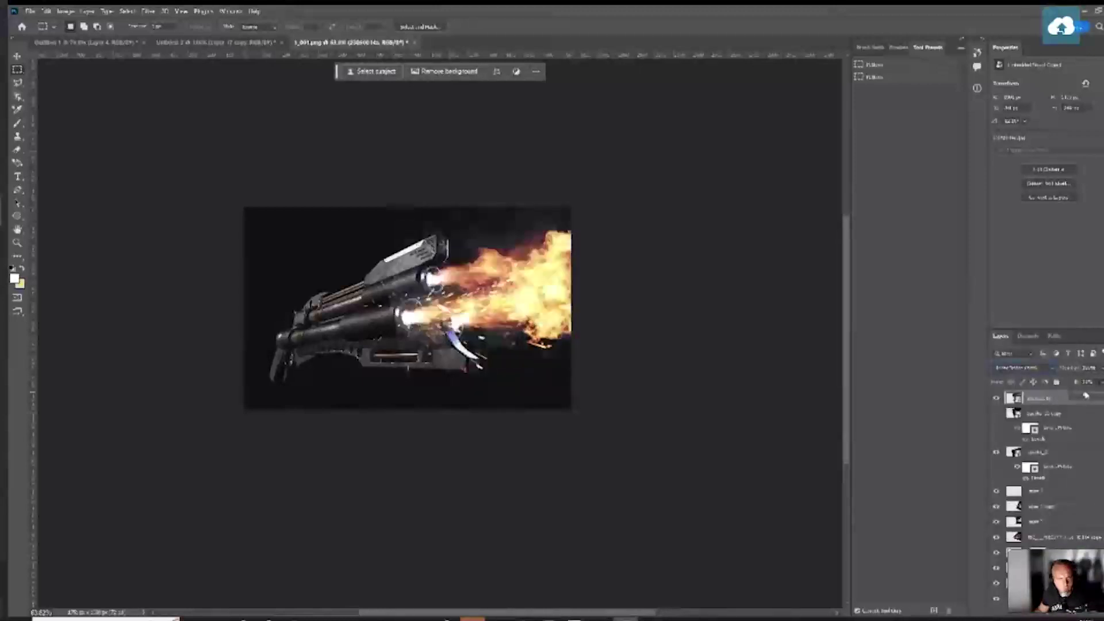
{"action": "left_click", "coordinate": [1094, 396]}
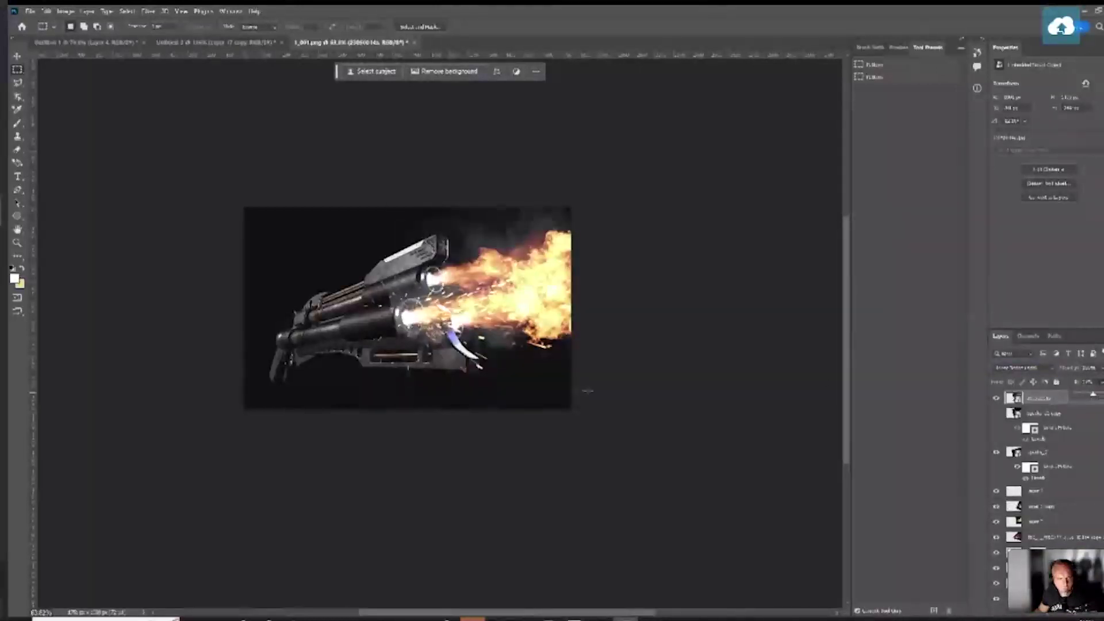
Fine-tune the smoke layer's position and shape with another Free Transform
{"action": "scroll", "coordinate": [479, 342], "scroll_direction": "up", "scroll_amount": 6}
{"action": "key", "text": "ctrl+t"}
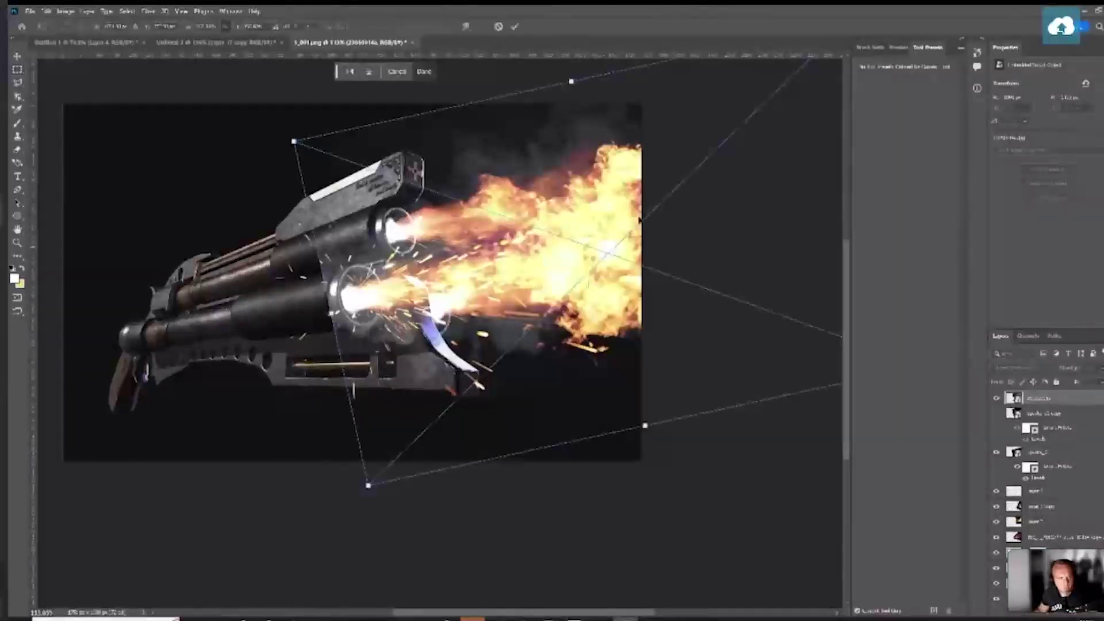
{"action": "scroll", "coordinate": [669, 371], "scroll_direction": "down", "scroll_amount": 5}
{"action": "left_click_drag", "start_coordinate": [684, 187], "coordinate": [686, 202]}
{"action": "key", "text": "Return"}
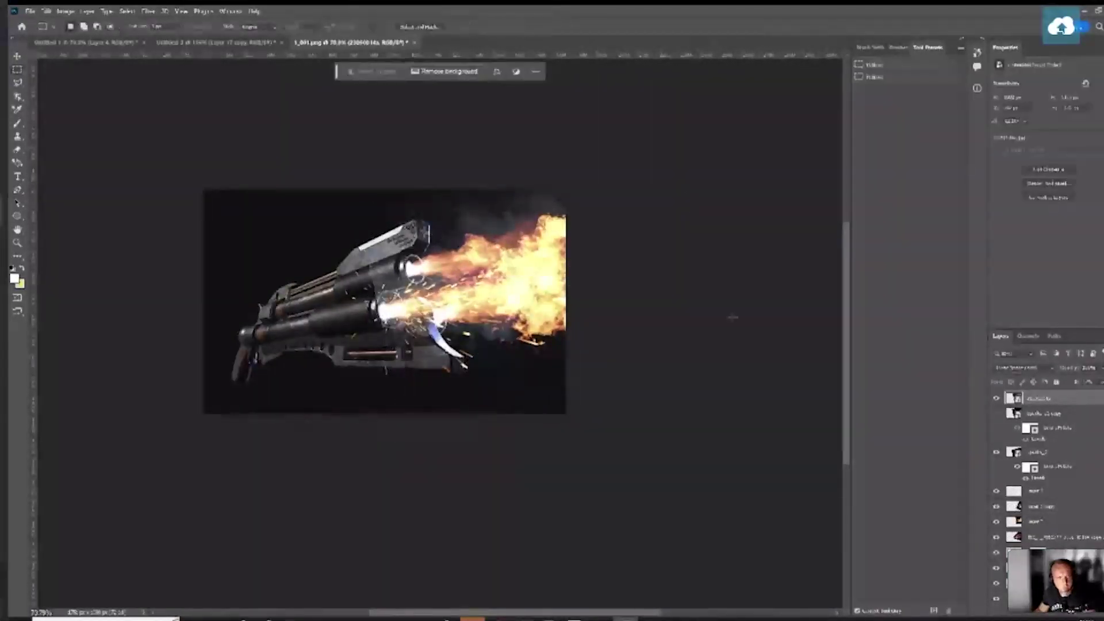
Draw a small rectangular selection on the canvas near the smoke
{"action": "scroll", "coordinate": [508, 321], "scroll_direction": "up", "scroll_amount": 3}
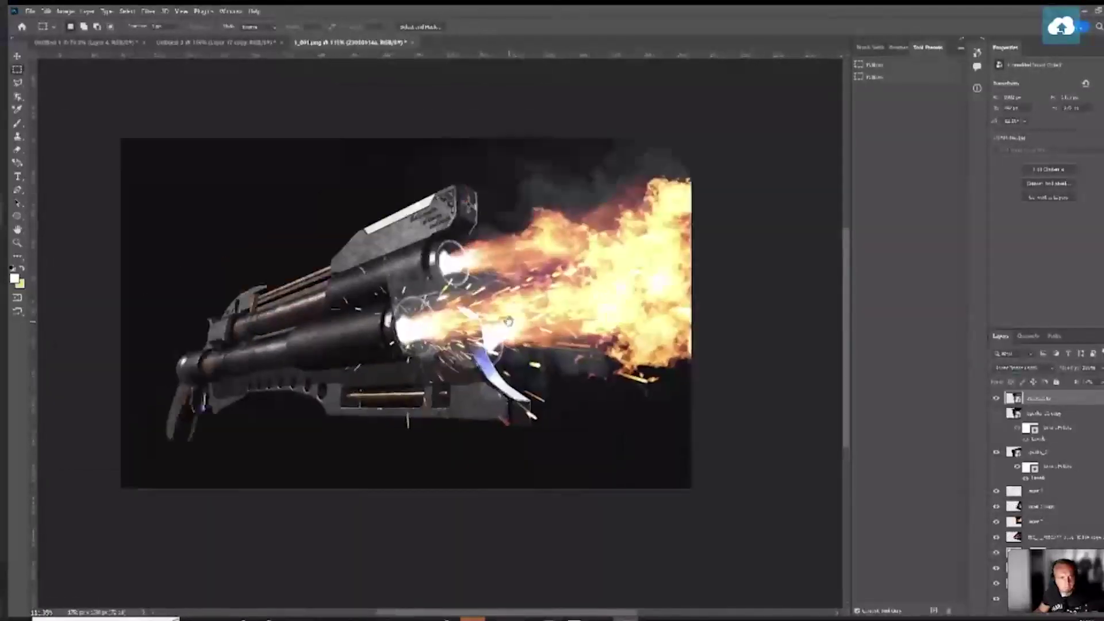
{"action": "scroll", "coordinate": [509, 324], "scroll_direction": "right", "scroll_amount": 10}
{"action": "left_click_drag", "start_coordinate": [505, 340], "coordinate": [604, 312]}
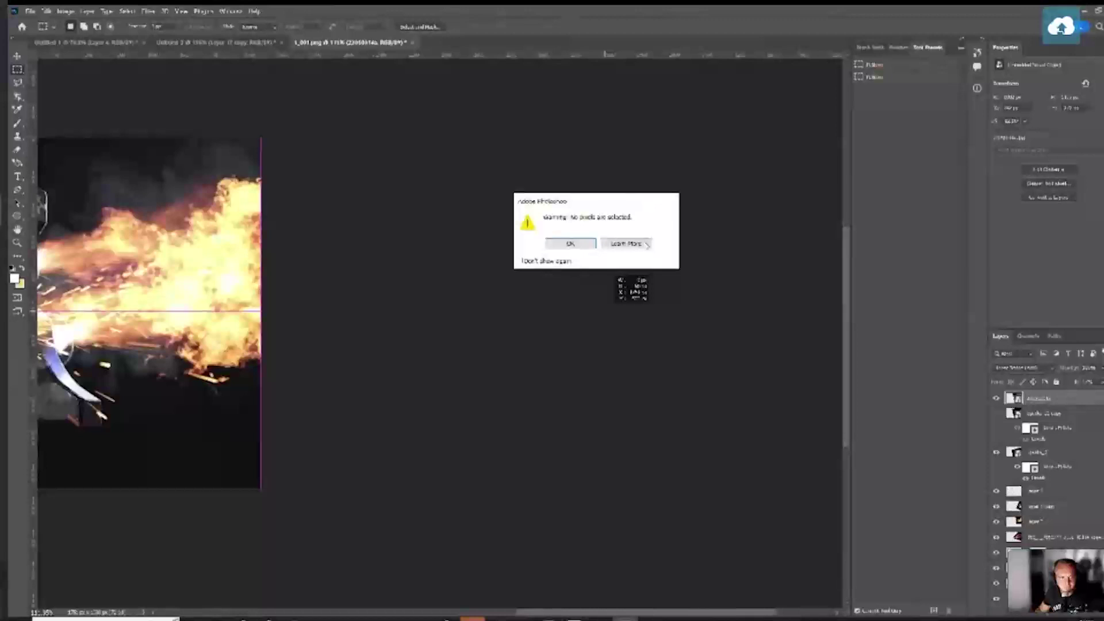
{"action": "left_click", "coordinate": [571, 244]}
{"action": "left_click_drag", "start_coordinate": [294, 311], "coordinate": [687, 328]}
{"action": "left_click_drag", "start_coordinate": [562, 309], "coordinate": [555, 301]}
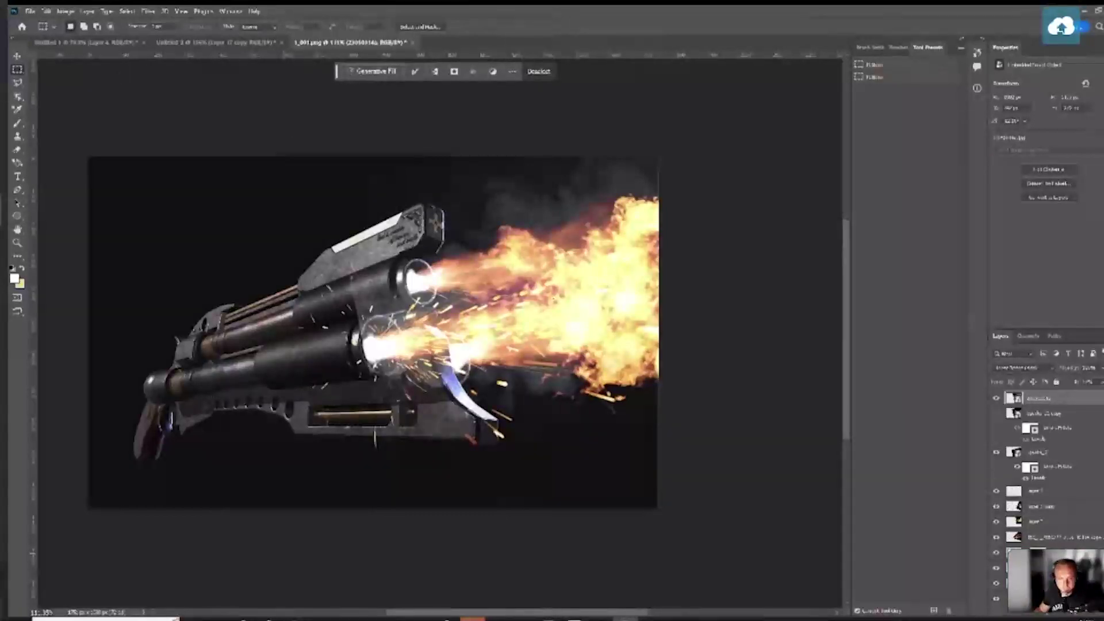
Mask the smoke layer, paint black near the gun's lower body, then add a new empty layer
{"action": "left_click", "coordinate": [1053, 612]}
{"action": "key", "text": "b"}
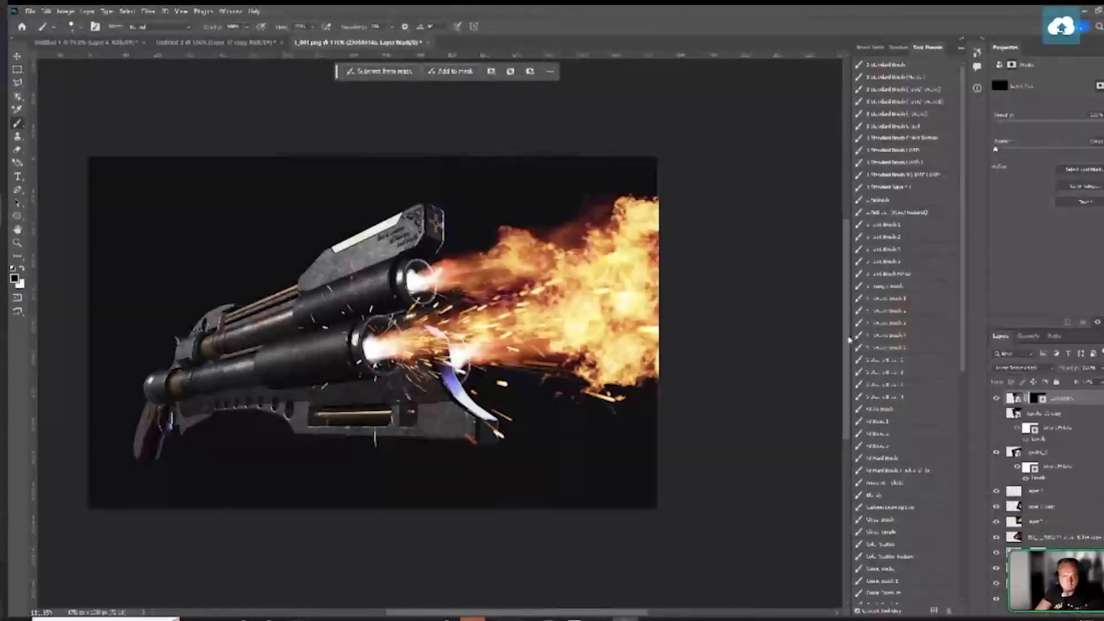
{"action": "key", "text": "ctrl+i"}
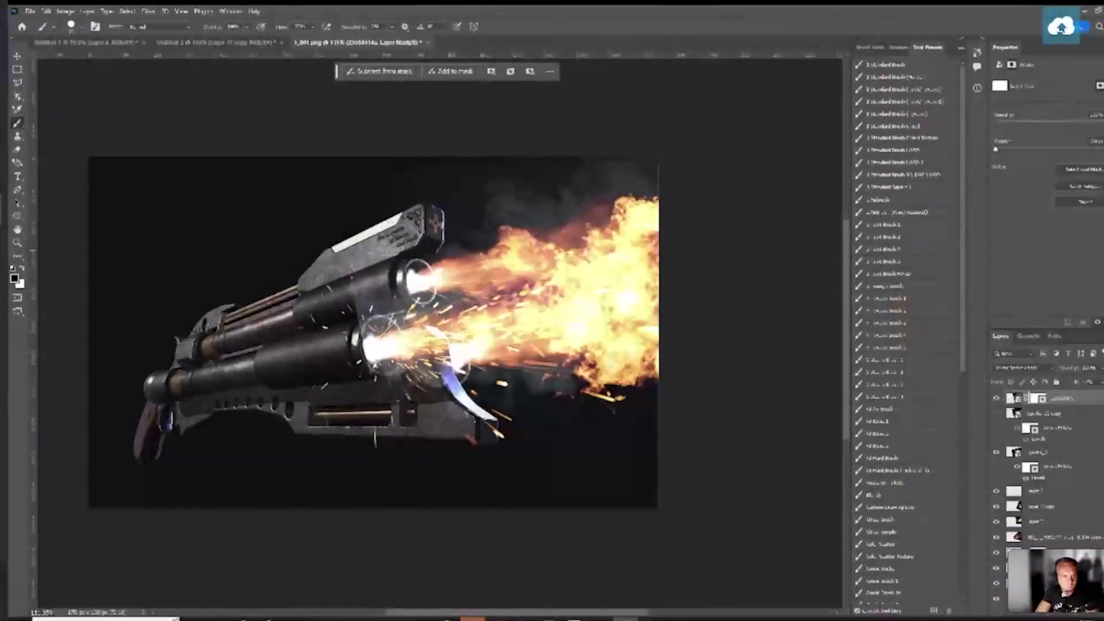
{"action": "left_click", "coordinate": [870, 201]}
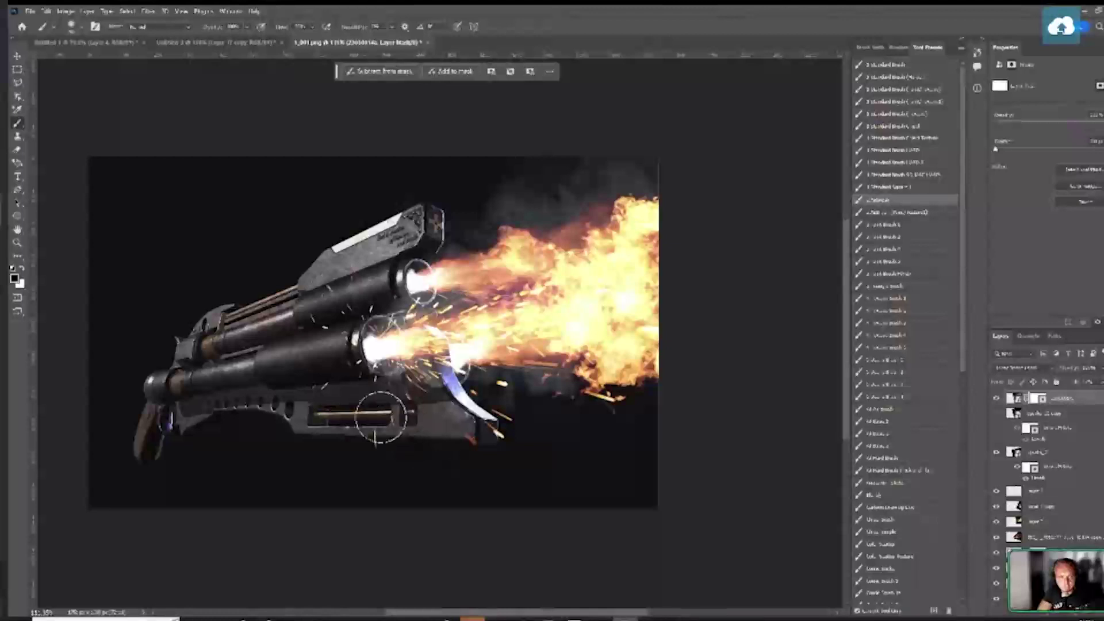
{"action": "left_click_drag", "start_coordinate": [587, 464], "coordinate": [640, 448]}
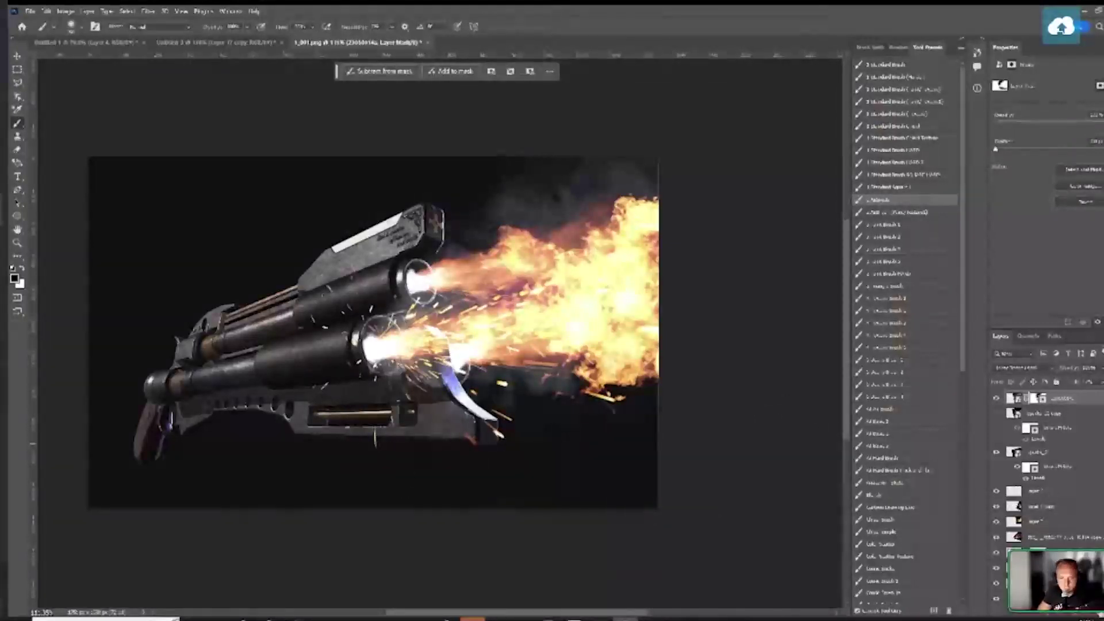
{"action": "key", "text": "ctrl+alt+shift+n"}
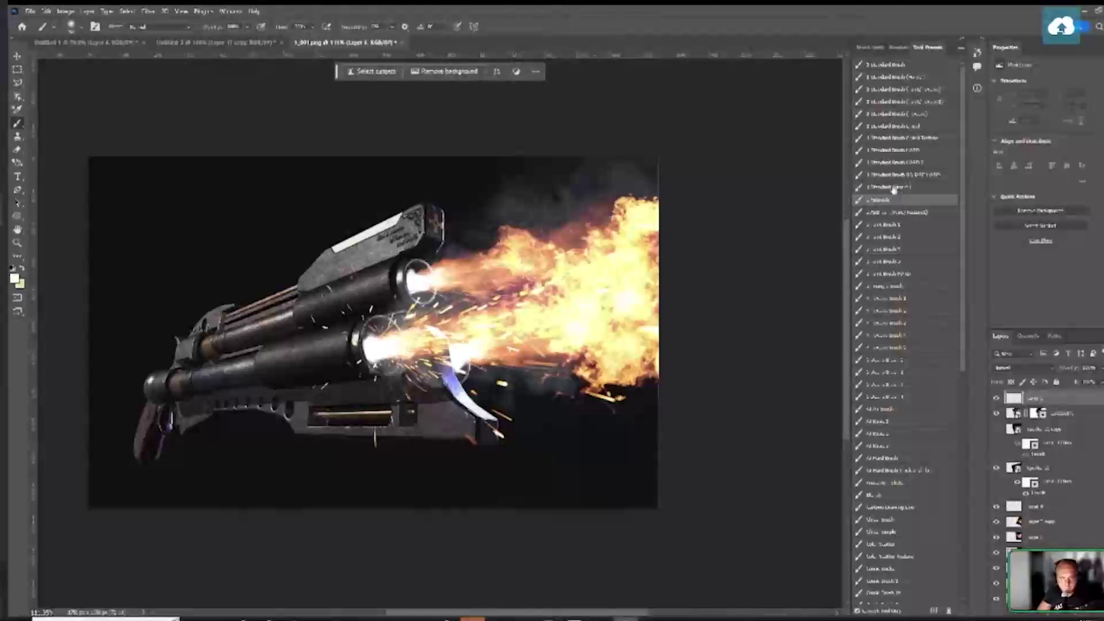
With a small Standard brush, paint white lightning bolts to the left edge and below the flames
{"action": "left_click", "coordinate": [898, 65]}
{"action": "mouse_move", "coordinate": [514, 242]}
{"action": "left_mouse_down"}
{"action": "mouse_move", "coordinate": [484, 239]}
{"action": "mouse_move", "coordinate": [566, 207]}
{"action": "mouse_move", "coordinate": [551, 228]}
{"action": "mouse_move", "coordinate": [599, 171]}
{"action": "left_mouse_up"}
{"action": "key", "text": "bracketleft"}
{"action": "key", "text": "bracketleft"}
{"action": "key", "text": "bracketleft"}
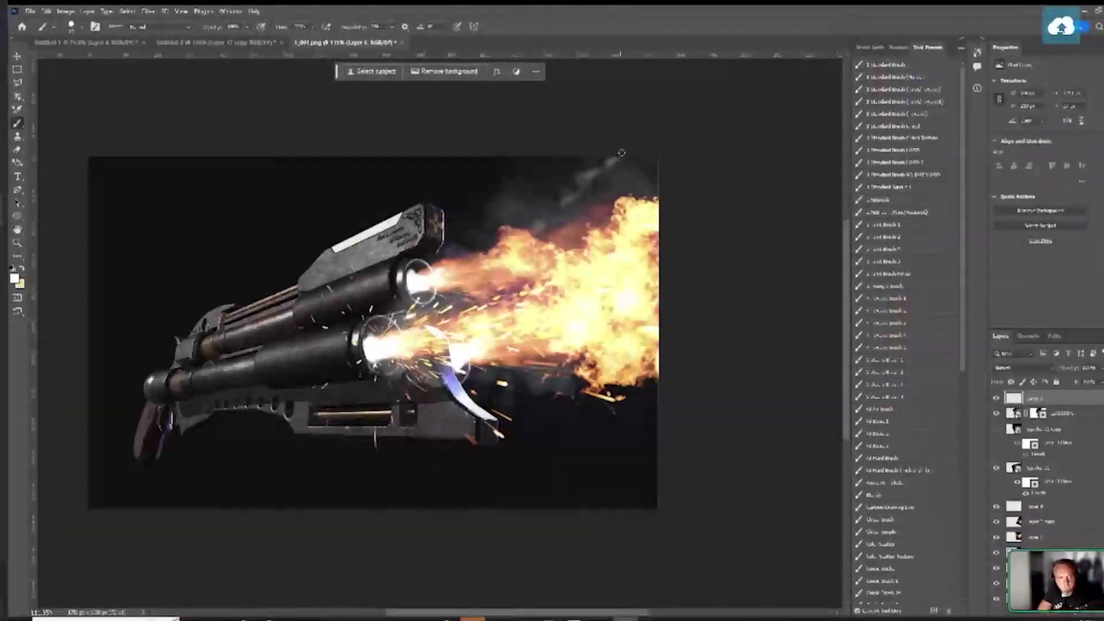
{"action": "mouse_move", "coordinate": [371, 256]}
{"action": "left_mouse_down"}
{"action": "mouse_move", "coordinate": [179, 185]}
{"action": "mouse_move", "coordinate": [298, 216]}
{"action": "mouse_move", "coordinate": [138, 215]}
{"action": "left_mouse_up"}
{"action": "mouse_move", "coordinate": [153, 303]}
{"action": "left_mouse_down"}
{"action": "mouse_move", "coordinate": [90, 296]}
{"action": "mouse_move", "coordinate": [143, 292]}
{"action": "mouse_move", "coordinate": [207, 326]}
{"action": "mouse_move", "coordinate": [180, 335]}
{"action": "mouse_move", "coordinate": [88, 315]}
{"action": "left_mouse_up"}
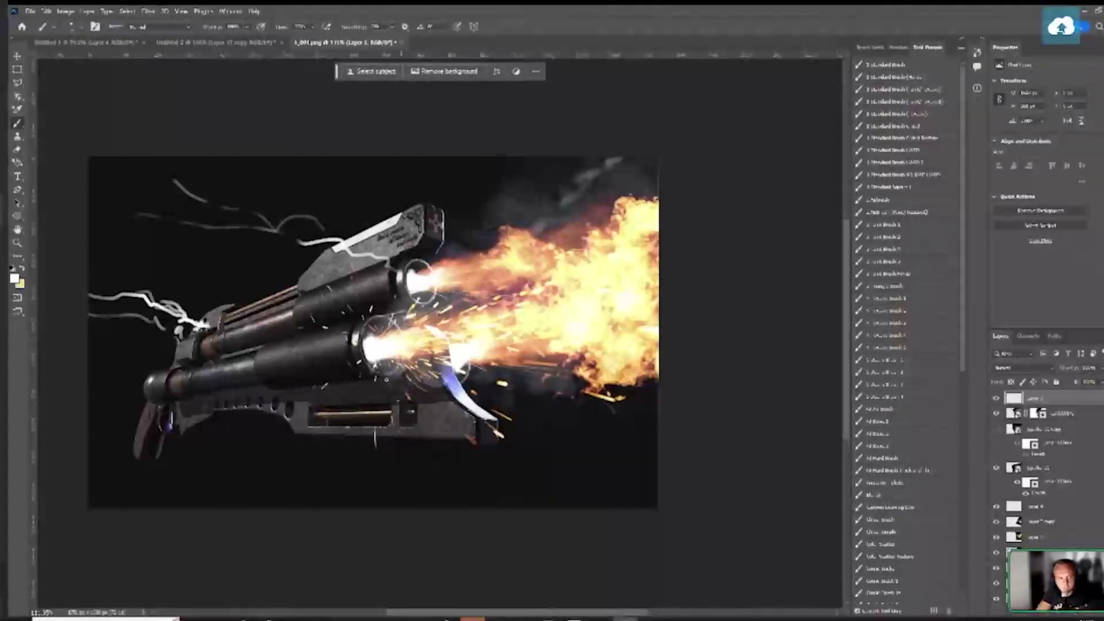
{"action": "mouse_move", "coordinate": [530, 426]}
{"action": "left_mouse_down"}
{"action": "mouse_move", "coordinate": [565, 453]}
{"action": "mouse_move", "coordinate": [564, 421]}
{"action": "mouse_move", "coordinate": [631, 442]}
{"action": "left_mouse_up"}
{"action": "key", "text": "r"}
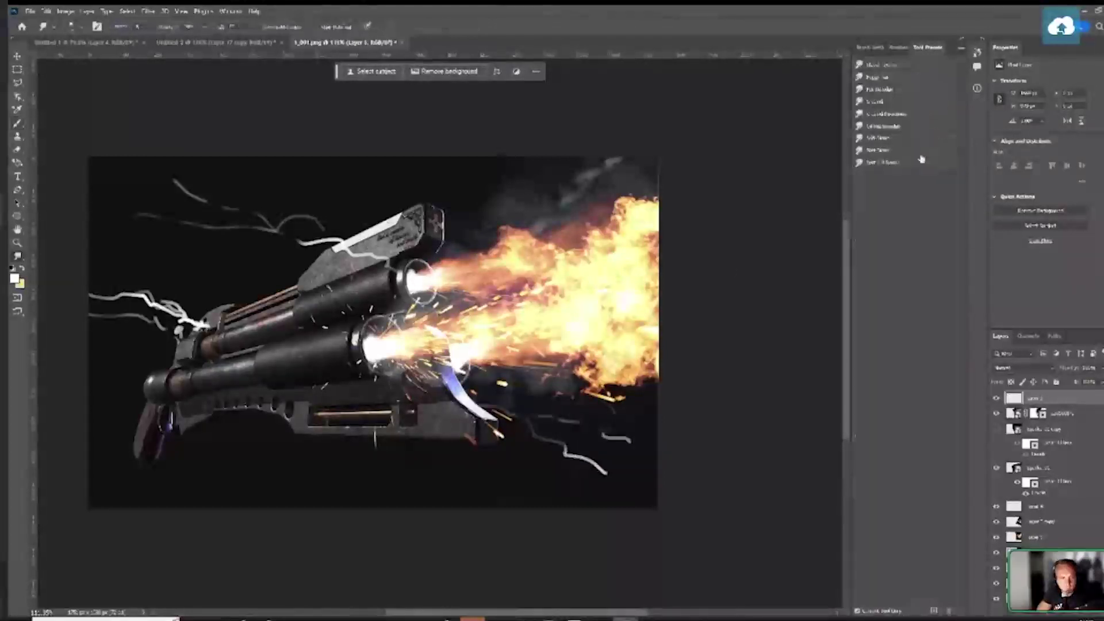
Choose a smudge preset and smear the lightning strands below the flames into smoke
{"action": "left_click", "coordinate": [903, 163]}
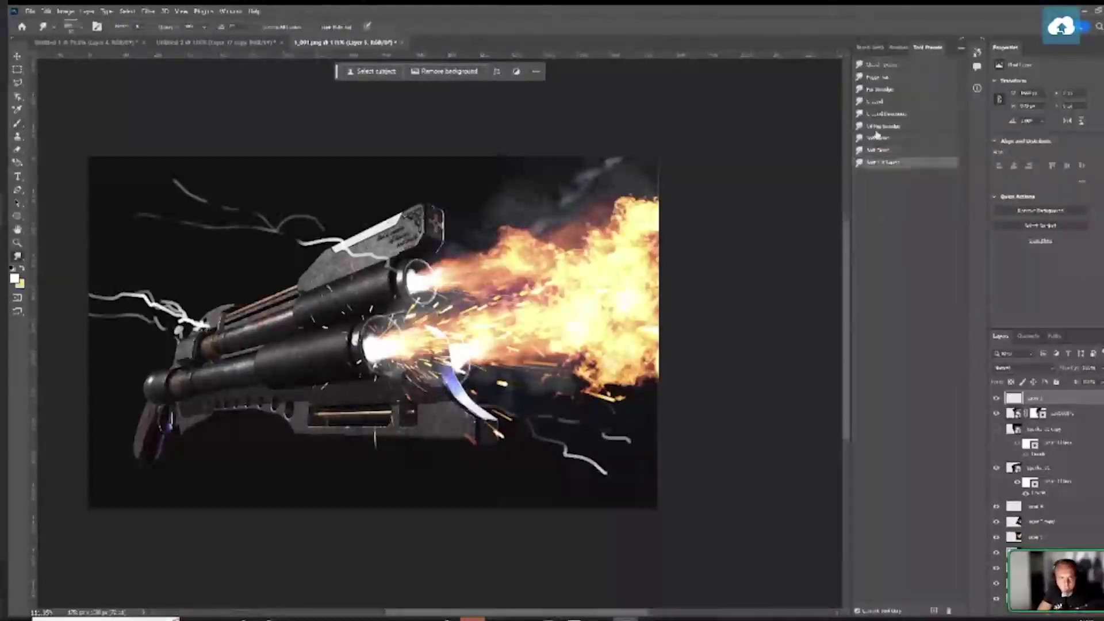
{"action": "left_click", "coordinate": [900, 129]}
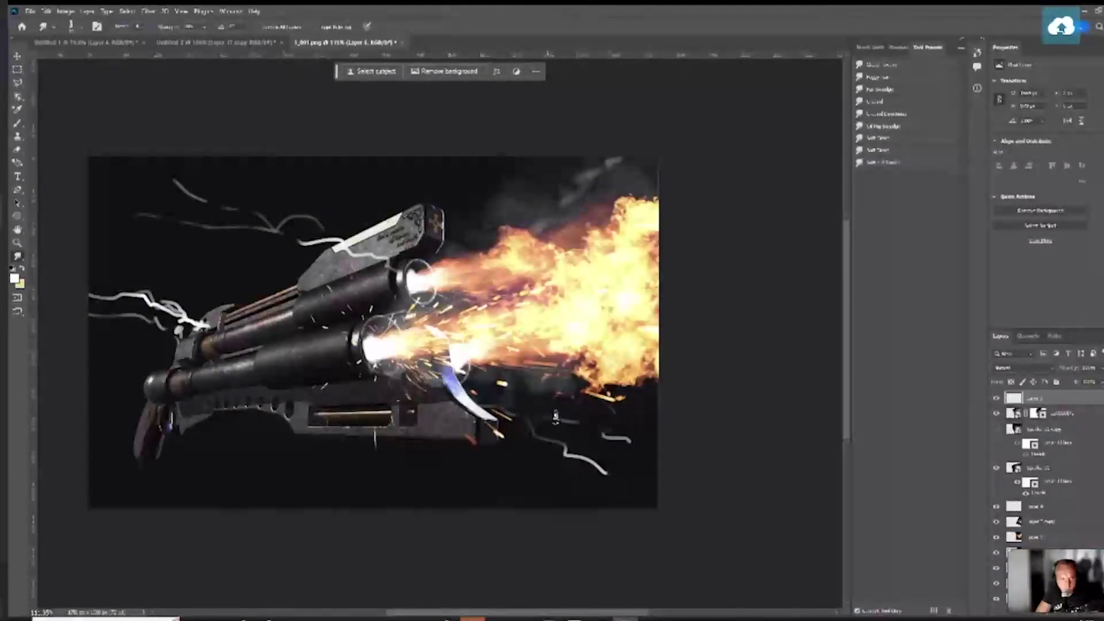
{"action": "left_click_drag", "start_coordinate": [595, 429], "coordinate": [627, 439]}
{"action": "mouse_move", "coordinate": [559, 444]}
{"action": "left_mouse_down"}
{"action": "mouse_move", "coordinate": [608, 476]}
{"action": "mouse_move", "coordinate": [574, 448]}
{"action": "mouse_move", "coordinate": [559, 458]}
{"action": "mouse_move", "coordinate": [581, 447]}
{"action": "left_mouse_up"}
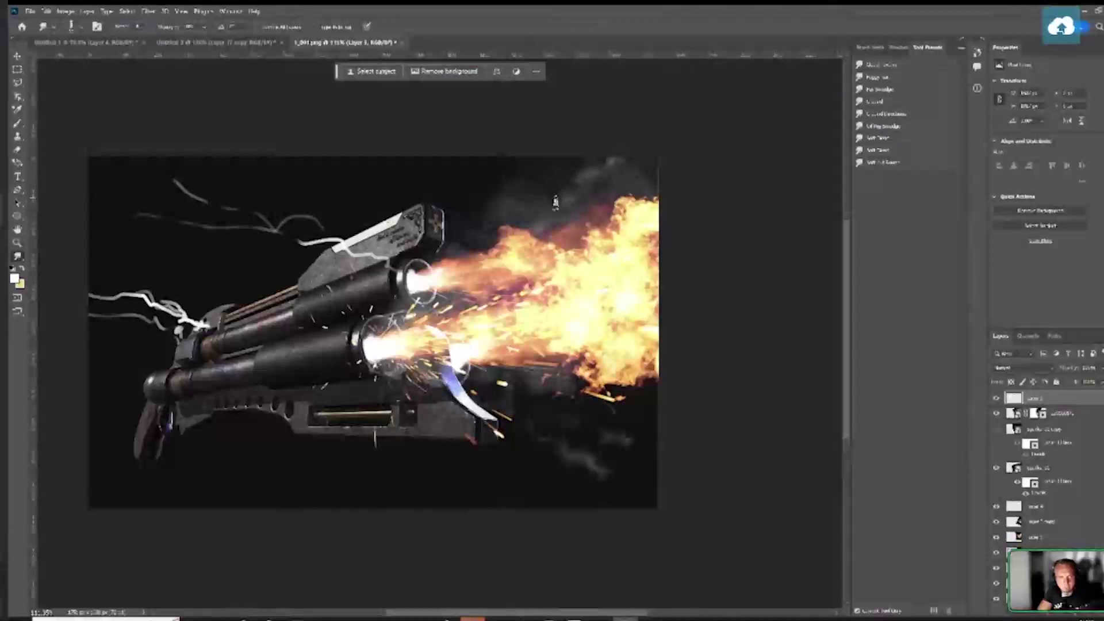
Paint thin white wisps near the smoke and smear the upper-left stroke into a faint trace
{"action": "key", "text": "b"}
{"action": "left_click_drag", "start_coordinate": [500, 218], "coordinate": [544, 187]}
{"action": "mouse_move", "coordinate": [511, 209]}
{"action": "left_mouse_down"}
{"action": "mouse_move", "coordinate": [465, 232]}
{"action": "mouse_move", "coordinate": [564, 177]}
{"action": "mouse_move", "coordinate": [573, 160]}
{"action": "mouse_move", "coordinate": [528, 198]}
{"action": "left_mouse_up"}
{"action": "key", "text": "r"}
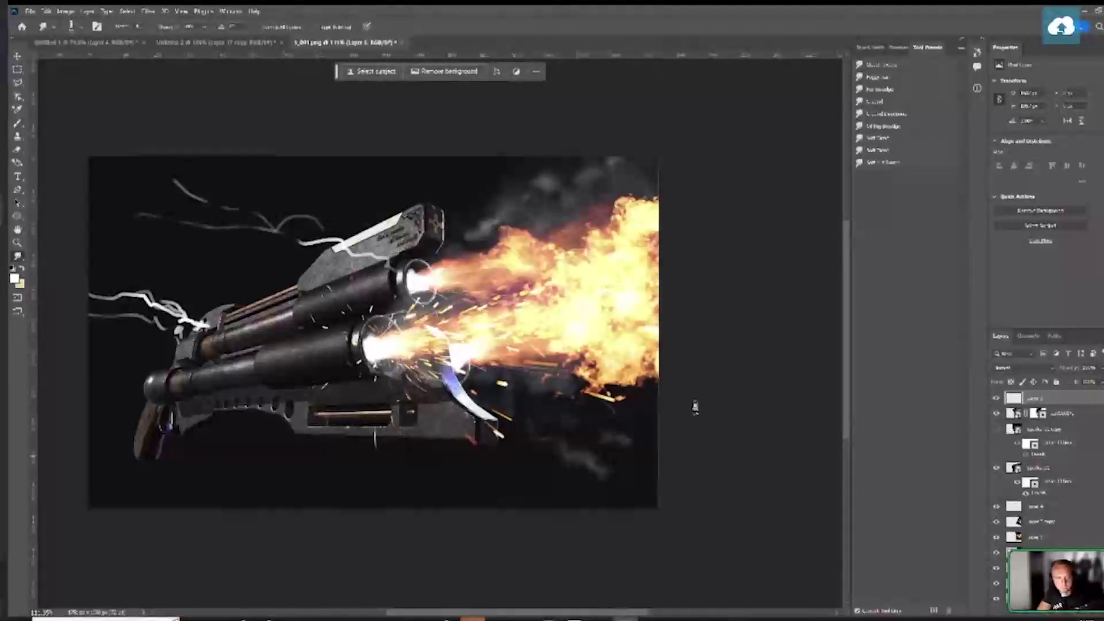
{"action": "mouse_move", "coordinate": [170, 178]}
{"action": "left_mouse_down"}
{"action": "mouse_move", "coordinate": [215, 198]}
{"action": "mouse_move", "coordinate": [160, 180]}
{"action": "mouse_move", "coordinate": [195, 180]}
{"action": "mouse_move", "coordinate": [141, 216]}
{"action": "mouse_move", "coordinate": [196, 218]}
{"action": "mouse_move", "coordinate": [186, 223]}
{"action": "mouse_move", "coordinate": [213, 208]}
{"action": "mouse_move", "coordinate": [279, 228]}
{"action": "mouse_move", "coordinate": [324, 219]}
{"action": "mouse_move", "coordinate": [291, 240]}
{"action": "mouse_move", "coordinate": [331, 236]}
{"action": "mouse_move", "coordinate": [402, 275]}
{"action": "left_mouse_up"}
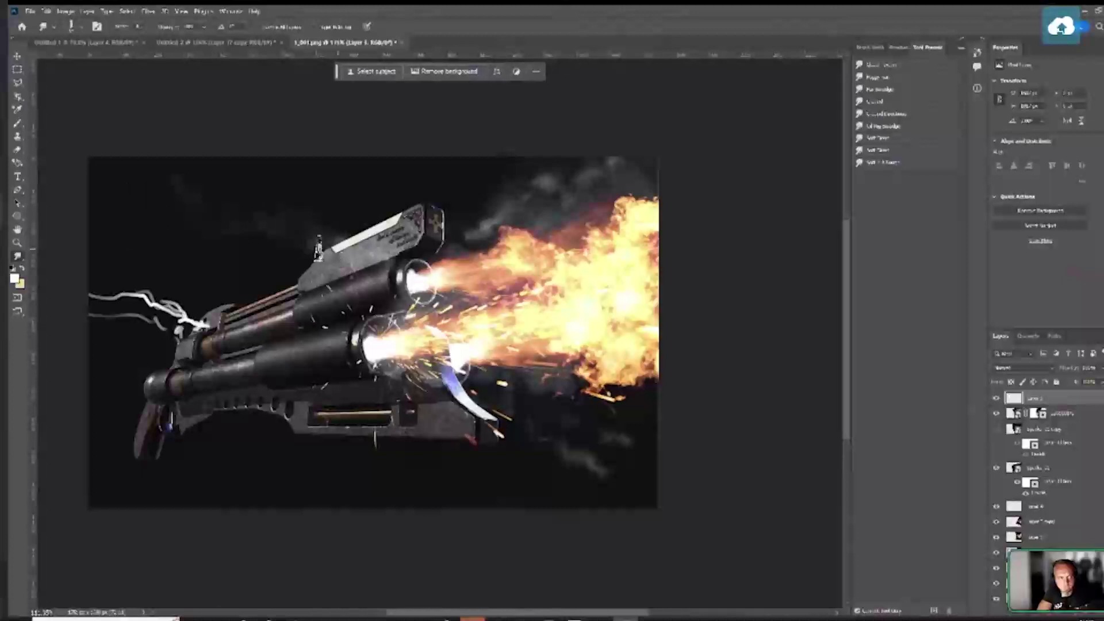
Add faint white highlights along the upper barrel and smear the rear bolt into grey smoke
{"action": "key", "text": "b"}
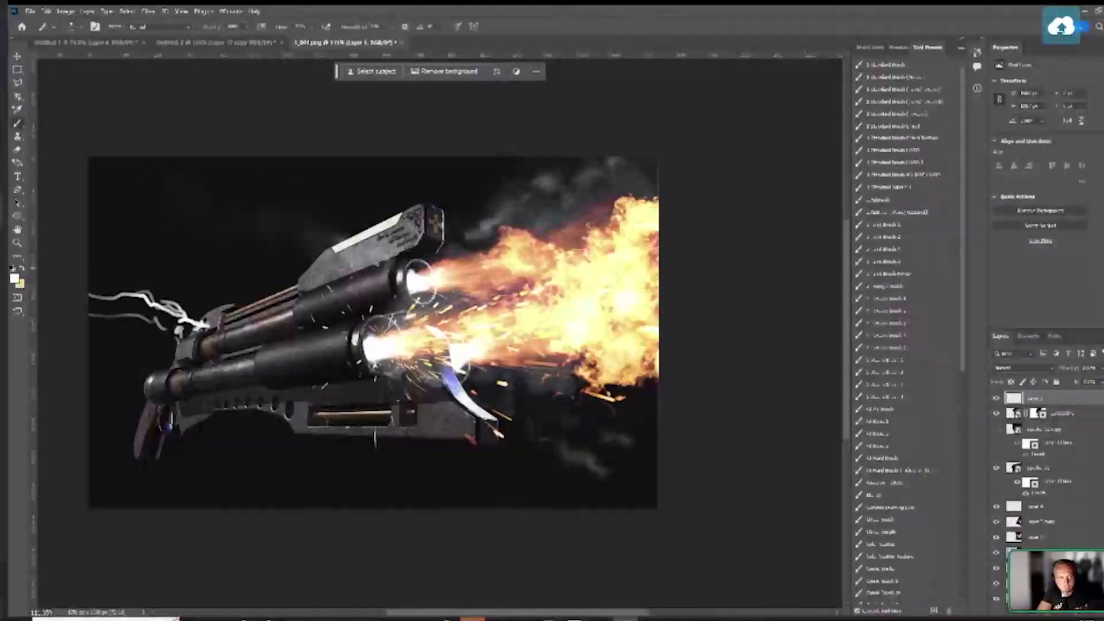
{"action": "left_click_drag", "start_coordinate": [371, 264], "coordinate": [404, 276]}
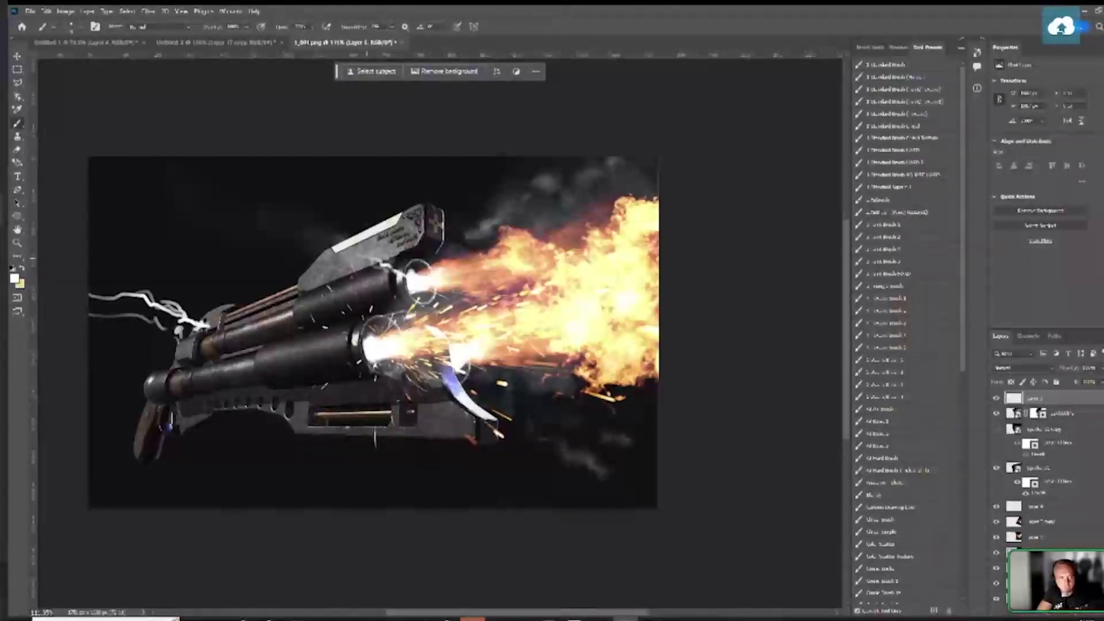
{"action": "left_click_drag", "start_coordinate": [318, 264], "coordinate": [406, 275]}
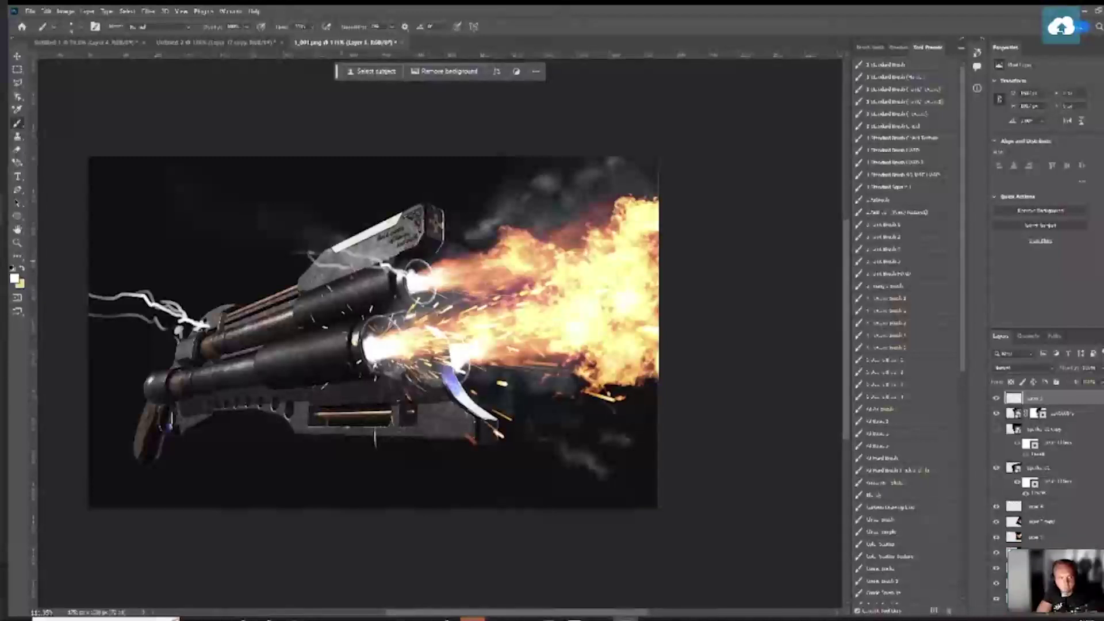
{"action": "key", "text": "r"}
{"action": "key", "text": "b"}
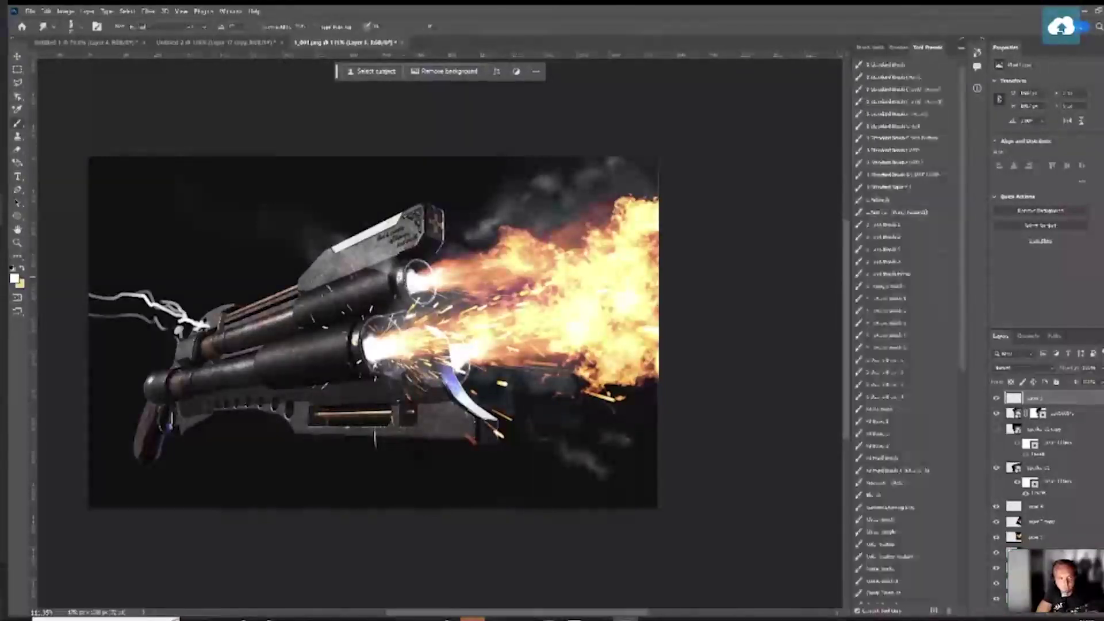
{"action": "mouse_move", "coordinate": [359, 275]}
{"action": "left_mouse_down"}
{"action": "mouse_move", "coordinate": [408, 274]}
{"action": "mouse_move", "coordinate": [371, 272]}
{"action": "left_mouse_up"}
{"action": "key", "text": "r"}
{"action": "mouse_move", "coordinate": [203, 301]}
{"action": "left_mouse_down"}
{"action": "mouse_move", "coordinate": [200, 325]}
{"action": "mouse_move", "coordinate": [185, 325]}
{"action": "mouse_move", "coordinate": [178, 308]}
{"action": "mouse_move", "coordinate": [77, 291]}
{"action": "mouse_move", "coordinate": [167, 329]}
{"action": "mouse_move", "coordinate": [148, 281]}
{"action": "mouse_move", "coordinate": [121, 275]}
{"action": "mouse_move", "coordinate": [98, 293]}
{"action": "mouse_move", "coordinate": [103, 320]}
{"action": "left_mouse_up"}
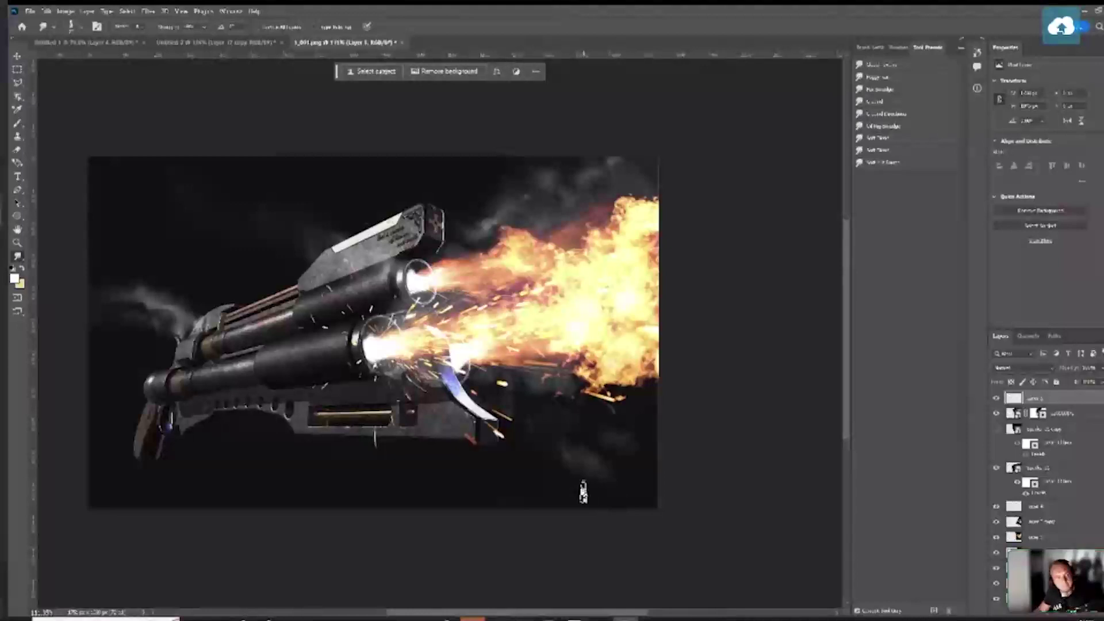
Give the large fire layer a new blend mode and lower its Fill to dim it
{"action": "left_click_drag", "start_coordinate": [507, 434], "coordinate": [532, 425]}
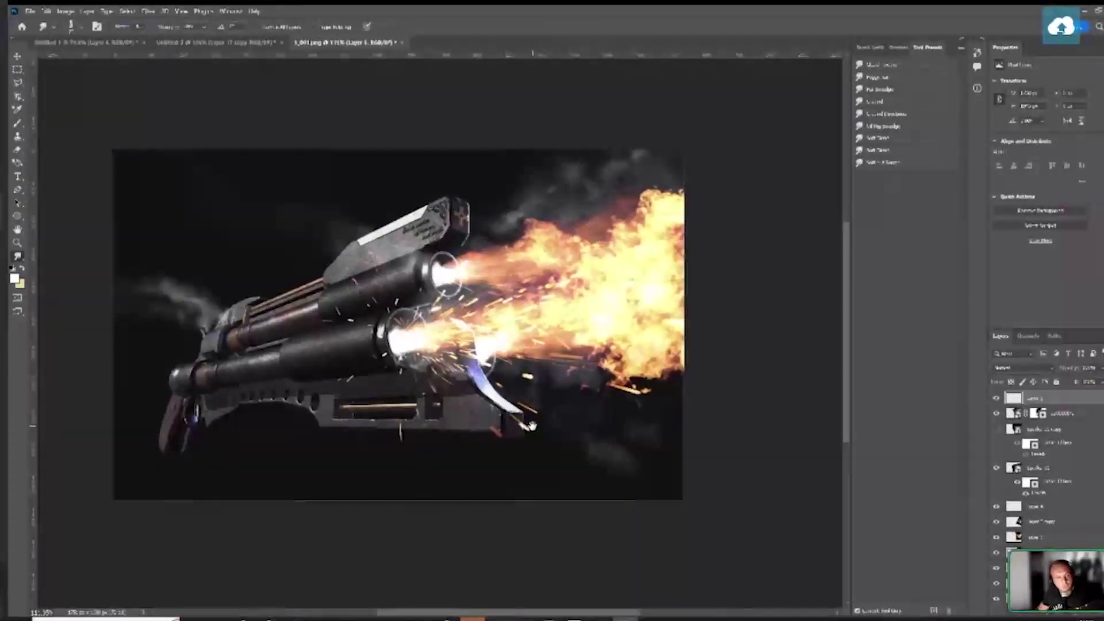
{"action": "left_click", "coordinate": [997, 523]}
{"action": "left_click", "coordinate": [998, 538]}
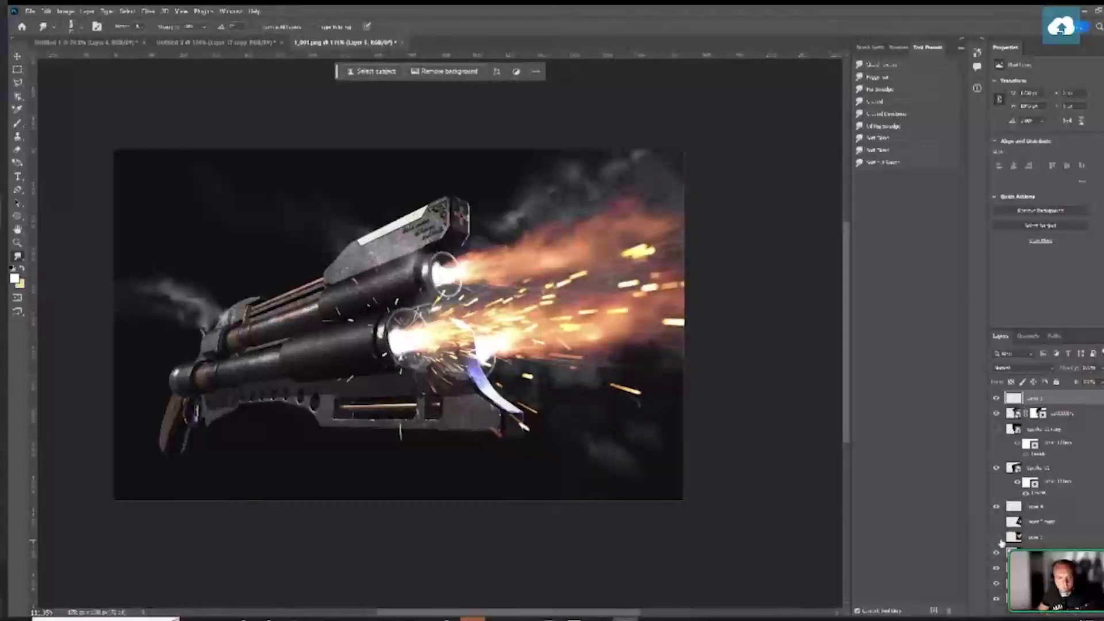
{"action": "left_click", "coordinate": [999, 539]}
{"action": "left_click", "coordinate": [1030, 538]}
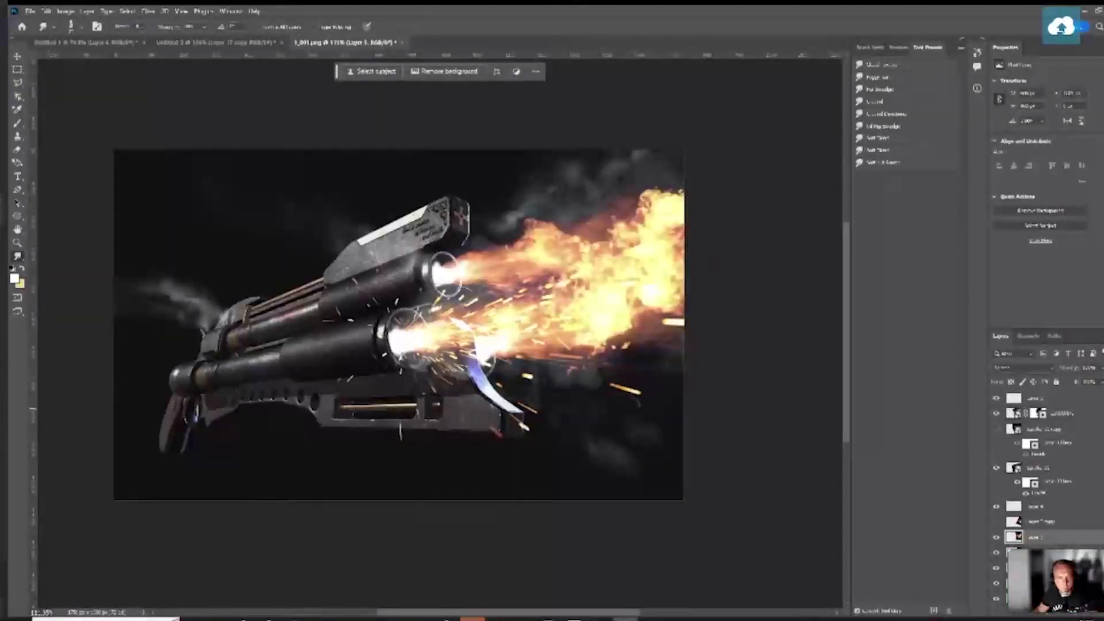
{"action": "left_click", "coordinate": [1013, 368]}
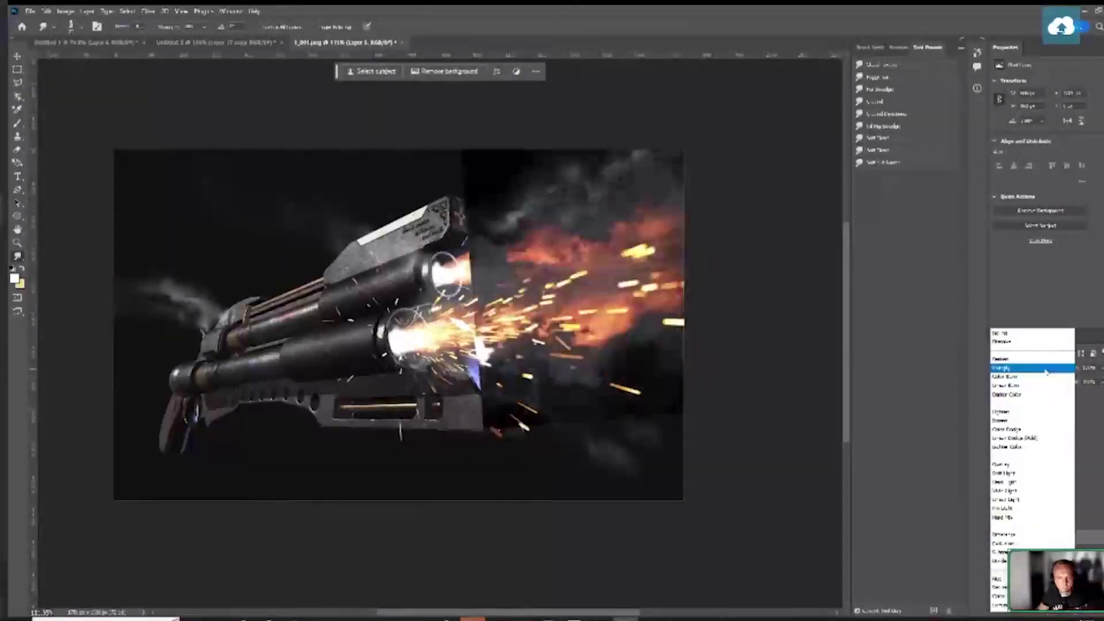
{"action": "left_click", "coordinate": [1016, 430]}
{"action": "left_click", "coordinate": [1093, 395]}
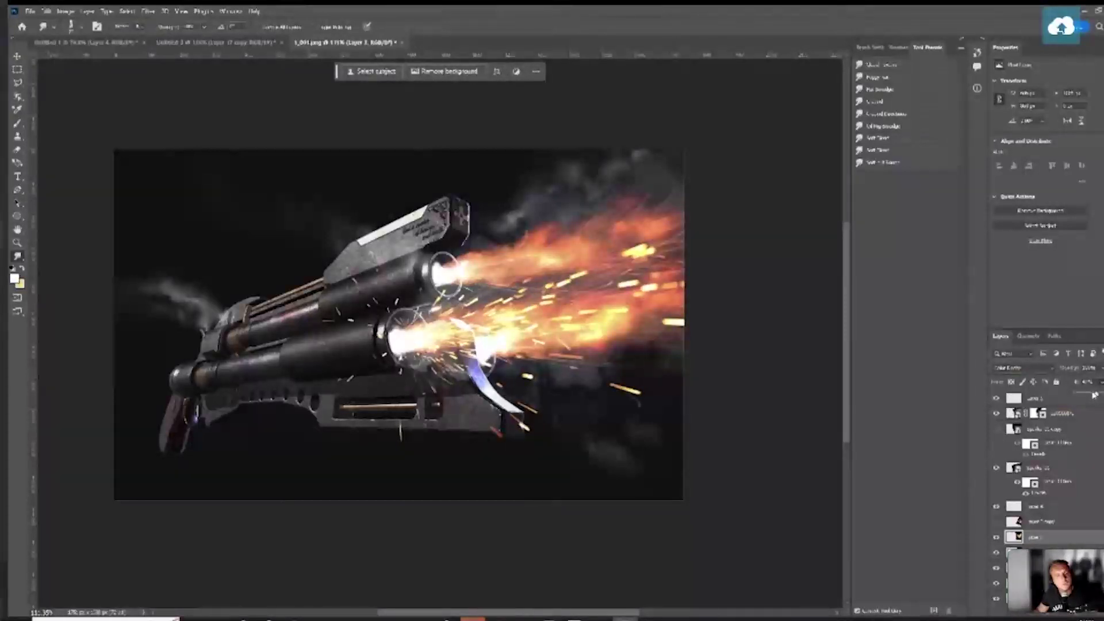
Crop outward to widen the canvas slightly on the right, then re-show the hidden layer
{"action": "key", "text": "c"}
{"action": "left_click_drag", "start_coordinate": [684, 328], "coordinate": [702, 333]}
{"action": "key", "text": "Return"}
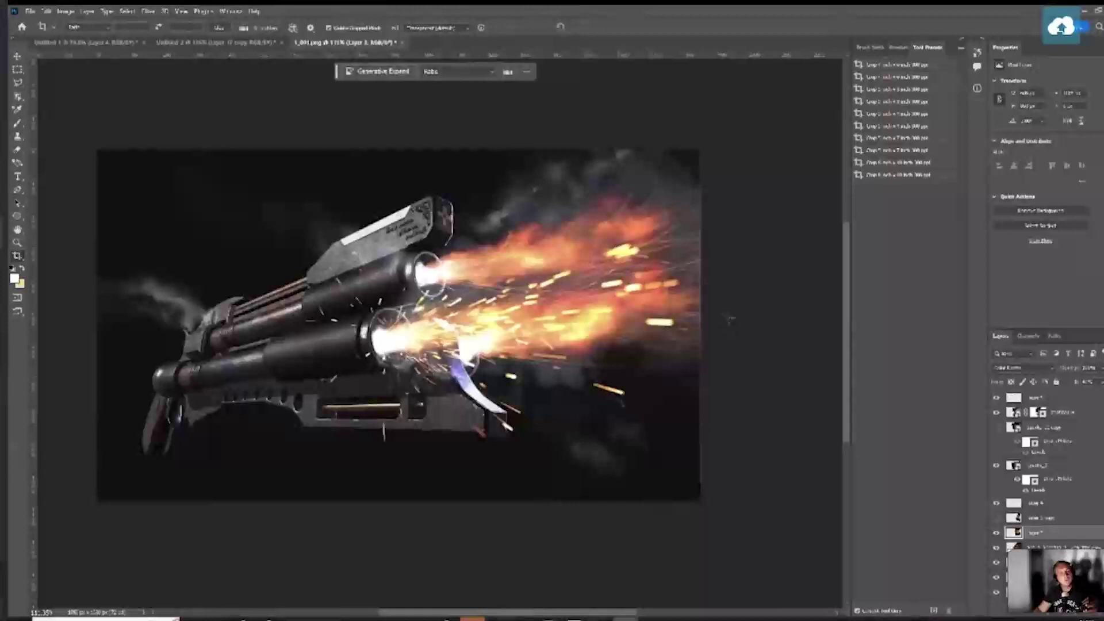
{"action": "left_click", "coordinate": [996, 536]}
{"action": "key", "text": "r"}
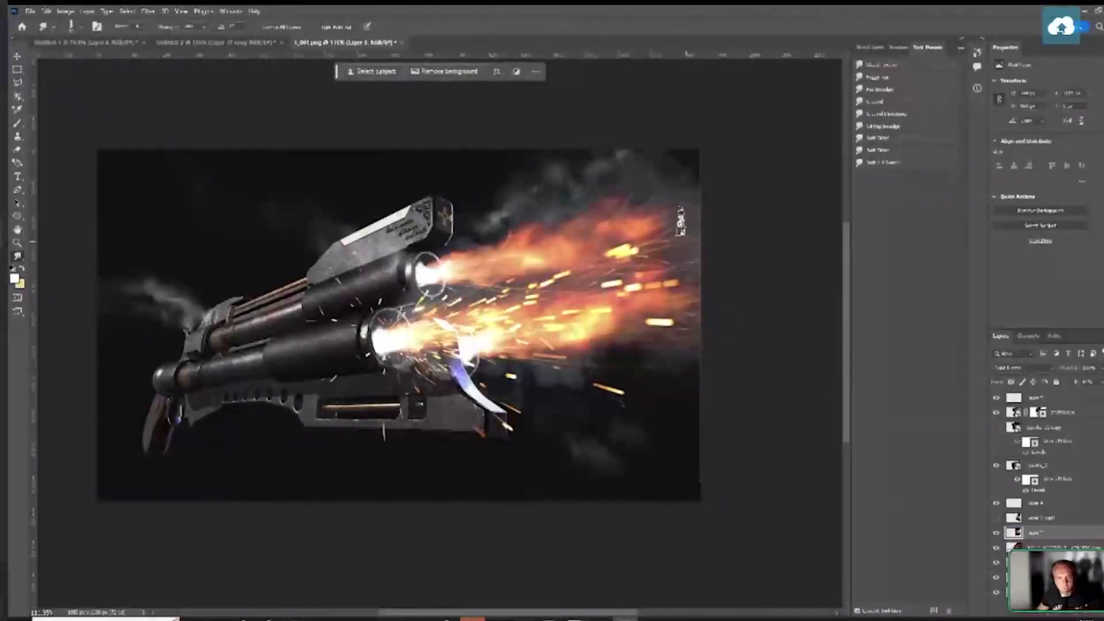
Show the Layer 2 group and compare the image with and without the sparks and flare
{"action": "left_click_drag", "start_coordinate": [519, 361], "coordinate": [565, 364]}
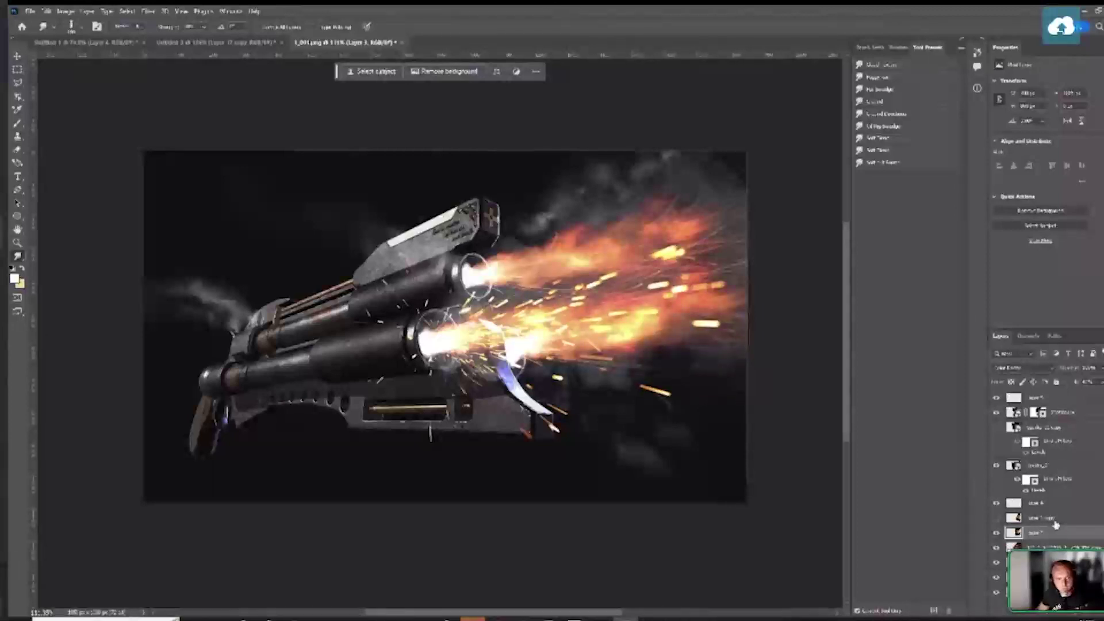
{"action": "left_click", "coordinate": [997, 465]}
{"action": "left_click", "coordinate": [997, 467]}
{"action": "left_click", "coordinate": [998, 467]}
{"action": "left_click", "coordinate": [997, 504]}
{"action": "left_click", "coordinate": [997, 503]}
Toggle the orange fire glow layers to compare, ending with the bright fire-burst layer shown
{"action": "left_click", "coordinate": [998, 551]}
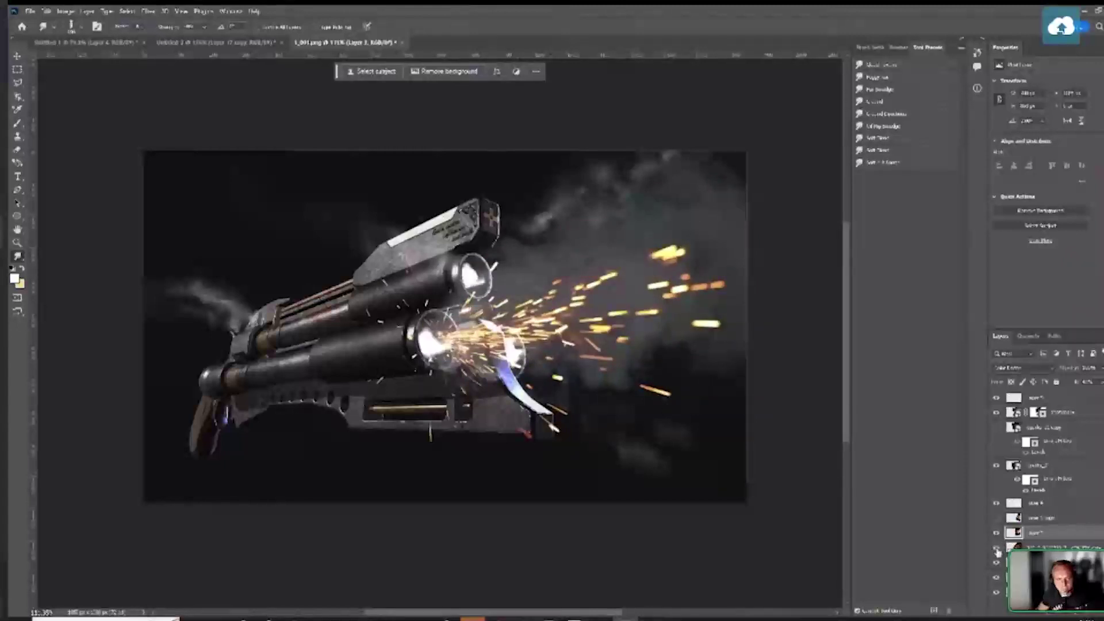
{"action": "left_click", "coordinate": [998, 551]}
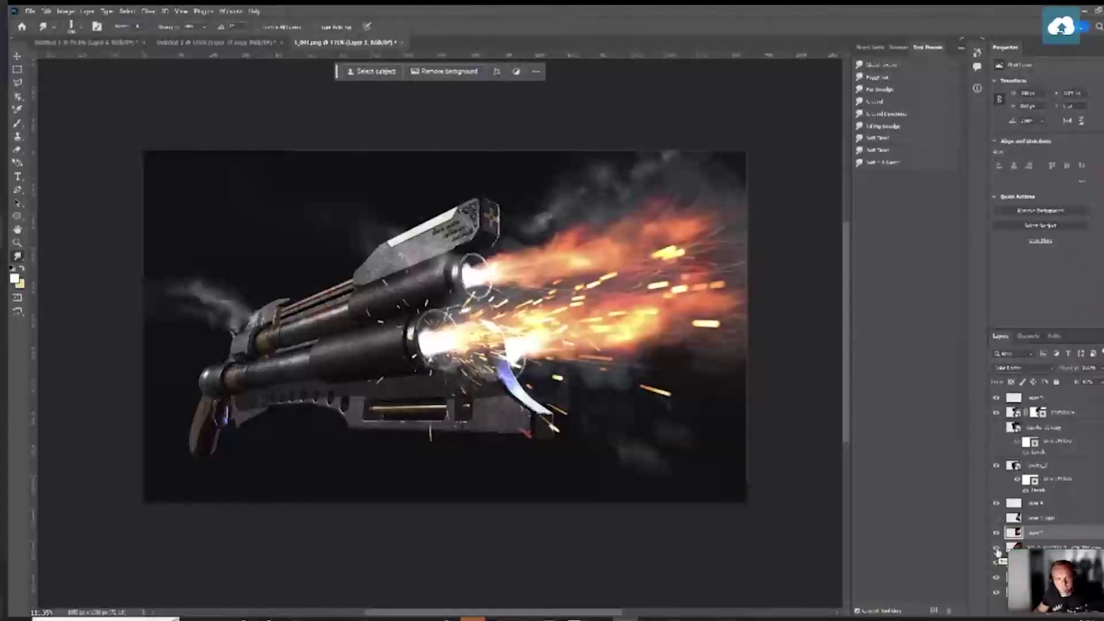
{"action": "left_click", "coordinate": [998, 551]}
{"action": "left_click", "coordinate": [998, 551]}
{"action": "left_click", "coordinate": [998, 551]}
{"action": "left_click", "coordinate": [998, 551]}
{"action": "left_click", "coordinate": [998, 543]}
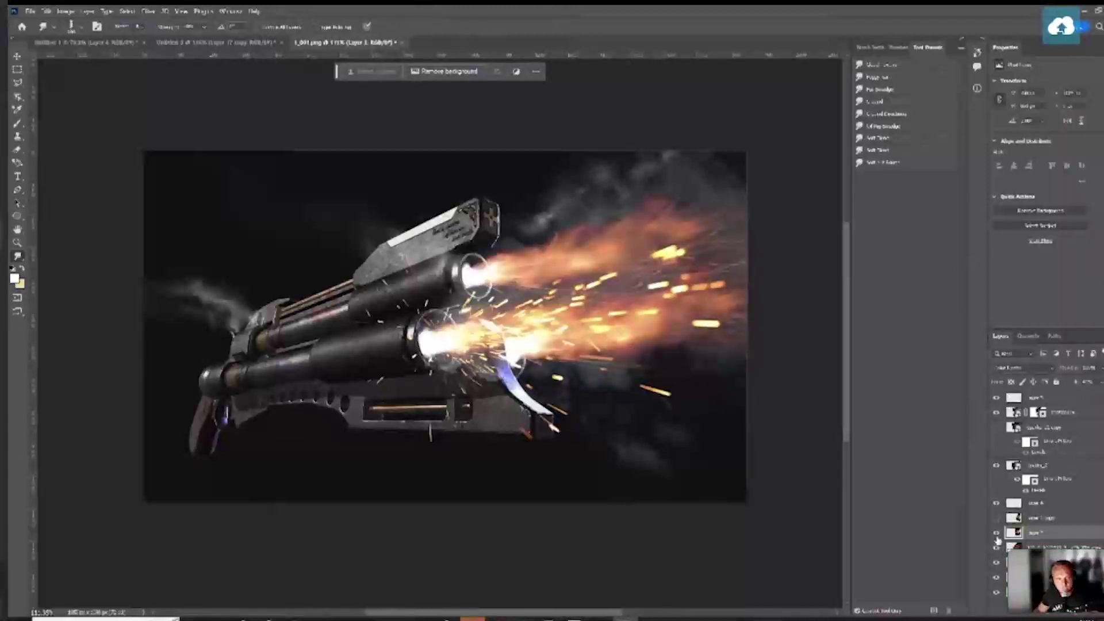
{"action": "left_click", "coordinate": [998, 543]}
{"action": "left_click", "coordinate": [998, 544]}
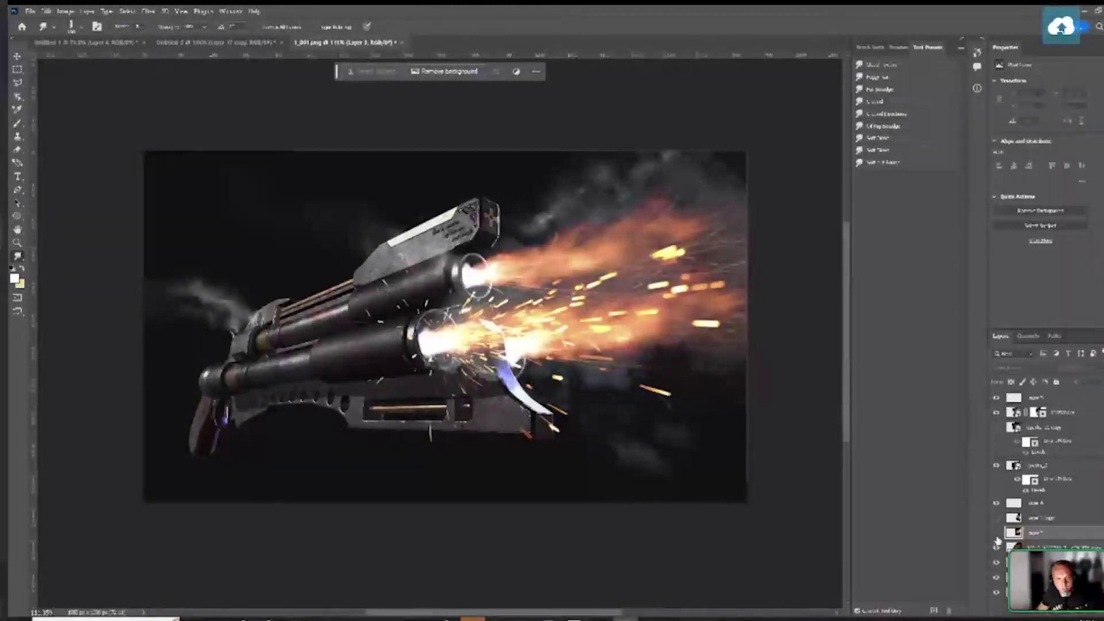
{"action": "left_click", "coordinate": [999, 532]}
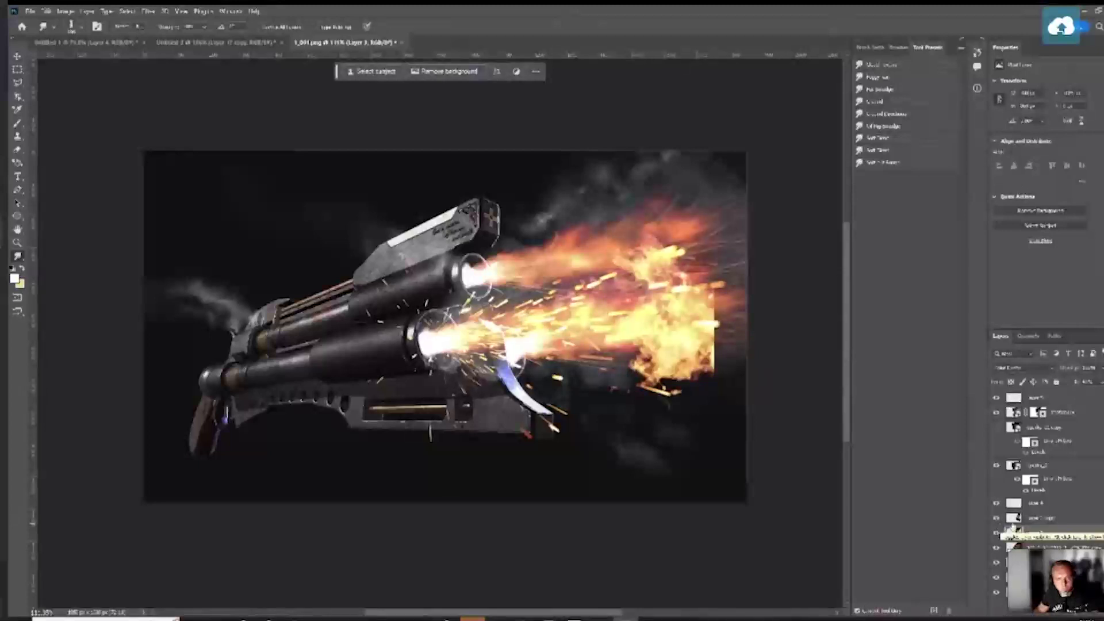
Duplicate the fire-burst layer, enlarge it toward the upper right and tilt it slightly
{"action": "key", "text": "ctrl+j"}
{"action": "key", "text": "ctrl+t"}
{"action": "left_click_drag", "start_coordinate": [714, 151], "coordinate": [757, 75]}
{"action": "left_click_drag", "start_coordinate": [703, 220], "coordinate": [717, 236]}
{"action": "left_click_drag", "start_coordinate": [806, 105], "coordinate": [790, 89]}
{"action": "key", "text": "Return"}
{"action": "key", "text": "b"}
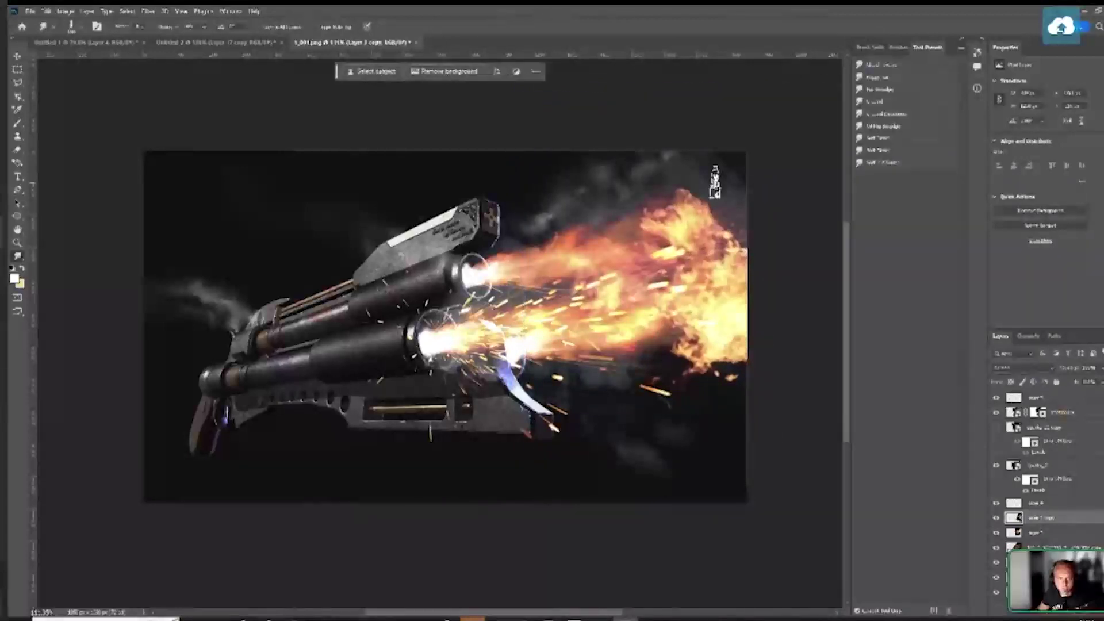
Smudge the right-hand flame edges into soft streaks and stamp visible layers onto a new layer
{"action": "key", "text": "e"}
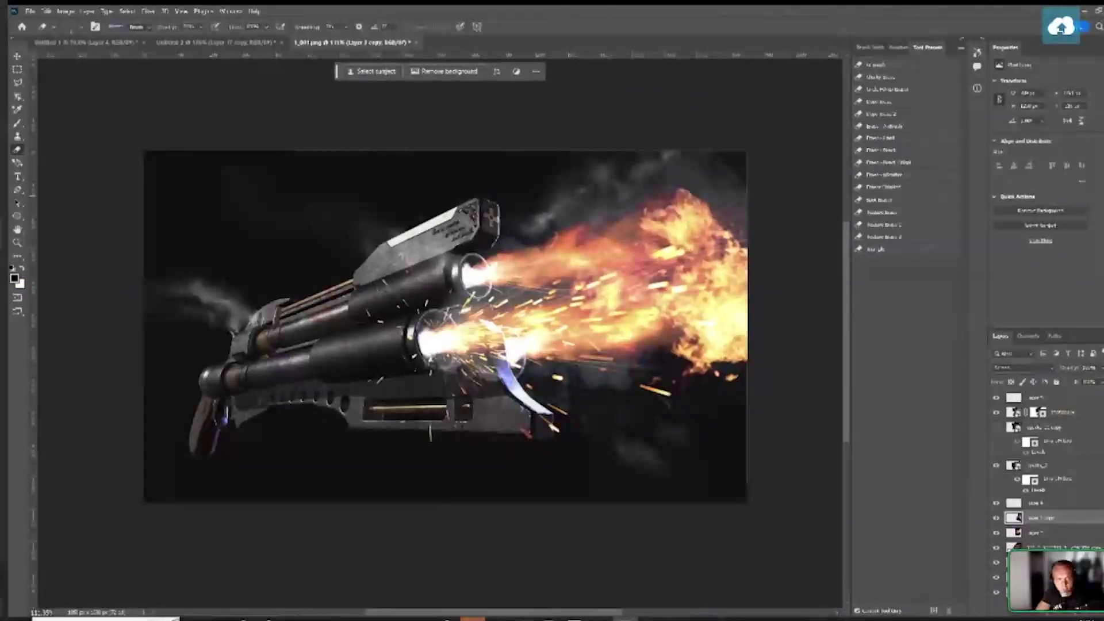
{"action": "left_click", "coordinate": [879, 64]}
{"action": "key", "text": "bracketleft"}
{"action": "key", "text": "bracketleft"}
{"action": "key", "text": "bracketleft"}
{"action": "key", "text": "bracketleft"}
{"action": "key", "text": "bracketleft"}
{"action": "key", "text": "bracketleft"}
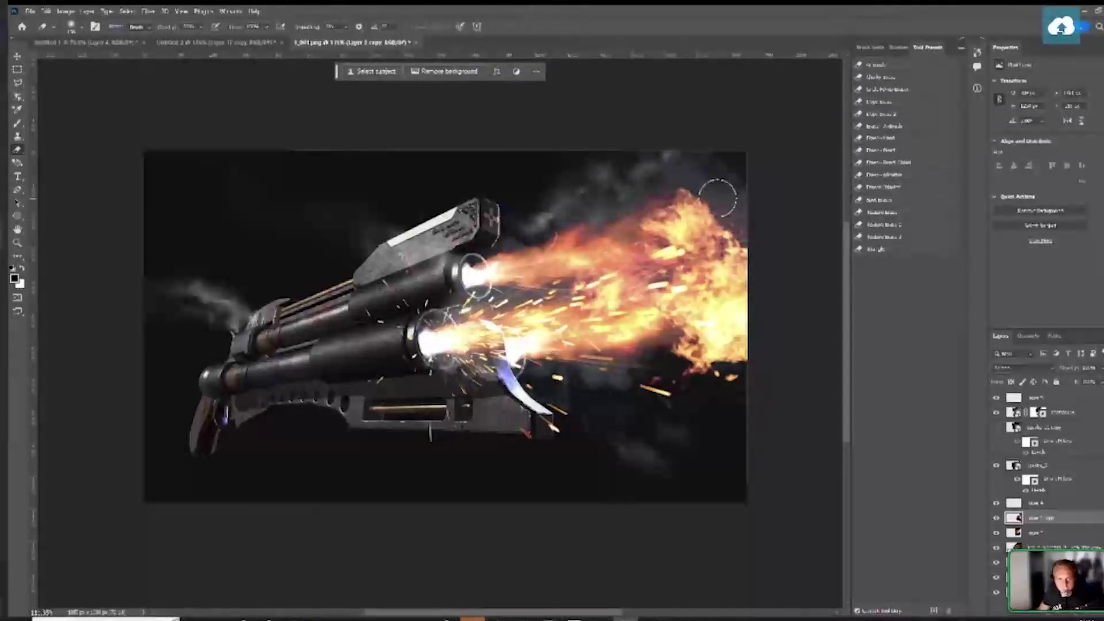
{"action": "key", "text": "r"}
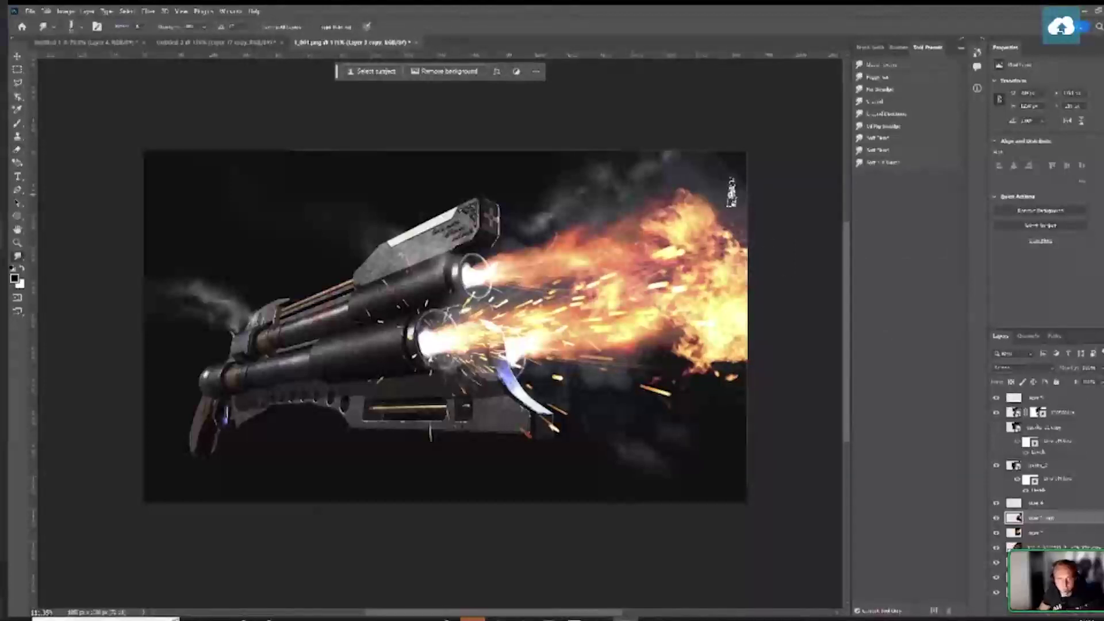
{"action": "left_click_drag", "start_coordinate": [689, 201], "coordinate": [740, 178]}
{"action": "mouse_move", "coordinate": [714, 216]}
{"action": "left_mouse_down"}
{"action": "mouse_move", "coordinate": [744, 221]}
{"action": "mouse_move", "coordinate": [728, 214]}
{"action": "mouse_move", "coordinate": [748, 163]}
{"action": "left_mouse_up"}
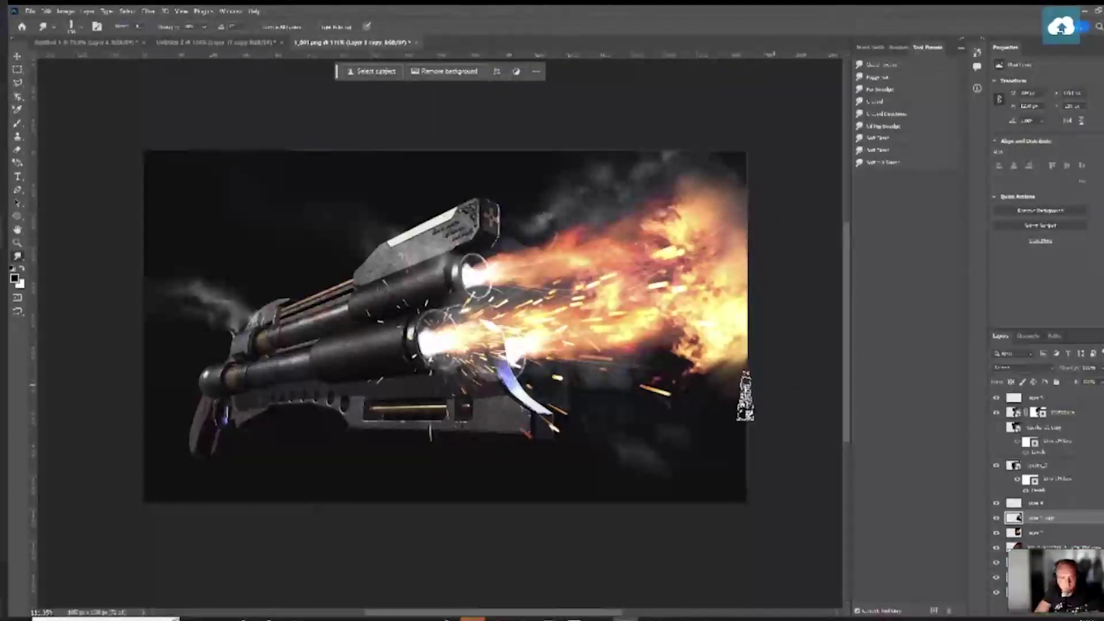
{"action": "mouse_move", "coordinate": [695, 395]}
{"action": "left_mouse_down"}
{"action": "mouse_move", "coordinate": [749, 404]}
{"action": "mouse_move", "coordinate": [685, 351]}
{"action": "mouse_move", "coordinate": [658, 361]}
{"action": "mouse_move", "coordinate": [714, 365]}
{"action": "mouse_move", "coordinate": [705, 367]}
{"action": "mouse_move", "coordinate": [743, 353]}
{"action": "mouse_move", "coordinate": [711, 318]}
{"action": "mouse_move", "coordinate": [739, 395]}
{"action": "mouse_move", "coordinate": [701, 382]}
{"action": "left_mouse_up"}
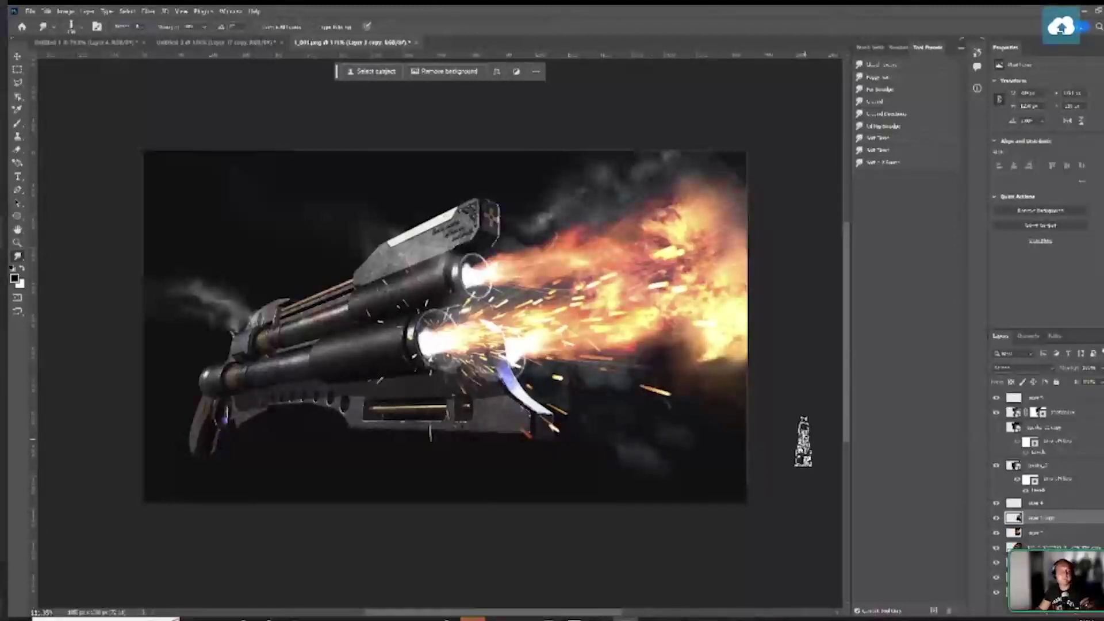
{"action": "key", "text": "ctrl+shift+alt+e"}
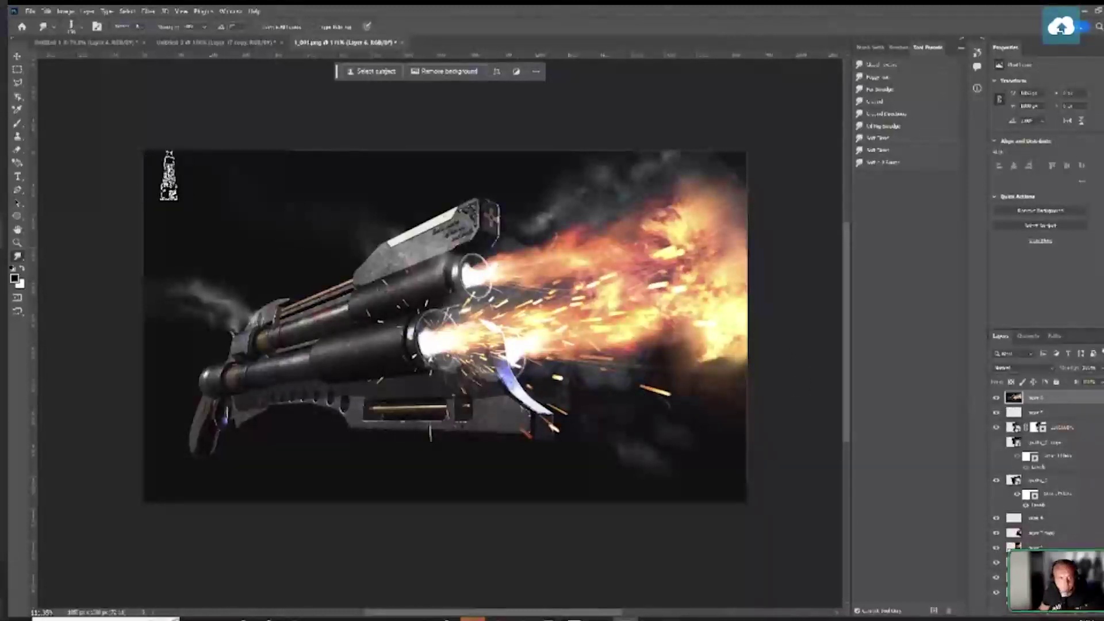
Draw a canvas-sized black ellipse set to Subtract Front Shape so black surrounds the image
{"action": "right_click", "coordinate": [16, 219]}
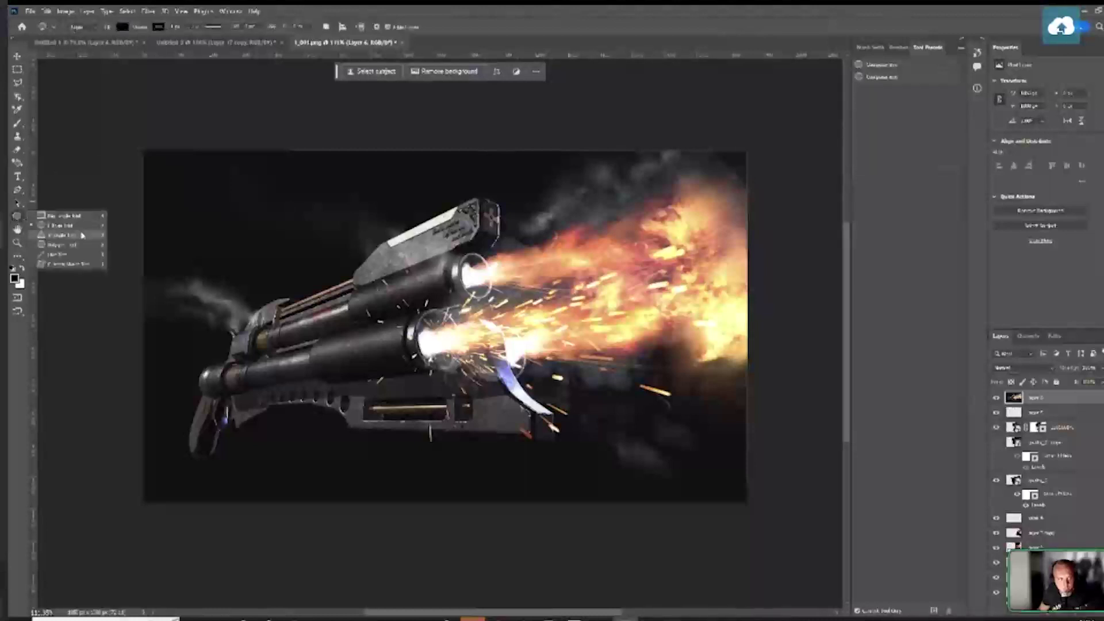
{"action": "left_click", "coordinate": [73, 228]}
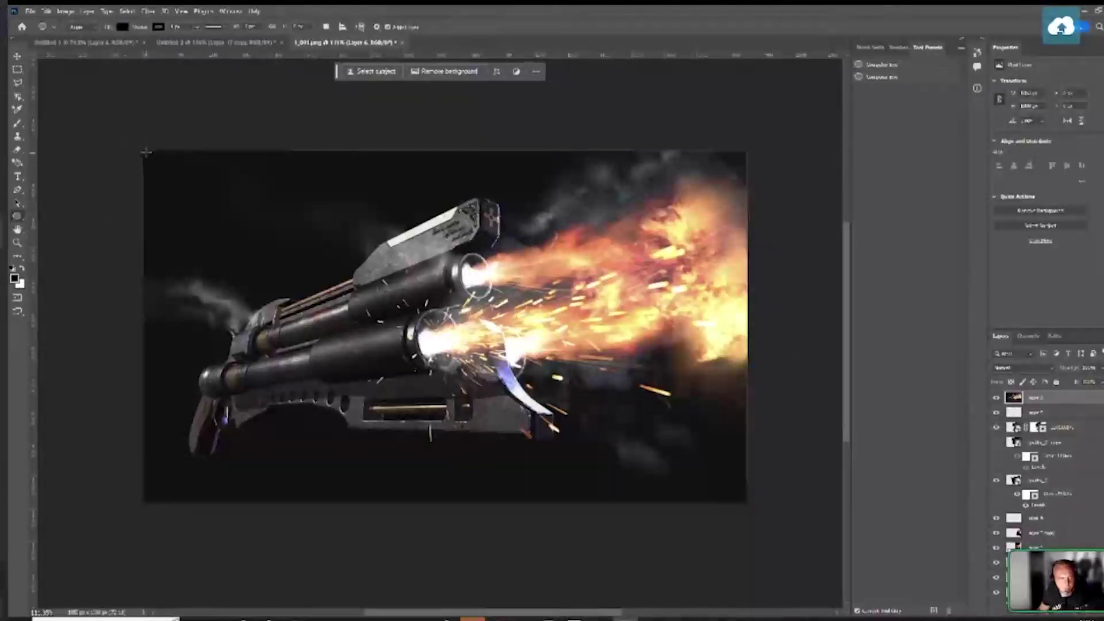
{"action": "left_click_drag", "start_coordinate": [144, 151], "coordinate": [724, 488]}
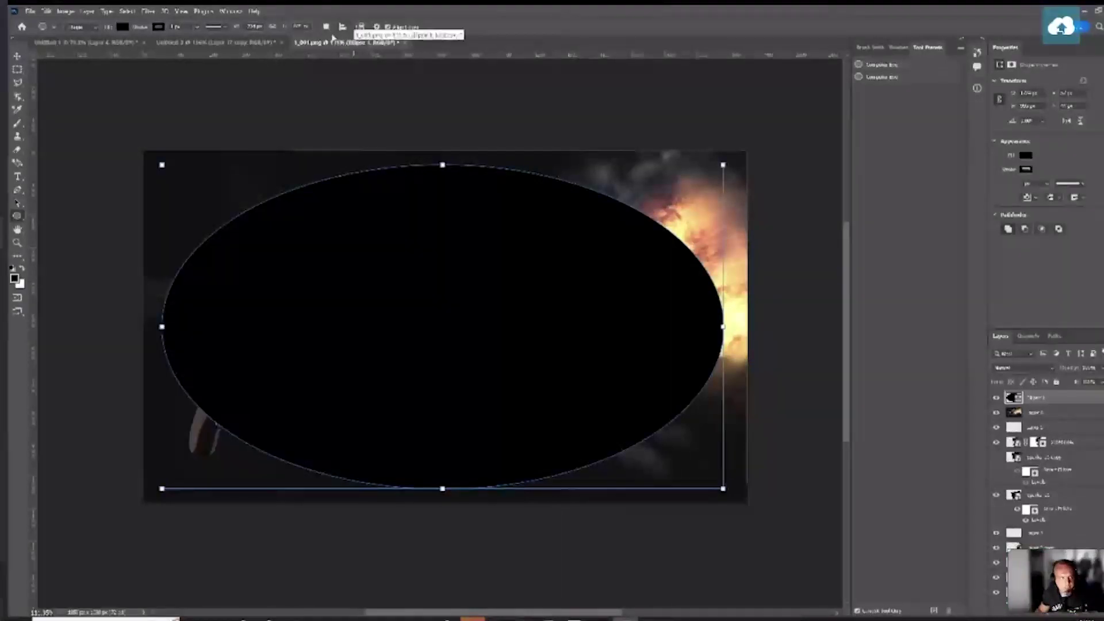
{"action": "left_click", "coordinate": [344, 29]}
{"action": "left_click", "coordinate": [328, 31]}
{"action": "left_click", "coordinate": [328, 31]}
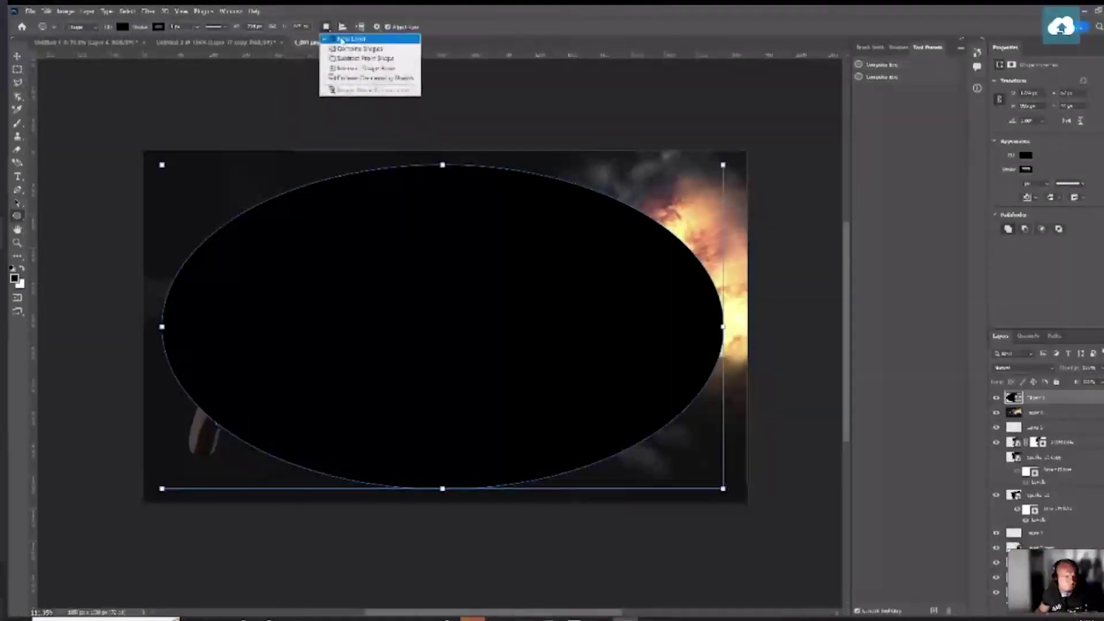
{"action": "left_click", "coordinate": [342, 49]}
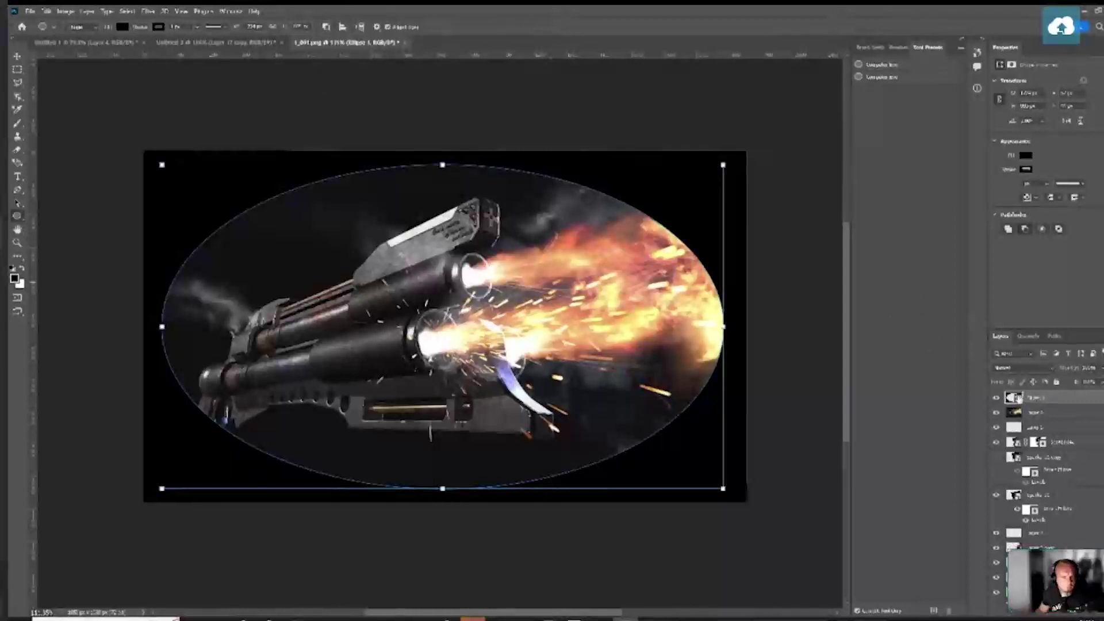
{"action": "double_click", "coordinate": [1018, 397]}
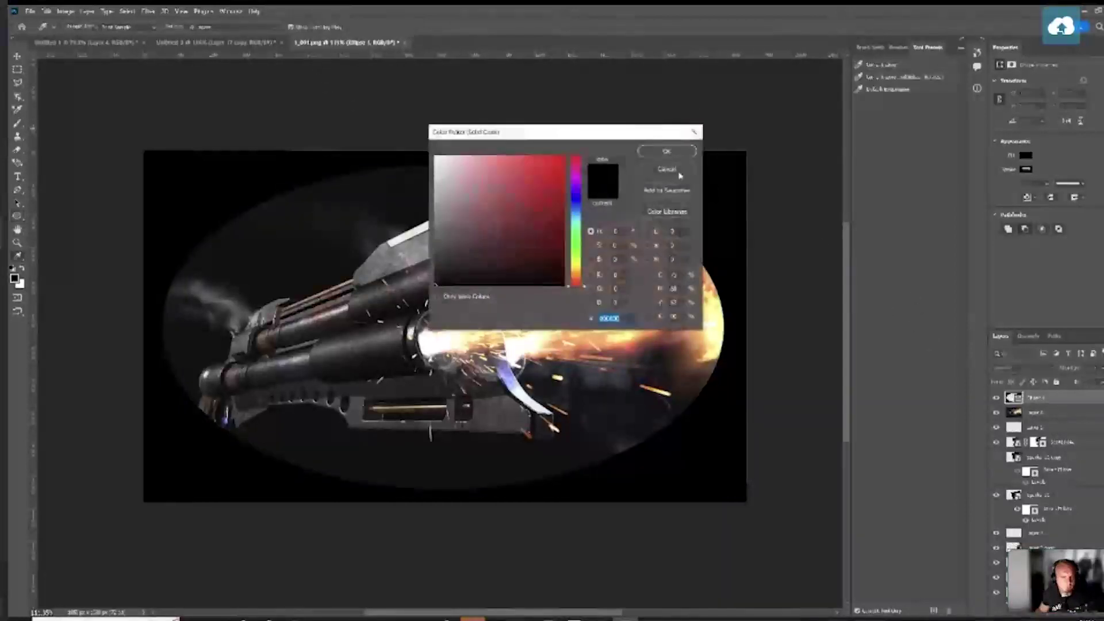
{"action": "left_click", "coordinate": [666, 152]}
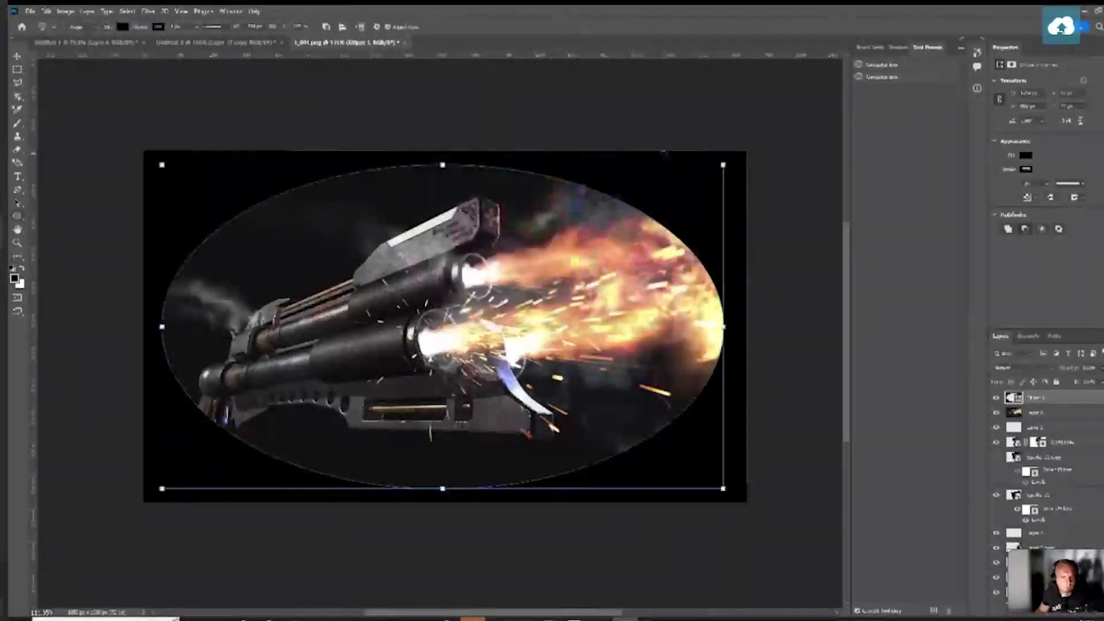
Bring up the Properties panel and heavily feather the ellipse's mask edge
{"action": "left_click", "coordinate": [997, 398]}
{"action": "left_click", "coordinate": [997, 398]}
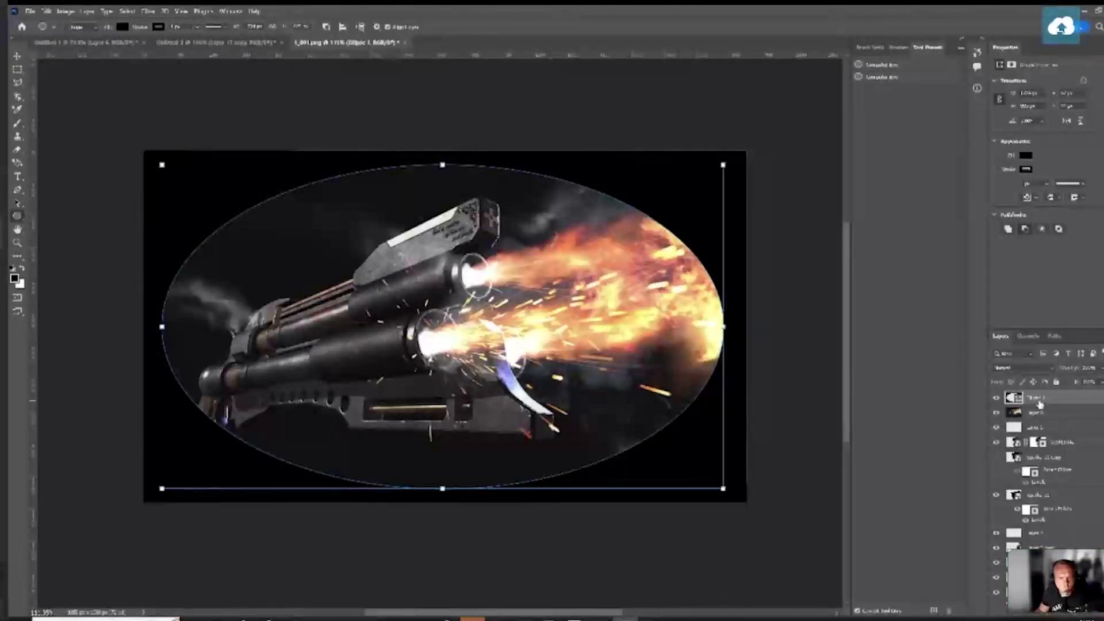
{"action": "left_click", "coordinate": [203, 11]}
{"action": "mouse_move", "coordinate": [230, 11]}
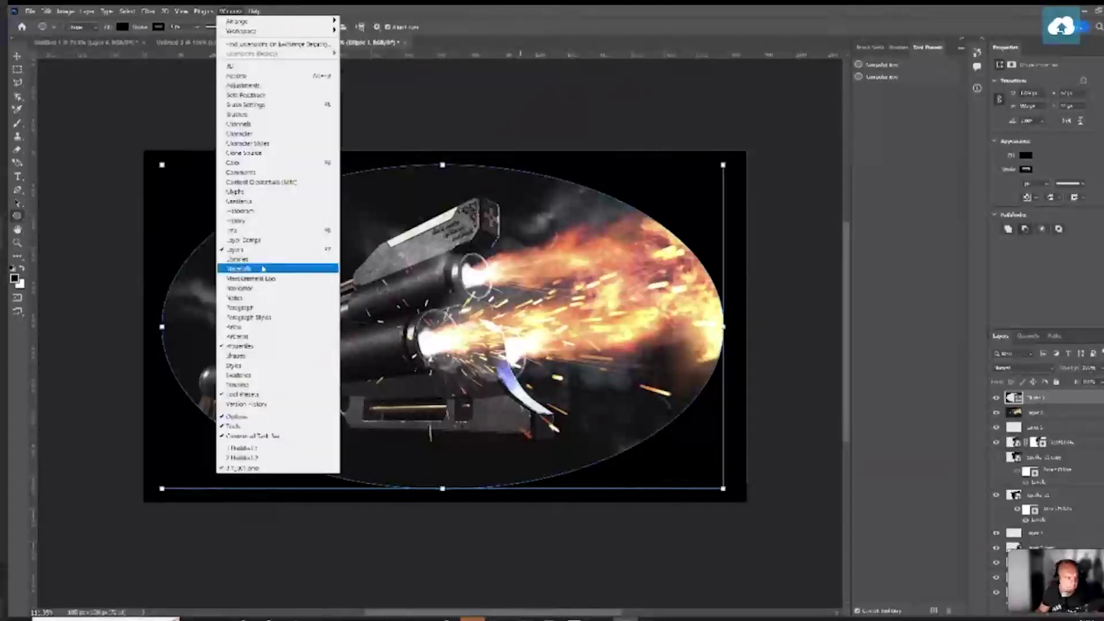
{"action": "left_click", "coordinate": [241, 346]}
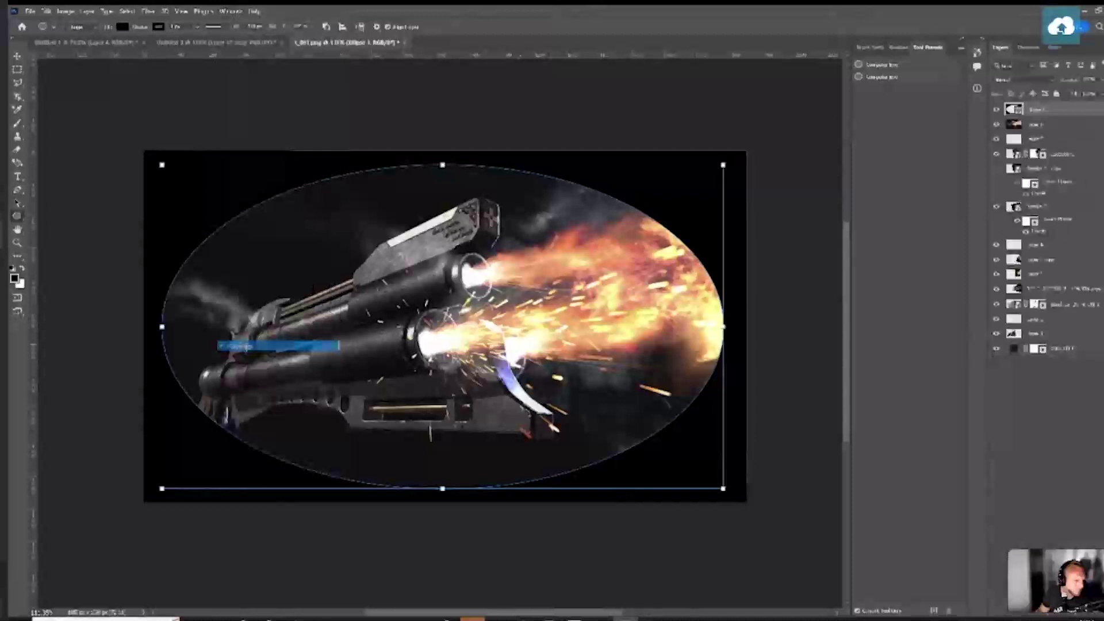
{"action": "left_click", "coordinate": [230, 11]}
{"action": "left_click", "coordinate": [254, 346]}
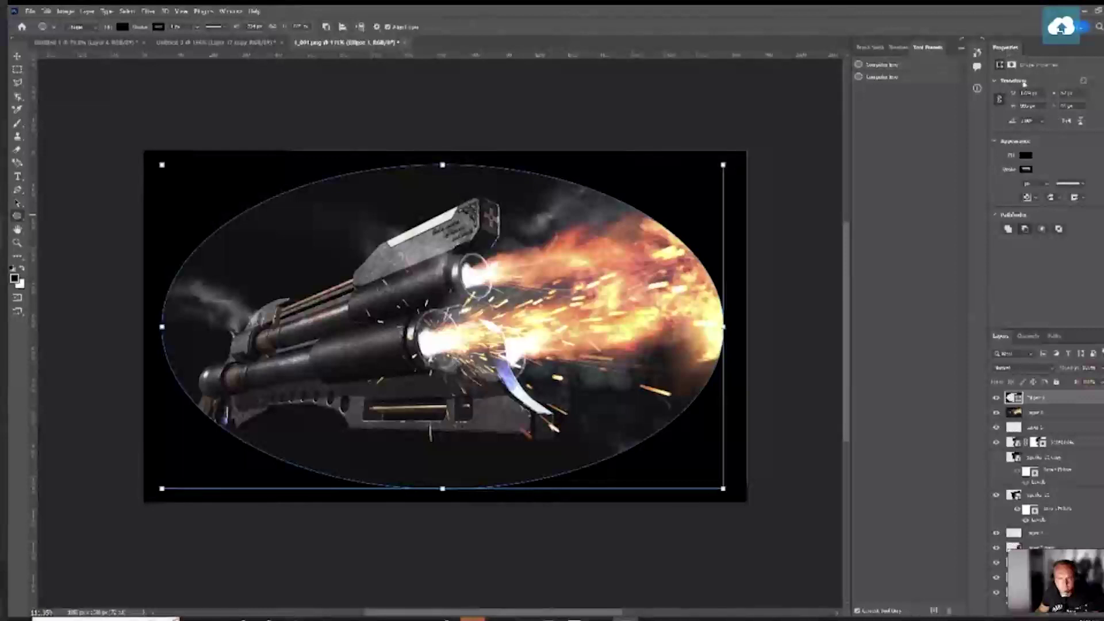
{"action": "left_click", "coordinate": [1011, 65]}
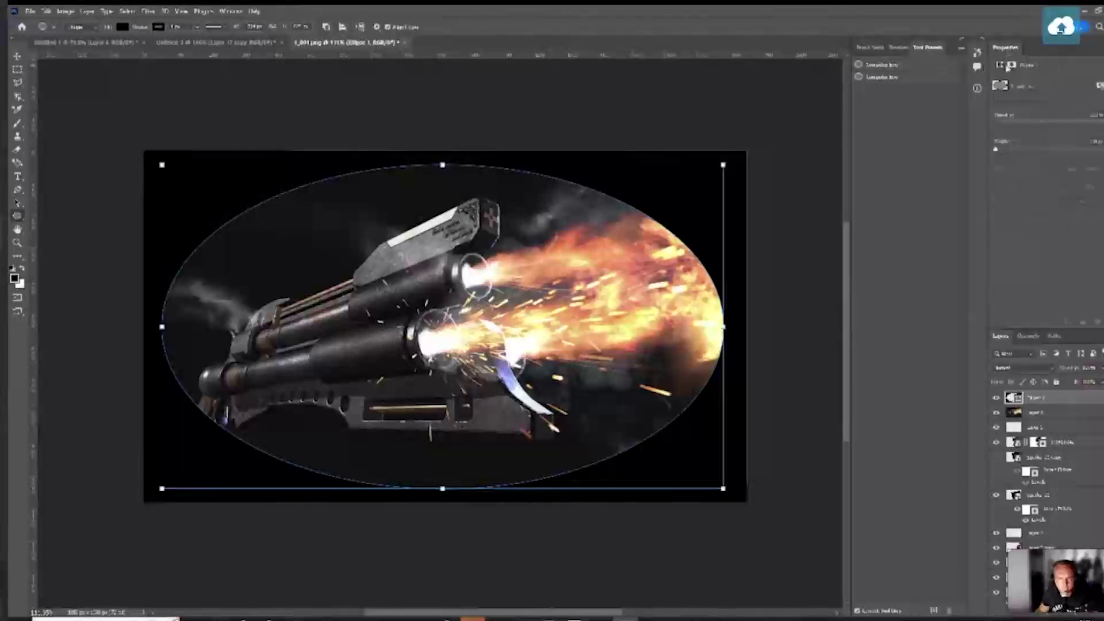
{"action": "left_click_drag", "start_coordinate": [1035, 150], "coordinate": [1079, 153]}
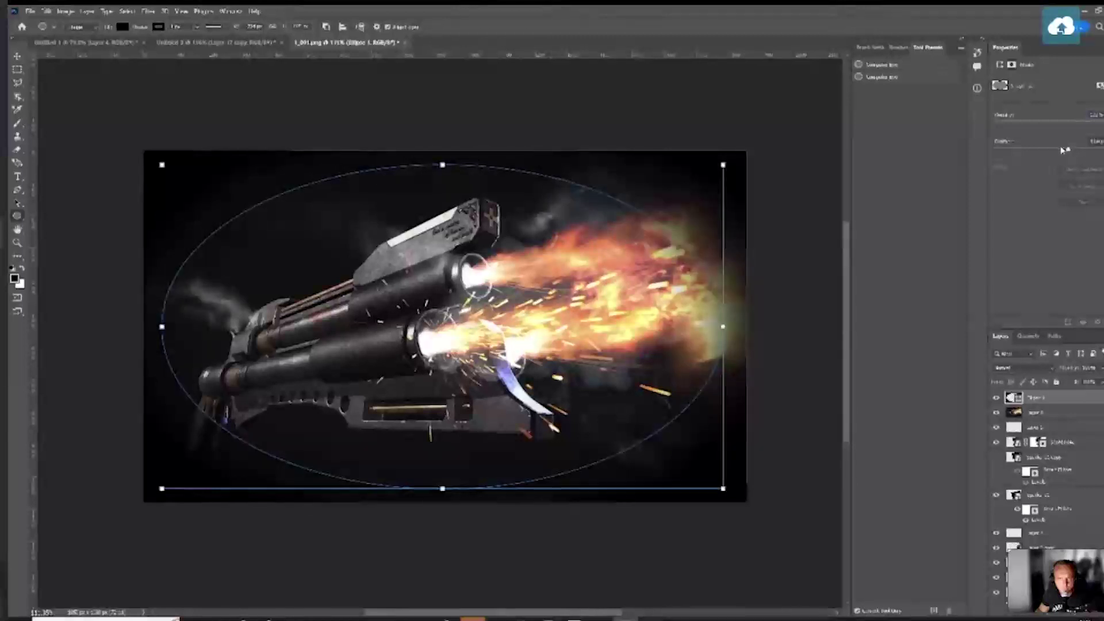
{"action": "left_click_drag", "start_coordinate": [1062, 151], "coordinate": [1062, 151]}
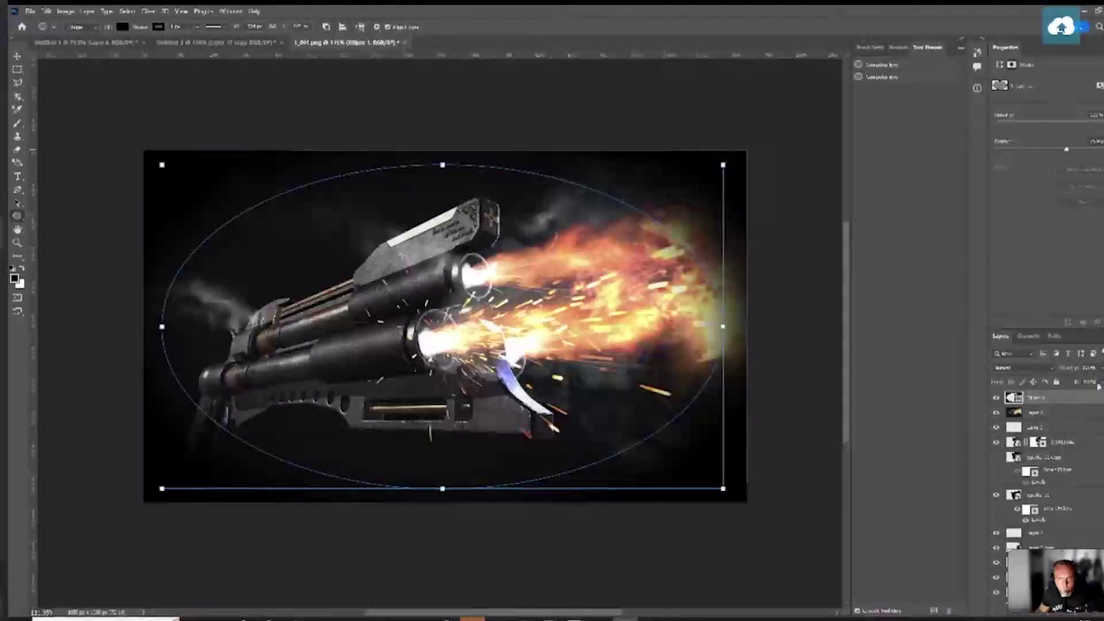
Set the vignette layer to Multiply, lower its Fill, and stamp visible layers onto a new layer
{"action": "left_click", "coordinate": [1023, 367]}
{"action": "left_click", "coordinate": [1015, 365]}
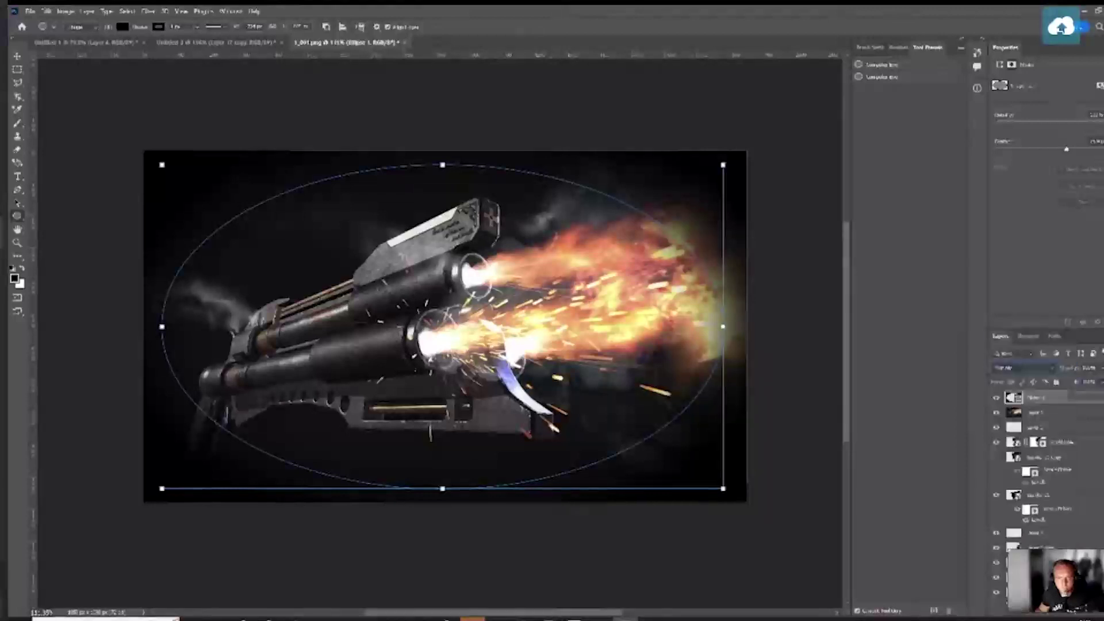
{"action": "left_click_drag", "start_coordinate": [1097, 398], "coordinate": [1097, 396]}
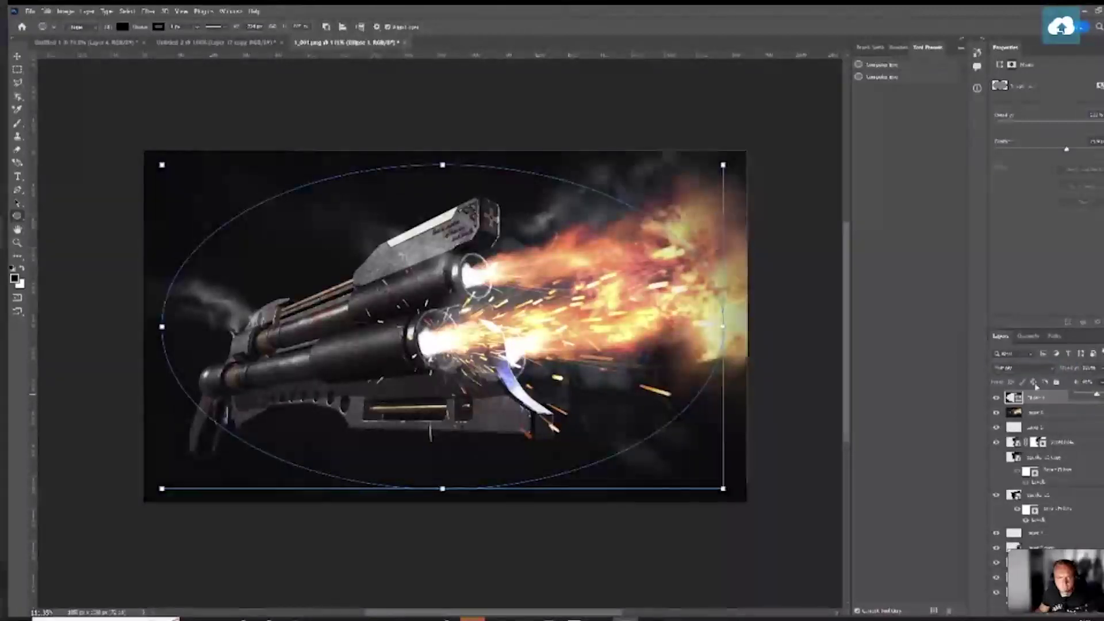
{"action": "left_click", "coordinate": [17, 70]}
{"action": "key", "text": "ctrl+shift+alt+e"}
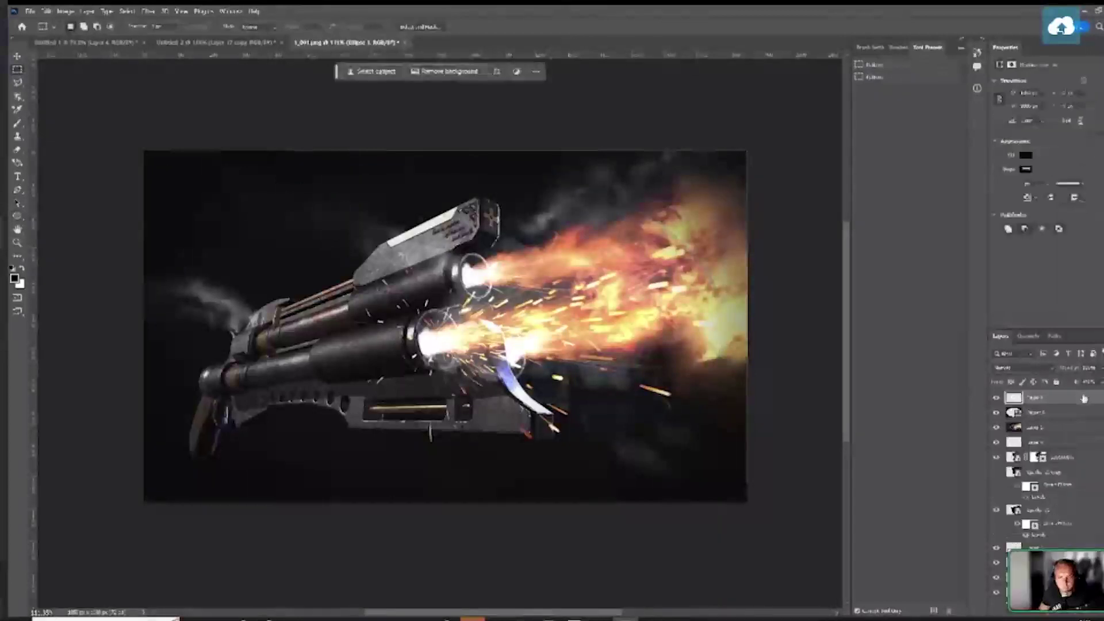
Open the Camera Raw Filter on the merged layer and scroll through its Presets list
{"action": "key", "text": "ctrl+shift+a"}
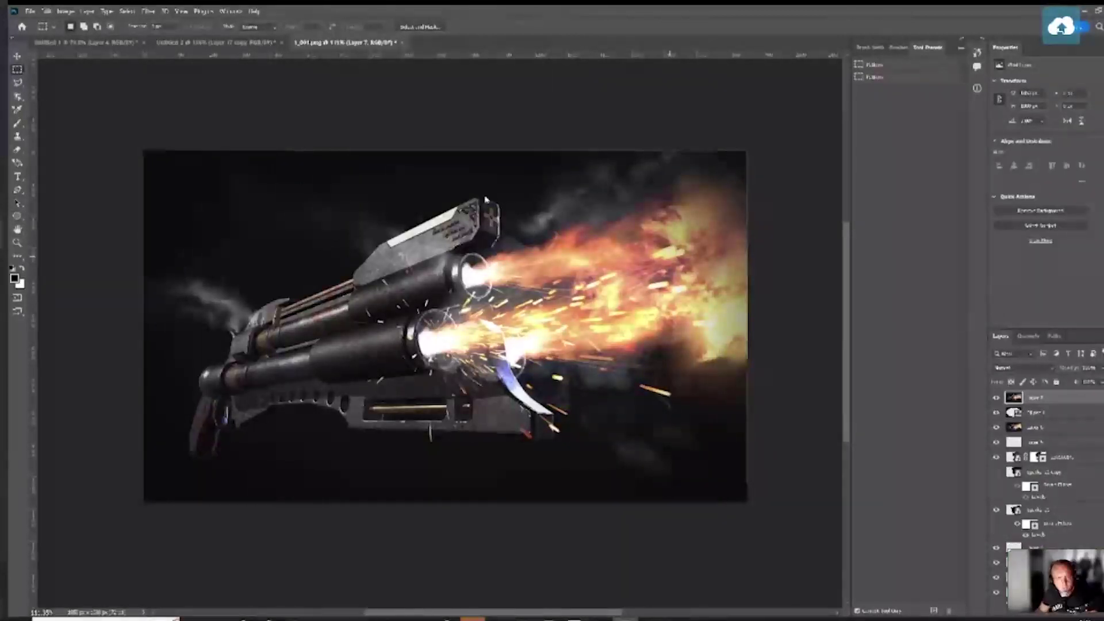
{"action": "key", "text": "ctrl+shift+a"}
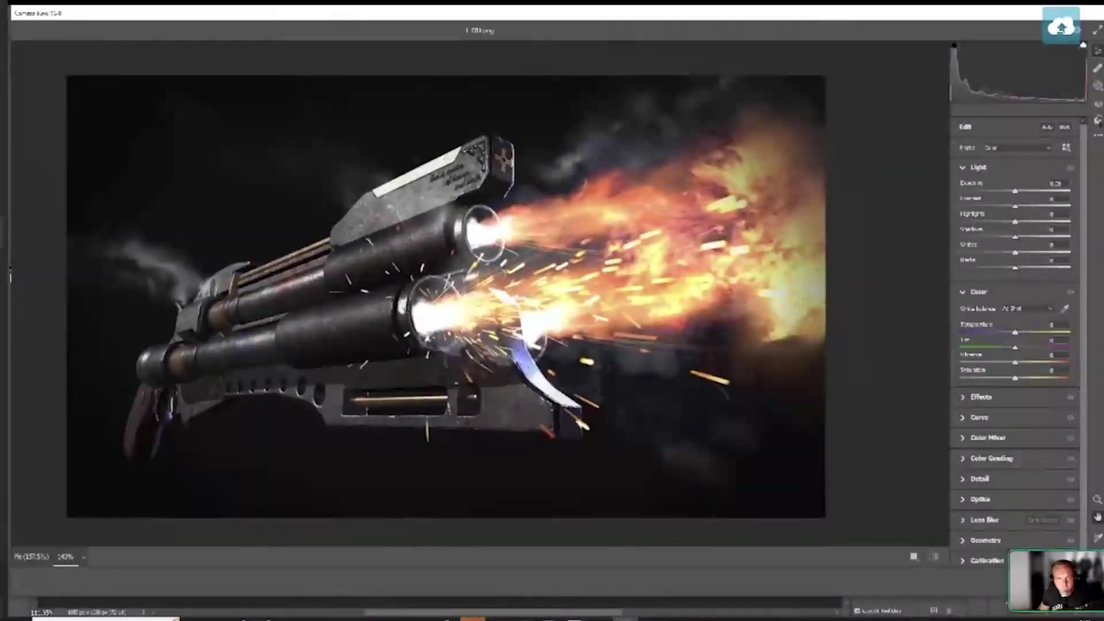
{"action": "left_click", "coordinate": [1098, 121]}
{"action": "scroll", "coordinate": [1004, 253], "scroll_direction": "down", "scroll_amount": 10}
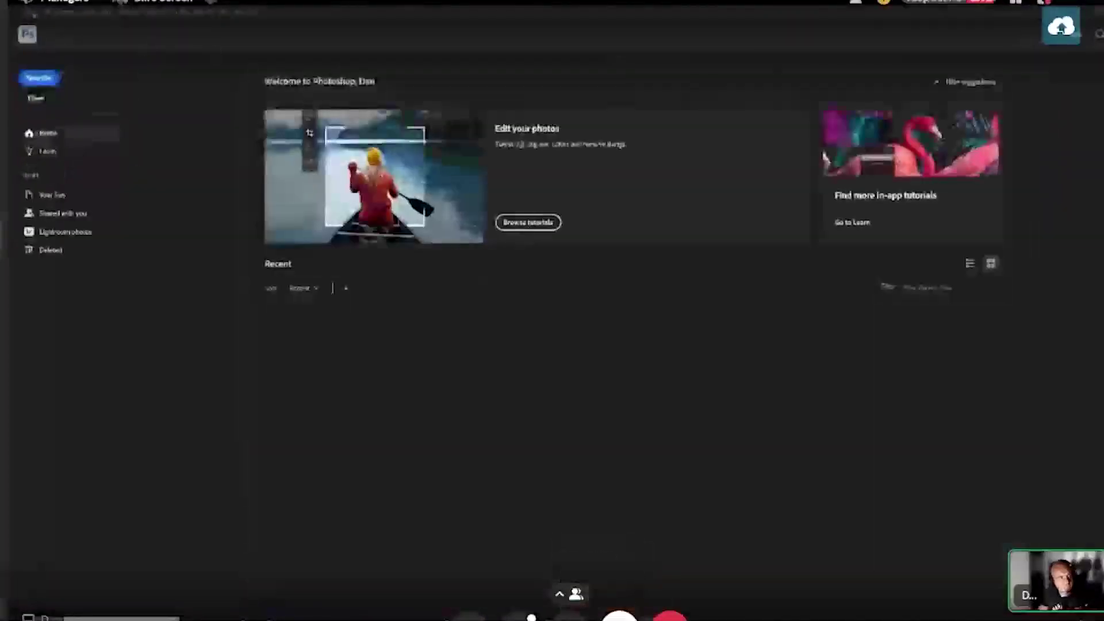
{"action": "left_click", "coordinate": [30, 11]}
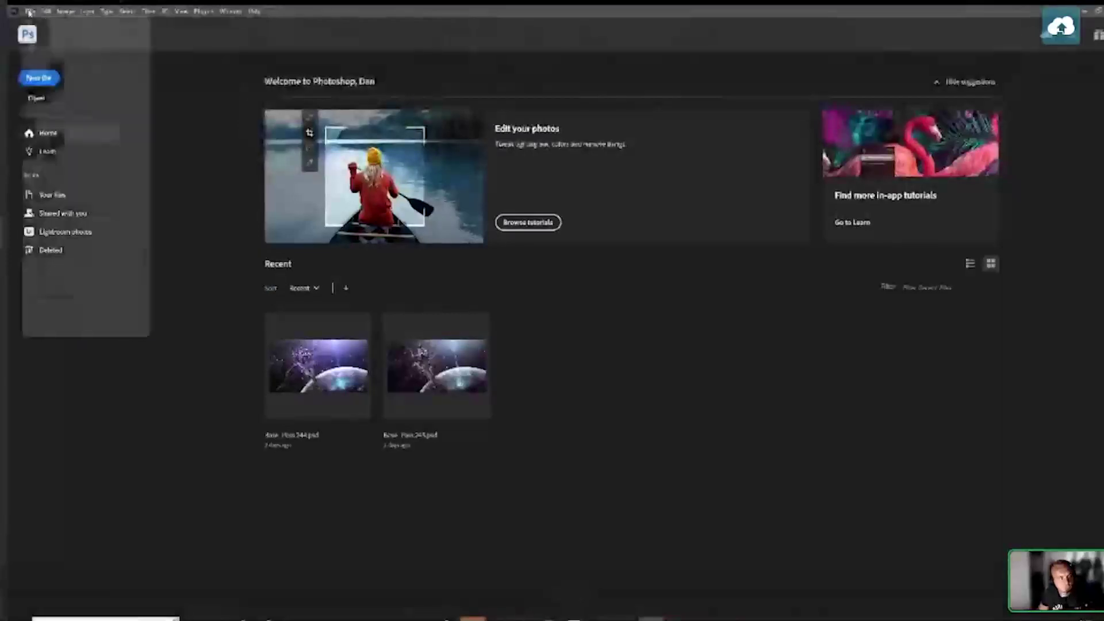
{"action": "mouse_move", "coordinate": [57, 70]}
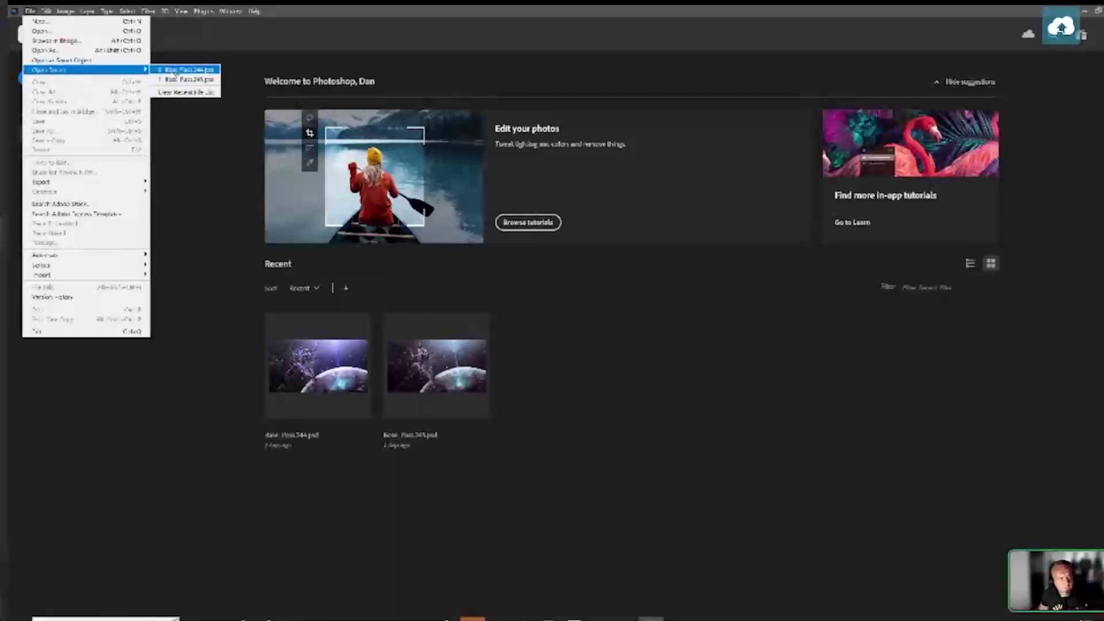
{"action": "left_click", "coordinate": [318, 20]}
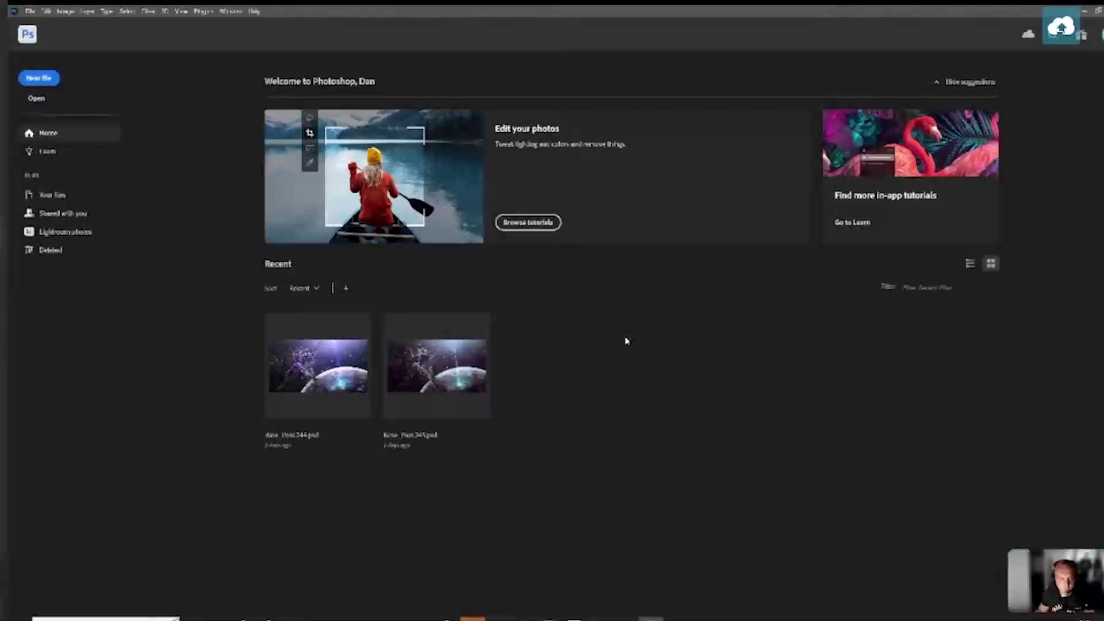
{"action": "left_click", "coordinate": [29, 11]}
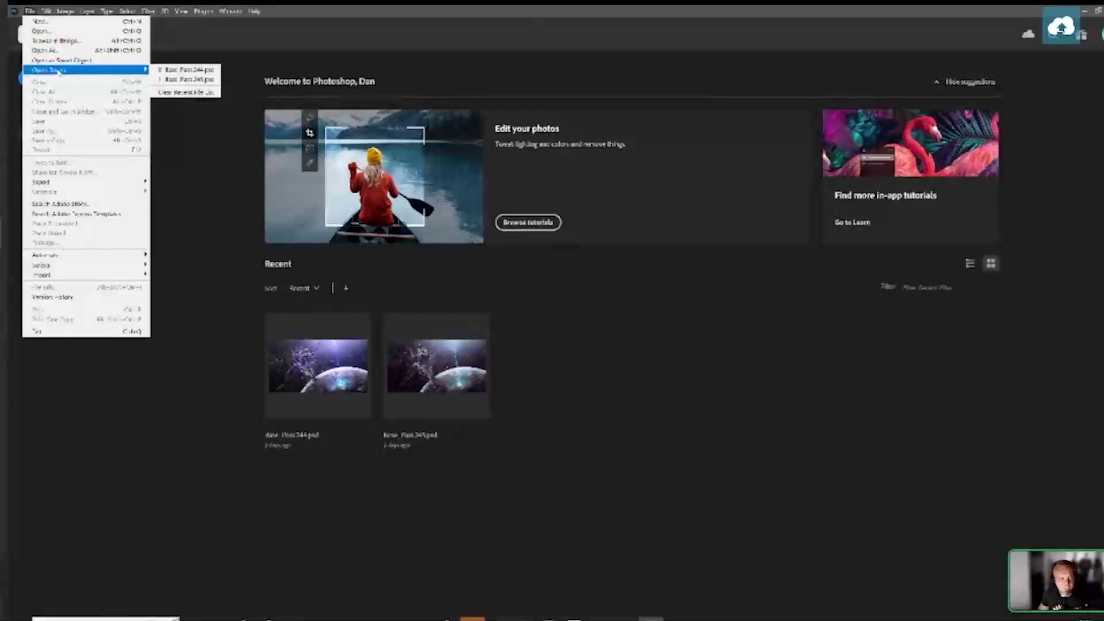
{"action": "left_click", "coordinate": [823, 497]}
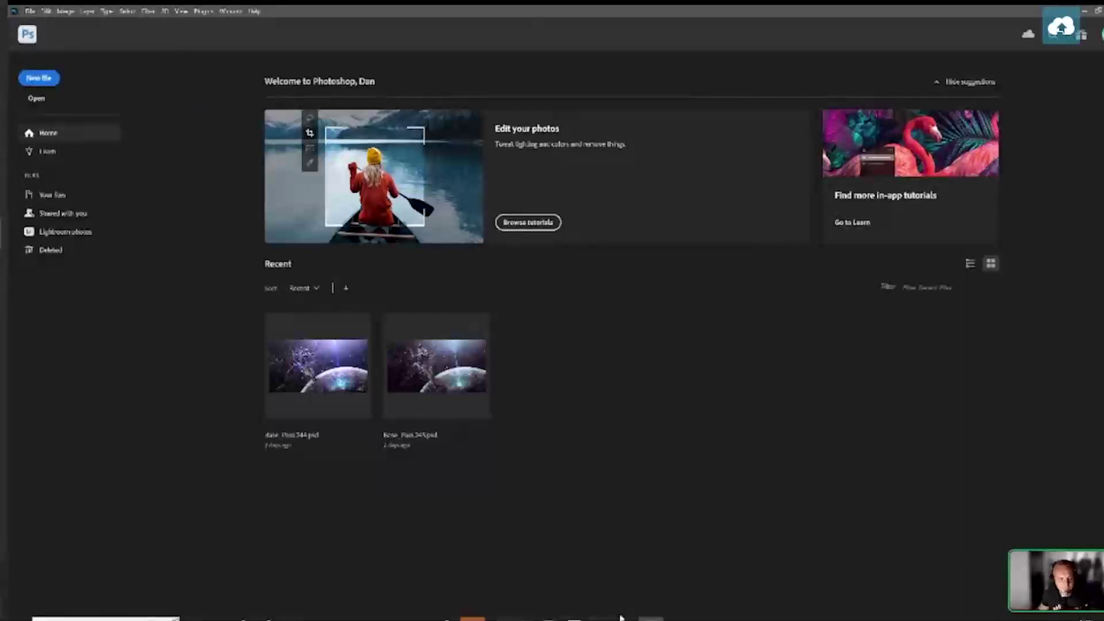
{"action": "mouse_move", "coordinate": [626, 618]}
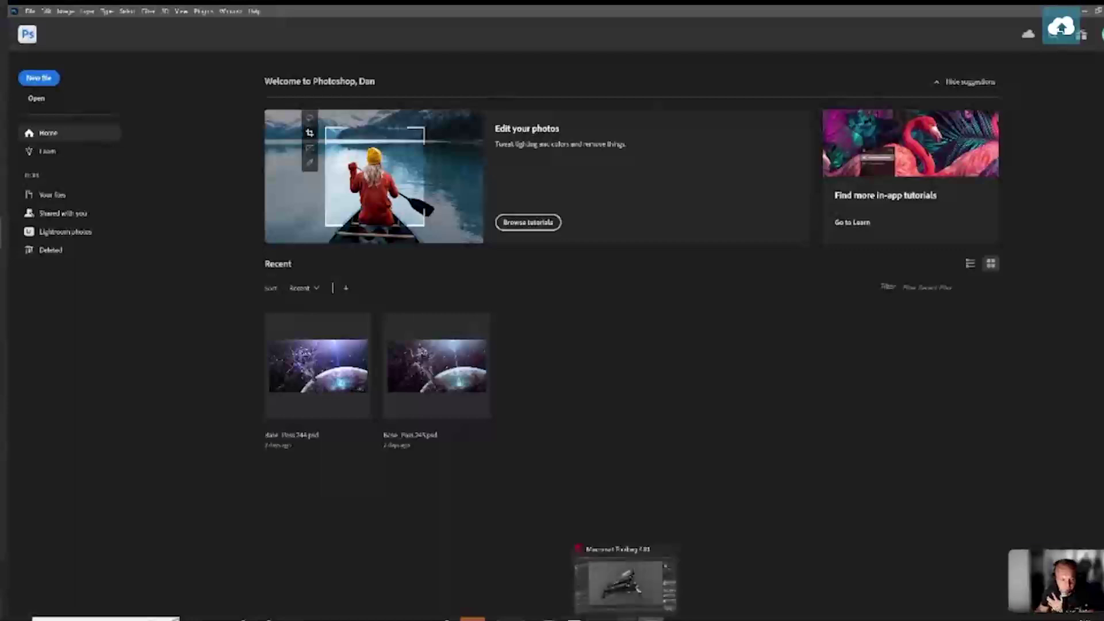
{"action": "left_click", "coordinate": [627, 582]}
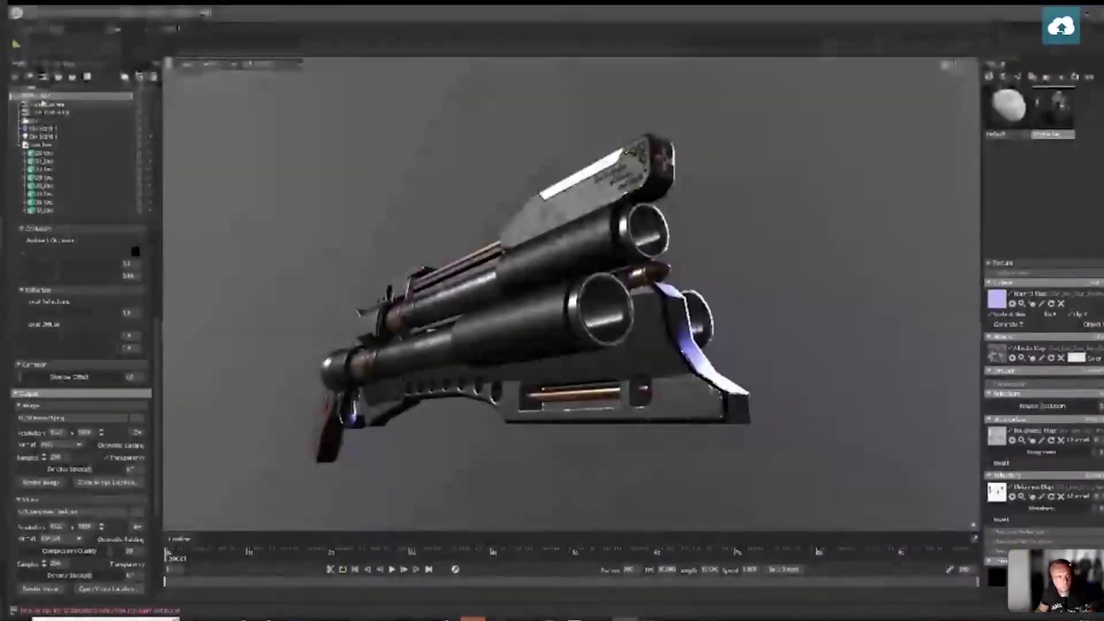
Create a new scene via File > New Scene, answering No to saving the gun scene
{"action": "left_click", "coordinate": [26, 13]}
{"action": "left_click", "coordinate": [38, 27]}
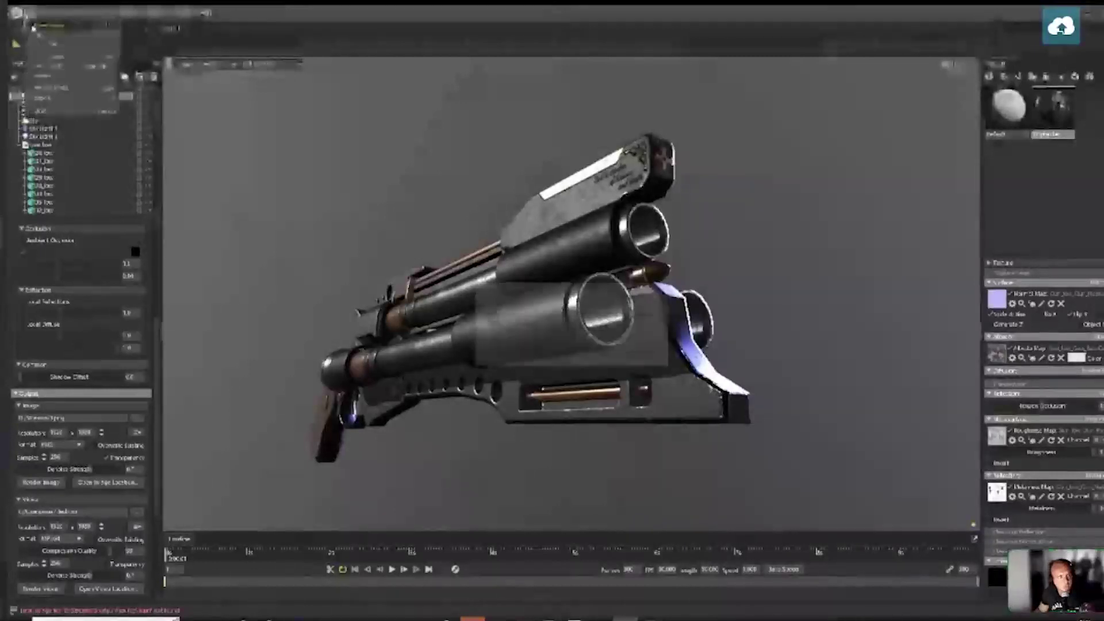
{"action": "left_click", "coordinate": [599, 354]}
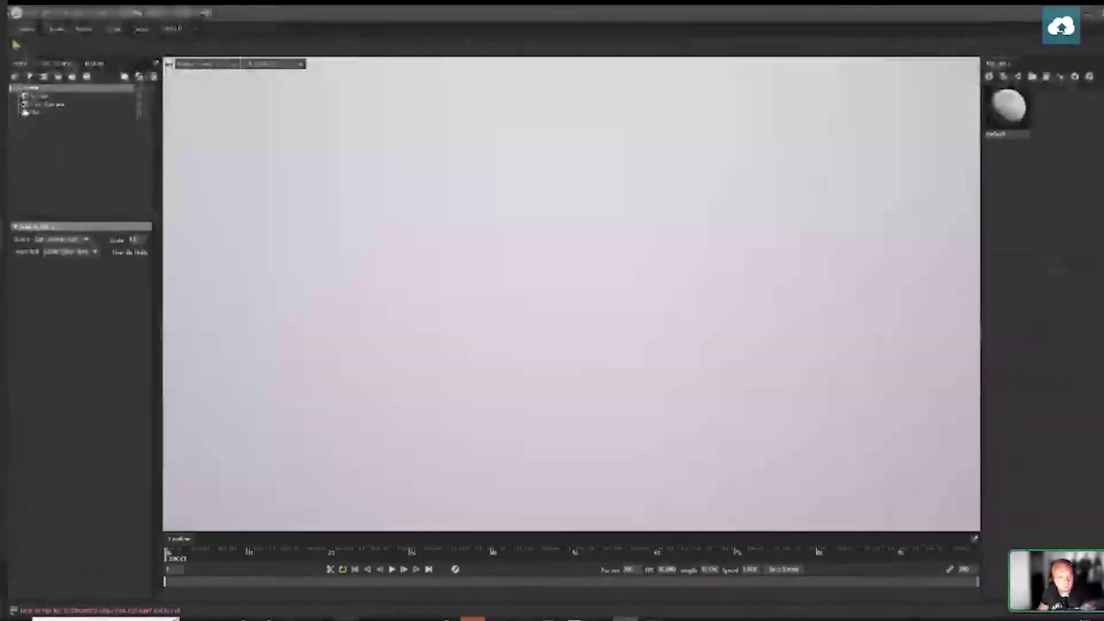
{"action": "mouse_move", "coordinate": [361, 614]}
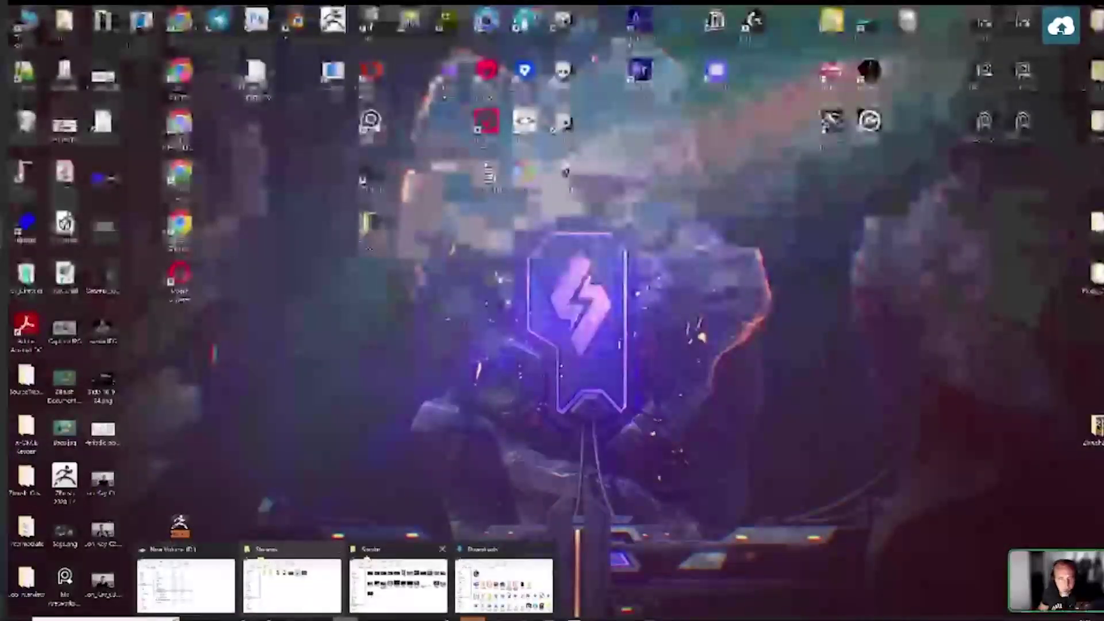
Bring up the Explorer window that holds the barrel FBX files
{"action": "left_click", "coordinate": [278, 567]}
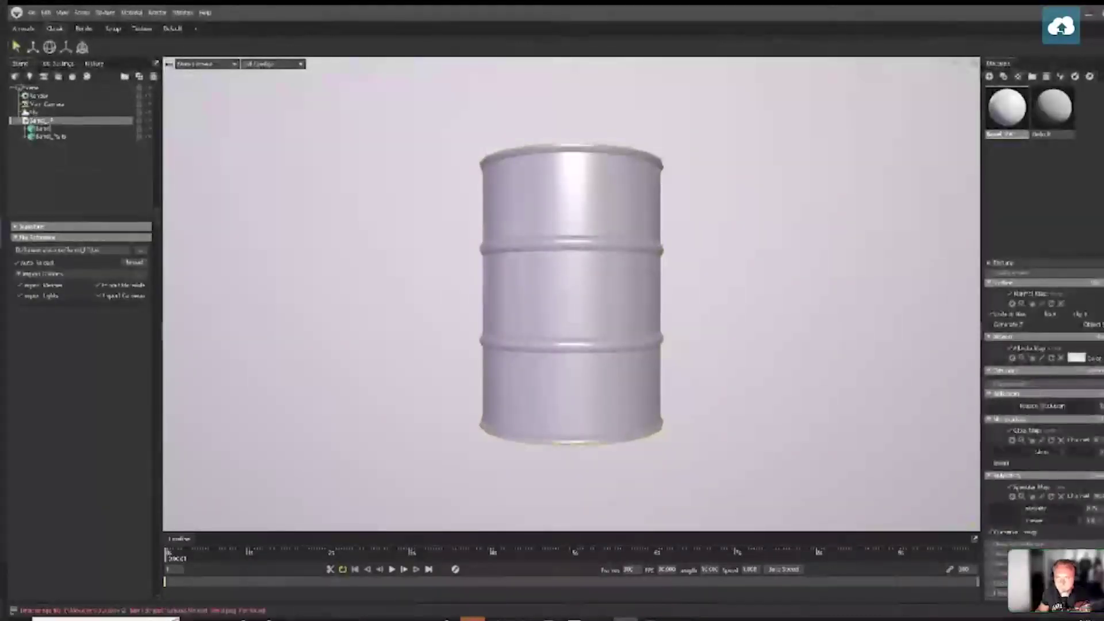
Assign the barrel's normal map and apply its colour texture as albedo
{"action": "left_click", "coordinate": [997, 298]}
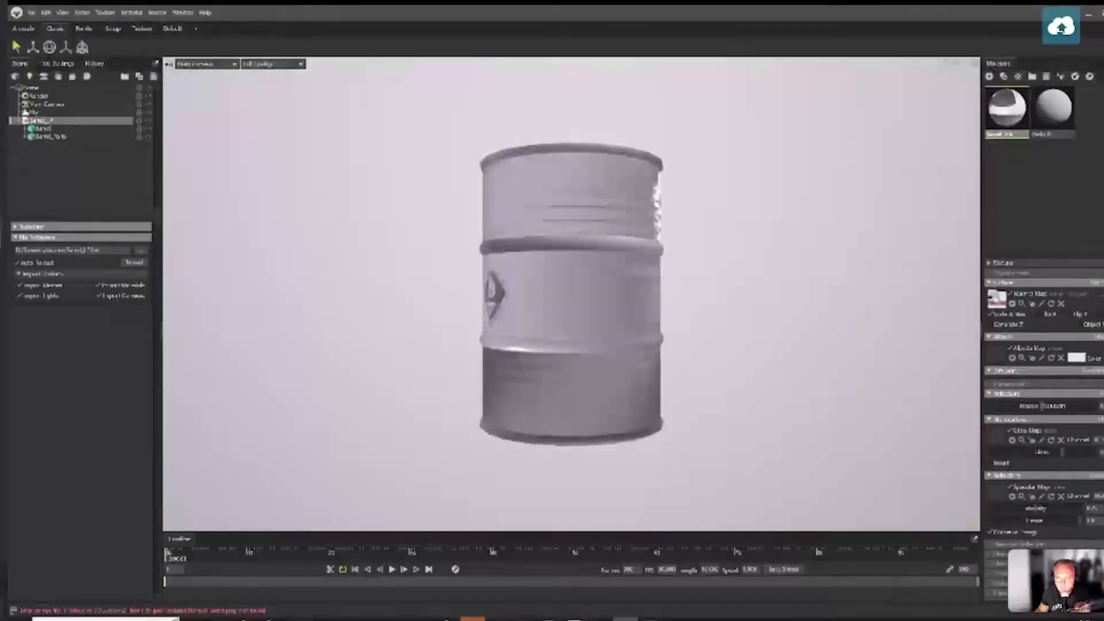
{"action": "left_click", "coordinate": [997, 354]}
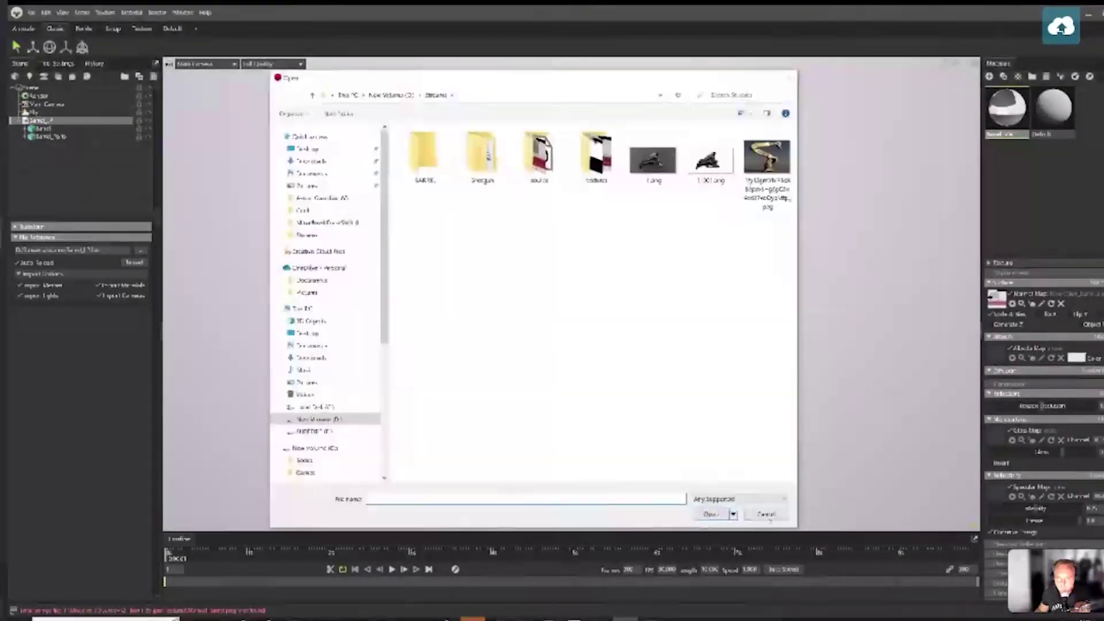
{"action": "left_click", "coordinate": [763, 512]}
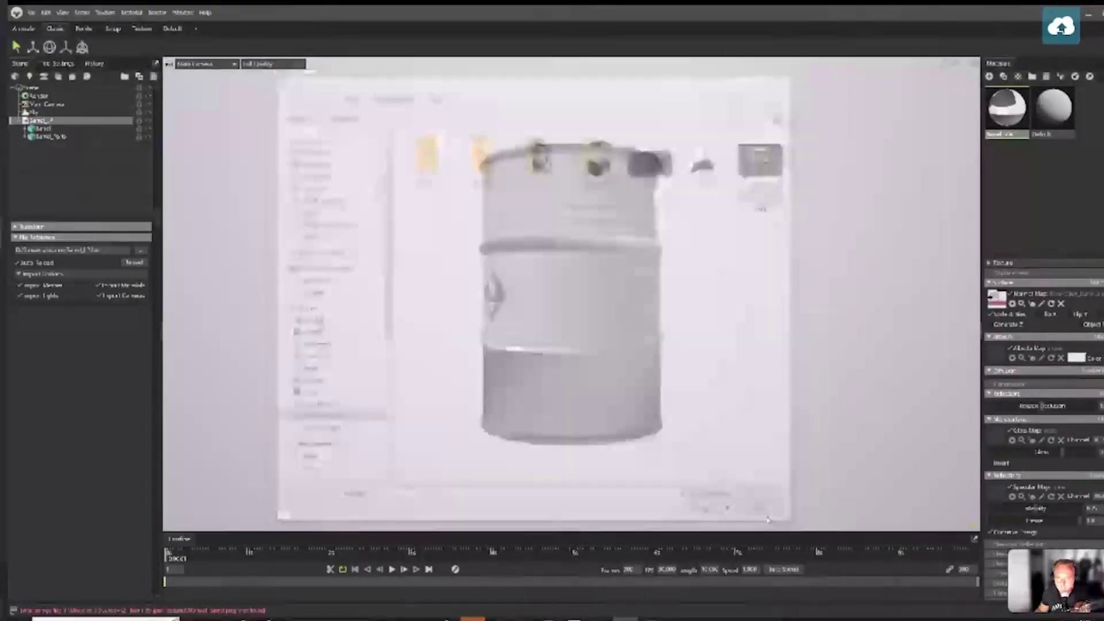
{"action": "left_click_drag", "start_coordinate": [1060, 373], "coordinate": [1025, 362]}
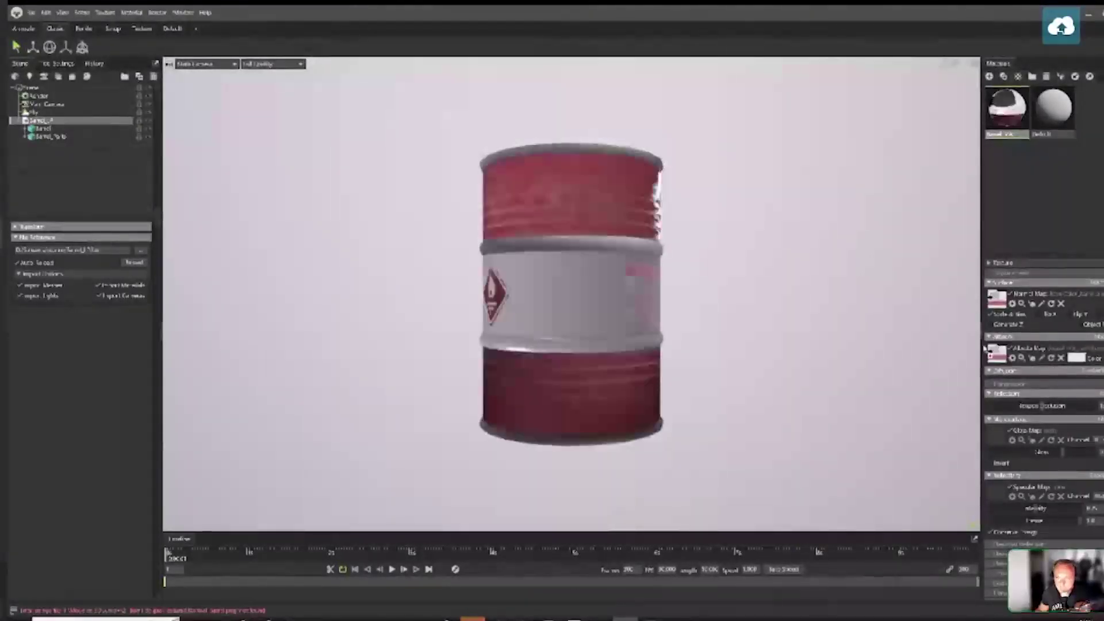
Set Microsurface to Roughness and Reflectivity to Metalness, then apply the roughness map
{"action": "left_click", "coordinate": [1070, 418]}
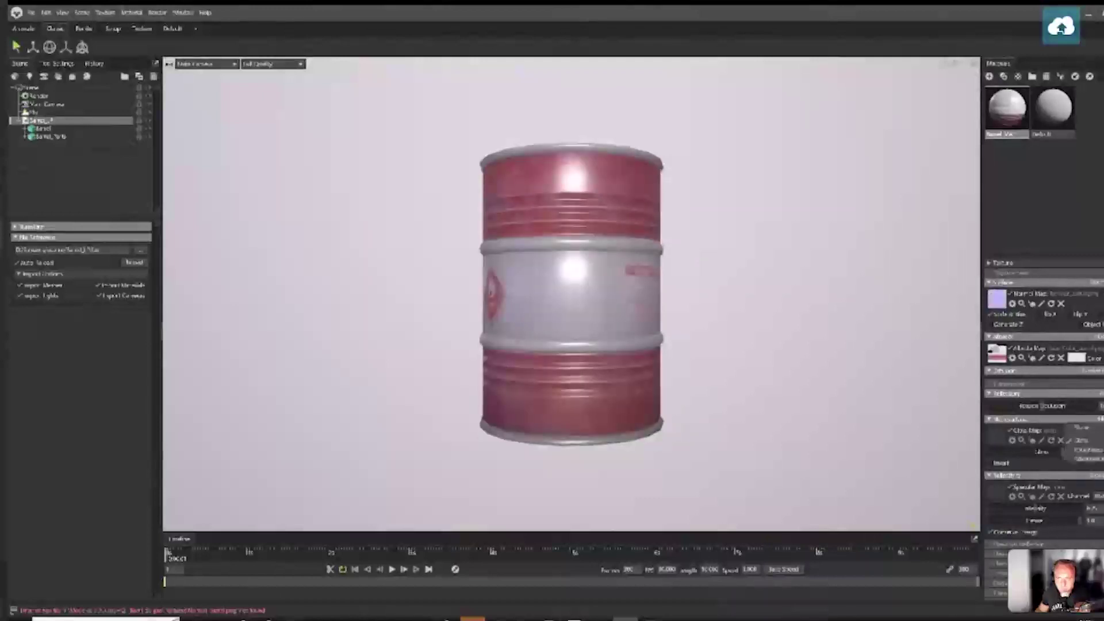
{"action": "left_click", "coordinate": [1084, 446]}
{"action": "left_click", "coordinate": [1087, 476]}
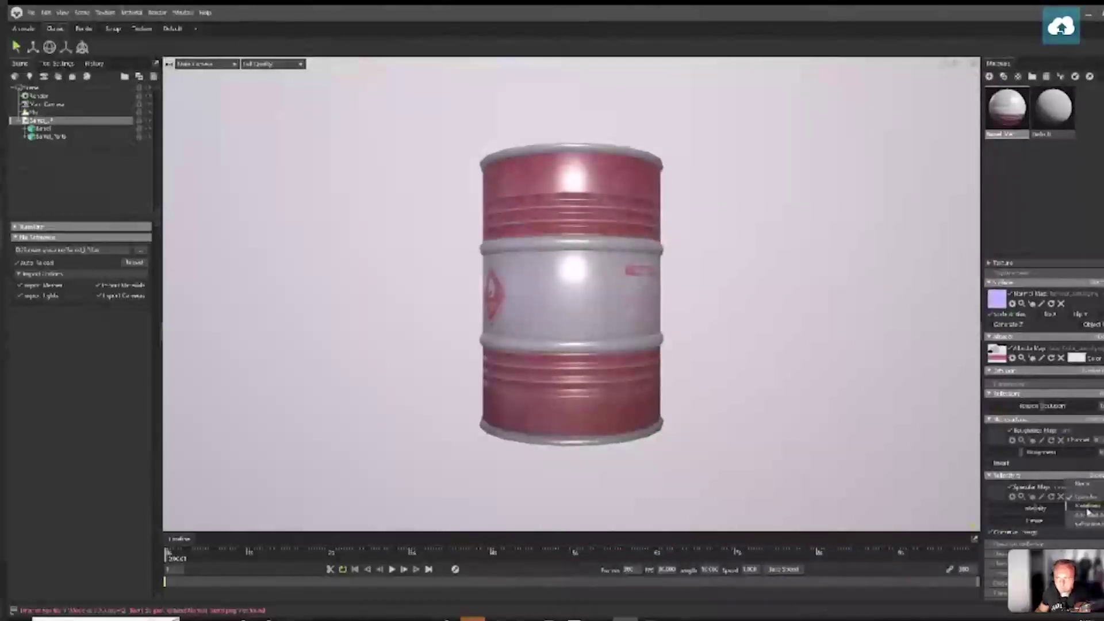
{"action": "left_click", "coordinate": [1087, 506]}
{"action": "left_click_drag", "start_coordinate": [991, 444], "coordinate": [995, 440]}
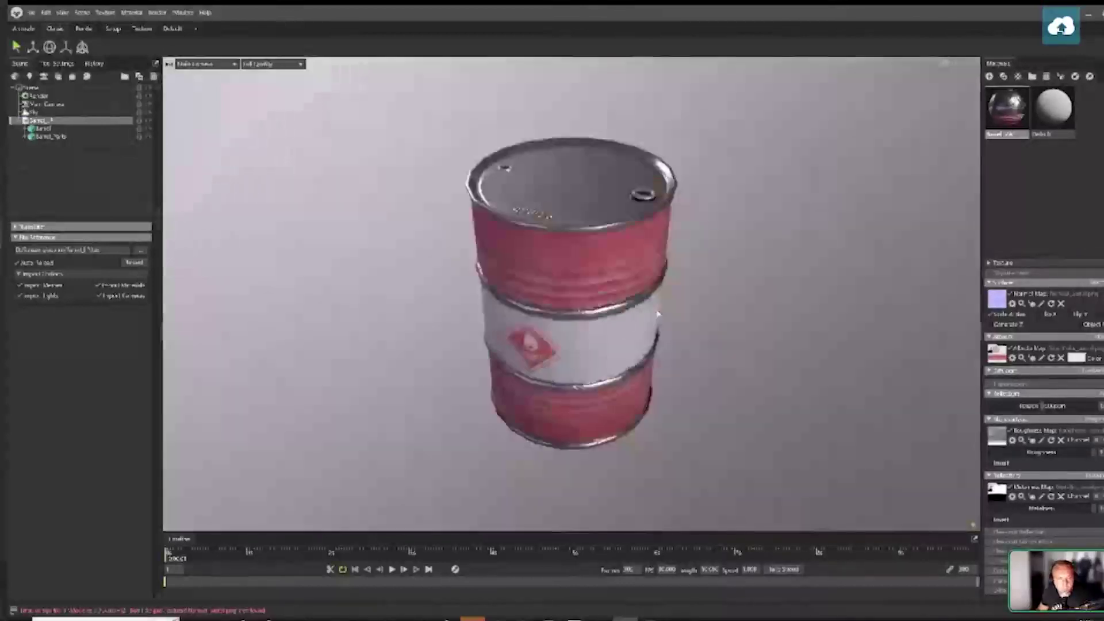
{"action": "left_click_drag", "start_coordinate": [659, 314], "coordinate": [657, 304]}
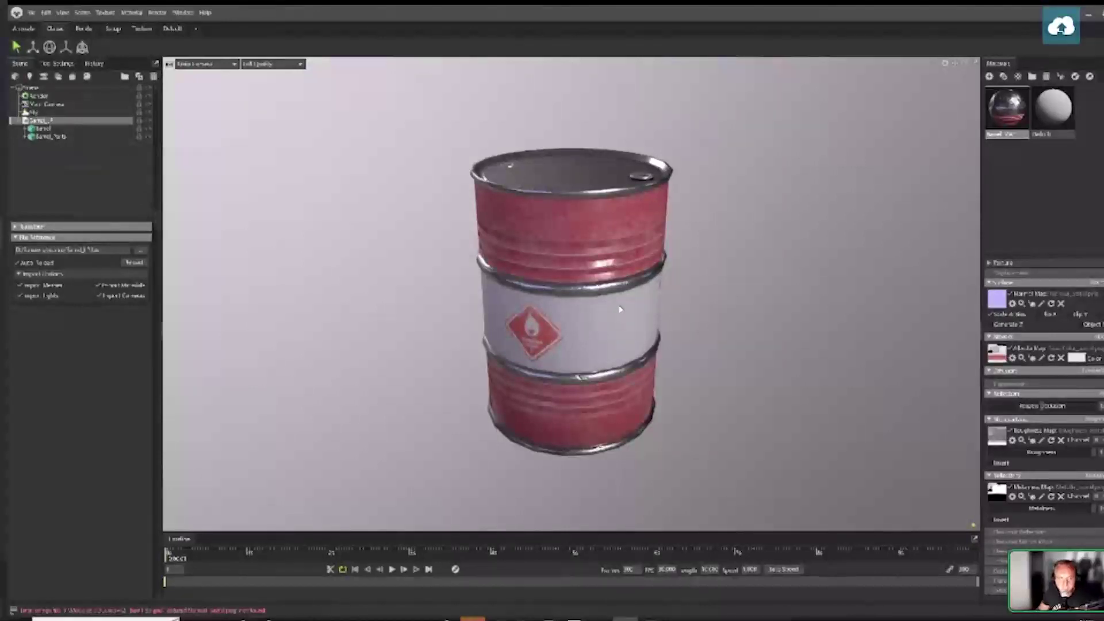
Select the barrel and its child meshes and gather them into a group
{"action": "scroll", "coordinate": [617, 307], "scroll_direction": "up", "scroll_amount": 1}
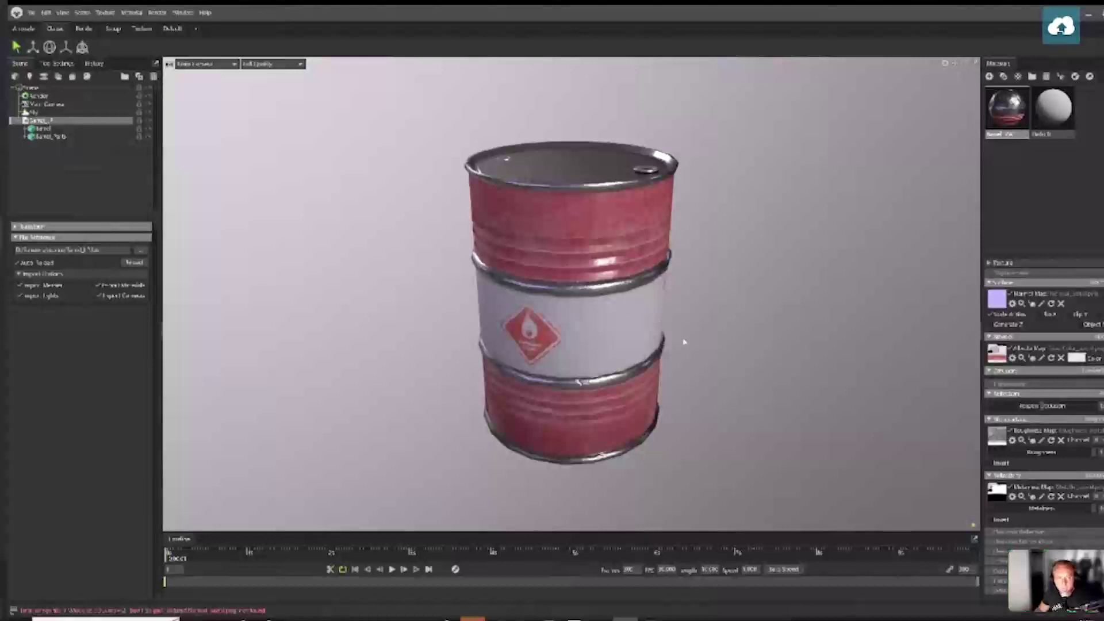
{"action": "left_click_drag", "start_coordinate": [681, 340], "coordinate": [657, 338]}
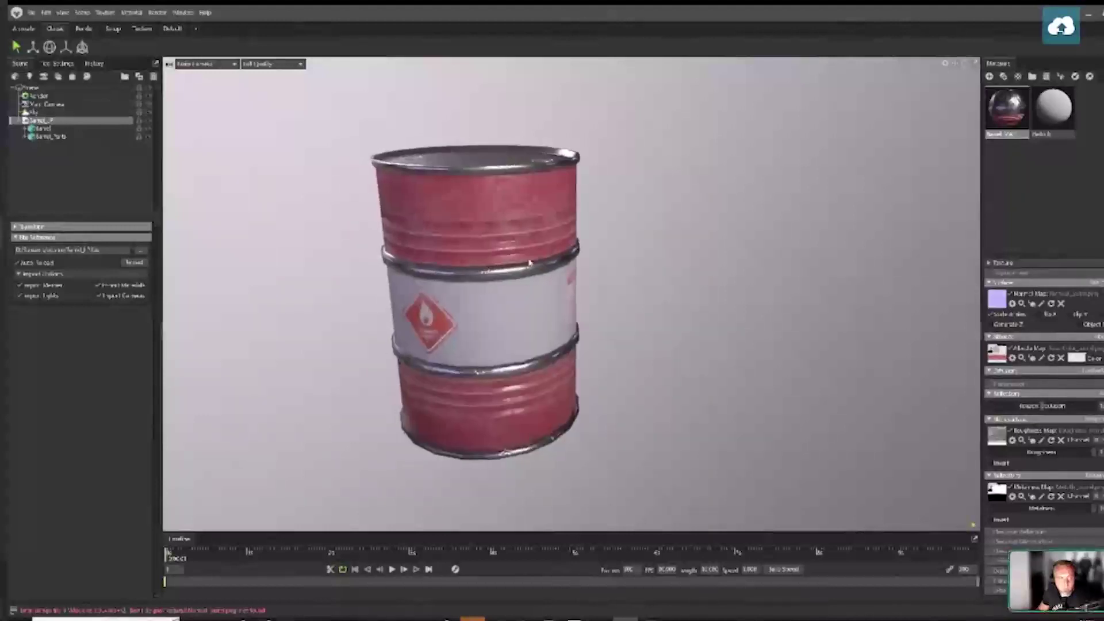
{"action": "left_click", "coordinate": [55, 129]}
{"action": "left_click", "coordinate": [49, 137], "text": "shift"}
{"action": "left_click", "coordinate": [45, 121]}
{"action": "left_click", "coordinate": [51, 137], "text": "shift"}
{"action": "left_click", "coordinate": [59, 77]}
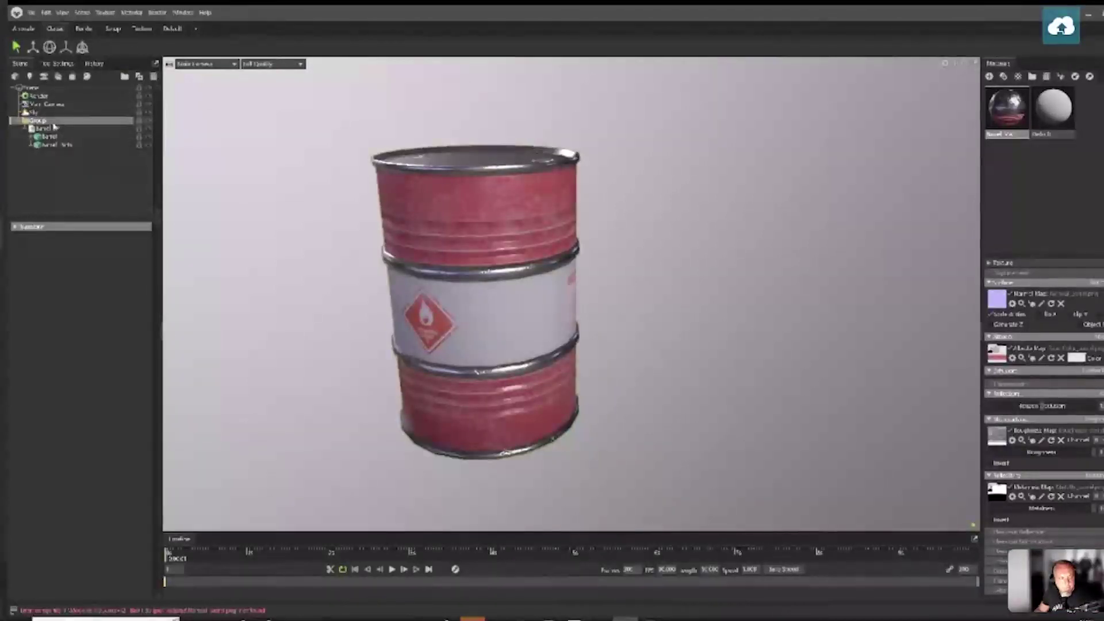
Duplicate the barrel group and move the copy to the right, raised slightly
{"action": "key", "text": "ctrl+d"}
{"action": "left_click_drag", "start_coordinate": [518, 396], "coordinate": [636, 318]}
{"action": "key", "text": "w"}
{"action": "left_click_drag", "start_coordinate": [594, 380], "coordinate": [595, 360]}
{"action": "left_click_drag", "start_coordinate": [622, 437], "coordinate": [628, 411]}
{"action": "key", "text": "q"}
{"action": "left_click_drag", "start_coordinate": [727, 390], "coordinate": [698, 361]}
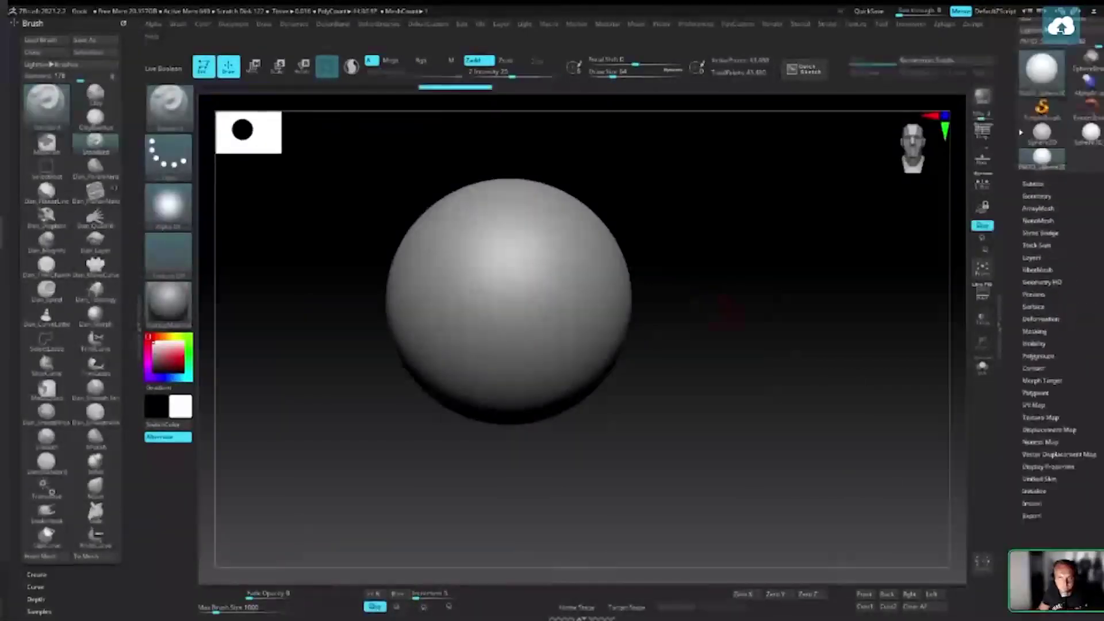
Switch to SimpleBrush and draw a Plane3D primitive onto the canvas
{"action": "left_click", "coordinate": [1034, 184]}
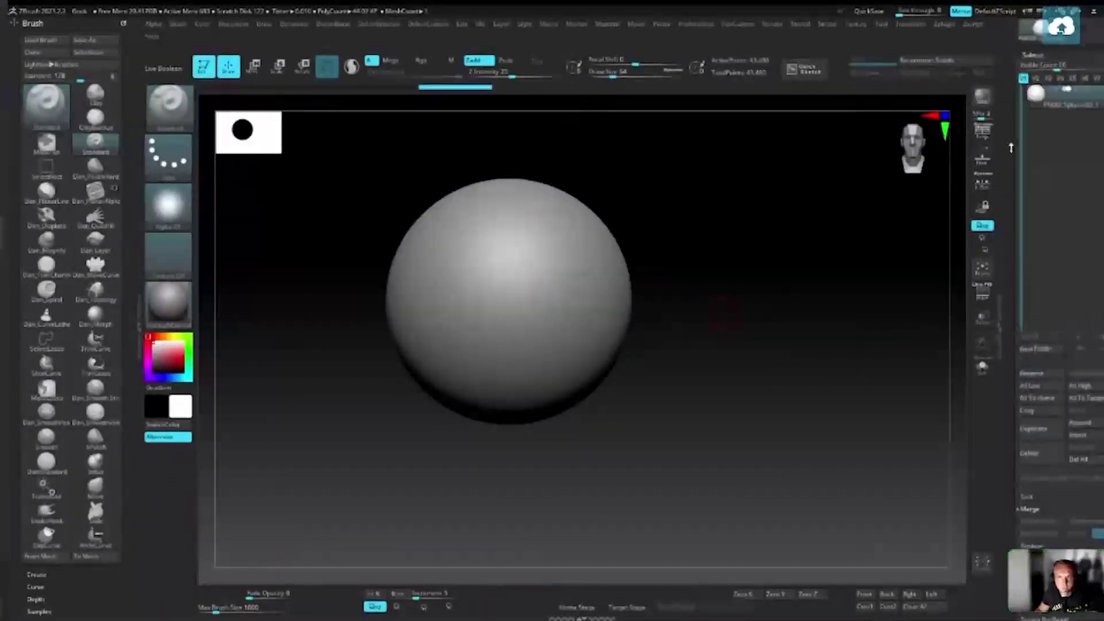
{"action": "left_click_drag", "start_coordinate": [1010, 170], "coordinate": [1005, 143]}
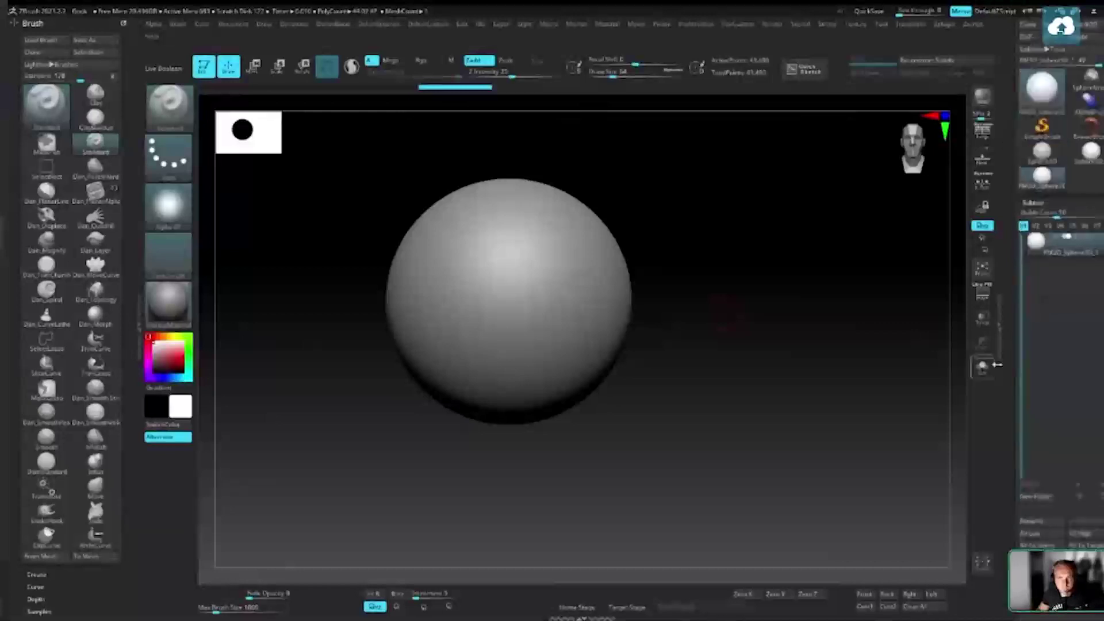
{"action": "left_click", "coordinate": [1042, 127]}
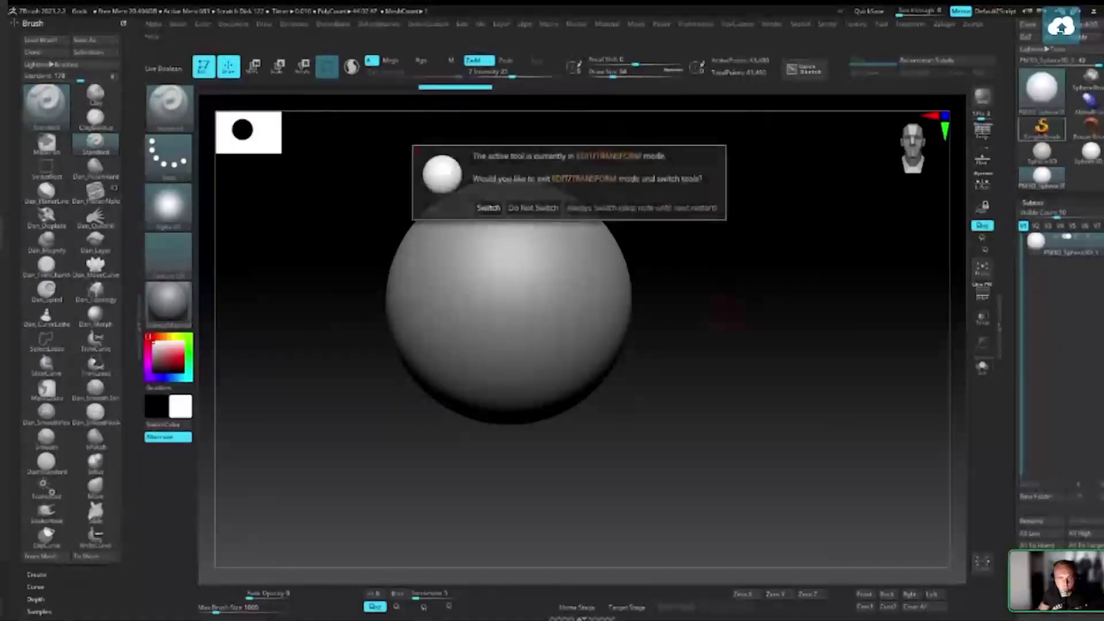
{"action": "left_click", "coordinate": [488, 208]}
{"action": "left_click", "coordinate": [1042, 92]}
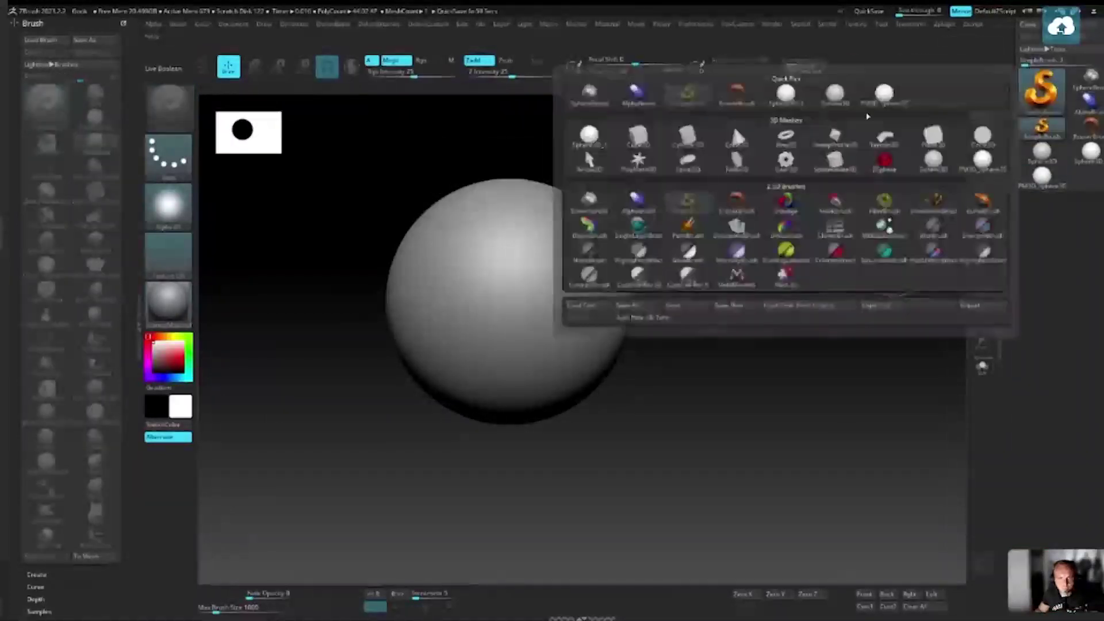
{"action": "left_click", "coordinate": [933, 136]}
{"action": "left_click_drag", "start_coordinate": [604, 350], "coordinate": [744, 493]}
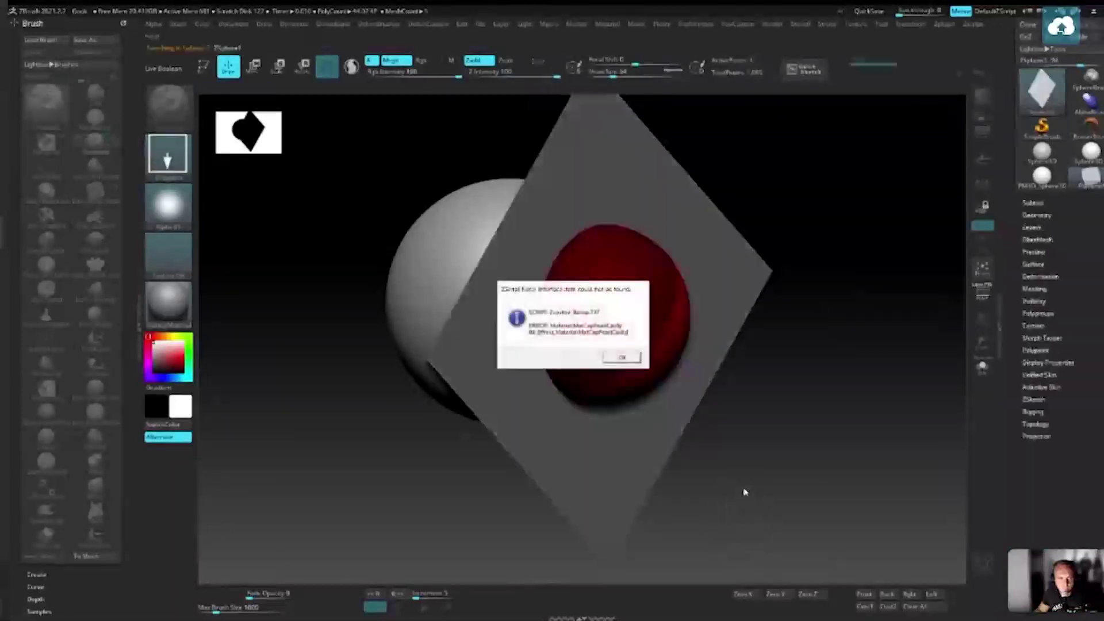
{"action": "key", "text": "Return"}
{"action": "left_click_drag", "start_coordinate": [562, 291], "coordinate": [700, 378]}
Put the plane in Edit mode, clear the canvas, and make Plane3D_1 the active subtool
{"action": "key", "text": "t"}
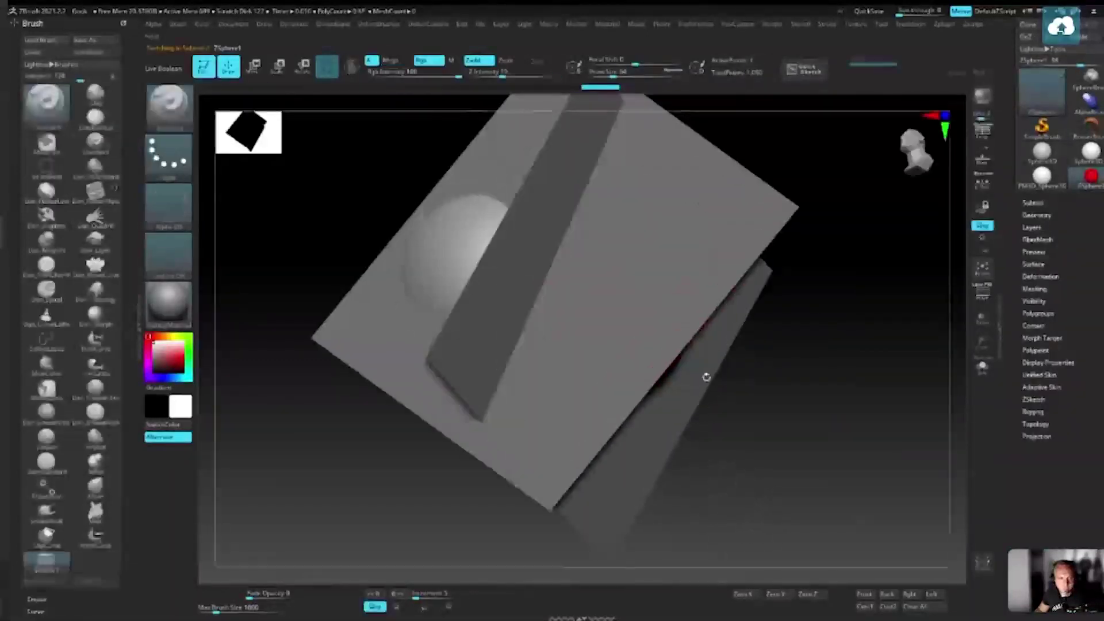
{"action": "key", "text": "ctrl+n"}
{"action": "left_click_drag", "start_coordinate": [703, 300], "coordinate": [640, 349]}
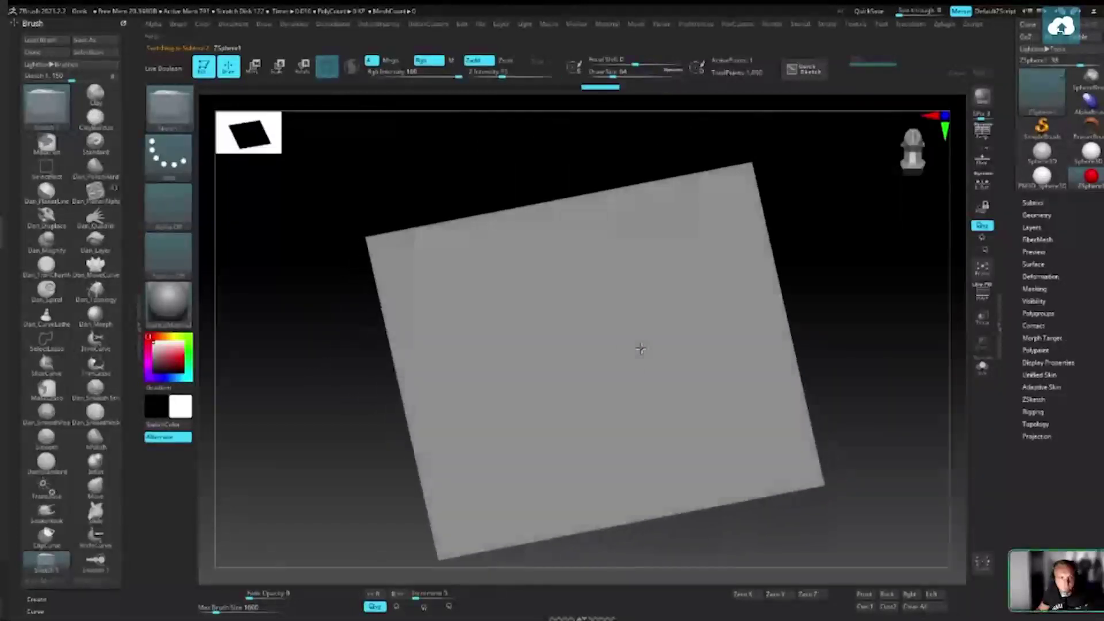
{"action": "key", "text": "shift"}
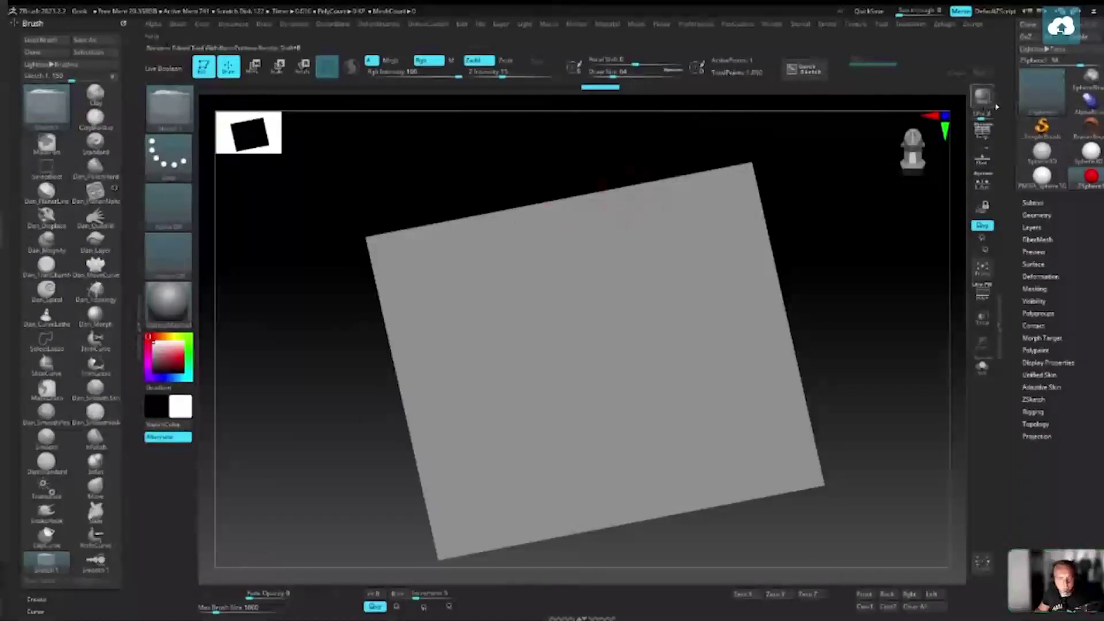
{"action": "left_click_drag", "start_coordinate": [1007, 109], "coordinate": [1015, 193]}
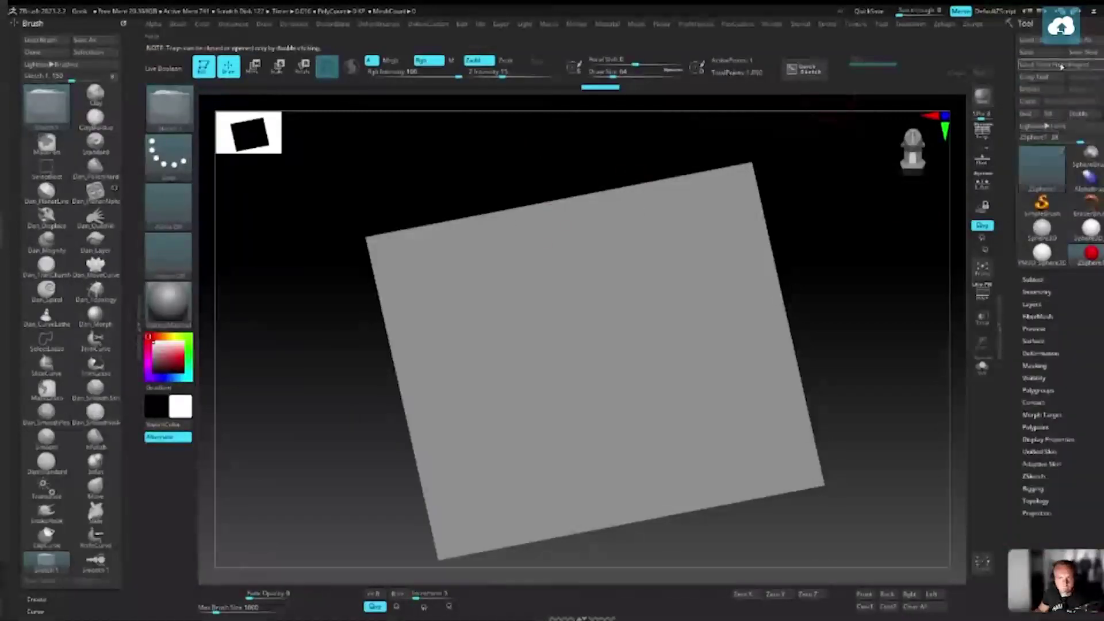
{"action": "left_click", "coordinate": [1033, 279]}
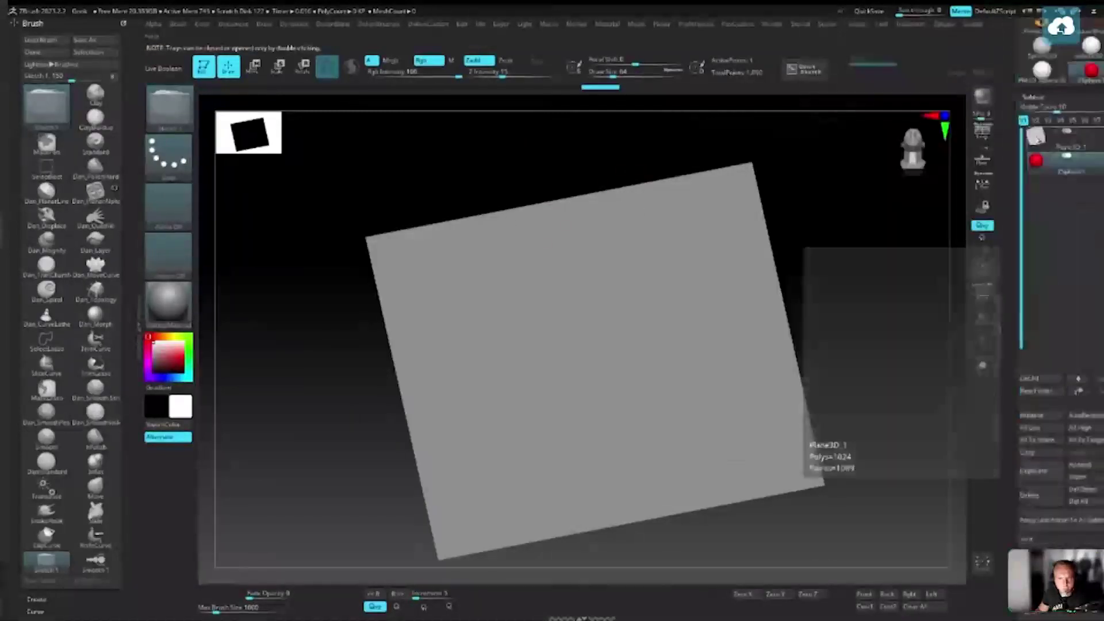
{"action": "left_click", "coordinate": [1037, 140]}
{"action": "left_click_drag", "start_coordinate": [1018, 68], "coordinate": [1018, 185]}
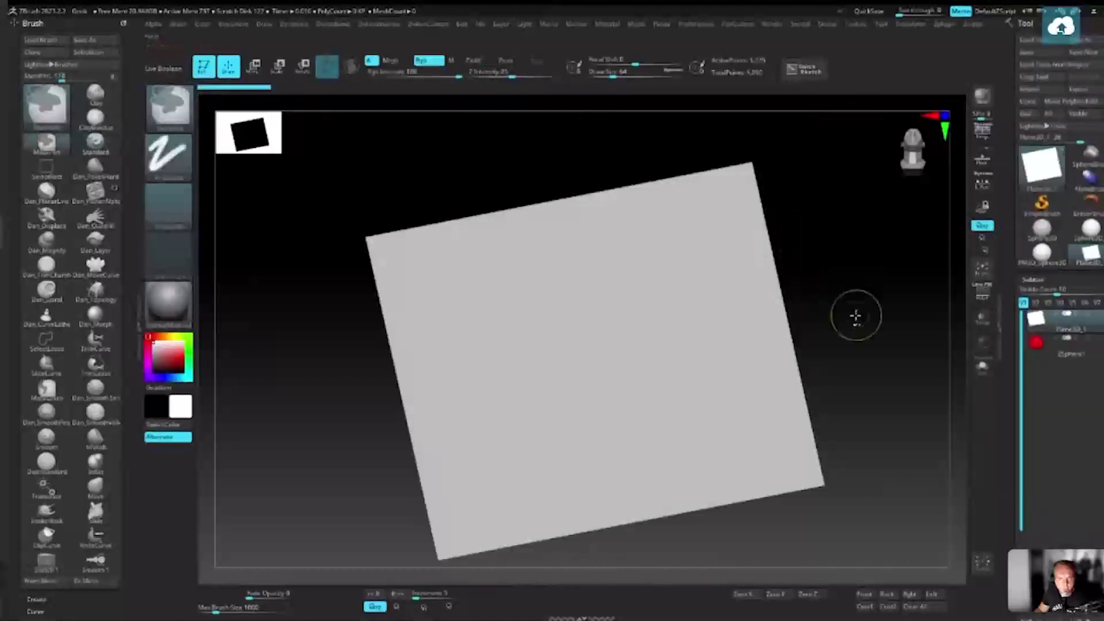
Subdivide the plane and turn off the polygon wireframe display
{"action": "key", "text": "ctrl+d"}
{"action": "left_click_drag", "start_coordinate": [689, 357], "coordinate": [699, 264]}
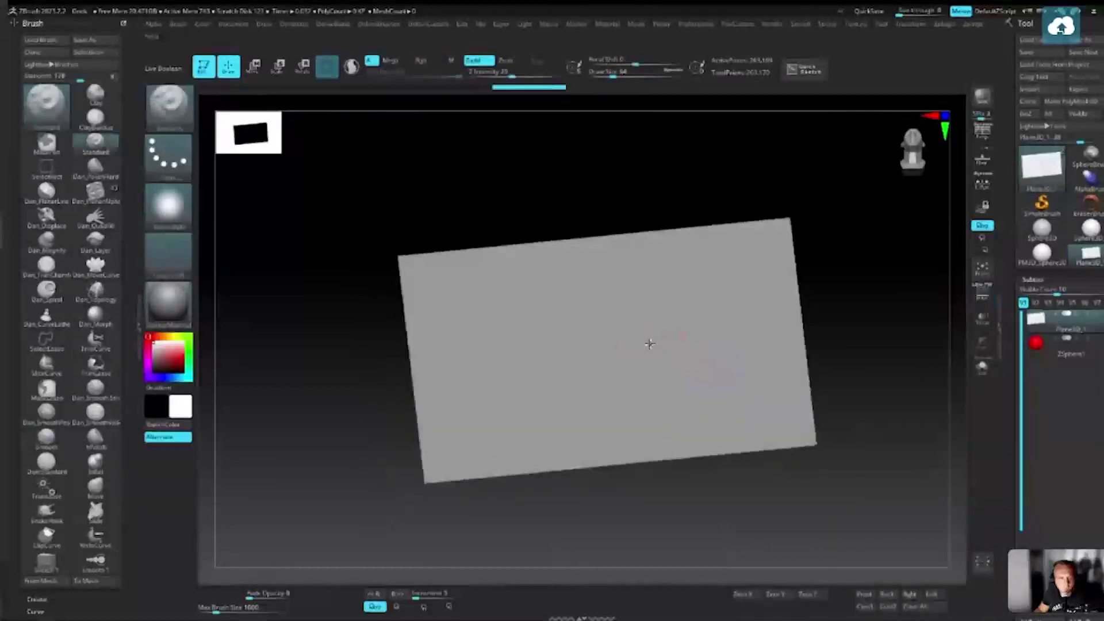
{"action": "left_click_drag", "start_coordinate": [648, 343], "coordinate": [624, 374]}
{"action": "key", "text": "shift+f"}
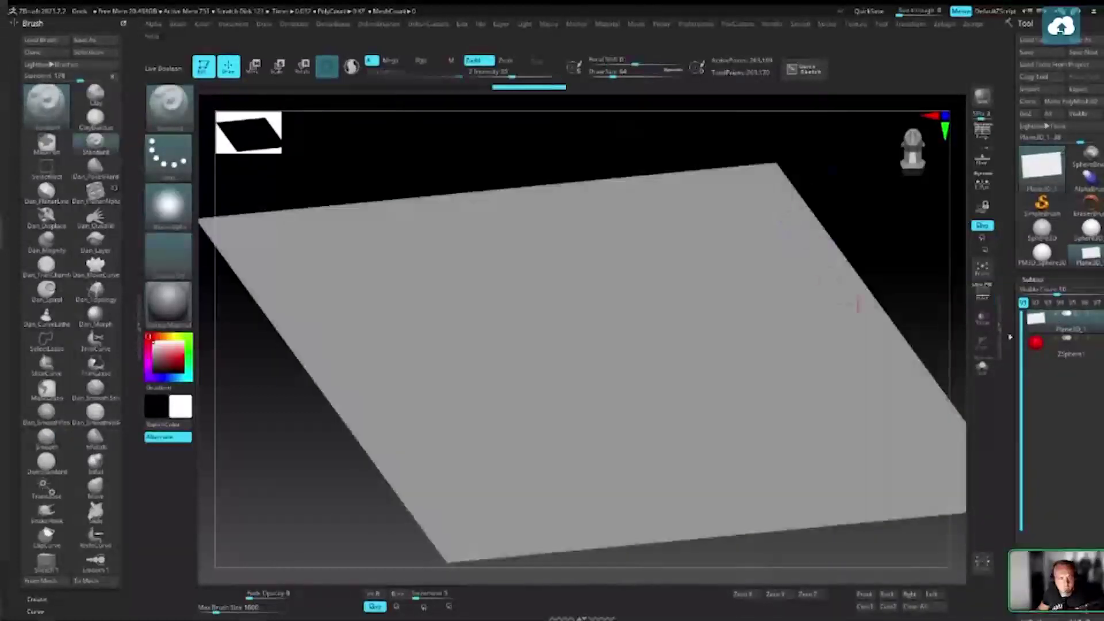
Delete the ZSphere1 subtool and frame the whole plane in view
{"action": "key", "text": "ctrl"}
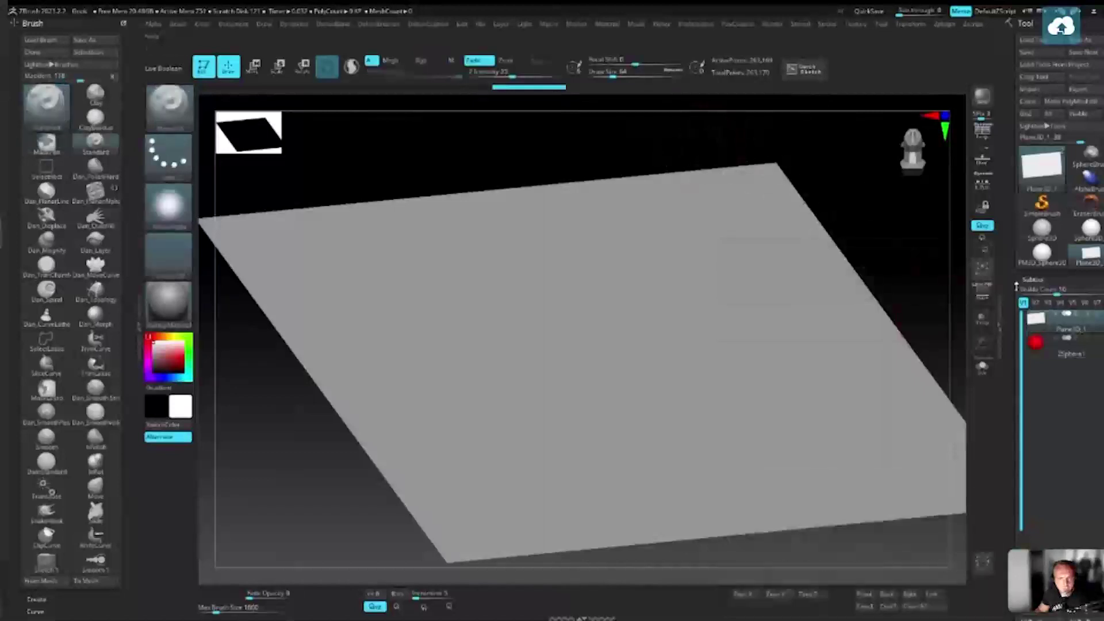
{"action": "left_click", "coordinate": [1044, 349]}
{"action": "left_click_drag", "start_coordinate": [1019, 542], "coordinate": [1019, 408]}
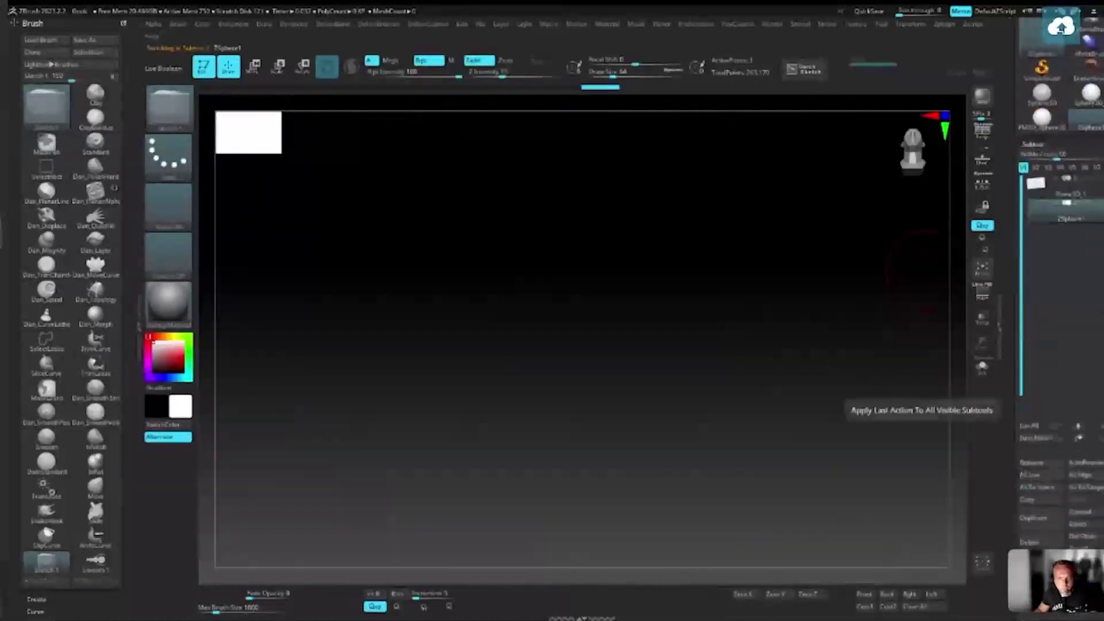
{"action": "left_click", "coordinate": [1028, 542]}
{"action": "left_click", "coordinate": [948, 566]}
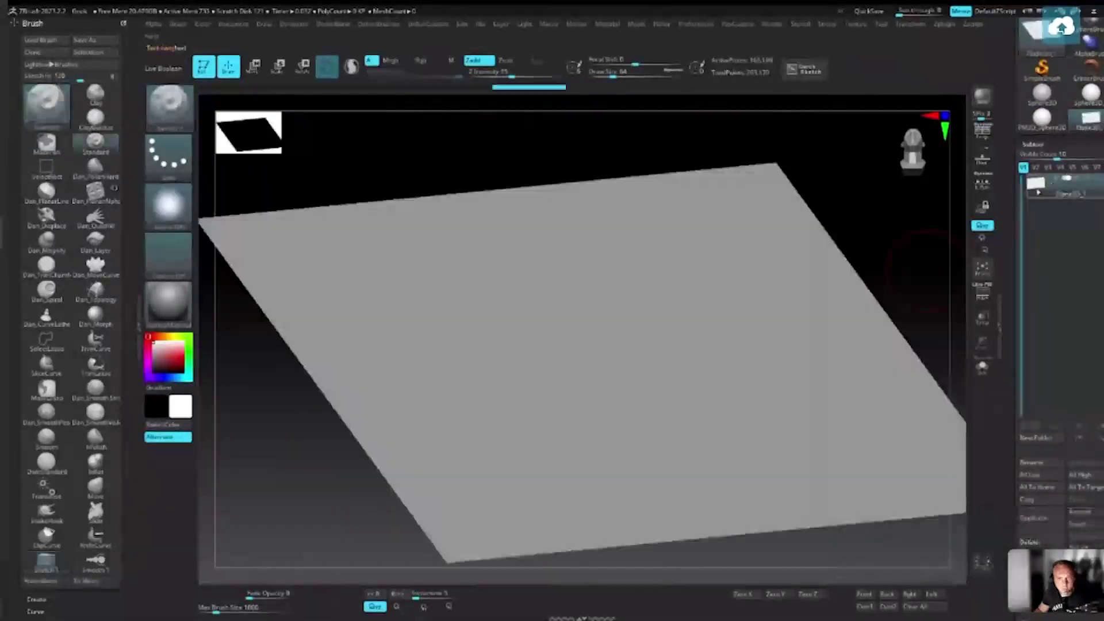
{"action": "key", "text": "f"}
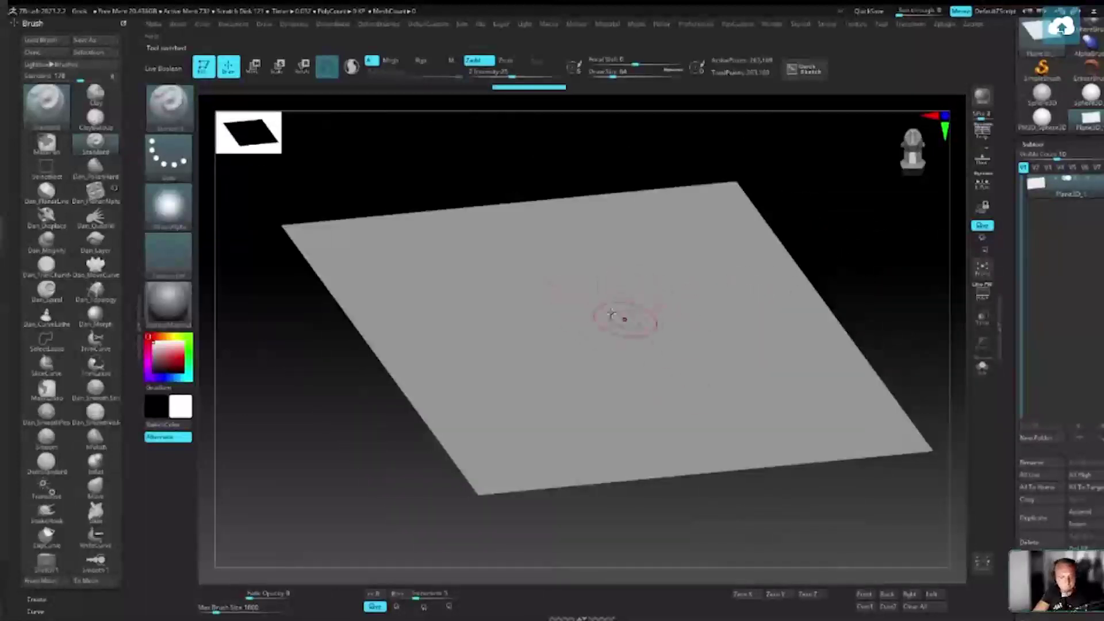
Choose the ClayBuildup brush and enlarge its draw size
{"action": "key", "text": "b"}
{"action": "key", "text": "c"}
{"action": "key", "text": "b"}
{"action": "key", "text": "space"}
{"action": "mouse_move", "coordinate": [622, 305]}
{"action": "left_mouse_down"}
{"action": "mouse_move", "coordinate": [638, 294]}
{"action": "mouse_move", "coordinate": [620, 296]}
{"action": "left_mouse_up"}
{"action": "key", "text": "space"}
Pick a different sculpting brush from the brush library and try it on the plane
{"action": "key", "text": "b"}
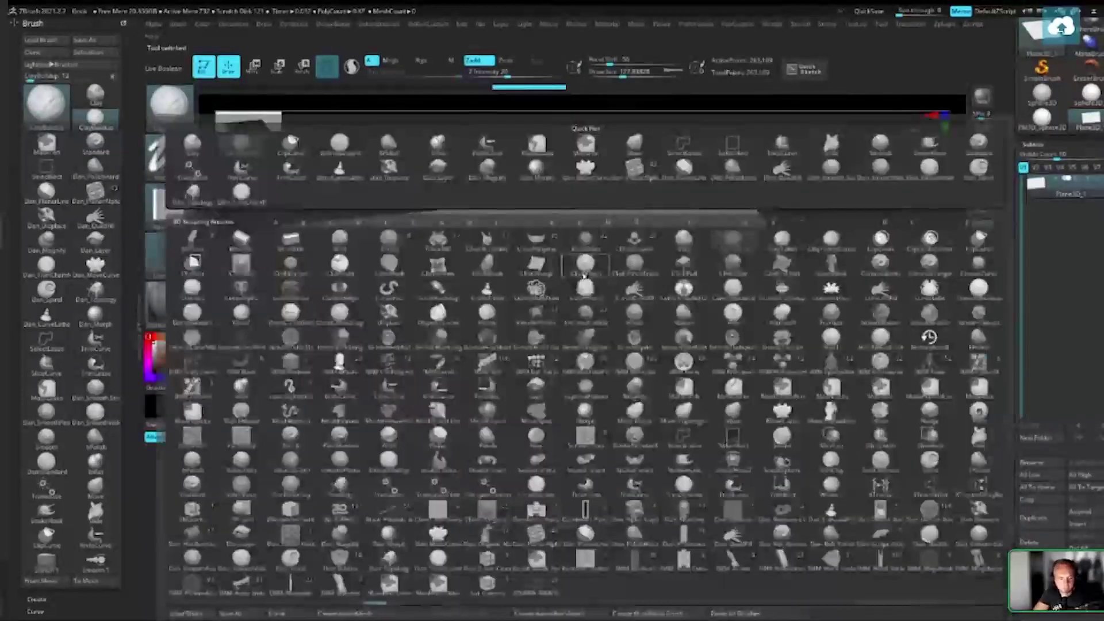
{"action": "left_click", "coordinate": [584, 276]}
{"action": "key", "text": "b"}
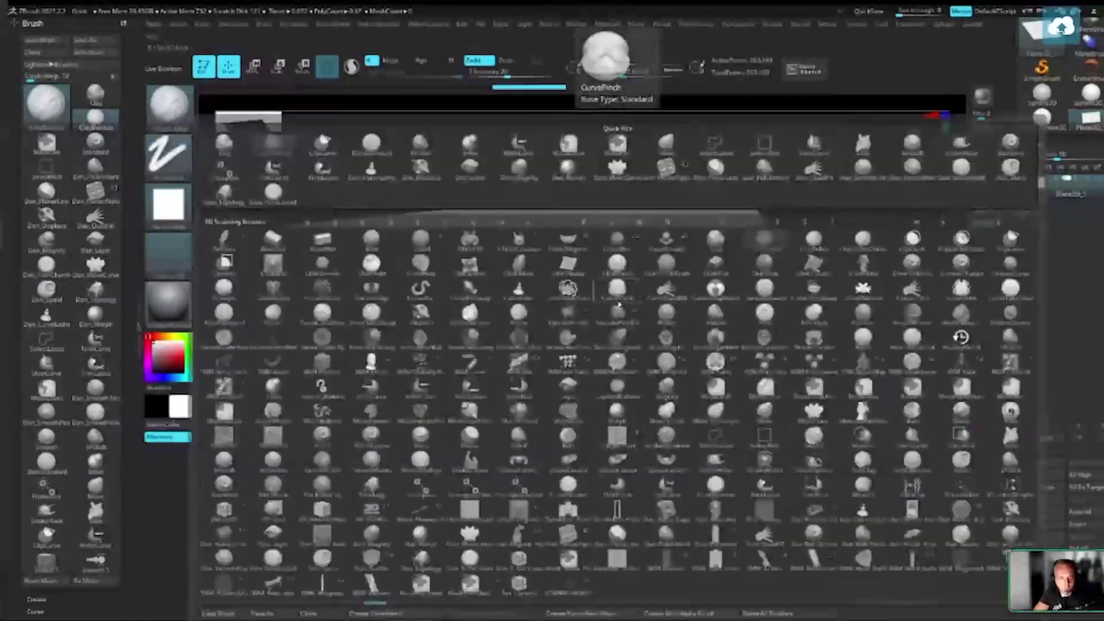
{"action": "left_click", "coordinate": [618, 301]}
{"action": "left_click", "coordinate": [473, 270]}
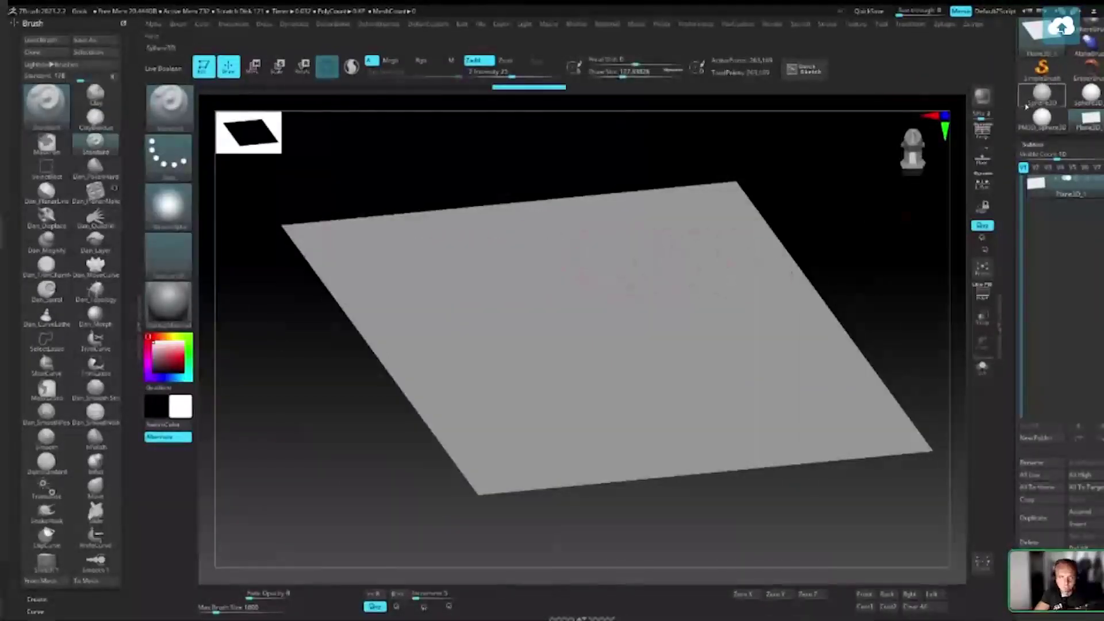
Test the Move gizmo on the plane, then reset the active tool to SimpleBrush
{"action": "key", "text": "w"}
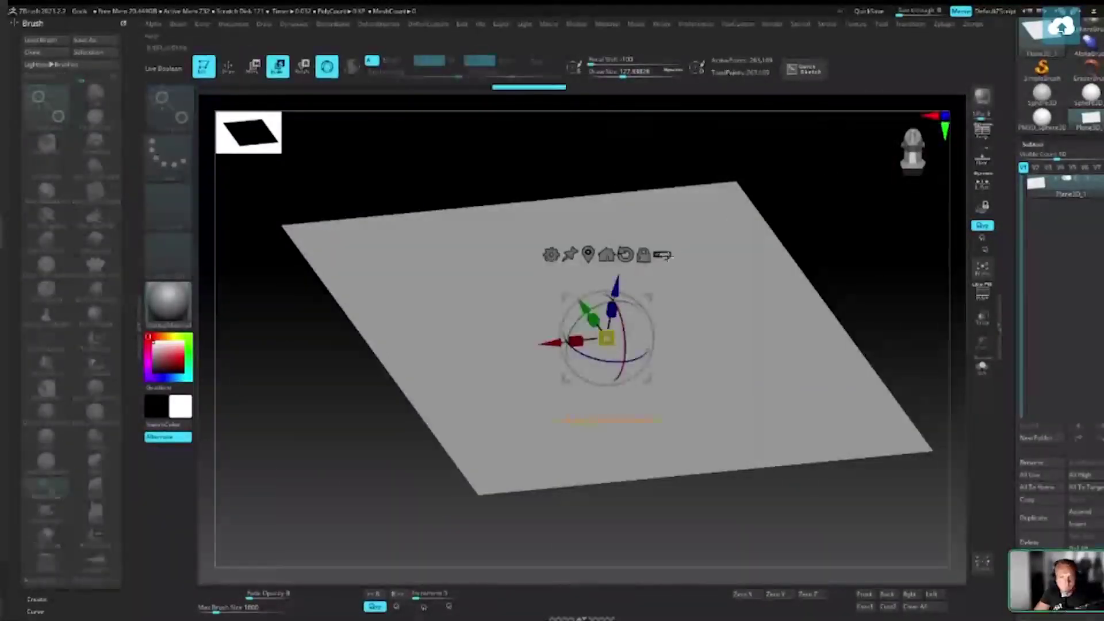
{"action": "left_click_drag", "start_coordinate": [654, 308], "coordinate": [669, 289]}
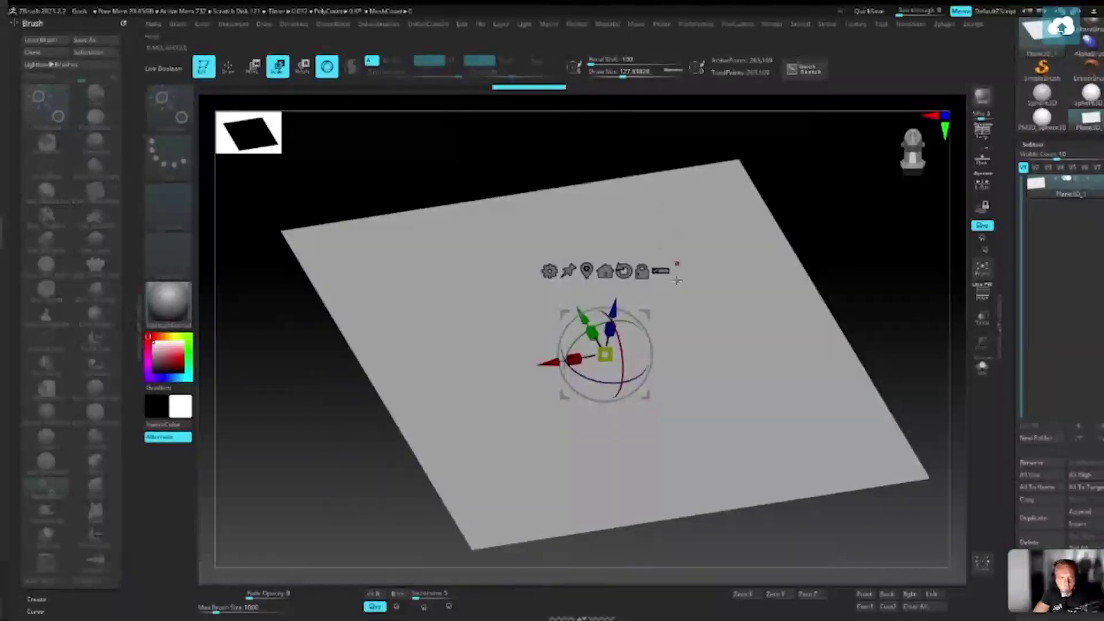
{"action": "mouse_move", "coordinate": [677, 281]}
{"action": "left_mouse_down"}
{"action": "mouse_move", "coordinate": [663, 249]}
{"action": "mouse_move", "coordinate": [665, 288]}
{"action": "left_mouse_up"}
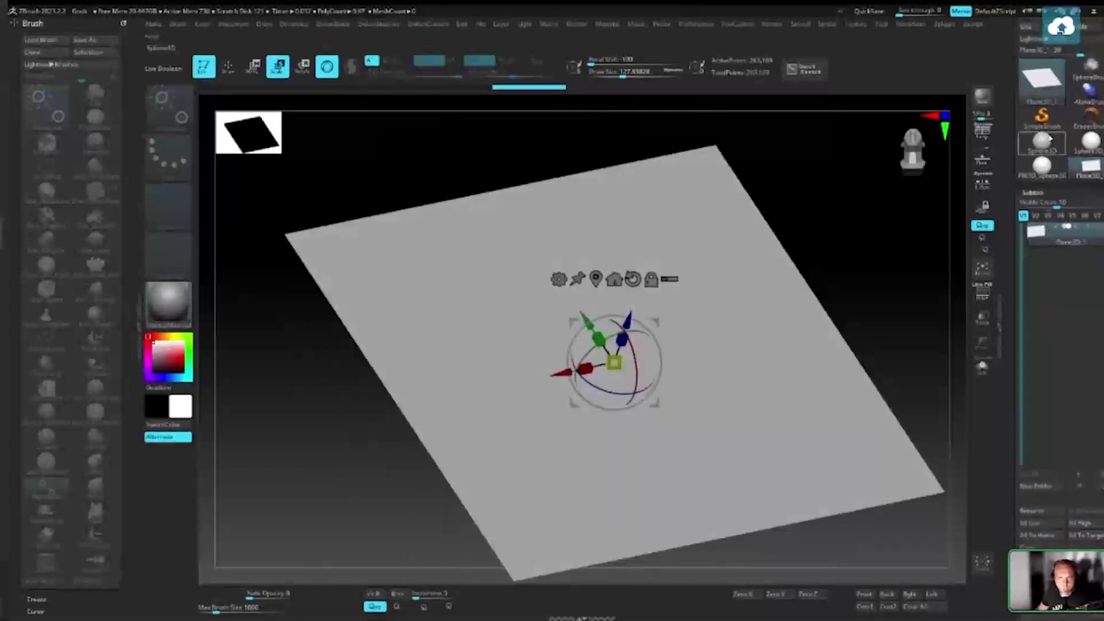
{"action": "left_click", "coordinate": [1042, 116]}
{"action": "left_click", "coordinate": [489, 208]}
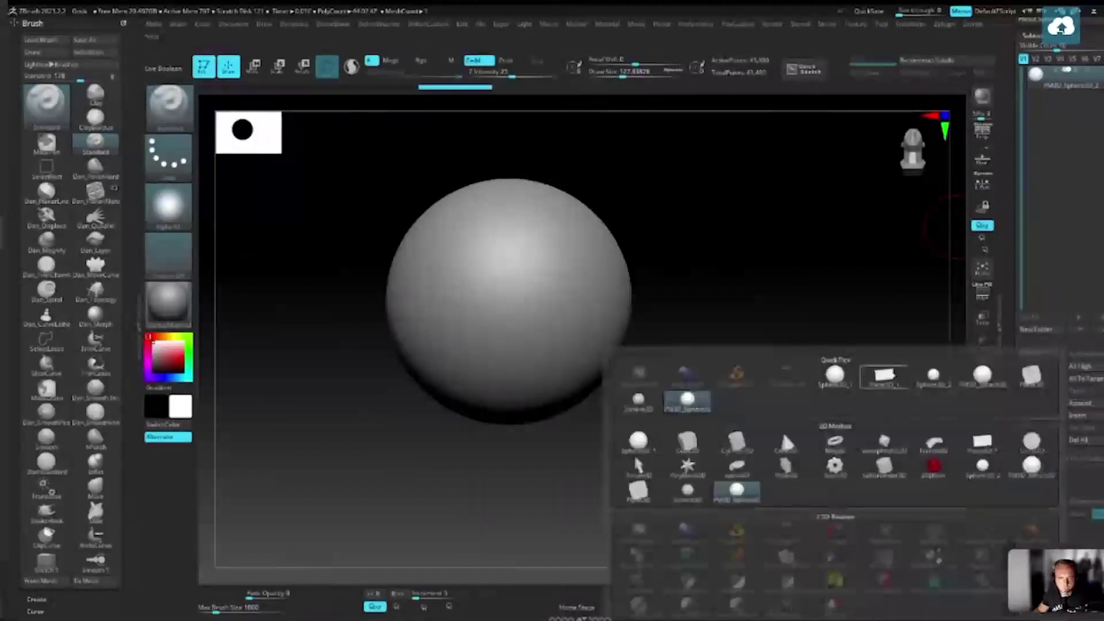
Append a Plane3D subtool, make it active, solo it, and drop it to SDiv 2
{"action": "left_click", "coordinate": [884, 375]}
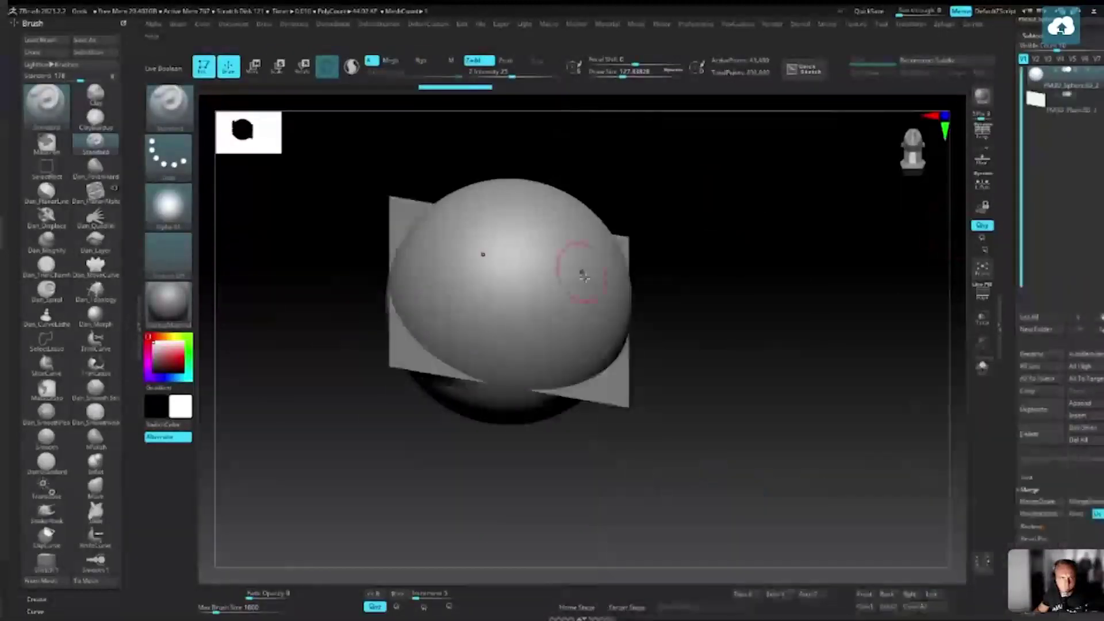
{"action": "left_click", "coordinate": [1058, 112]}
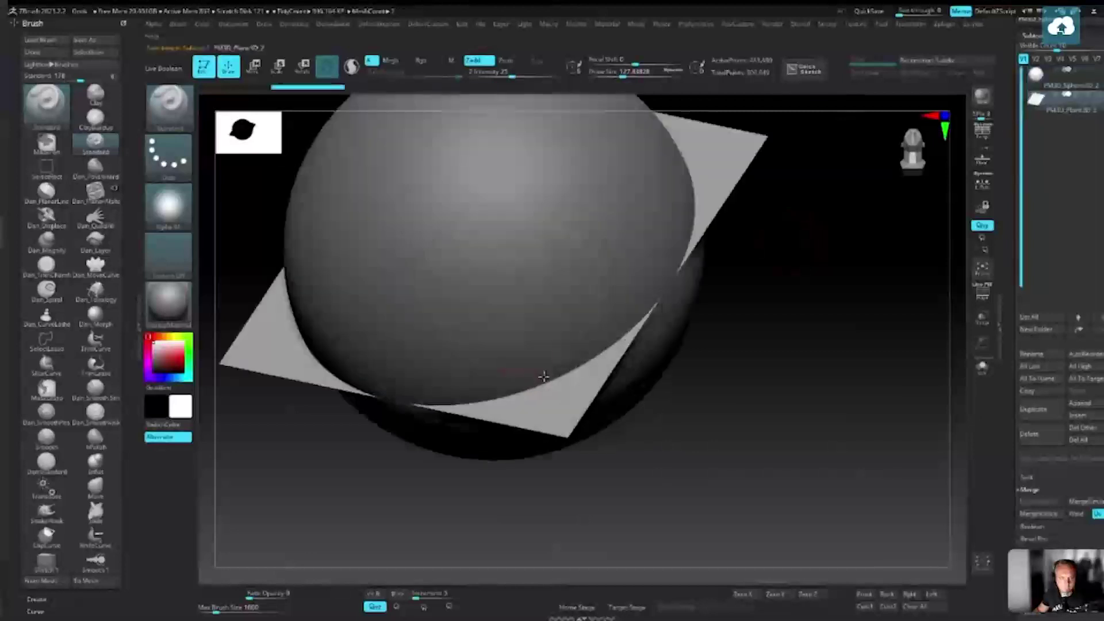
{"action": "left_click", "coordinate": [983, 367]}
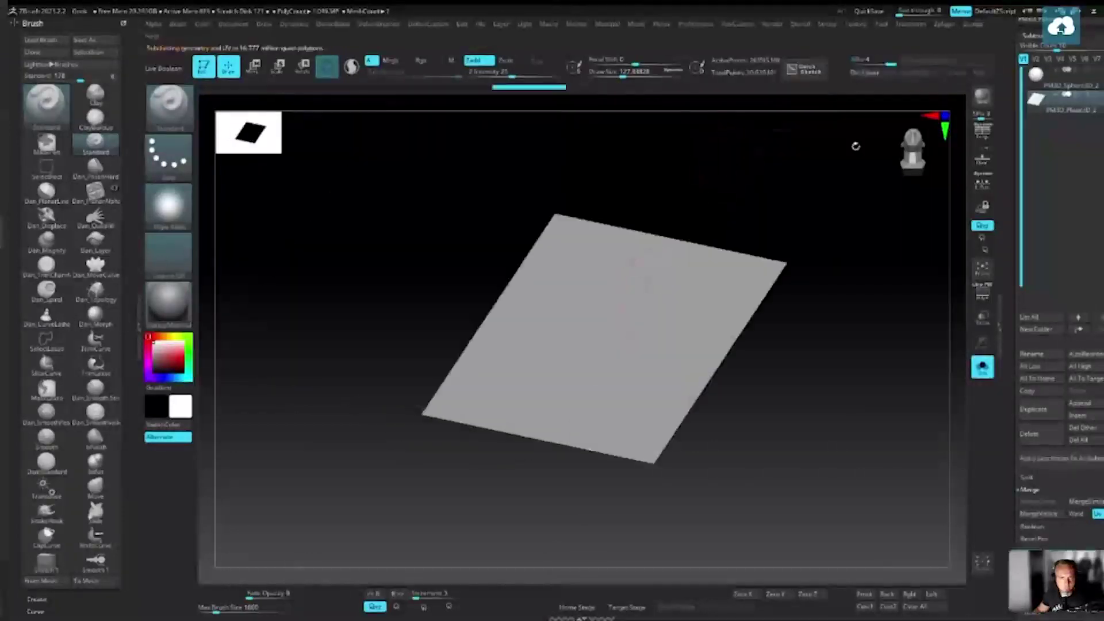
{"action": "left_click", "coordinate": [869, 62]}
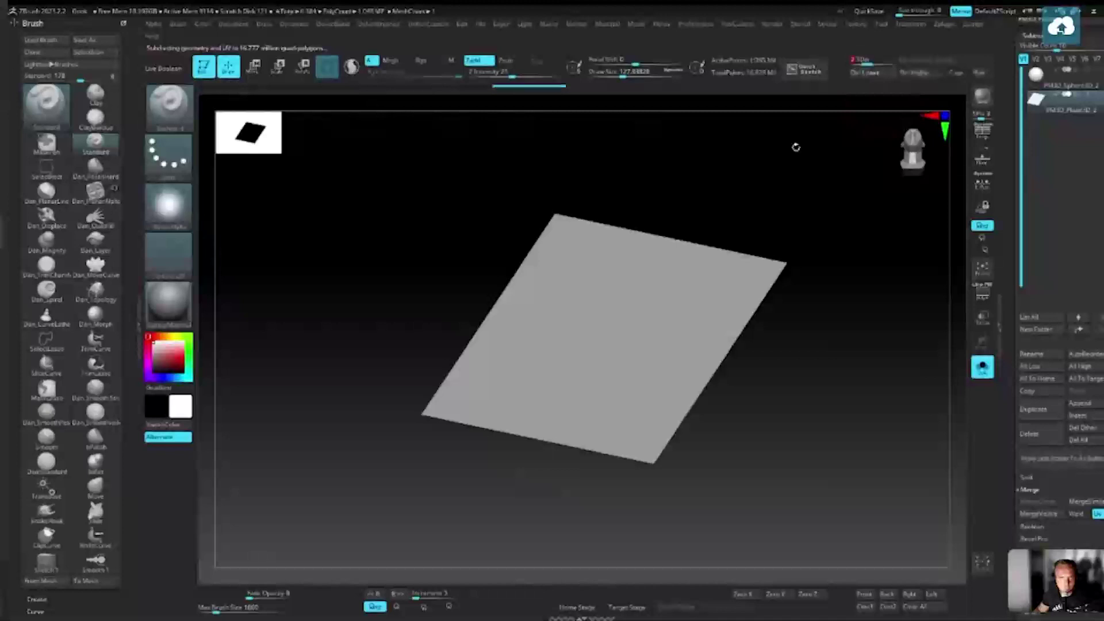
Sculpt curving ridges, subtle bumps and a dark groove across the plane
{"action": "mouse_move", "coordinate": [794, 288]}
{"action": "left_mouse_down"}
{"action": "mouse_move", "coordinate": [825, 292]}
{"action": "mouse_move", "coordinate": [574, 372]}
{"action": "mouse_move", "coordinate": [594, 365]}
{"action": "left_mouse_up"}
{"action": "mouse_move", "coordinate": [667, 294]}
{"action": "left_mouse_down"}
{"action": "mouse_move", "coordinate": [513, 321]}
{"action": "mouse_move", "coordinate": [722, 313]}
{"action": "mouse_move", "coordinate": [755, 300]}
{"action": "mouse_move", "coordinate": [589, 253]}
{"action": "left_mouse_up"}
{"action": "mouse_move", "coordinate": [702, 270]}
{"action": "left_mouse_down"}
{"action": "mouse_move", "coordinate": [714, 287]}
{"action": "mouse_move", "coordinate": [604, 338]}
{"action": "mouse_move", "coordinate": [535, 393]}
{"action": "left_mouse_up"}
{"action": "mouse_move", "coordinate": [412, 449]}
{"action": "left_mouse_down"}
{"action": "mouse_move", "coordinate": [695, 383]}
{"action": "mouse_move", "coordinate": [675, 399]}
{"action": "mouse_move", "coordinate": [741, 368]}
{"action": "mouse_move", "coordinate": [592, 292]}
{"action": "mouse_move", "coordinate": [743, 260]}
{"action": "mouse_move", "coordinate": [738, 358]}
{"action": "mouse_move", "coordinate": [702, 346]}
{"action": "mouse_move", "coordinate": [720, 302]}
{"action": "left_mouse_up"}
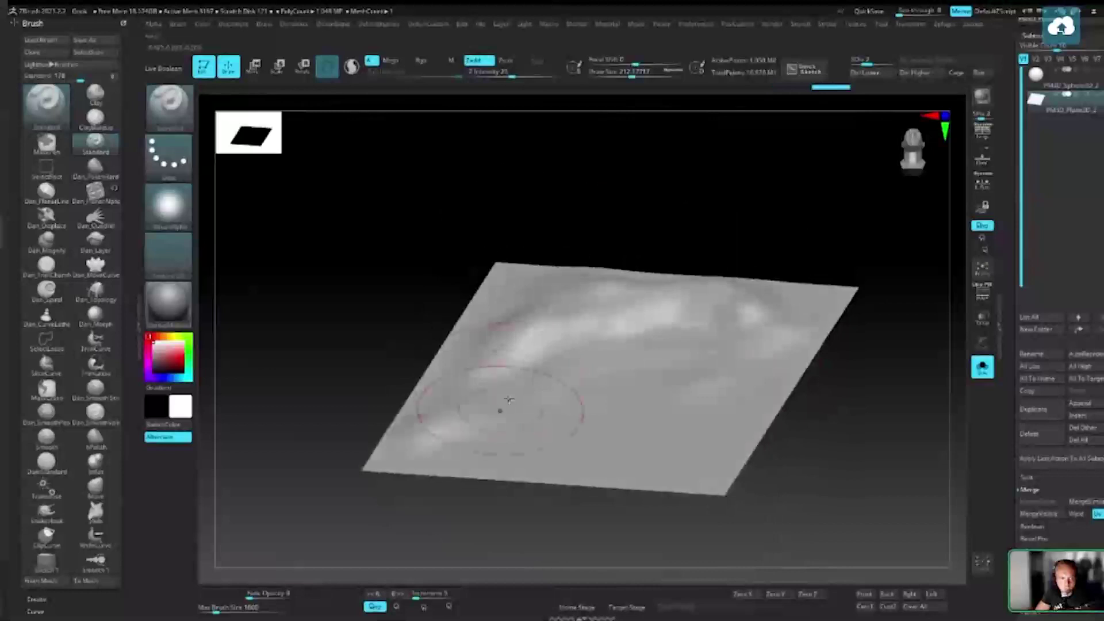
{"action": "left_click_drag", "start_coordinate": [585, 414], "coordinate": [564, 465]}
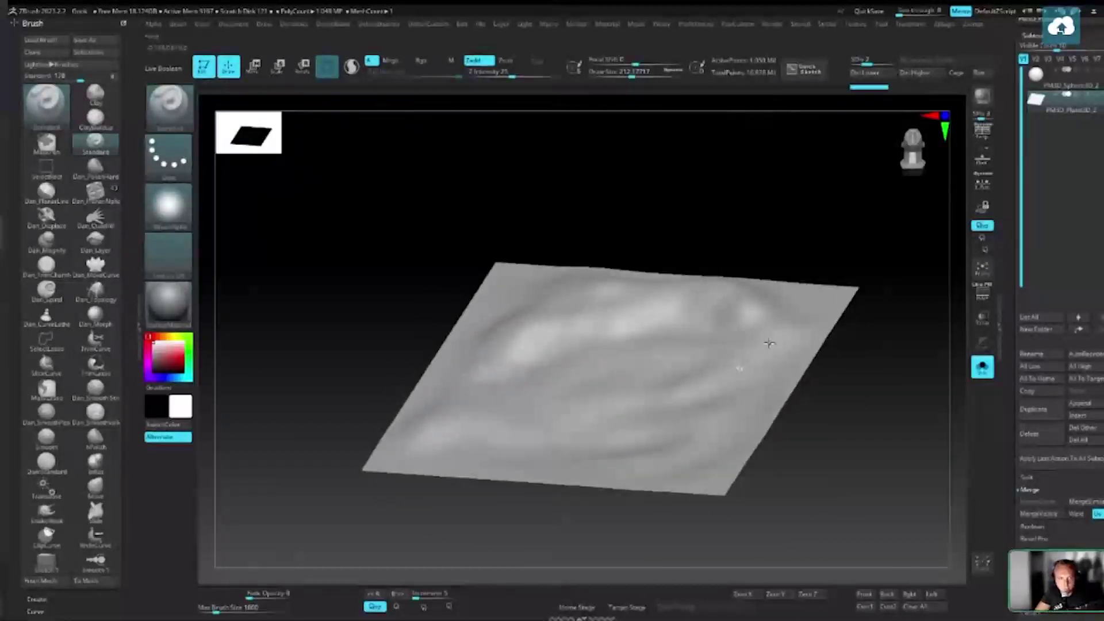
{"action": "left_click_drag", "start_coordinate": [770, 343], "coordinate": [572, 409]}
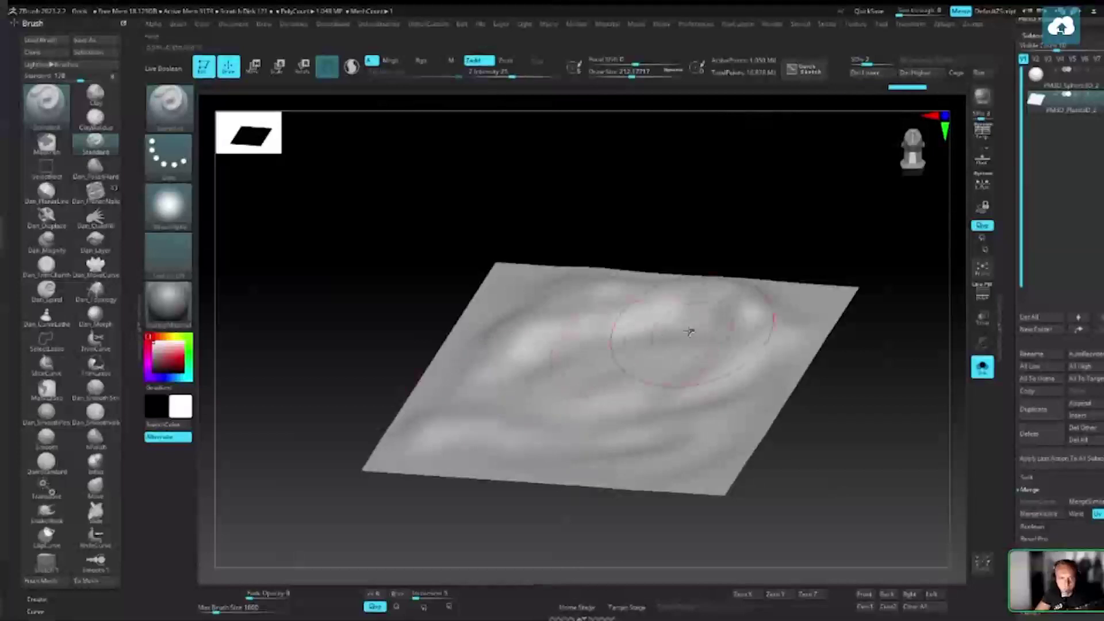
{"action": "left_click_drag", "start_coordinate": [689, 331], "coordinate": [644, 322]}
{"action": "left_click_drag", "start_coordinate": [439, 353], "coordinate": [444, 368]}
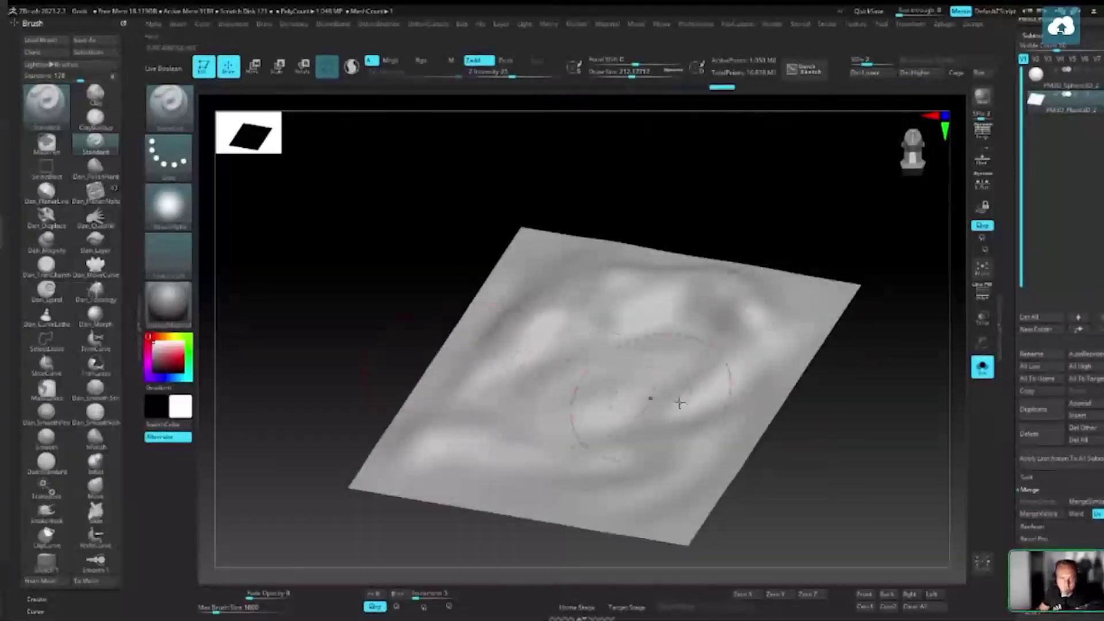
{"action": "mouse_move", "coordinate": [679, 403]}
{"action": "left_mouse_down"}
{"action": "mouse_move", "coordinate": [685, 375]}
{"action": "mouse_move", "coordinate": [737, 342]}
{"action": "left_mouse_up"}
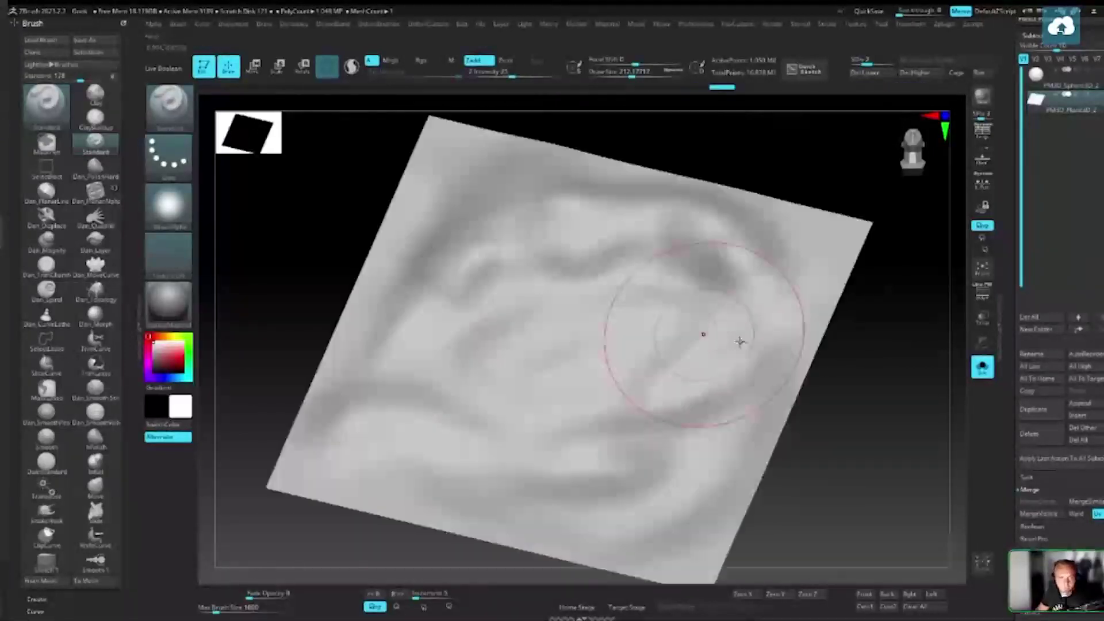
{"action": "left_click_drag", "start_coordinate": [813, 401], "coordinate": [735, 312]}
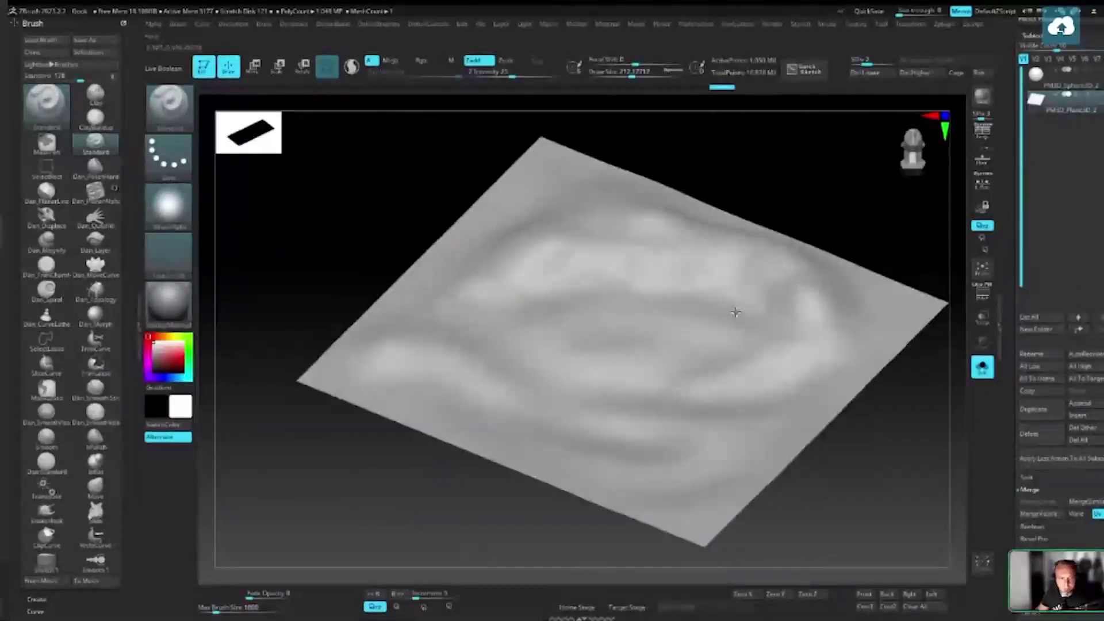
{"action": "key", "text": "comma"}
Apply a grey spotted material to the plane
{"action": "left_click", "coordinate": [425, 101]}
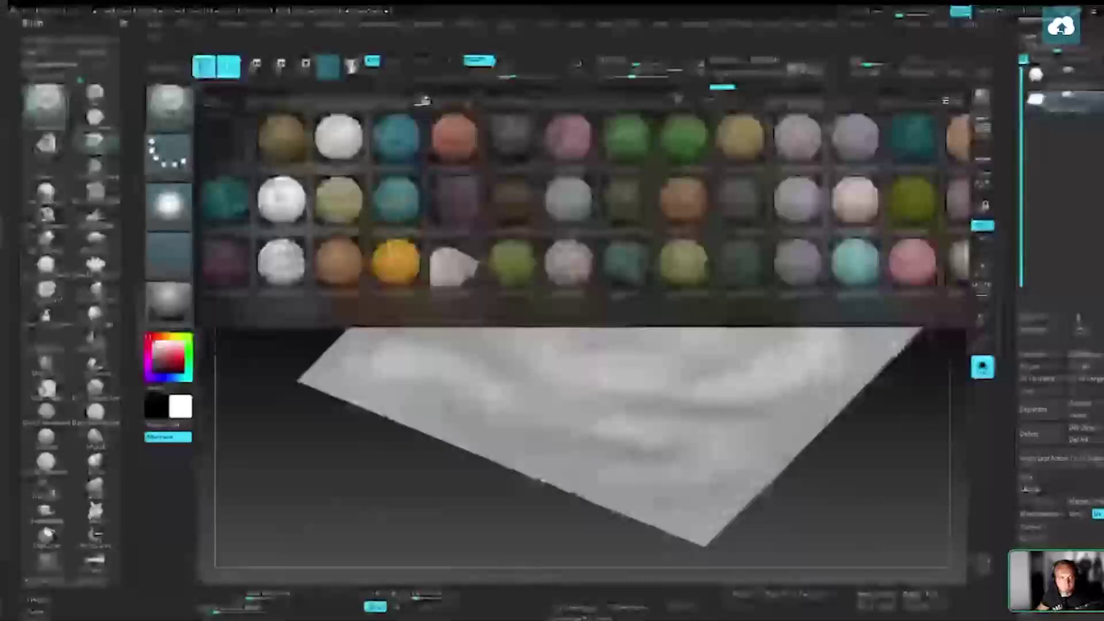
{"action": "key", "text": "m"}
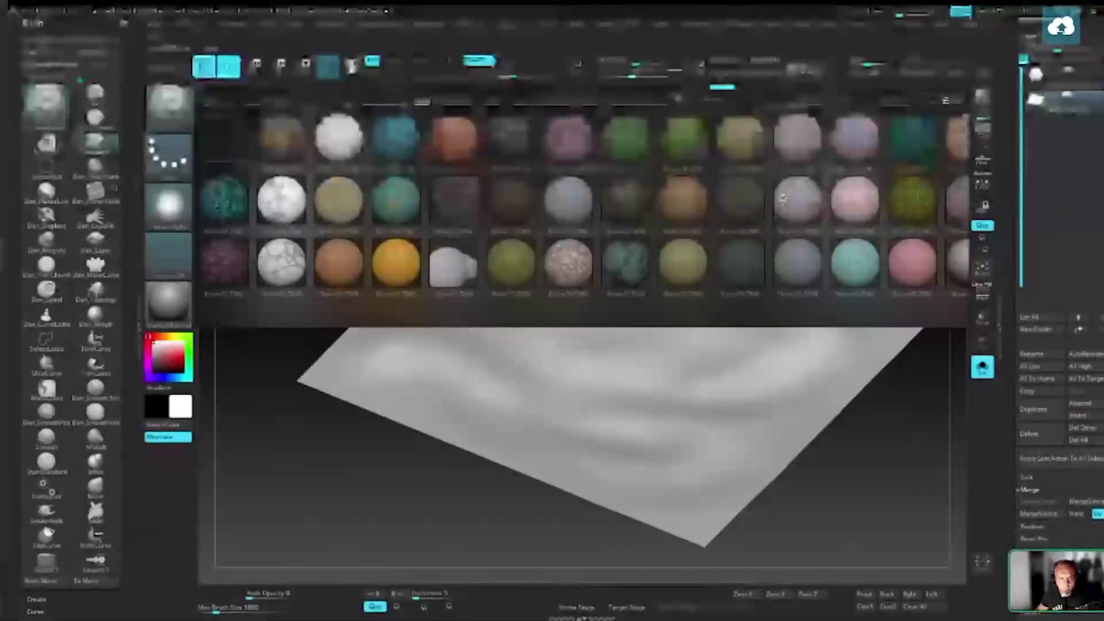
{"action": "left_click", "coordinate": [792, 198]}
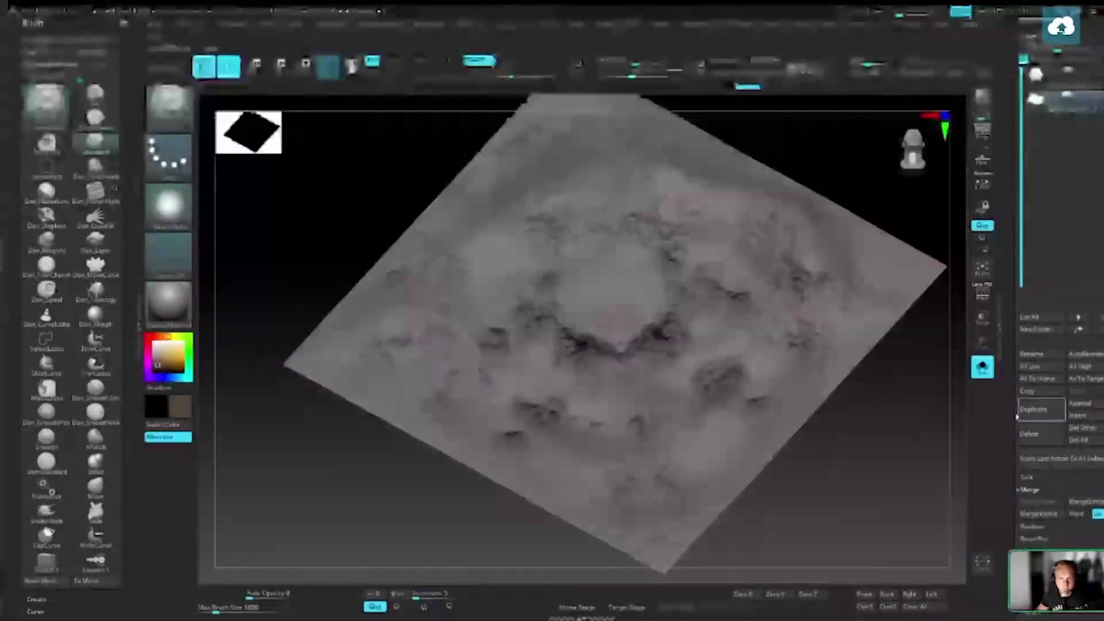
Set the NoiseMaker noise scale and magnify, accept, and apply the noise to the mesh
{"action": "left_click_drag", "start_coordinate": [1017, 403], "coordinate": [1018, 129]}
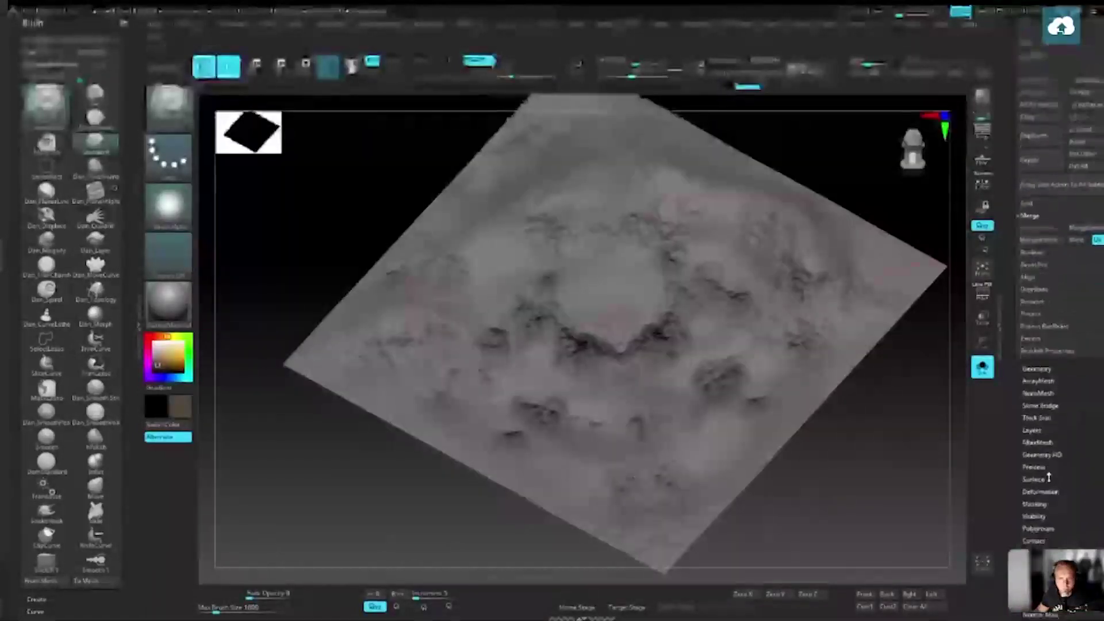
{"action": "left_click", "coordinate": [1040, 477]}
{"action": "left_click", "coordinate": [1059, 157]}
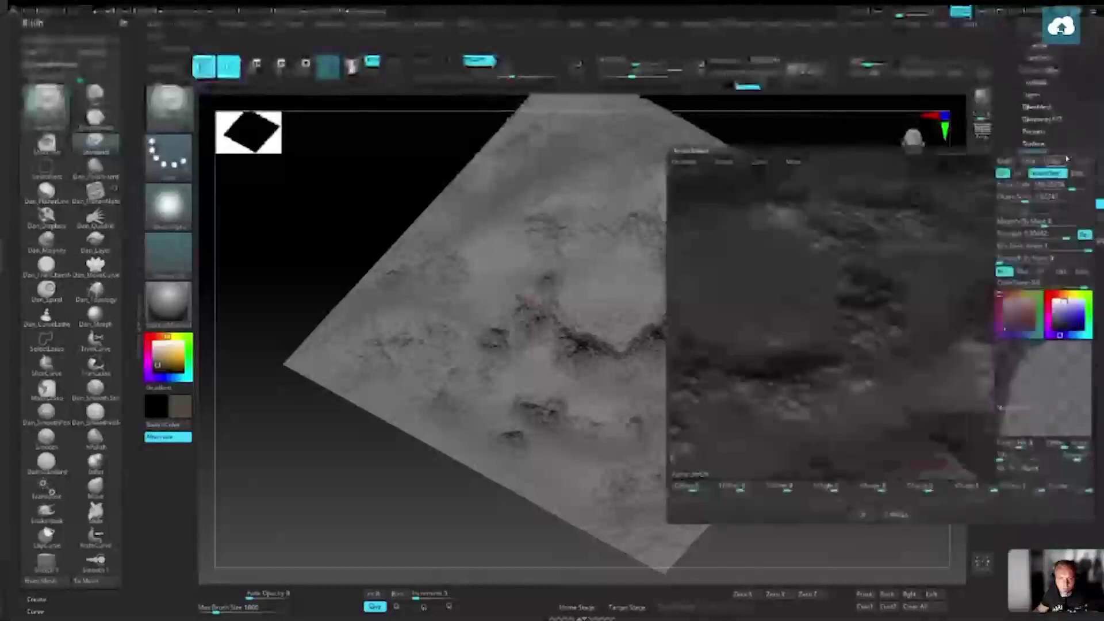
{"action": "left_click_drag", "start_coordinate": [884, 340], "coordinate": [884, 271]}
{"action": "mouse_move", "coordinate": [1072, 188]}
{"action": "left_mouse_down"}
{"action": "mouse_move", "coordinate": [1060, 188]}
{"action": "mouse_move", "coordinate": [1078, 191]}
{"action": "left_mouse_up"}
{"action": "left_click", "coordinate": [1078, 191]}
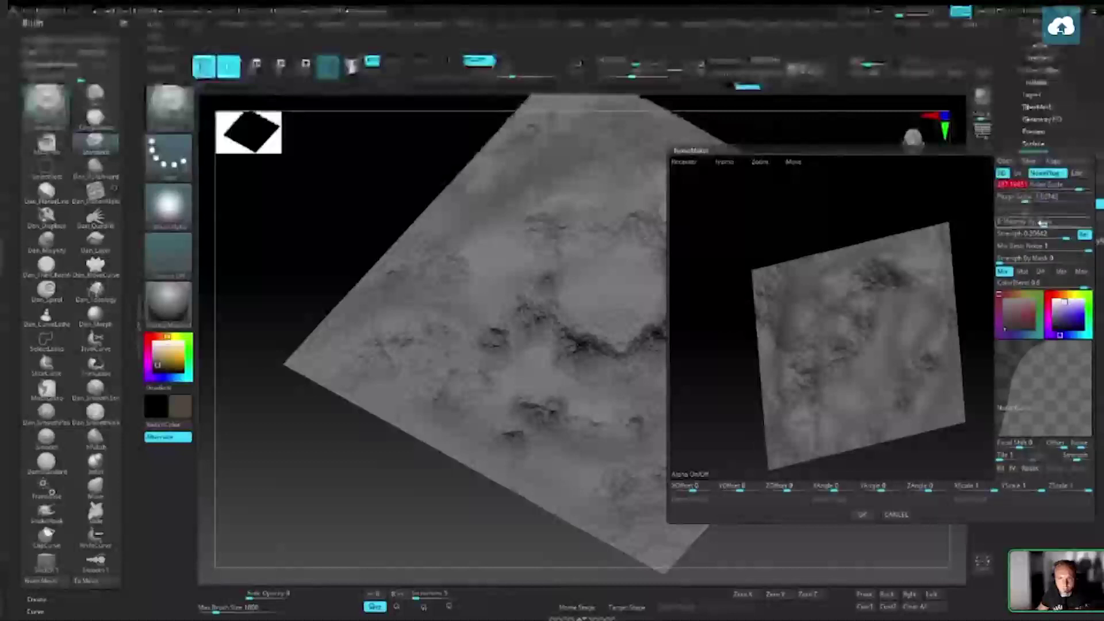
{"action": "left_click_drag", "start_coordinate": [1046, 223], "coordinate": [1033, 223]}
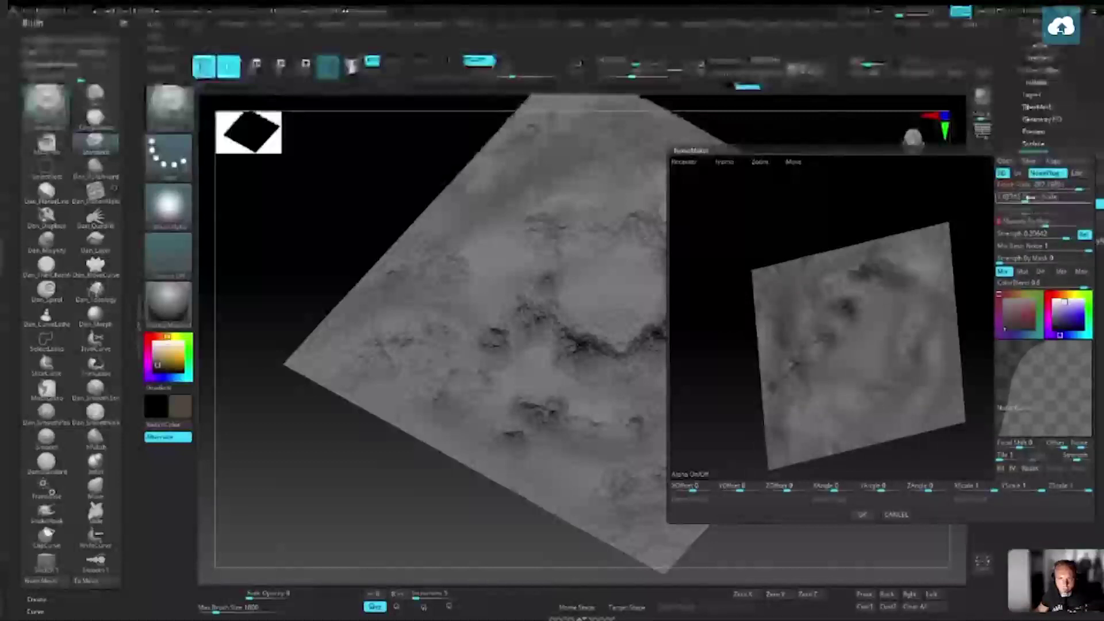
{"action": "left_click_drag", "start_coordinate": [1026, 200], "coordinate": [1079, 188]}
{"action": "left_click", "coordinate": [1078, 188]}
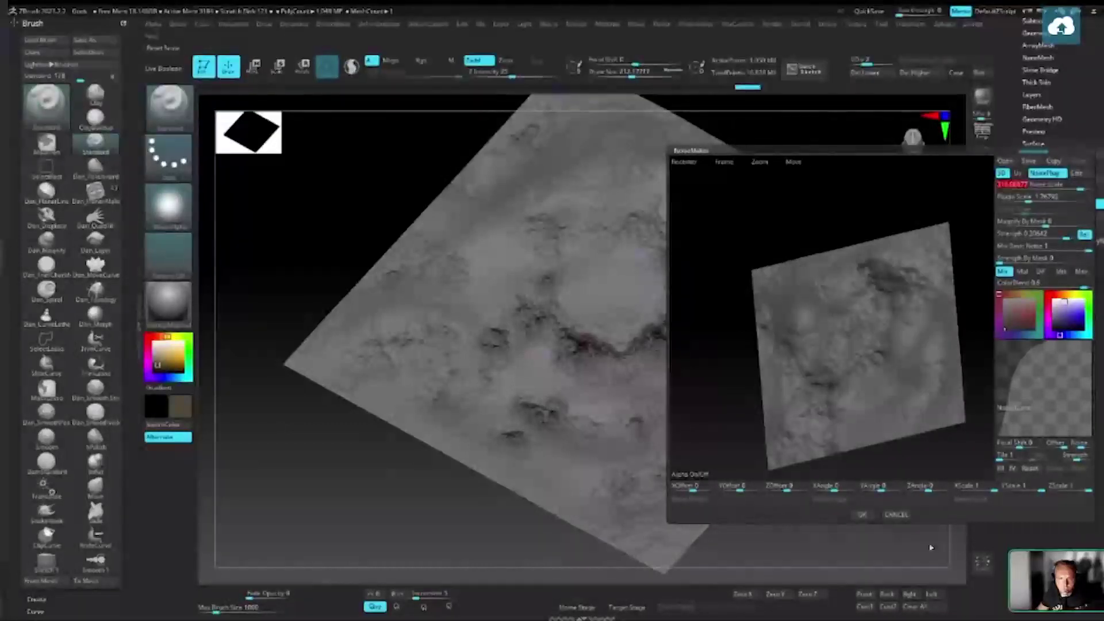
{"action": "left_click", "coordinate": [860, 515]}
{"action": "left_click", "coordinate": [1044, 217]}
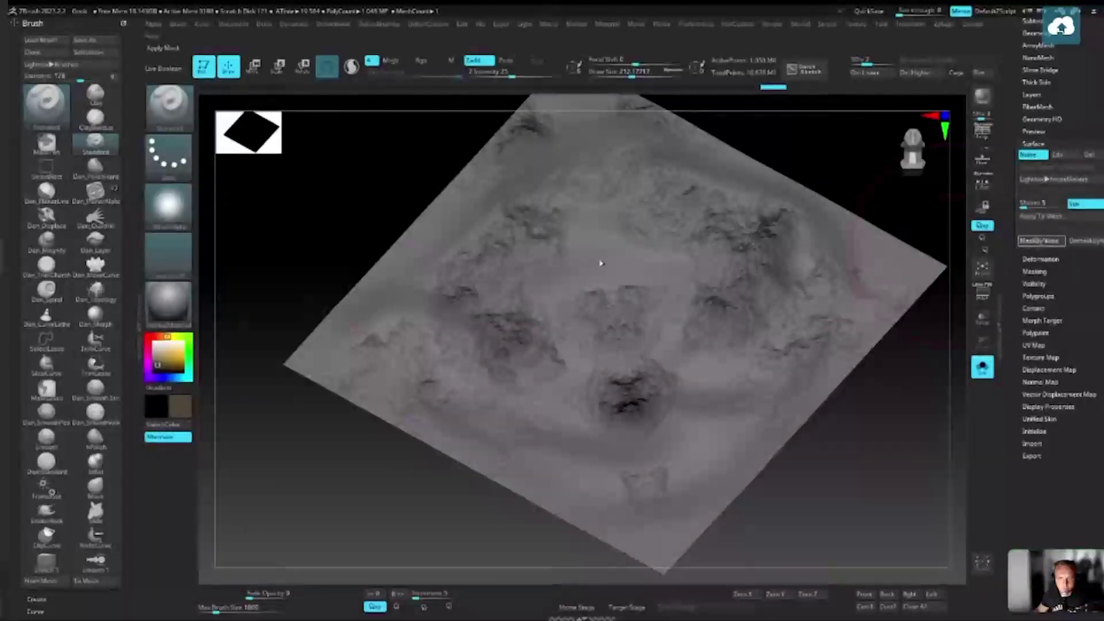
Invert the mask on the terrain plane
{"action": "left_click_drag", "start_coordinate": [732, 351], "coordinate": [840, 301]}
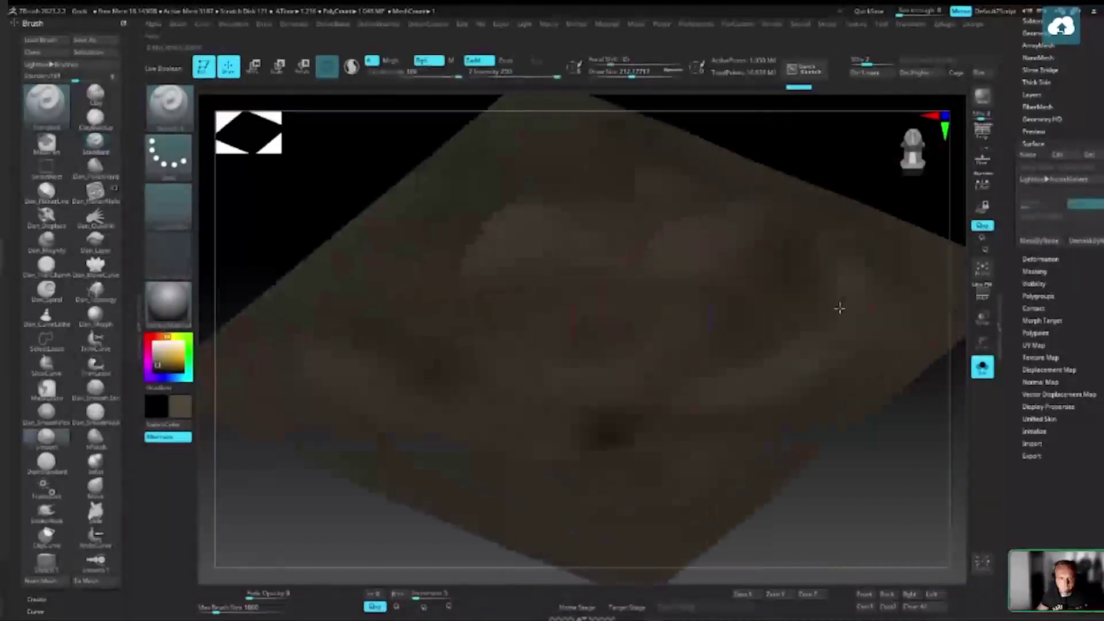
{"action": "left_click", "coordinate": [769, 135], "text": "ctrl"}
{"action": "key", "text": "space"}
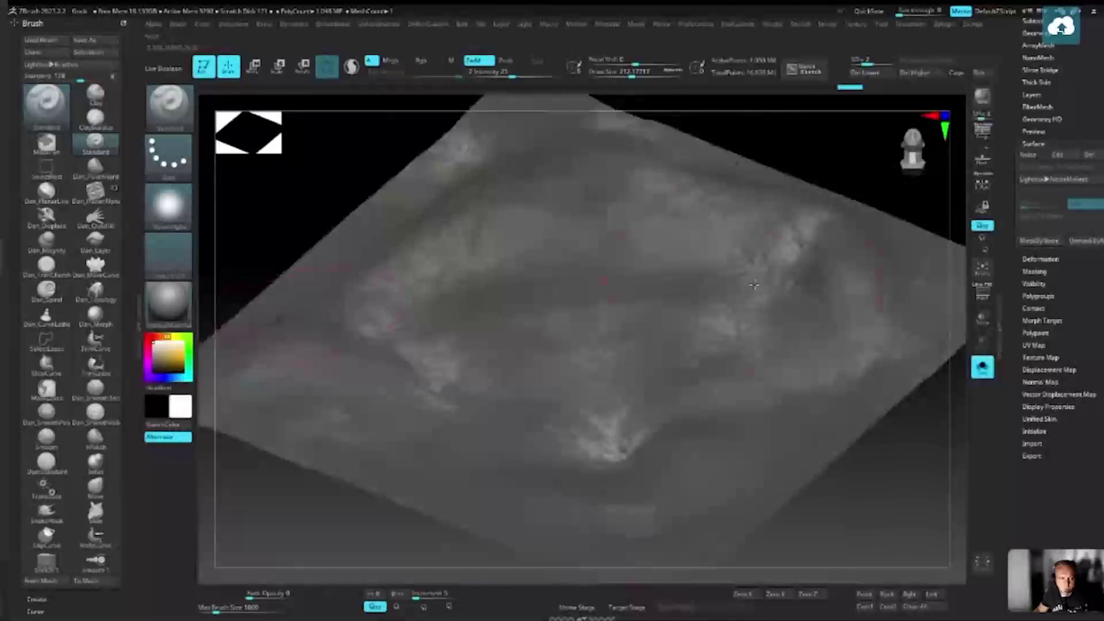
{"action": "mouse_move", "coordinate": [753, 284]}
{"action": "left_mouse_down"}
{"action": "mouse_move", "coordinate": [765, 288]}
{"action": "mouse_move", "coordinate": [701, 292]}
{"action": "mouse_move", "coordinate": [703, 305]}
{"action": "mouse_move", "coordinate": [712, 299]}
{"action": "mouse_move", "coordinate": [743, 321]}
{"action": "mouse_move", "coordinate": [719, 291]}
{"action": "left_mouse_up"}
{"action": "left_click", "coordinate": [813, 173], "text": "ctrl"}
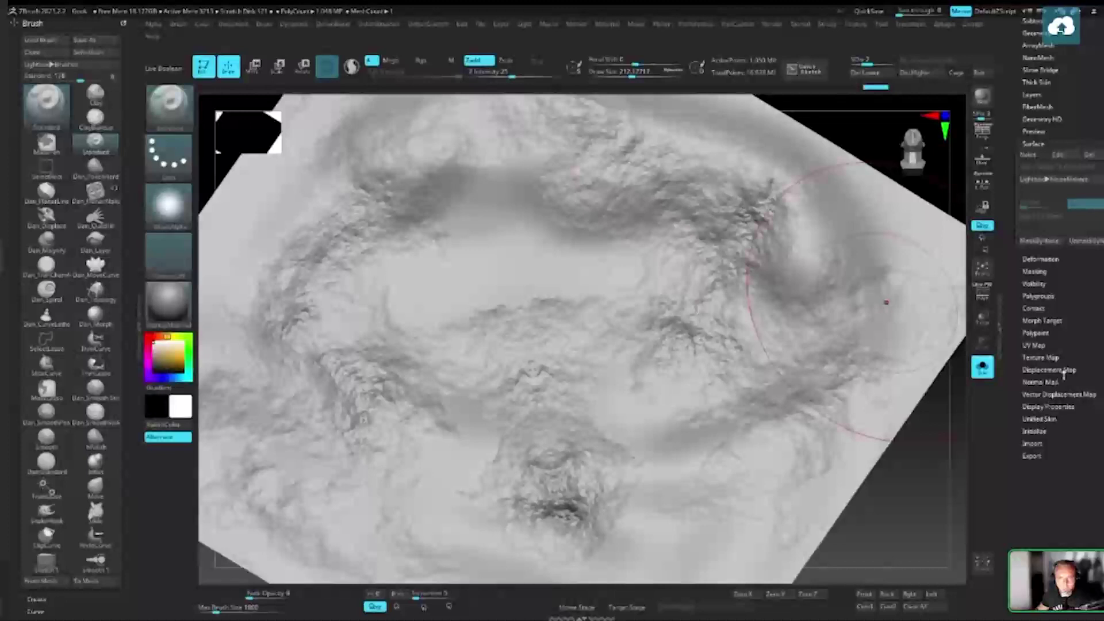
Add speckled Deformation noise across the sculpted terrain surface
{"action": "left_click", "coordinate": [1048, 258]}
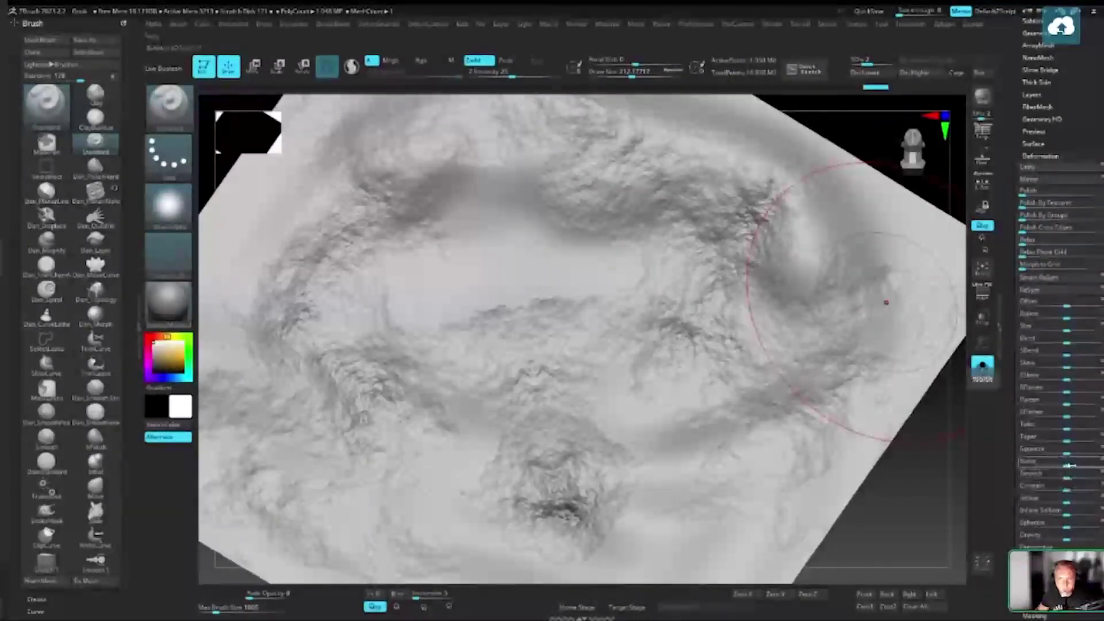
{"action": "left_click_drag", "start_coordinate": [1067, 462], "coordinate": [1078, 465]}
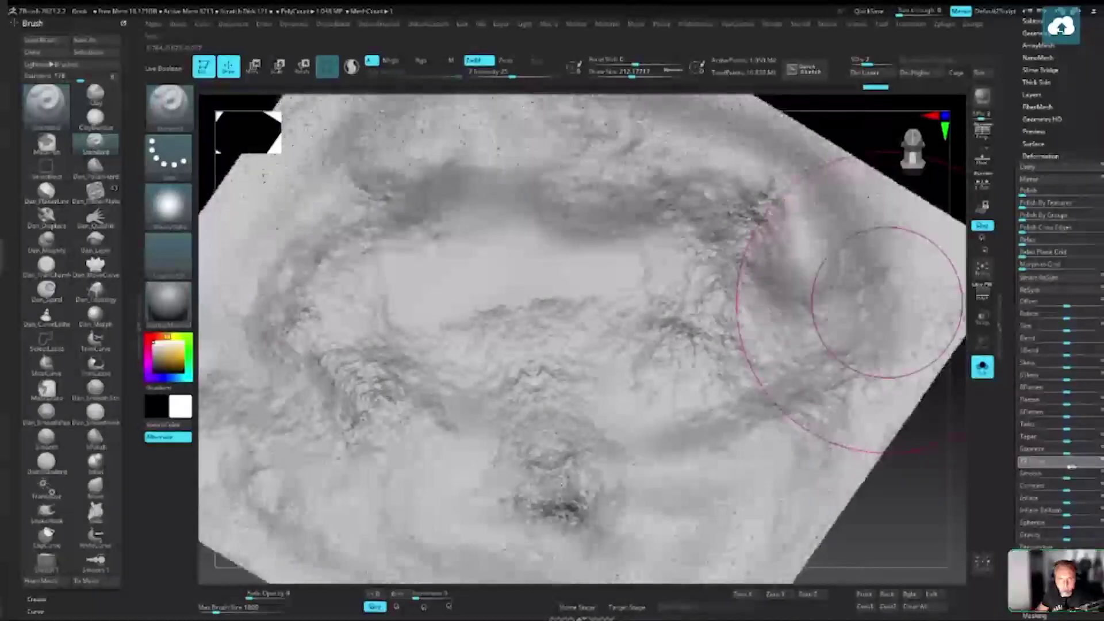
{"action": "mouse_move", "coordinate": [753, 343]}
{"action": "left_mouse_down"}
{"action": "mouse_move", "coordinate": [566, 513]}
{"action": "mouse_move", "coordinate": [585, 438]}
{"action": "mouse_move", "coordinate": [673, 372]}
{"action": "mouse_move", "coordinate": [682, 401]}
{"action": "mouse_move", "coordinate": [695, 332]}
{"action": "left_mouse_up"}
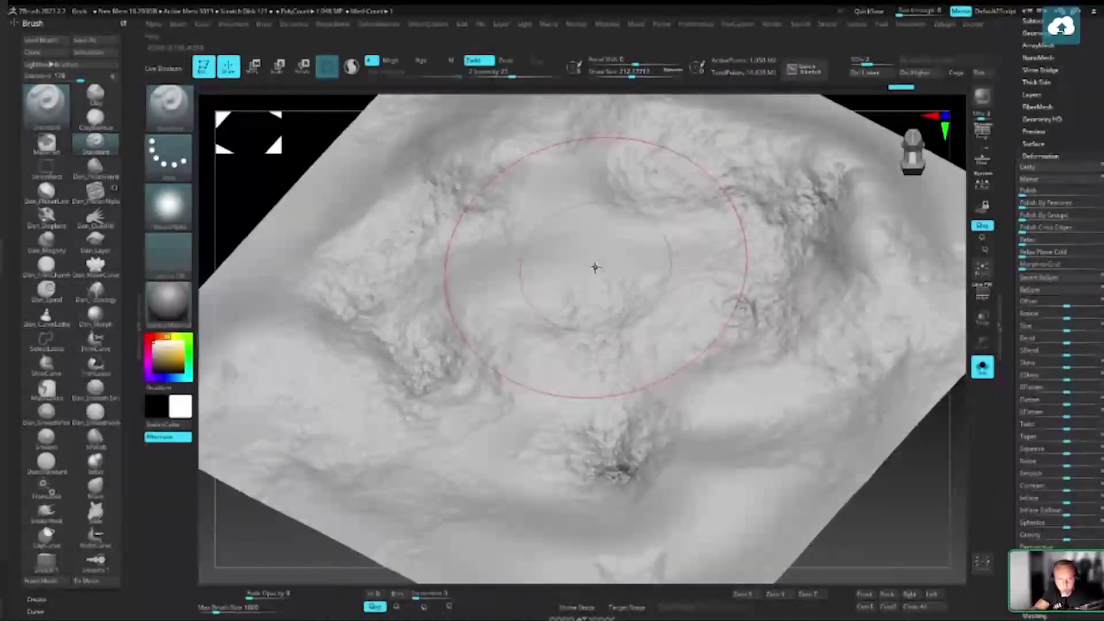
{"action": "key", "text": "b"}
{"action": "left_click", "coordinate": [535, 221]}
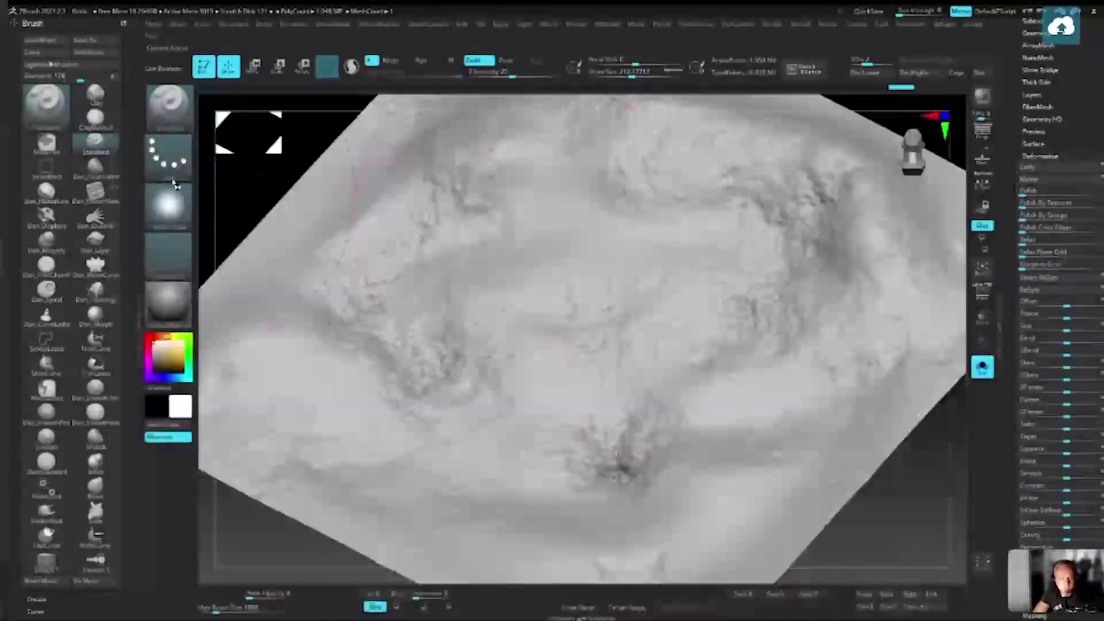
Set the brush stroke to Color Spray and load a noise alpha from LightBox
{"action": "left_click", "coordinate": [168, 156]}
{"action": "left_click", "coordinate": [378, 164]}
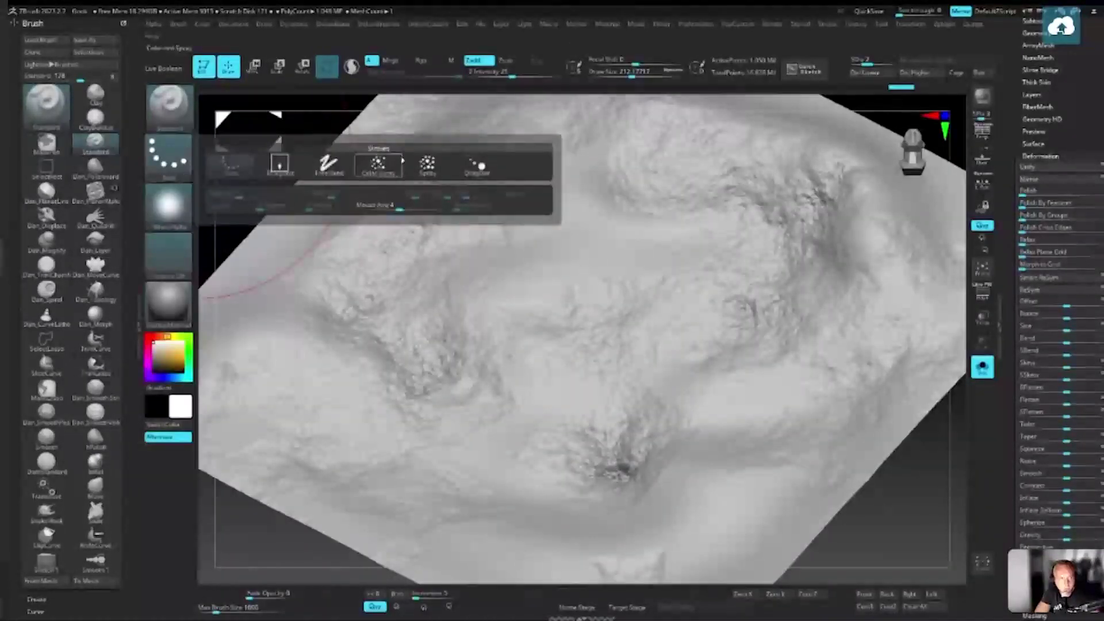
{"action": "left_click", "coordinate": [168, 206]}
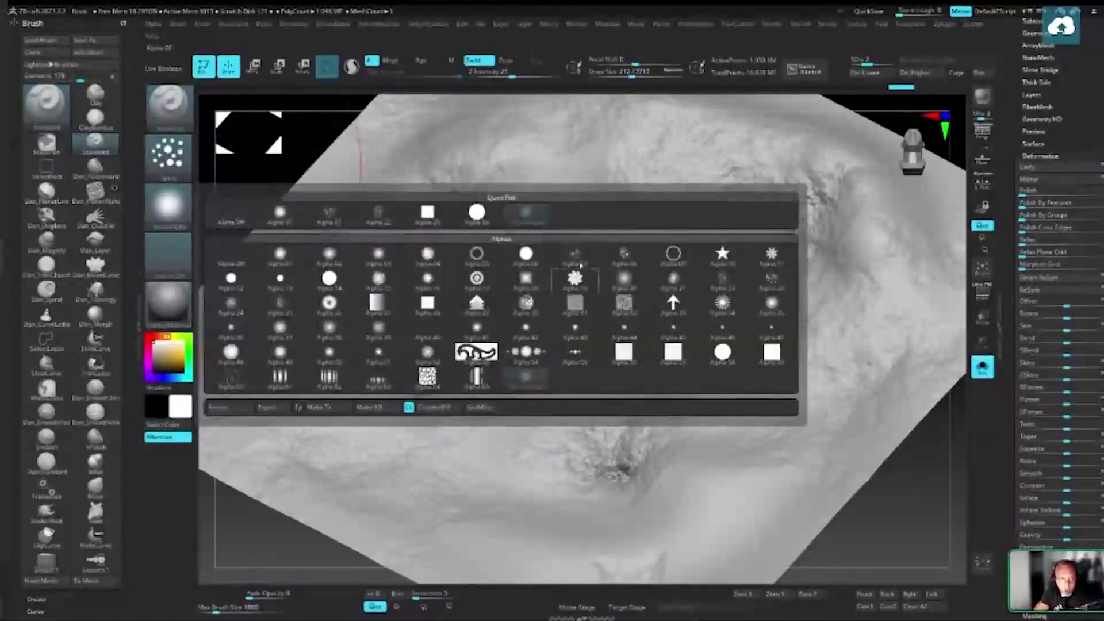
{"action": "mouse_move", "coordinate": [575, 253]}
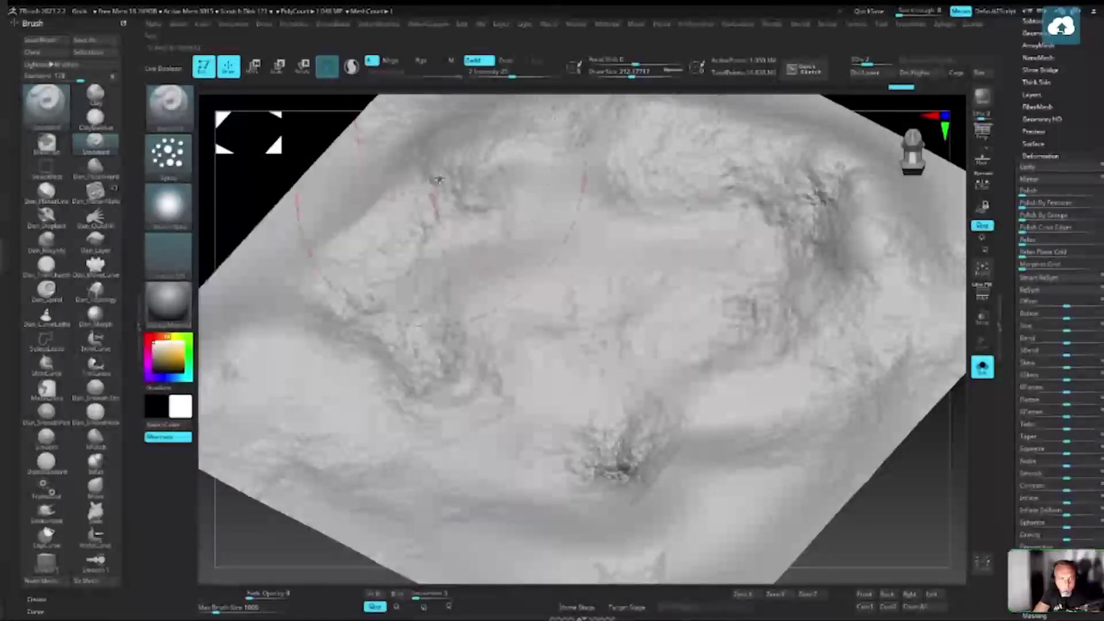
{"action": "key", "text": "comma"}
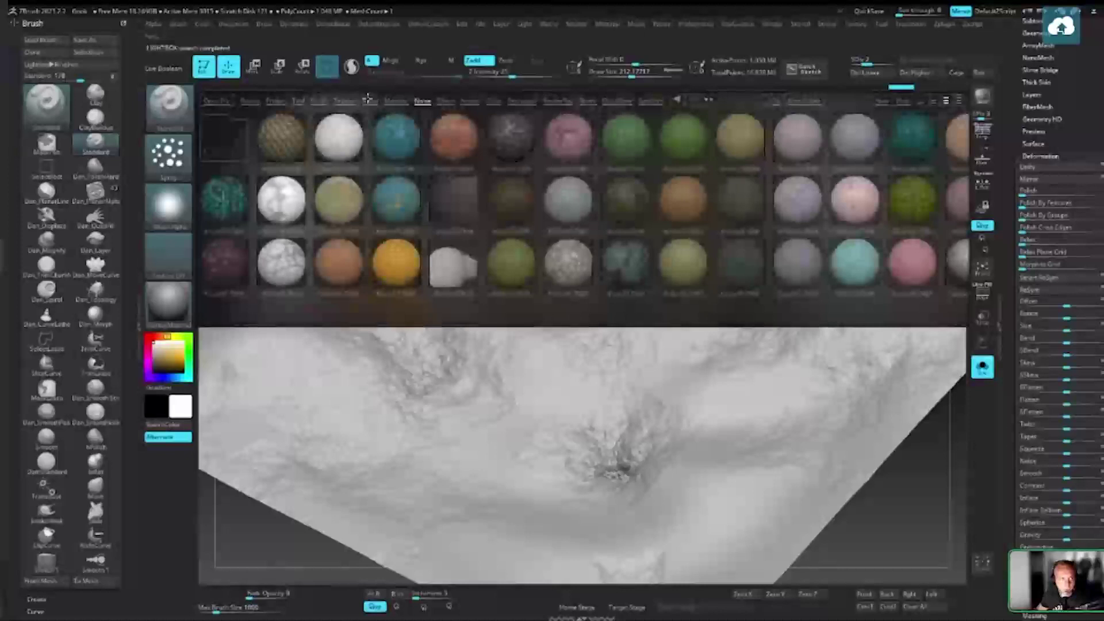
{"action": "left_click", "coordinate": [369, 100]}
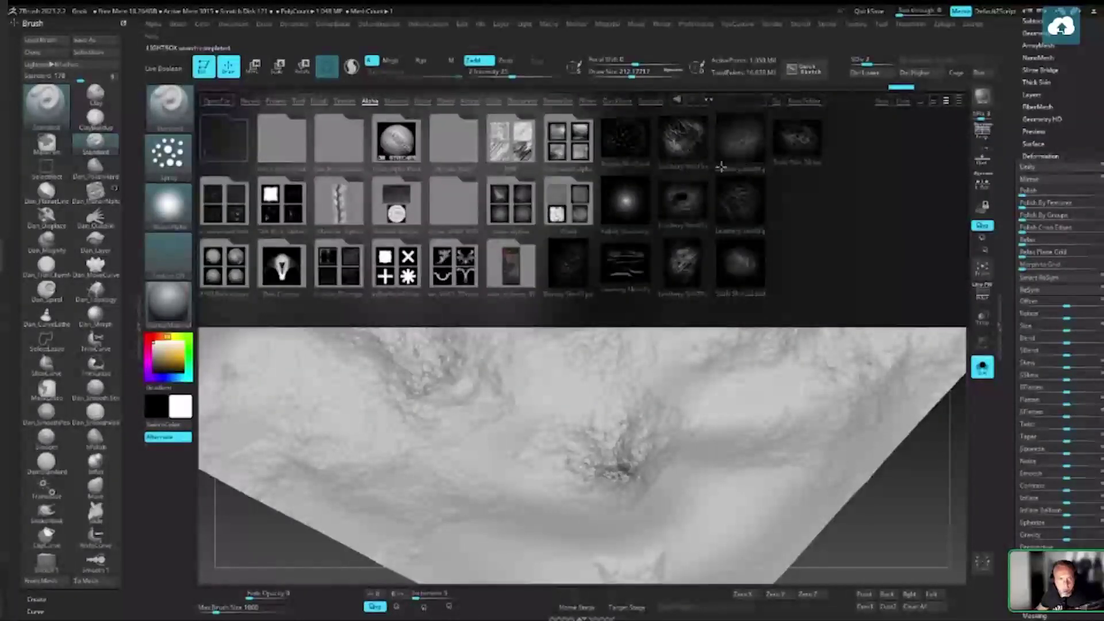
{"action": "double_click", "coordinate": [576, 261]}
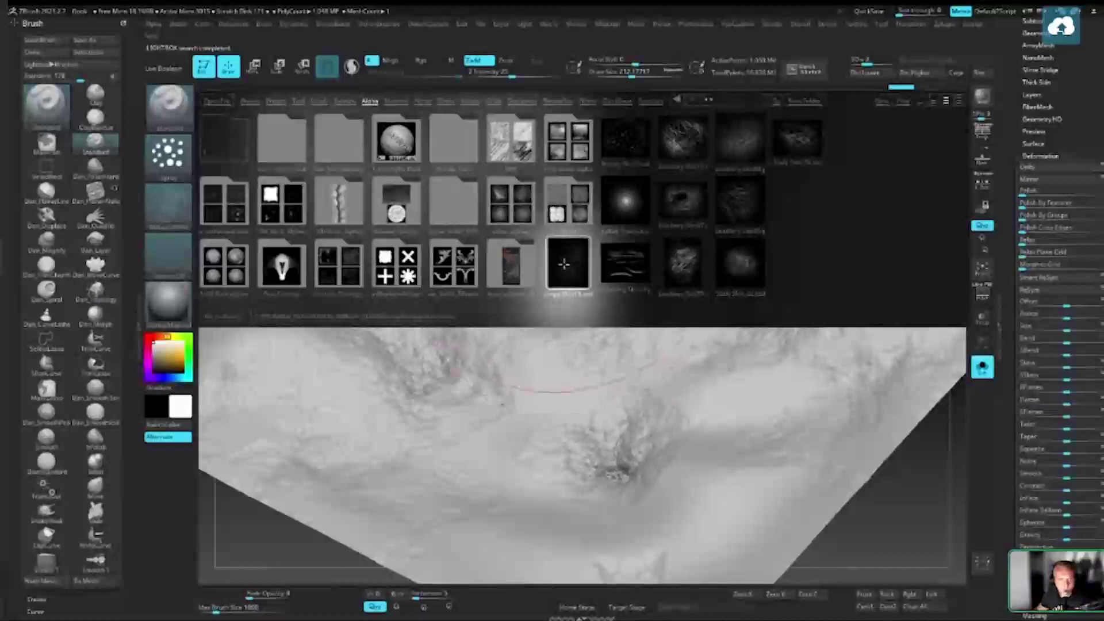
Undo the first spray, lower Z Intensity to about 4, and enlarge the draw size
{"action": "left_click_drag", "start_coordinate": [535, 259], "coordinate": [530, 271]}
{"action": "key", "text": "ctrl+z"}
{"action": "key", "text": "space"}
{"action": "left_click_drag", "start_coordinate": [549, 326], "coordinate": [521, 326]}
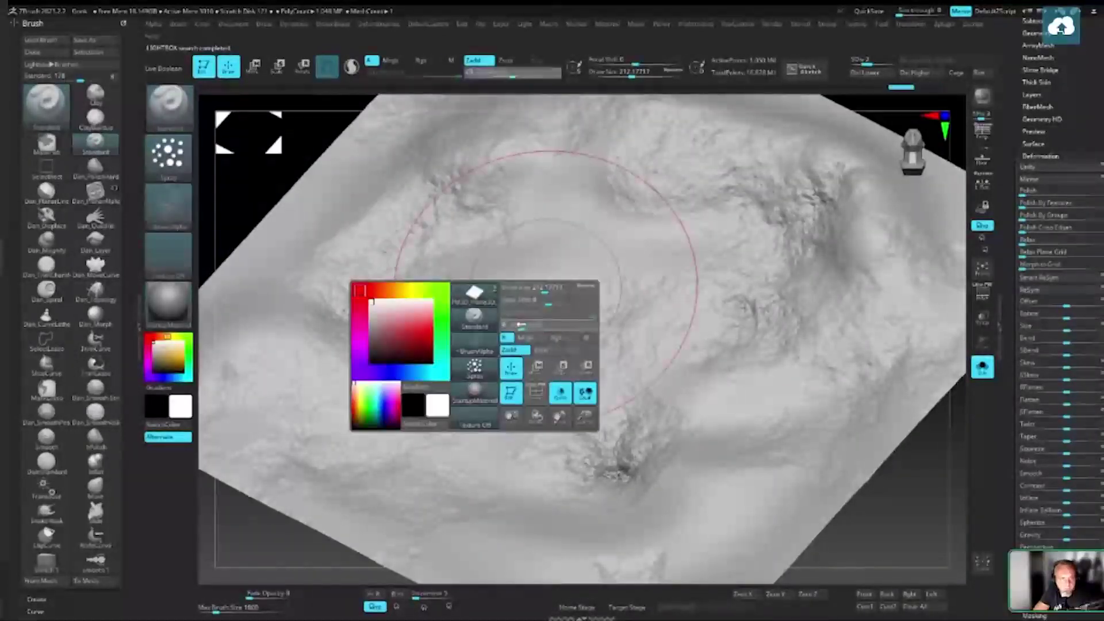
{"action": "key", "text": "space"}
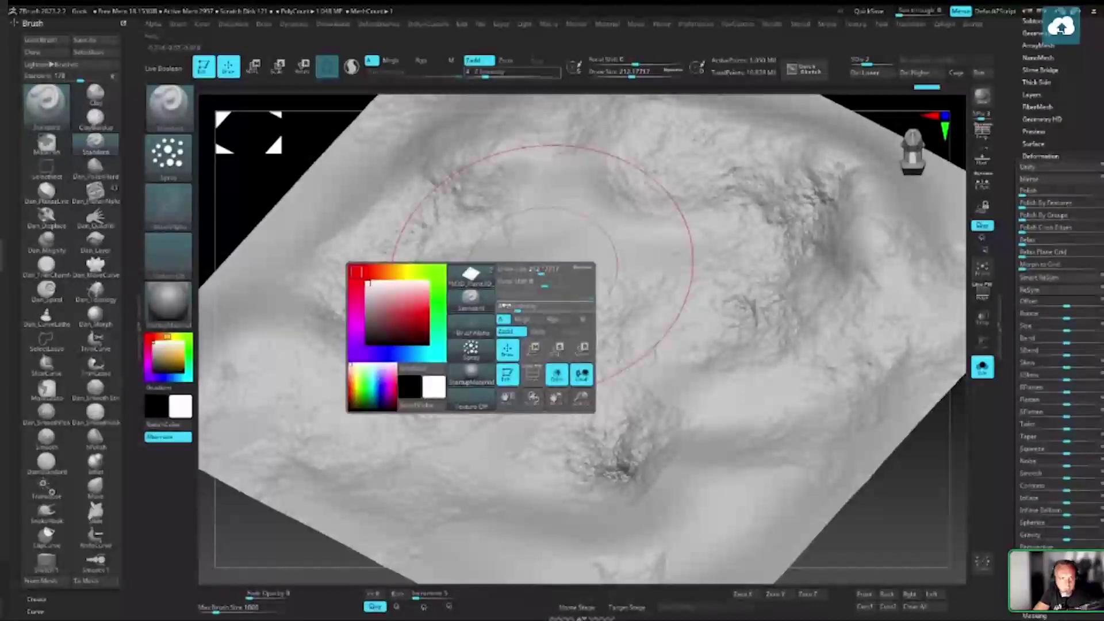
{"action": "key", "text": "space"}
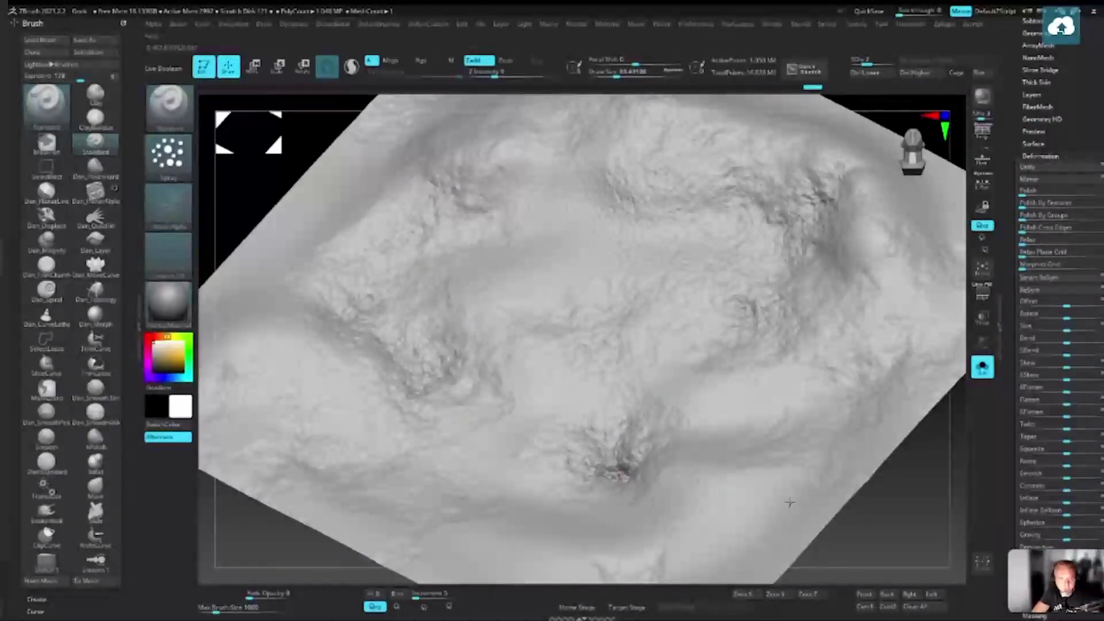
{"action": "left_click_drag", "start_coordinate": [637, 215], "coordinate": [529, 235]}
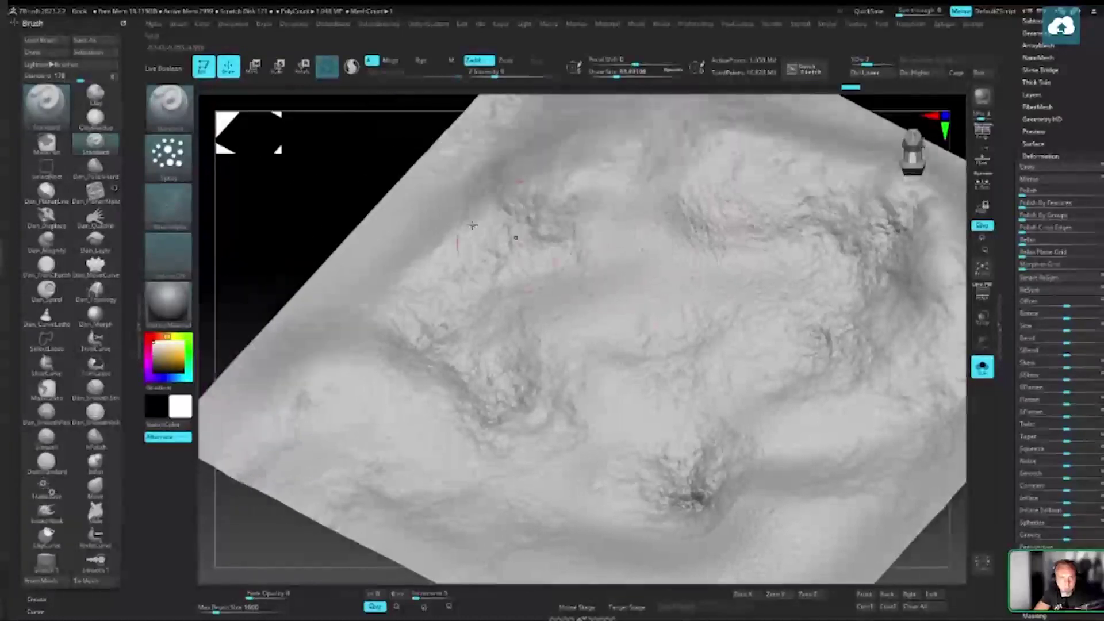
{"action": "left_click_drag", "start_coordinate": [416, 295], "coordinate": [566, 233]}
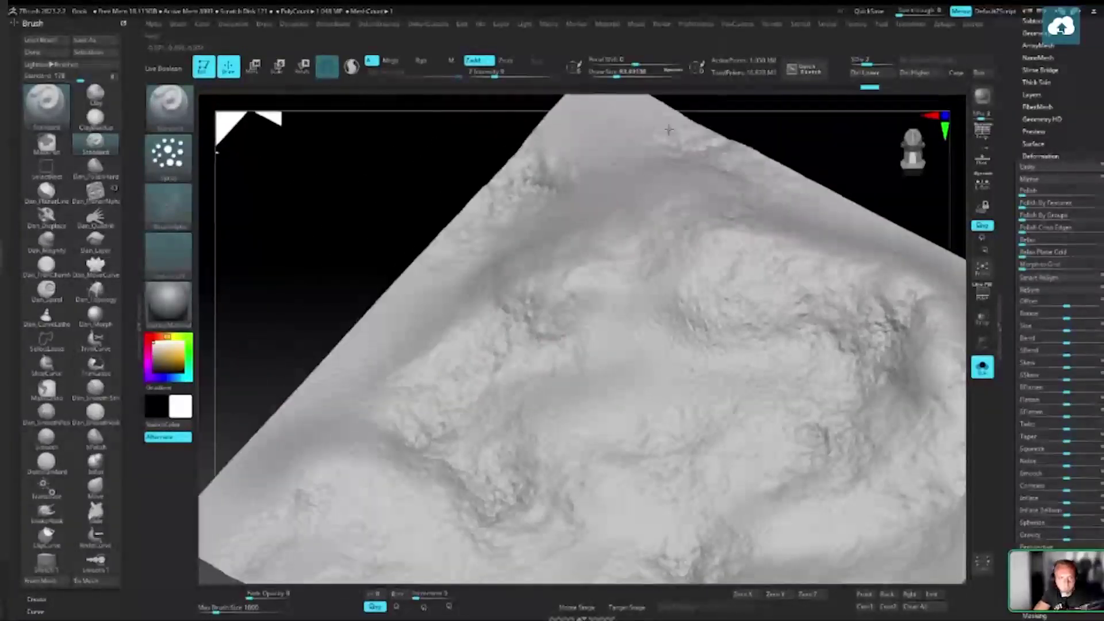
{"action": "left_click_drag", "start_coordinate": [764, 333], "coordinate": [720, 204]}
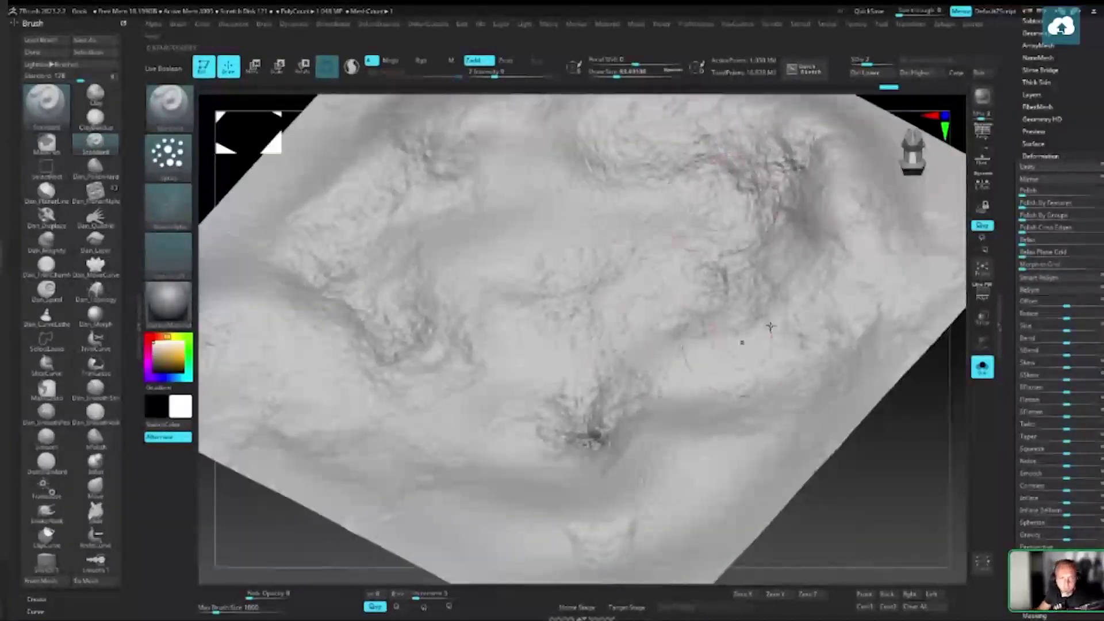
{"action": "scroll", "coordinate": [1021, 120], "scroll_direction": "up", "scroll_amount": 5}
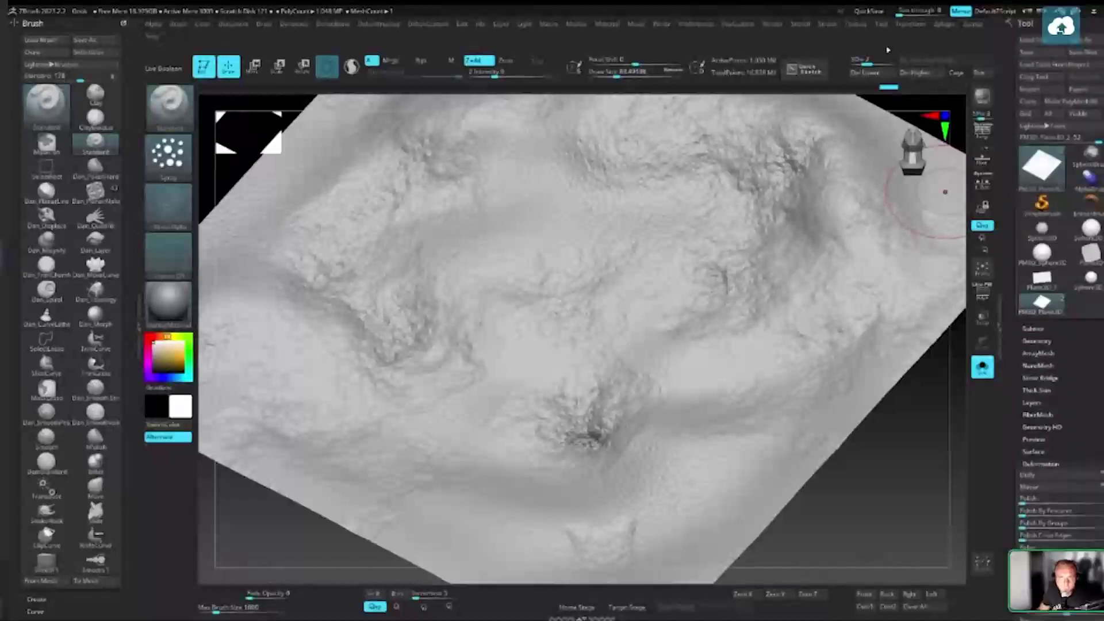
Delete the terrain's higher subdivision levels and save it as an OBJ in D:\Streams
{"action": "left_click", "coordinate": [916, 73]}
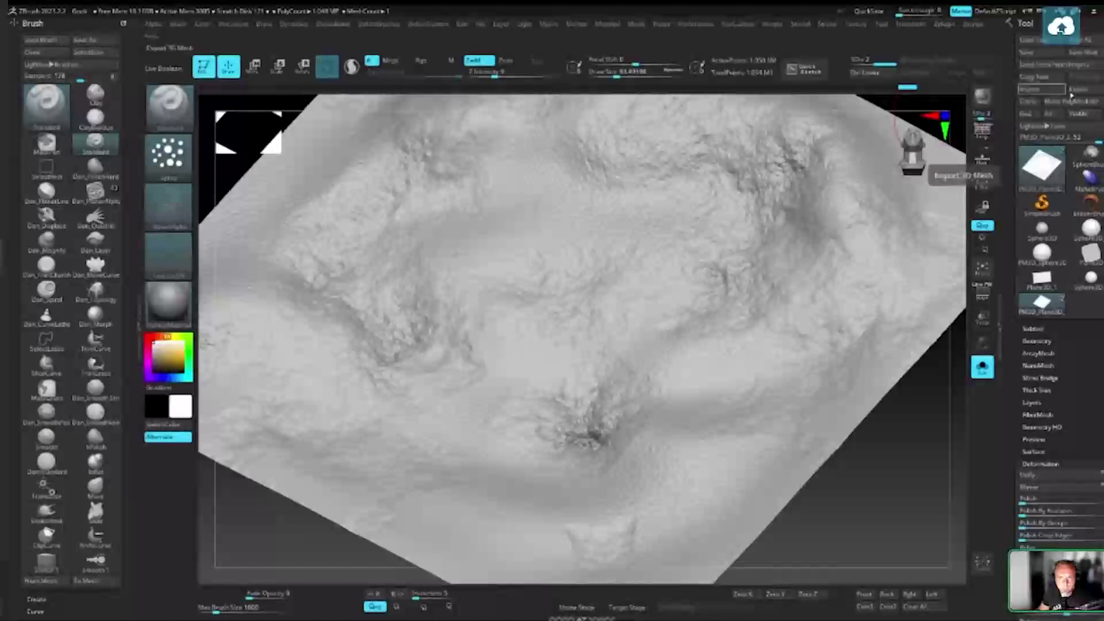
{"action": "left_click", "coordinate": [1077, 90]}
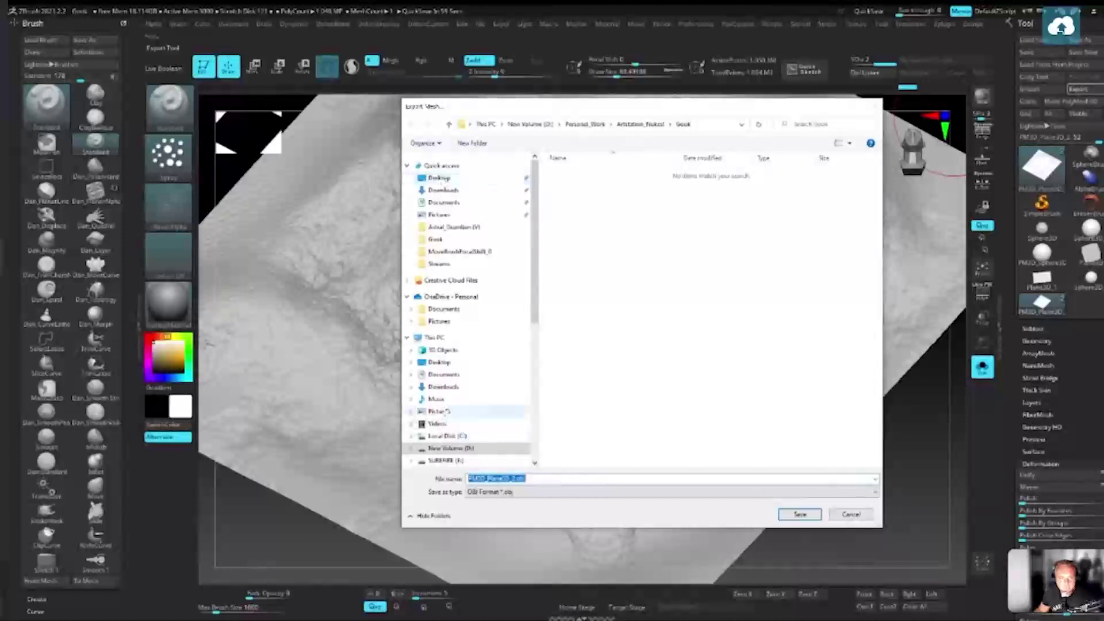
{"action": "left_click", "coordinate": [451, 448]}
{"action": "double_click", "coordinate": [580, 292]}
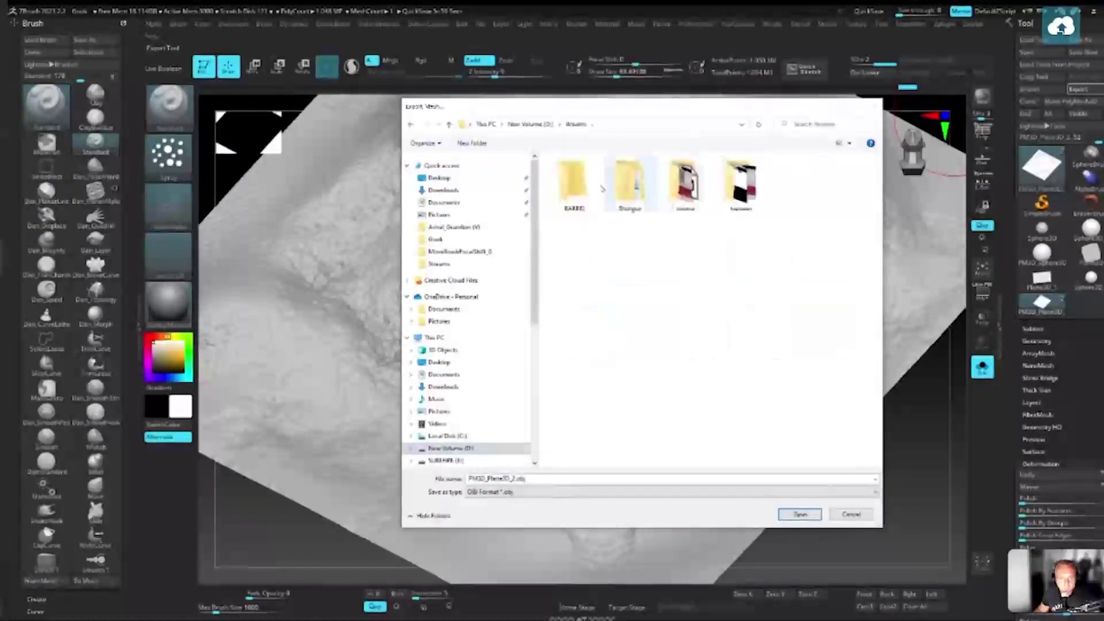
{"action": "left_click", "coordinate": [800, 515]}
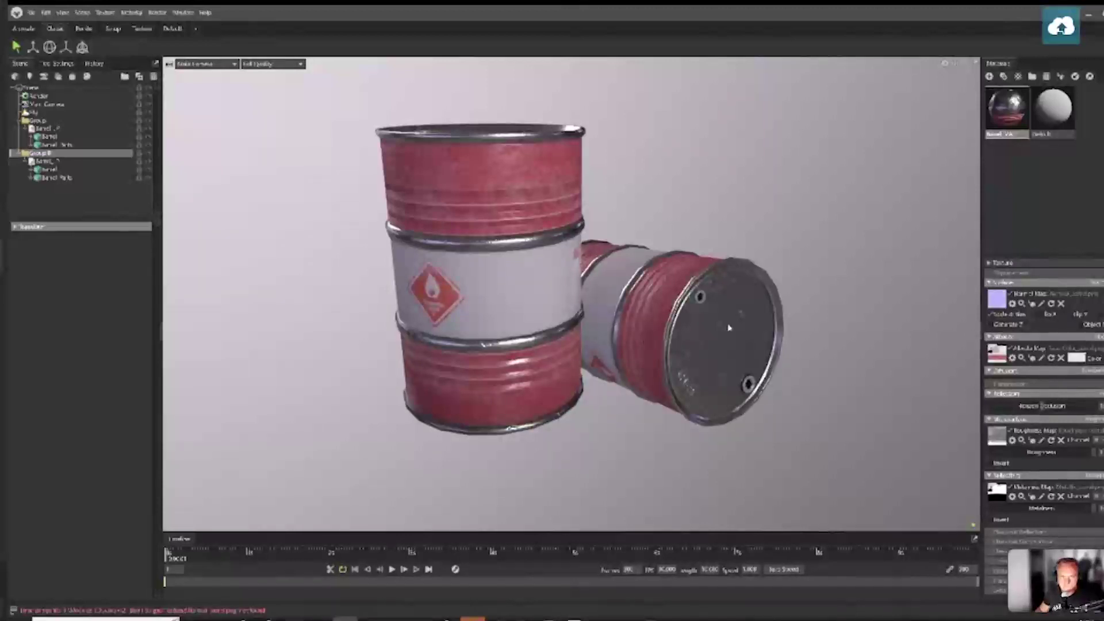
Import the exported ZBrush ground OBJ into the barrel scene
{"action": "left_click", "coordinate": [811, 333]}
{"action": "right_click", "coordinate": [832, 338]}
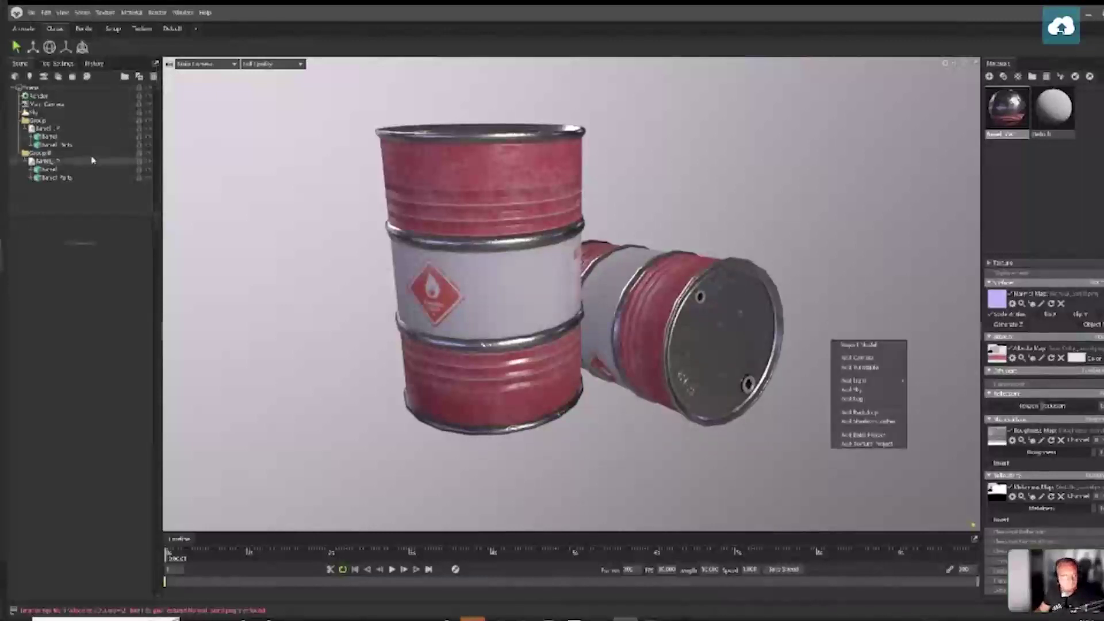
{"action": "left_click", "coordinate": [858, 389]}
{"action": "scroll", "coordinate": [828, 351], "scroll_direction": "down", "scroll_amount": 2}
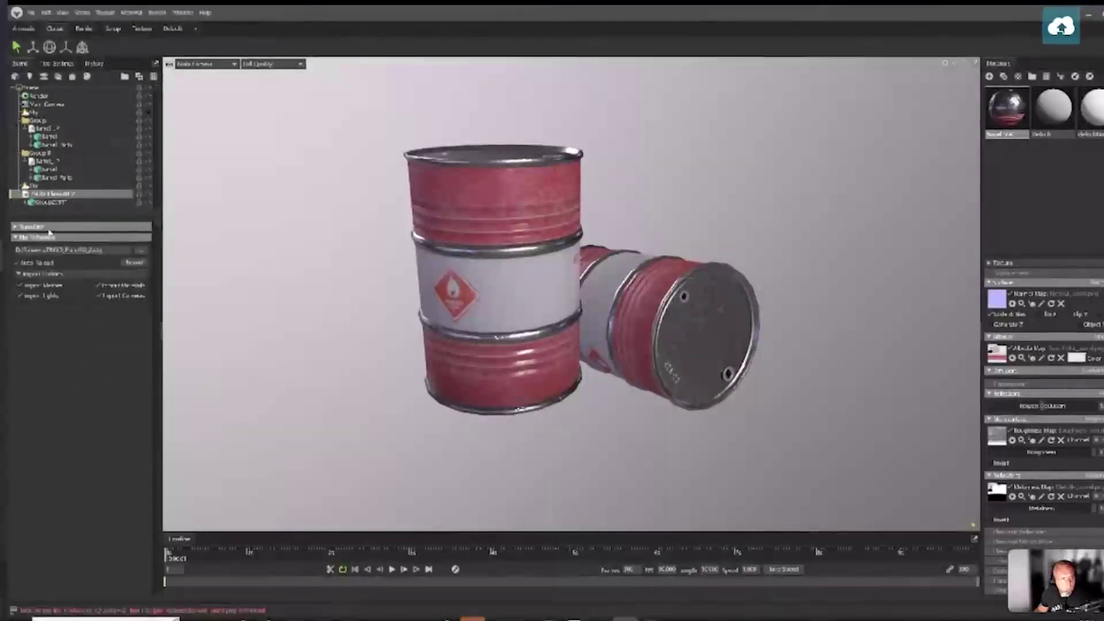
Scale the huge ground plane down and rotate it toward level
{"action": "key", "text": "e"}
{"action": "key", "text": "r"}
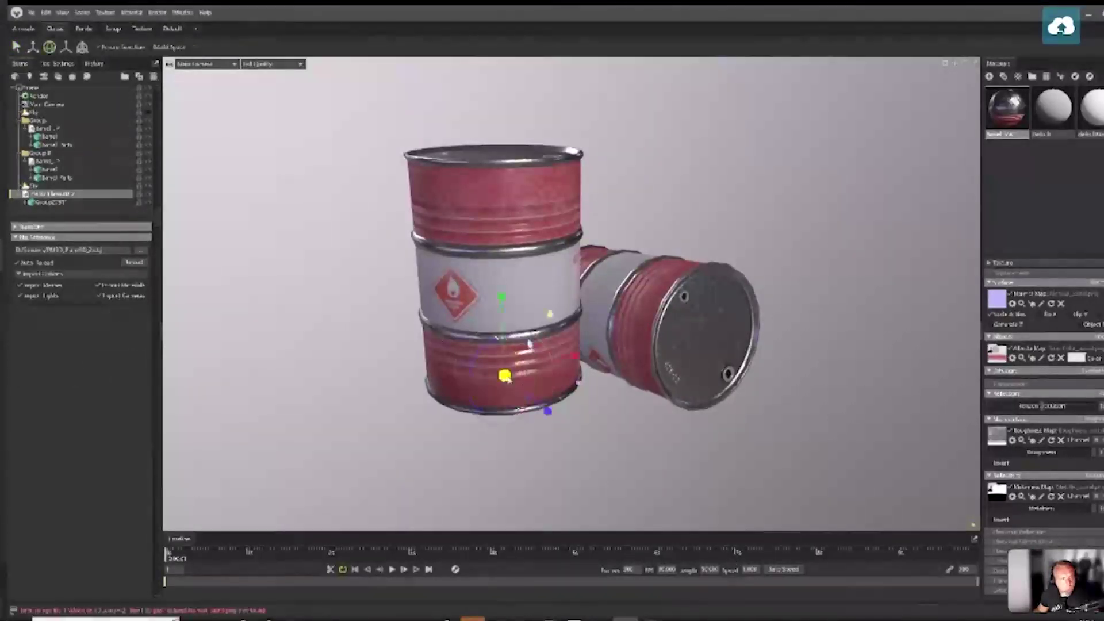
{"action": "left_click_drag", "start_coordinate": [504, 375], "coordinate": [422, 381]}
{"action": "key", "text": "e"}
{"action": "key", "text": "e"}
{"action": "mouse_move", "coordinate": [506, 342]}
{"action": "left_mouse_down"}
{"action": "mouse_move", "coordinate": [508, 356]}
{"action": "mouse_move", "coordinate": [499, 345]}
{"action": "left_mouse_up"}
{"action": "scroll", "coordinate": [738, 364], "scroll_direction": "down", "scroll_amount": 2}
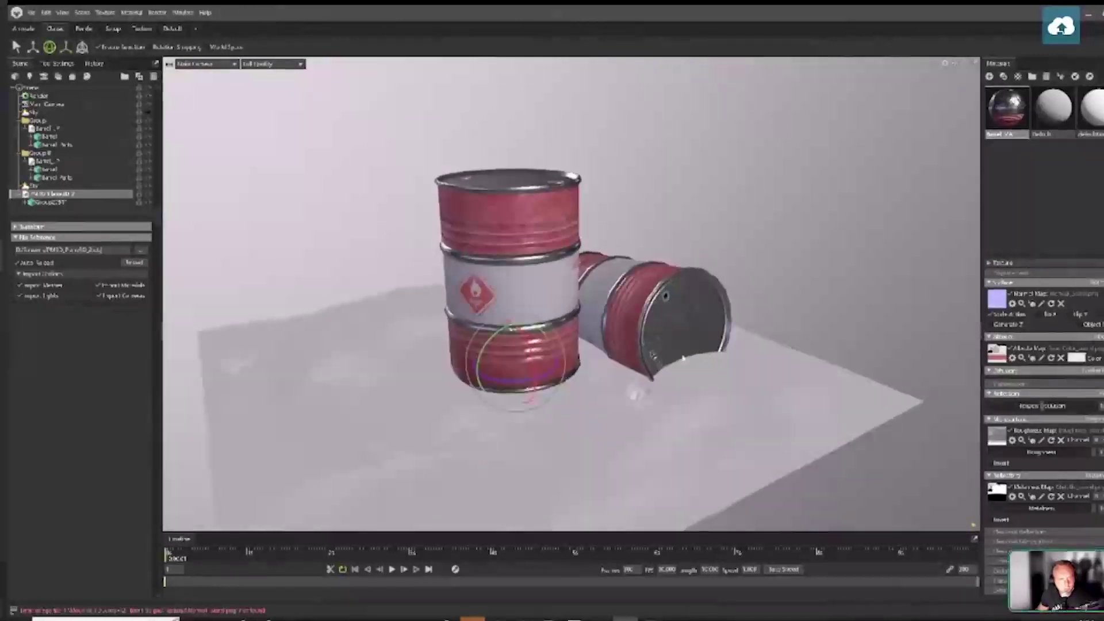
Enlarge the ground plane slightly and lower it beneath the barrels
{"action": "key", "text": "w"}
{"action": "key", "text": "r"}
{"action": "left_click_drag", "start_coordinate": [516, 363], "coordinate": [517, 363]}
{"action": "key", "text": "w"}
{"action": "mouse_move", "coordinate": [514, 316]}
{"action": "left_mouse_down"}
{"action": "mouse_move", "coordinate": [515, 337]}
{"action": "mouse_move", "coordinate": [515, 327]}
{"action": "left_mouse_up"}
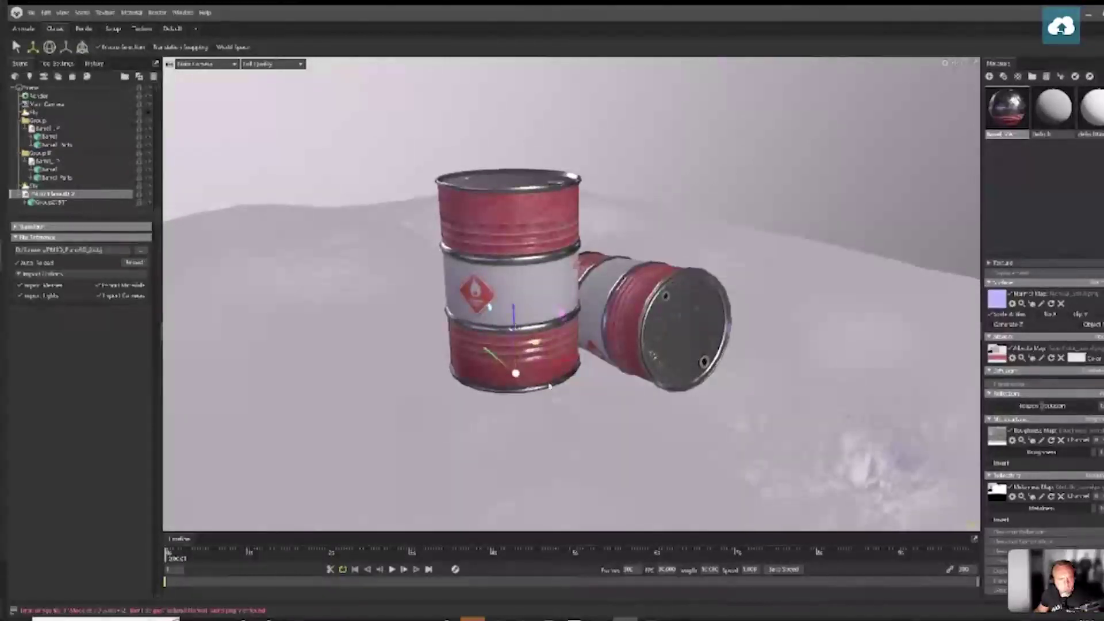
Rotate the ground terrain around its vertical axis beneath the barrels
{"action": "left_click", "coordinate": [535, 288]}
{"action": "left_click_drag", "start_coordinate": [622, 357], "coordinate": [625, 383]}
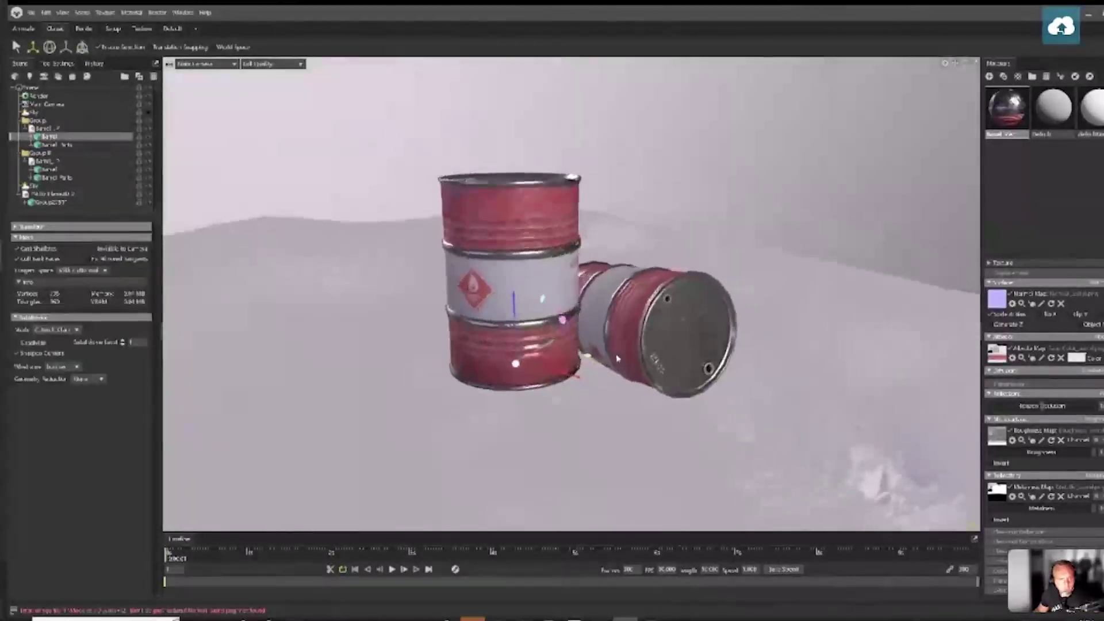
{"action": "scroll", "coordinate": [625, 380], "scroll_direction": "up", "scroll_amount": 3}
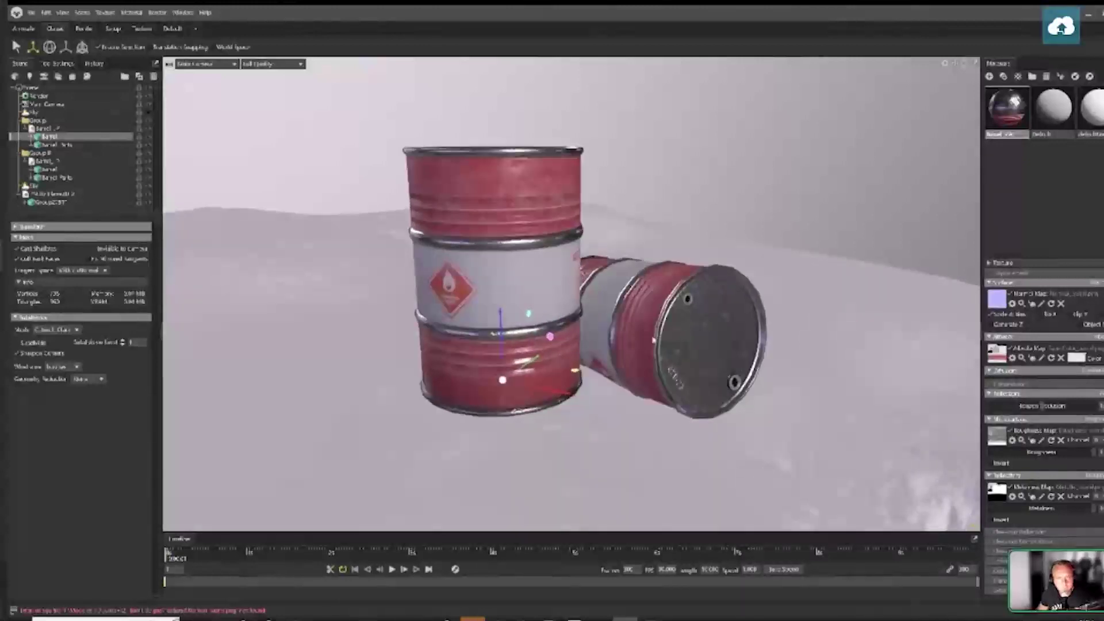
{"action": "left_click_drag", "start_coordinate": [557, 389], "coordinate": [595, 321]}
{"action": "key", "text": "ctrl+z"}
{"action": "left_click", "coordinate": [691, 461]}
{"action": "mouse_move", "coordinate": [721, 352]}
{"action": "left_mouse_down"}
{"action": "mouse_move", "coordinate": [813, 373]}
{"action": "mouse_move", "coordinate": [705, 355]}
{"action": "left_mouse_up"}
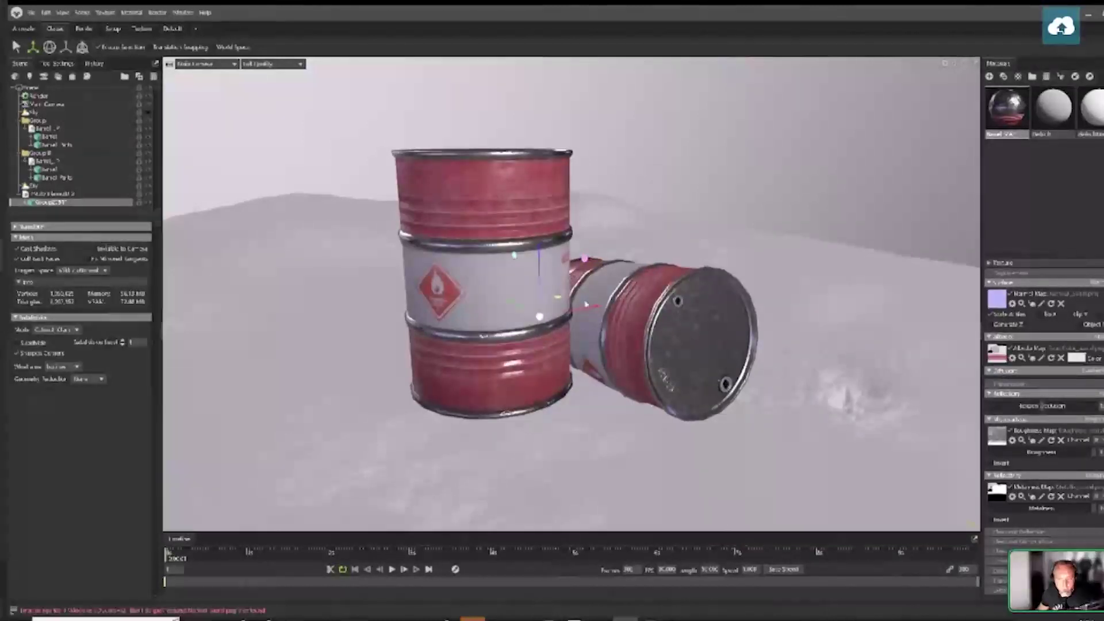
{"action": "left_click_drag", "start_coordinate": [534, 334], "coordinate": [499, 329]}
{"action": "left_click_drag", "start_coordinate": [681, 370], "coordinate": [680, 360]}
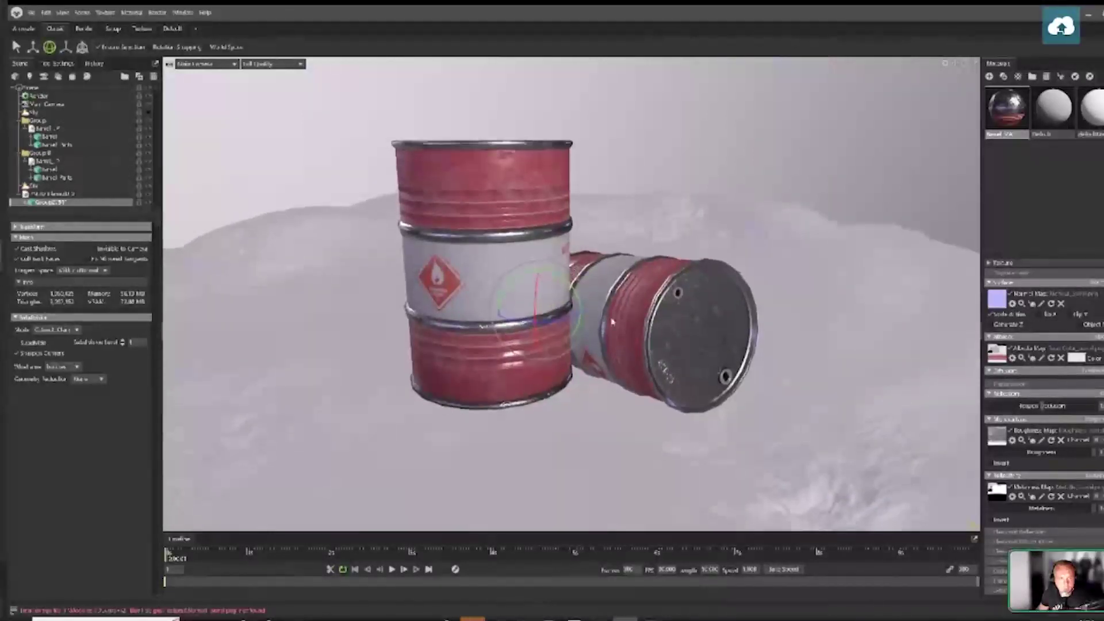
Adjust the Main Camera's field of view and orbit to a low angle
{"action": "left_click", "coordinate": [46, 104]}
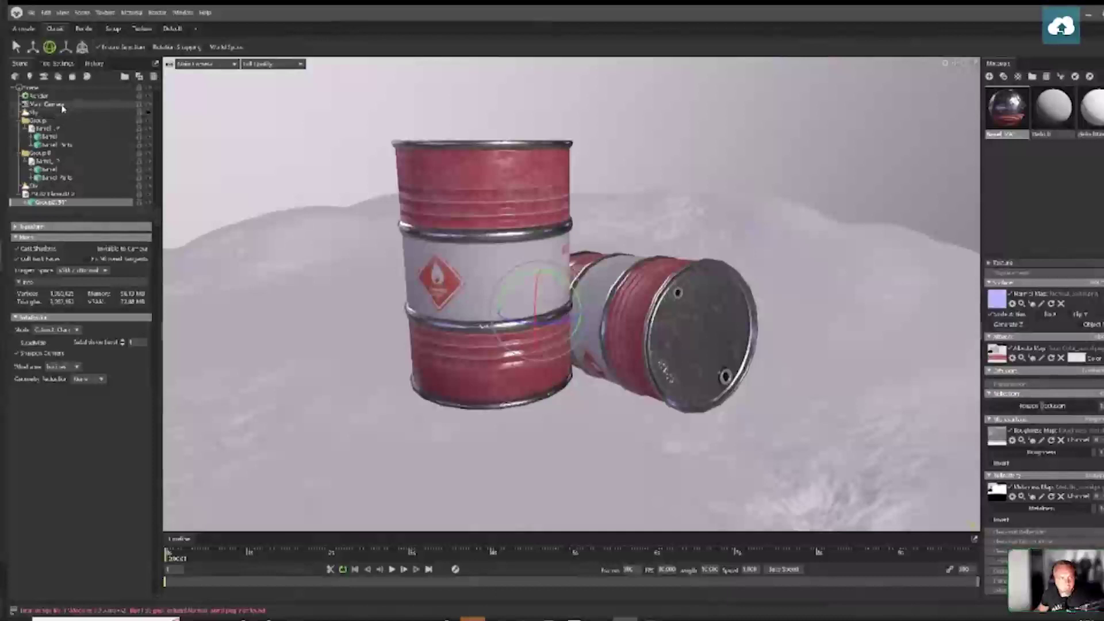
{"action": "left_click_drag", "start_coordinate": [56, 339], "coordinate": [72, 338]}
{"action": "scroll", "coordinate": [581, 356], "scroll_direction": "up", "scroll_amount": 5}
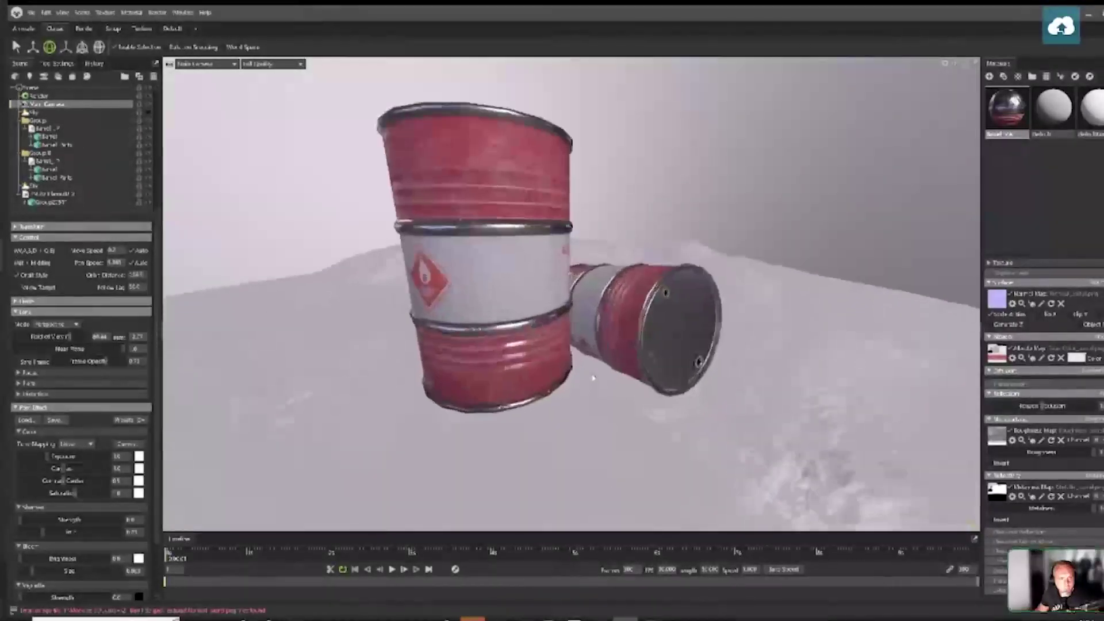
{"action": "scroll", "coordinate": [593, 378], "scroll_direction": "down", "scroll_amount": 2}
{"action": "mouse_move", "coordinate": [69, 337]}
{"action": "left_mouse_down"}
{"action": "mouse_move", "coordinate": [58, 338]}
{"action": "mouse_move", "coordinate": [66, 339]}
{"action": "left_mouse_up"}
{"action": "left_click_drag", "start_coordinate": [601, 340], "coordinate": [670, 323]}
{"action": "scroll", "coordinate": [604, 328], "scroll_direction": "down", "scroll_amount": 5}
{"action": "left_click", "coordinate": [543, 422]}
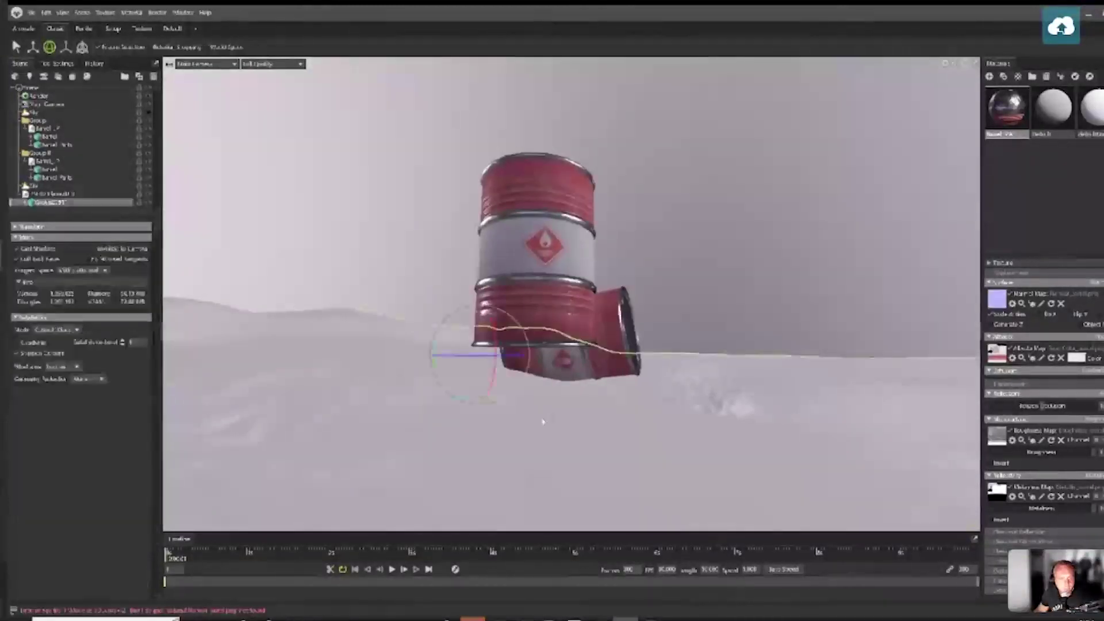
Raise the terrain and tilt the lying barrel into a more horizontal pose
{"action": "left_click_drag", "start_coordinate": [484, 299], "coordinate": [485, 274]}
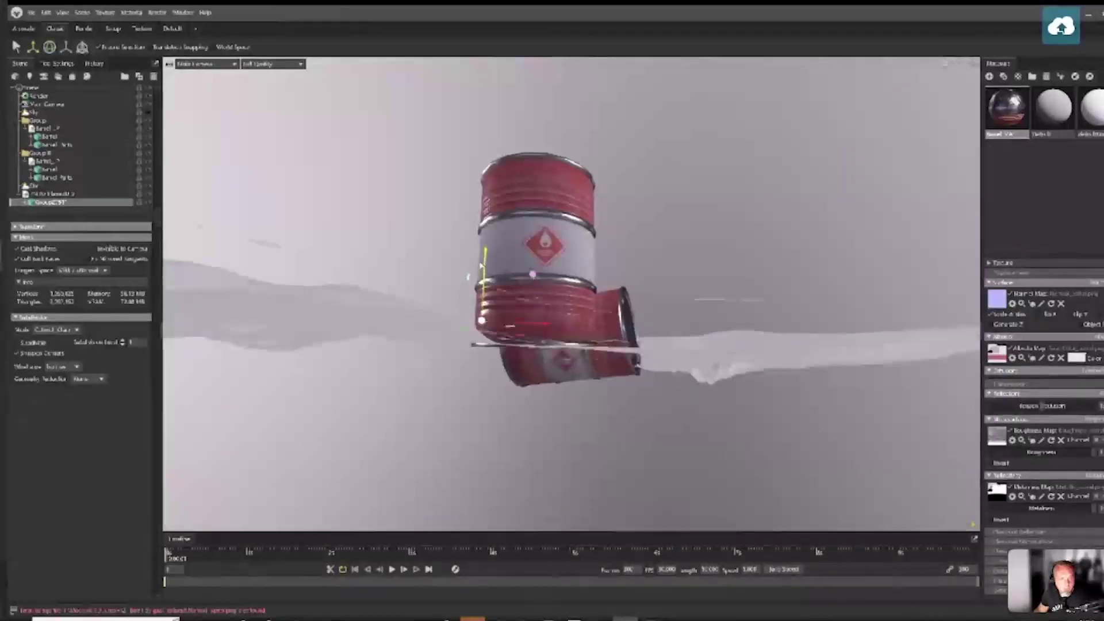
{"action": "left_click_drag", "start_coordinate": [566, 311], "coordinate": [581, 334]}
{"action": "left_click", "coordinate": [641, 299]}
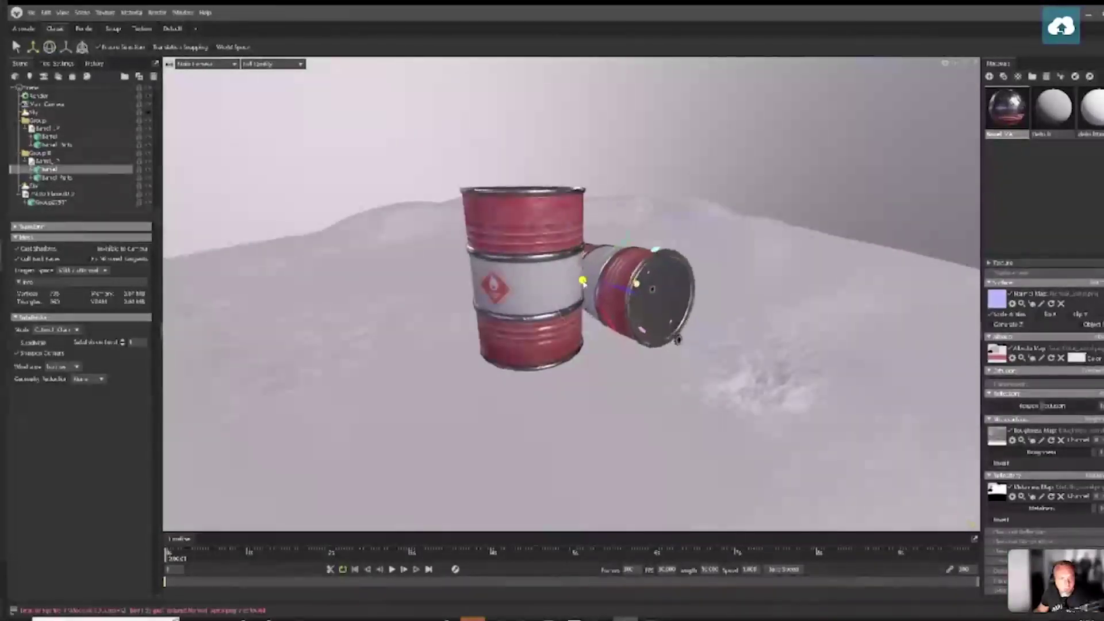
{"action": "left_click_drag", "start_coordinate": [632, 351], "coordinate": [658, 389]}
{"action": "mouse_move", "coordinate": [661, 334]}
{"action": "left_mouse_down"}
{"action": "mouse_move", "coordinate": [667, 370]}
{"action": "mouse_move", "coordinate": [657, 350]}
{"action": "mouse_move", "coordinate": [668, 354]}
{"action": "left_mouse_up"}
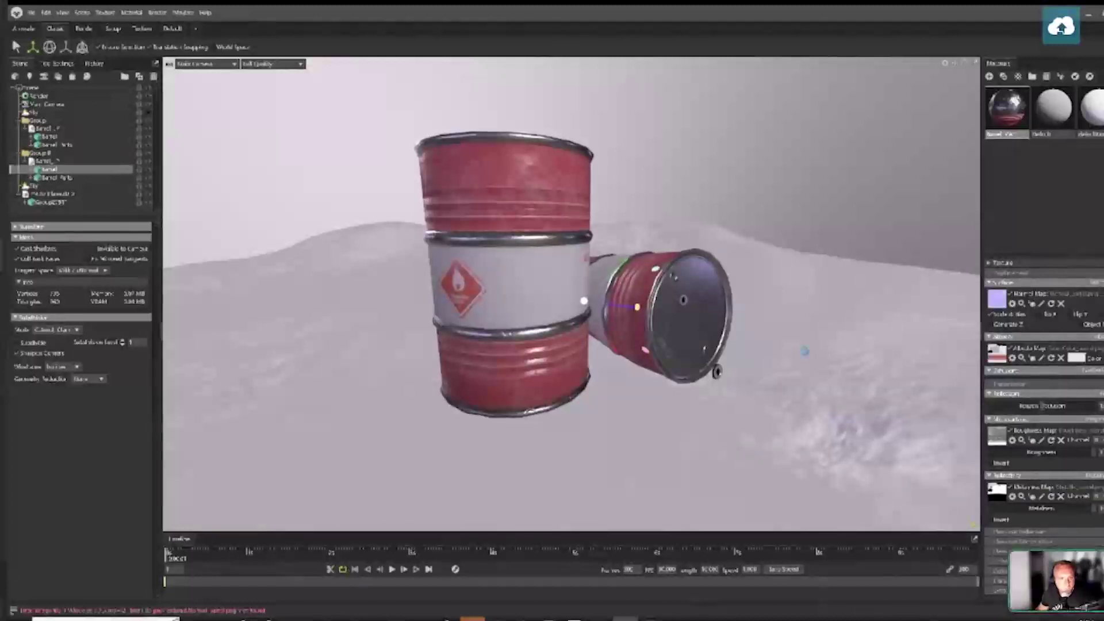
{"action": "left_click", "coordinate": [719, 371]}
{"action": "left_click", "coordinate": [680, 332]}
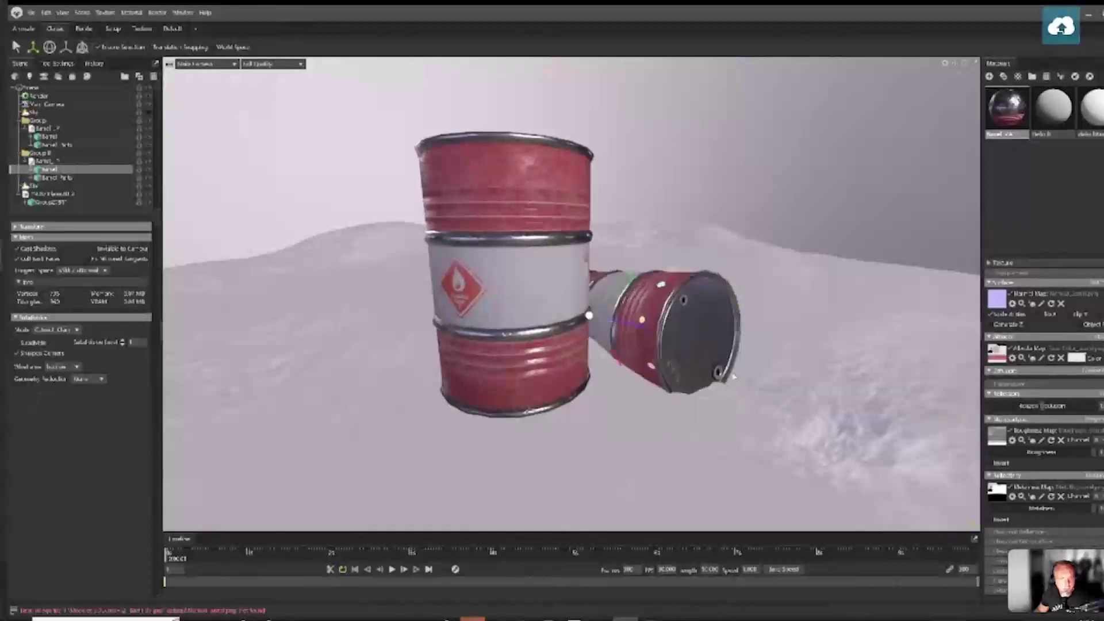
{"action": "left_click_drag", "start_coordinate": [715, 370], "coordinate": [637, 322]}
{"action": "left_click", "coordinate": [47, 179], "text": "shift"}
Lower the sky brightness for a dimmer, more muted light
{"action": "mouse_move", "coordinate": [247, 156]}
{"action": "left_mouse_down"}
{"action": "mouse_move", "coordinate": [265, 164]}
{"action": "mouse_move", "coordinate": [240, 163]}
{"action": "left_mouse_up"}
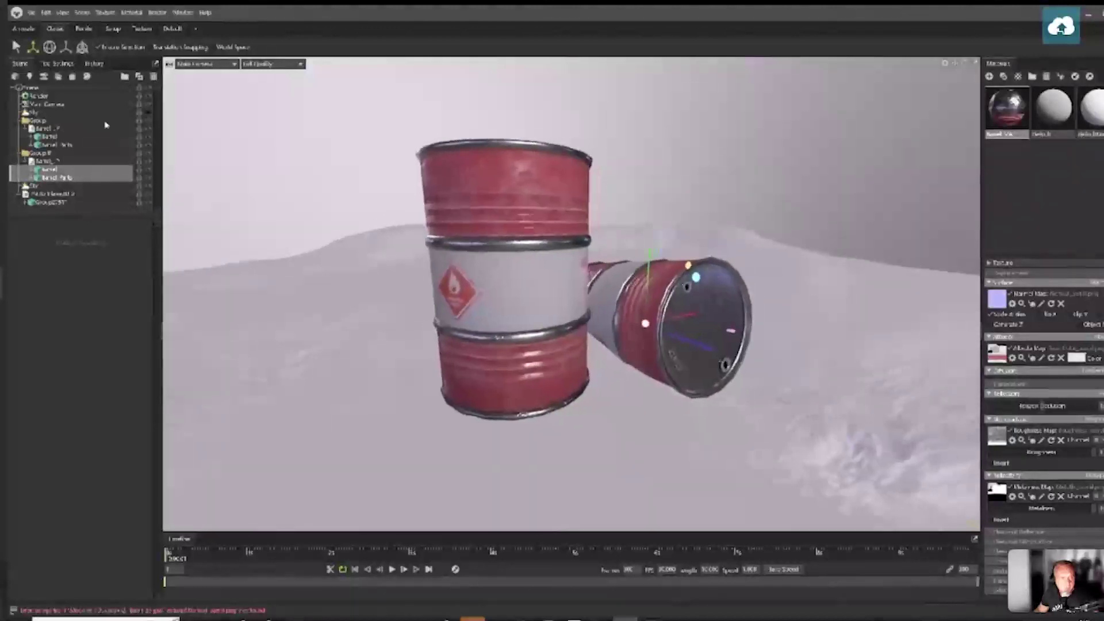
{"action": "left_click", "coordinate": [69, 114]}
{"action": "mouse_move", "coordinate": [53, 252]}
{"action": "left_mouse_down"}
{"action": "mouse_move", "coordinate": [62, 252]}
{"action": "mouse_move", "coordinate": [44, 251]}
{"action": "left_mouse_up"}
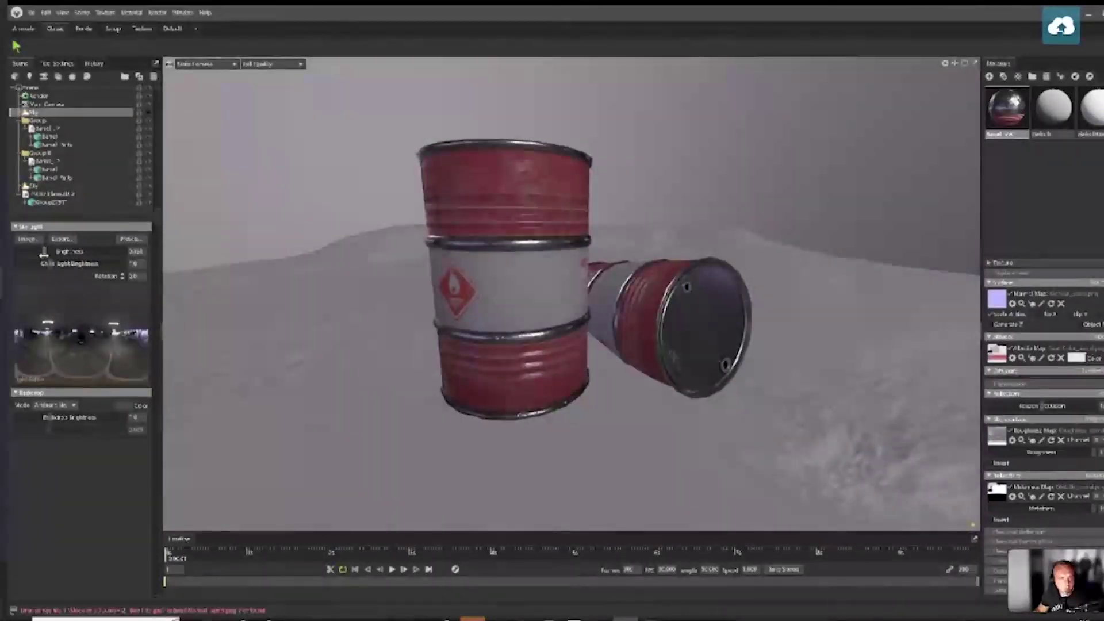
Add Sky Light 1 from the HDRI preview and lower the sky brightness
{"action": "left_click", "coordinate": [138, 332]}
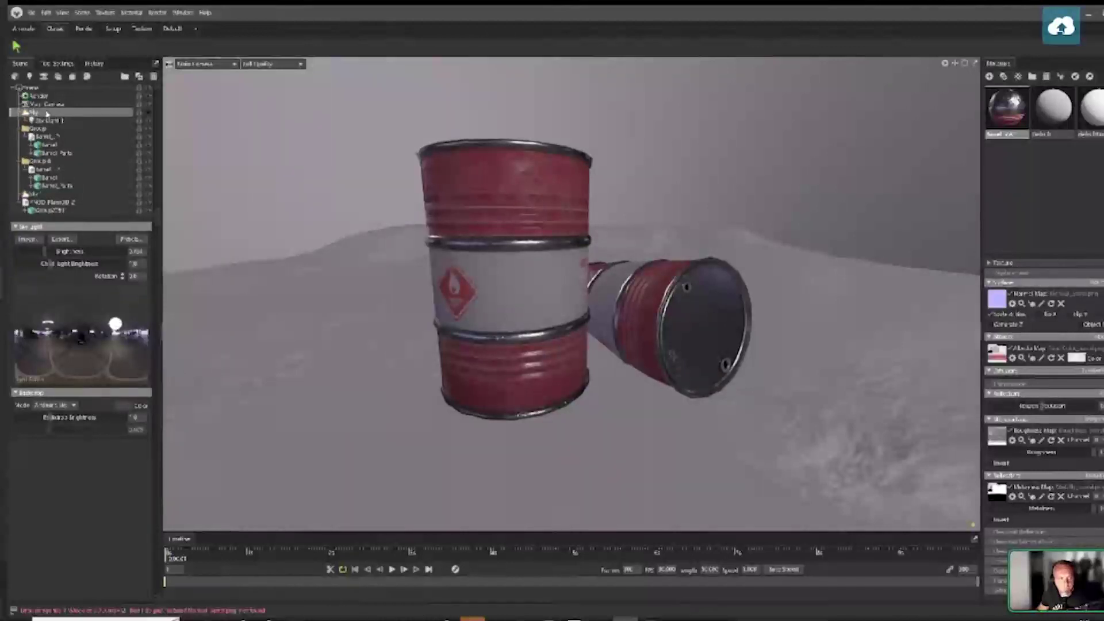
{"action": "left_click_drag", "start_coordinate": [54, 252], "coordinate": [30, 251]}
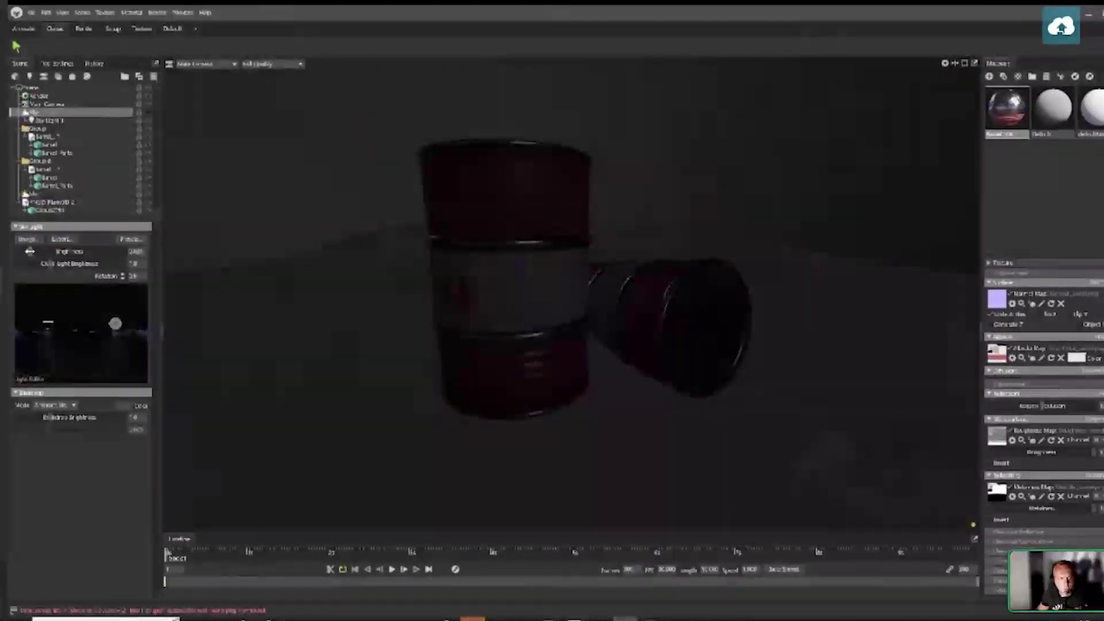
{"action": "left_click_drag", "start_coordinate": [117, 325], "coordinate": [140, 334]}
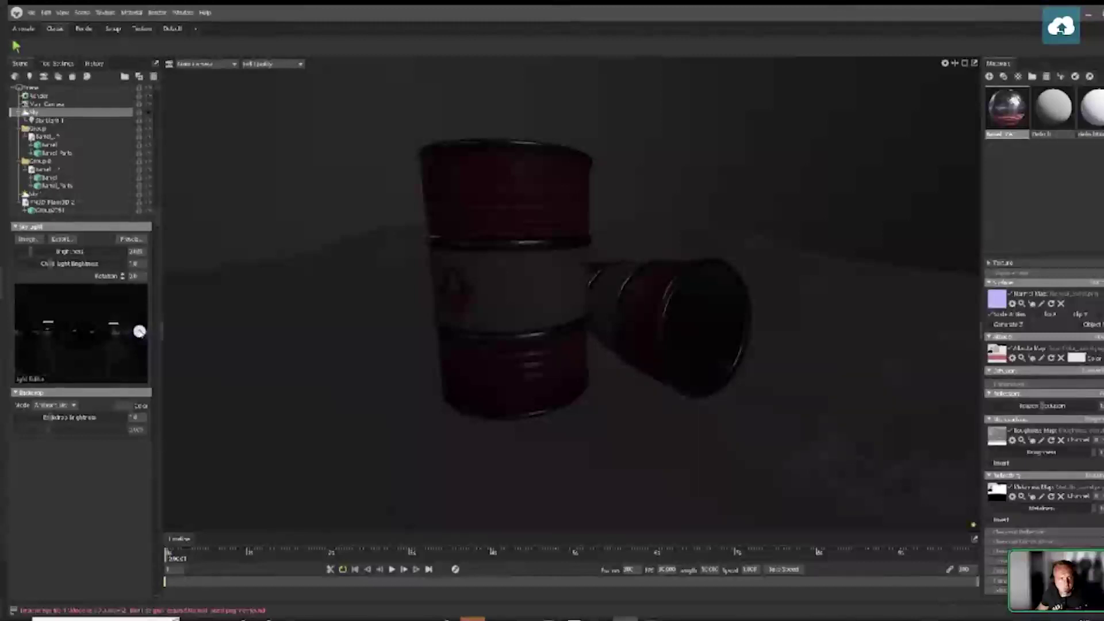
Raise Sky Light 1 above the barrels and lower its brightness
{"action": "left_click", "coordinate": [49, 120]}
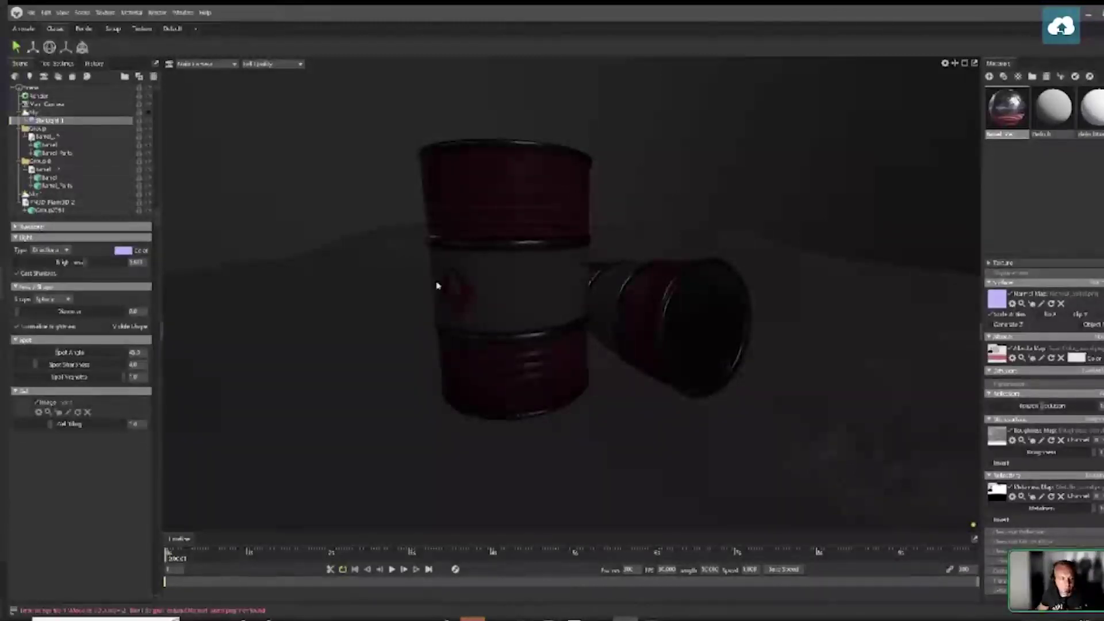
{"action": "key", "text": "w"}
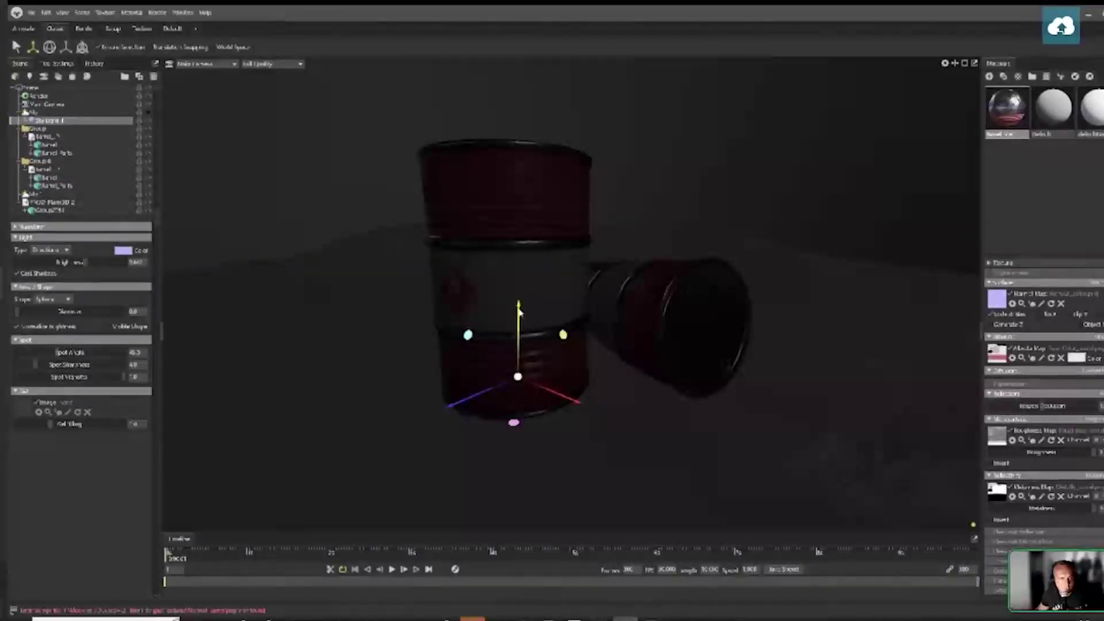
{"action": "left_click_drag", "start_coordinate": [520, 312], "coordinate": [541, 77]}
{"action": "key", "text": "e"}
{"action": "left_click_drag", "start_coordinate": [120, 262], "coordinate": [100, 268]}
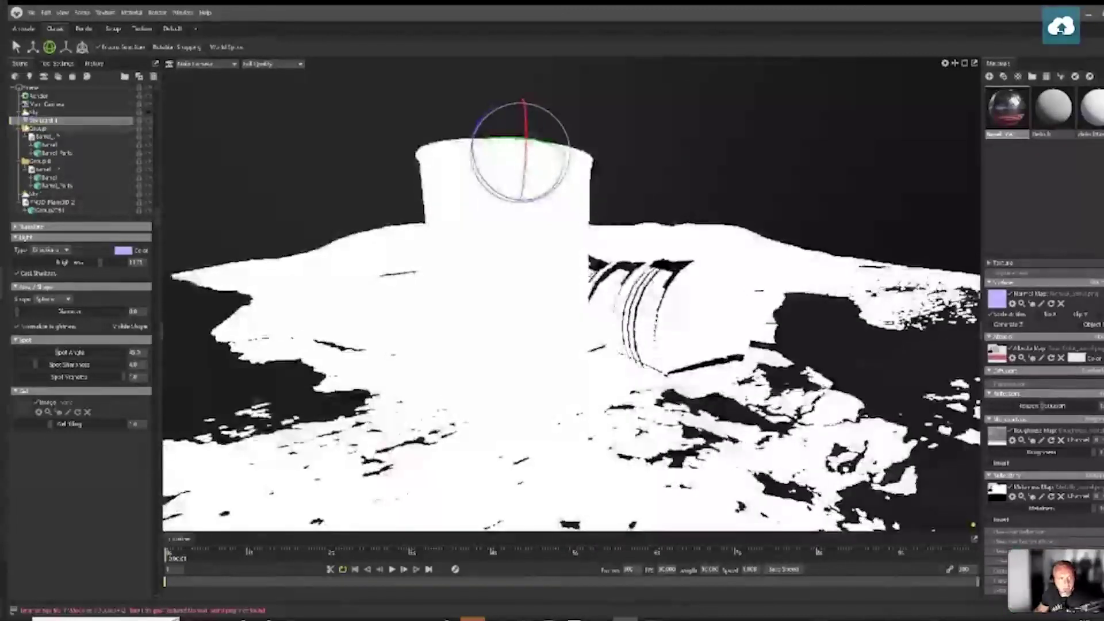
{"action": "left_click_drag", "start_coordinate": [98, 264], "coordinate": [63, 265]}
Aim the light to cast long shadows forward and enlarge its diameter for softer edges
{"action": "left_click_drag", "start_coordinate": [528, 142], "coordinate": [494, 148]}
{"action": "left_click_drag", "start_coordinate": [520, 103], "coordinate": [484, 127]}
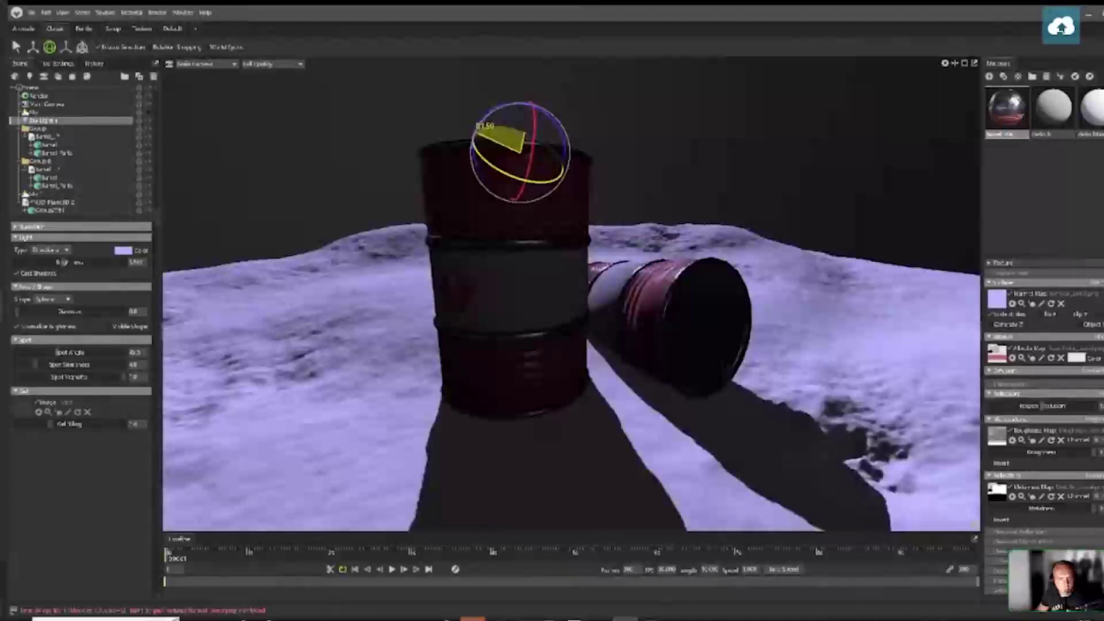
{"action": "left_click_drag", "start_coordinate": [527, 136], "coordinate": [543, 133]}
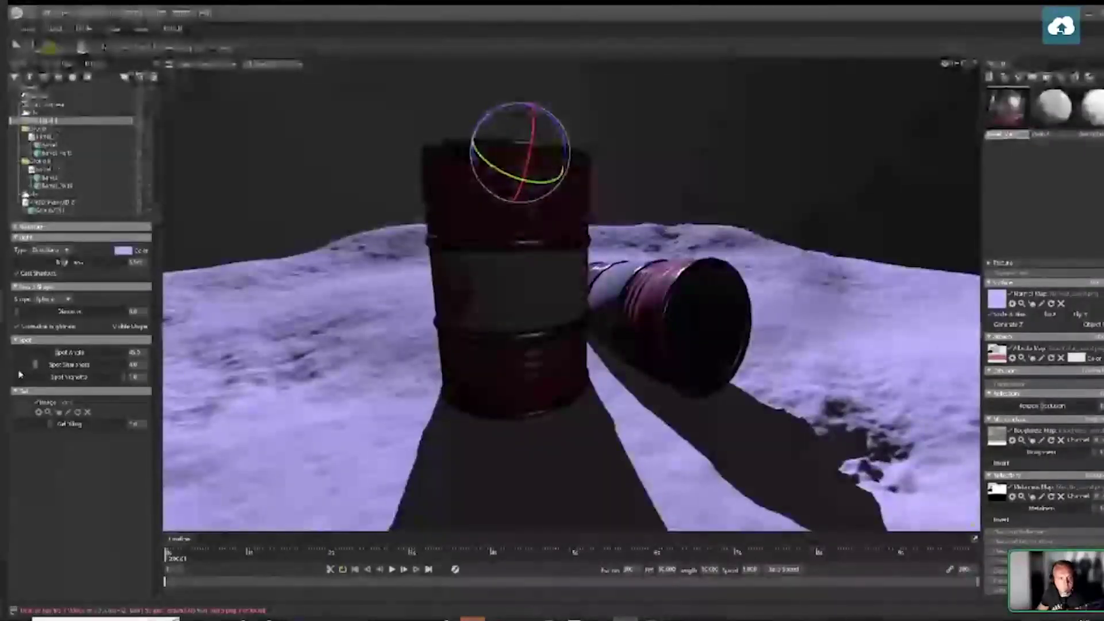
{"action": "left_click_drag", "start_coordinate": [17, 312], "coordinate": [90, 321]}
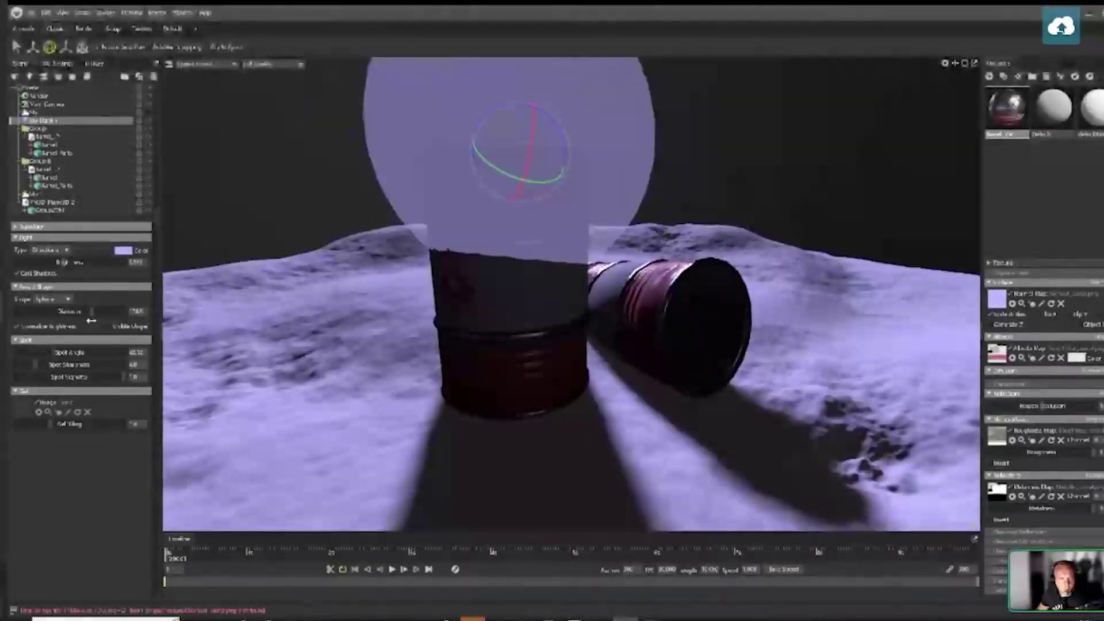
Check the lighting and move Sky Light 1 up and to the left
{"action": "left_click", "coordinate": [829, 136]}
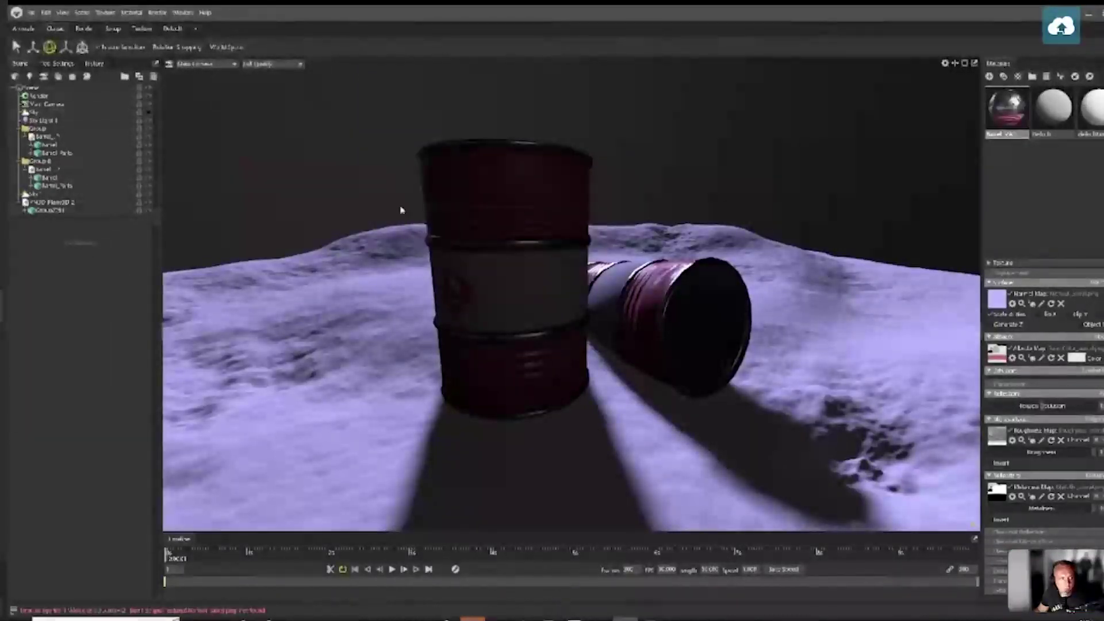
{"action": "left_click", "coordinate": [51, 121]}
{"action": "key", "text": "w"}
{"action": "left_click_drag", "start_coordinate": [521, 154], "coordinate": [499, 167]}
{"action": "key", "text": "e"}
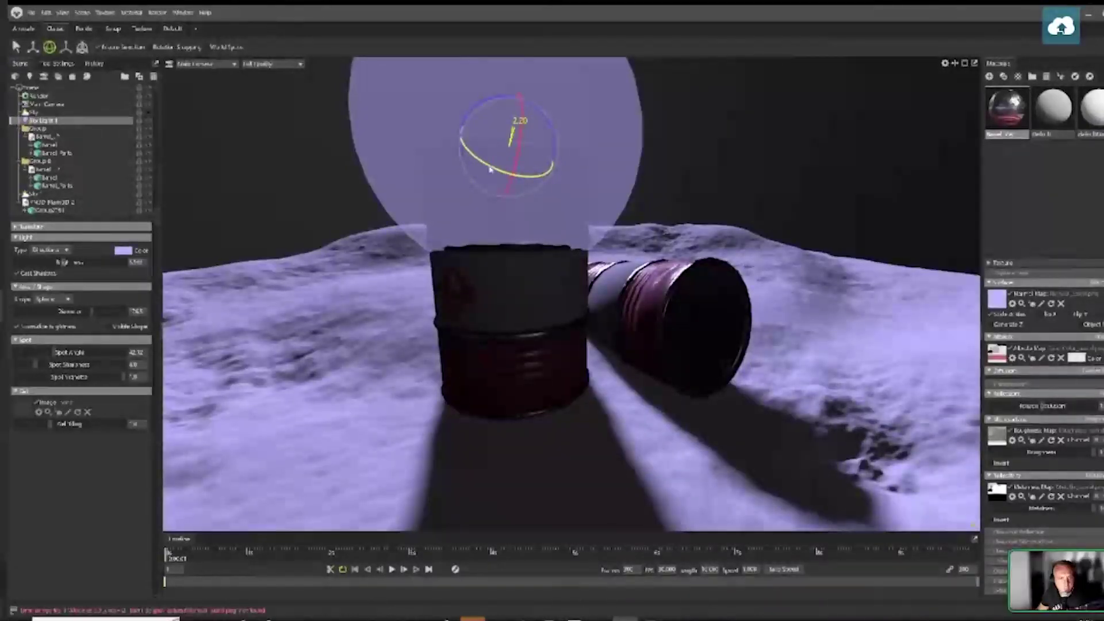
Add a second light point lower in the sky
{"action": "left_click", "coordinate": [735, 123]}
{"action": "left_click", "coordinate": [47, 122]}
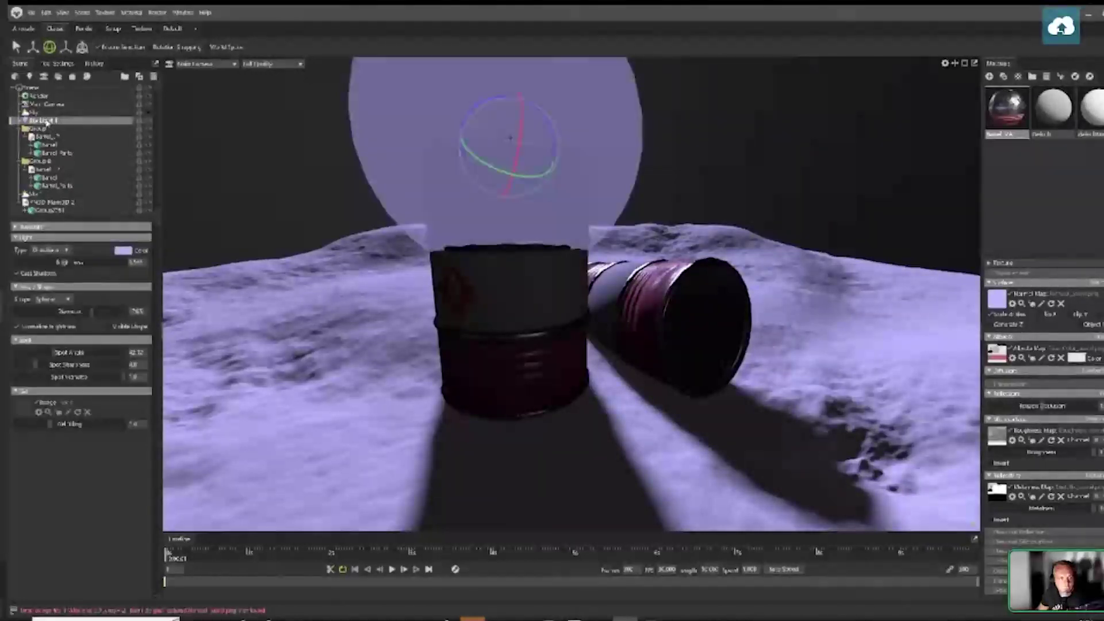
{"action": "left_click", "coordinate": [35, 113]}
{"action": "left_click", "coordinate": [104, 319]}
{"action": "left_click_drag", "start_coordinate": [114, 326], "coordinate": [110, 345]}
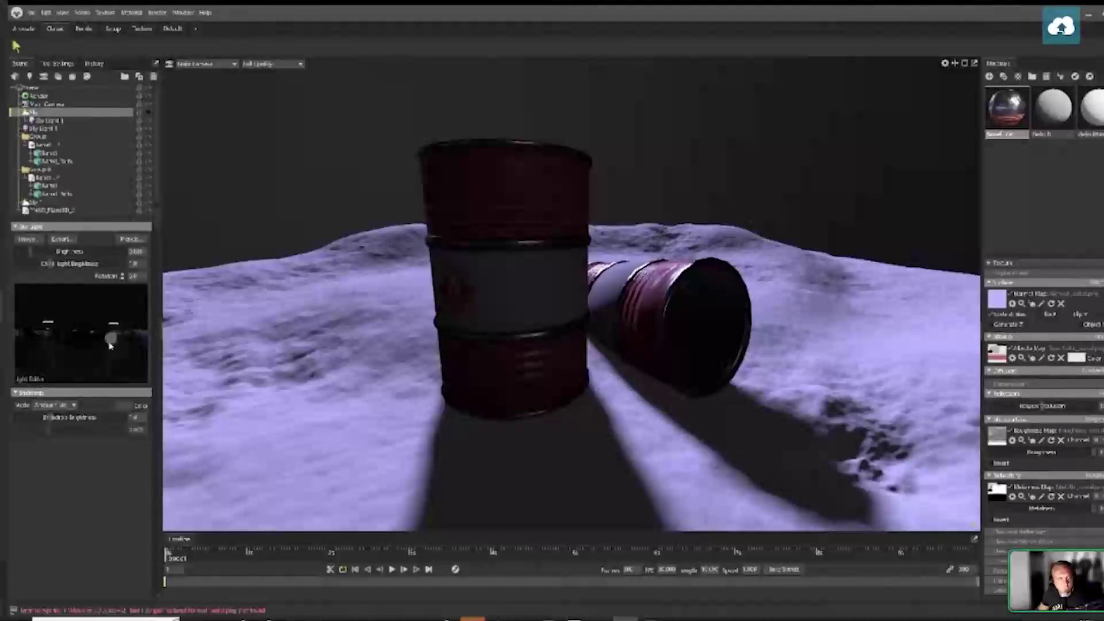
Add another sky light, raise it and increase its distance
{"action": "left_click", "coordinate": [75, 332]}
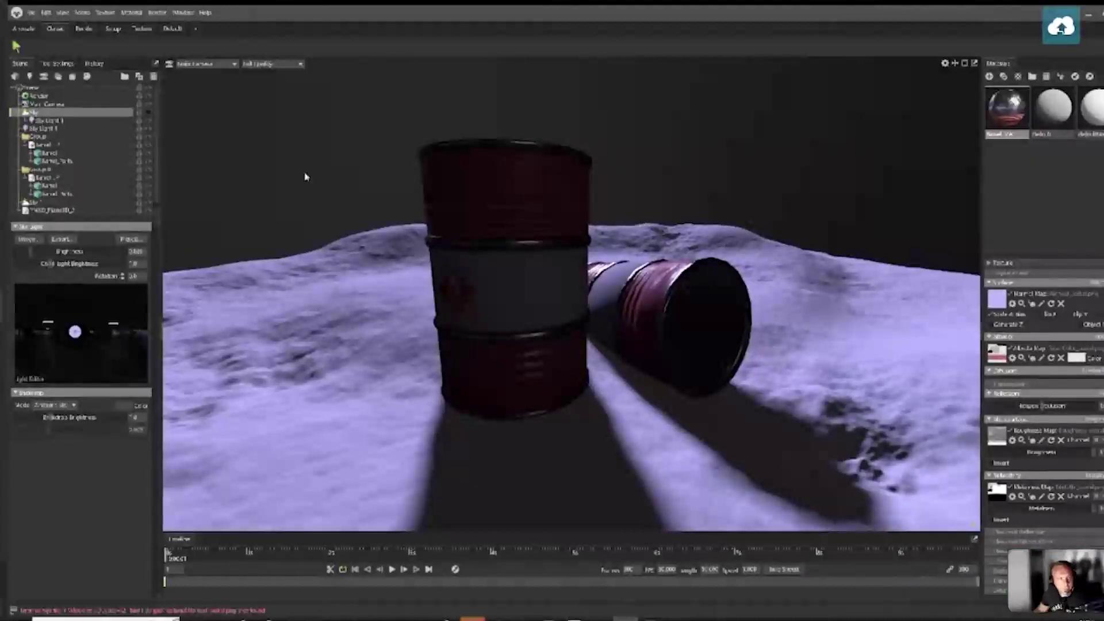
{"action": "left_click", "coordinate": [46, 129]}
{"action": "key", "text": "w"}
{"action": "left_click_drag", "start_coordinate": [514, 314], "coordinate": [493, 168]}
{"action": "key", "text": "e"}
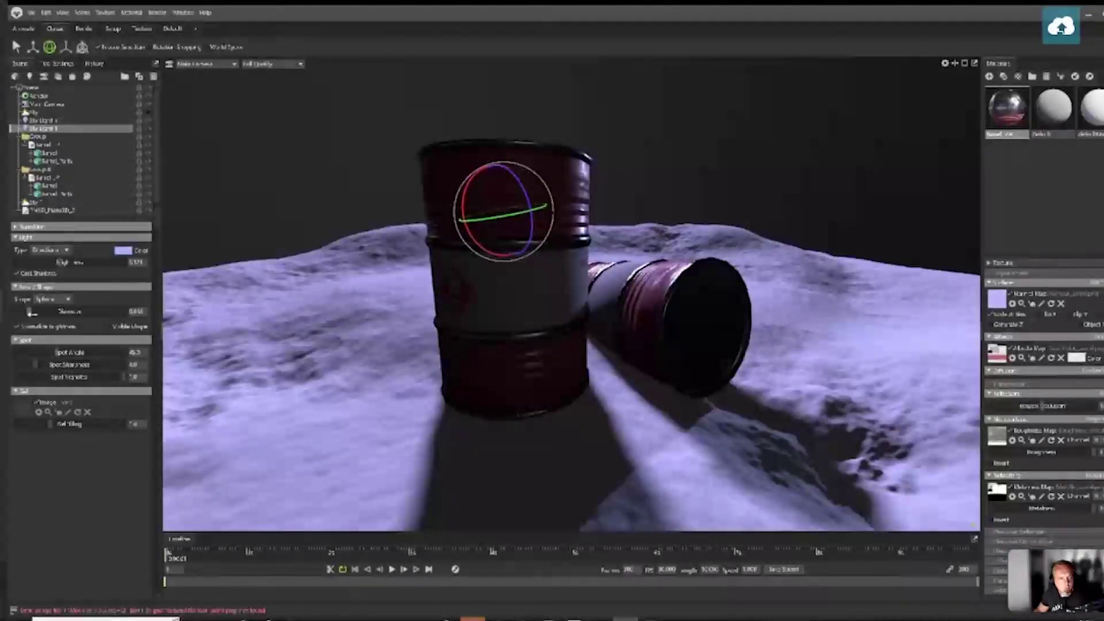
{"action": "left_click_drag", "start_coordinate": [69, 311], "coordinate": [98, 325]}
{"action": "left_click", "coordinate": [856, 167]}
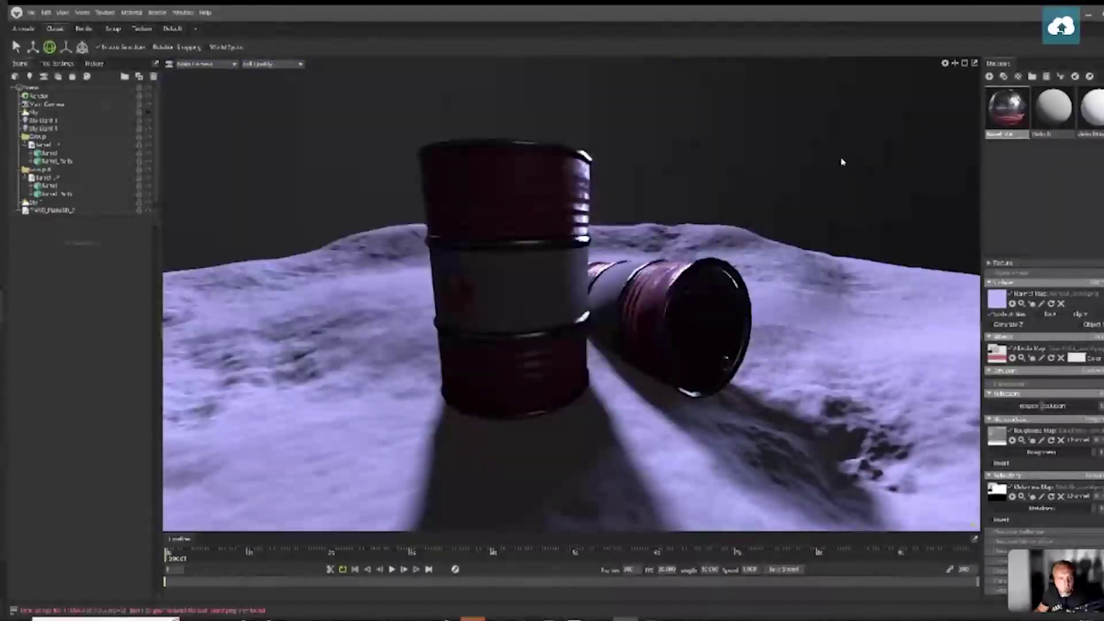
Add one more sky light and try moving Sky below the barrel group, then undo
{"action": "left_click", "coordinate": [35, 112]}
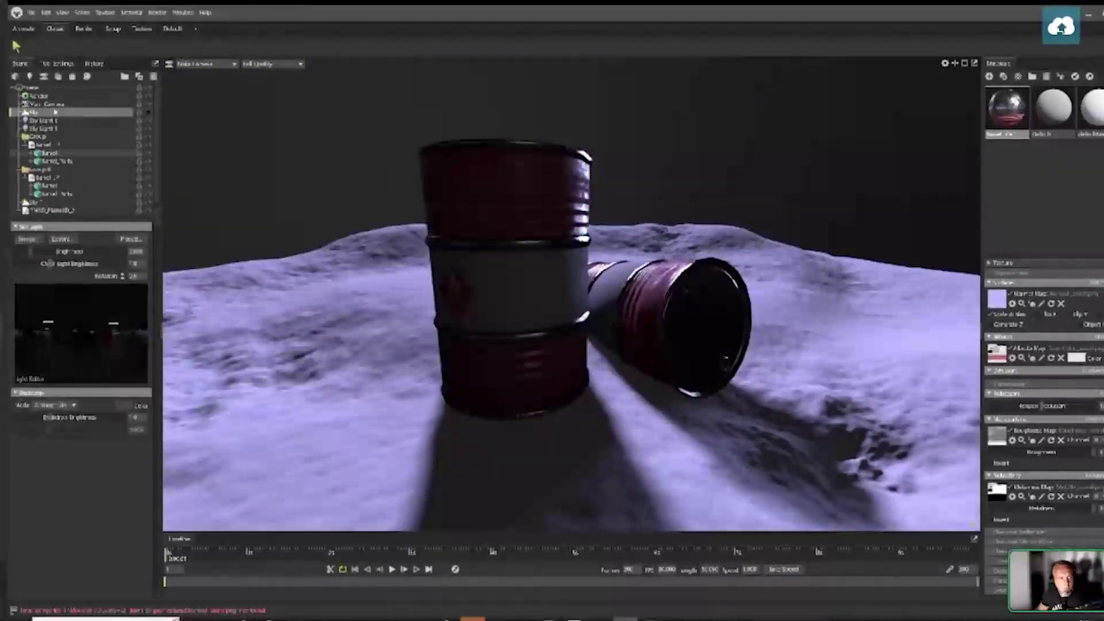
{"action": "left_click", "coordinate": [47, 322]}
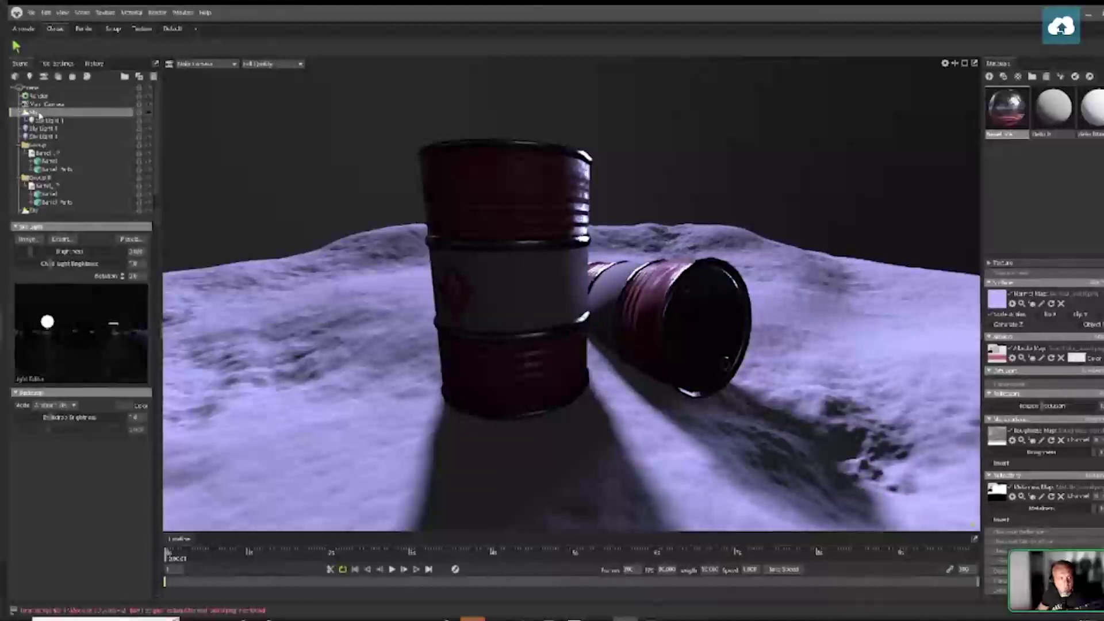
{"action": "left_click_drag", "start_coordinate": [24, 141], "coordinate": [28, 145]}
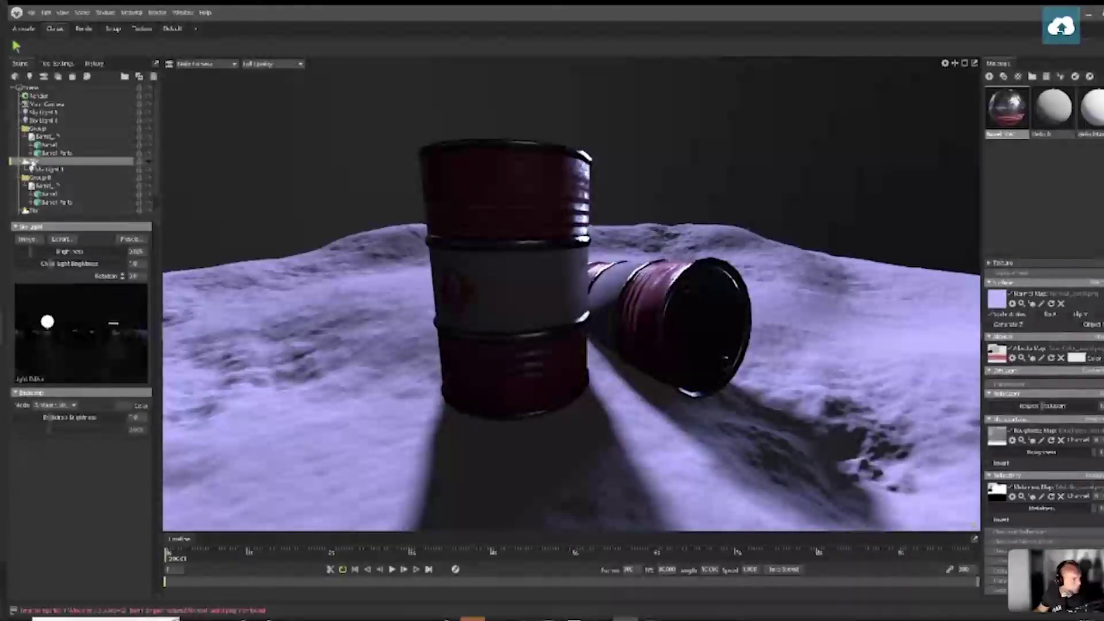
{"action": "key", "text": "ctrl+z"}
Select the new sky light and reorder it below the other lights
{"action": "left_click", "coordinate": [33, 122]}
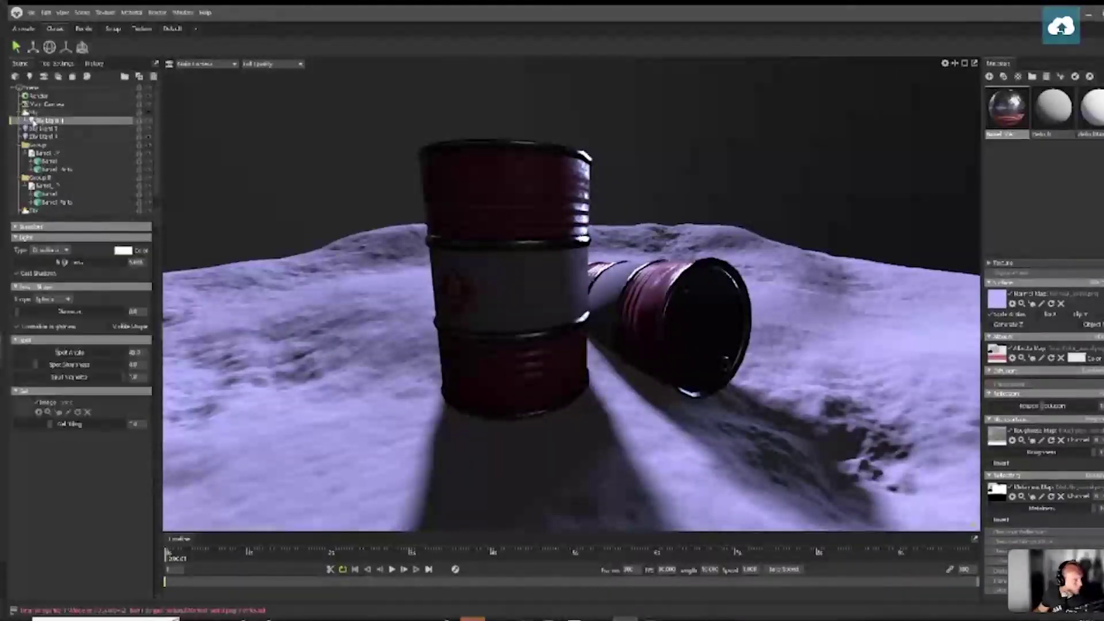
{"action": "left_click_drag", "start_coordinate": [26, 142], "coordinate": [27, 142]}
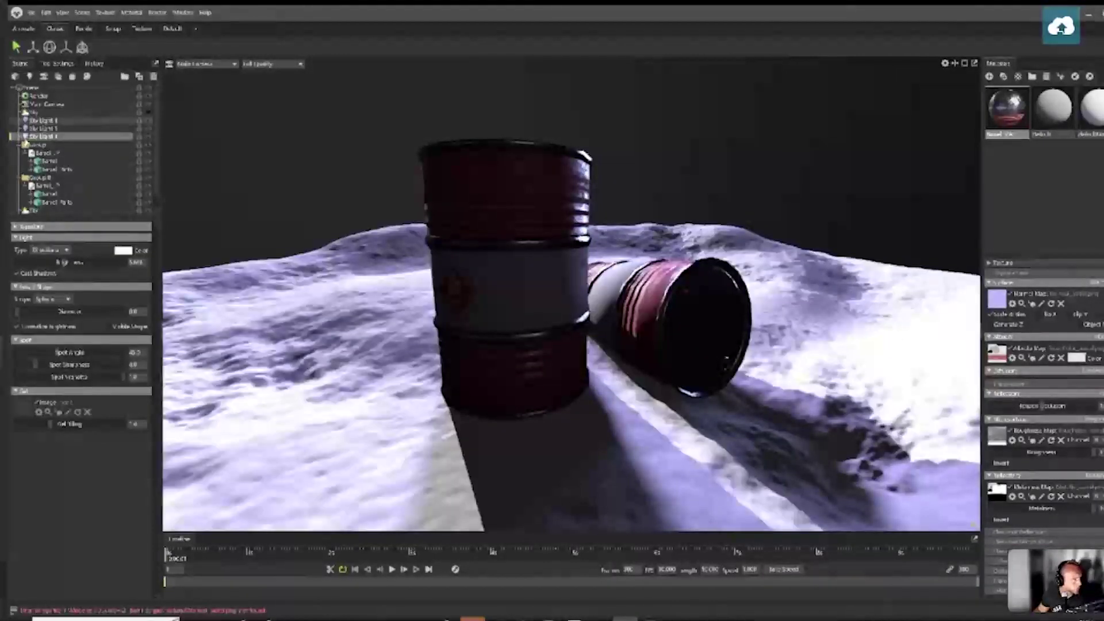
{"action": "left_click", "coordinate": [52, 138]}
{"action": "type", "text": "w"}
{"action": "left_click", "coordinate": [490, 385]}
Move the light high to the upper right, aim it at the barrels and lower its intensity
{"action": "key", "text": "w"}
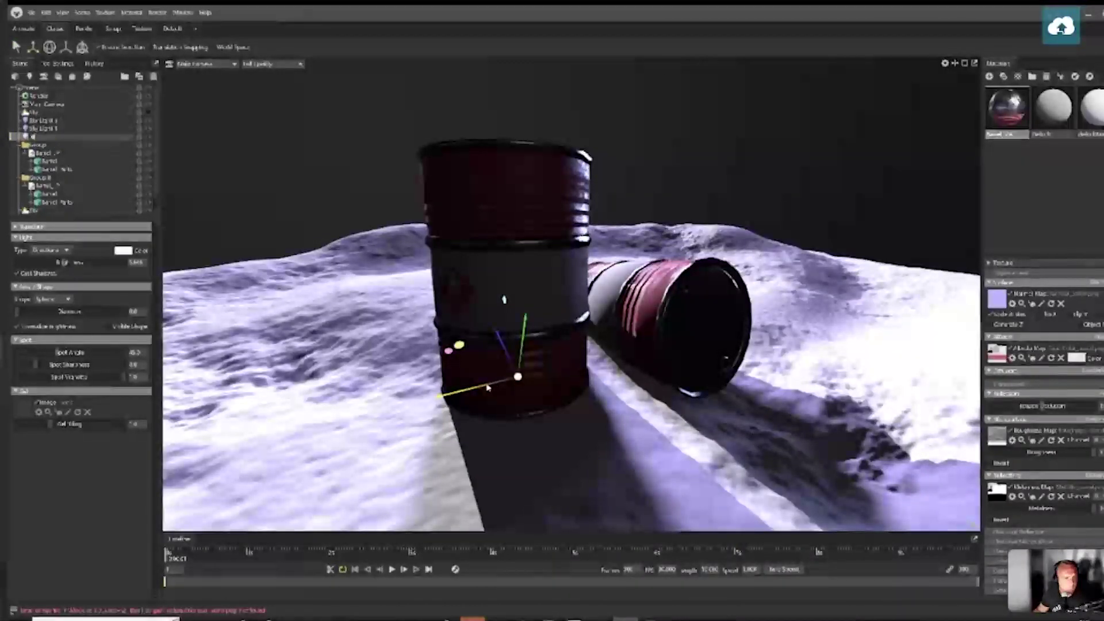
{"action": "left_click_drag", "start_coordinate": [522, 364], "coordinate": [727, 117]}
{"action": "key", "text": "e"}
{"action": "left_click_drag", "start_coordinate": [796, 132], "coordinate": [794, 133]}
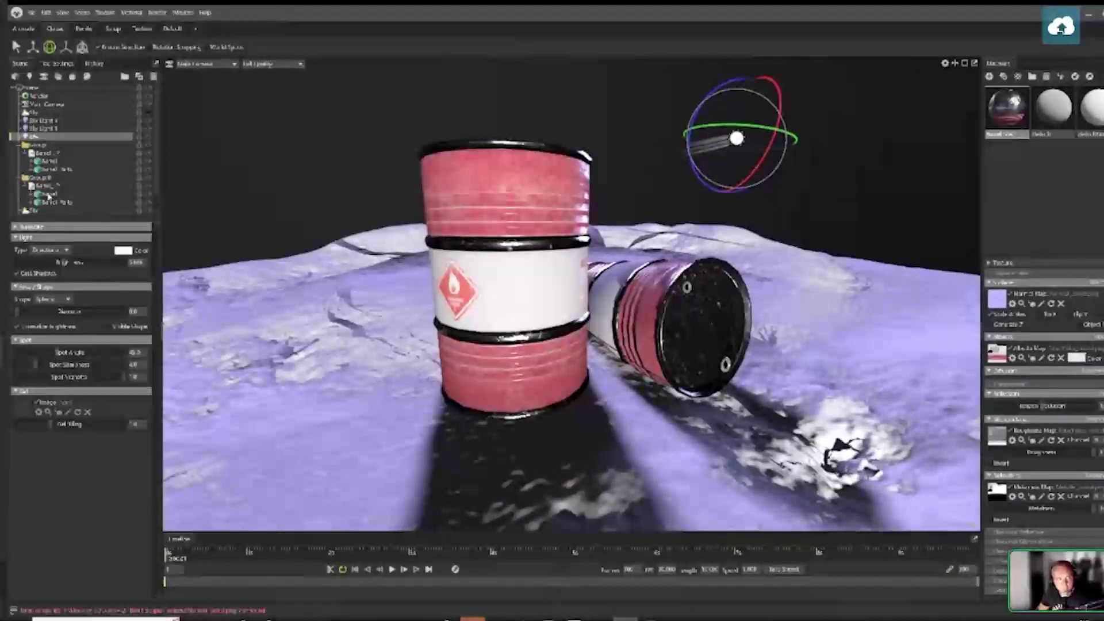
{"action": "left_click_drag", "start_coordinate": [69, 263], "coordinate": [58, 262]}
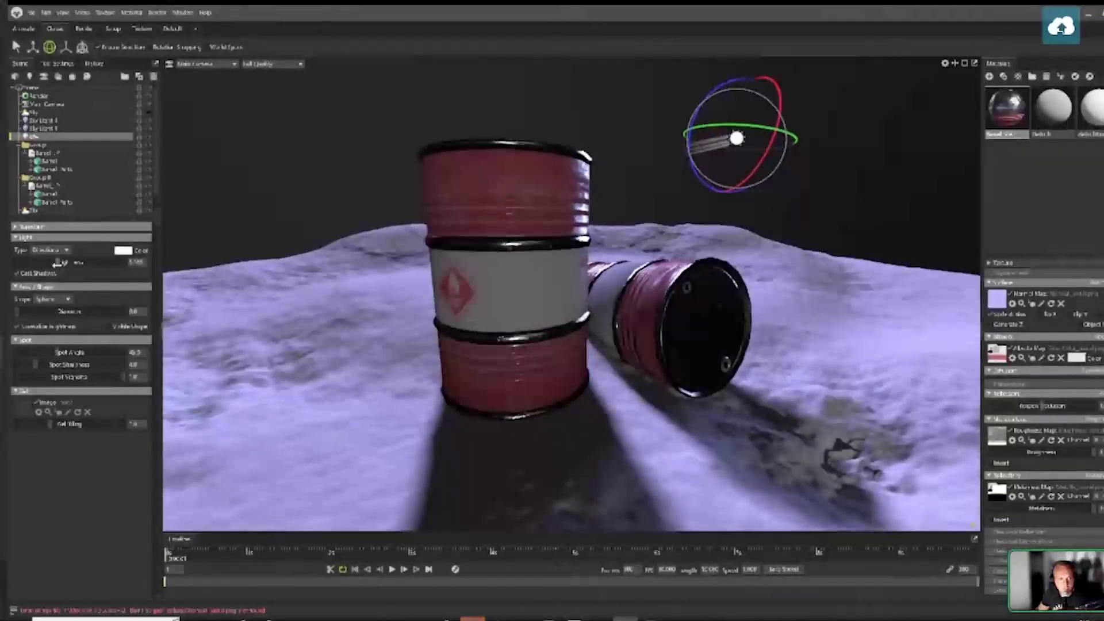
{"action": "left_click", "coordinate": [518, 400]}
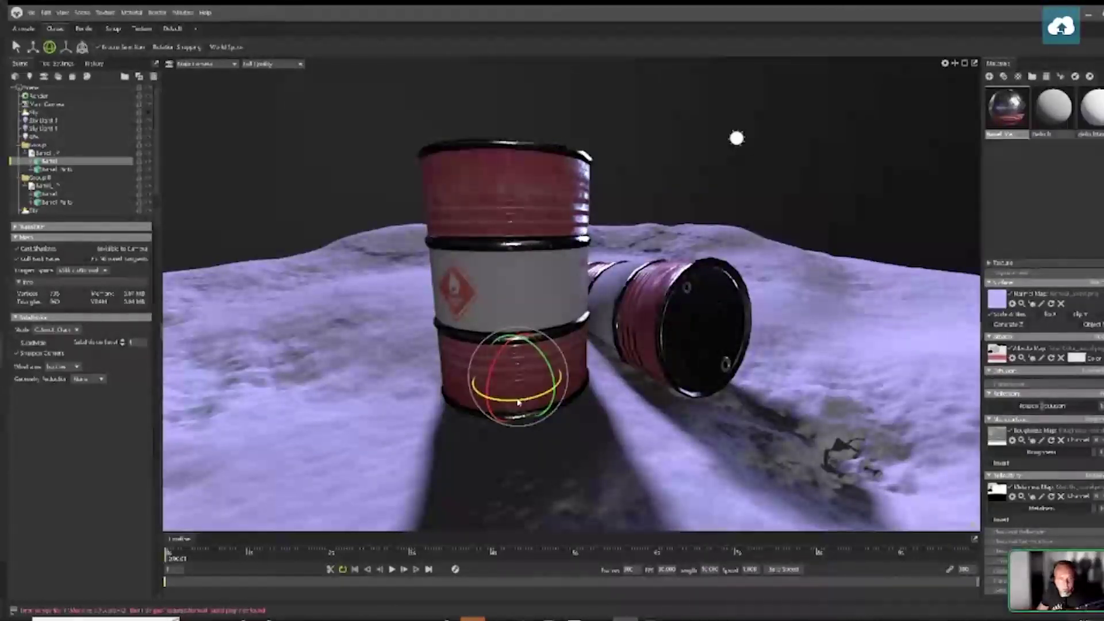
Spin the standing barrel about its vertical axis so the flame label sits right
{"action": "mouse_move", "coordinate": [508, 405]}
{"action": "left_mouse_down"}
{"action": "mouse_move", "coordinate": [567, 398]}
{"action": "mouse_move", "coordinate": [520, 403]}
{"action": "left_mouse_up"}
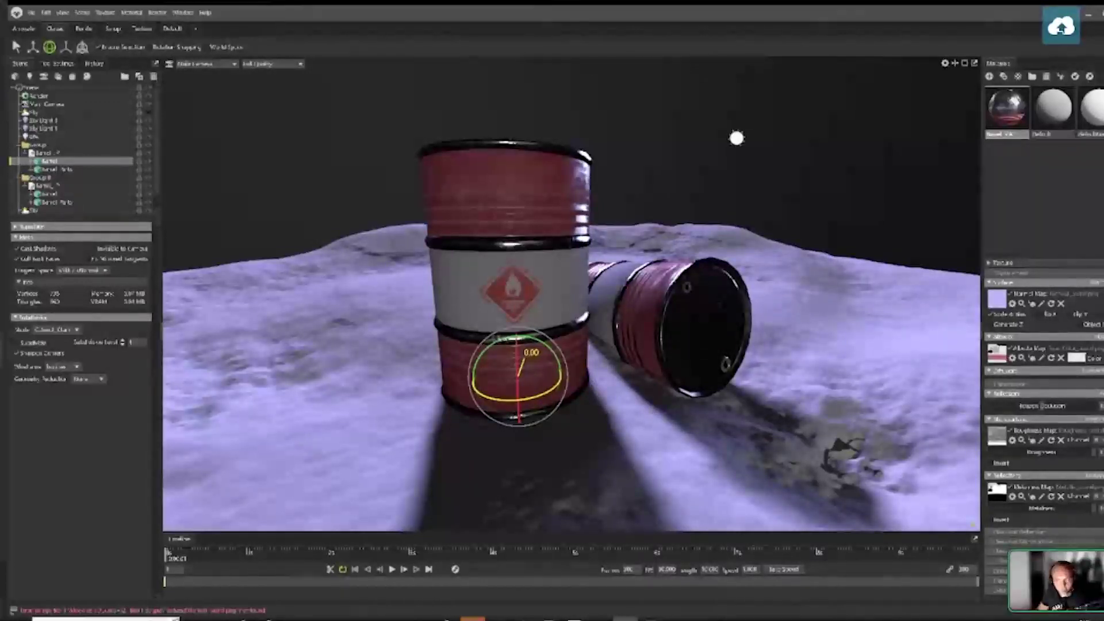
{"action": "mouse_move", "coordinate": [511, 399]}
{"action": "left_mouse_down"}
{"action": "mouse_move", "coordinate": [486, 393]}
{"action": "mouse_move", "coordinate": [532, 399]}
{"action": "left_mouse_up"}
{"action": "left_click_drag", "start_coordinate": [516, 359], "coordinate": [529, 362]}
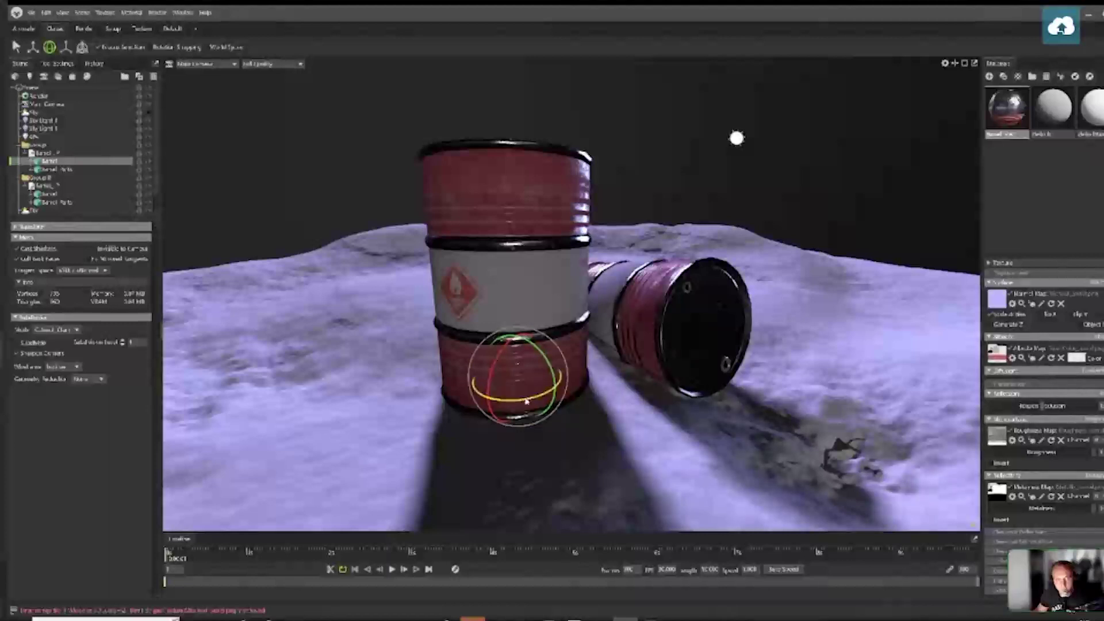
{"action": "left_click_drag", "start_coordinate": [514, 400], "coordinate": [553, 394]}
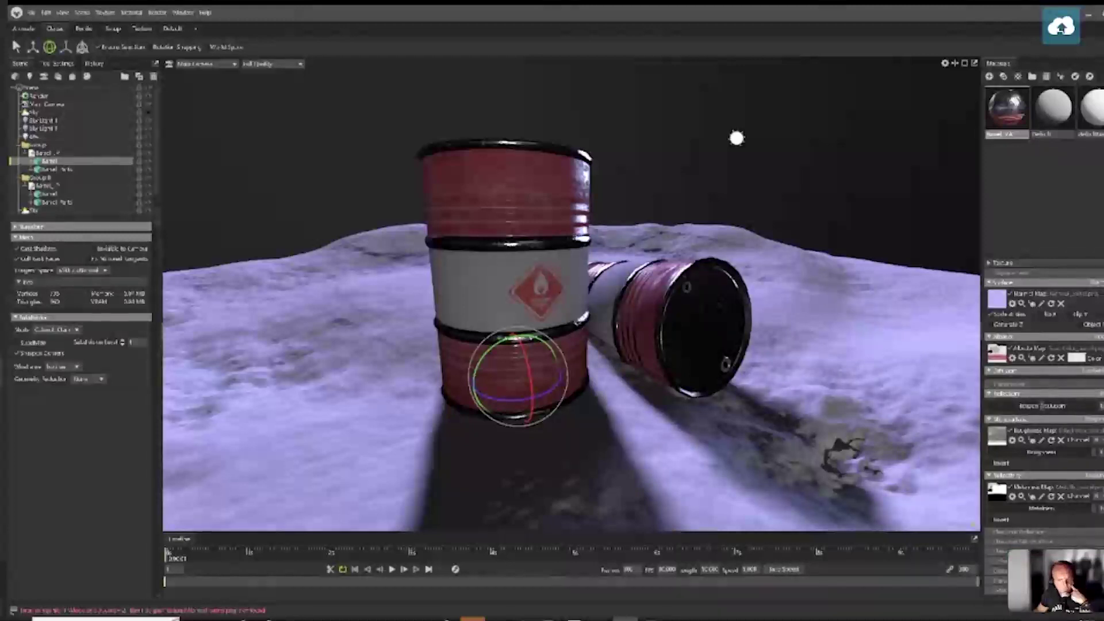
Lower the barrel material's roughness slightly and adjust its metalness
{"action": "left_click_drag", "start_coordinate": [1094, 453], "coordinate": [1095, 453]}
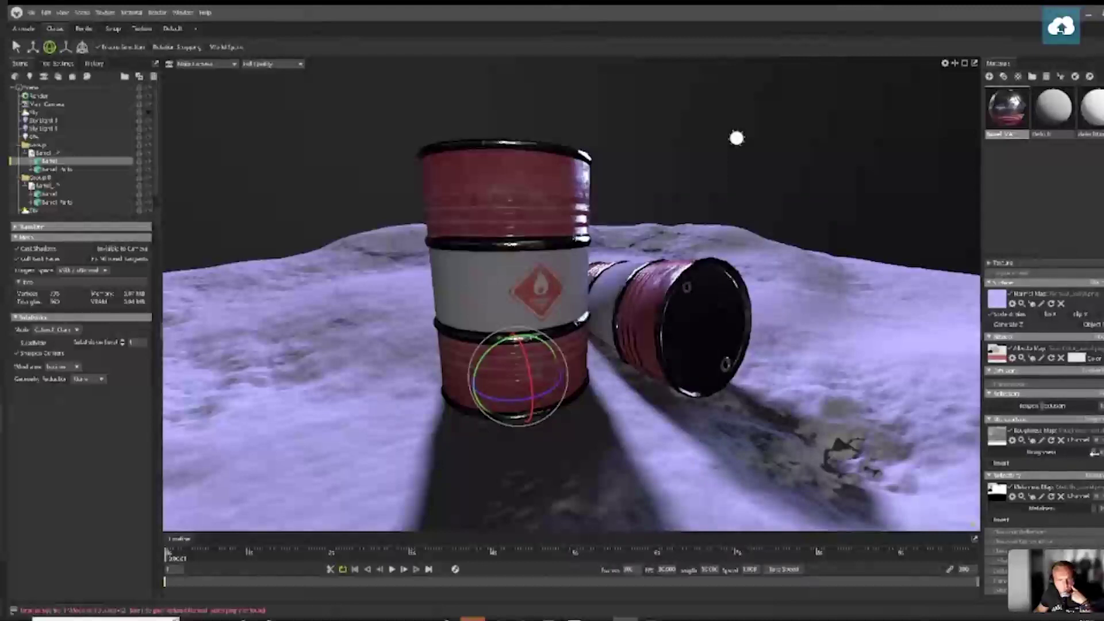
{"action": "mouse_move", "coordinate": [1052, 510]}
{"action": "left_mouse_down"}
{"action": "mouse_move", "coordinate": [1067, 510]}
{"action": "mouse_move", "coordinate": [1053, 509]}
{"action": "left_mouse_up"}
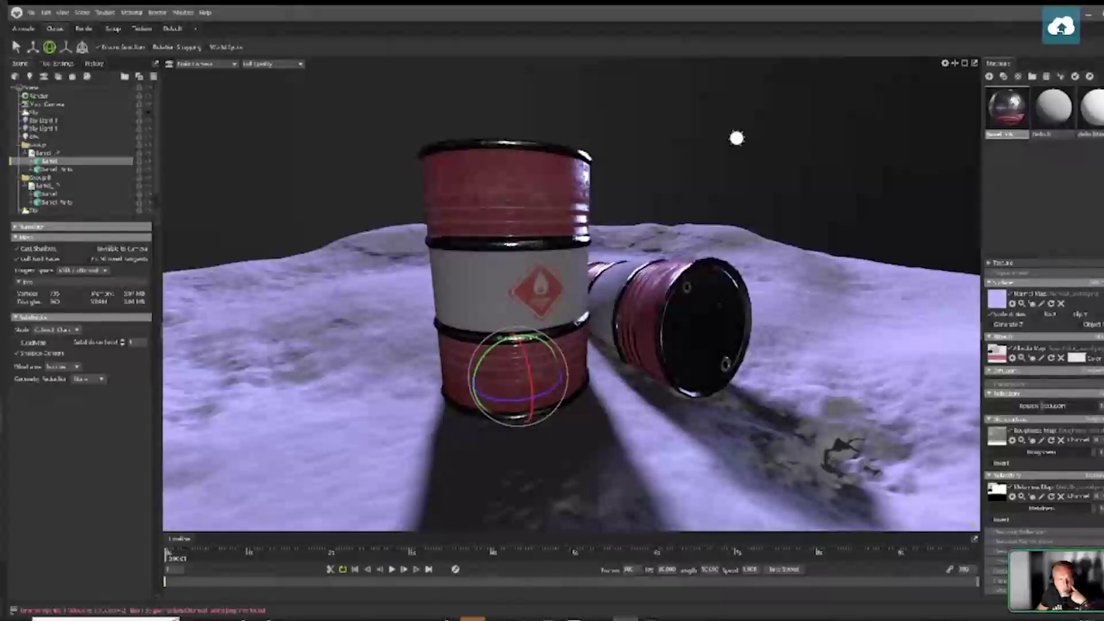
{"action": "left_click", "coordinate": [90, 120]}
{"action": "left_click", "coordinate": [91, 112]}
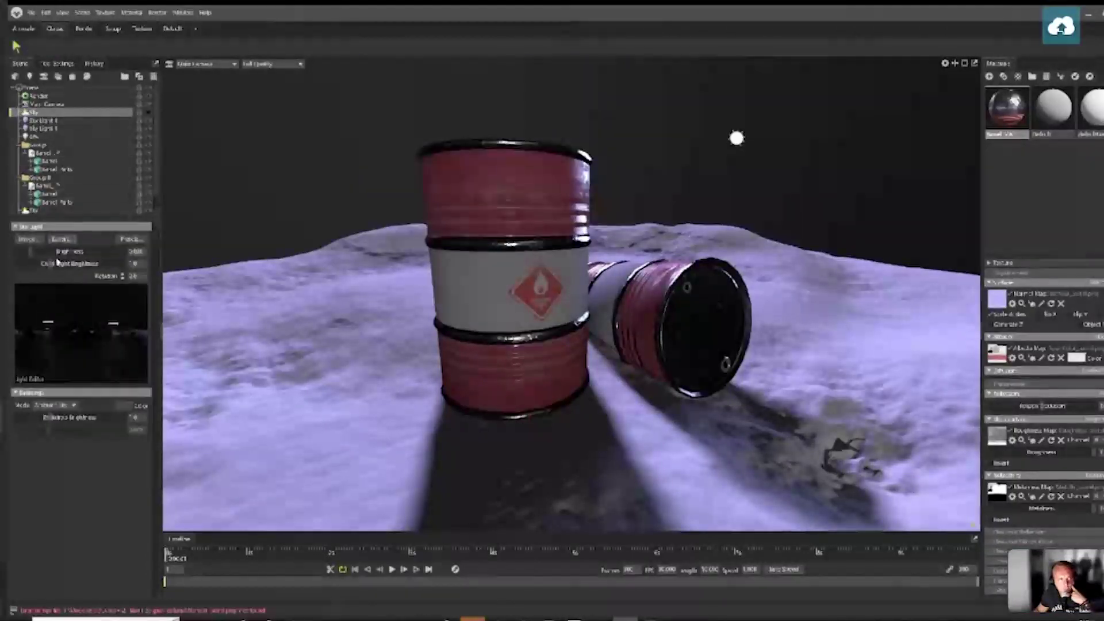
Drag the Sky Light Brightness slider right to light the barrels and terrain more strongly
{"action": "mouse_move", "coordinate": [31, 252]}
{"action": "left_mouse_down"}
{"action": "mouse_move", "coordinate": [59, 252]}
{"action": "mouse_move", "coordinate": [10, 257]}
{"action": "mouse_move", "coordinate": [33, 258]}
{"action": "left_mouse_up"}
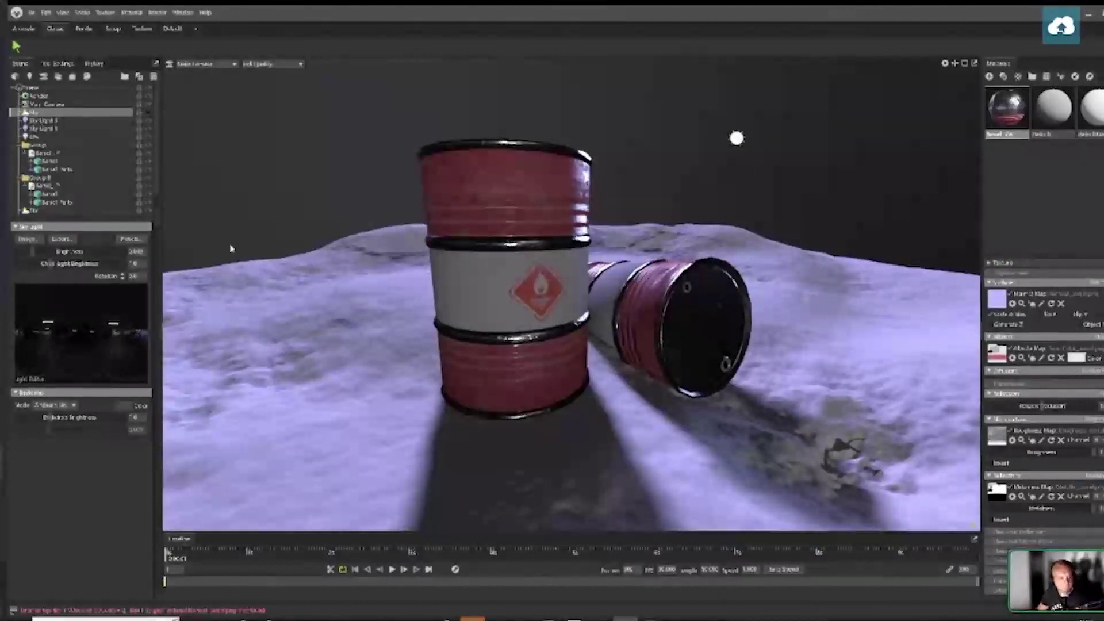
Enable Safe Frame in the Main Camera's Lens settings and orbit slightly around the barrels
{"action": "left_click", "coordinate": [58, 104]}
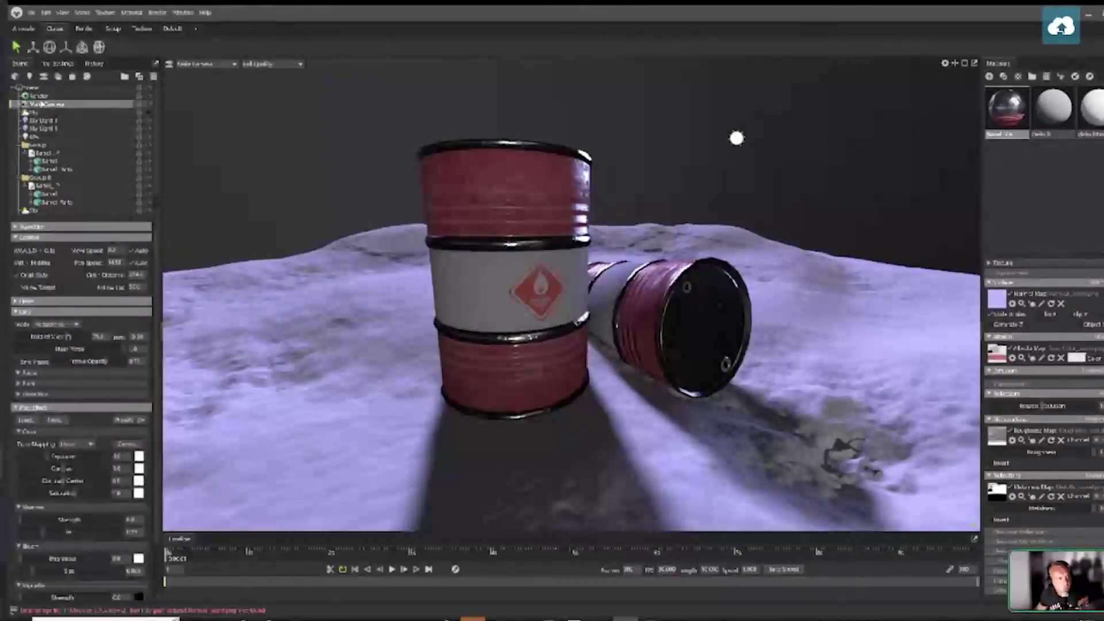
{"action": "scroll", "coordinate": [86, 452], "scroll_direction": "down", "scroll_amount": 3}
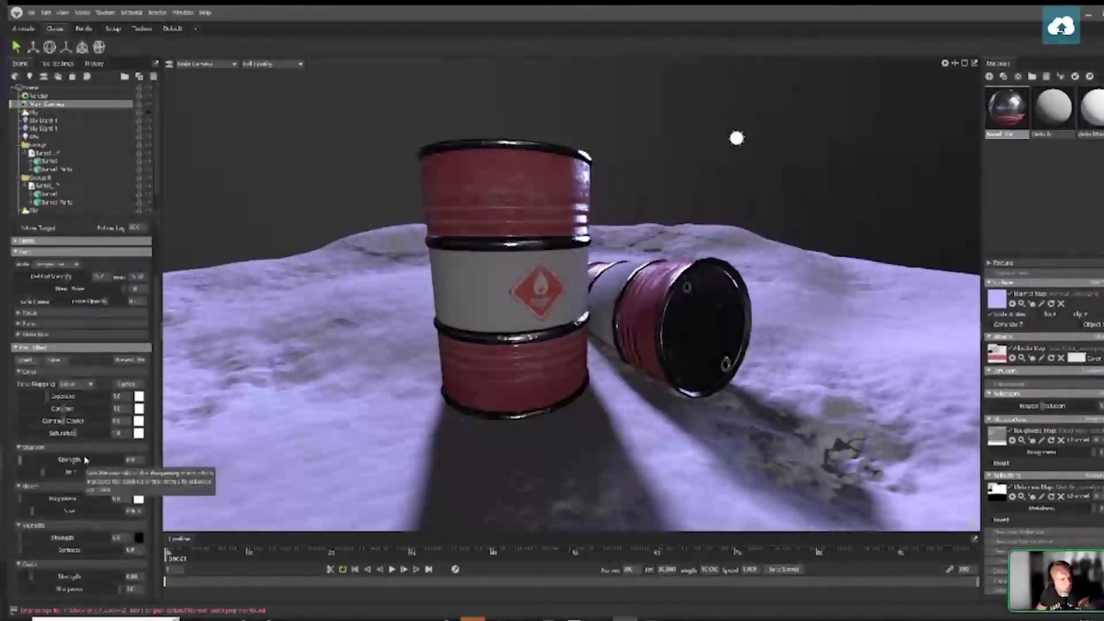
{"action": "left_click", "coordinate": [42, 96]}
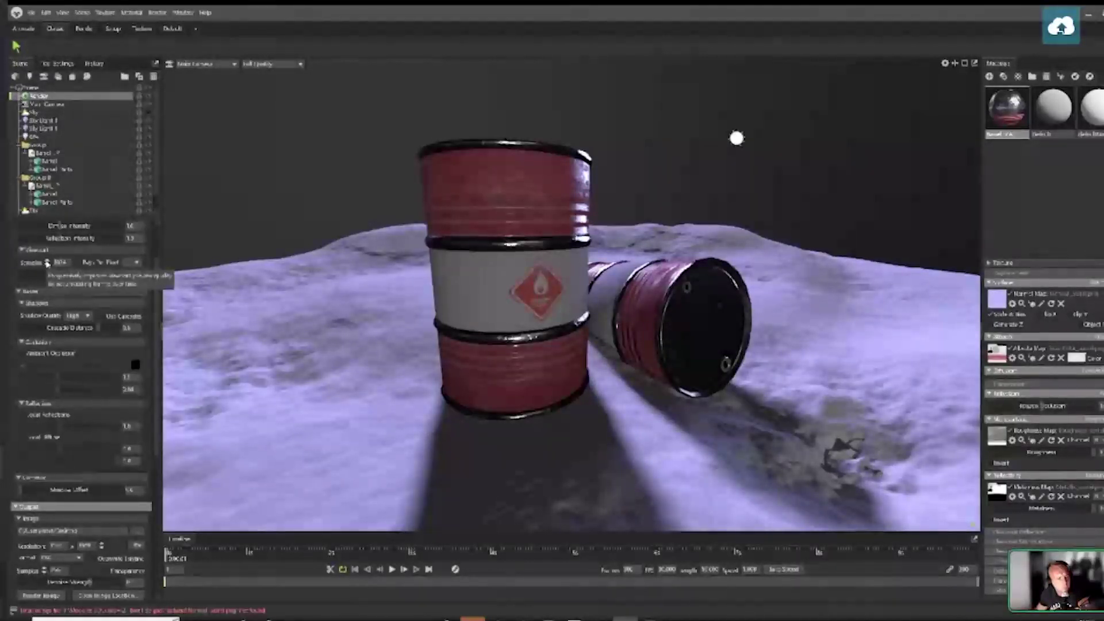
{"action": "left_click", "coordinate": [48, 104]}
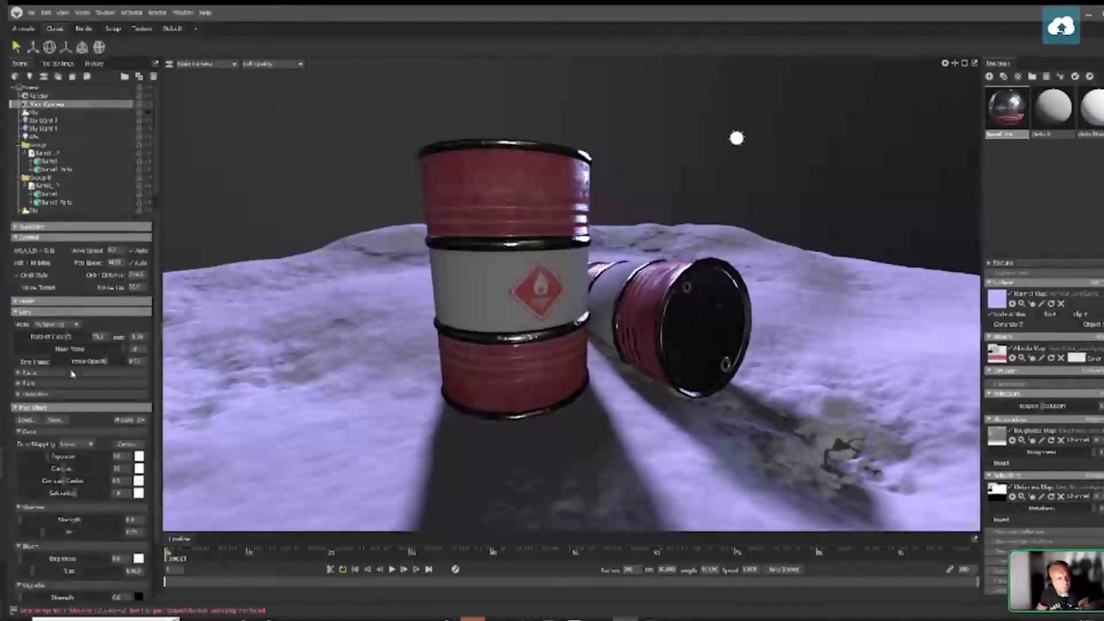
{"action": "left_click", "coordinate": [16, 363]}
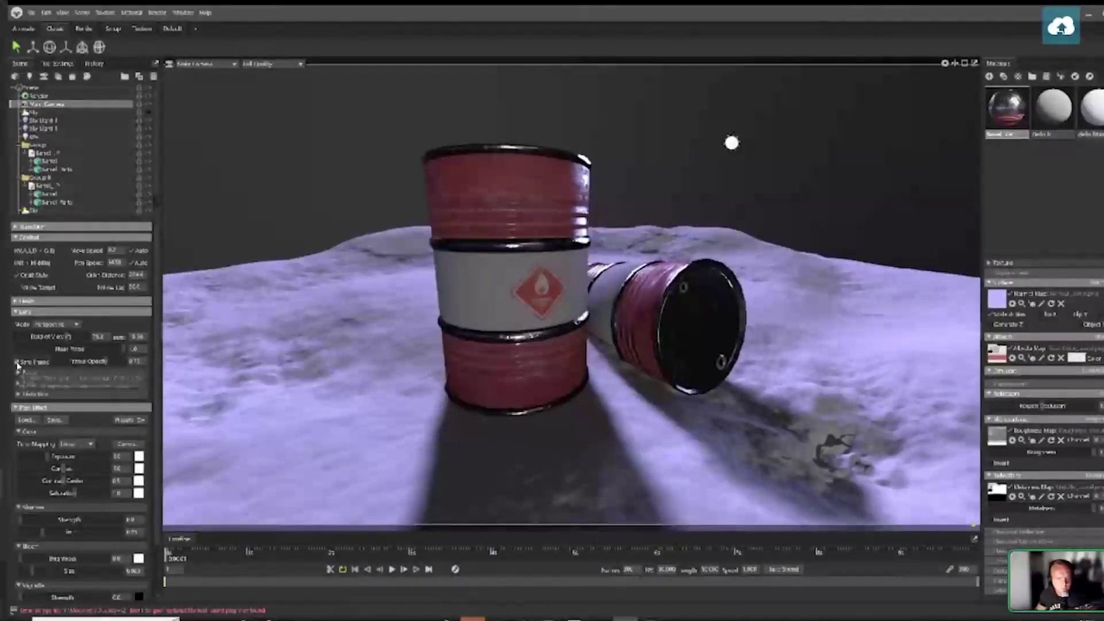
{"action": "left_click_drag", "start_coordinate": [621, 273], "coordinate": [617, 238]}
{"action": "mouse_move", "coordinate": [625, 349]}
{"action": "left_mouse_down"}
{"action": "mouse_move", "coordinate": [747, 345]}
{"action": "mouse_move", "coordinate": [619, 357]}
{"action": "mouse_move", "coordinate": [668, 351]}
{"action": "mouse_move", "coordinate": [642, 355]}
{"action": "left_mouse_up"}
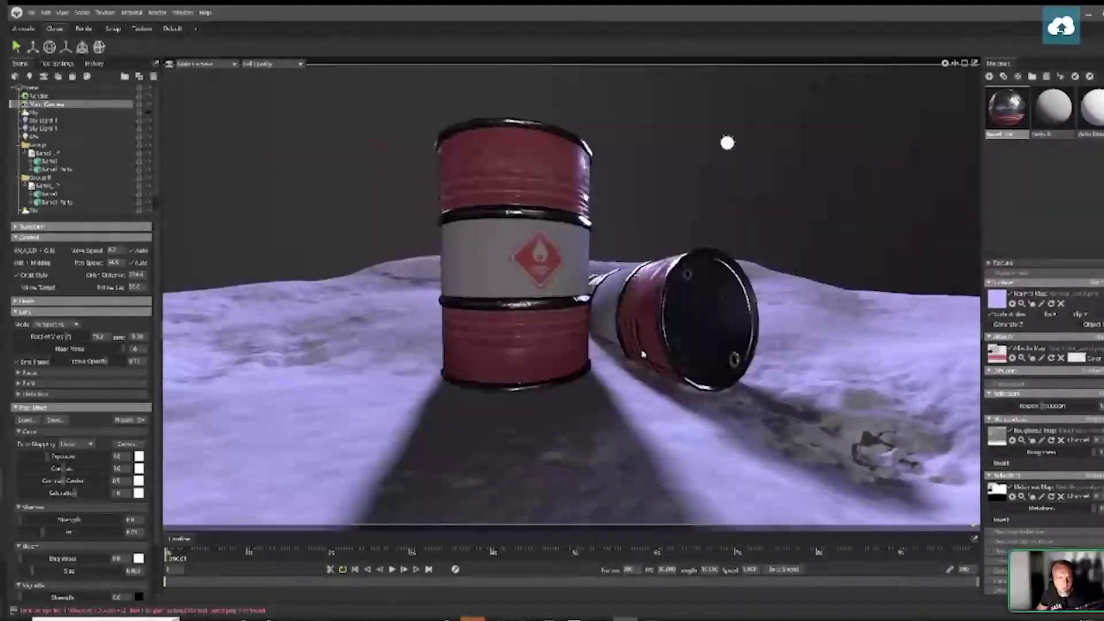
{"action": "left_click", "coordinate": [559, 332]}
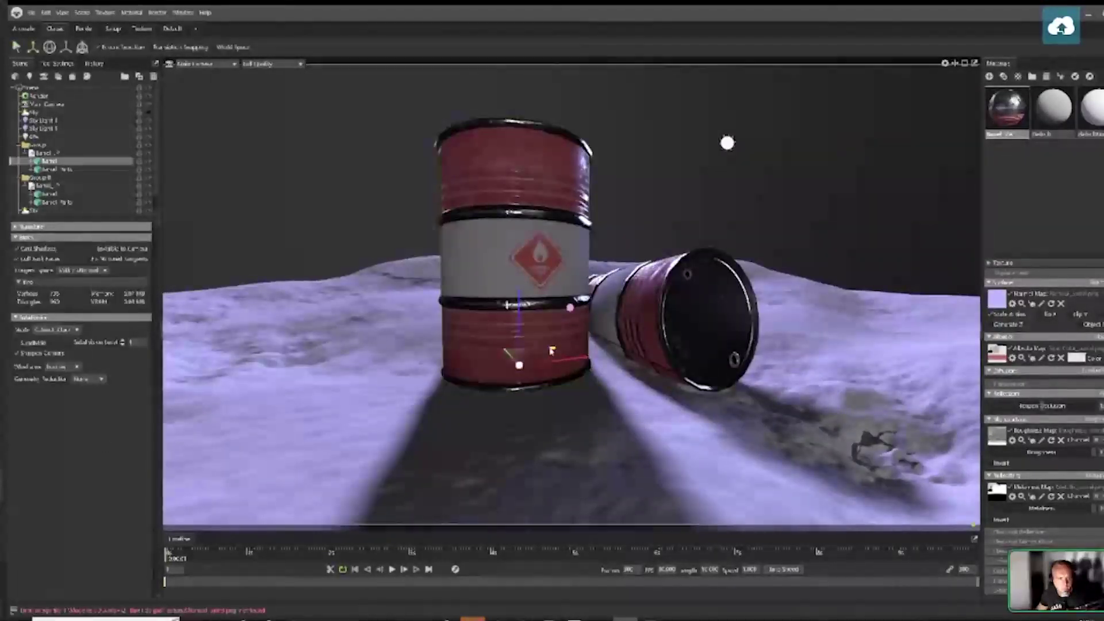
Shift the standing barrel slightly right and tilt it a little to the left
{"action": "left_click_drag", "start_coordinate": [553, 349], "coordinate": [540, 314]}
{"action": "key", "text": "e"}
{"action": "key", "text": "w"}
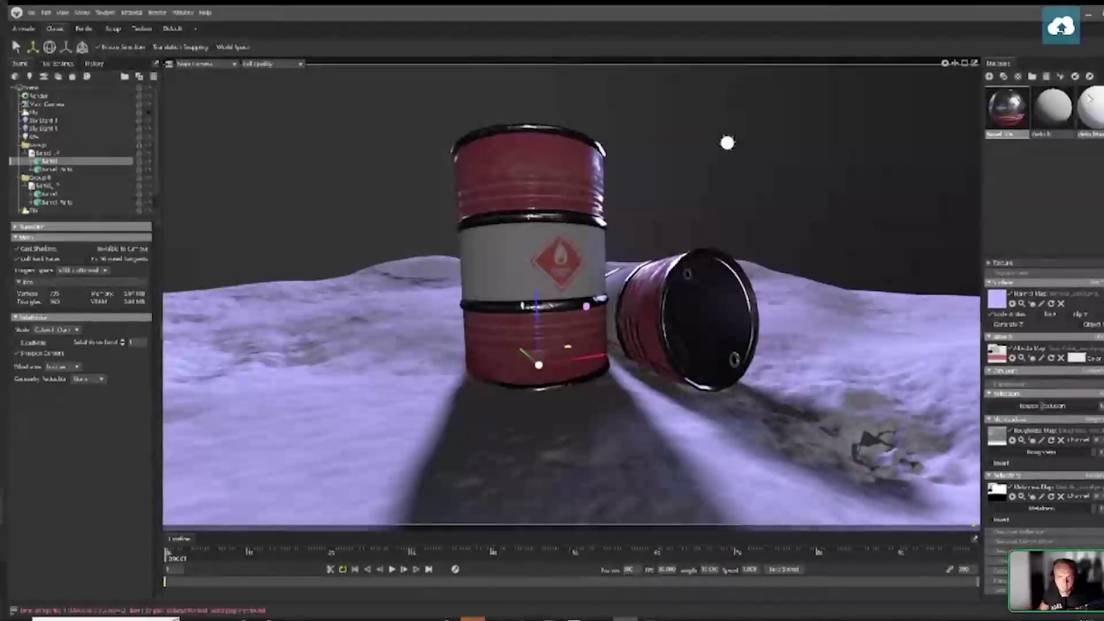
Inspect the third and Default materials, then try a dark grey albedo on the terrain and cancel it
{"action": "left_click", "coordinate": [1084, 111]}
{"action": "left_click", "coordinate": [1054, 108]}
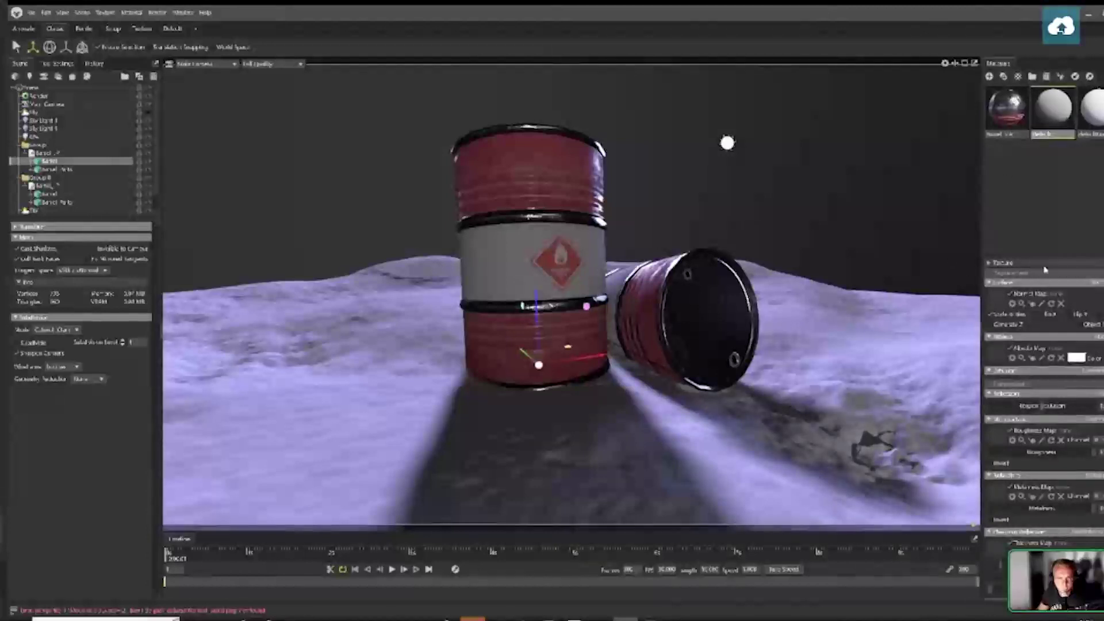
{"action": "left_click_drag", "start_coordinate": [720, 315], "coordinate": [718, 314]}
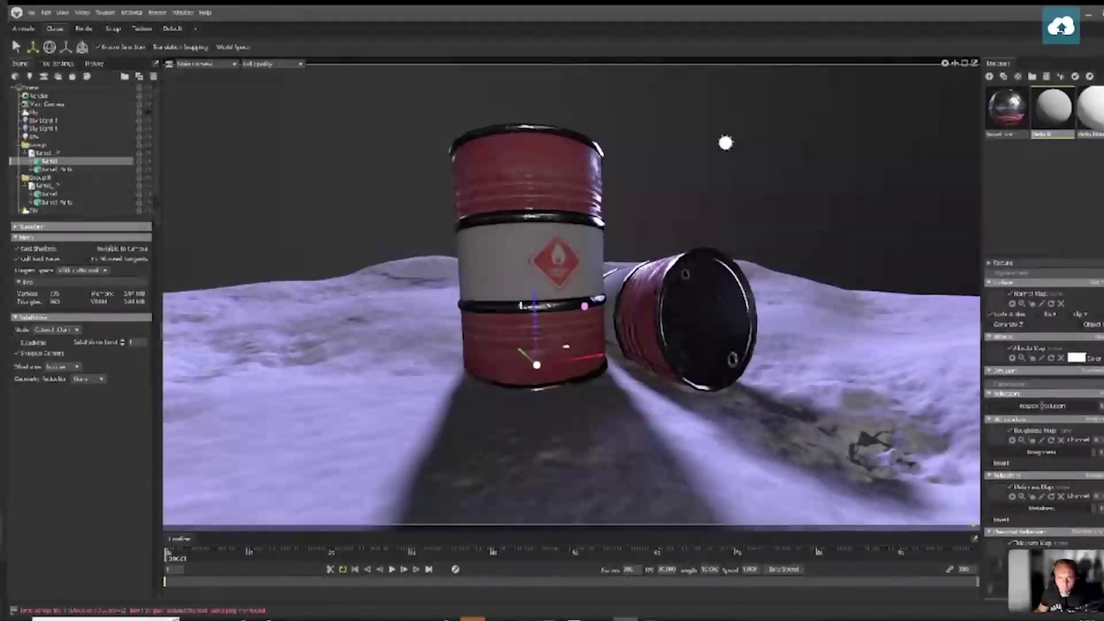
{"action": "left_click", "coordinate": [875, 330]}
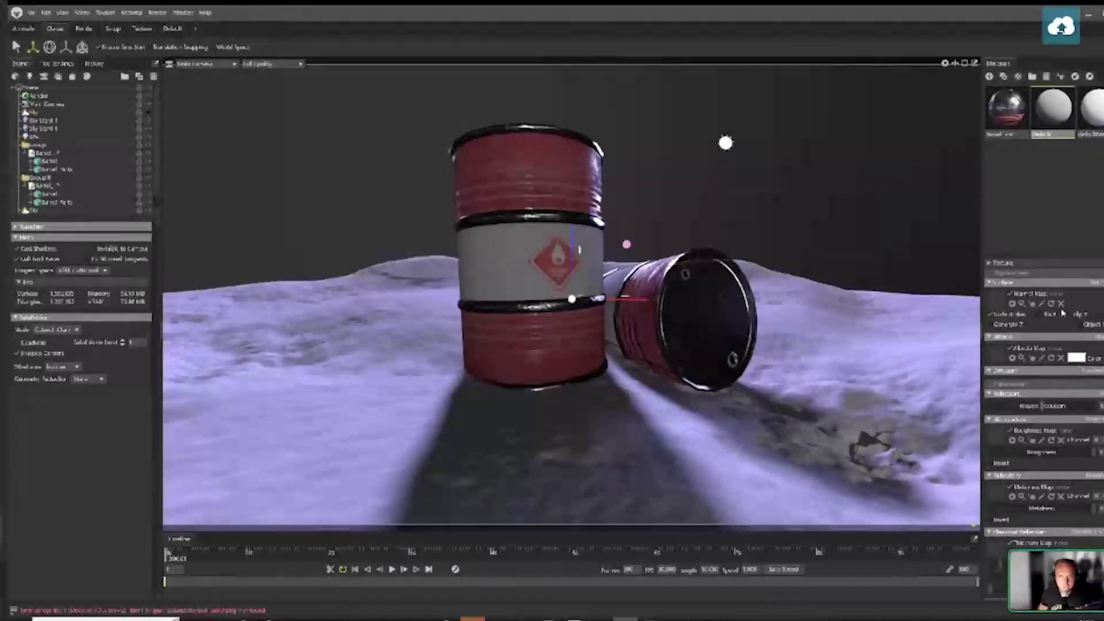
{"action": "left_click", "coordinate": [1084, 358]}
{"action": "left_click_drag", "start_coordinate": [685, 335], "coordinate": [648, 355]}
{"action": "left_click", "coordinate": [883, 292]}
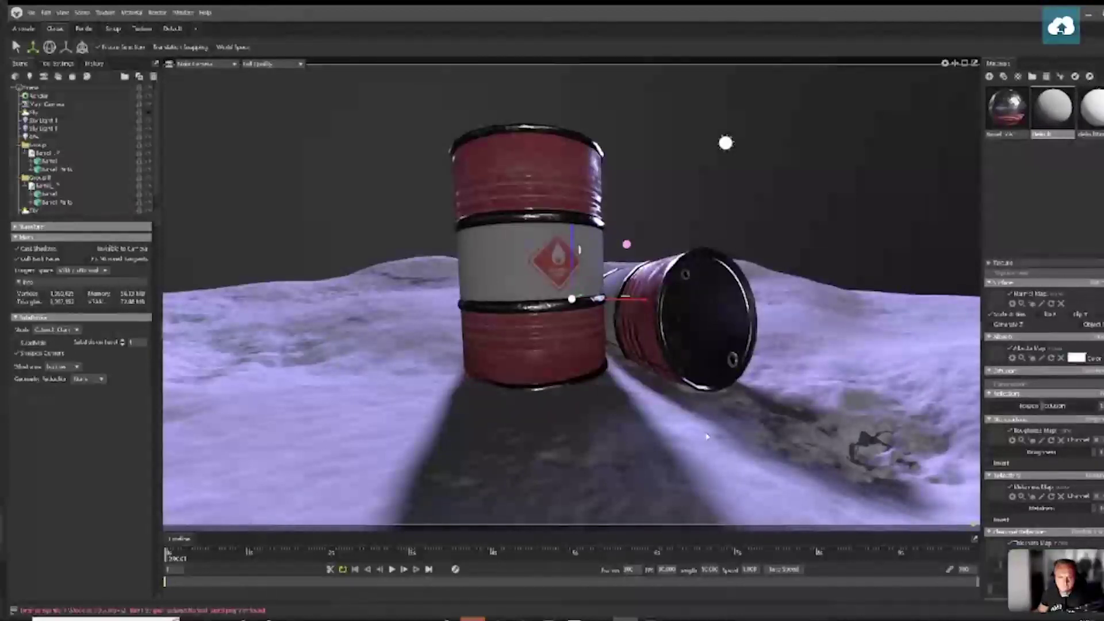
{"action": "scroll", "coordinate": [84, 195], "scroll_direction": "down", "scroll_amount": 2}
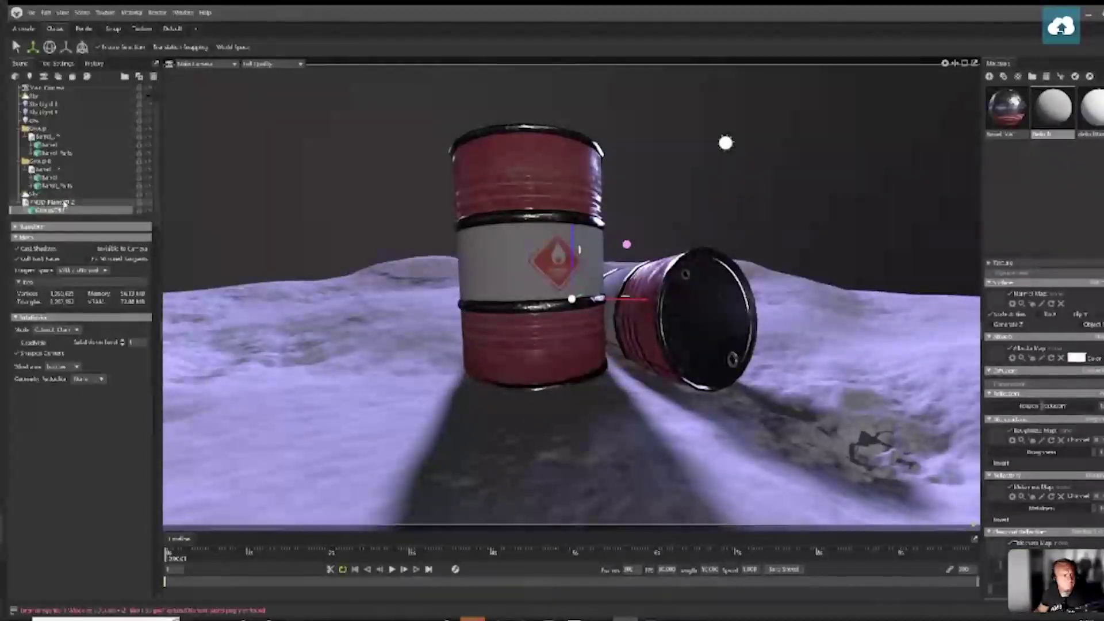
Select the planet ground plane's material and give its albedo a much darker tint in the Color Picker
{"action": "left_click", "coordinate": [64, 203]}
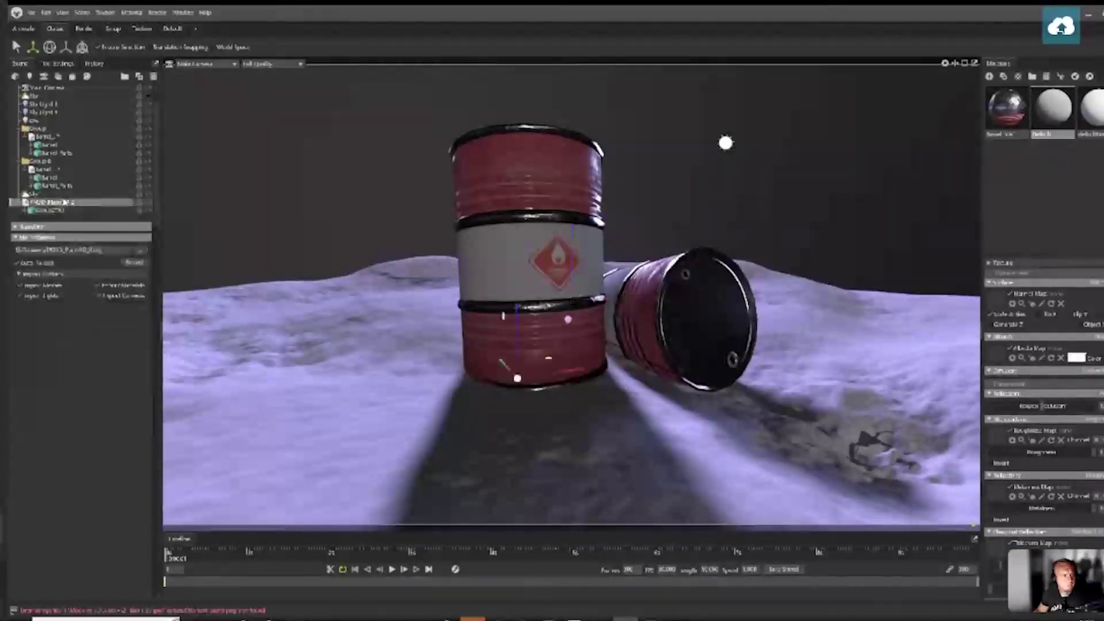
{"action": "left_click", "coordinate": [47, 210]}
{"action": "left_click", "coordinate": [52, 202]}
{"action": "left_click", "coordinate": [1083, 114]}
{"action": "left_click", "coordinate": [1076, 314]}
{"action": "mouse_move", "coordinate": [742, 340]}
{"action": "left_mouse_down"}
{"action": "mouse_move", "coordinate": [728, 350]}
{"action": "mouse_move", "coordinate": [679, 345]}
{"action": "mouse_move", "coordinate": [650, 376]}
{"action": "mouse_move", "coordinate": [648, 352]}
{"action": "left_mouse_up"}
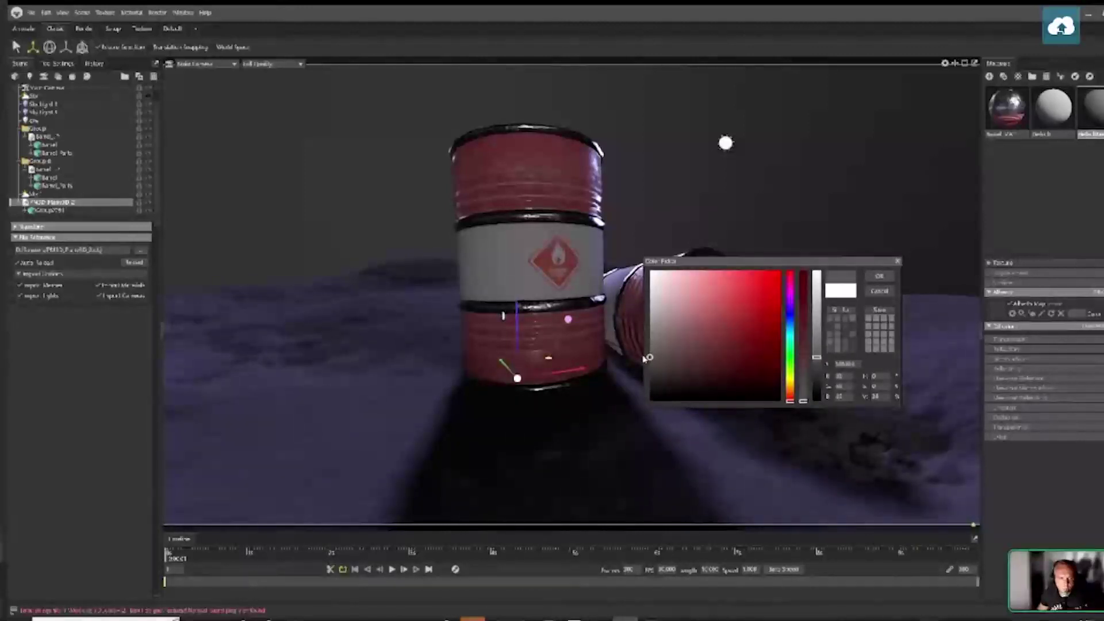
{"action": "left_click", "coordinate": [870, 278]}
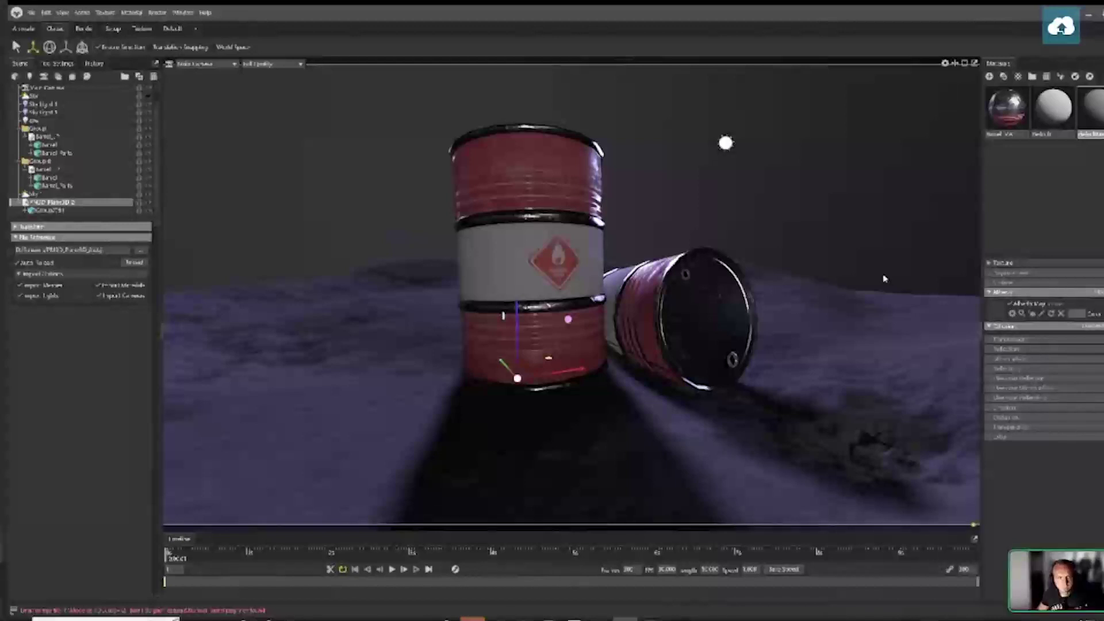
{"action": "left_click", "coordinate": [36, 120]}
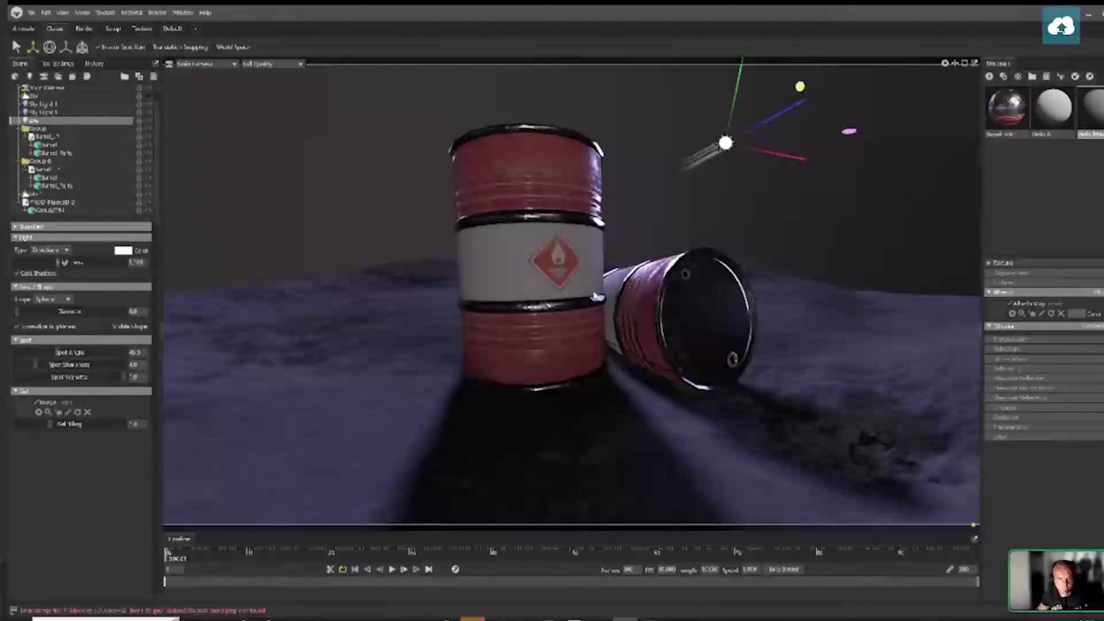
Raise the directional light's brightness, switch it off to compare, and lower the sky light's brightness
{"action": "left_click", "coordinate": [53, 112]}
{"action": "left_click", "coordinate": [48, 104]}
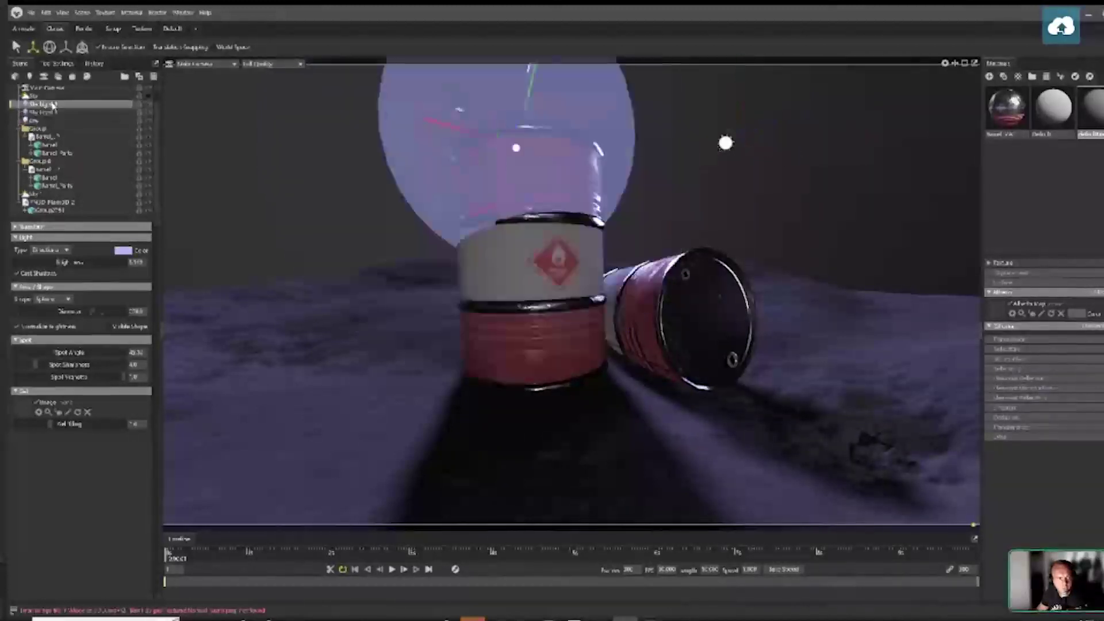
{"action": "left_click", "coordinate": [37, 194]}
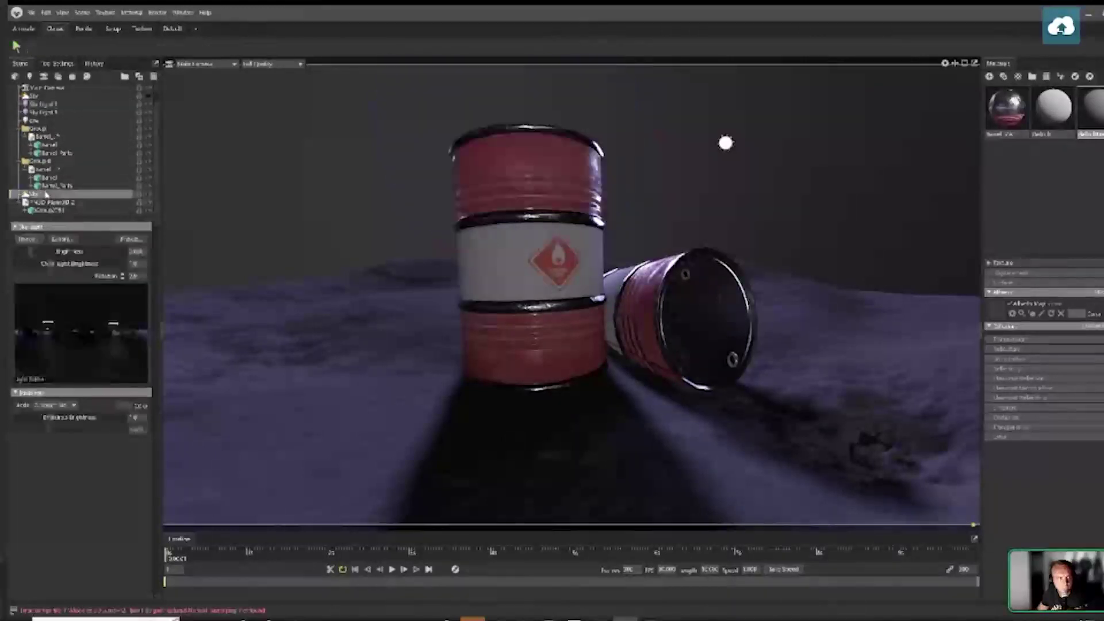
{"action": "left_click", "coordinate": [43, 121]}
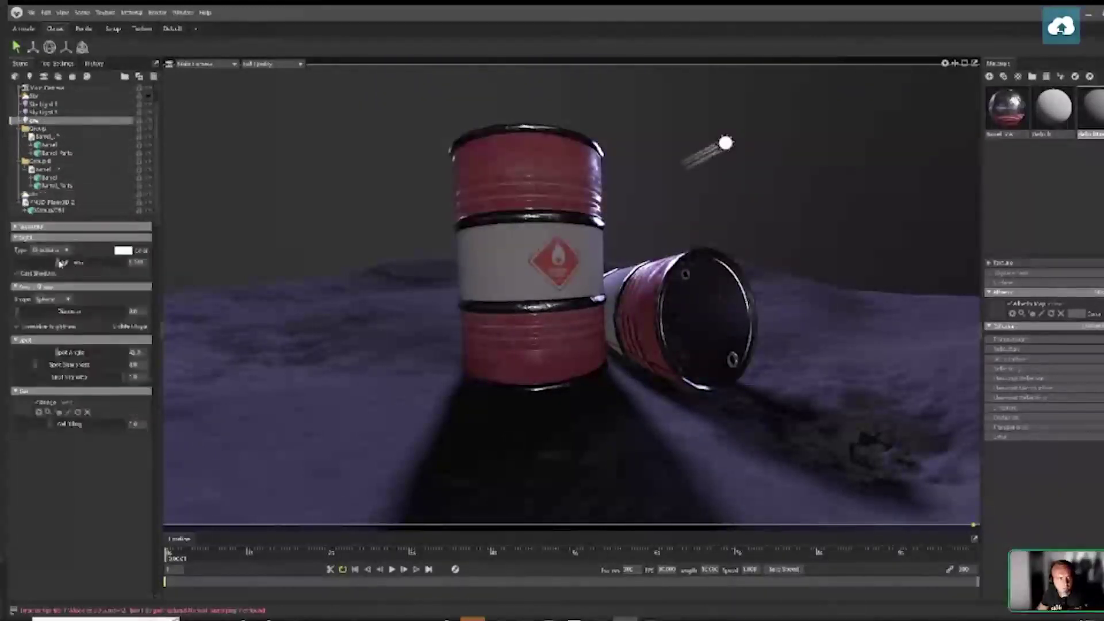
{"action": "left_click_drag", "start_coordinate": [46, 263], "coordinate": [58, 270]}
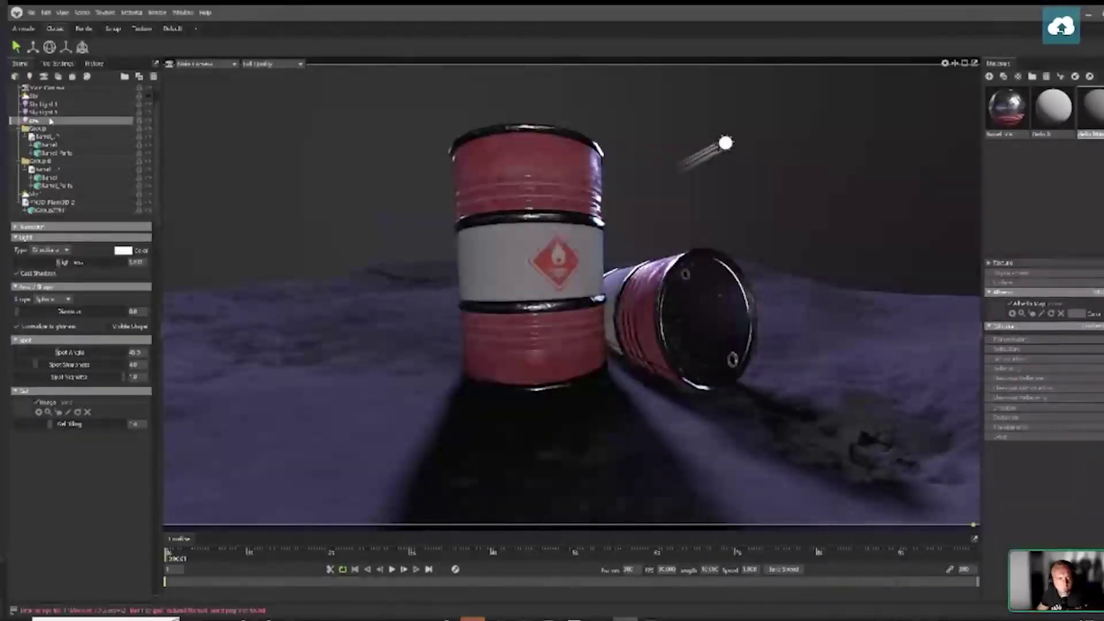
{"action": "left_click", "coordinate": [151, 119]}
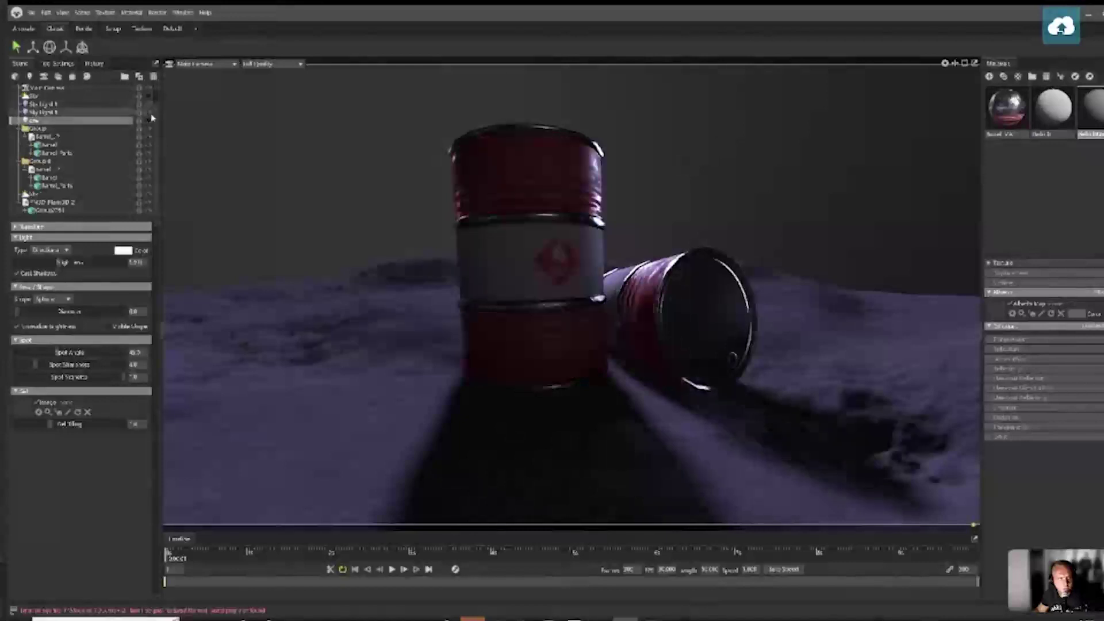
{"action": "left_click", "coordinate": [84, 112]}
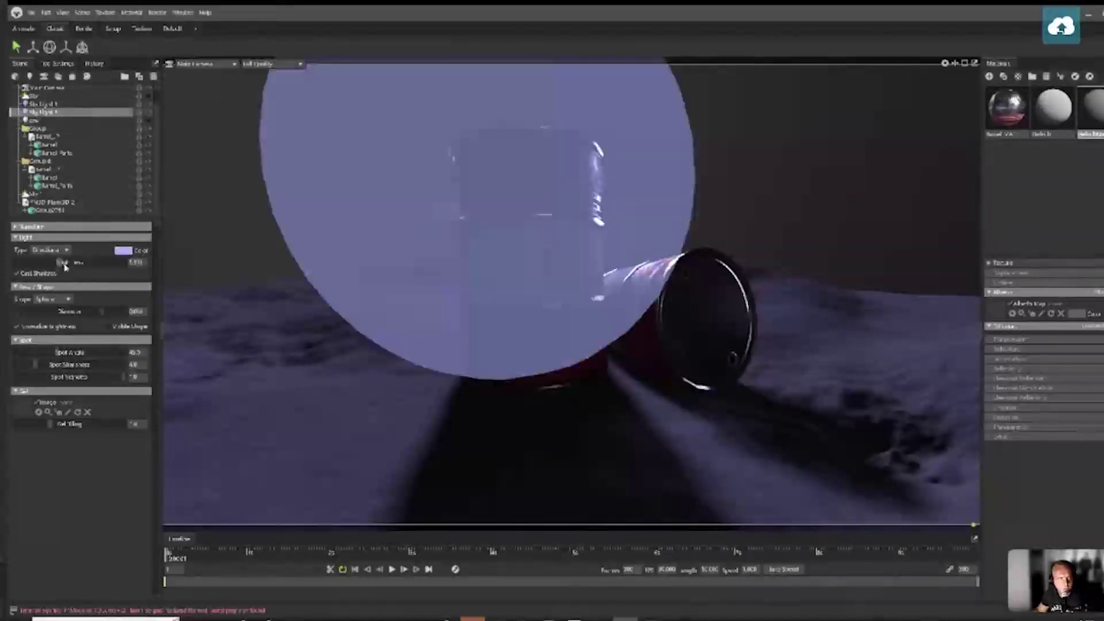
{"action": "left_click_drag", "start_coordinate": [61, 262], "coordinate": [55, 262]}
{"action": "left_click", "coordinate": [891, 139]}
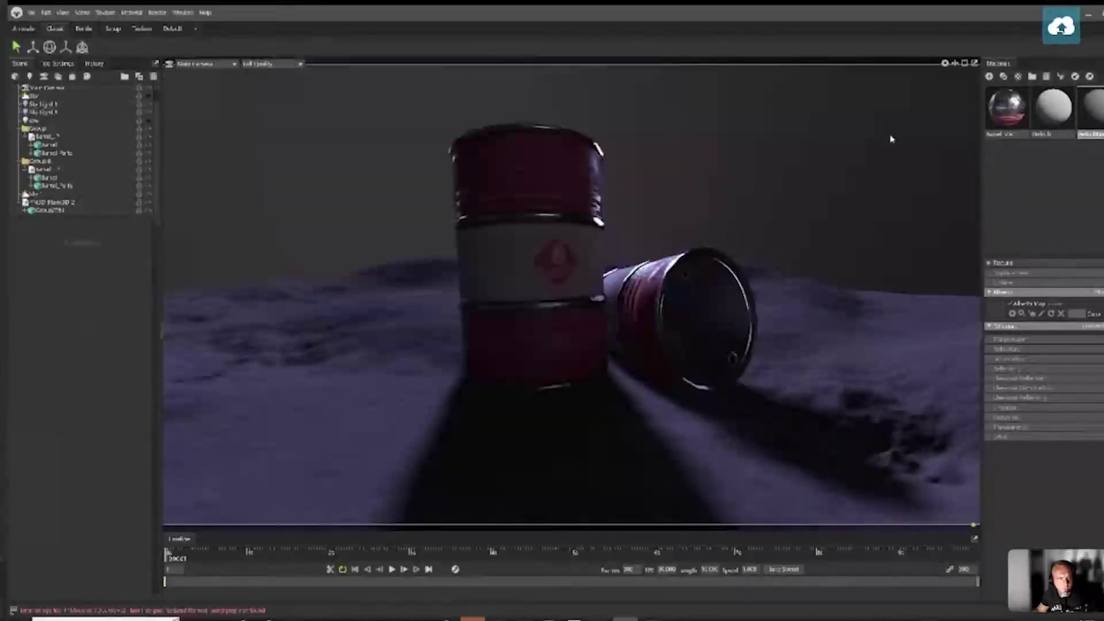
Turn the Sun light back on and raise Sky Light 1's intensity to brighten the ground
{"action": "left_click", "coordinate": [70, 122]}
{"action": "left_click", "coordinate": [147, 122]}
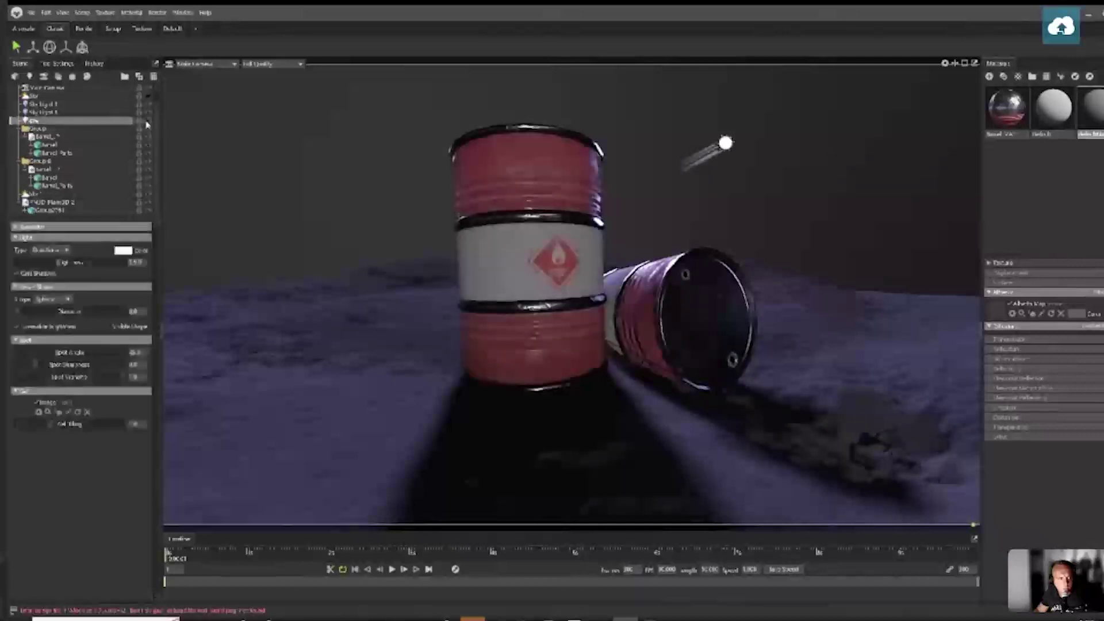
{"action": "left_click", "coordinate": [57, 112]}
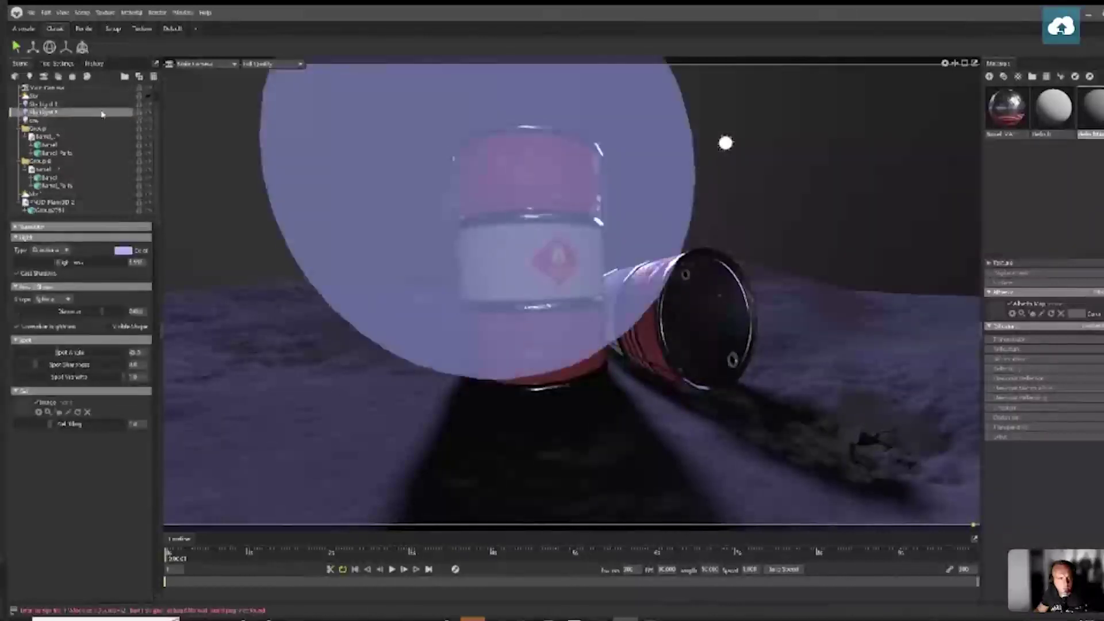
{"action": "left_click_drag", "start_coordinate": [60, 262], "coordinate": [68, 263]}
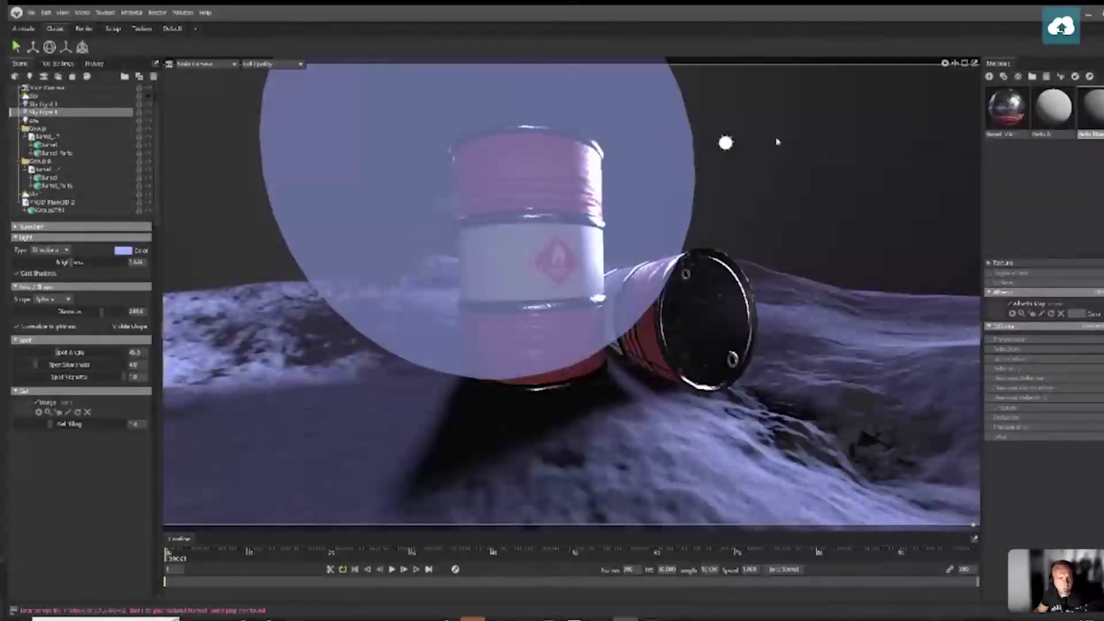
{"action": "left_click", "coordinate": [815, 132]}
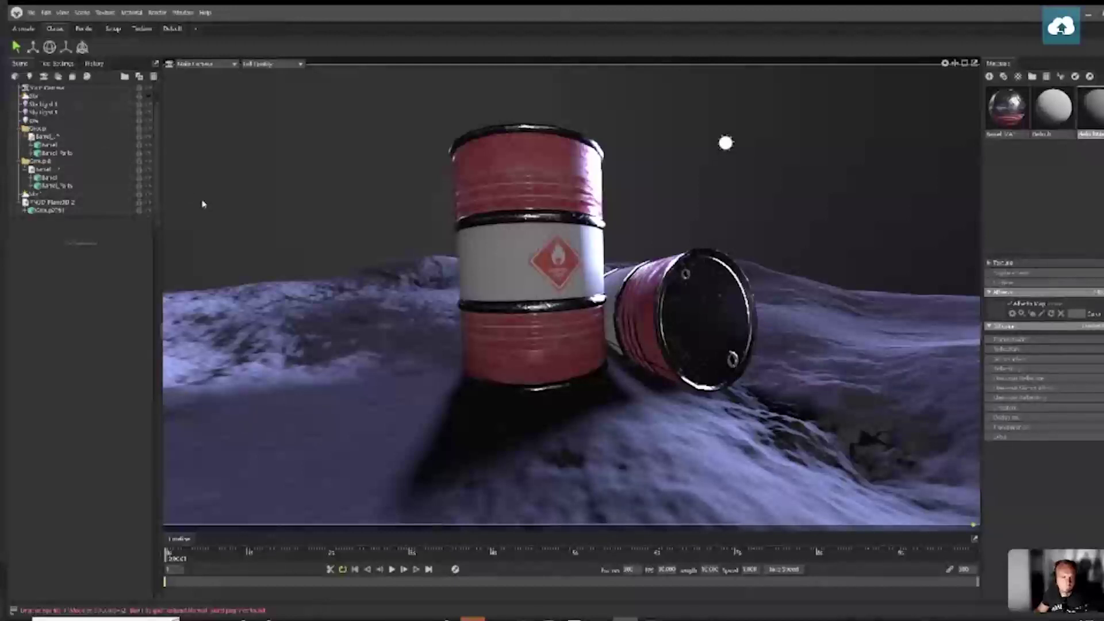
Select the Render settings object and enable Use Ray Tracing for the viewport
{"action": "left_click", "coordinate": [32, 12]}
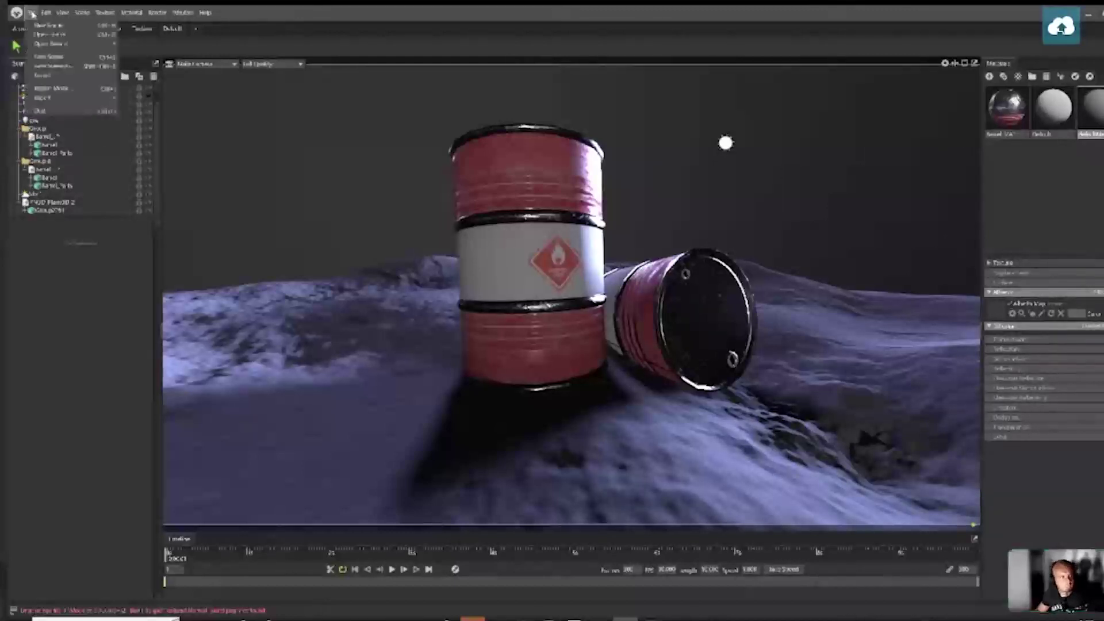
{"action": "left_click", "coordinate": [8, 93]}
{"action": "scroll", "coordinate": [112, 164], "scroll_direction": "up", "scroll_amount": 2}
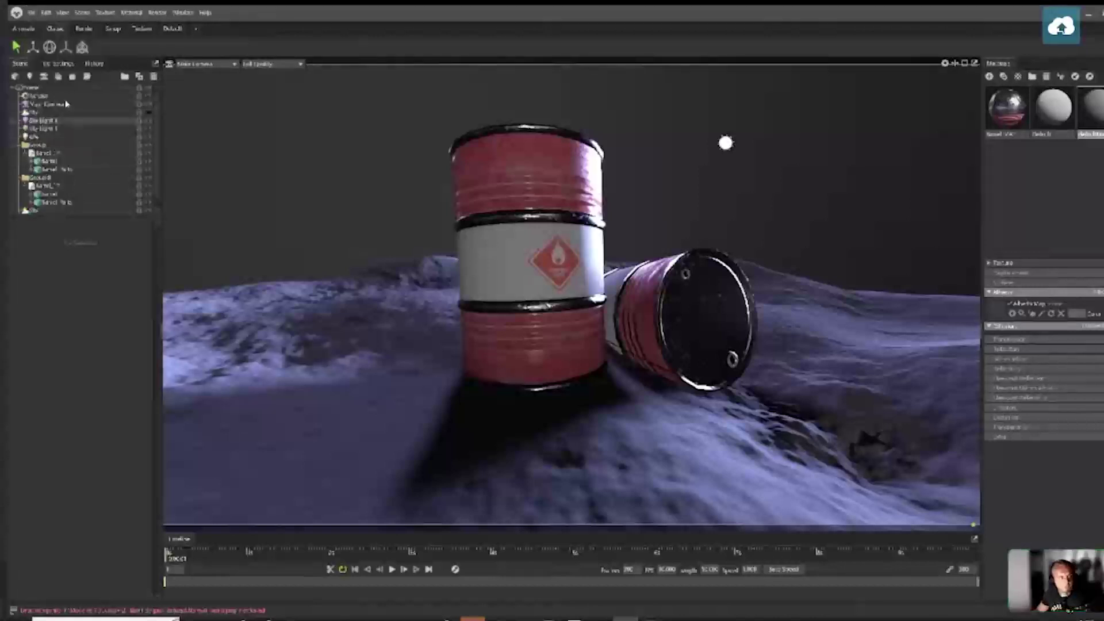
{"action": "left_click", "coordinate": [41, 96]}
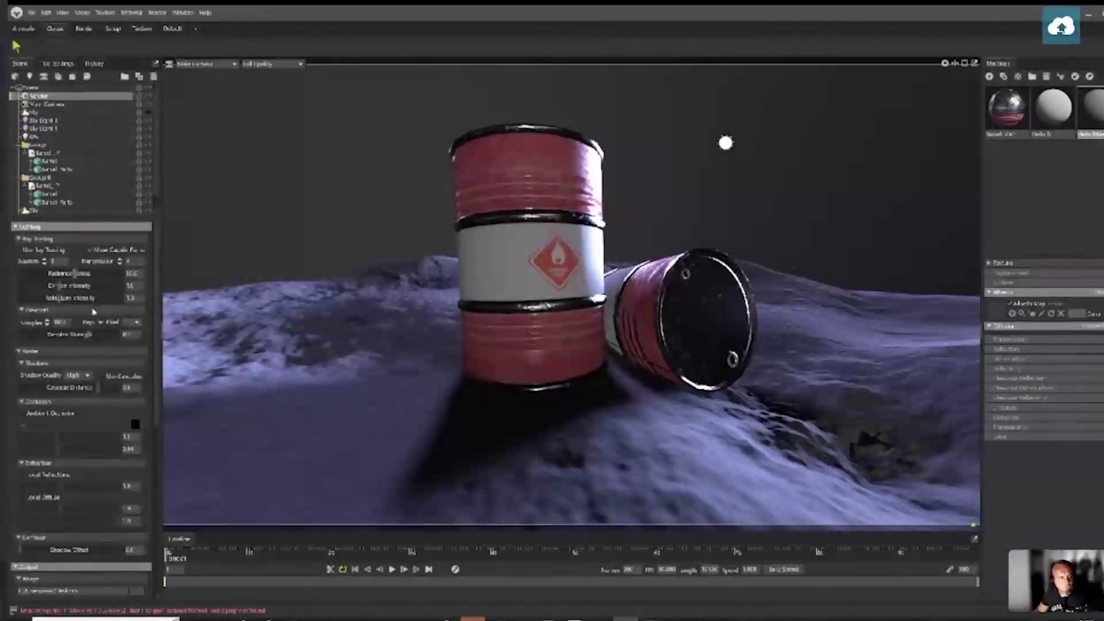
{"action": "left_click_drag", "start_coordinate": [40, 102], "coordinate": [42, 104]}
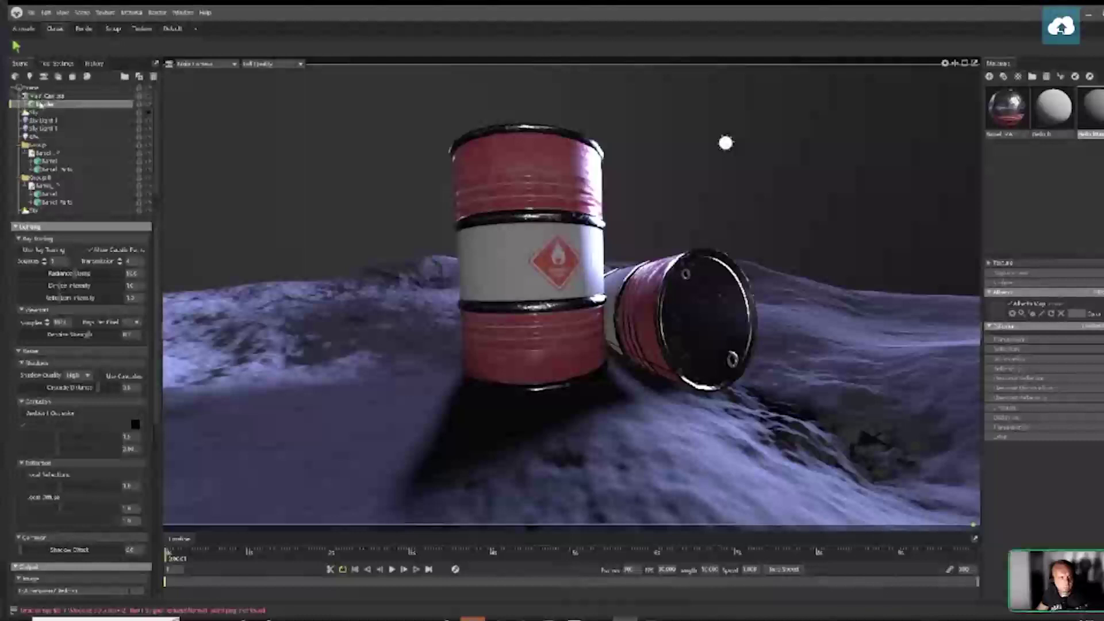
{"action": "left_click", "coordinate": [41, 104]}
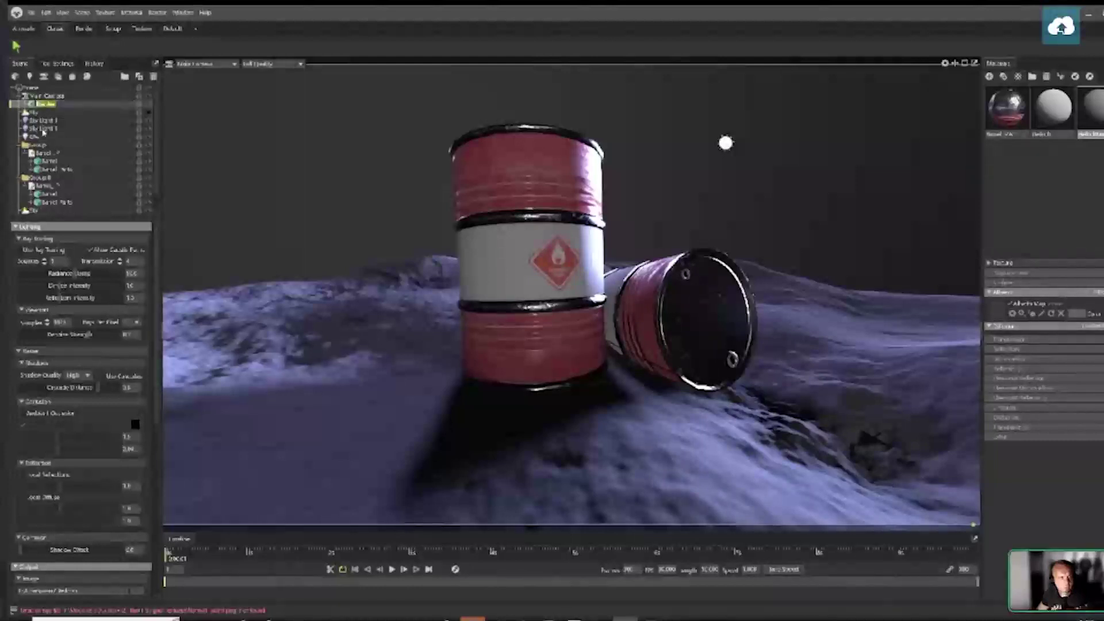
{"action": "left_click", "coordinate": [18, 250]}
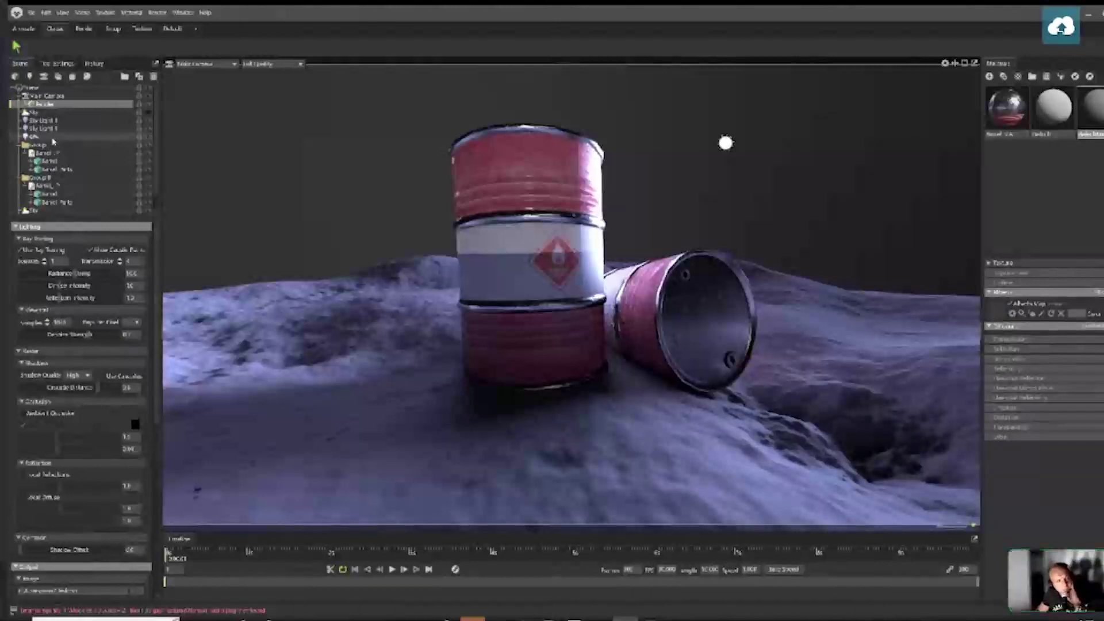
Hide the light's glowing sphere from the render and reframe the camera so the barrels sit lower
{"action": "left_click", "coordinate": [149, 140]}
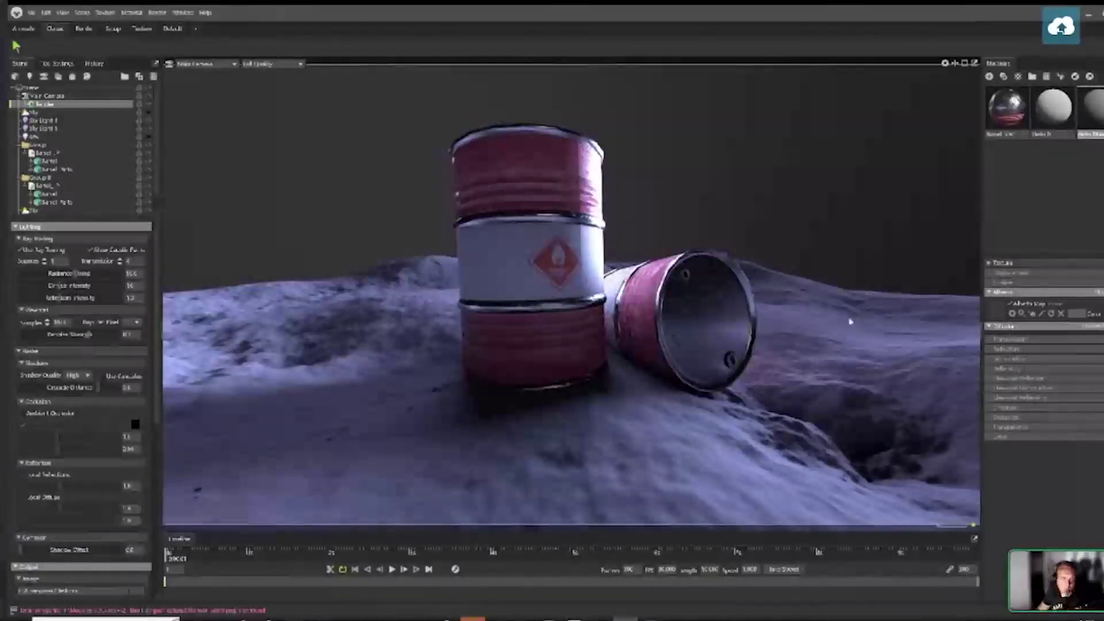
{"action": "left_click_drag", "start_coordinate": [835, 340], "coordinate": [831, 340]}
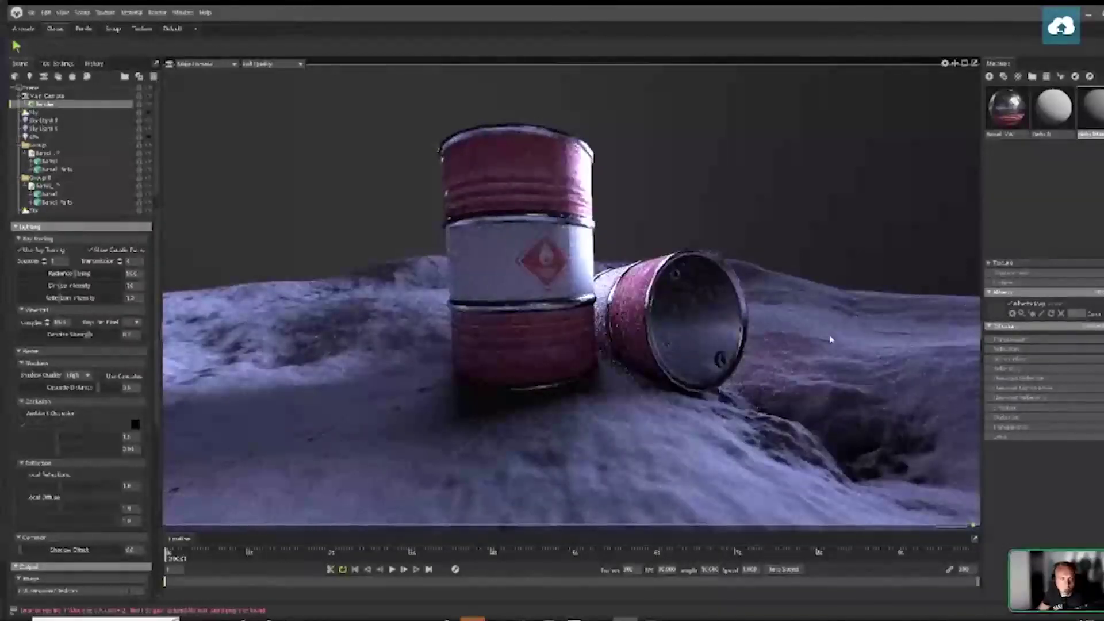
{"action": "left_click_drag", "start_coordinate": [832, 340], "coordinate": [829, 331]}
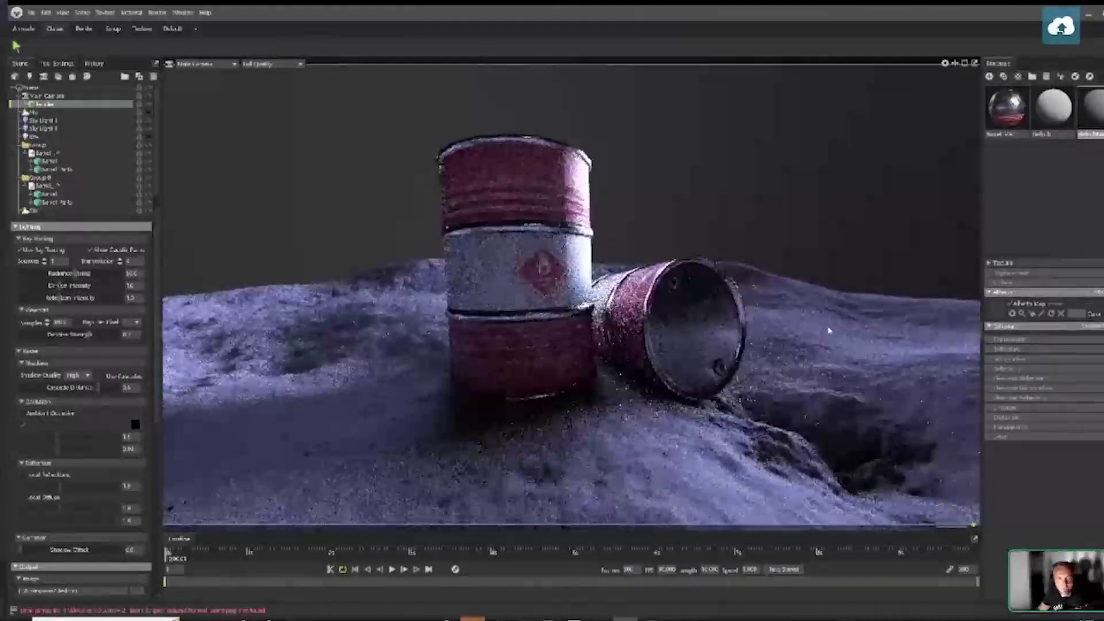
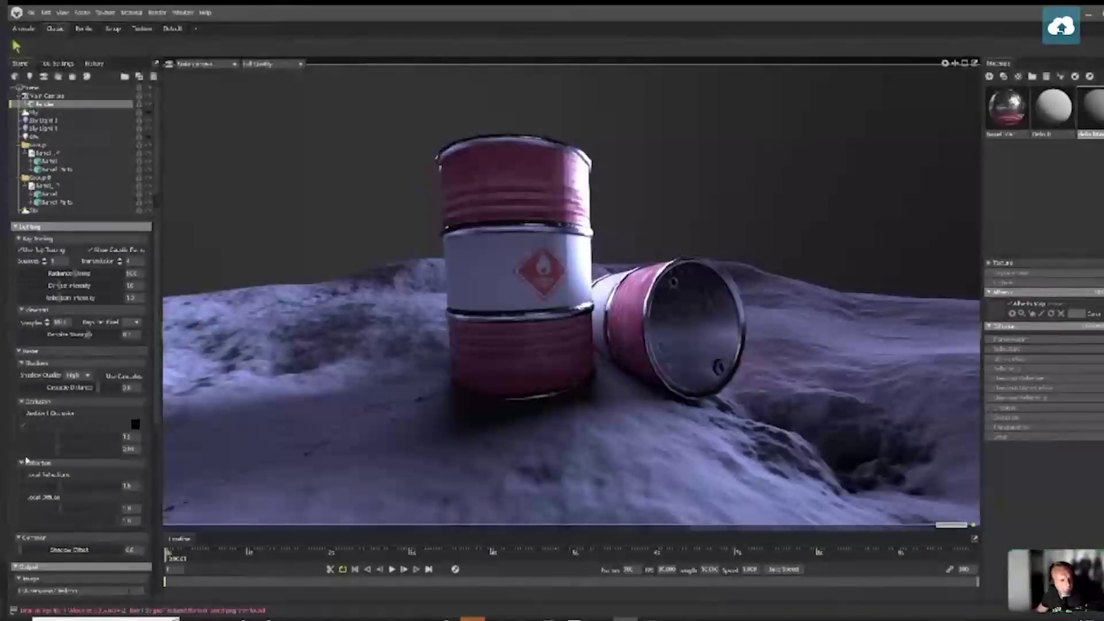
Set the Output > Image file name to '13' and render the barrel scene
{"action": "scroll", "coordinate": [57, 488], "scroll_direction": "down", "scroll_amount": 5}
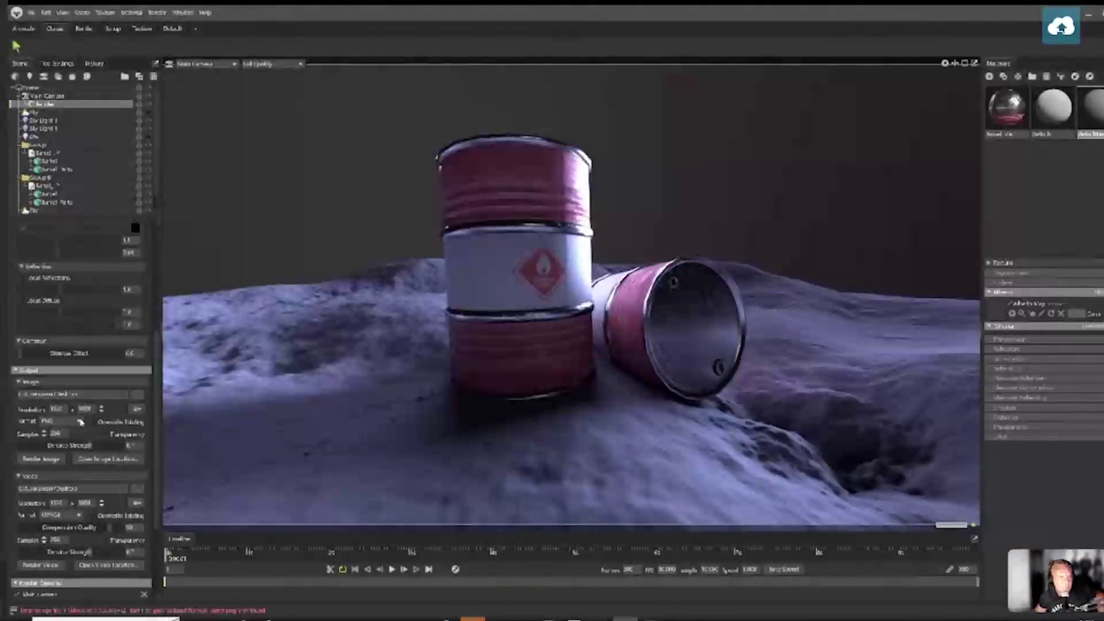
{"action": "left_click", "coordinate": [137, 395]}
{"action": "type", "text": "13"}
{"action": "key", "text": "Return"}
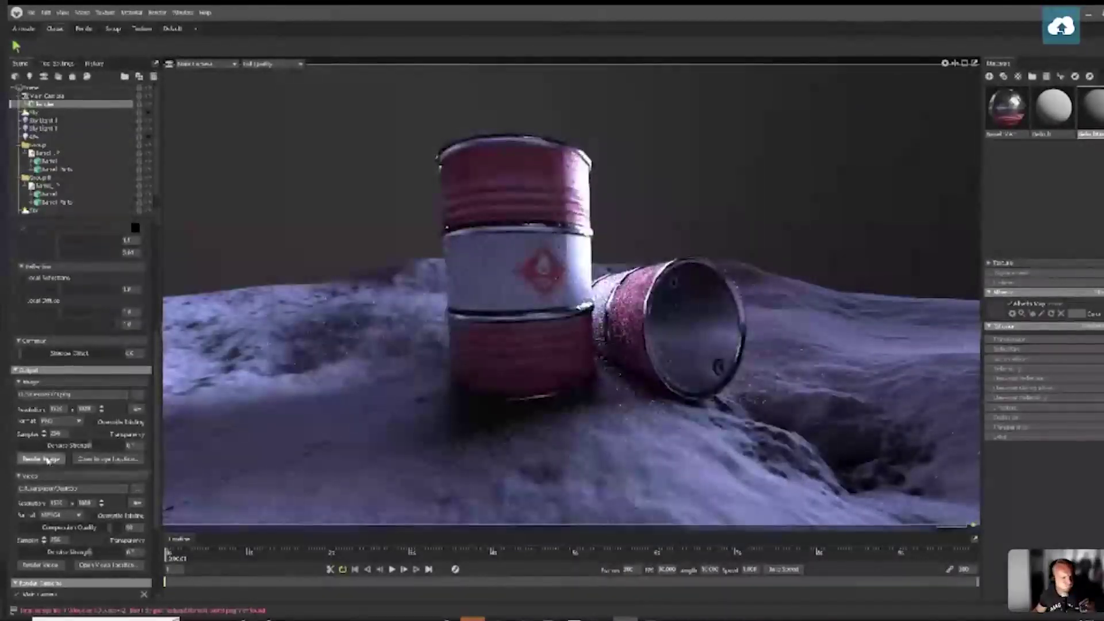
{"action": "left_click", "coordinate": [47, 459]}
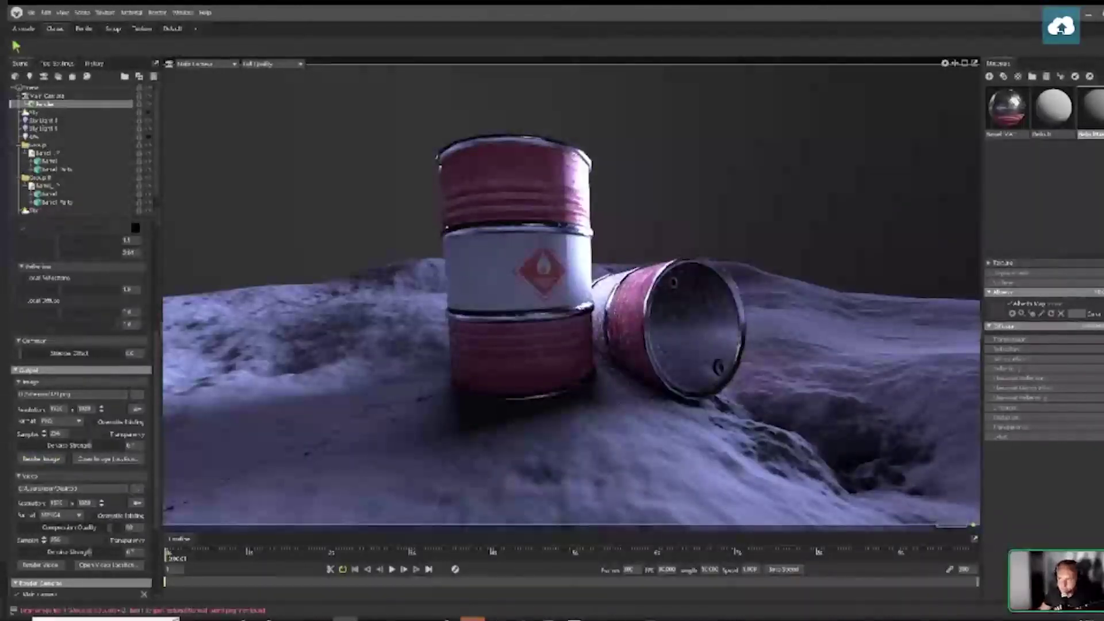
Enable Transparency and re-render the image with a transparent background
{"action": "left_click", "coordinate": [108, 435]}
{"action": "left_click", "coordinate": [39, 459]}
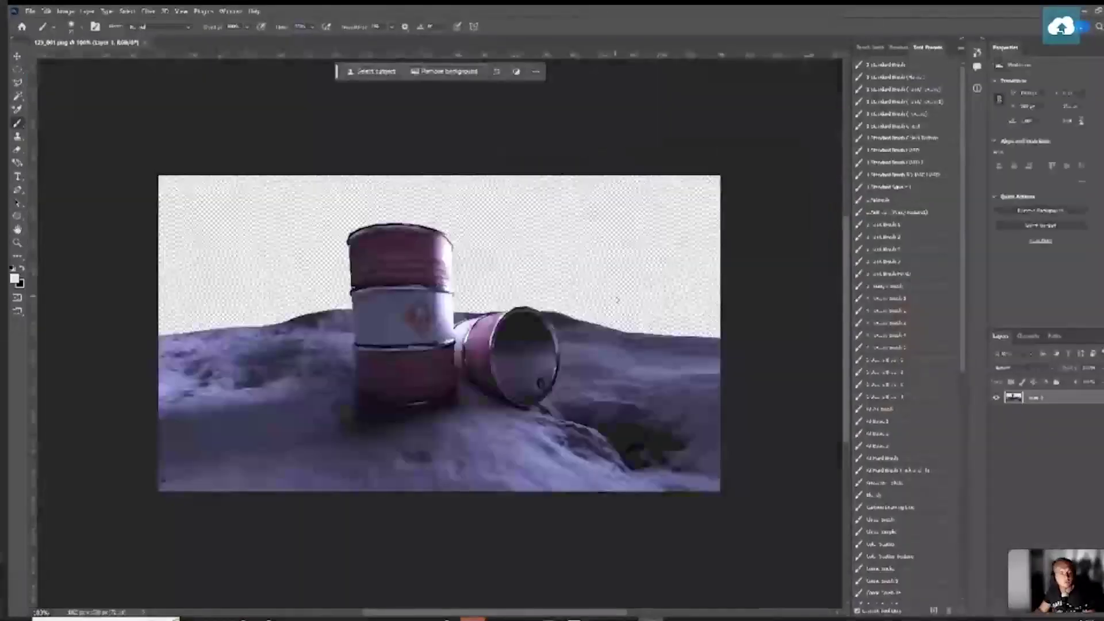
{"action": "left_click", "coordinate": [29, 11]}
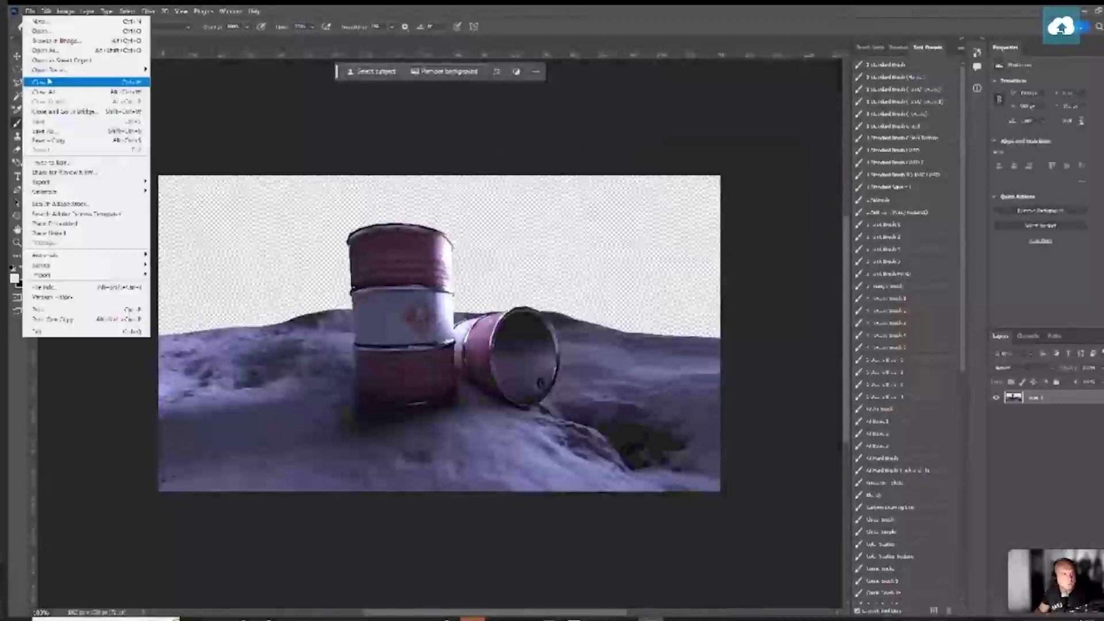
Save a copy of the render as a PNG in the chosen folder, accepting the PNG options
{"action": "left_click", "coordinate": [46, 131]}
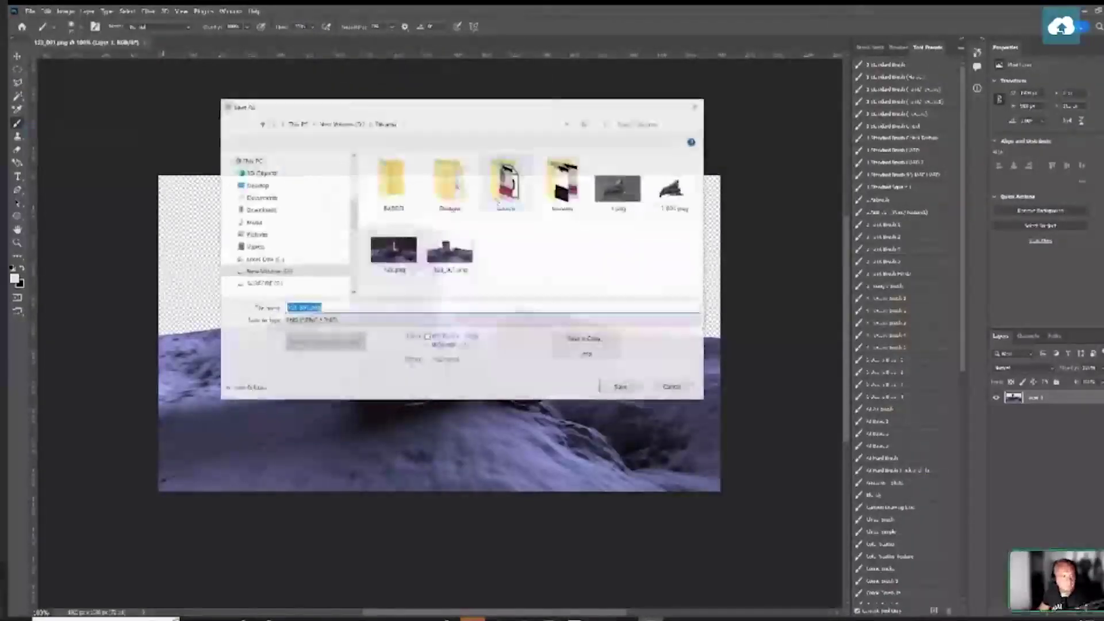
{"action": "left_click", "coordinate": [259, 185]}
{"action": "left_click", "coordinate": [623, 388]}
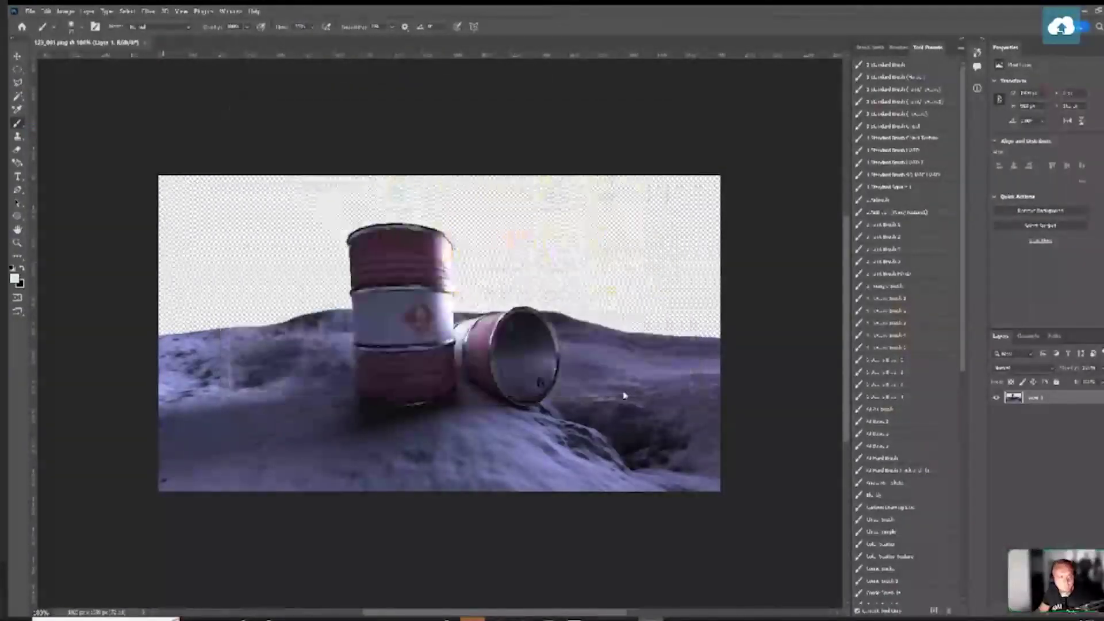
{"action": "left_click", "coordinate": [629, 190]}
Add a new empty layer above the barrel render layer
{"action": "scroll", "coordinate": [517, 354], "scroll_direction": "up", "scroll_amount": 2}
{"action": "mouse_move", "coordinate": [502, 323]}
{"action": "left_mouse_down"}
{"action": "mouse_move", "coordinate": [562, 328]}
{"action": "mouse_move", "coordinate": [513, 325]}
{"action": "left_mouse_up"}
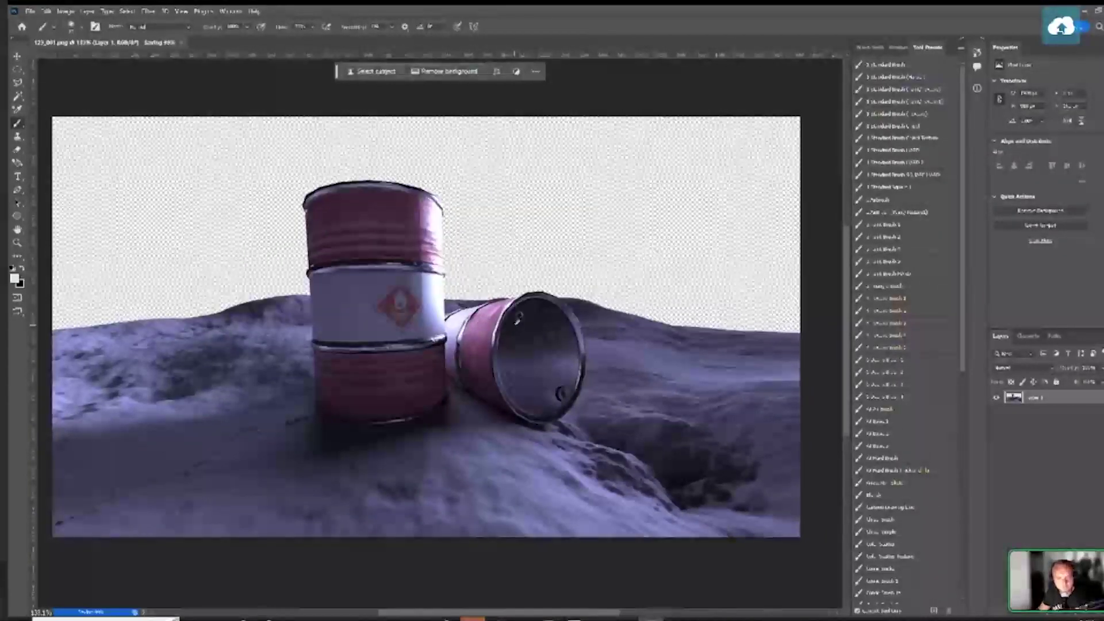
{"action": "scroll", "coordinate": [518, 318], "scroll_direction": "down", "scroll_amount": 1}
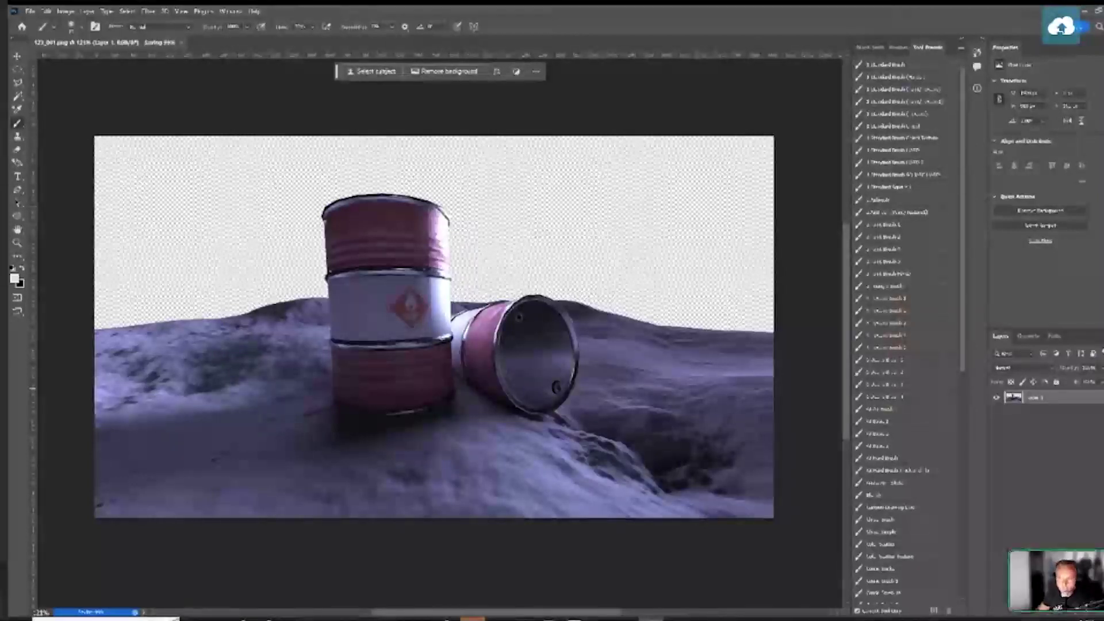
{"action": "left_click", "coordinate": [1086, 611]}
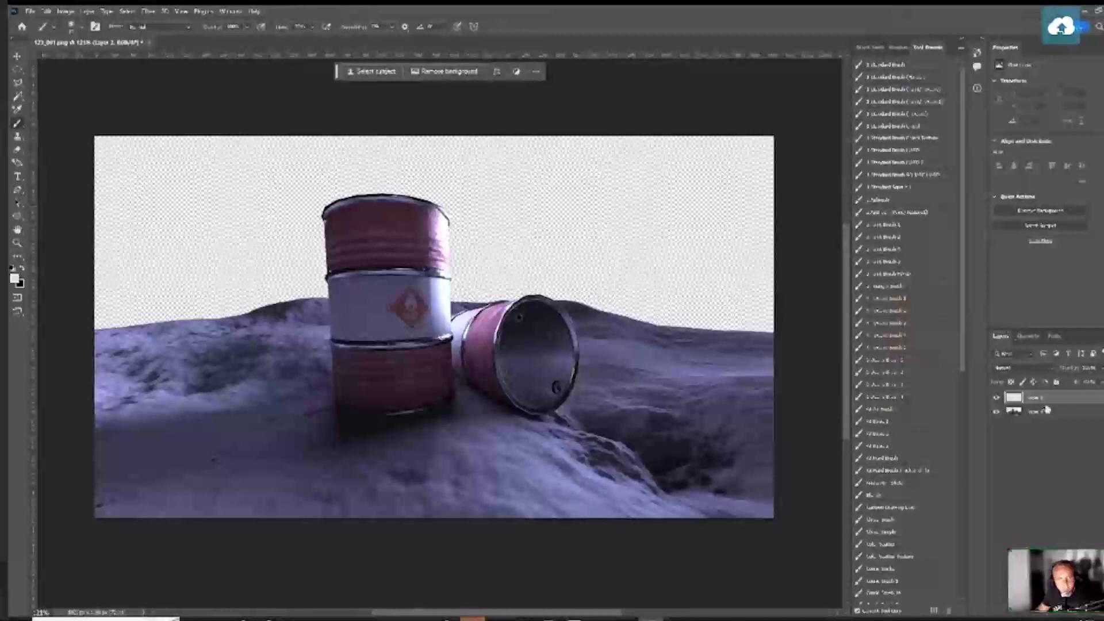
Add a near-black Solid Color fill layer and move it beneath the barrel render layer
{"action": "right_click", "coordinate": [1040, 424]}
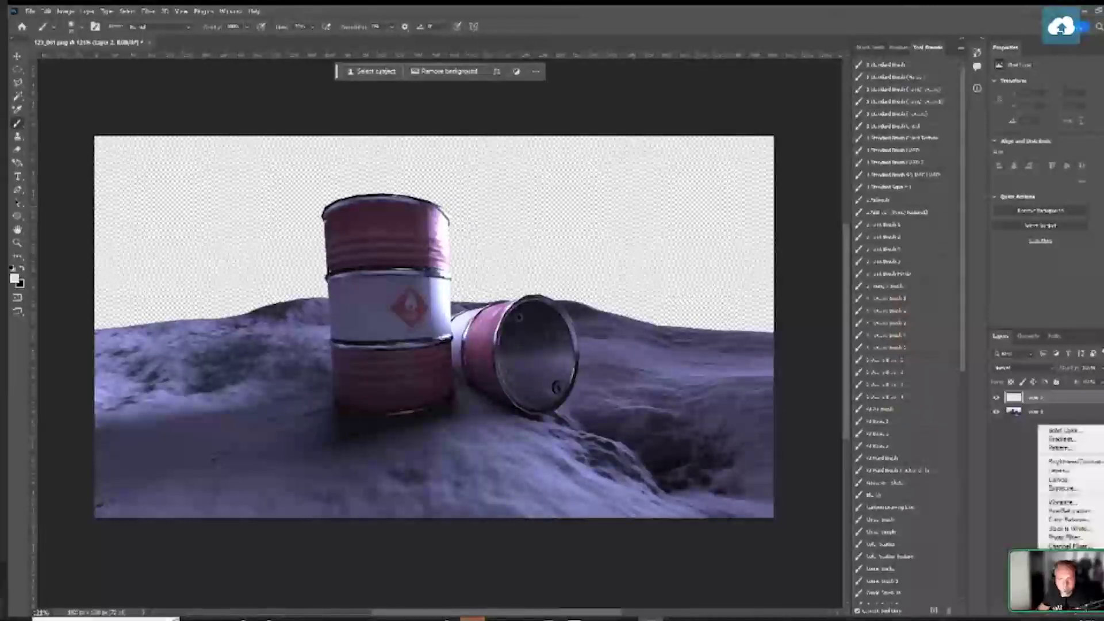
{"action": "left_click", "coordinate": [1061, 429]}
{"action": "left_click_drag", "start_coordinate": [509, 227], "coordinate": [339, 282]}
{"action": "left_click", "coordinate": [668, 151]}
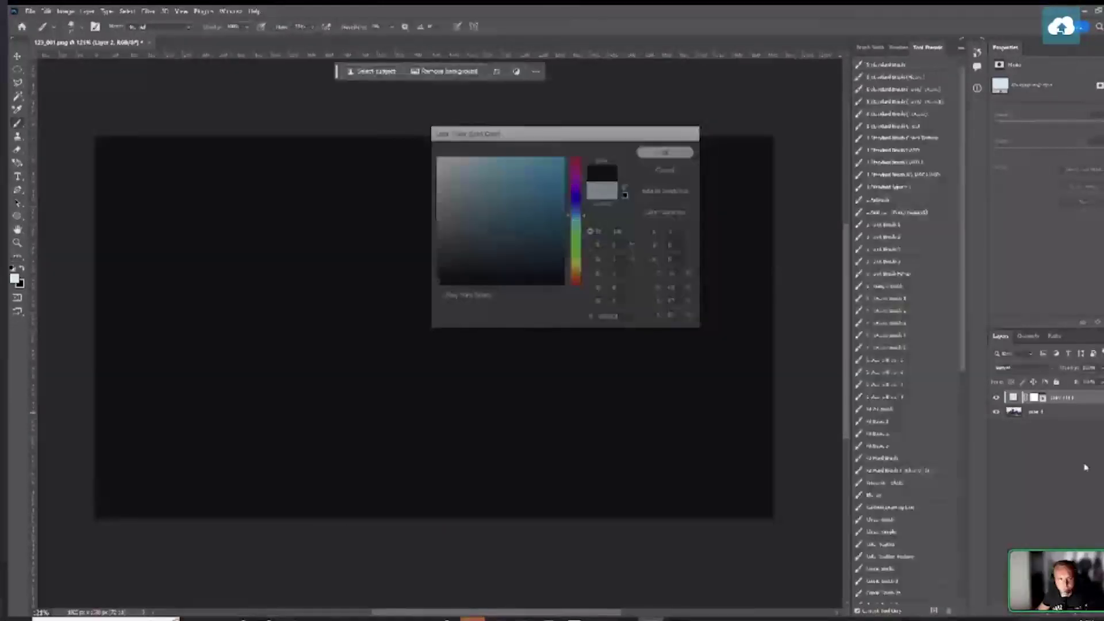
{"action": "left_click_drag", "start_coordinate": [1047, 398], "coordinate": [1008, 448]}
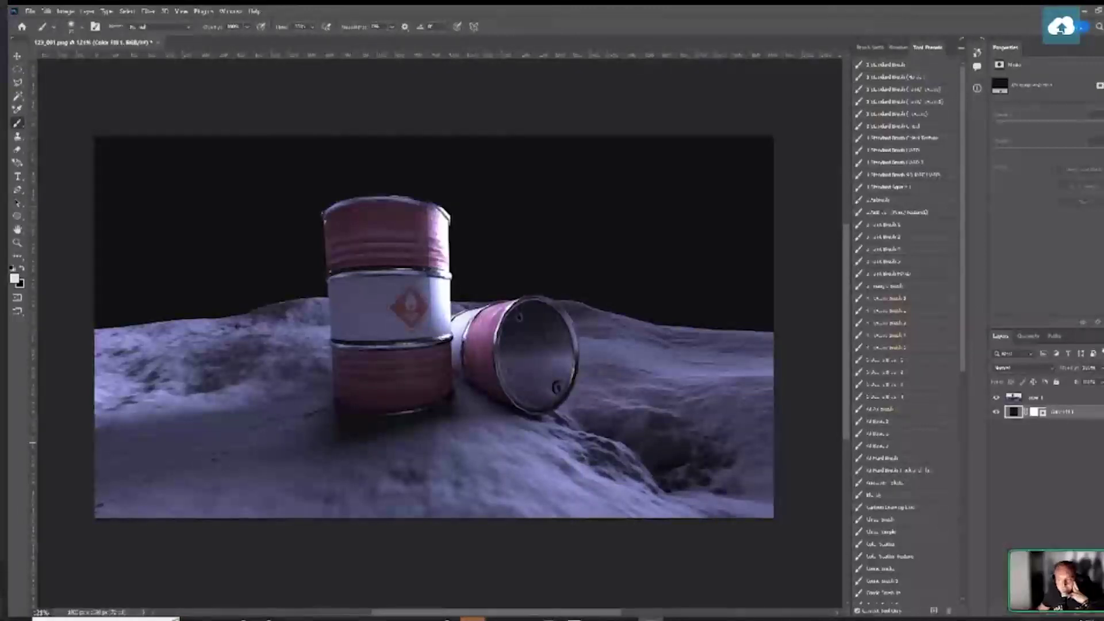
{"action": "key", "text": "alt+Tab"}
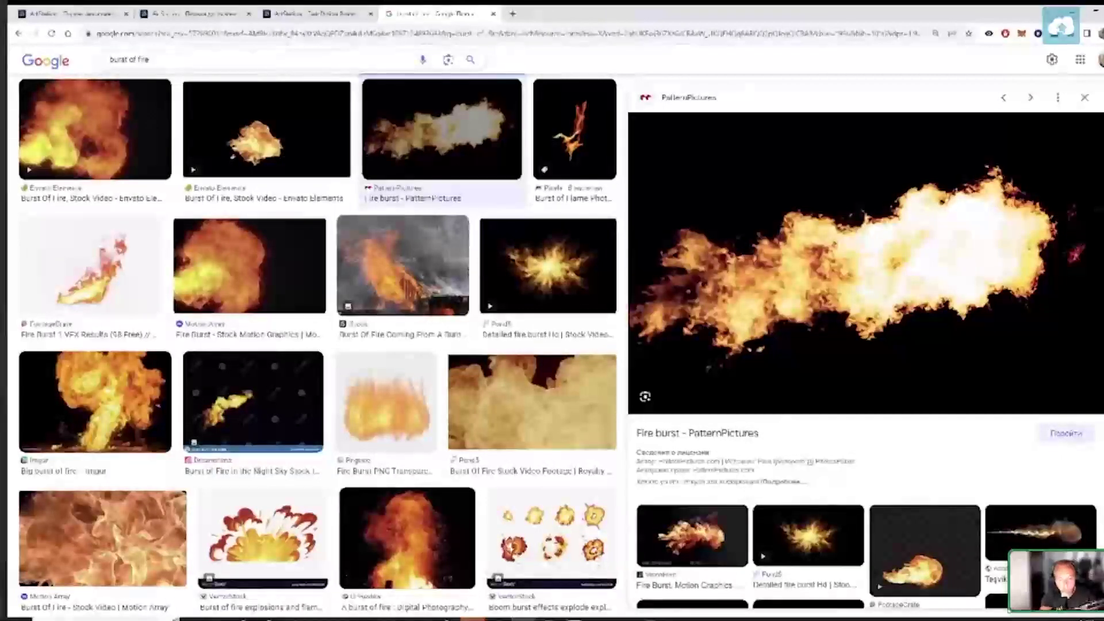
Search Google Images for 'factory at night'
{"action": "left_click_drag", "start_coordinate": [156, 60], "coordinate": [19, 60]}
{"action": "type", "text": "fa"}
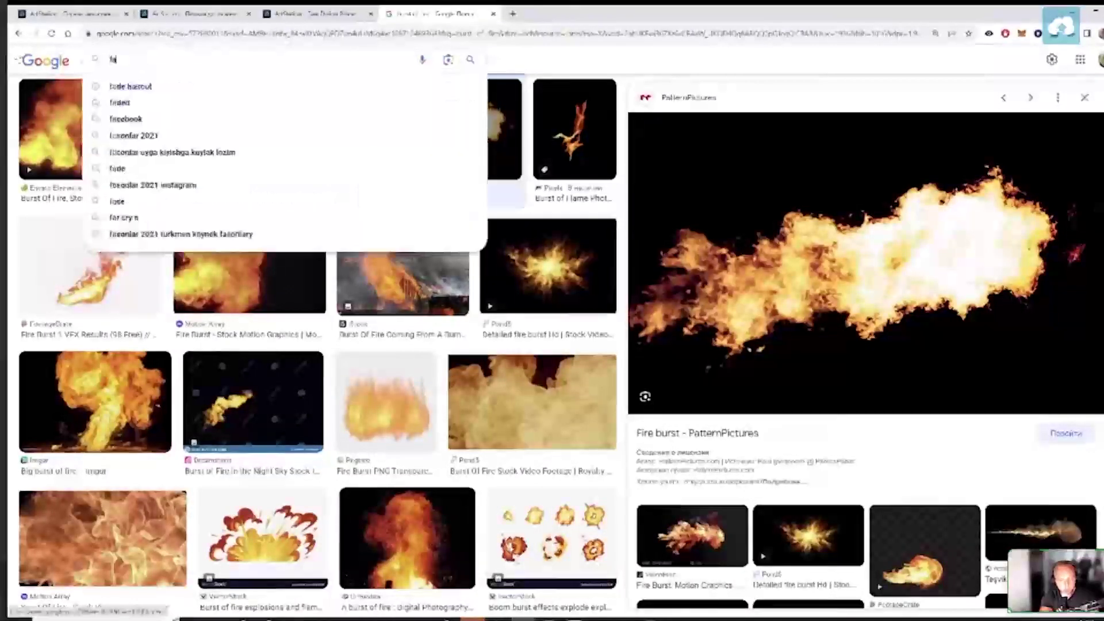
{"action": "type", "text": "ctory  at night"}
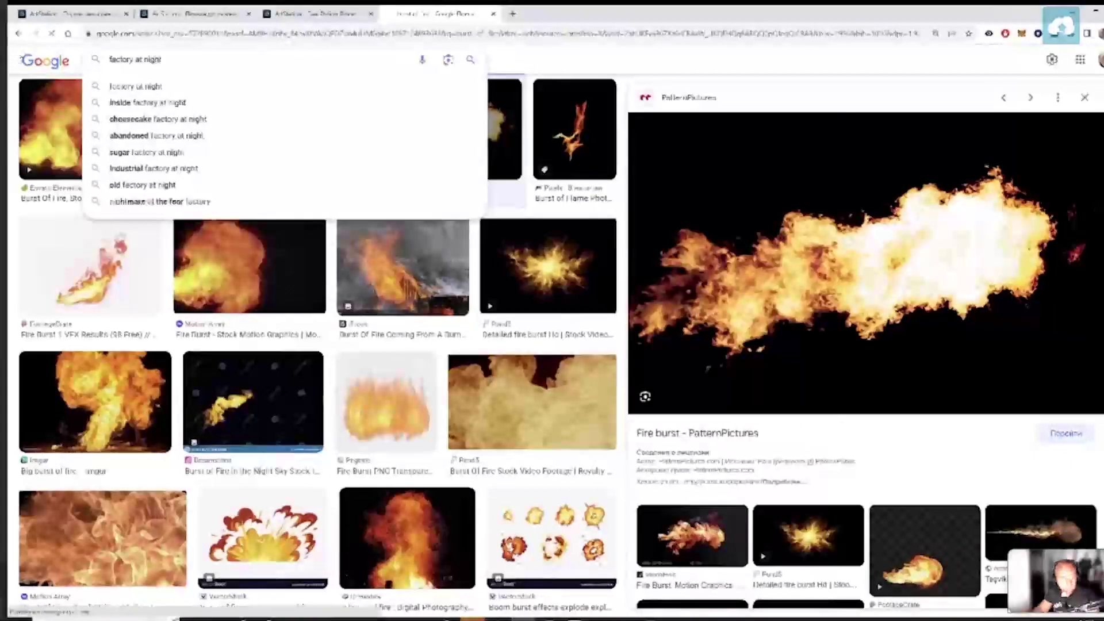
{"action": "key", "text": "Return"}
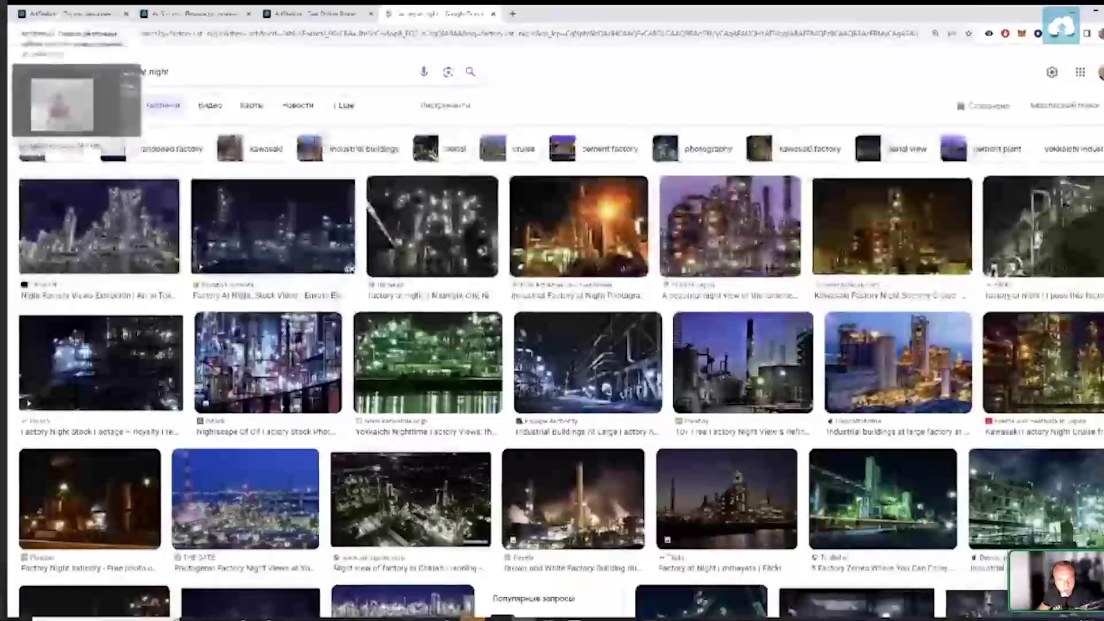
Copy the 'Night scene of an abandoned factory' image and return to Photoshop
{"action": "scroll", "coordinate": [552, 322], "scroll_direction": "down", "scroll_amount": 4}
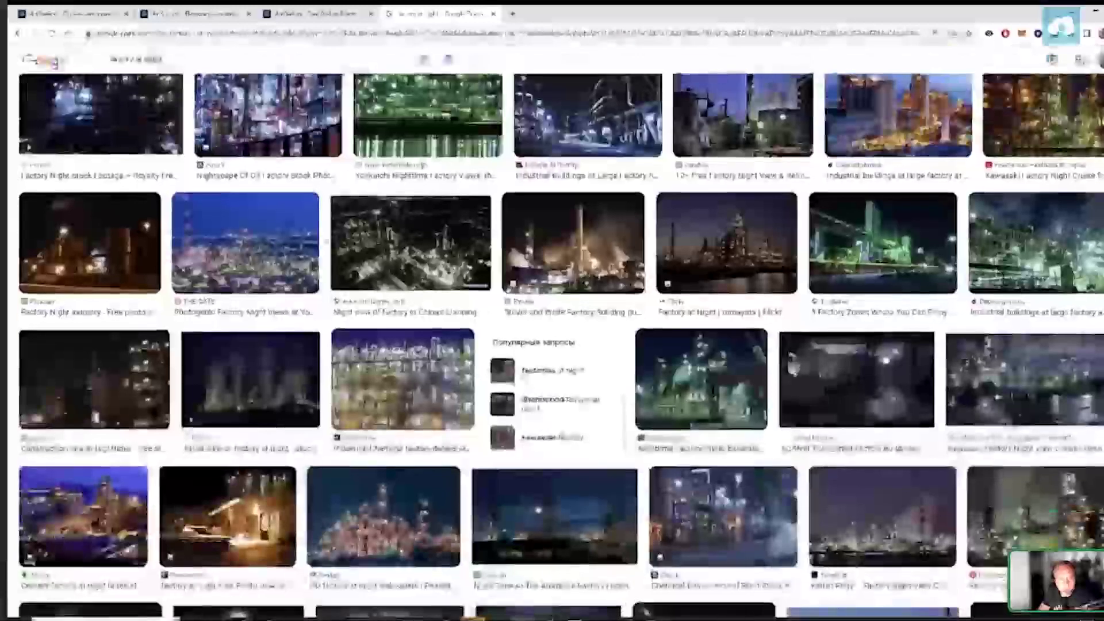
{"action": "scroll", "coordinate": [554, 407], "scroll_direction": "down", "scroll_amount": 2}
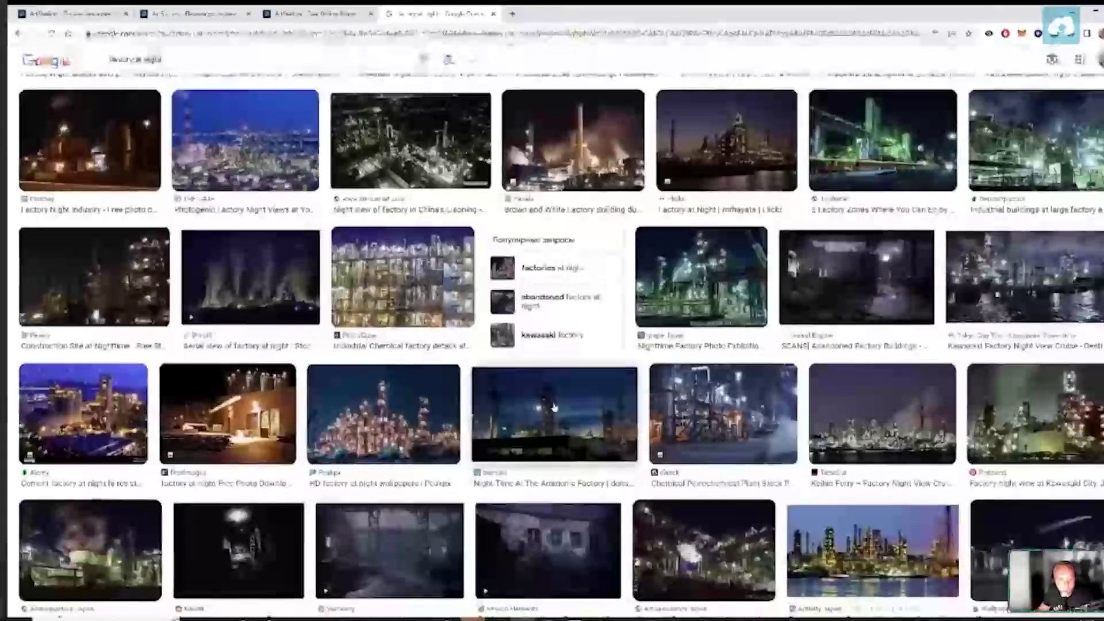
{"action": "left_click", "coordinate": [391, 546]}
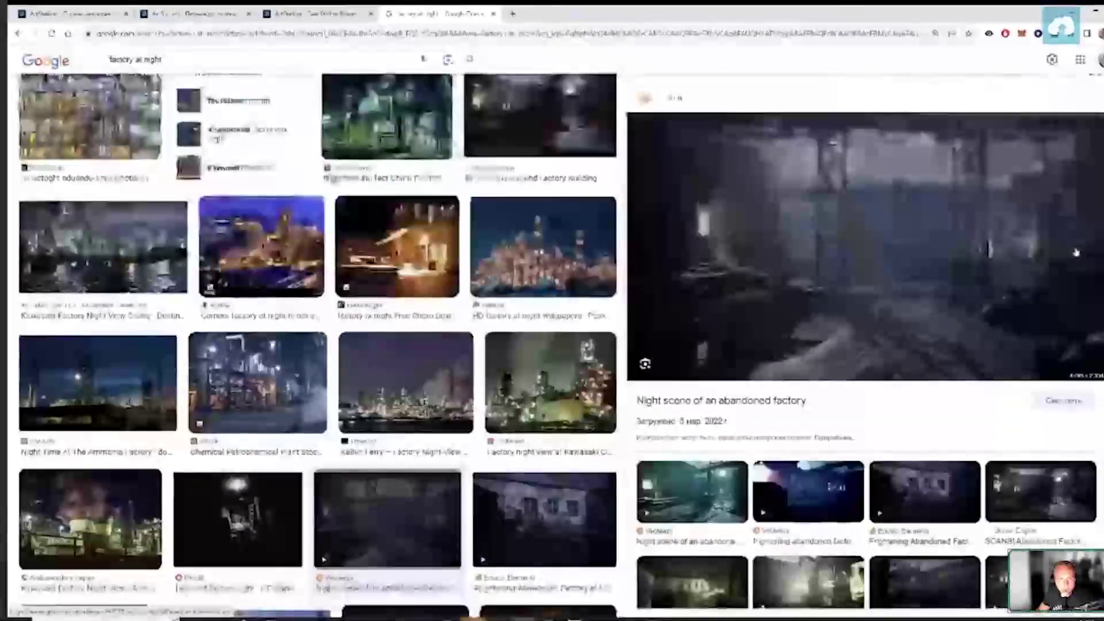
{"action": "right_click", "coordinate": [796, 232]}
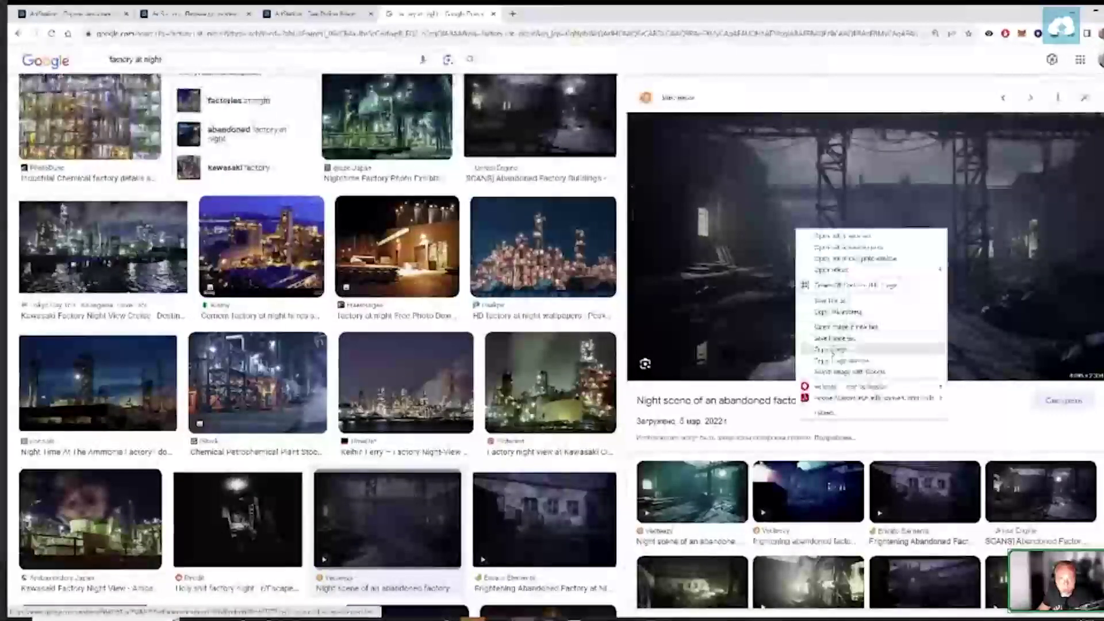
{"action": "left_click", "coordinate": [839, 345]}
{"action": "key", "text": "alt+Tab"}
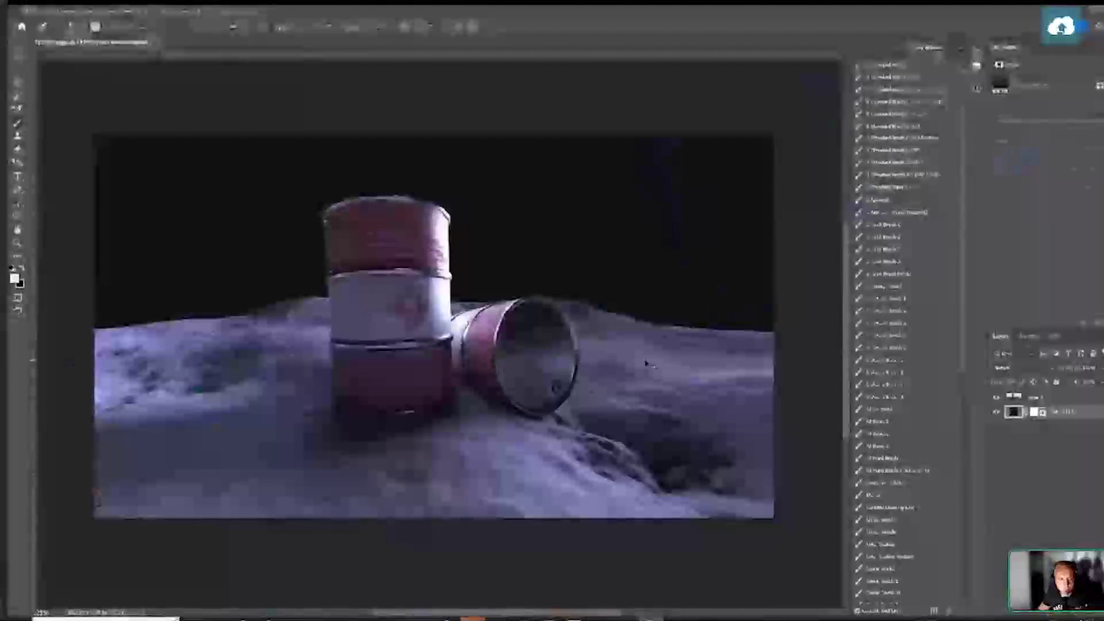
{"action": "key", "text": "ctrl+v"}
{"action": "left_click_drag", "start_coordinate": [206, 63], "coordinate": [274, 292]}
{"action": "scroll", "coordinate": [527, 433], "scroll_direction": "down", "scroll_amount": 5}
{"action": "mouse_move", "coordinate": [650, 454]}
{"action": "left_mouse_down"}
{"action": "mouse_move", "coordinate": [609, 407]}
{"action": "mouse_move", "coordinate": [642, 398]}
{"action": "mouse_move", "coordinate": [655, 488]}
{"action": "mouse_move", "coordinate": [644, 474]}
{"action": "left_mouse_up"}
{"action": "left_click_drag", "start_coordinate": [93, 301], "coordinate": [521, 382]}
{"action": "left_click_drag", "start_coordinate": [656, 350], "coordinate": [719, 315]}
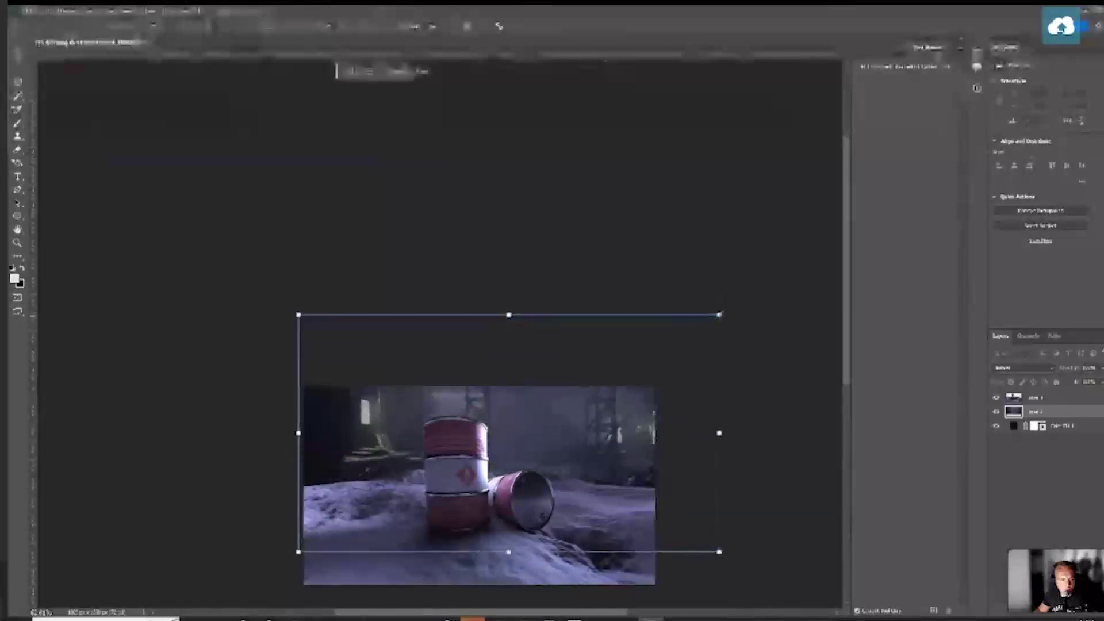
{"action": "left_click_drag", "start_coordinate": [680, 424], "coordinate": [646, 258]}
{"action": "key", "text": "Escape"}
{"action": "key", "text": "Delete"}
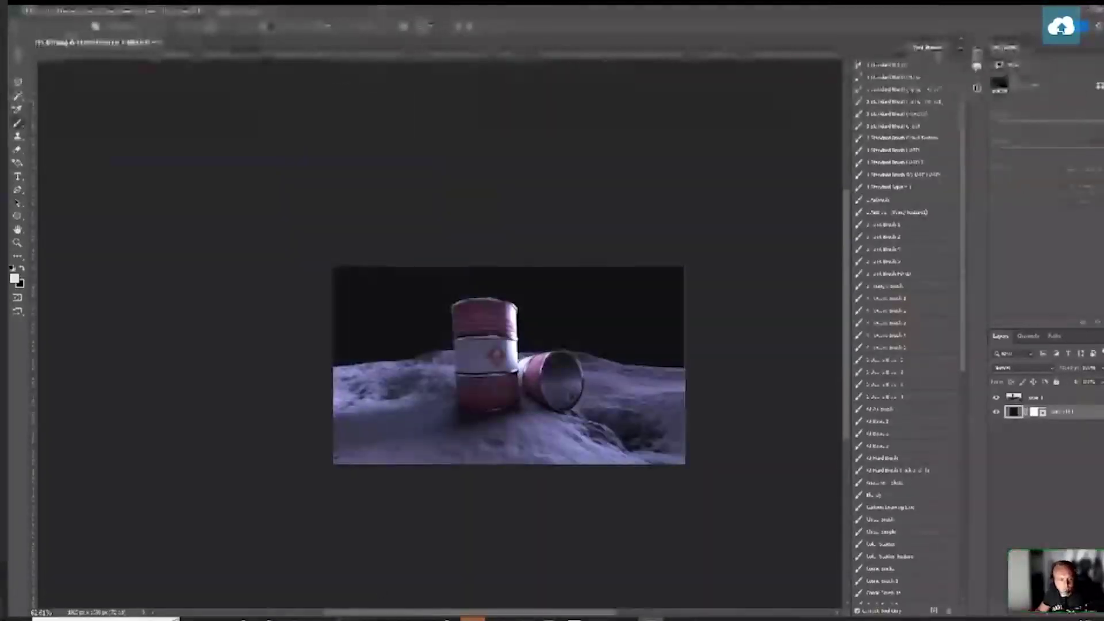
{"action": "mouse_move", "coordinate": [345, 619]}
{"action": "mouse_move", "coordinate": [398, 584]}
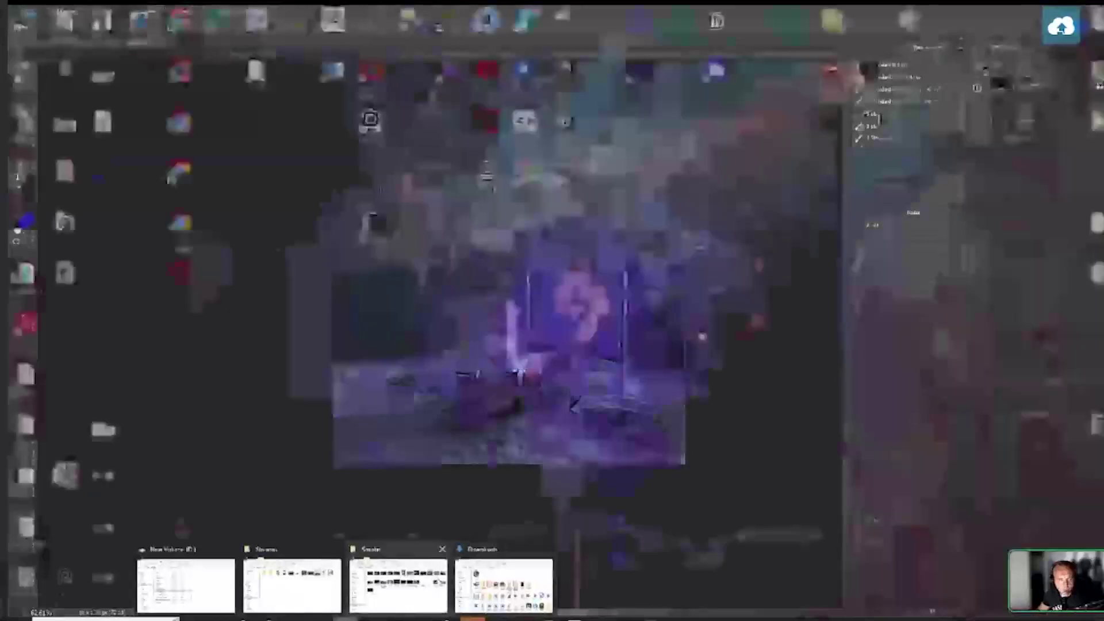
Browse the 'factory at night' results, previewing the smoke stacks and Somerdale Factory night photos
{"action": "mouse_move", "coordinate": [524, 618]}
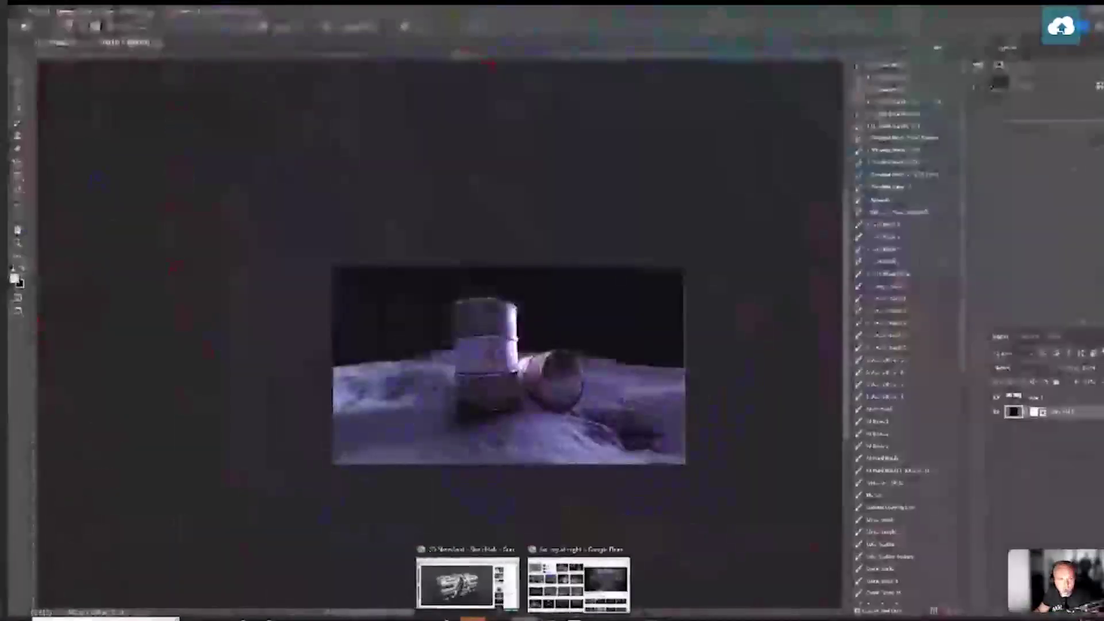
{"action": "left_click", "coordinate": [599, 585]}
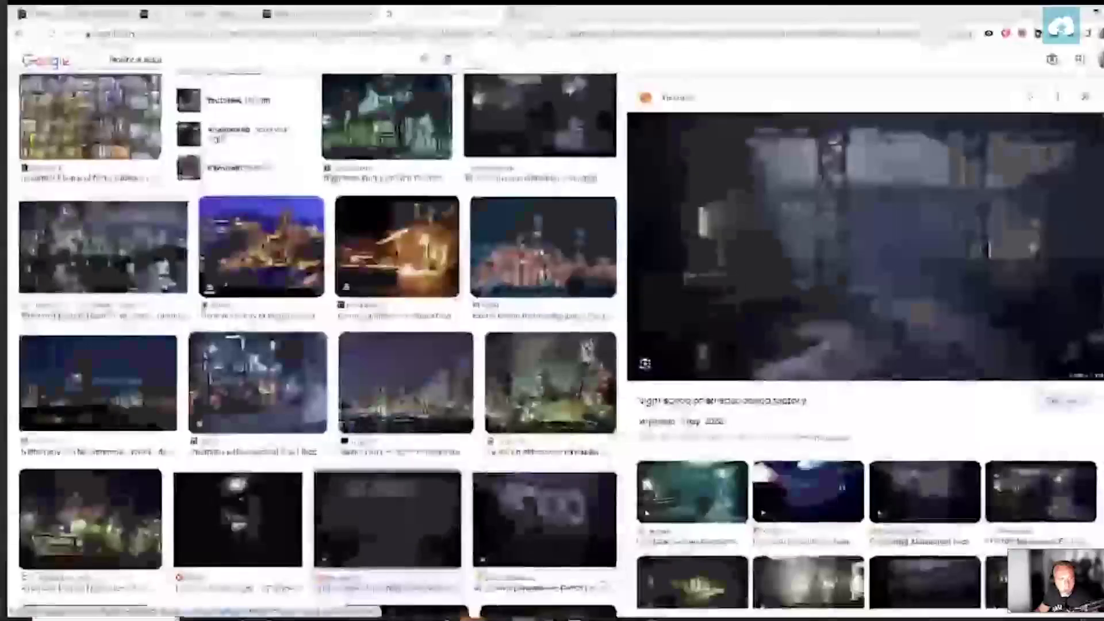
{"action": "scroll", "coordinate": [317, 345], "scroll_direction": "down", "scroll_amount": 3}
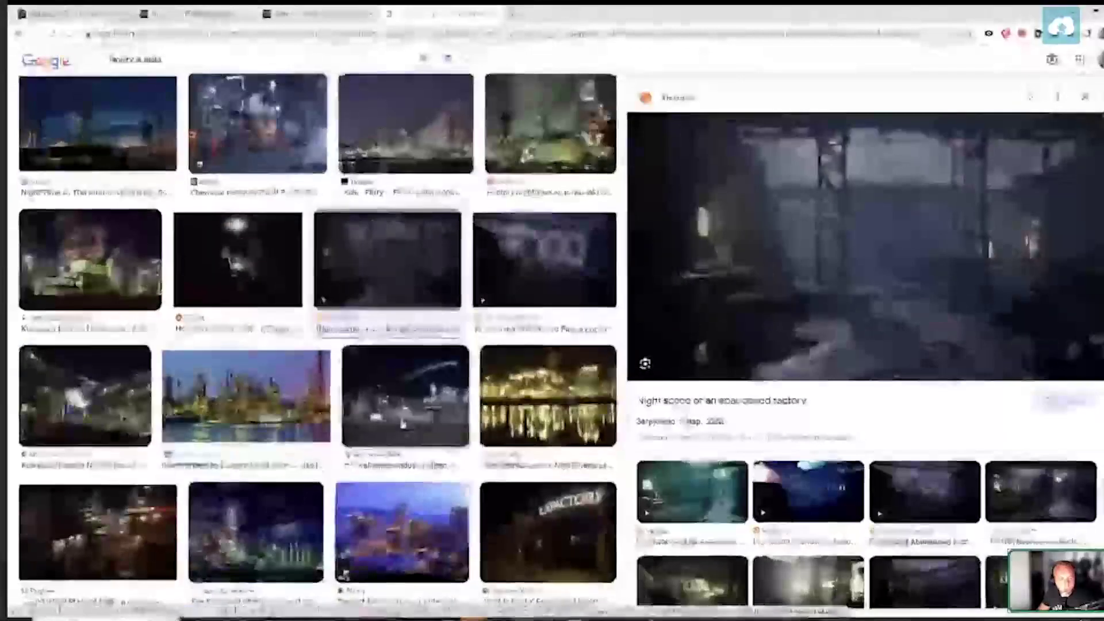
{"action": "scroll", "coordinate": [401, 425], "scroll_direction": "down", "scroll_amount": 7}
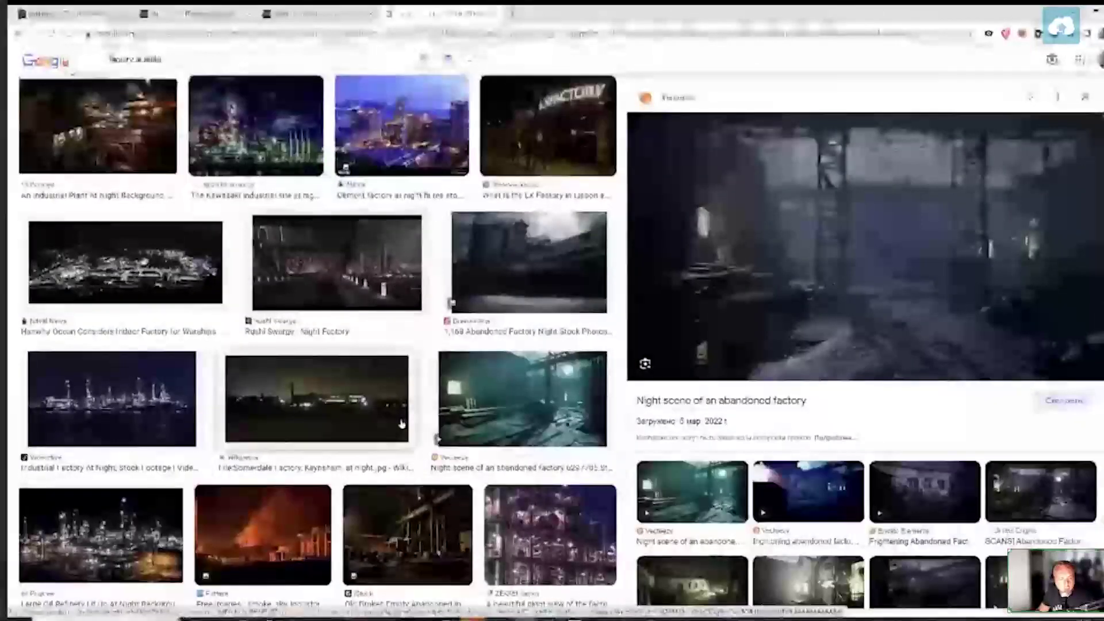
{"action": "scroll", "coordinate": [401, 425], "scroll_direction": "down", "scroll_amount": 1}
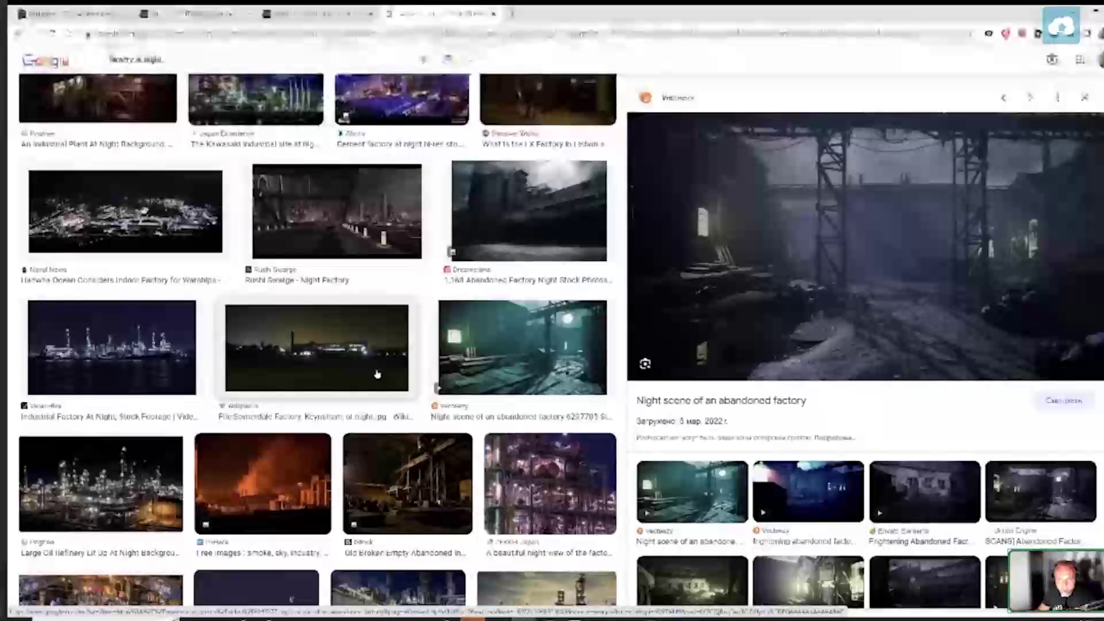
{"action": "scroll", "coordinate": [294, 393], "scroll_direction": "down", "scroll_amount": 3}
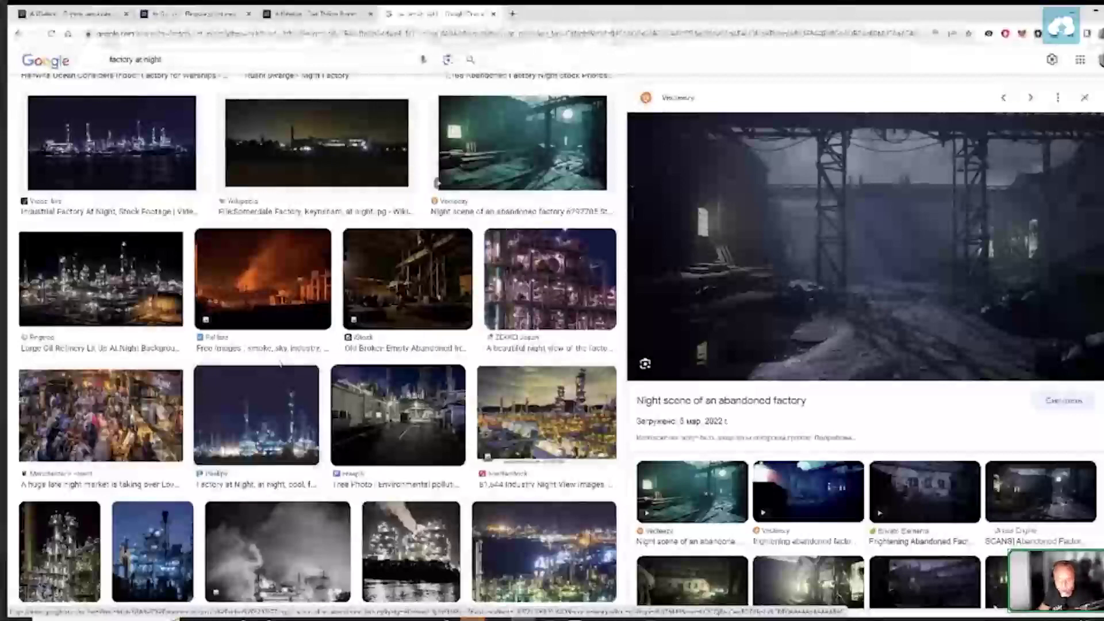
{"action": "scroll", "coordinate": [282, 375], "scroll_direction": "down", "scroll_amount": 3}
{"action": "scroll", "coordinate": [284, 371], "scroll_direction": "down", "scroll_amount": 5}
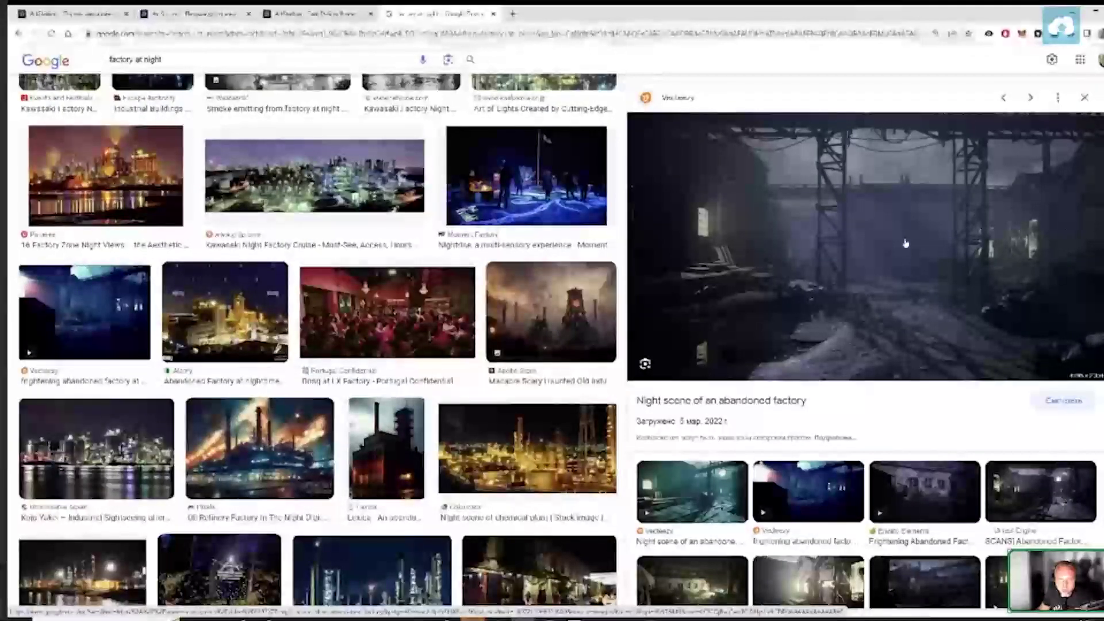
{"action": "scroll", "coordinate": [903, 260], "scroll_direction": "down", "scroll_amount": 3}
{"action": "scroll", "coordinate": [404, 332], "scroll_direction": "down", "scroll_amount": 8}
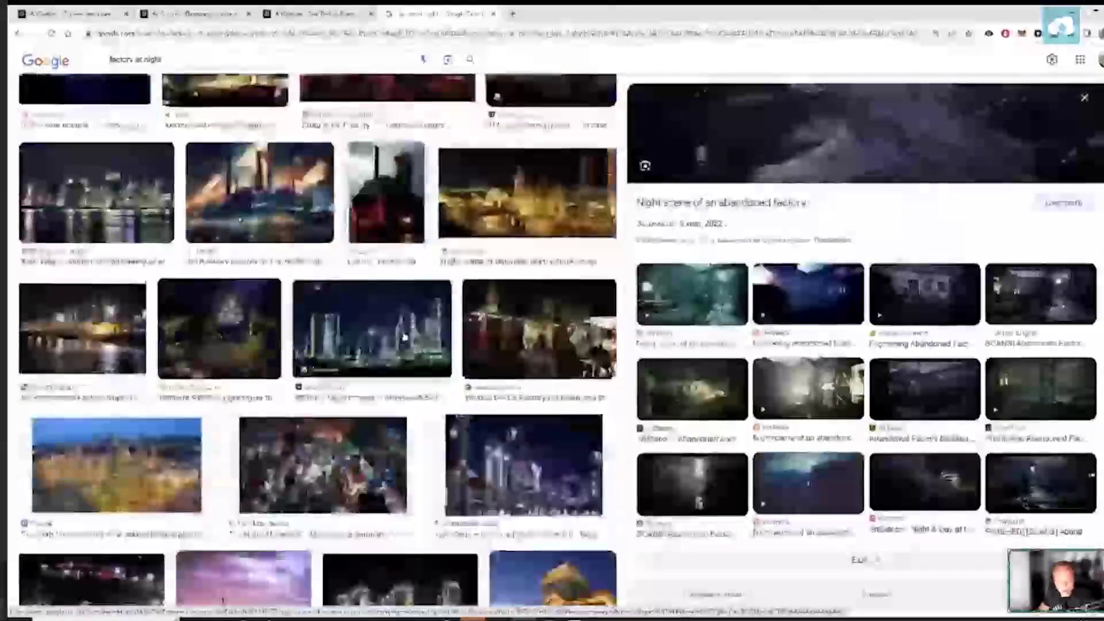
{"action": "scroll", "coordinate": [404, 335], "scroll_direction": "down", "scroll_amount": 4}
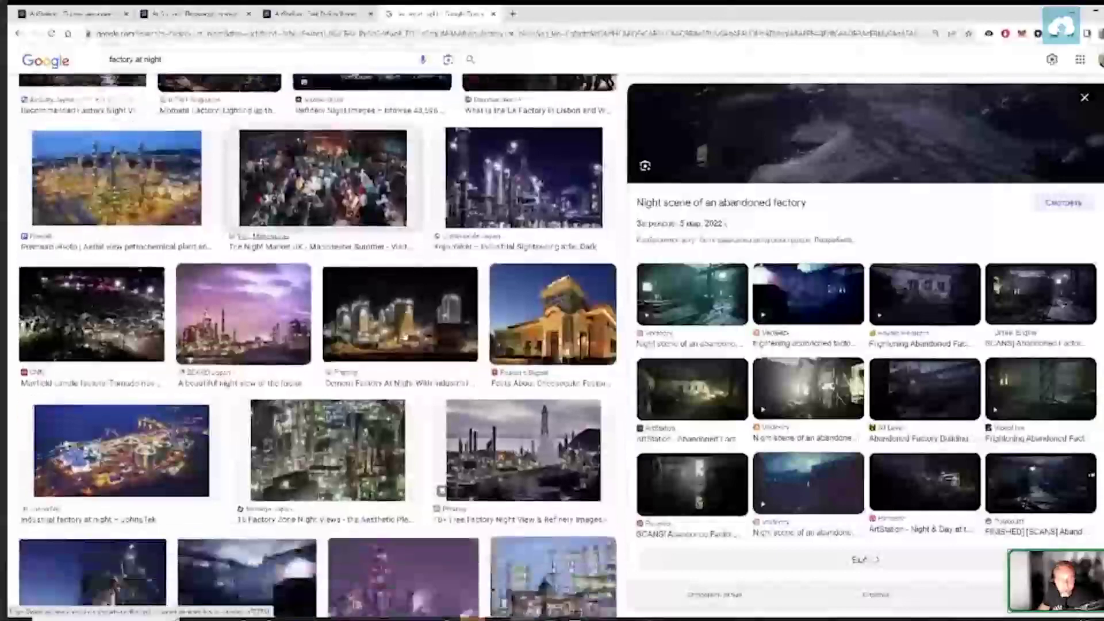
{"action": "scroll", "coordinate": [404, 336], "scroll_direction": "down", "scroll_amount": 4}
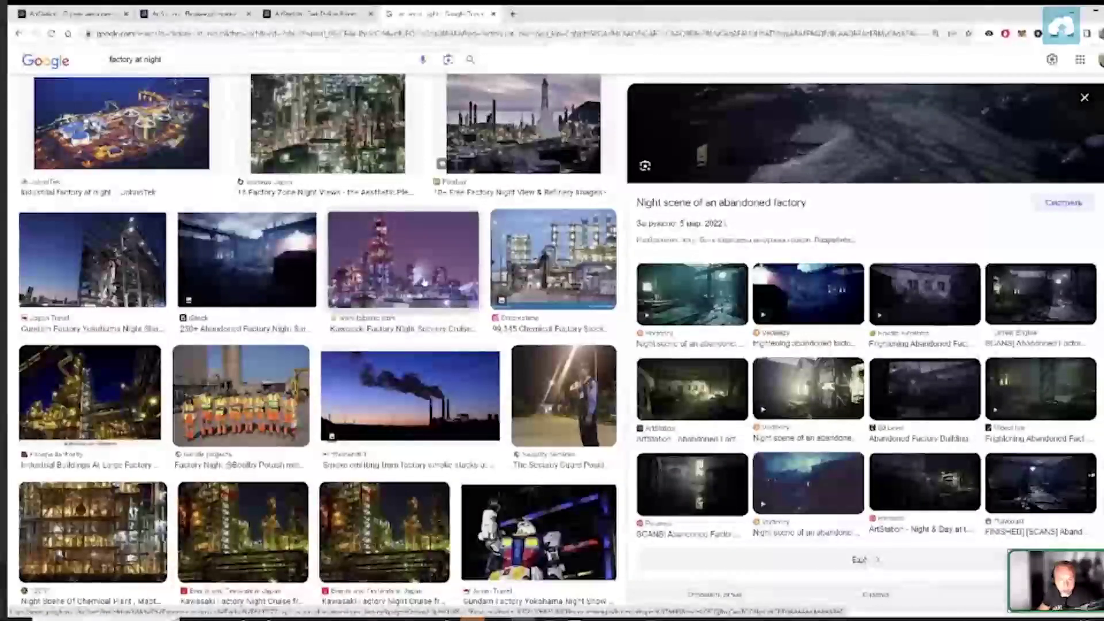
{"action": "scroll", "coordinate": [425, 282], "scroll_direction": "down", "scroll_amount": 6}
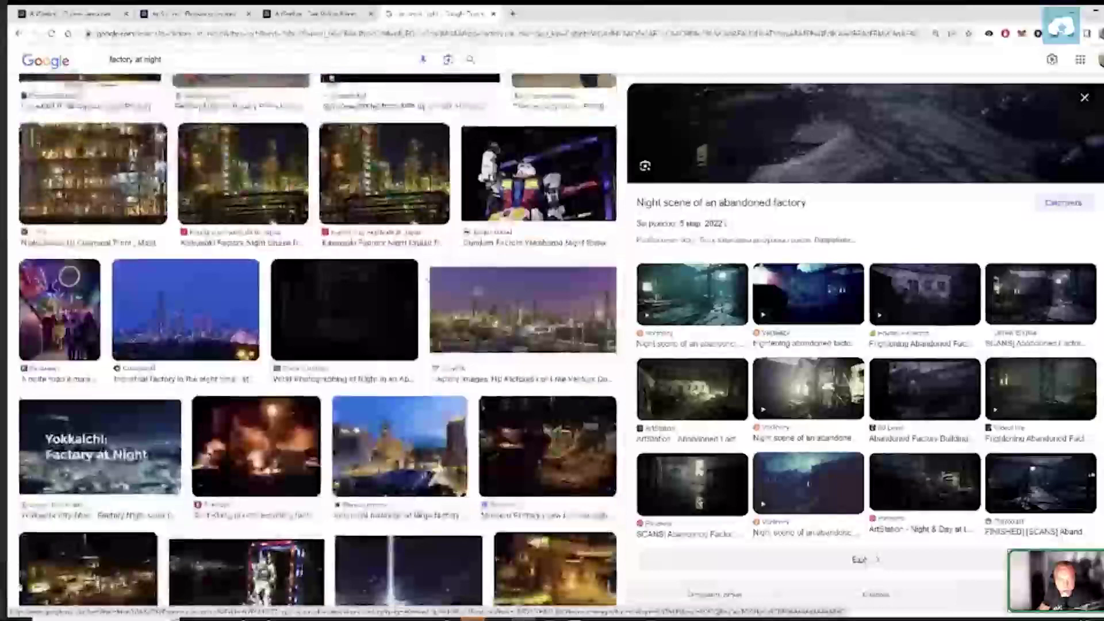
{"action": "scroll", "coordinate": [427, 280], "scroll_direction": "down", "scroll_amount": 8}
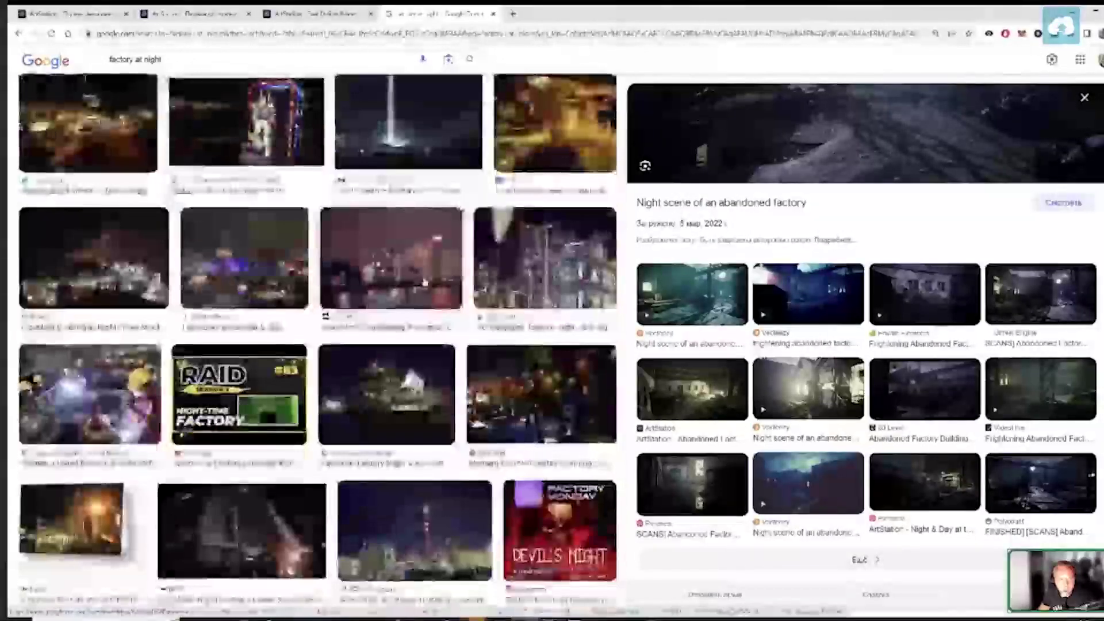
{"action": "scroll", "coordinate": [316, 345], "scroll_direction": "down", "scroll_amount": 8}
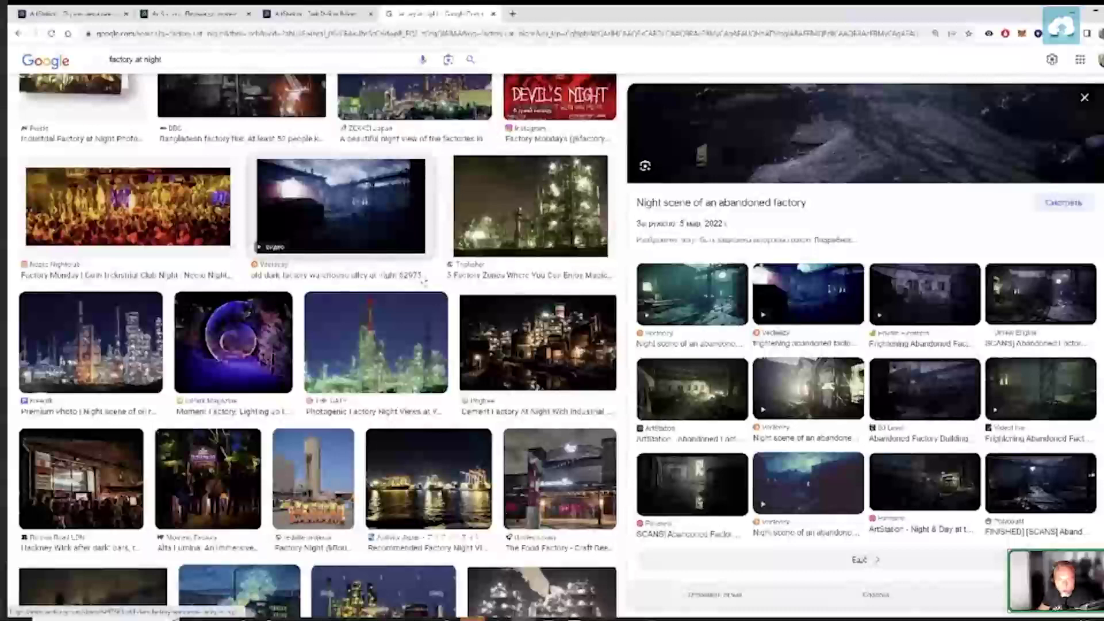
{"action": "scroll", "coordinate": [319, 345], "scroll_direction": "down", "scroll_amount": 6}
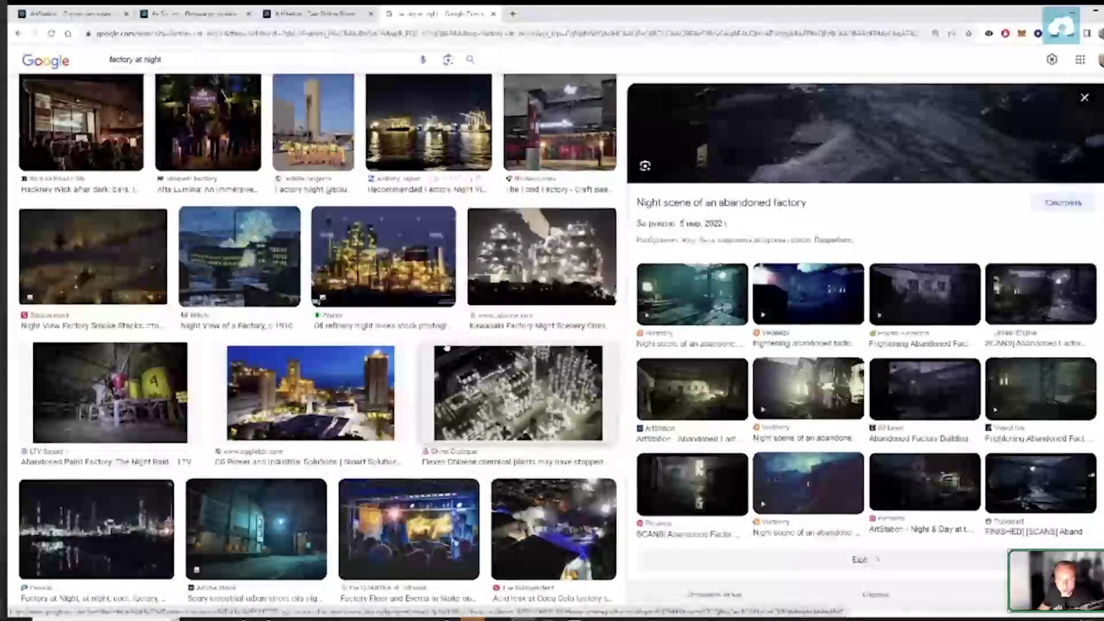
{"action": "scroll", "coordinate": [438, 338], "scroll_direction": "down", "scroll_amount": 8}
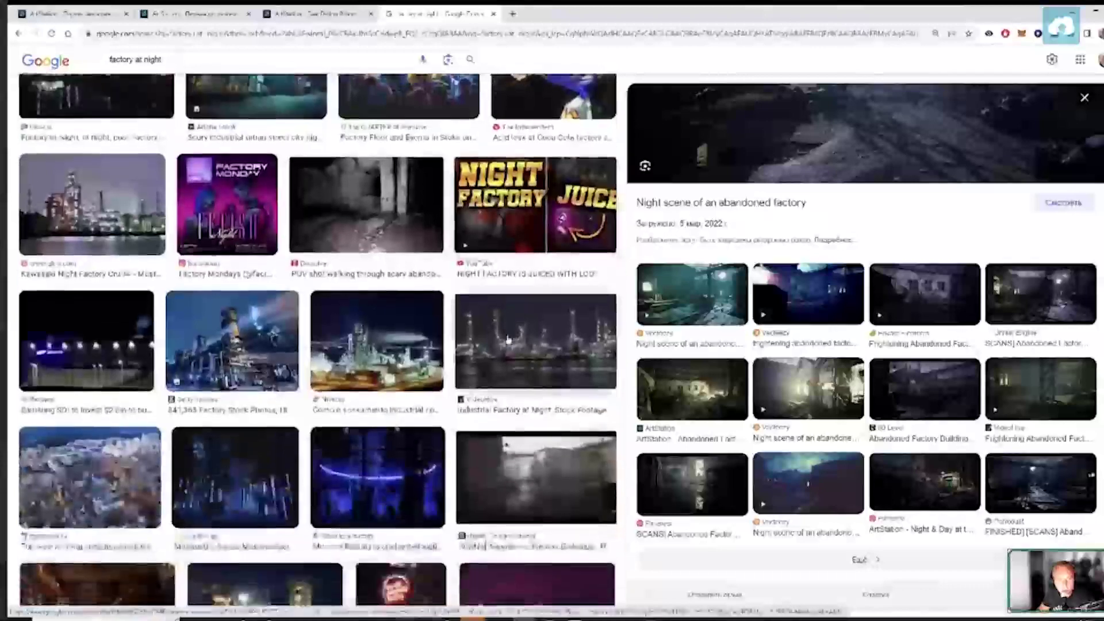
{"action": "scroll", "coordinate": [508, 339], "scroll_direction": "down", "scroll_amount": 4}
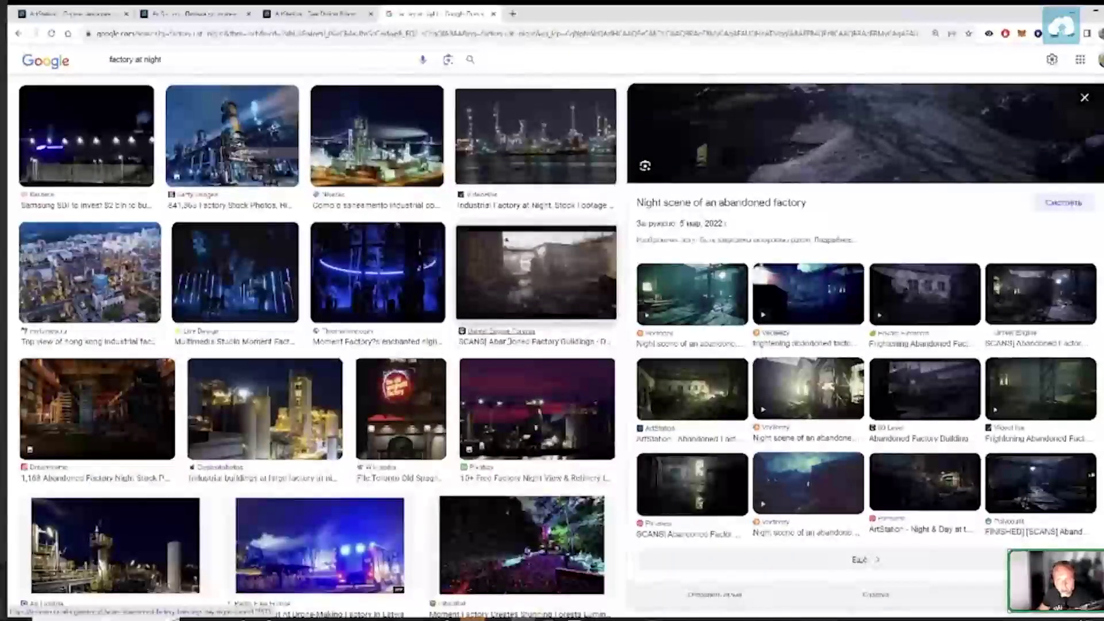
{"action": "scroll", "coordinate": [506, 240], "scroll_direction": "down", "scroll_amount": 5}
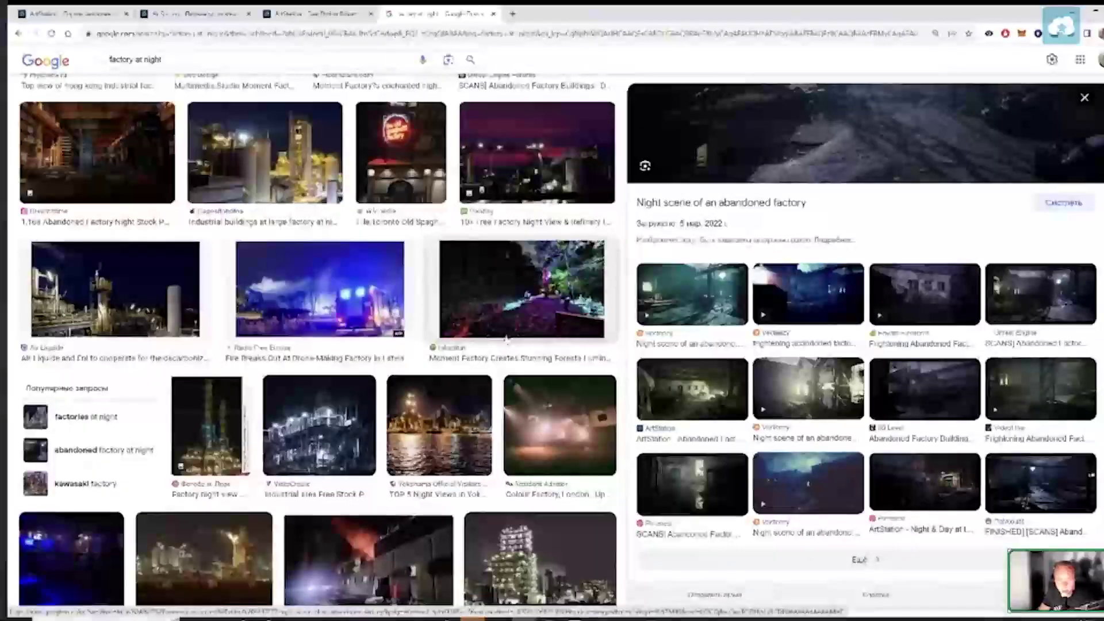
{"action": "scroll", "coordinate": [506, 340], "scroll_direction": "down", "scroll_amount": 3}
{"action": "scroll", "coordinate": [464, 297], "scroll_direction": "down", "scroll_amount": 5}
{"action": "scroll", "coordinate": [460, 292], "scroll_direction": "down", "scroll_amount": 4}
{"action": "scroll", "coordinate": [459, 290], "scroll_direction": "down", "scroll_amount": 5}
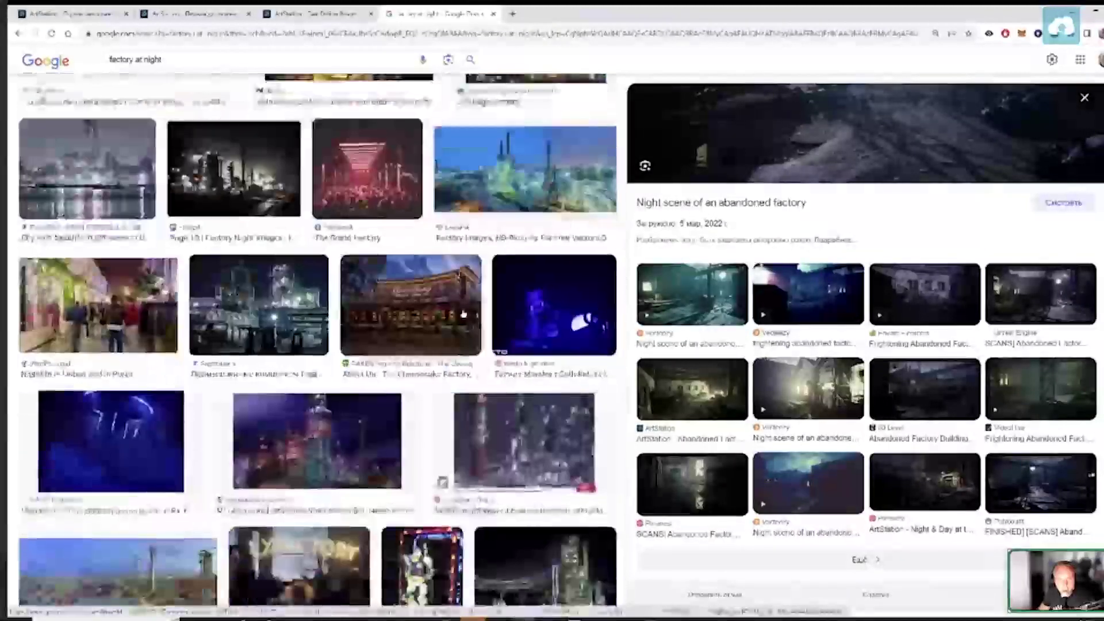
{"action": "scroll", "coordinate": [451, 409], "scroll_direction": "down", "scroll_amount": 1}
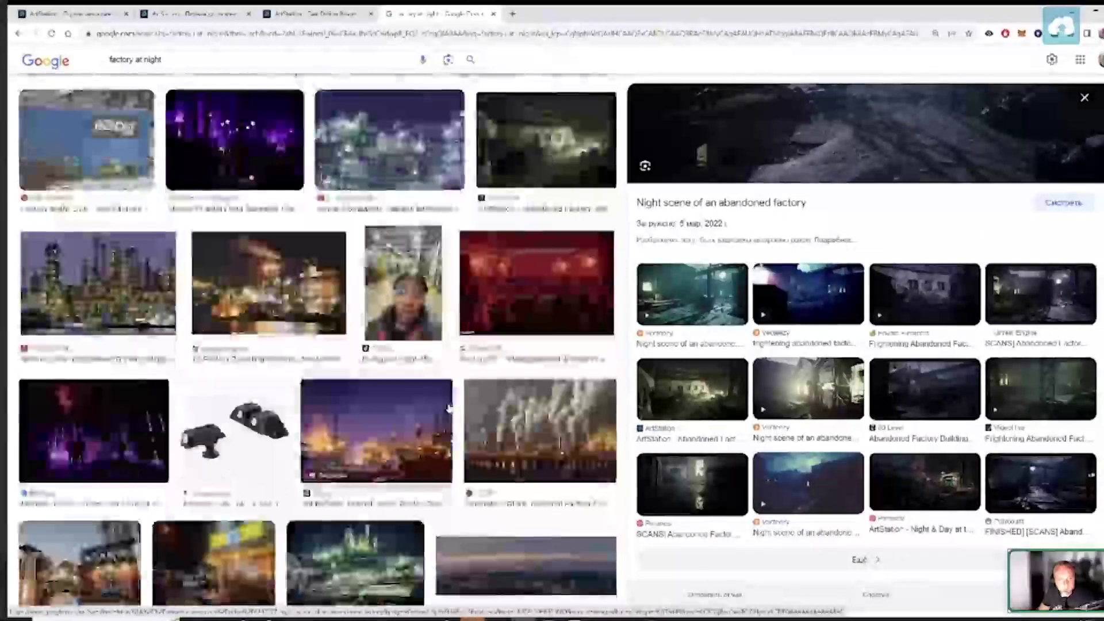
{"action": "scroll", "coordinate": [450, 409], "scroll_direction": "down", "scroll_amount": 5}
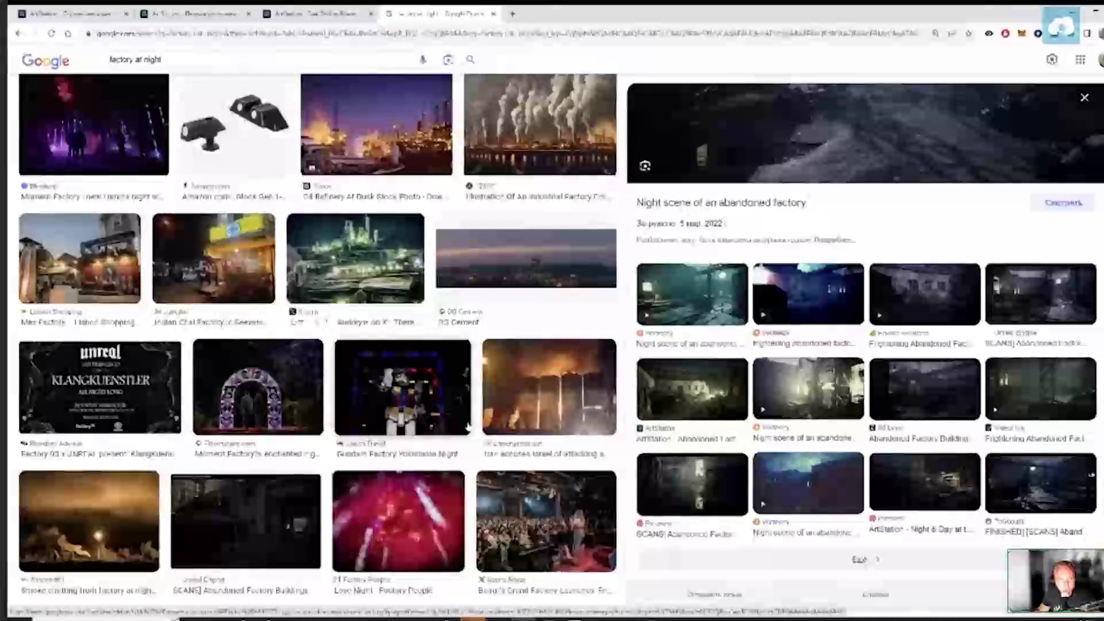
{"action": "scroll", "coordinate": [480, 475], "scroll_direction": "down", "scroll_amount": 10}
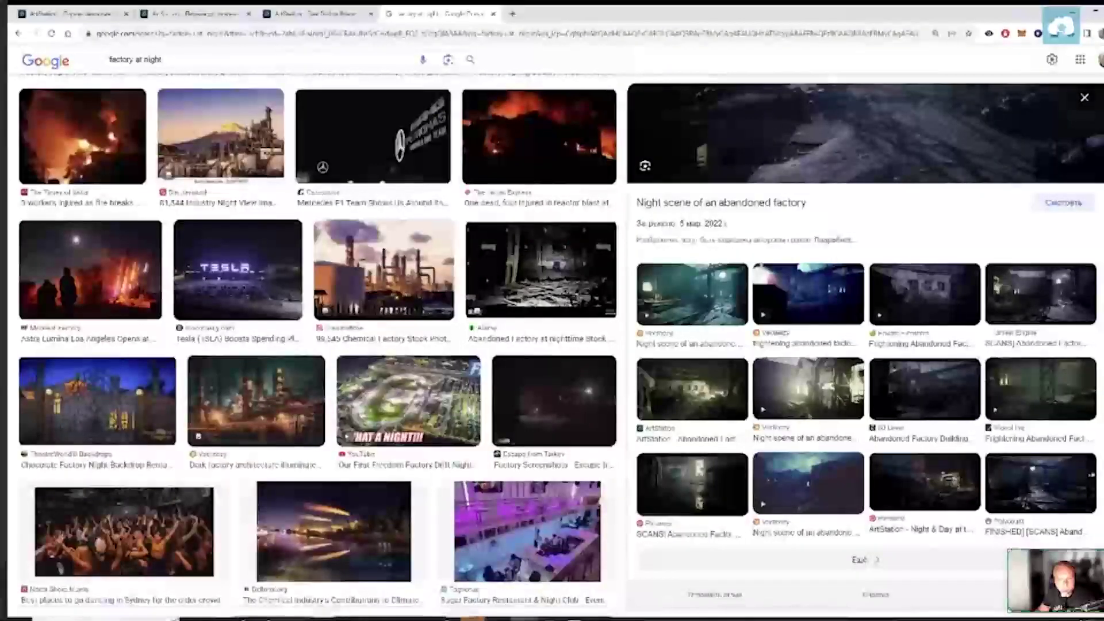
{"action": "scroll", "coordinate": [480, 475], "scroll_direction": "up", "scroll_amount": 10}
{"action": "scroll", "coordinate": [480, 474], "scroll_direction": "down", "scroll_amount": 10}
{"action": "scroll", "coordinate": [311, 345], "scroll_direction": "up", "scroll_amount": 10}
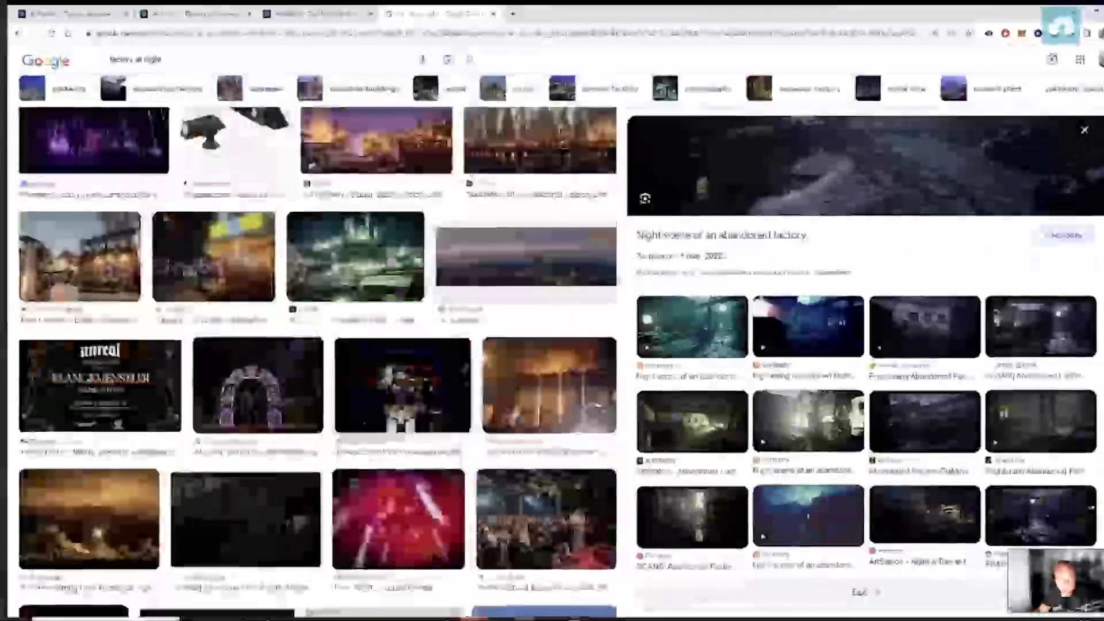
{"action": "scroll", "coordinate": [500, 338], "scroll_direction": "up", "scroll_amount": 8}
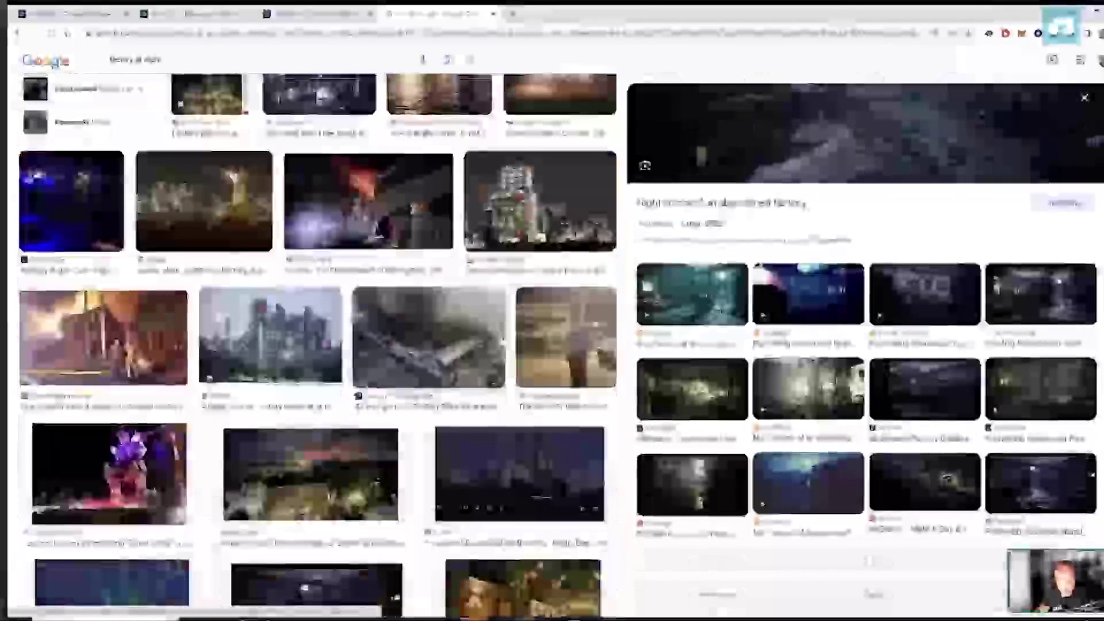
{"action": "scroll", "coordinate": [499, 338], "scroll_direction": "up", "scroll_amount": 10}
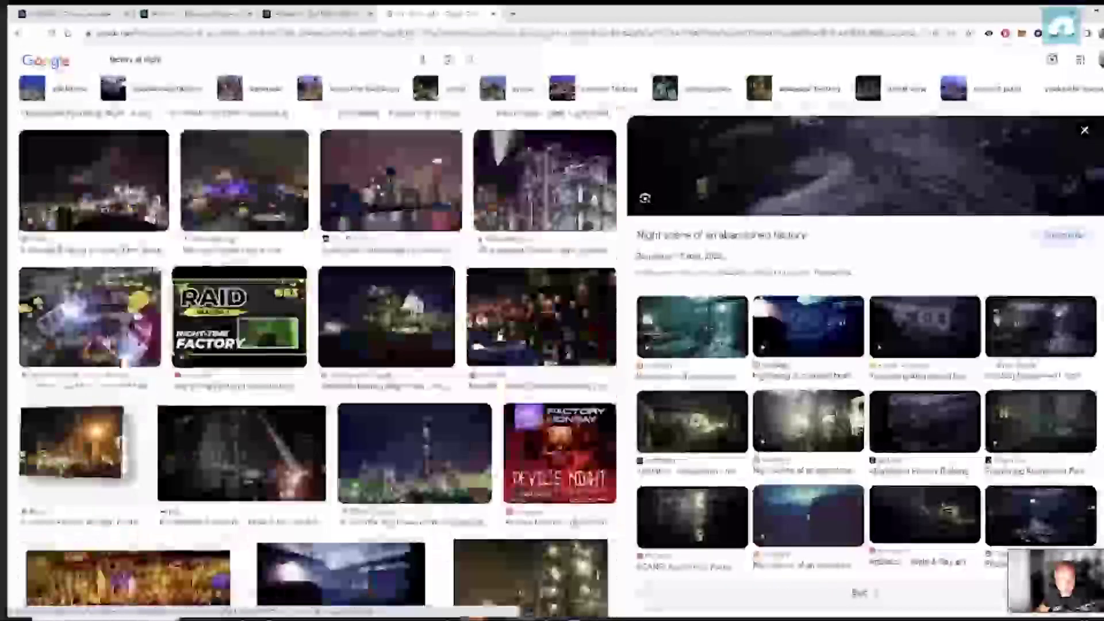
{"action": "scroll", "coordinate": [316, 345], "scroll_direction": "up", "scroll_amount": 4}
{"action": "scroll", "coordinate": [317, 345], "scroll_direction": "up", "scroll_amount": 10}
{"action": "scroll", "coordinate": [317, 345], "scroll_direction": "down", "scroll_amount": 12}
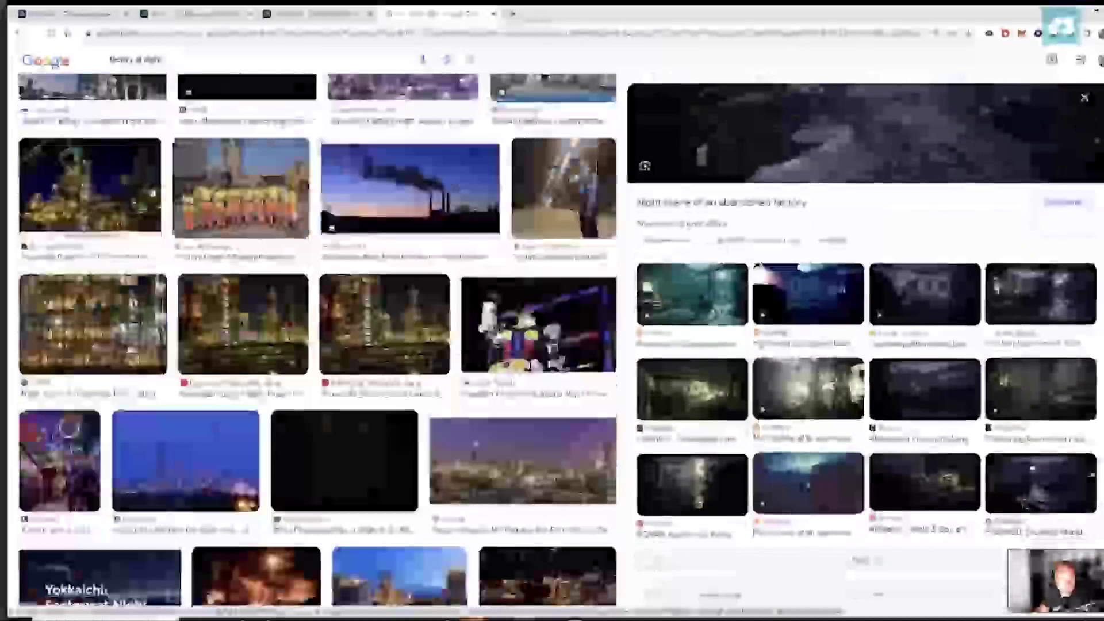
{"action": "left_click", "coordinate": [426, 166]}
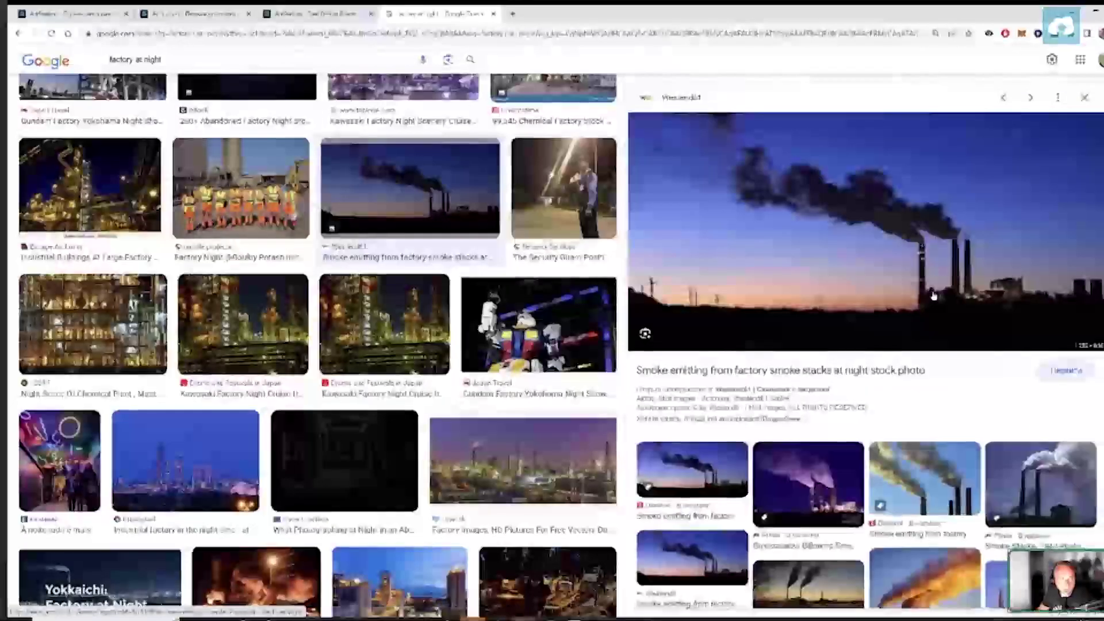
{"action": "scroll", "coordinate": [365, 376], "scroll_direction": "up", "scroll_amount": 6}
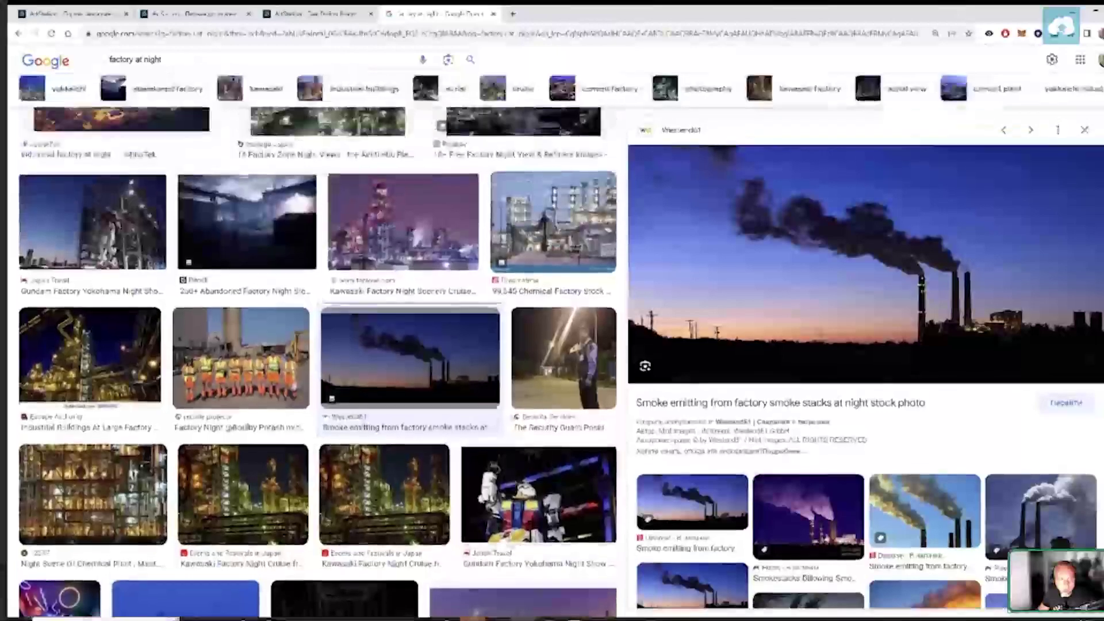
{"action": "scroll", "coordinate": [317, 356], "scroll_direction": "down", "scroll_amount": 5}
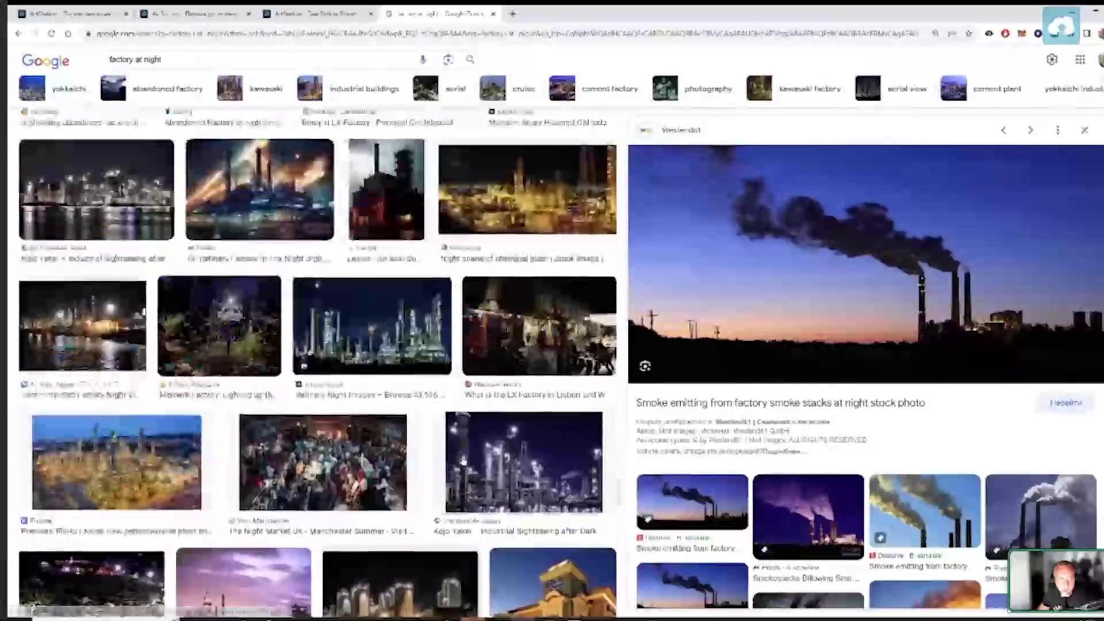
{"action": "scroll", "coordinate": [319, 387], "scroll_direction": "up", "scroll_amount": 5}
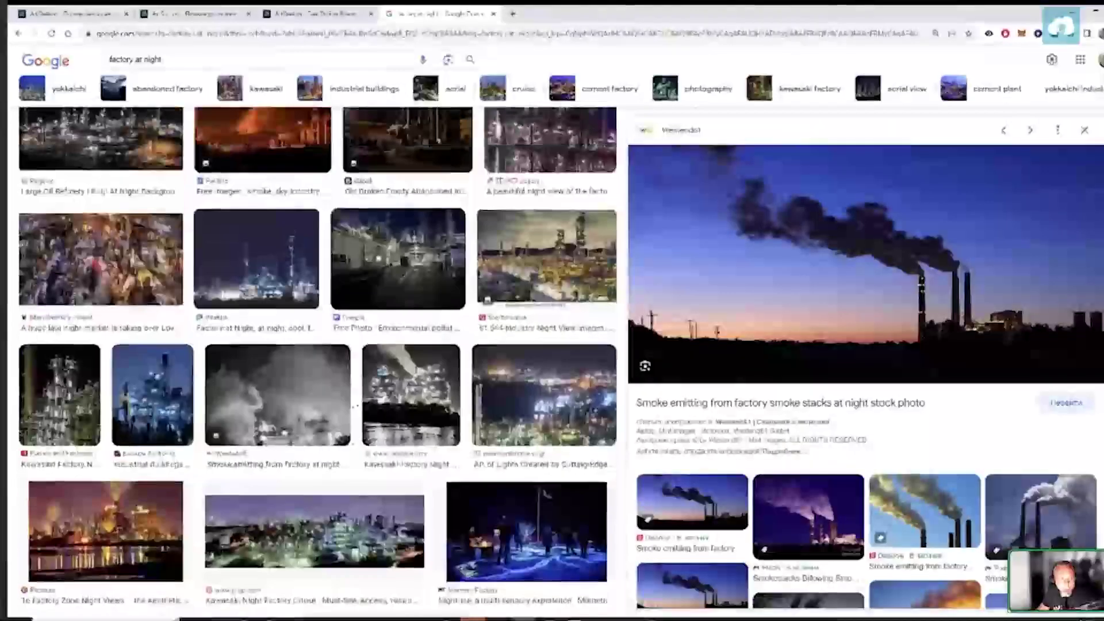
{"action": "scroll", "coordinate": [319, 387], "scroll_direction": "up", "scroll_amount": 3}
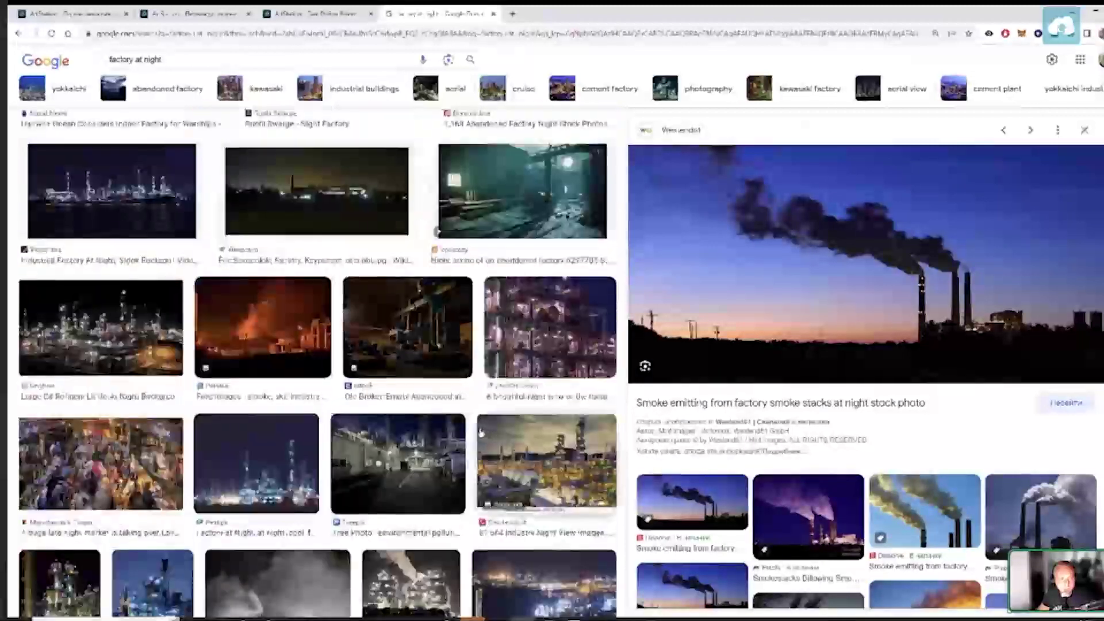
{"action": "left_click", "coordinate": [317, 191]}
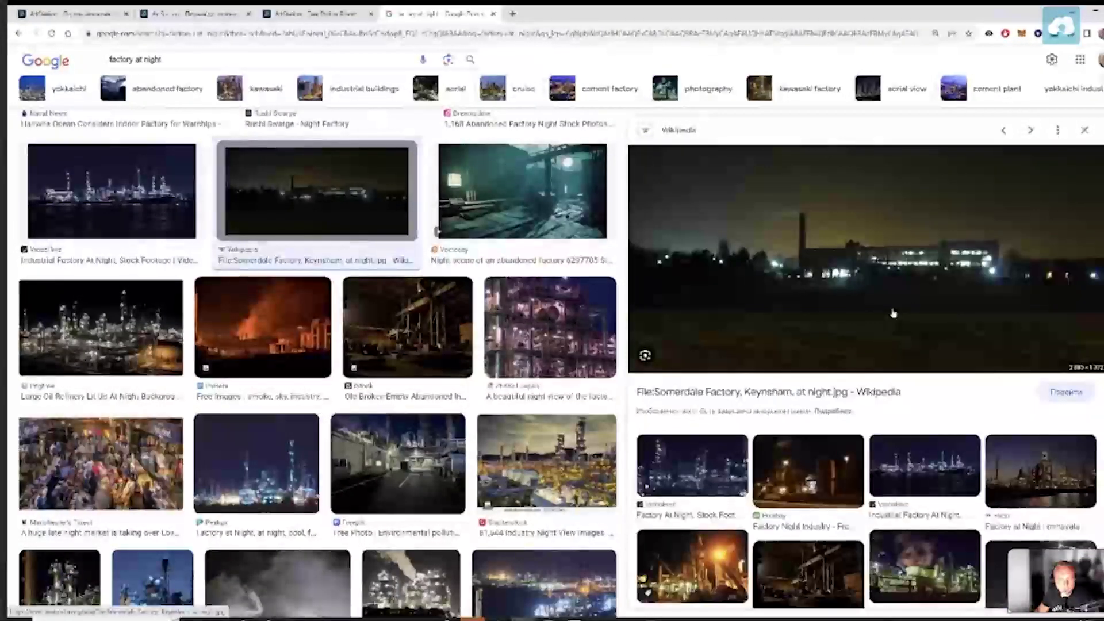
Open similar images and copy the burning 'Factory Pollution' fire photo
{"action": "scroll", "coordinate": [903, 334], "scroll_direction": "down", "scroll_amount": 3}
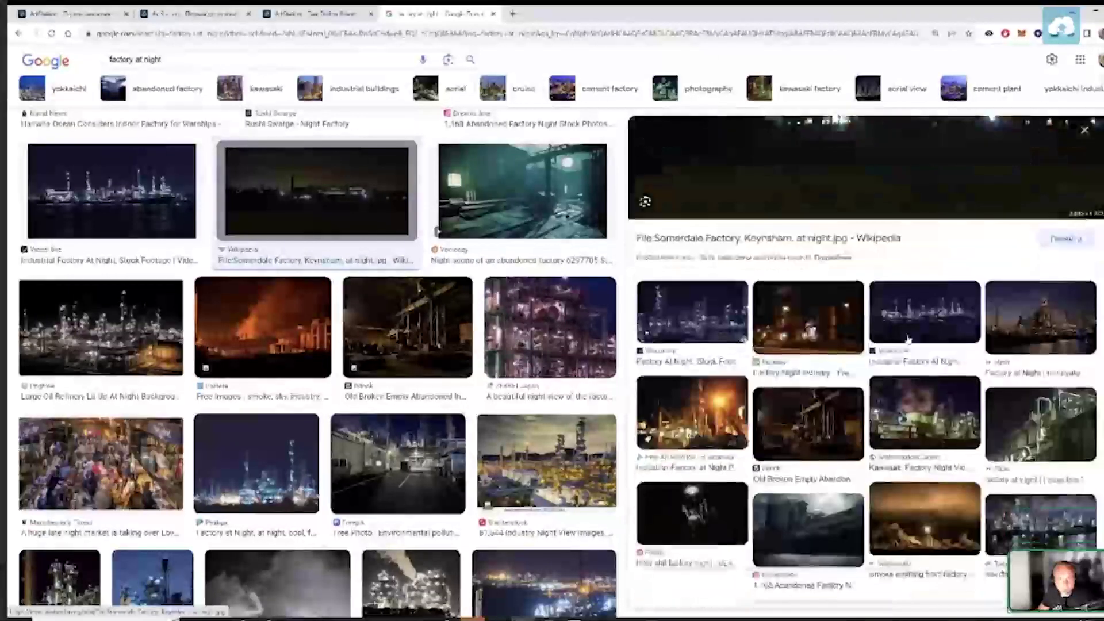
{"action": "scroll", "coordinate": [907, 339], "scroll_direction": "down", "scroll_amount": 2}
{"action": "left_click", "coordinate": [861, 561]}
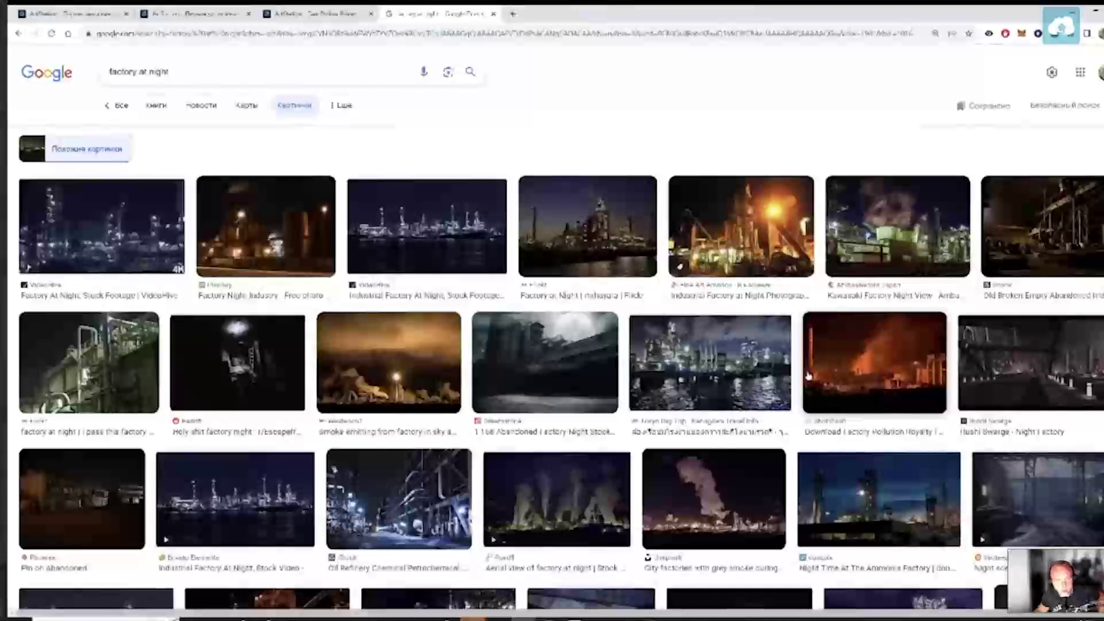
{"action": "left_click", "coordinate": [809, 377]}
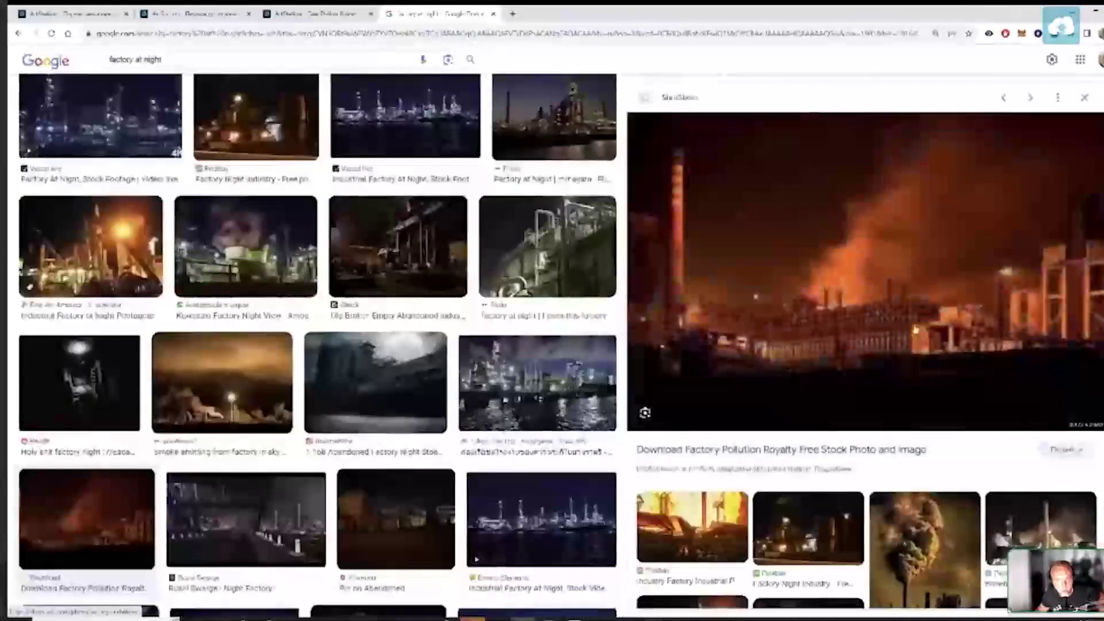
{"action": "right_click", "coordinate": [906, 304]}
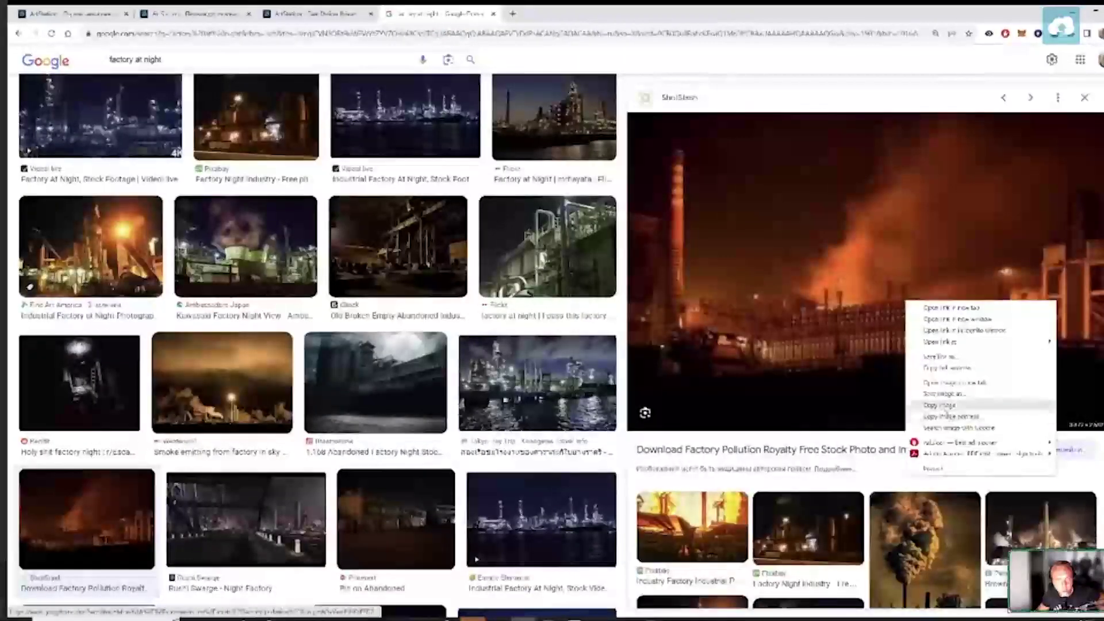
{"action": "left_click", "coordinate": [918, 404]}
{"action": "key", "text": "alt+Tab"}
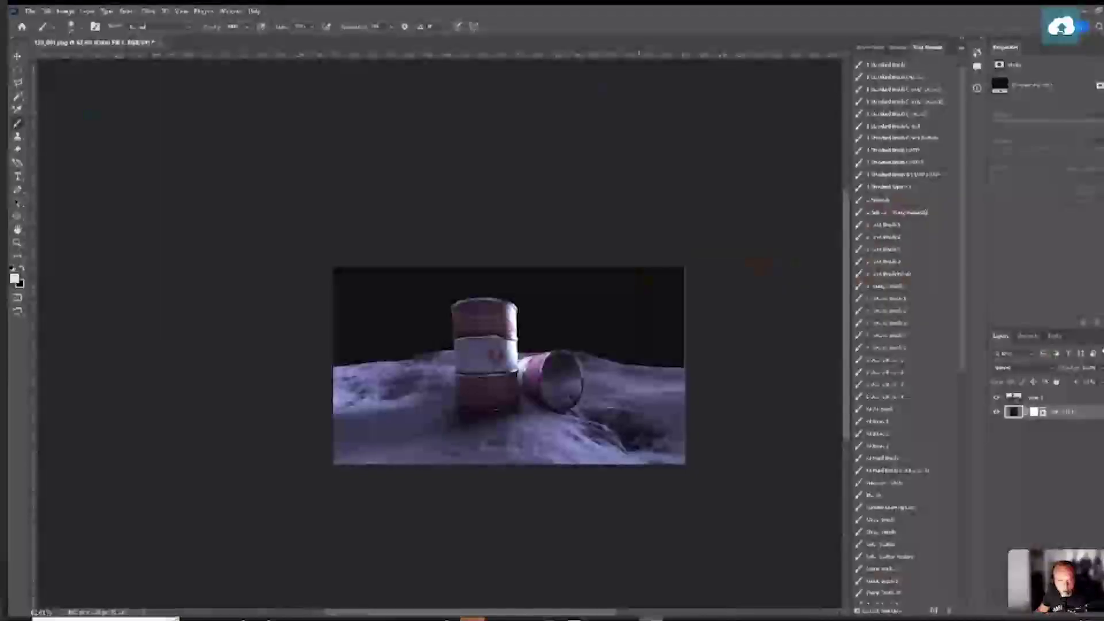
Paste the fire photo and enlarge it to cover the canvas
{"action": "key", "text": "ctrl+v"}
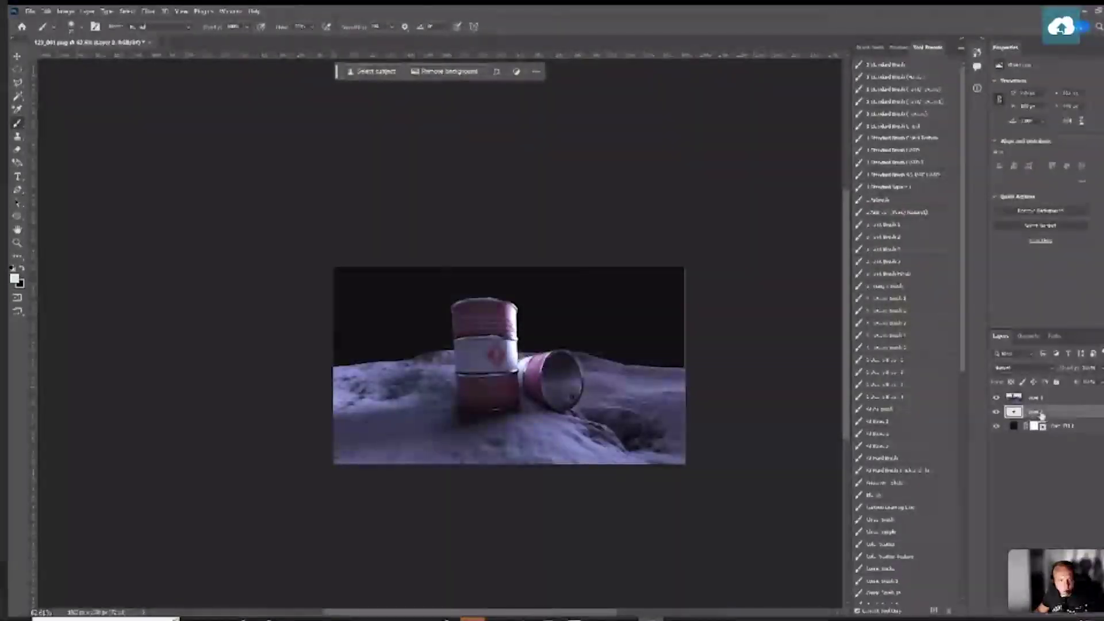
{"action": "key", "text": "ctrl+v"}
{"action": "key", "text": "ctrl+t"}
{"action": "left_click_drag", "start_coordinate": [535, 349], "coordinate": [801, 170]}
{"action": "left_click_drag", "start_coordinate": [719, 273], "coordinate": [538, 308]}
{"action": "left_click_drag", "start_coordinate": [619, 420], "coordinate": [635, 402]}
{"action": "key", "text": "Return"}
Move the fire layer below the barrels and shift it down-left, then delete it
{"action": "key", "text": "b"}
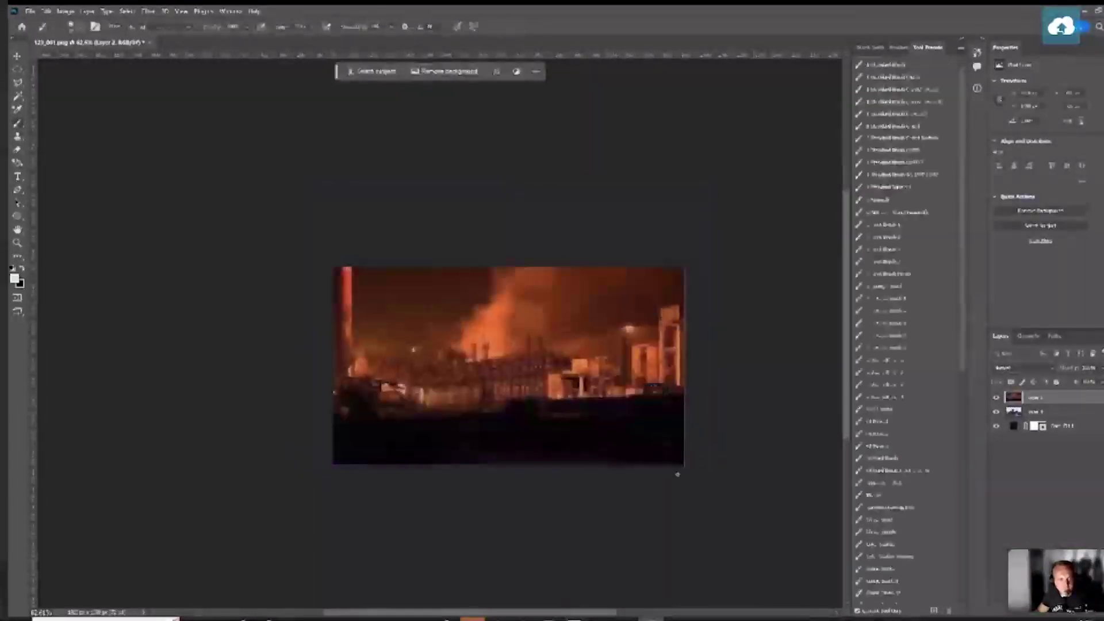
{"action": "left_click_drag", "start_coordinate": [1050, 405], "coordinate": [1052, 415]}
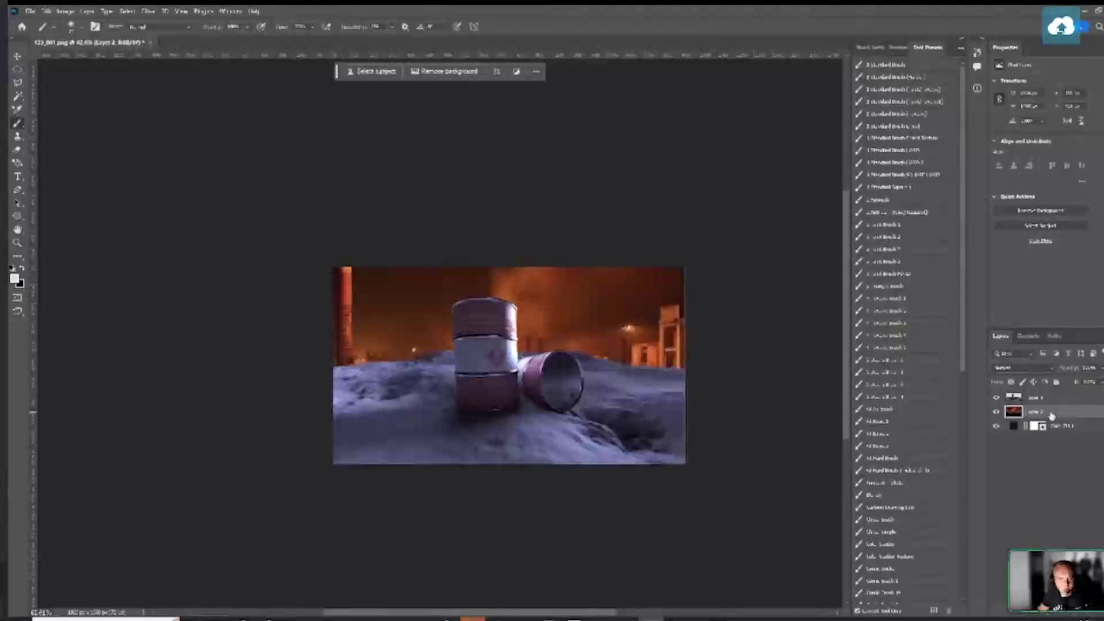
{"action": "key", "text": "ctrl+t"}
{"action": "left_click_drag", "start_coordinate": [615, 334], "coordinate": [571, 427]}
{"action": "key", "text": "Return"}
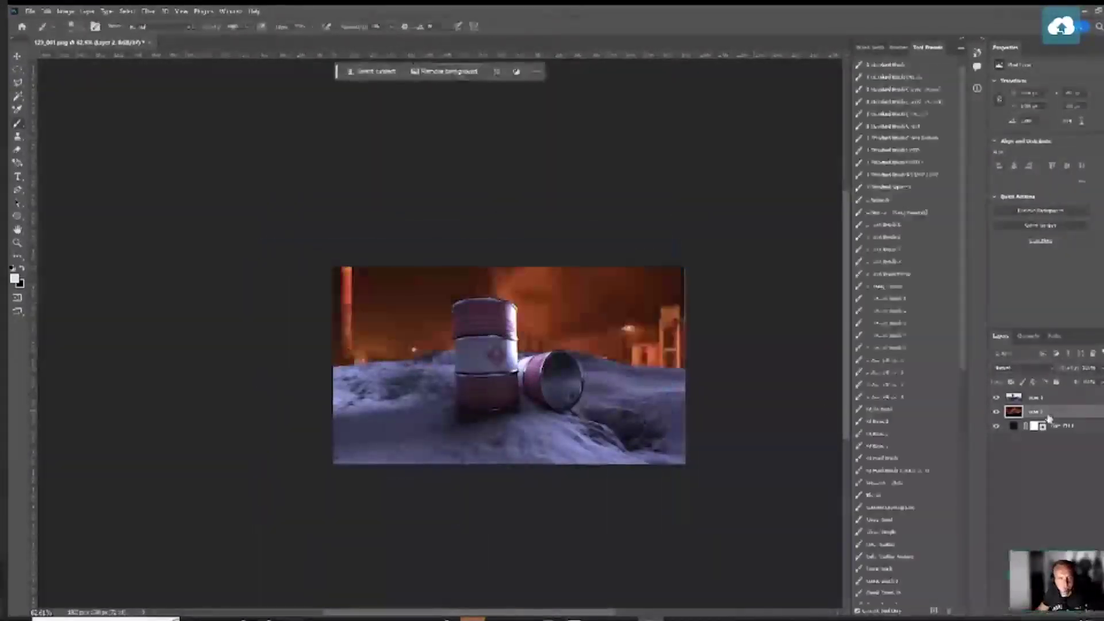
{"action": "key", "text": "Delete"}
{"action": "mouse_move", "coordinate": [532, 619]}
{"action": "left_click", "coordinate": [578, 586]}
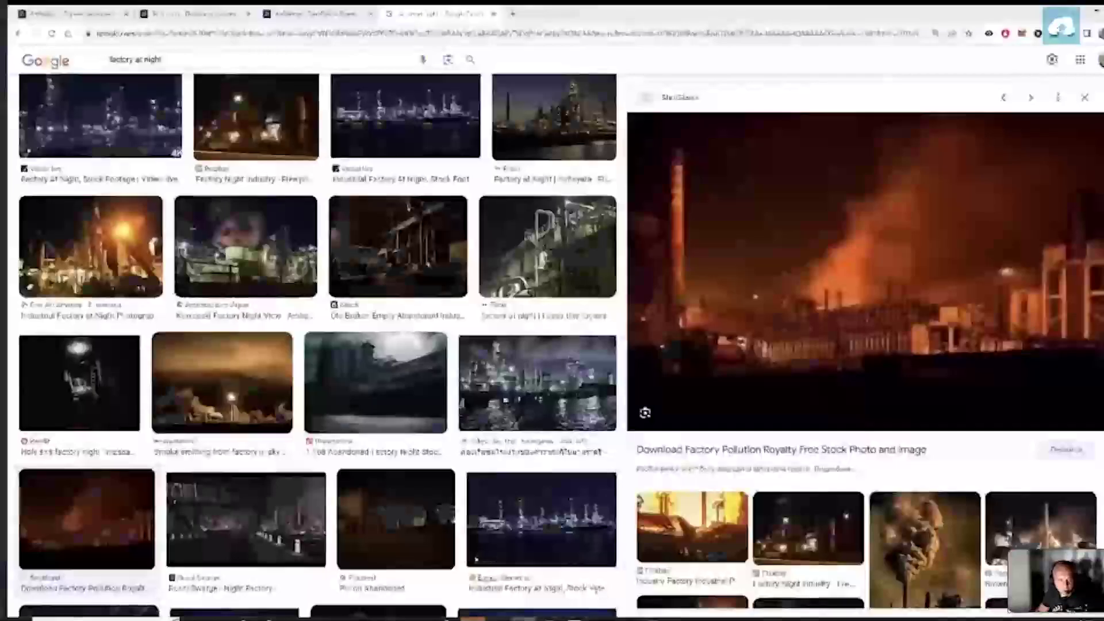
Browse more similar images and copy the dark 'Industrial' public domain skyline photo
{"action": "scroll", "coordinate": [959, 497], "scroll_direction": "down", "scroll_amount": 3}
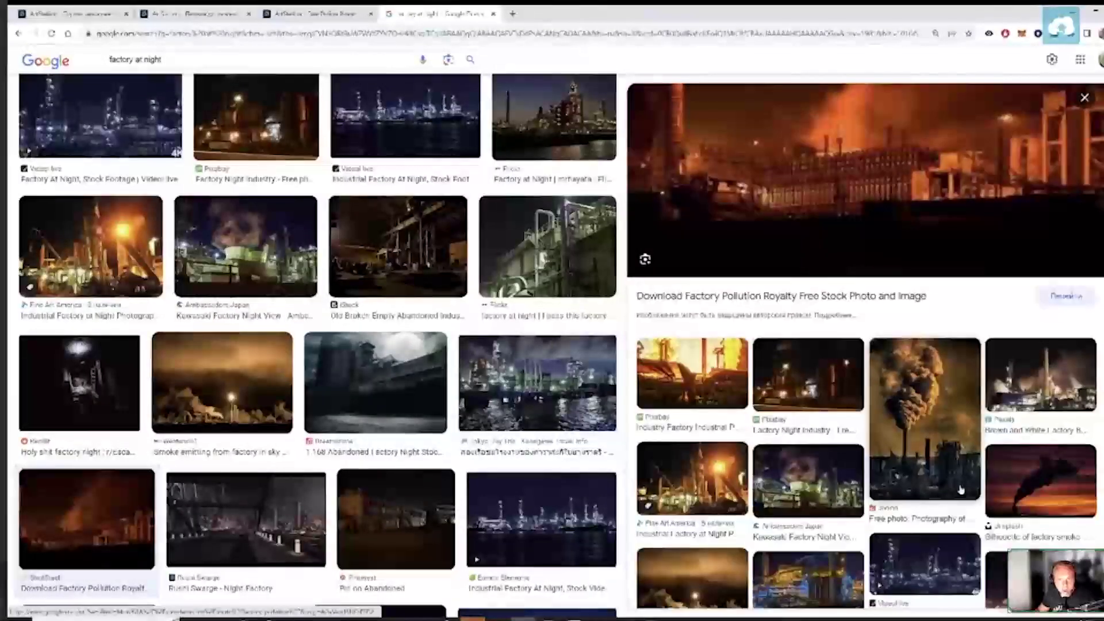
{"action": "scroll", "coordinate": [960, 489], "scroll_direction": "down", "scroll_amount": 3}
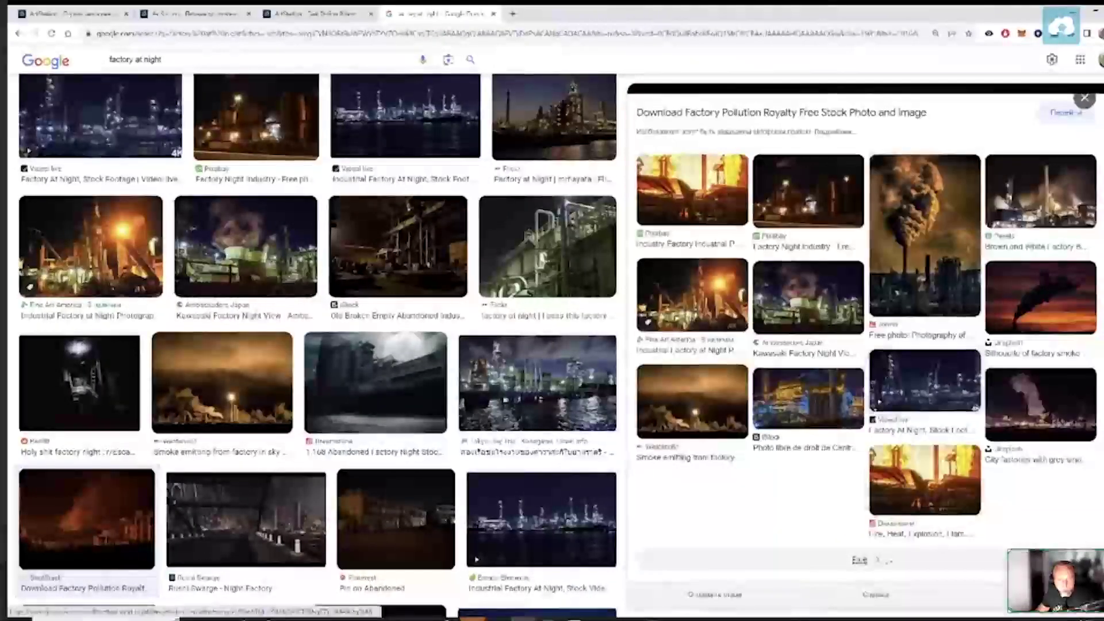
{"action": "left_click", "coordinate": [859, 560]}
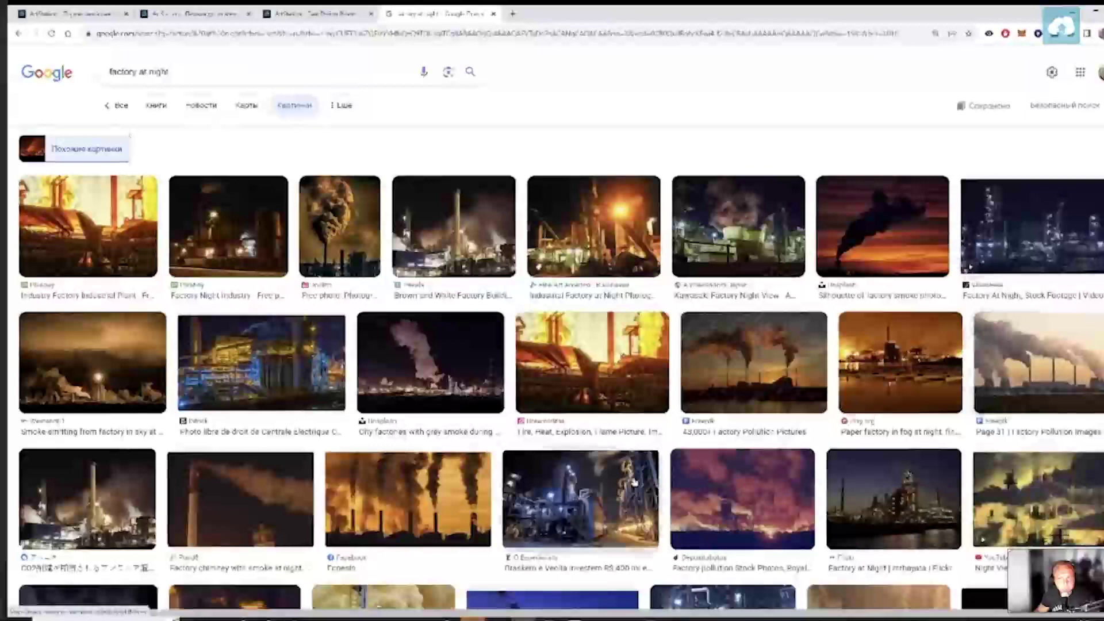
{"action": "scroll", "coordinate": [670, 469], "scroll_direction": "down", "scroll_amount": 3}
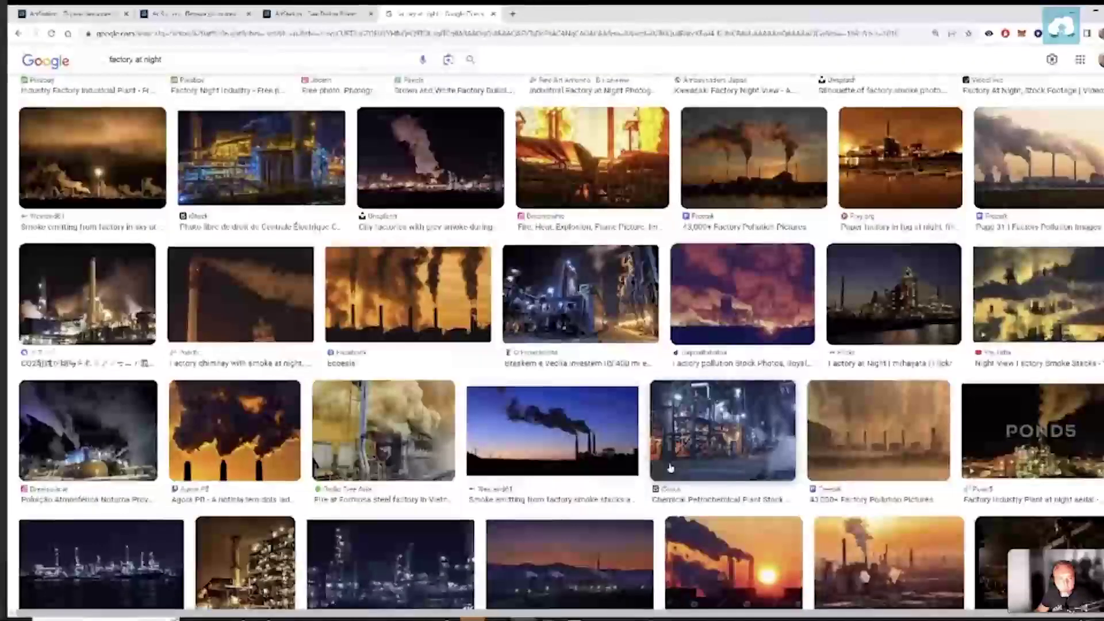
{"action": "scroll", "coordinate": [670, 469], "scroll_direction": "down", "scroll_amount": 4}
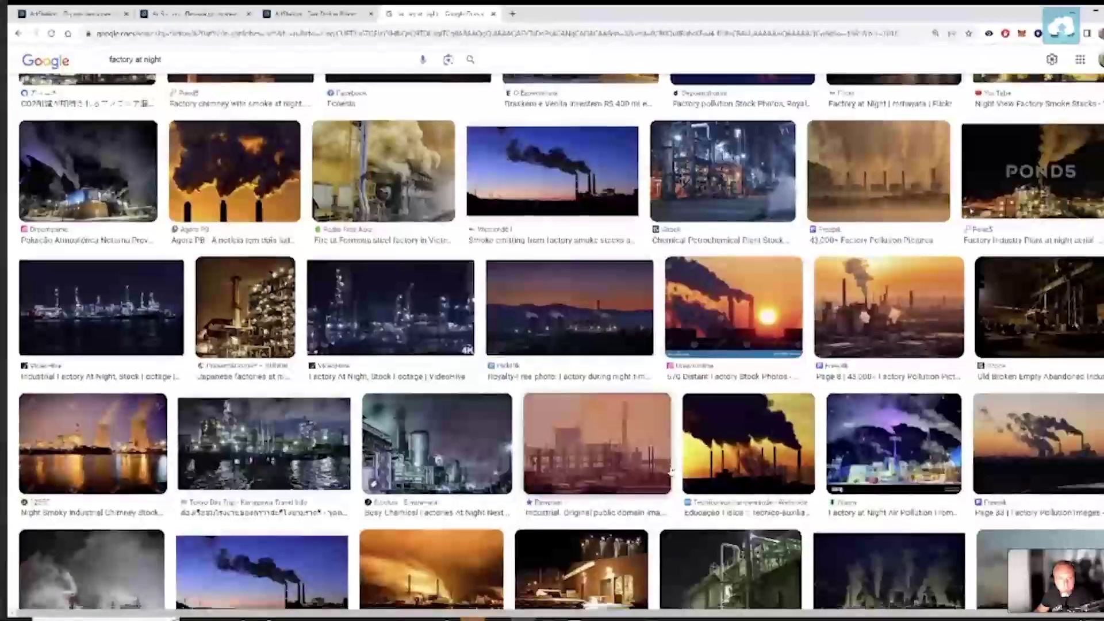
{"action": "scroll", "coordinate": [671, 472], "scroll_direction": "down", "scroll_amount": 4}
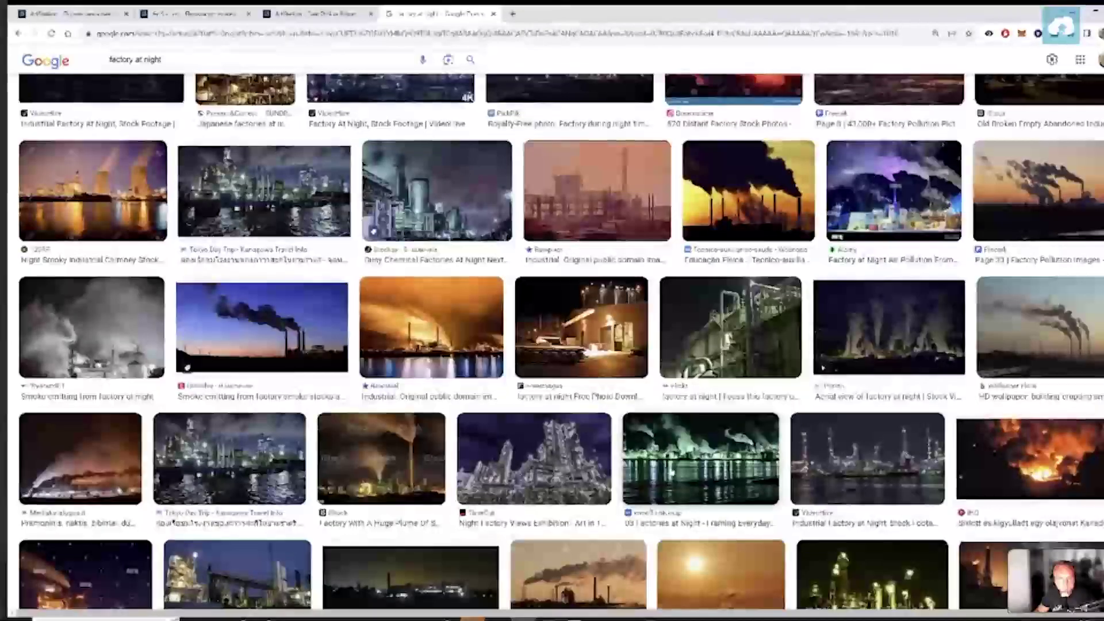
{"action": "scroll", "coordinate": [671, 472], "scroll_direction": "down", "scroll_amount": 7}
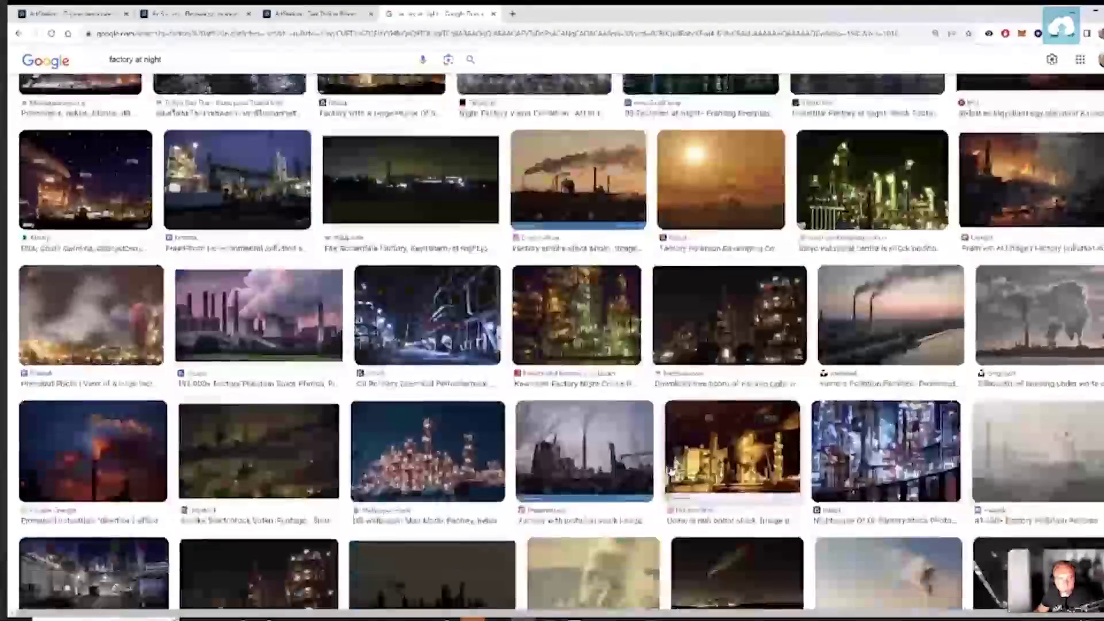
{"action": "scroll", "coordinate": [671, 471], "scroll_direction": "down", "scroll_amount": 2}
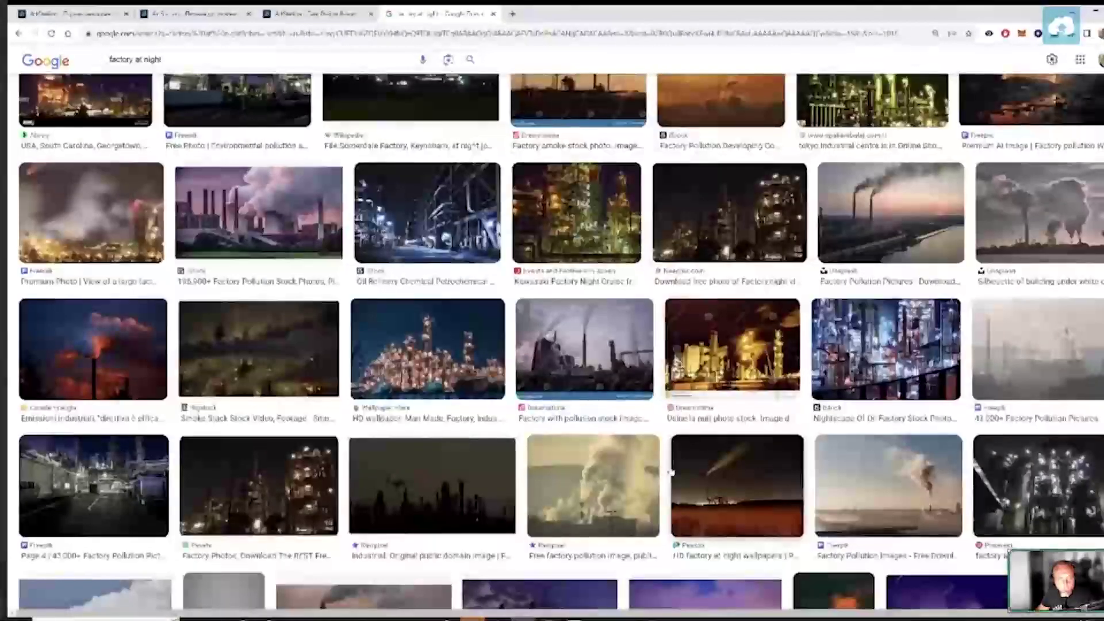
{"action": "left_click", "coordinate": [432, 486]}
{"action": "right_click", "coordinate": [889, 269]}
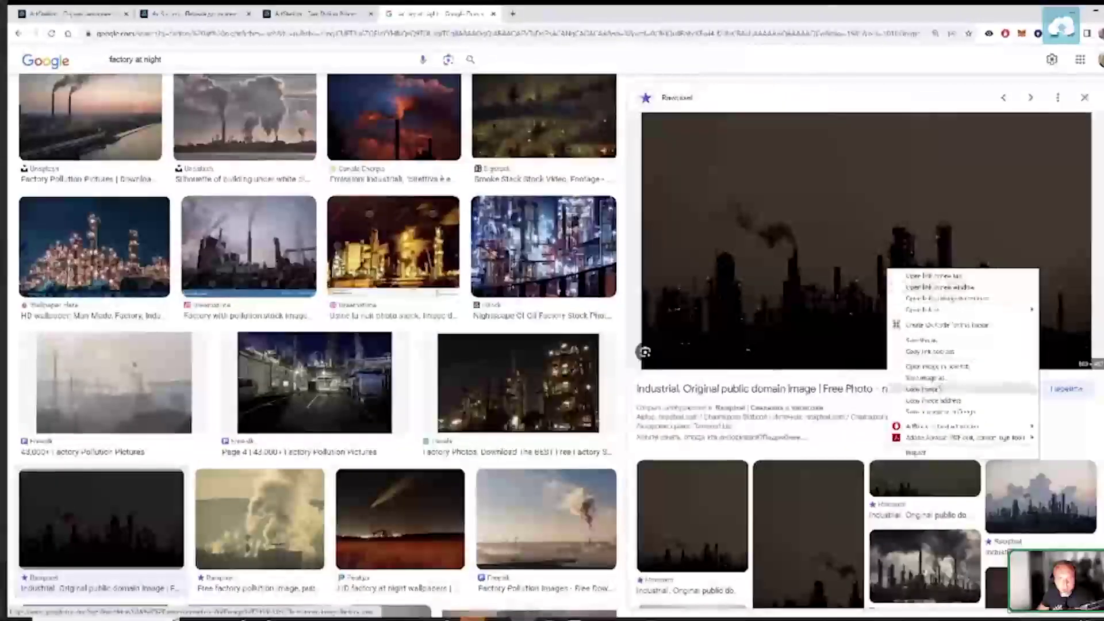
{"action": "left_click", "coordinate": [932, 390]}
{"action": "key", "text": "alt+Tab"}
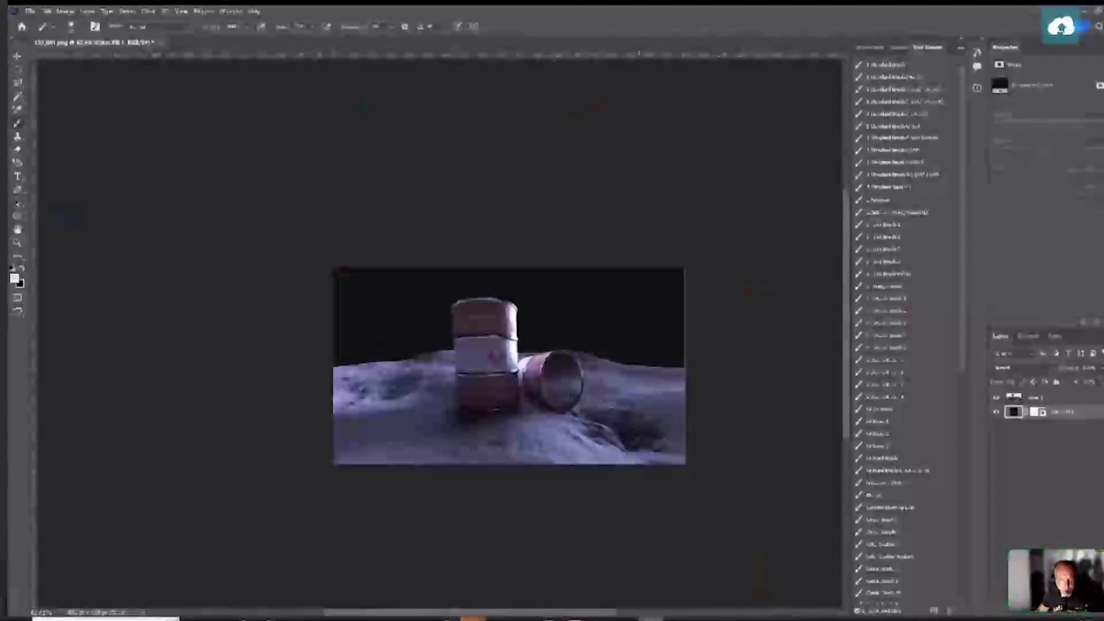
Paste the industrial skyline, then scale and move it so its towers rise behind the barrels
{"action": "key", "text": "ctrl+v"}
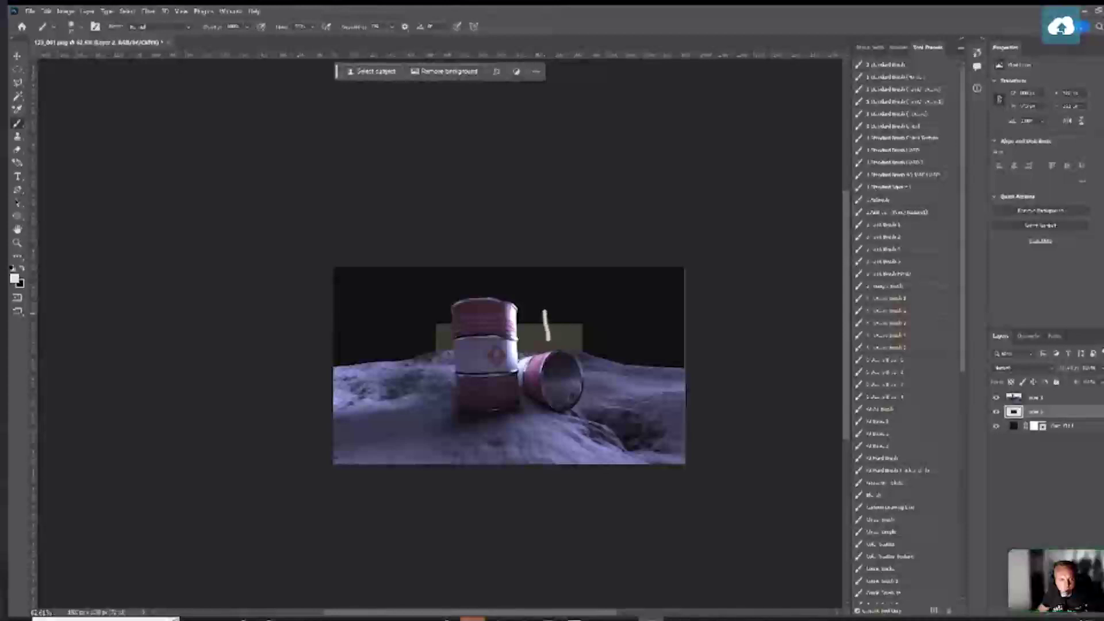
{"action": "key", "text": "ctrl+t"}
{"action": "left_click_drag", "start_coordinate": [543, 341], "coordinate": [422, 236]}
{"action": "left_click_drag", "start_coordinate": [463, 301], "coordinate": [774, 395]}
{"action": "left_click_drag", "start_coordinate": [648, 394], "coordinate": [655, 284]}
{"action": "left_click_drag", "start_coordinate": [742, 350], "coordinate": [631, 354]}
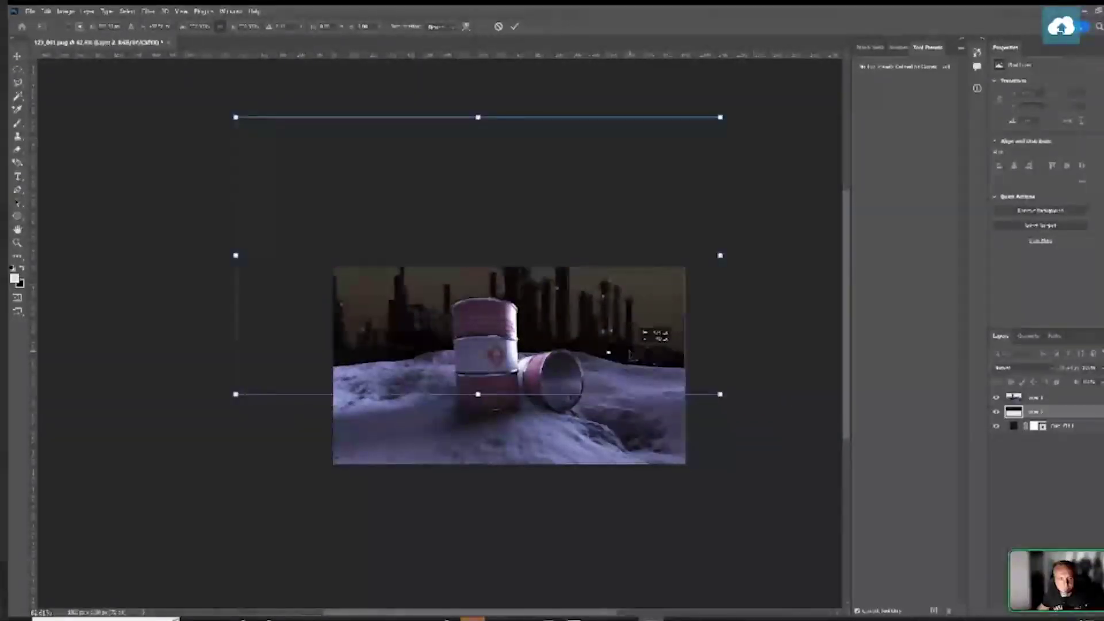
{"action": "left_click_drag", "start_coordinate": [631, 354], "coordinate": [631, 352]}
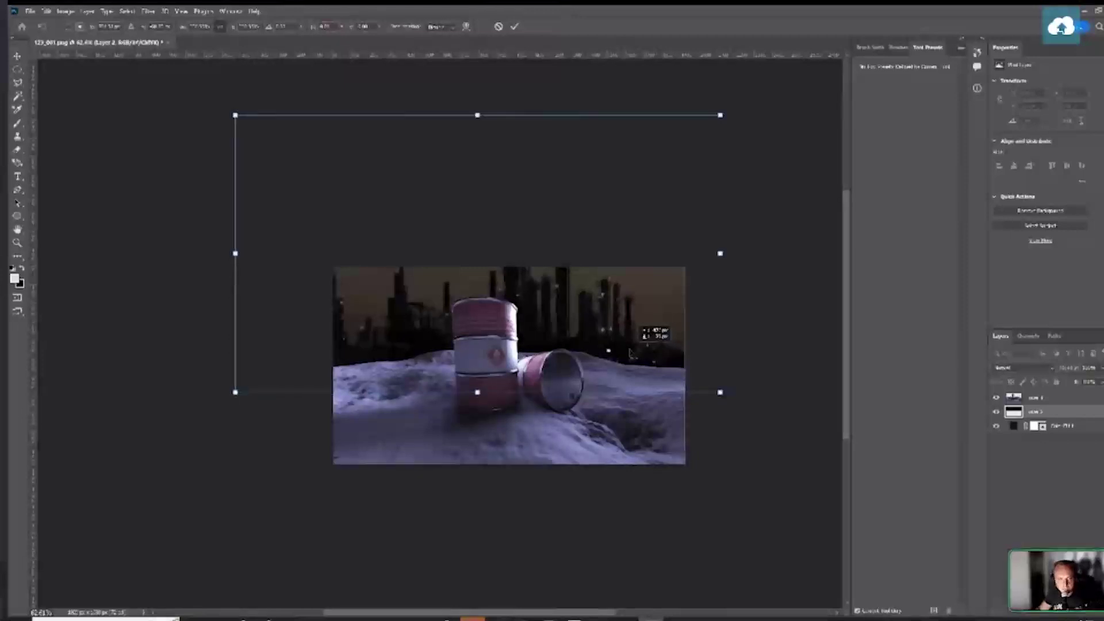
{"action": "left_click_drag", "start_coordinate": [631, 353], "coordinate": [631, 353]}
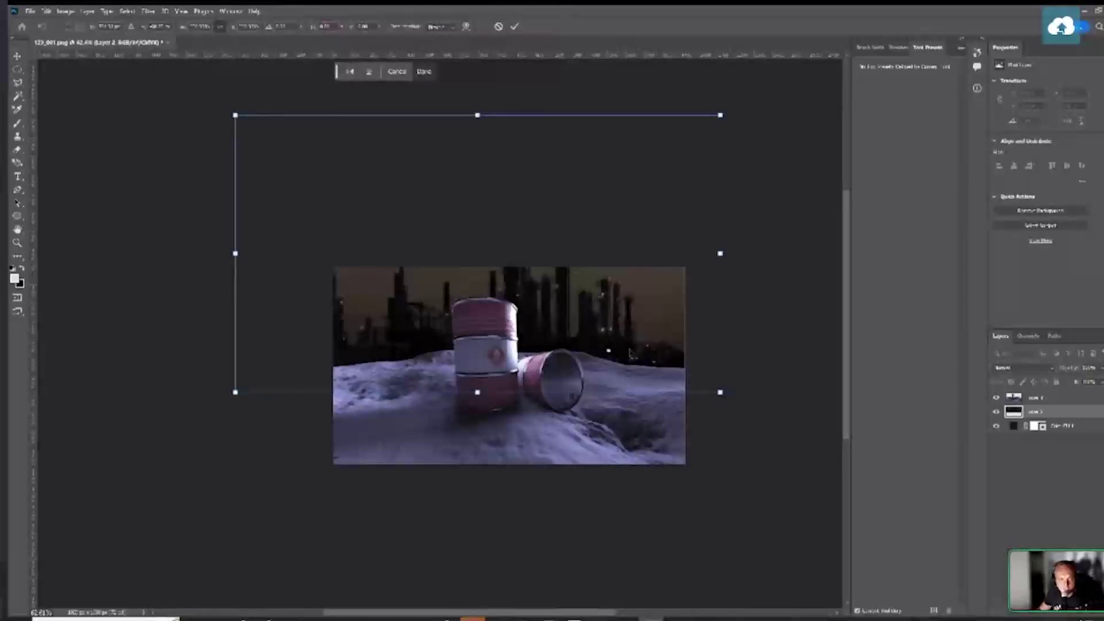
{"action": "key", "text": "b"}
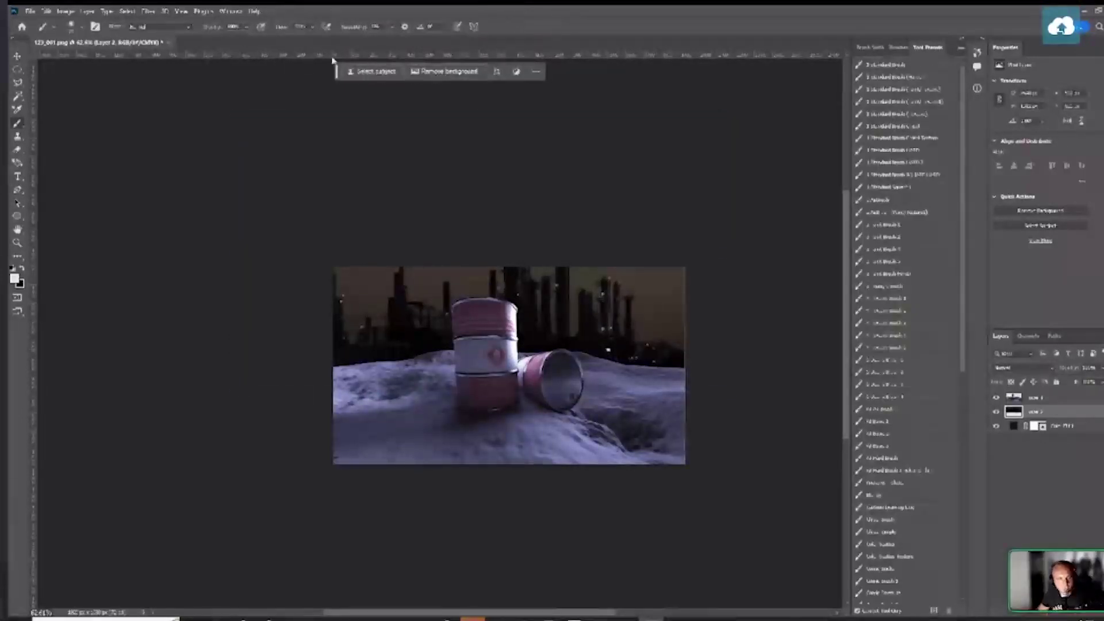
Apply Hue/Saturation with the Hue slider dragged to its far left, tinting the skyline purple
{"action": "left_click", "coordinate": [65, 11]}
{"action": "mouse_move", "coordinate": [86, 33]}
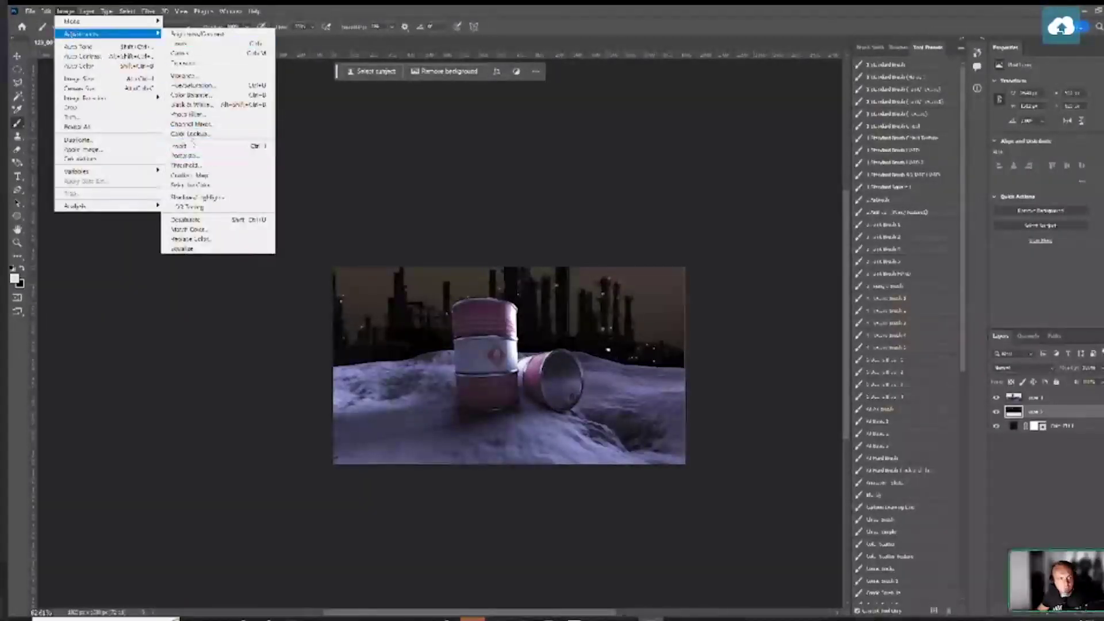
{"action": "left_click", "coordinate": [193, 85]}
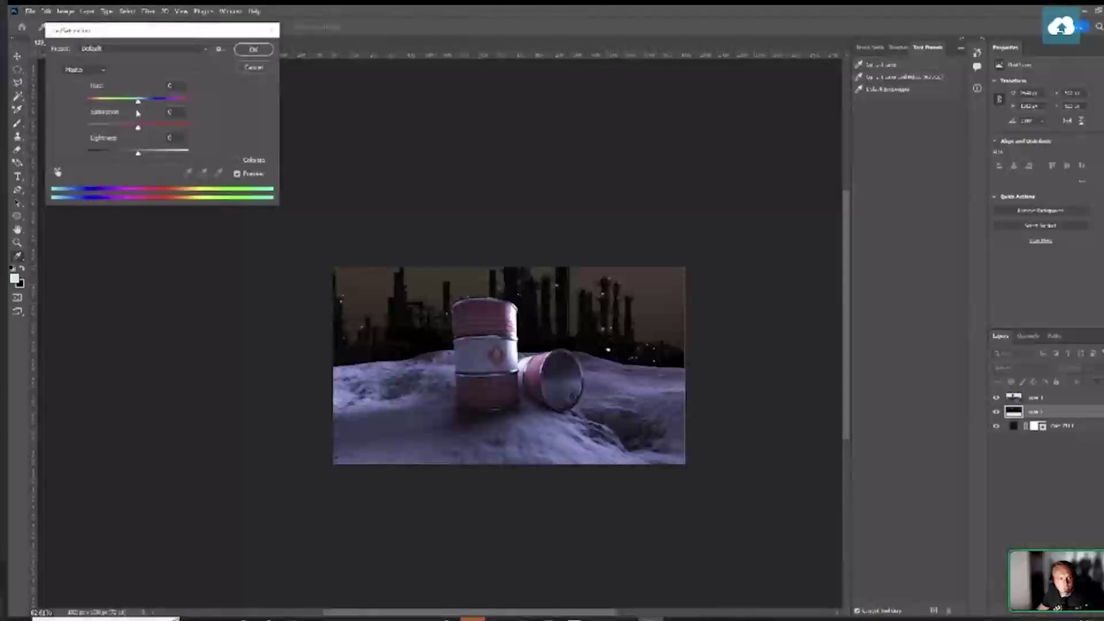
{"action": "left_click_drag", "start_coordinate": [138, 101], "coordinate": [185, 103]}
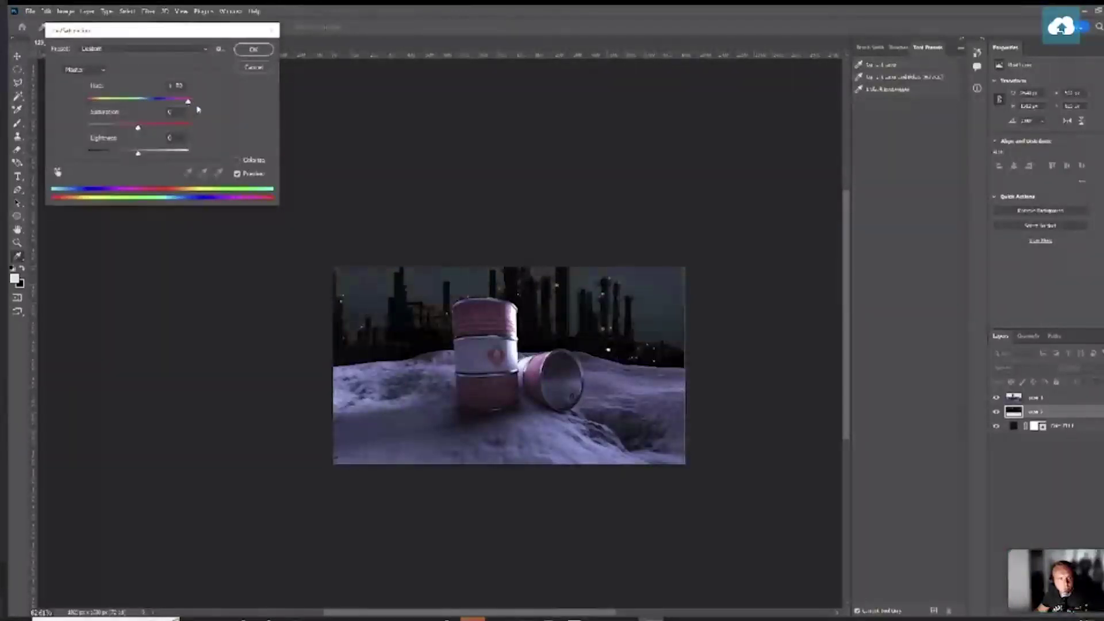
{"action": "left_click_drag", "start_coordinate": [188, 101], "coordinate": [92, 111]}
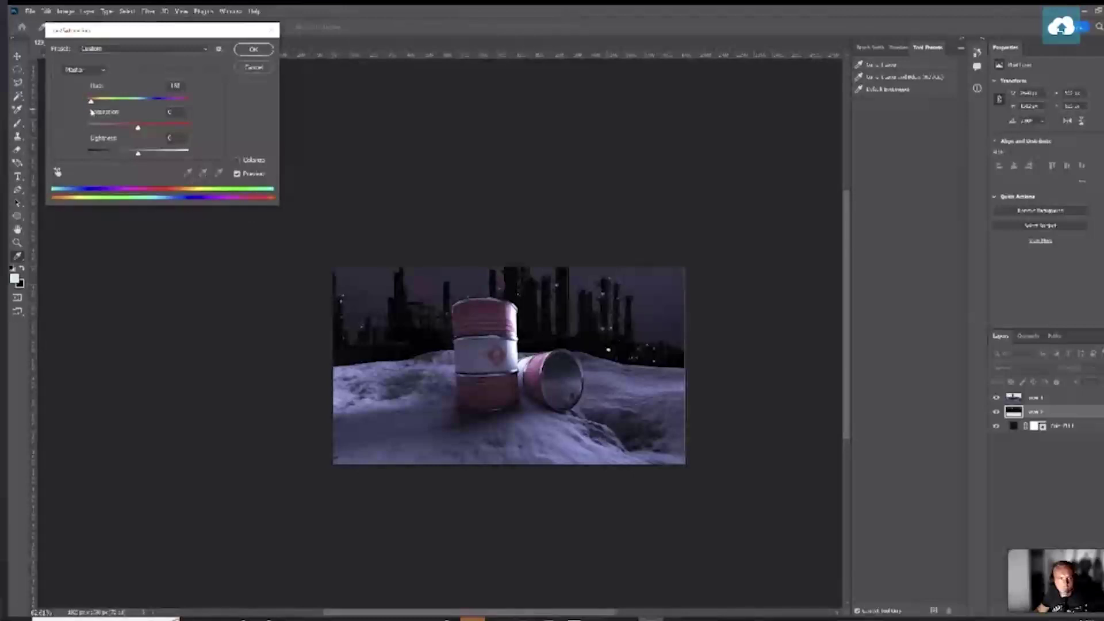
{"action": "left_click", "coordinate": [263, 51]}
{"action": "scroll", "coordinate": [518, 380], "scroll_direction": "up", "scroll_amount": 7}
{"action": "scroll", "coordinate": [519, 379], "scroll_direction": "down", "scroll_amount": 3}
{"action": "left_click_drag", "start_coordinate": [624, 374], "coordinate": [605, 379]}
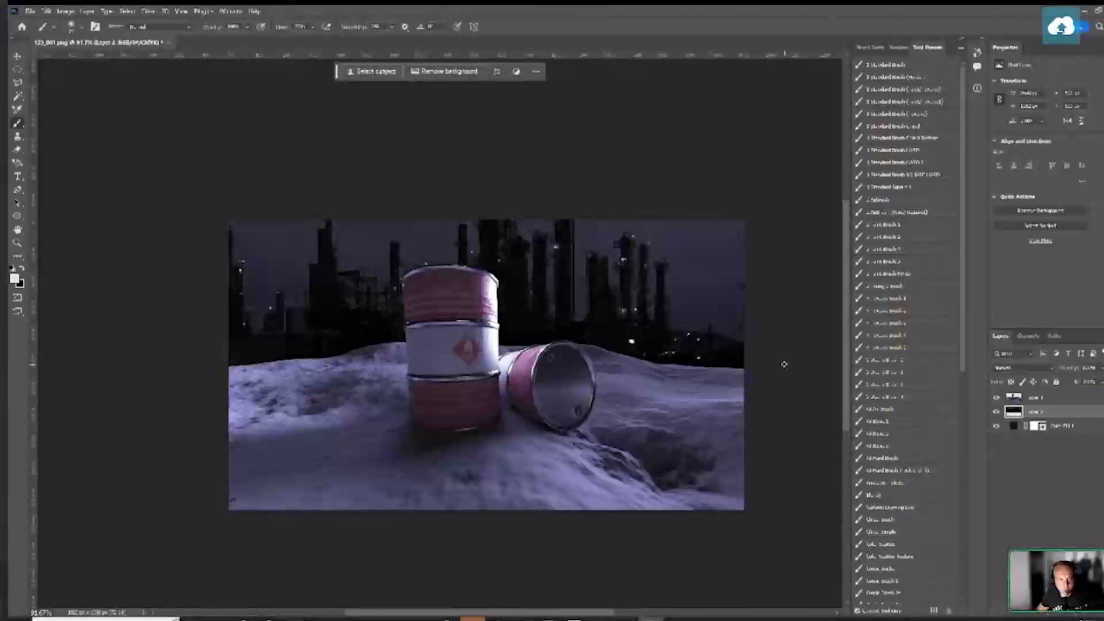
Crop outward with Generative Expand, extending the canvas above the skyline and on both sides
{"action": "scroll", "coordinate": [632, 346], "scroll_direction": "down", "scroll_amount": 3}
{"action": "left_click_drag", "start_coordinate": [635, 332], "coordinate": [636, 348]}
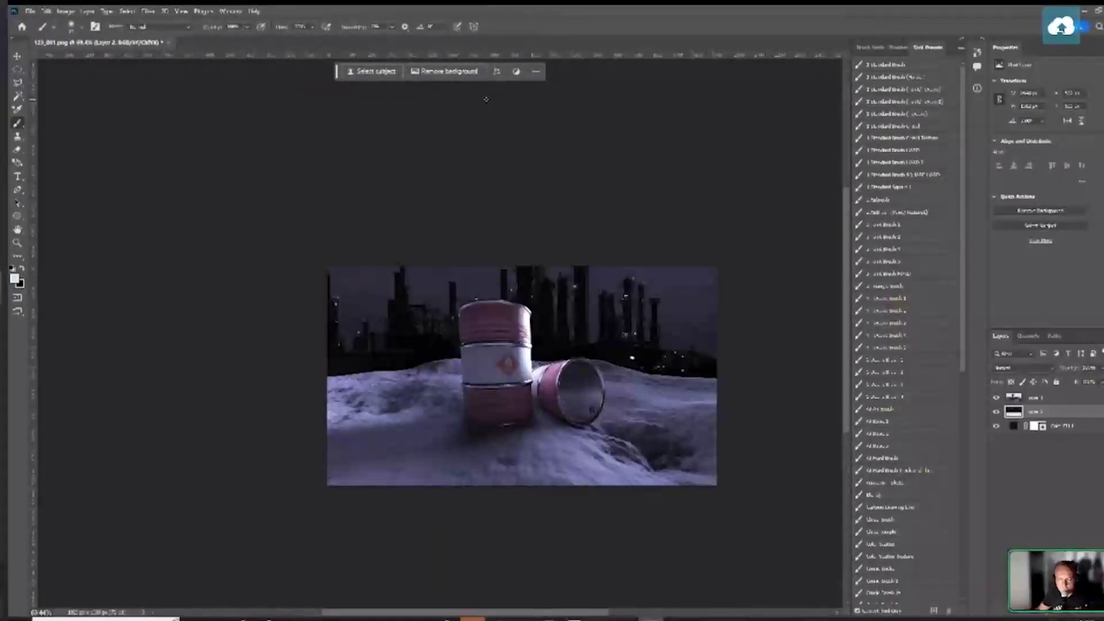
{"action": "key", "text": "c"}
{"action": "left_click_drag", "start_coordinate": [527, 266], "coordinate": [527, 252]}
{"action": "left_click_drag", "start_coordinate": [718, 375], "coordinate": [740, 377]}
{"action": "mouse_move", "coordinate": [304, 377]}
{"action": "left_mouse_down"}
{"action": "mouse_move", "coordinate": [277, 380]}
{"action": "mouse_move", "coordinate": [288, 383]}
{"action": "left_mouse_up"}
{"action": "key", "text": "Return"}
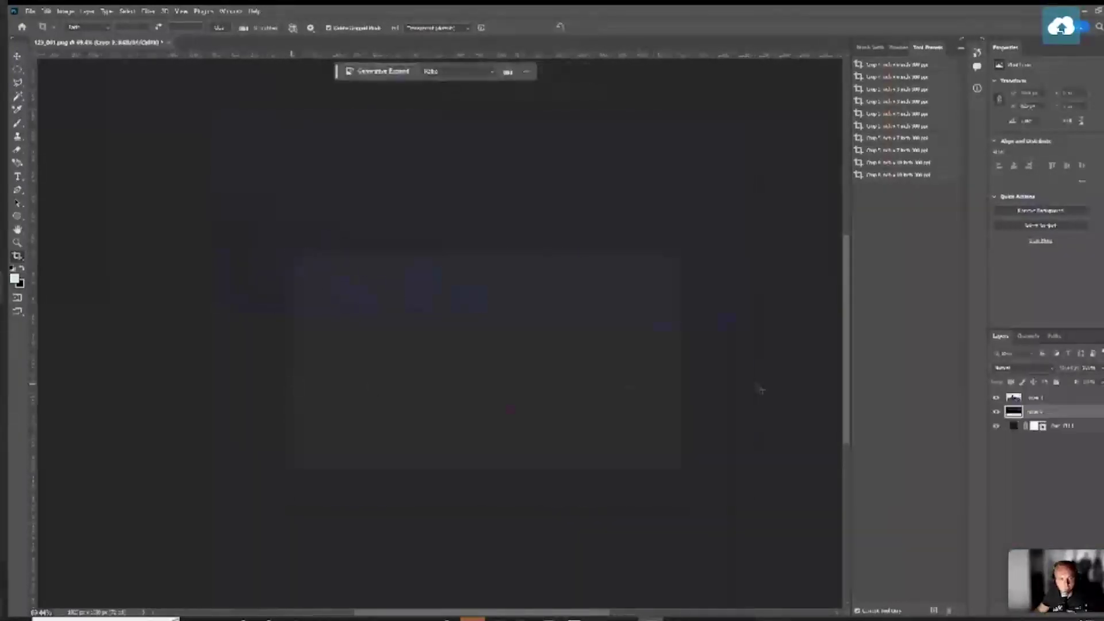
Select the original image, invert to the empty border, and generative-fill it, keeping variation 2
{"action": "left_click", "coordinate": [28, 75]}
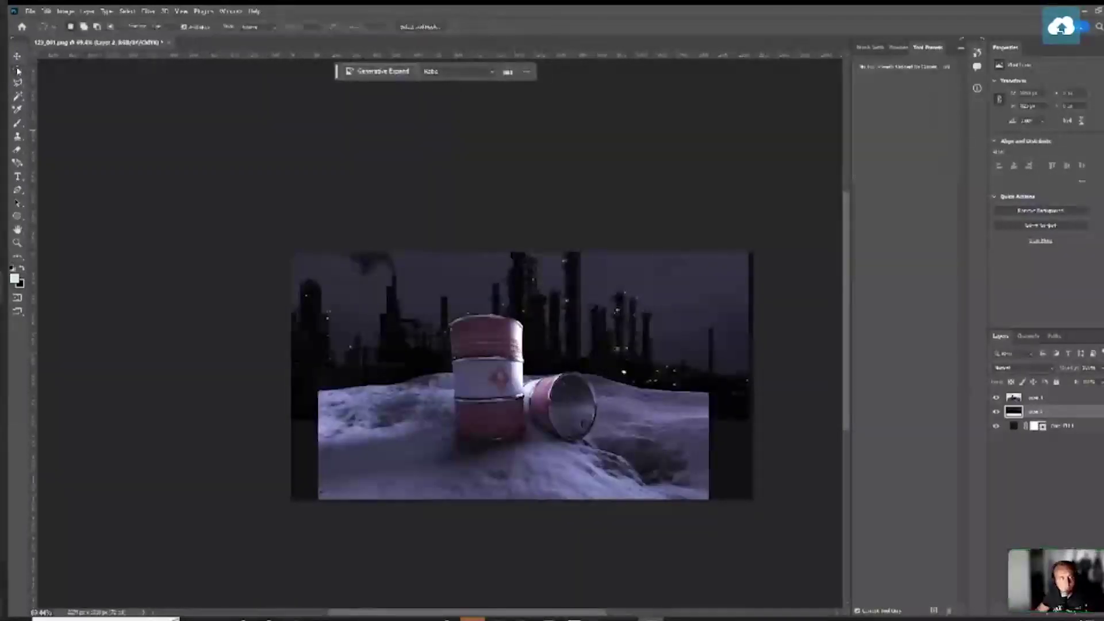
{"action": "right_click", "coordinate": [28, 75]}
{"action": "left_click", "coordinate": [57, 68]}
{"action": "left_click_drag", "start_coordinate": [320, 503], "coordinate": [704, 284]}
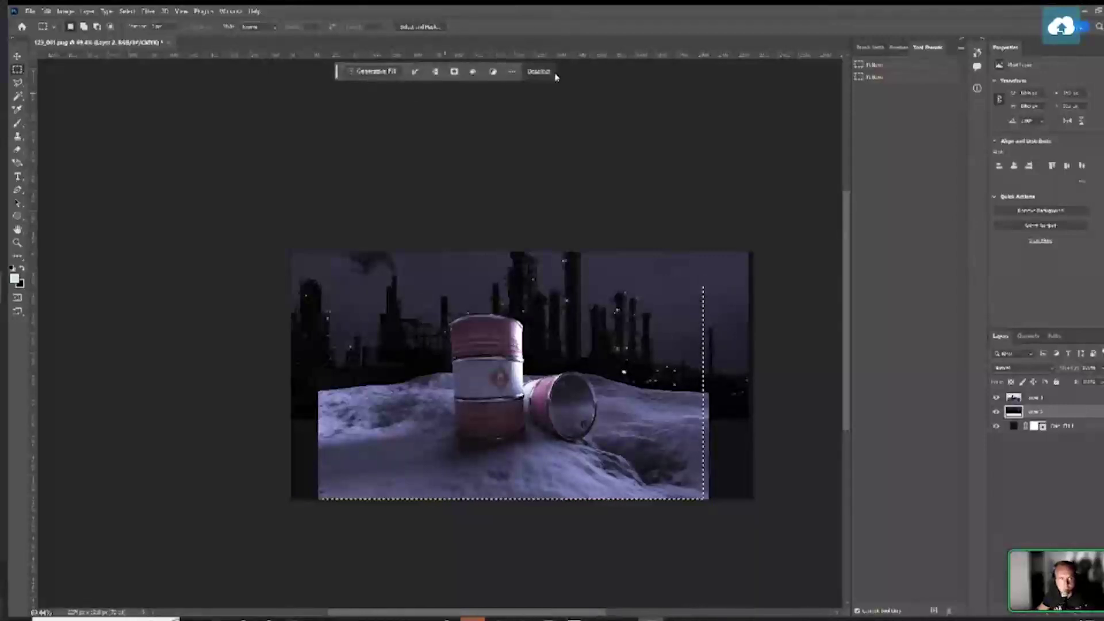
{"action": "left_click", "coordinate": [436, 72]}
{"action": "left_click", "coordinate": [362, 72]}
{"action": "left_click", "coordinate": [555, 74]}
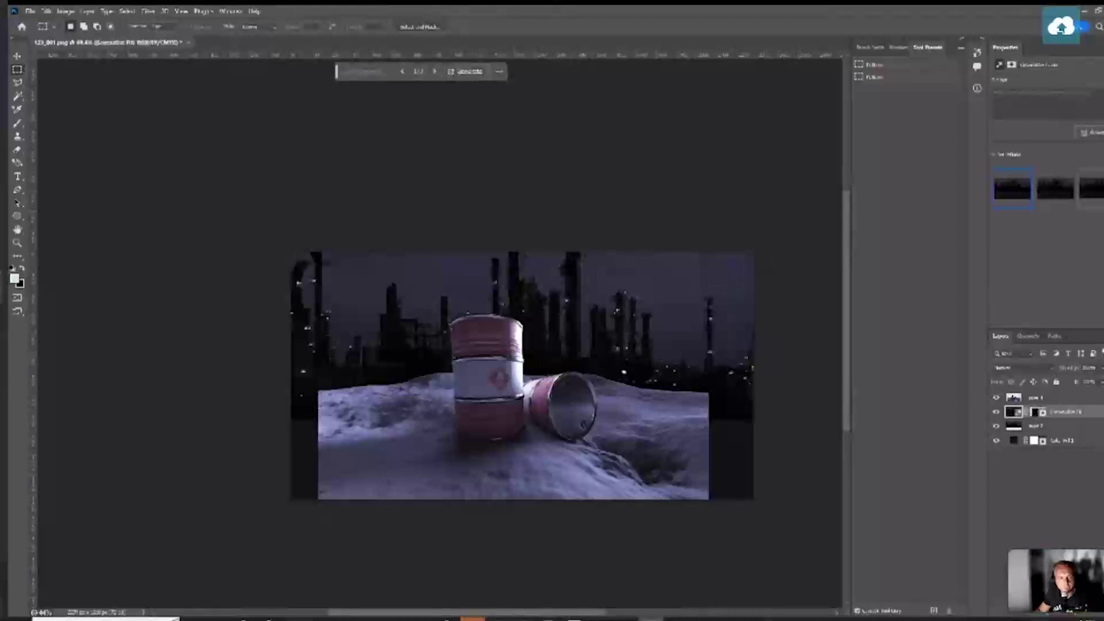
{"action": "left_click", "coordinate": [1056, 189]}
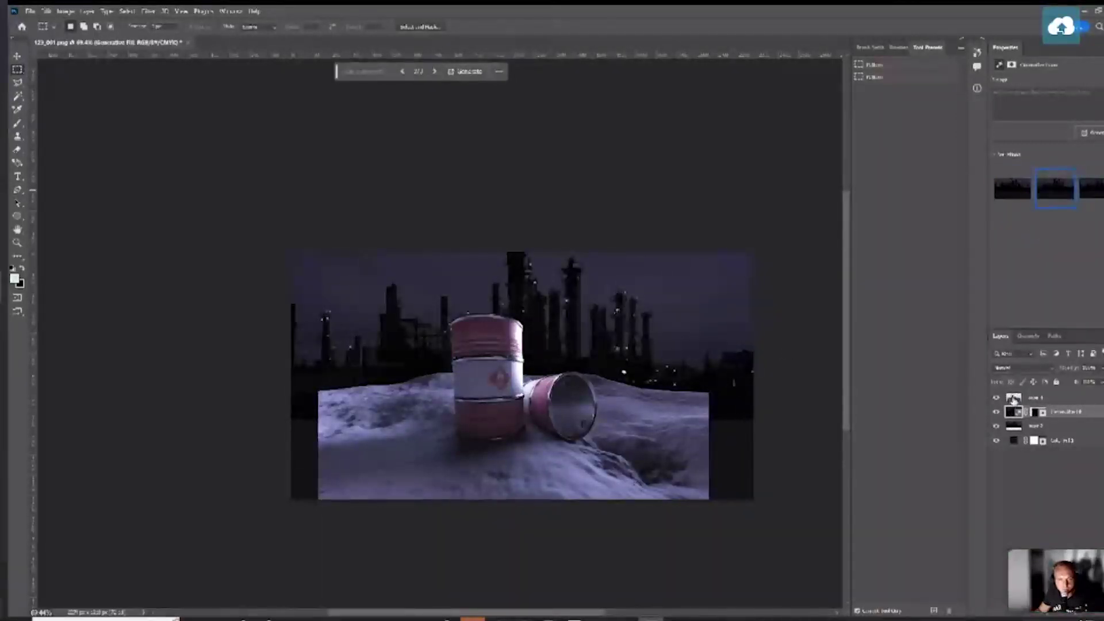
On Layer 1, select the left and right edge strips and generative-fill them, choosing variation 2
{"action": "left_click", "coordinate": [1016, 399]}
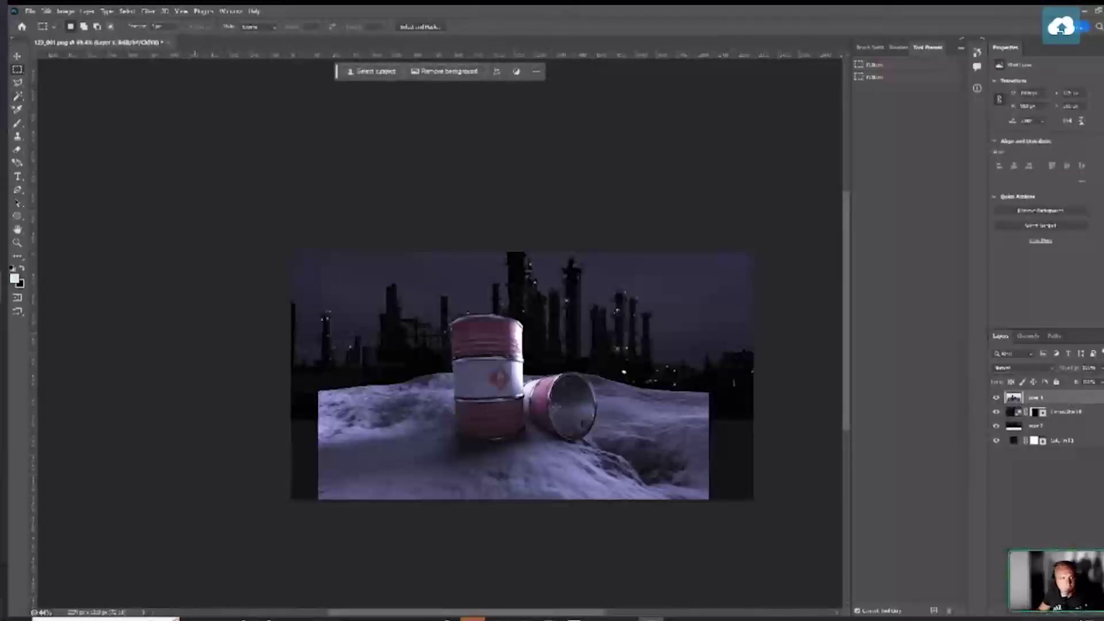
{"action": "left_click_drag", "start_coordinate": [689, 387], "coordinate": [831, 494]}
{"action": "left_click_drag", "start_coordinate": [331, 384], "coordinate": [240, 520]}
{"action": "left_click", "coordinate": [375, 72]}
{"action": "left_click", "coordinate": [562, 75]}
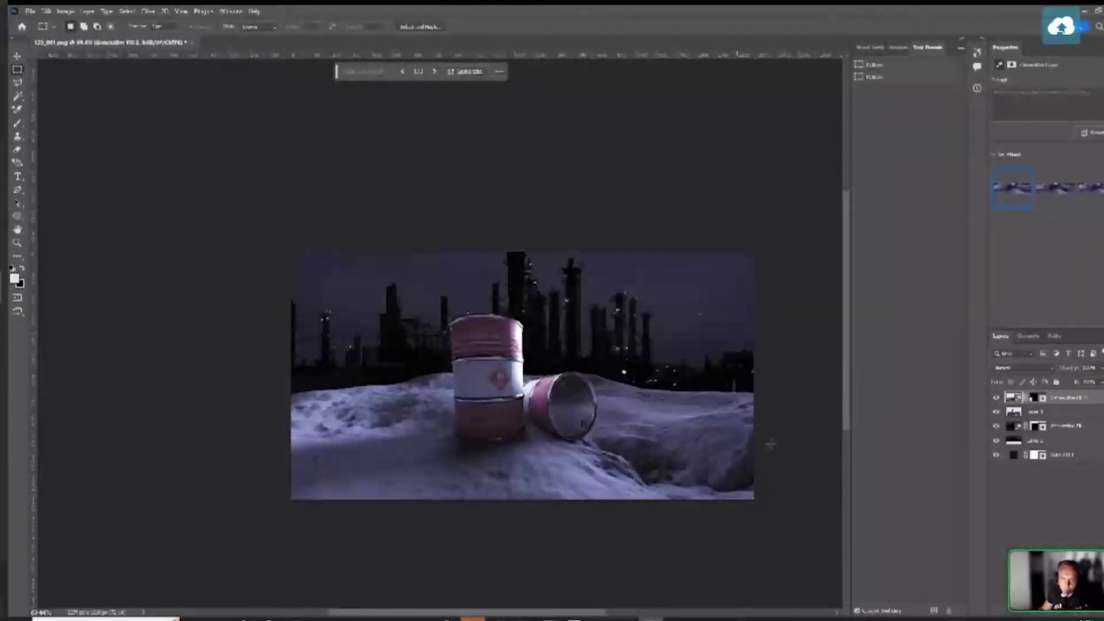
{"action": "left_click", "coordinate": [1051, 185]}
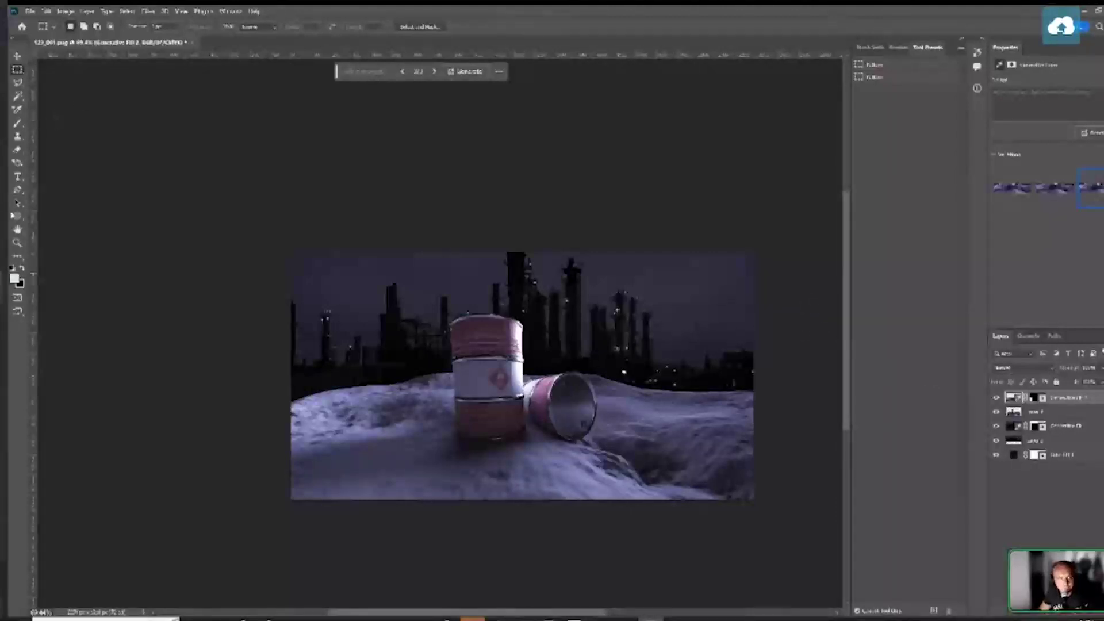
{"action": "left_click", "coordinate": [17, 216]}
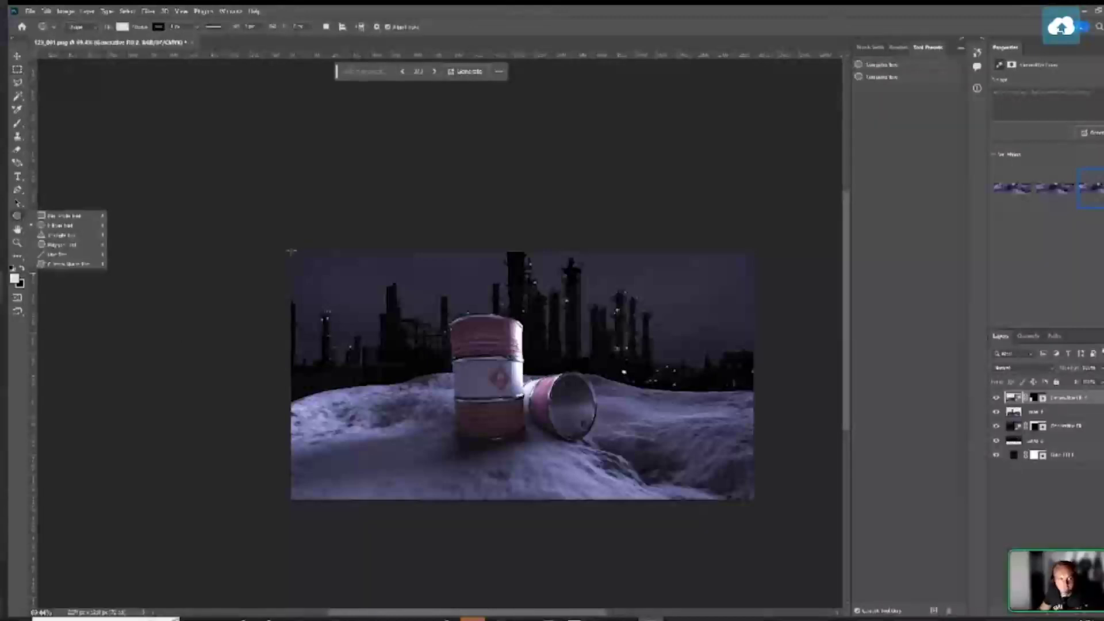
Draw a full-image ellipse set to Subtract Front Shape with a black fill
{"action": "left_click_drag", "start_coordinate": [292, 252], "coordinate": [753, 498]}
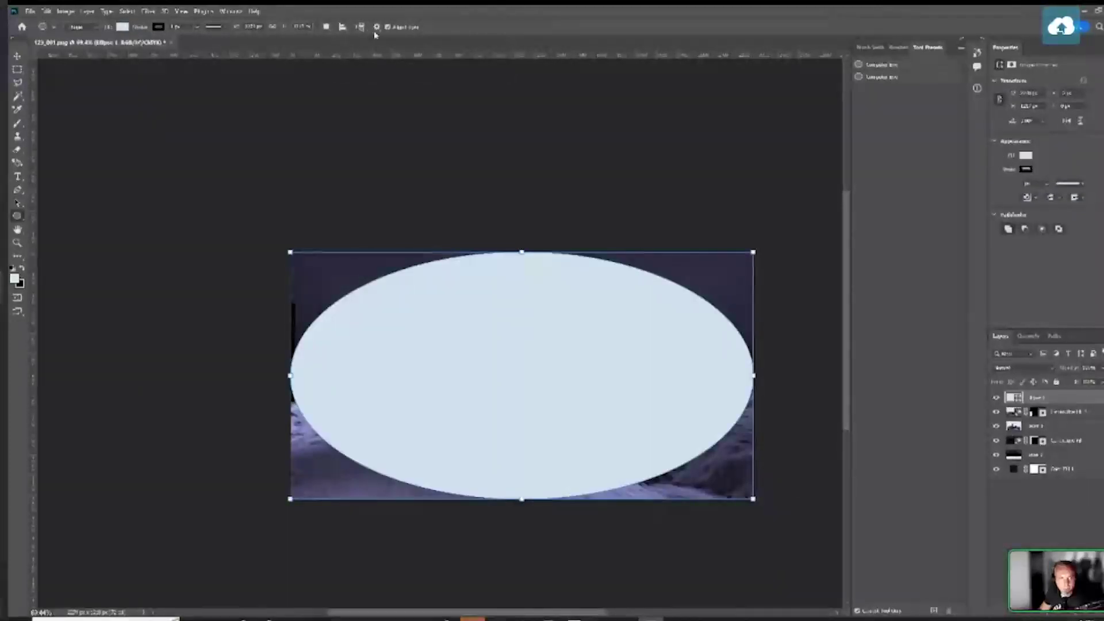
{"action": "left_click", "coordinate": [327, 28]}
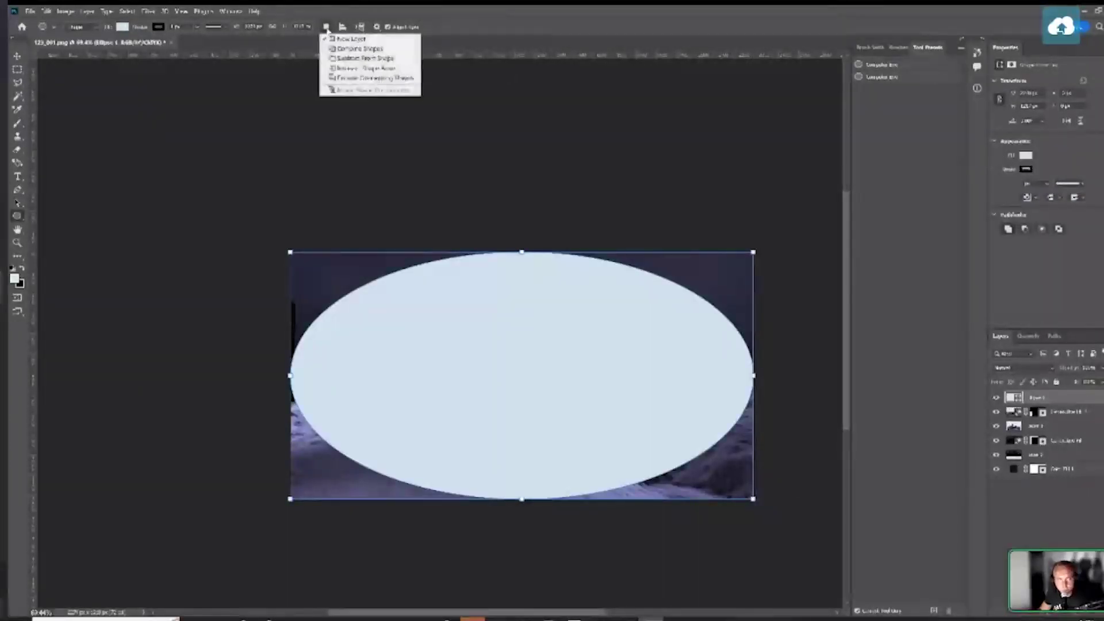
{"action": "left_click", "coordinate": [363, 58]}
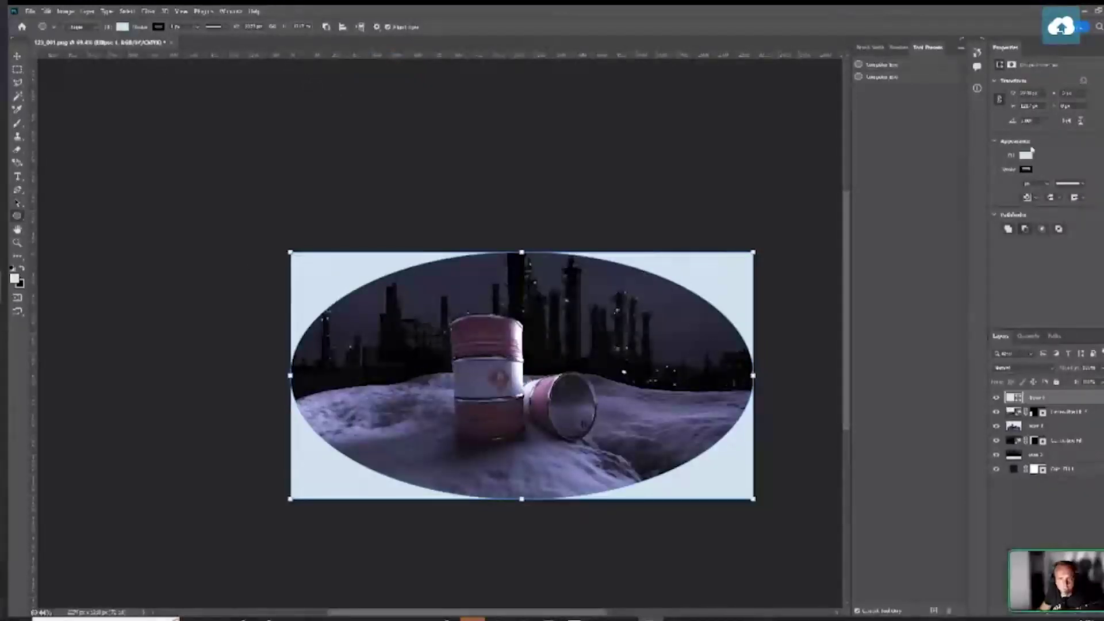
{"action": "left_click", "coordinate": [1027, 157]}
{"action": "left_click", "coordinate": [990, 208]}
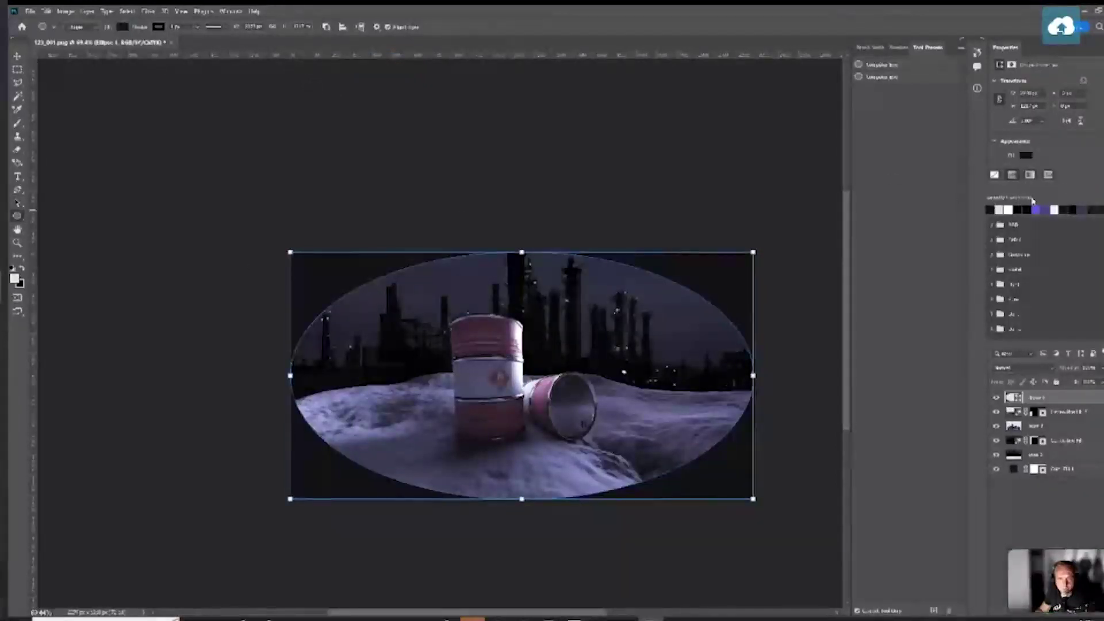
{"action": "left_click", "coordinate": [1085, 155]}
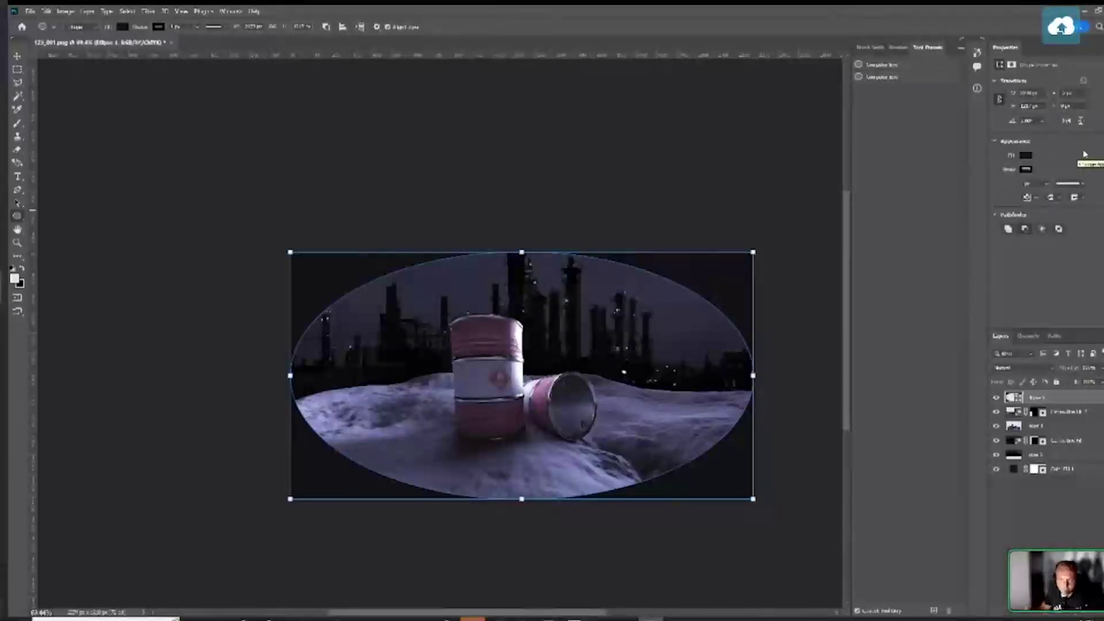
Set the vignette layer to Multiply and tune its Fill, mask Density and Feather
{"action": "left_click", "coordinate": [1018, 367]}
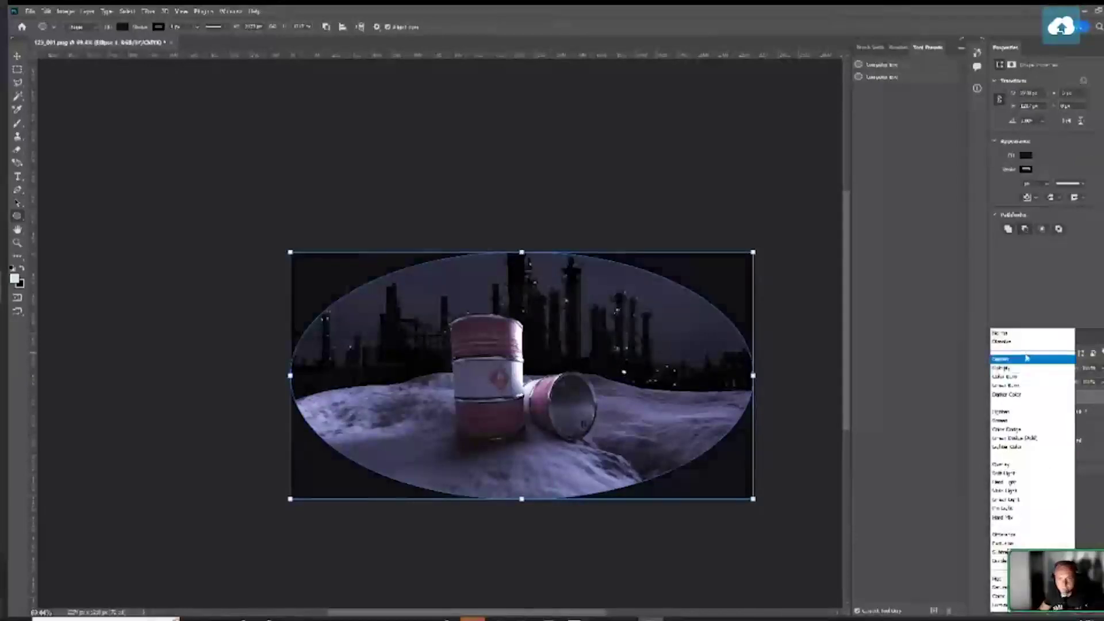
{"action": "left_click", "coordinate": [1022, 369]}
{"action": "left_click_drag", "start_coordinate": [1102, 395], "coordinate": [1094, 395]}
{"action": "left_click", "coordinate": [1012, 65]}
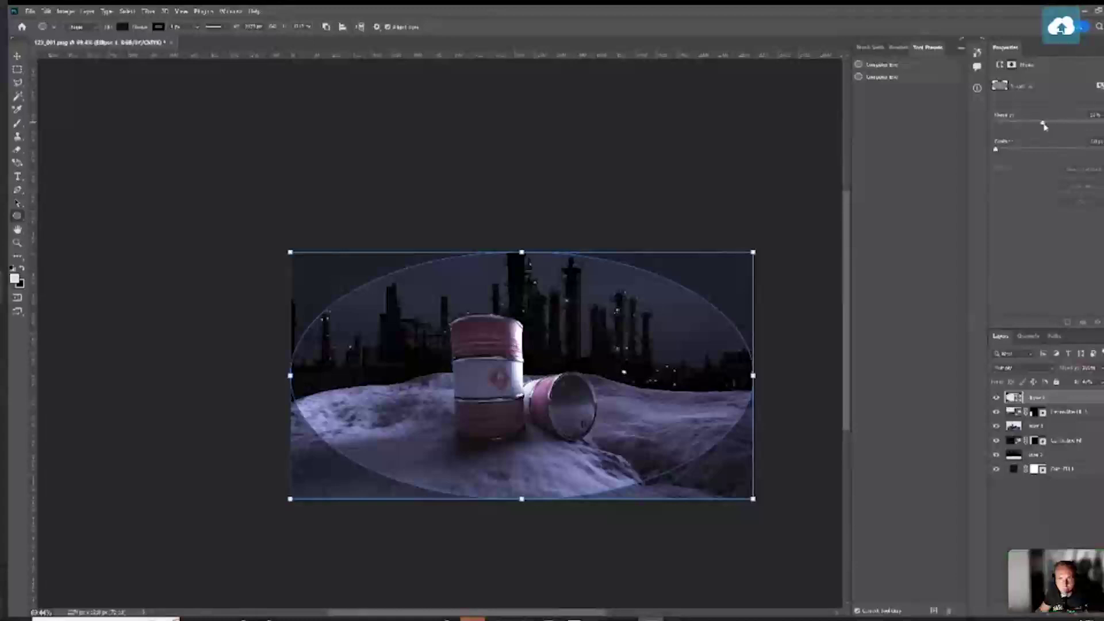
{"action": "left_click", "coordinate": [1043, 123]}
{"action": "left_click_drag", "start_coordinate": [998, 126], "coordinate": [1011, 149]}
{"action": "left_click_drag", "start_coordinate": [1024, 152], "coordinate": [1067, 151]}
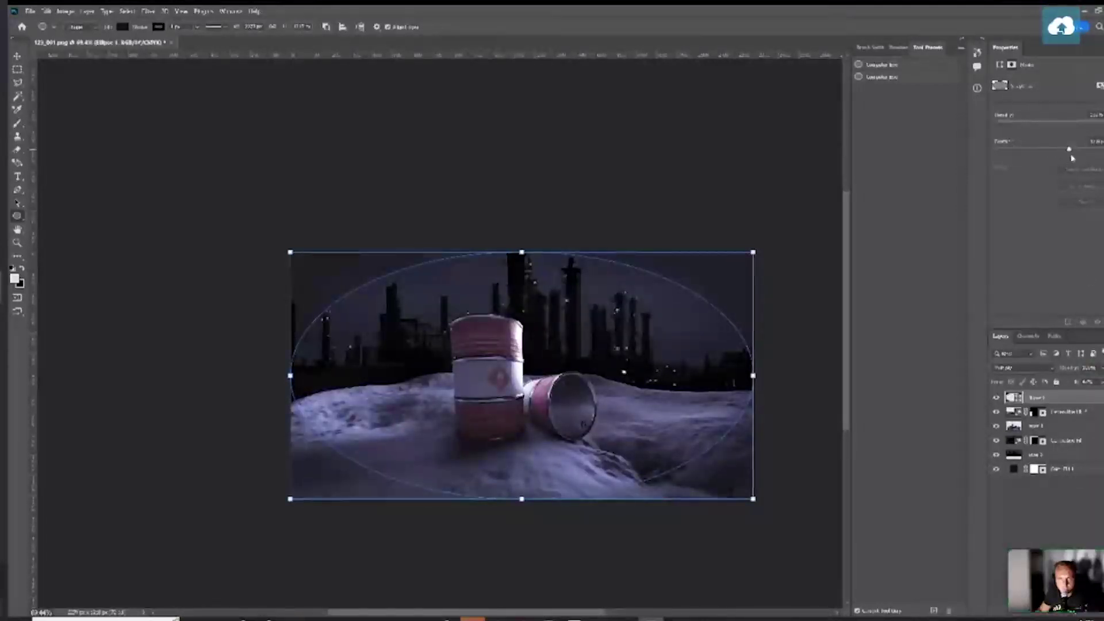
{"action": "left_click", "coordinate": [1102, 381]}
{"action": "left_click_drag", "start_coordinate": [1097, 395], "coordinate": [1103, 396]}
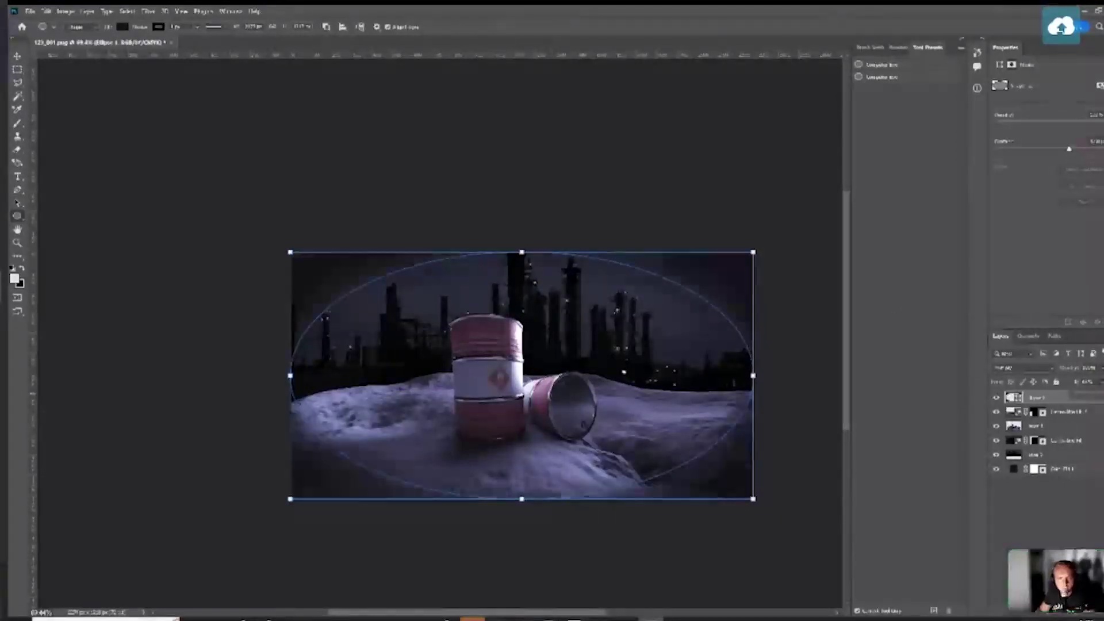
Create an ellipse through the sized-ellipse dialog and recentre the view on the image
{"action": "left_click", "coordinate": [777, 313]}
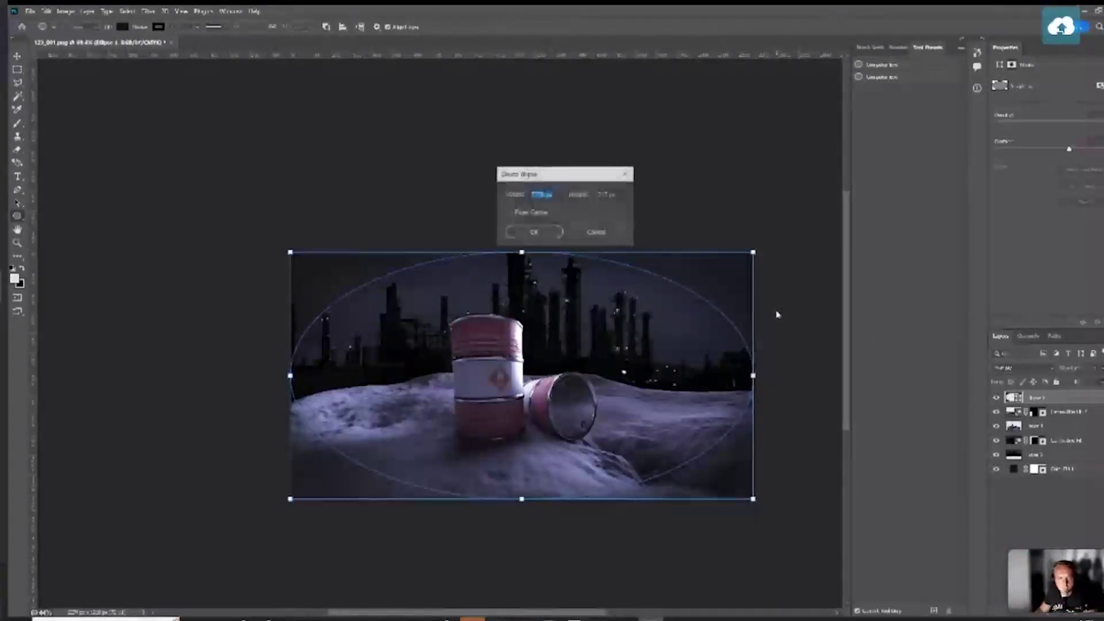
{"action": "left_click", "coordinate": [547, 232]}
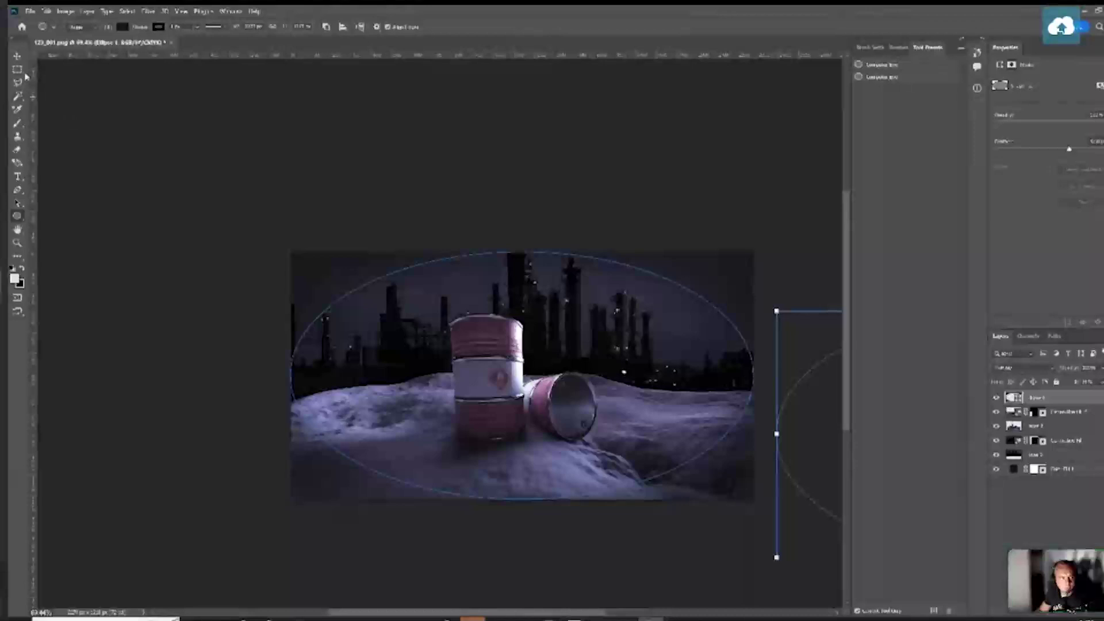
{"action": "key", "text": "v"}
{"action": "scroll", "coordinate": [609, 399], "scroll_direction": "up", "scroll_amount": 2}
{"action": "scroll", "coordinate": [609, 399], "scroll_direction": "up", "scroll_amount": 1}
{"action": "left_click_drag", "start_coordinate": [599, 387], "coordinate": [573, 355]}
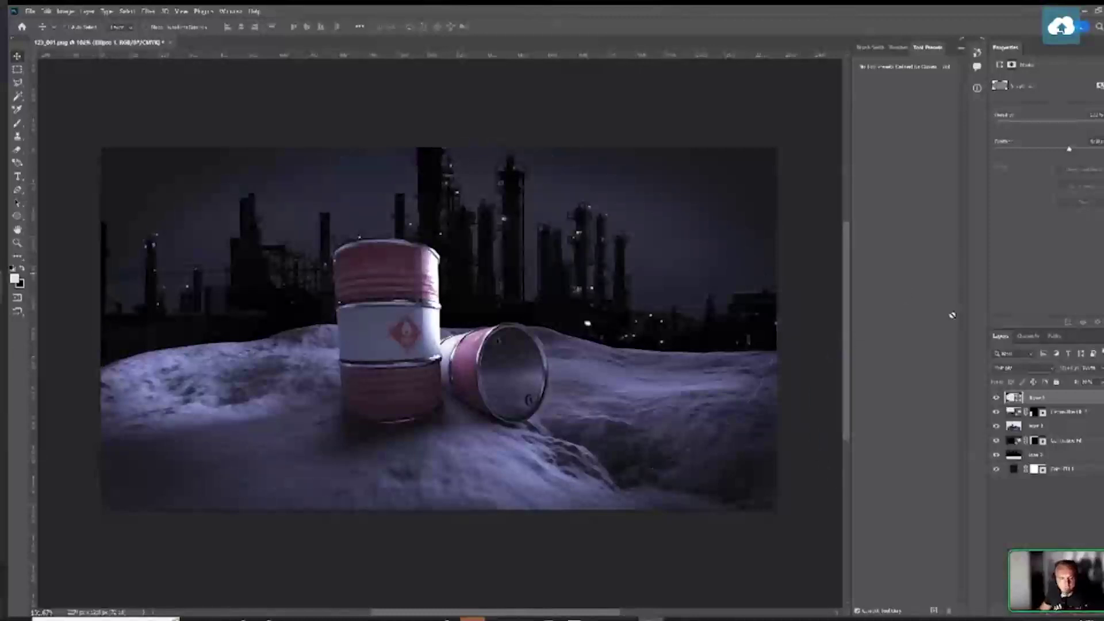
Stamp all visible layers onto a new layer and set up a smaller Soft Round smudge brush
{"action": "key", "text": "ctrl+alt+shift+e"}
{"action": "key", "text": "r"}
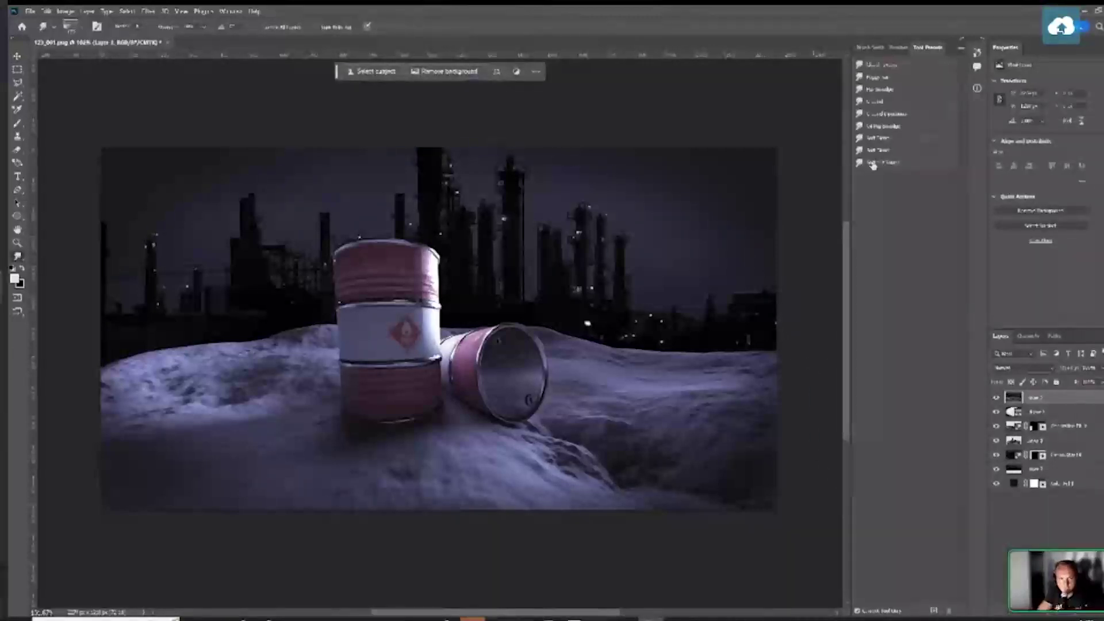
{"action": "left_click", "coordinate": [878, 138]}
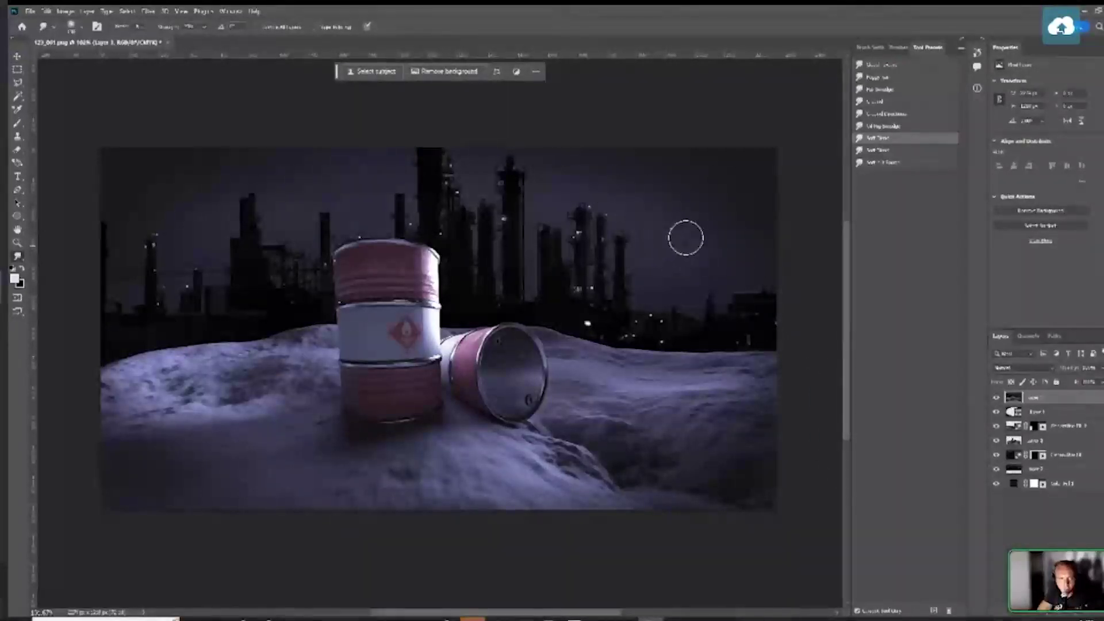
{"action": "key", "text": "bracketleft"}
{"action": "key", "text": "bracketleft"}
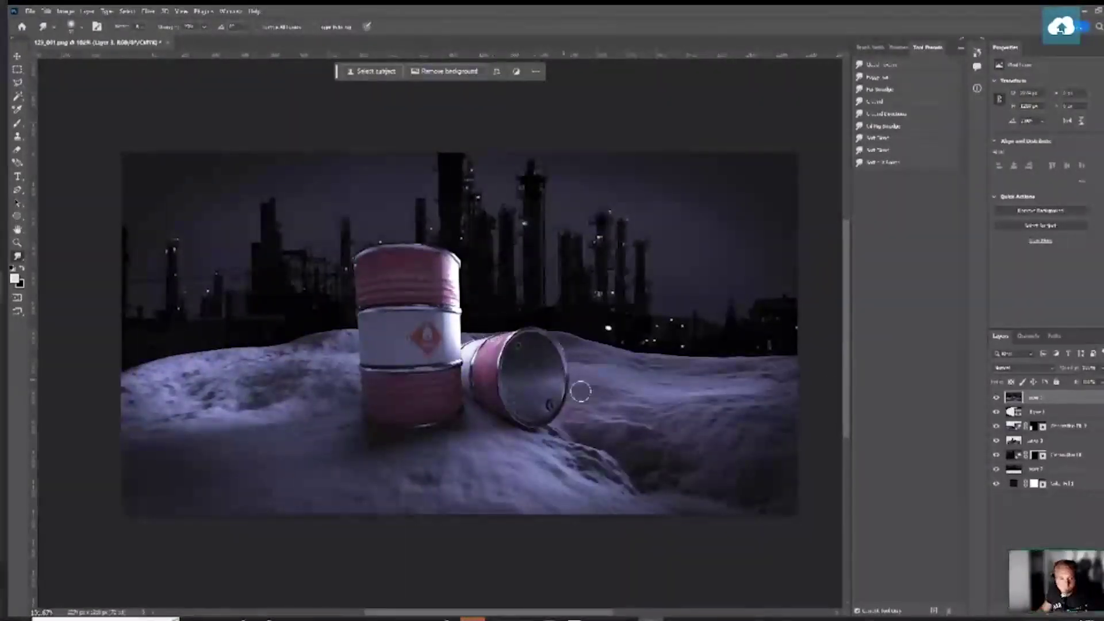
Add a new empty layer and pick the Standard Spray brush preset
{"action": "key", "text": "b"}
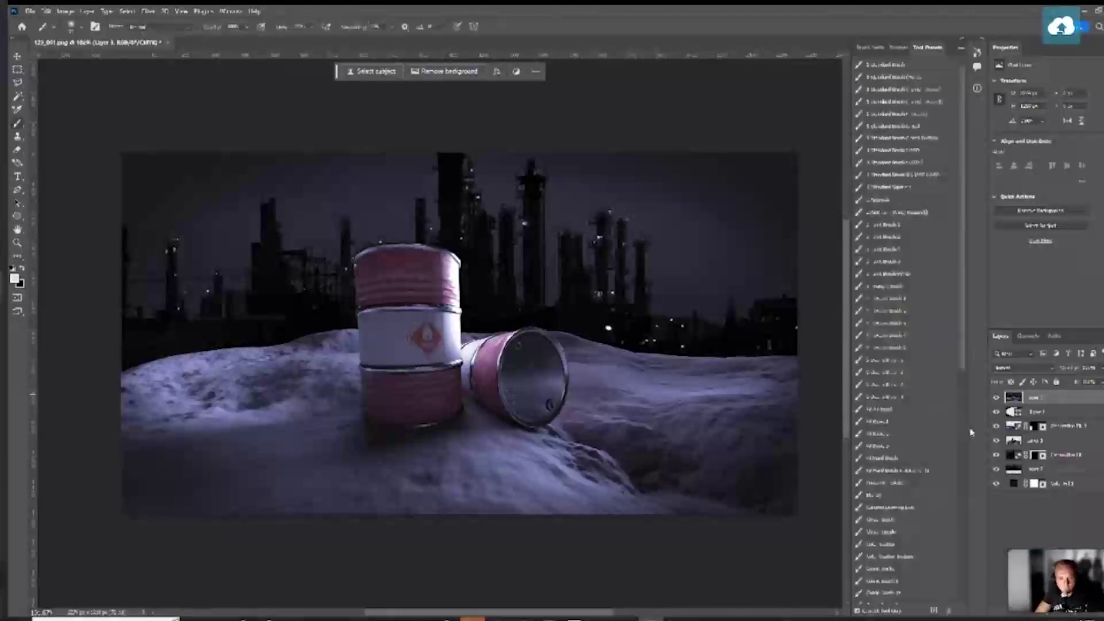
{"action": "key", "text": "ctrl+shift+alt+n"}
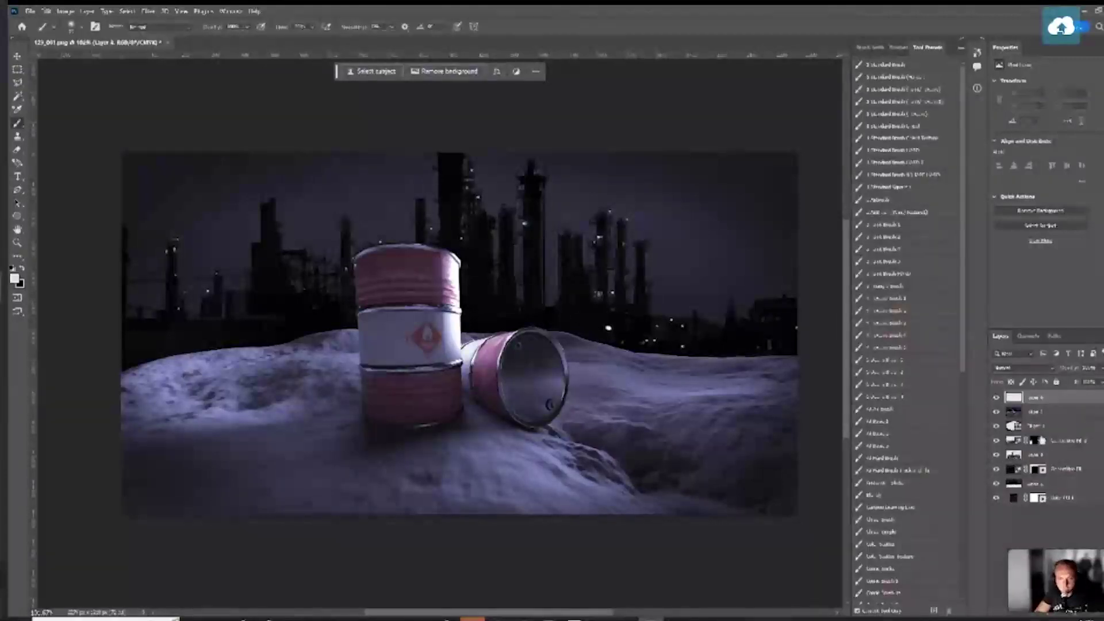
{"action": "left_click", "coordinate": [899, 65]}
{"action": "left_click", "coordinate": [883, 188]}
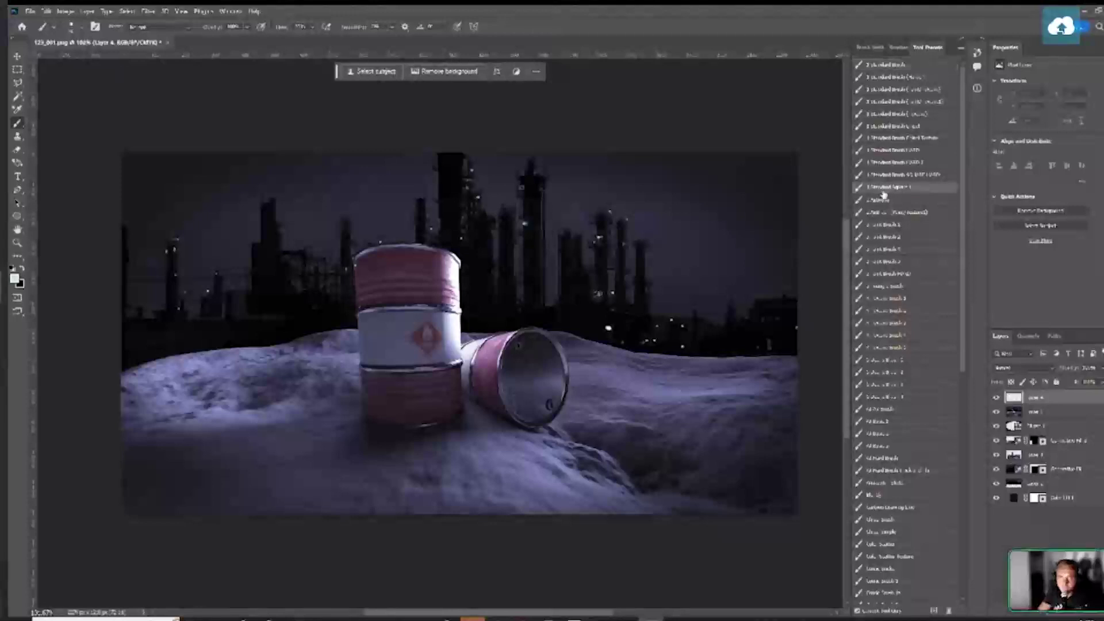
Save the document as a PSD, accepting the compatibility options
{"action": "left_click", "coordinate": [30, 11]}
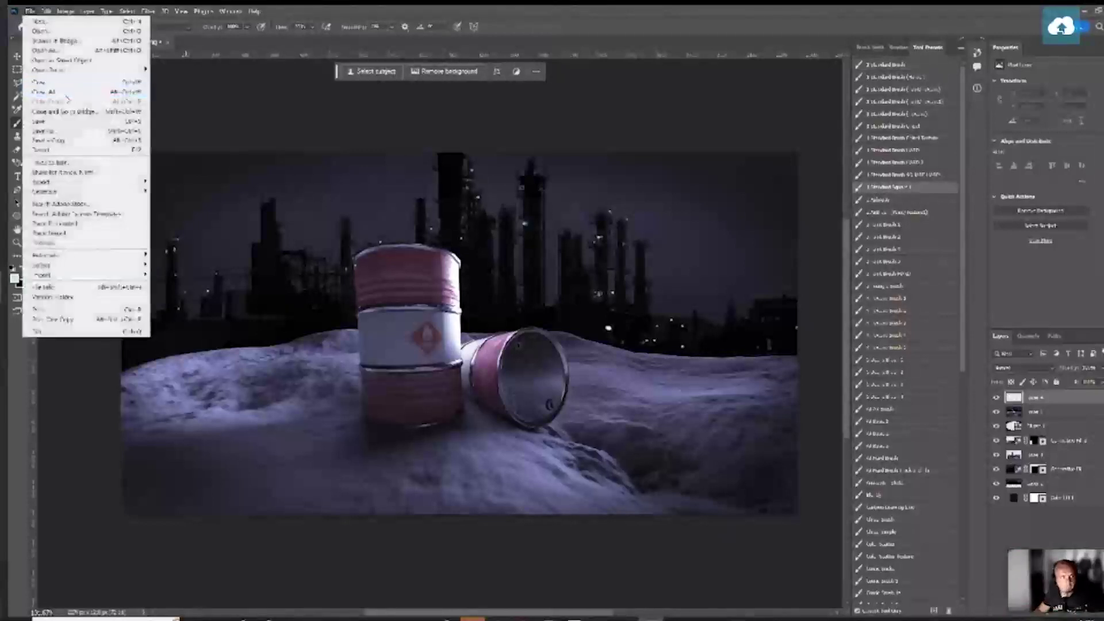
{"action": "left_click", "coordinate": [56, 121]}
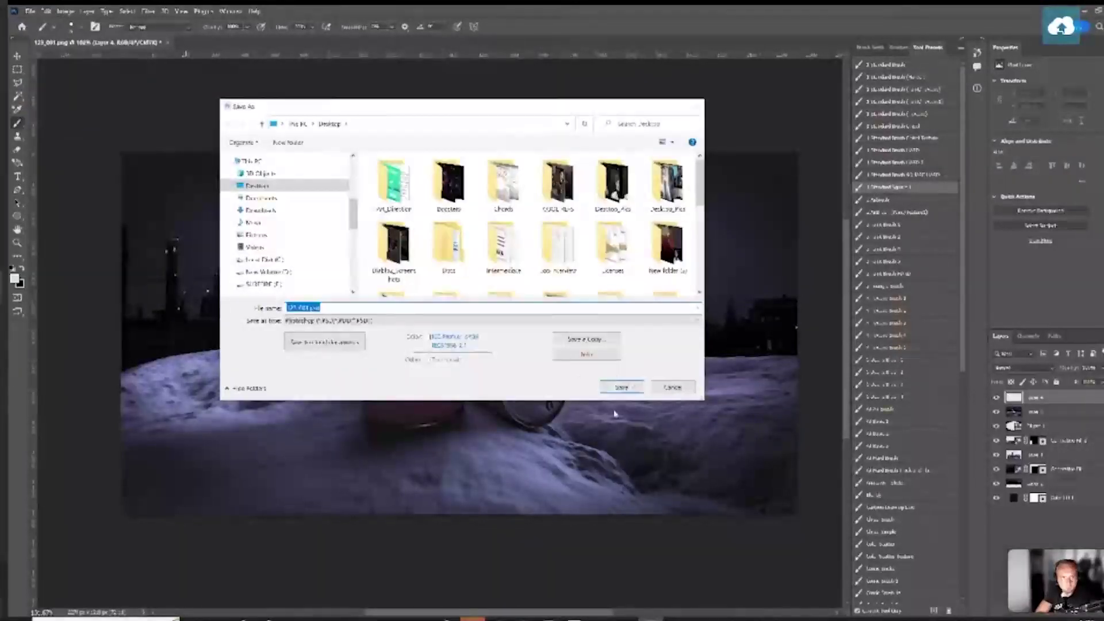
{"action": "left_click", "coordinate": [630, 388]}
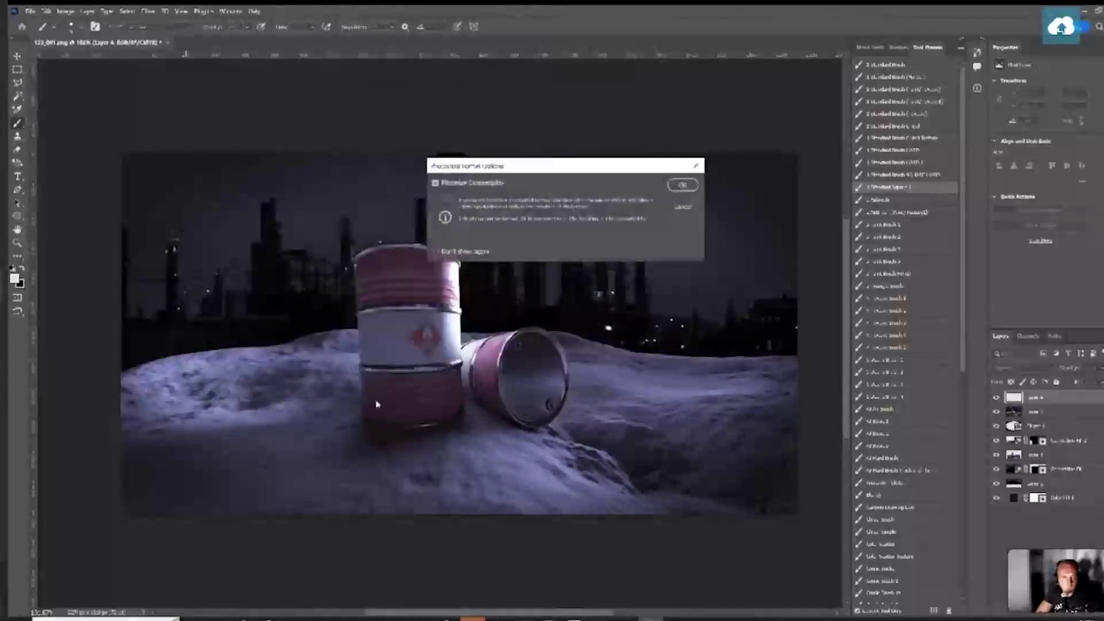
{"action": "left_click", "coordinate": [683, 185]}
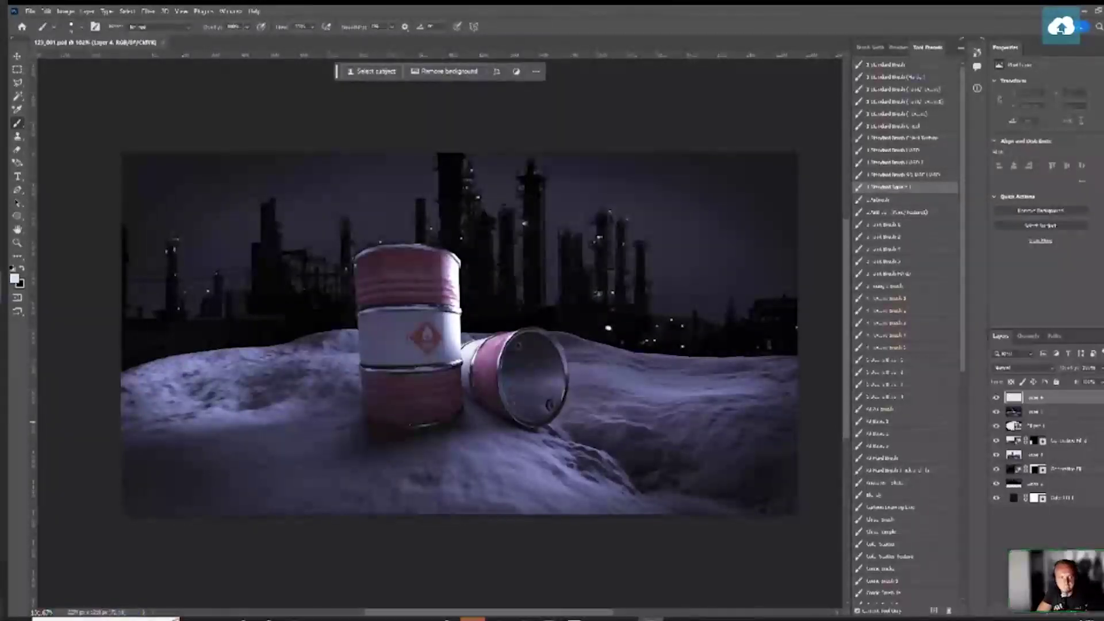
{"action": "mouse_move", "coordinate": [379, 438]}
{"action": "left_mouse_down"}
{"action": "mouse_move", "coordinate": [412, 414]}
{"action": "mouse_move", "coordinate": [385, 422]}
{"action": "left_mouse_up"}
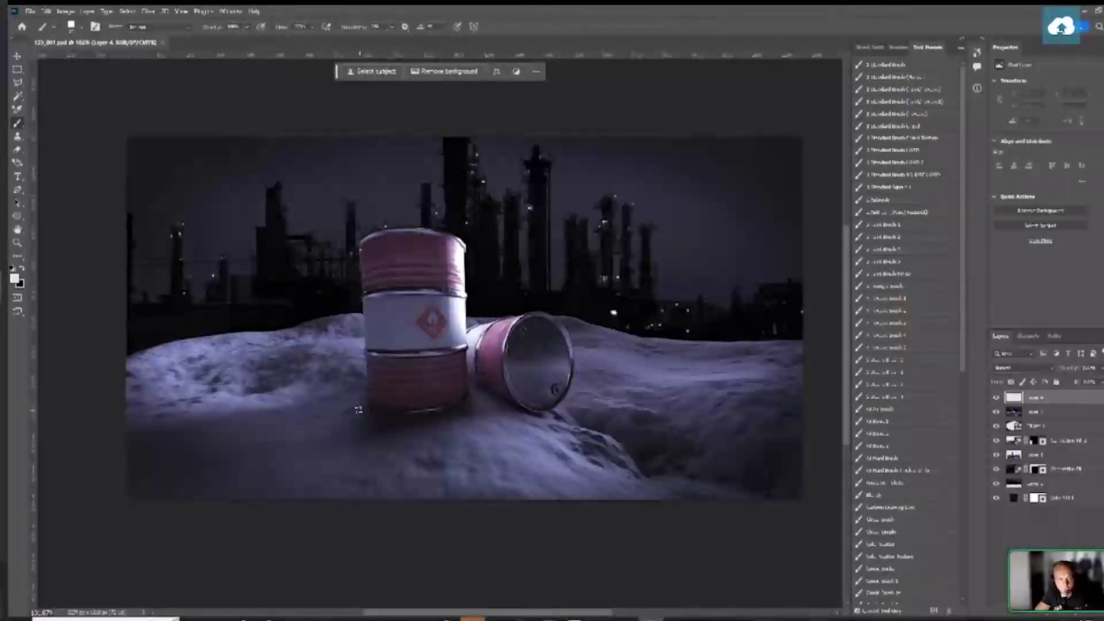
Swap to the snow colour and paint over the standing barrel's bottom-left base
{"action": "key", "text": "x"}
{"action": "mouse_move", "coordinate": [367, 398]}
{"action": "left_mouse_down"}
{"action": "mouse_move", "coordinate": [406, 426]}
{"action": "mouse_move", "coordinate": [363, 406]}
{"action": "mouse_move", "coordinate": [318, 418]}
{"action": "mouse_move", "coordinate": [400, 420]}
{"action": "mouse_move", "coordinate": [363, 424]}
{"action": "mouse_move", "coordinate": [389, 430]}
{"action": "left_mouse_up"}
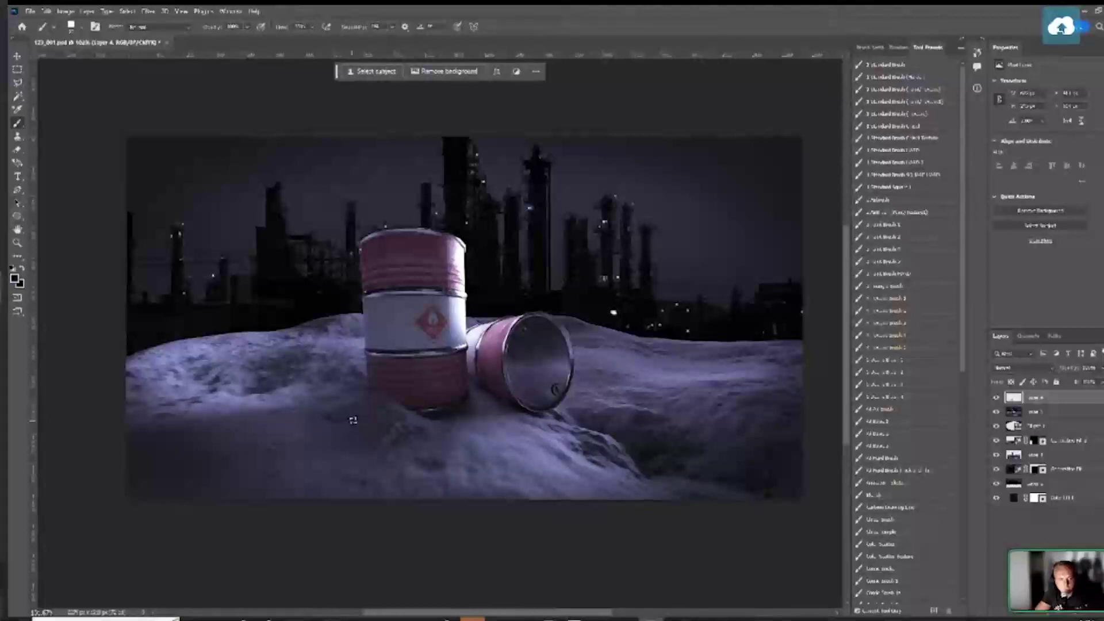
Bring the rust texture in from the other window, position it over the barrels, and commit
{"action": "key", "text": "r"}
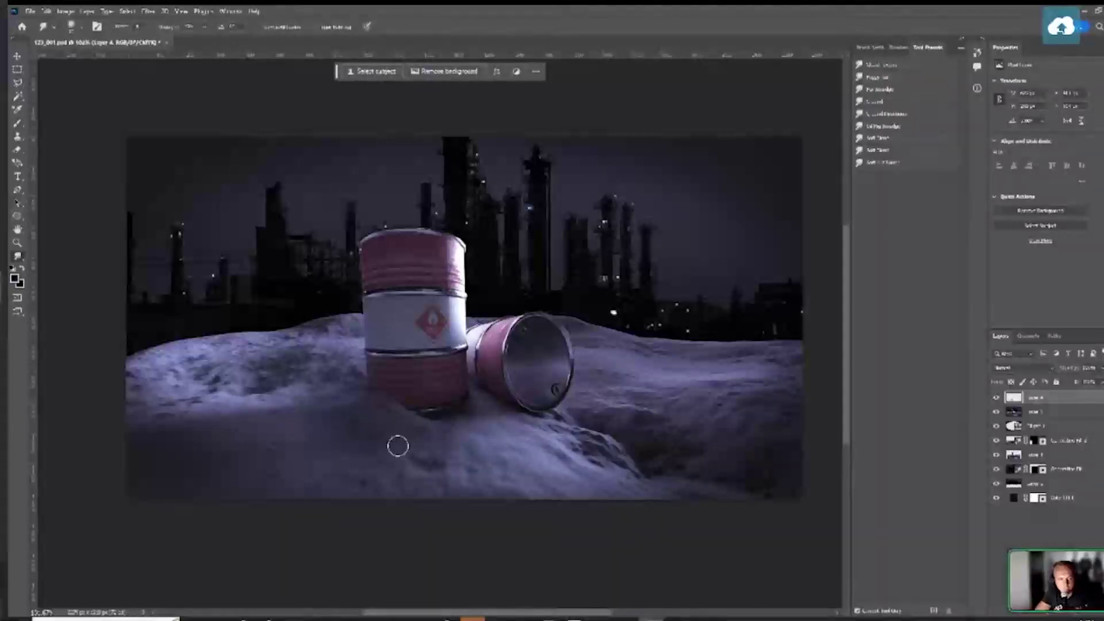
{"action": "key", "text": "b"}
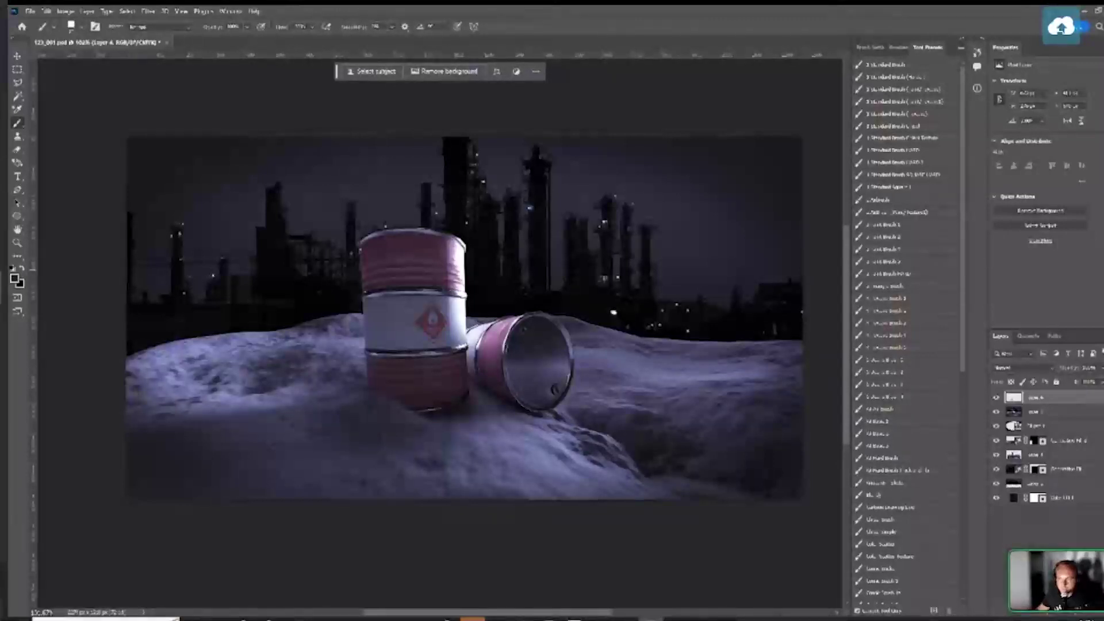
{"action": "left_click", "coordinate": [345, 619]}
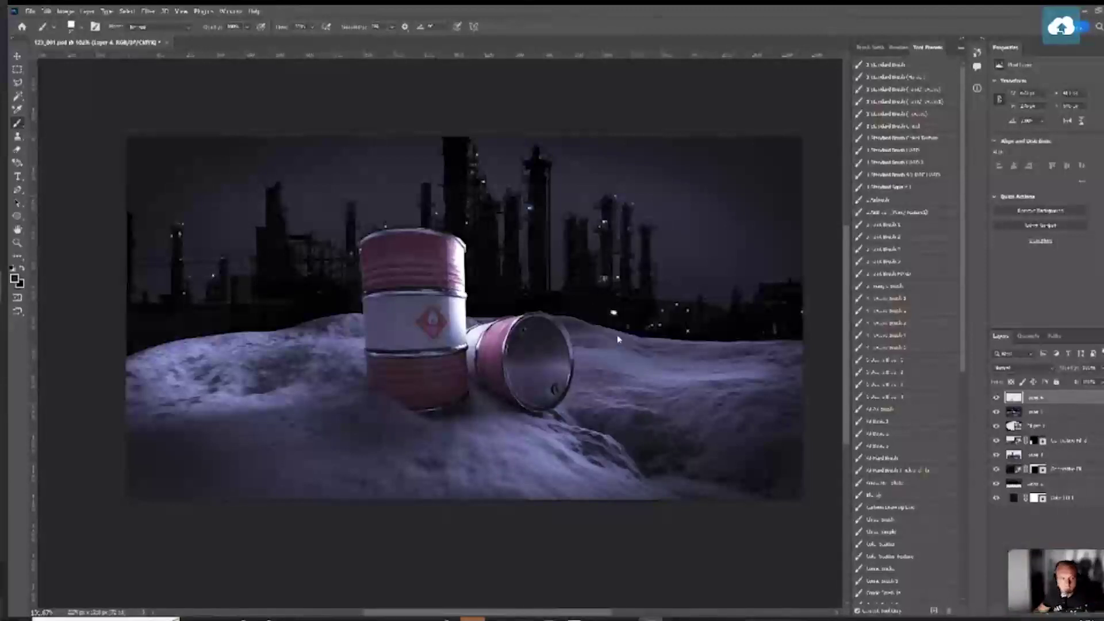
{"action": "left_click_drag", "start_coordinate": [538, 303], "coordinate": [460, 308]}
{"action": "key", "text": "Return"}
{"action": "left_click", "coordinate": [1054, 369]}
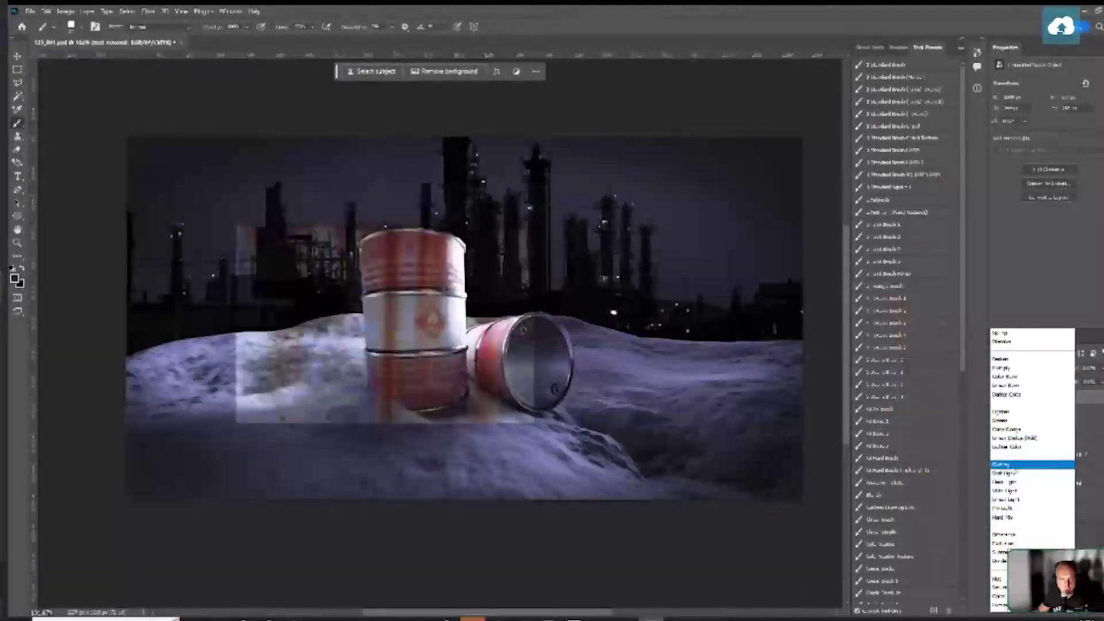
Change the rust texture's blend mode and darken its shadows with a Levels adjustment
{"action": "left_click", "coordinate": [1004, 465]}
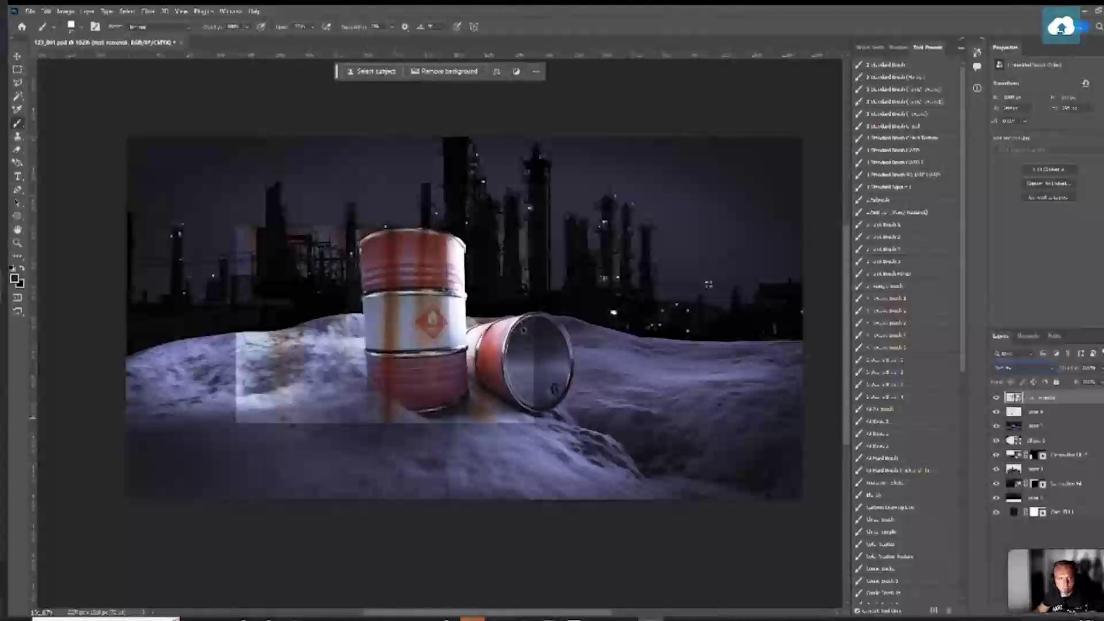
{"action": "left_click", "coordinate": [61, 11]}
{"action": "mouse_move", "coordinate": [87, 32]}
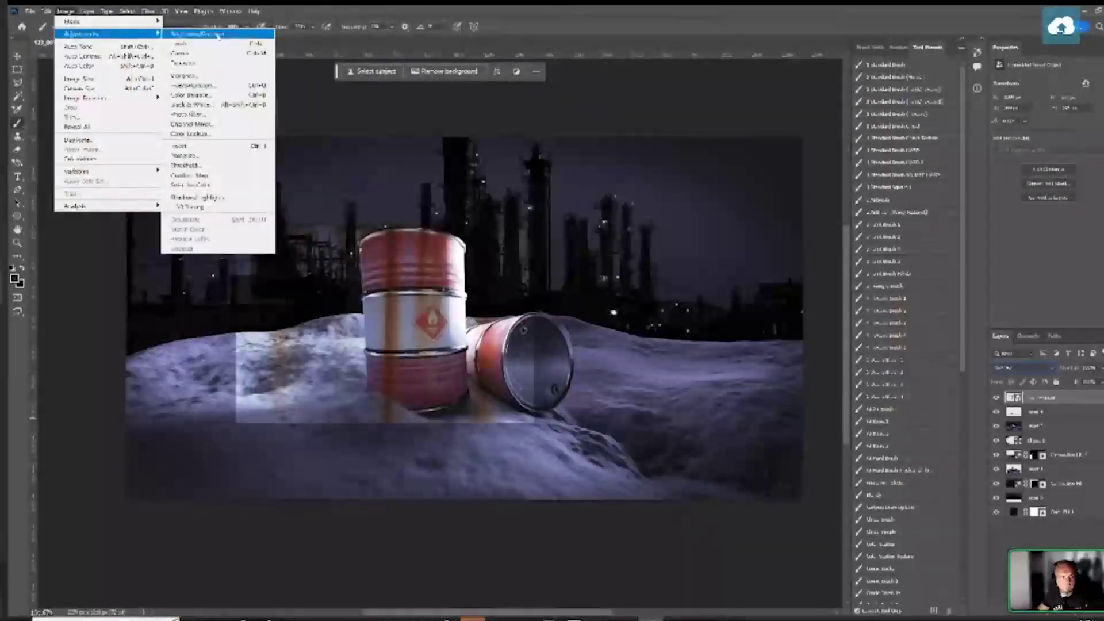
{"action": "left_click", "coordinate": [178, 43]}
{"action": "left_click_drag", "start_coordinate": [566, 136], "coordinate": [714, 125]}
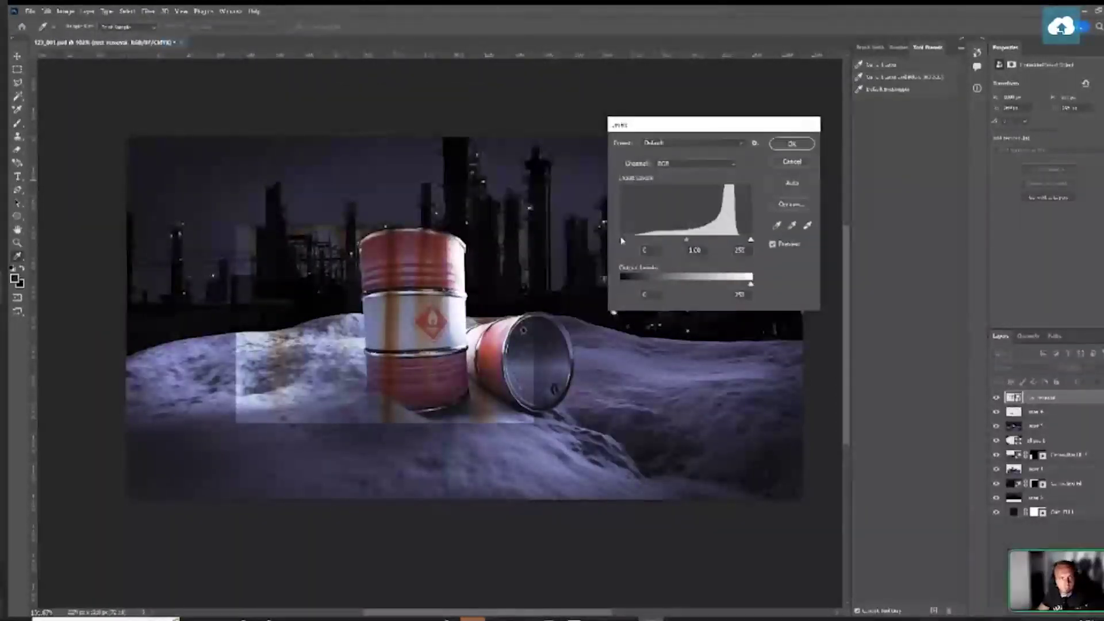
{"action": "mouse_move", "coordinate": [636, 243]}
{"action": "left_mouse_down"}
{"action": "mouse_move", "coordinate": [650, 245]}
{"action": "mouse_move", "coordinate": [641, 246]}
{"action": "left_mouse_up"}
{"action": "mouse_move", "coordinate": [751, 242]}
{"action": "left_mouse_down"}
{"action": "mouse_move", "coordinate": [738, 241]}
{"action": "mouse_move", "coordinate": [751, 241]}
{"action": "left_mouse_up"}
{"action": "left_click", "coordinate": [793, 143]}
Fill the texture mask with black, then airbrush the rust back in white on the standing barrel
{"action": "key", "text": "b"}
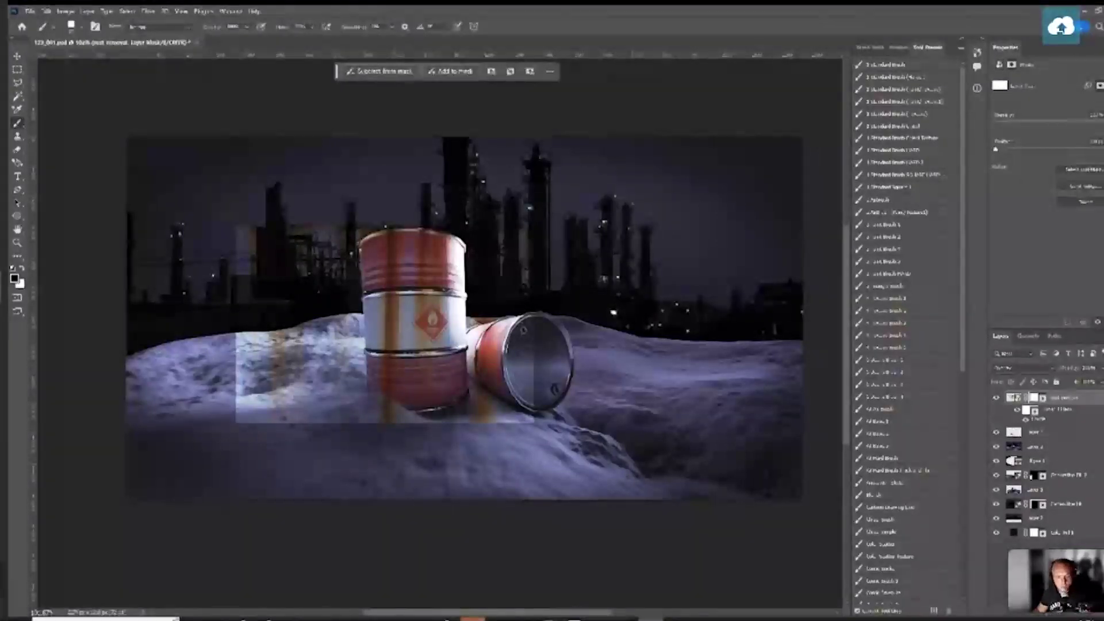
{"action": "key", "text": "ctrl+i"}
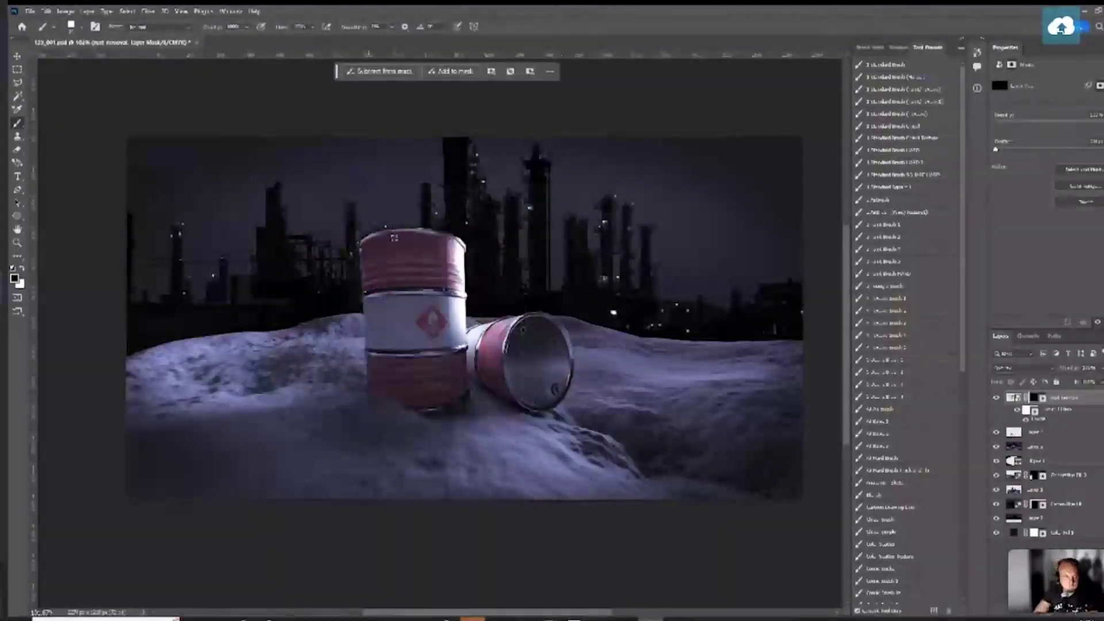
{"action": "left_click", "coordinate": [886, 199]}
{"action": "key", "text": "x"}
{"action": "mouse_move", "coordinate": [415, 378]}
{"action": "left_mouse_down"}
{"action": "mouse_move", "coordinate": [406, 263]}
{"action": "mouse_move", "coordinate": [407, 279]}
{"action": "mouse_move", "coordinate": [424, 257]}
{"action": "mouse_move", "coordinate": [452, 381]}
{"action": "mouse_move", "coordinate": [391, 250]}
{"action": "mouse_move", "coordinate": [378, 249]}
{"action": "mouse_move", "coordinate": [397, 370]}
{"action": "mouse_move", "coordinate": [440, 407]}
{"action": "mouse_move", "coordinate": [498, 354]}
{"action": "left_mouse_up"}
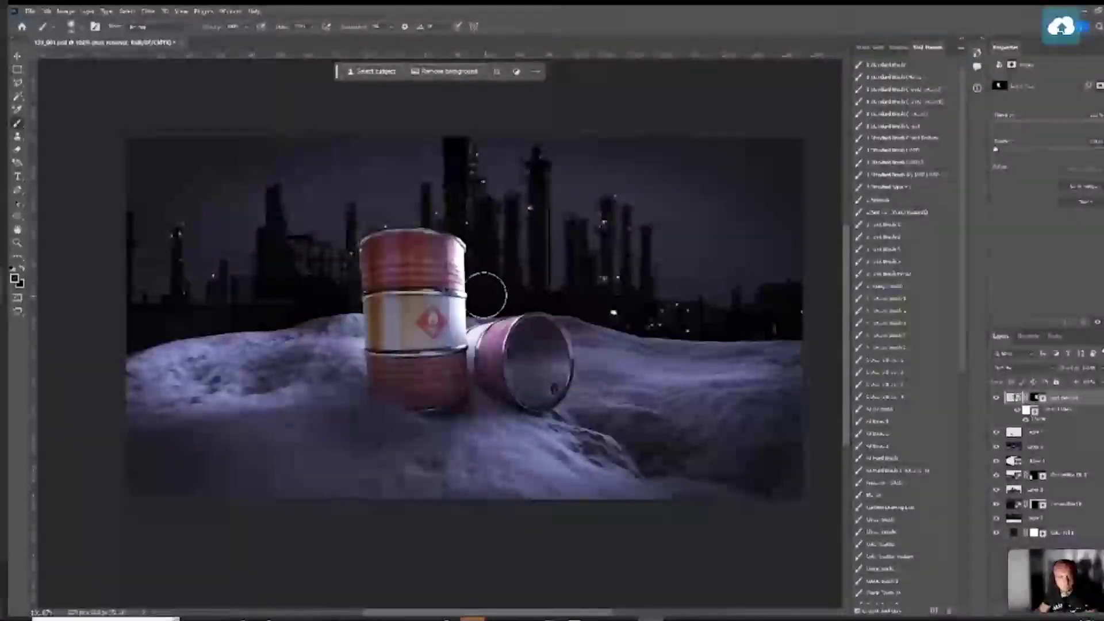
{"action": "scroll", "coordinate": [462, 324], "scroll_direction": "up", "scroll_amount": 1}
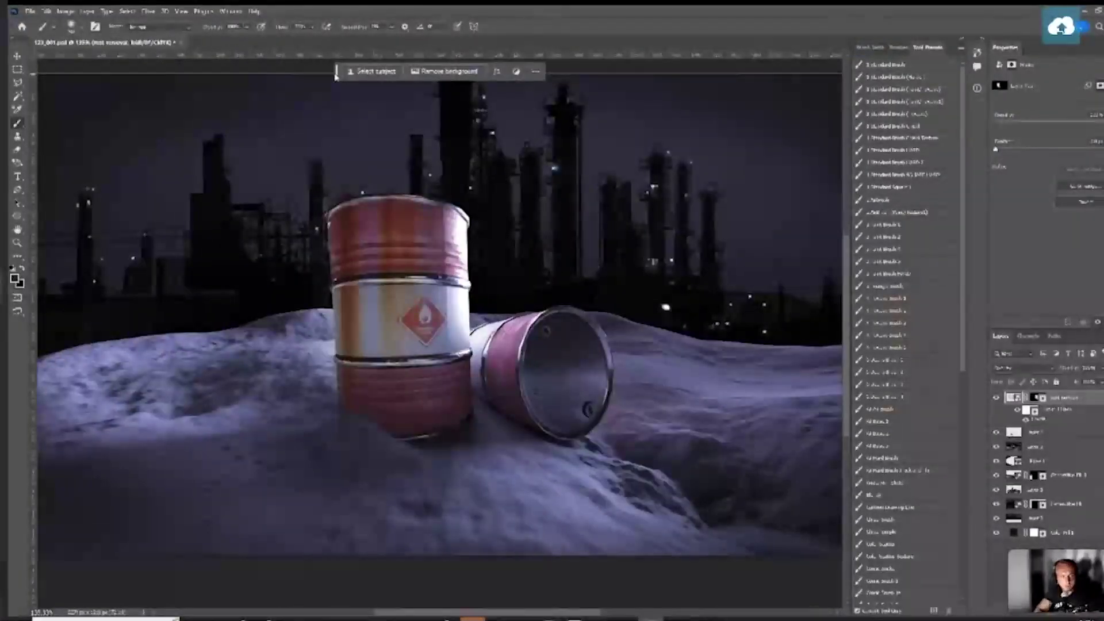
Target the texture's layer mask and switch to a smaller eraser
{"action": "left_click", "coordinate": [1039, 398]}
{"action": "key", "text": "e"}
{"action": "key", "text": "["}
{"action": "key", "text": "["}
{"action": "key", "text": "["}
{"action": "key", "text": "["}
{"action": "key", "text": "["}
{"action": "key", "text": "["}
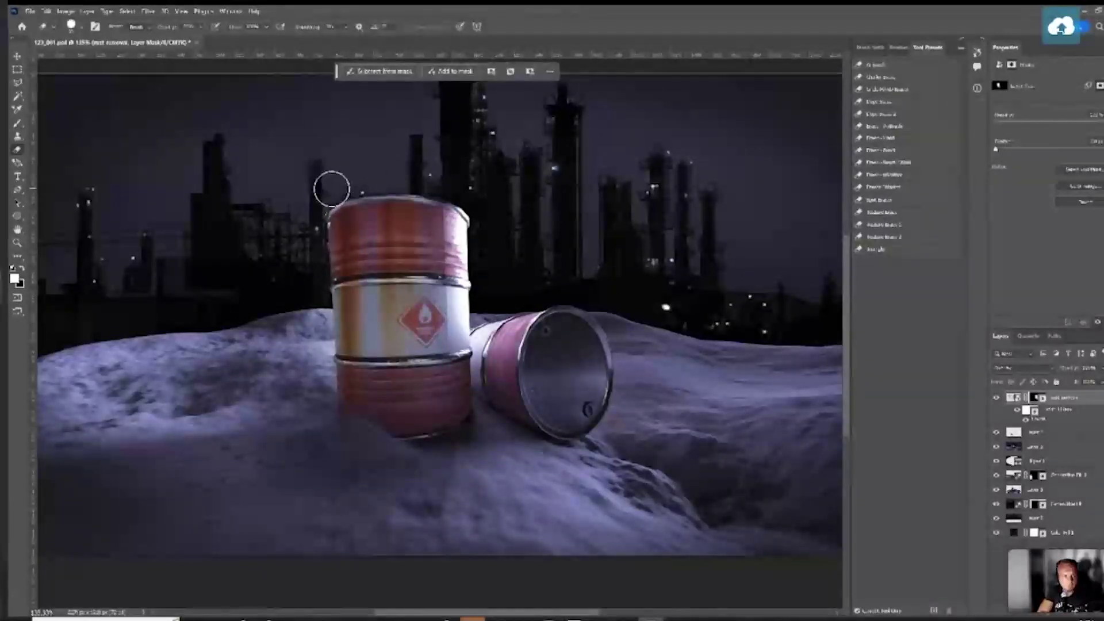
{"action": "scroll", "coordinate": [567, 328], "scroll_direction": "down", "scroll_amount": 2}
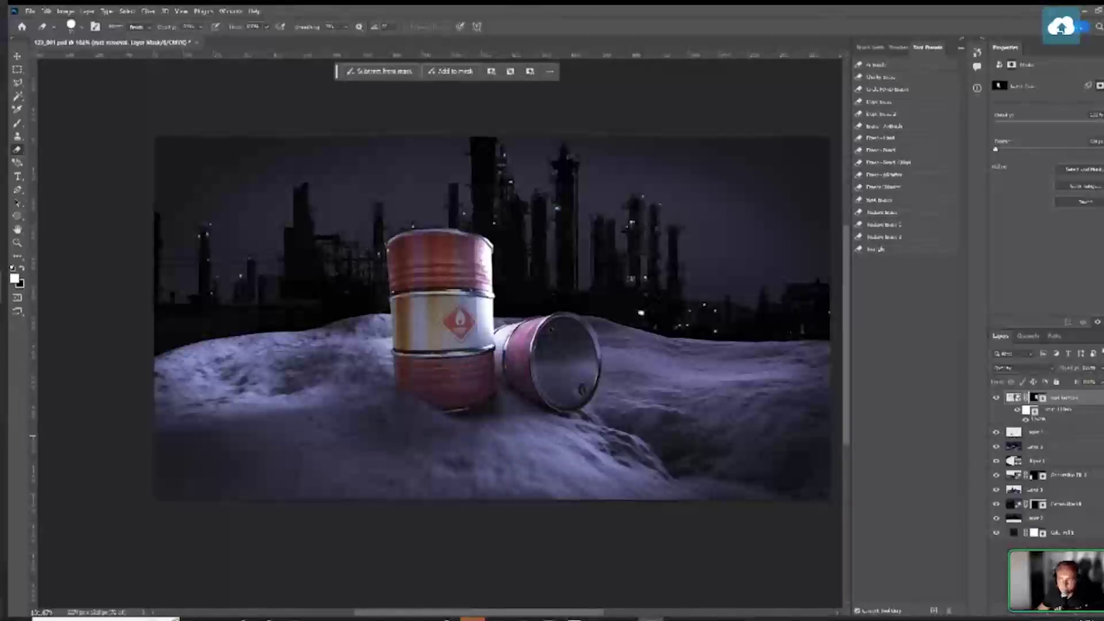
{"action": "left_click_drag", "start_coordinate": [1, 345], "coordinate": [376, 345]}
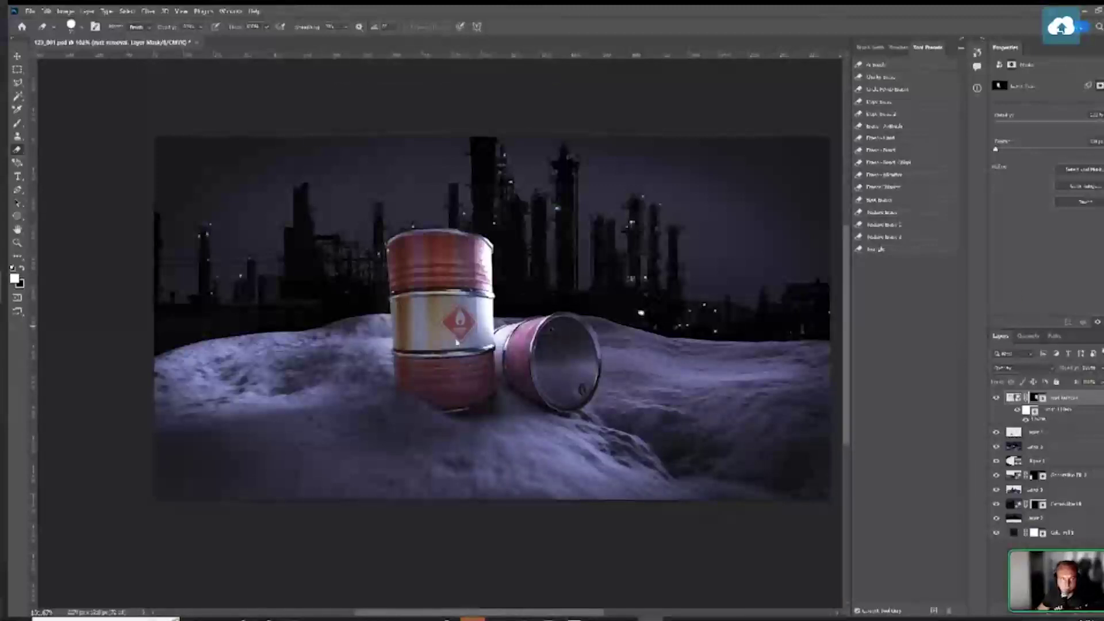
Scale the new texture, rotate it roughly 80° clockwise, and position it over the lying barrel
{"action": "left_click_drag", "start_coordinate": [674, 137], "coordinate": [493, 263]}
{"action": "left_click_drag", "start_coordinate": [391, 375], "coordinate": [531, 345]}
{"action": "left_click_drag", "start_coordinate": [658, 263], "coordinate": [626, 296]}
{"action": "left_click_drag", "start_coordinate": [545, 352], "coordinate": [571, 370]}
{"action": "key", "text": "Return"}
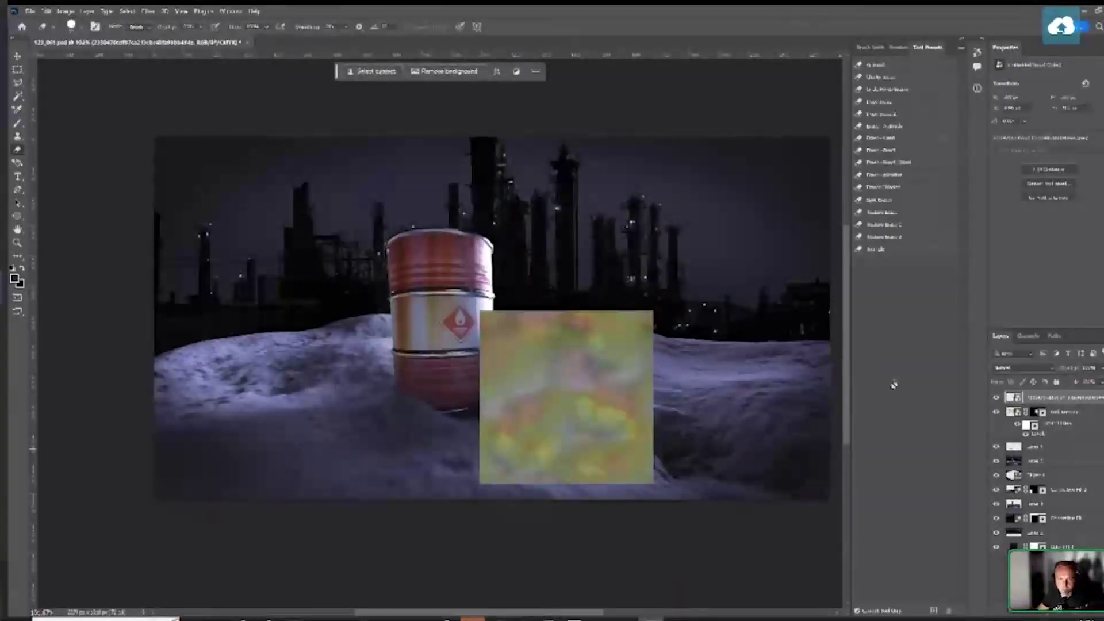
{"action": "key", "text": "ctrl+t"}
{"action": "left_click_drag", "start_coordinate": [676, 325], "coordinate": [652, 490]}
{"action": "left_click_drag", "start_coordinate": [592, 407], "coordinate": [632, 417]}
{"action": "left_click_drag", "start_coordinate": [729, 308], "coordinate": [709, 284]}
{"action": "left_click_drag", "start_coordinate": [621, 351], "coordinate": [615, 311]}
{"action": "key", "text": "Return"}
Set the texture to Overlay and add an inverted black mask that hides it
{"action": "key", "text": "e"}
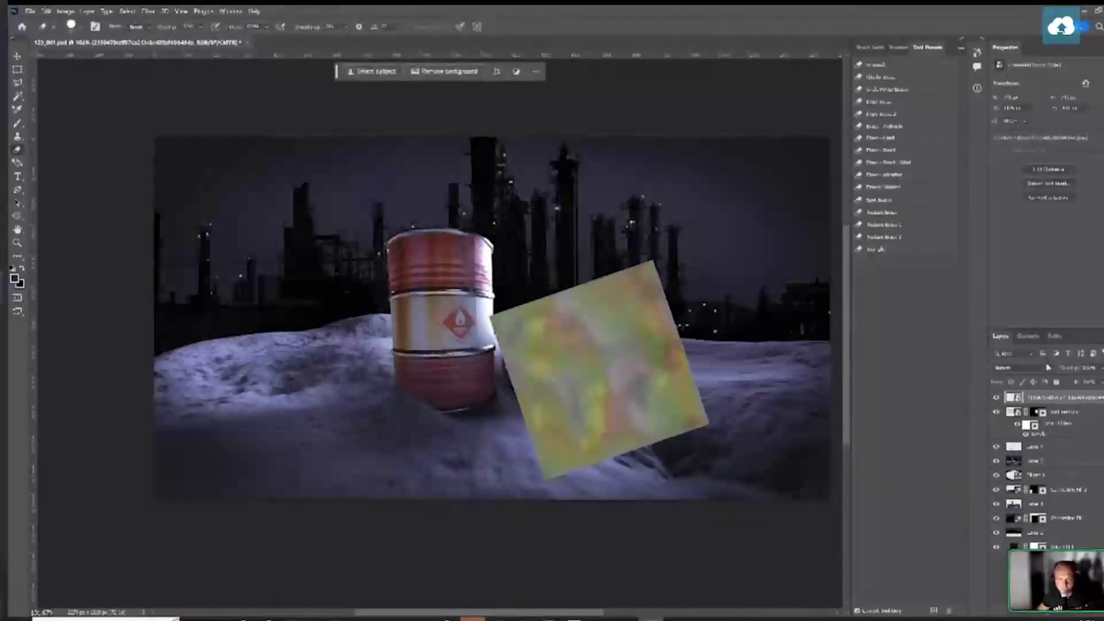
{"action": "left_click", "coordinate": [1018, 368]}
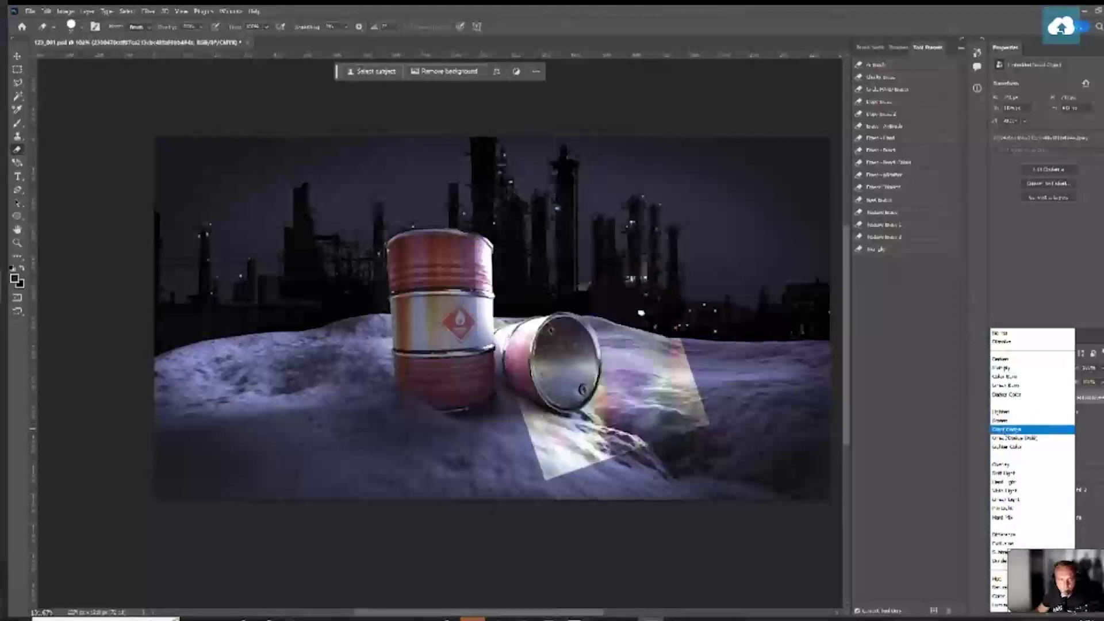
{"action": "left_click", "coordinate": [1001, 465]}
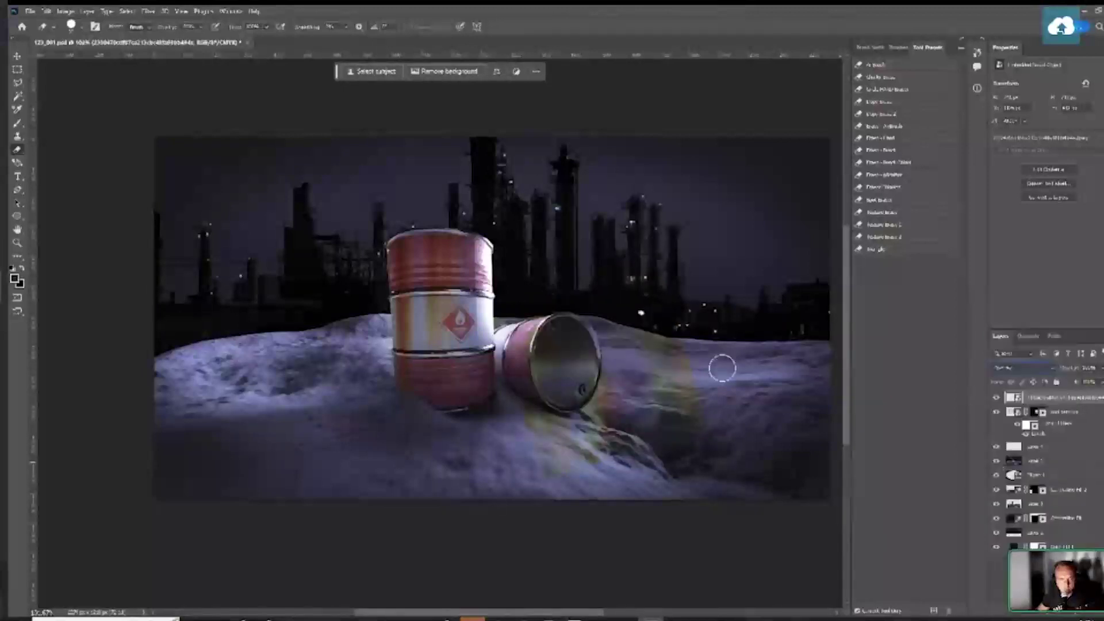
{"action": "left_click", "coordinate": [1061, 614]}
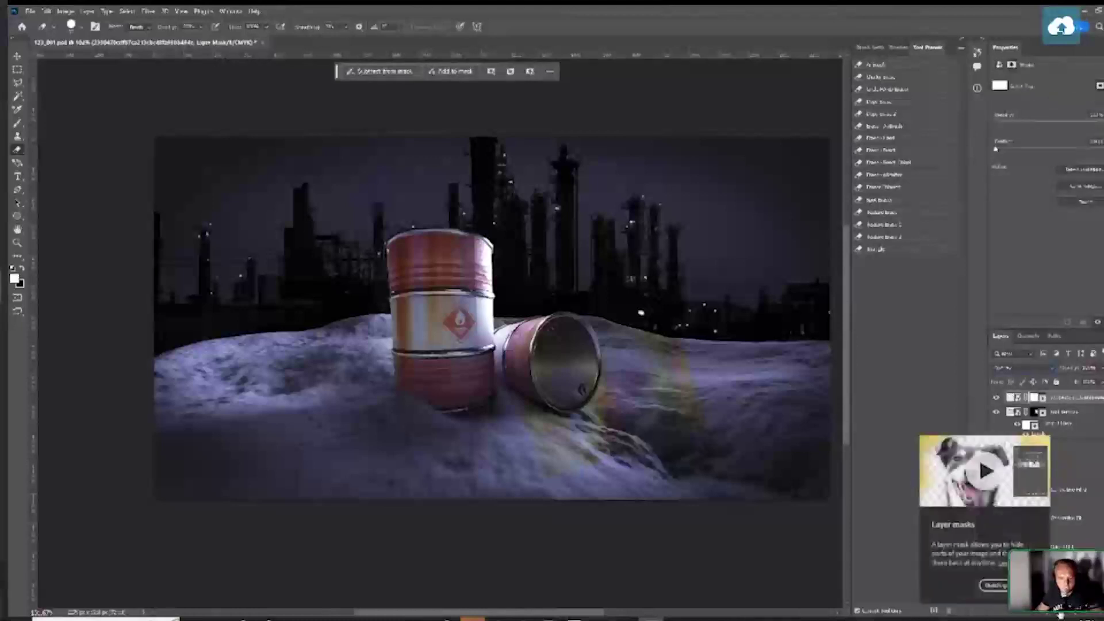
{"action": "key", "text": "ctrl+i"}
{"action": "key", "text": "b"}
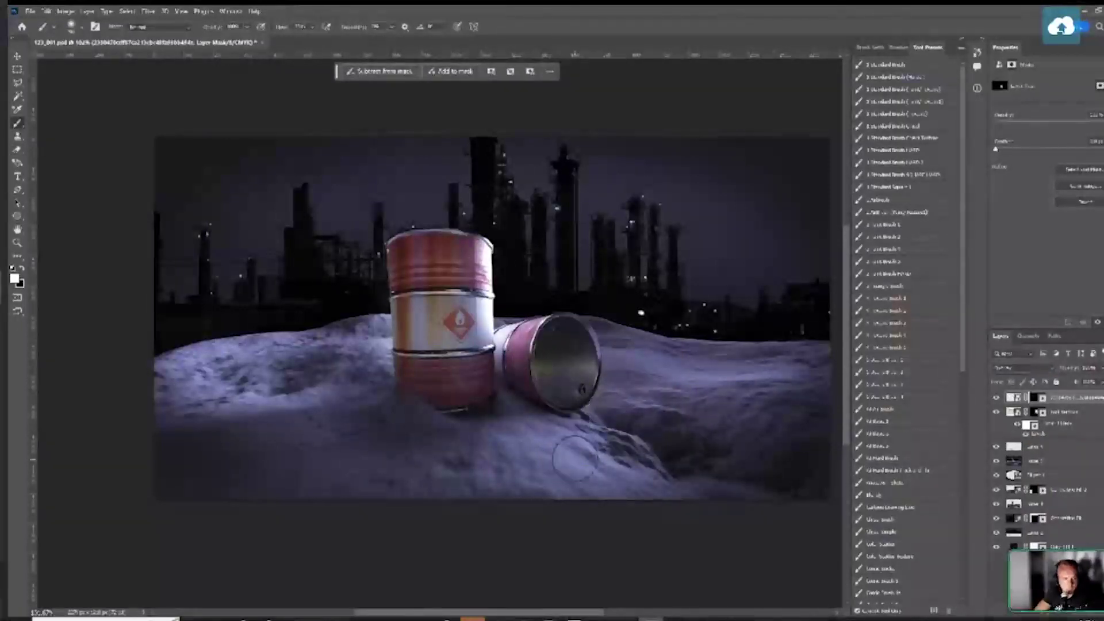
{"action": "key", "text": "e"}
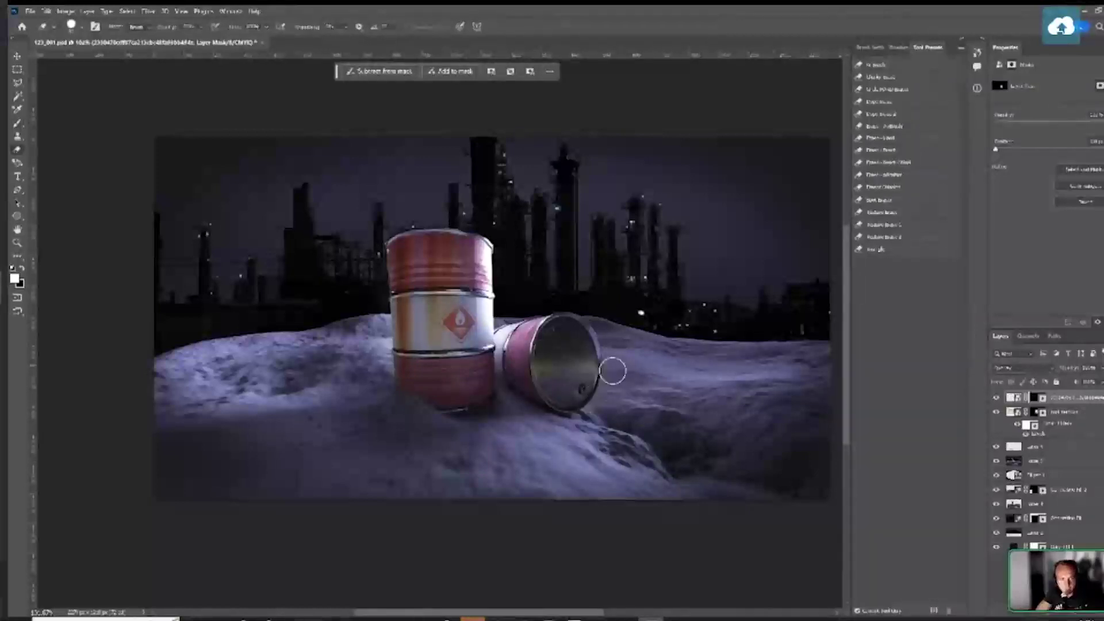
Target the texture layer itself, dismiss Color Balance unchanged, and bring up Hue/Saturation
{"action": "scroll", "coordinate": [594, 420], "scroll_direction": "up", "scroll_amount": 1}
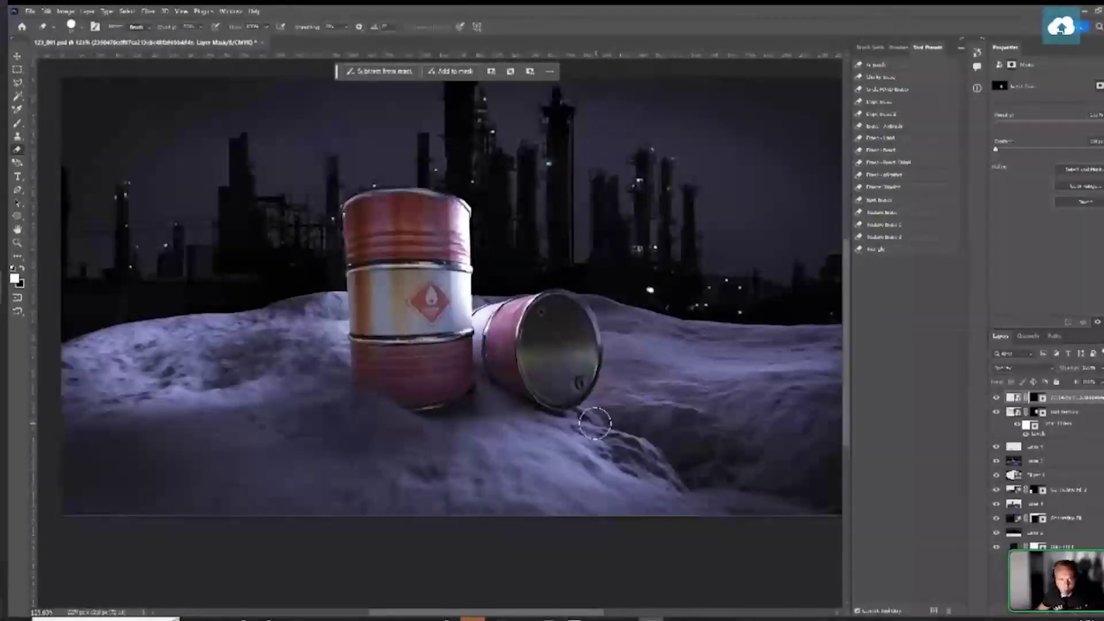
{"action": "left_click", "coordinate": [67, 10]}
{"action": "mouse_move", "coordinate": [86, 34]}
{"action": "left_click", "coordinate": [1007, 398]}
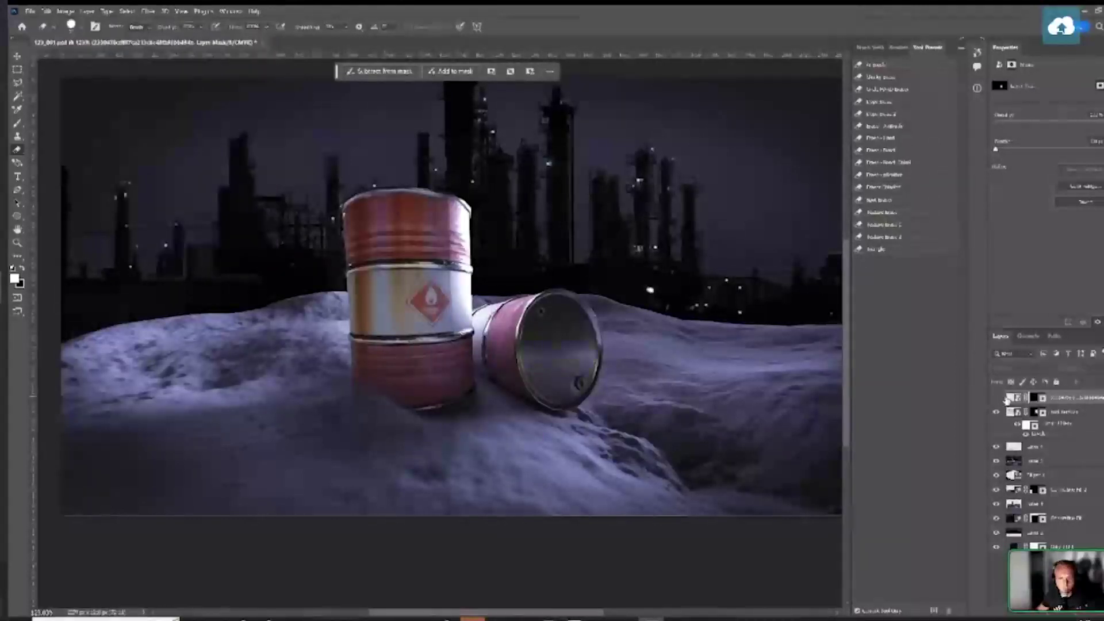
{"action": "left_click", "coordinate": [1012, 398]}
{"action": "left_click", "coordinate": [48, 10]}
{"action": "mouse_move", "coordinate": [69, 13]}
{"action": "mouse_move", "coordinate": [87, 34]}
{"action": "left_click", "coordinate": [207, 92]}
{"action": "left_click", "coordinate": [654, 195]}
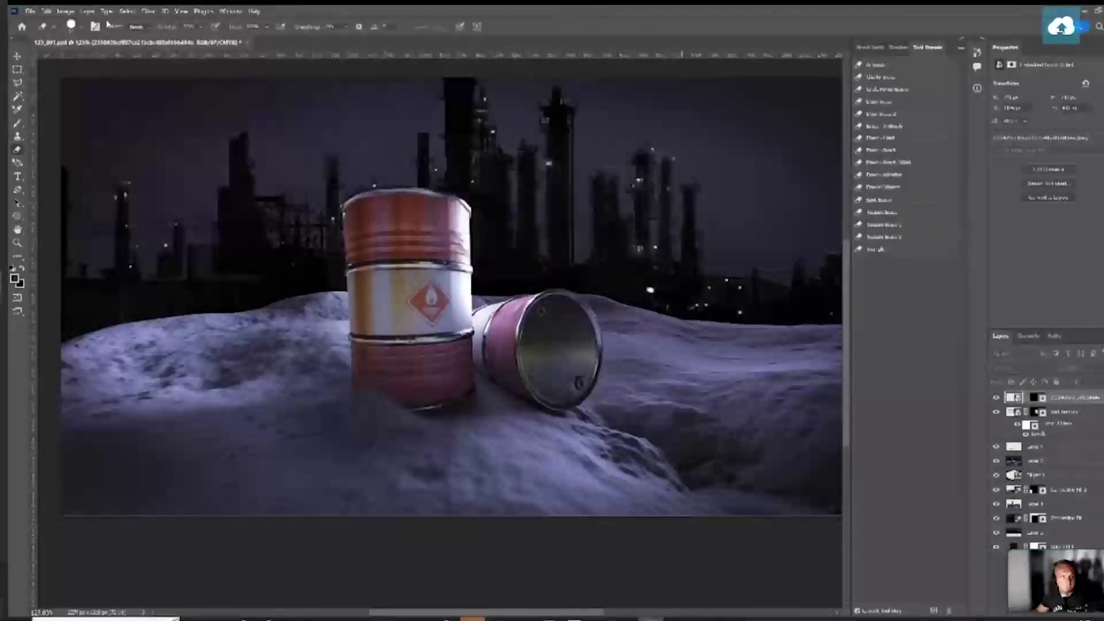
{"action": "left_click", "coordinate": [65, 11]}
{"action": "mouse_move", "coordinate": [86, 33]}
{"action": "left_click", "coordinate": [197, 87]}
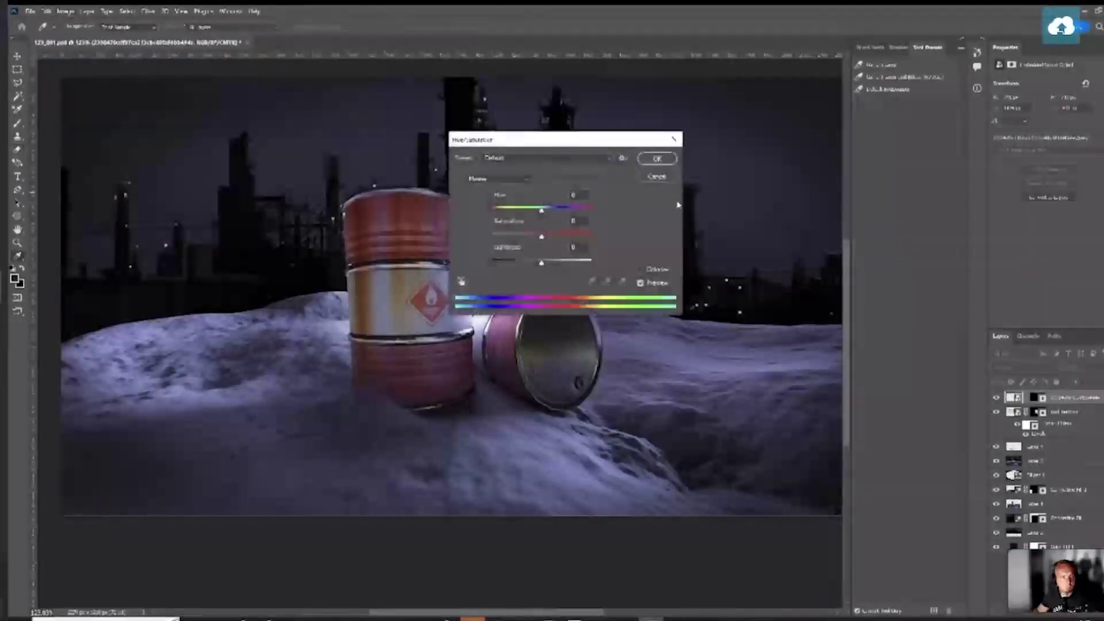
Shift the texture's hue to about +175 and apply it
{"action": "left_click_drag", "start_coordinate": [573, 142], "coordinate": [669, 97]}
{"action": "left_click_drag", "start_coordinate": [638, 164], "coordinate": [630, 194]}
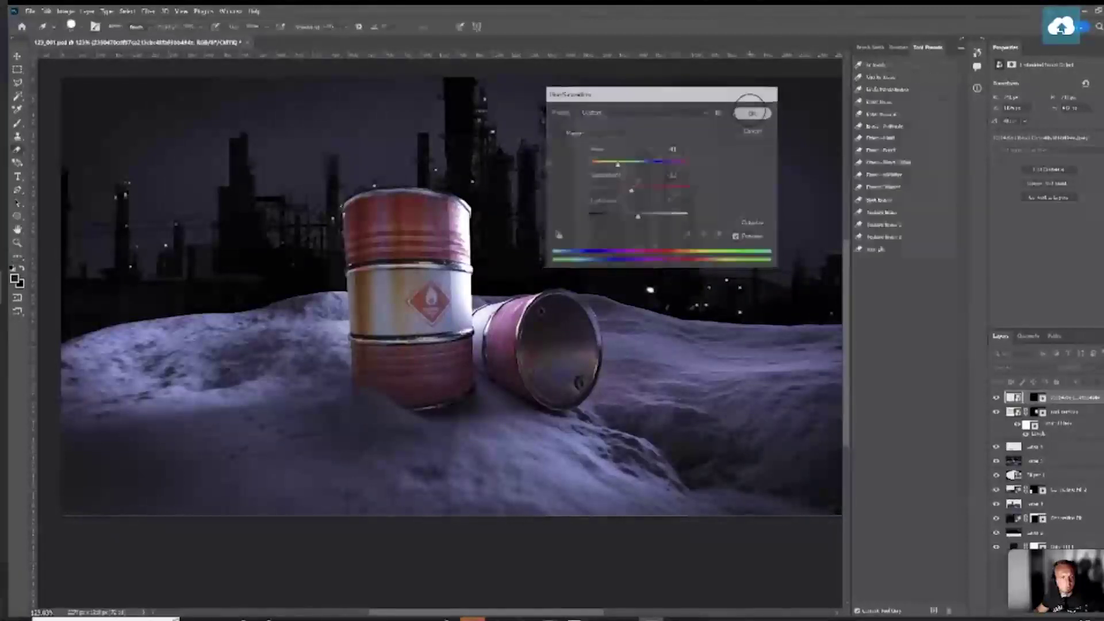
{"action": "left_click", "coordinate": [753, 112]}
On the barrels layer, lower Hue/Saturation saturation to about -78 and apply
{"action": "left_click", "coordinate": [1007, 434]}
{"action": "left_click", "coordinate": [65, 11]}
{"action": "mouse_move", "coordinate": [80, 34]}
{"action": "left_click", "coordinate": [190, 85]}
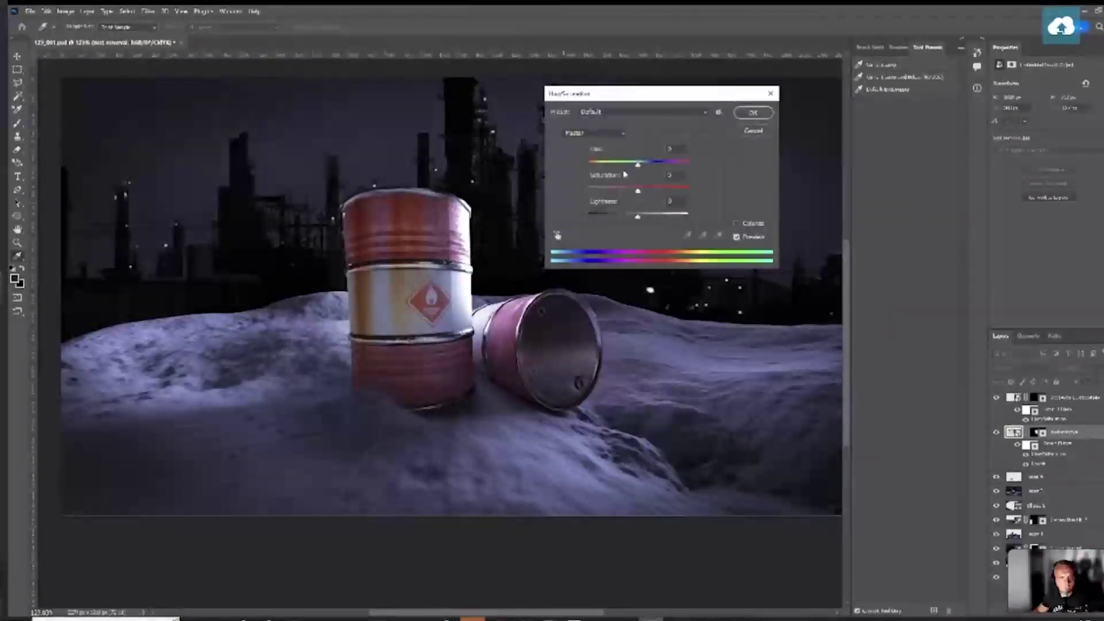
{"action": "left_click_drag", "start_coordinate": [638, 166], "coordinate": [648, 186]}
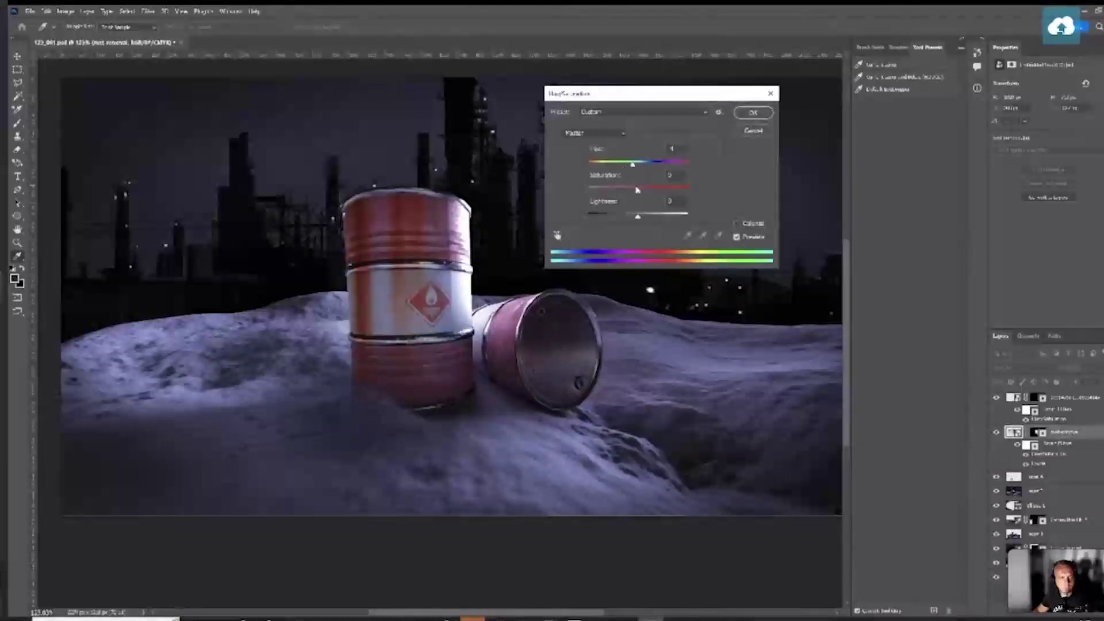
{"action": "left_click_drag", "start_coordinate": [634, 188], "coordinate": [610, 196]}
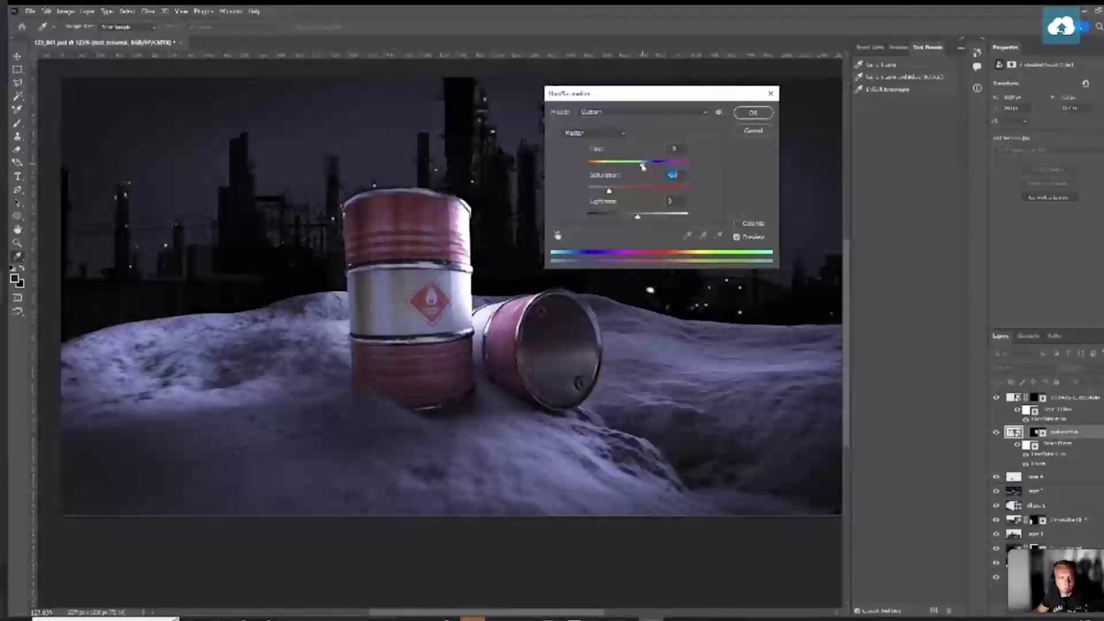
{"action": "left_click", "coordinate": [753, 113]}
{"action": "scroll", "coordinate": [499, 263], "scroll_direction": "up", "scroll_amount": 5}
{"action": "left_click_drag", "start_coordinate": [426, 285], "coordinate": [541, 362]}
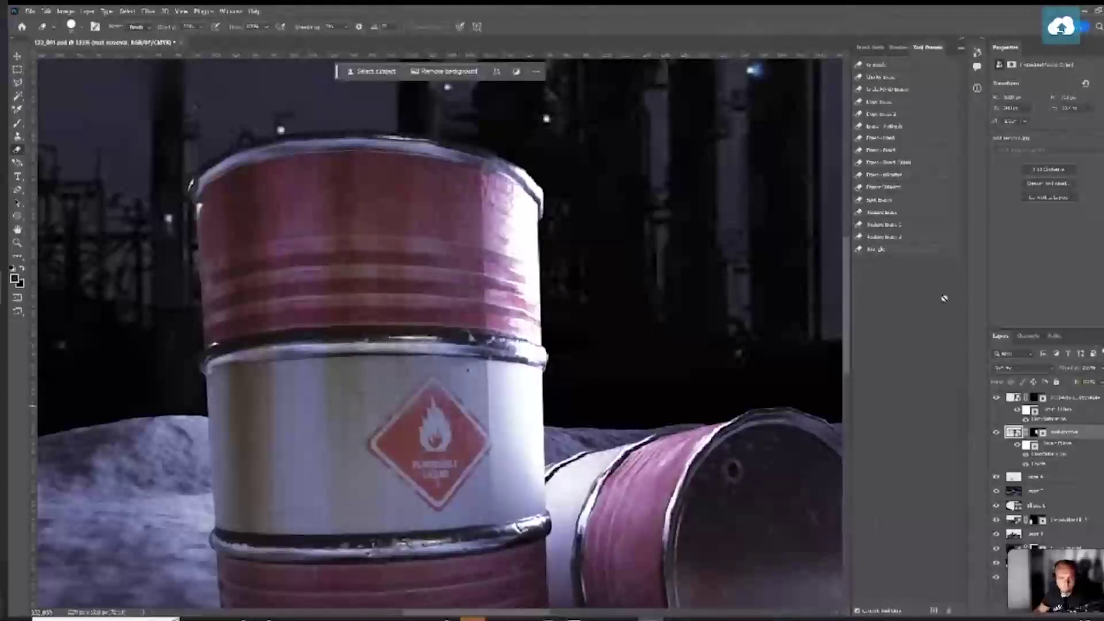
Merge all visible layers into a new top layer and pick a smaller Smudge brush
{"action": "left_click", "coordinate": [1101, 404]}
{"action": "key", "text": "ctrl+alt+shift+e"}
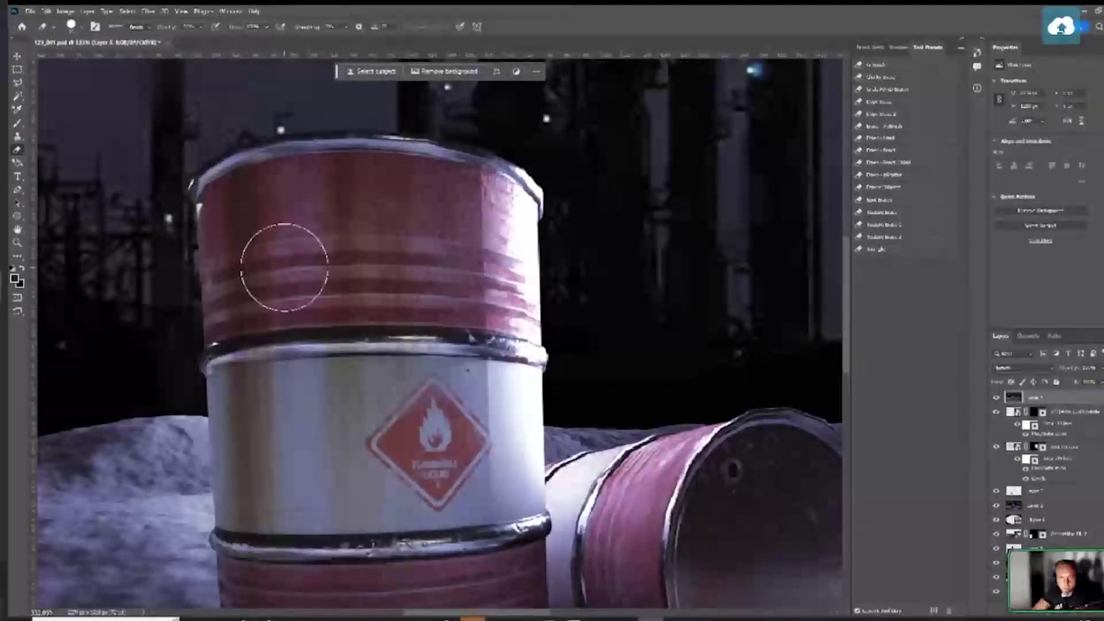
{"action": "key", "text": "r"}
{"action": "key", "text": "bracketleft"}
{"action": "key", "text": "bracketleft"}
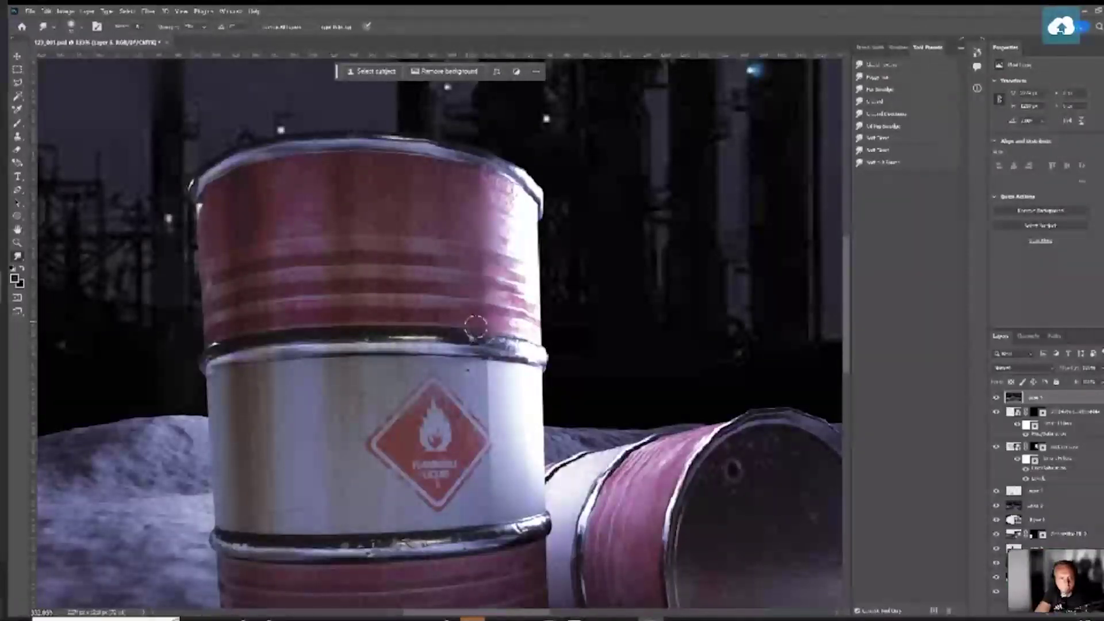
Add a new empty layer, sample black from the background, and choose a tiny Textured Spray brush
{"action": "key", "text": "b"}
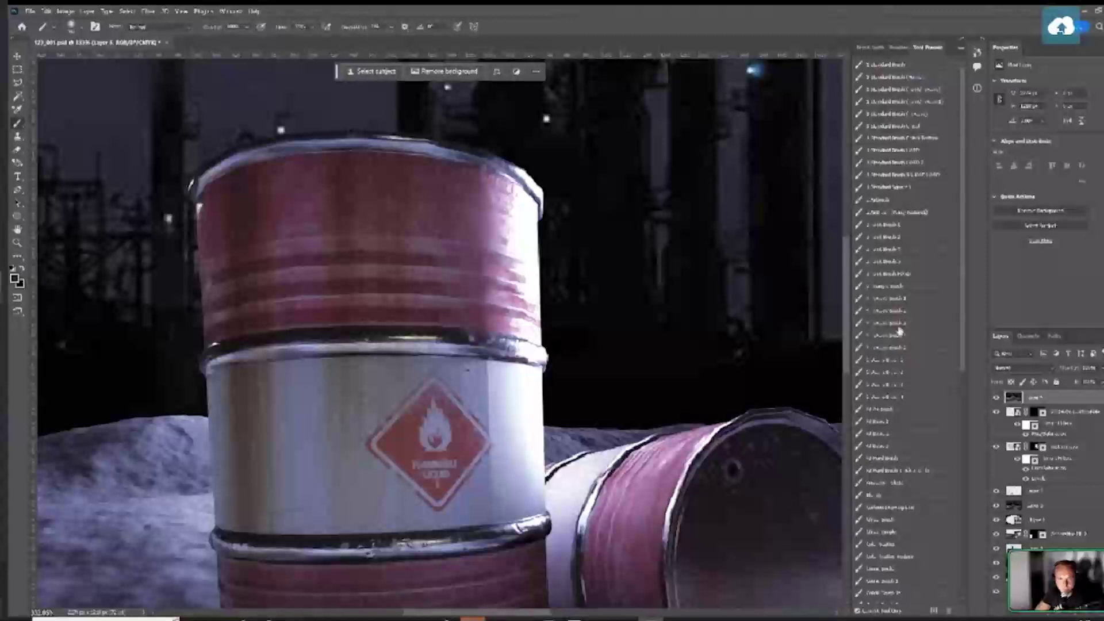
{"action": "left_click", "coordinate": [894, 299]}
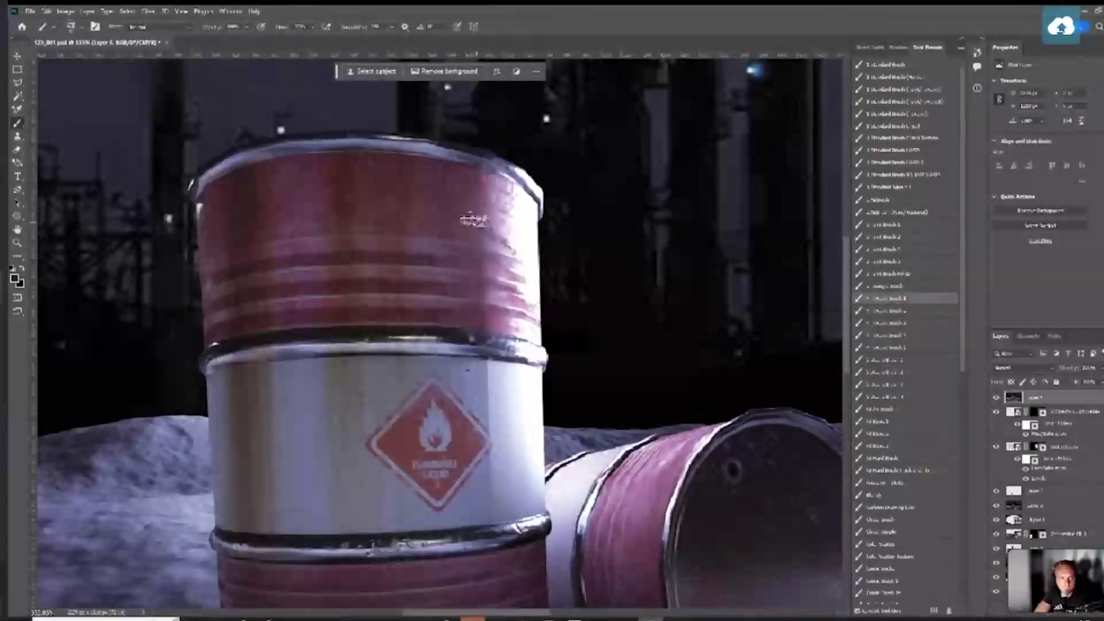
{"action": "key", "text": "l"}
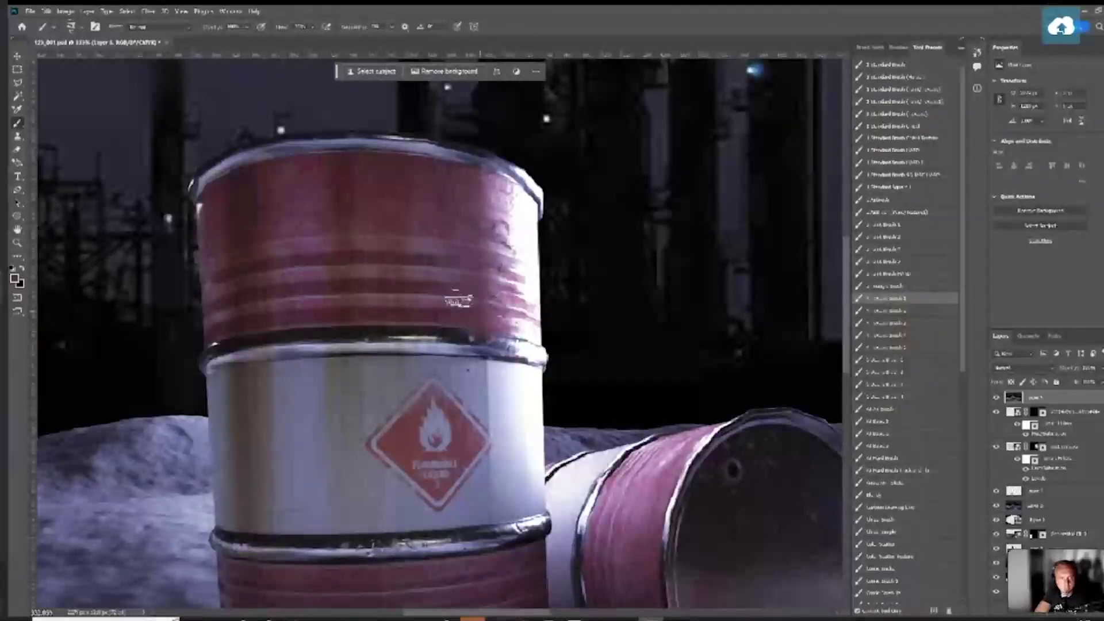
{"action": "left_click", "coordinate": [1098, 615]}
{"action": "left_click", "coordinate": [568, 185], "text": "alt"}
{"action": "left_click", "coordinate": [902, 201]}
{"action": "key", "text": "bracketleft"}
{"action": "key", "text": "bracketleft"}
{"action": "key", "text": "bracketleft"}
{"action": "key", "text": "bracketleft"}
{"action": "key", "text": "bracketleft"}
{"action": "key", "text": "bracketleft"}
{"action": "key", "text": "bracketleft"}
{"action": "key", "text": "bracketleft"}
{"action": "key", "text": "bracketleft"}
{"action": "key", "text": "bracketleft"}
{"action": "key", "text": "bracketleft"}
{"action": "key", "text": "bracketleft"}
{"action": "key", "text": "bracketleft"}
{"action": "key", "text": "bracketleft"}
{"action": "key", "text": "bracketleft"}
{"action": "key", "text": "bracketleft"}
{"action": "key", "text": "bracketleft"}
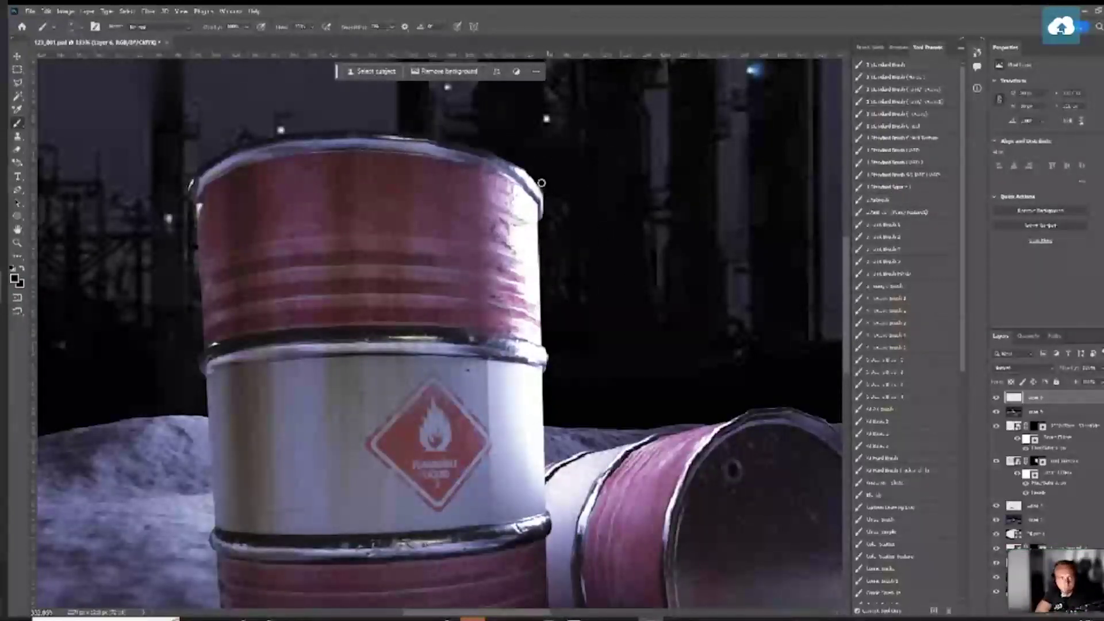
{"action": "left_click", "coordinate": [897, 187]}
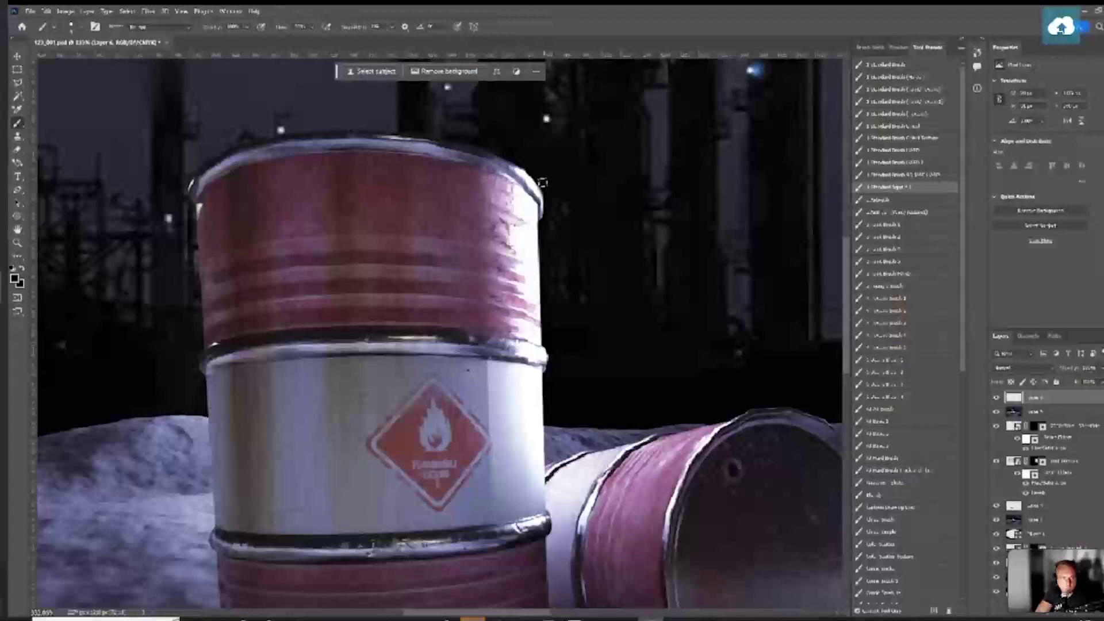
Inspect the barrels up close, select the second layer, zoom out, and bring in the steel texture
{"action": "left_click_drag", "start_coordinate": [584, 370], "coordinate": [523, 220]}
{"action": "left_click_drag", "start_coordinate": [557, 382], "coordinate": [587, 397]}
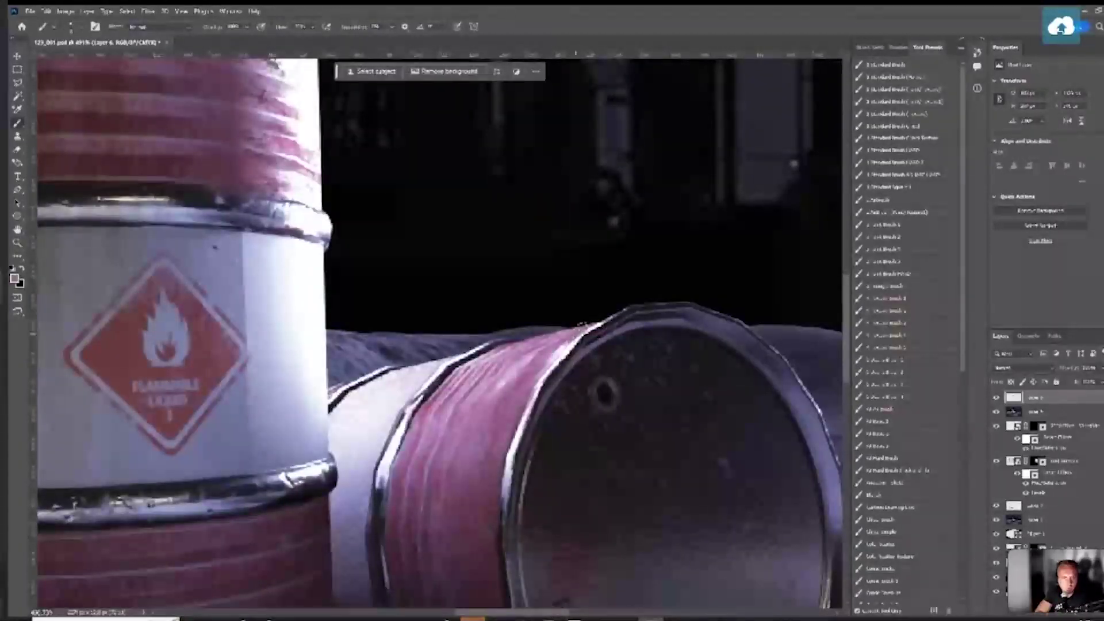
{"action": "left_click_drag", "start_coordinate": [502, 394], "coordinate": [534, 356]}
{"action": "key", "text": "r"}
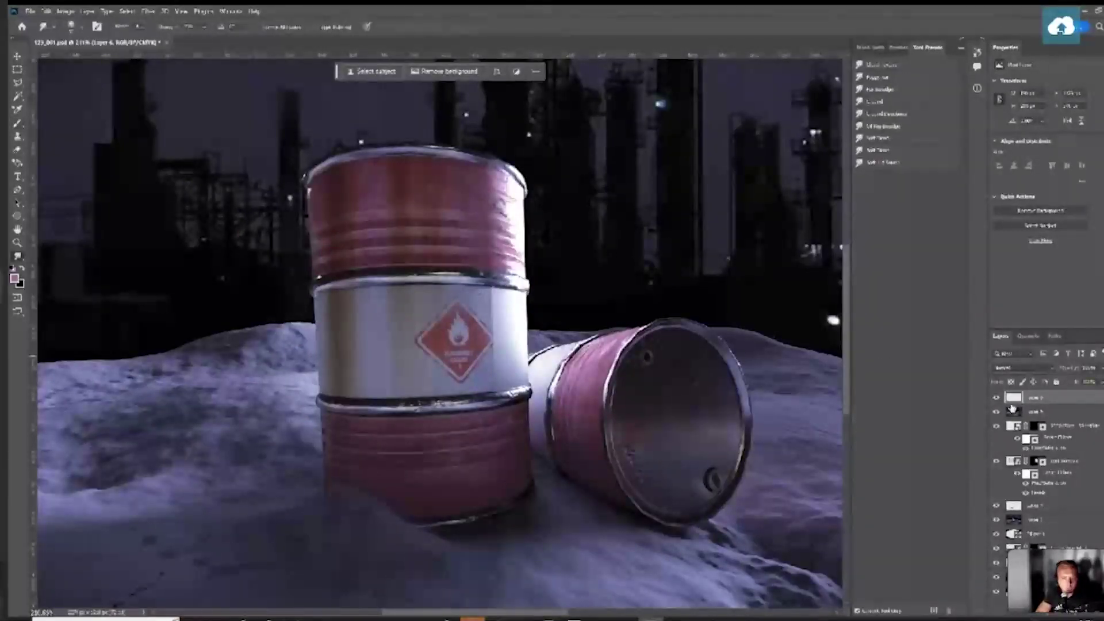
{"action": "left_click", "coordinate": [1014, 411]}
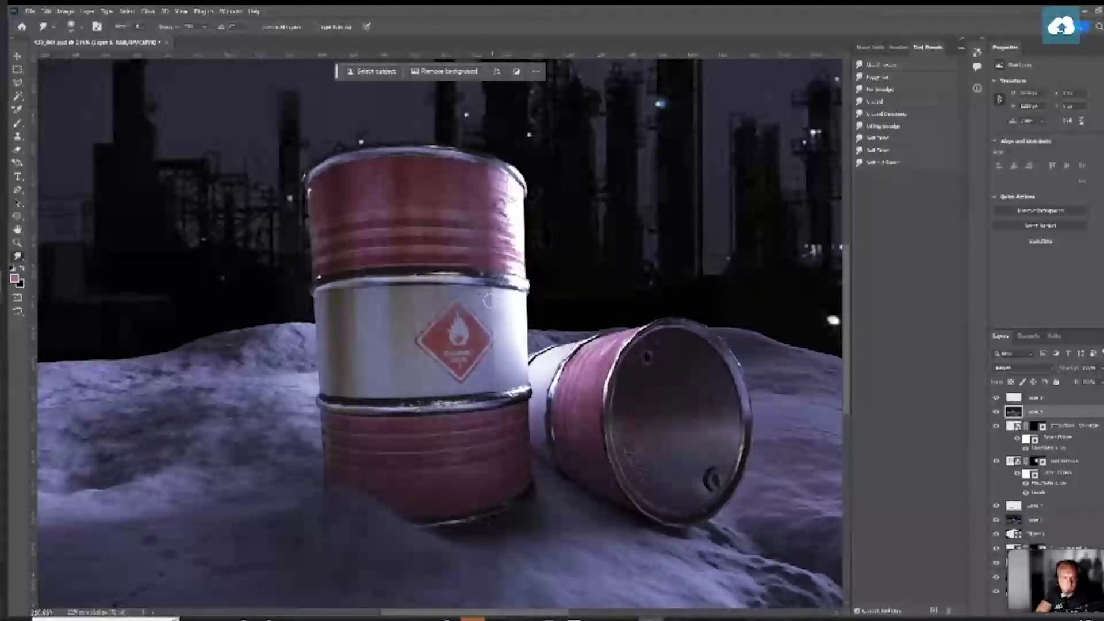
{"action": "key", "text": "z"}
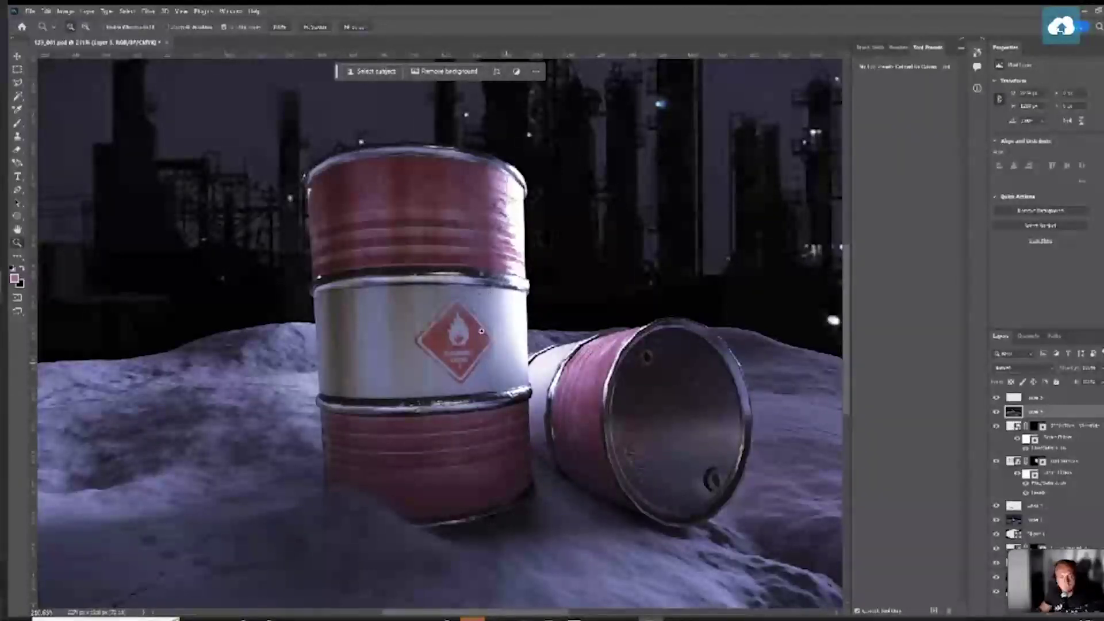
{"action": "left_click_drag", "start_coordinate": [482, 331], "coordinate": [443, 334]}
{"action": "key", "text": "r"}
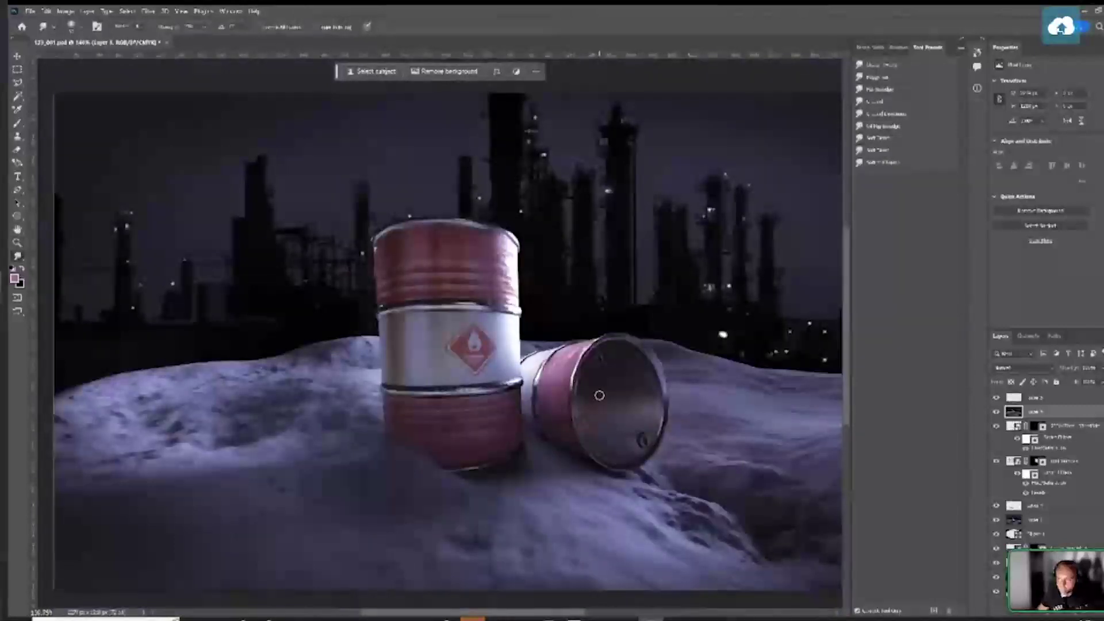
{"action": "left_click", "coordinate": [599, 396]}
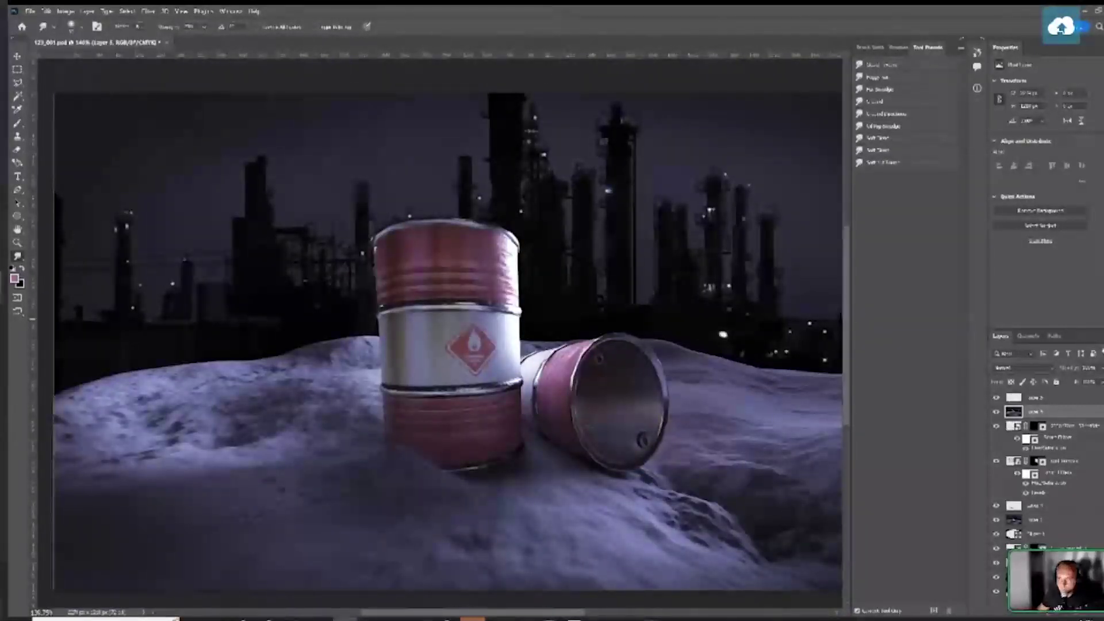
{"action": "key", "text": "ctrl+t"}
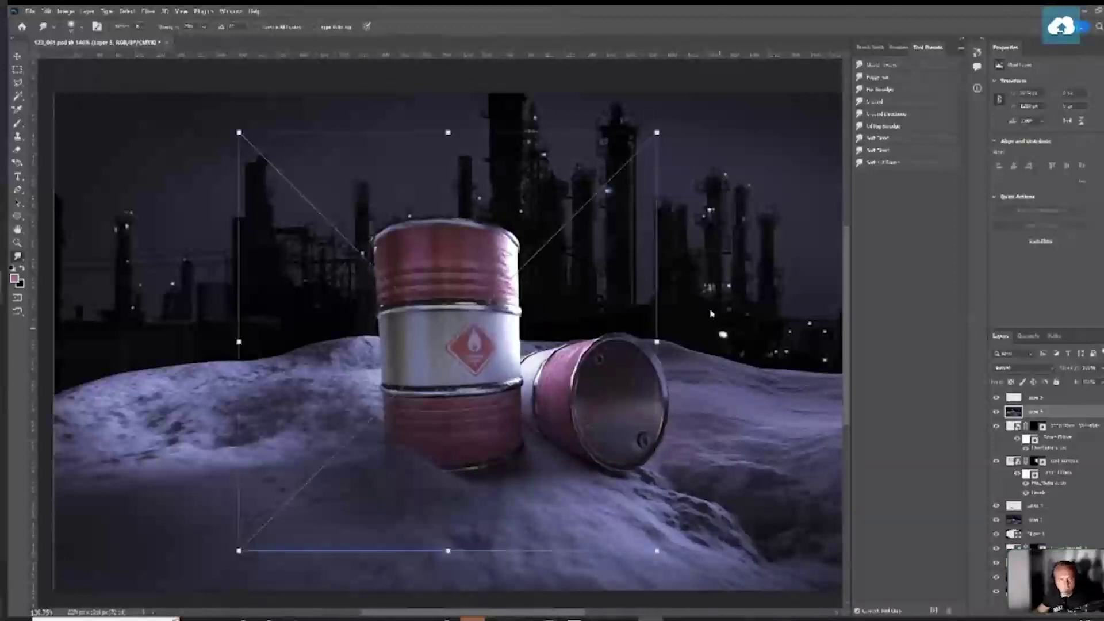
Shrink the steel texture over the standing barrel, set it to Overlay, and raise its Fill slightly
{"action": "left_click_drag", "start_coordinate": [657, 132], "coordinate": [500, 289]}
{"action": "left_click_drag", "start_coordinate": [448, 392], "coordinate": [537, 318]}
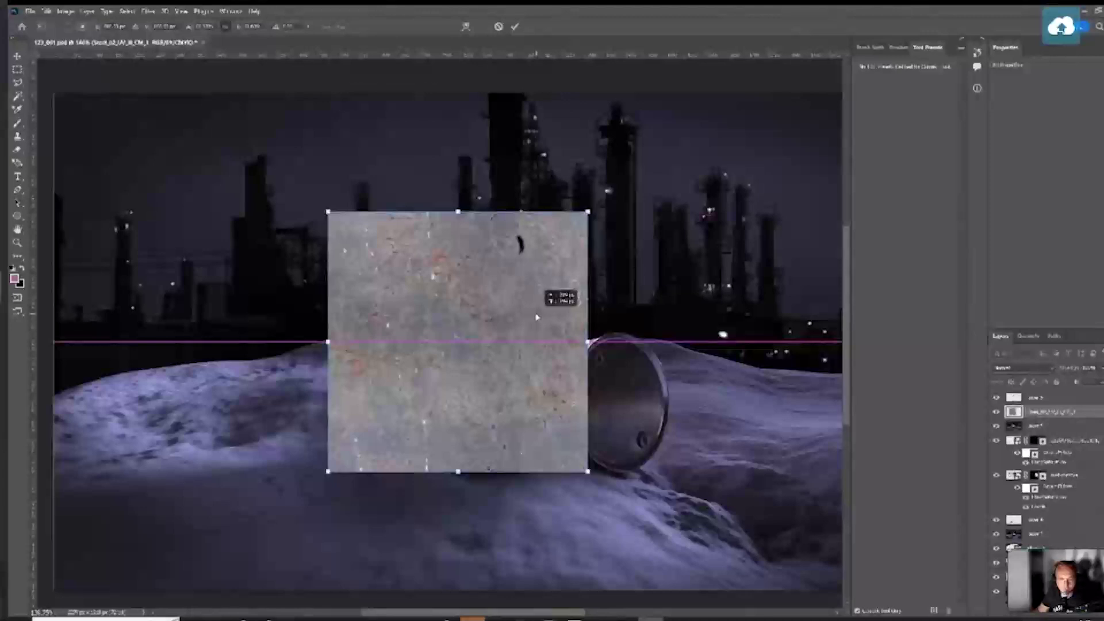
{"action": "key", "text": "Return"}
{"action": "left_click", "coordinate": [1026, 368]}
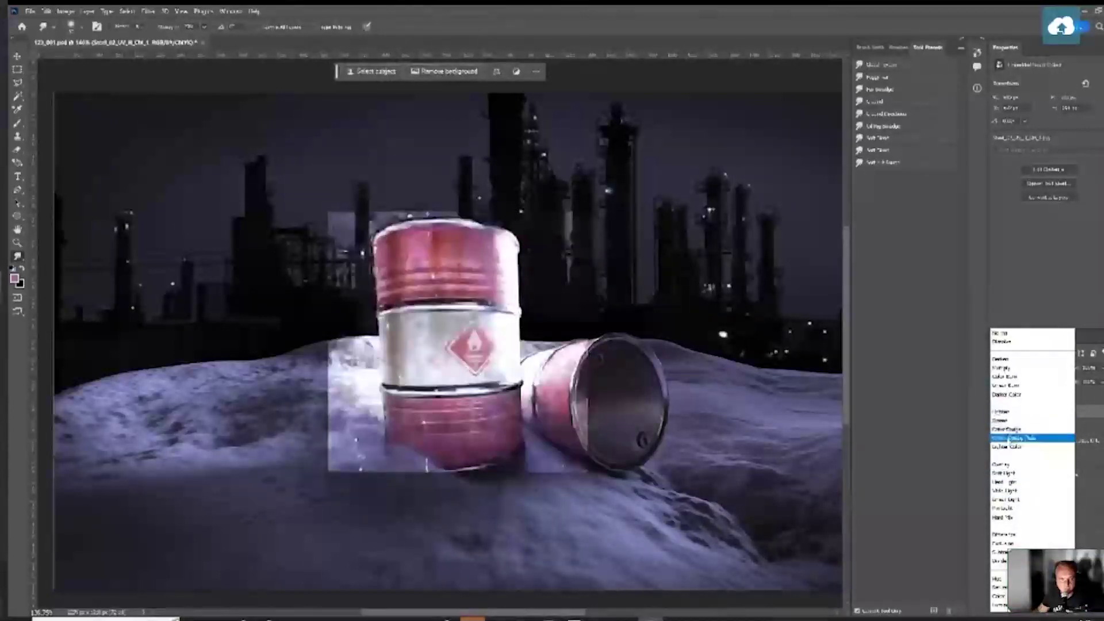
{"action": "left_click", "coordinate": [1001, 464]}
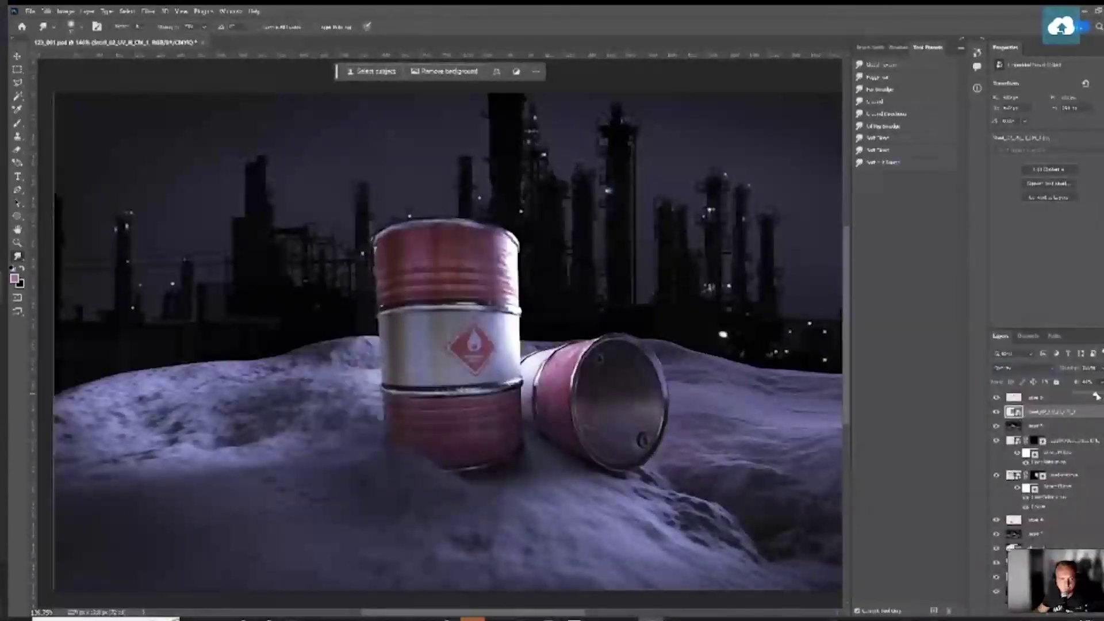
{"action": "left_click_drag", "start_coordinate": [1102, 395], "coordinate": [1103, 395]}
{"action": "key", "text": "ctrl+y"}
{"action": "left_click", "coordinate": [1058, 400]}
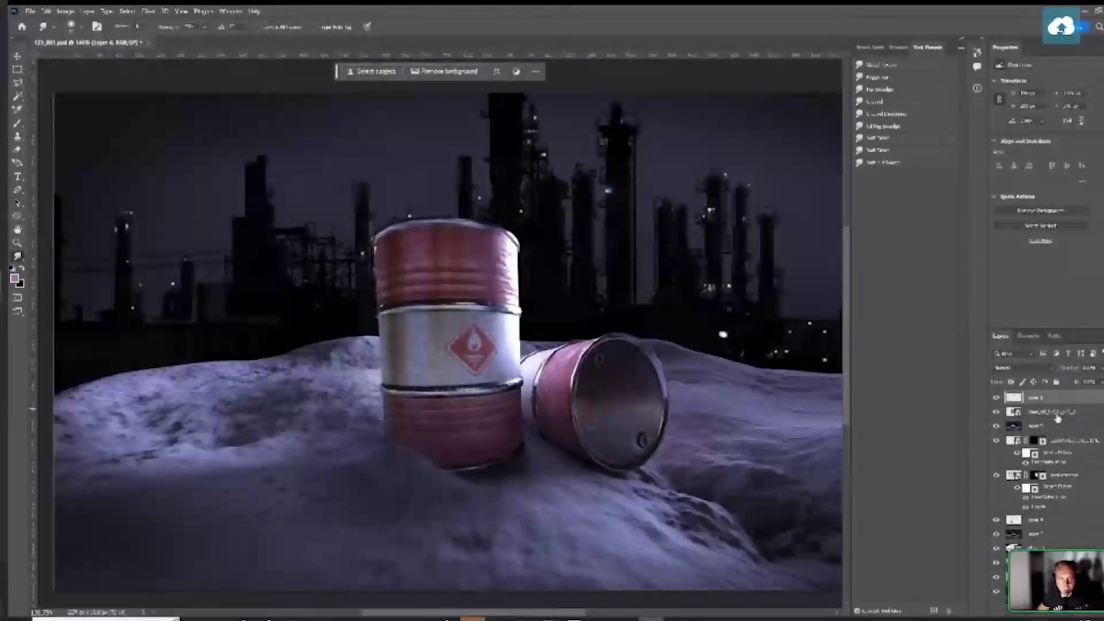
{"action": "left_click", "coordinate": [1058, 413]}
Rotate and enlarge the steel texture across both barrels, then add a layer mask to it
{"action": "key", "text": "ctrl+t"}
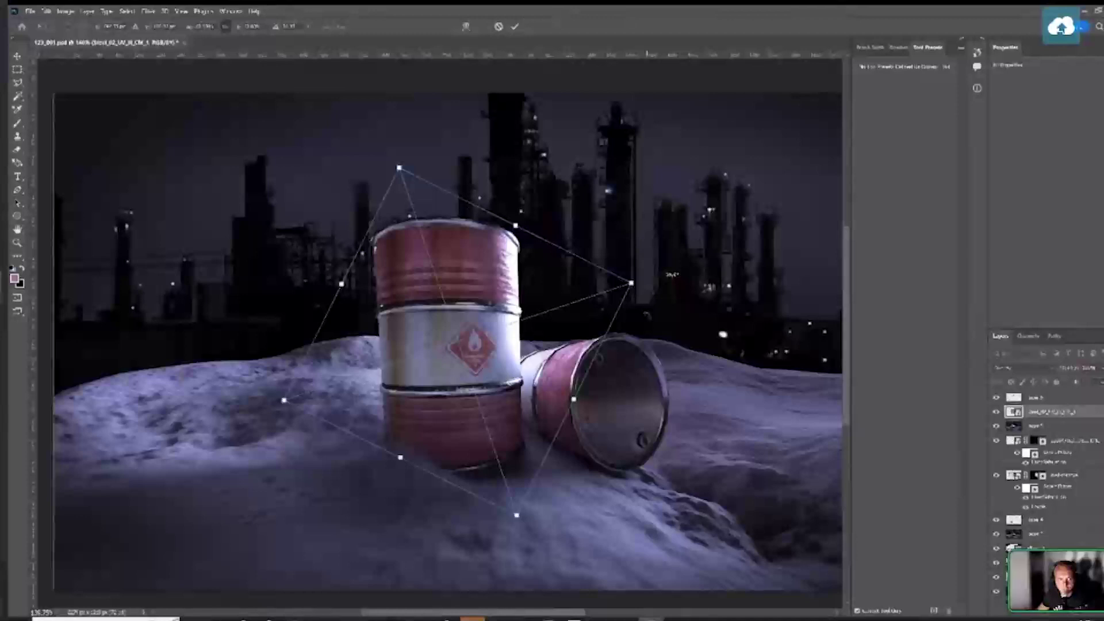
{"action": "left_click_drag", "start_coordinate": [647, 315], "coordinate": [649, 337]}
{"action": "left_click_drag", "start_coordinate": [637, 303], "coordinate": [780, 324]}
{"action": "mouse_move", "coordinate": [656, 311]}
{"action": "left_mouse_down"}
{"action": "mouse_move", "coordinate": [639, 324]}
{"action": "mouse_move", "coordinate": [643, 310]}
{"action": "left_mouse_up"}
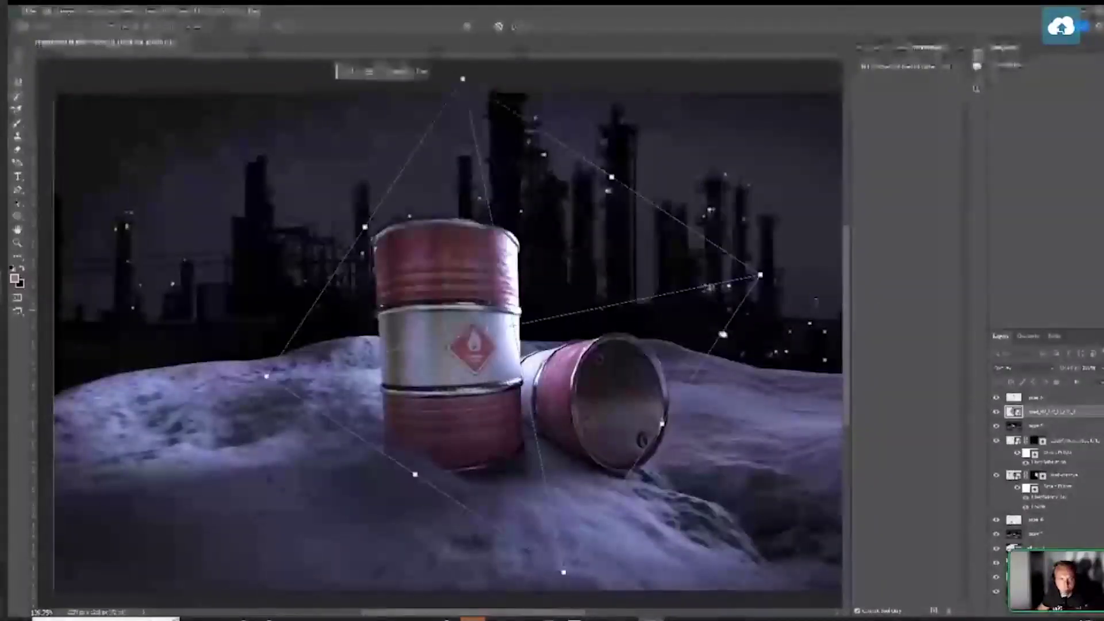
{"action": "left_click_drag", "start_coordinate": [761, 274], "coordinate": [780, 271]}
{"action": "left_click_drag", "start_coordinate": [703, 316], "coordinate": [698, 315]}
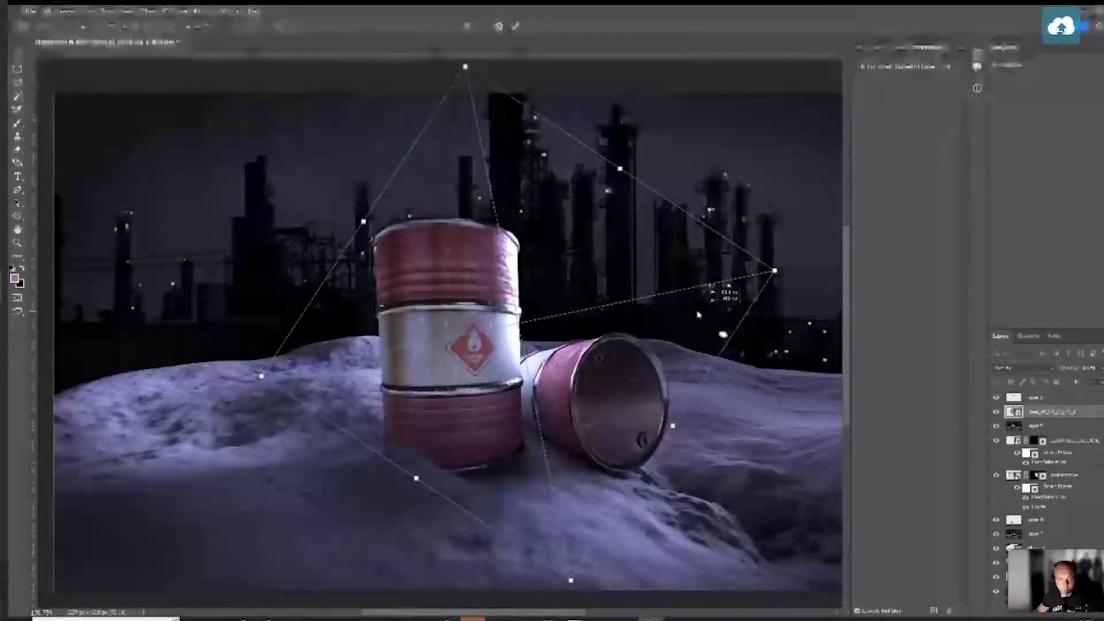
{"action": "key", "text": "Return"}
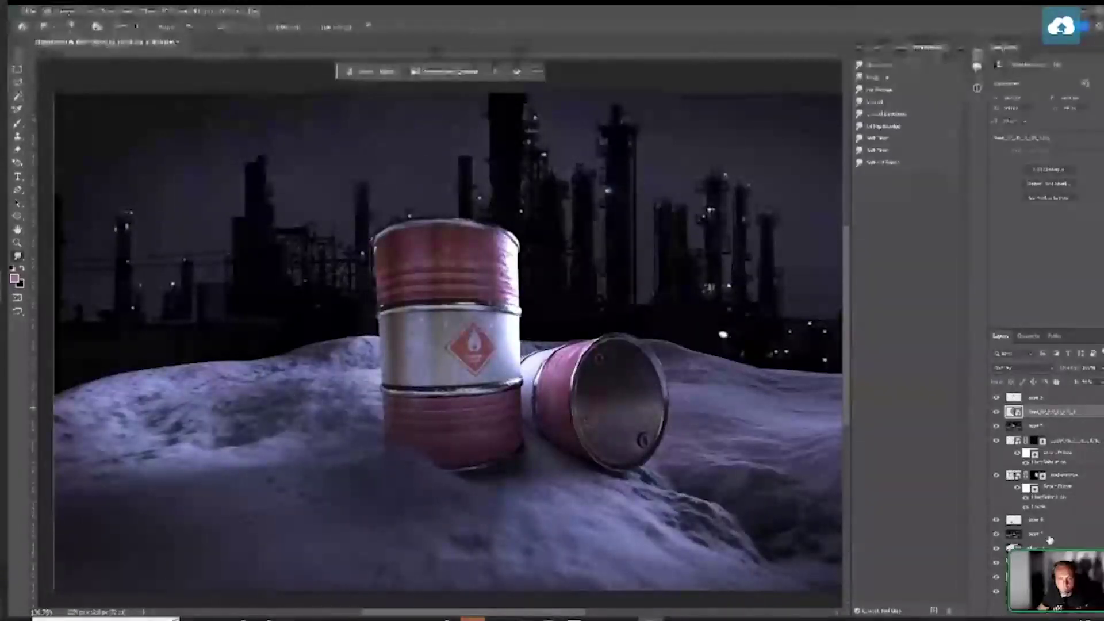
{"action": "left_click", "coordinate": [1053, 610]}
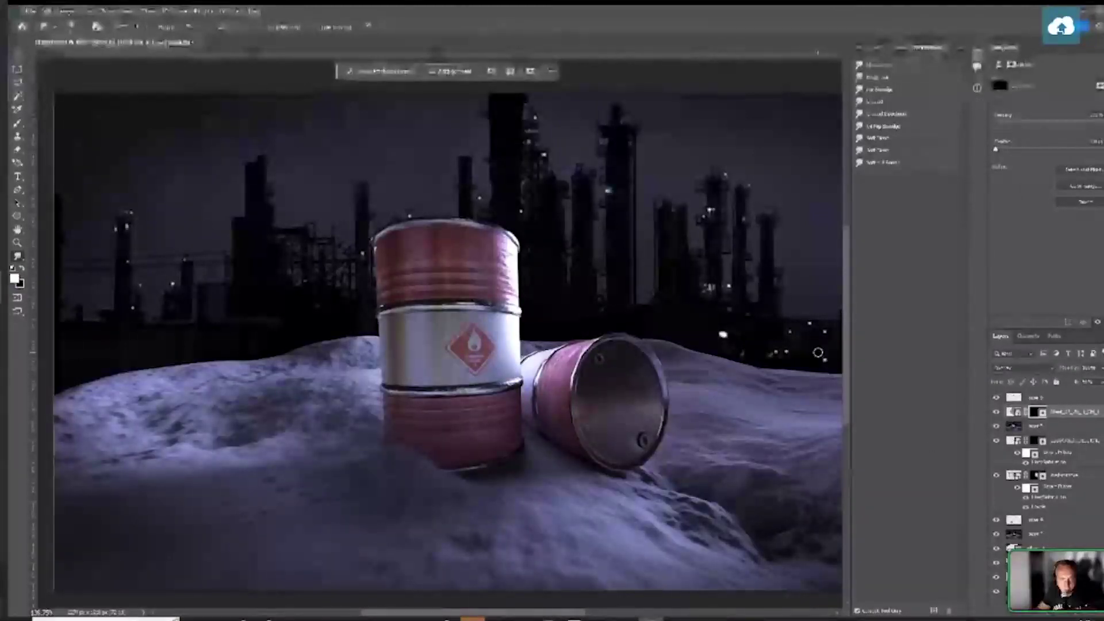
{"action": "key", "text": "b"}
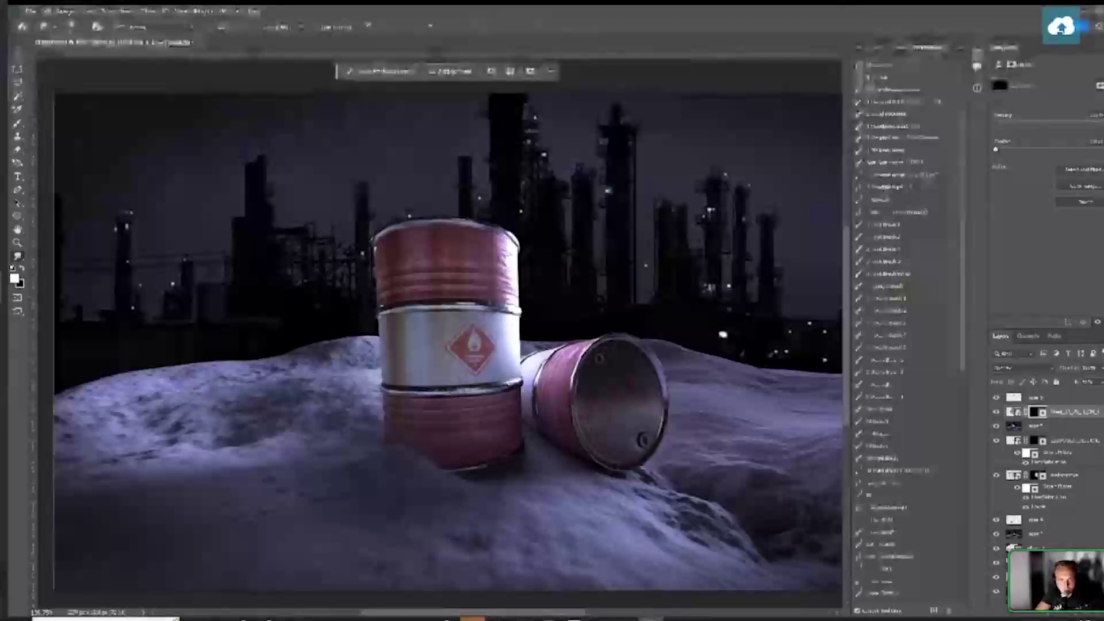
Try several brush presets and dab dark specks onto the snow with an enlarged speckle brush
{"action": "left_click", "coordinate": [887, 202]}
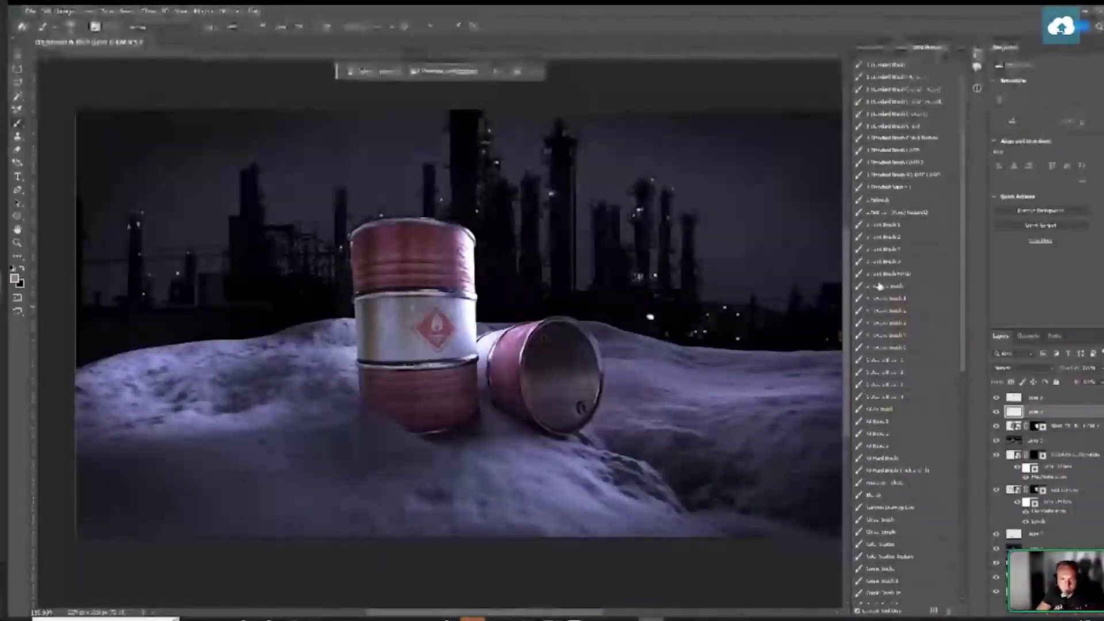
{"action": "left_click", "coordinate": [891, 298]}
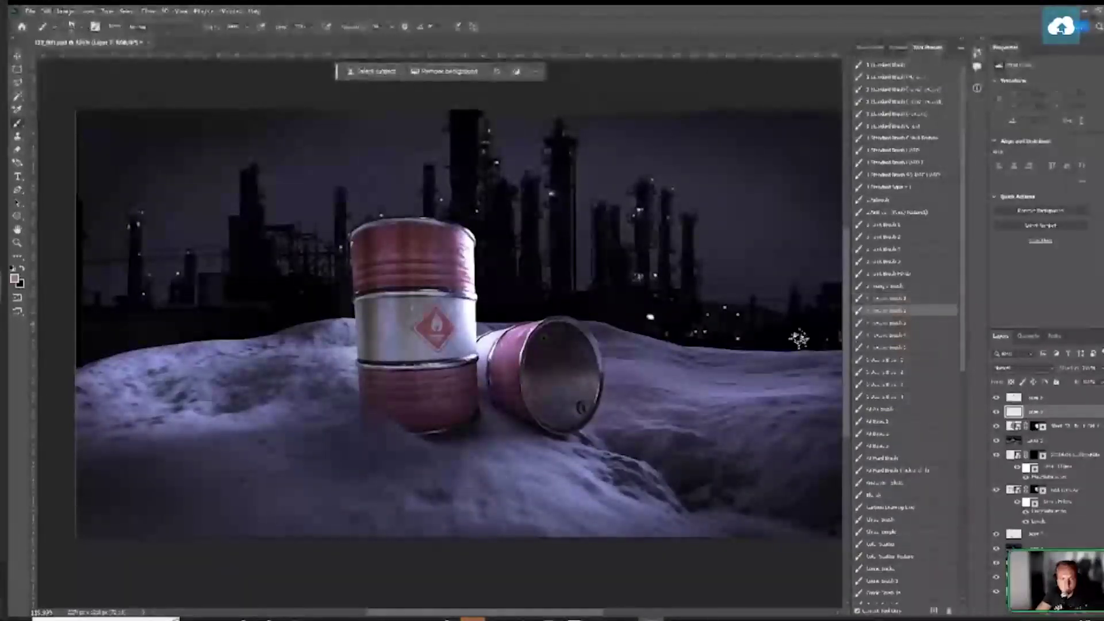
{"action": "left_click_drag", "start_coordinate": [469, 479], "coordinate": [590, 490]}
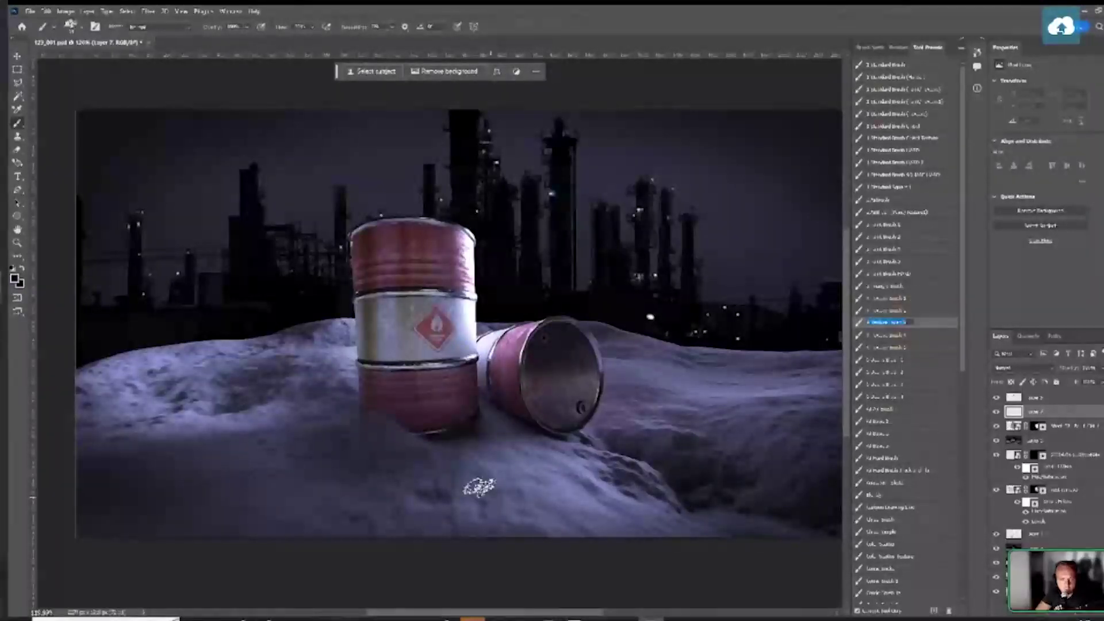
{"action": "left_click", "coordinate": [878, 361]}
{"action": "left_click", "coordinate": [889, 349]}
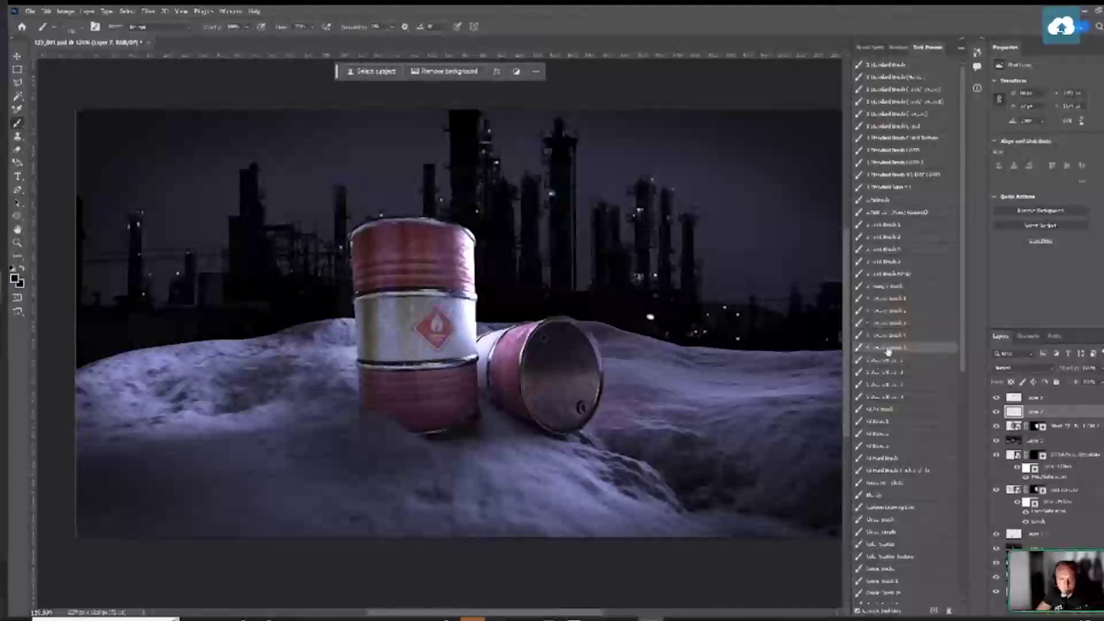
{"action": "left_click", "coordinate": [886, 385]}
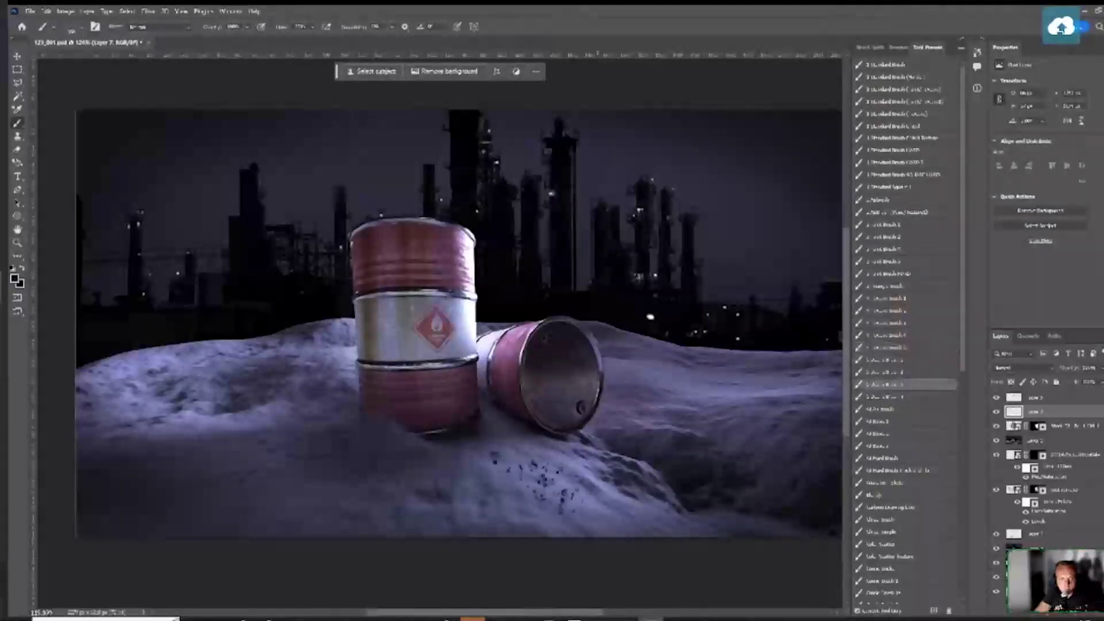
{"action": "key", "text": "bracketright"}
{"action": "key", "text": "bracketright"}
{"action": "left_click", "coordinate": [546, 482]}
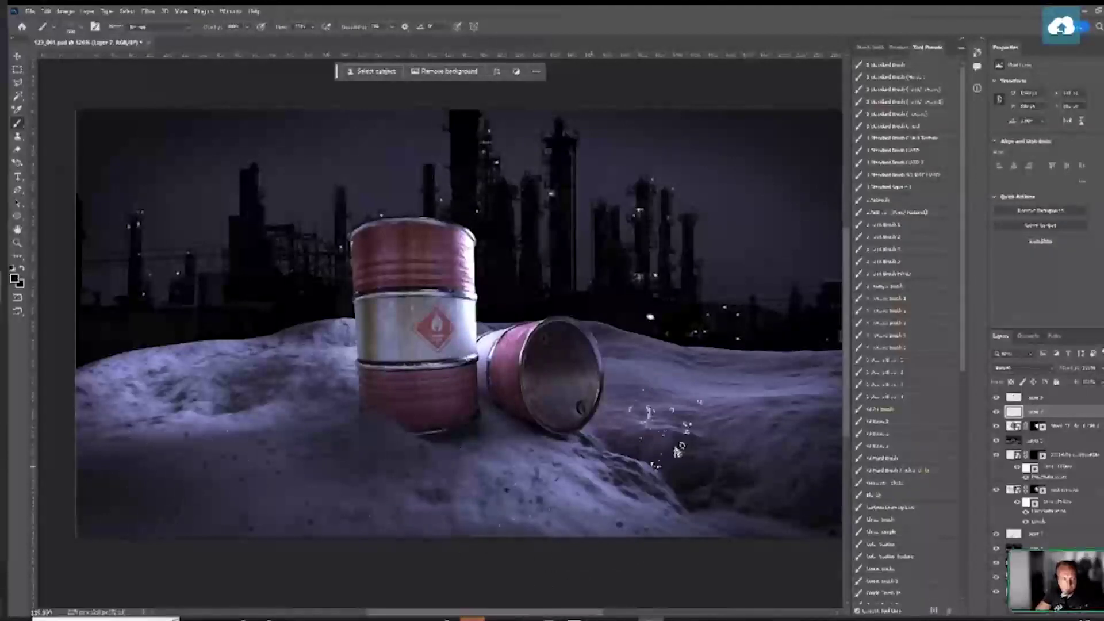
Splatter dirt specks along both barrels' bases, the lying barrel's rim, and down the snow
{"action": "left_click_drag", "start_coordinate": [740, 456], "coordinate": [574, 414]}
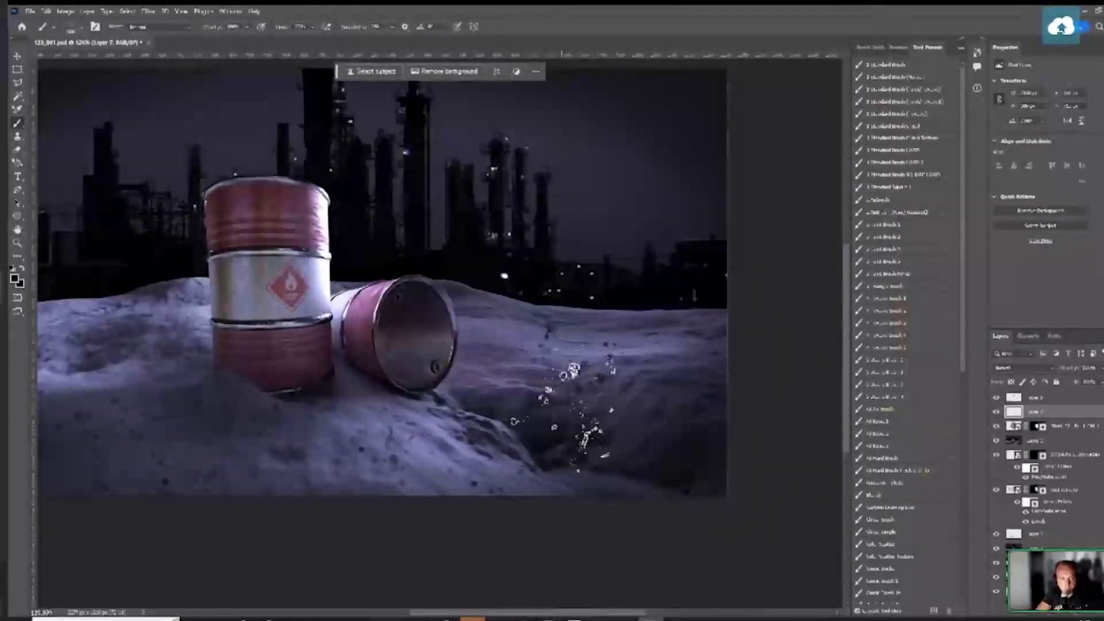
{"action": "left_click_drag", "start_coordinate": [471, 450], "coordinate": [599, 436]}
{"action": "left_click_drag", "start_coordinate": [649, 403], "coordinate": [616, 383]}
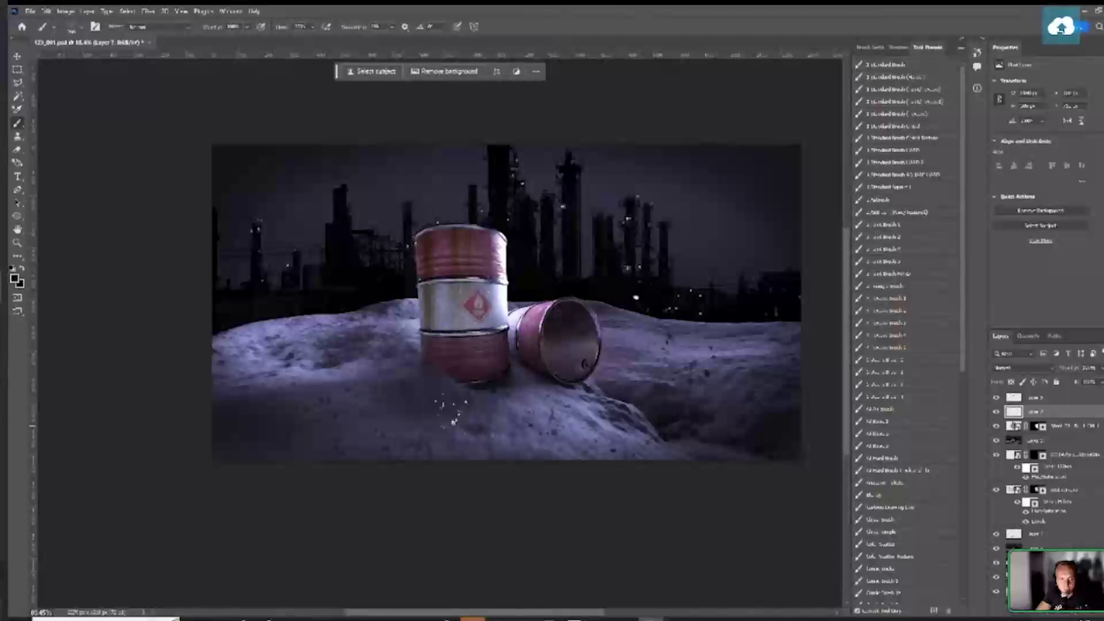
{"action": "left_click", "coordinate": [224, 373]}
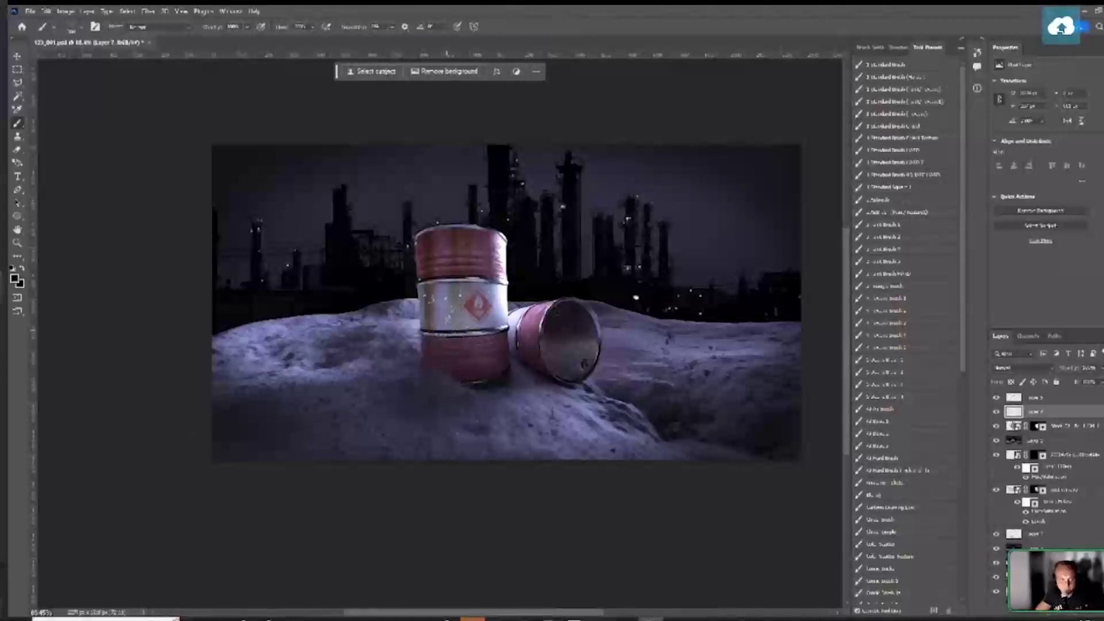
{"action": "left_click_drag", "start_coordinate": [431, 384], "coordinate": [533, 455]}
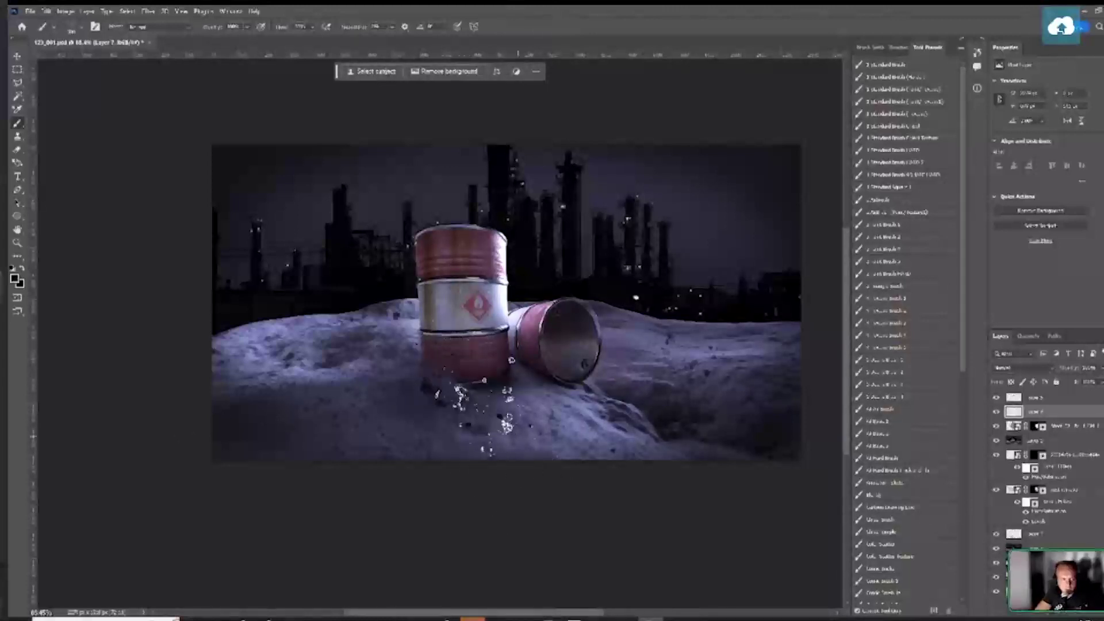
{"action": "left_click", "coordinate": [458, 352]}
{"action": "left_click_drag", "start_coordinate": [460, 368], "coordinate": [496, 384]}
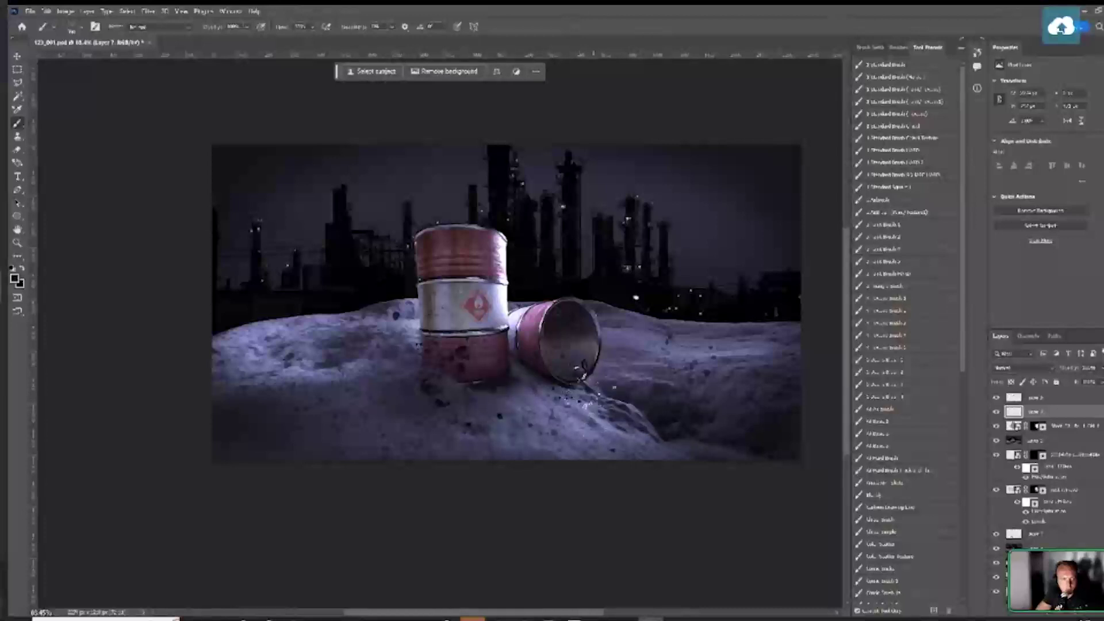
{"action": "left_click_drag", "start_coordinate": [595, 369], "coordinate": [624, 412]}
{"action": "left_click_drag", "start_coordinate": [577, 371], "coordinate": [567, 448]}
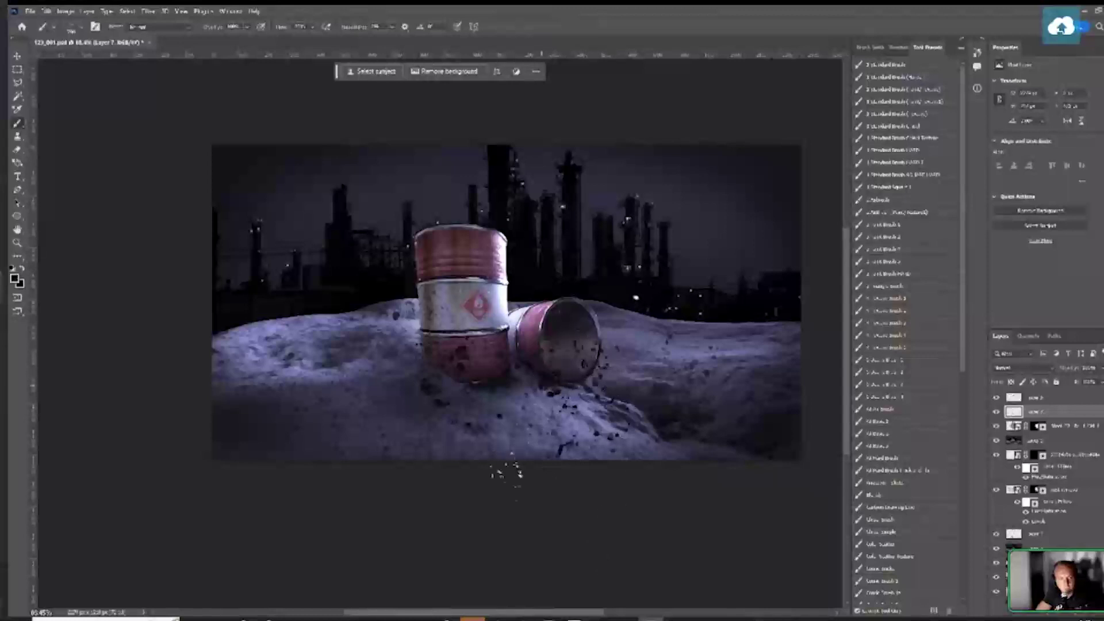
Erase the specks from the lying barrel's end face with a small textured eraser
{"action": "key", "text": "e"}
{"action": "mouse_move", "coordinate": [586, 346]}
{"action": "left_mouse_down"}
{"action": "mouse_move", "coordinate": [566, 332]}
{"action": "mouse_move", "coordinate": [609, 342]}
{"action": "mouse_move", "coordinate": [607, 359]}
{"action": "mouse_move", "coordinate": [586, 342]}
{"action": "left_mouse_up"}
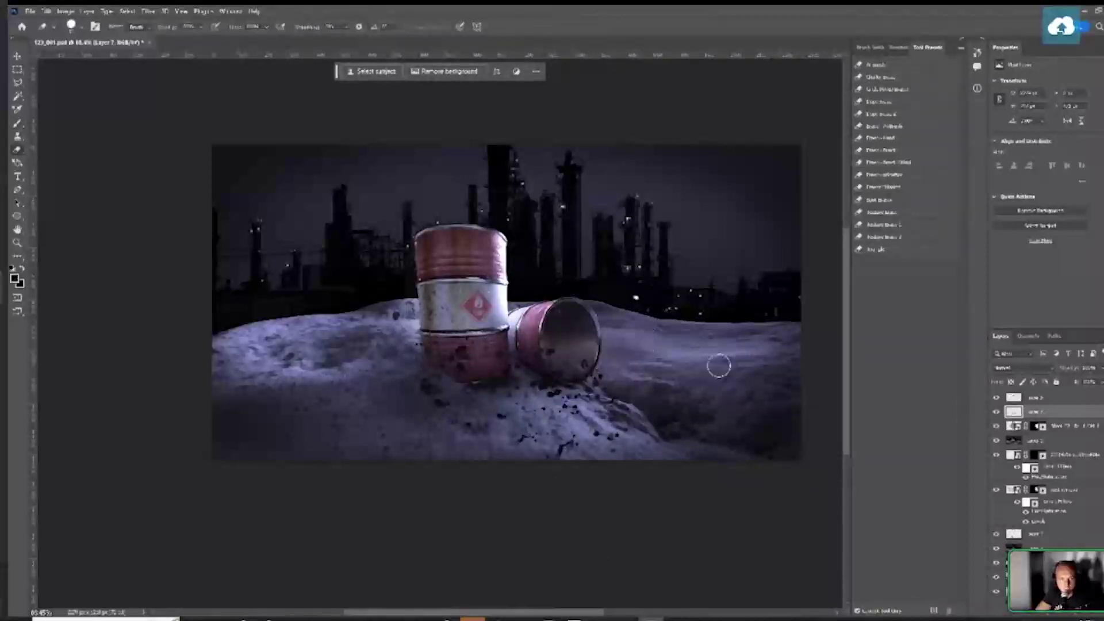
{"action": "left_click", "coordinate": [891, 66]}
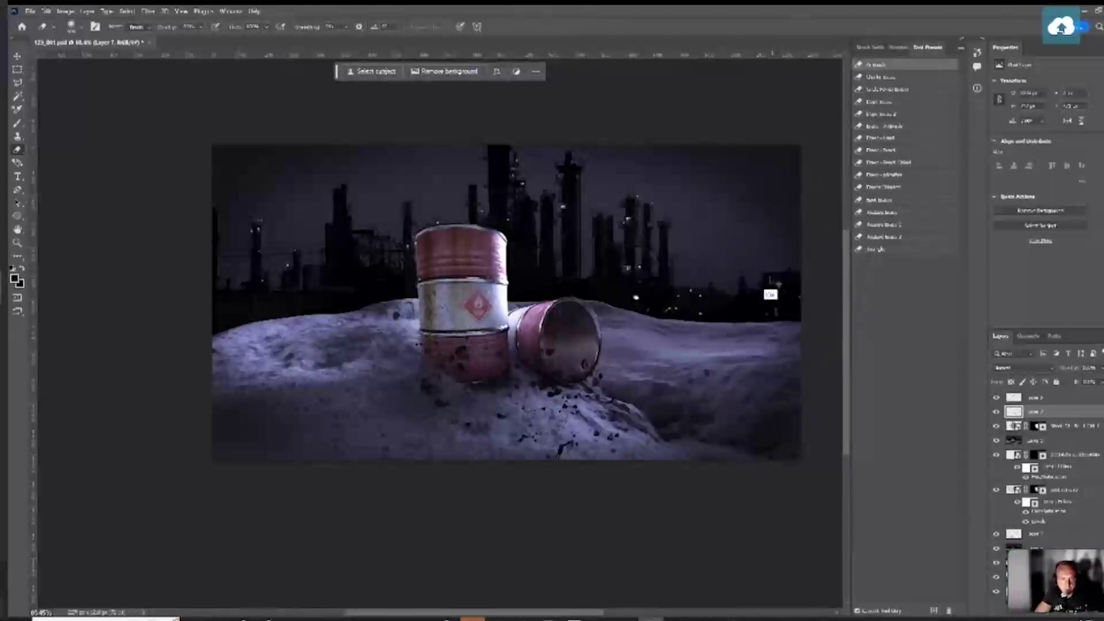
{"action": "left_click", "coordinate": [880, 77]}
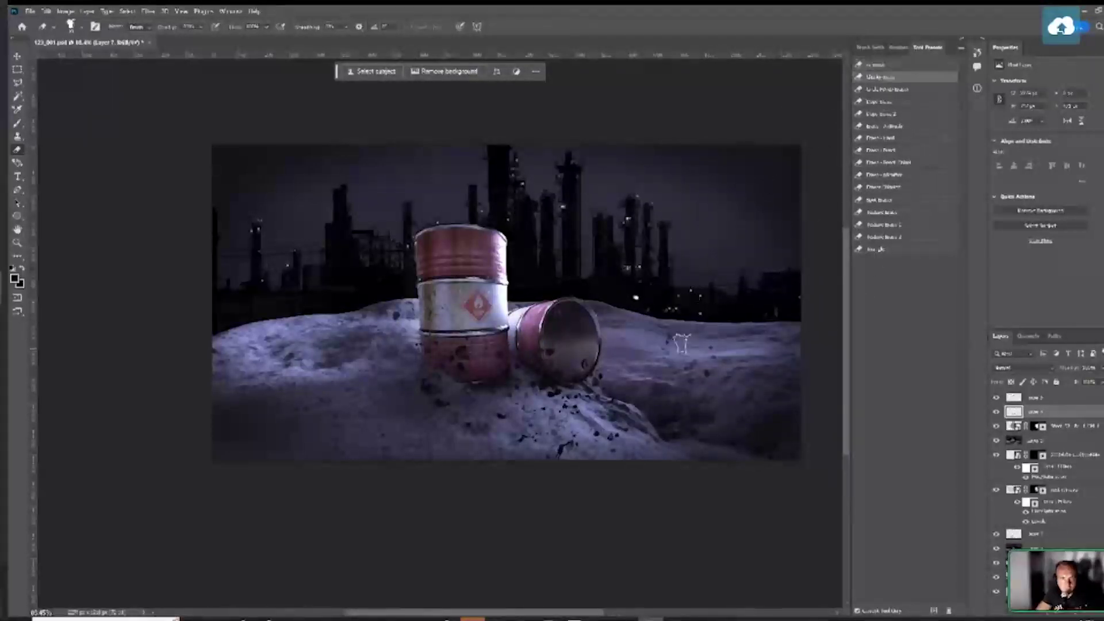
{"action": "left_click", "coordinate": [883, 237]}
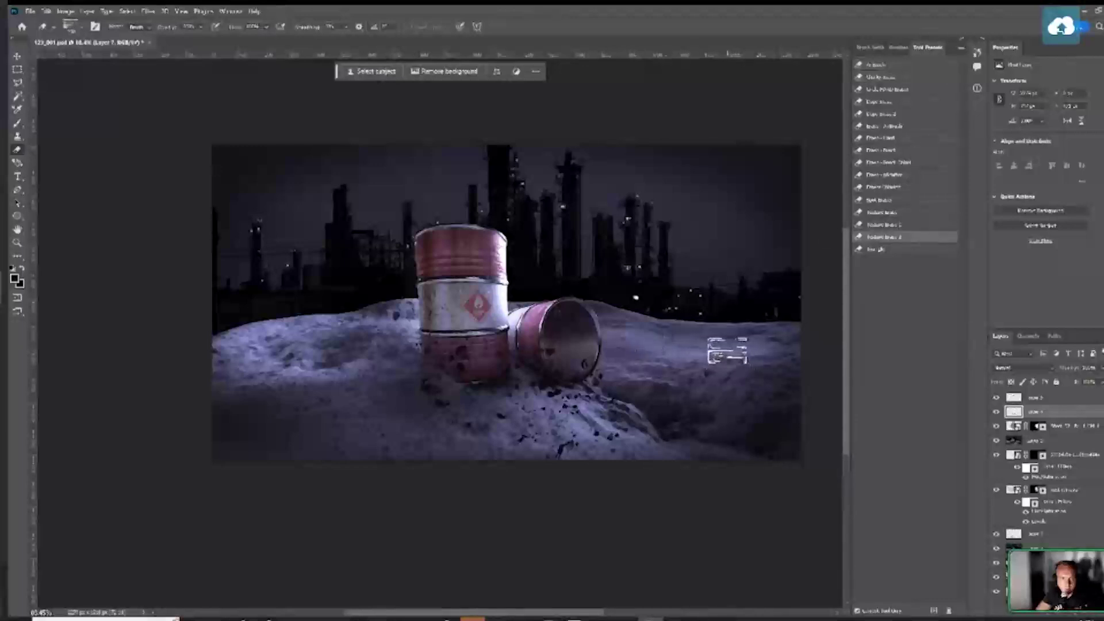
{"action": "key", "text": "bracketleft"}
{"action": "key", "text": "bracketleft"}
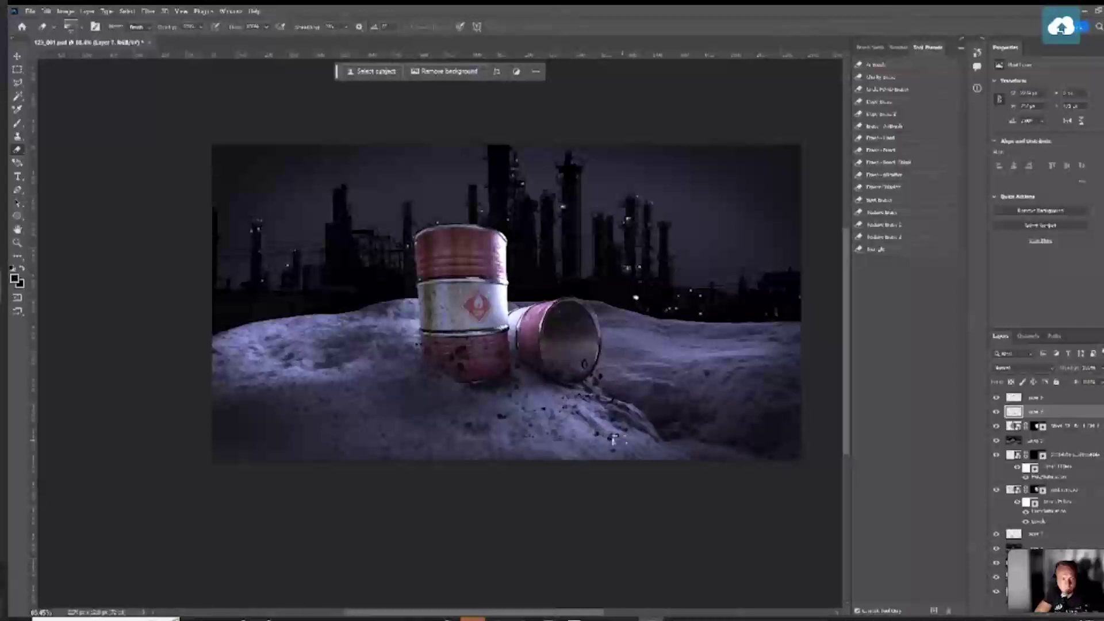
{"action": "key", "text": "b"}
{"action": "key", "text": "b"}
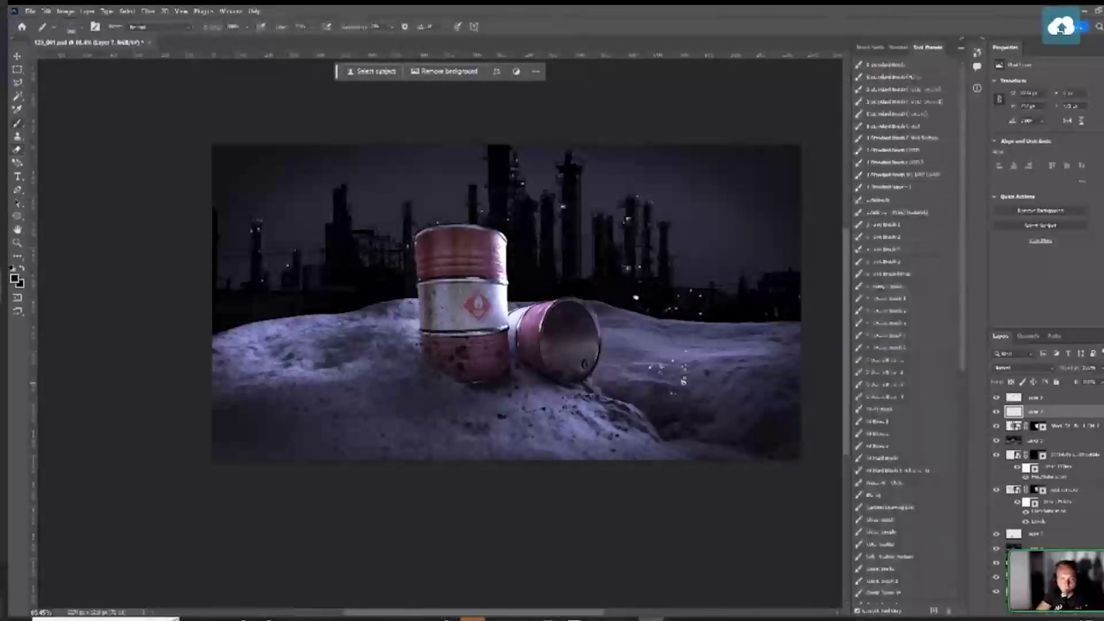
Paint a thin dark stream below the fallen barrel, trying and undoing white highlights at its base
{"action": "left_click", "coordinate": [1097, 615]}
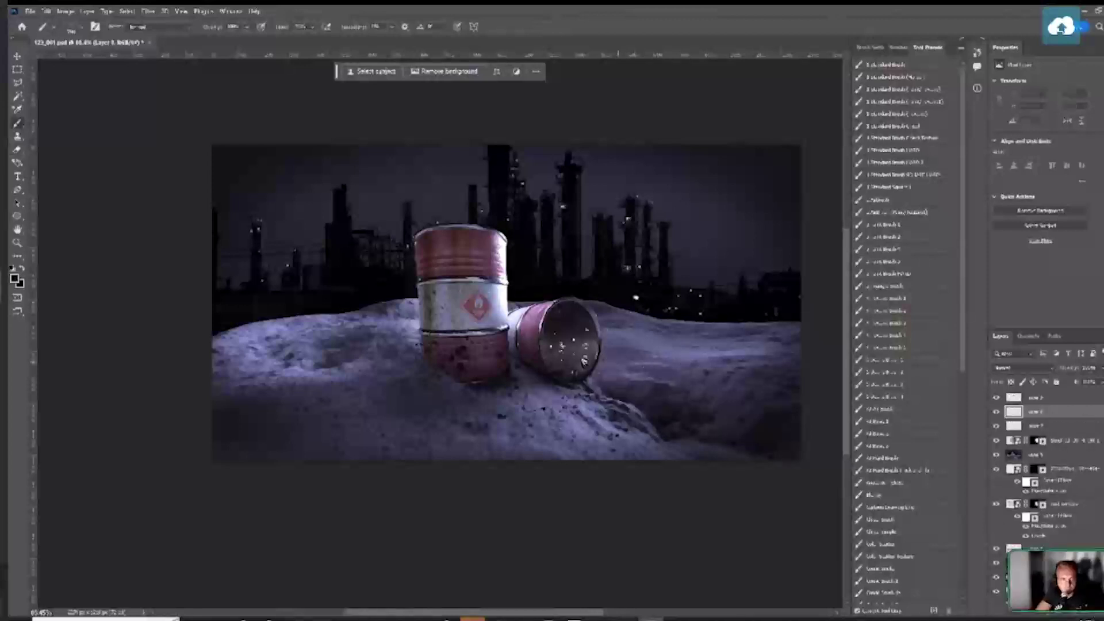
{"action": "scroll", "coordinate": [644, 414], "scroll_direction": "up", "scroll_amount": 3}
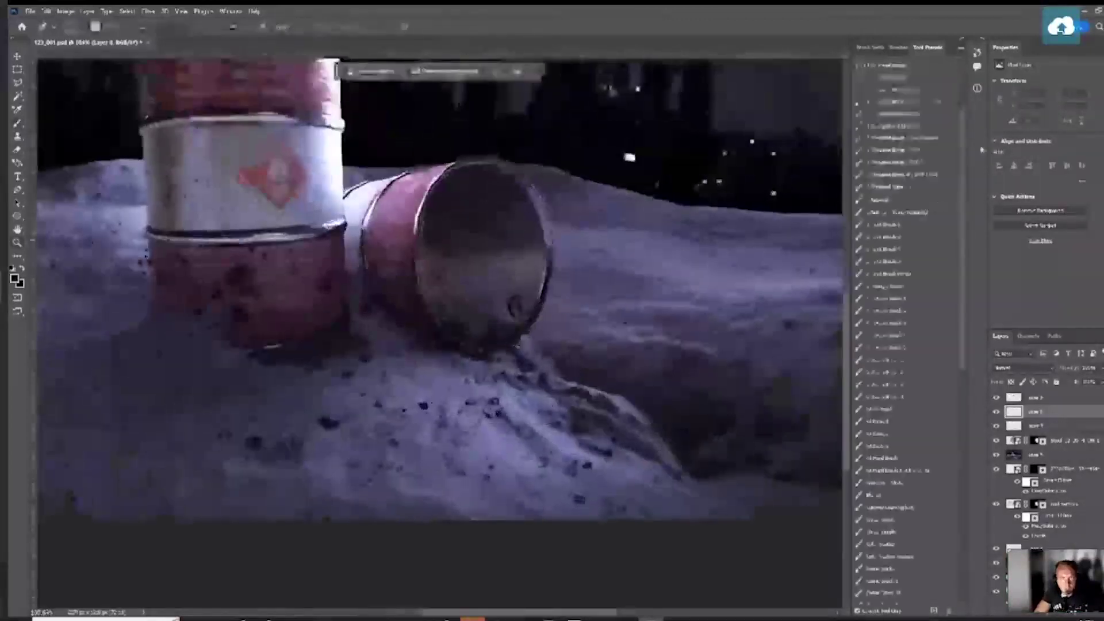
{"action": "left_click", "coordinate": [903, 188]}
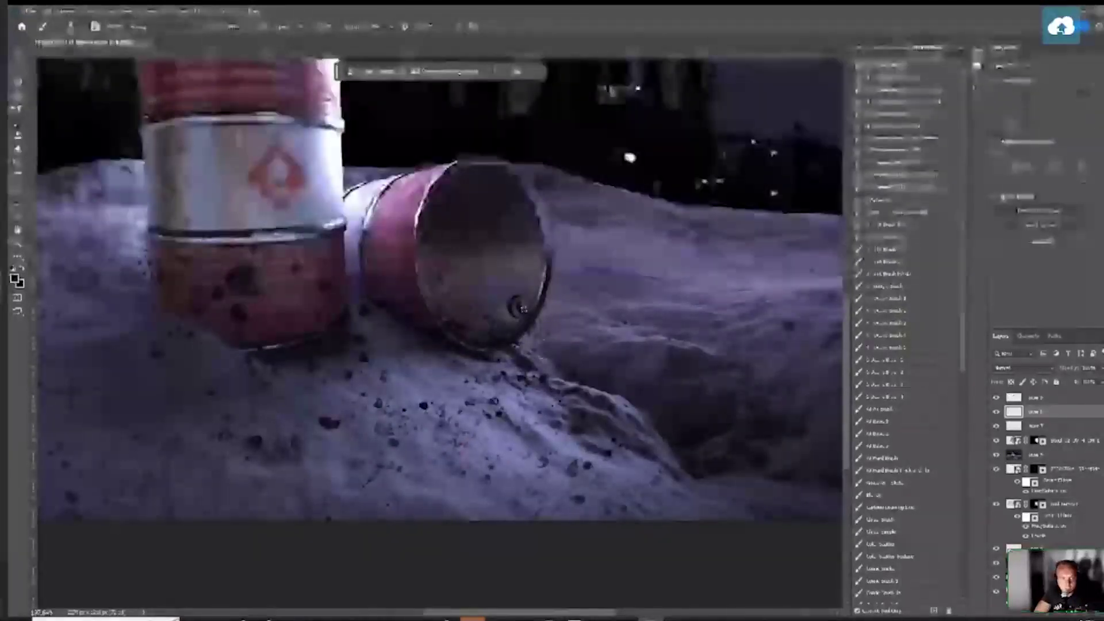
{"action": "left_click_drag", "start_coordinate": [540, 366], "coordinate": [532, 320]}
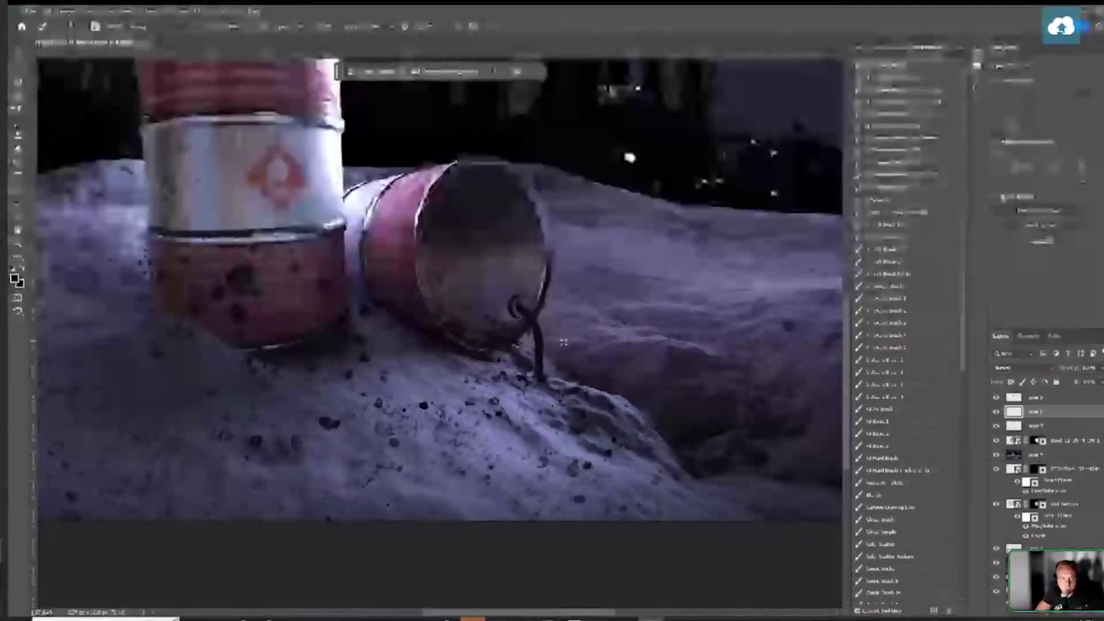
{"action": "key", "text": "x"}
{"action": "key", "text": "ctrl+z"}
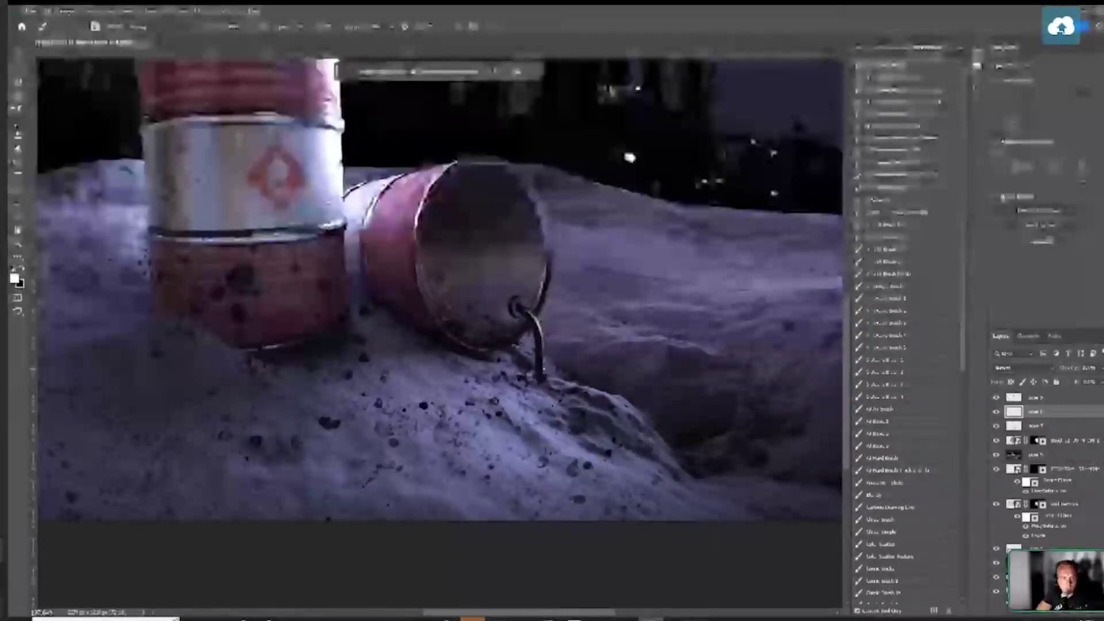
{"action": "left_click", "coordinate": [543, 391]}
{"action": "key", "text": "ctrl+z"}
{"action": "left_click", "coordinate": [541, 375], "text": "alt"}
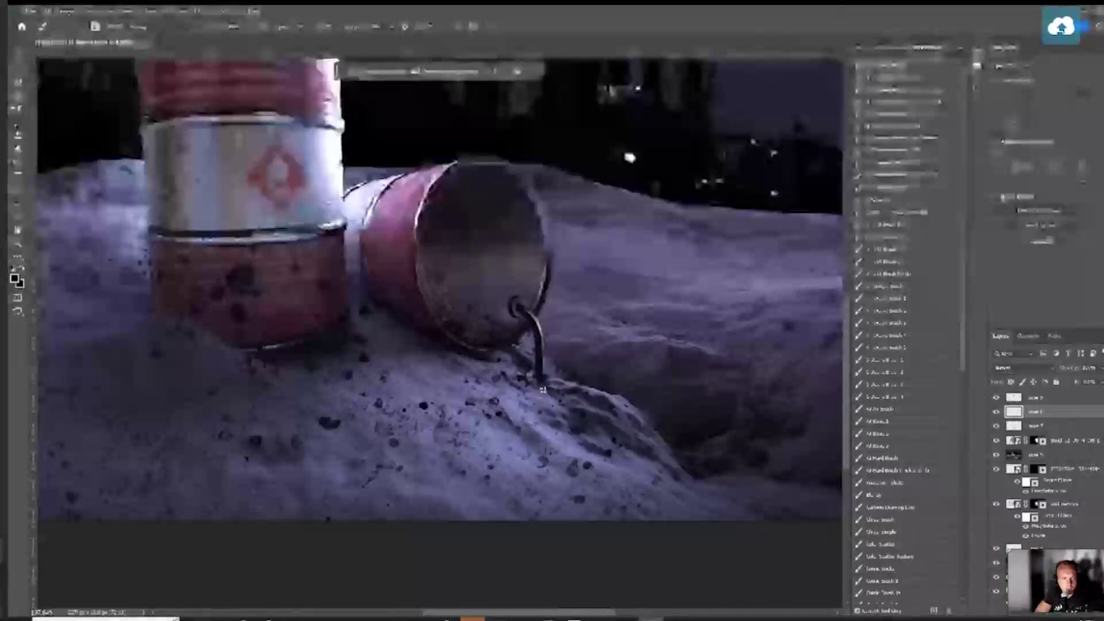
Select the top layer and add a new empty layer above it
{"action": "left_click", "coordinate": [1035, 592]}
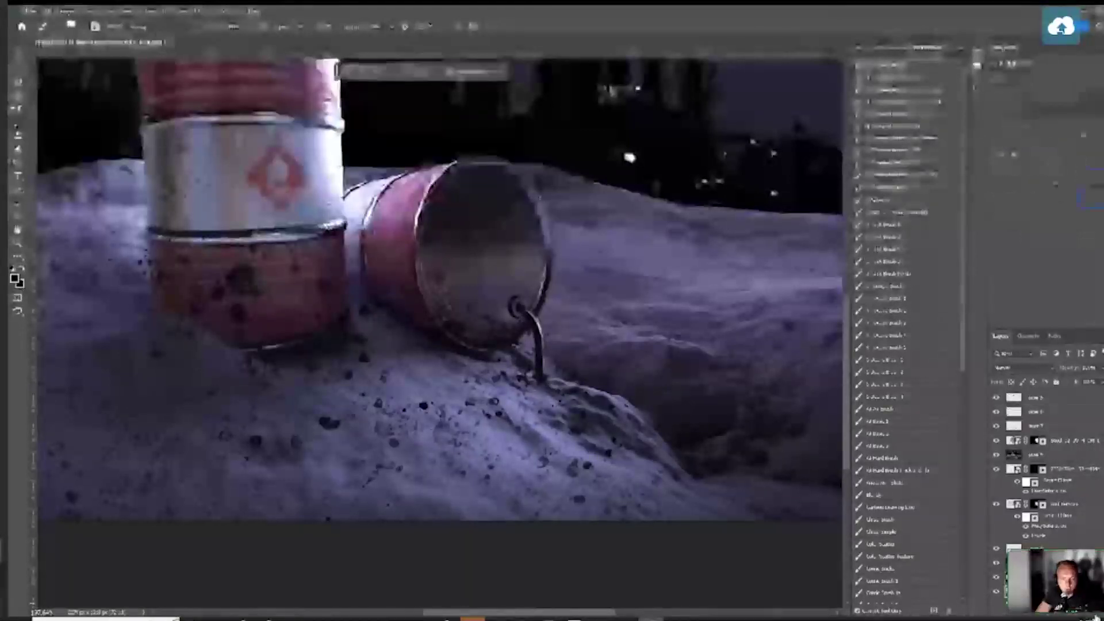
{"action": "left_click", "coordinate": [1036, 398]}
{"action": "key", "text": "ctrl+alt+shift+n"}
Paint a dark textured puddle at the stream's base spreading across the snow
{"action": "mouse_move", "coordinate": [559, 396]}
{"action": "left_mouse_down"}
{"action": "mouse_move", "coordinate": [496, 392]}
{"action": "mouse_move", "coordinate": [616, 450]}
{"action": "left_mouse_up"}
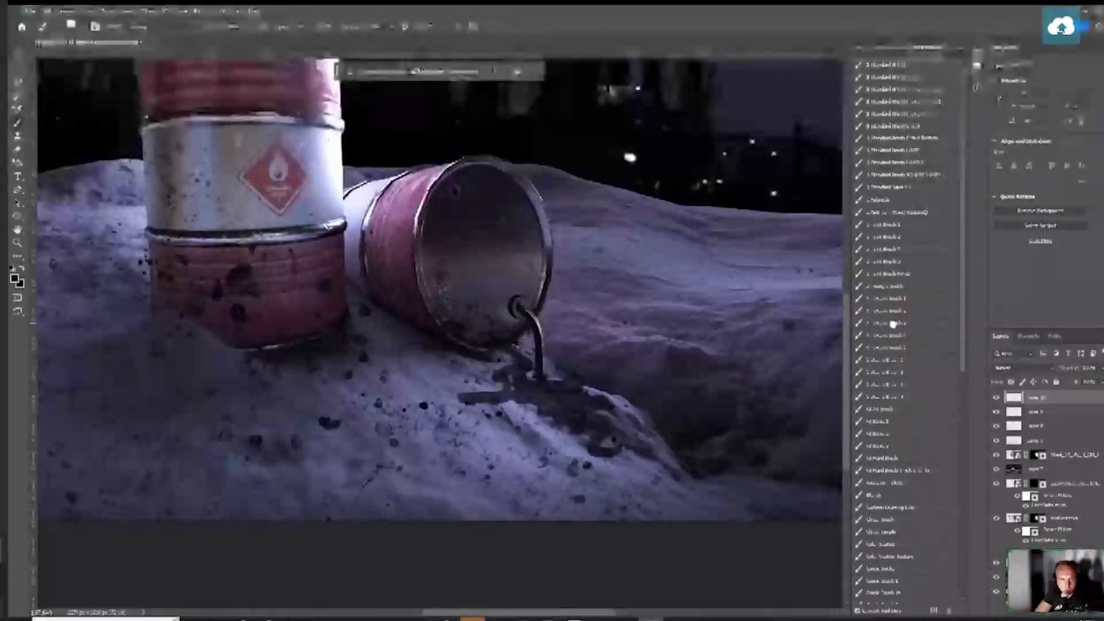
{"action": "left_click", "coordinate": [893, 323]}
{"action": "mouse_move", "coordinate": [538, 410]}
{"action": "left_mouse_down"}
{"action": "mouse_move", "coordinate": [489, 397]}
{"action": "mouse_move", "coordinate": [604, 424]}
{"action": "left_mouse_up"}
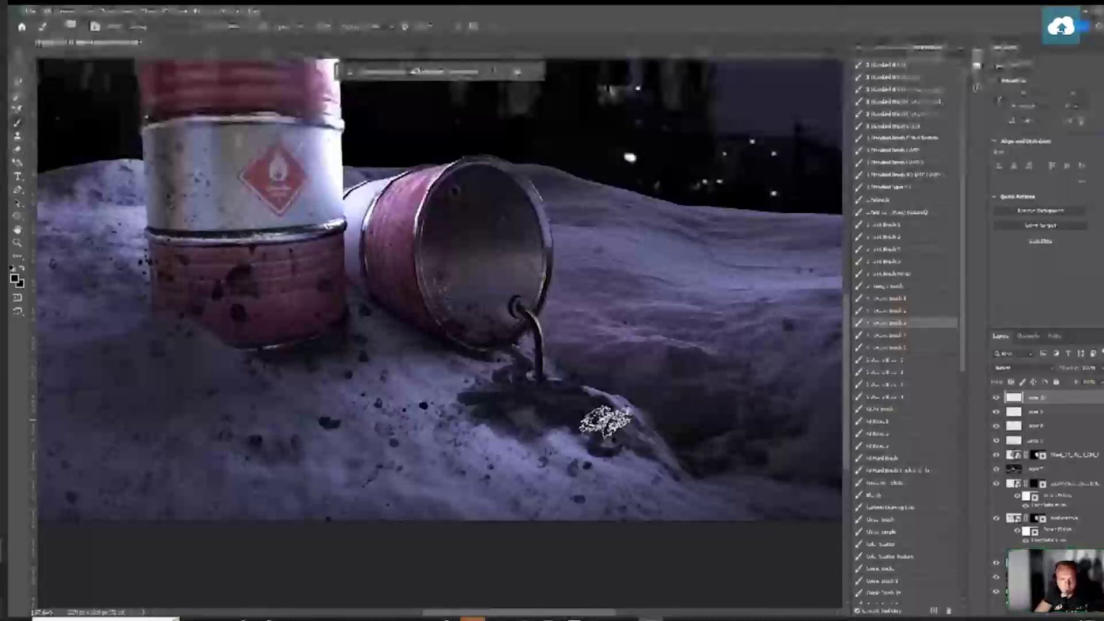
{"action": "left_click", "coordinate": [893, 311]}
{"action": "mouse_move", "coordinate": [471, 397]}
{"action": "left_mouse_down"}
{"action": "mouse_move", "coordinate": [539, 446]}
{"action": "mouse_move", "coordinate": [696, 472]}
{"action": "mouse_move", "coordinate": [652, 477]}
{"action": "mouse_move", "coordinate": [605, 436]}
{"action": "mouse_move", "coordinate": [637, 471]}
{"action": "mouse_move", "coordinate": [769, 498]}
{"action": "mouse_move", "coordinate": [616, 402]}
{"action": "mouse_move", "coordinate": [620, 467]}
{"action": "mouse_move", "coordinate": [612, 417]}
{"action": "mouse_move", "coordinate": [502, 402]}
{"action": "left_mouse_up"}
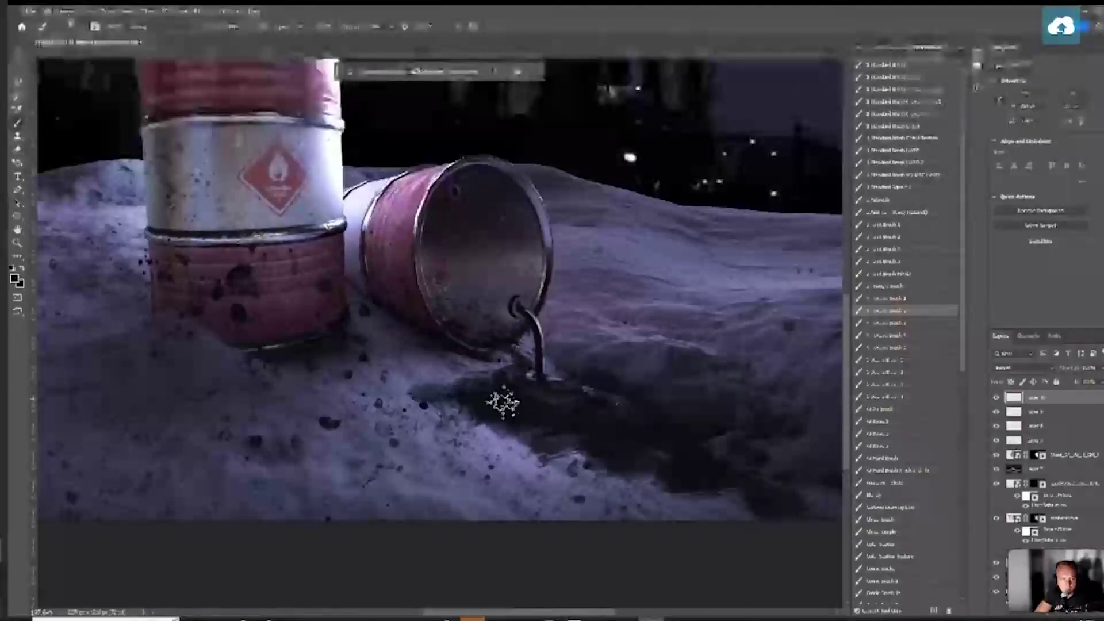
Erase the puddle's bright lower edge and darken the shadow under the fallen barrel's rim
{"action": "key", "text": "e"}
{"action": "mouse_move", "coordinate": [562, 382]}
{"action": "left_mouse_down"}
{"action": "mouse_move", "coordinate": [642, 425]}
{"action": "mouse_move", "coordinate": [737, 454]}
{"action": "mouse_move", "coordinate": [751, 472]}
{"action": "mouse_move", "coordinate": [712, 449]}
{"action": "left_mouse_up"}
{"action": "key", "text": "]"}
{"action": "key", "text": "b"}
{"action": "mouse_move", "coordinate": [599, 387]}
{"action": "left_mouse_down"}
{"action": "mouse_move", "coordinate": [621, 434]}
{"action": "mouse_move", "coordinate": [647, 429]}
{"action": "mouse_move", "coordinate": [564, 432]}
{"action": "mouse_move", "coordinate": [605, 427]}
{"action": "left_mouse_up"}
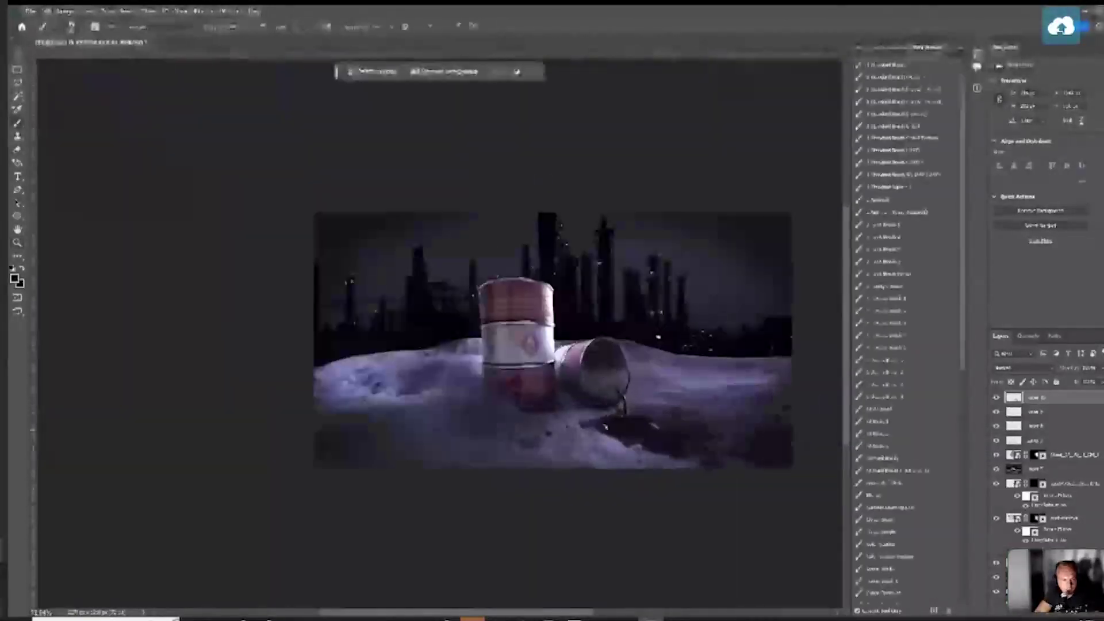
Lower the puddle layer's Fill, dab Pinched Spatter on a new layer, and zoom out to the whole picture
{"action": "mouse_move", "coordinate": [1102, 382]}
{"action": "left_mouse_down"}
{"action": "mouse_move", "coordinate": [1091, 395]}
{"action": "mouse_move", "coordinate": [1103, 396]}
{"action": "left_mouse_up"}
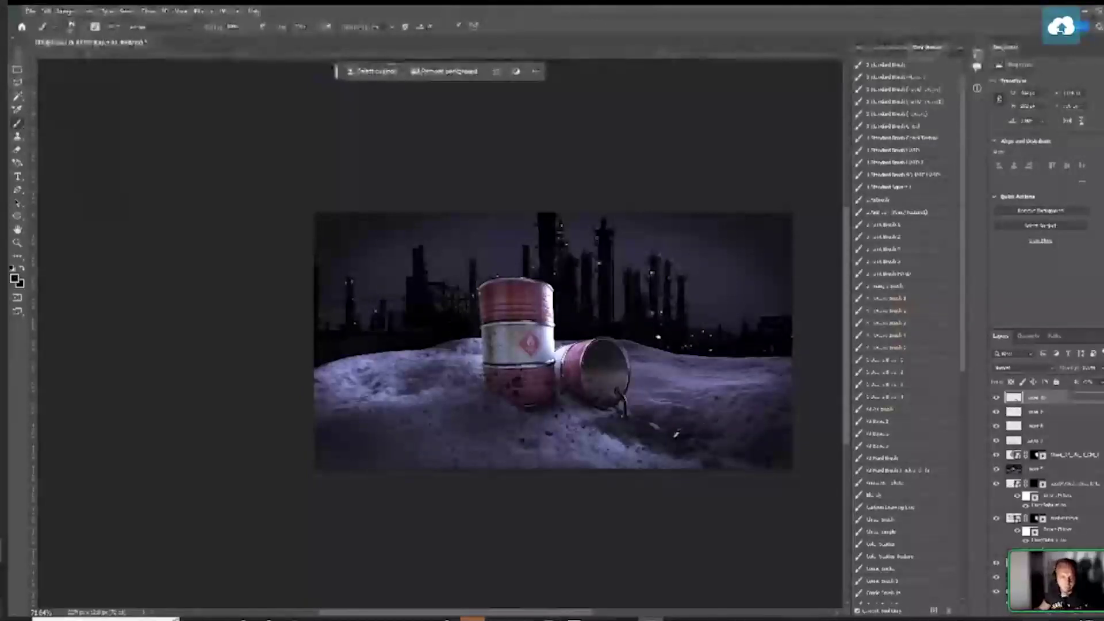
{"action": "scroll", "coordinate": [676, 434], "scroll_direction": "up", "scroll_amount": 3}
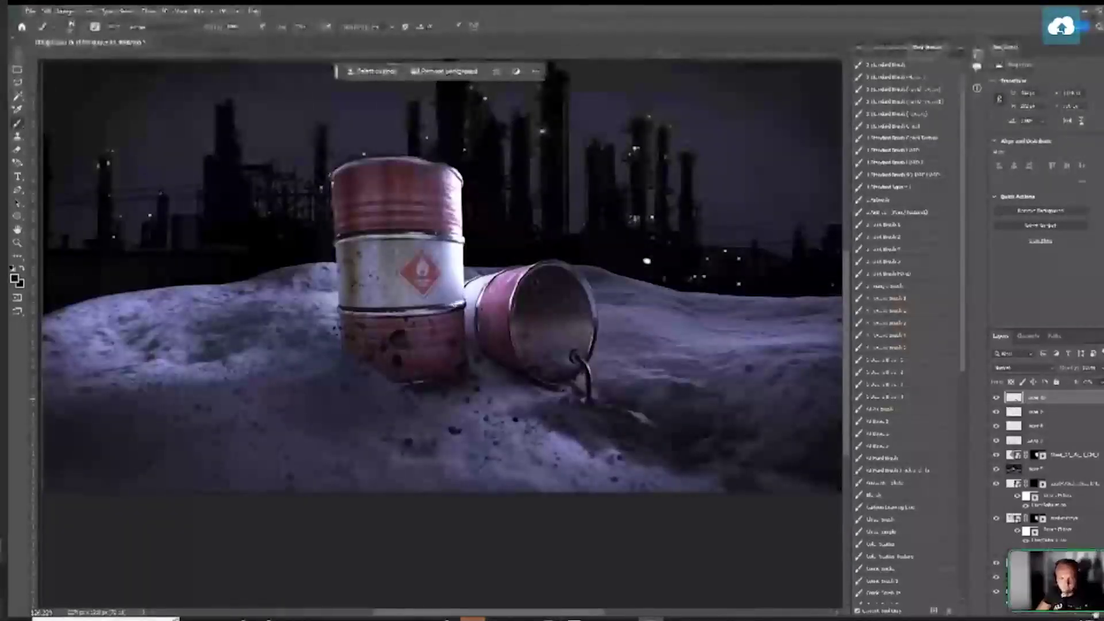
{"action": "key", "text": "ctrl+shift+alt+n"}
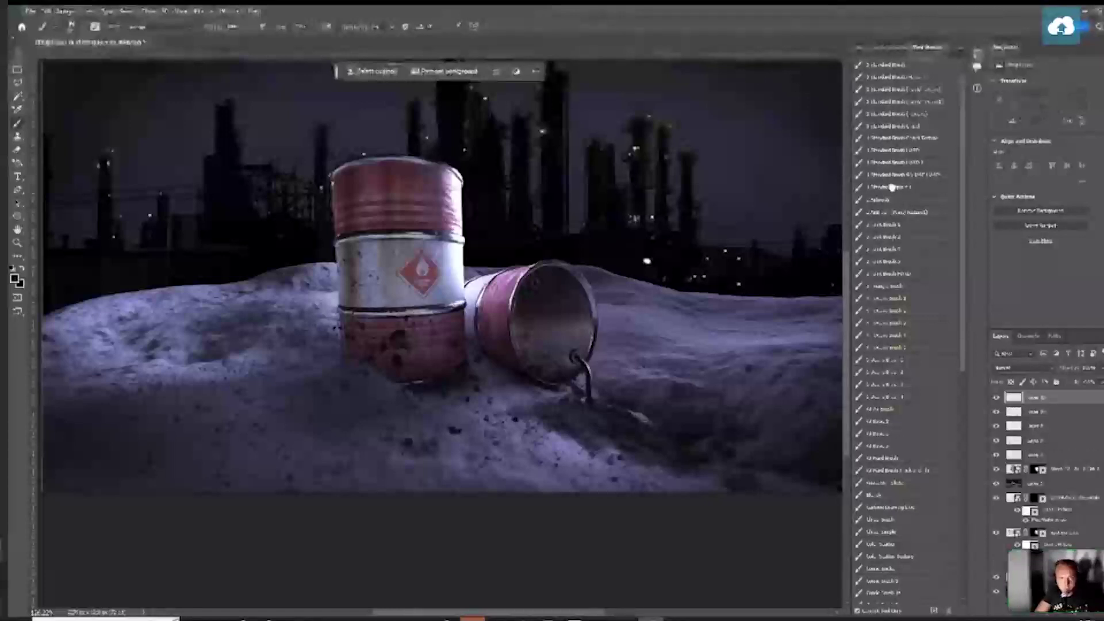
{"action": "left_click", "coordinate": [892, 187]}
{"action": "left_click", "coordinate": [594, 409]}
{"action": "key", "text": "z"}
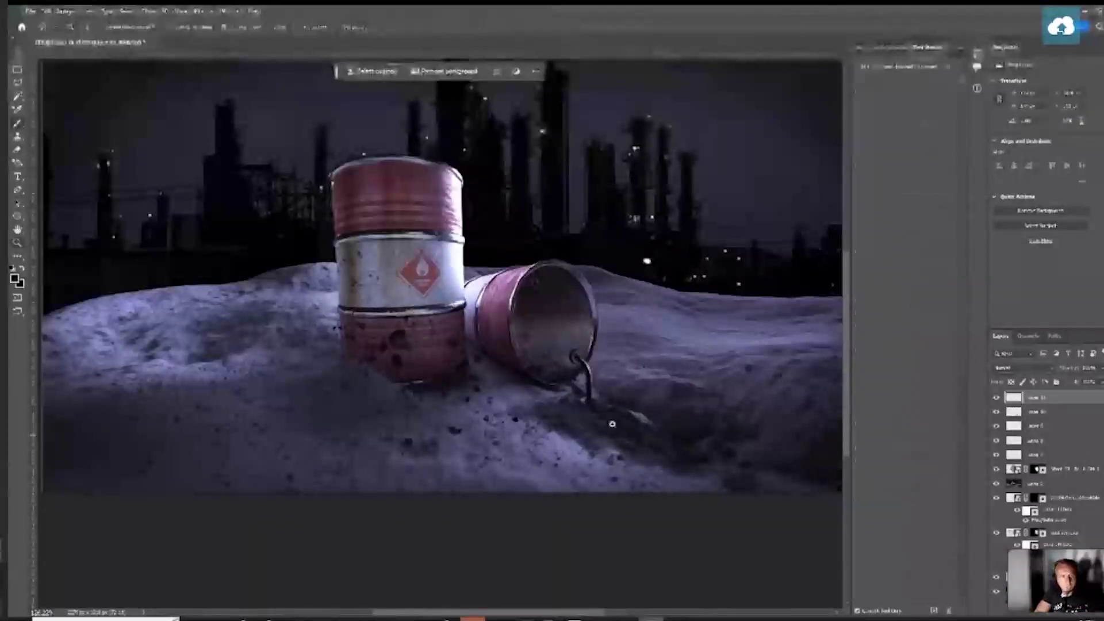
{"action": "mouse_move", "coordinate": [625, 436]}
{"action": "left_mouse_down"}
{"action": "mouse_move", "coordinate": [595, 407]}
{"action": "mouse_move", "coordinate": [539, 444]}
{"action": "left_mouse_up"}
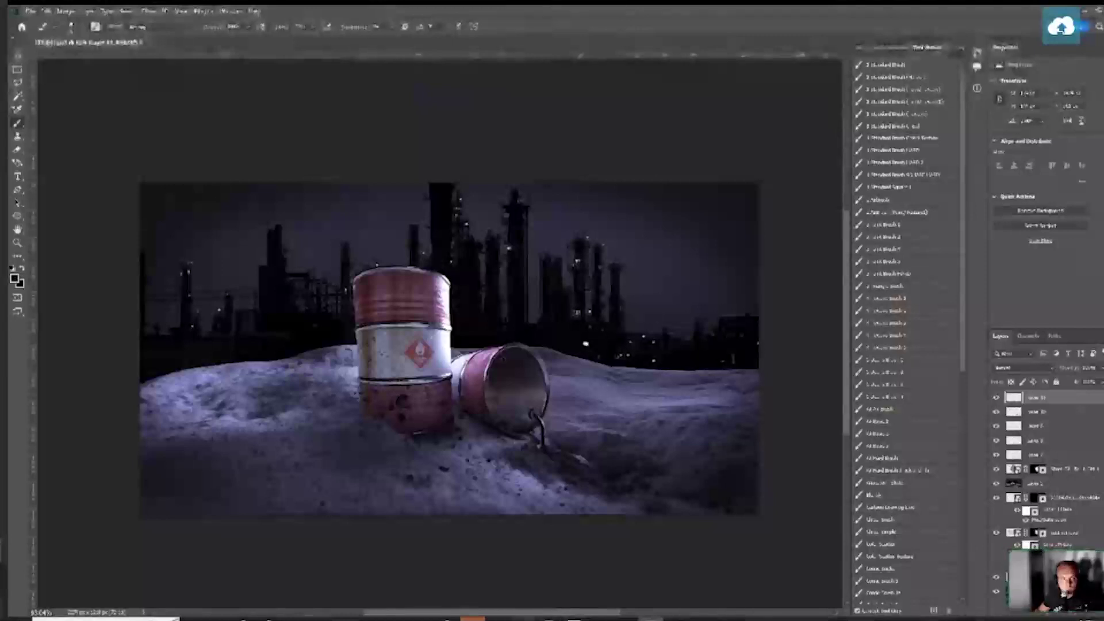
Search Google Images for 'metal fence' in Chrome and scroll through the results
{"action": "mouse_move", "coordinate": [523, 619]}
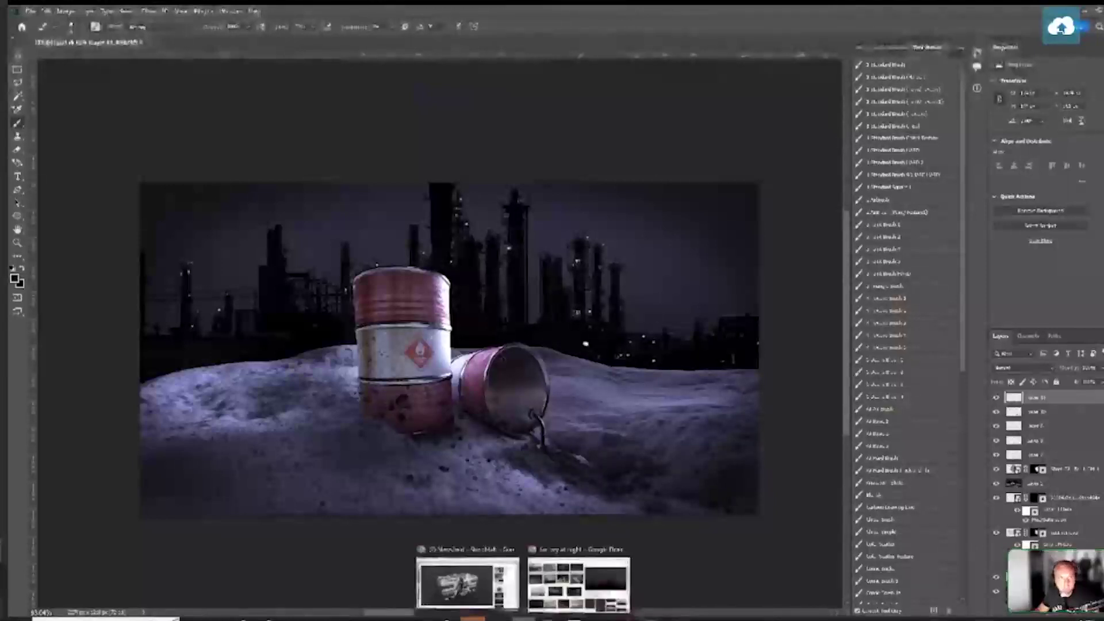
{"action": "left_click", "coordinate": [578, 584]}
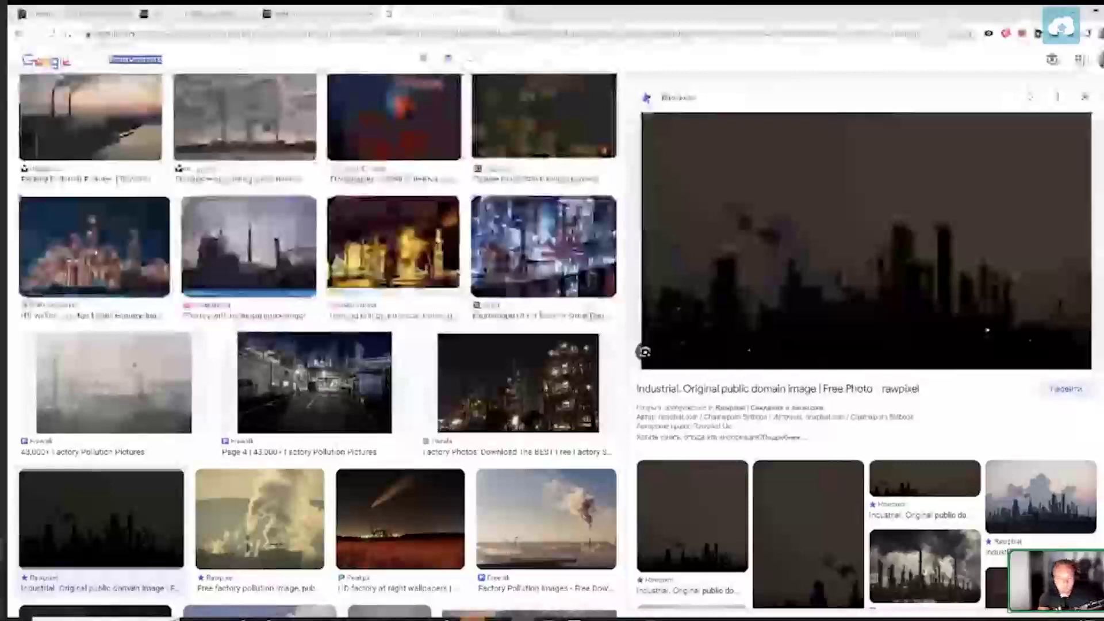
{"action": "type", "text": "metal fen"}
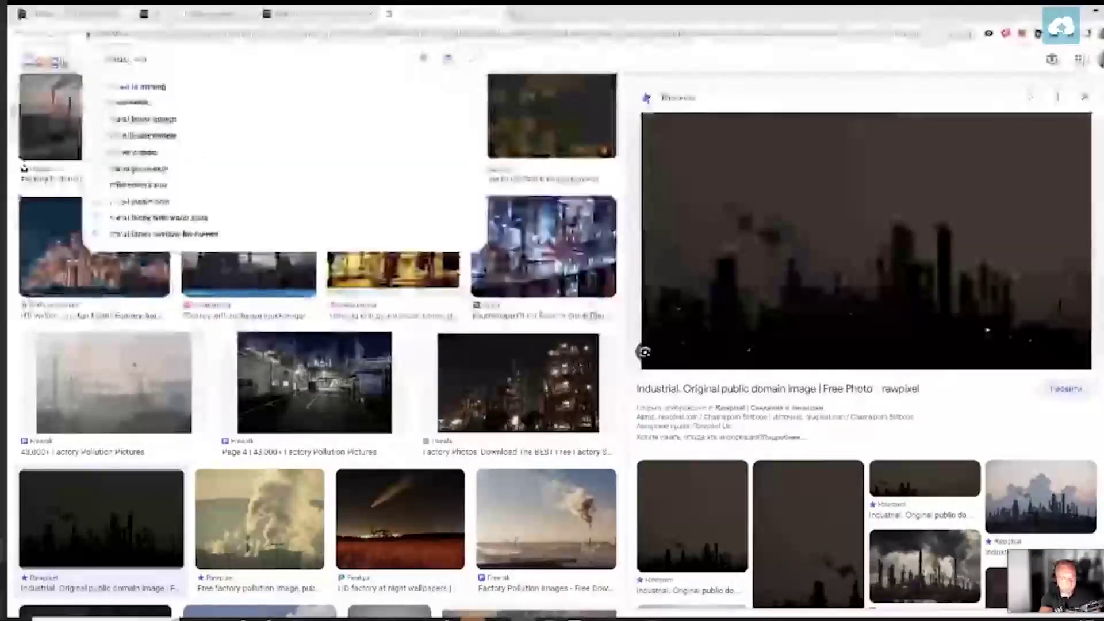
{"action": "key", "text": "Return"}
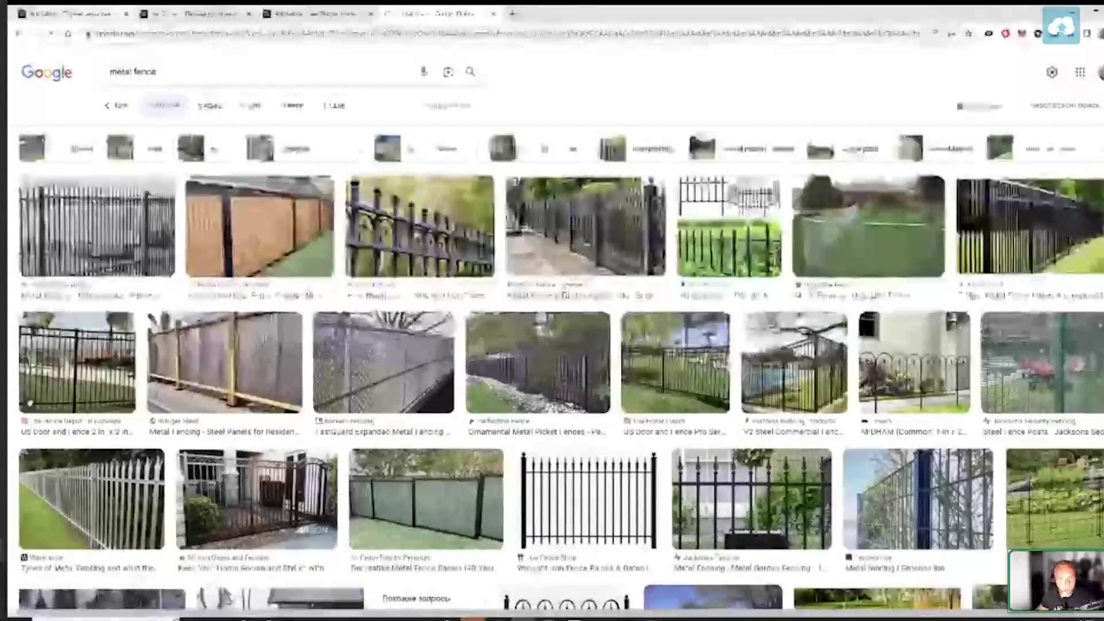
{"action": "scroll", "coordinate": [552, 345], "scroll_direction": "down", "scroll_amount": 10}
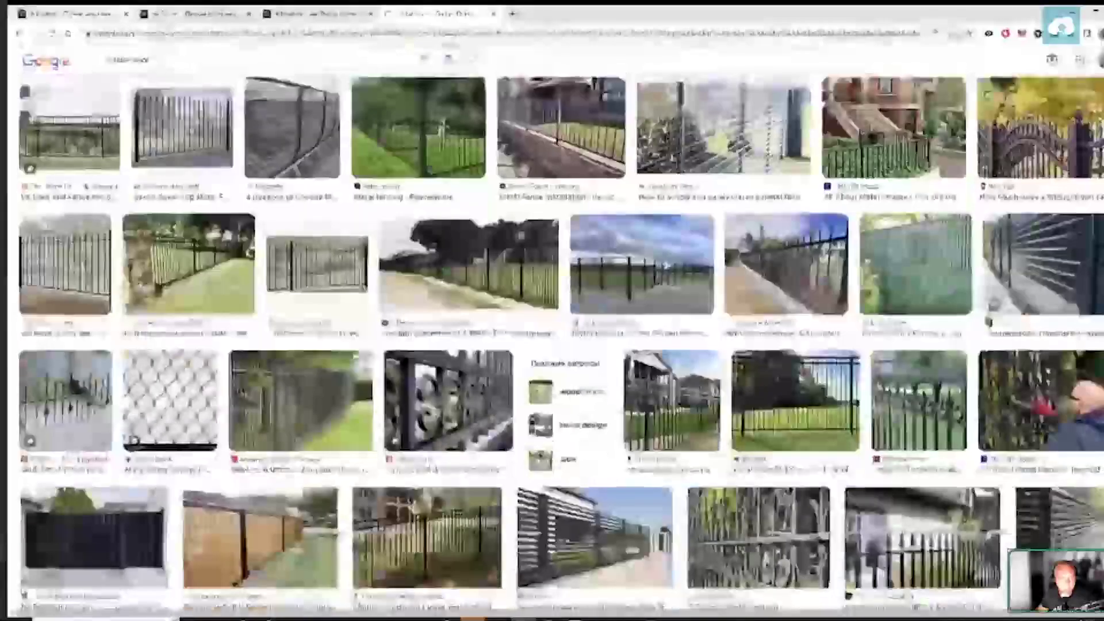
{"action": "scroll", "coordinate": [552, 345], "scroll_direction": "down", "scroll_amount": 3}
{"action": "scroll", "coordinate": [552, 345], "scroll_direction": "up", "scroll_amount": 8}
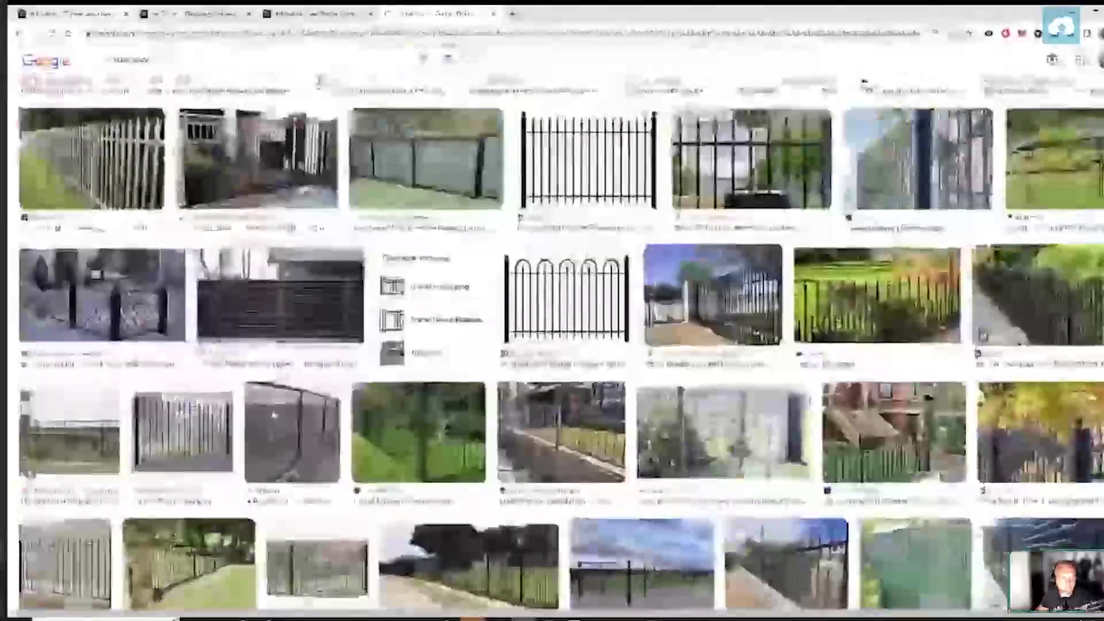
{"action": "scroll", "coordinate": [273, 415], "scroll_direction": "down", "scroll_amount": 6}
Open a chain-link fence image preview and show visually similar images
{"action": "left_click", "coordinate": [169, 329]}
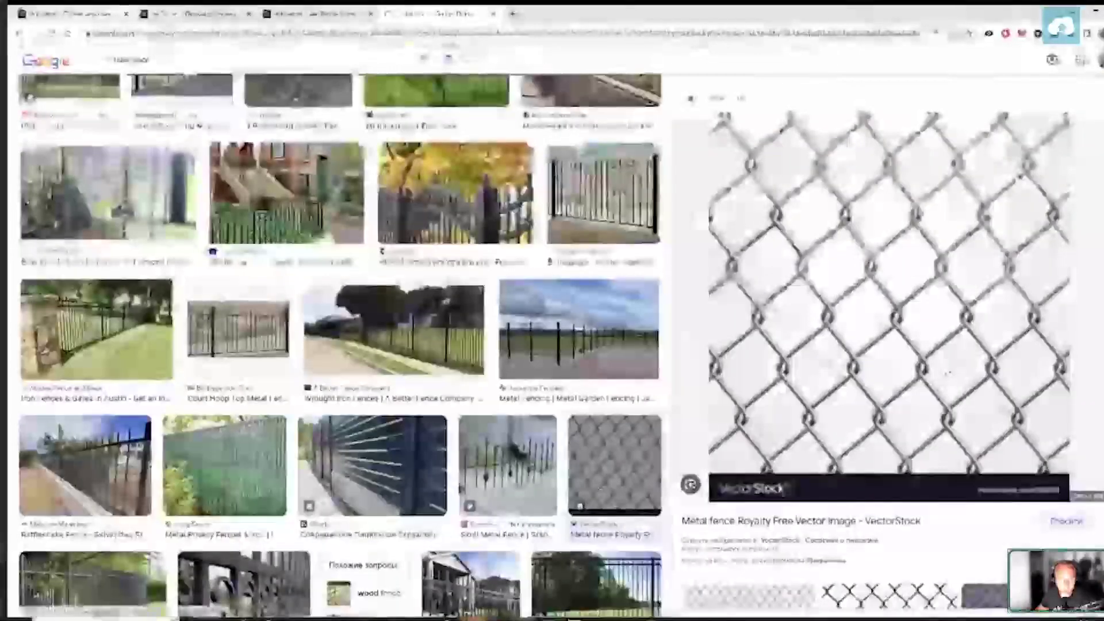
{"action": "scroll", "coordinate": [947, 373], "scroll_direction": "down", "scroll_amount": 8}
{"action": "left_click", "coordinate": [890, 598]}
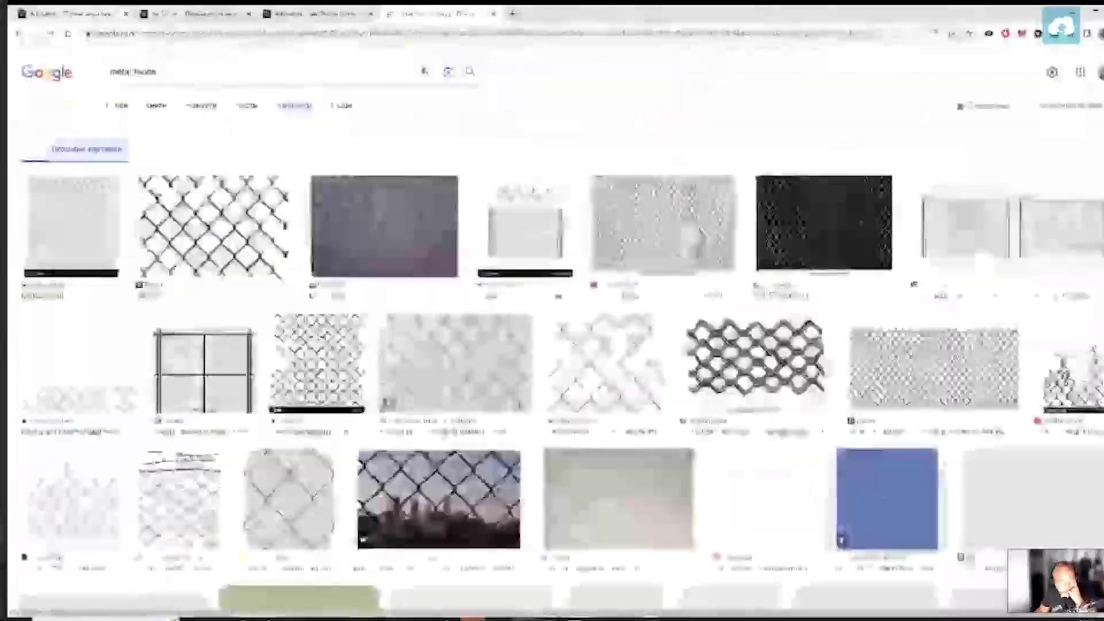
{"action": "scroll", "coordinate": [555, 368], "scroll_direction": "down", "scroll_amount": 7}
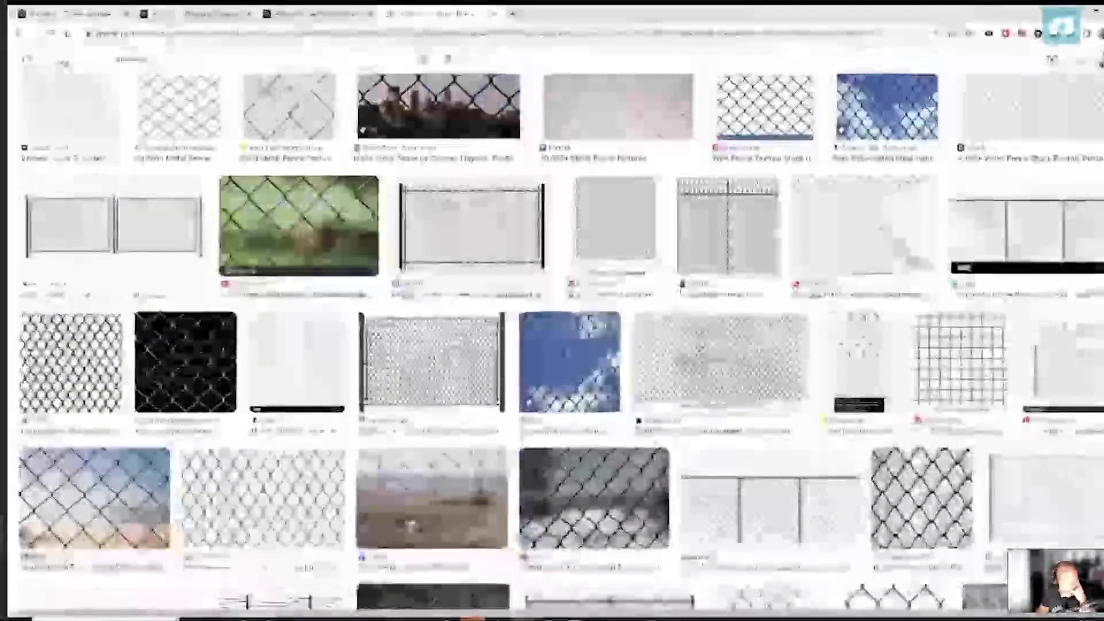
{"action": "scroll", "coordinate": [556, 368], "scroll_direction": "up", "scroll_amount": 7}
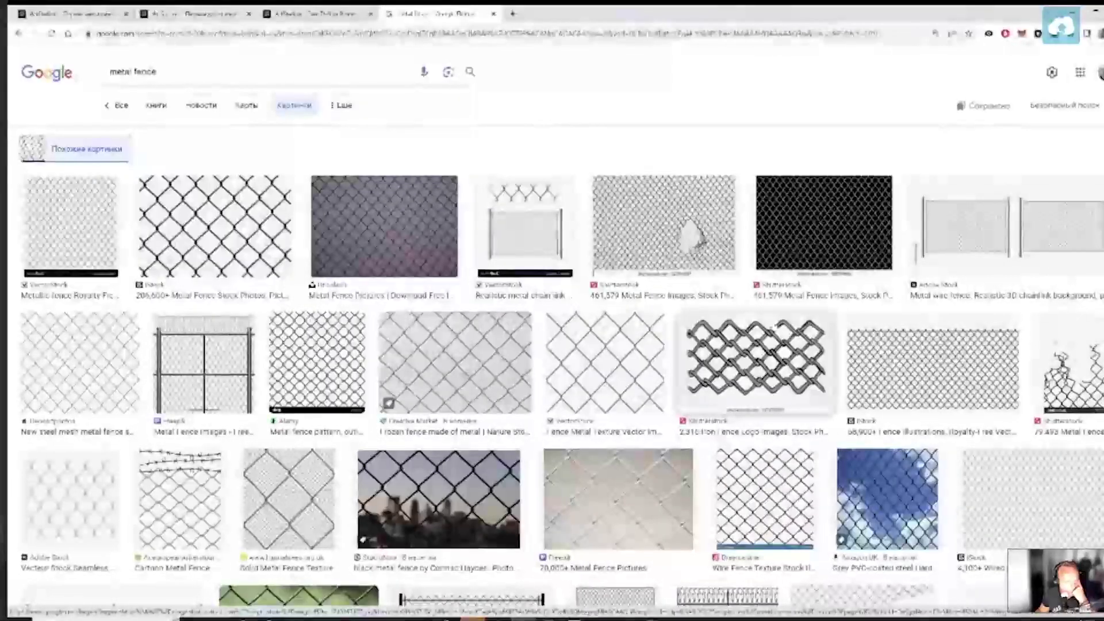
{"action": "scroll", "coordinate": [552, 334], "scroll_direction": "down", "scroll_amount": 5}
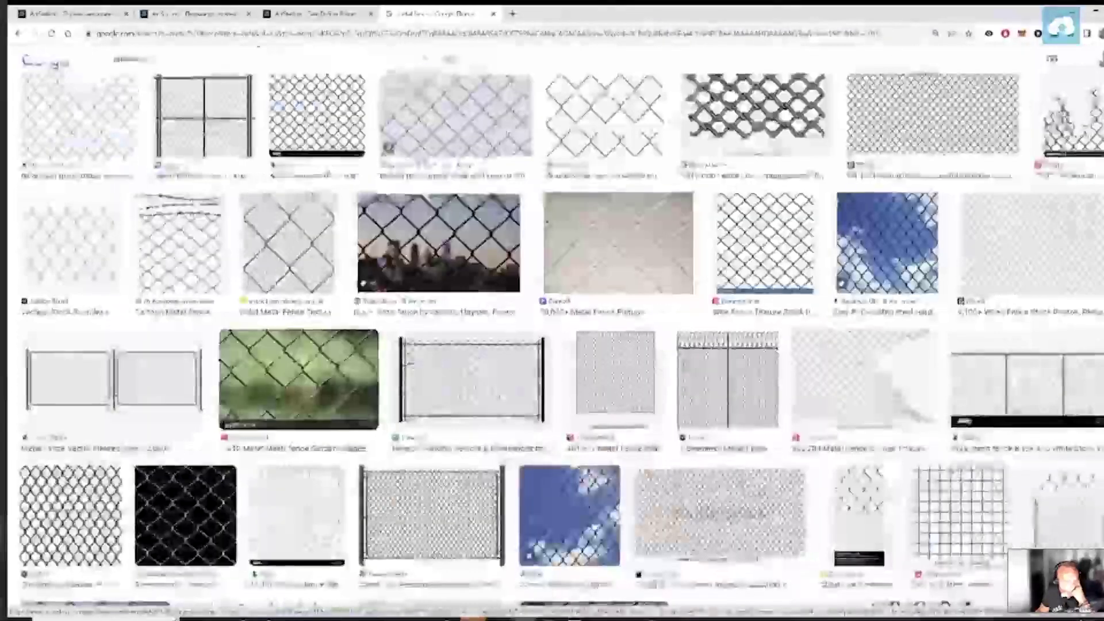
{"action": "scroll", "coordinate": [552, 334], "scroll_direction": "down", "scroll_amount": 6}
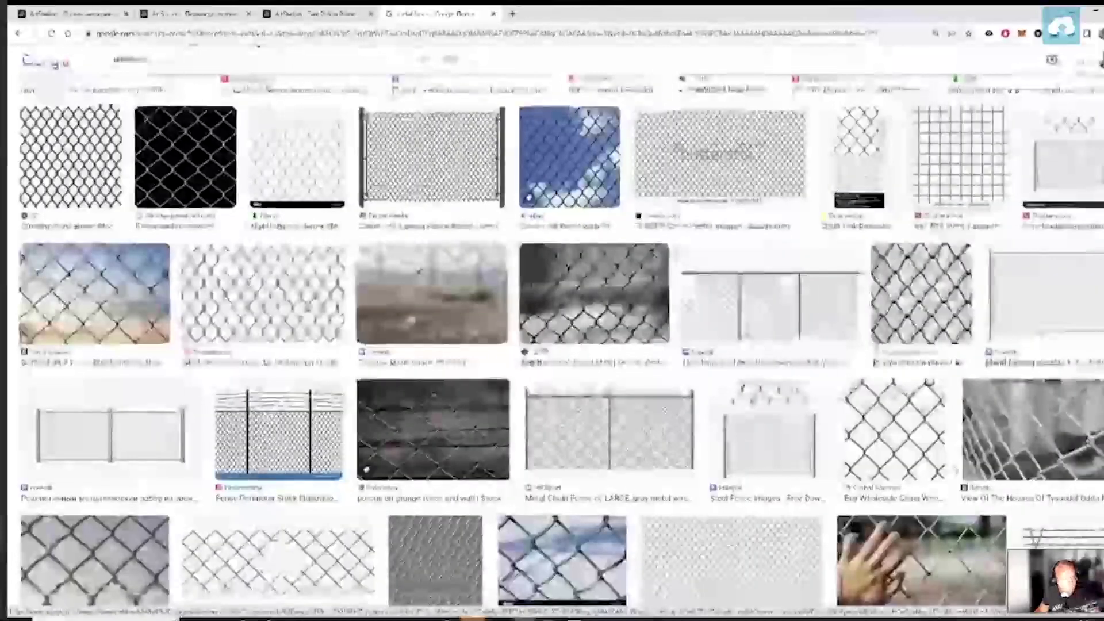
{"action": "scroll", "coordinate": [552, 334], "scroll_direction": "down", "scroll_amount": 6}
Replace the search query with 'fence photo'
{"action": "left_click", "coordinate": [172, 60]}
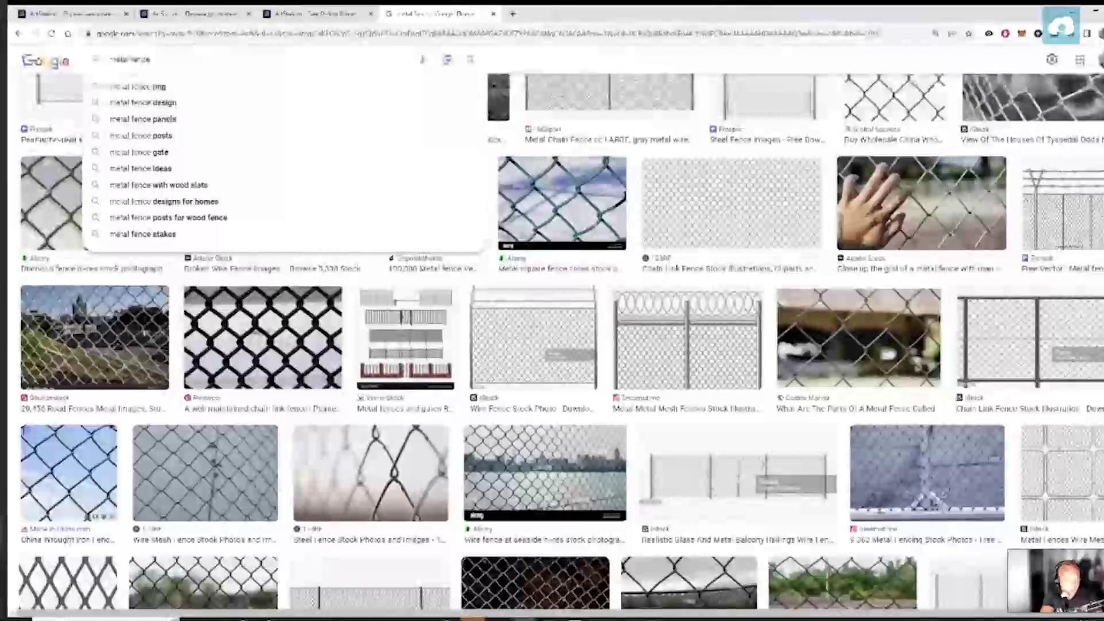
{"action": "key", "text": "ctrl+a"}
{"action": "key", "text": "BackSpace"}
{"action": "type", "text": "fence"}
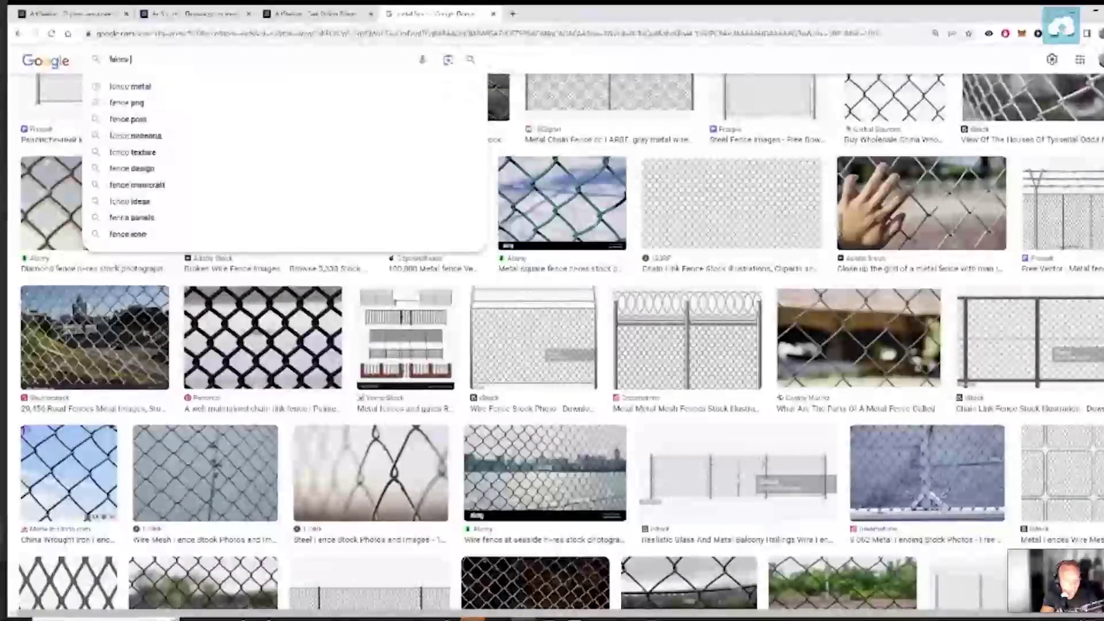
{"action": "type", "text": " photo"}
Run the 'fence photo' image search and browse the chain-link fence results
{"action": "key", "text": "Return"}
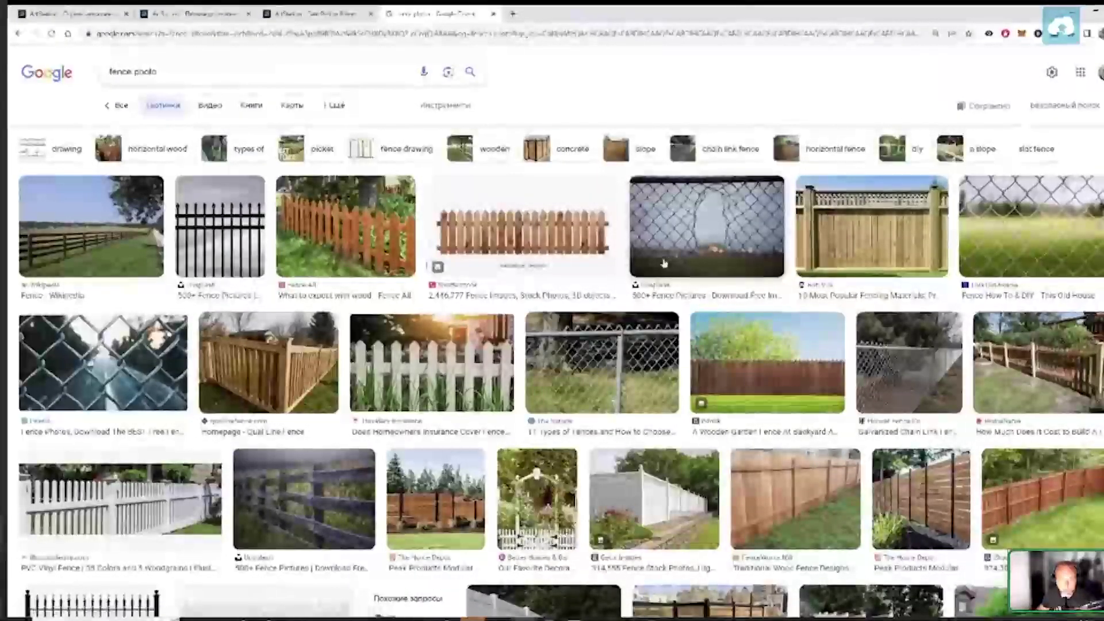
{"action": "scroll", "coordinate": [664, 264], "scroll_direction": "down", "scroll_amount": 4}
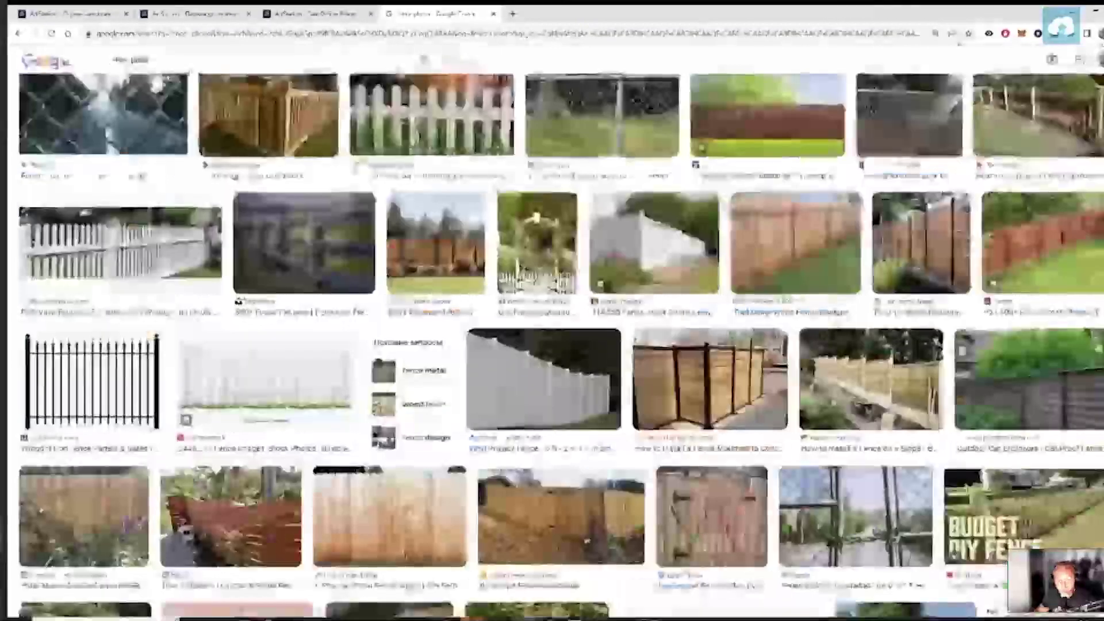
{"action": "scroll", "coordinate": [553, 345], "scroll_direction": "down", "scroll_amount": 4}
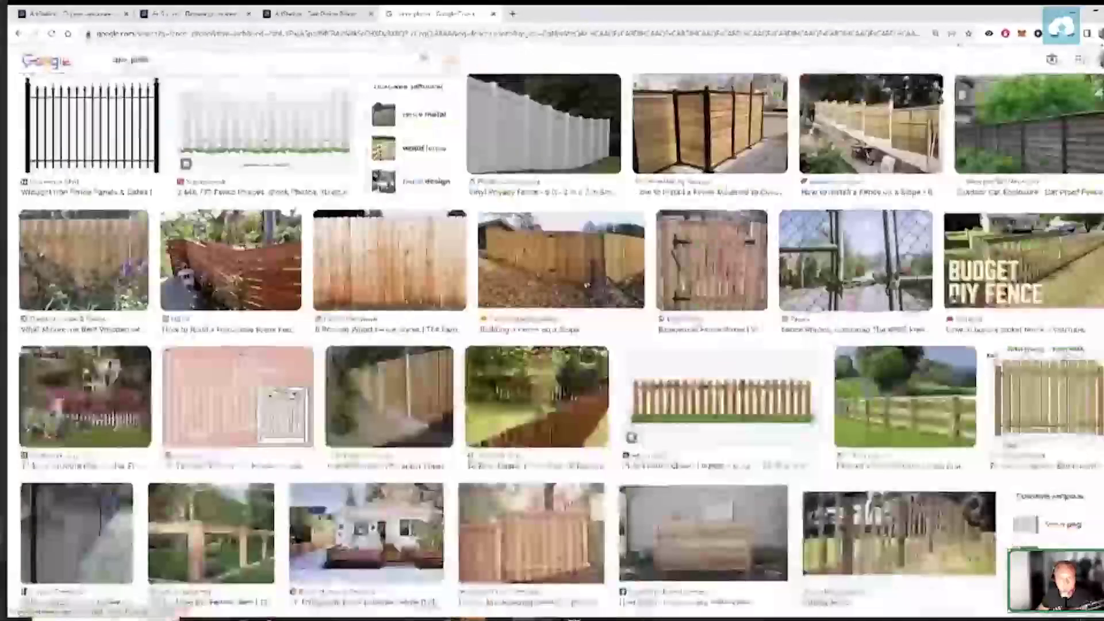
{"action": "scroll", "coordinate": [553, 345], "scroll_direction": "down", "scroll_amount": 1}
{"action": "scroll", "coordinate": [552, 345], "scroll_direction": "down", "scroll_amount": 5}
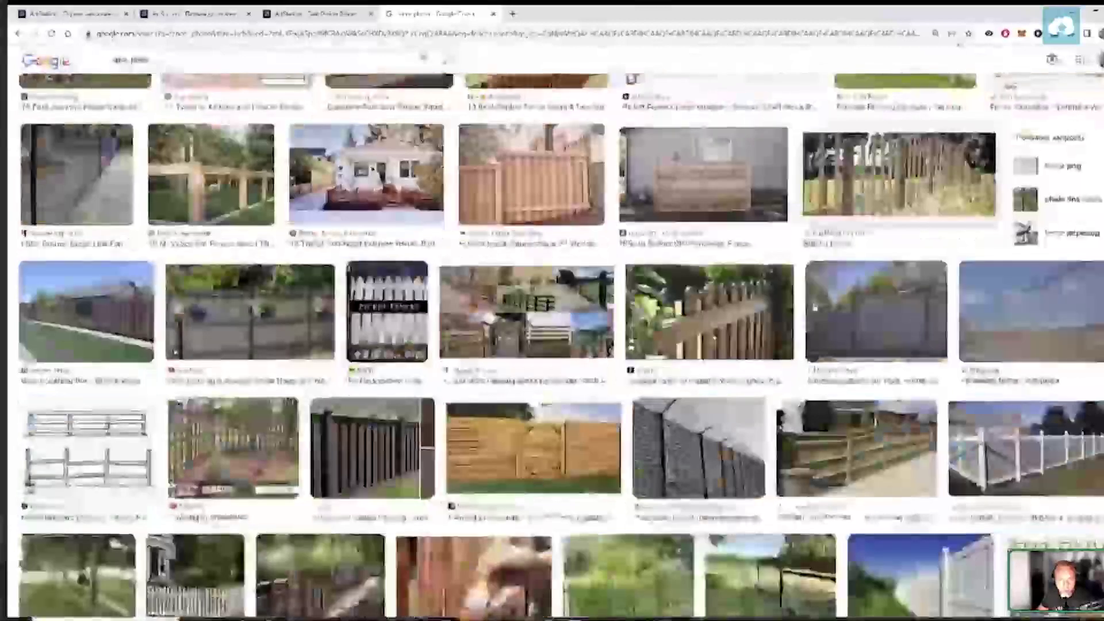
{"action": "scroll", "coordinate": [814, 308], "scroll_direction": "down", "scroll_amount": 1}
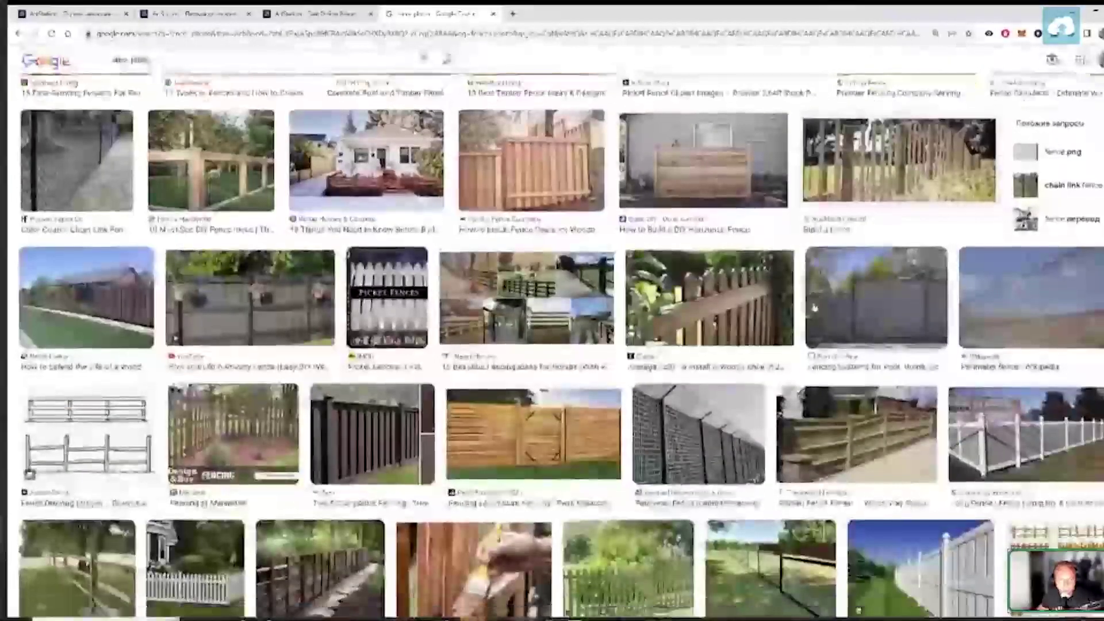
{"action": "scroll", "coordinate": [814, 307], "scroll_direction": "down", "scroll_amount": 8}
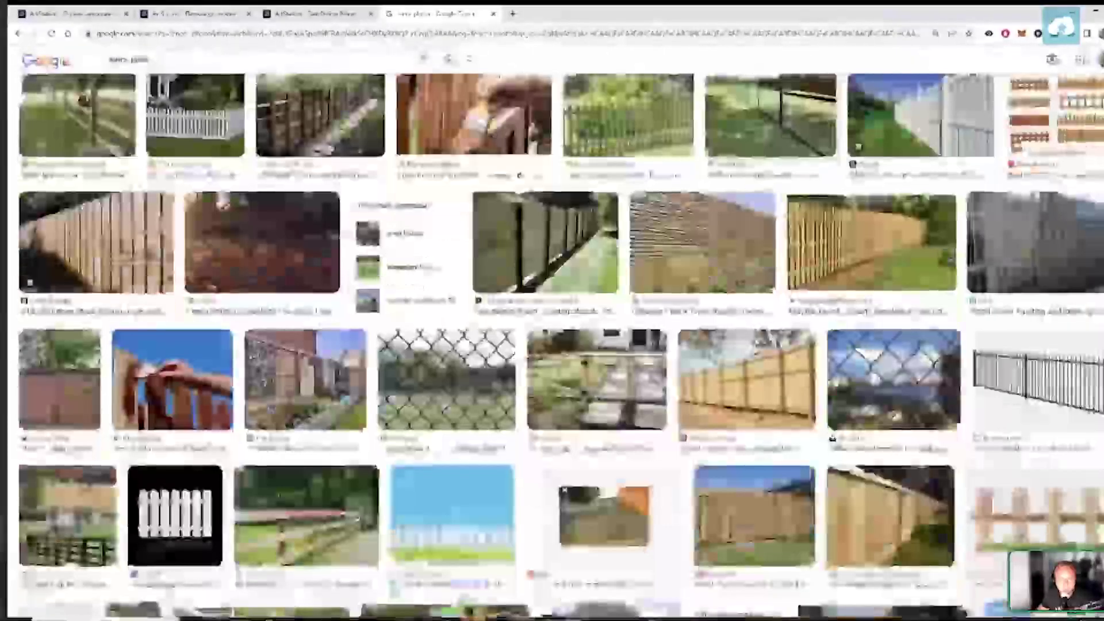
{"action": "scroll", "coordinate": [815, 308], "scroll_direction": "down", "scroll_amount": 4}
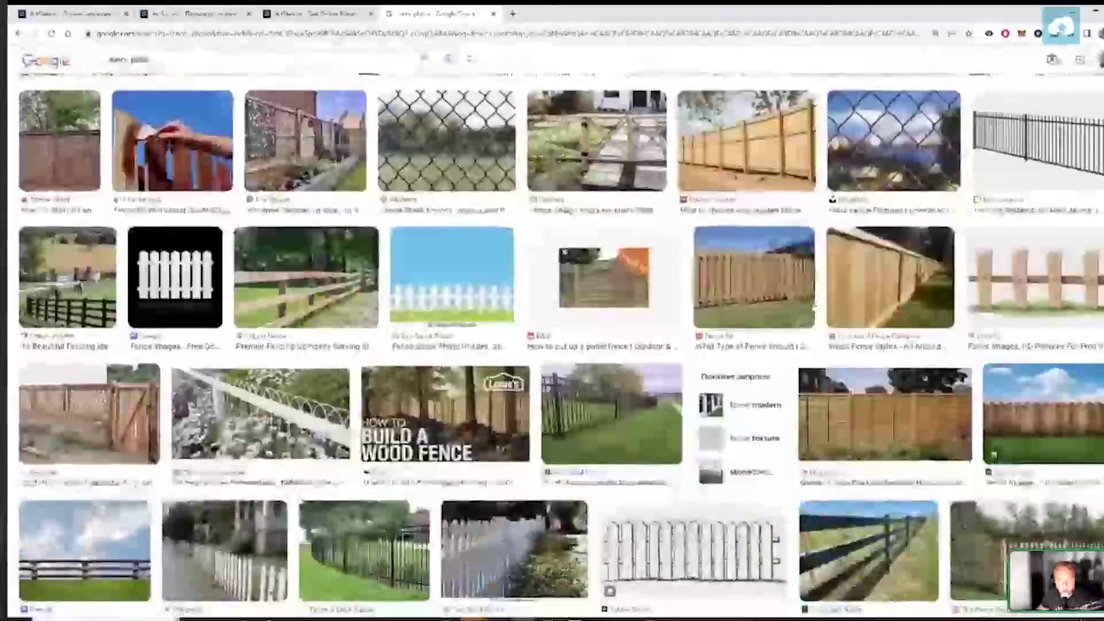
{"action": "scroll", "coordinate": [812, 303], "scroll_direction": "down", "scroll_amount": 5}
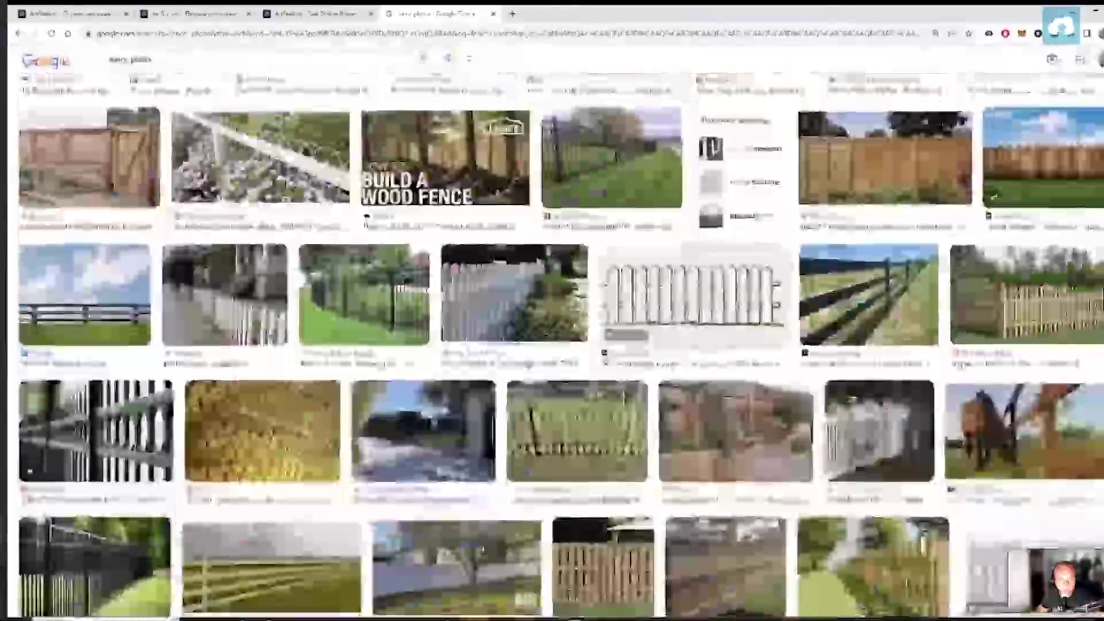
{"action": "scroll", "coordinate": [561, 345], "scroll_direction": "down", "scroll_amount": 6}
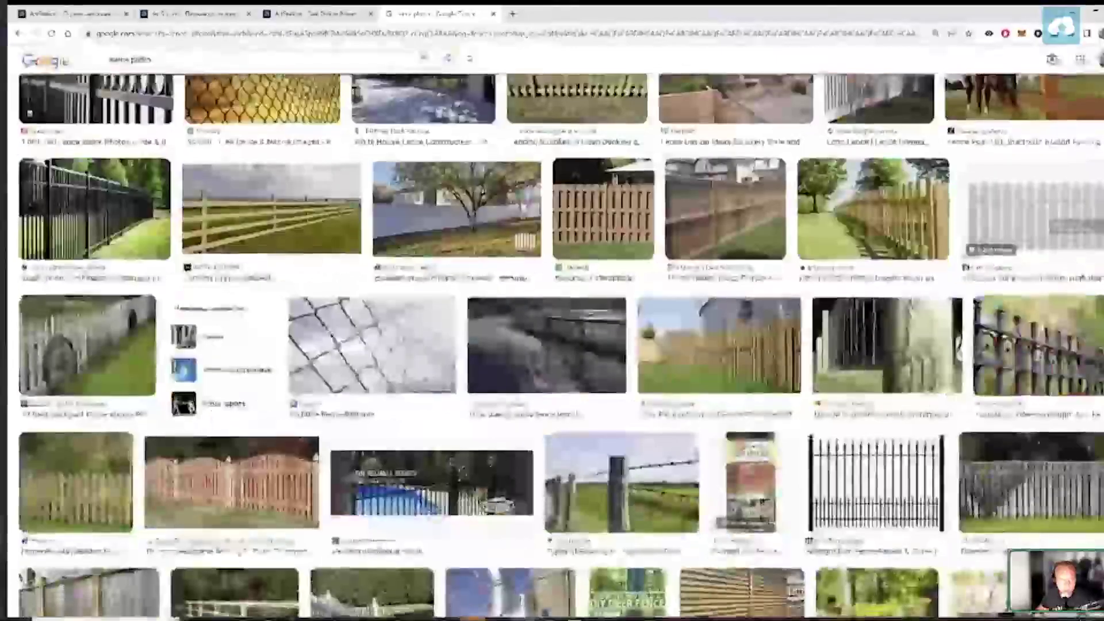
{"action": "scroll", "coordinate": [561, 345], "scroll_direction": "down", "scroll_amount": 4}
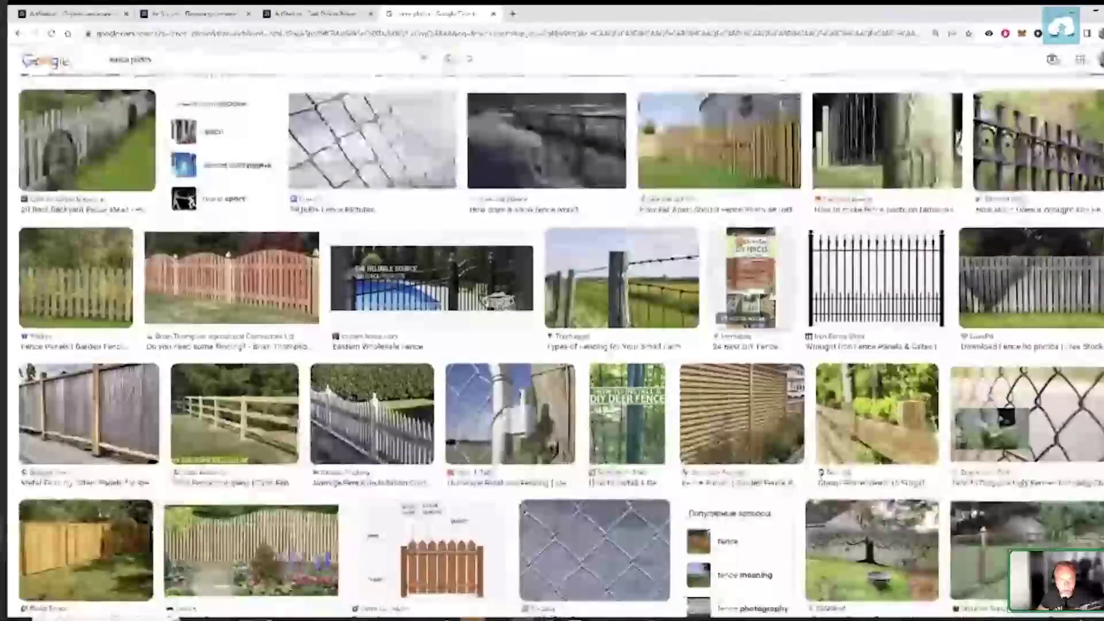
{"action": "scroll", "coordinate": [561, 345], "scroll_direction": "down", "scroll_amount": 3}
{"action": "scroll", "coordinate": [561, 345], "scroll_direction": "down", "scroll_amount": 6}
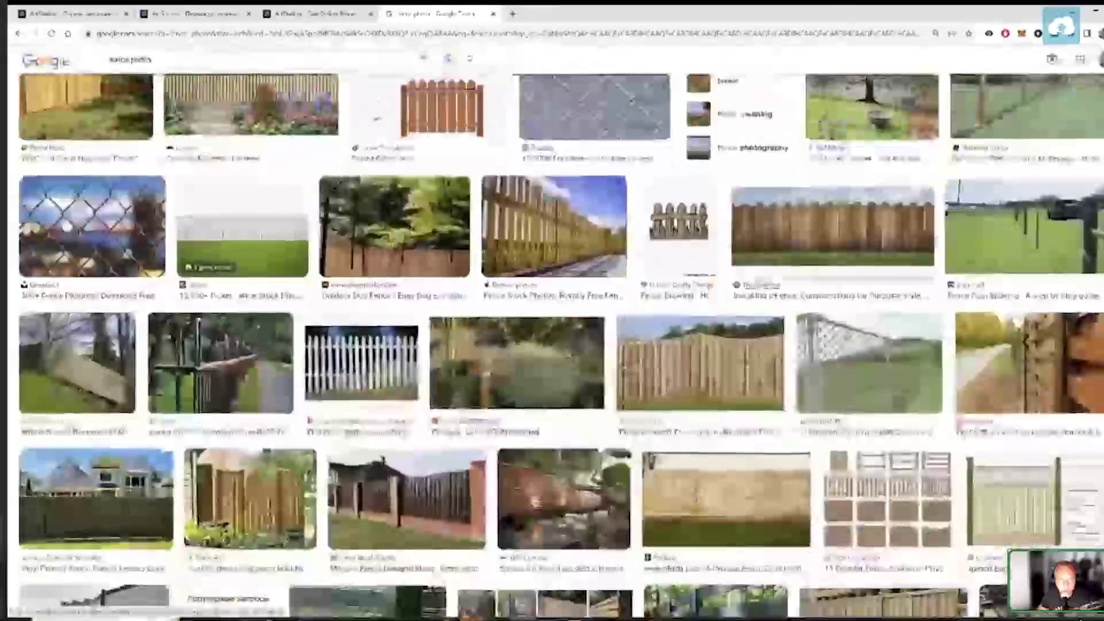
{"action": "scroll", "coordinate": [561, 345], "scroll_direction": "down", "scroll_amount": 9}
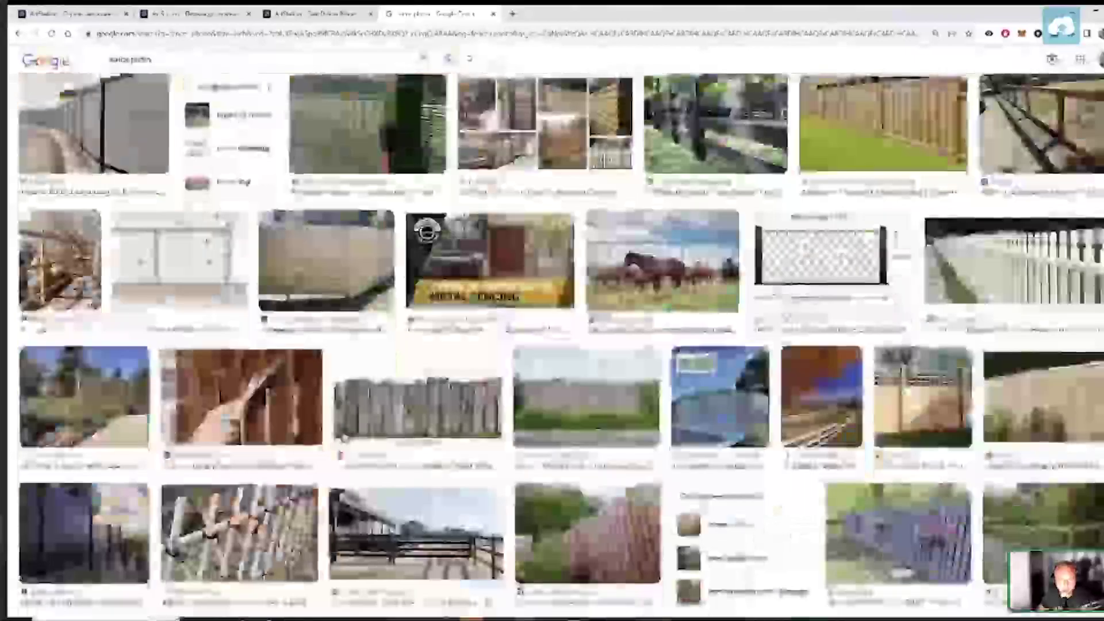
{"action": "scroll", "coordinate": [560, 345], "scroll_direction": "down", "scroll_amount": 4}
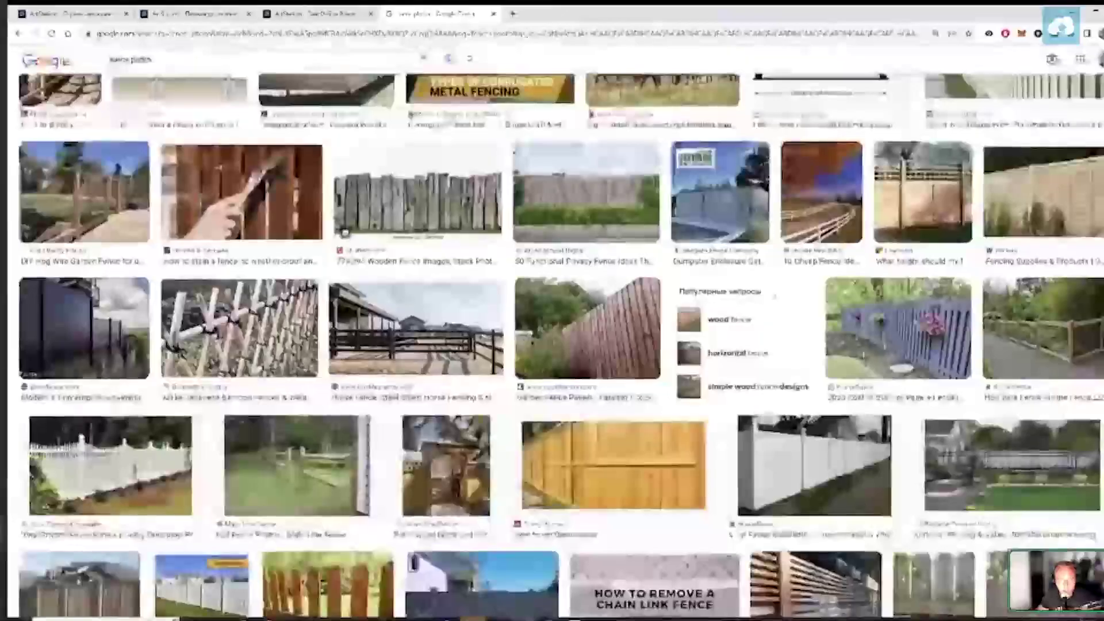
{"action": "scroll", "coordinate": [561, 345], "scroll_direction": "down", "scroll_amount": 4}
{"action": "scroll", "coordinate": [561, 345], "scroll_direction": "down", "scroll_amount": 5}
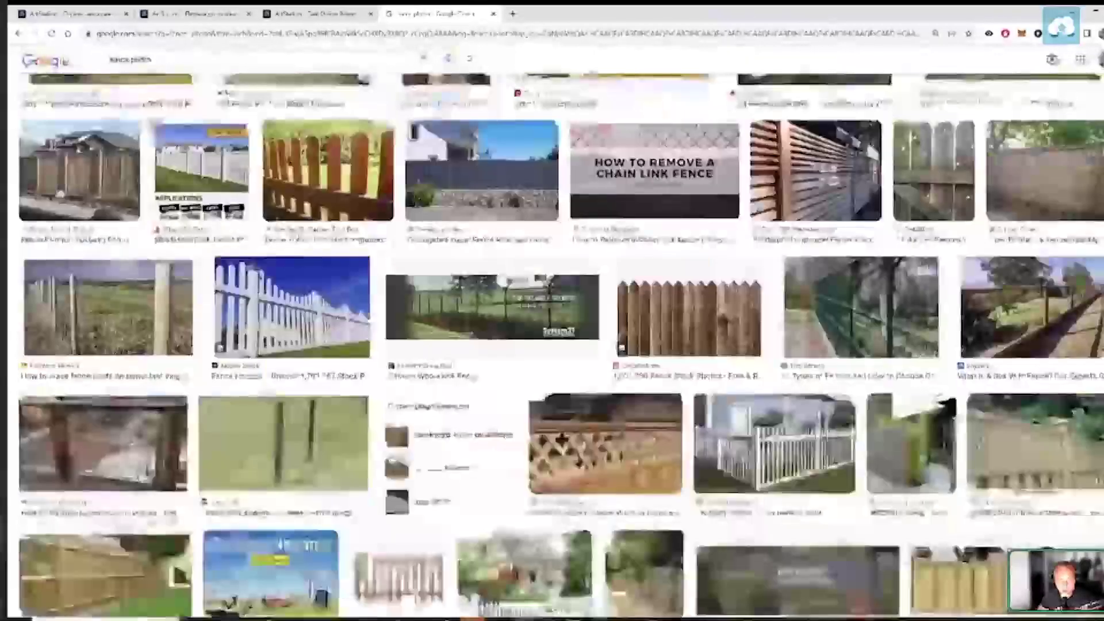
{"action": "scroll", "coordinate": [561, 345], "scroll_direction": "up", "scroll_amount": 5}
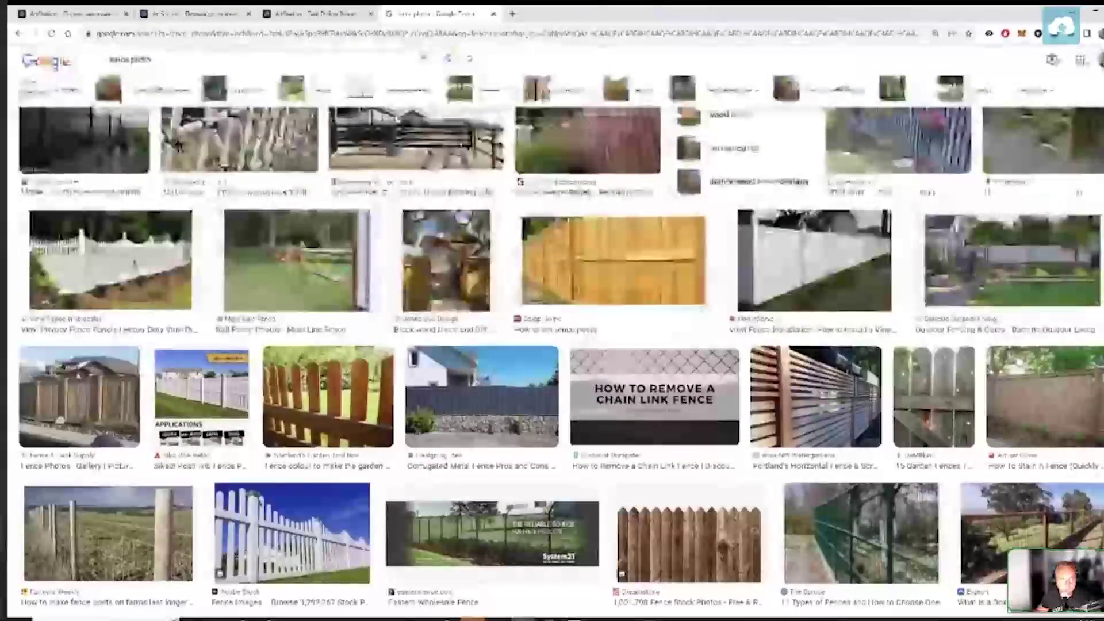
{"action": "scroll", "coordinate": [561, 345], "scroll_direction": "down", "scroll_amount": 10}
{"action": "scroll", "coordinate": [586, 369], "scroll_direction": "up", "scroll_amount": 2}
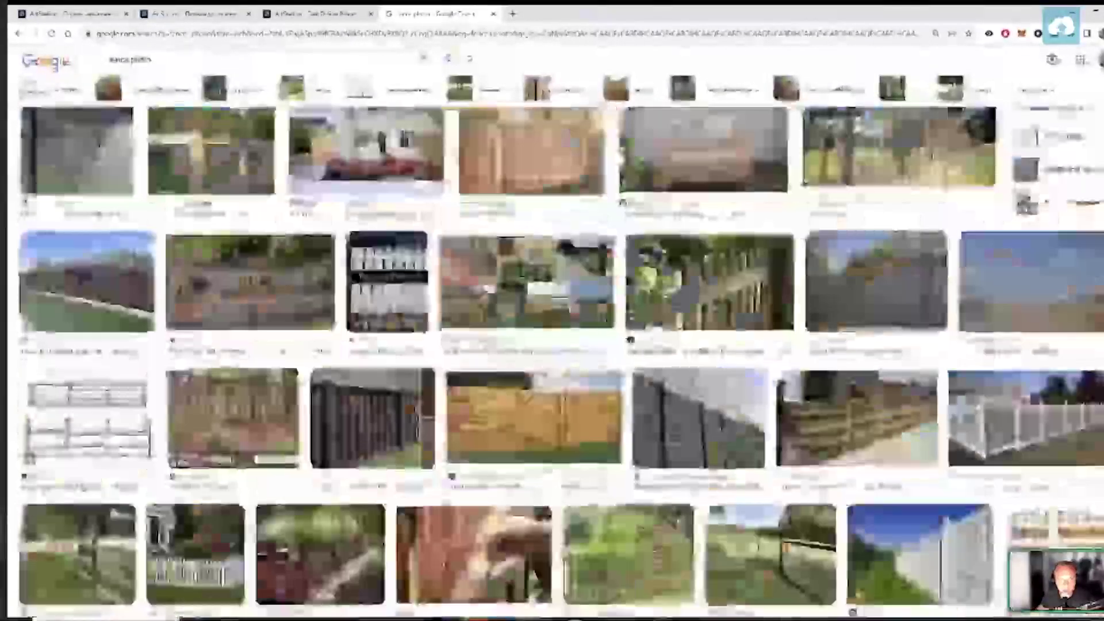
{"action": "scroll", "coordinate": [585, 370], "scroll_direction": "down", "scroll_amount": 10}
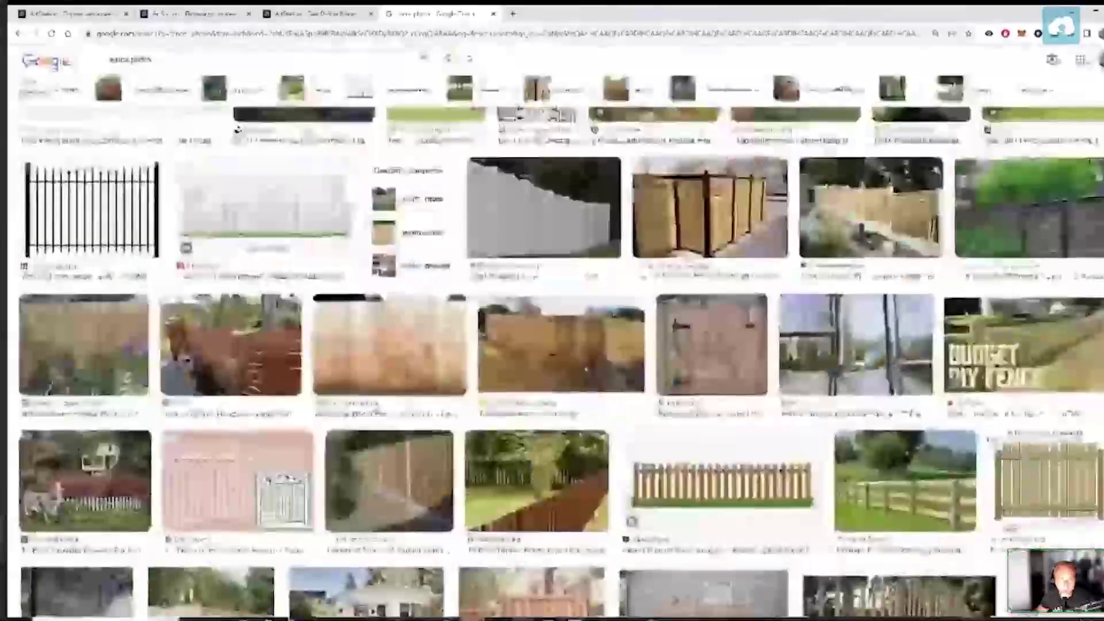
Preview a chain-link fence image and bring up more images similar to it
{"action": "left_click", "coordinate": [586, 370]}
{"action": "scroll", "coordinate": [975, 404], "scroll_direction": "down", "scroll_amount": 5}
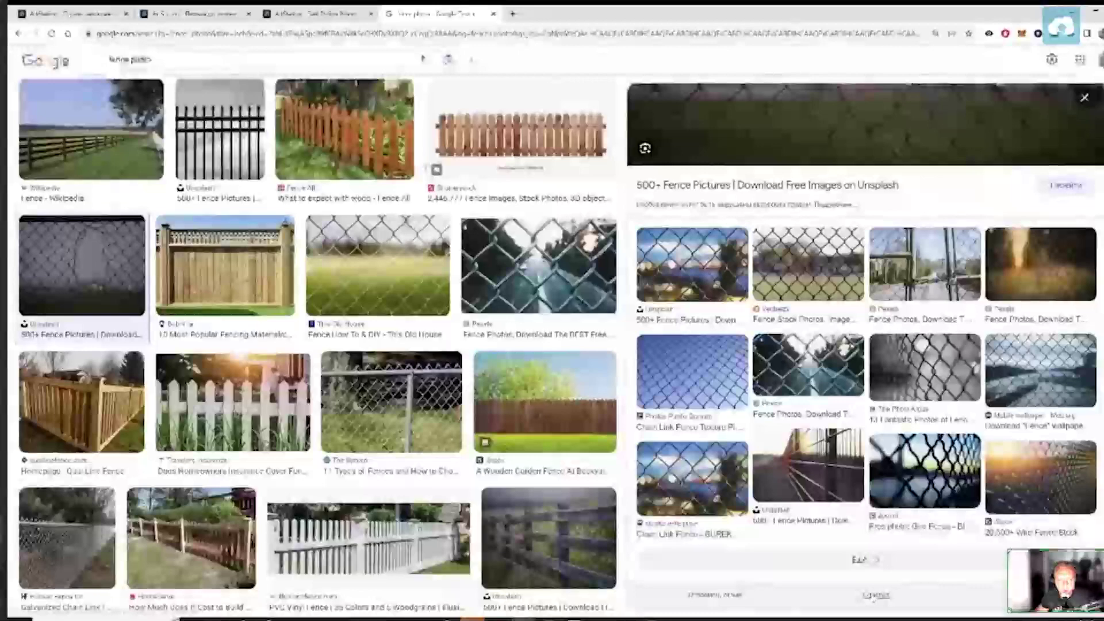
{"action": "left_click", "coordinate": [875, 597]}
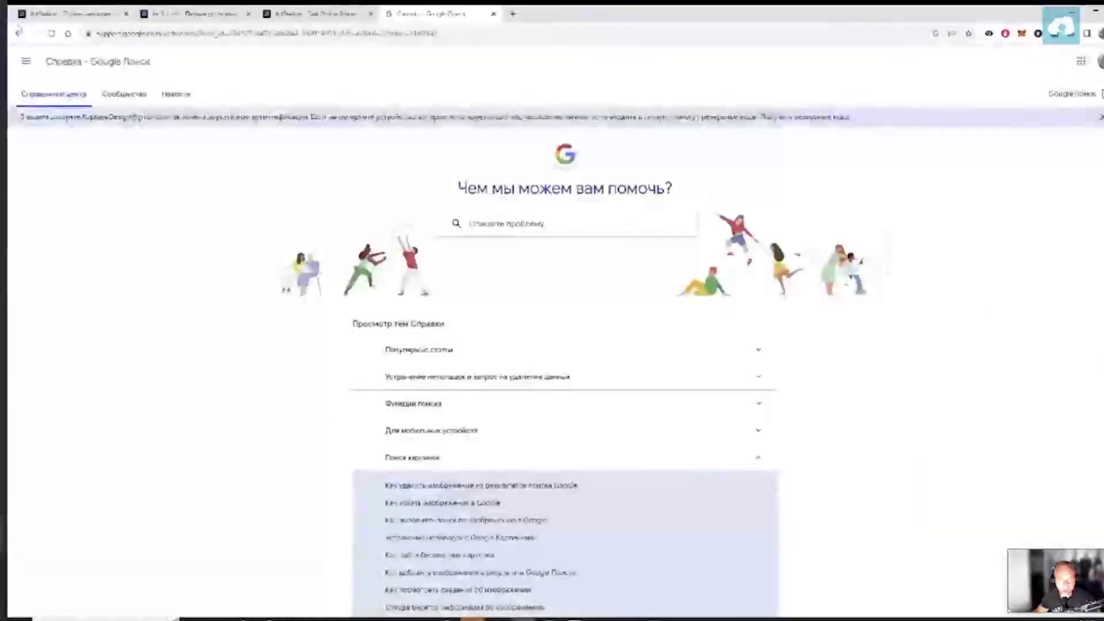
{"action": "left_click", "coordinate": [19, 32]}
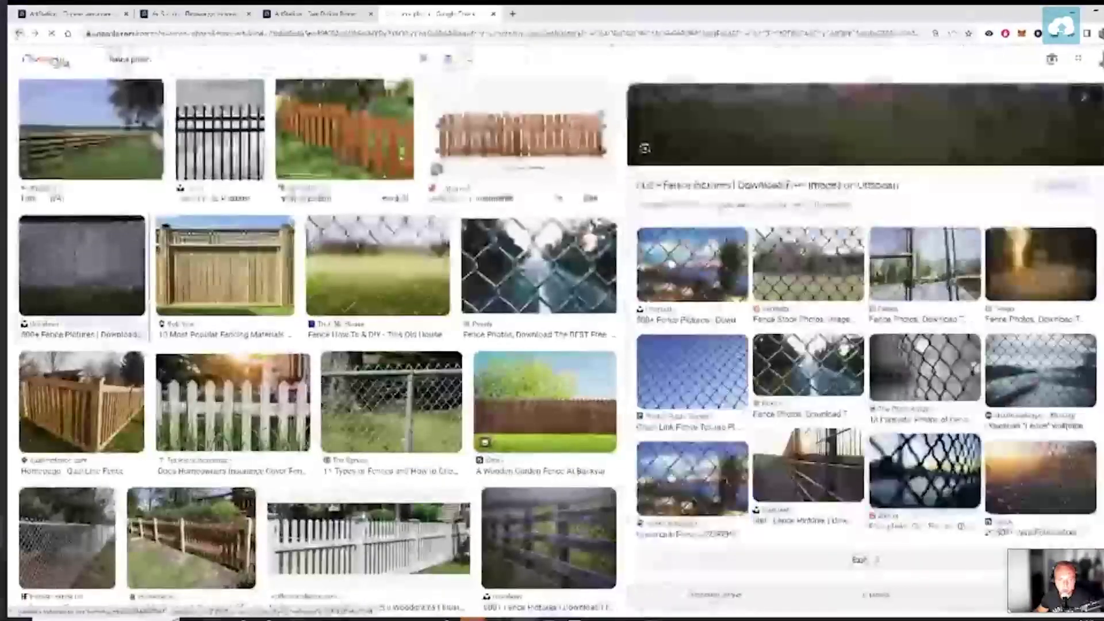
{"action": "left_click", "coordinate": [867, 563]}
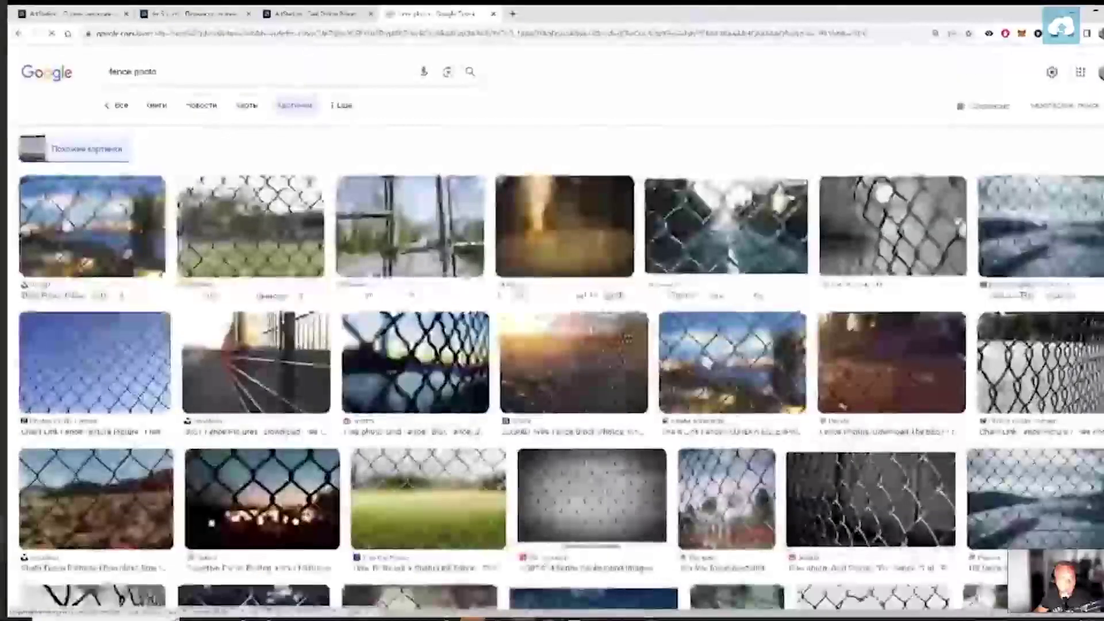
Copy the Alamy 'Old wire security fence' photo isolated on white
{"action": "scroll", "coordinate": [735, 395], "scroll_direction": "down", "scroll_amount": 1}
{"action": "scroll", "coordinate": [734, 395], "scroll_direction": "down", "scroll_amount": 15}
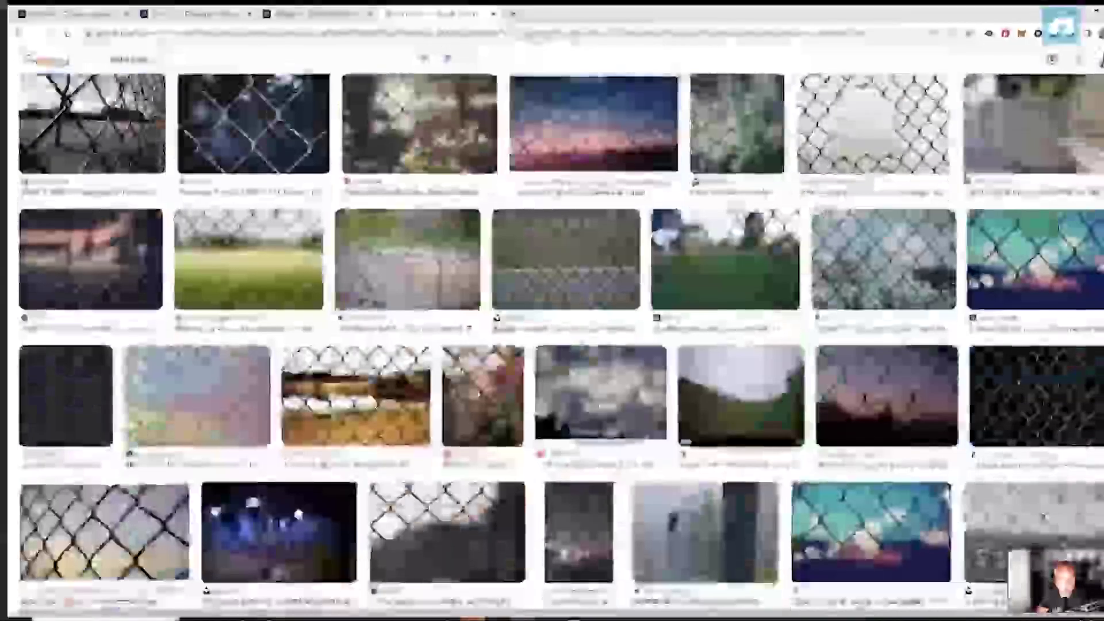
{"action": "scroll", "coordinate": [734, 392], "scroll_direction": "down", "scroll_amount": 5}
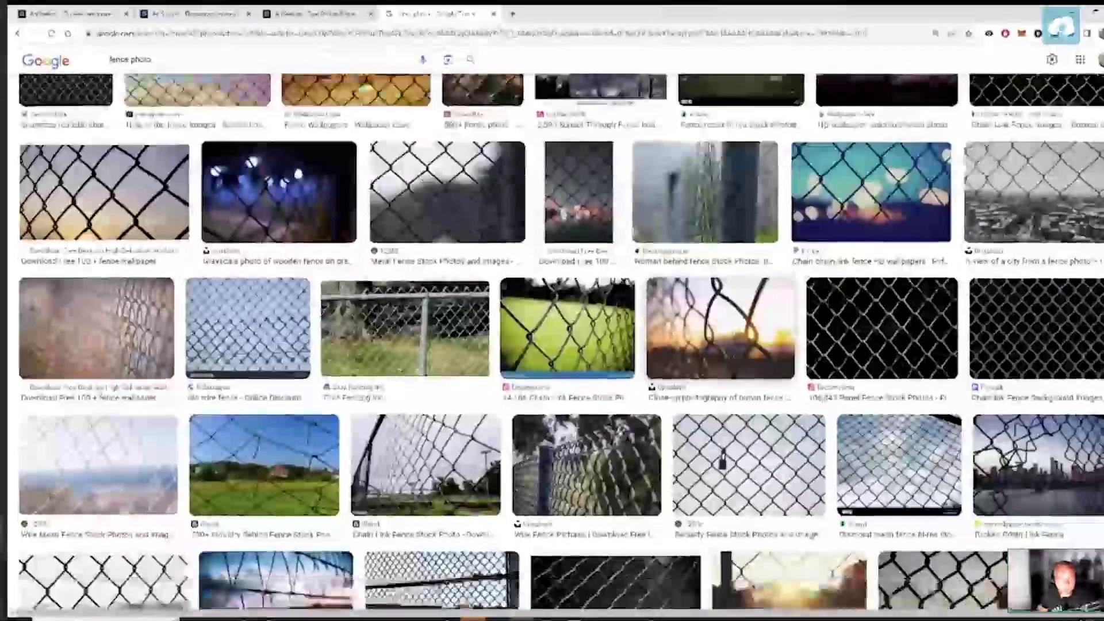
{"action": "scroll", "coordinate": [734, 396], "scroll_direction": "down", "scroll_amount": 10}
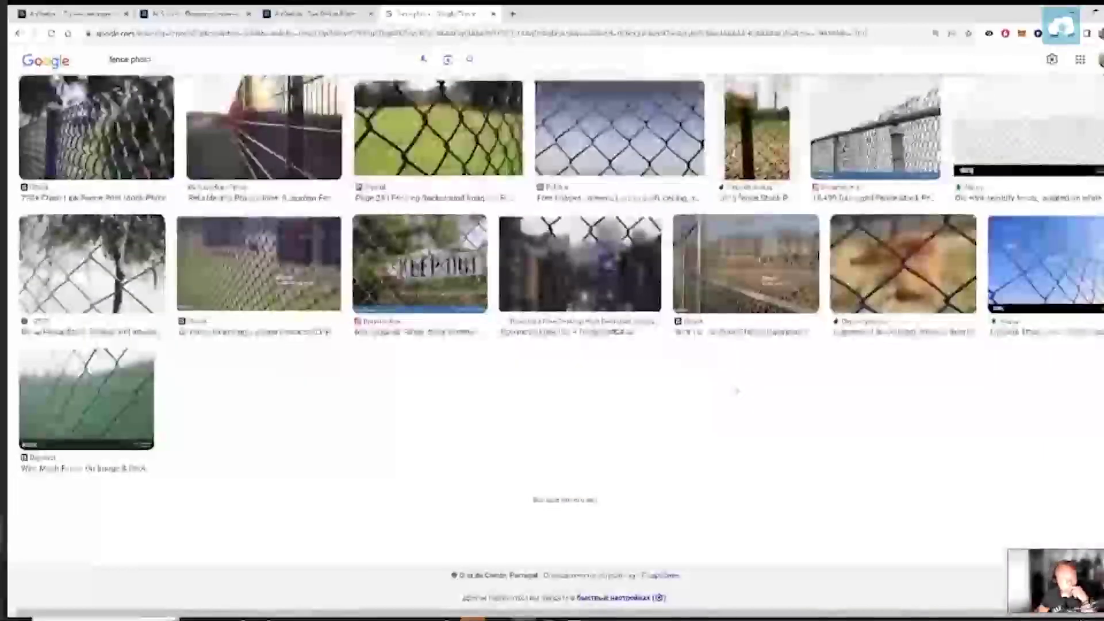
{"action": "scroll", "coordinate": [736, 390], "scroll_direction": "up", "scroll_amount": 4}
{"action": "left_click", "coordinate": [972, 349]}
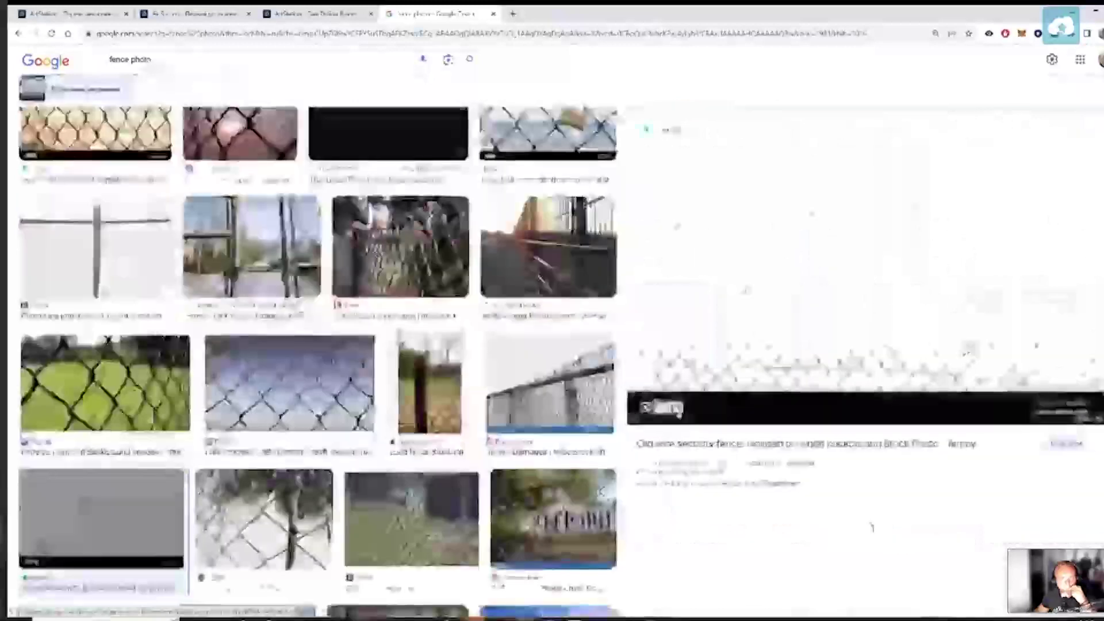
{"action": "right_click", "coordinate": [871, 253]}
{"action": "left_click", "coordinate": [920, 381]}
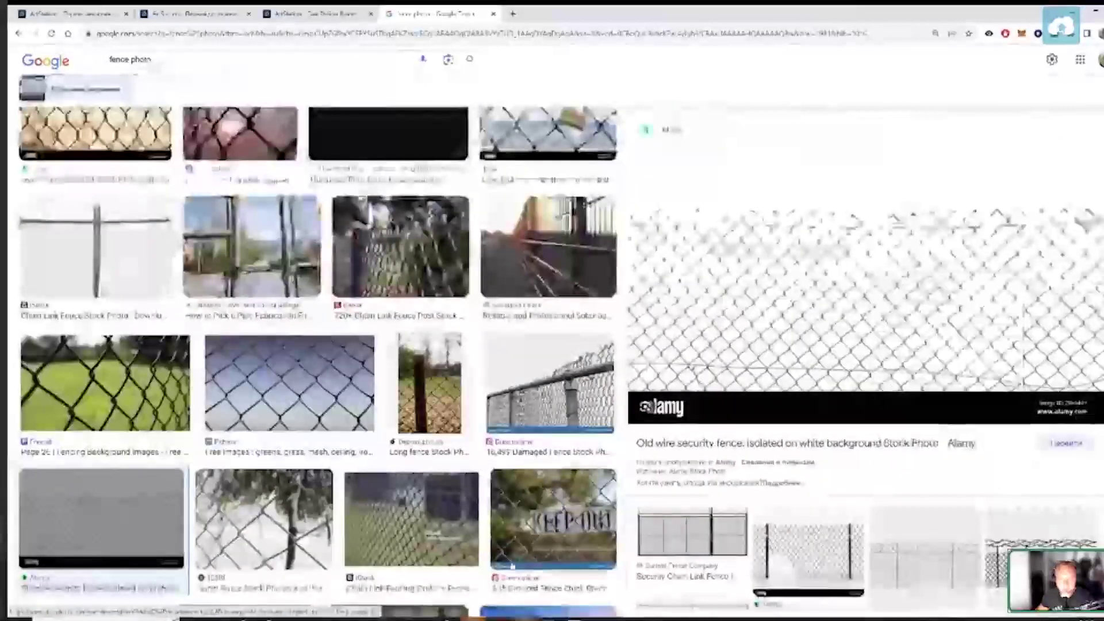
Paste the copied fence into the Photoshop barrel composite as a new layer
{"action": "mouse_move", "coordinate": [575, 619]}
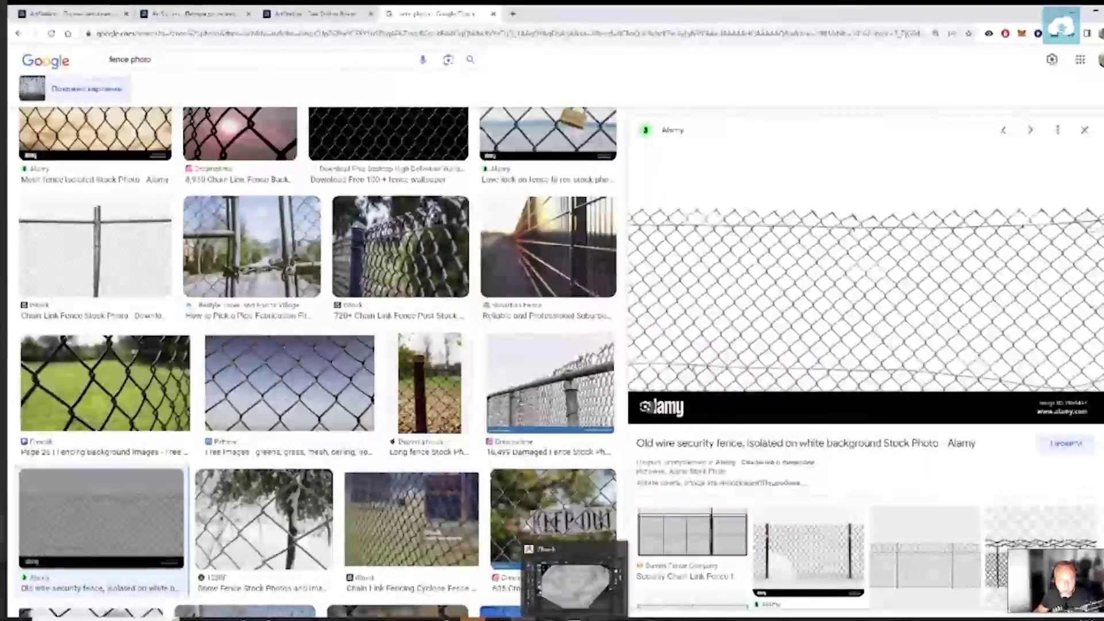
{"action": "left_click", "coordinate": [575, 619]}
{"action": "key", "text": "ctrl+v"}
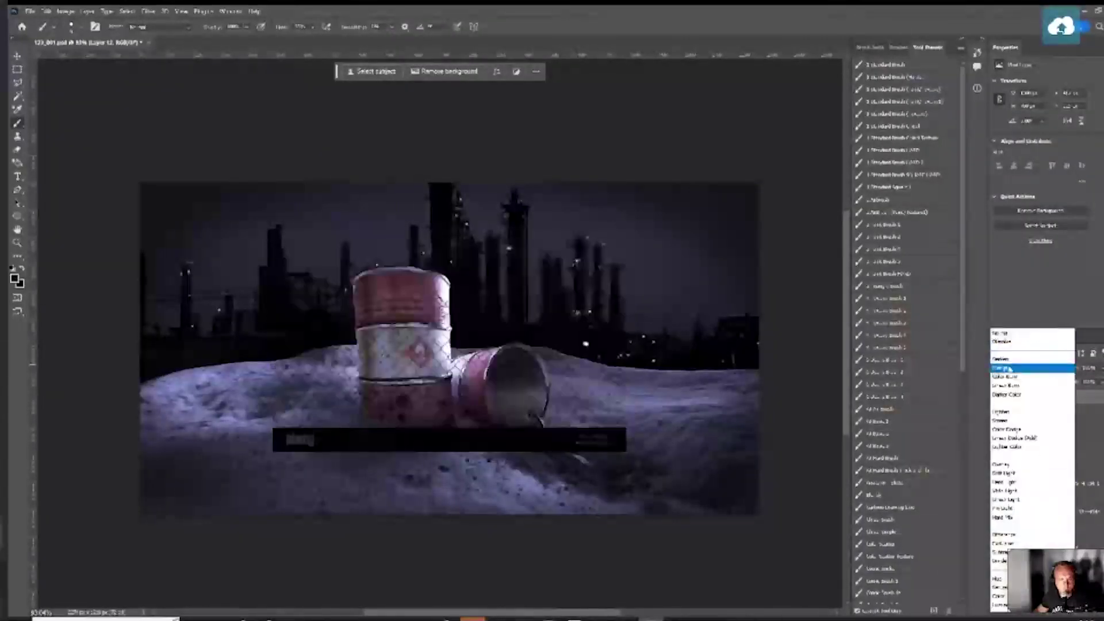
Set the fence layer to Multiply, then scale it and reposition it up and right
{"action": "left_click", "coordinate": [1035, 364]}
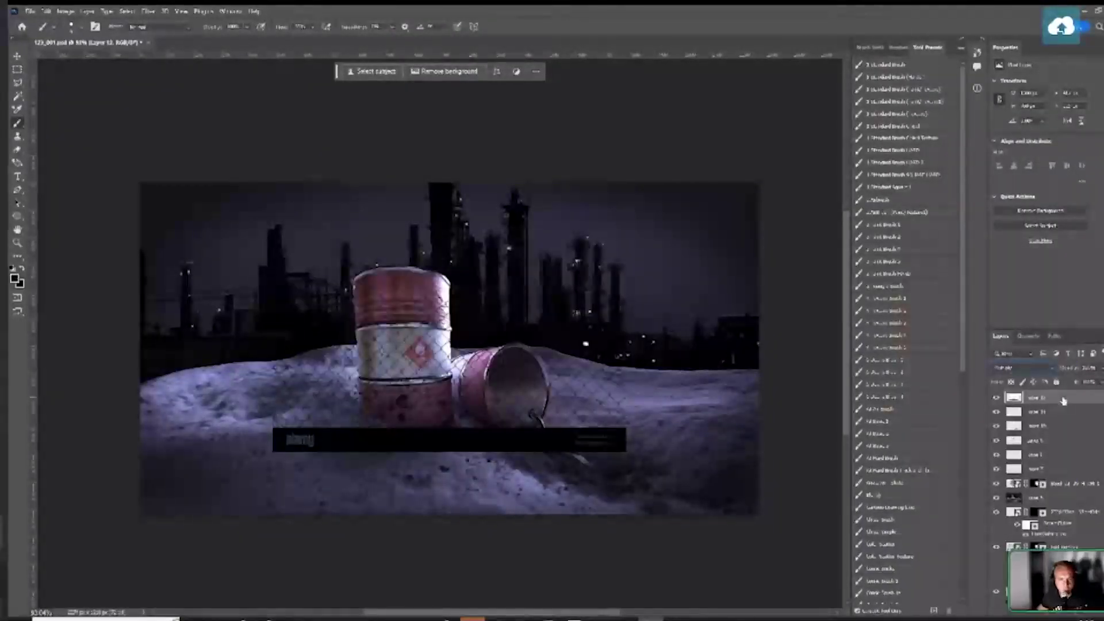
{"action": "left_click", "coordinate": [18, 57]}
{"action": "key", "text": "ctrl+t"}
{"action": "left_click_drag", "start_coordinate": [626, 245], "coordinate": [731, 183]}
{"action": "left_click_drag", "start_coordinate": [660, 288], "coordinate": [750, 317]}
{"action": "left_click_drag", "start_coordinate": [822, 203], "coordinate": [764, 237]}
{"action": "left_click_drag", "start_coordinate": [679, 301], "coordinate": [718, 269]}
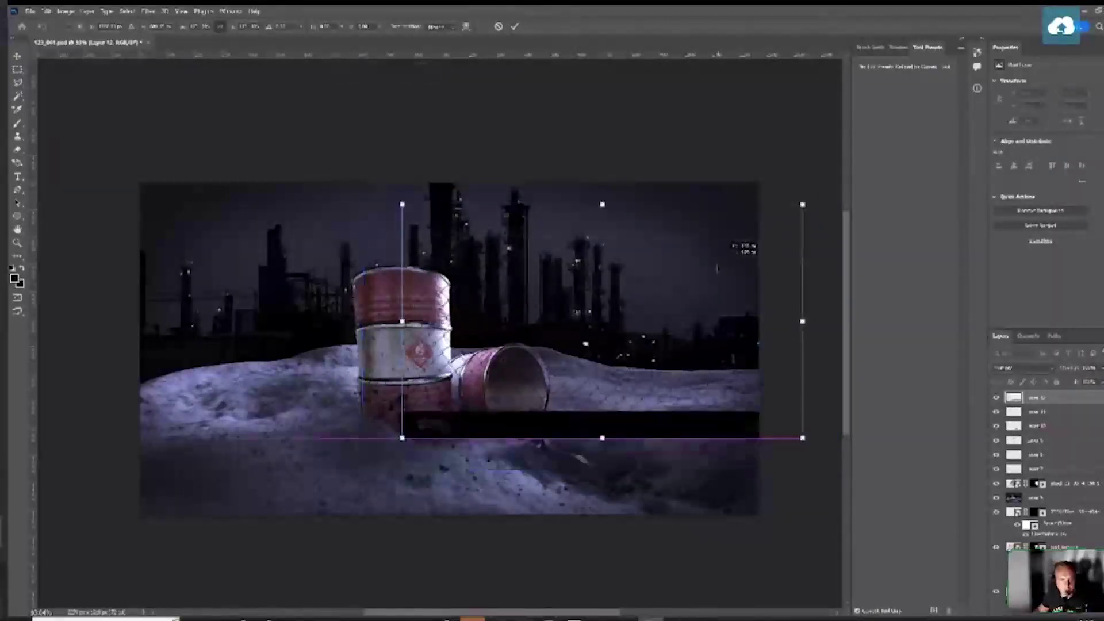
{"action": "key", "text": "Return"}
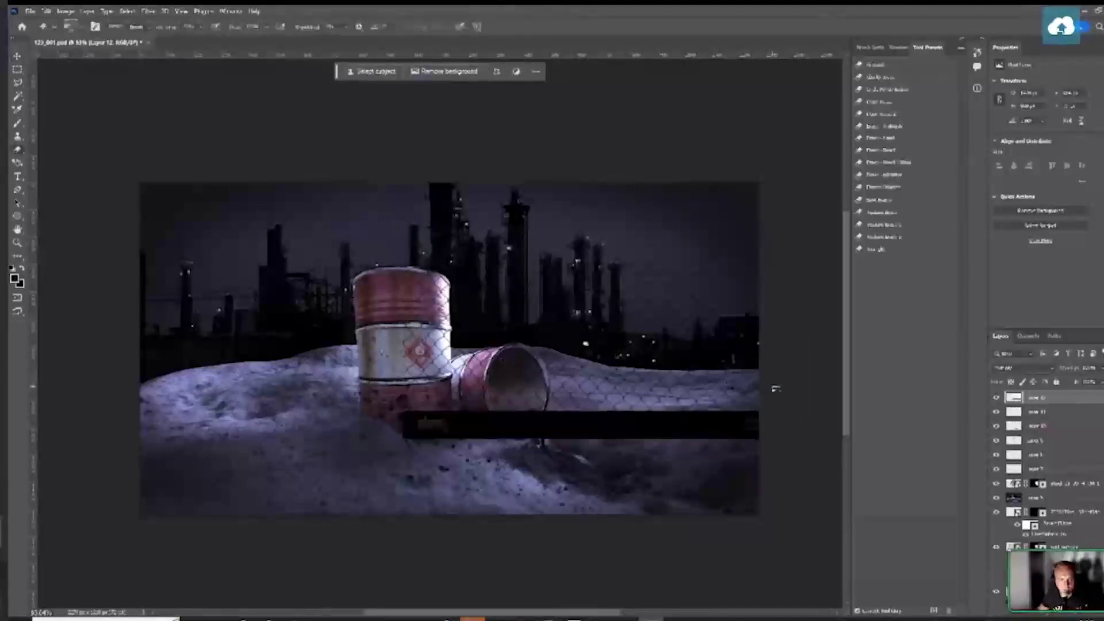
With a saved eraser preset, erase the dark band across the snow below the barrels
{"action": "left_click", "coordinate": [892, 82]}
{"action": "mouse_move", "coordinate": [723, 422]}
{"action": "left_mouse_down"}
{"action": "mouse_move", "coordinate": [567, 422]}
{"action": "mouse_move", "coordinate": [754, 409]}
{"action": "left_mouse_up"}
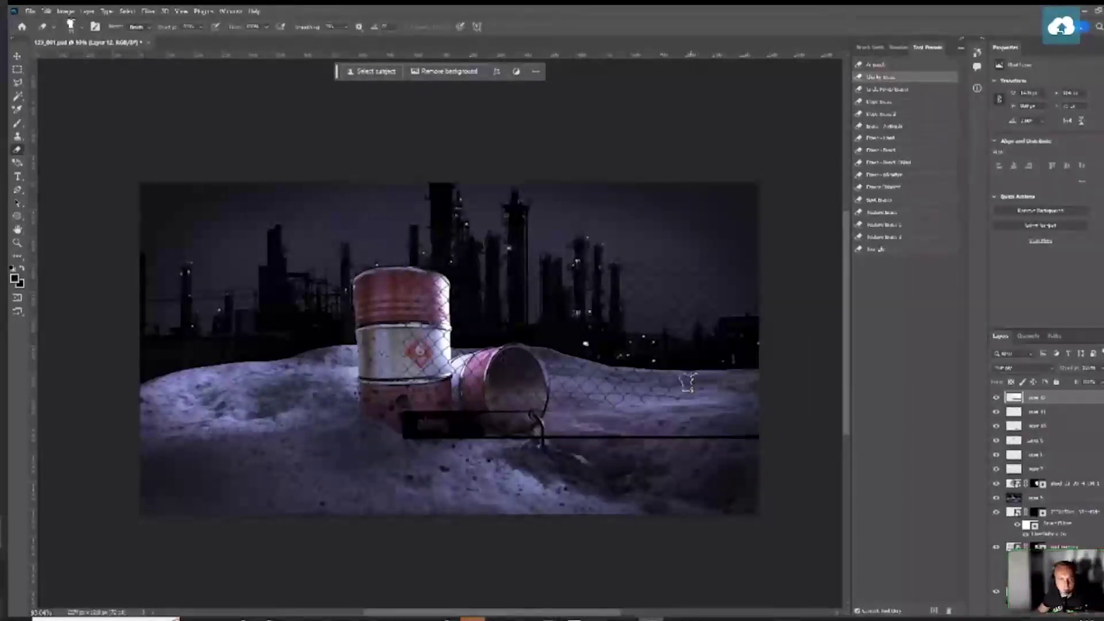
{"action": "mouse_move", "coordinate": [397, 415]}
{"action": "left_mouse_down"}
{"action": "mouse_move", "coordinate": [644, 413]}
{"action": "mouse_move", "coordinate": [633, 447]}
{"action": "left_mouse_up"}
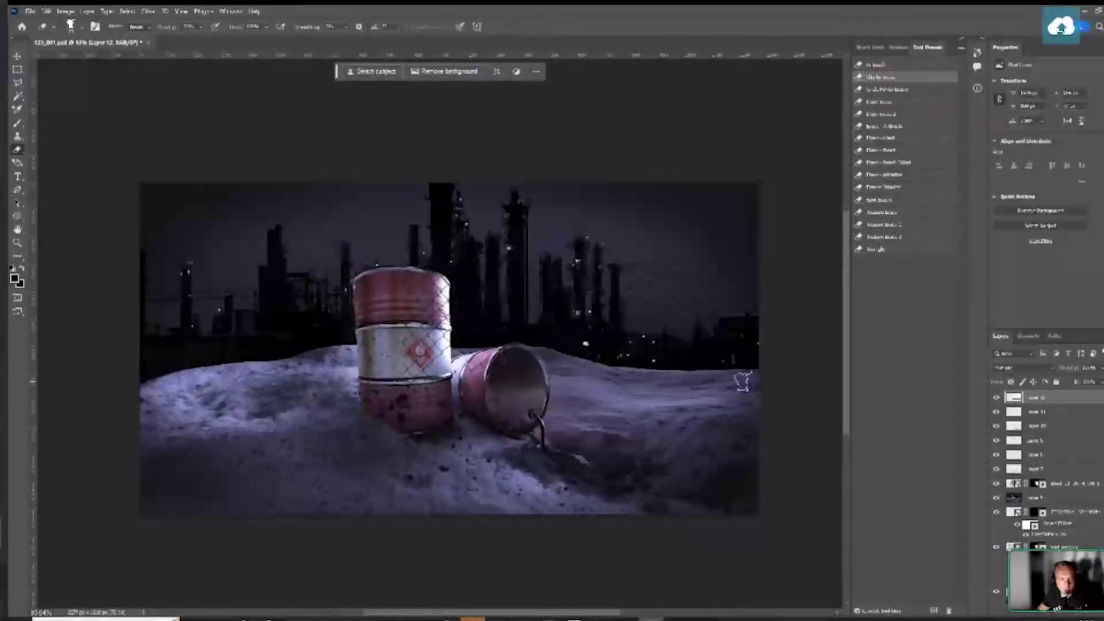
Rotate the layer slightly clockwise and erase the crosshatch marks from the barrel's white band
{"action": "key", "text": "ctrl+t"}
{"action": "mouse_move", "coordinate": [805, 196]}
{"action": "left_mouse_down"}
{"action": "mouse_move", "coordinate": [826, 172]}
{"action": "mouse_move", "coordinate": [817, 241]}
{"action": "mouse_move", "coordinate": [748, 293]}
{"action": "left_mouse_up"}
{"action": "left_click_drag", "start_coordinate": [786, 192], "coordinate": [801, 211]}
{"action": "key", "text": "Return"}
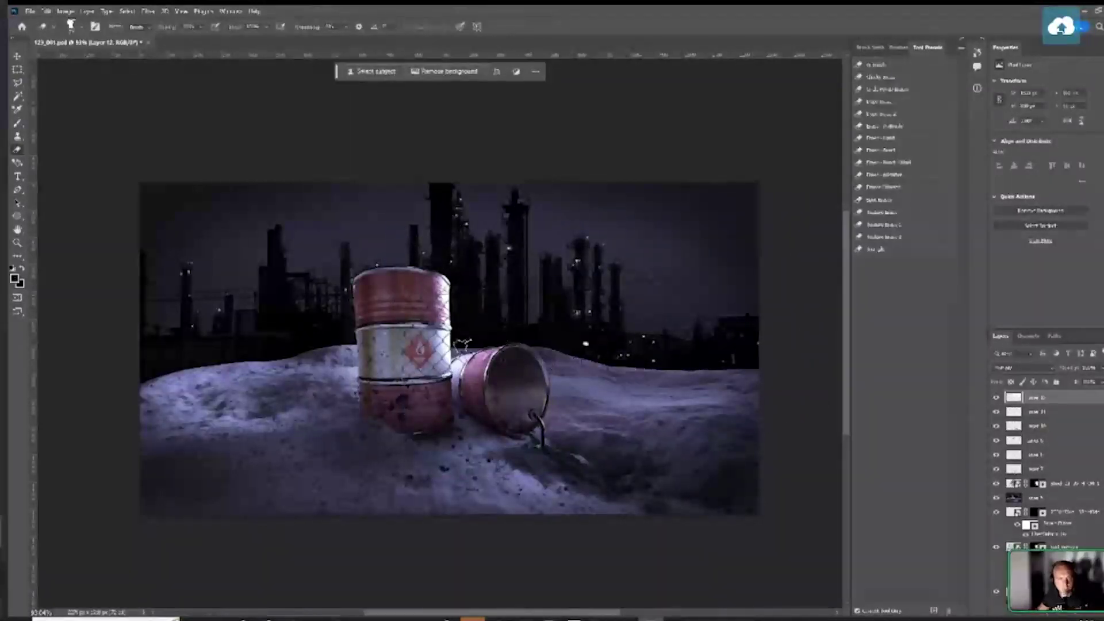
{"action": "left_click_drag", "start_coordinate": [448, 323], "coordinate": [418, 353]}
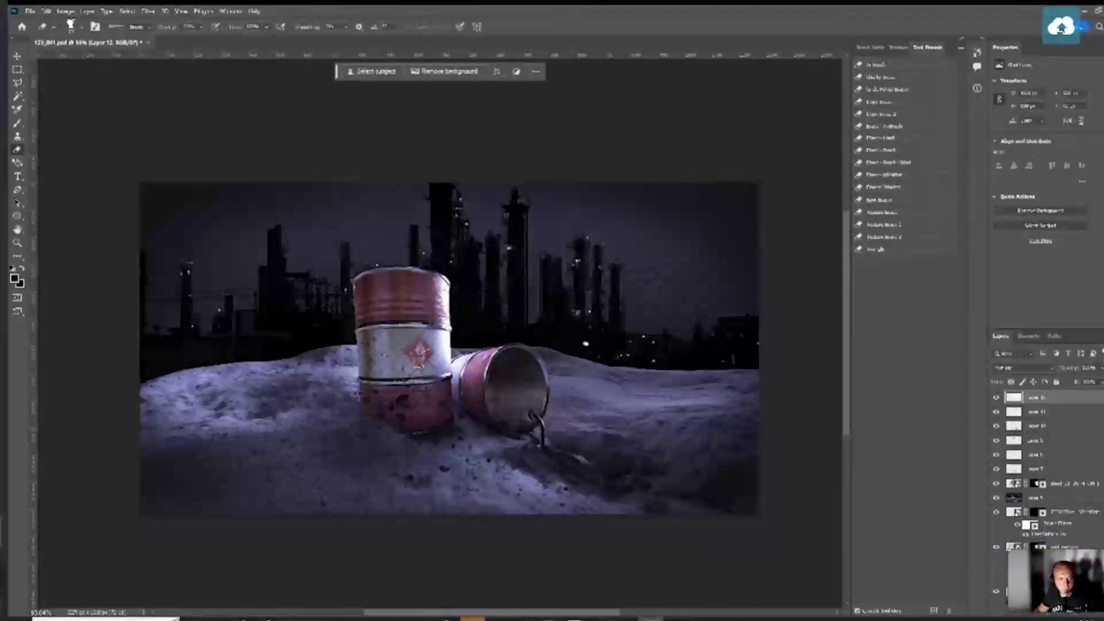
Paste the chain-link fence image again and move it to the left
{"action": "key", "text": "ctrl+v"}
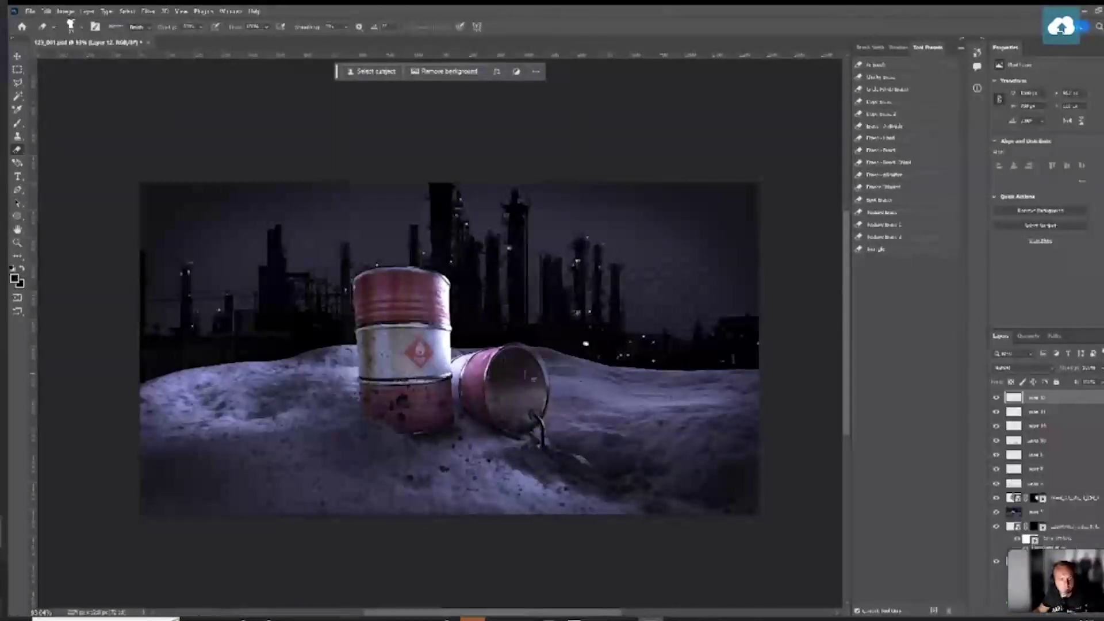
{"action": "key", "text": "ctrl+t"}
{"action": "left_click_drag", "start_coordinate": [521, 358], "coordinate": [343, 333]}
{"action": "key", "text": "Return"}
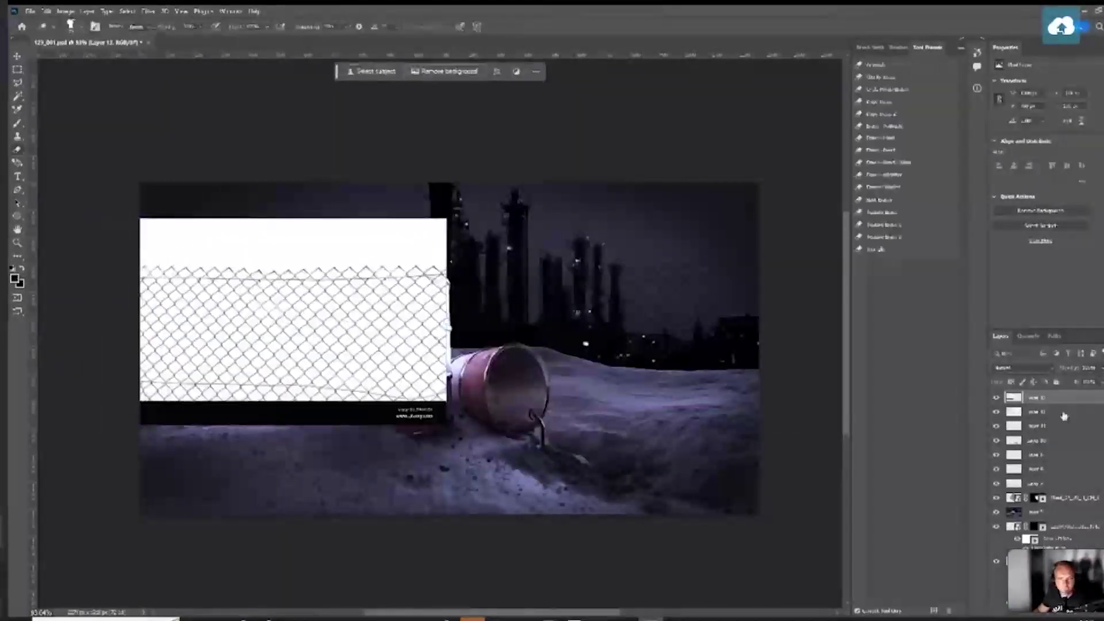
Set the fence layer's blend mode to Multiply so its white background disappears
{"action": "left_click", "coordinate": [1012, 369]}
{"action": "left_click", "coordinate": [1012, 410]}
{"action": "left_click", "coordinate": [1013, 369]}
{"action": "left_click", "coordinate": [1012, 368]}
Erase the fence from the snow and barrel base, then launch the Camera Raw Filter
{"action": "mouse_move", "coordinate": [111, 413]}
{"action": "left_mouse_down"}
{"action": "mouse_move", "coordinate": [241, 413]}
{"action": "mouse_move", "coordinate": [276, 391]}
{"action": "mouse_move", "coordinate": [252, 368]}
{"action": "left_mouse_up"}
{"action": "mouse_move", "coordinate": [420, 352]}
{"action": "left_mouse_down"}
{"action": "mouse_move", "coordinate": [390, 424]}
{"action": "mouse_move", "coordinate": [365, 411]}
{"action": "mouse_move", "coordinate": [152, 426]}
{"action": "mouse_move", "coordinate": [230, 416]}
{"action": "left_mouse_up"}
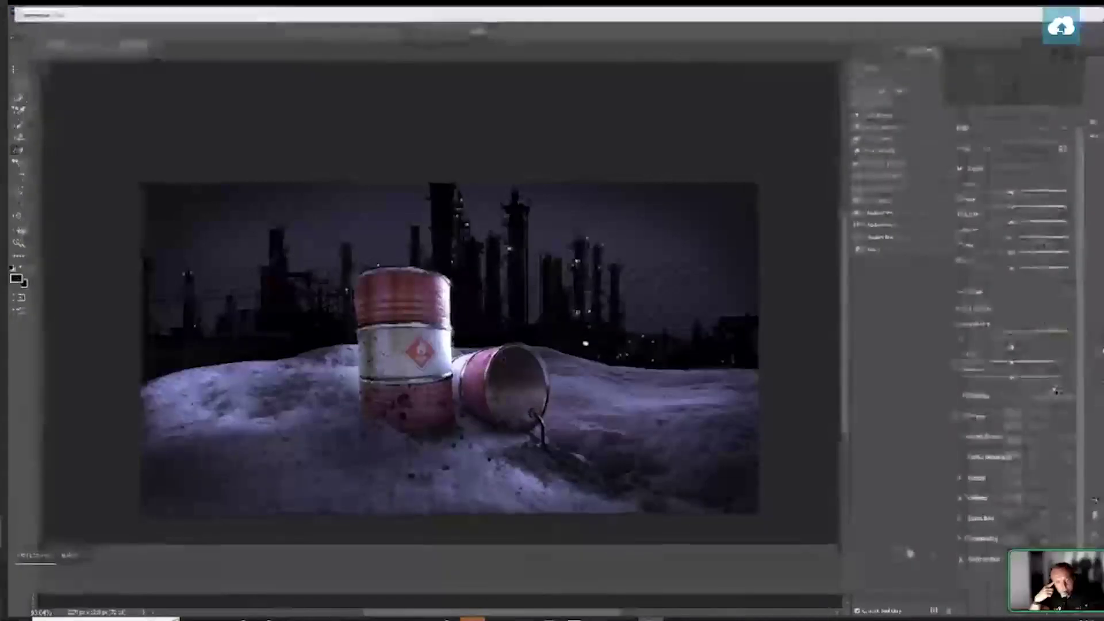
{"action": "key", "text": "ctrl+shift+a"}
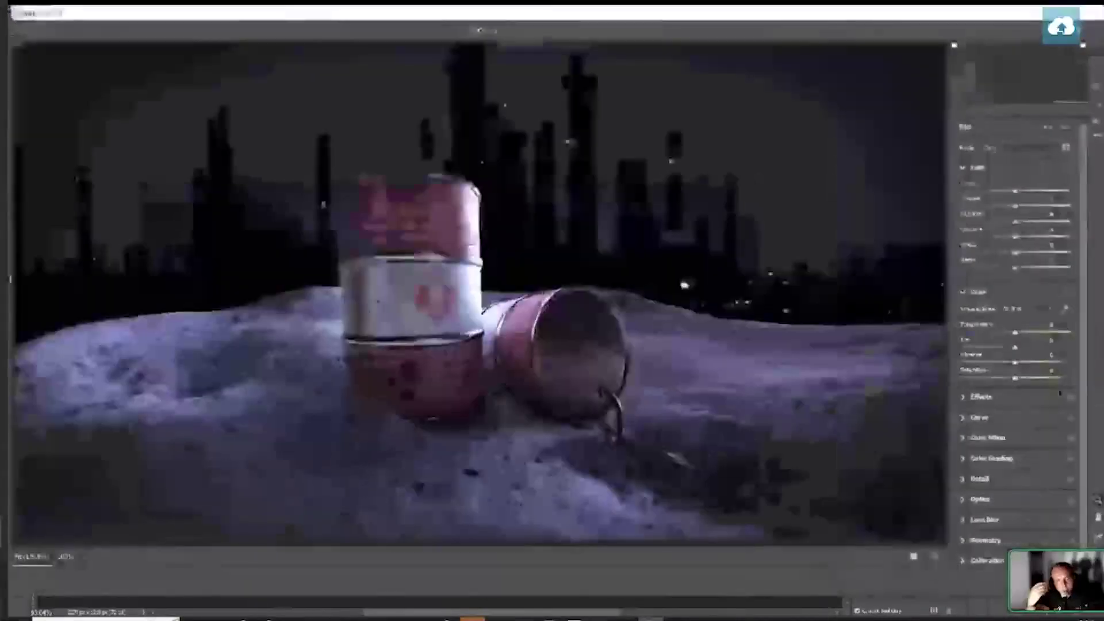
Scroll the Camera Raw panel and bring up its Presets list
{"action": "scroll", "coordinate": [479, 293], "scroll_direction": "down", "scroll_amount": 1}
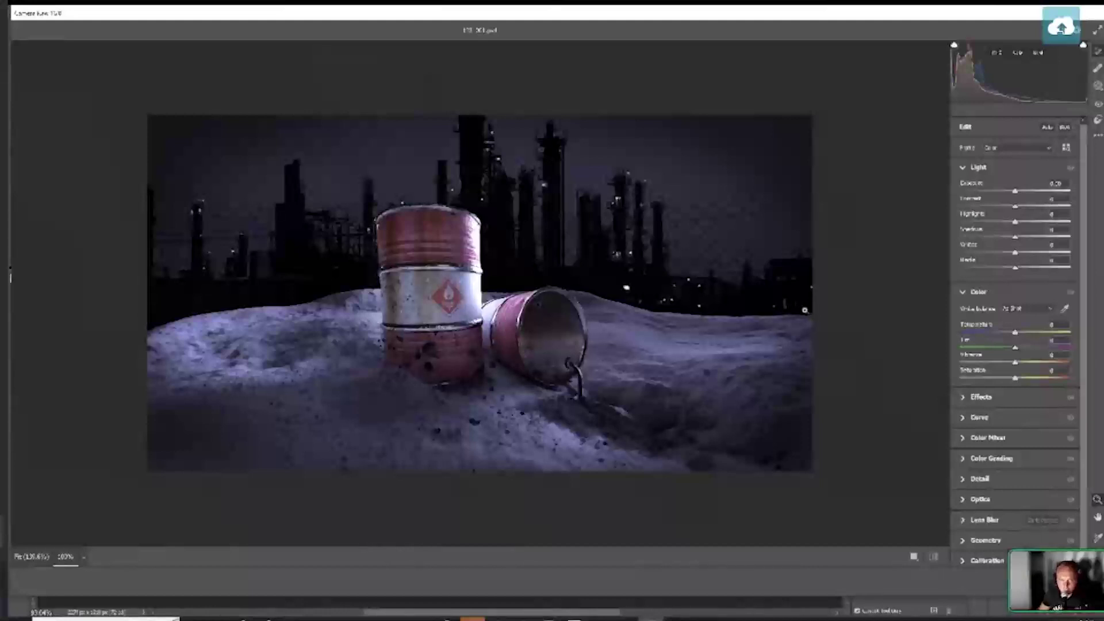
{"action": "left_click", "coordinate": [1098, 120]}
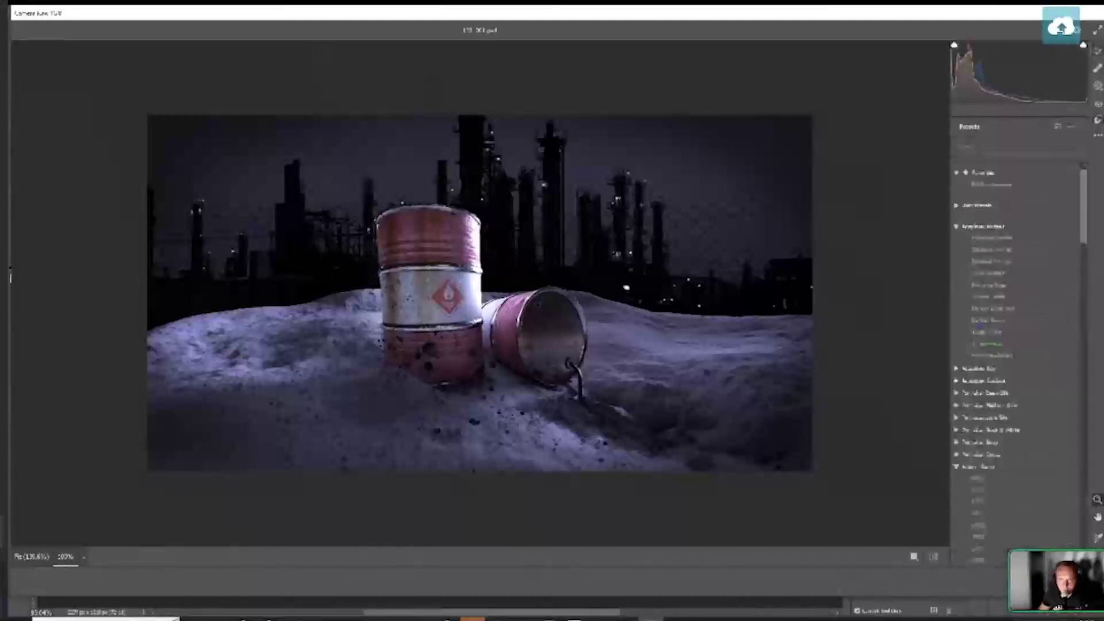
Browse the Camera Raw preset collection and select the PT07 preset
{"action": "left_click_drag", "start_coordinate": [1085, 223], "coordinate": [1084, 270]}
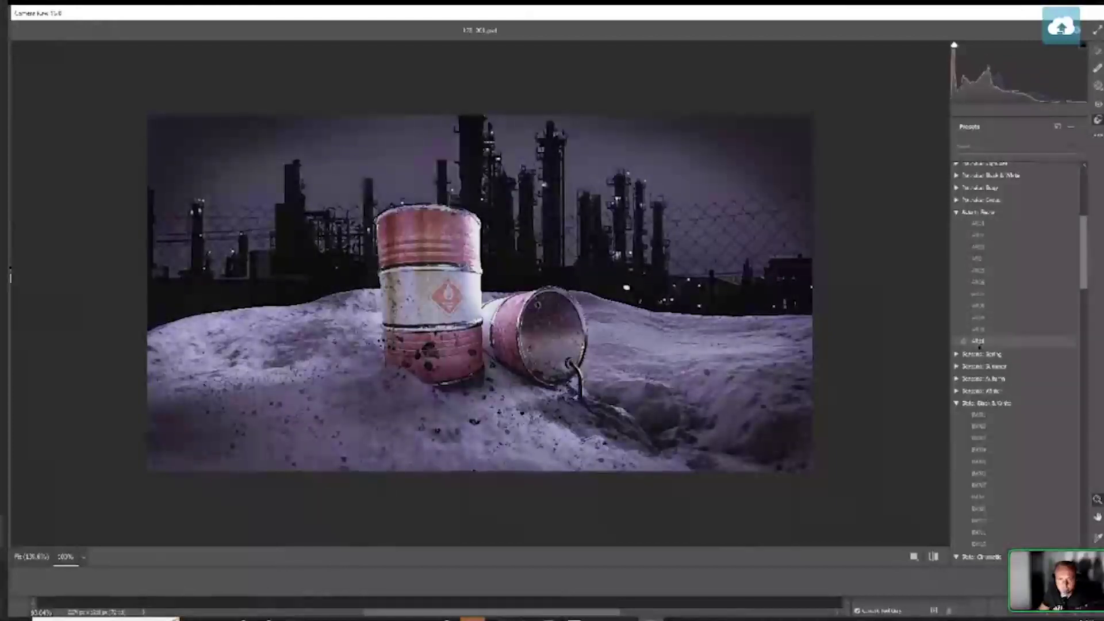
{"action": "scroll", "coordinate": [986, 322], "scroll_direction": "down", "scroll_amount": 3}
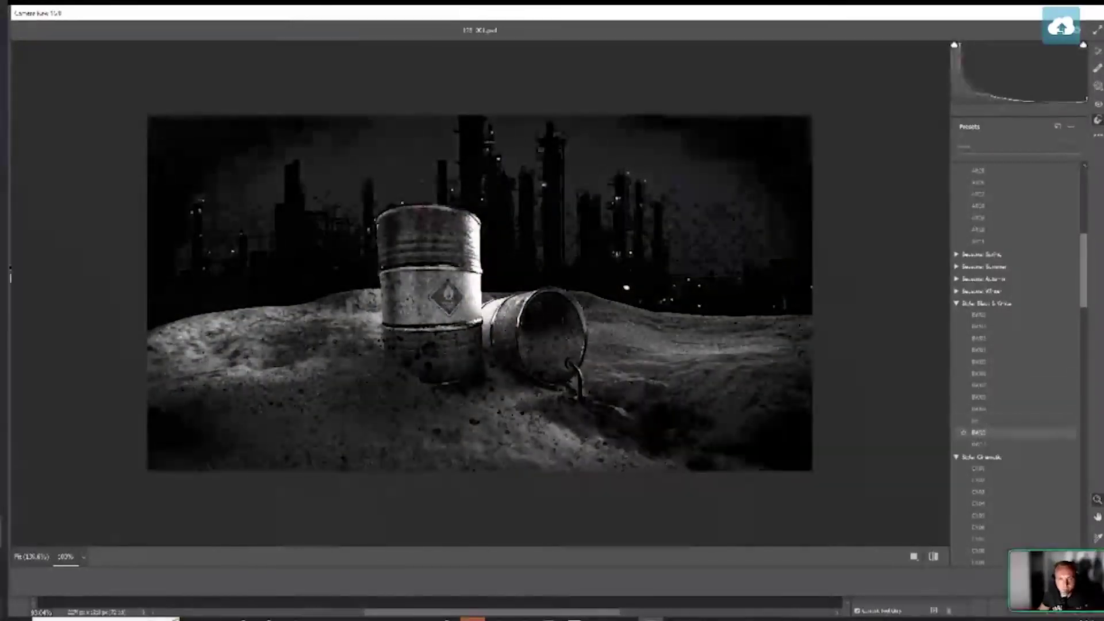
{"action": "scroll", "coordinate": [978, 322], "scroll_direction": "down", "scroll_amount": 5}
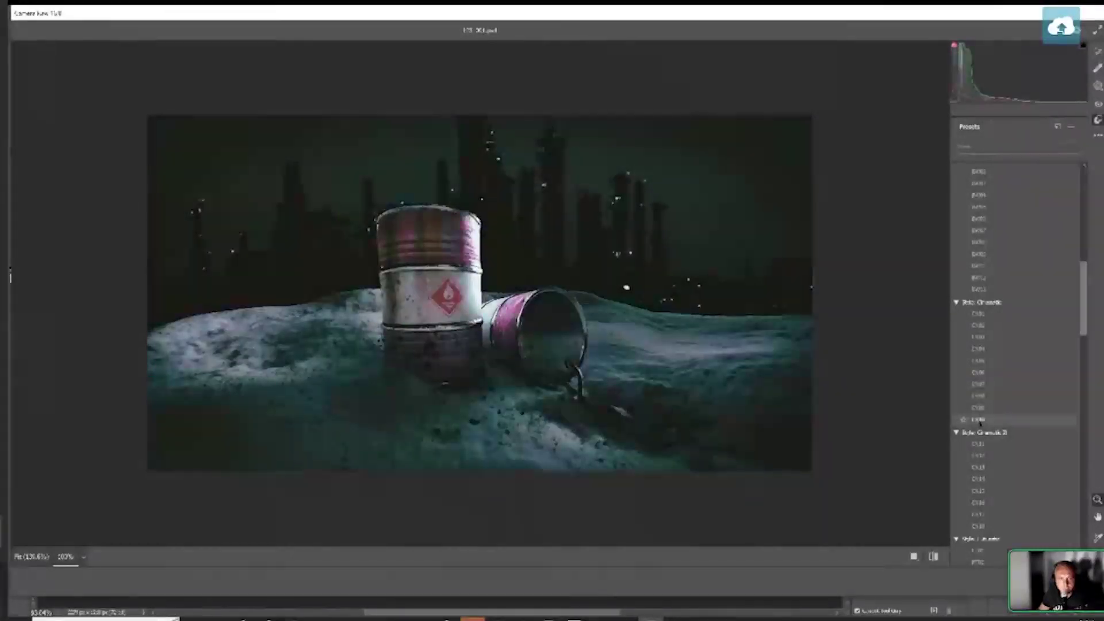
{"action": "scroll", "coordinate": [979, 379], "scroll_direction": "down", "scroll_amount": 3}
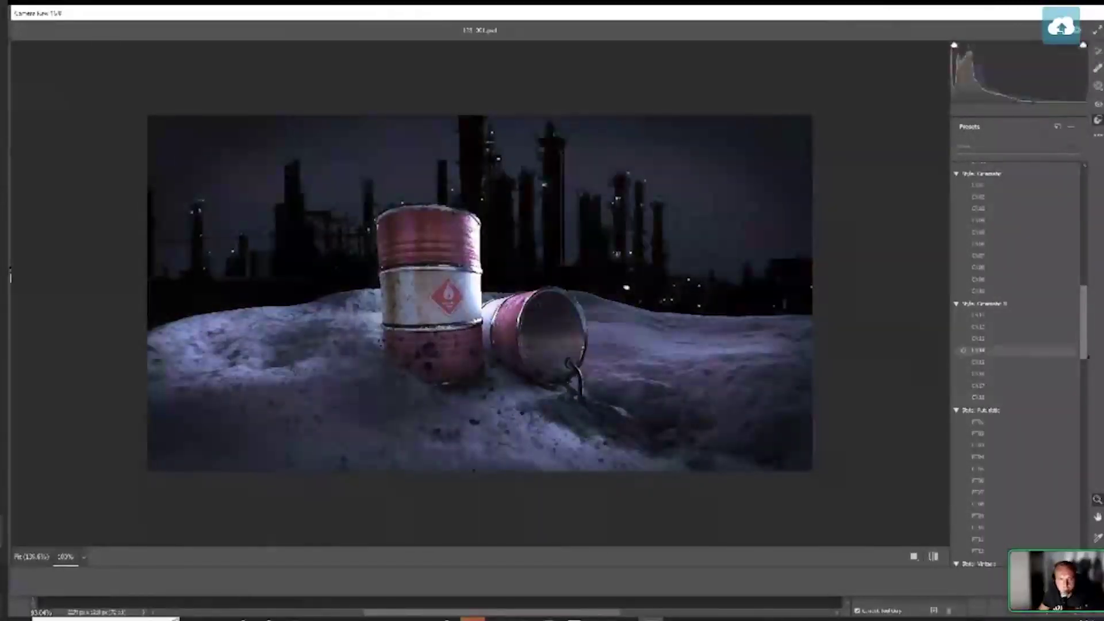
{"action": "scroll", "coordinate": [1073, 365], "scroll_direction": "down", "scroll_amount": 3}
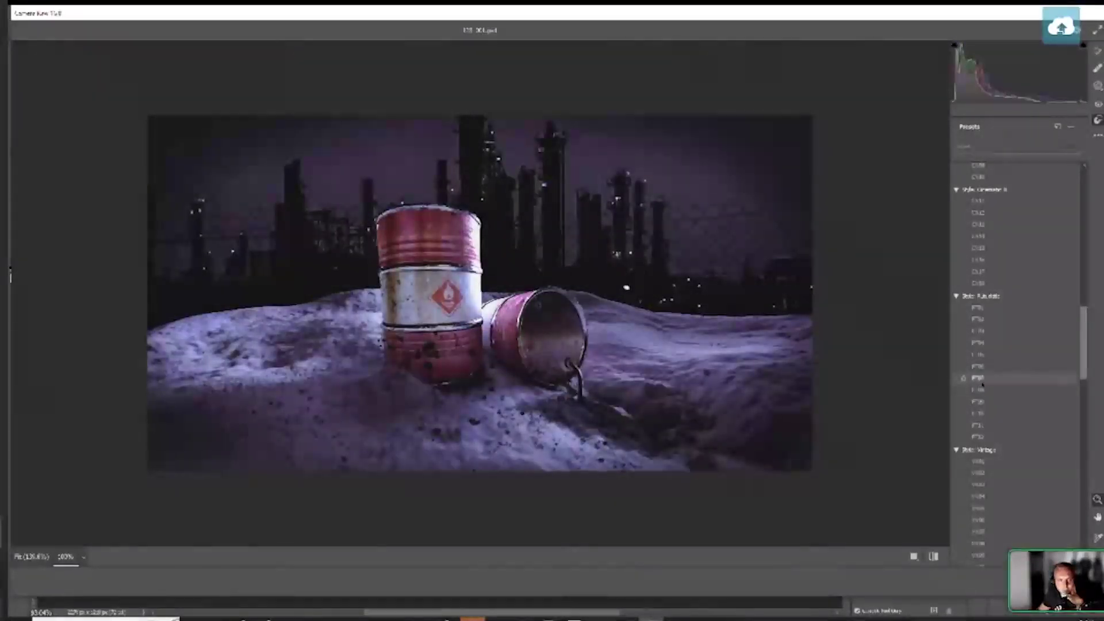
{"action": "left_click", "coordinate": [983, 380]}
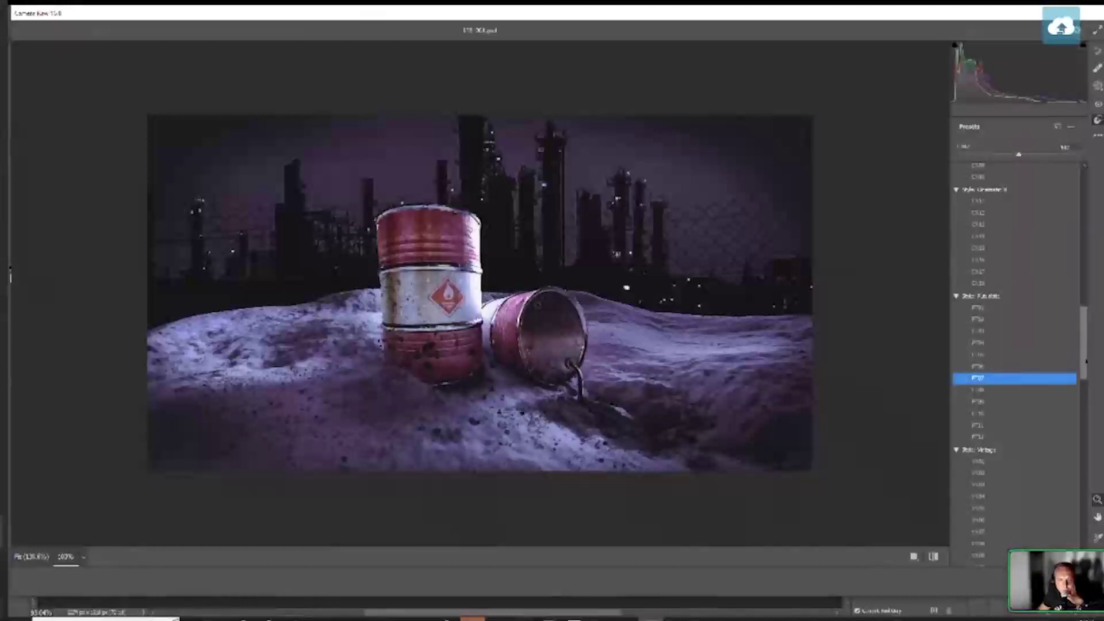
Confirm the PT07 Camera Raw grade with OK to bake it into the composite
{"action": "scroll", "coordinate": [983, 368], "scroll_direction": "down", "scroll_amount": 5}
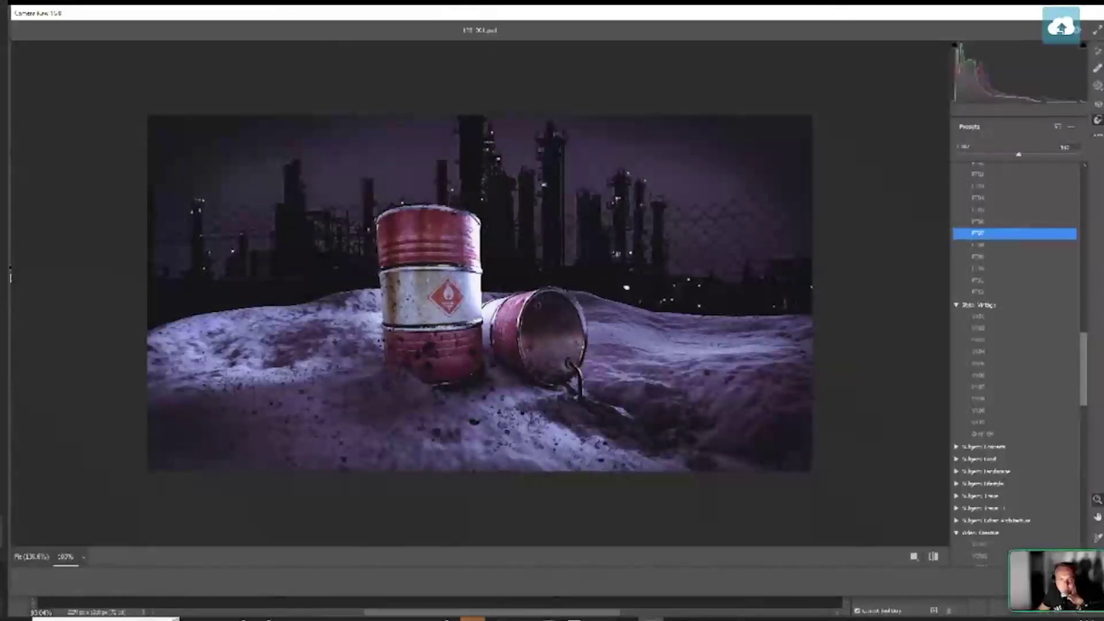
{"action": "left_click", "coordinate": [1077, 583]}
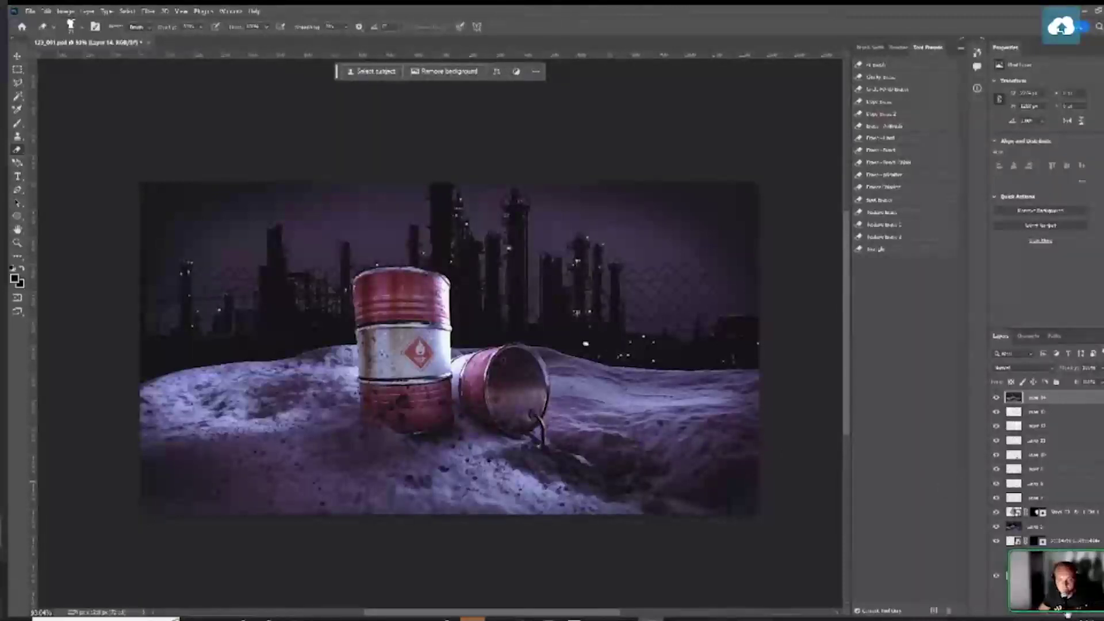
Give Layer 14 an inverted mask, paint the grade back over the snow mound, add a new layer
{"action": "left_click", "coordinate": [1061, 614]}
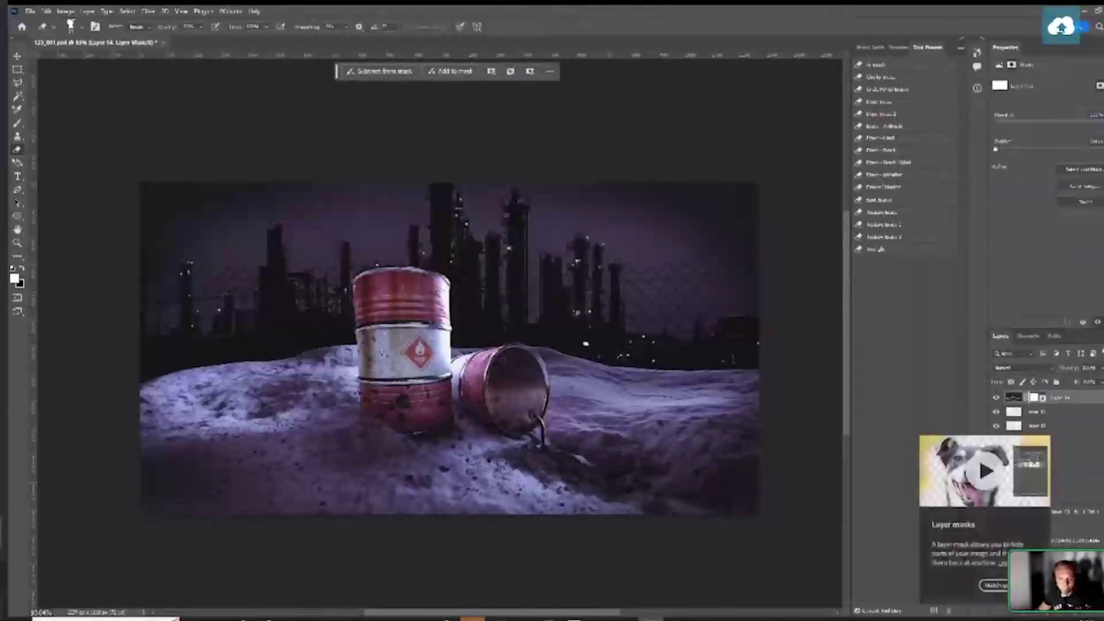
{"action": "key", "text": "ctrl+i"}
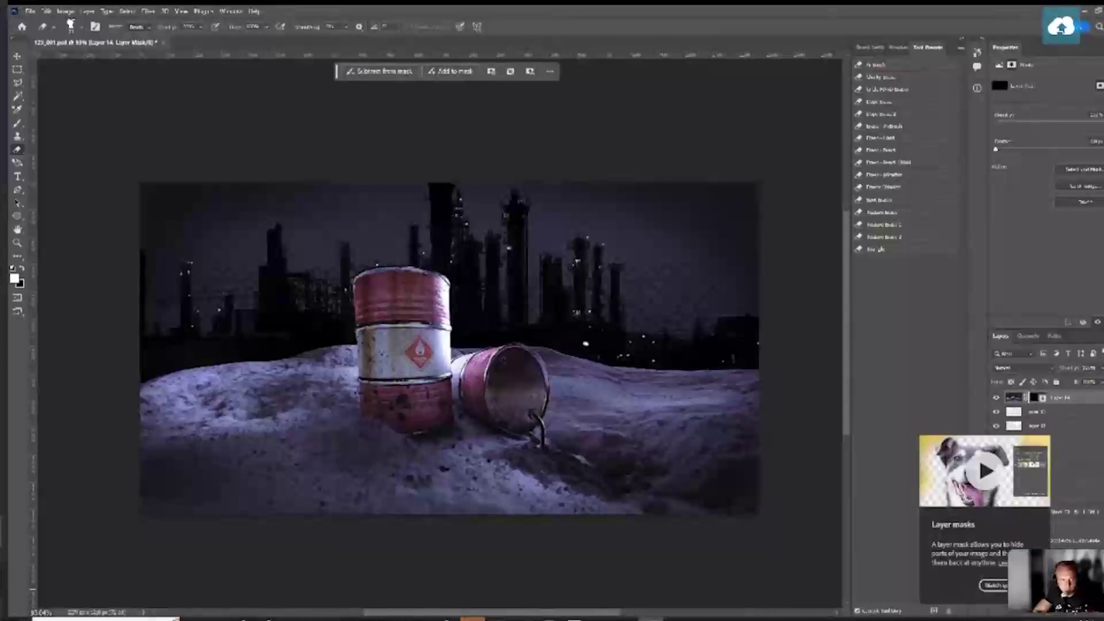
{"action": "key", "text": "b"}
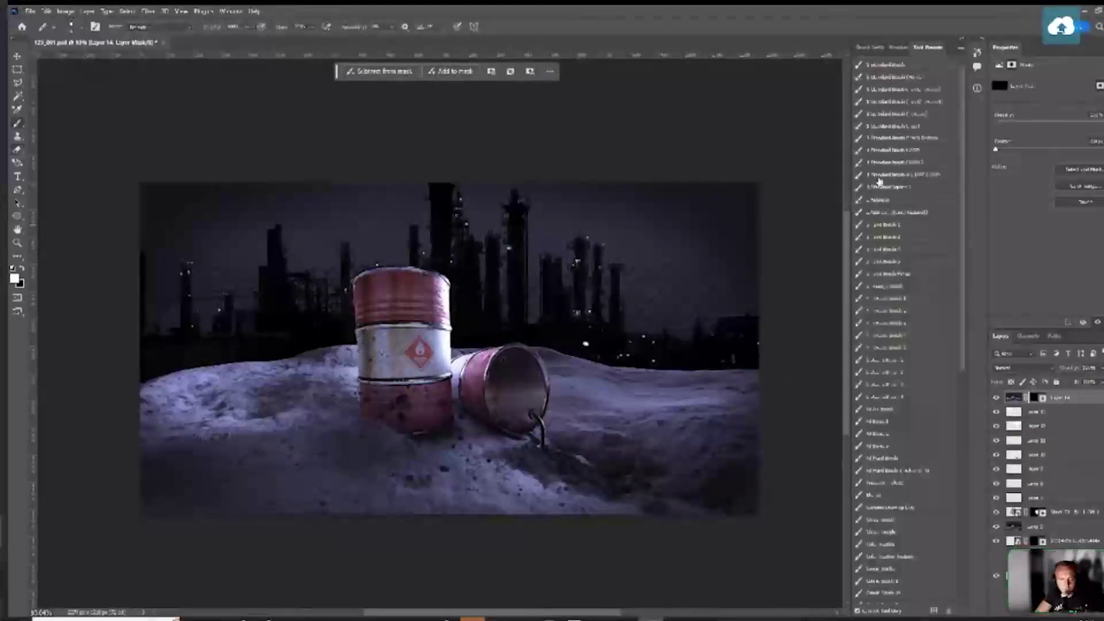
{"action": "left_click", "coordinate": [879, 201]}
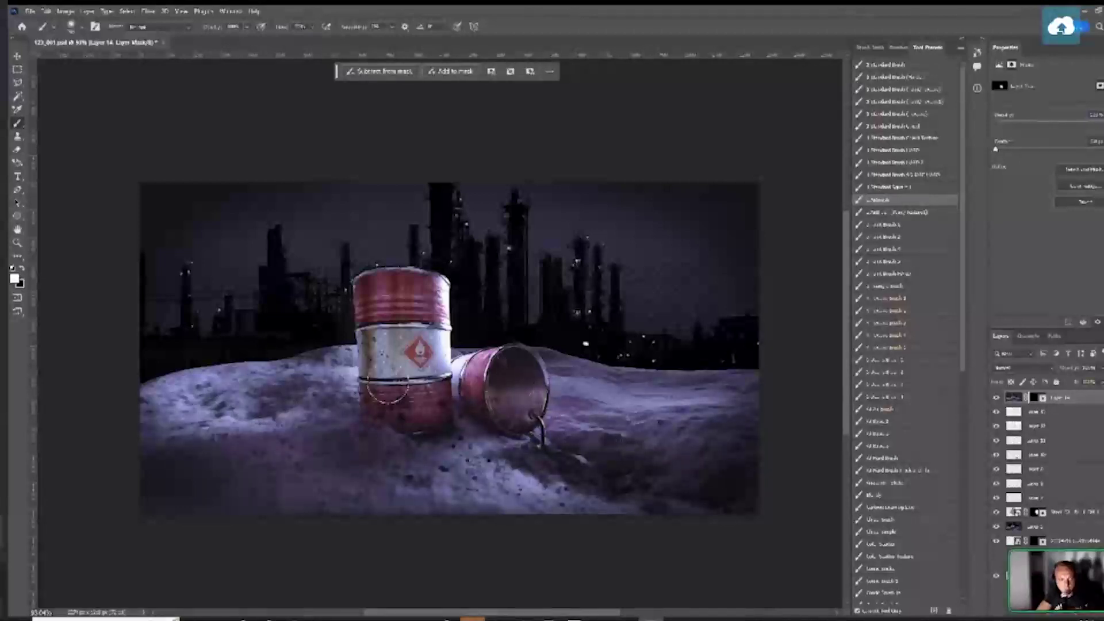
{"action": "left_click_drag", "start_coordinate": [707, 426], "coordinate": [532, 392]}
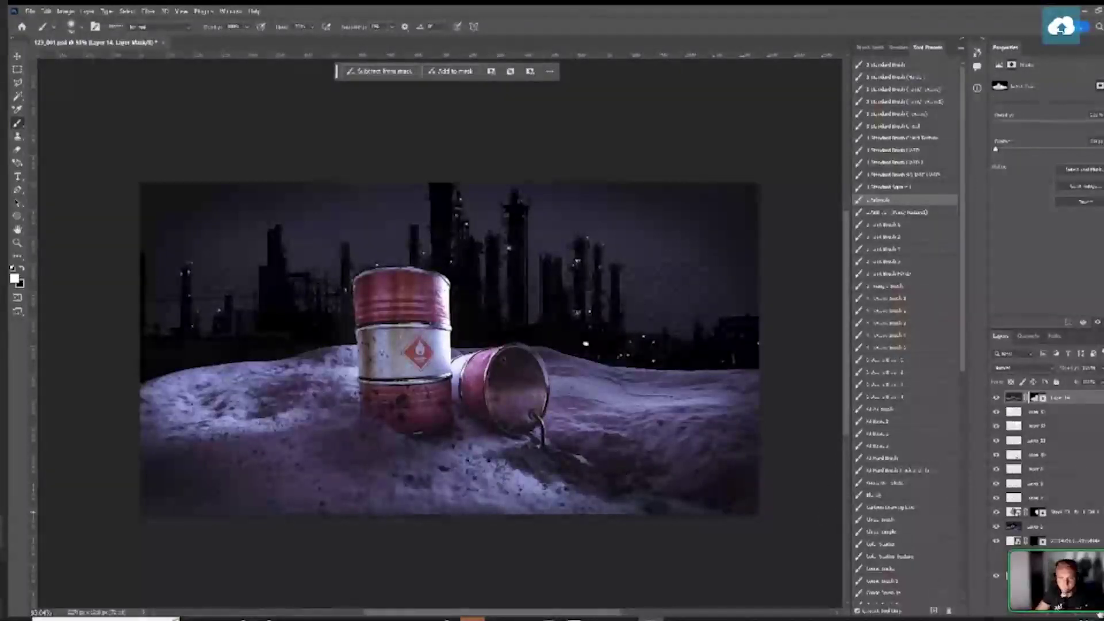
{"action": "key", "text": "ctrl+shift+alt+n"}
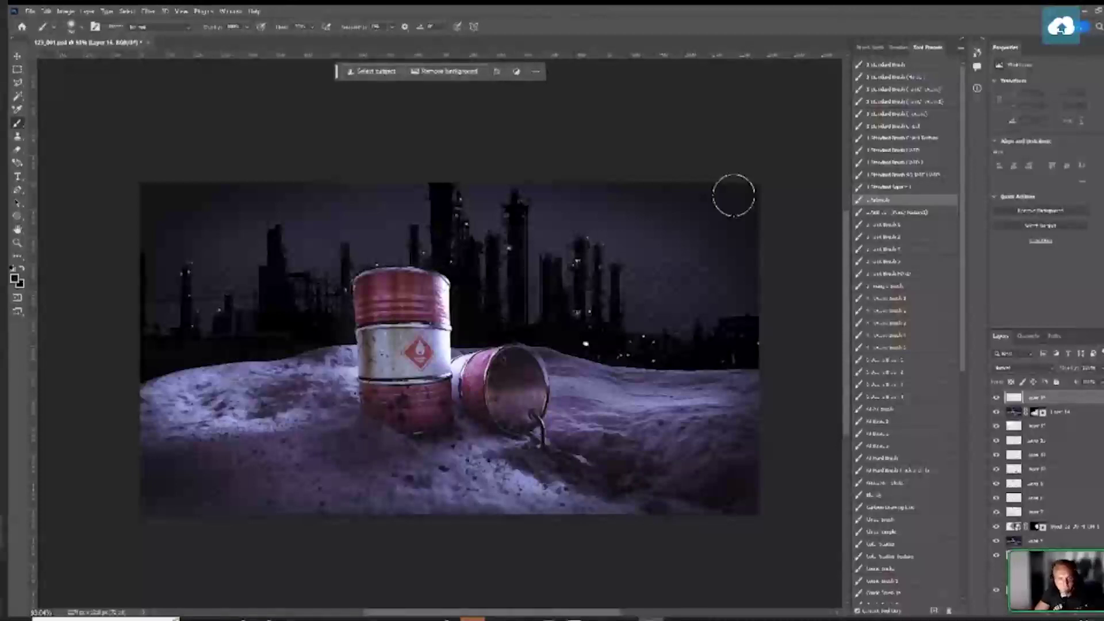
On Layer 15, sample a dark colour and paint strokes along the snow's left edge
{"action": "left_click", "coordinate": [877, 193]}
{"action": "key", "text": "x"}
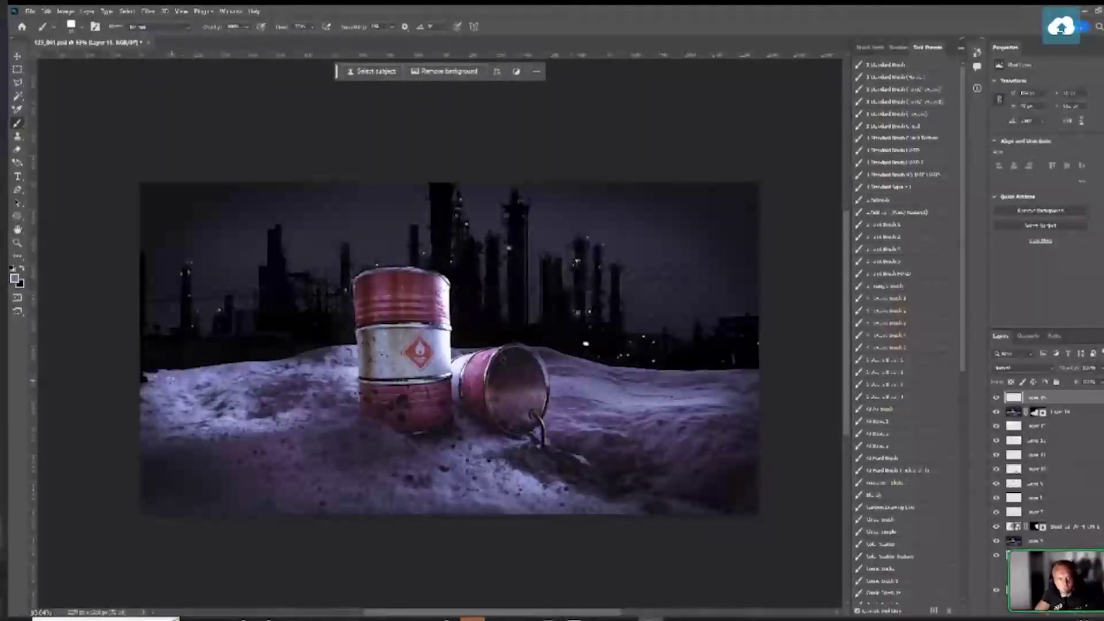
{"action": "left_click", "coordinate": [185, 358], "text": "alt"}
{"action": "left_click_drag", "start_coordinate": [184, 372], "coordinate": [196, 370]}
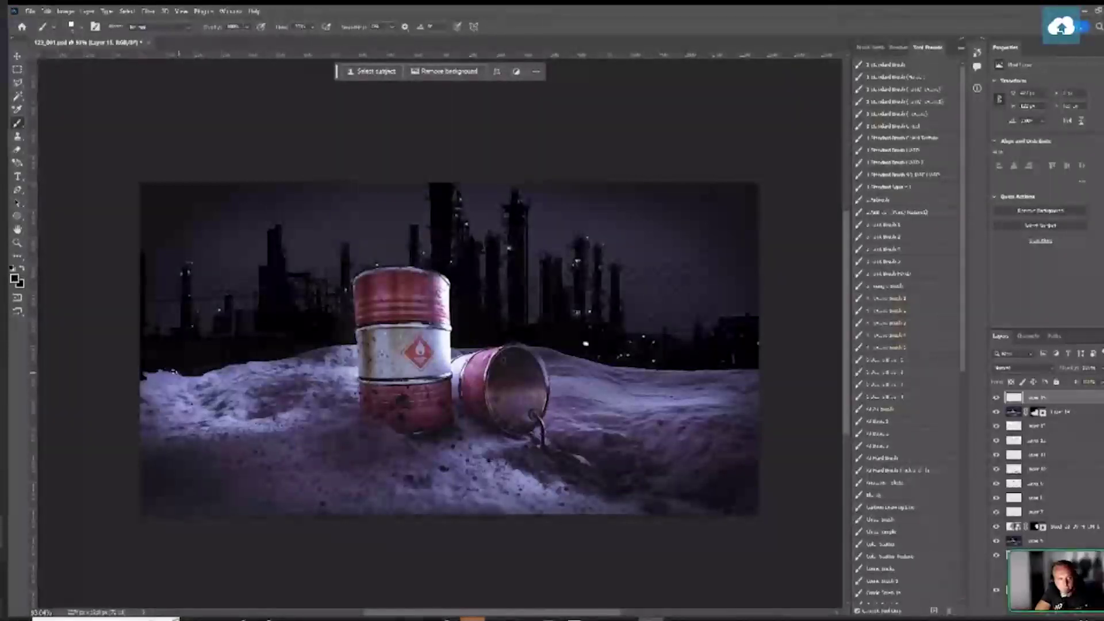
{"action": "key", "text": "x"}
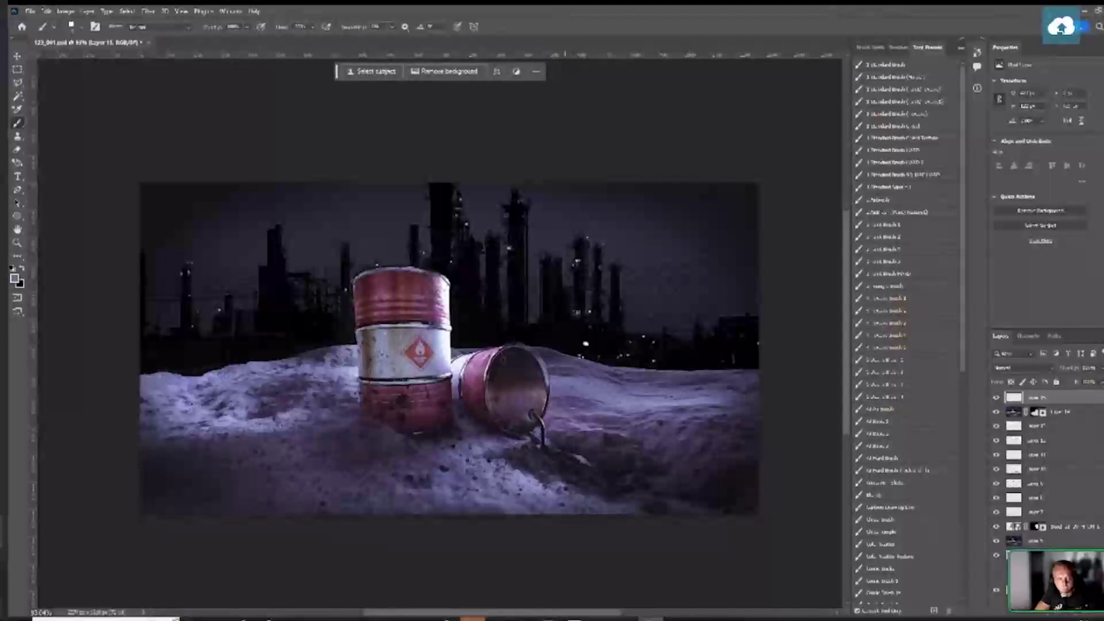
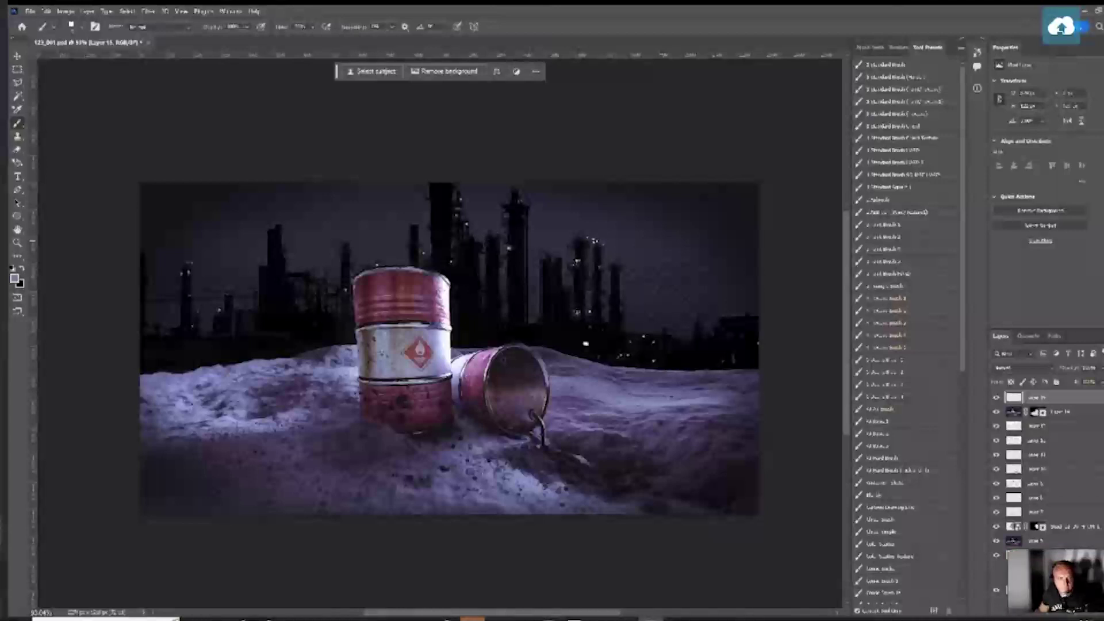
On a new layer, paint soft black airbrush strokes along the scene's left edge
{"action": "left_click", "coordinate": [1101, 615]}
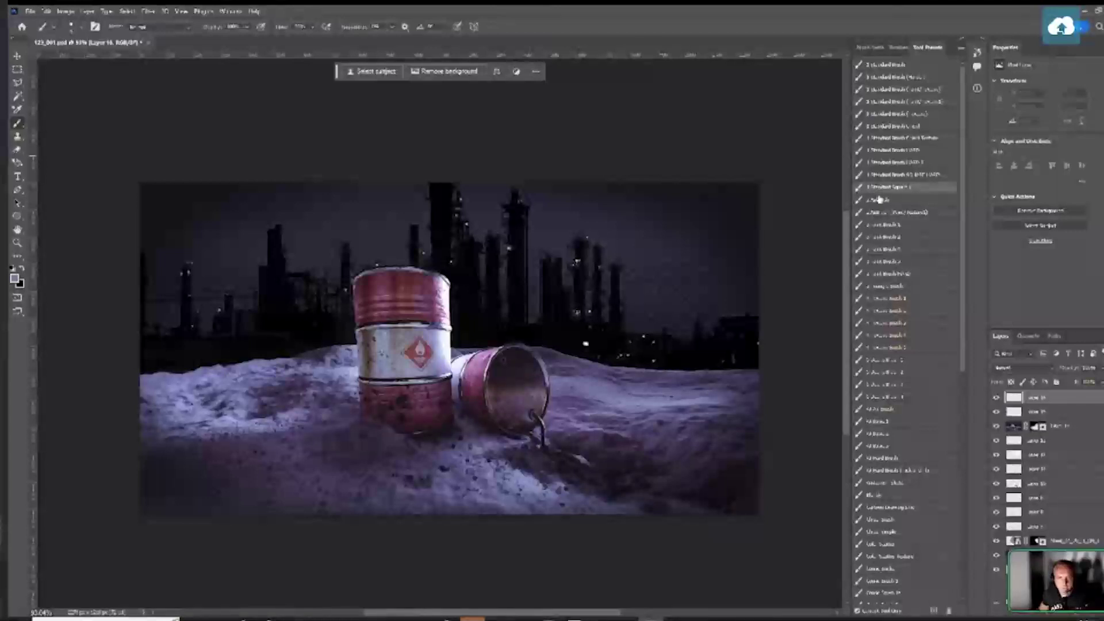
{"action": "left_click", "coordinate": [879, 201]}
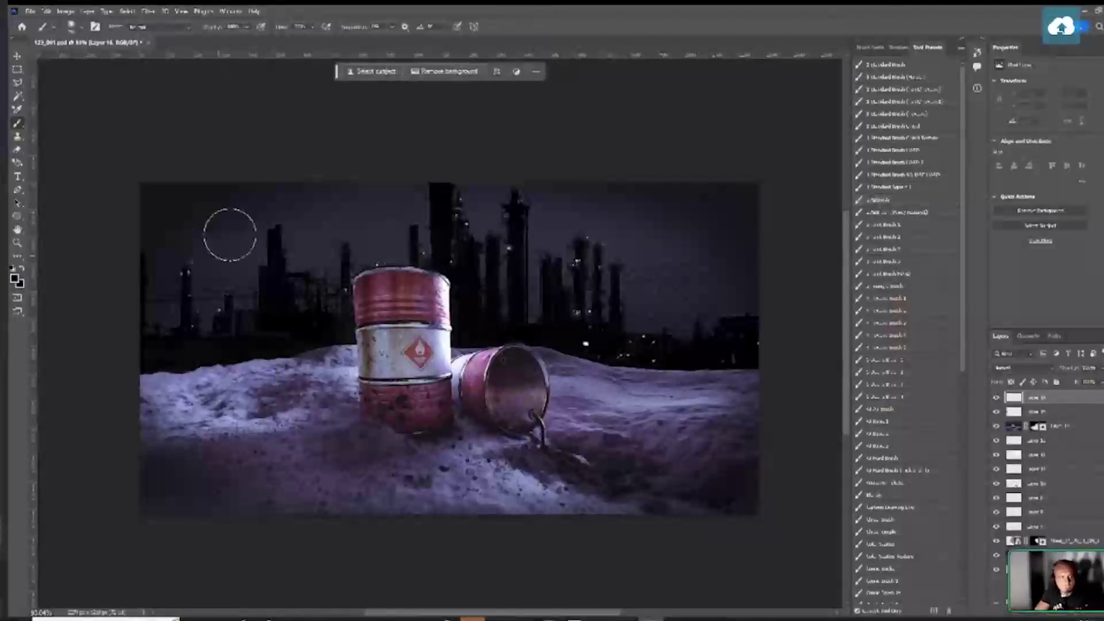
{"action": "key", "text": "bracketright"}
{"action": "key", "text": "bracketright"}
{"action": "key", "text": "bracketright"}
{"action": "key", "text": "bracketright"}
{"action": "left_click_drag", "start_coordinate": [89, 405], "coordinate": [103, 271]}
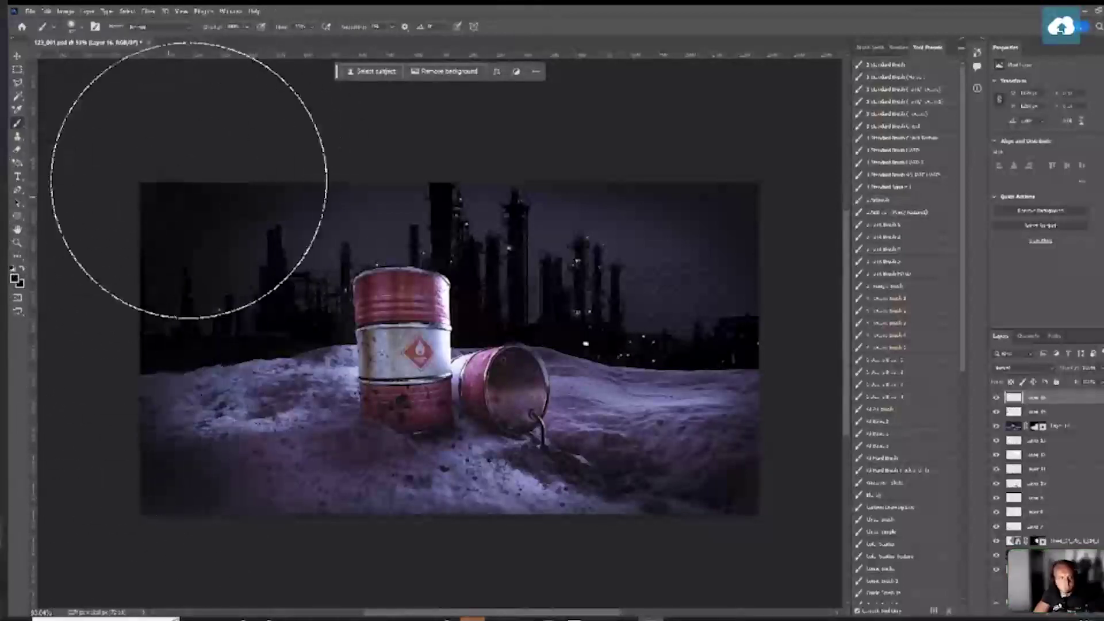
{"action": "mouse_move", "coordinate": [651, 620]}
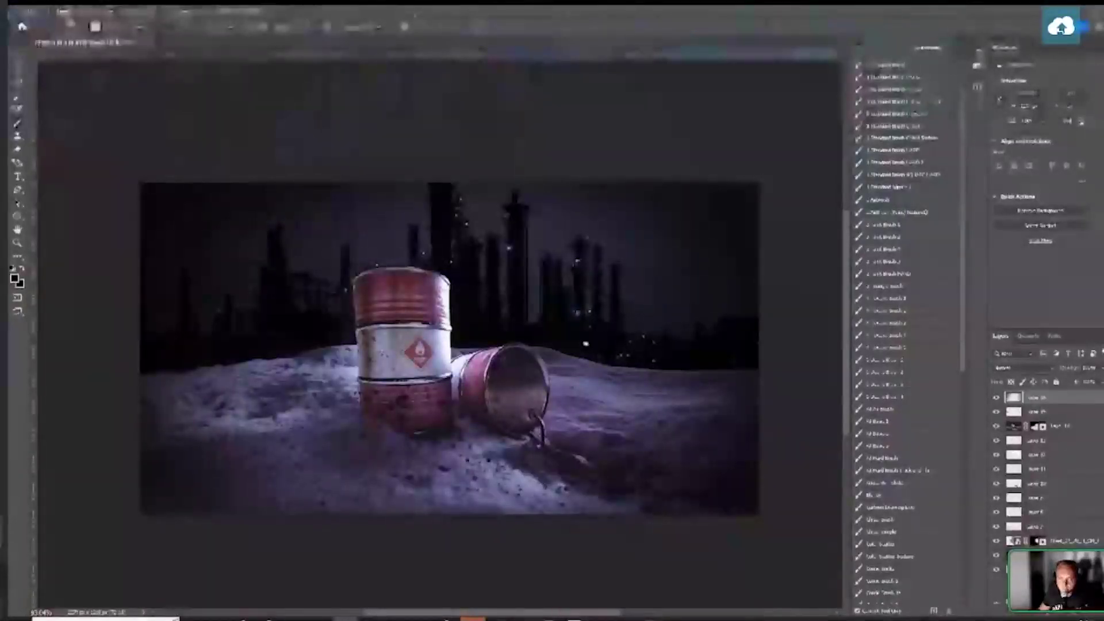
Place the light-rays image, rotated to about 49° and enlarged over the upper right
{"action": "scroll", "coordinate": [618, 400], "scroll_direction": "up", "scroll_amount": 1}
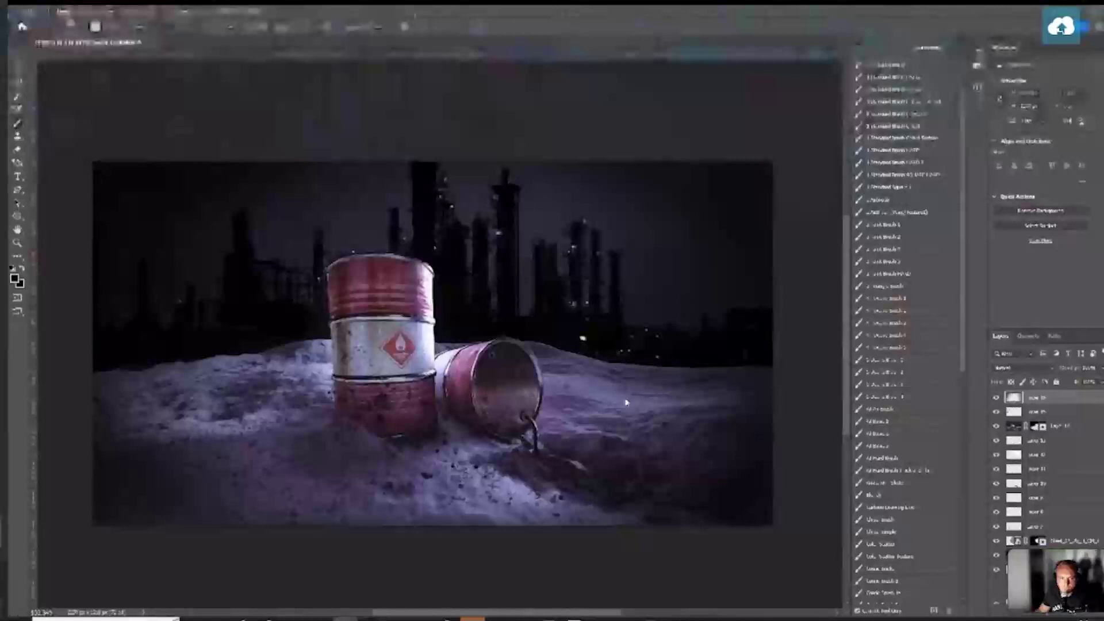
{"action": "left_click_drag", "start_coordinate": [661, 397], "coordinate": [683, 398]}
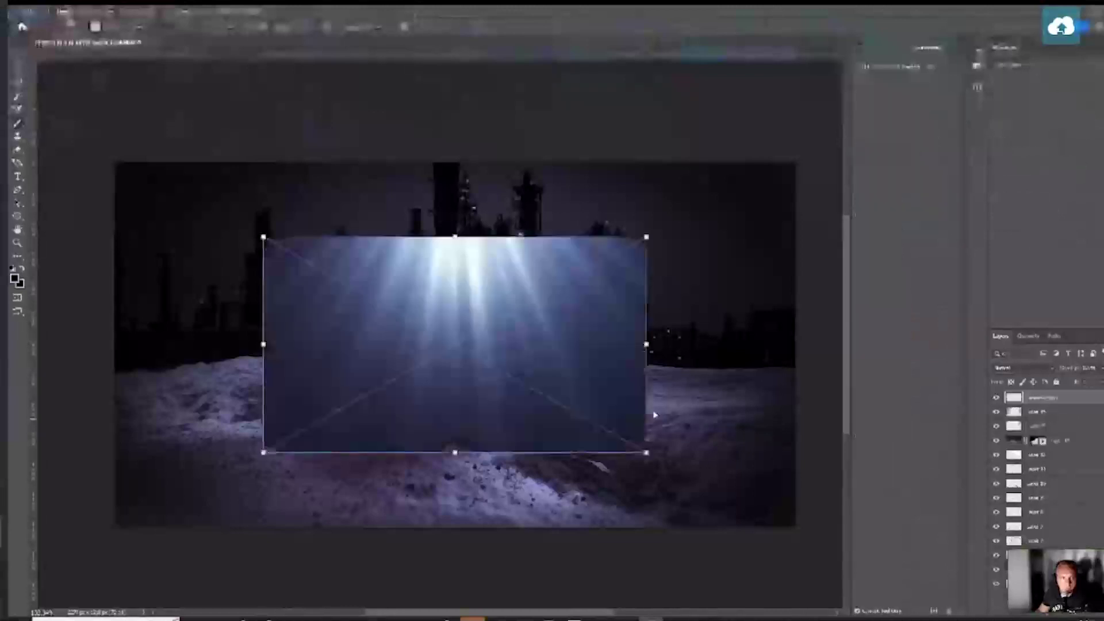
{"action": "key", "text": "ctrl+minus"}
{"action": "left_click_drag", "start_coordinate": [667, 240], "coordinate": [923, 185]}
{"action": "scroll", "coordinate": [489, 373], "scroll_direction": "down", "scroll_amount": 5}
{"action": "left_click_drag", "start_coordinate": [667, 305], "coordinate": [839, 243]}
{"action": "left_click_drag", "start_coordinate": [819, 190], "coordinate": [840, 228]}
{"action": "left_click_drag", "start_coordinate": [801, 271], "coordinate": [592, 334]}
{"action": "left_click_drag", "start_coordinate": [737, 317], "coordinate": [730, 433]}
{"action": "left_click_drag", "start_coordinate": [635, 422], "coordinate": [768, 469]}
{"action": "left_click_drag", "start_coordinate": [684, 412], "coordinate": [606, 382]}
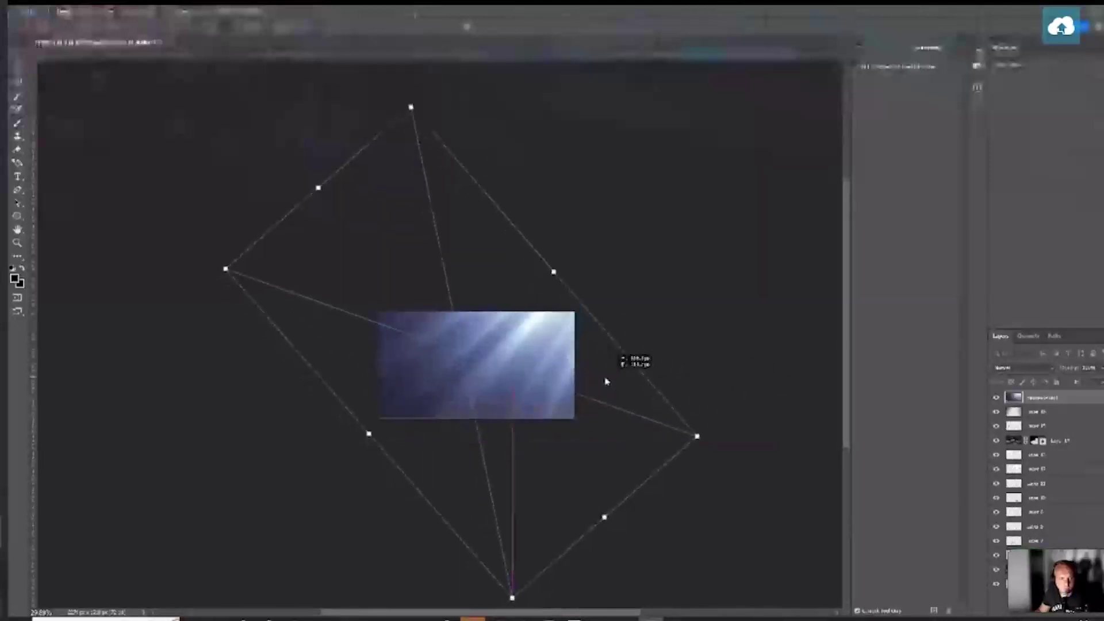
{"action": "key", "text": "Return"}
Set the light-rays layer to Screen blending and lower its Fill so the beams fade
{"action": "left_click", "coordinate": [1054, 371]}
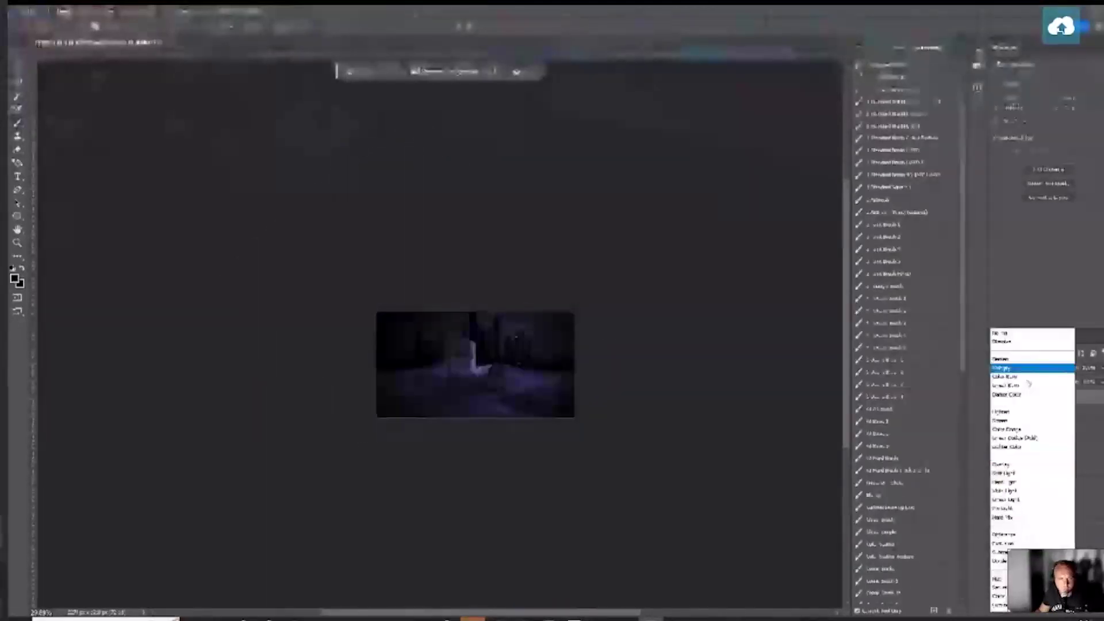
{"action": "left_click", "coordinate": [1015, 421]}
{"action": "key", "text": "v"}
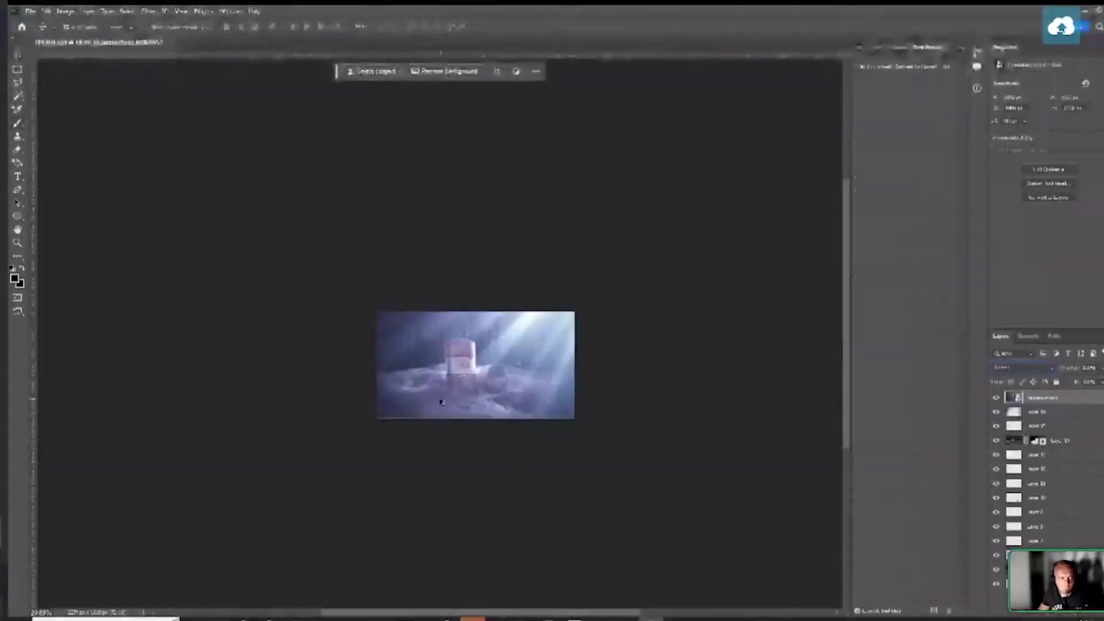
{"action": "scroll", "coordinate": [444, 396], "scroll_direction": "up", "scroll_amount": 5}
{"action": "scroll", "coordinate": [559, 370], "scroll_direction": "up", "scroll_amount": 2}
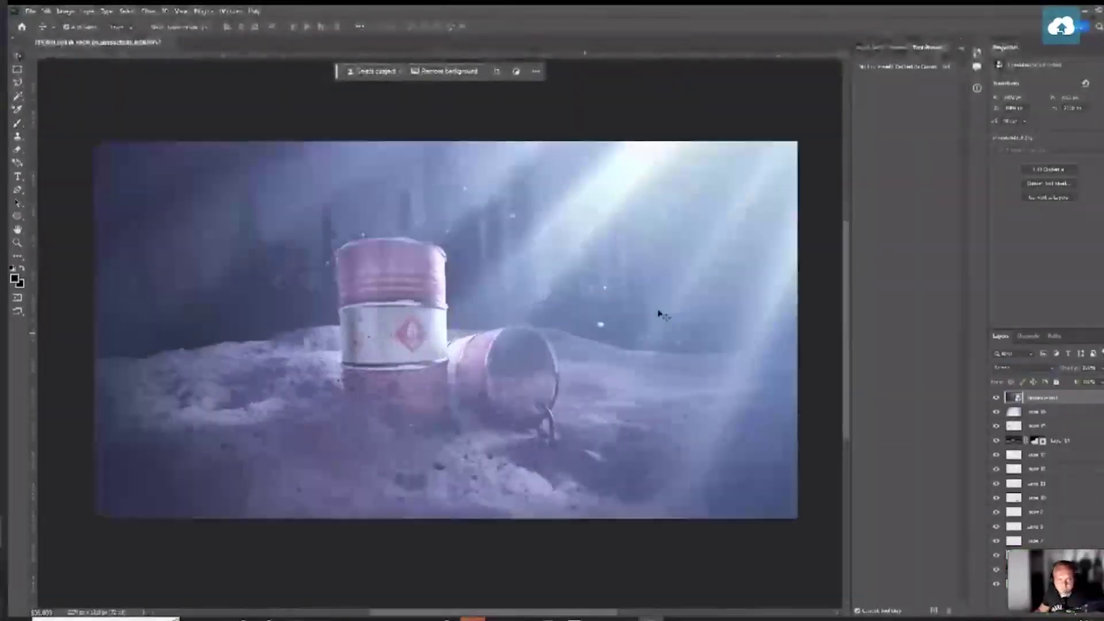
{"action": "mouse_move", "coordinate": [1103, 396]}
{"action": "left_mouse_down"}
{"action": "mouse_move", "coordinate": [1086, 396]}
{"action": "mouse_move", "coordinate": [1102, 395]}
{"action": "left_mouse_up"}
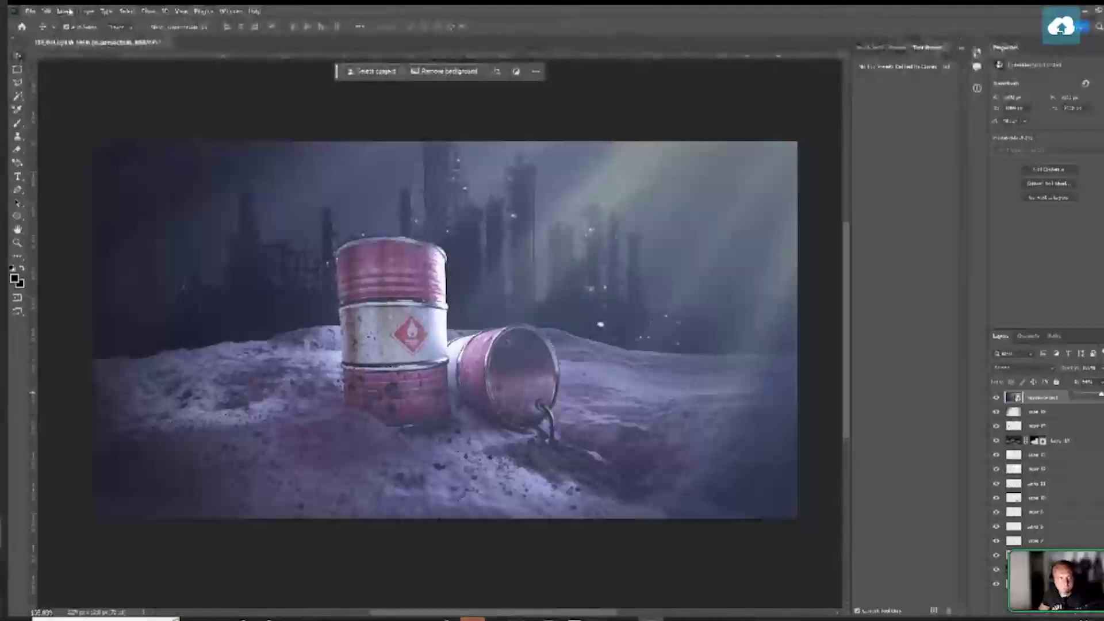
{"action": "left_click", "coordinate": [46, 11]}
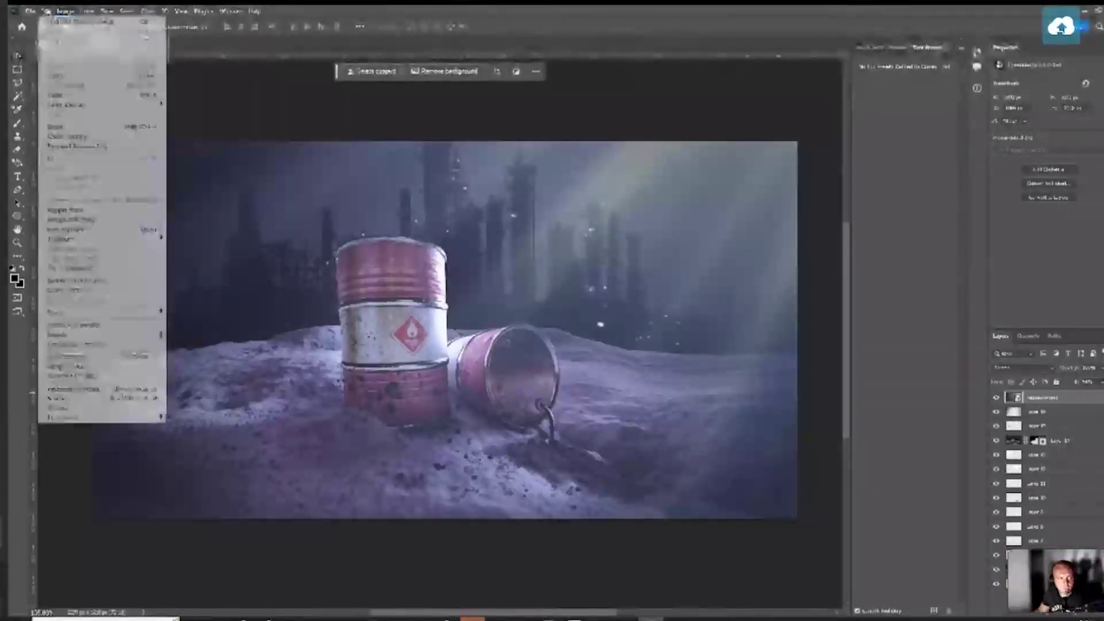
Apply Levels to the light-rays layer with black input 65 and brighter highlights
{"action": "mouse_move", "coordinate": [70, 11]}
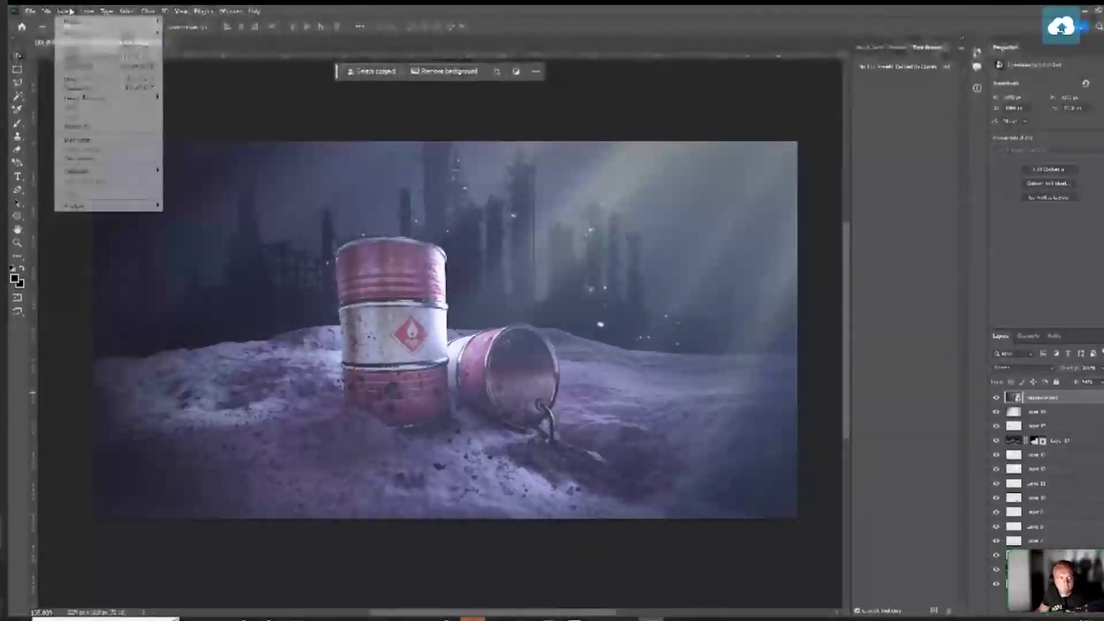
{"action": "mouse_move", "coordinate": [87, 33]}
{"action": "left_click", "coordinate": [184, 46]}
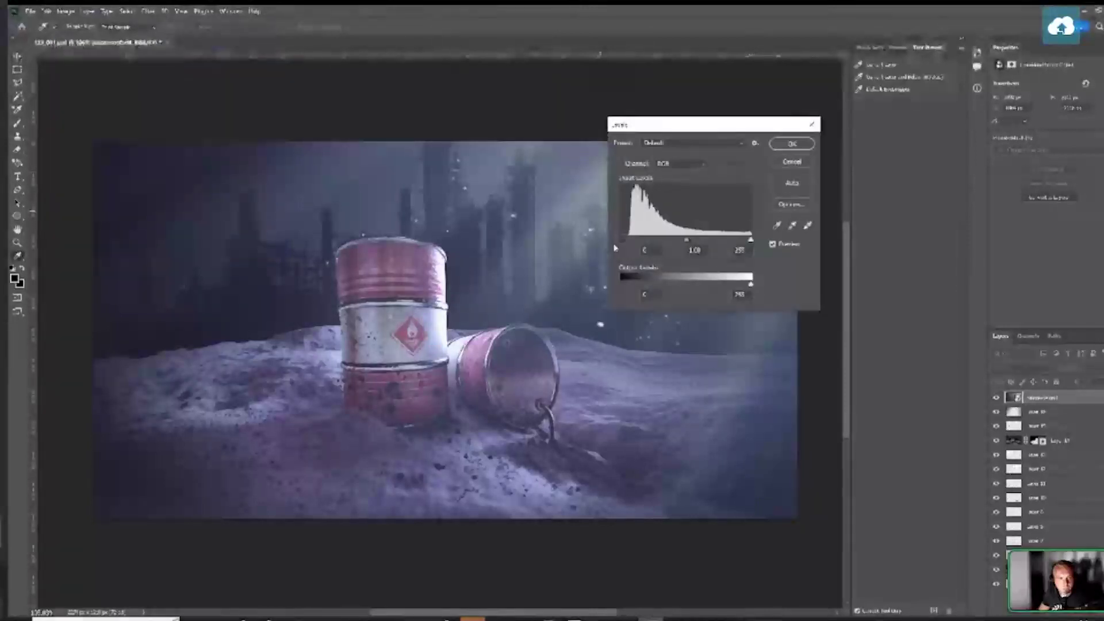
{"action": "left_click_drag", "start_coordinate": [630, 240], "coordinate": [653, 244]}
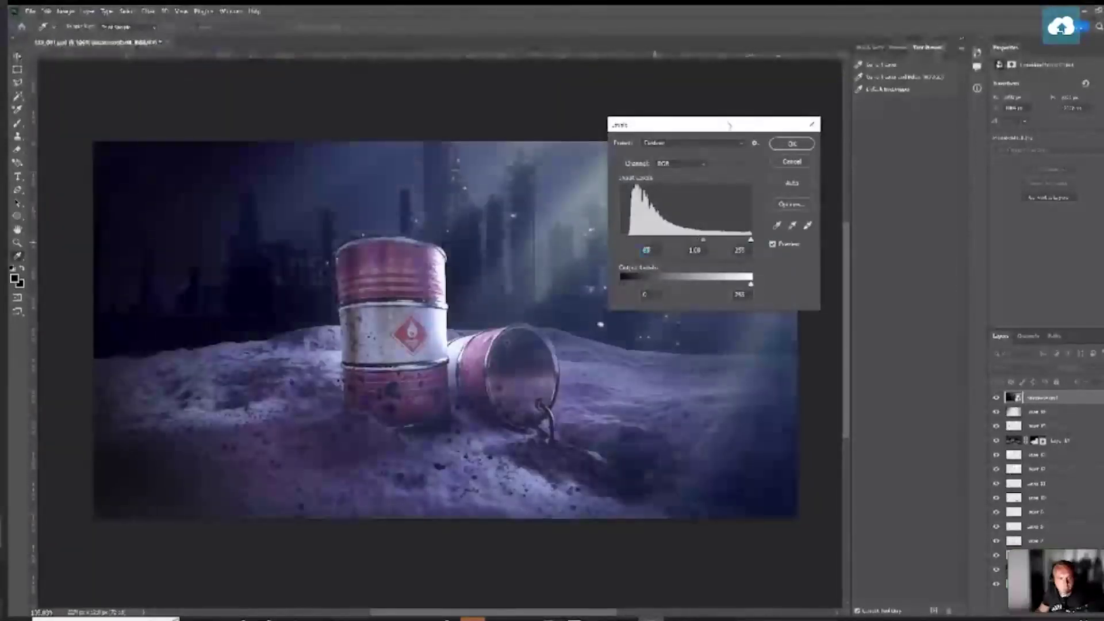
{"action": "left_click_drag", "start_coordinate": [729, 123], "coordinate": [819, 91]}
{"action": "left_click_drag", "start_coordinate": [741, 208], "coordinate": [731, 209]}
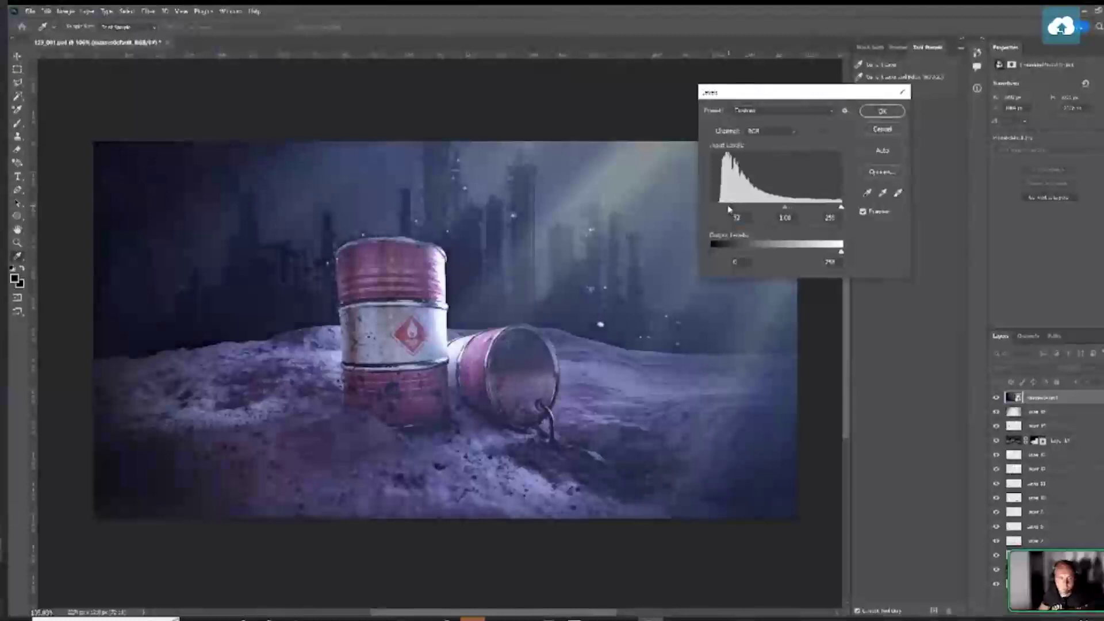
{"action": "left_click_drag", "start_coordinate": [730, 209], "coordinate": [745, 210]}
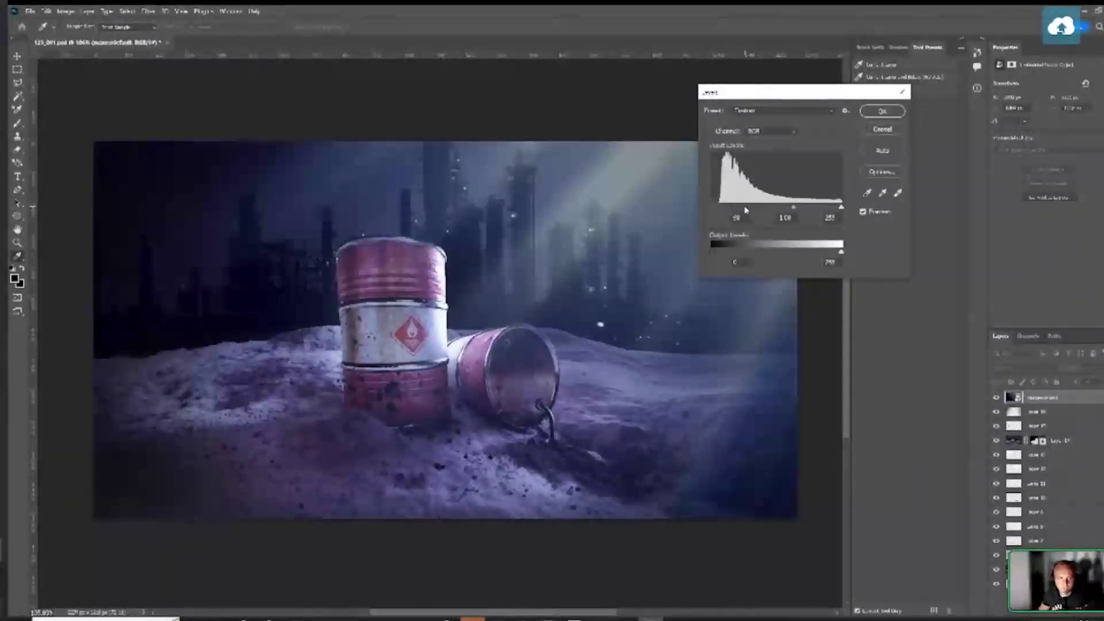
{"action": "mouse_move", "coordinate": [842, 207]}
{"action": "left_mouse_down"}
{"action": "mouse_move", "coordinate": [823, 212]}
{"action": "mouse_move", "coordinate": [838, 217]}
{"action": "left_mouse_up"}
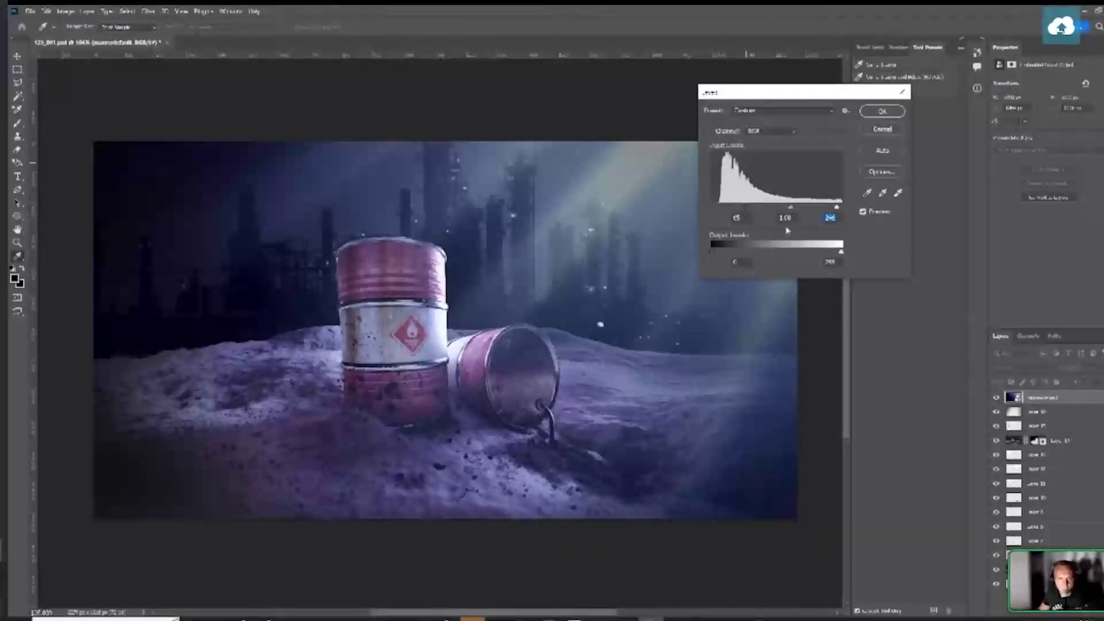
{"action": "left_click", "coordinate": [882, 112]}
{"action": "left_click", "coordinate": [65, 11]}
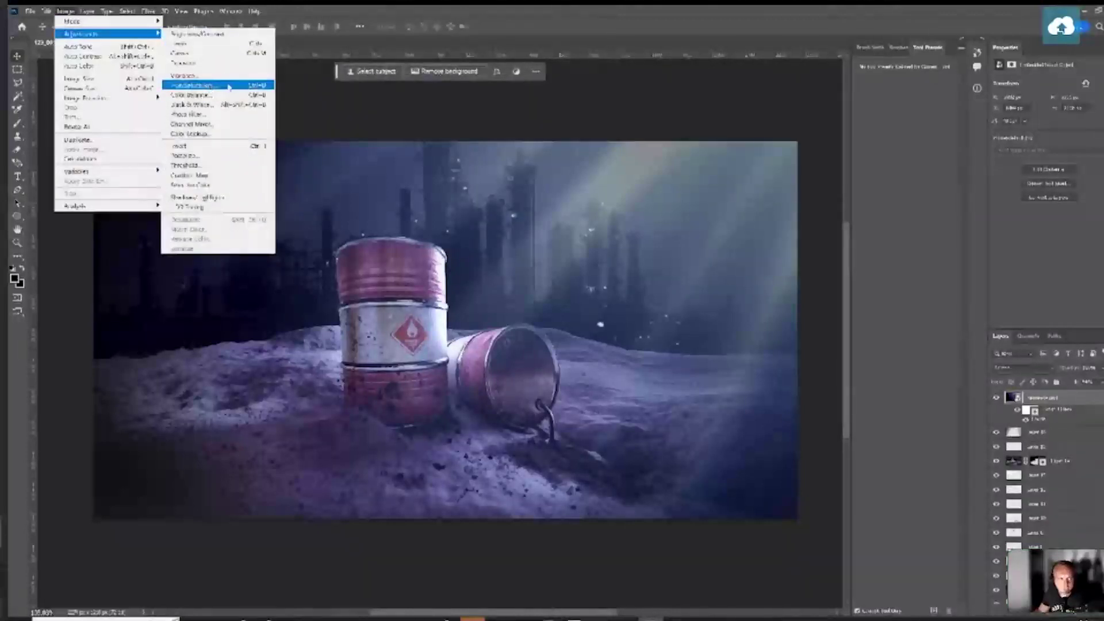
Shift the light-rays layer's hue to about -14 with Hue/Saturation
{"action": "left_click", "coordinate": [230, 86]}
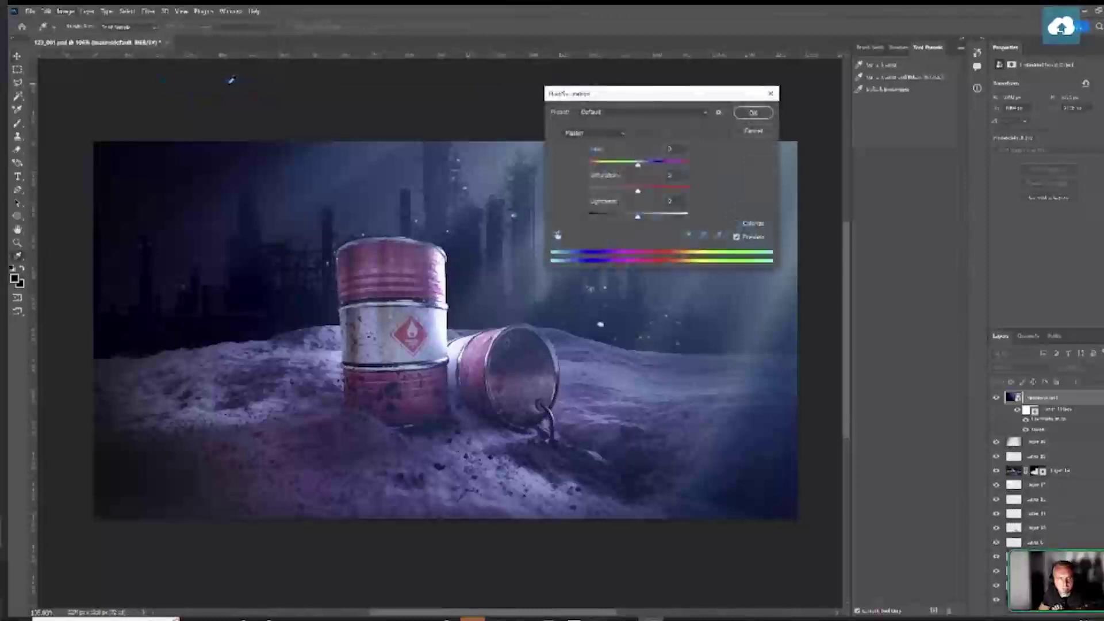
{"action": "left_click_drag", "start_coordinate": [637, 167], "coordinate": [590, 178]}
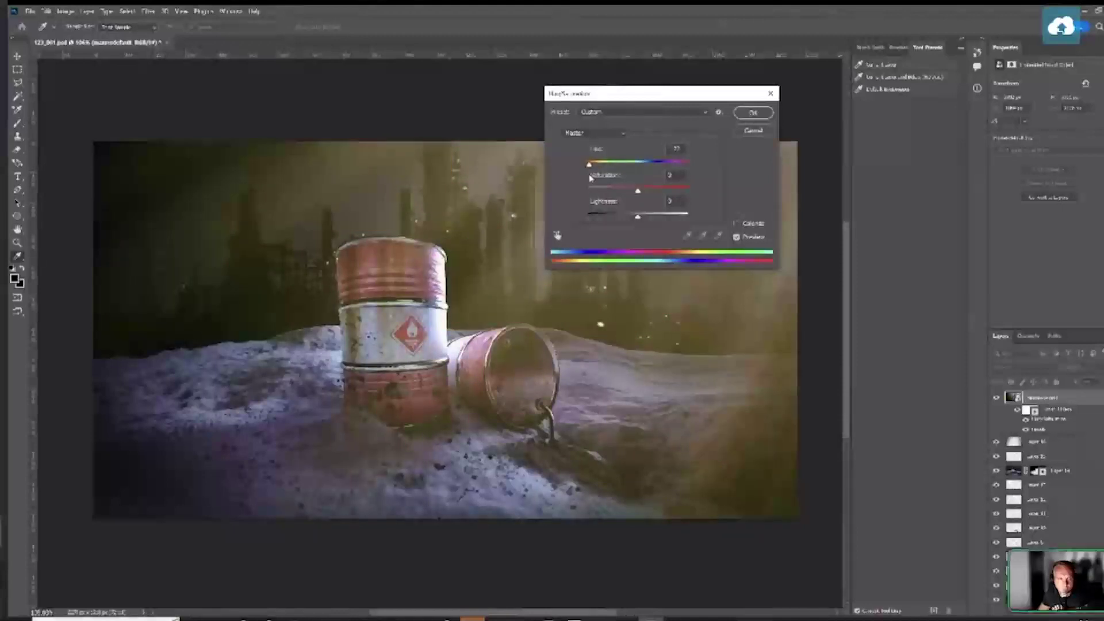
{"action": "left_click_drag", "start_coordinate": [661, 95], "coordinate": [845, 60]}
{"action": "left_click_drag", "start_coordinate": [777, 126], "coordinate": [822, 148]}
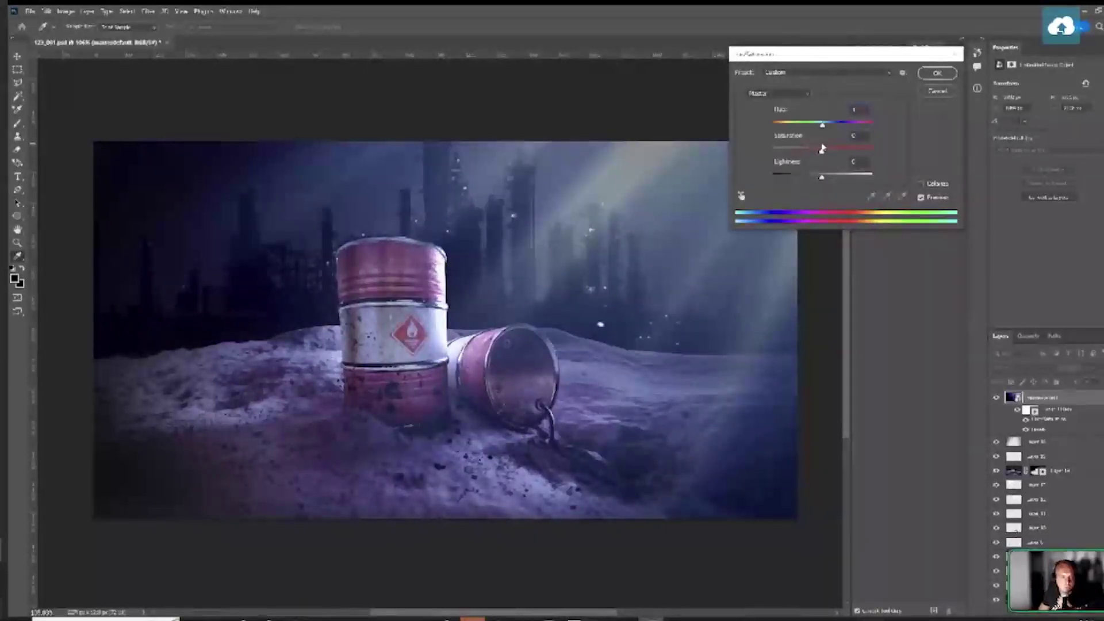
{"action": "left_click", "coordinate": [937, 73]}
{"action": "key", "text": "alt+Tab"}
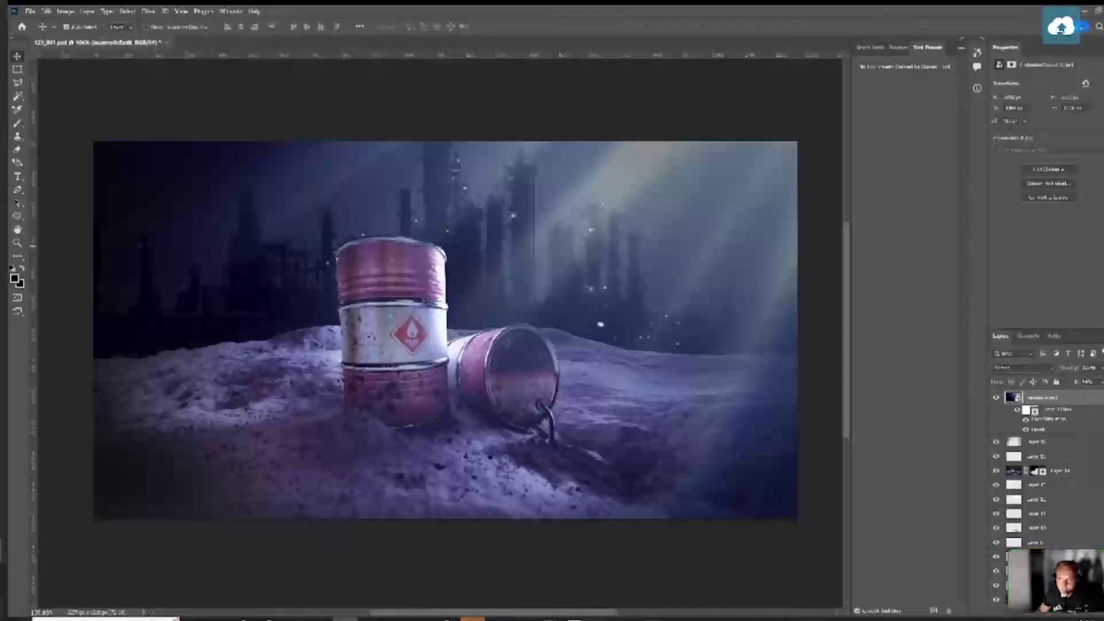
Place a speckled particle image, rotated 90°, stretched and positioned over the scene
{"action": "left_click_drag", "start_coordinate": [0, 310], "coordinate": [513, 402]}
{"action": "scroll", "coordinate": [545, 366], "scroll_direction": "down", "scroll_amount": 4}
{"action": "left_click_drag", "start_coordinate": [528, 339], "coordinate": [850, 259]}
{"action": "left_click_drag", "start_coordinate": [695, 248], "coordinate": [588, 294]}
{"action": "scroll", "coordinate": [692, 411], "scroll_direction": "down", "scroll_amount": 5}
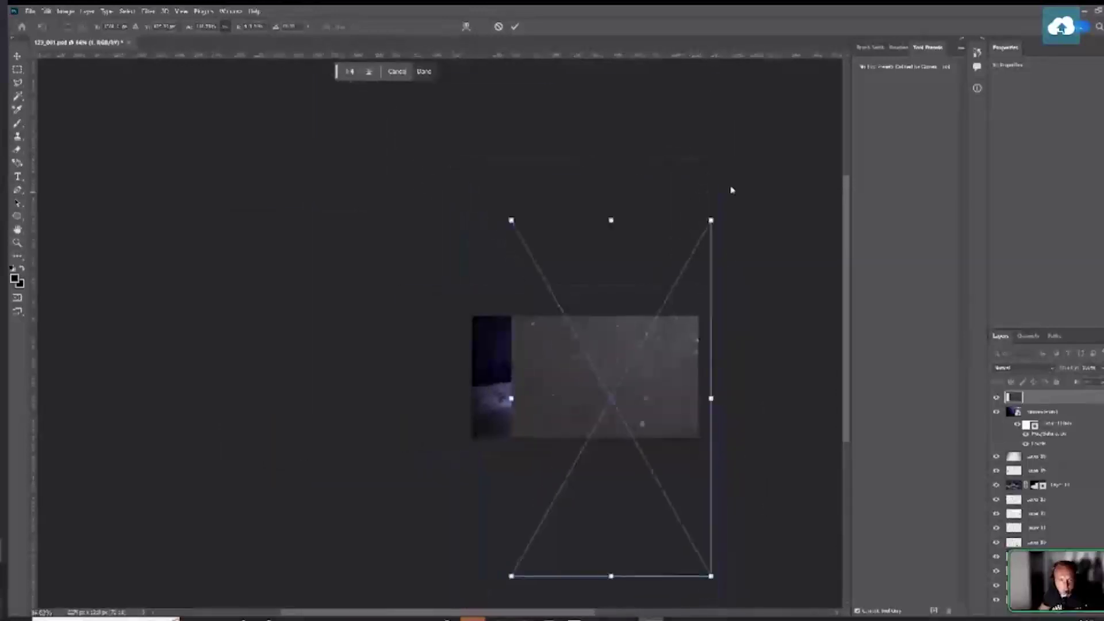
{"action": "left_click_drag", "start_coordinate": [712, 220], "coordinate": [606, 406]}
{"action": "left_click_drag", "start_coordinate": [583, 467], "coordinate": [692, 370]}
{"action": "scroll", "coordinate": [659, 388], "scroll_direction": "up", "scroll_amount": 6}
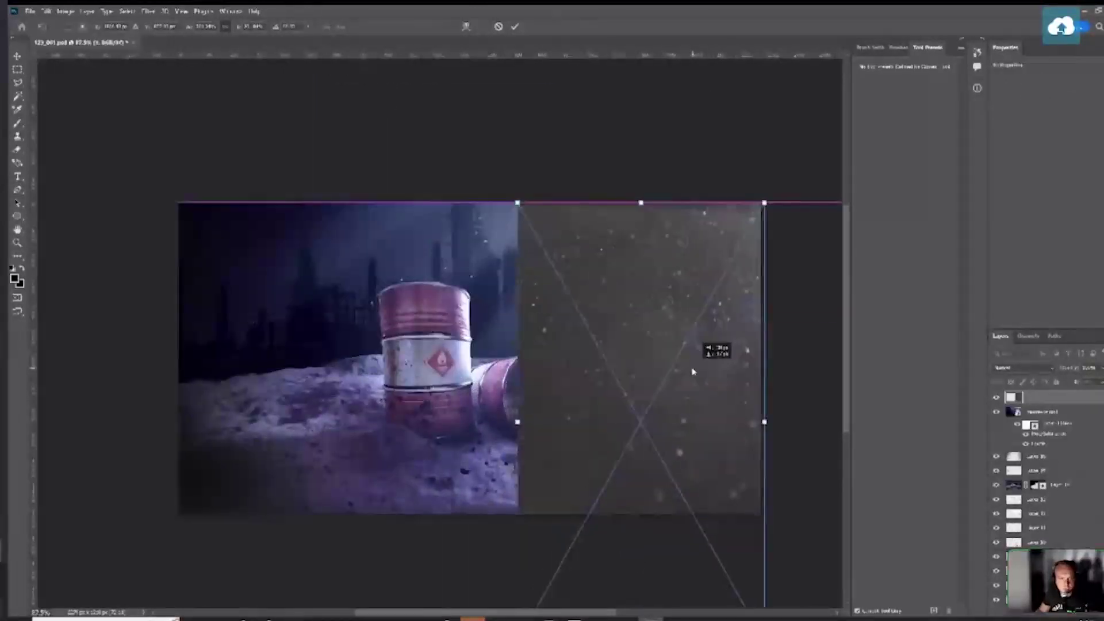
{"action": "key", "text": "Return"}
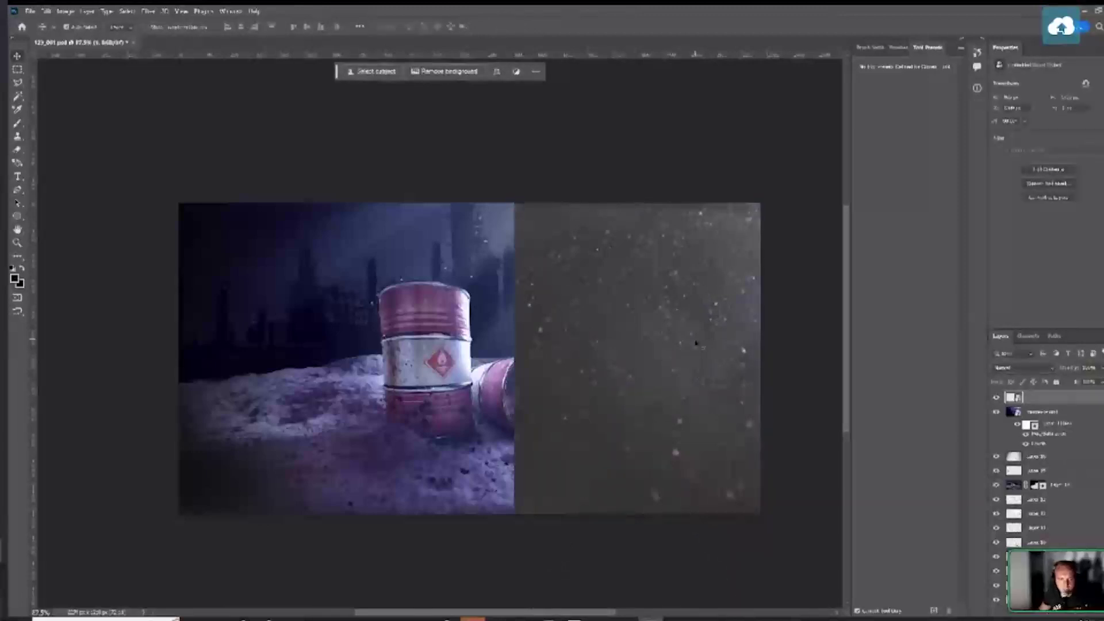
Set the particle layer to Color Dodge, then duplicate it and move the copy left
{"action": "left_click", "coordinate": [1055, 371]}
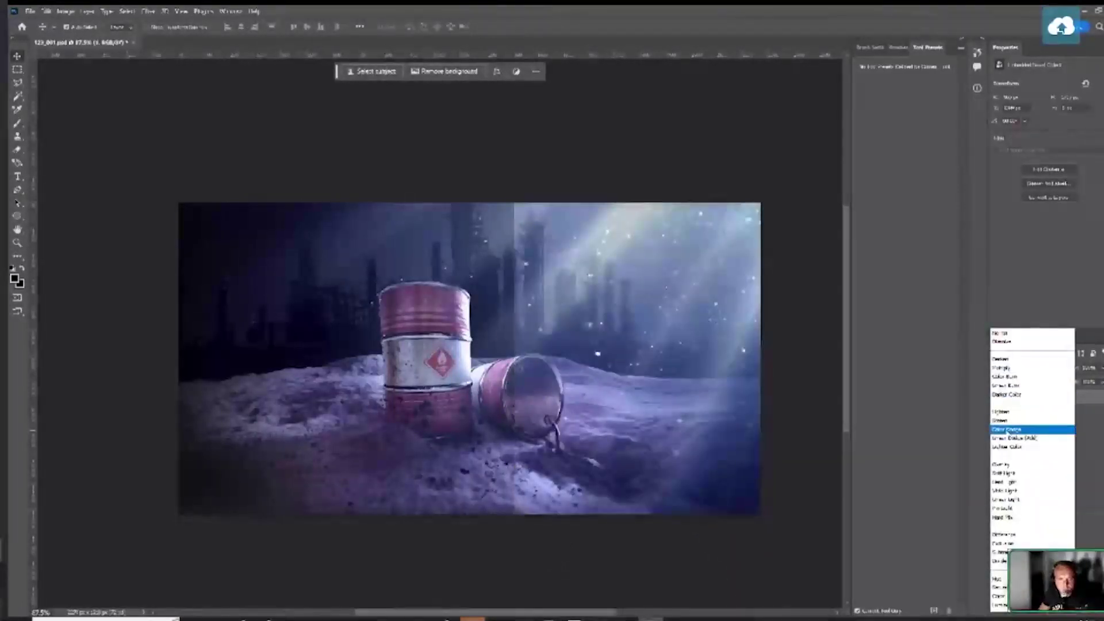
{"action": "left_click", "coordinate": [1008, 429]}
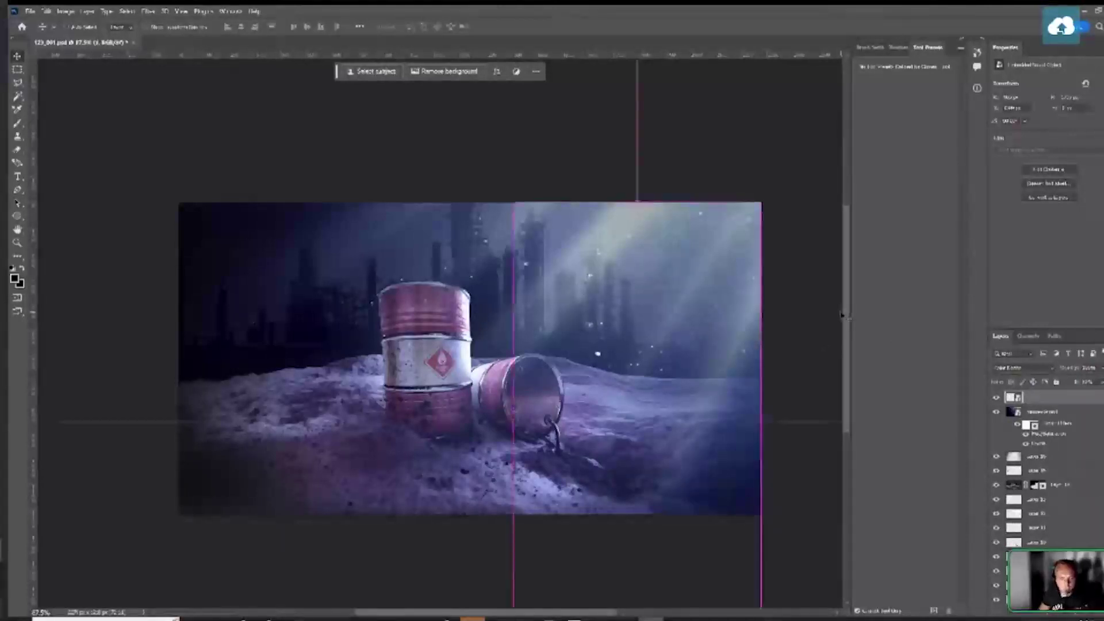
{"action": "key", "text": "ctrl+j"}
{"action": "key", "text": "ctrl+t"}
{"action": "left_click_drag", "start_coordinate": [632, 298], "coordinate": [399, 295]}
{"action": "key", "text": "Return"}
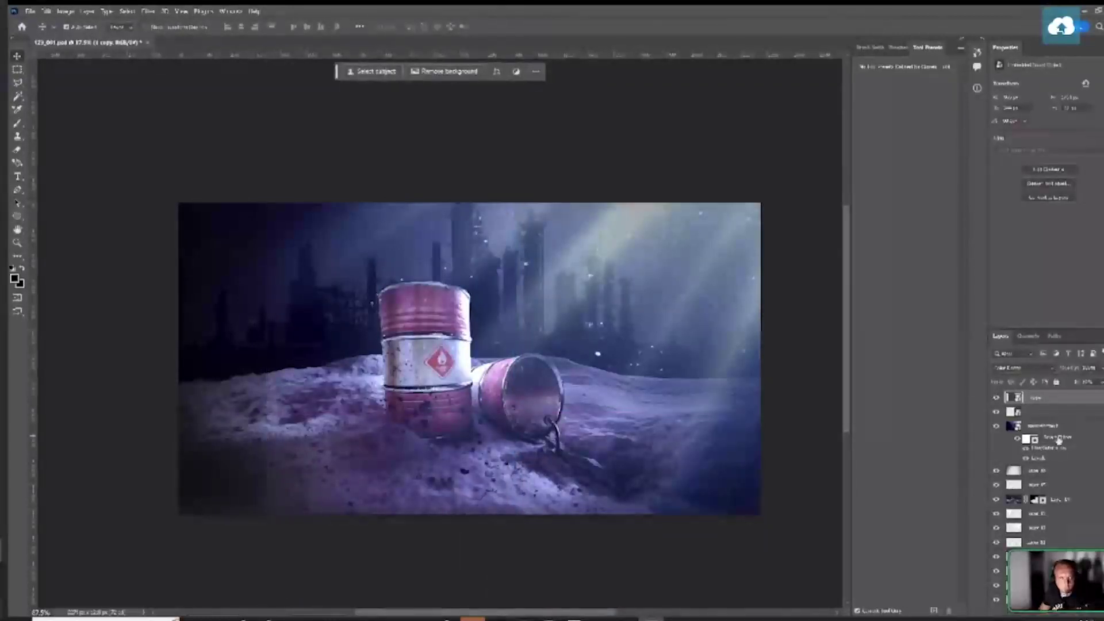
Duplicate the top light layer again and shift this copy further left
{"action": "key", "text": "ctrl+j"}
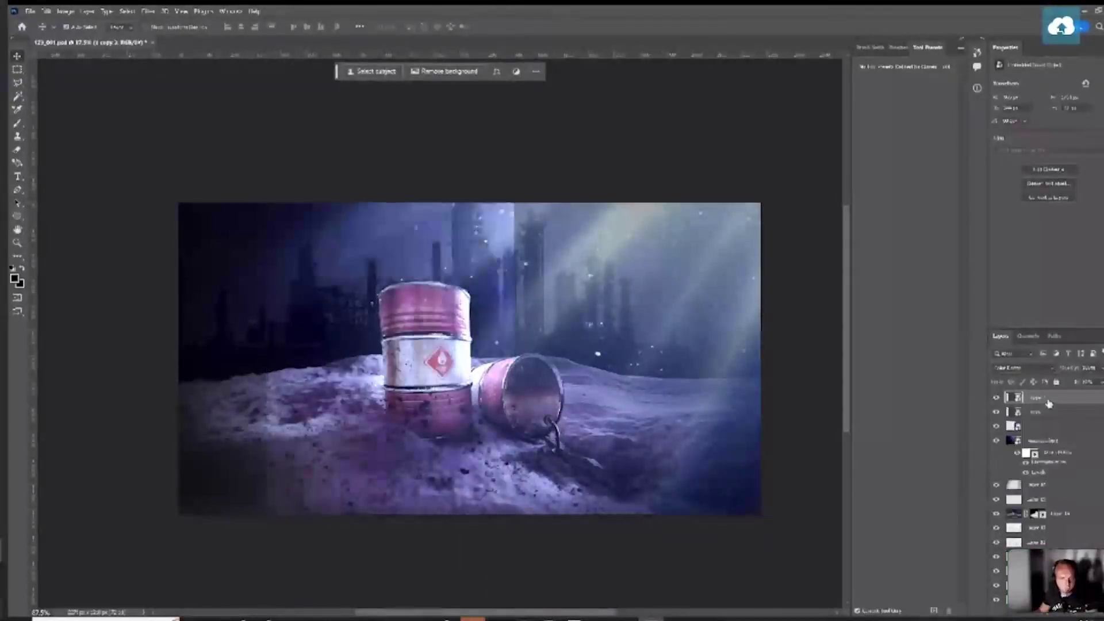
{"action": "key", "text": "ctrl+t"}
{"action": "left_click_drag", "start_coordinate": [357, 360], "coordinate": [136, 369]}
{"action": "key", "text": "Return"}
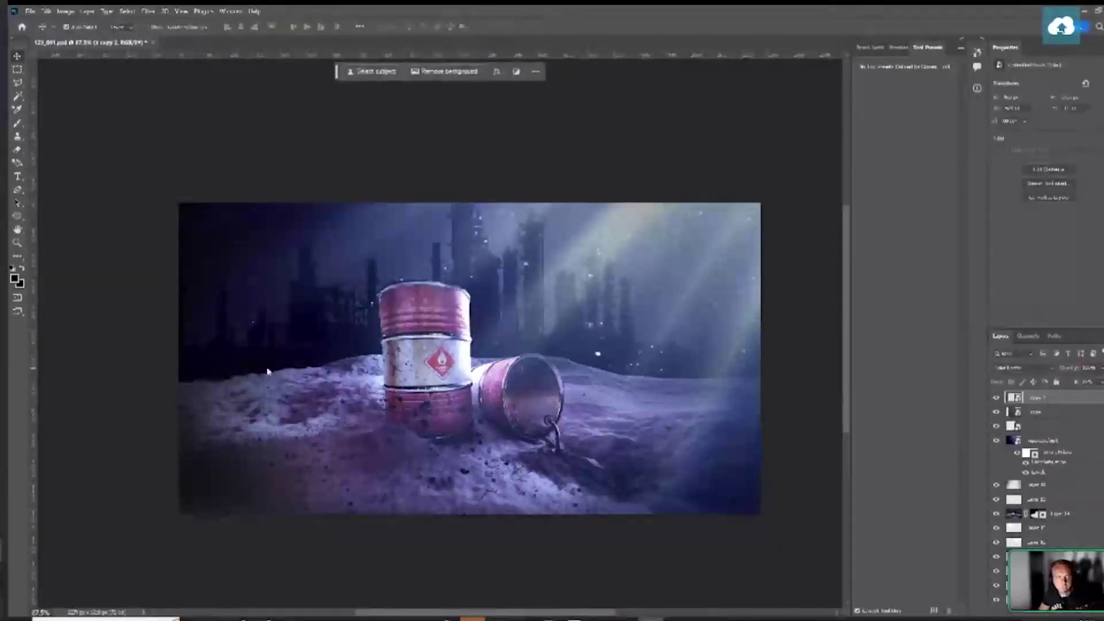
{"action": "left_click", "coordinate": [1063, 429]}
Merge the selected light layers and set the merged layer to Color Dodge after trying Screen
{"action": "right_click", "coordinate": [1063, 430]}
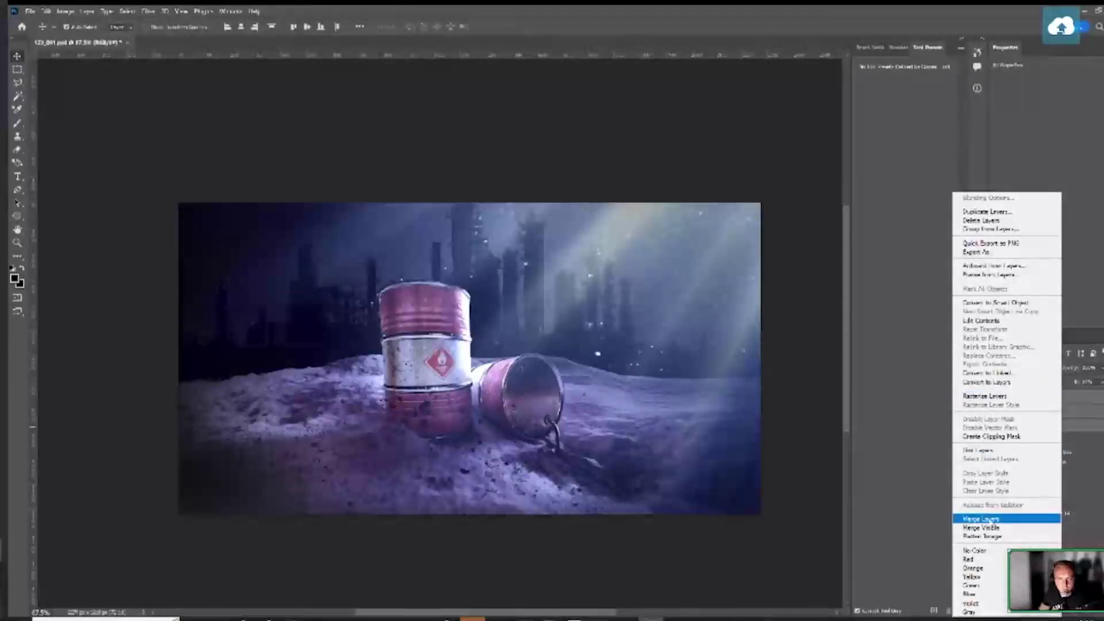
{"action": "left_click", "coordinate": [990, 524]}
{"action": "left_click", "coordinate": [1052, 370]}
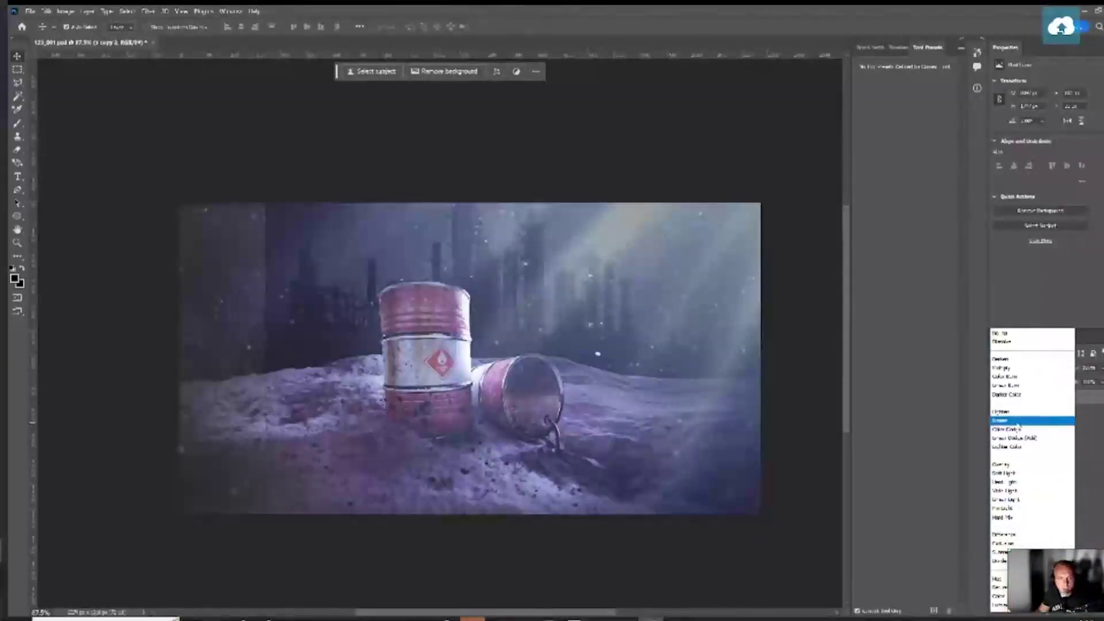
{"action": "left_click", "coordinate": [1018, 430]}
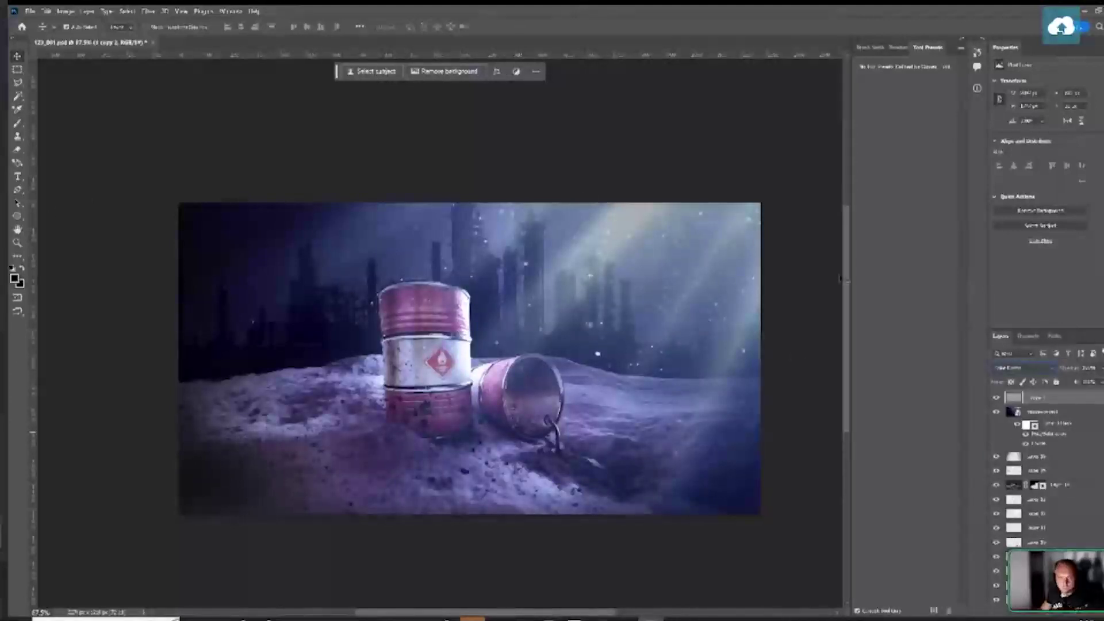
{"action": "left_click", "coordinate": [1047, 369]}
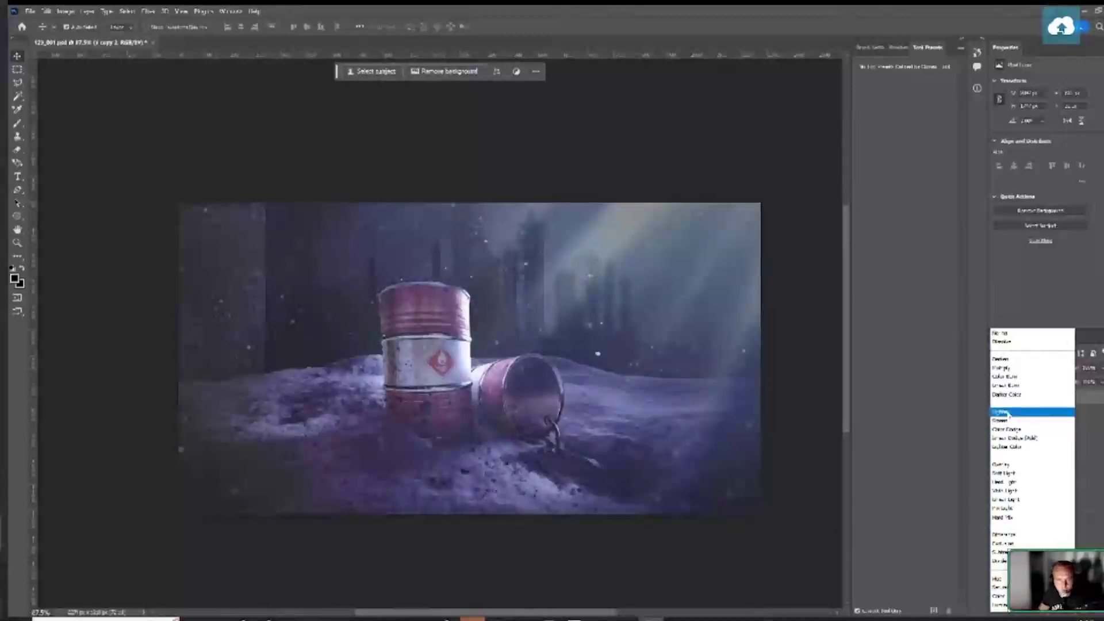
{"action": "left_click", "coordinate": [1003, 421]}
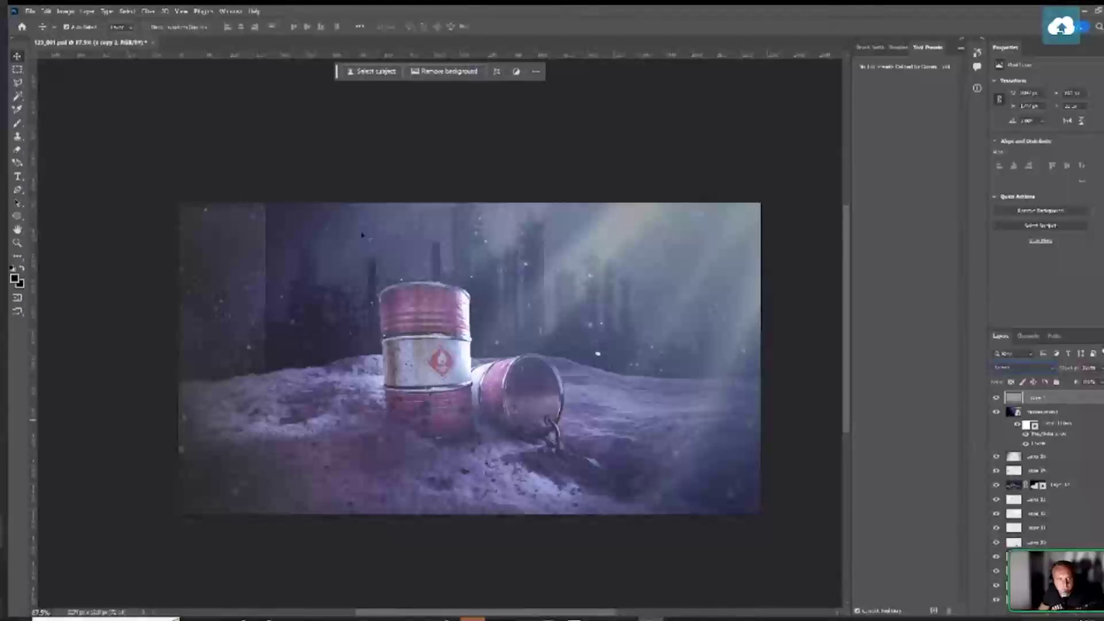
{"action": "left_click", "coordinate": [1055, 373]}
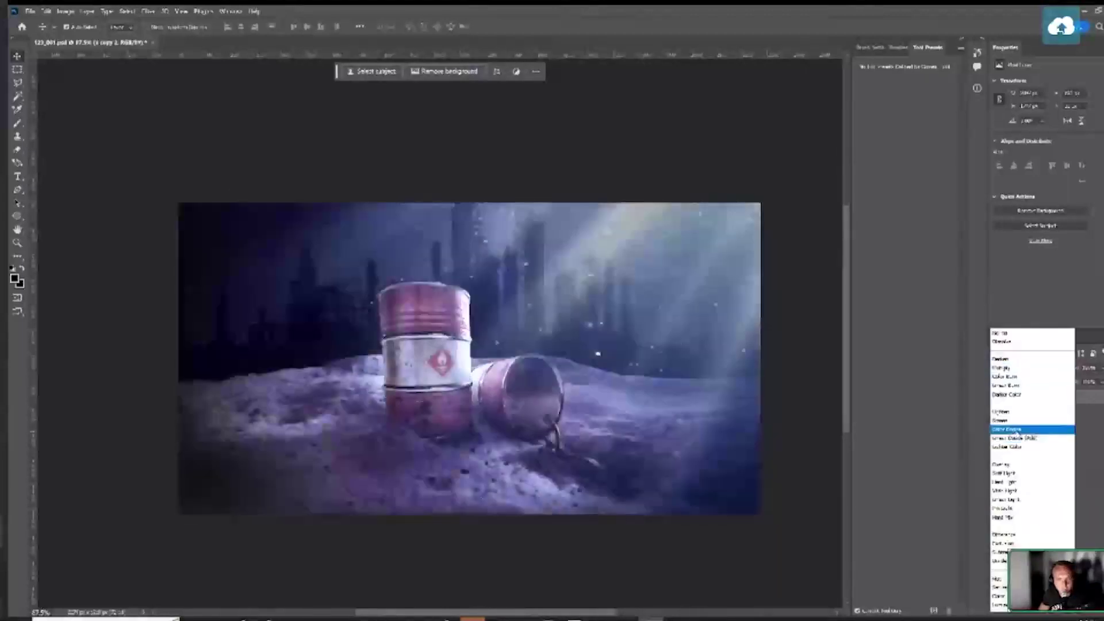
{"action": "left_click", "coordinate": [1024, 427]}
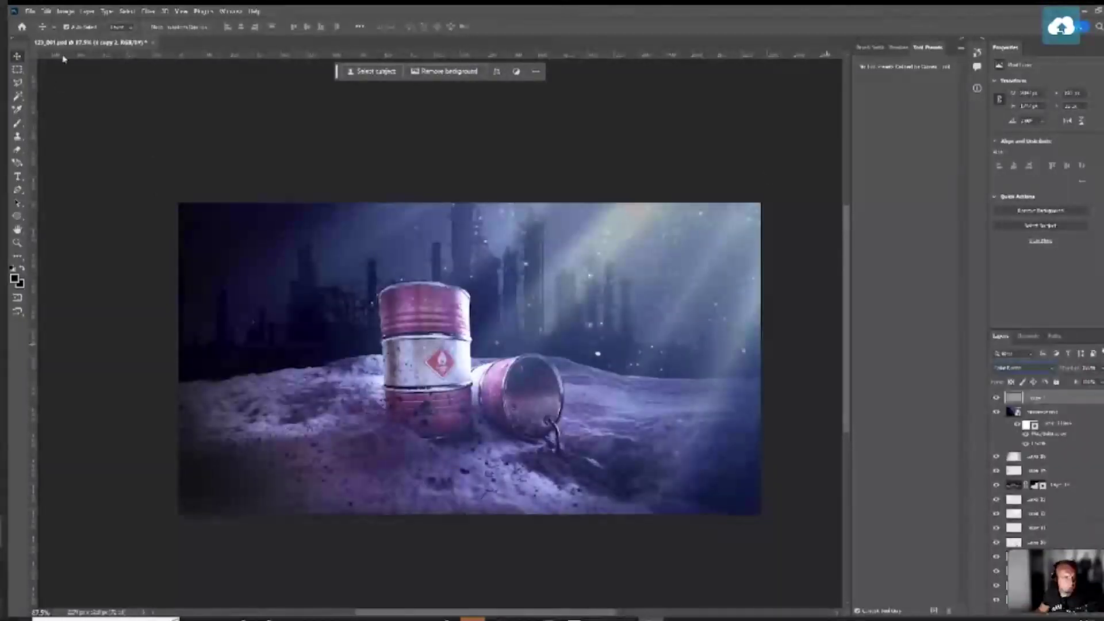
{"action": "left_click", "coordinate": [198, 163]}
Try a dark brush stroke across the sky on a new layer, then undo it
{"action": "key", "text": "b"}
{"action": "key", "text": "alt+s"}
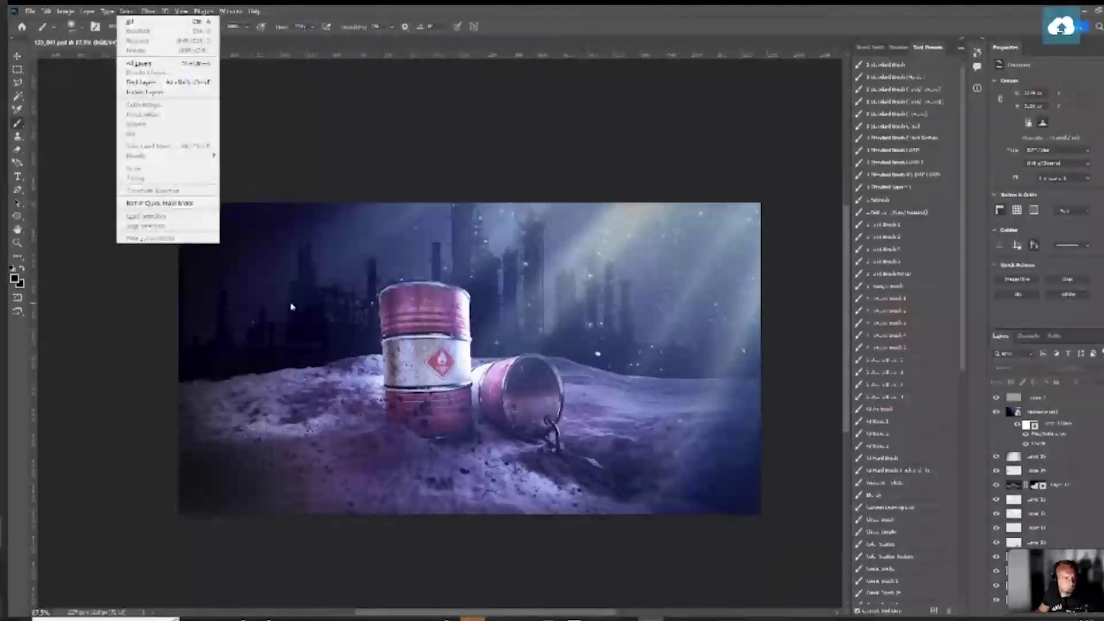
{"action": "key", "text": "Escape"}
{"action": "key", "text": "ctrl+alt+shift+n"}
{"action": "left_click_drag", "start_coordinate": [437, 236], "coordinate": [322, 217]}
{"action": "key", "text": "alt+s"}
{"action": "key", "text": "Escape"}
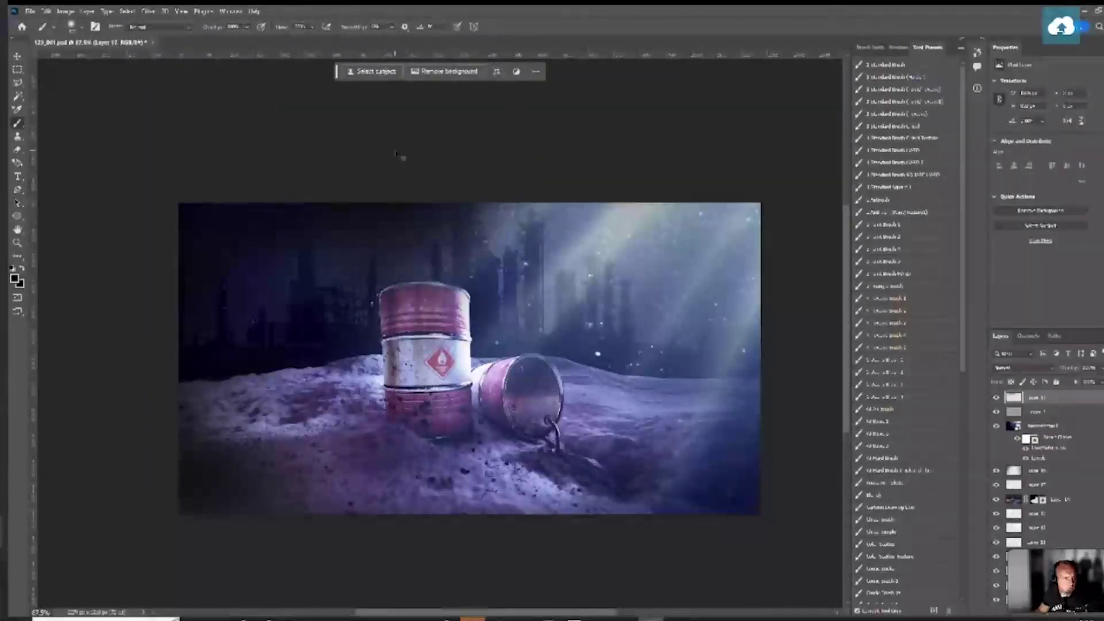
{"action": "key", "text": "ctrl+z"}
{"action": "key", "text": "ctrl+z"}
{"action": "key", "text": "ctrl+z"}
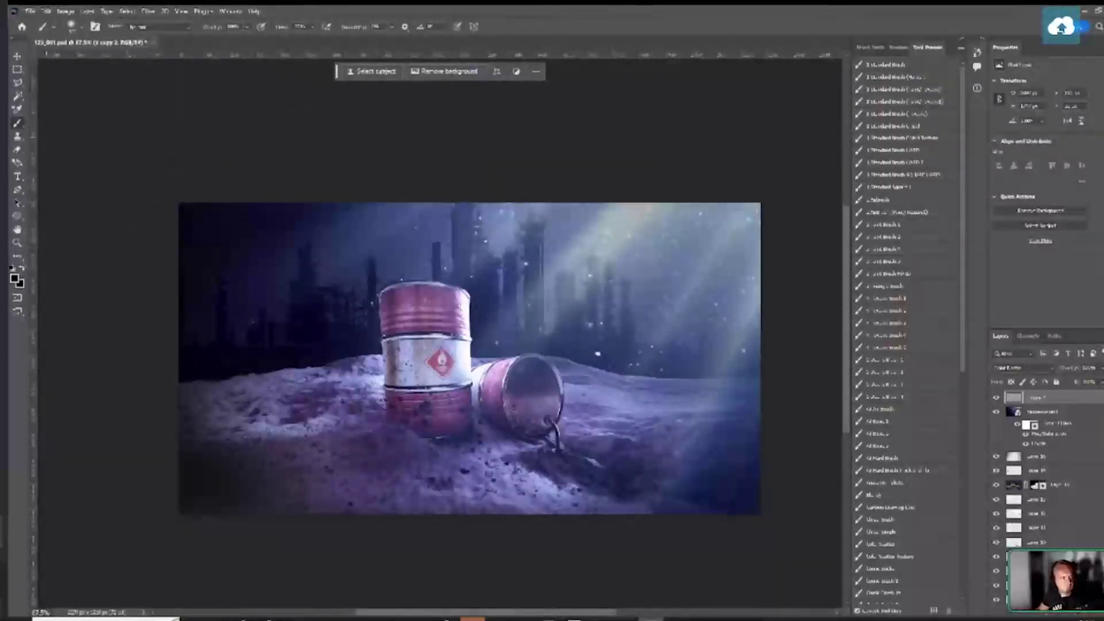
{"action": "left_click", "coordinate": [17, 258]}
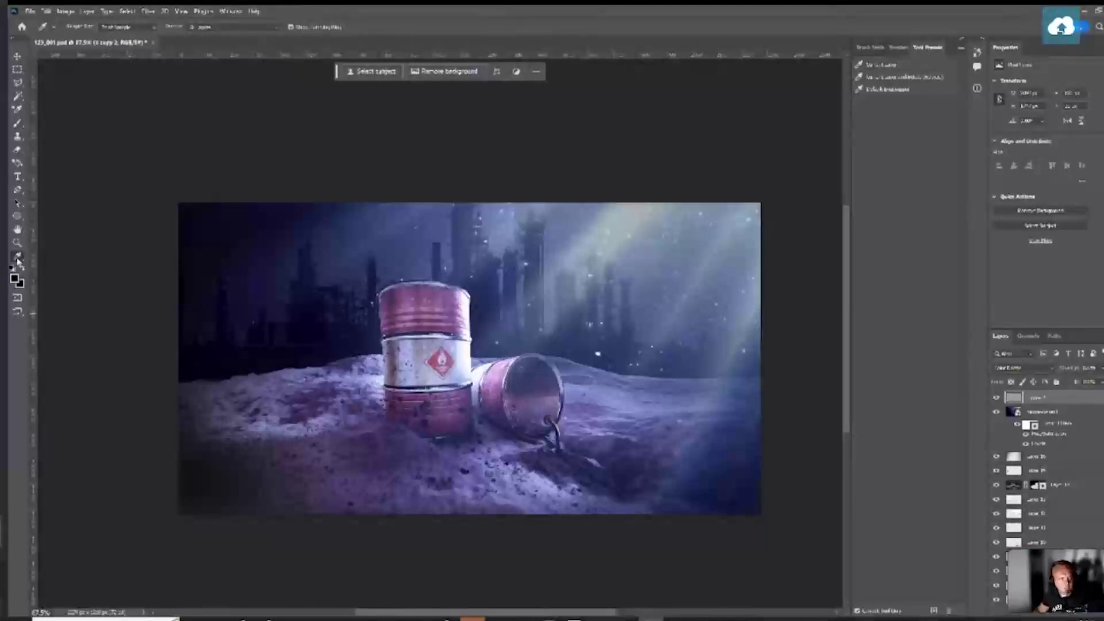
Switch to a much smaller Brush and hide the light rays and fog layer
{"action": "right_click", "coordinate": [17, 260]}
{"action": "left_click", "coordinate": [63, 467]}
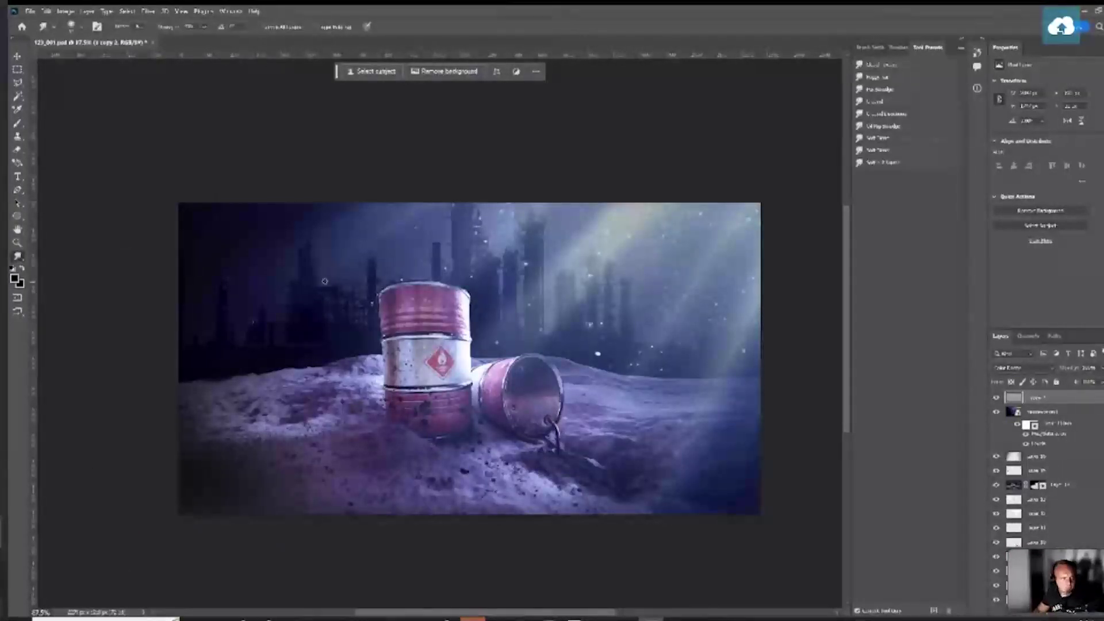
{"action": "key", "text": "b"}
{"action": "key", "text": "bracketleft"}
{"action": "key", "text": "bracketleft"}
{"action": "key", "text": "bracketleft"}
{"action": "key", "text": "bracketleft"}
{"action": "key", "text": "bracketleft"}
{"action": "key", "text": "bracketleft"}
{"action": "key", "text": "bracketleft"}
{"action": "key", "text": "bracketleft"}
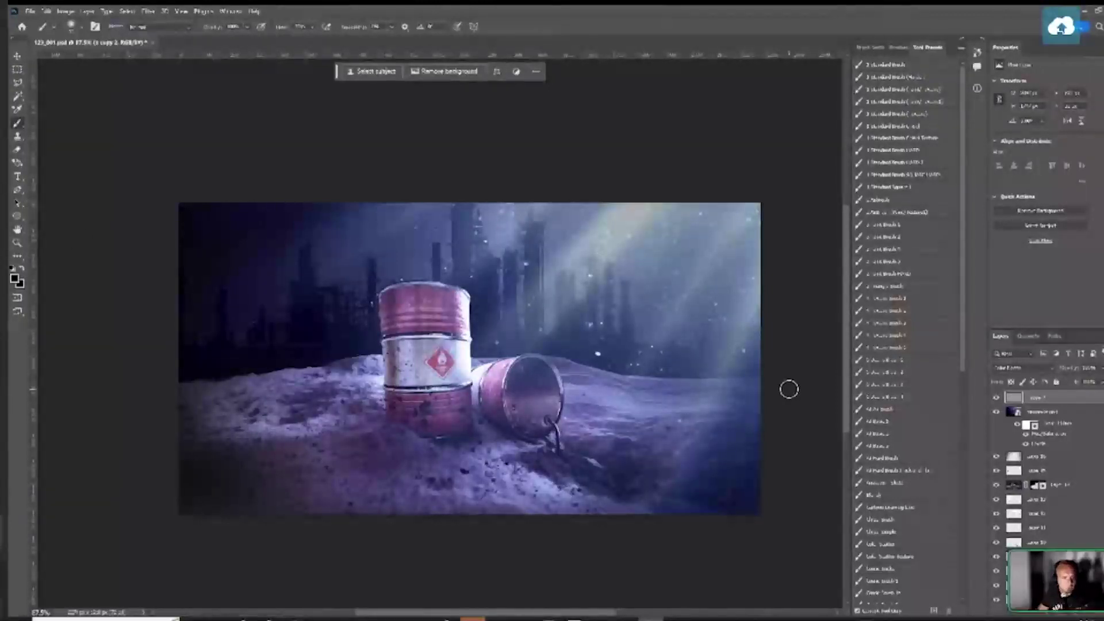
{"action": "key", "text": "e"}
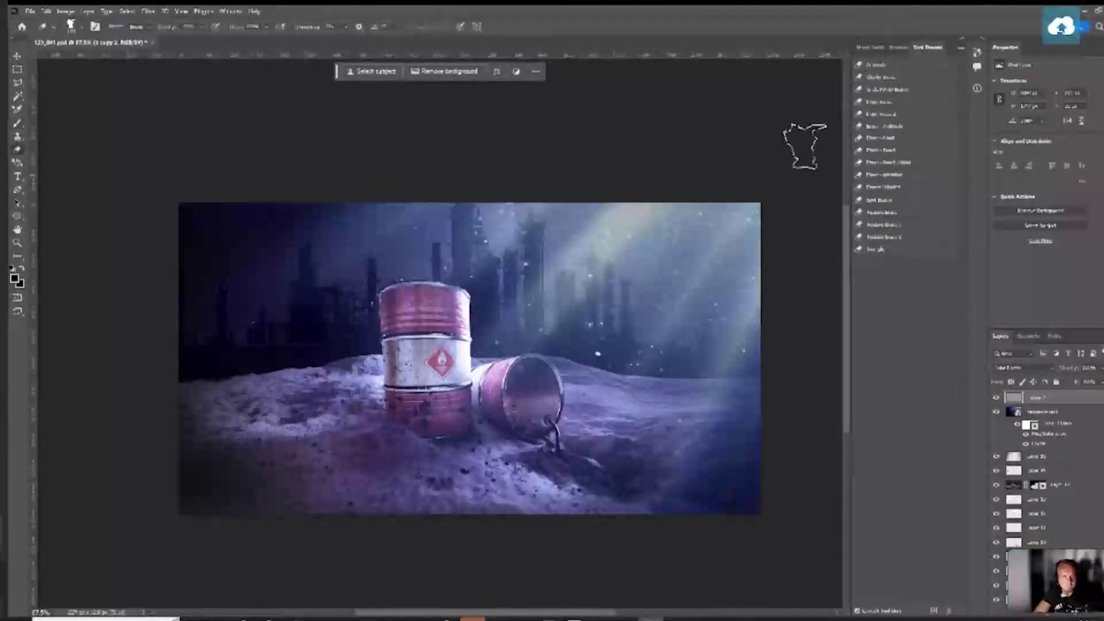
{"action": "key", "text": "b"}
{"action": "key", "text": "y"}
{"action": "key", "text": "b"}
{"action": "key", "text": "y"}
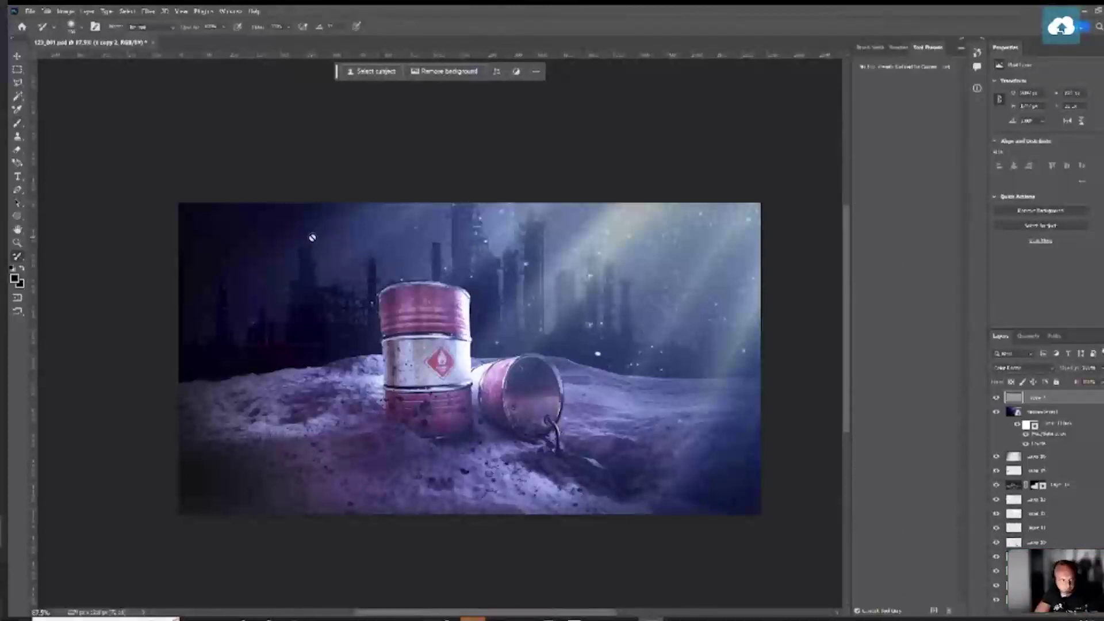
{"action": "key", "text": "b"}
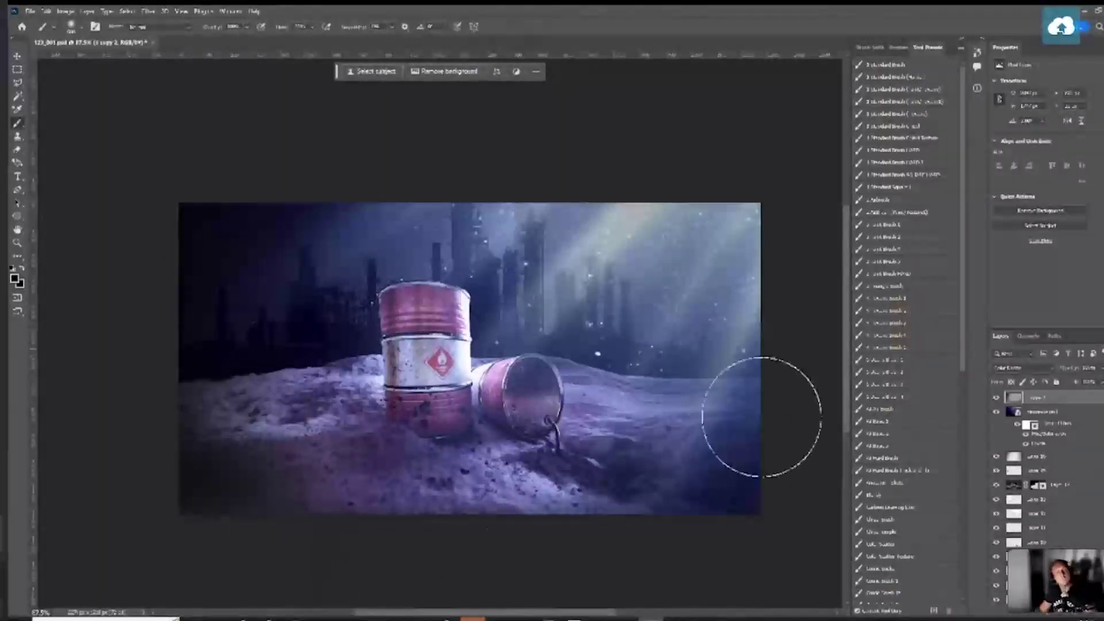
{"action": "left_click", "coordinate": [1007, 414]}
{"action": "left_click", "coordinate": [998, 413]}
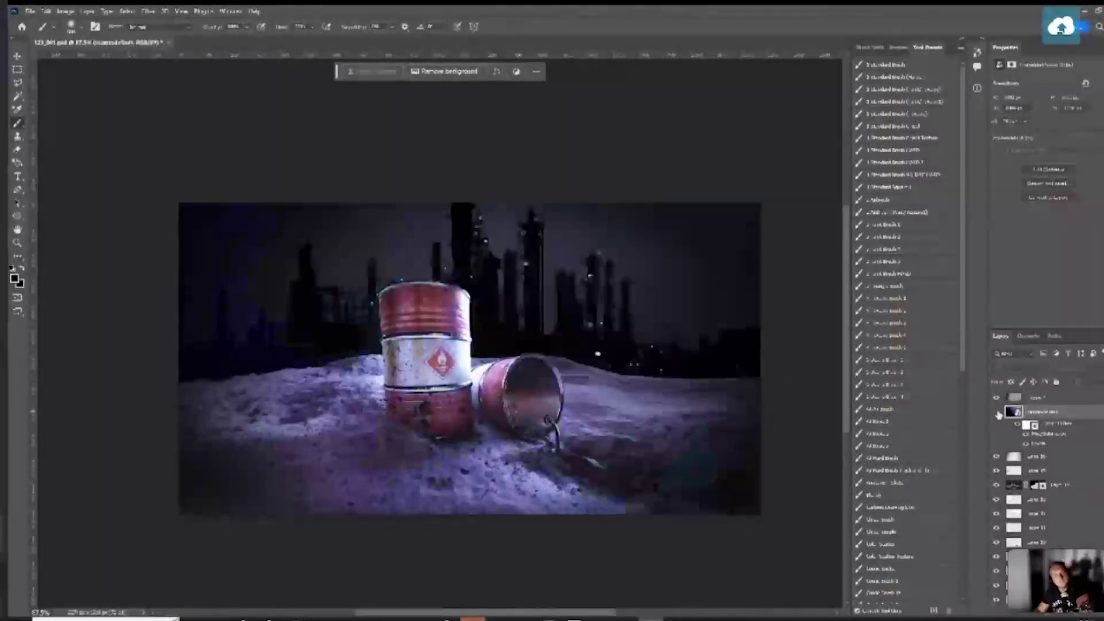
Show the light rays and fog layer again at a reduced opacity
{"action": "left_click", "coordinate": [998, 412]}
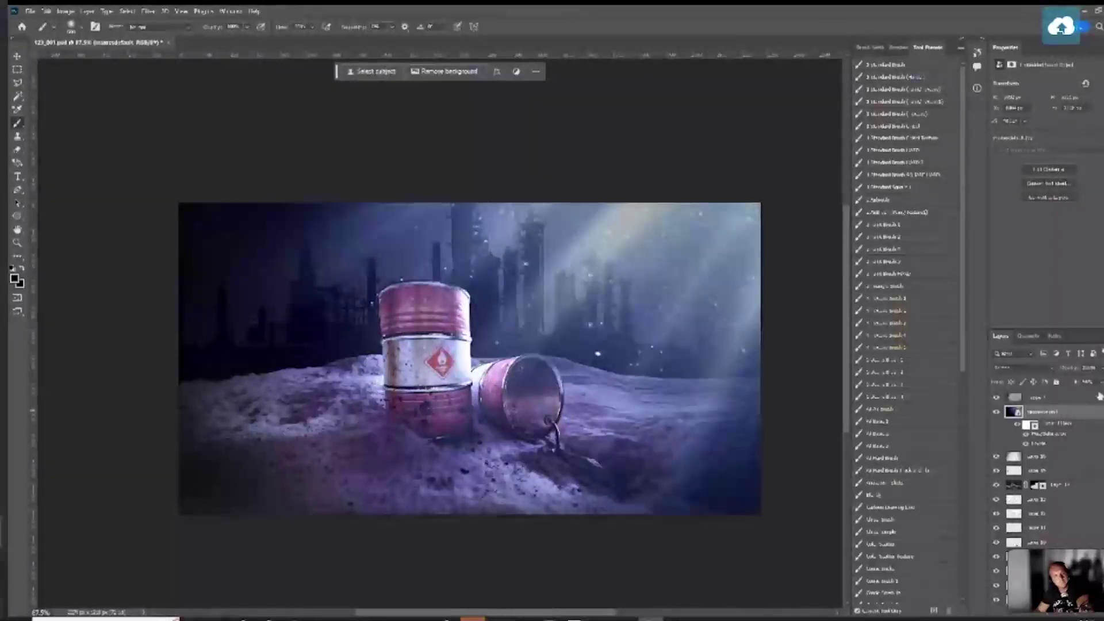
{"action": "left_click_drag", "start_coordinate": [1092, 395], "coordinate": [1091, 398]}
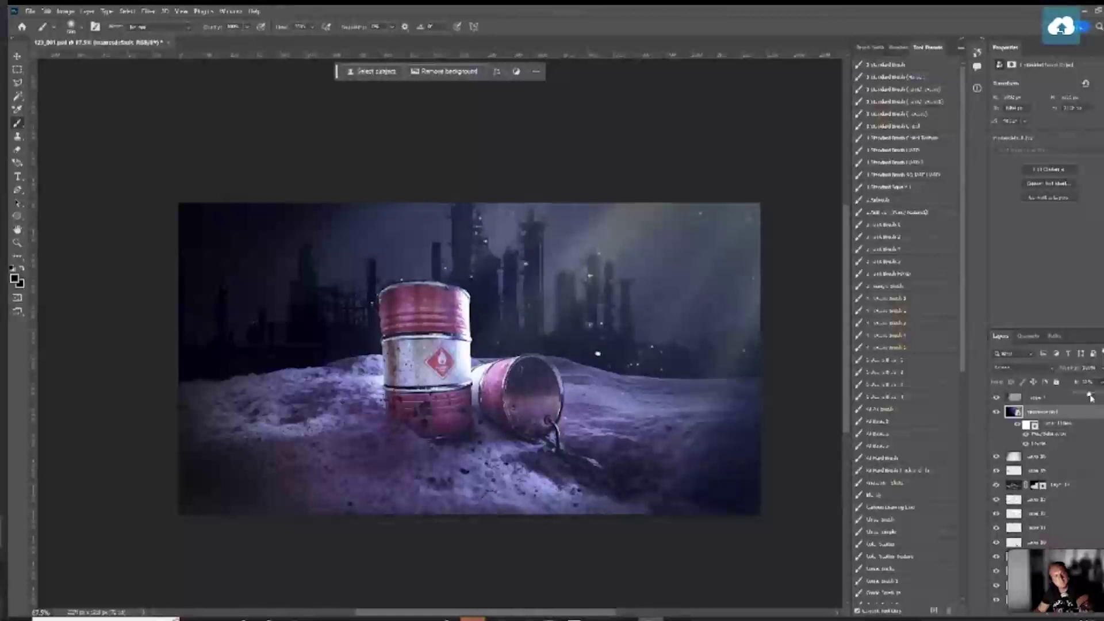
{"action": "scroll", "coordinate": [602, 392], "scroll_direction": "up", "scroll_amount": 2}
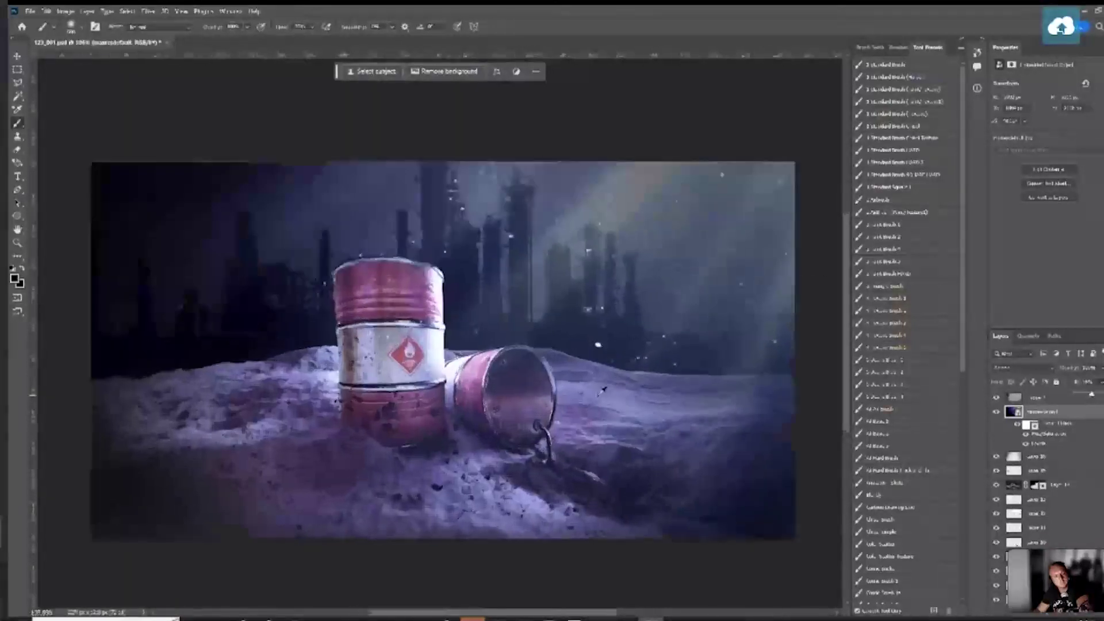
{"action": "scroll", "coordinate": [633, 381], "scroll_direction": "down", "scroll_amount": 1}
{"action": "scroll", "coordinate": [631, 381], "scroll_direction": "up", "scroll_amount": 1}
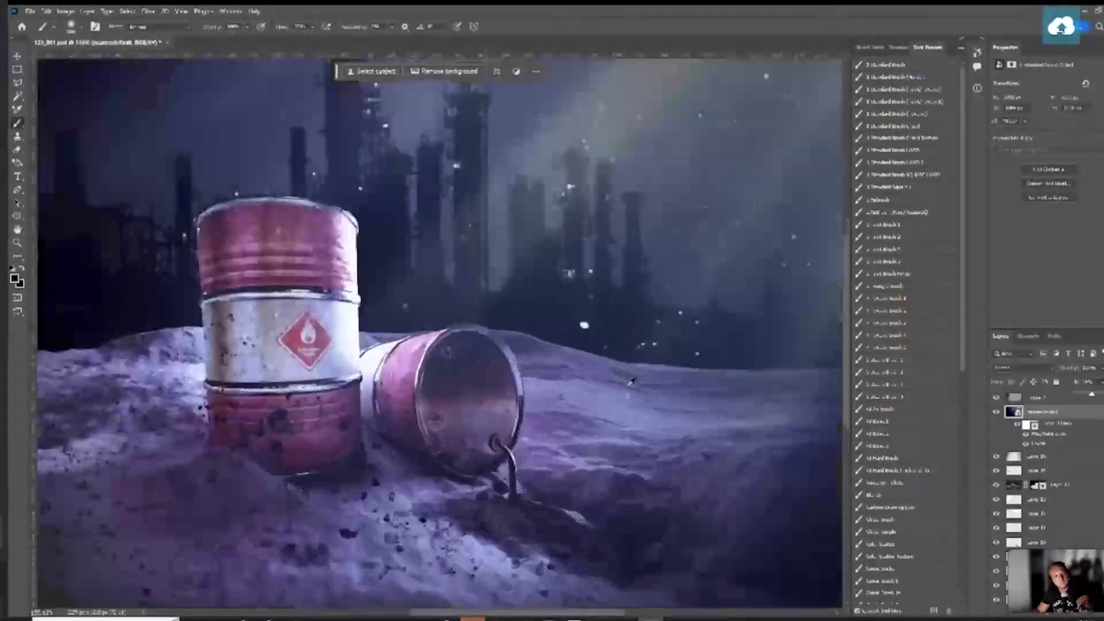
{"action": "scroll", "coordinate": [632, 381], "scroll_direction": "down", "scroll_amount": 2}
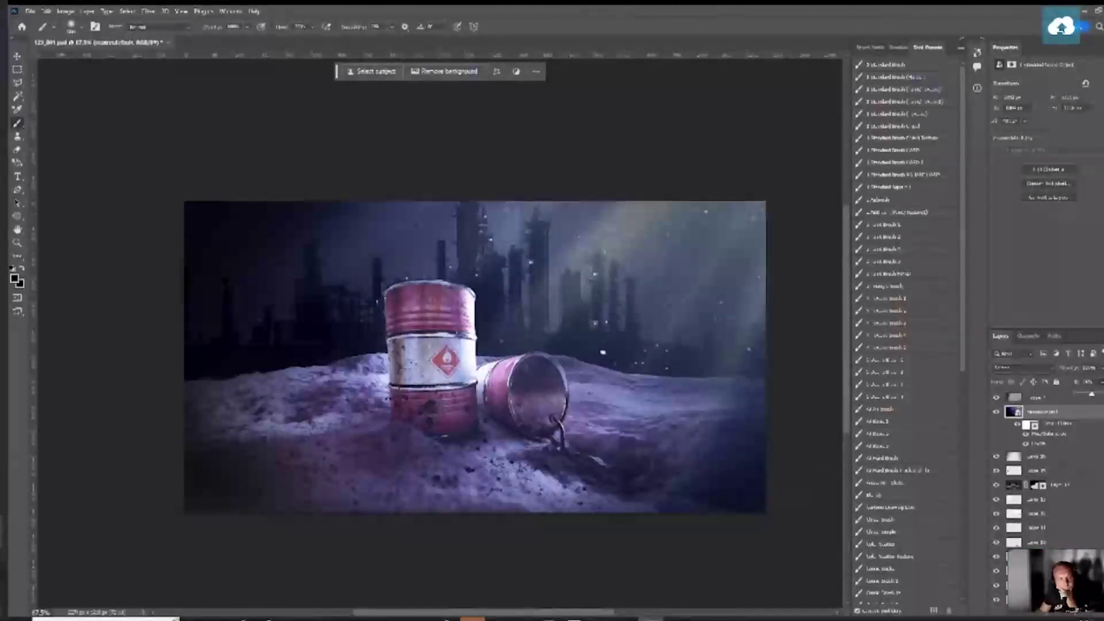
{"action": "left_click", "coordinate": [1061, 398]}
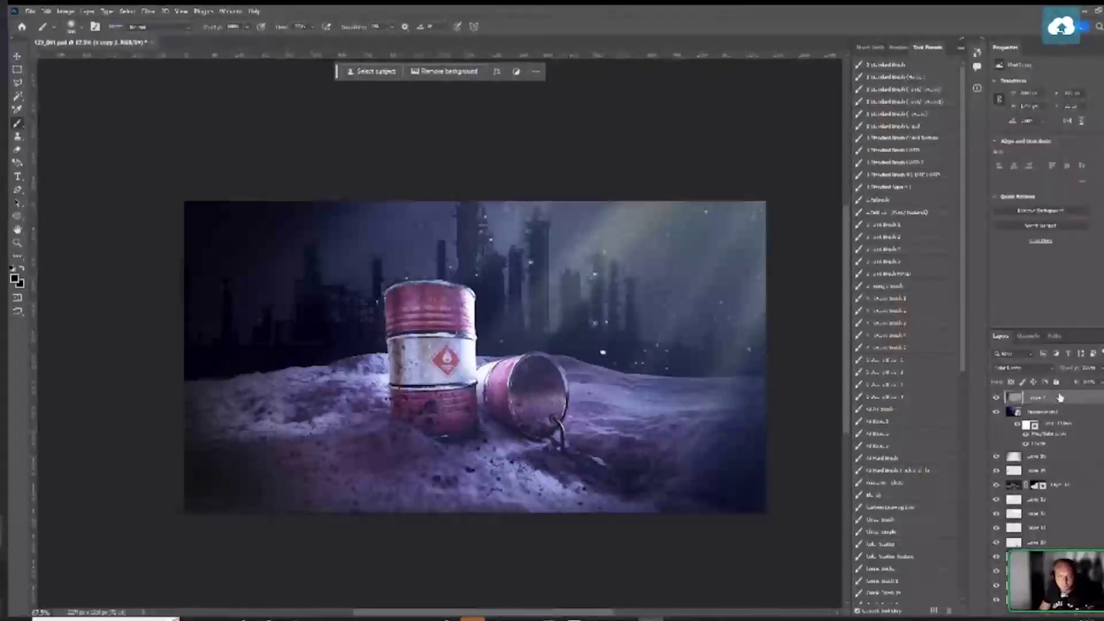
Stamp all visible layers into a new top layer and open it in Camera Raw's Geometry panel
{"action": "key", "text": "ctrl+shift+alt+e"}
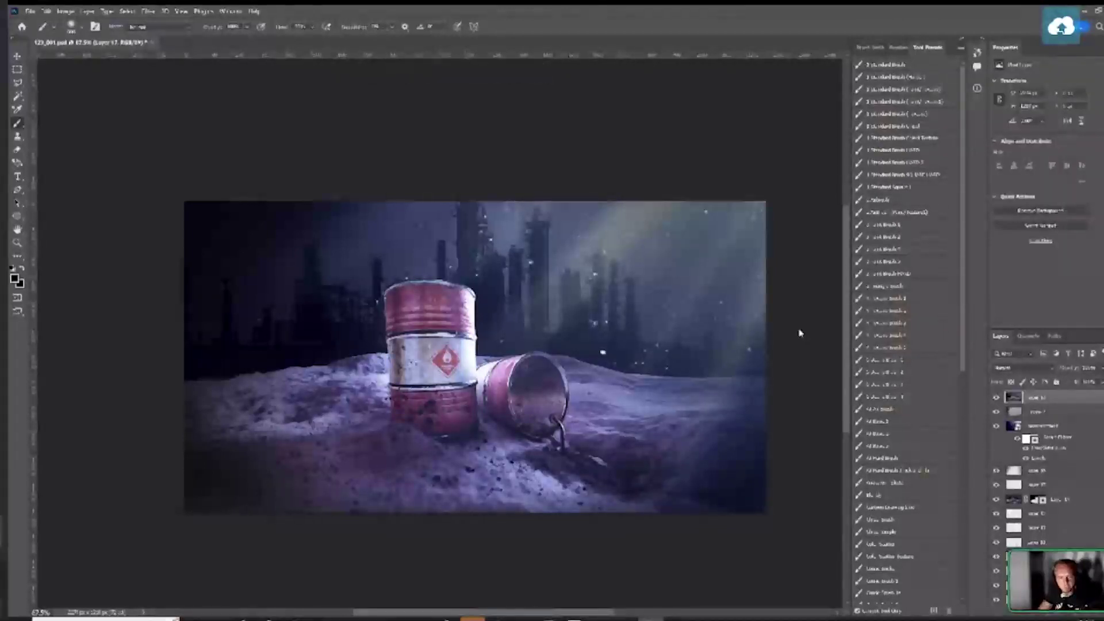
{"action": "key", "text": "ctrl+shift+a"}
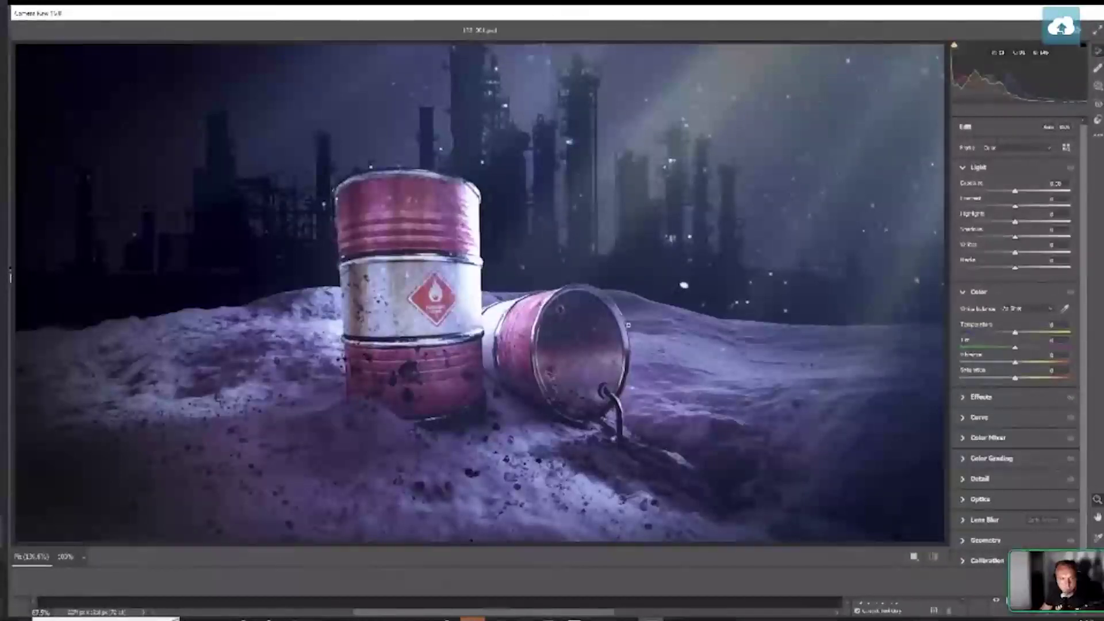
{"action": "scroll", "coordinate": [628, 325], "scroll_direction": "down", "scroll_amount": 3}
{"action": "scroll", "coordinate": [628, 325], "scroll_direction": "up", "scroll_amount": 1}
{"action": "left_click_drag", "start_coordinate": [628, 325], "coordinate": [625, 337]}
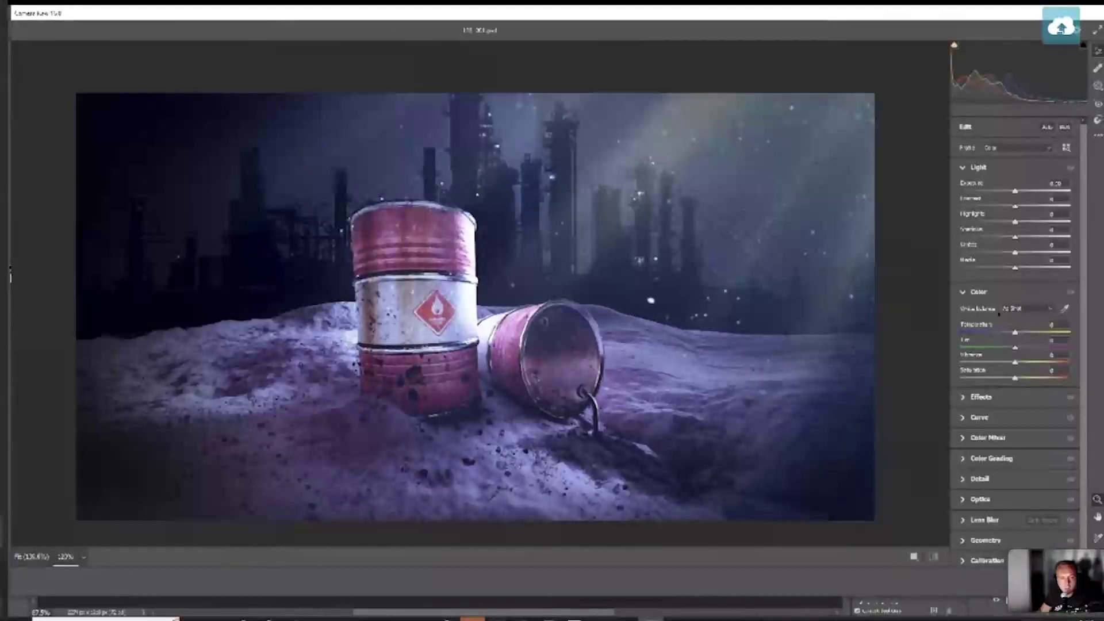
{"action": "scroll", "coordinate": [993, 337], "scroll_direction": "down", "scroll_amount": 1}
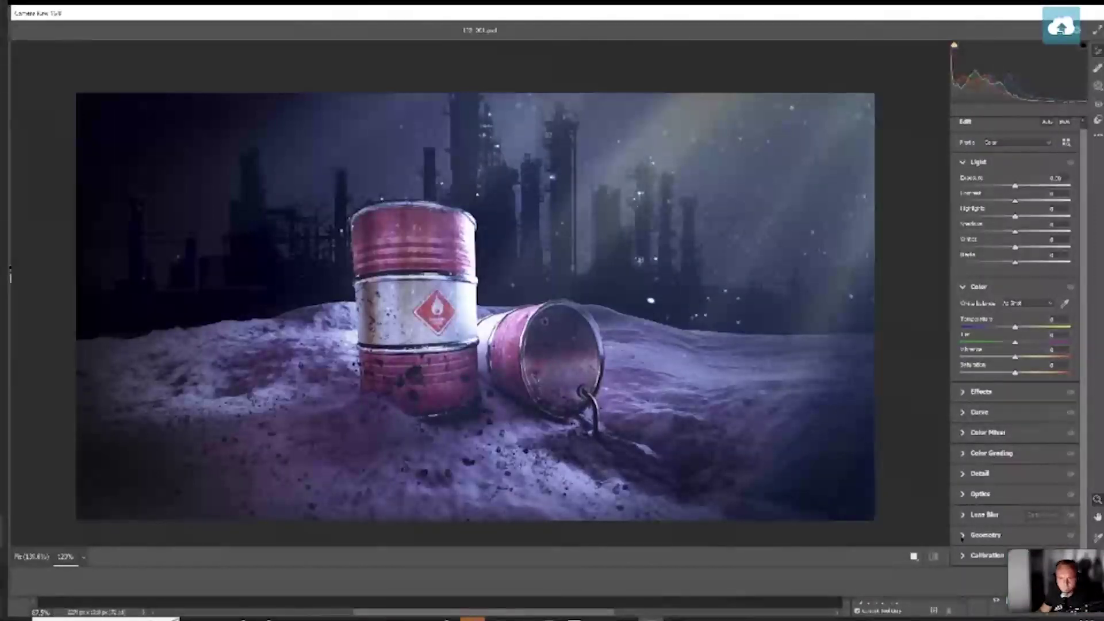
{"action": "left_click", "coordinate": [978, 535]}
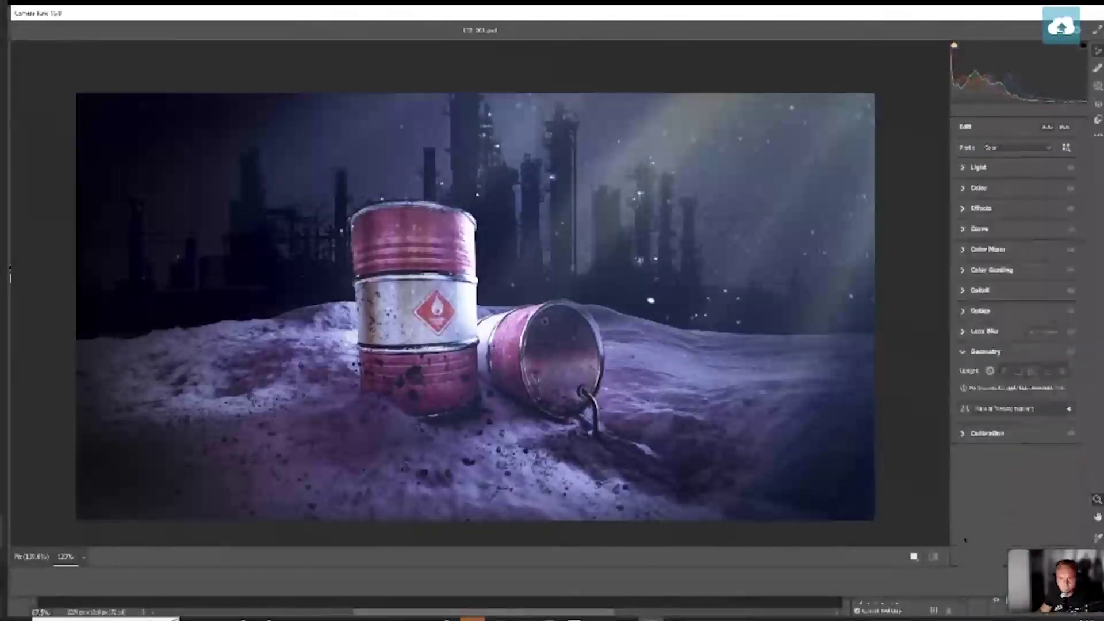
In Camera Raw's Detail panel, set Sharpening to a moderate amount
{"action": "left_click", "coordinate": [963, 291]}
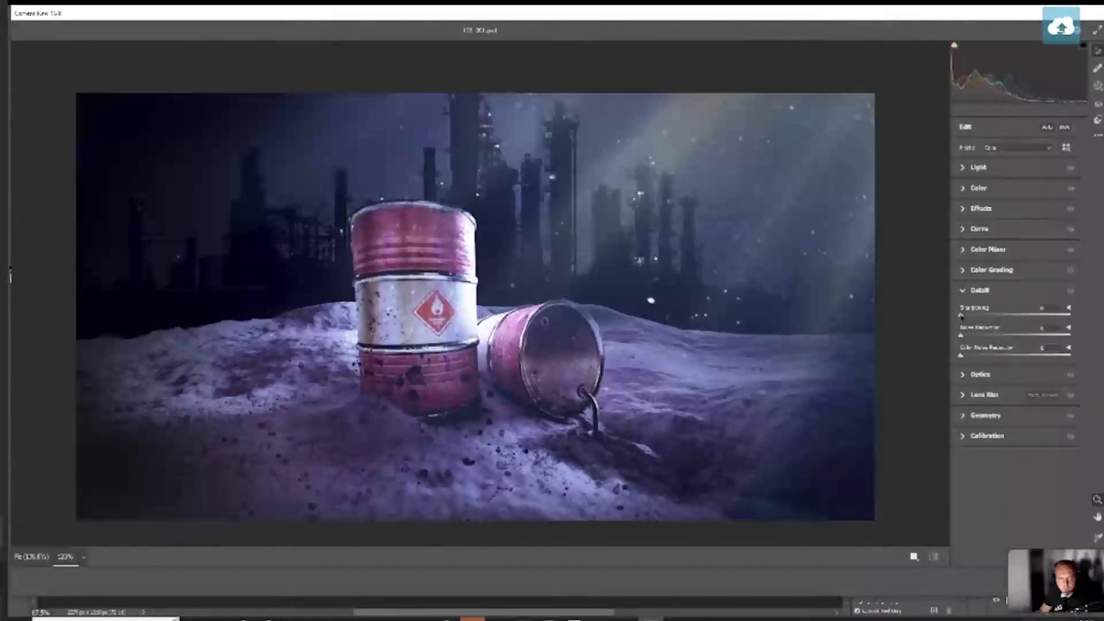
{"action": "left_click_drag", "start_coordinate": [961, 316], "coordinate": [968, 317]}
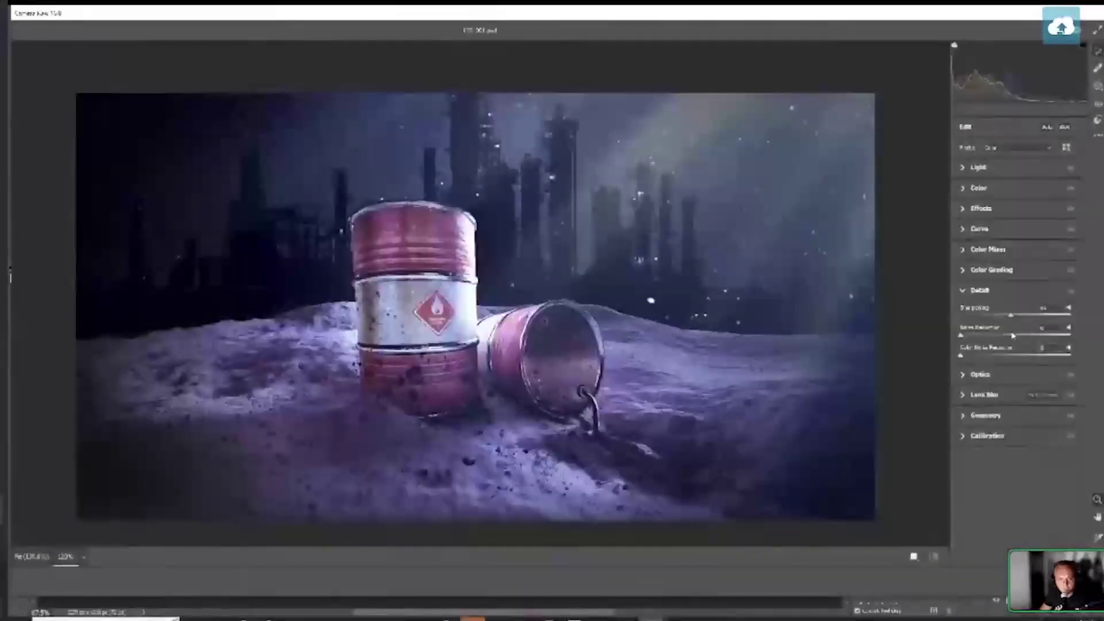
{"action": "left_click_drag", "start_coordinate": [999, 337], "coordinate": [983, 338]}
{"action": "left_click_drag", "start_coordinate": [990, 339], "coordinate": [964, 354]}
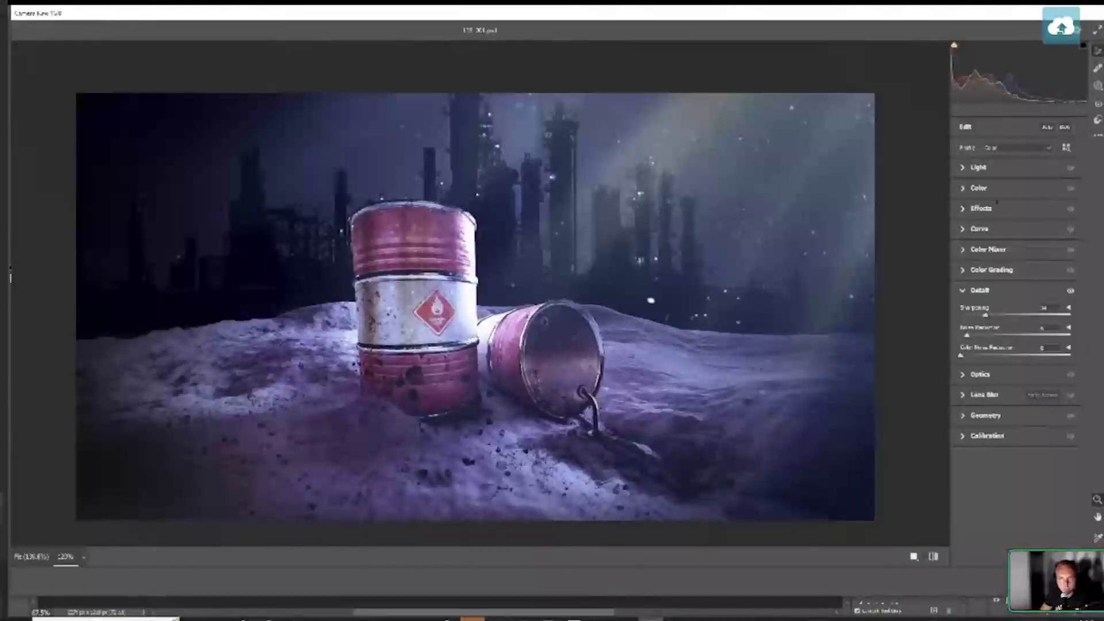
{"action": "left_click", "coordinate": [962, 168]}
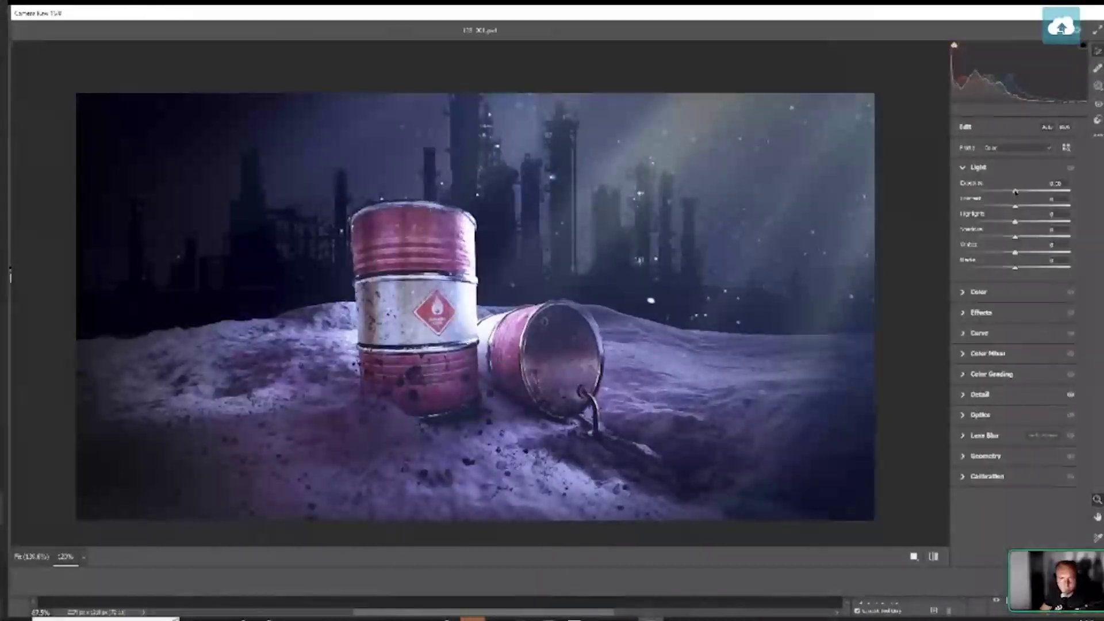
In Camera Raw, lower the Exposure and cool the Temperature toward blue, then check Effects and Curve
{"action": "left_click_drag", "start_coordinate": [1015, 192], "coordinate": [1011, 230]}
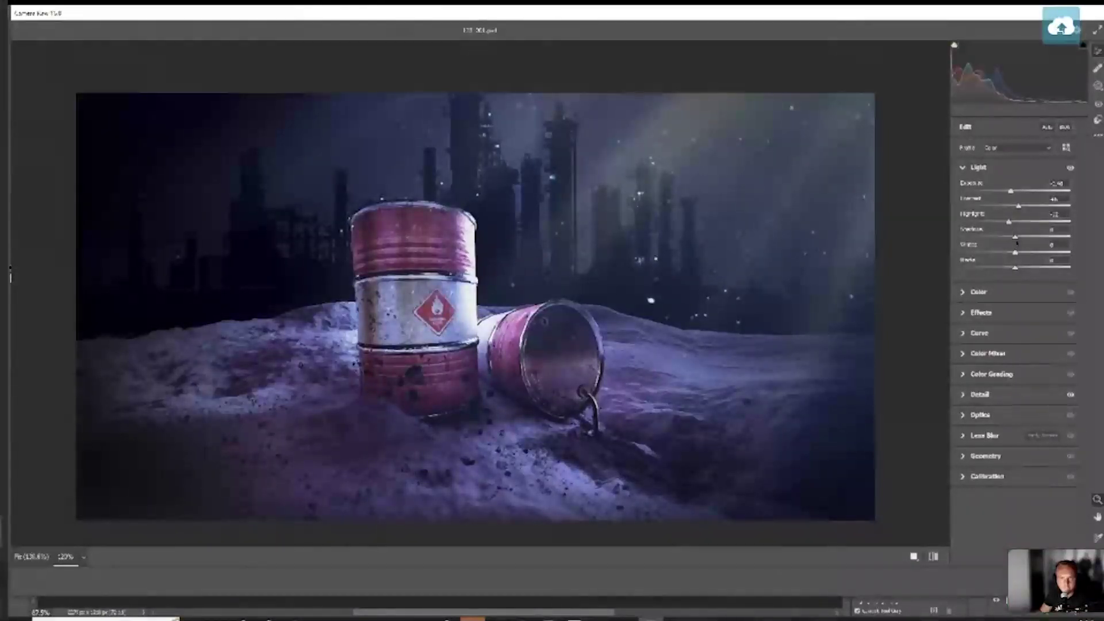
{"action": "left_click", "coordinate": [962, 293]}
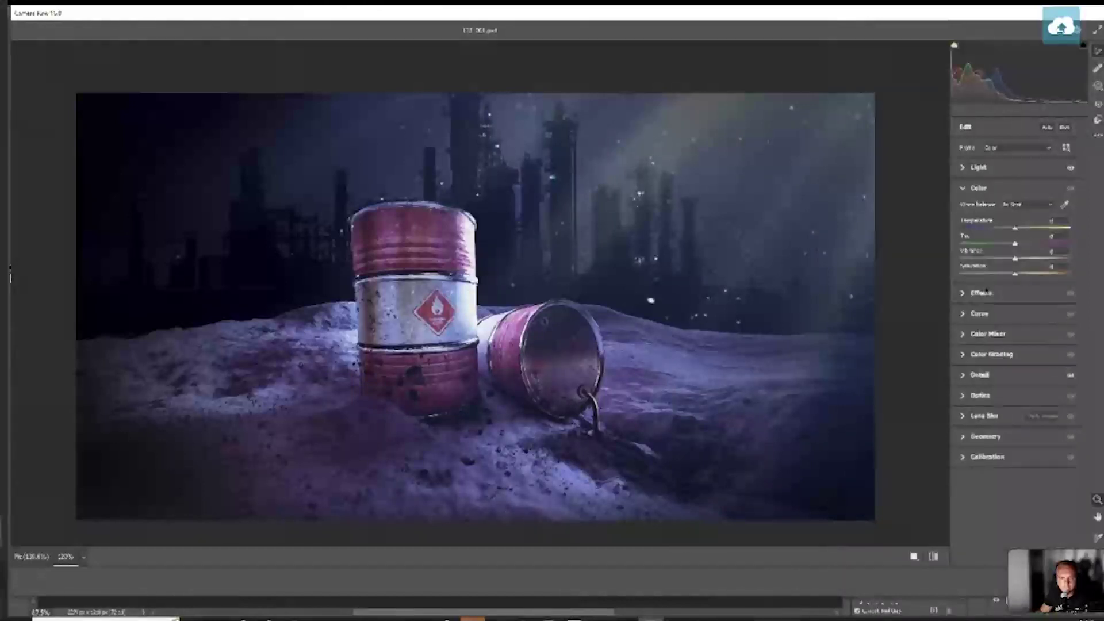
{"action": "left_click_drag", "start_coordinate": [1015, 227], "coordinate": [1017, 236]}
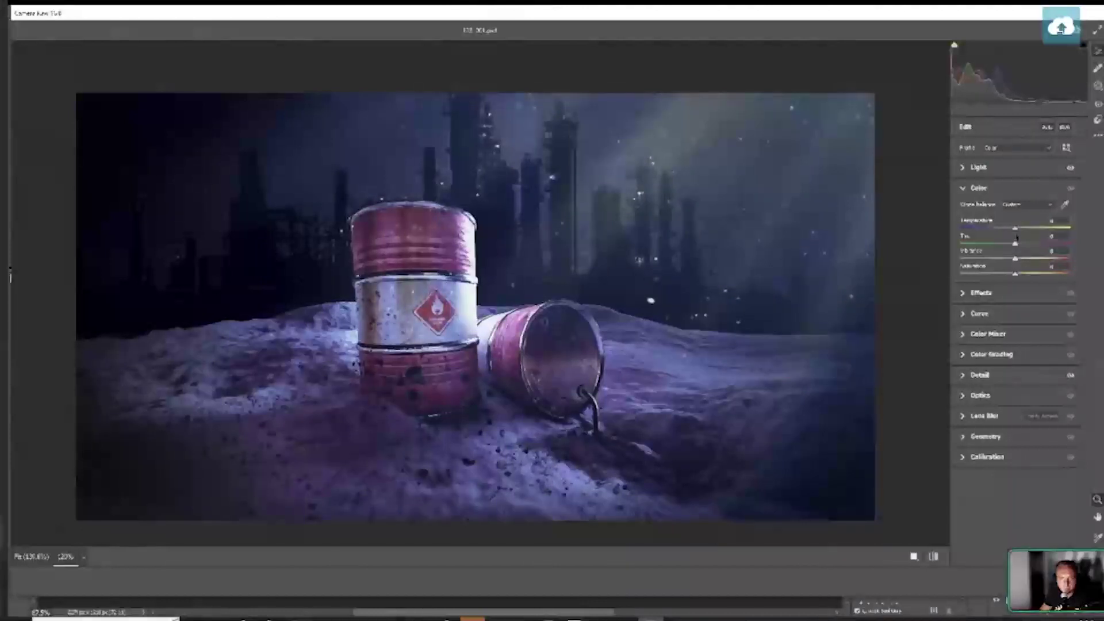
{"action": "left_click", "coordinate": [978, 293]}
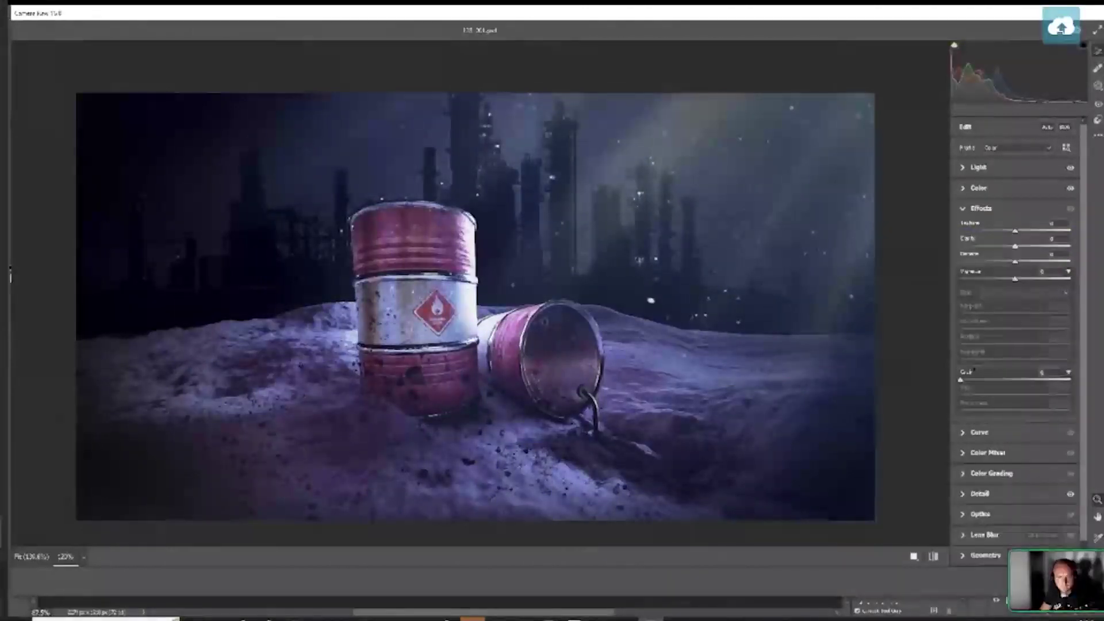
{"action": "left_click", "coordinate": [966, 433]}
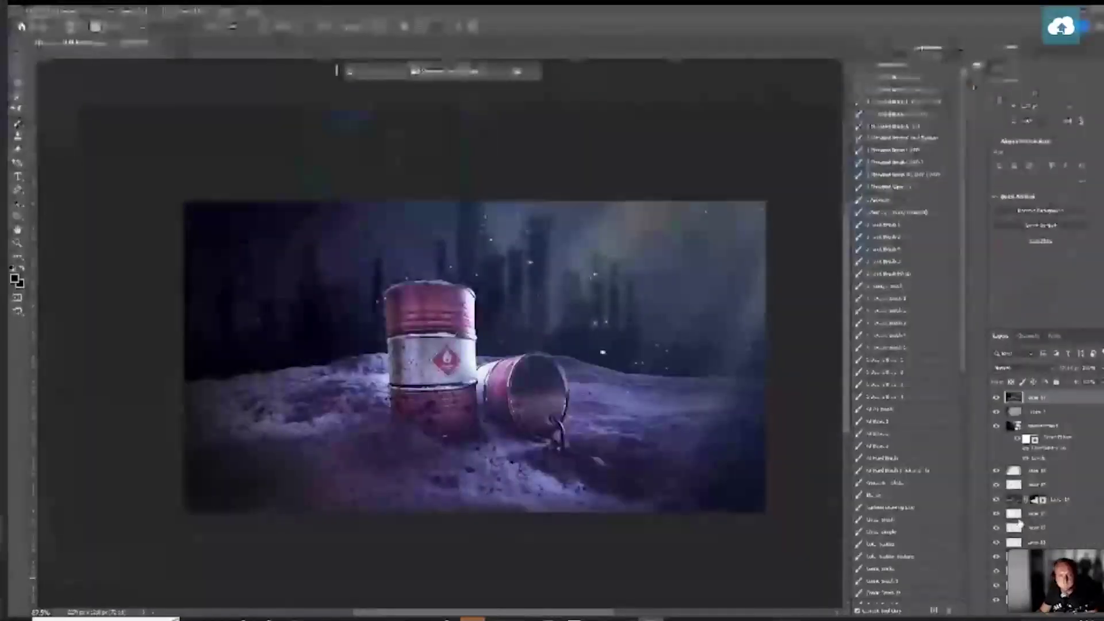
Reopen the Camera Raw Filter and apply the Vignetting preset to darken the scene's edges
{"action": "left_click", "coordinate": [1018, 522]}
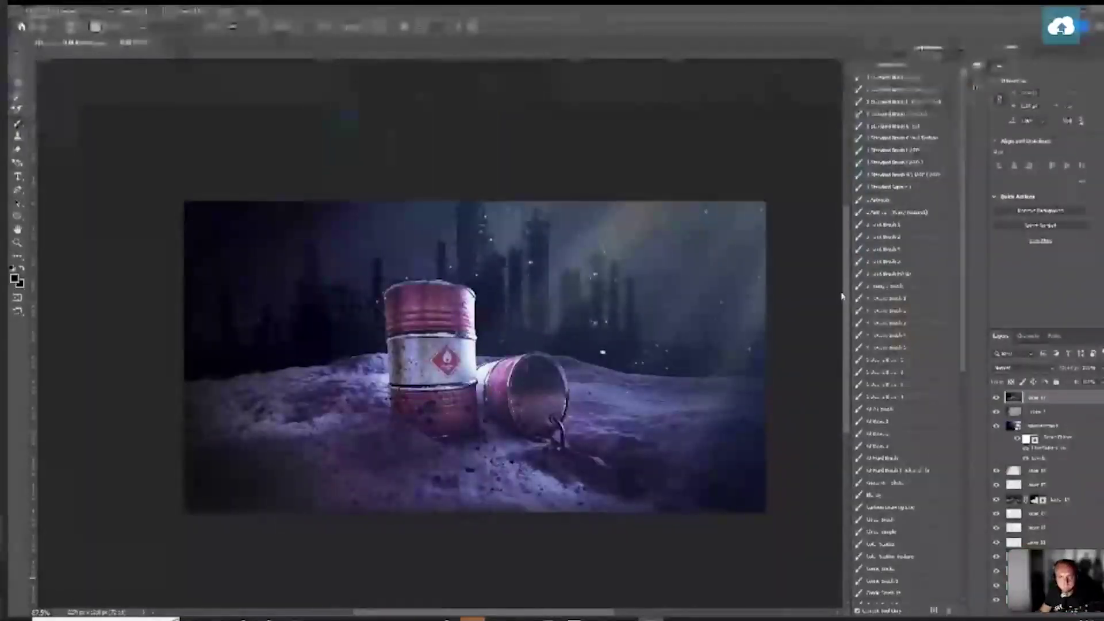
{"action": "key", "text": "ctrl+shift+a"}
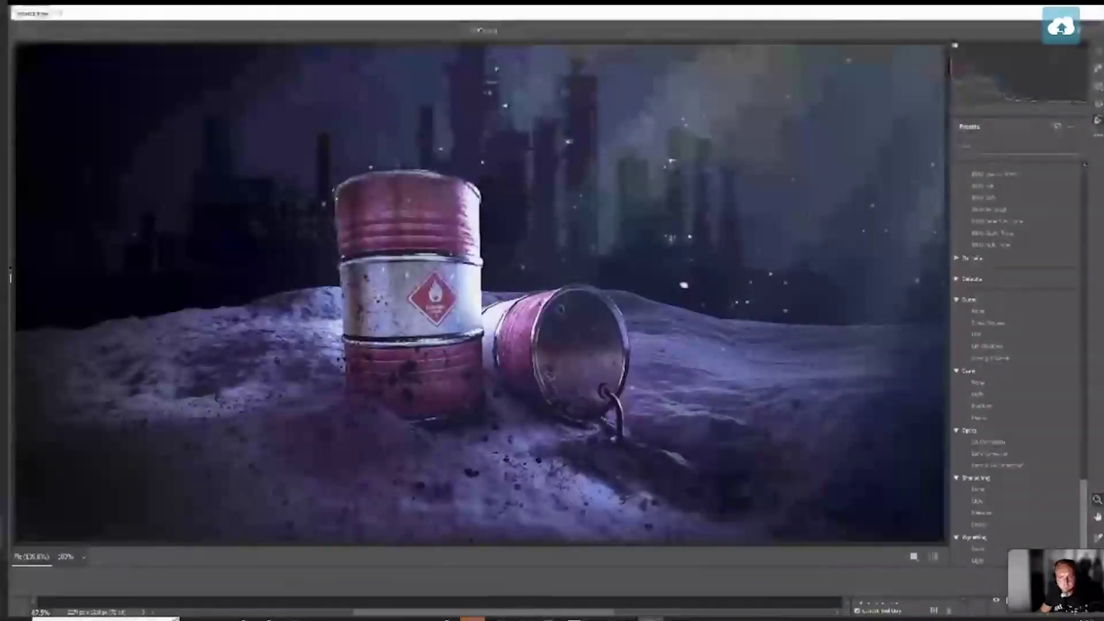
{"action": "left_click", "coordinate": [980, 555]}
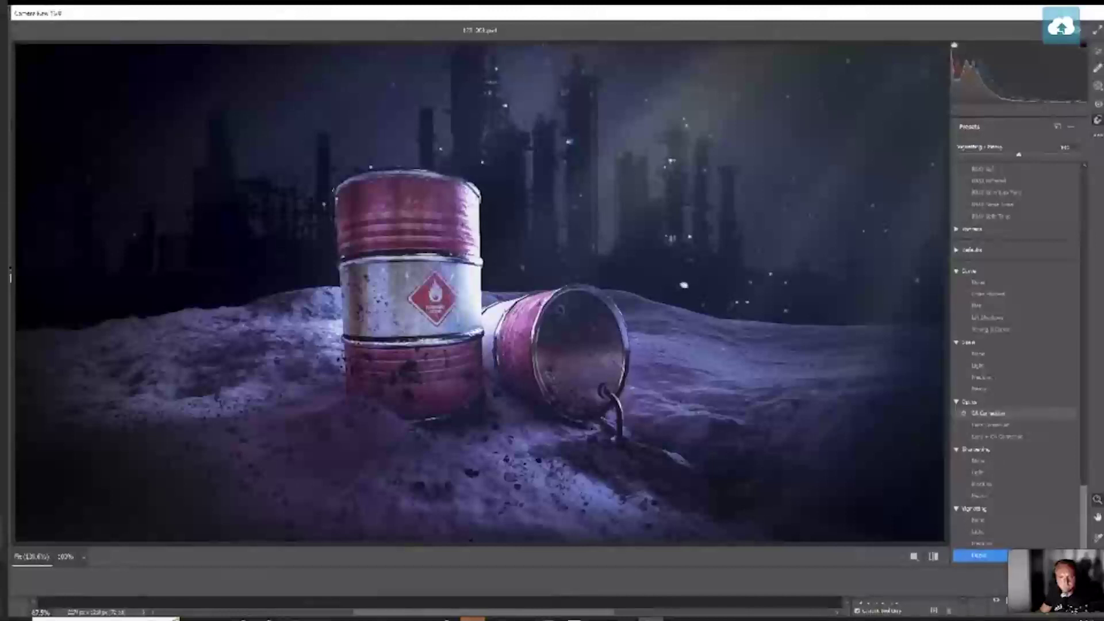
{"action": "scroll", "coordinate": [989, 407], "scroll_direction": "up", "scroll_amount": 1}
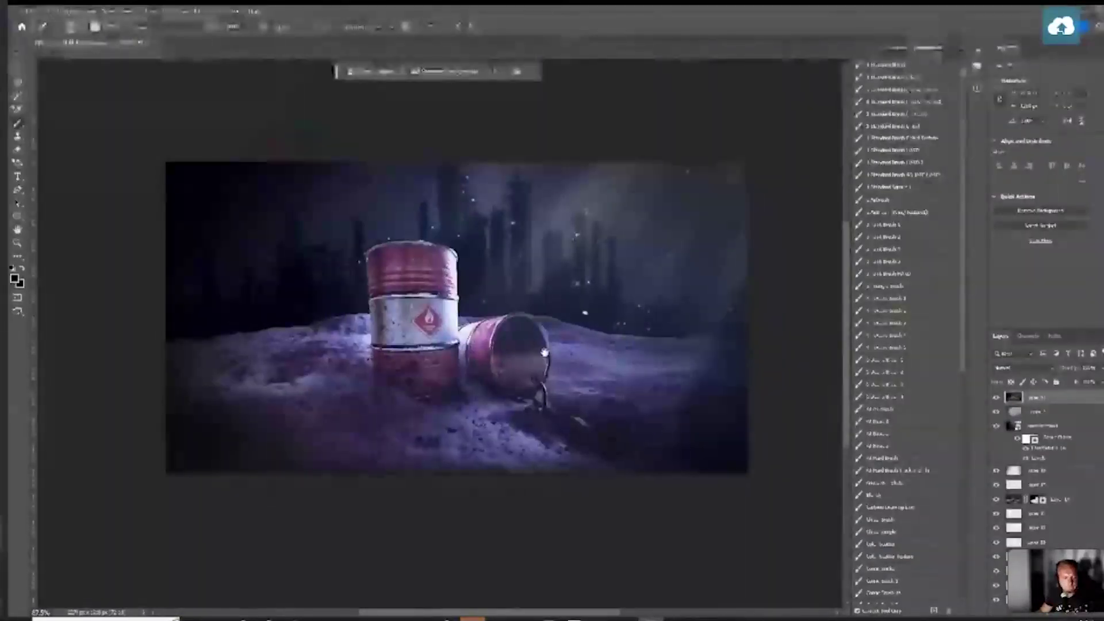
Flip the canvas horizontally to check the composition
{"action": "scroll", "coordinate": [565, 376], "scroll_direction": "up", "scroll_amount": 2}
{"action": "key", "text": "ctrl+shift+h"}
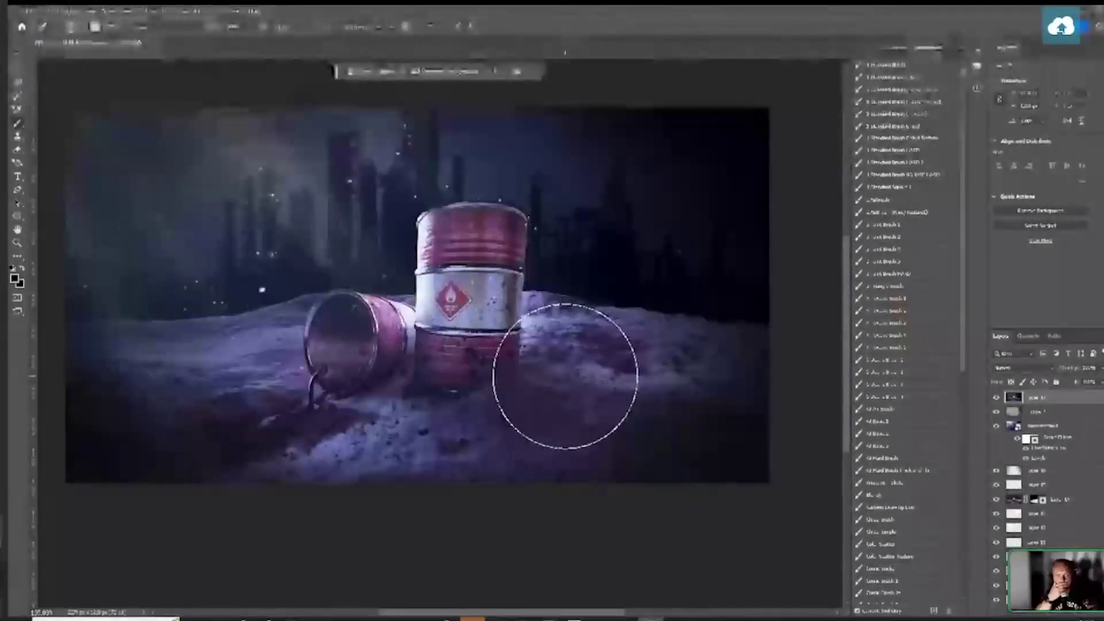
{"action": "left_click_drag", "start_coordinate": [584, 346], "coordinate": [611, 366]}
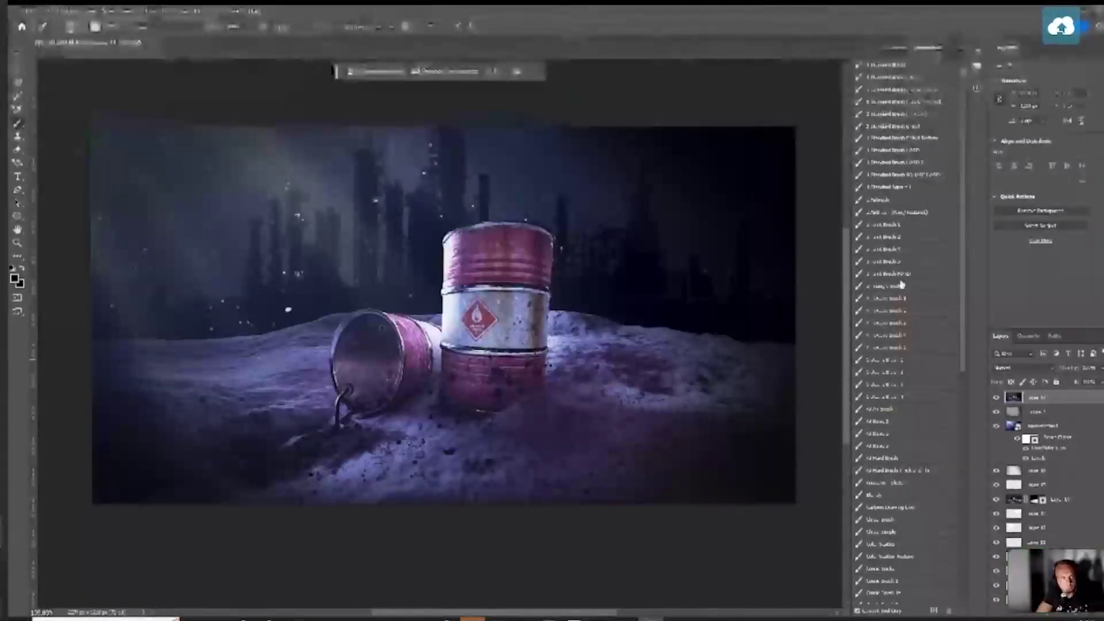
Sample a dark tone from the scene as the brush colour
{"action": "left_click", "coordinate": [387, 154], "text": "alt"}
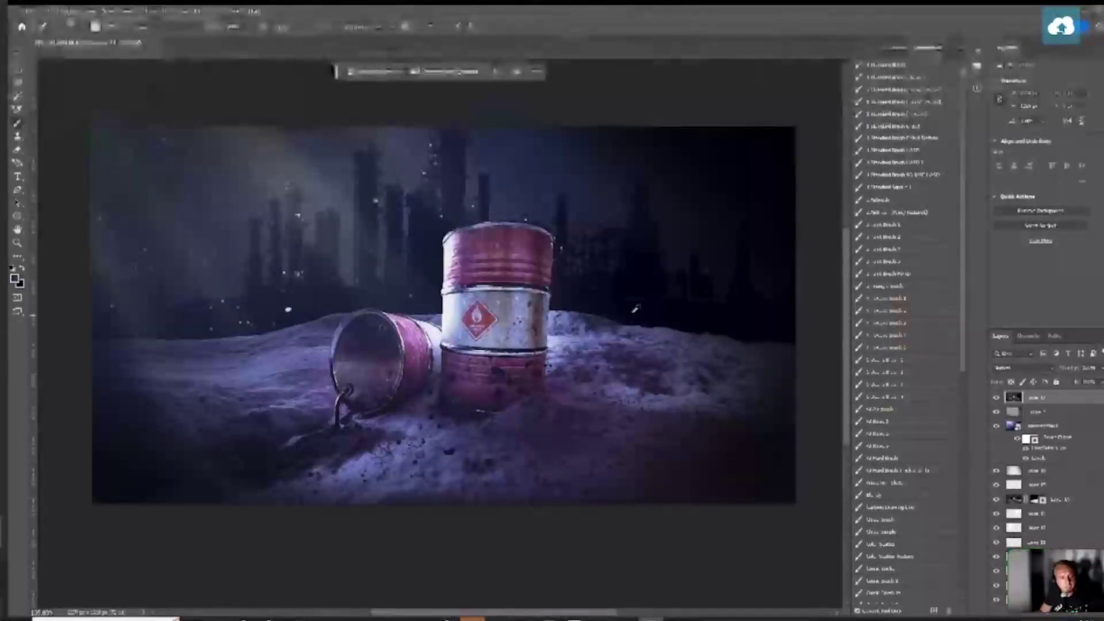
{"action": "scroll", "coordinate": [636, 311], "scroll_direction": "up", "scroll_amount": 1}
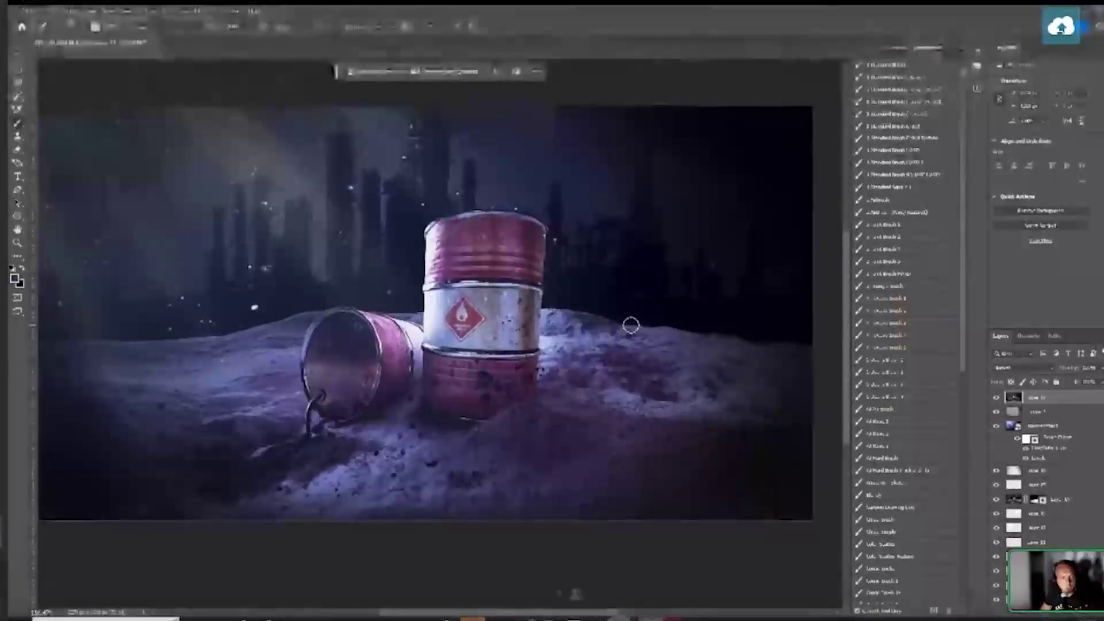
{"action": "left_click_drag", "start_coordinate": [631, 325], "coordinate": [641, 346]}
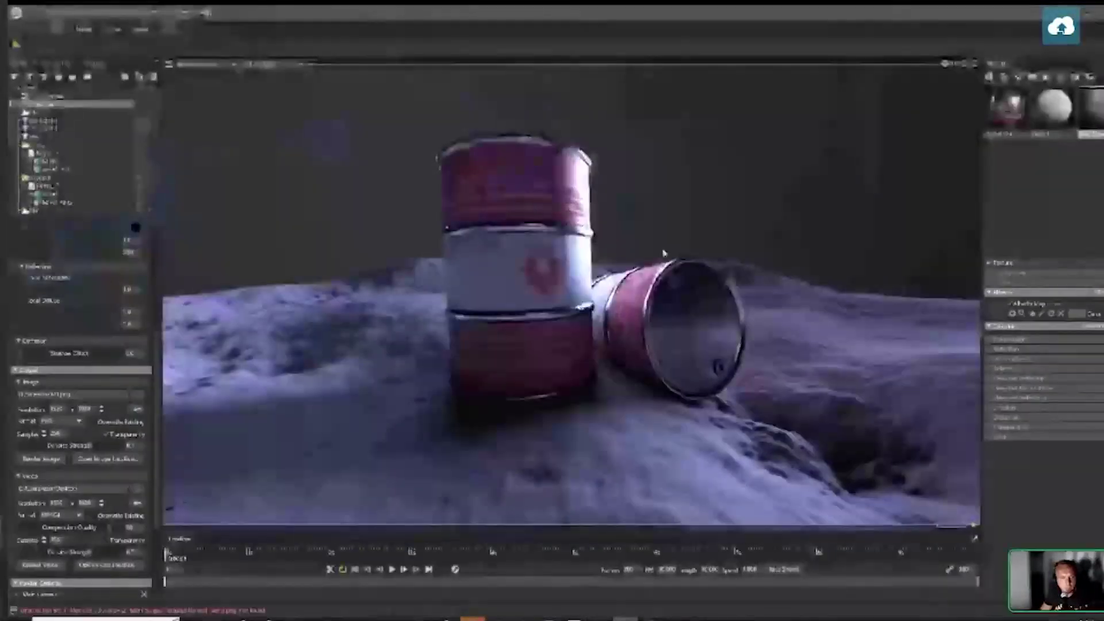
Delete the fallen second barrel group and the terrain from the Scene tree
{"action": "left_click", "coordinate": [690, 302]}
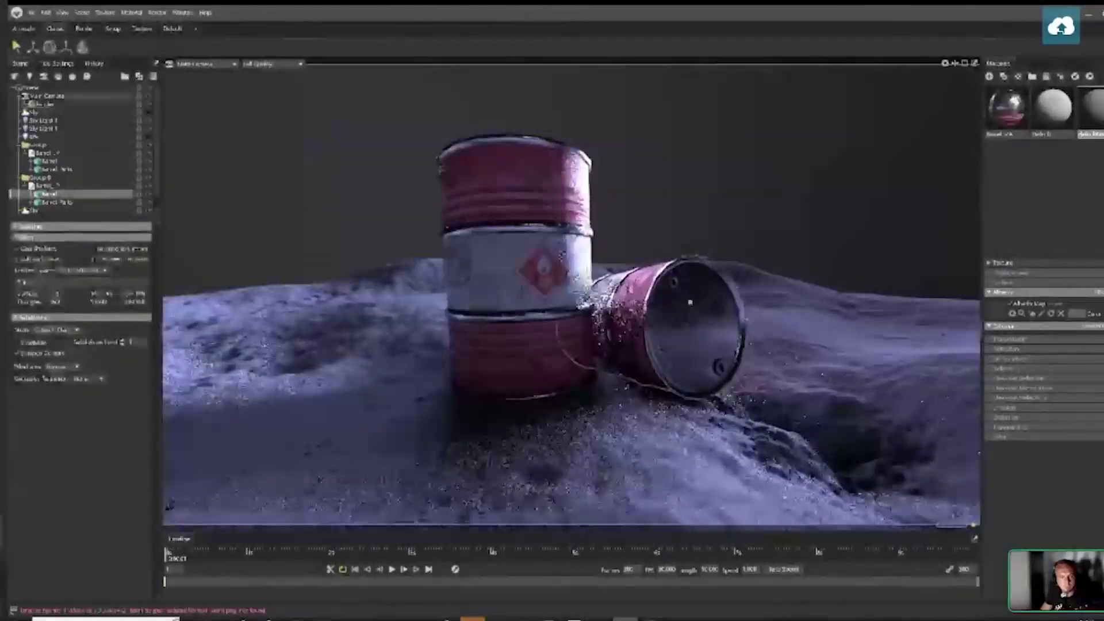
{"action": "left_click", "coordinate": [863, 330]}
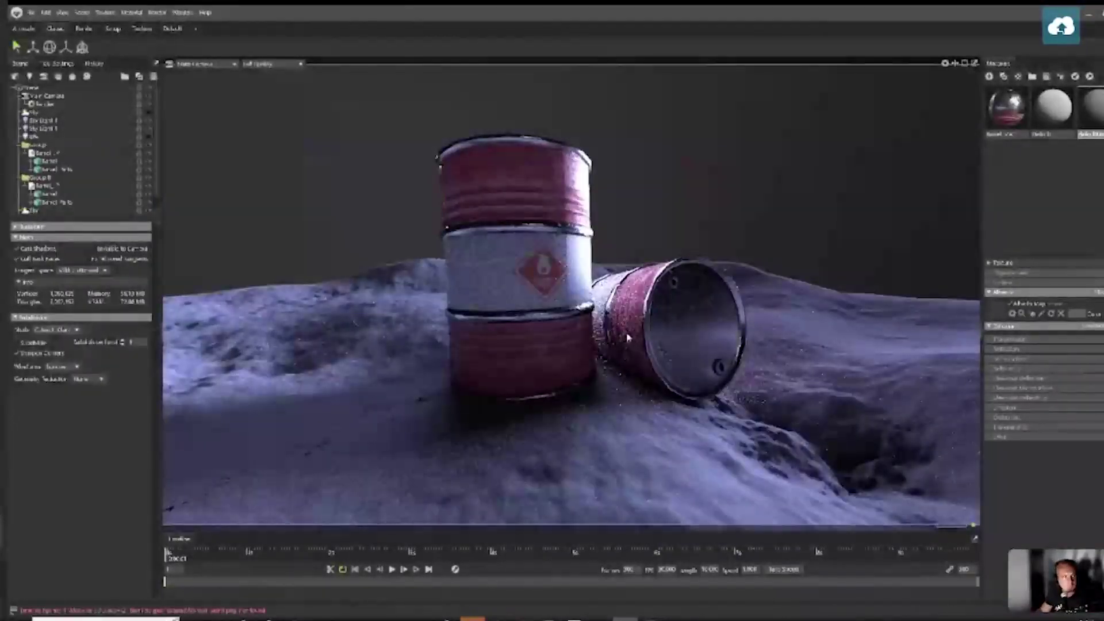
{"action": "left_click", "coordinate": [80, 195]}
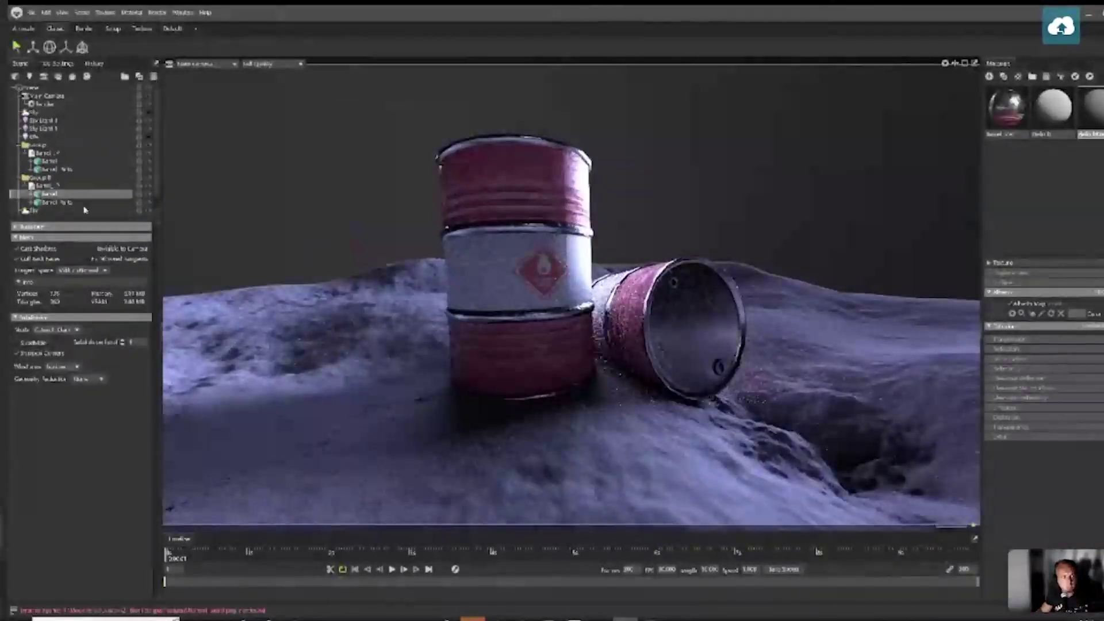
{"action": "left_click", "coordinate": [61, 178]}
{"action": "key", "text": "Delete"}
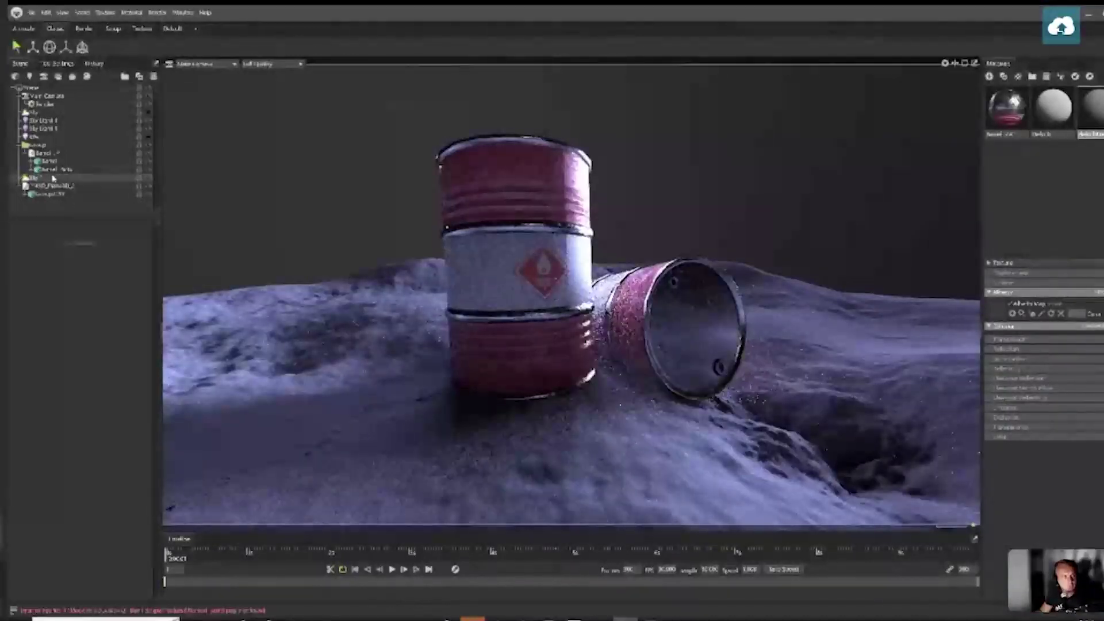
{"action": "left_click", "coordinate": [53, 179]}
{"action": "key", "text": "Delete"}
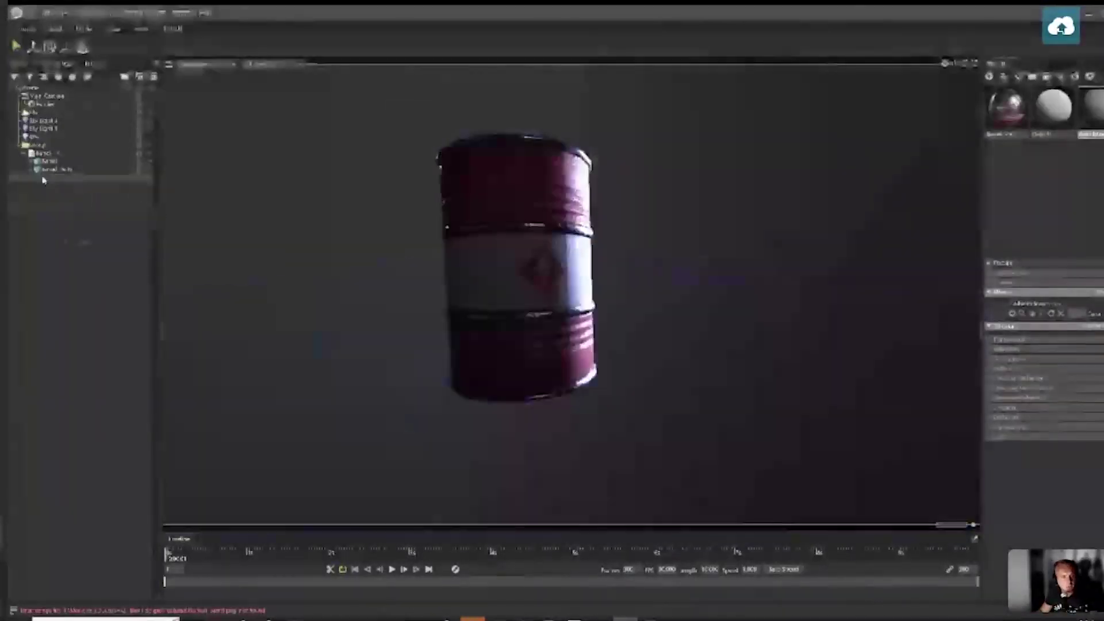
{"action": "left_click_drag", "start_coordinate": [653, 345], "coordinate": [741, 234]}
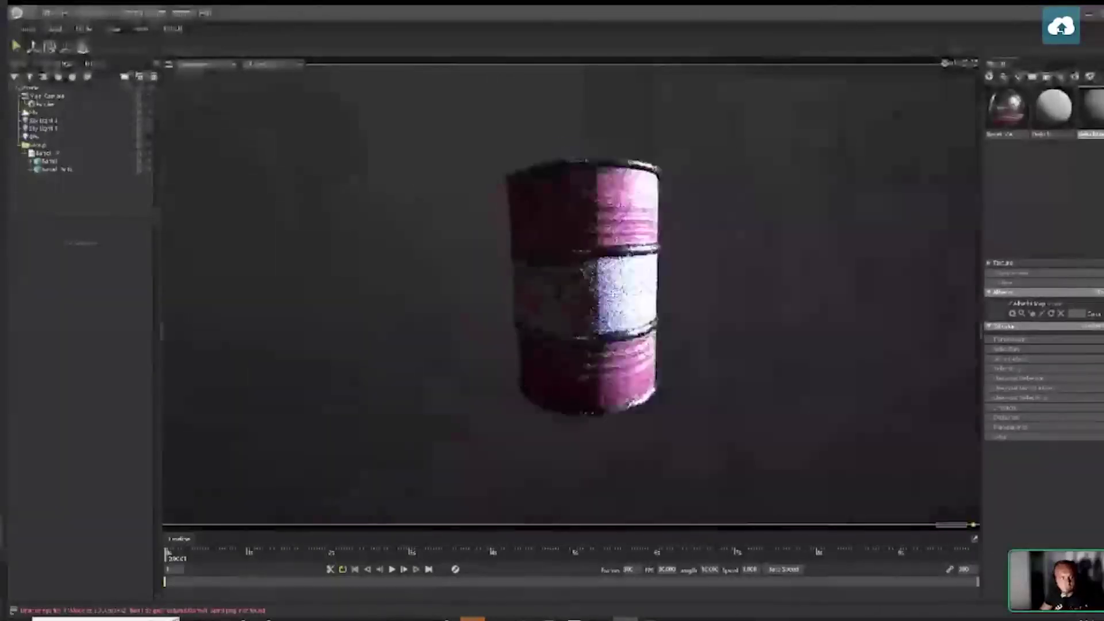
Delete the extra lights and keep only the Sky light
{"action": "left_click", "coordinate": [80, 114]}
{"action": "left_click", "coordinate": [57, 136]}
{"action": "key", "text": "Delete"}
{"action": "left_click", "coordinate": [52, 128]}
{"action": "key", "text": "Delete"}
{"action": "left_click", "coordinate": [45, 121]}
{"action": "key", "text": "Delete"}
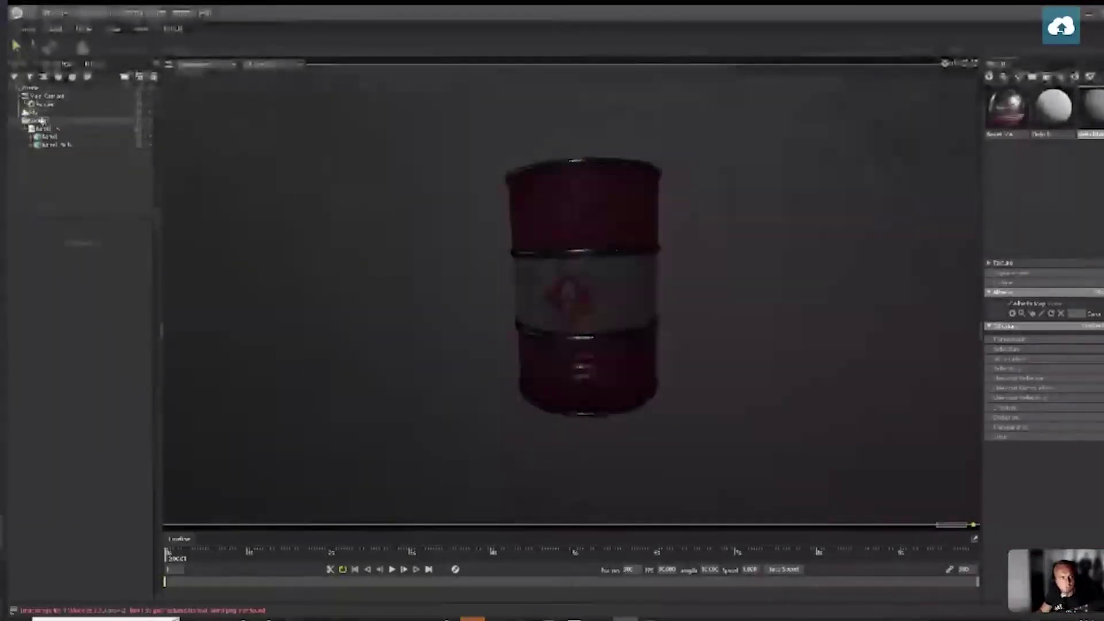
{"action": "key", "text": "ctrl+z"}
Lower the Sky brightness to about 1.0, then return to Photoshop
{"action": "left_click_drag", "start_coordinate": [61, 252], "coordinate": [51, 252]}
{"action": "left_click_drag", "start_coordinate": [610, 216], "coordinate": [624, 252]}
{"action": "scroll", "coordinate": [640, 265], "scroll_direction": "up", "scroll_amount": 3}
{"action": "scroll", "coordinate": [639, 265], "scroll_direction": "down", "scroll_amount": 3}
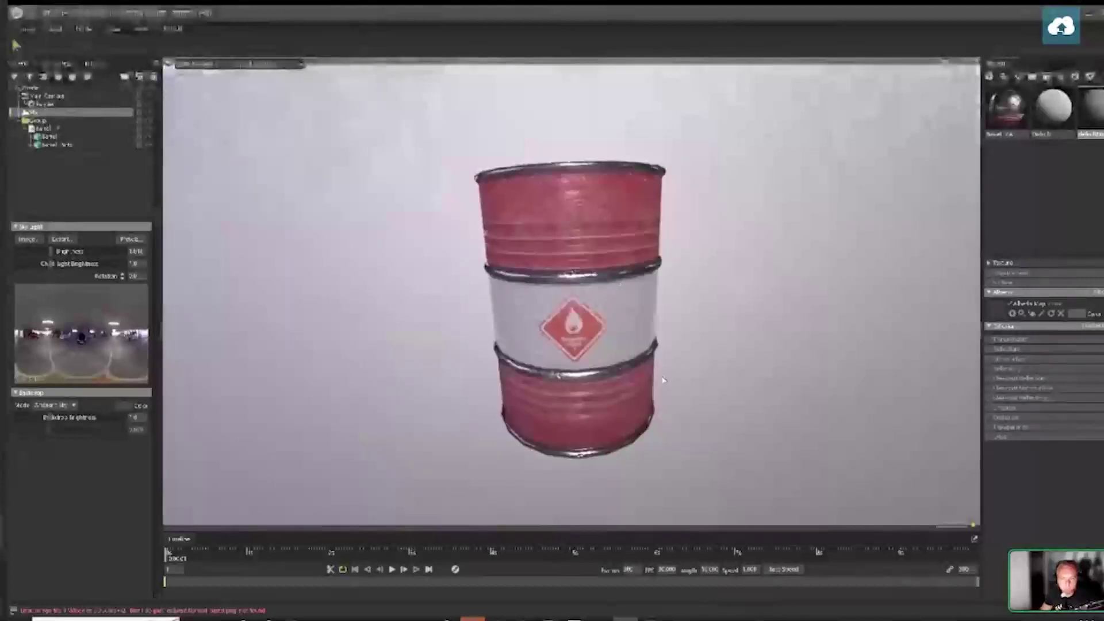
{"action": "left_click", "coordinate": [650, 619]}
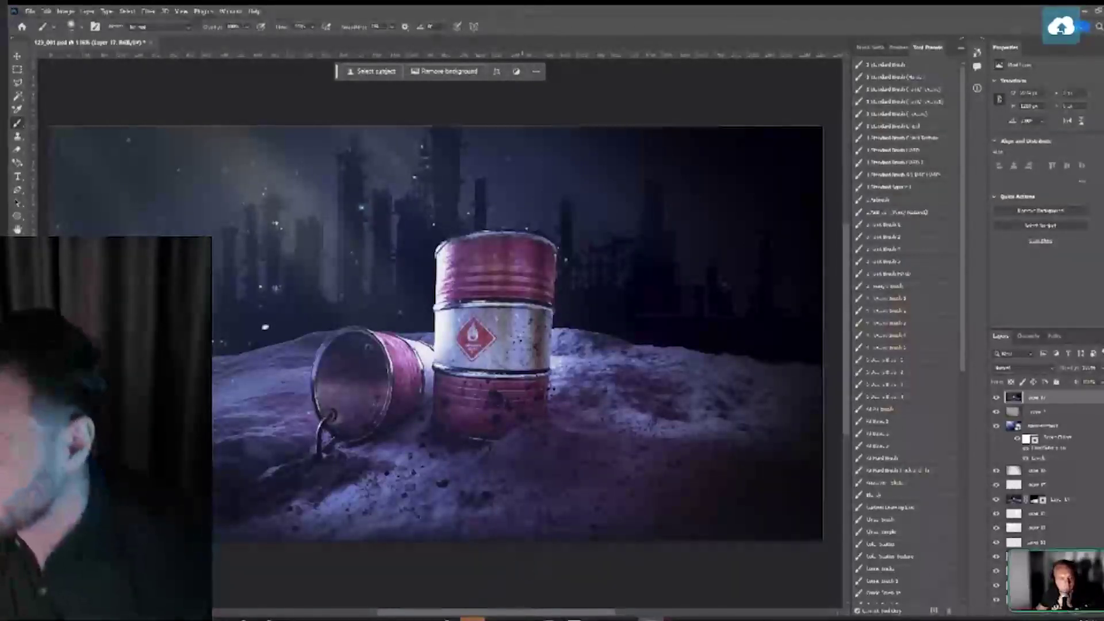
Switch to the browser's ArtStation page of the red fish-tank robot
{"action": "mouse_move", "coordinate": [523, 619]}
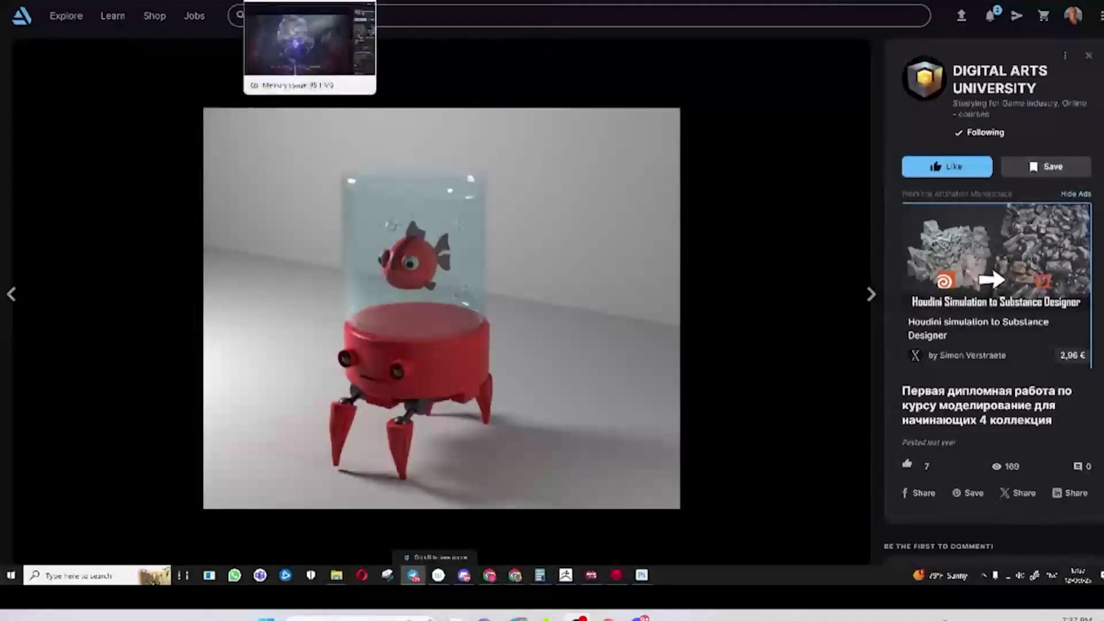
Switch back to the barrels painting in Photoshop
{"action": "left_click", "coordinate": [642, 575]}
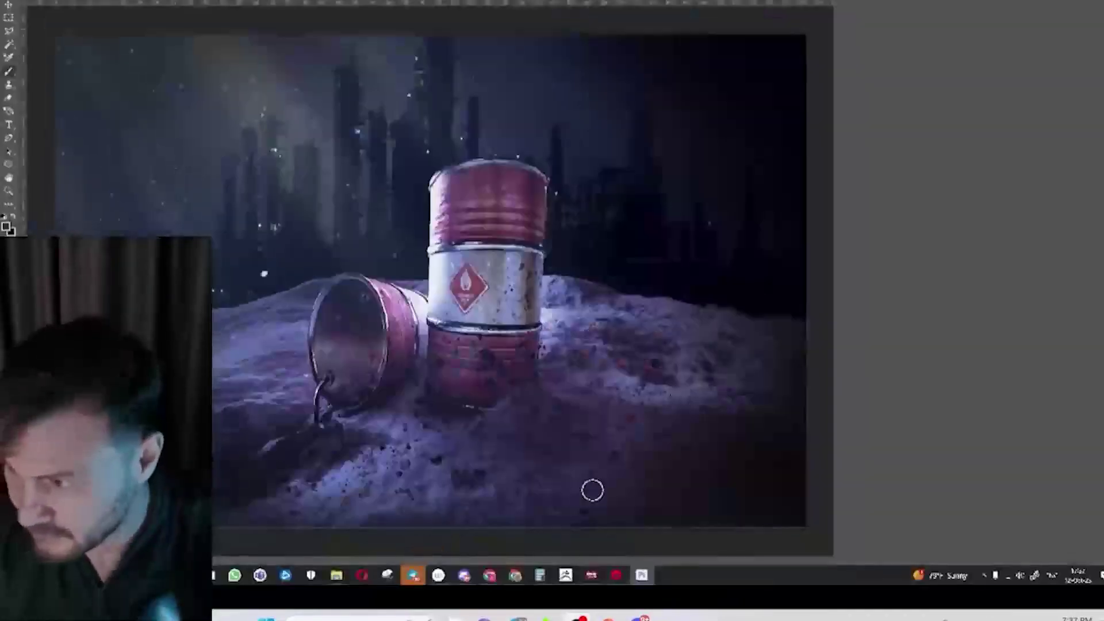
Bring the ArtStation red robot page back up in the browser
{"action": "mouse_move", "coordinate": [514, 575]}
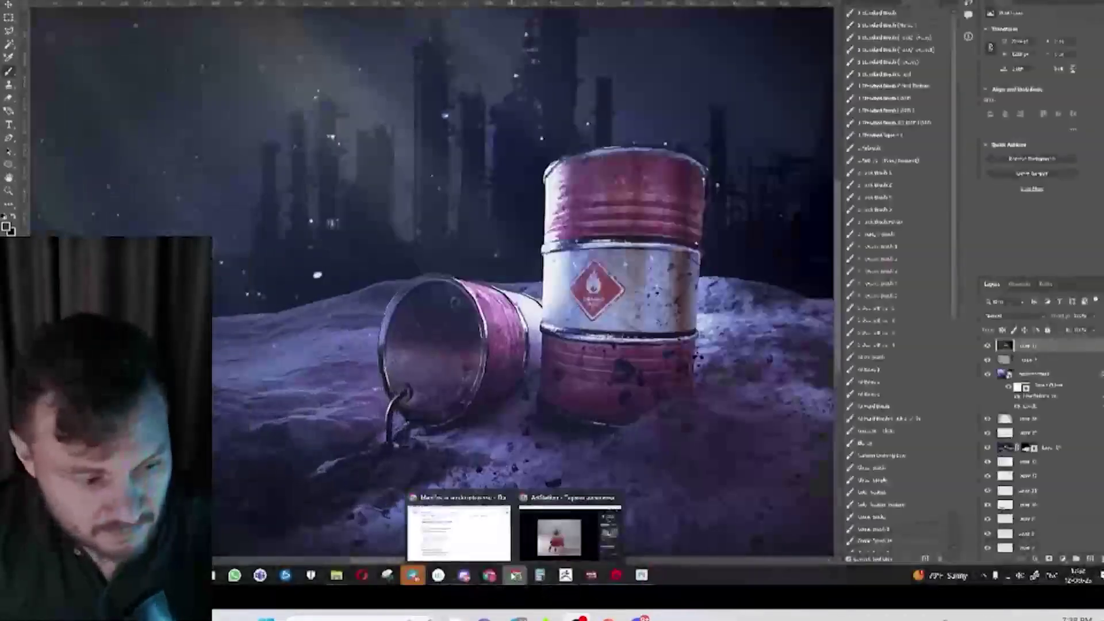
{"action": "left_click", "coordinate": [549, 538]}
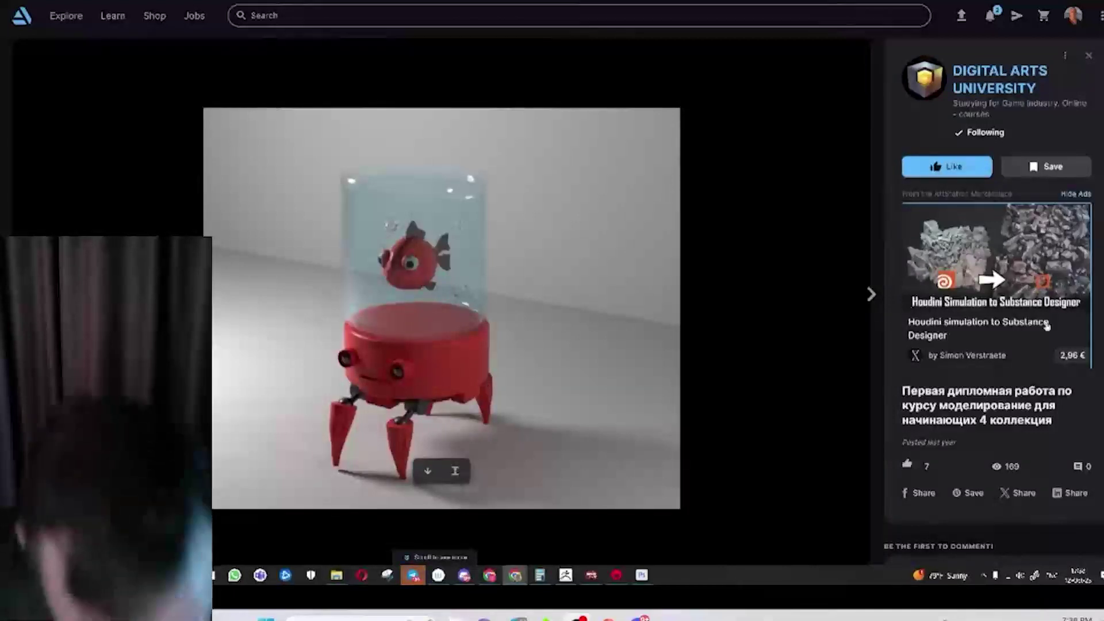
Scroll through the robot artwork's info panel, then switch to the barrel scene in Marmoset Toolbag
{"action": "scroll", "coordinate": [1025, 403], "scroll_direction": "down", "scroll_amount": 3}
{"action": "scroll", "coordinate": [989, 422], "scroll_direction": "up", "scroll_amount": 3}
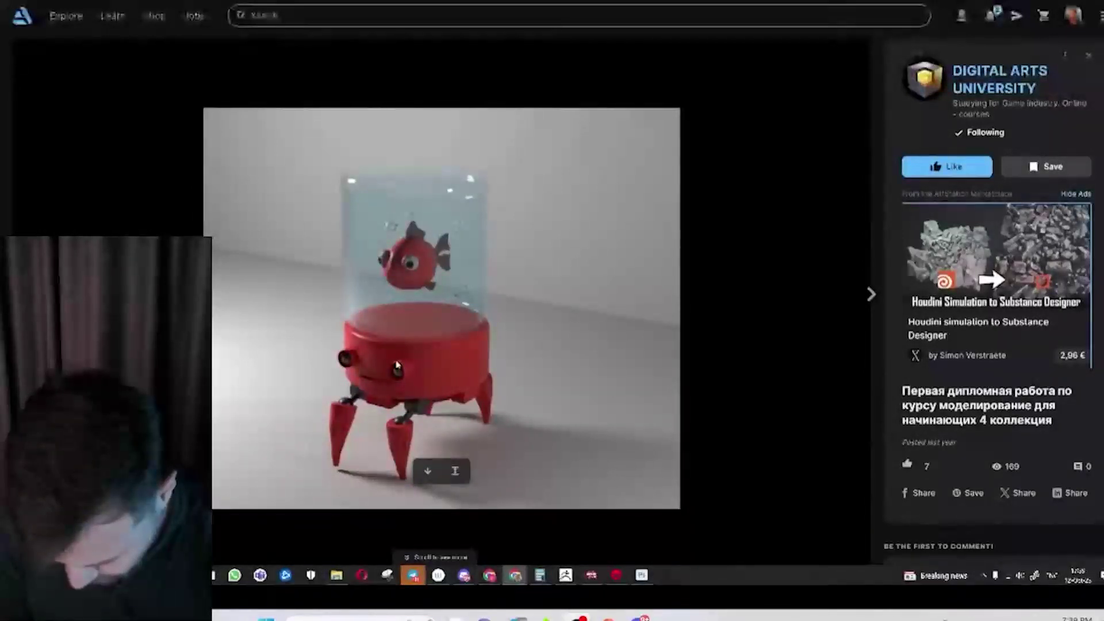
{"action": "mouse_move", "coordinate": [997, 258]}
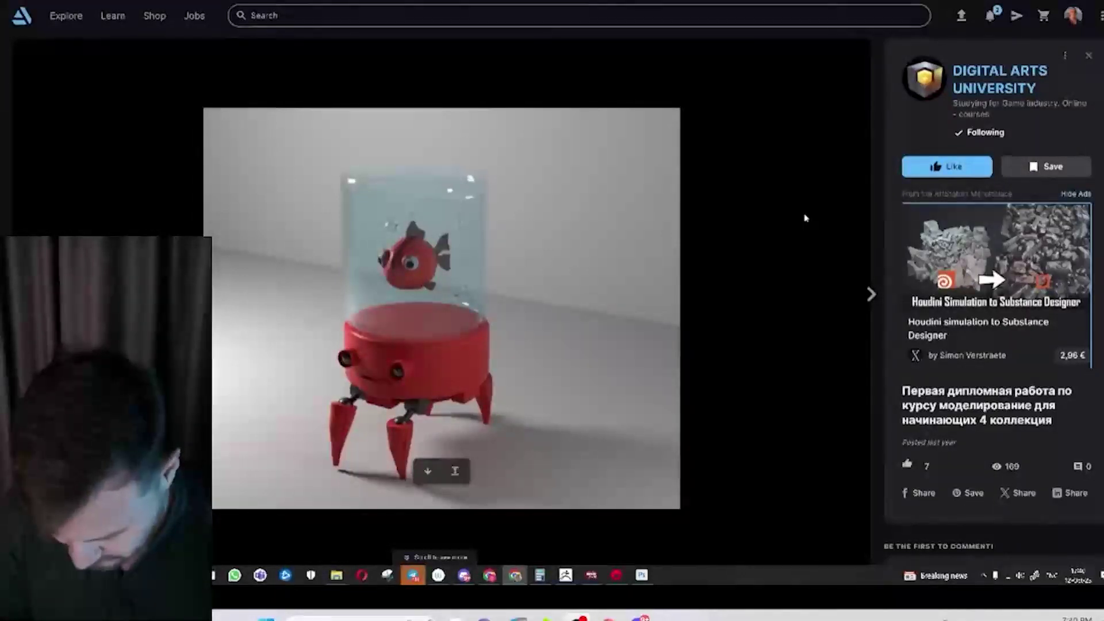
{"action": "left_click", "coordinate": [618, 576]}
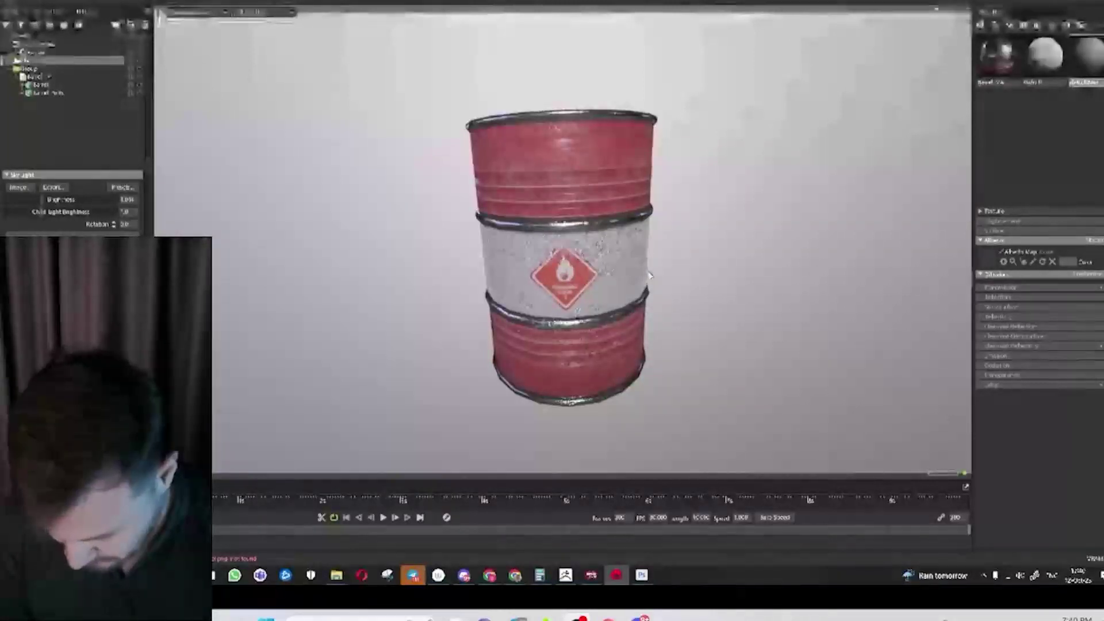
Orbit the red barrel and show the scene's lighting and ray-tracing settings, then switch to the browser
{"action": "left_click_drag", "start_coordinate": [650, 276], "coordinate": [693, 292]}
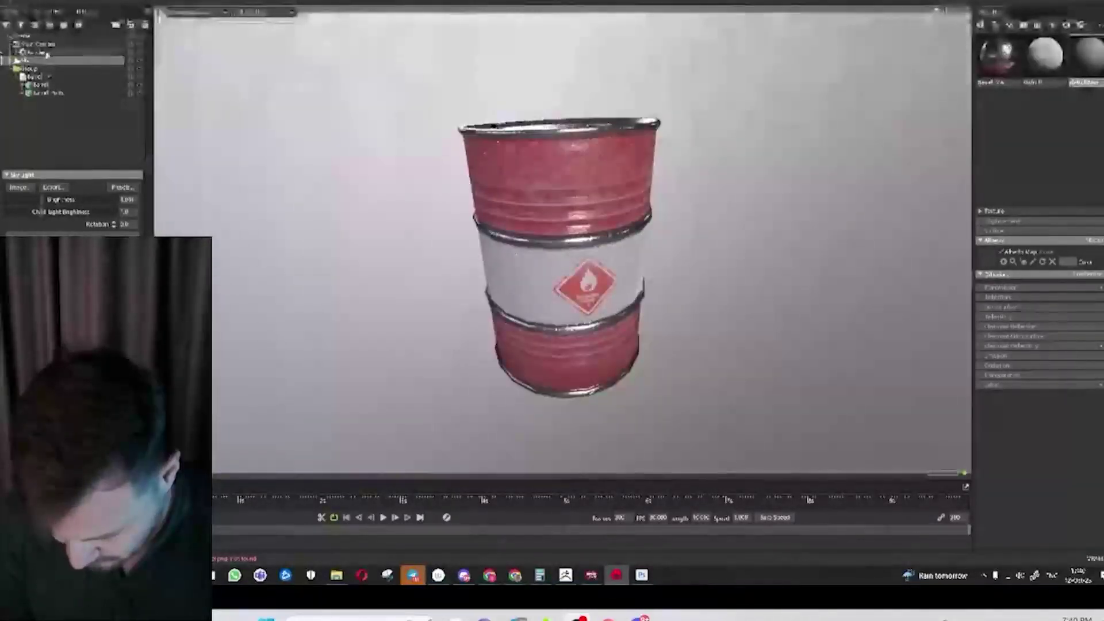
{"action": "left_click", "coordinate": [46, 52]}
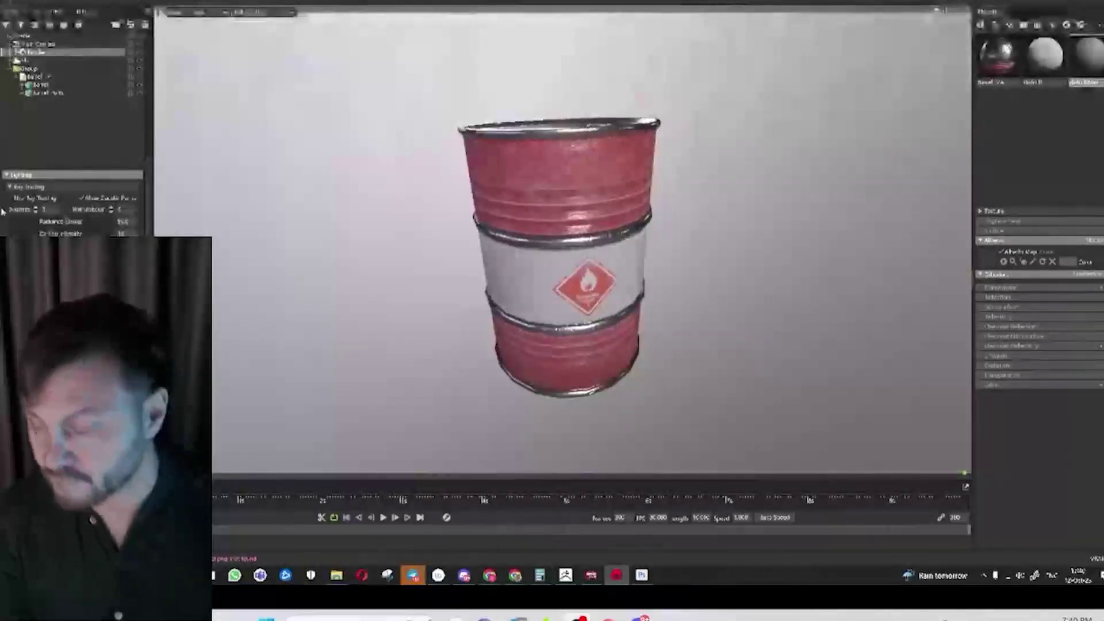
{"action": "left_click_drag", "start_coordinate": [631, 257], "coordinate": [664, 263]}
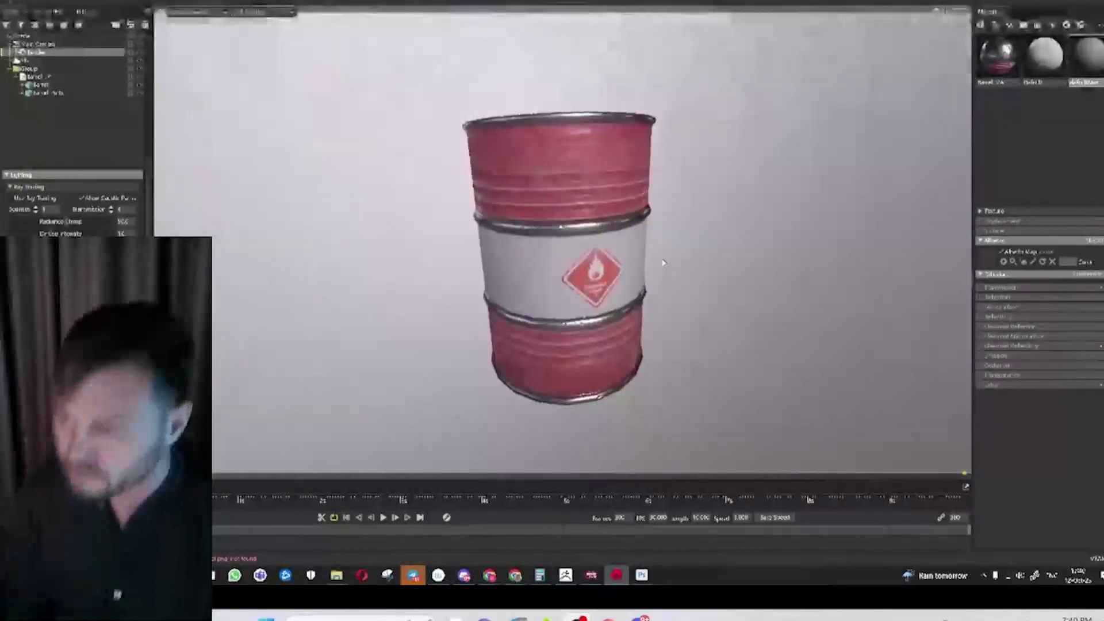
{"action": "mouse_move", "coordinate": [515, 576]}
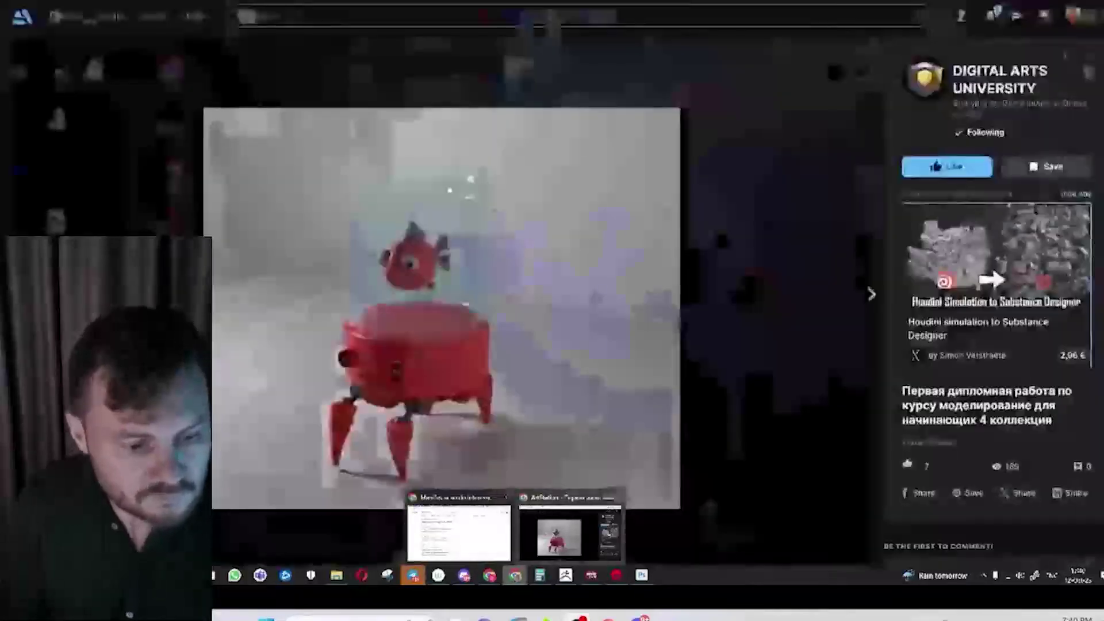
{"action": "left_click", "coordinate": [554, 535]}
Close the sci-fi container preview, browse the prop results, and turn off the downloadable-only filter
{"action": "left_click_drag", "start_coordinate": [704, 580], "coordinate": [621, 33]}
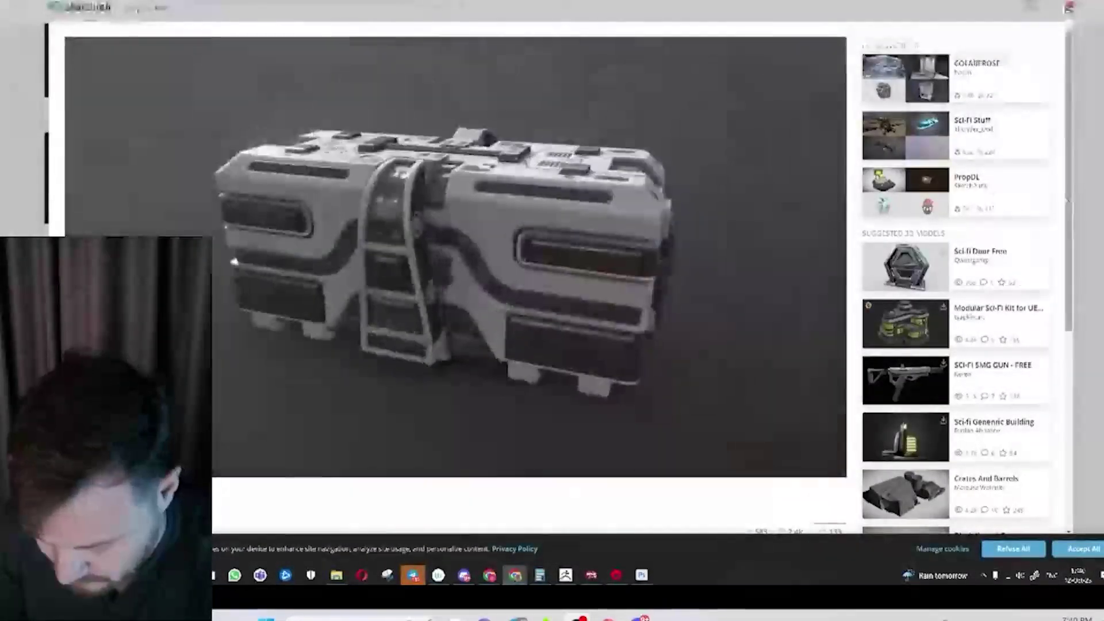
{"action": "left_click", "coordinate": [1095, 200]}
{"action": "scroll", "coordinate": [560, 244], "scroll_direction": "down", "scroll_amount": 20}
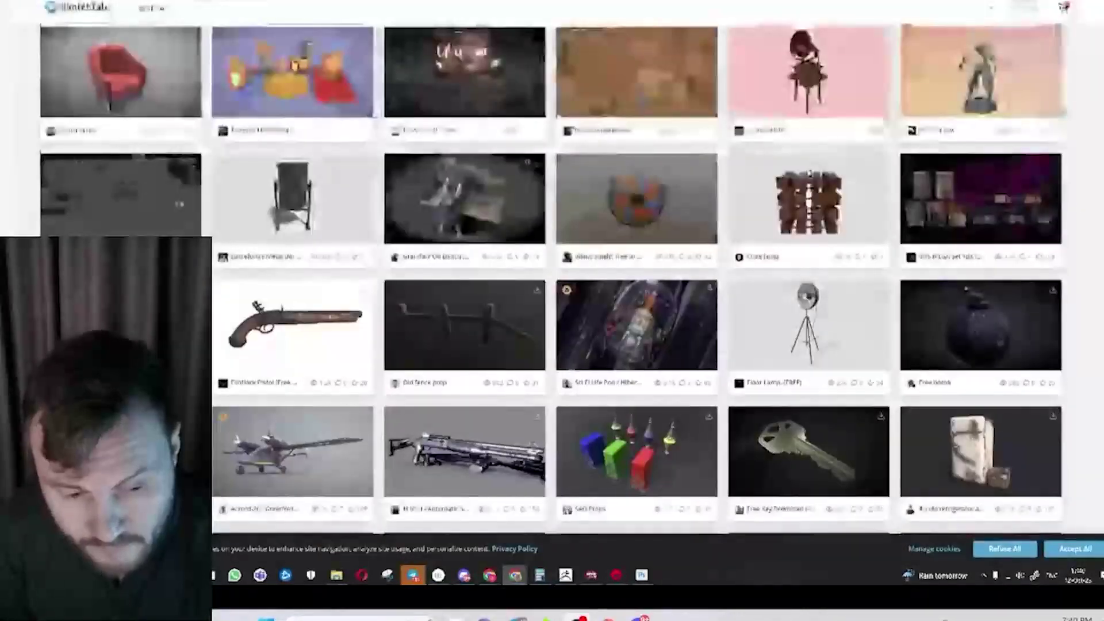
{"action": "scroll", "coordinate": [366, 325], "scroll_direction": "up", "scroll_amount": 3}
{"action": "scroll", "coordinate": [366, 325], "scroll_direction": "up", "scroll_amount": 1}
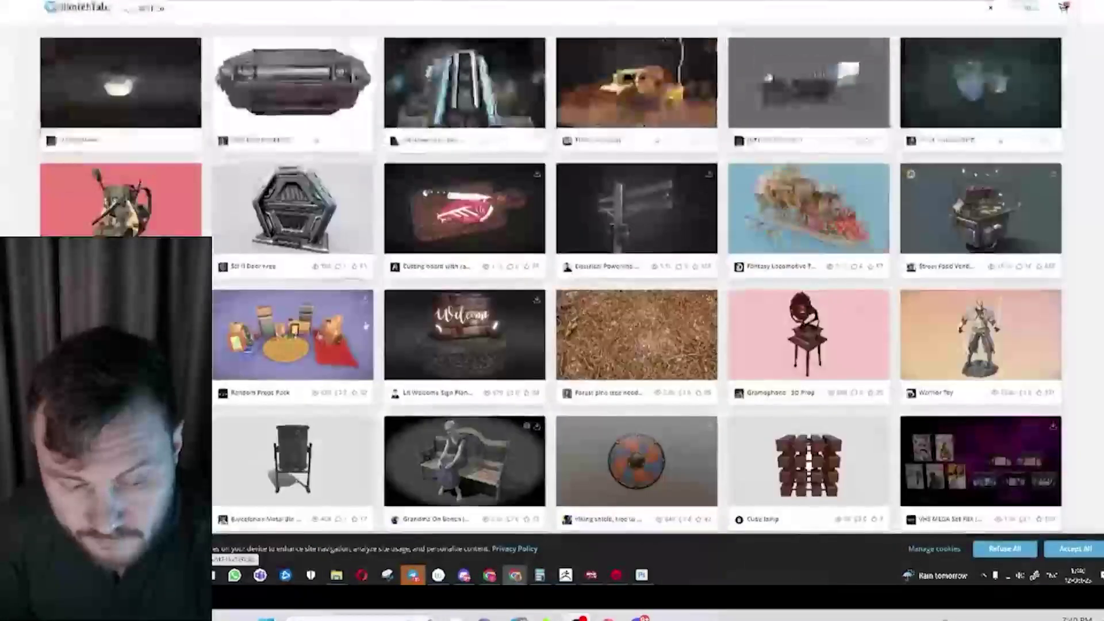
{"action": "scroll", "coordinate": [366, 326], "scroll_direction": "down", "scroll_amount": 10}
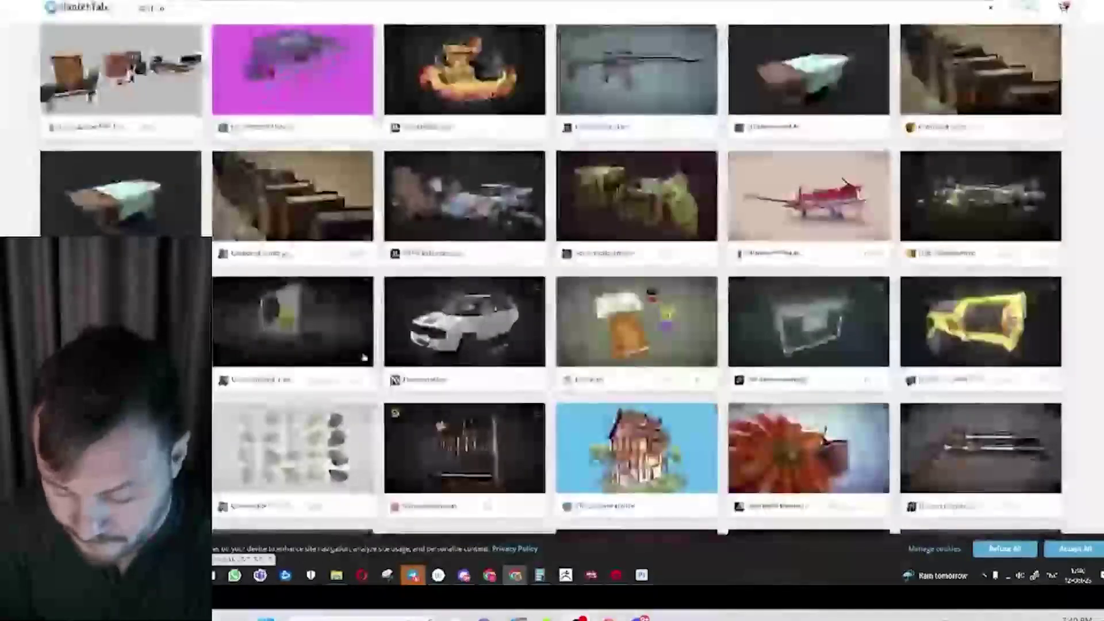
{"action": "scroll", "coordinate": [364, 358], "scroll_direction": "up", "scroll_amount": 10}
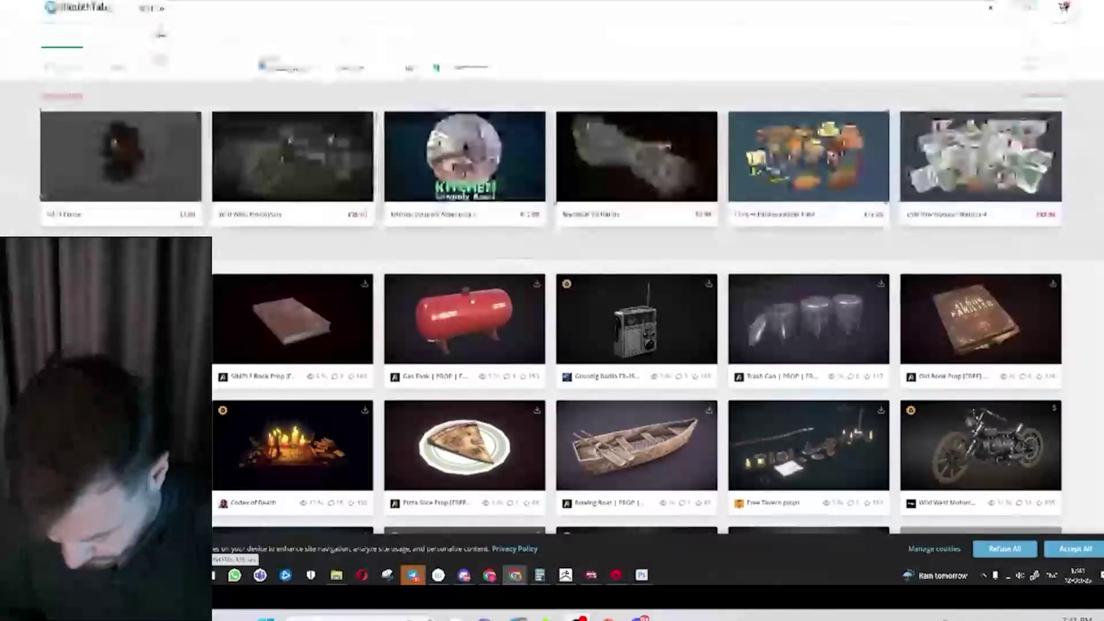
{"action": "left_click", "coordinate": [263, 67]}
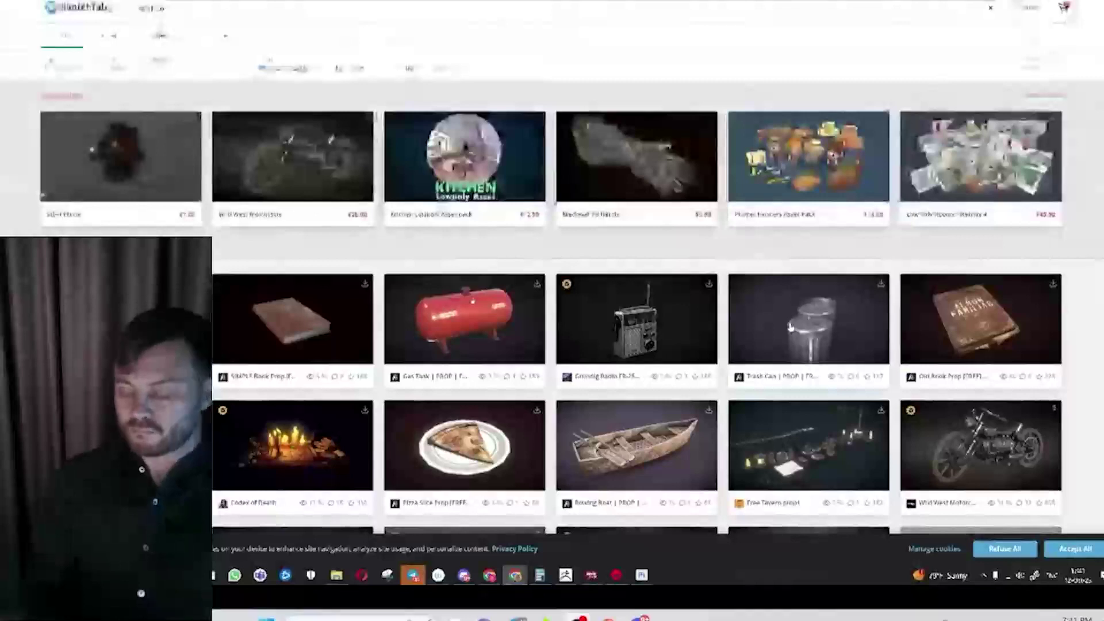
Preview the Trash Can model in Sketchfab, then tilt the ZBrush terrain toward a top-down view
{"action": "left_click", "coordinate": [790, 328]}
{"action": "scroll", "coordinate": [667, 328], "scroll_direction": "down", "scroll_amount": 5}
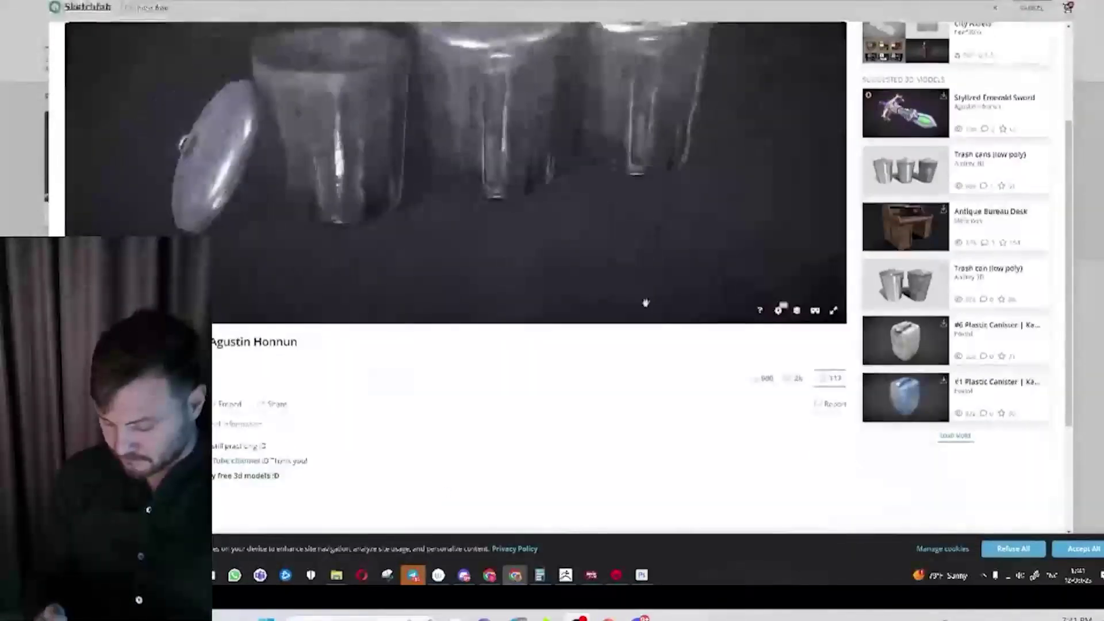
{"action": "scroll", "coordinate": [645, 326], "scroll_direction": "up", "scroll_amount": 1}
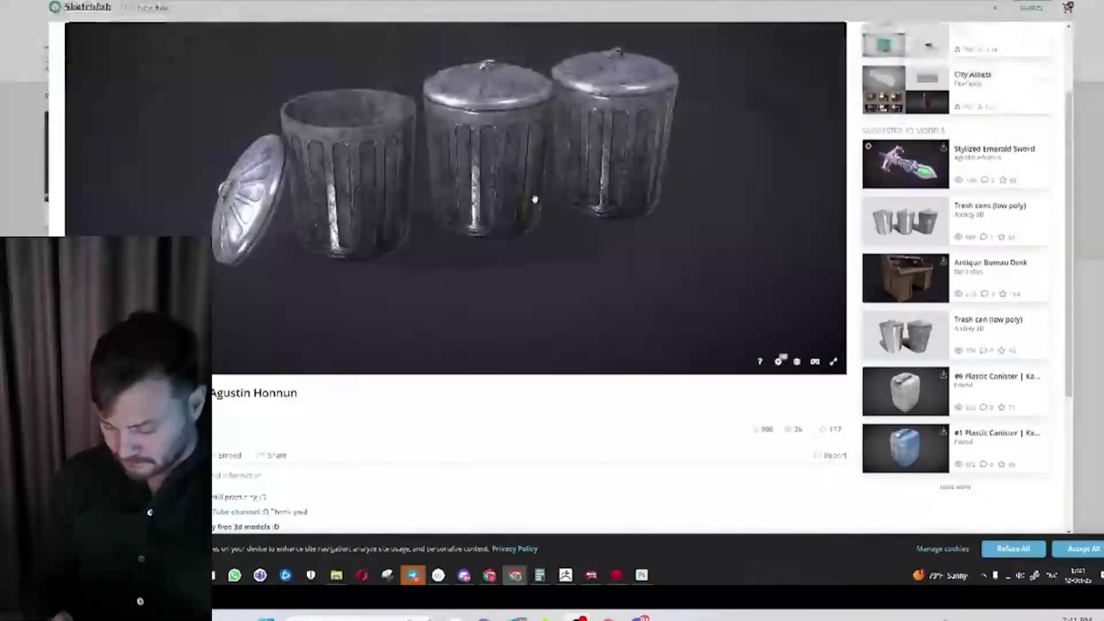
{"action": "left_click_drag", "start_coordinate": [535, 199], "coordinate": [487, 171]}
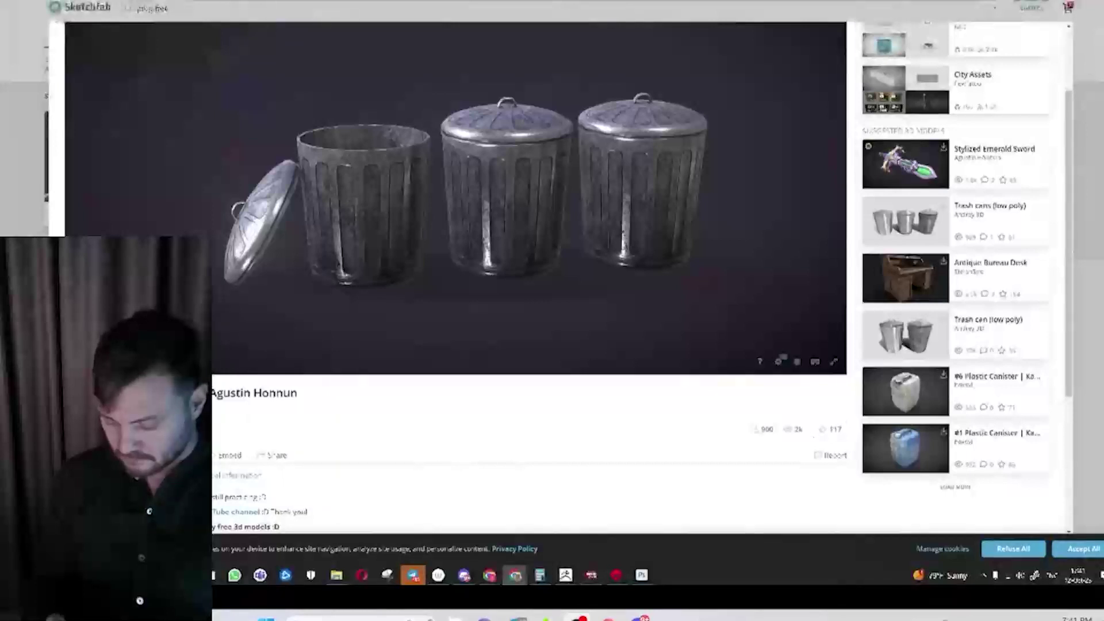
{"action": "left_click", "coordinate": [1089, 69]}
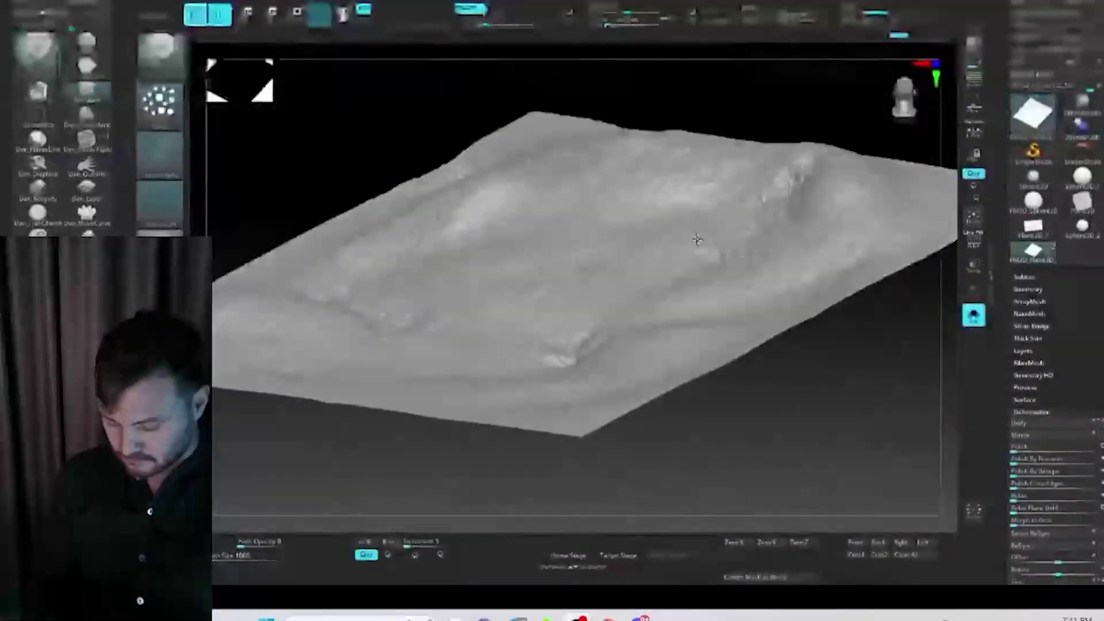
{"action": "mouse_move", "coordinate": [697, 239]}
{"action": "left_mouse_down"}
{"action": "mouse_move", "coordinate": [702, 249]}
{"action": "mouse_move", "coordinate": [657, 281]}
{"action": "mouse_move", "coordinate": [673, 229]}
{"action": "mouse_move", "coordinate": [661, 227]}
{"action": "left_mouse_up"}
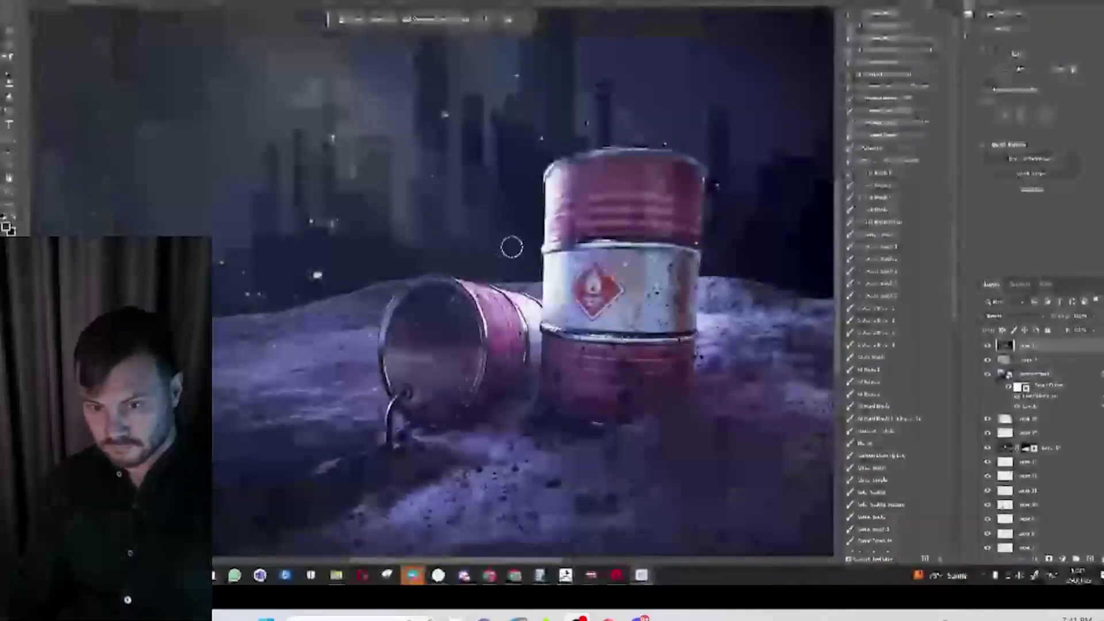
Zoom and pan across the barrel composition, then drop the campfire photo onto it
{"action": "scroll", "coordinate": [546, 255], "scroll_direction": "down", "scroll_amount": 5}
{"action": "left_click_drag", "start_coordinate": [610, 274], "coordinate": [509, 275]}
{"action": "scroll", "coordinate": [630, 291], "scroll_direction": "up", "scroll_amount": 1}
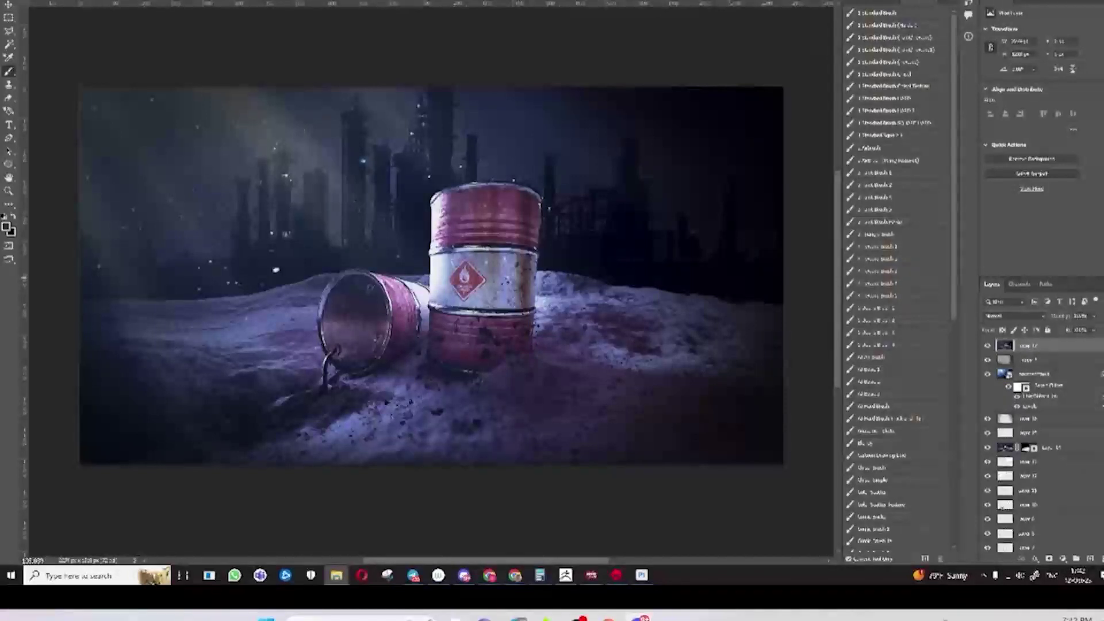
{"action": "left_click_drag", "start_coordinate": [642, 575], "coordinate": [450, 374]}
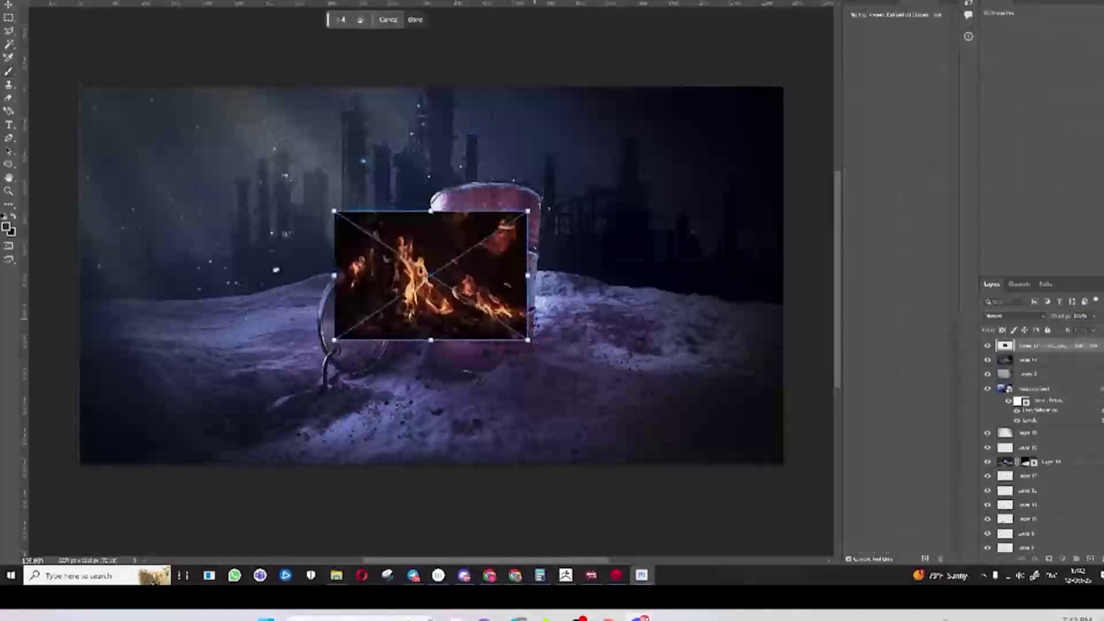
Place and enlarge the campfire image at lower left on the snow beside the tipped barrel
{"action": "left_click_drag", "start_coordinate": [453, 275], "coordinate": [262, 387]}
{"action": "left_click_drag", "start_coordinate": [340, 320], "coordinate": [382, 293]}
{"action": "left_click_drag", "start_coordinate": [298, 372], "coordinate": [284, 371]}
{"action": "key", "text": "Return"}
{"action": "key", "text": "b"}
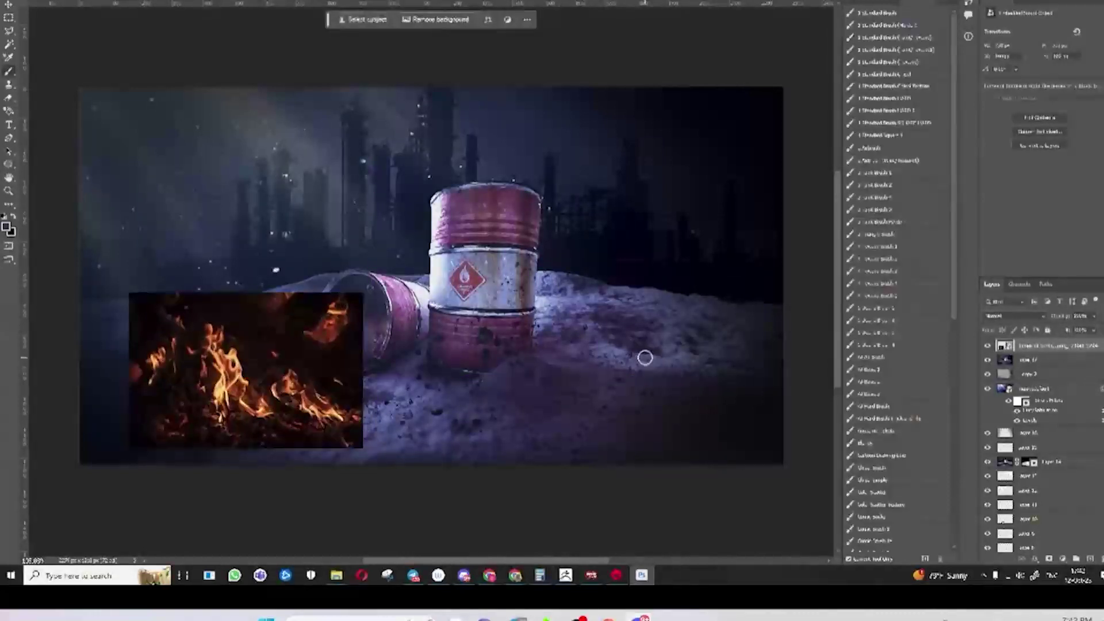
{"action": "left_click", "coordinate": [1043, 317]}
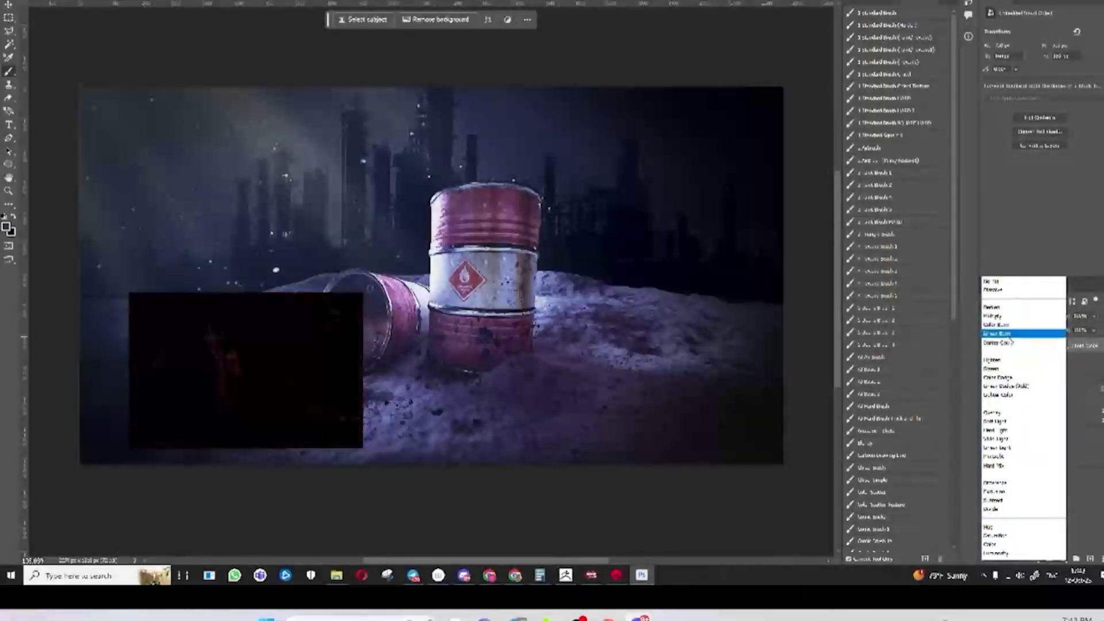
{"action": "left_click", "coordinate": [995, 371]}
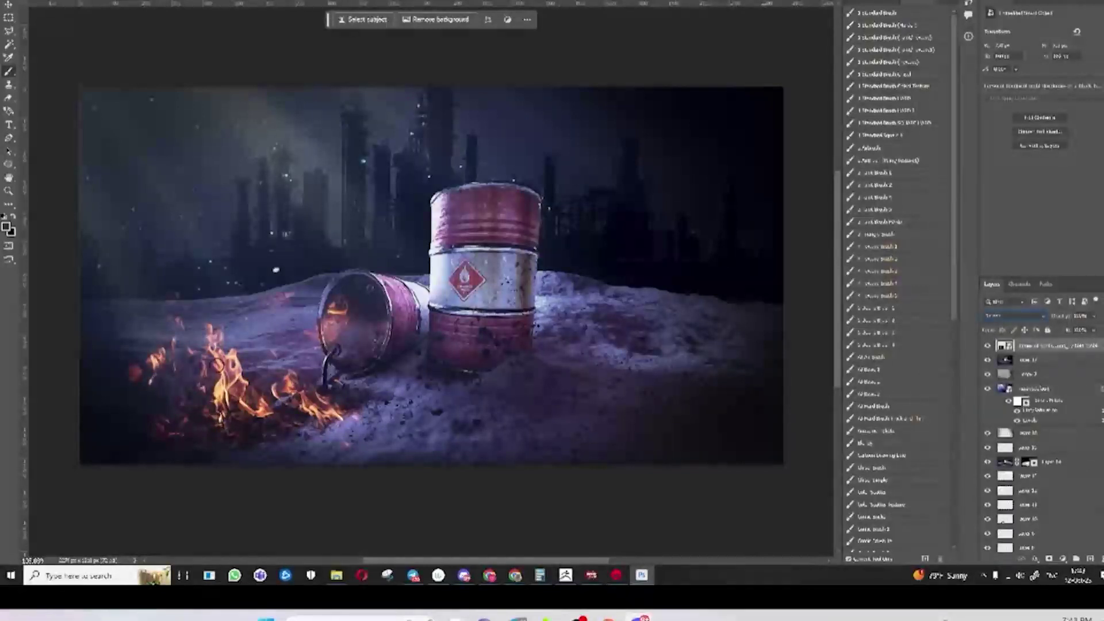
{"action": "left_click_drag", "start_coordinate": [535, 328], "coordinate": [719, 314]}
{"action": "scroll", "coordinate": [506, 365], "scroll_direction": "up", "scroll_amount": 5}
{"action": "scroll", "coordinate": [565, 346], "scroll_direction": "down", "scroll_amount": 2}
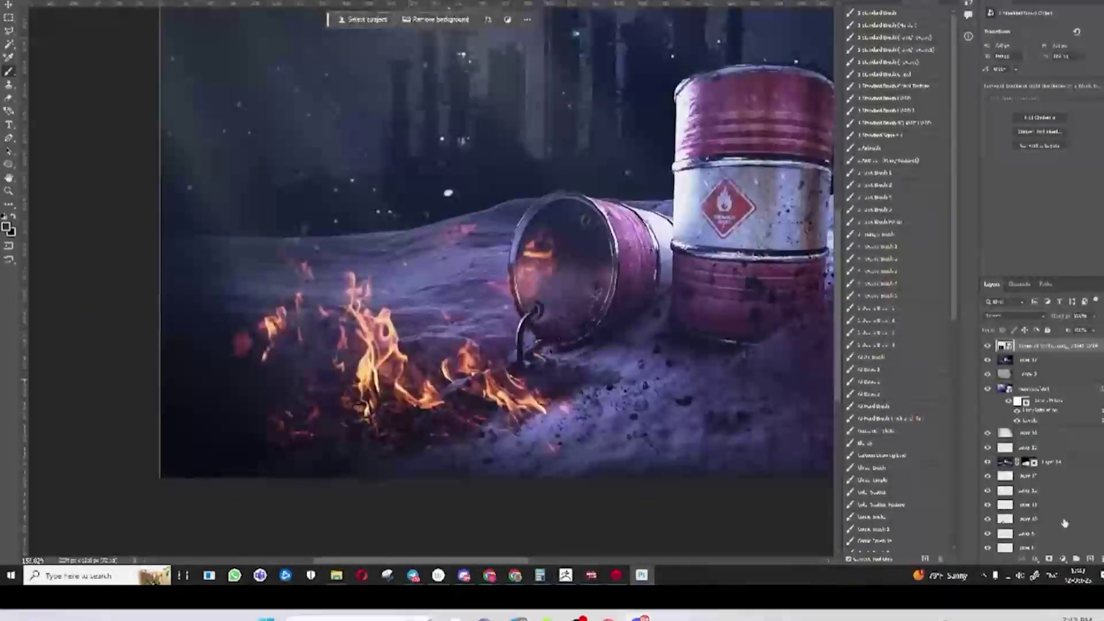
{"action": "left_click", "coordinate": [1049, 559]}
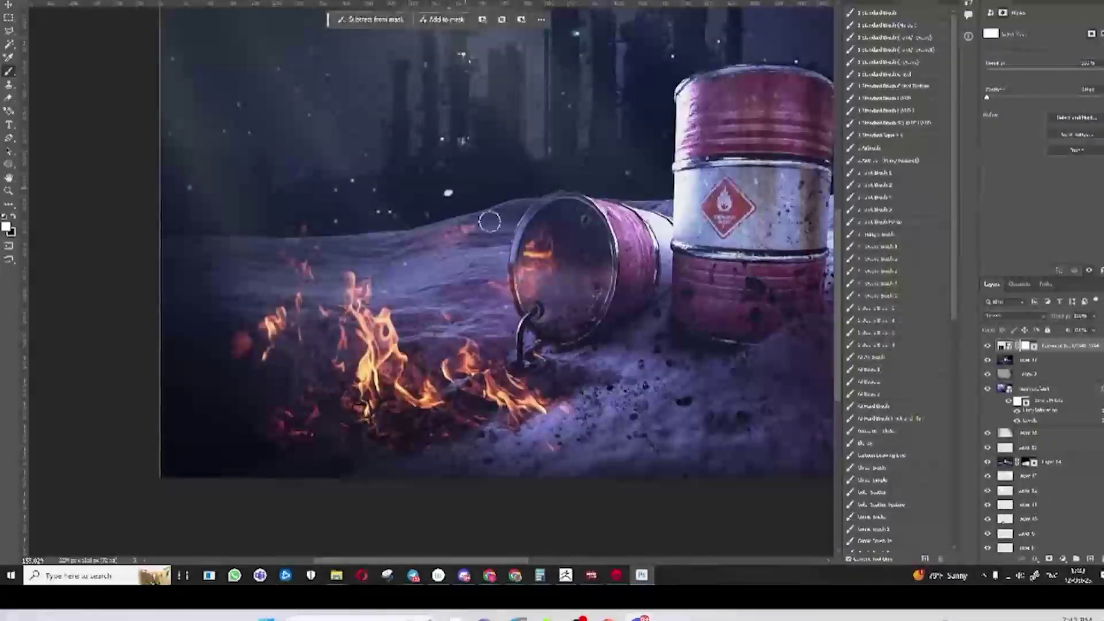
{"action": "key", "text": "x"}
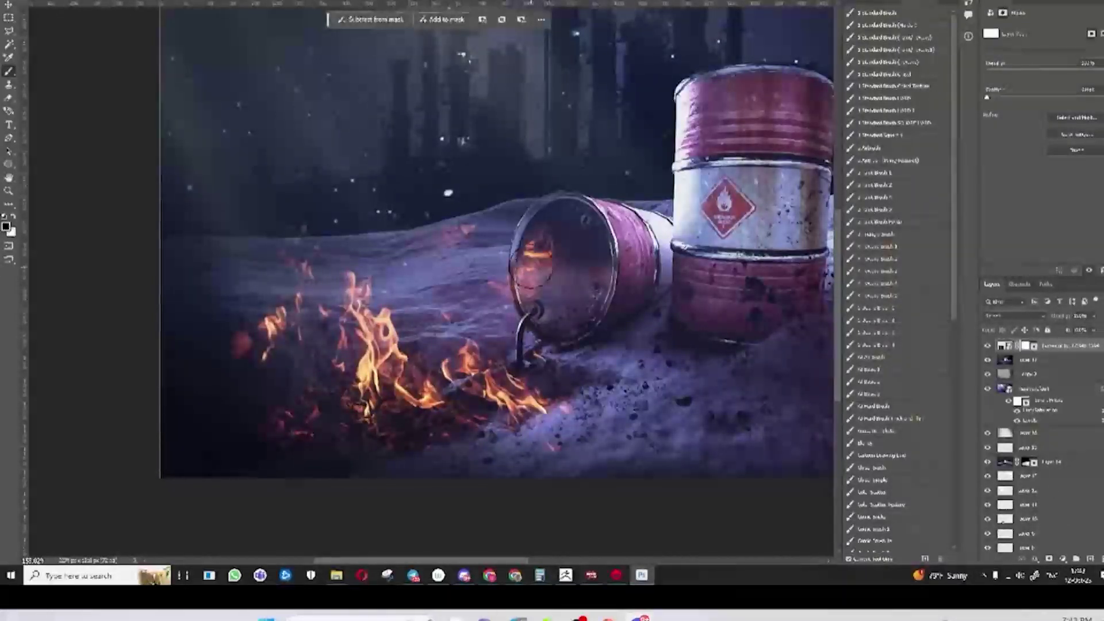
{"action": "mouse_move", "coordinate": [521, 268]}
{"action": "left_mouse_down"}
{"action": "mouse_move", "coordinate": [491, 274]}
{"action": "mouse_move", "coordinate": [544, 254]}
{"action": "left_mouse_up"}
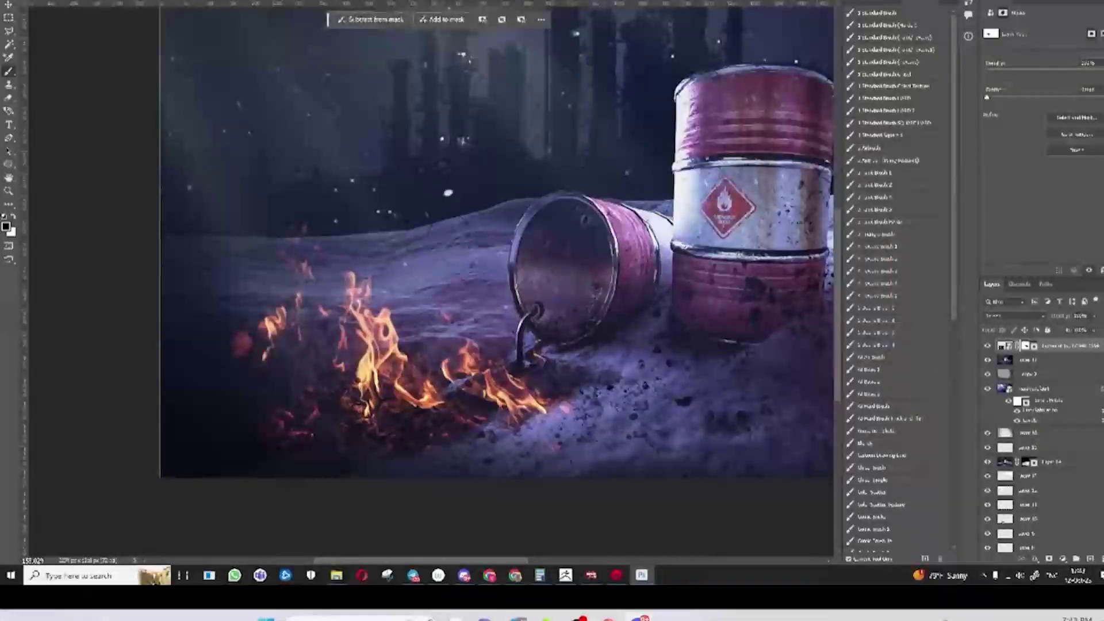
{"action": "left_click", "coordinate": [241, 343]}
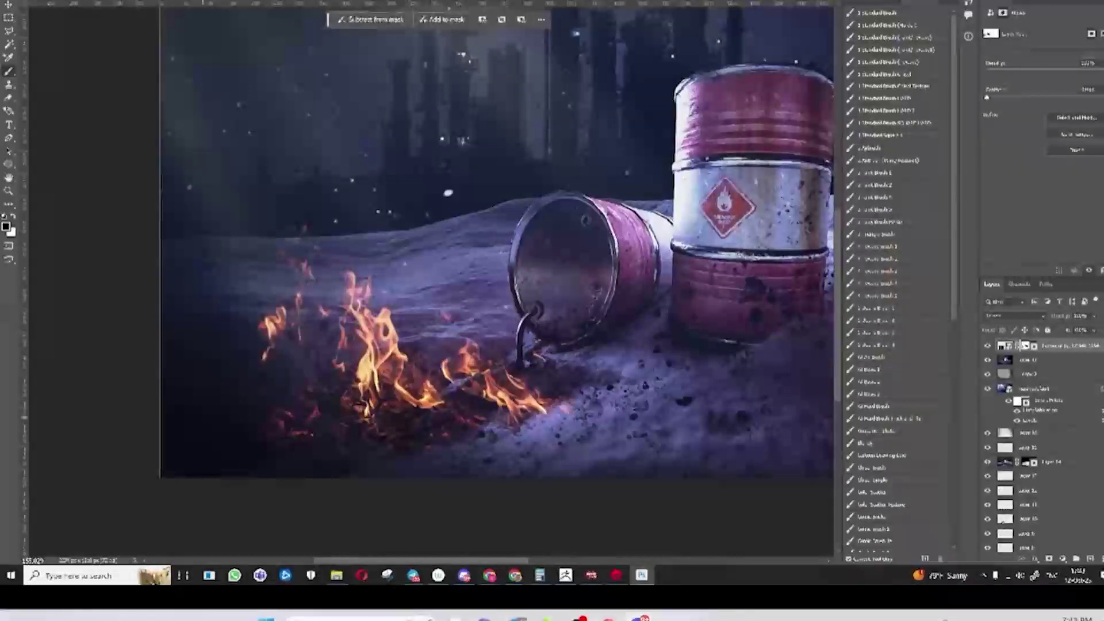
{"action": "scroll", "coordinate": [604, 337], "scroll_direction": "down", "scroll_amount": 2}
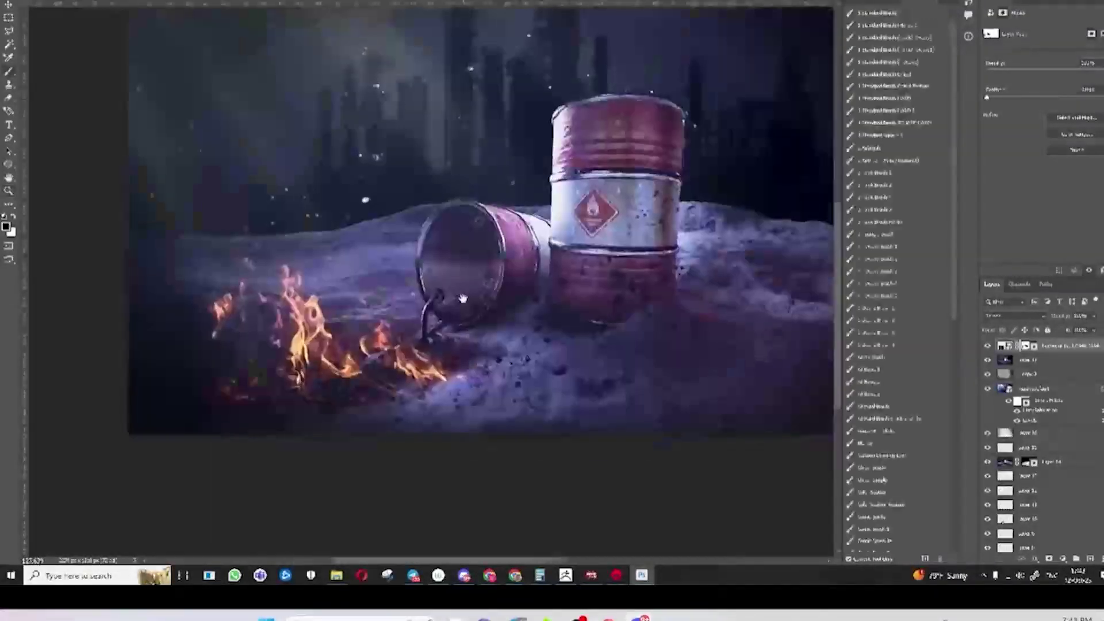
{"action": "scroll", "coordinate": [484, 323], "scroll_direction": "up", "scroll_amount": 1}
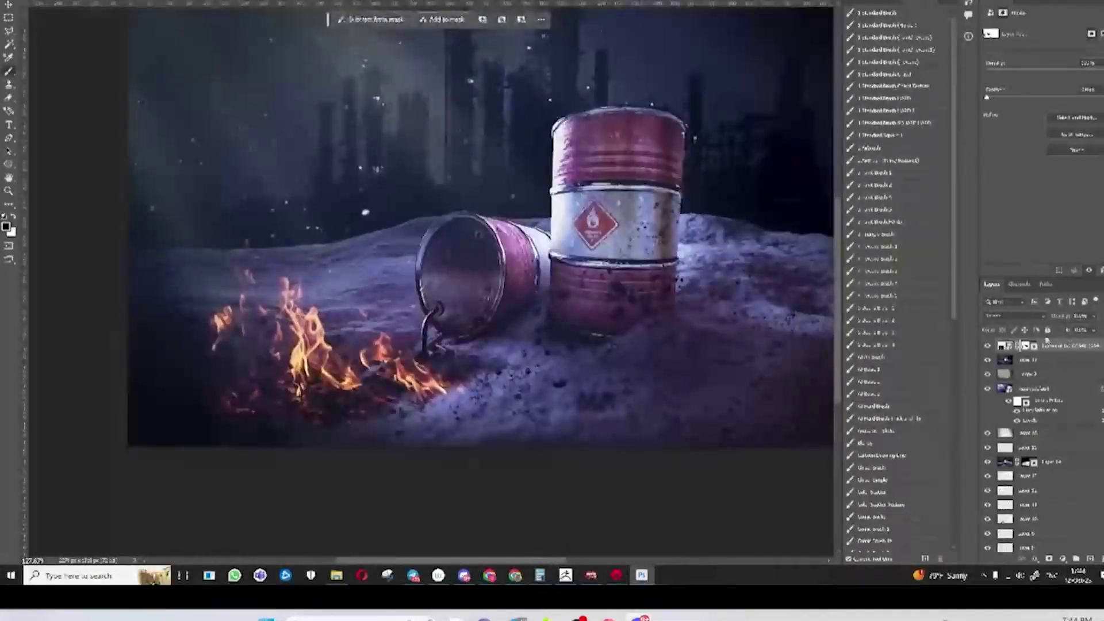
On a new layer, paint trial white soft-round light rays in the sky, then undo them
{"action": "left_click", "coordinate": [1091, 559]}
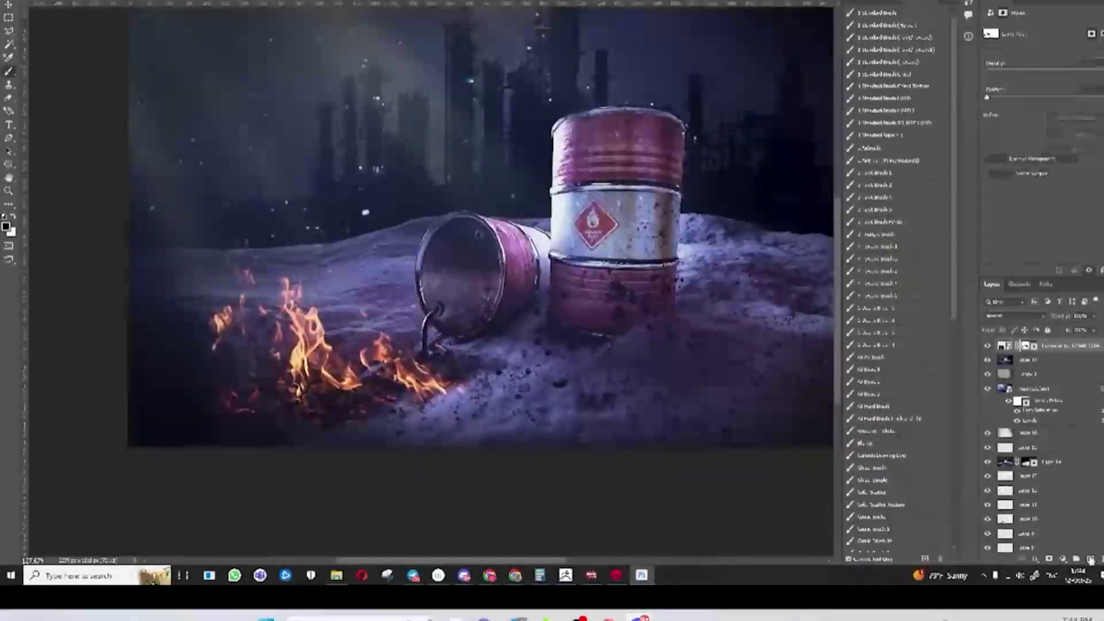
{"action": "left_click", "coordinate": [870, 149]}
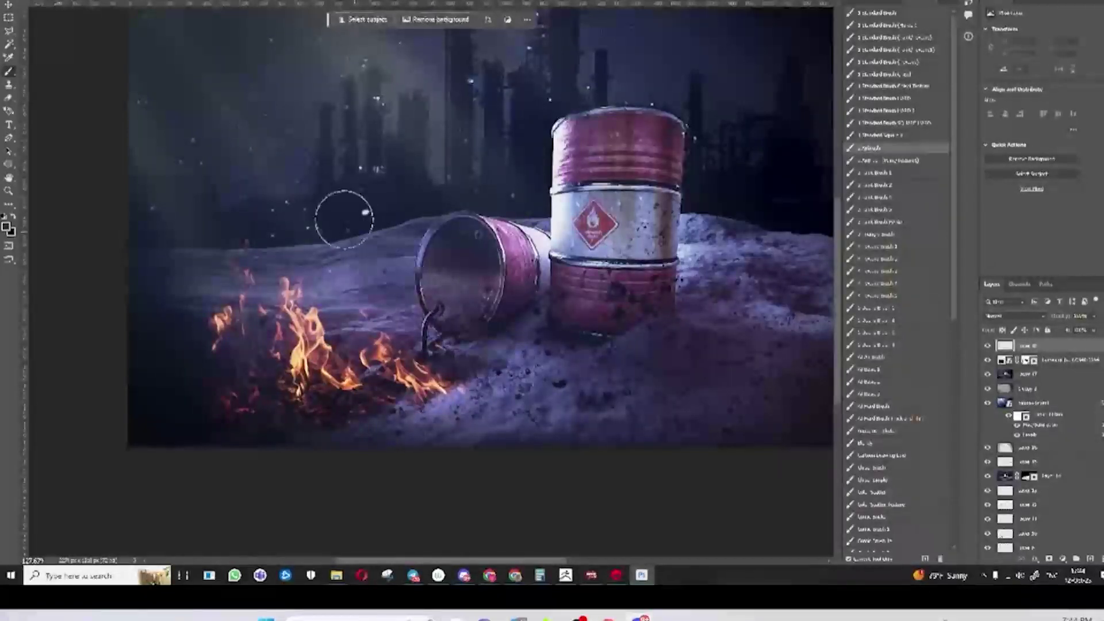
{"action": "key", "text": "x"}
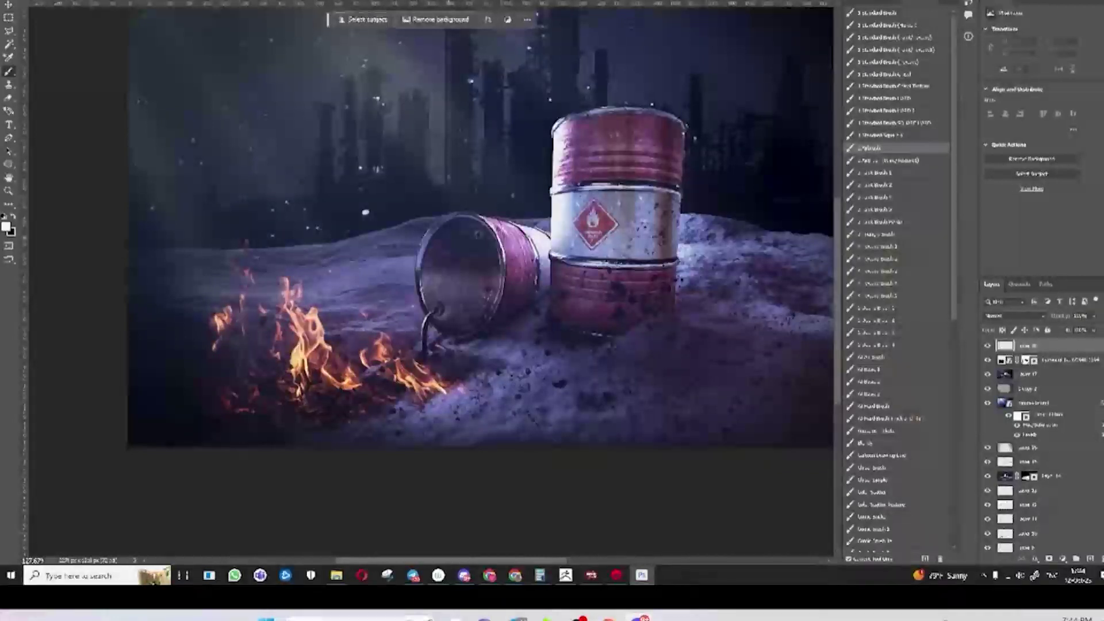
{"action": "left_click_drag", "start_coordinate": [198, 51], "coordinate": [437, 322]}
{"action": "left_click_drag", "start_coordinate": [282, 41], "coordinate": [403, 230]}
{"action": "left_click_drag", "start_coordinate": [362, 63], "coordinate": [423, 184]}
{"action": "mouse_move", "coordinate": [377, 111]}
{"action": "left_mouse_down"}
{"action": "mouse_move", "coordinate": [370, 93]}
{"action": "mouse_move", "coordinate": [603, 128]}
{"action": "left_mouse_up"}
{"action": "left_click", "coordinate": [497, 309]}
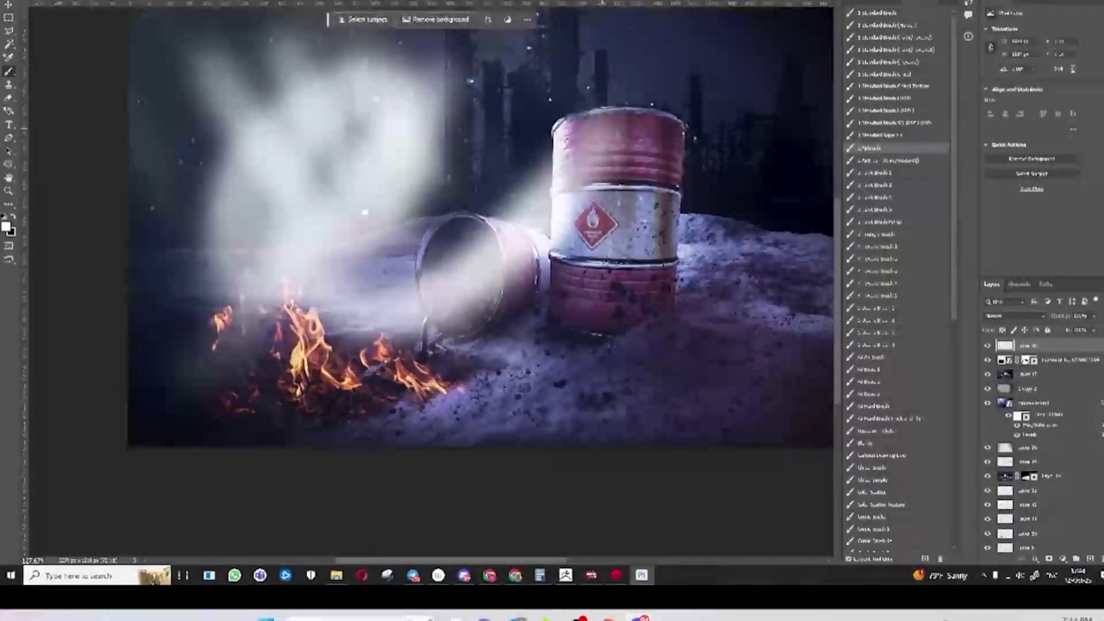
{"action": "key", "text": "ctrl+z"}
{"action": "key", "text": "ctrl+z"}
{"action": "key", "text": "ctrl+z"}
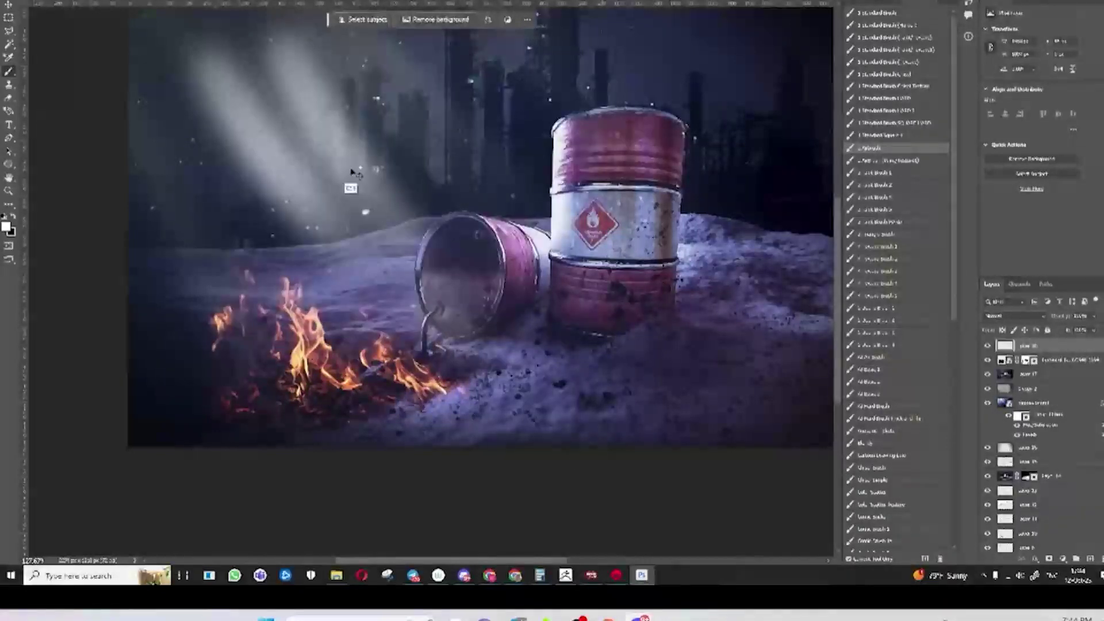
{"action": "key", "text": "ctrl+z"}
{"action": "key", "text": "ctrl+shift+z"}
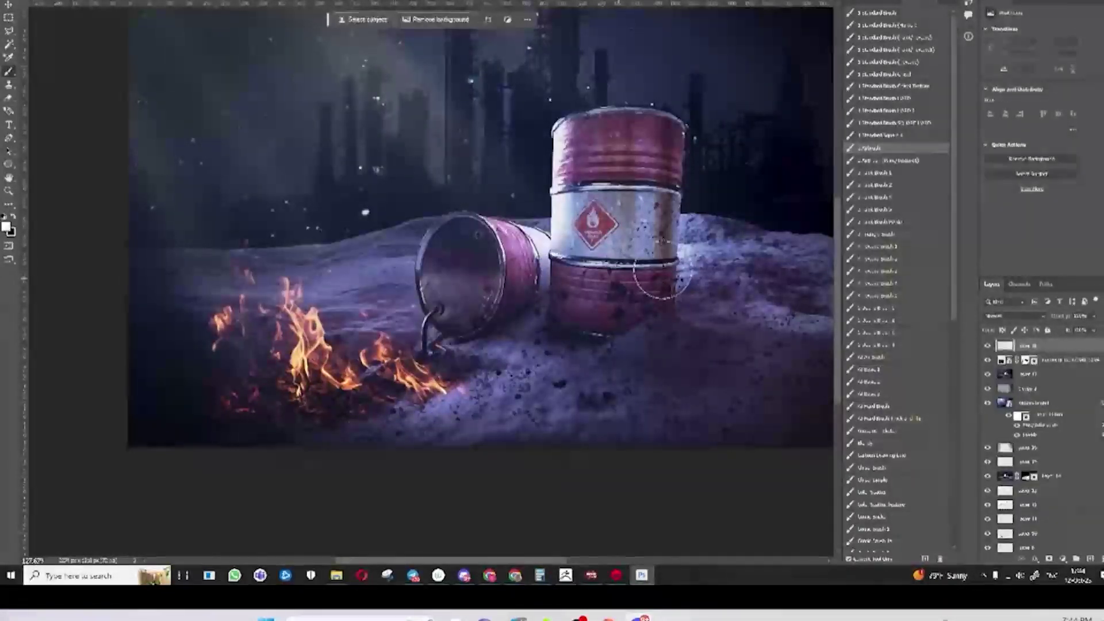
Set the fresh layer to Color Dodge and paint a faint peach glow over the flames
{"action": "left_click", "coordinate": [1013, 316]}
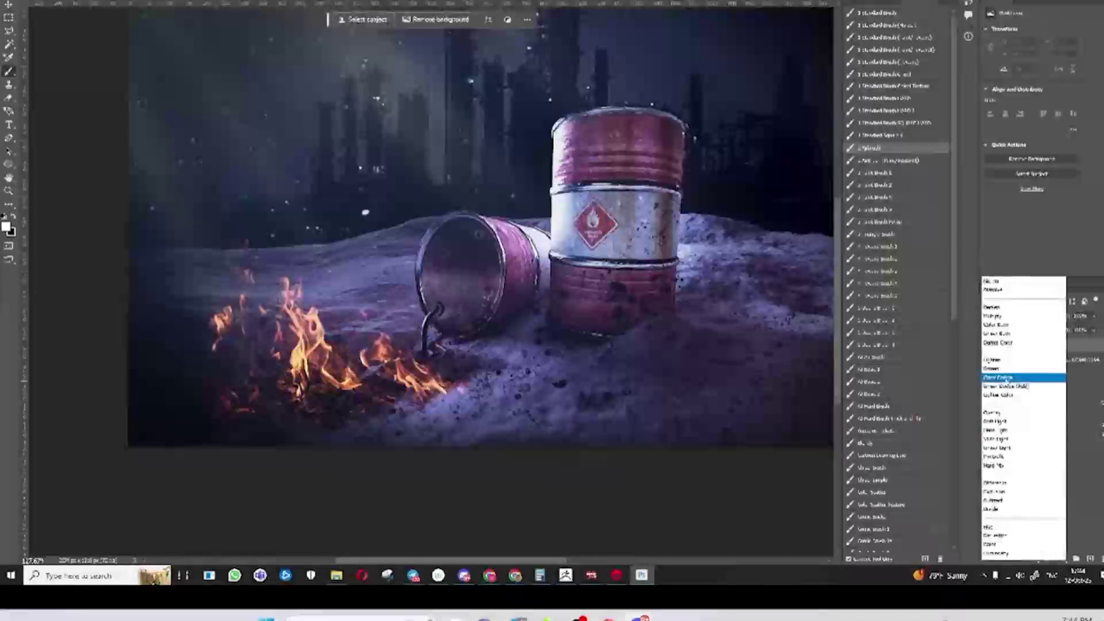
{"action": "left_click", "coordinate": [1007, 378]}
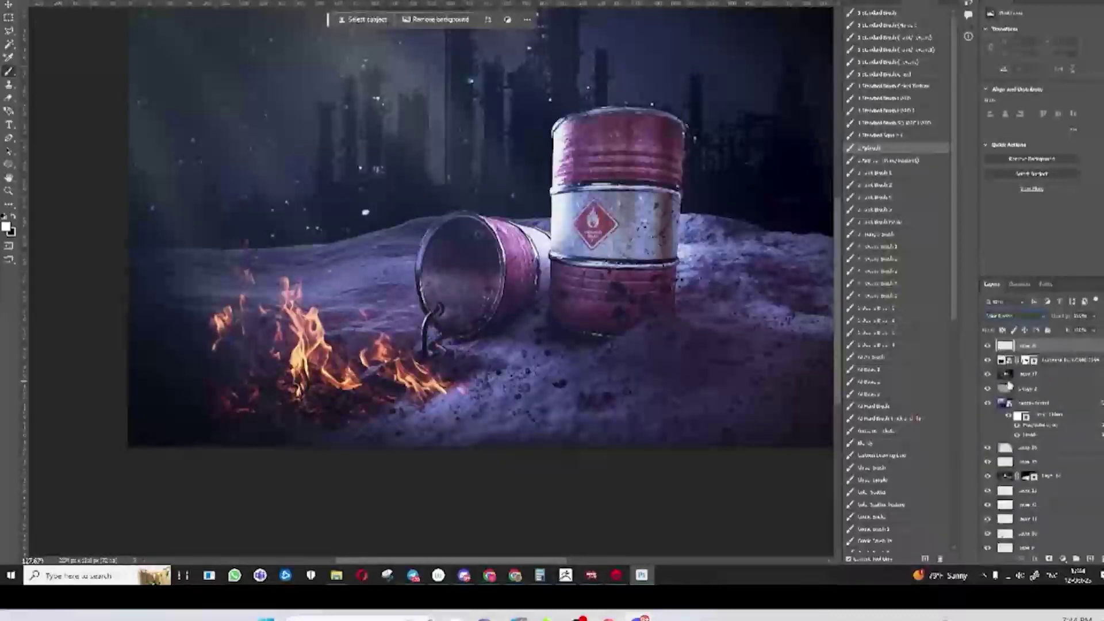
{"action": "left_click", "coordinate": [377, 367], "text": "alt"}
{"action": "left_click_drag", "start_coordinate": [385, 365], "coordinate": [404, 356]}
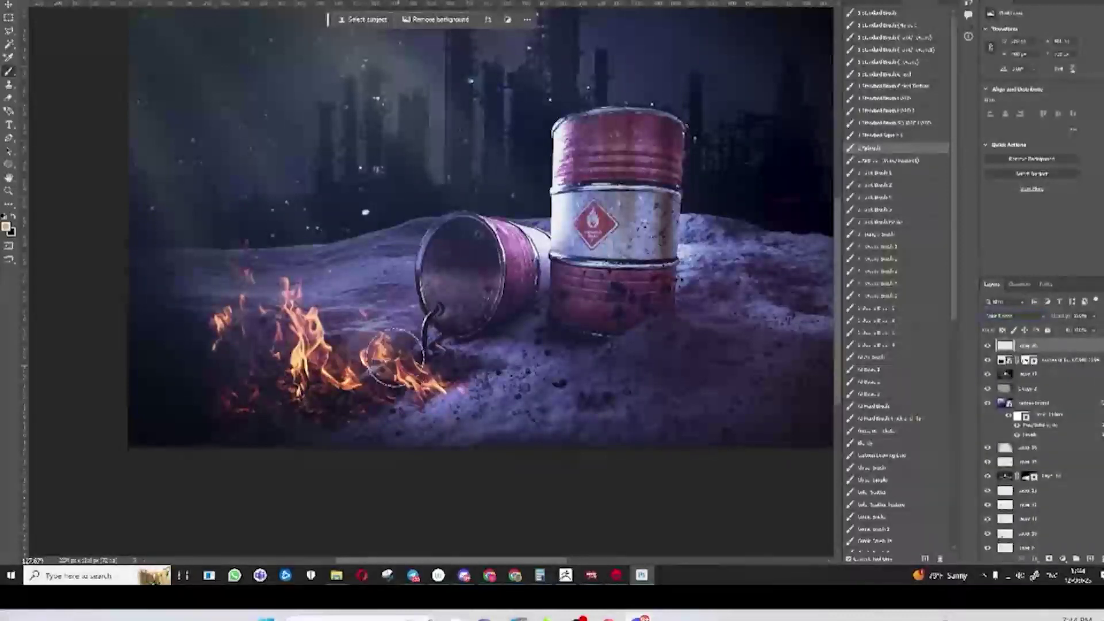
Switch to a redder orange, undo the stray white stroke, and paint glow inside the fallen barrel
{"action": "left_click", "coordinate": [7, 227]}
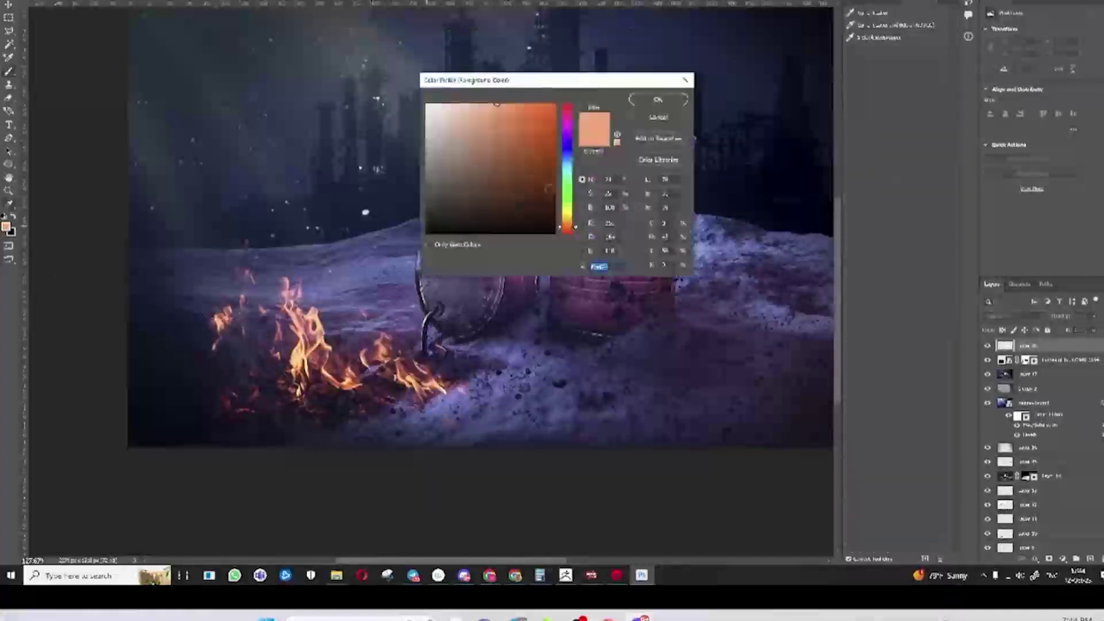
{"action": "left_click", "coordinate": [568, 229]}
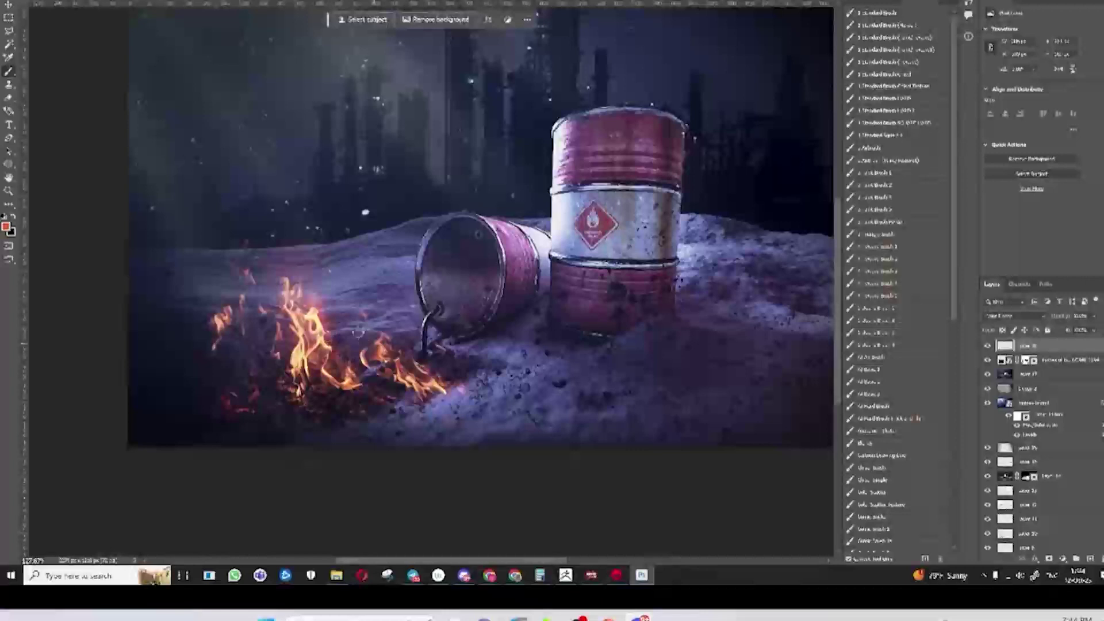
{"action": "key", "text": "bracketright"}
{"action": "key", "text": "bracketright"}
{"action": "key", "text": "e"}
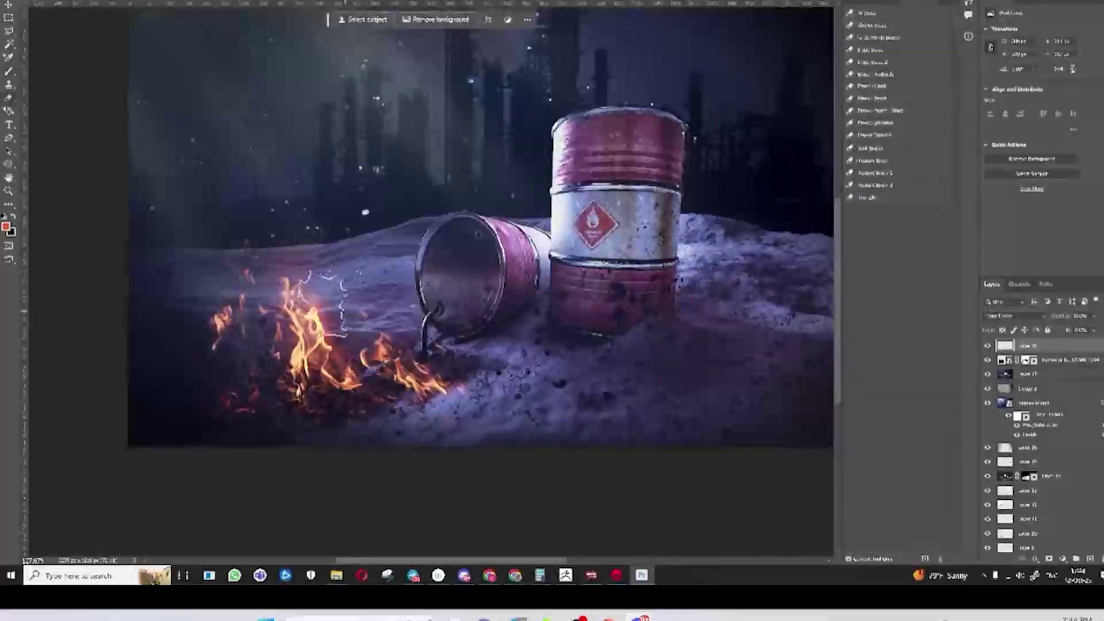
{"action": "key", "text": "ctrl+z"}
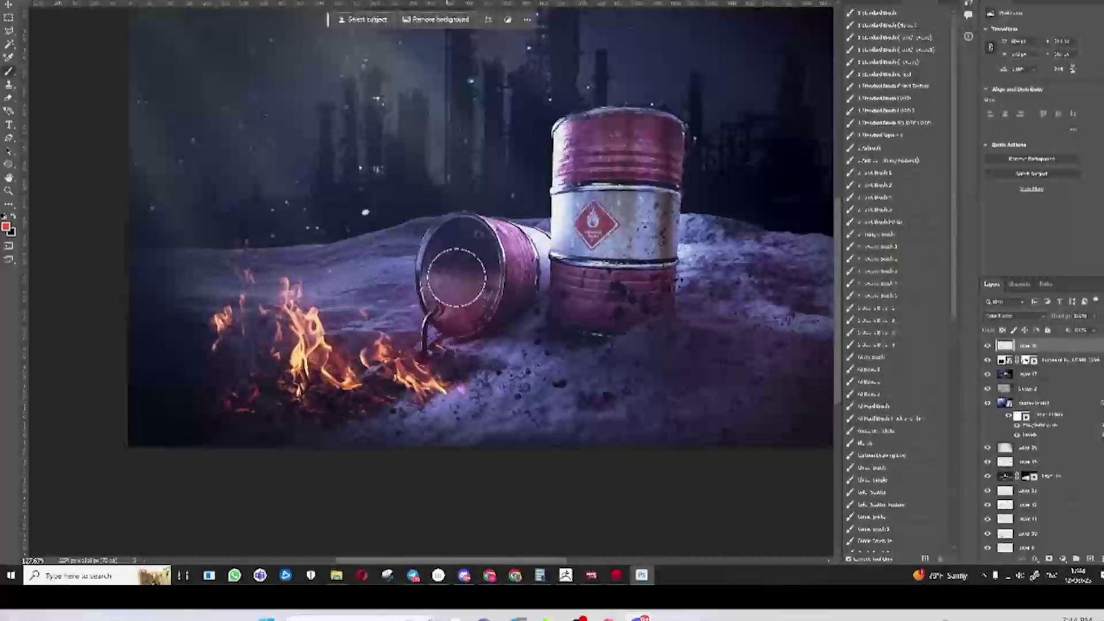
{"action": "left_click_drag", "start_coordinate": [456, 278], "coordinate": [518, 353]}
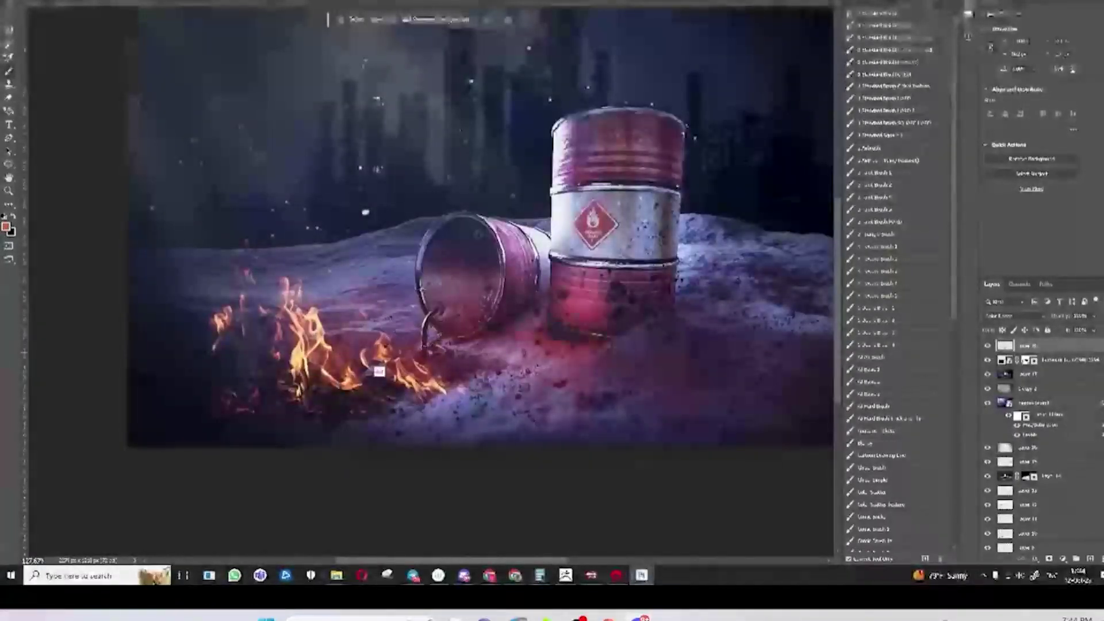
Pick a darker orange and paint glow on the snow beside the fallen barrel and fire
{"action": "left_click", "coordinate": [7, 228]}
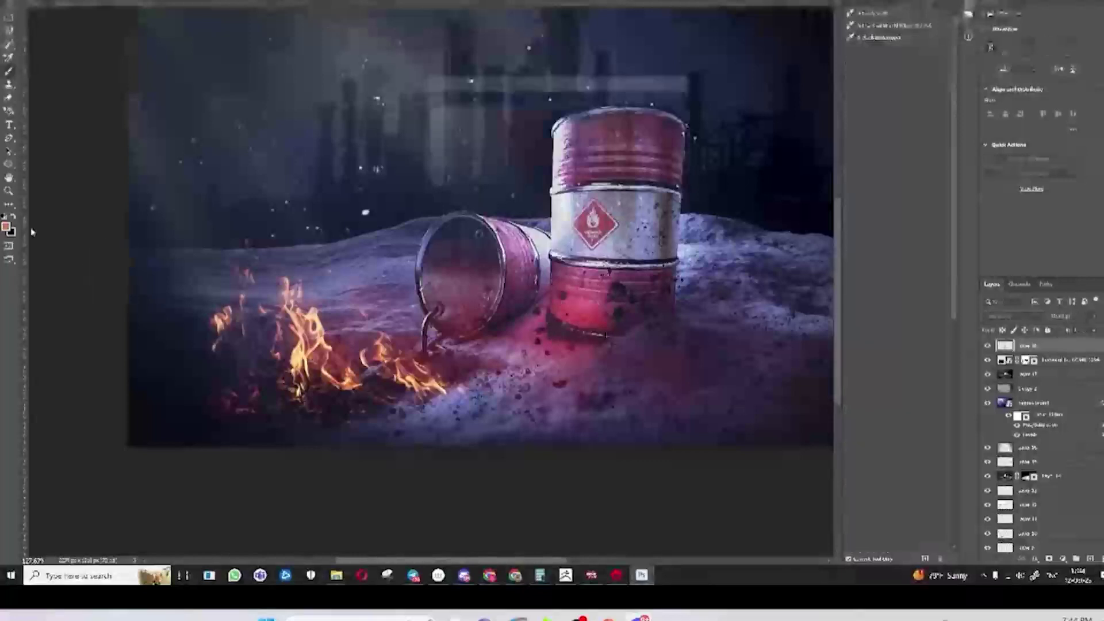
{"action": "left_click", "coordinate": [530, 136]}
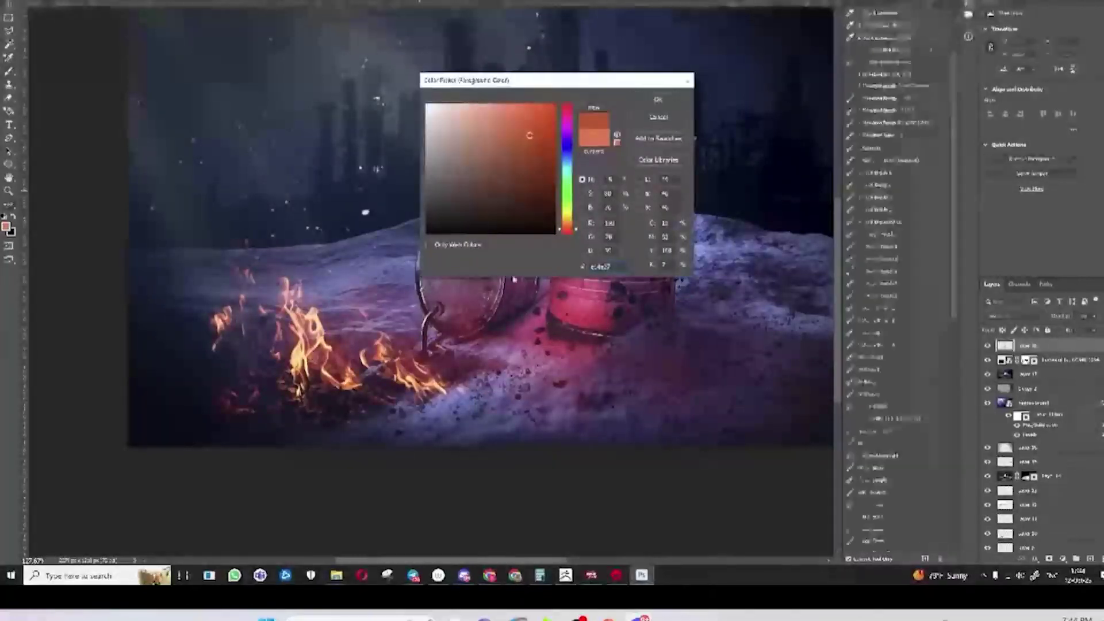
{"action": "key", "text": "Return"}
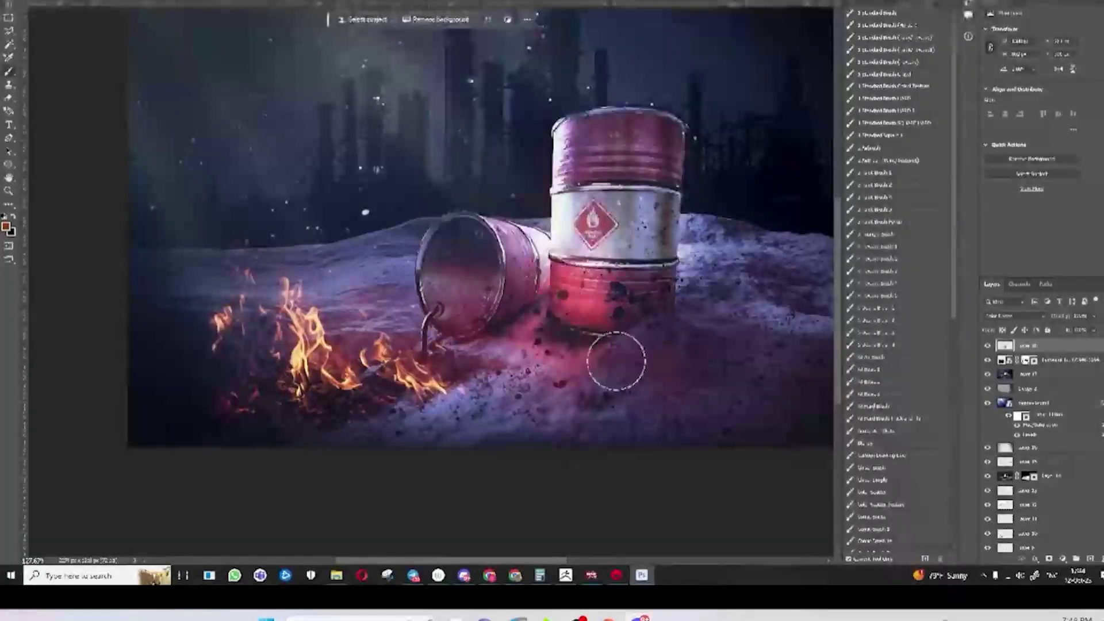
{"action": "left_click", "coordinate": [375, 305]}
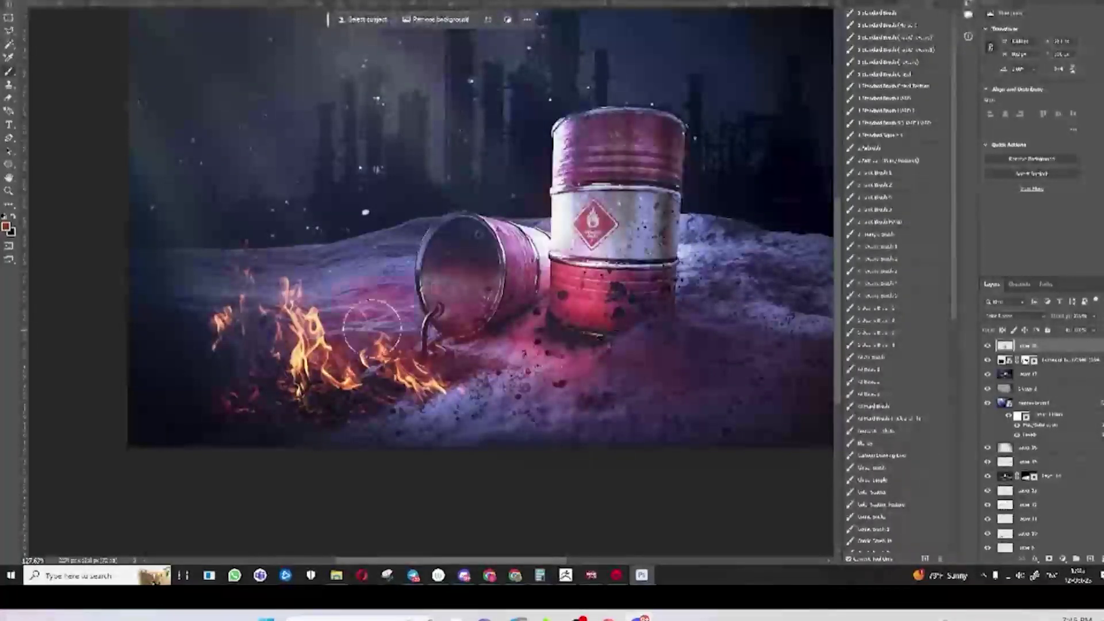
{"action": "left_click", "coordinate": [375, 329]}
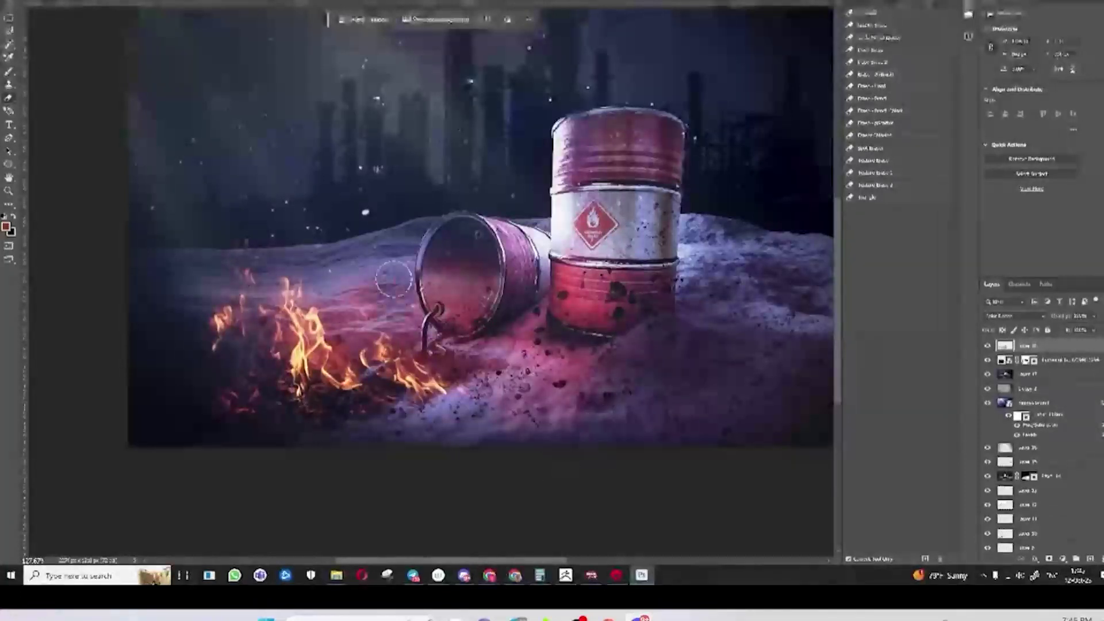
Lower the glow layer's Fill so the red glow becomes more subtle
{"action": "left_click", "coordinate": [879, 172]}
{"action": "key", "text": "bracketright"}
{"action": "key", "text": "bracketright"}
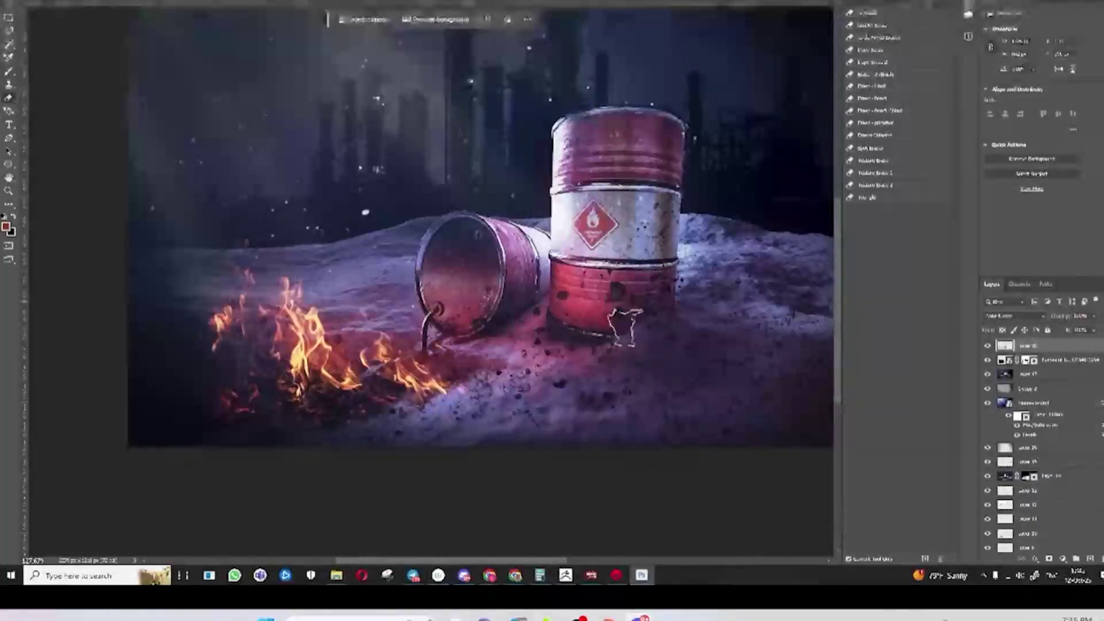
{"action": "left_click_drag", "start_coordinate": [1084, 346], "coordinate": [1094, 345]}
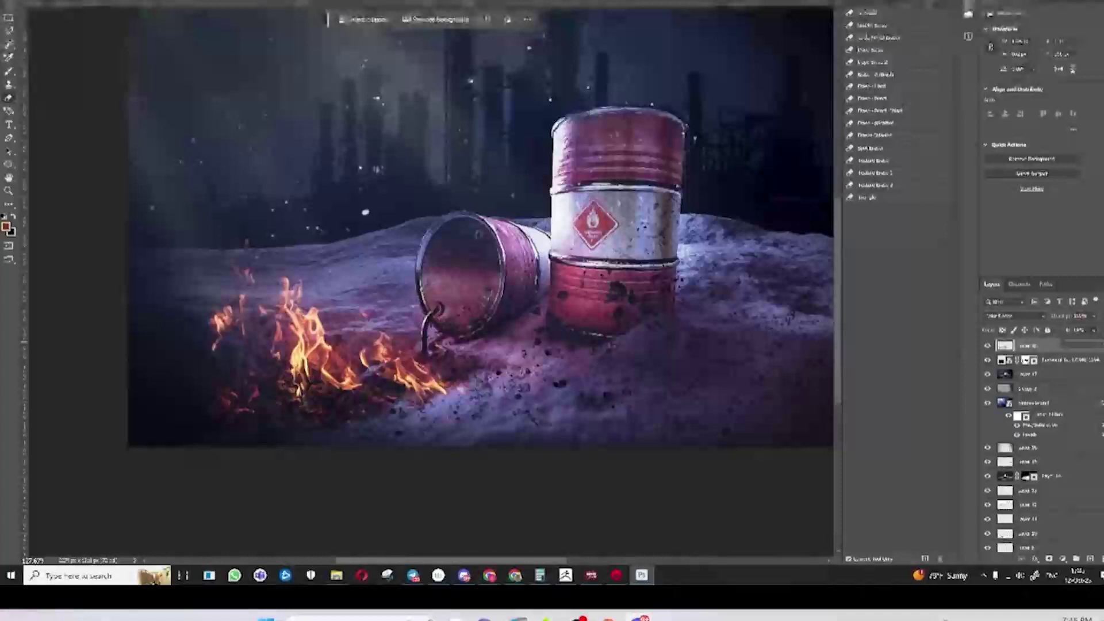
{"action": "left_click_drag", "start_coordinate": [1100, 345], "coordinate": [1102, 344]}
Re-centre the view and drag the sparks image from File Explorer onto the canvas
{"action": "scroll", "coordinate": [558, 310], "scroll_direction": "down", "scroll_amount": 2}
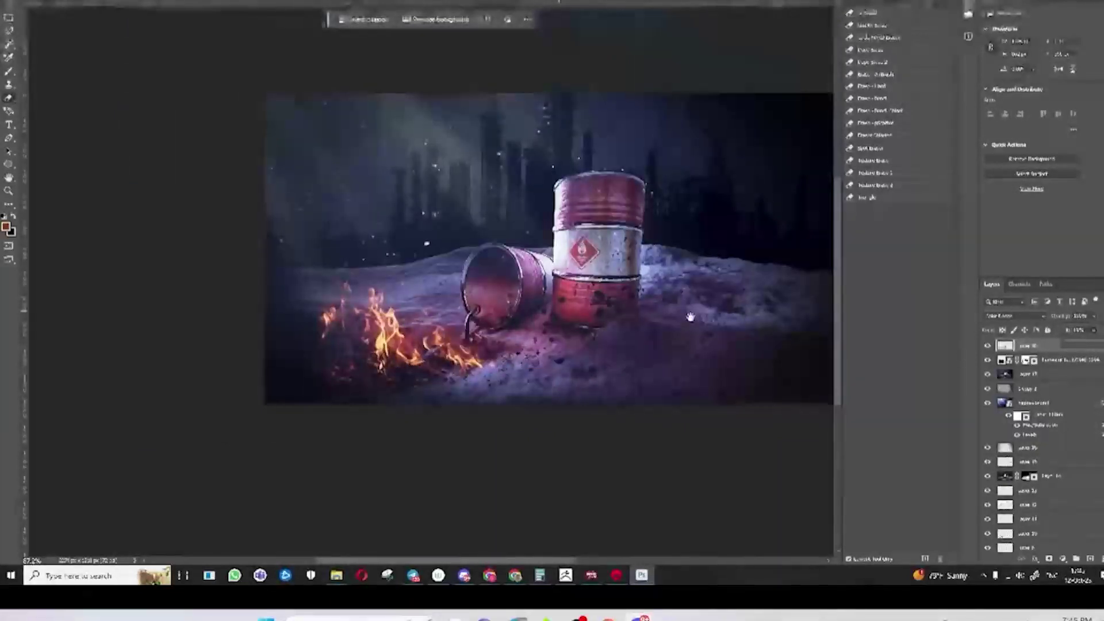
{"action": "left_click_drag", "start_coordinate": [690, 317], "coordinate": [618, 330]}
{"action": "left_click", "coordinate": [337, 576]}
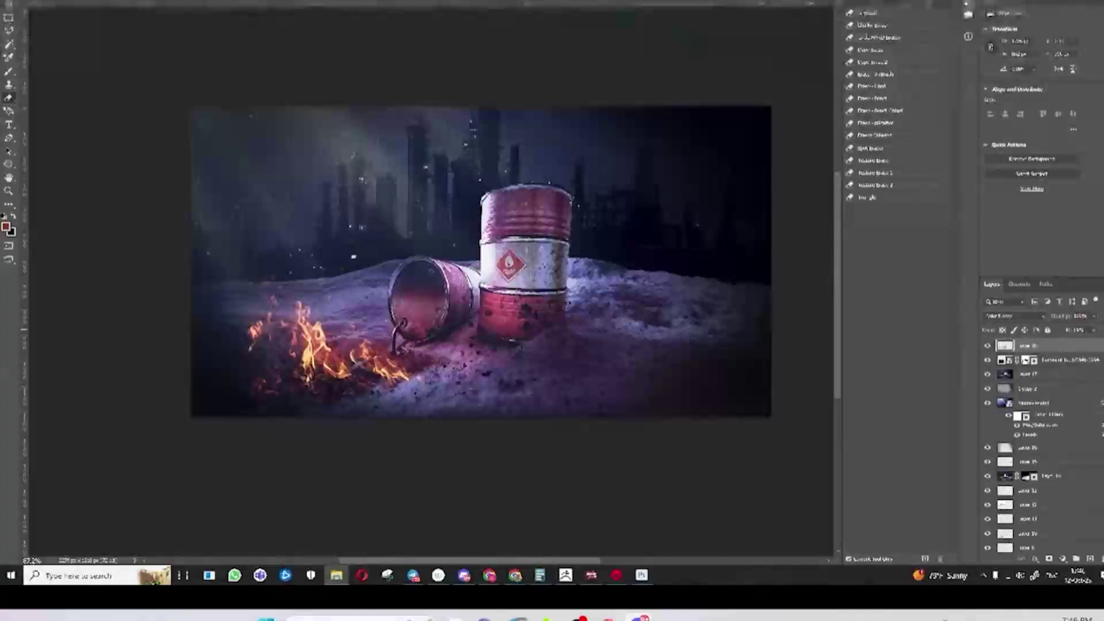
{"action": "left_click_drag", "start_coordinate": [1, 265], "coordinate": [308, 265]}
Rotate the sparks image upright, resize it and fit it over the left side of the scene
{"action": "left_click_drag", "start_coordinate": [620, 194], "coordinate": [387, 142]}
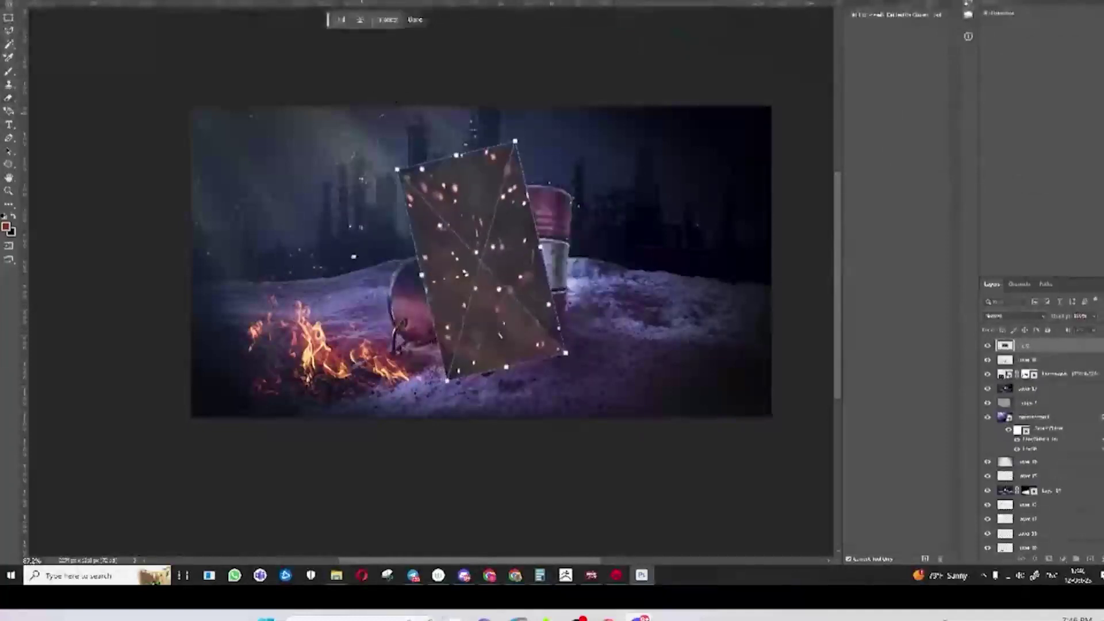
{"action": "left_click_drag", "start_coordinate": [516, 140], "coordinate": [545, 40]}
{"action": "left_click_drag", "start_coordinate": [571, 230], "coordinate": [344, 259]}
{"action": "left_click_drag", "start_coordinate": [316, 66], "coordinate": [333, 8]}
{"action": "left_click_drag", "start_coordinate": [340, 156], "coordinate": [349, 174]}
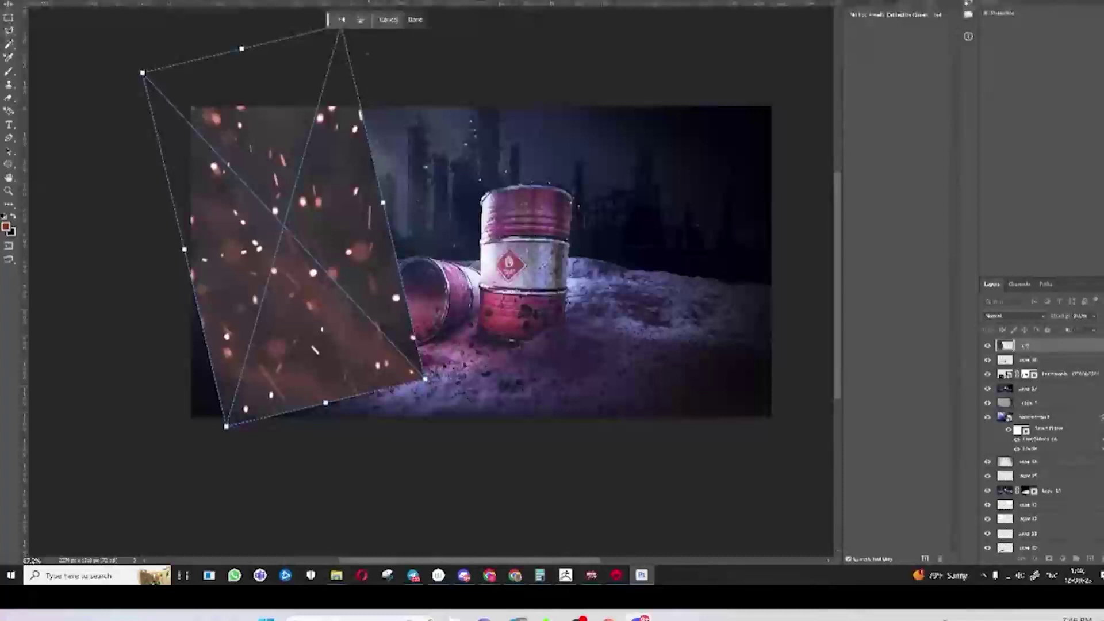
{"action": "left_click_drag", "start_coordinate": [424, 379], "coordinate": [337, 287]}
{"action": "left_click_drag", "start_coordinate": [294, 221], "coordinate": [335, 292]}
{"action": "key", "text": "Return"}
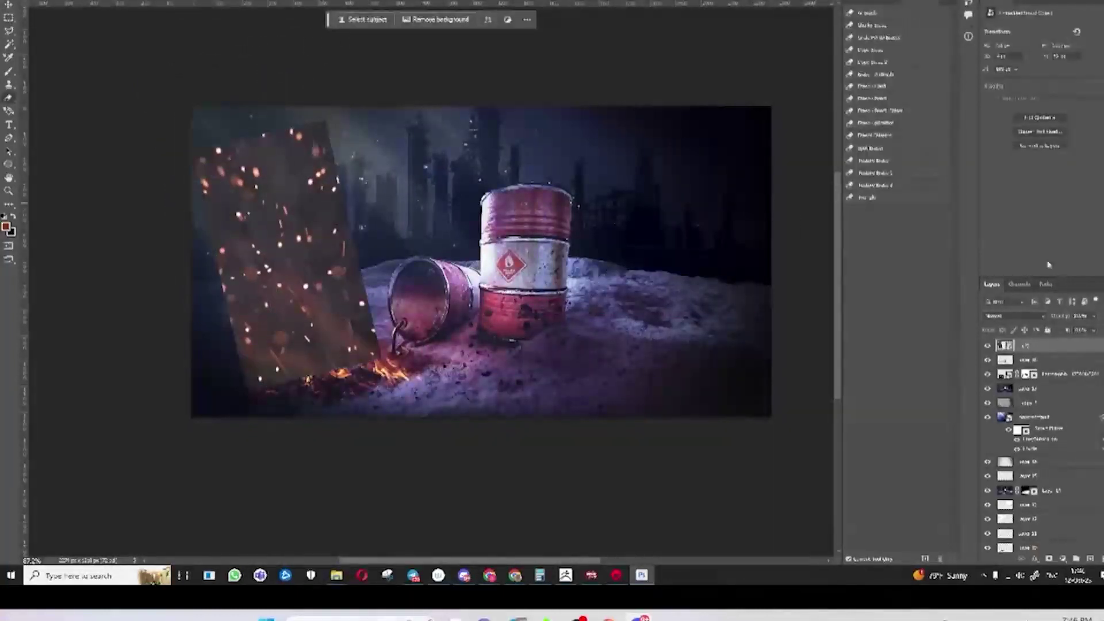
{"action": "left_click", "coordinate": [1030, 316]}
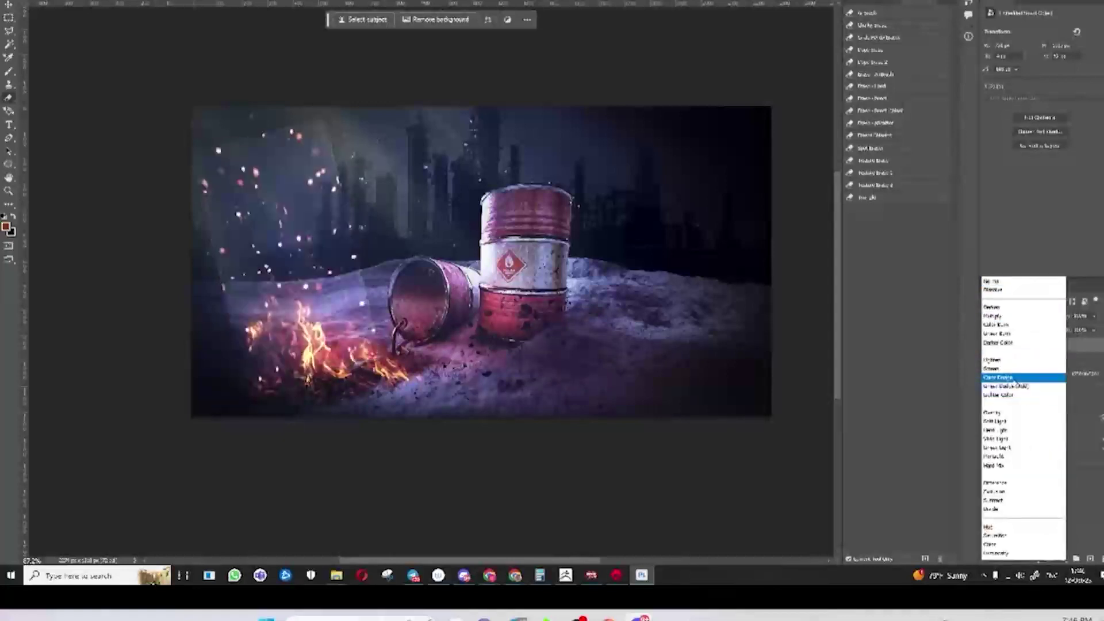
Blend the sparks layer so its dark background vanishes, zoom in on the fire, and open Image > Adjustments
{"action": "left_click", "coordinate": [1006, 386]}
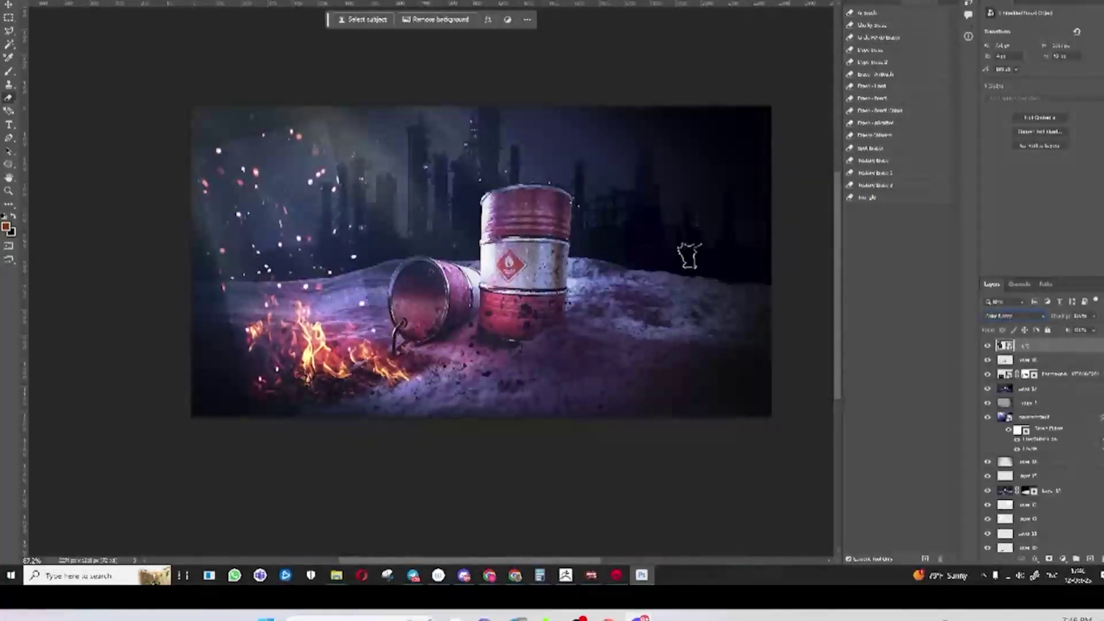
{"action": "key", "text": "z"}
{"action": "left_click", "coordinate": [335, 196]}
{"action": "left_click_drag", "start_coordinate": [335, 196], "coordinate": [468, 192]}
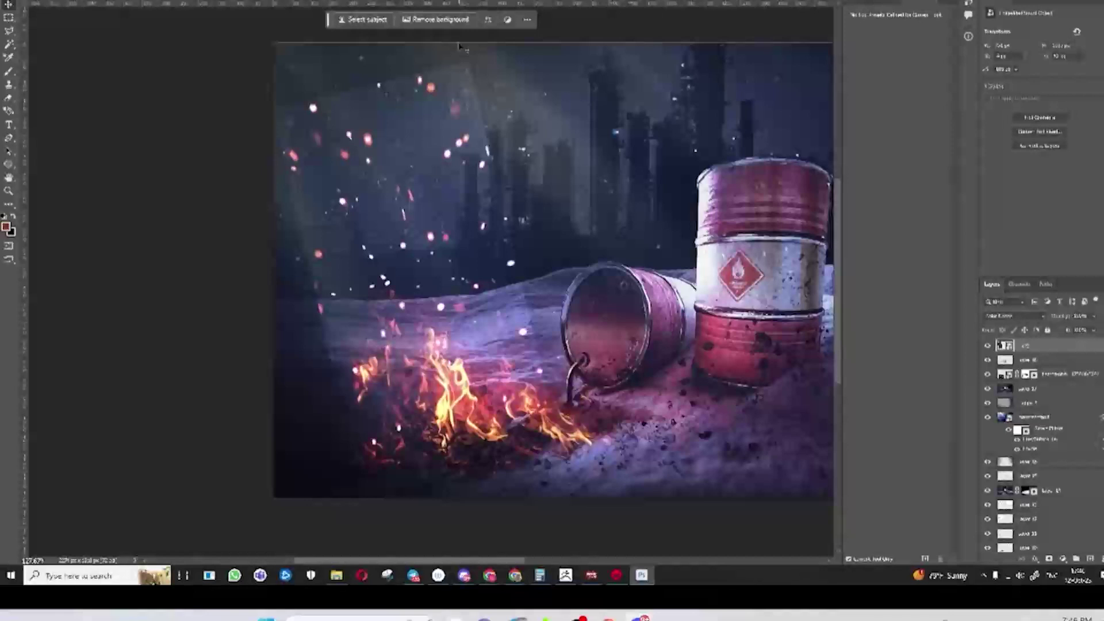
{"action": "left_click", "coordinate": [57, 0]}
{"action": "mouse_move", "coordinate": [75, 0]}
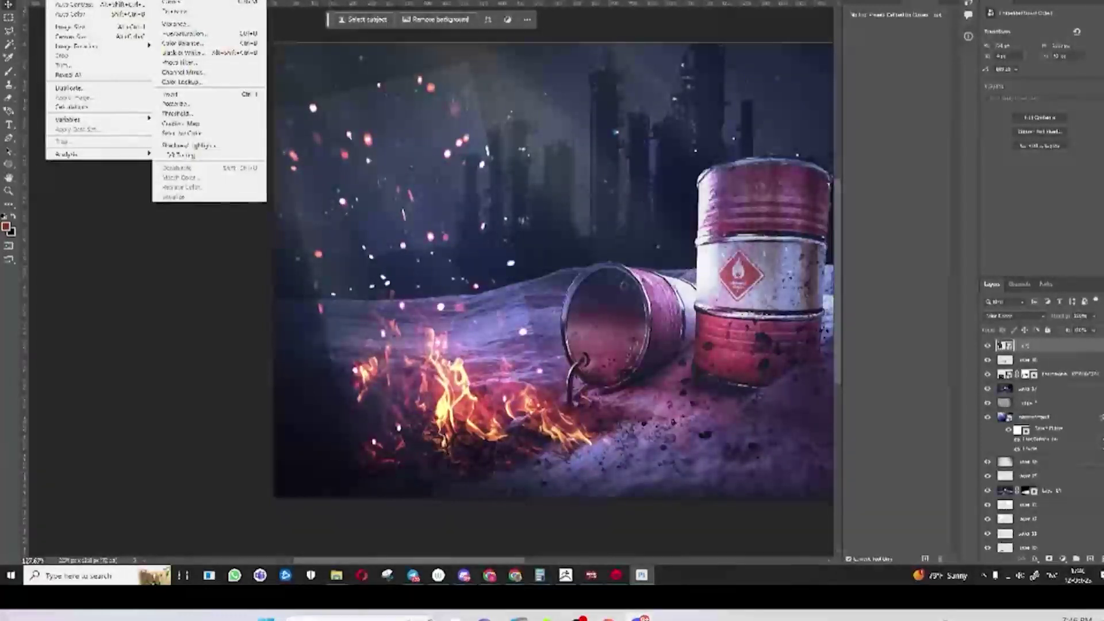
Apply Levels to the top layer, raising the black input point from 0 to about 6
{"action": "left_click", "coordinate": [210, 9]}
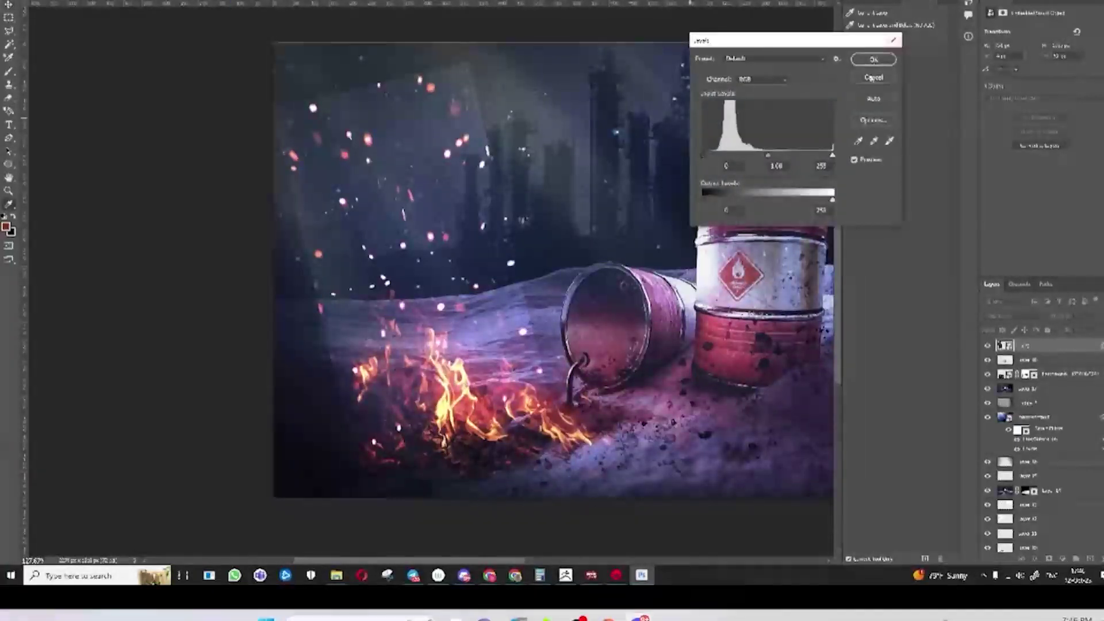
{"action": "left_click", "coordinate": [872, 79]}
{"action": "left_click", "coordinate": [95, 1]}
{"action": "mouse_move", "coordinate": [56, 0]}
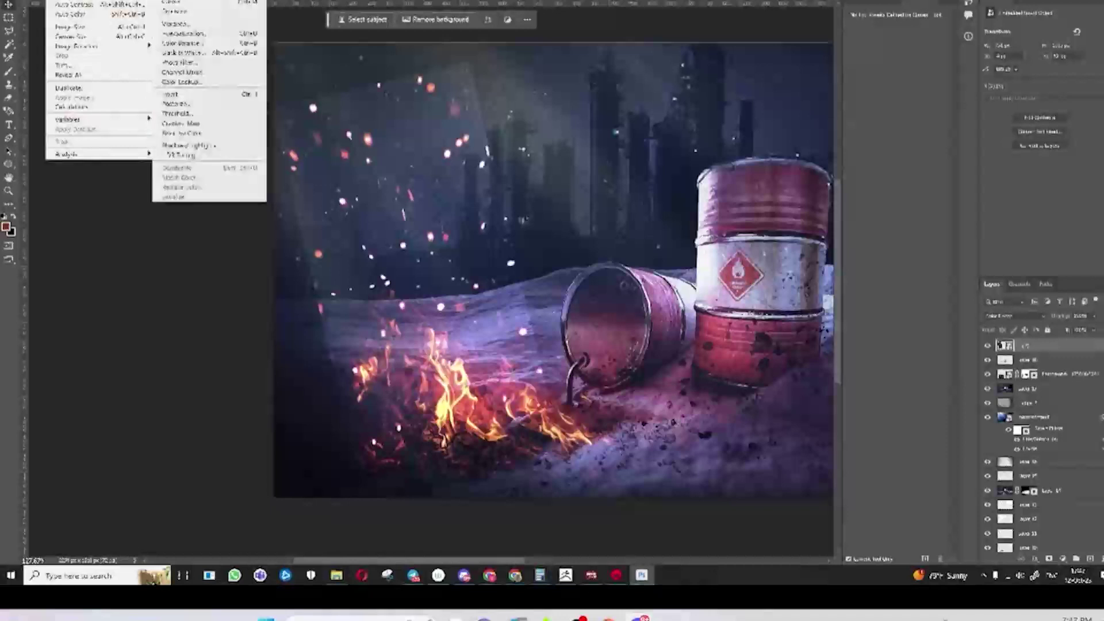
{"action": "left_click", "coordinate": [193, 0]}
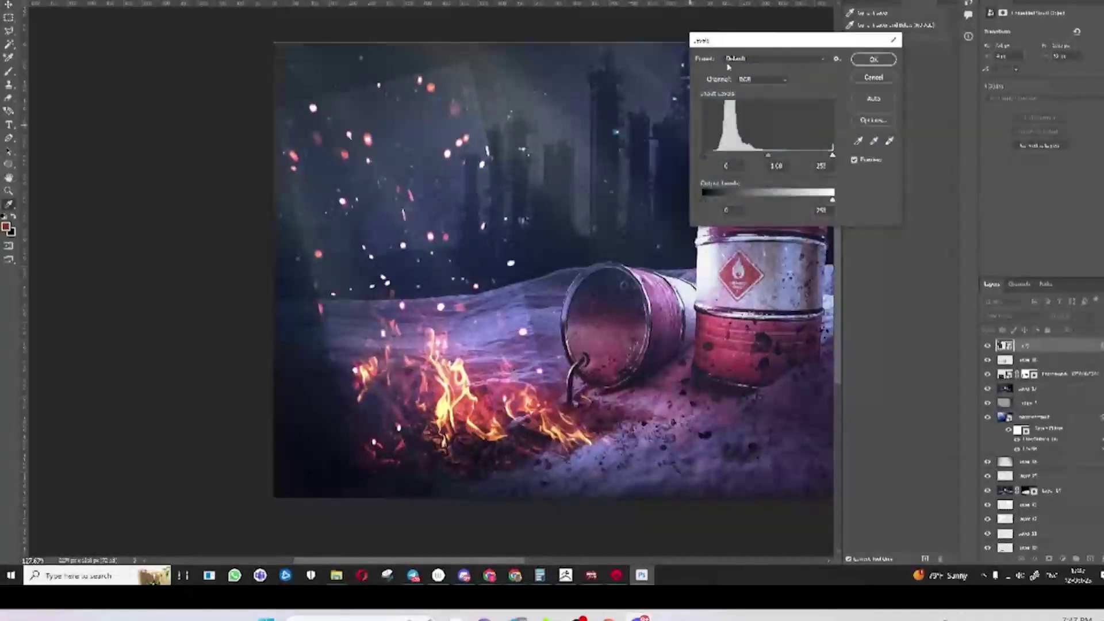
{"action": "left_click_drag", "start_coordinate": [703, 158], "coordinate": [728, 162]}
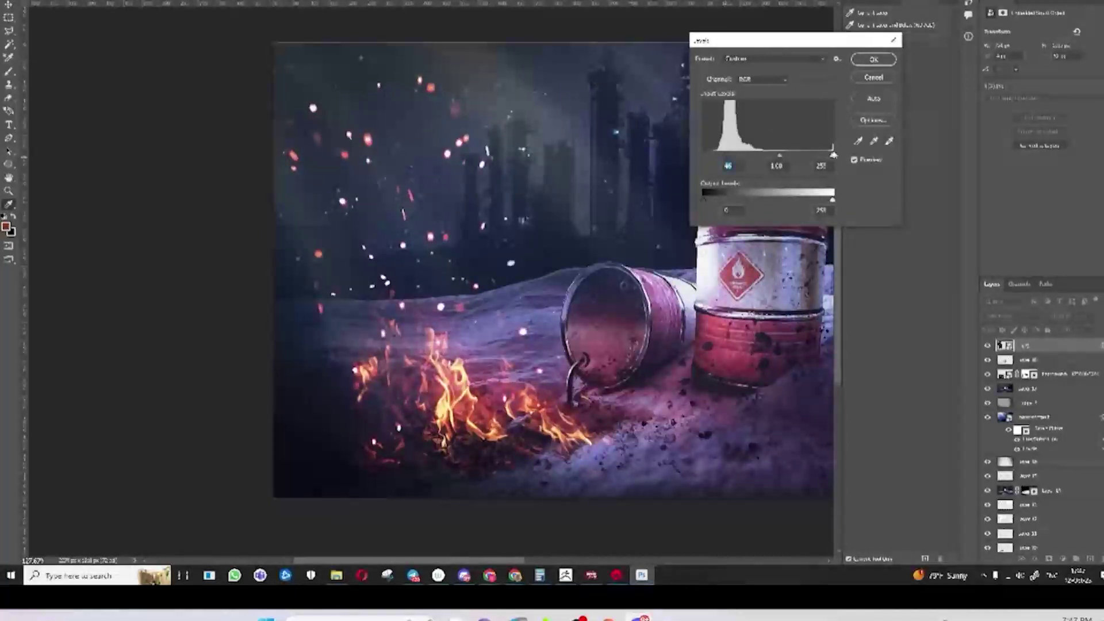
{"action": "left_click", "coordinate": [874, 59]}
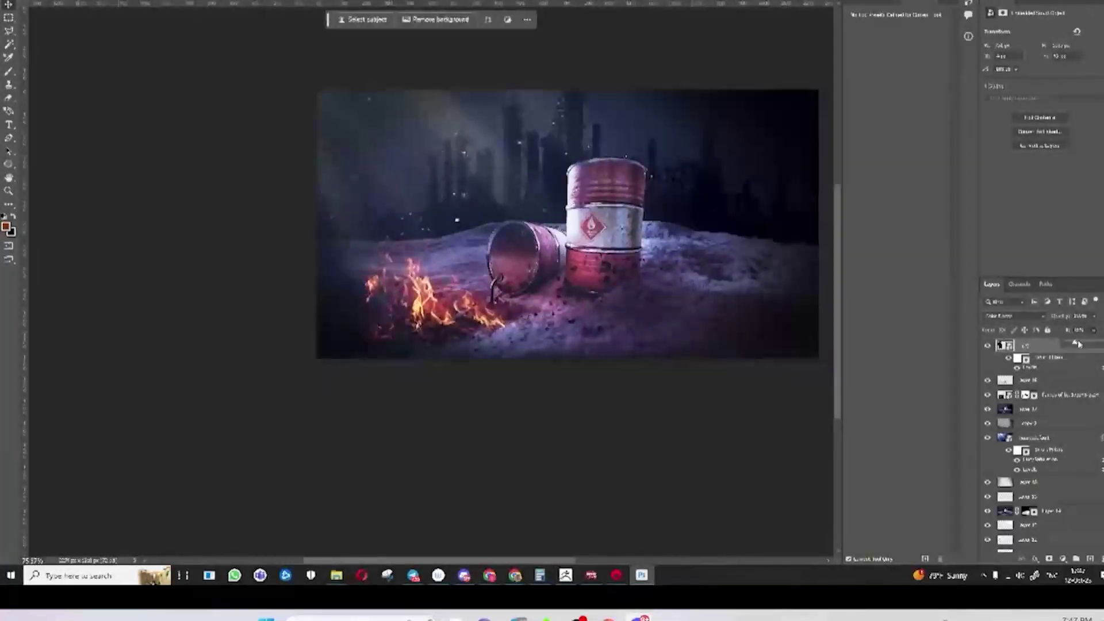
Adjust the top layer's opacity and pan the view across the barrel composition
{"action": "left_click_drag", "start_coordinate": [1077, 344], "coordinate": [1098, 344]}
{"action": "key", "text": "alt+Tab"}
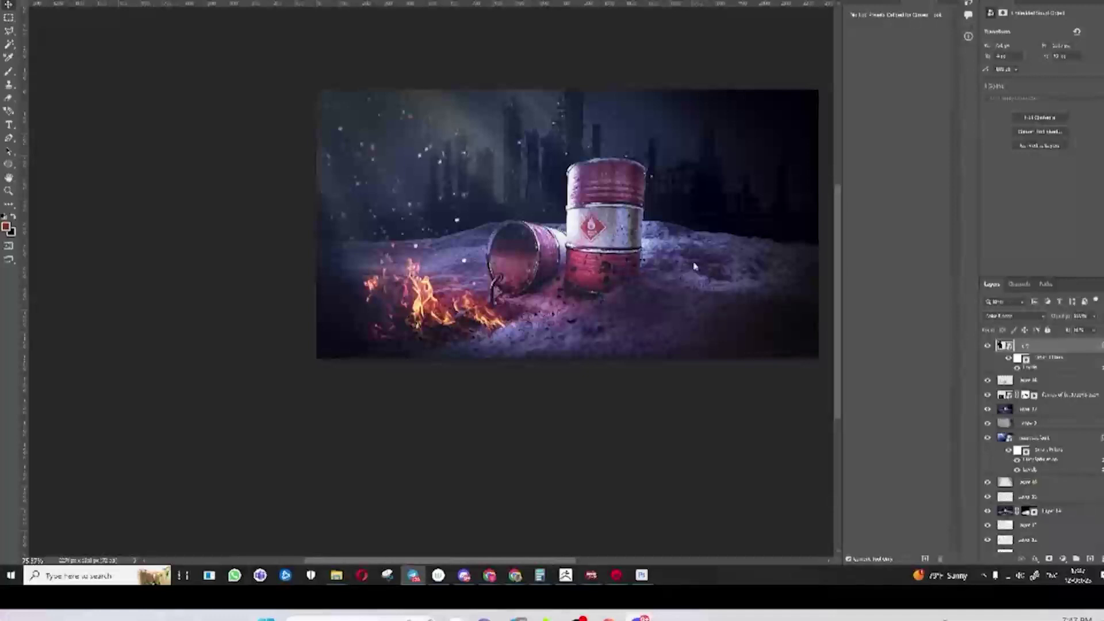
{"action": "left_click_drag", "start_coordinate": [693, 251], "coordinate": [626, 291]}
{"action": "scroll", "coordinate": [626, 291], "scroll_direction": "up", "scroll_amount": 2}
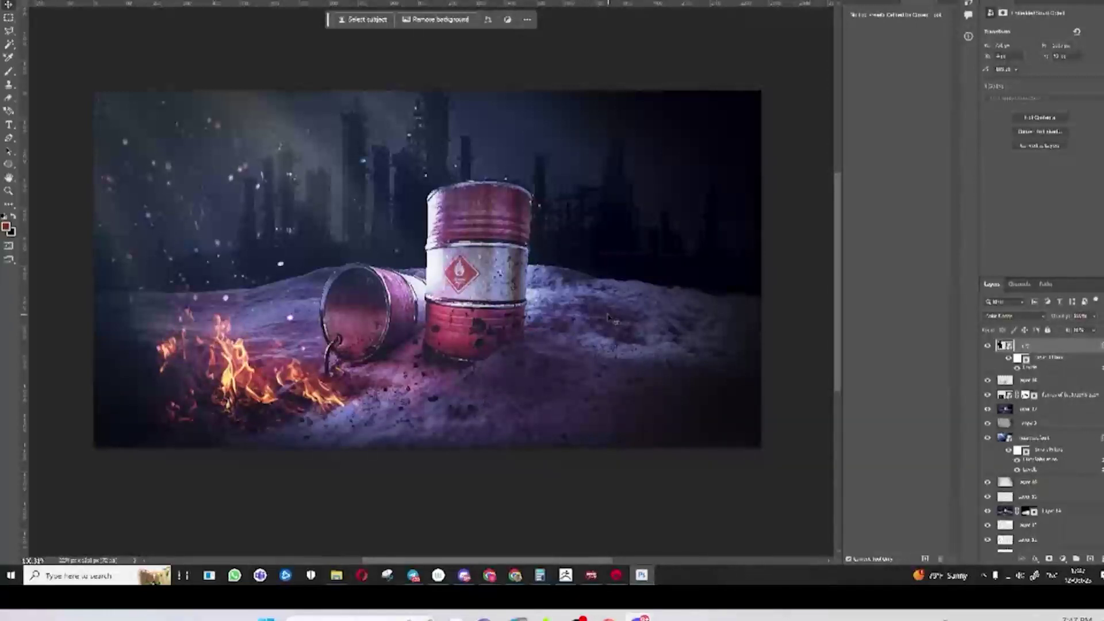
{"action": "key", "text": "alt+Tab"}
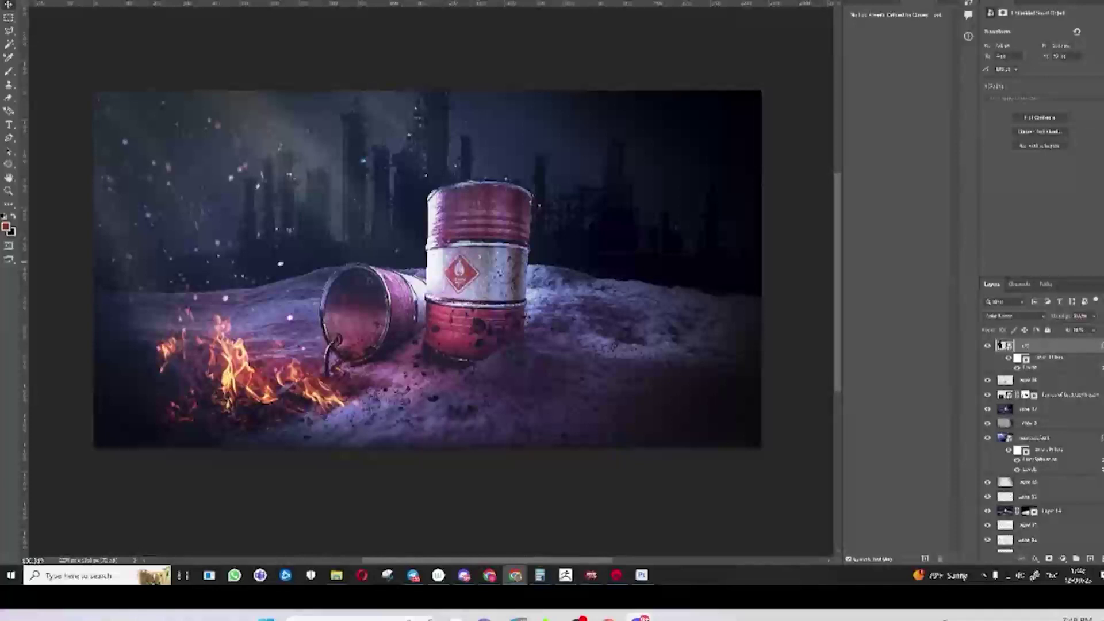
Paste the forest-road photo as a new layer, enlarged and moved left and down
{"action": "left_click", "coordinate": [612, 65]}
{"action": "key", "text": "ctrl+v"}
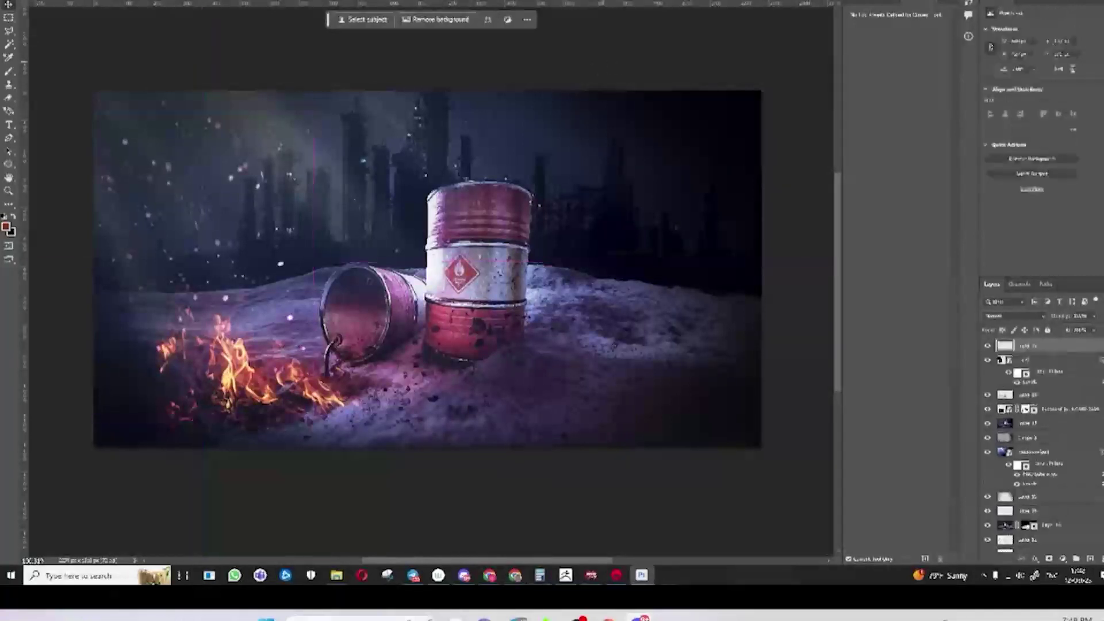
{"action": "key", "text": "ctrl+t"}
{"action": "left_click_drag", "start_coordinate": [524, 206], "coordinate": [839, 16]}
{"action": "left_click_drag", "start_coordinate": [667, 170], "coordinate": [500, 277]}
{"action": "key", "text": "Return"}
{"action": "scroll", "coordinate": [489, 418], "scroll_direction": "up", "scroll_amount": 3}
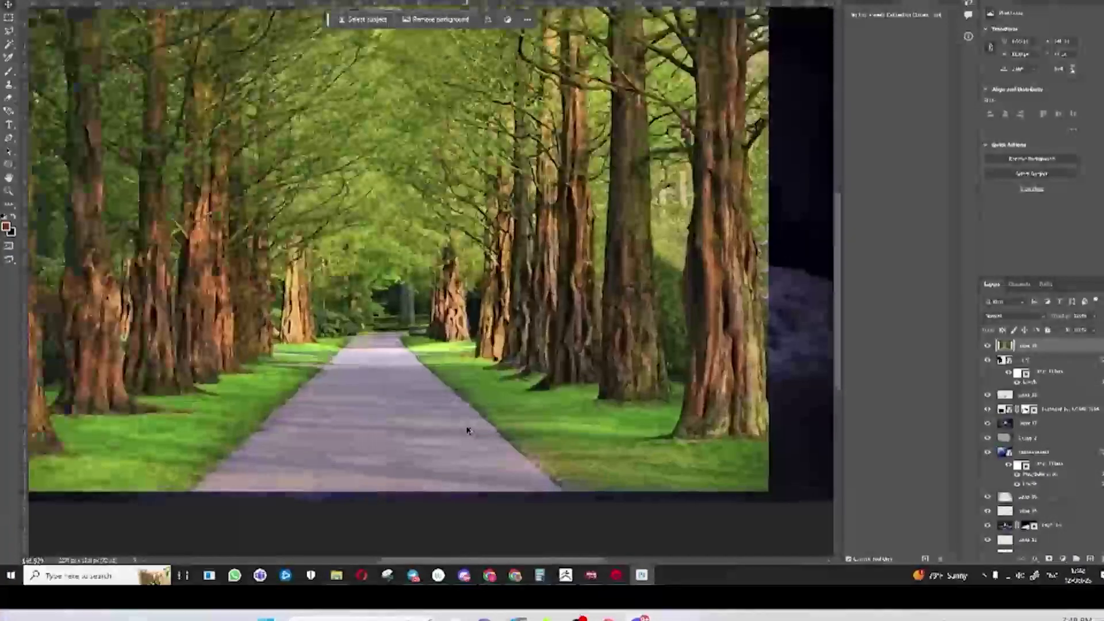
{"action": "left_click_drag", "start_coordinate": [489, 418], "coordinate": [562, 387]}
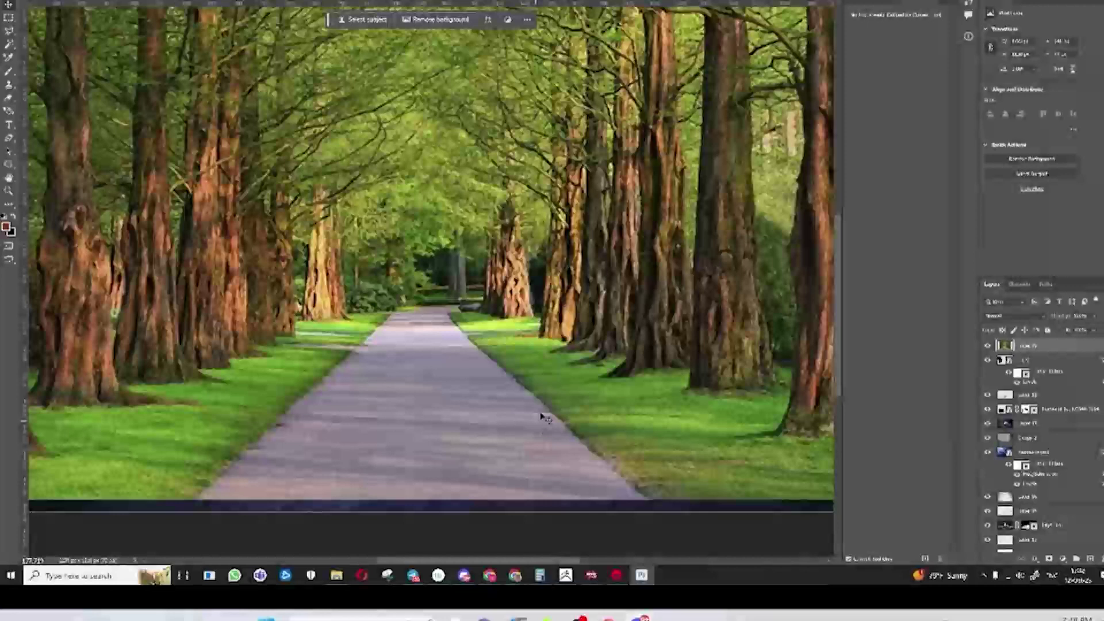
With the Brush tool, sample a colour and test a grey stroke, then undo it
{"action": "left_click", "coordinate": [8, 71]}
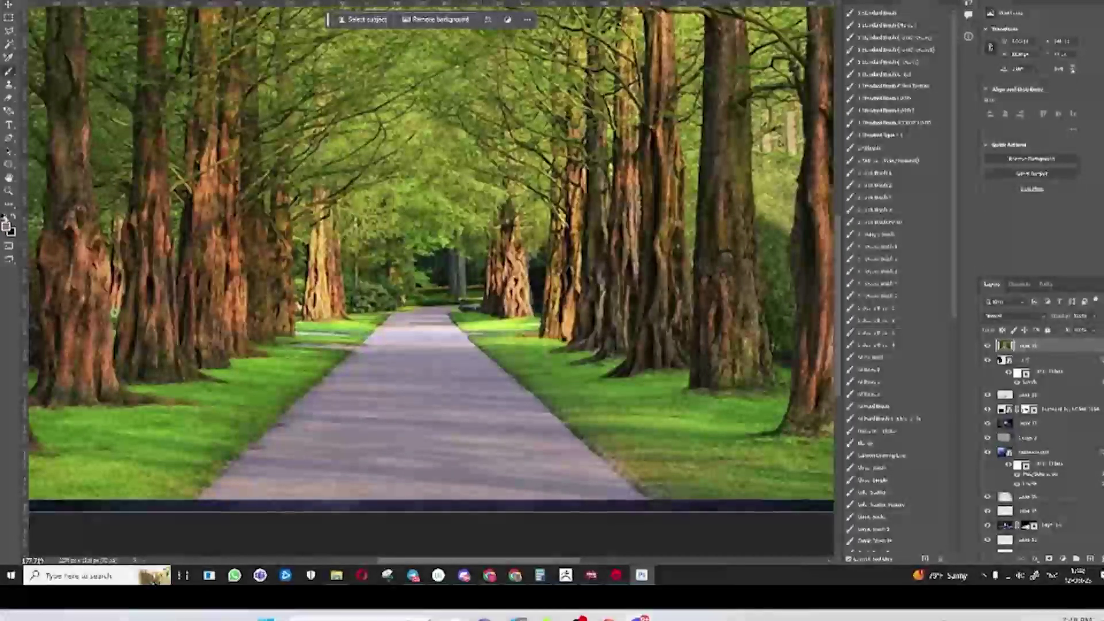
{"action": "left_click", "coordinate": [7, 228]}
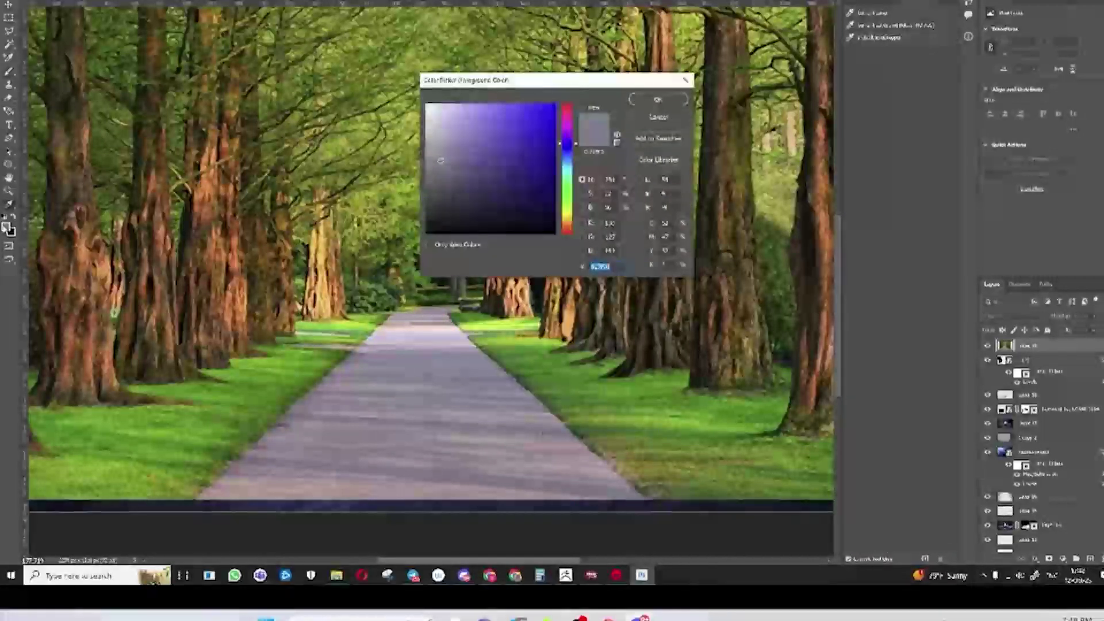
{"action": "left_click_drag", "start_coordinate": [499, 82], "coordinate": [520, 81]}
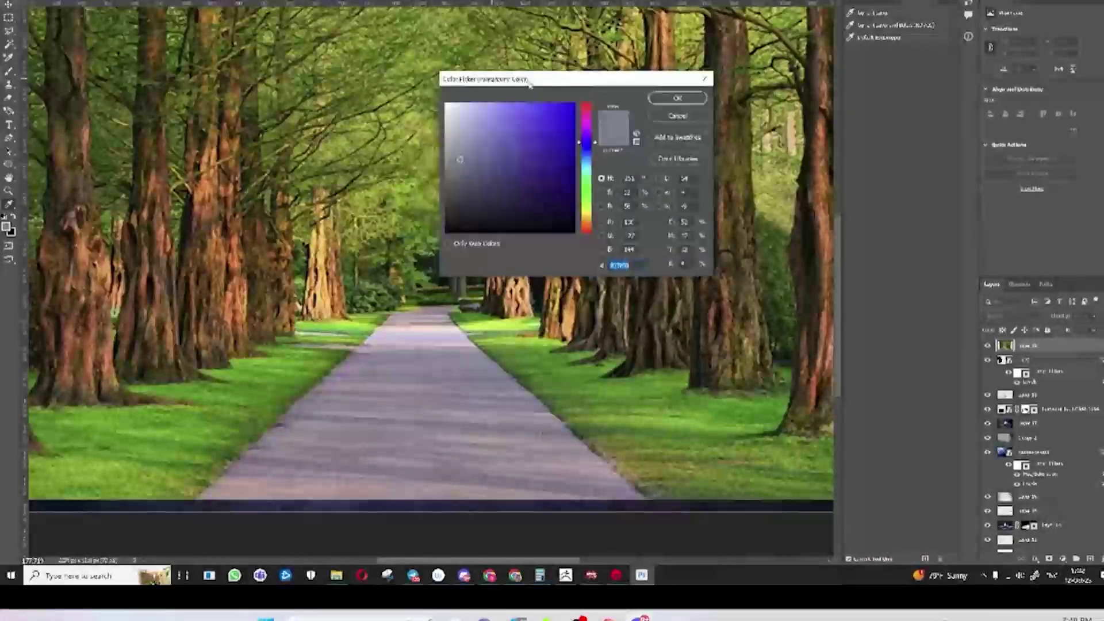
{"action": "left_click", "coordinate": [700, 118]}
{"action": "left_click", "coordinate": [708, 423], "text": "alt"}
{"action": "left_click", "coordinate": [695, 419], "text": "alt"}
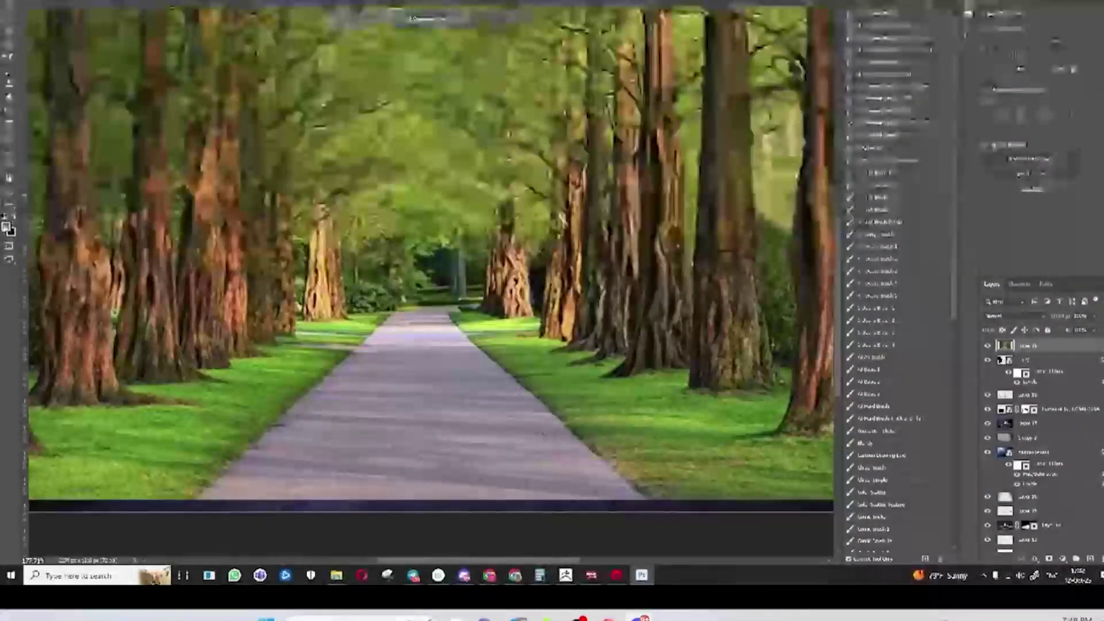
{"action": "mouse_move", "coordinate": [708, 374]}
{"action": "left_mouse_down"}
{"action": "mouse_move", "coordinate": [449, 270]}
{"action": "mouse_move", "coordinate": [260, 284]}
{"action": "left_mouse_up"}
{"action": "key", "text": "ctrl+z"}
Set the foreground colour to a muted, slightly lighter, bluish purple
{"action": "left_click", "coordinate": [7, 227]}
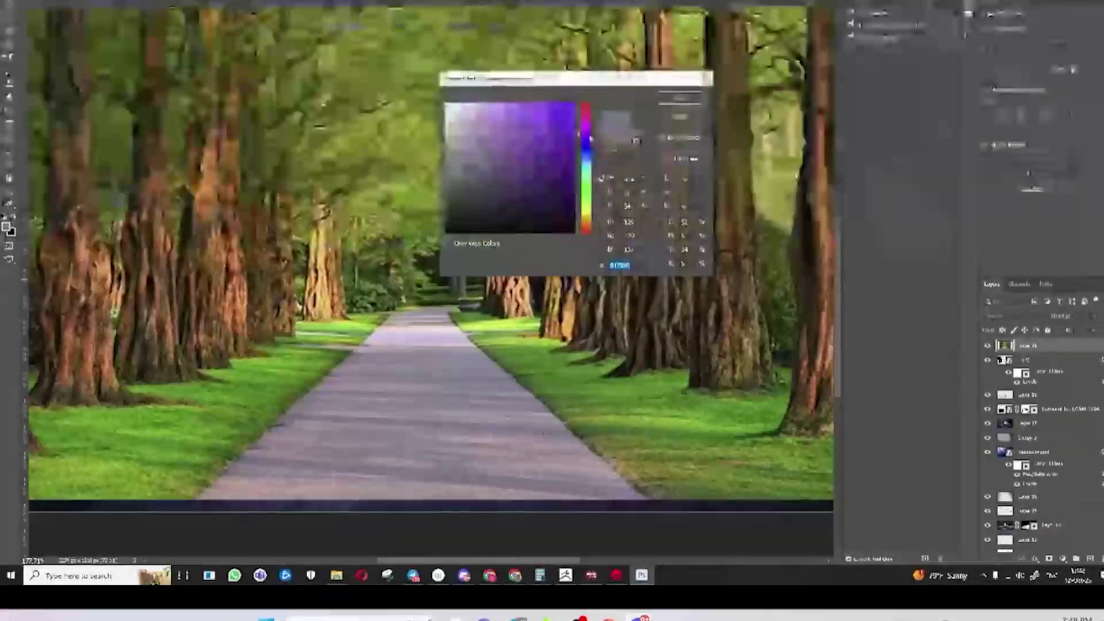
{"action": "left_click", "coordinate": [590, 140]}
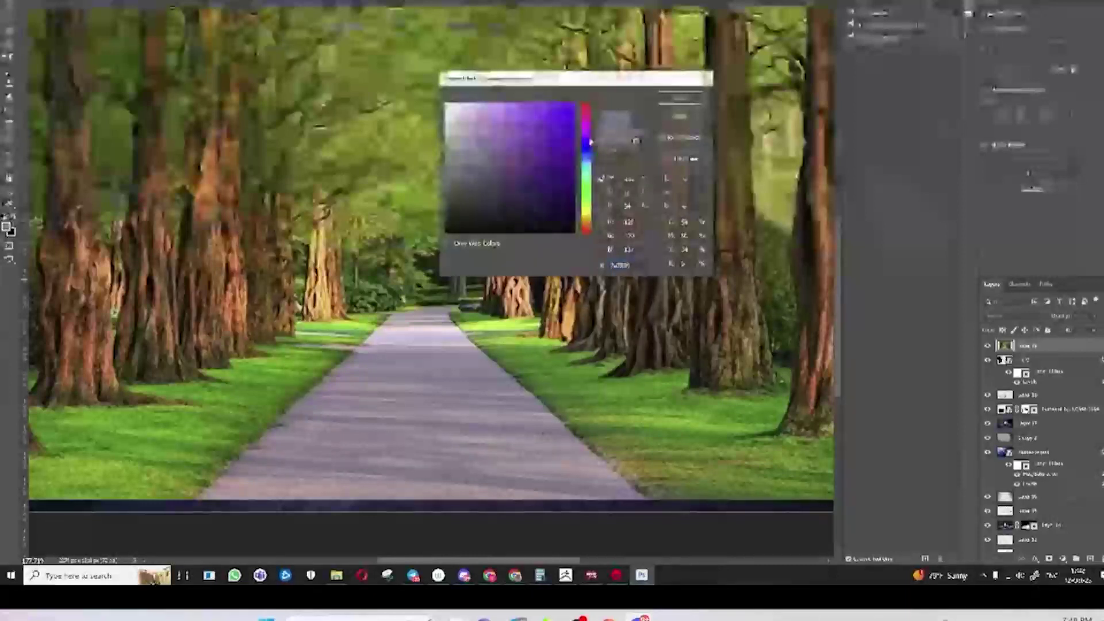
{"action": "left_click", "coordinate": [664, 117]}
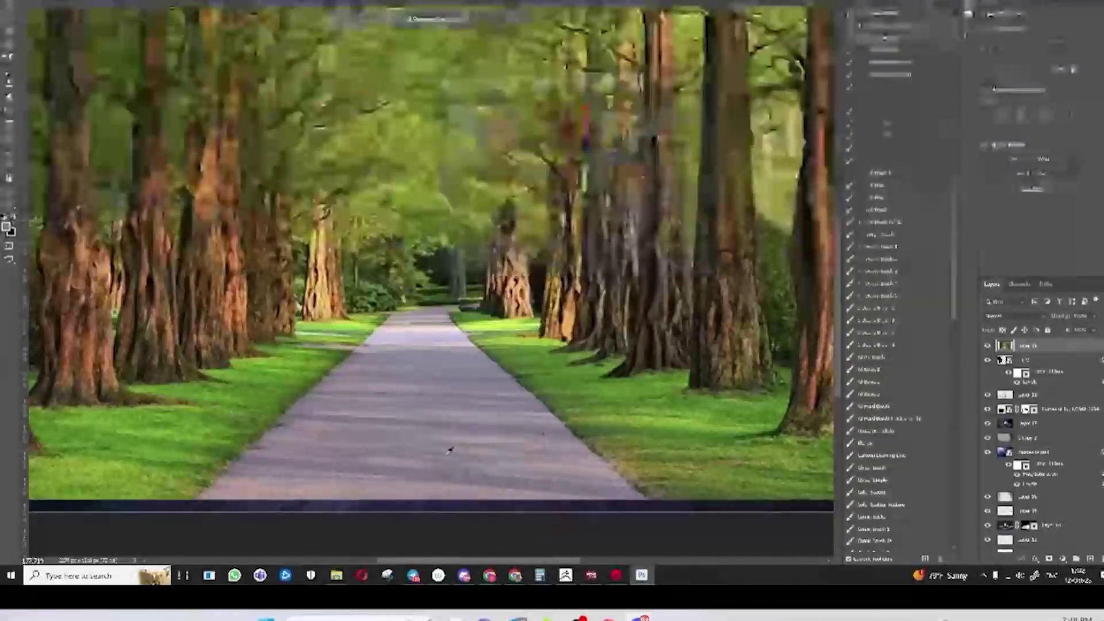
{"action": "left_click", "coordinate": [6, 226]}
{"action": "left_click", "coordinate": [635, 138]}
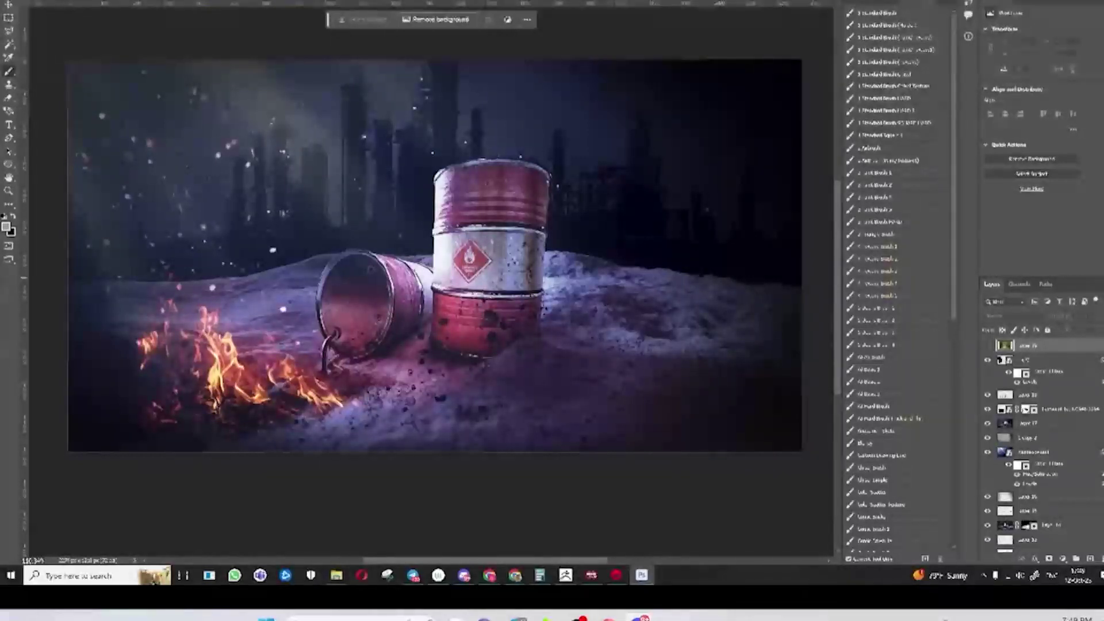
Step away to the messaging app, then return to Photoshop
{"action": "left_click", "coordinate": [413, 575]}
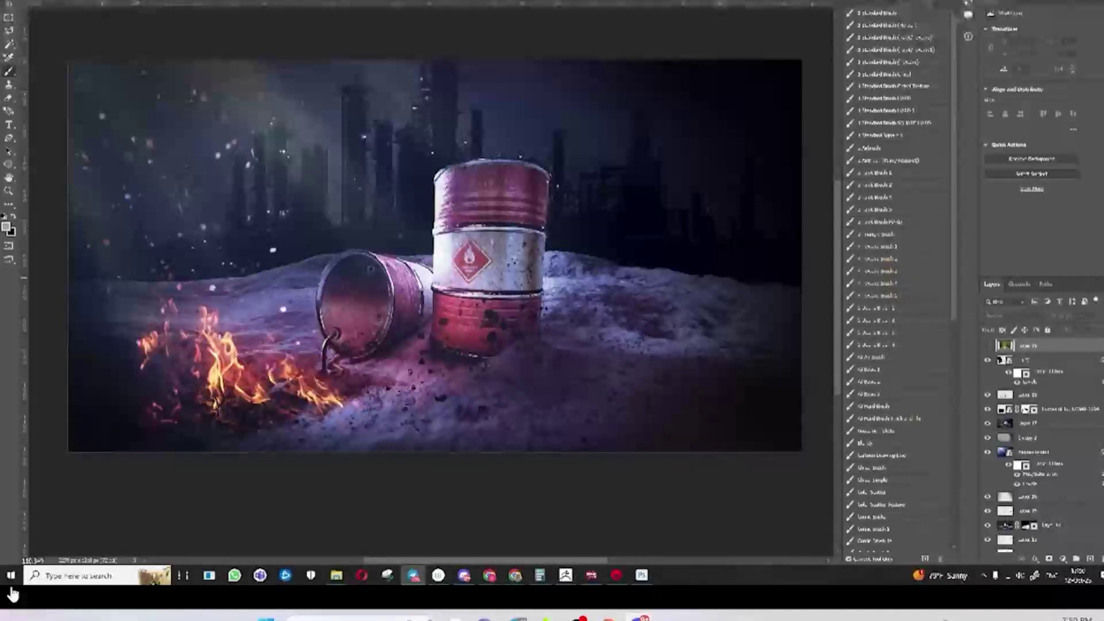
{"action": "mouse_move", "coordinate": [764, 499]}
{"action": "left_click", "coordinate": [1091, 559]}
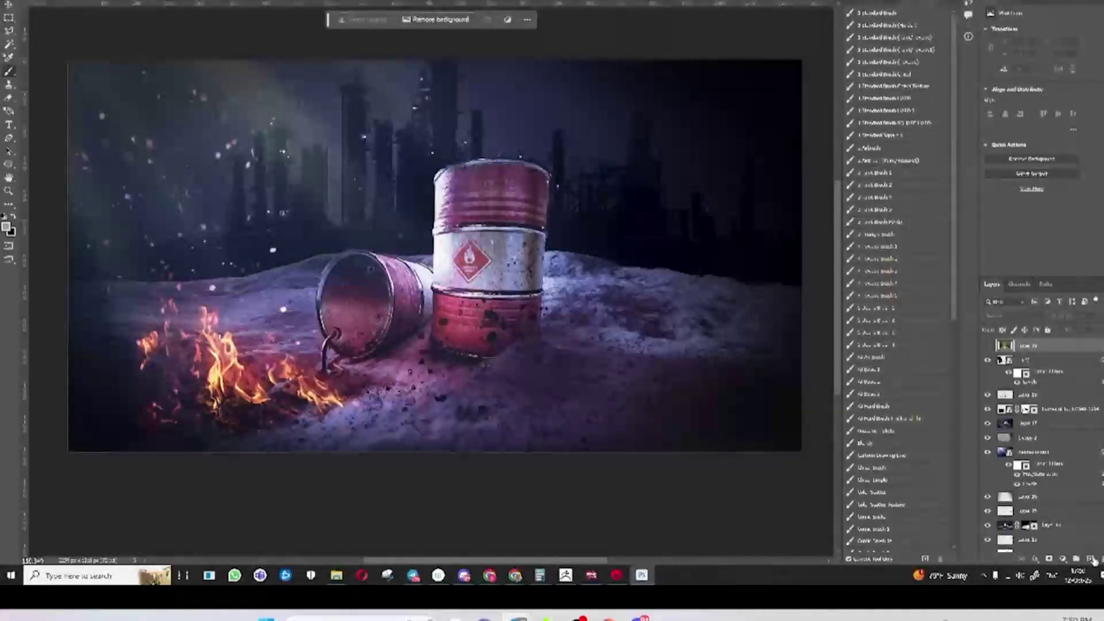
Add a new top layer, sample the barrel's red, and choose the first standard brush preset
{"action": "left_click", "coordinate": [1091, 559]}
{"action": "scroll", "coordinate": [463, 319], "scroll_direction": "up", "scroll_amount": 6}
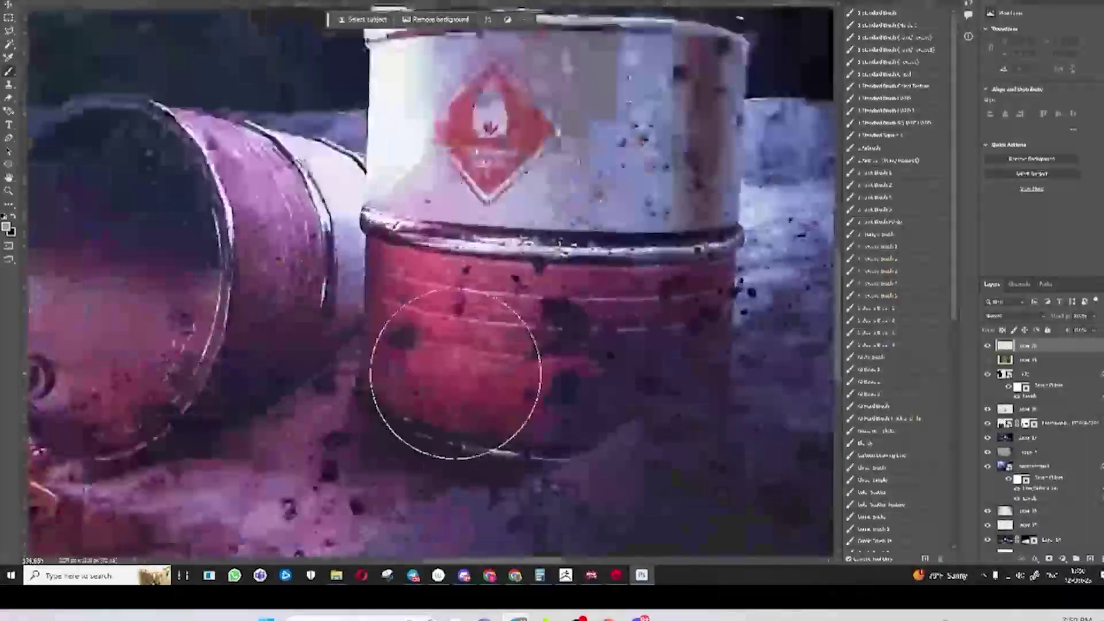
{"action": "left_click", "coordinate": [419, 352], "text": "alt"}
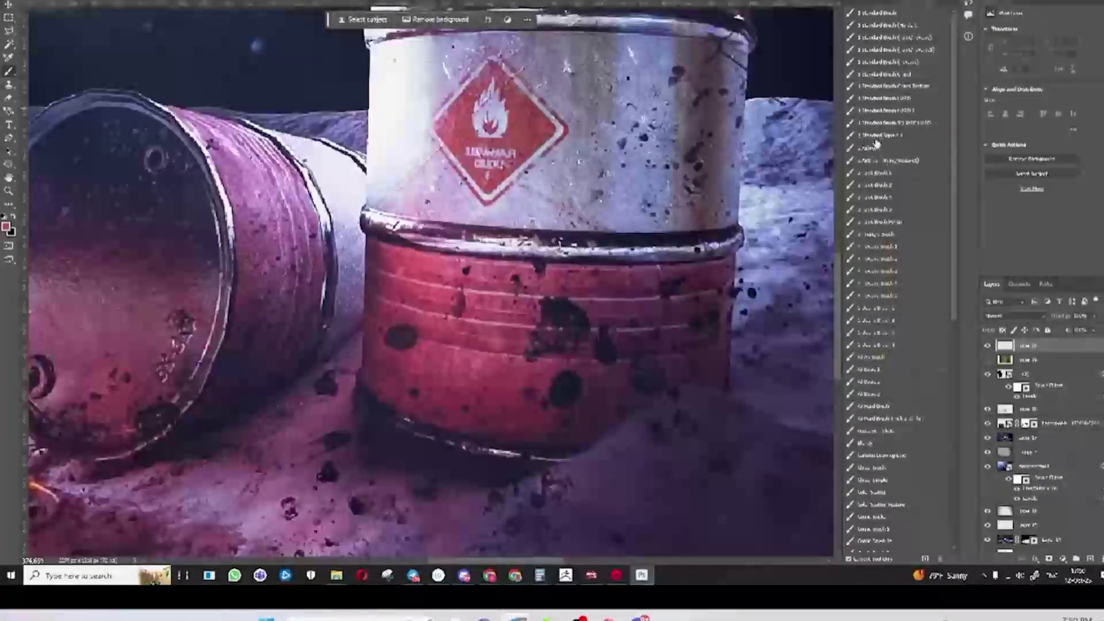
{"action": "left_click", "coordinate": [876, 12]}
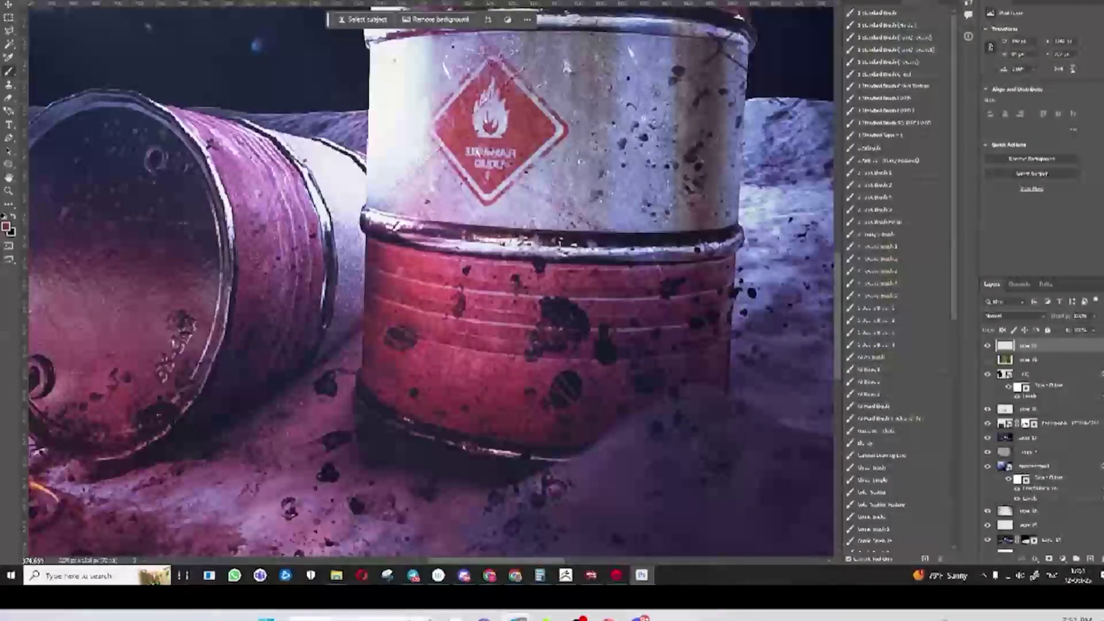
{"action": "scroll", "coordinate": [646, 266], "scroll_direction": "down", "scroll_amount": 8}
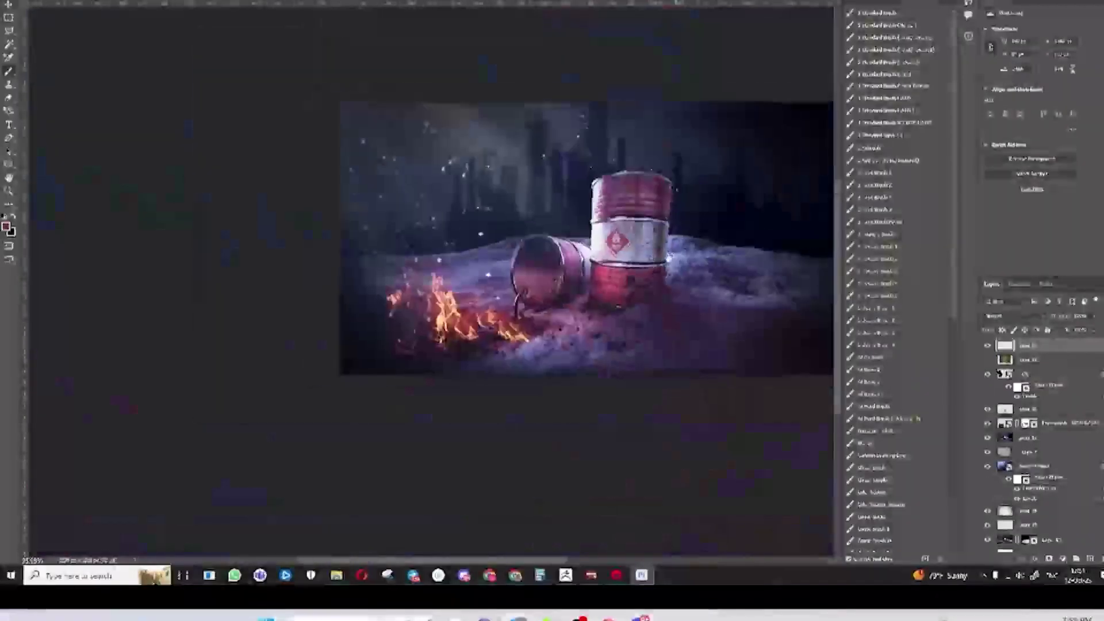
{"action": "left_click_drag", "start_coordinate": [672, 255], "coordinate": [541, 287]}
{"action": "scroll", "coordinate": [541, 287], "scroll_direction": "up", "scroll_amount": 3}
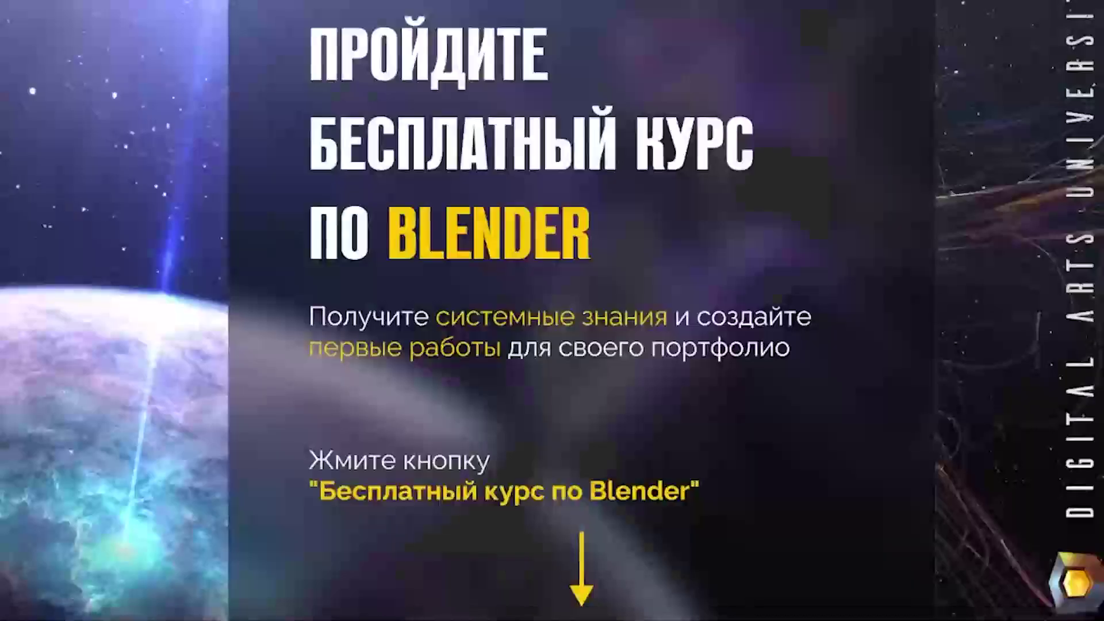
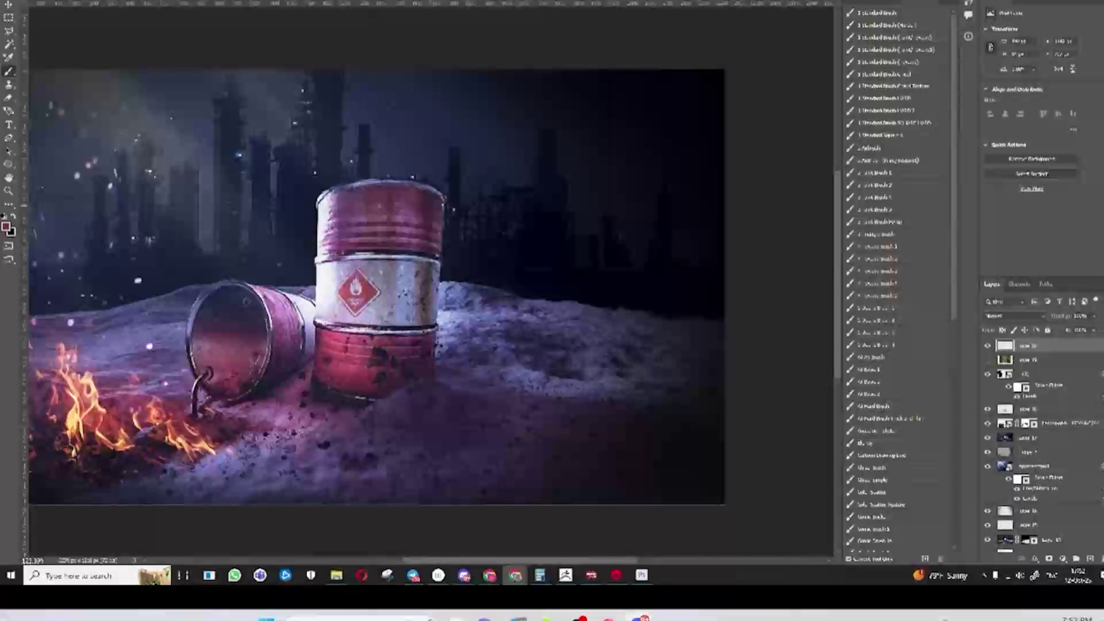
Pan the barrel composite and add a new empty top layer, opening its blend-mode list
{"action": "left_click", "coordinate": [509, 327]}
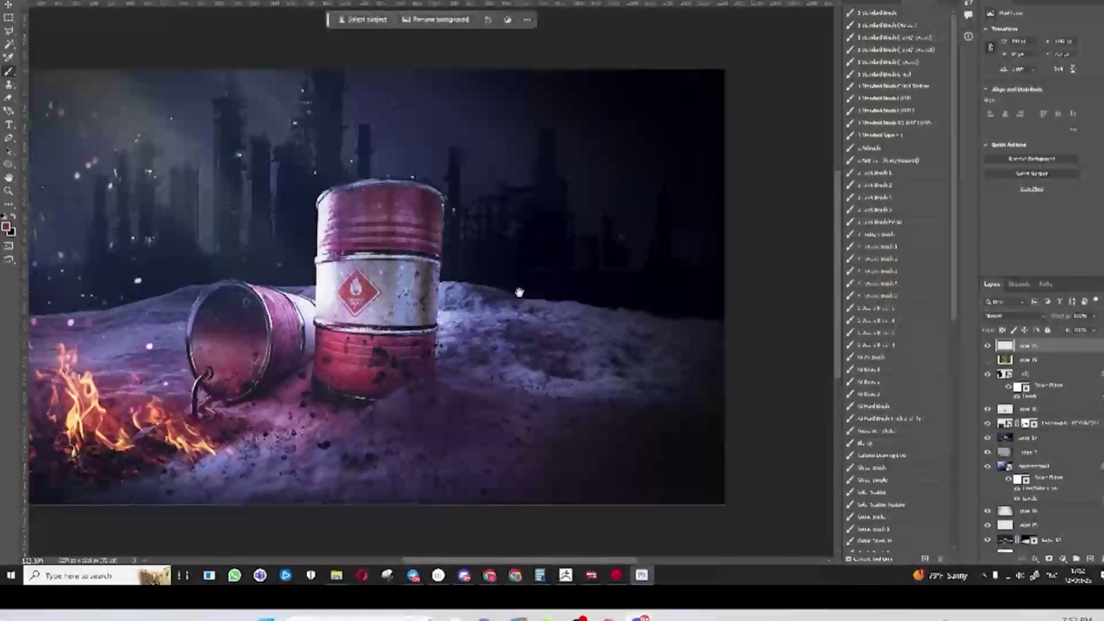
{"action": "left_click_drag", "start_coordinate": [517, 293], "coordinate": [724, 275]}
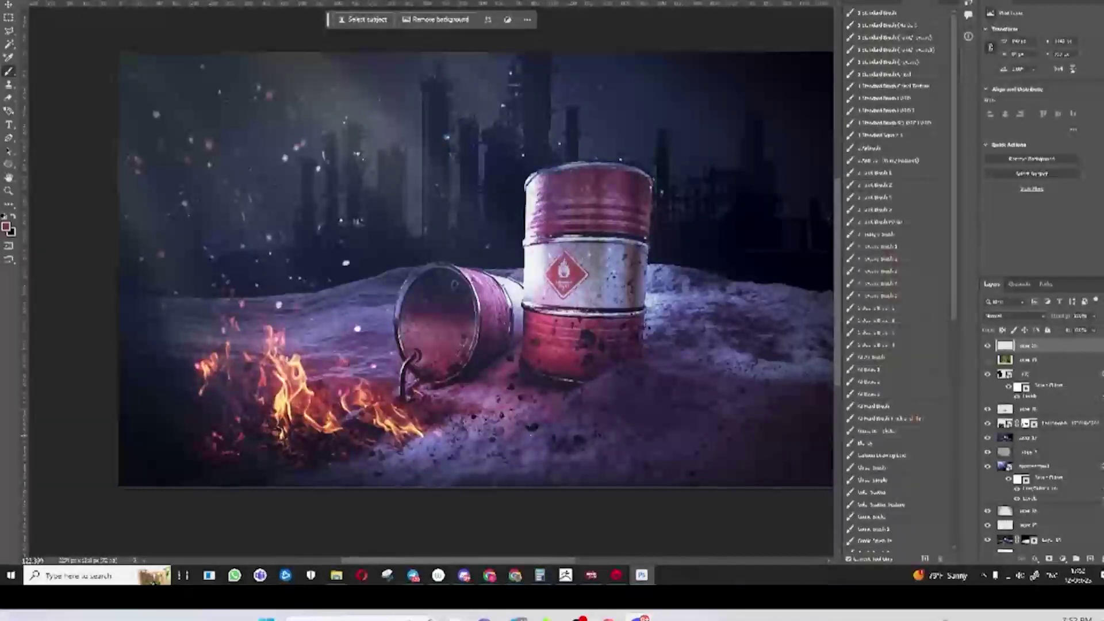
{"action": "scroll", "coordinate": [440, 310], "scroll_direction": "up", "scroll_amount": 3}
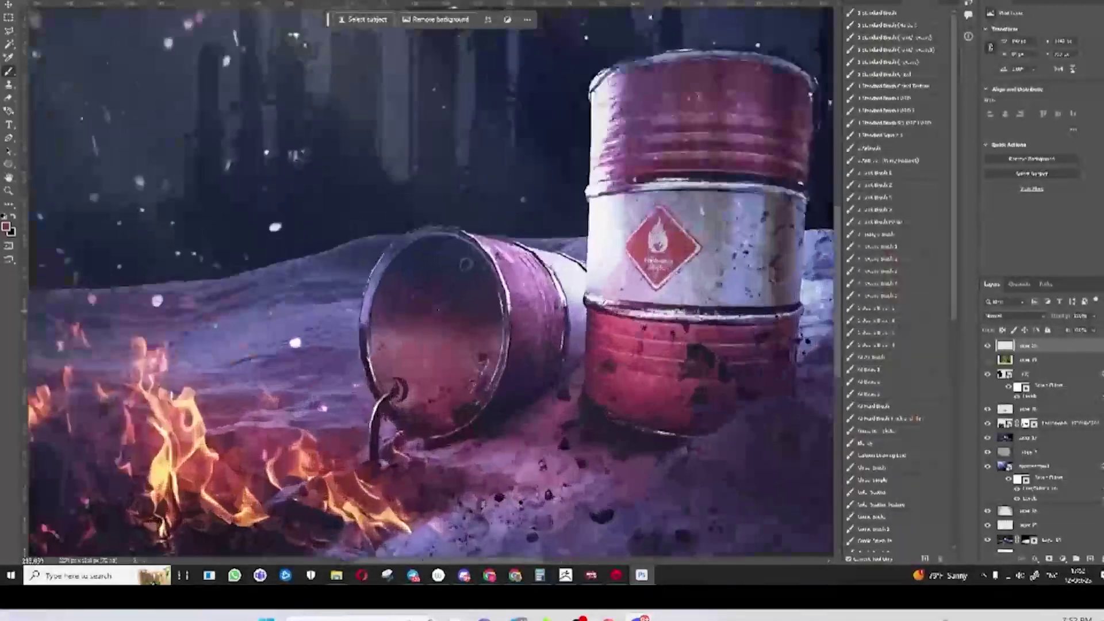
{"action": "left_click", "coordinate": [1090, 559]}
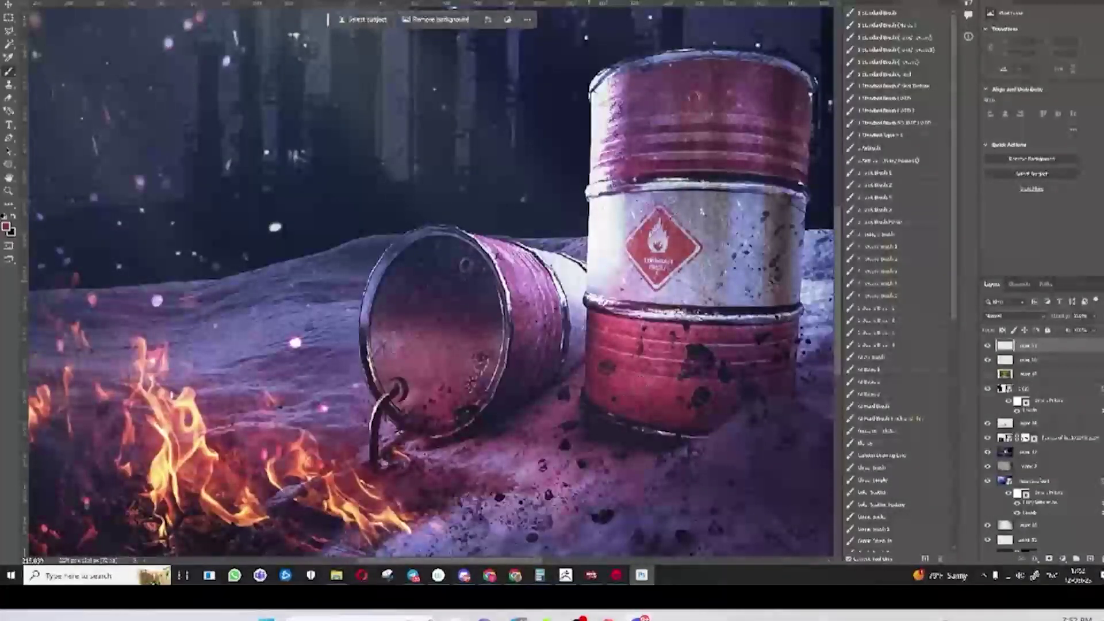
{"action": "left_click", "coordinate": [1035, 317]}
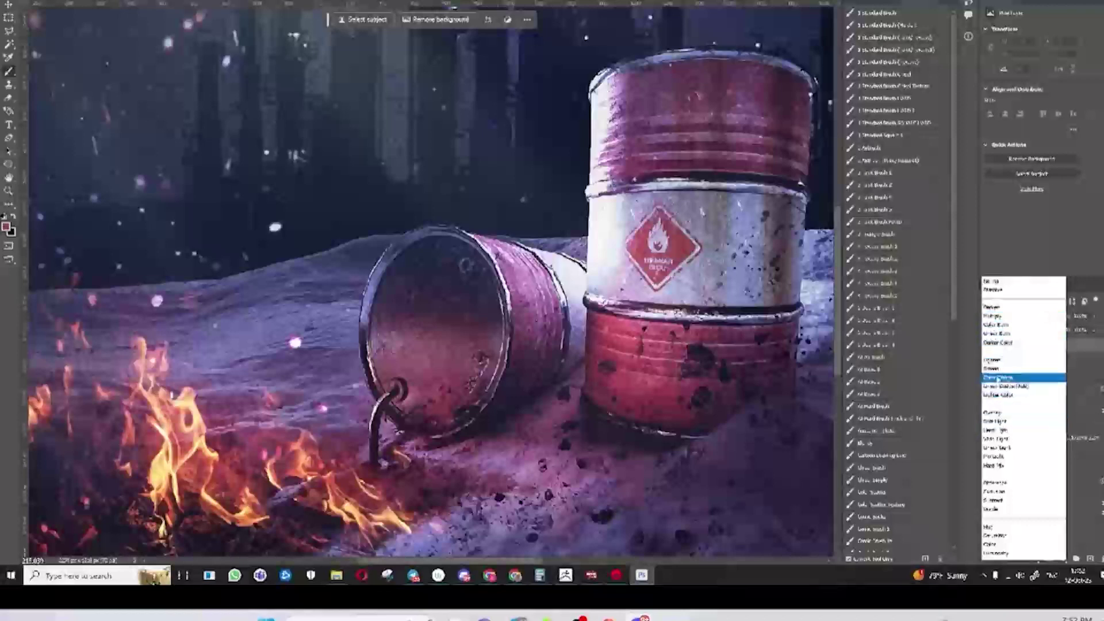
Set the layer to Color Dodge and paint a fire-sampled peach glow along the fallen barrel's rim
{"action": "left_click", "coordinate": [998, 379]}
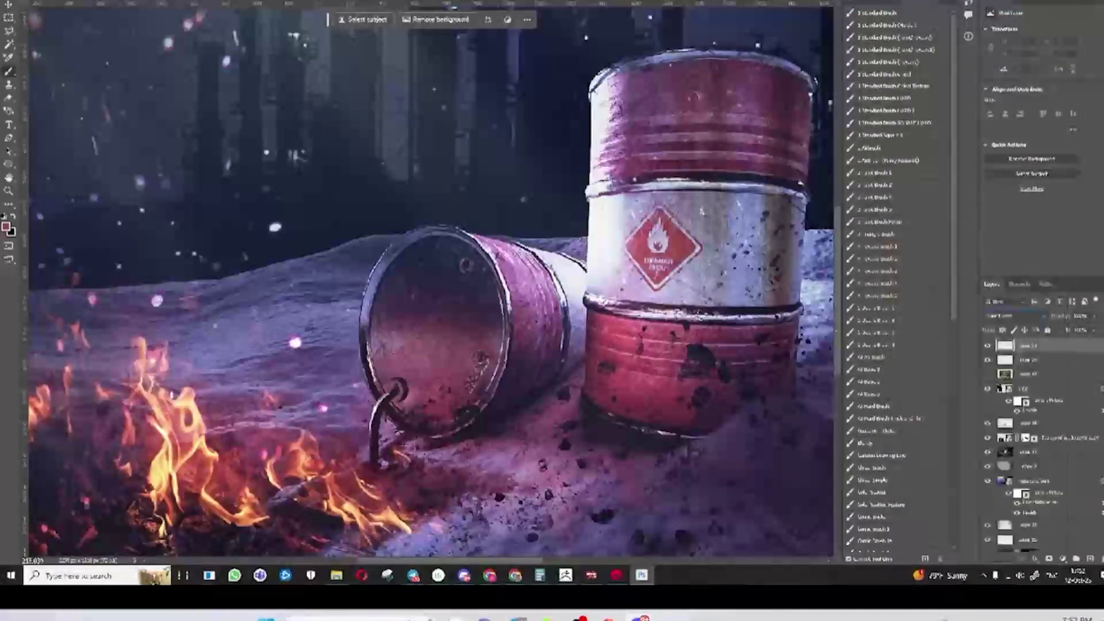
{"action": "left_click", "coordinate": [876, 149]}
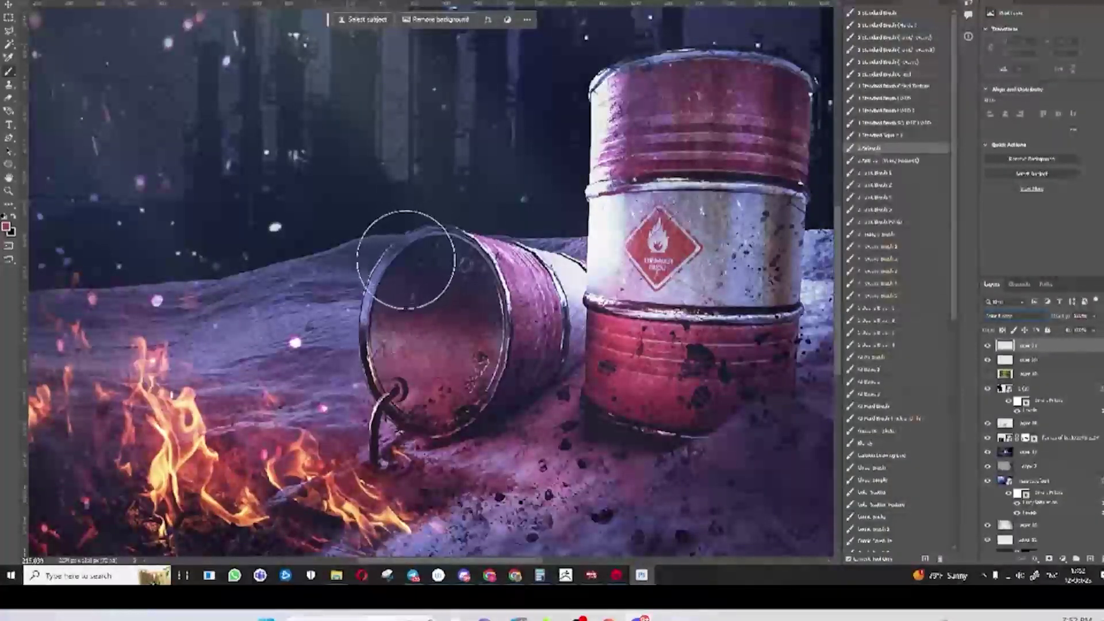
{"action": "key", "text": "bracketleft"}
{"action": "key", "text": "bracketleft"}
{"action": "key", "text": "bracketleft"}
{"action": "key", "text": "bracketleft"}
{"action": "key", "text": "bracketleft"}
{"action": "key", "text": "bracketleft"}
{"action": "key", "text": "bracketleft"}
{"action": "key", "text": "bracketleft"}
{"action": "key", "text": "bracketleft"}
{"action": "key", "text": "bracketleft"}
{"action": "mouse_move", "coordinate": [398, 248]}
{"action": "left_mouse_down"}
{"action": "mouse_move", "coordinate": [462, 238]}
{"action": "mouse_move", "coordinate": [424, 231]}
{"action": "mouse_move", "coordinate": [394, 253]}
{"action": "left_mouse_up"}
{"action": "key", "text": "bracketright"}
{"action": "key", "text": "bracketright"}
{"action": "key", "text": "bracketright"}
{"action": "key", "text": "bracketright"}
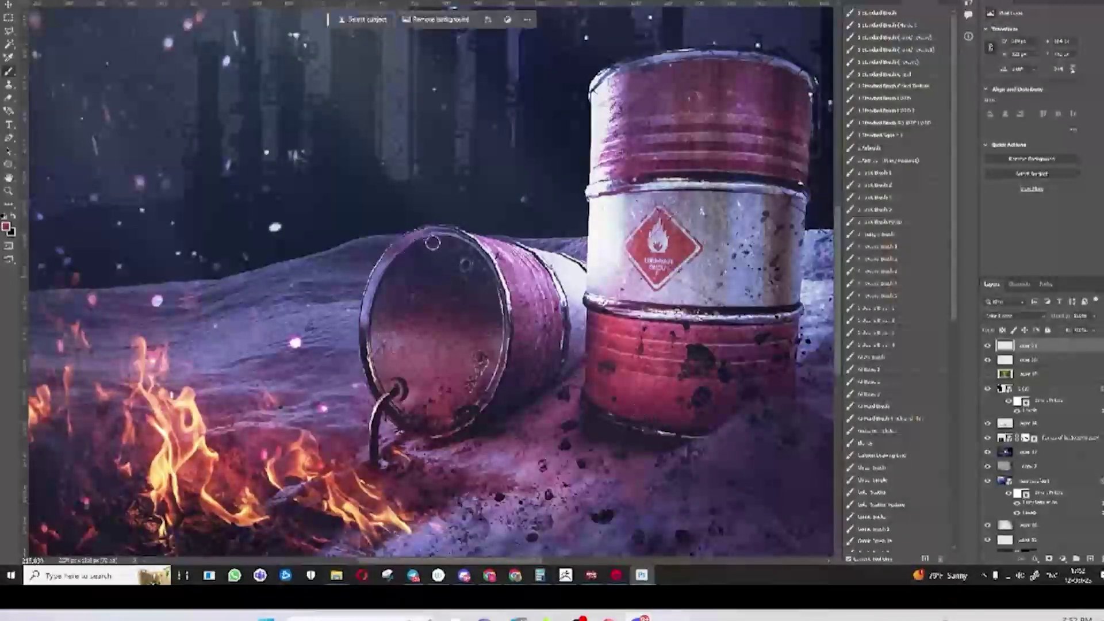
{"action": "left_click", "coordinate": [303, 475], "text": "alt"}
{"action": "left_click_drag", "start_coordinate": [410, 238], "coordinate": [453, 234]}
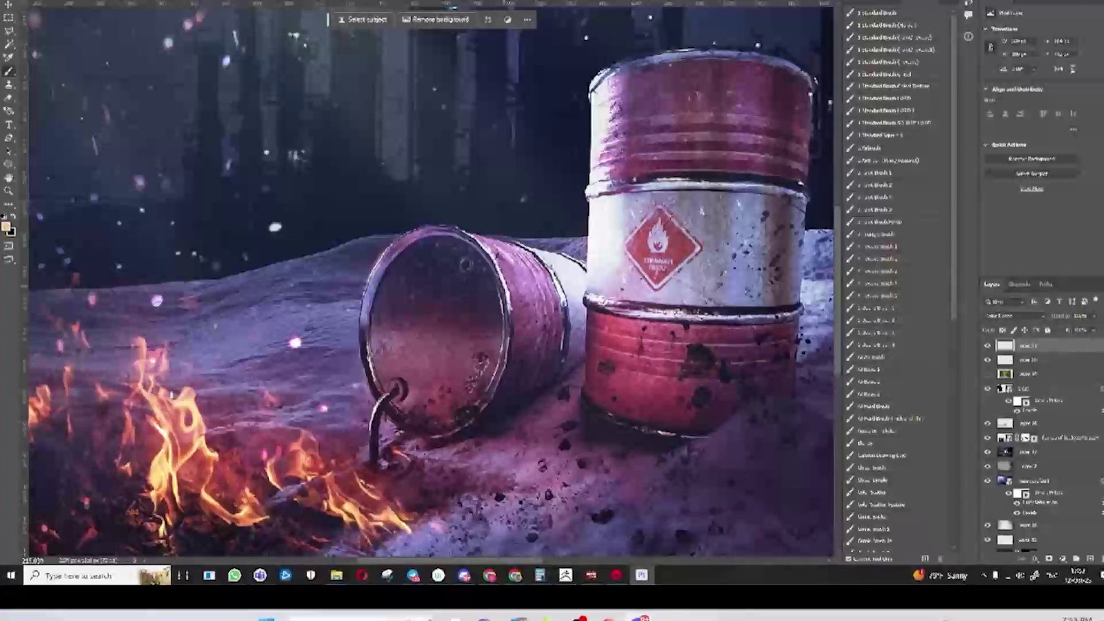
{"action": "left_click", "coordinate": [670, 243], "text": "alt"}
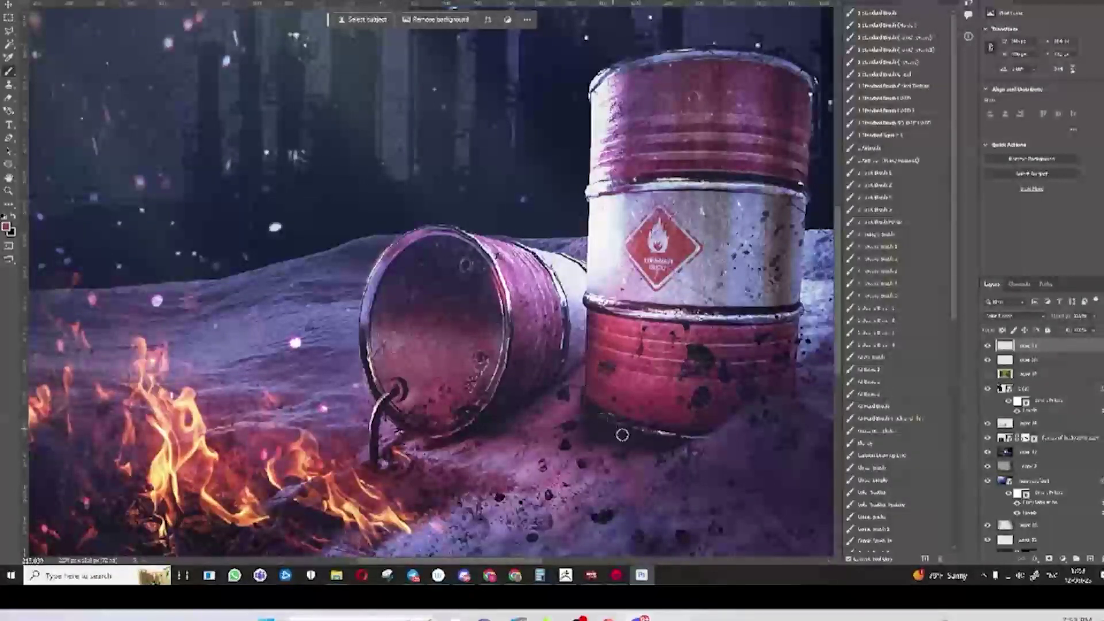
{"action": "left_click_drag", "start_coordinate": [583, 377], "coordinate": [610, 355]}
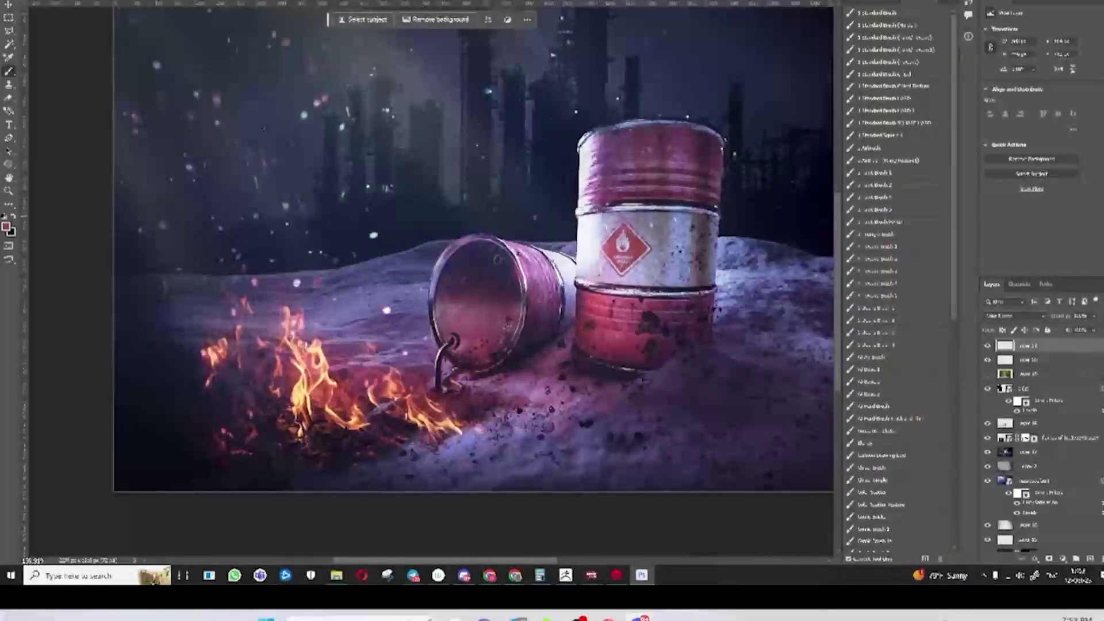
Pan and zoom around the barrels to inspect the glow, then show the Windows desktop
{"action": "left_click_drag", "start_coordinate": [565, 213], "coordinate": [543, 237]}
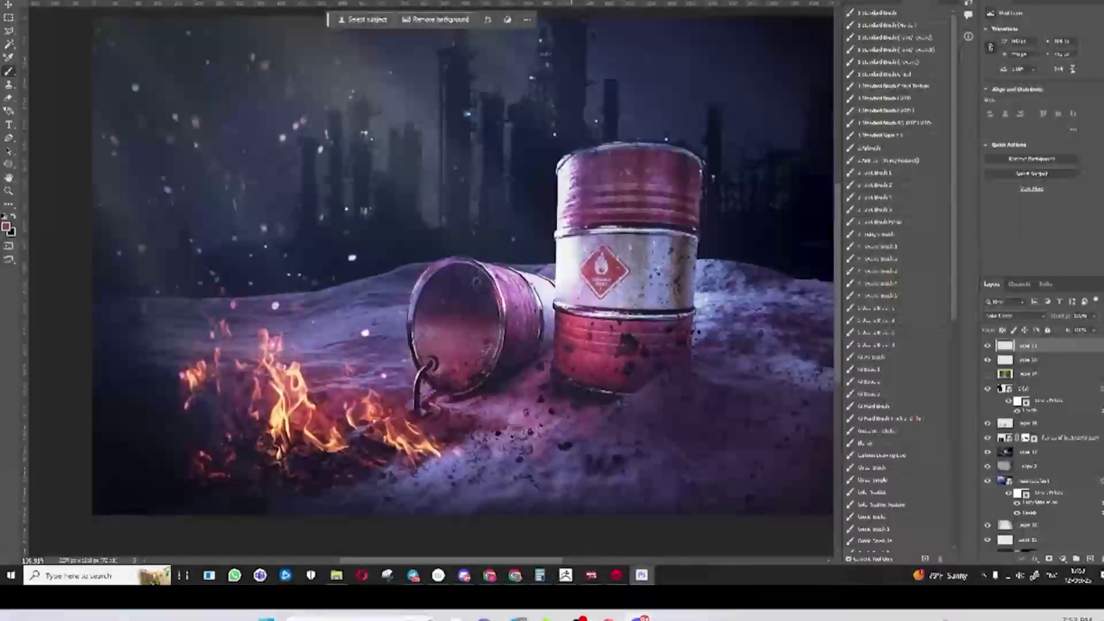
{"action": "scroll", "coordinate": [559, 228], "scroll_direction": "up", "scroll_amount": 1}
{"action": "scroll", "coordinate": [559, 228], "scroll_direction": "up", "scroll_amount": 1}
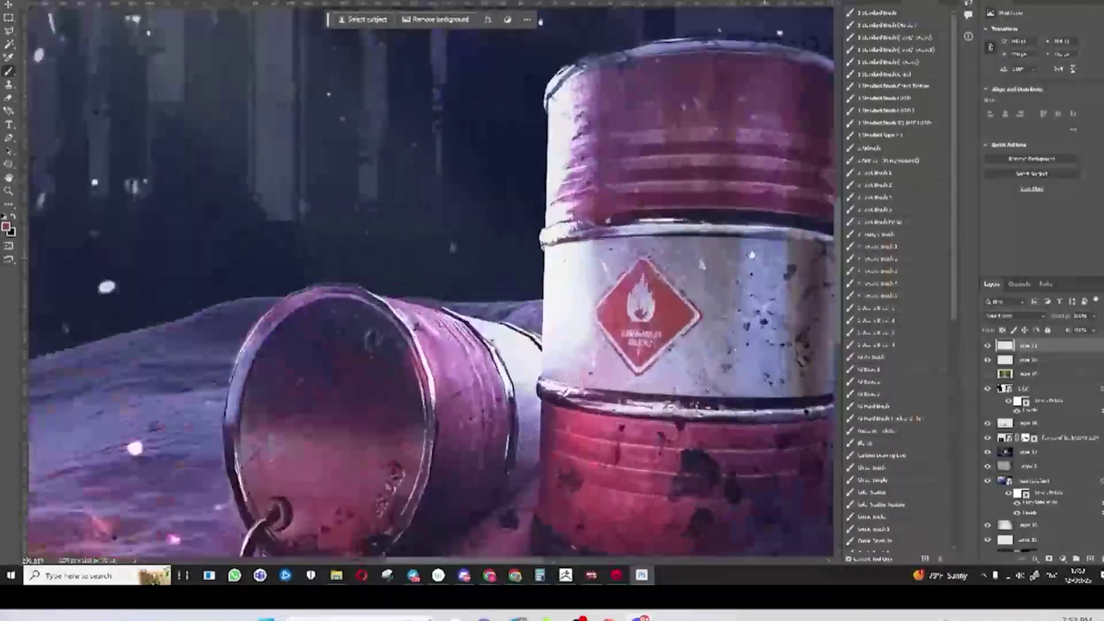
{"action": "left_click_drag", "start_coordinate": [555, 239], "coordinate": [457, 248]}
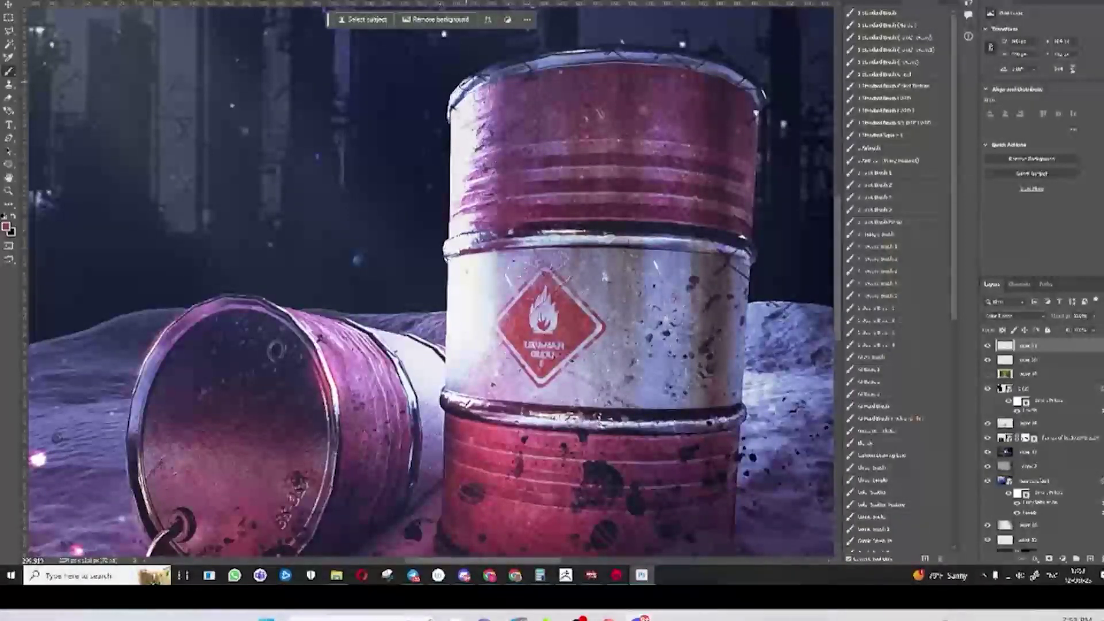
{"action": "scroll", "coordinate": [562, 223], "scroll_direction": "down", "scroll_amount": 5}
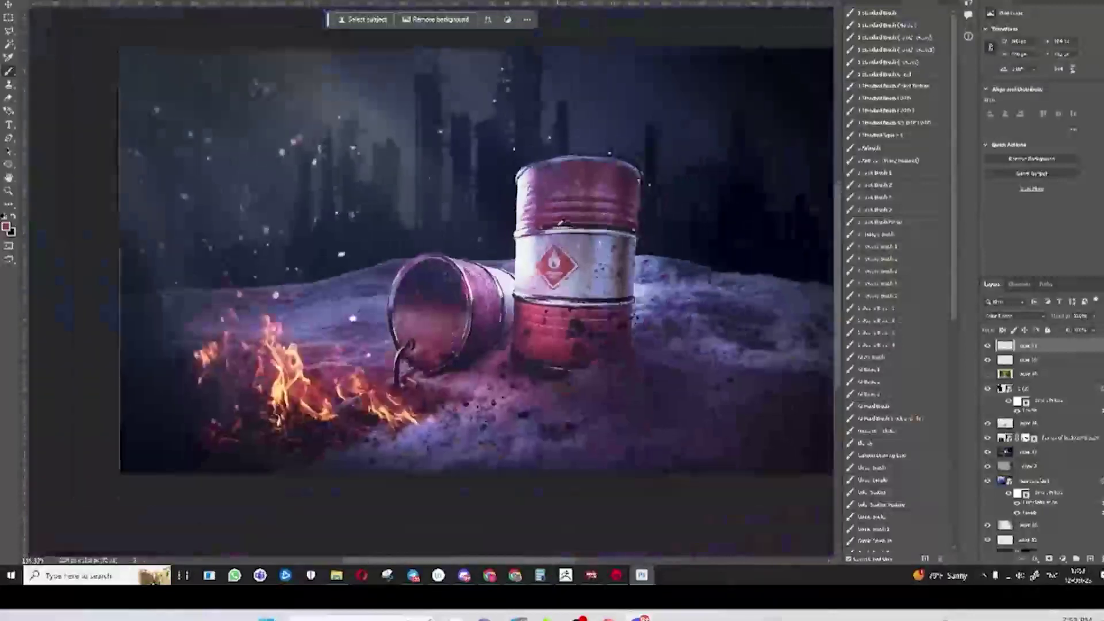
{"action": "left_click_drag", "start_coordinate": [503, 229], "coordinate": [548, 232]}
{"action": "scroll", "coordinate": [578, 239], "scroll_direction": "up", "scroll_amount": 2}
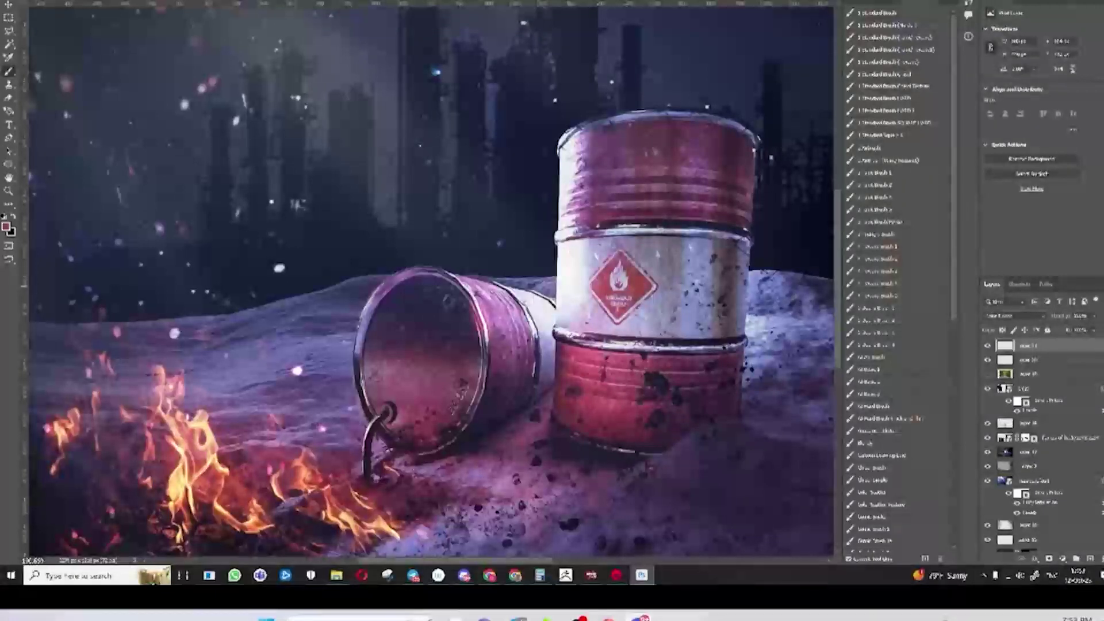
{"action": "key", "text": "super+d"}
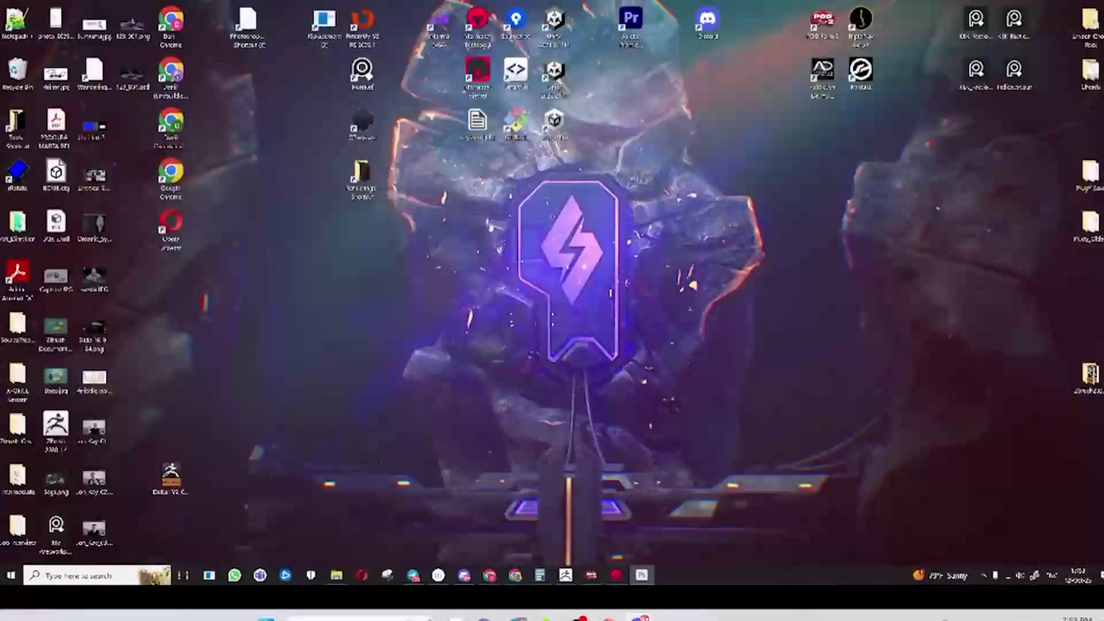
Restore the Photoshop window, then switch to the 3D barrel scene
{"action": "key", "text": "super+d"}
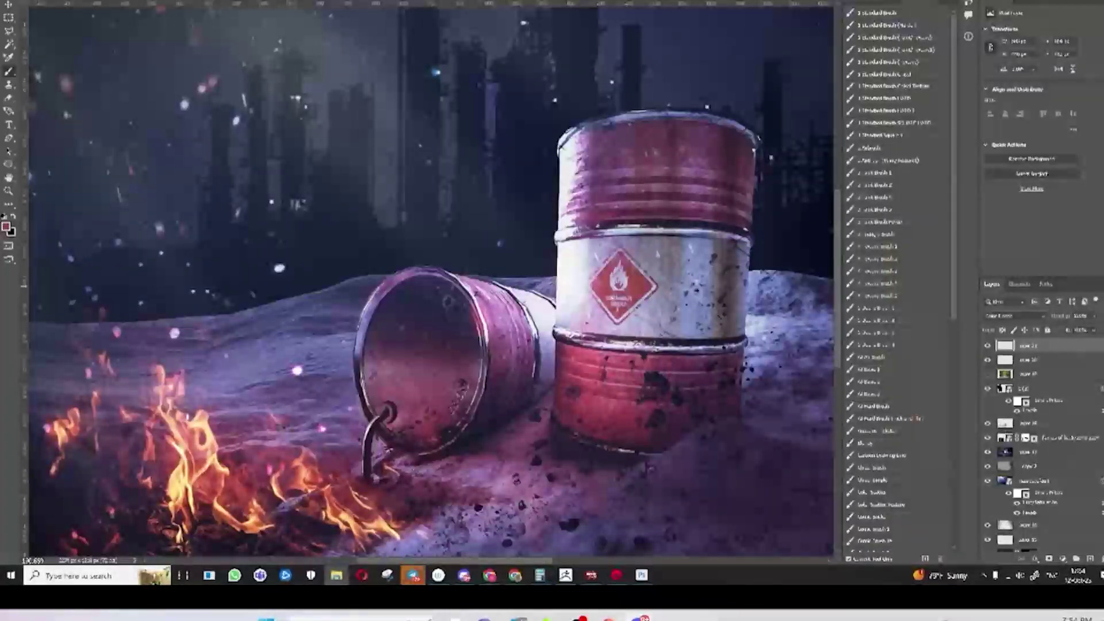
{"action": "left_click", "coordinate": [616, 576]}
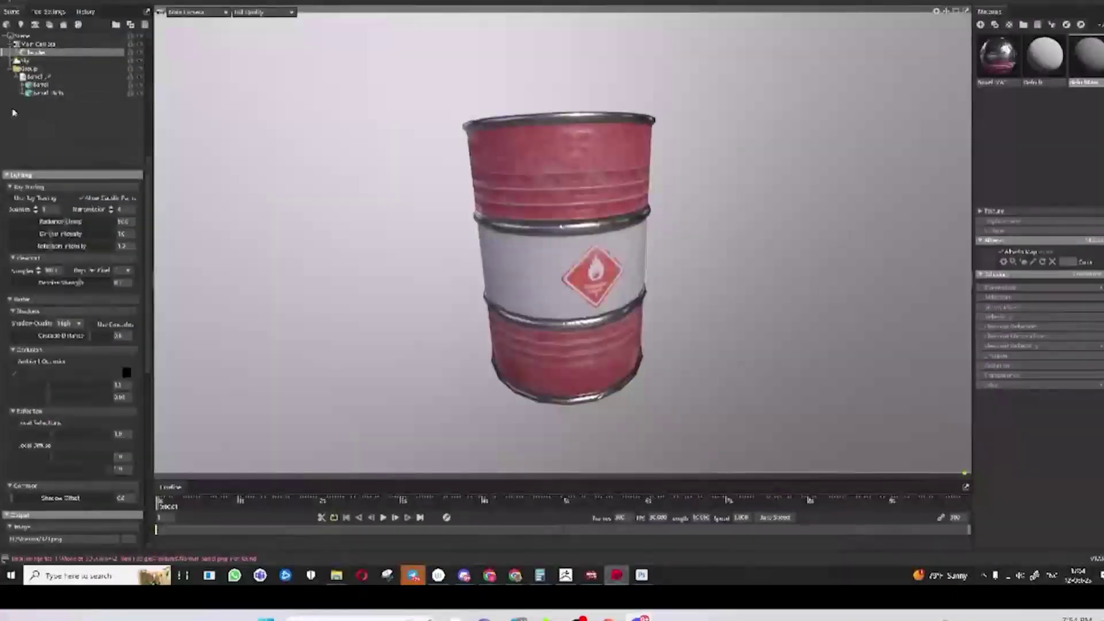
Give the main camera a lens flare with raised strength, threshold 0 and size about 2
{"action": "left_click", "coordinate": [41, 61]}
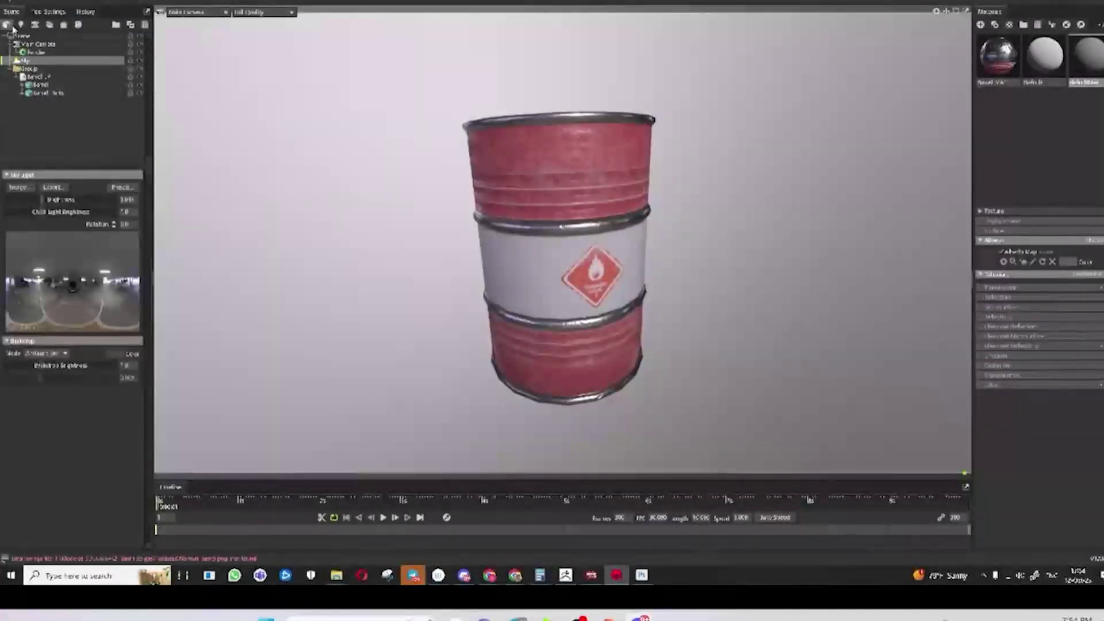
{"action": "left_click", "coordinate": [50, 45]}
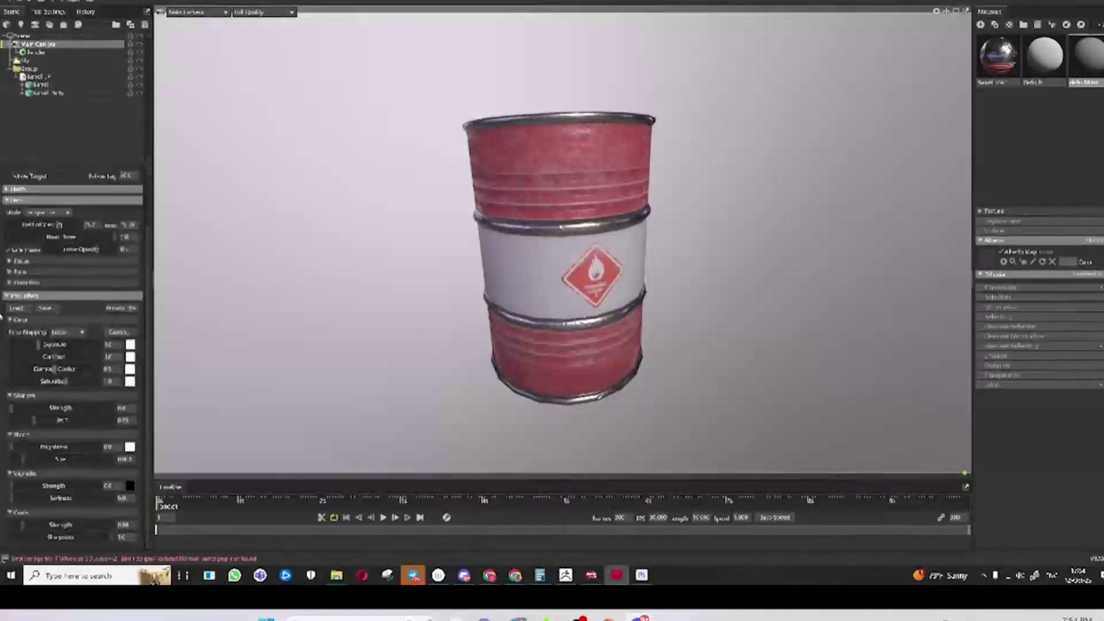
{"action": "left_click", "coordinate": [10, 274]}
{"action": "mouse_move", "coordinate": [12, 285]}
{"action": "left_mouse_down"}
{"action": "mouse_move", "coordinate": [95, 286]}
{"action": "mouse_move", "coordinate": [22, 298]}
{"action": "left_mouse_up"}
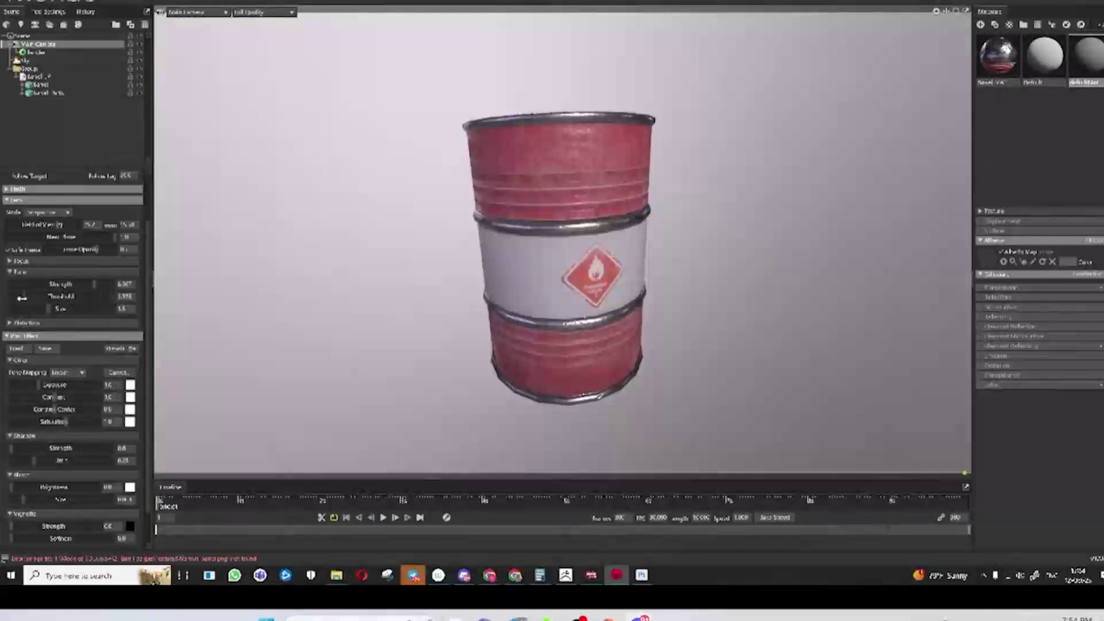
{"action": "left_click_drag", "start_coordinate": [19, 298], "coordinate": [11, 298]}
{"action": "left_click_drag", "start_coordinate": [48, 309], "coordinate": [62, 310]}
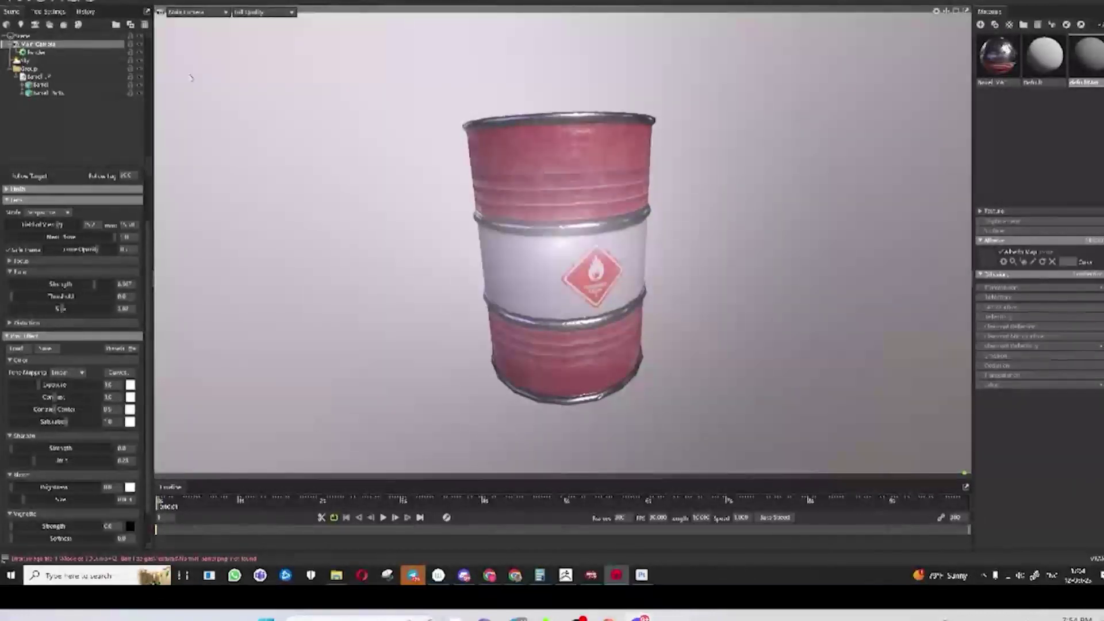
Lower the sky brightness to darken the render and add a sky light
{"action": "left_click", "coordinate": [24, 61]}
{"action": "left_click_drag", "start_coordinate": [40, 199], "coordinate": [29, 200]}
{"action": "left_click_drag", "start_coordinate": [108, 281], "coordinate": [125, 280]}
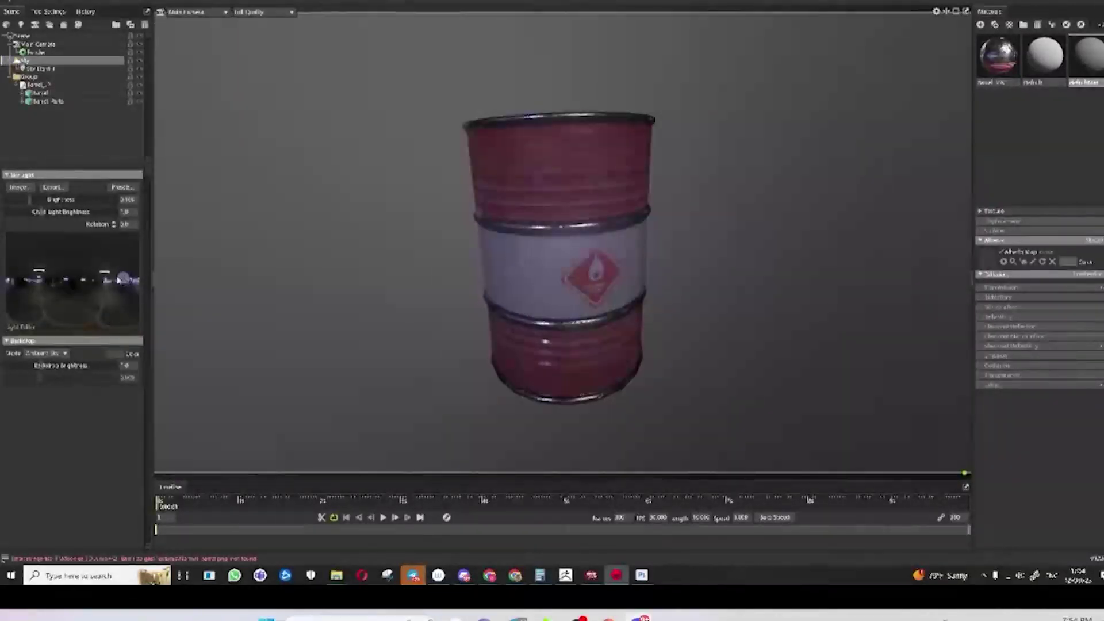
Brighten Sky Light 1 and try a much higher camera flare strength, entering the value directly
{"action": "left_click", "coordinate": [40, 69]}
{"action": "left_click_drag", "start_coordinate": [46, 211], "coordinate": [51, 211]}
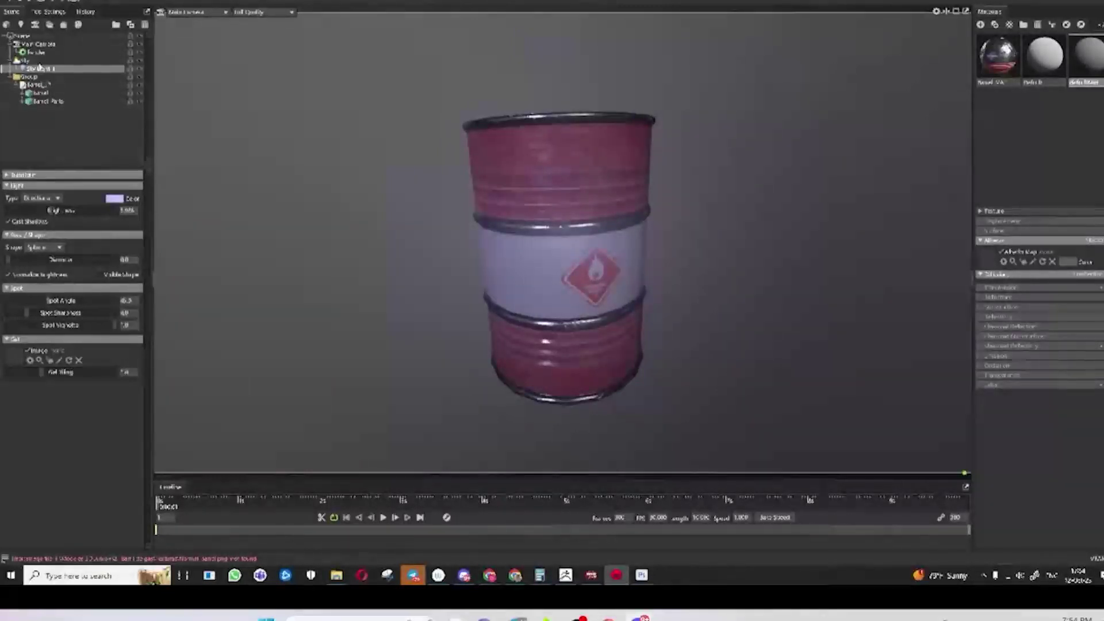
{"action": "left_click", "coordinate": [38, 44]}
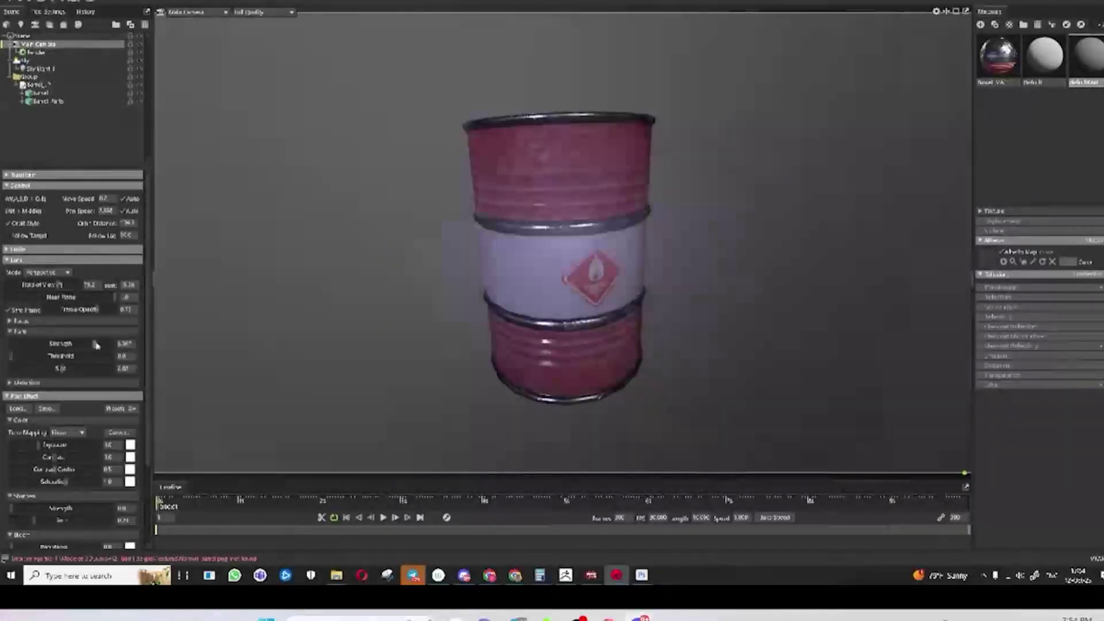
{"action": "left_click_drag", "start_coordinate": [95, 344], "coordinate": [98, 344]}
{"action": "double_click", "coordinate": [127, 343]}
{"action": "type", "text": "1444"}
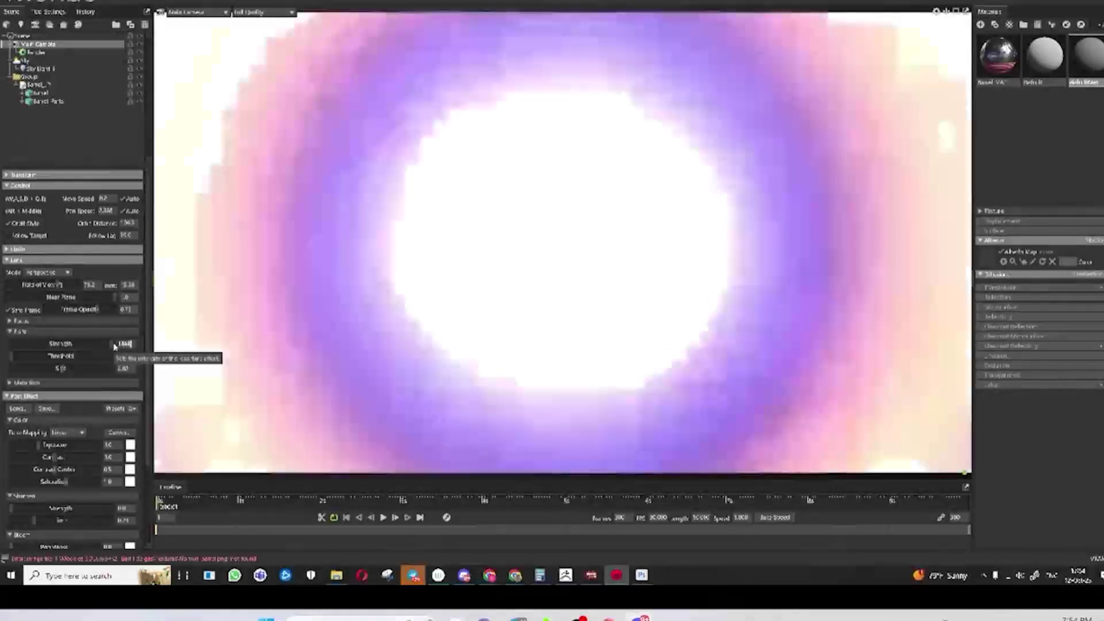
{"action": "key", "text": "Escape"}
{"action": "left_click", "coordinate": [39, 47]}
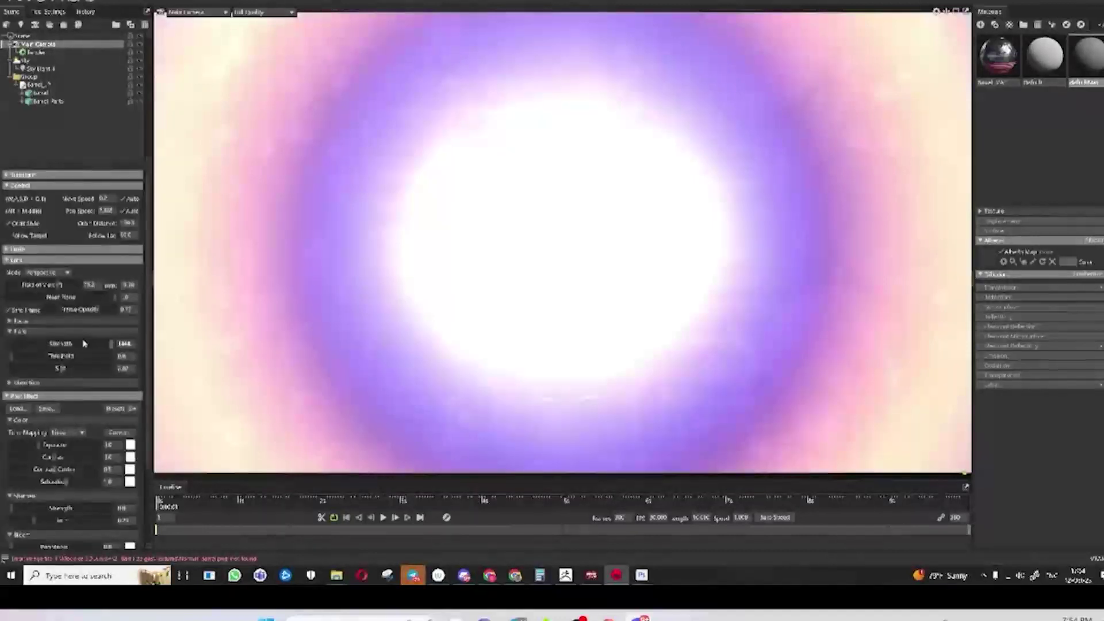
{"action": "key", "text": "BackSpace"}
{"action": "key", "text": "BackSpace"}
{"action": "key", "text": "BackSpace"}
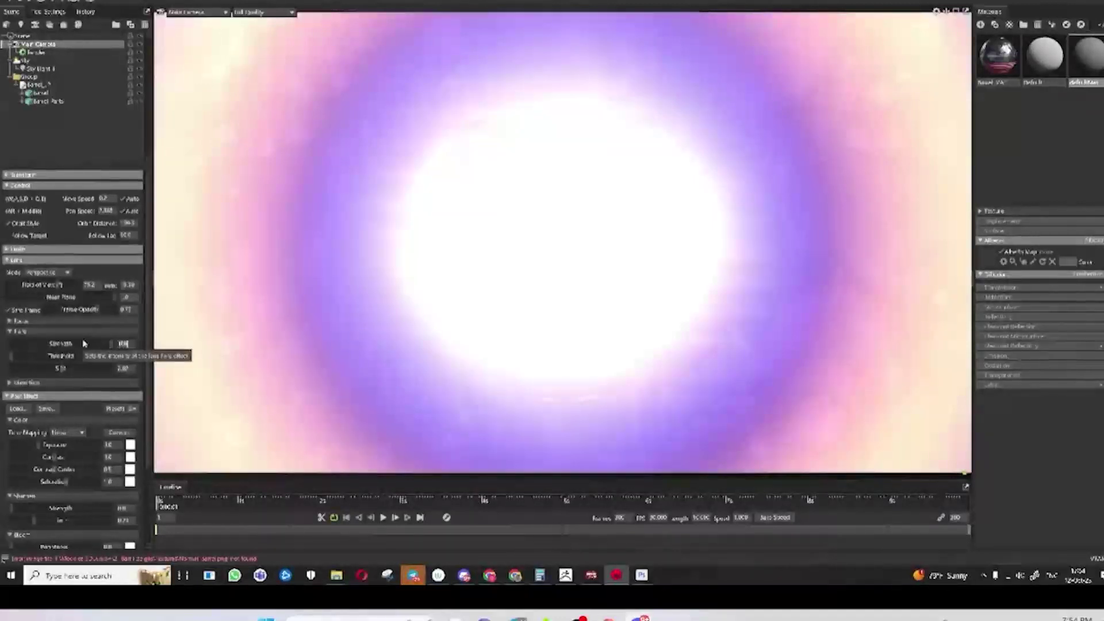
{"action": "key", "text": "Return"}
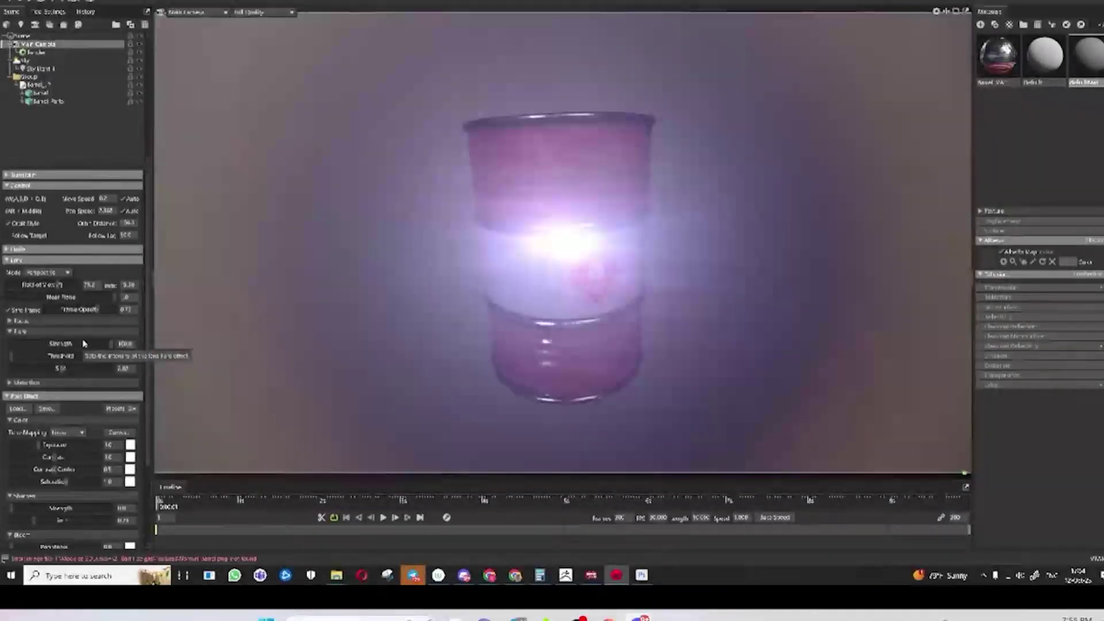
{"action": "left_click_drag", "start_coordinate": [648, 313], "coordinate": [630, 294]}
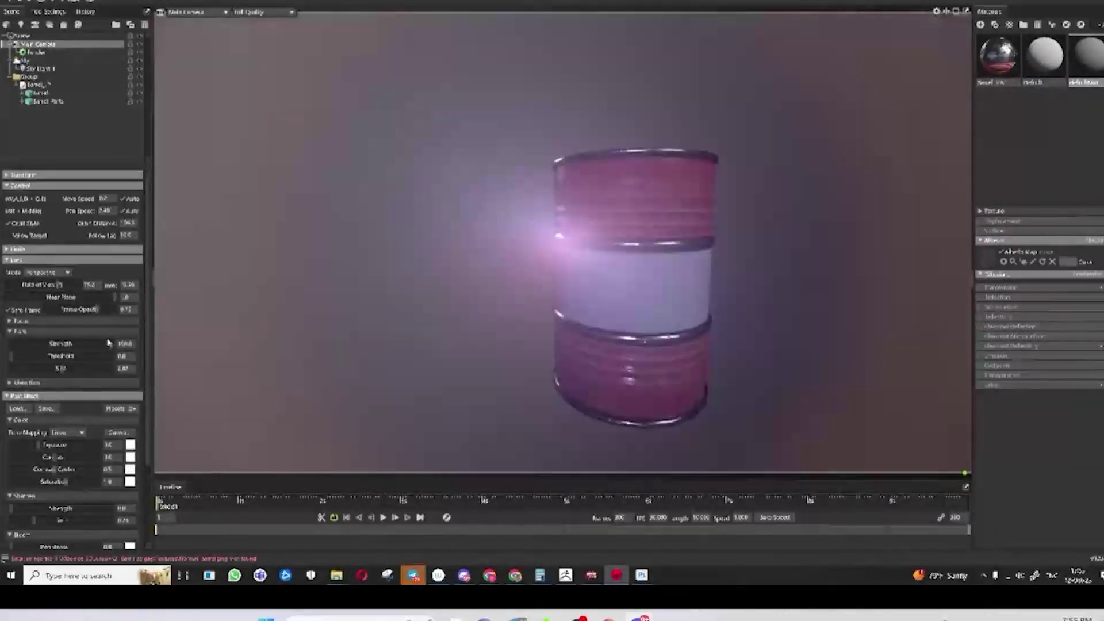
Set flare strength to 0, raise bloom brightness to about 5.2 and tighten the bloom size
{"action": "left_click_drag", "start_coordinate": [109, 343], "coordinate": [2, 336]}
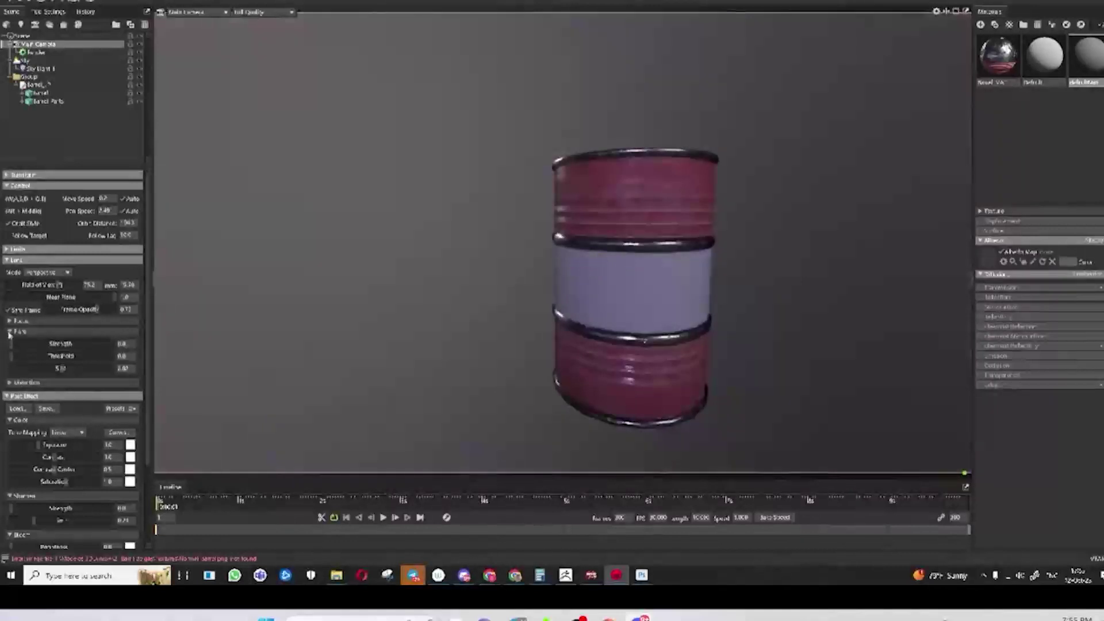
{"action": "left_click", "coordinate": [10, 333]}
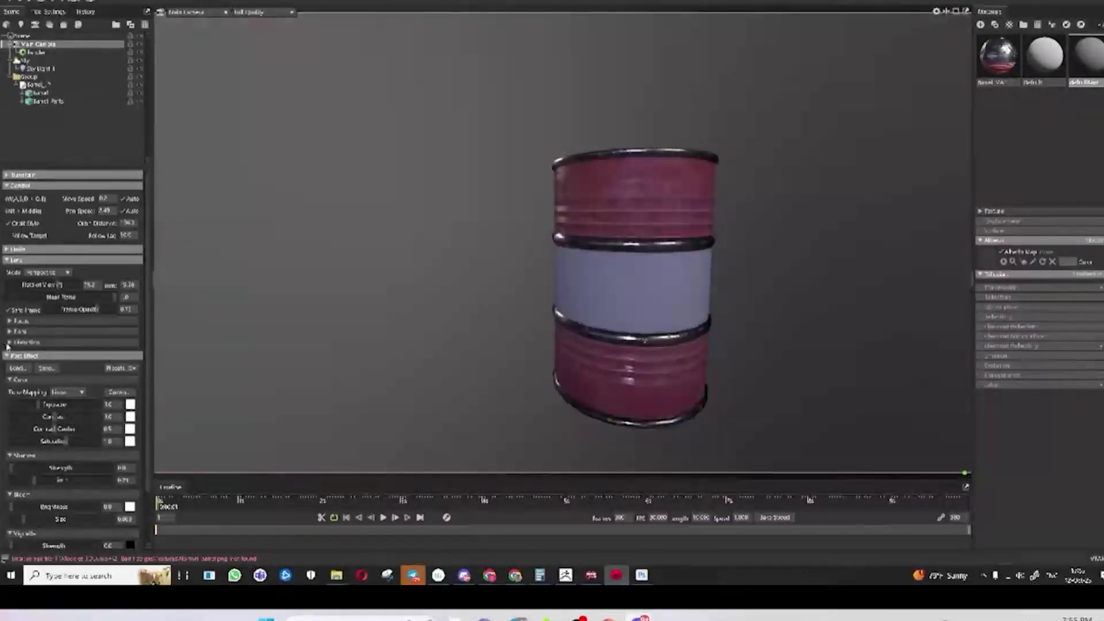
{"action": "scroll", "coordinate": [7, 346], "scroll_direction": "down", "scroll_amount": 2}
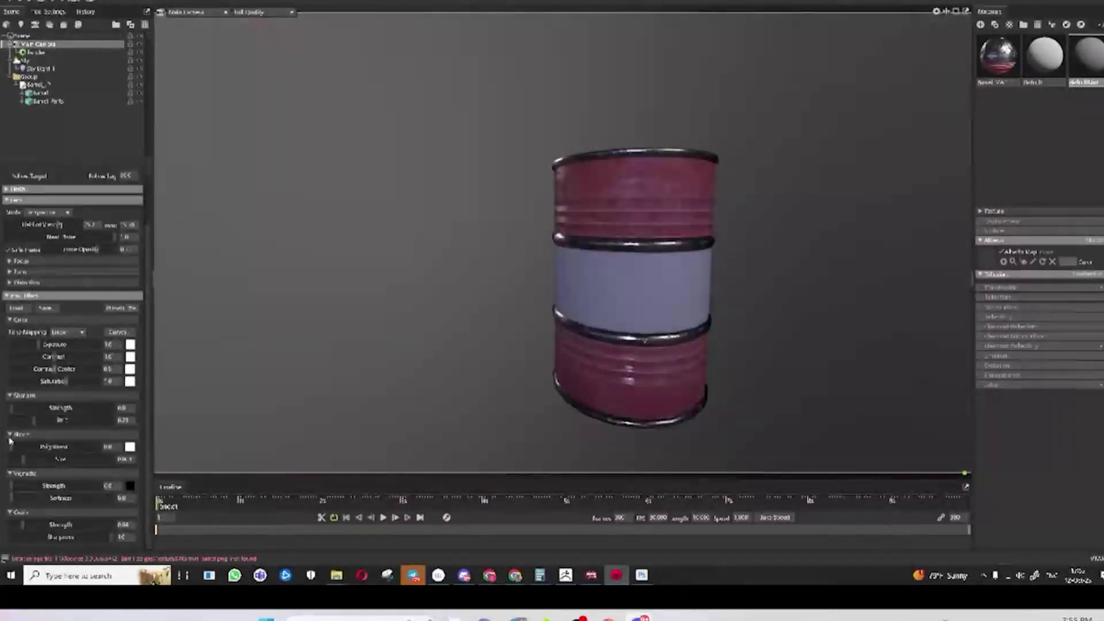
{"action": "left_click_drag", "start_coordinate": [36, 448], "coordinate": [89, 447]}
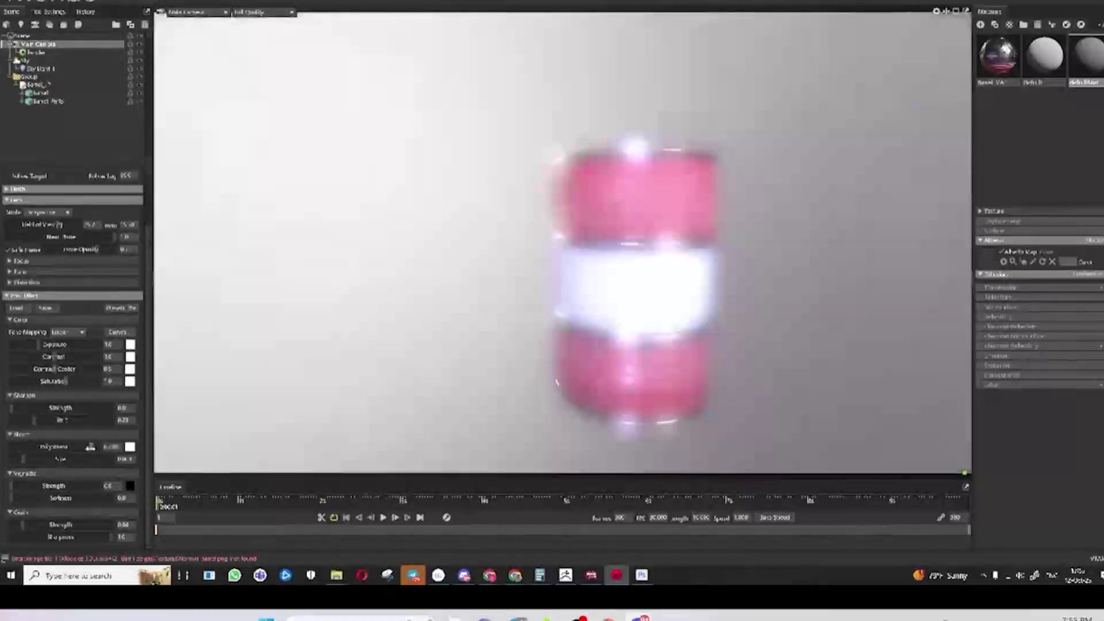
{"action": "left_click_drag", "start_coordinate": [24, 459], "coordinate": [17, 459]}
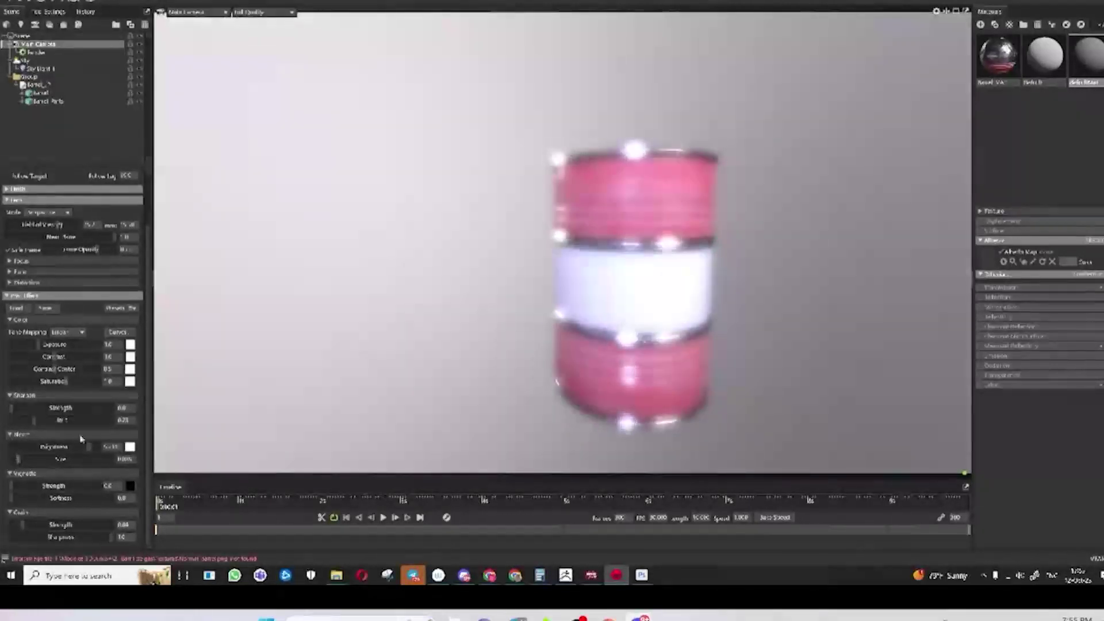
{"action": "mouse_move", "coordinate": [575, 273]}
{"action": "left_mouse_down"}
{"action": "mouse_move", "coordinate": [530, 279]}
{"action": "mouse_move", "coordinate": [567, 274]}
{"action": "mouse_move", "coordinate": [570, 247]}
{"action": "mouse_move", "coordinate": [568, 264]}
{"action": "left_mouse_up"}
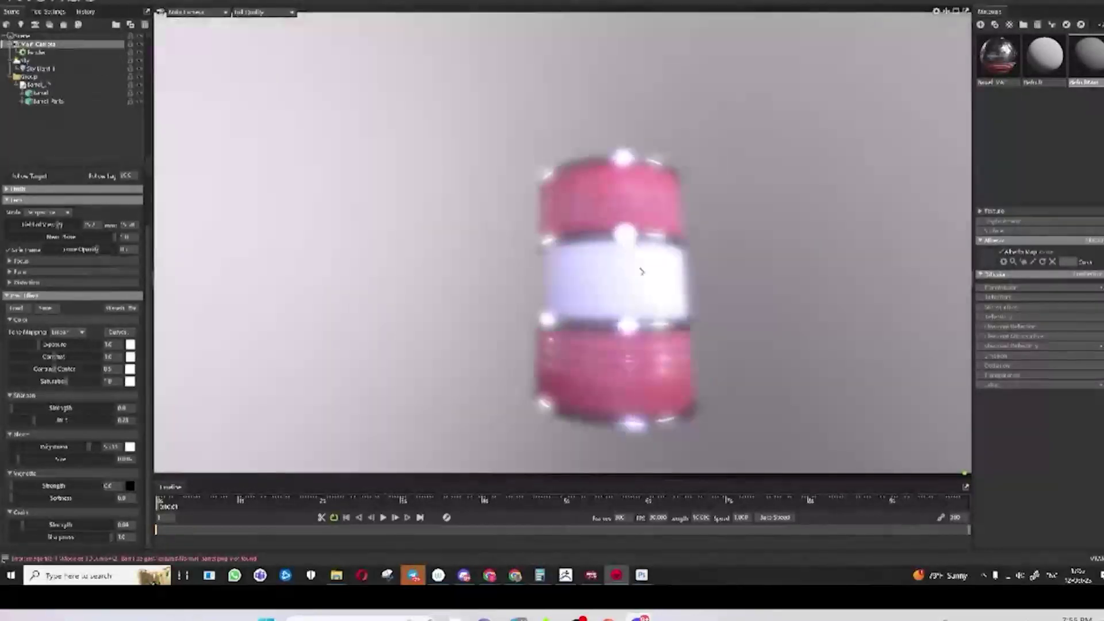
{"action": "left_click_drag", "start_coordinate": [568, 249], "coordinate": [607, 297]}
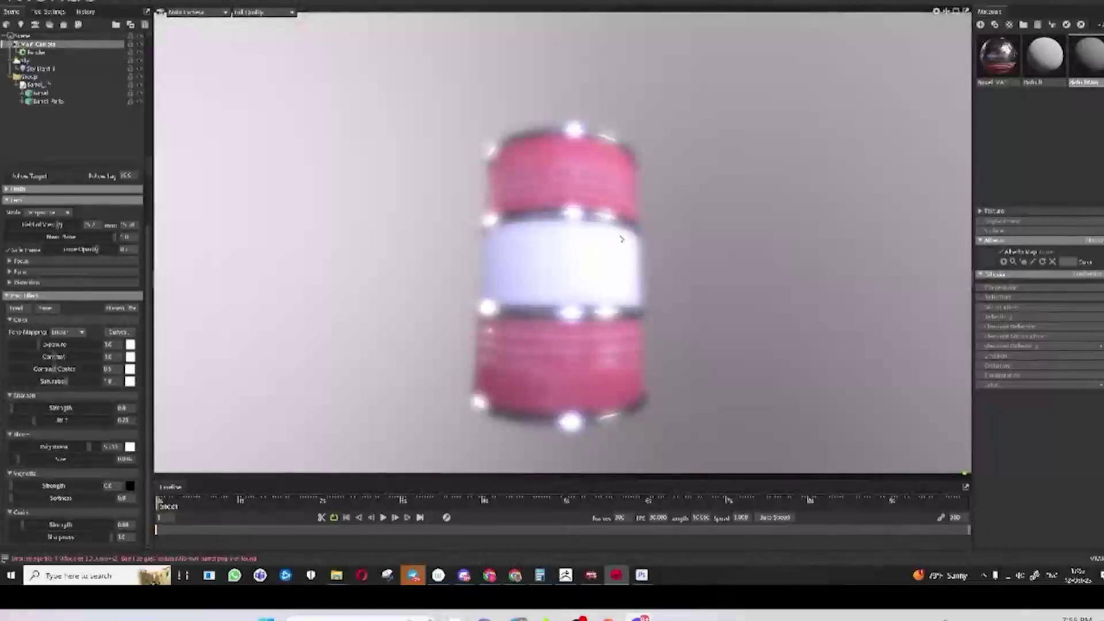
{"action": "mouse_move", "coordinate": [622, 239]}
{"action": "left_mouse_down"}
{"action": "mouse_move", "coordinate": [545, 275]}
{"action": "mouse_move", "coordinate": [571, 259]}
{"action": "left_mouse_up"}
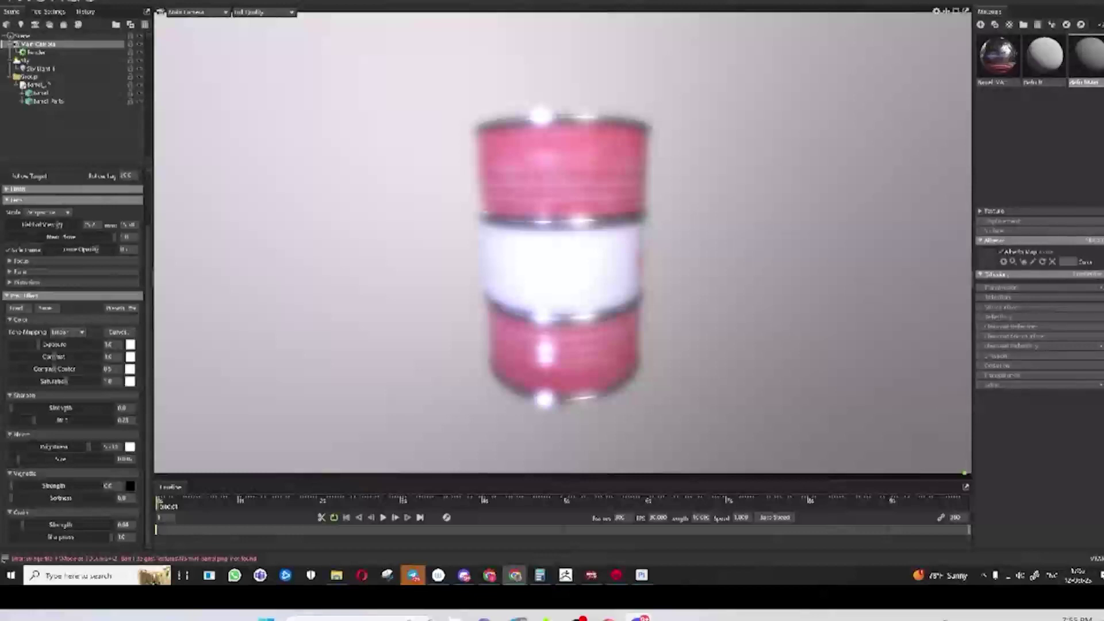
{"action": "left_click_drag", "start_coordinate": [595, 584], "coordinate": [619, 51]}
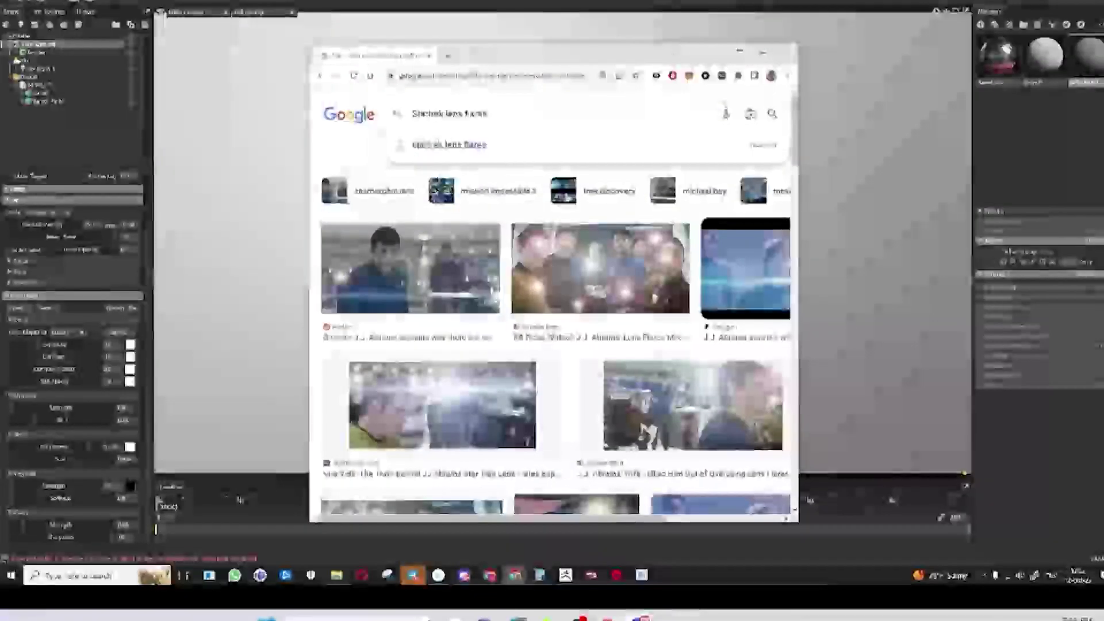
Browse the maximised Google Images results for 'Startrek lens flares', then return to Photoshop
{"action": "left_click", "coordinate": [761, 52]}
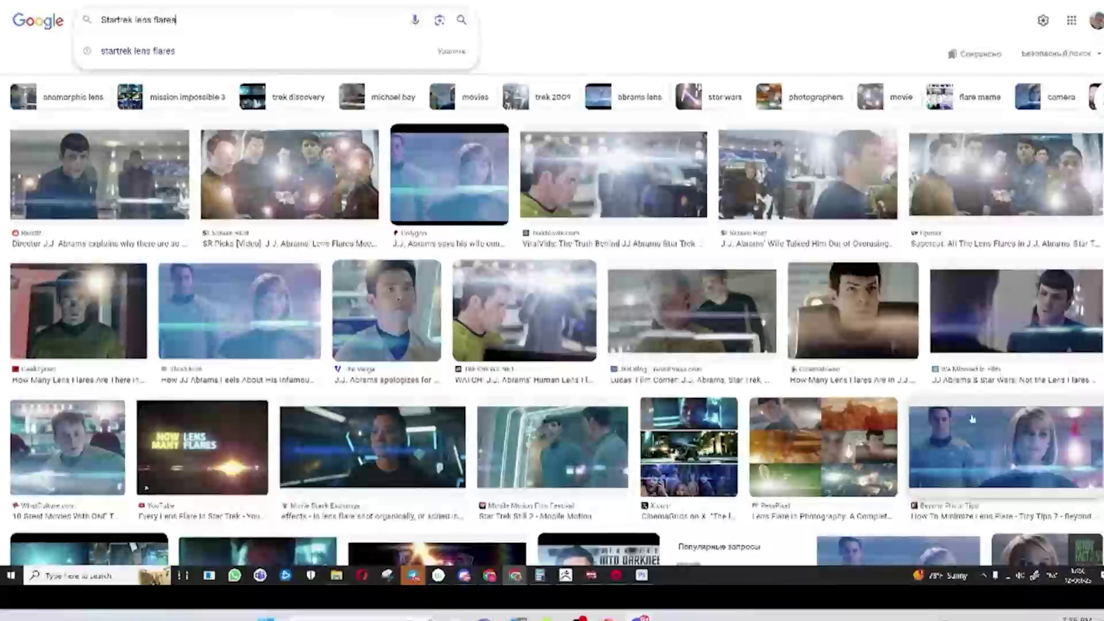
{"action": "scroll", "coordinate": [972, 419], "scroll_direction": "down", "scroll_amount": 3}
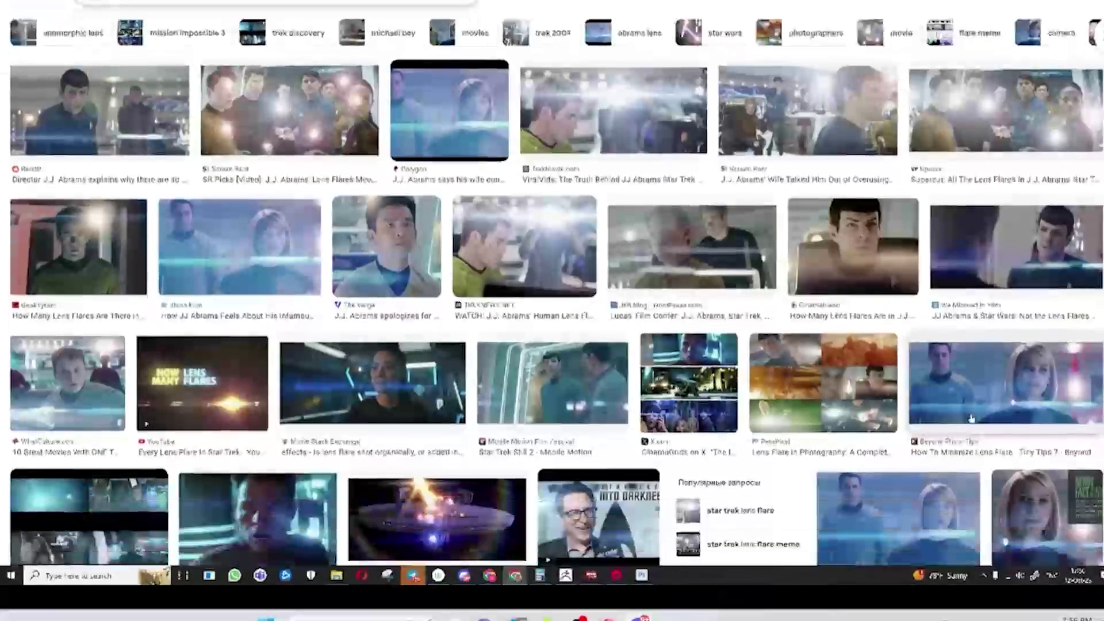
{"action": "scroll", "coordinate": [655, 390], "scroll_direction": "up", "scroll_amount": 3}
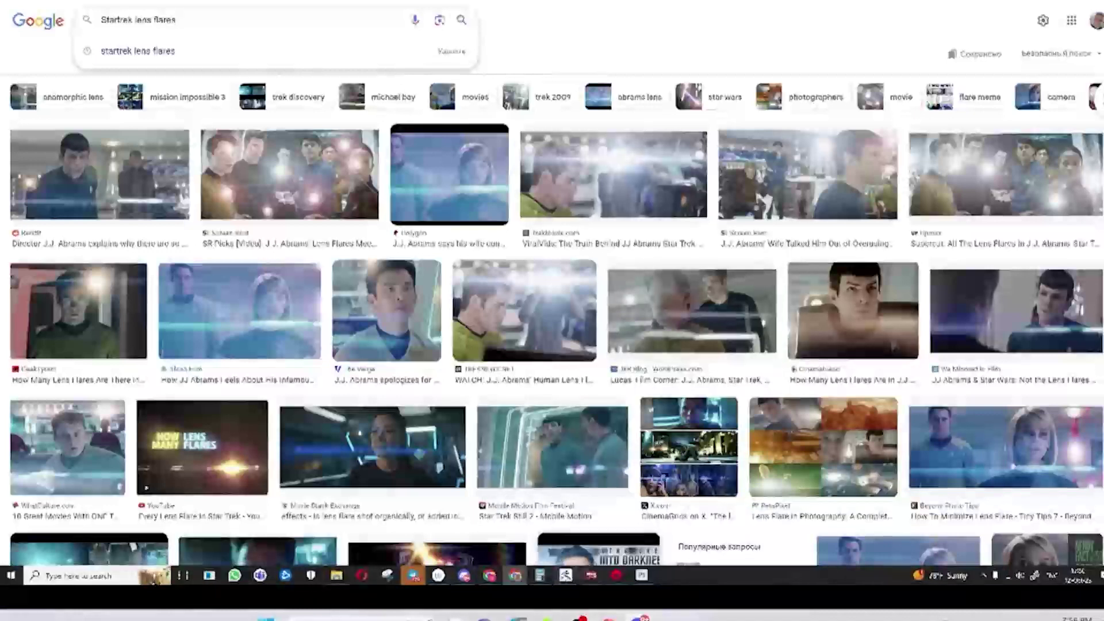
{"action": "left_click", "coordinate": [642, 576]}
{"action": "scroll", "coordinate": [600, 287], "scroll_direction": "down", "scroll_amount": 4}
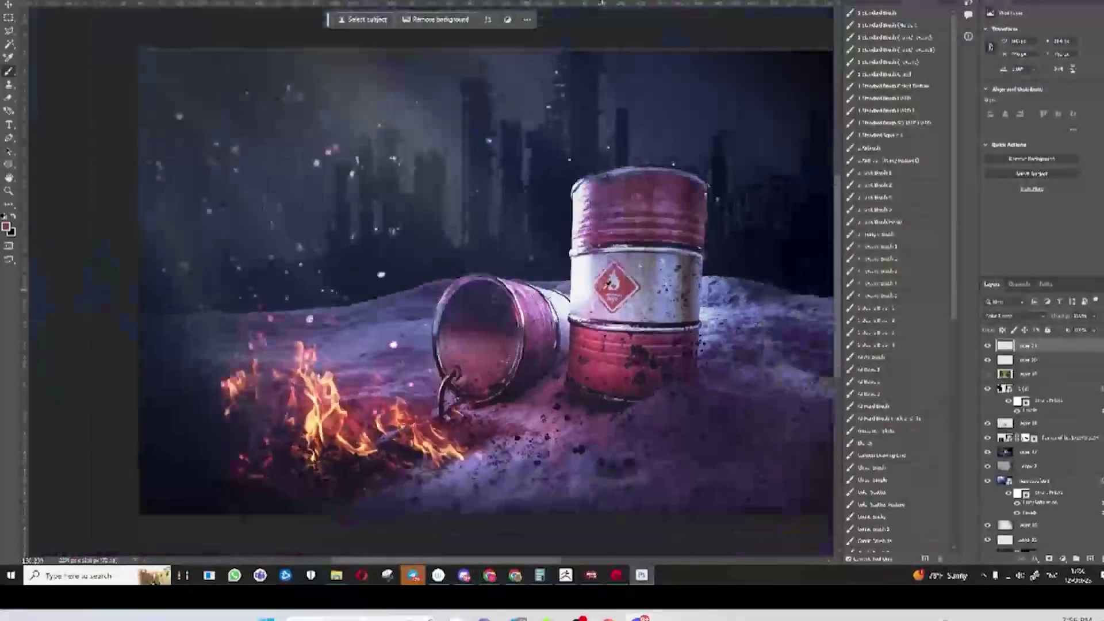
{"action": "left_click", "coordinate": [611, 574]}
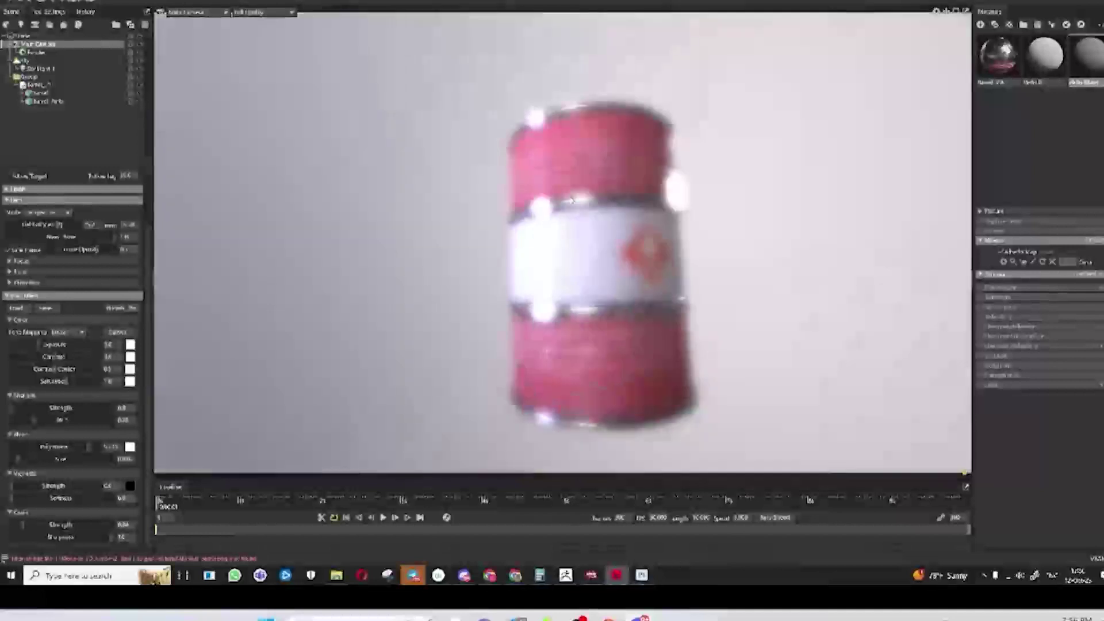
{"action": "left_click_drag", "start_coordinate": [595, 165], "coordinate": [627, 218]}
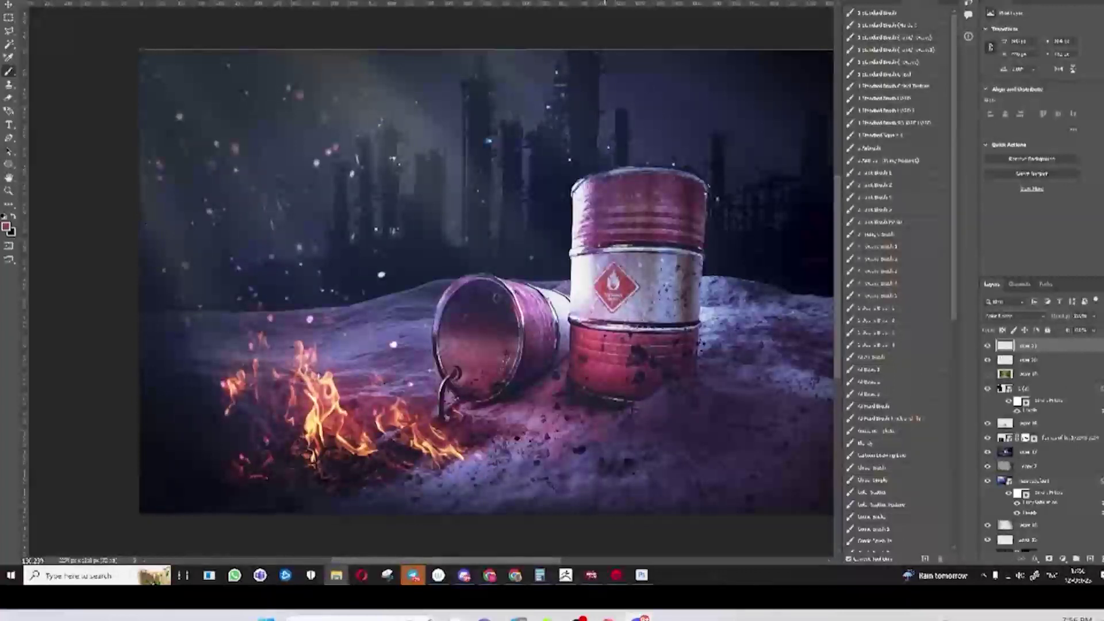
Place and enlarge a lens flare image above the standing barrel and blend it with Screen
{"action": "left_click_drag", "start_coordinate": [812, 281], "coordinate": [582, 196]}
{"action": "left_click_drag", "start_coordinate": [524, 300], "coordinate": [611, 254]}
{"action": "left_click_drag", "start_coordinate": [654, 197], "coordinate": [784, 128]}
{"action": "left_click_drag", "start_coordinate": [720, 200], "coordinate": [662, 174]}
{"action": "key", "text": "Return"}
{"action": "left_click", "coordinate": [1015, 315]}
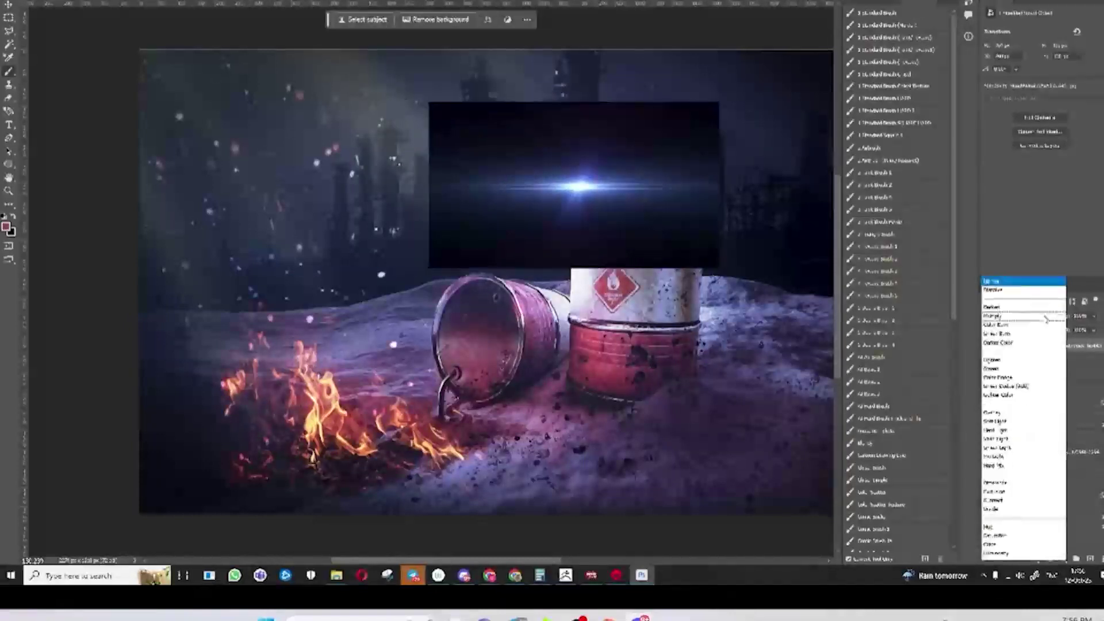
{"action": "left_click", "coordinate": [1011, 370]}
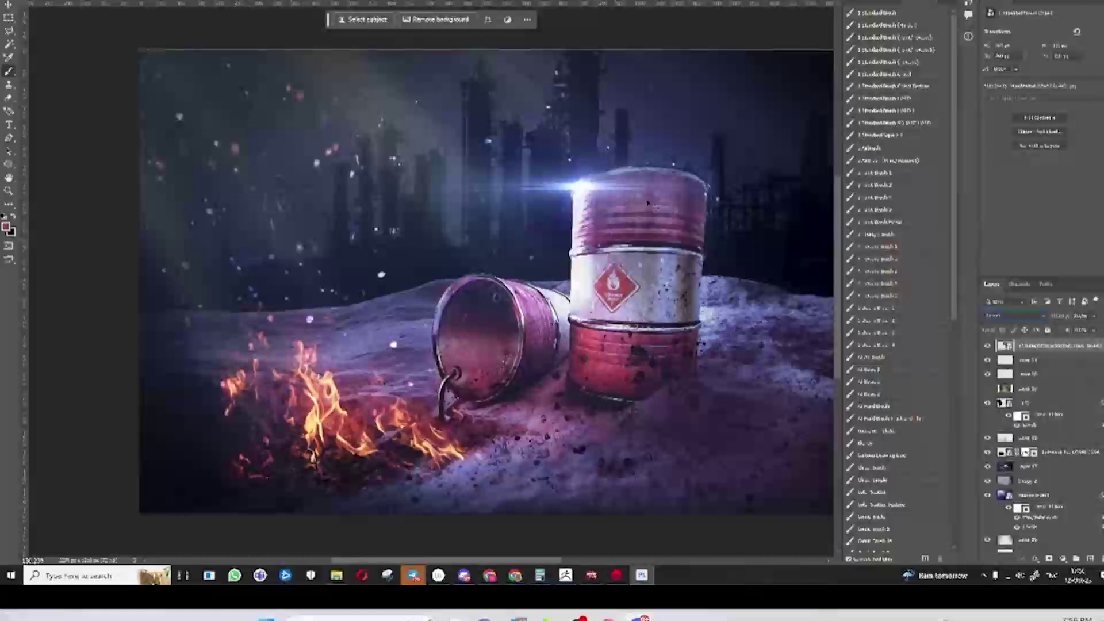
Mask the flare to the barrel's top-left rim with an inverted mask and soft white airbrush, then toggle it to compare
{"action": "key", "text": "ctrl+t"}
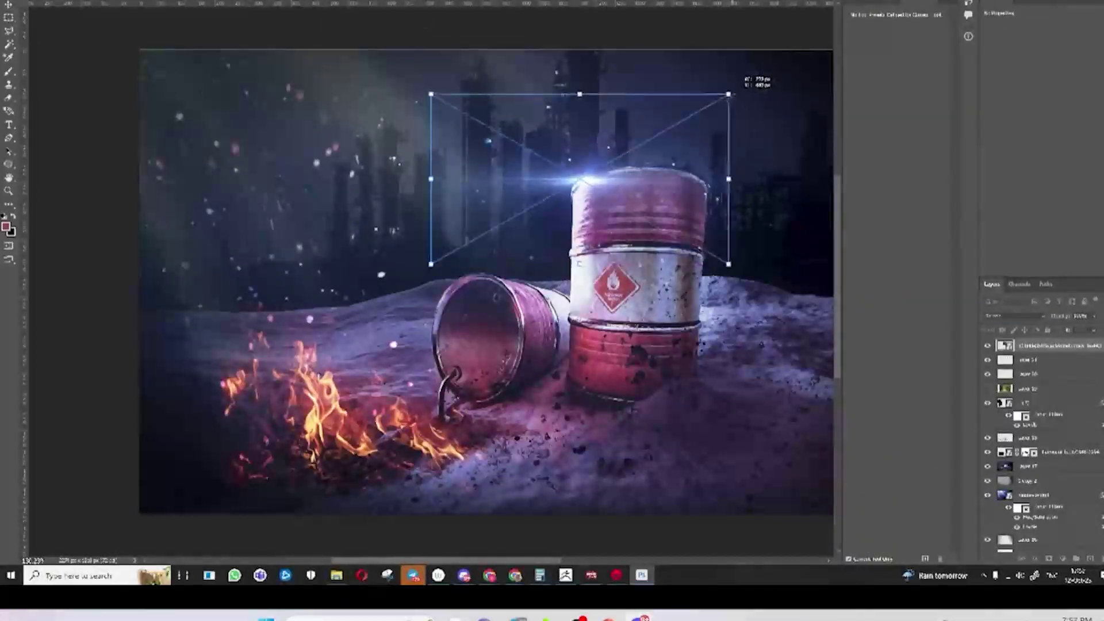
{"action": "key", "text": "Return"}
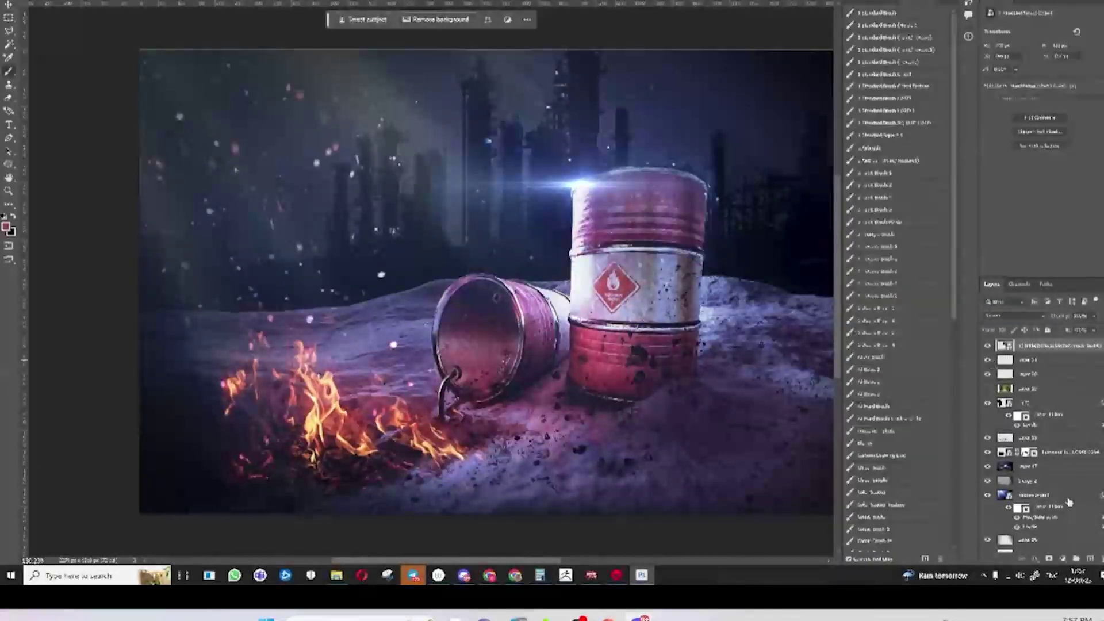
{"action": "left_click", "coordinate": [1049, 558]}
{"action": "key", "text": "ctrl+i"}
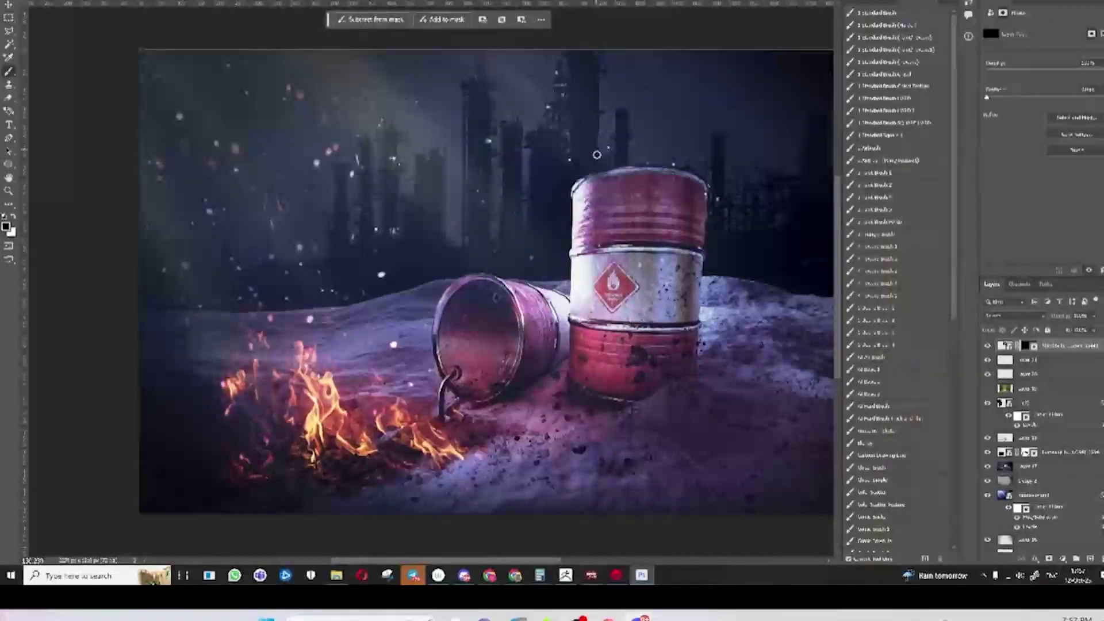
{"action": "left_click", "coordinate": [850, 148]}
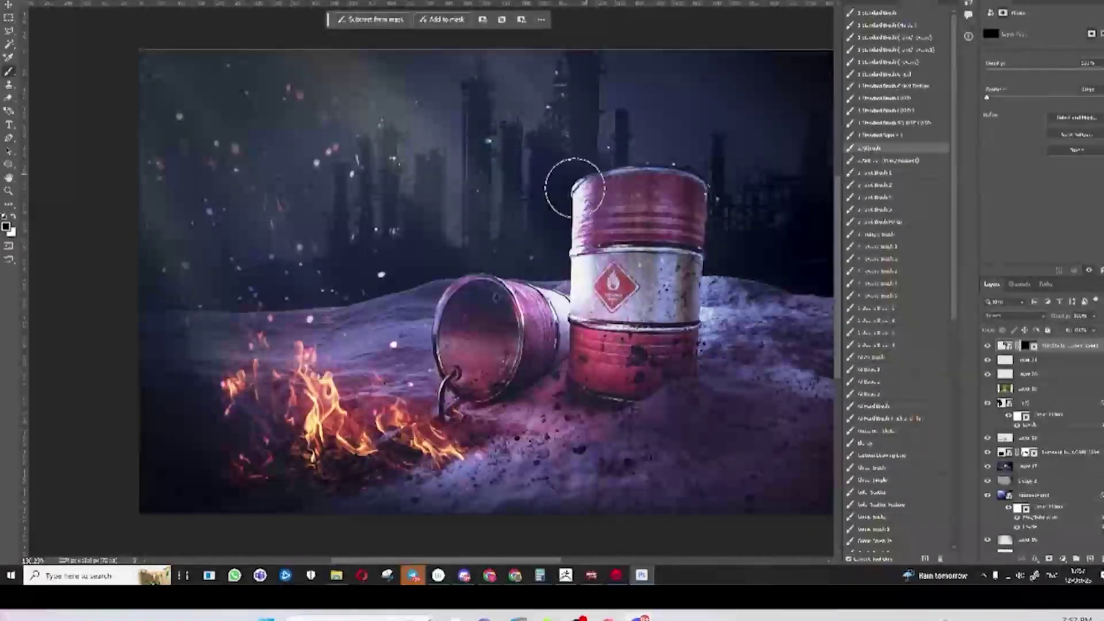
{"action": "key", "text": "x"}
{"action": "left_click_drag", "start_coordinate": [572, 184], "coordinate": [532, 184]}
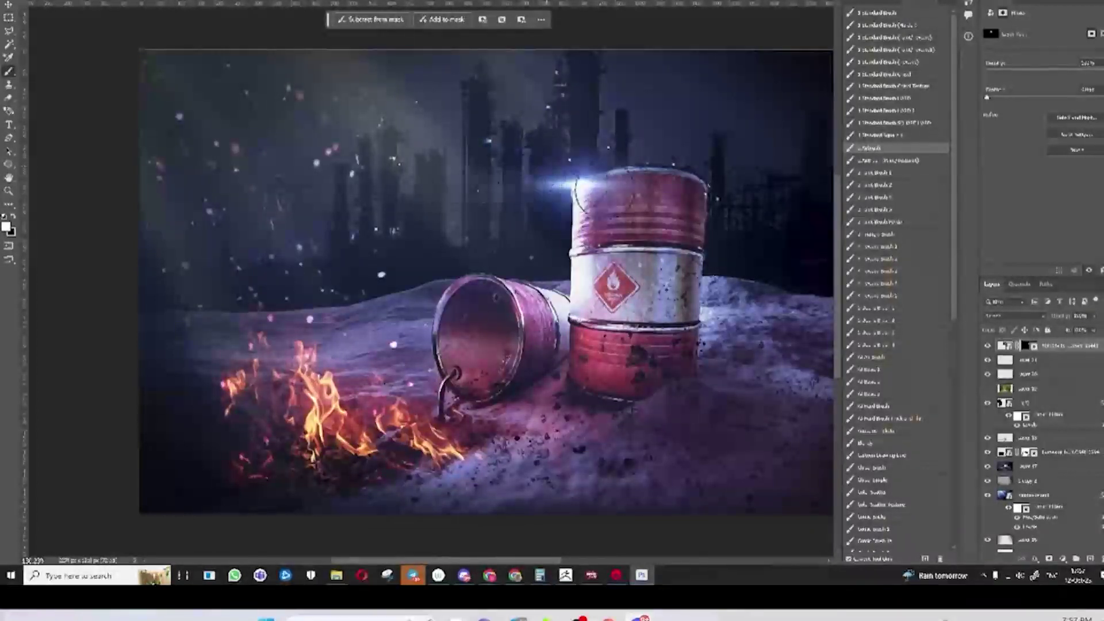
{"action": "left_click_drag", "start_coordinate": [623, 173], "coordinate": [546, 184]}
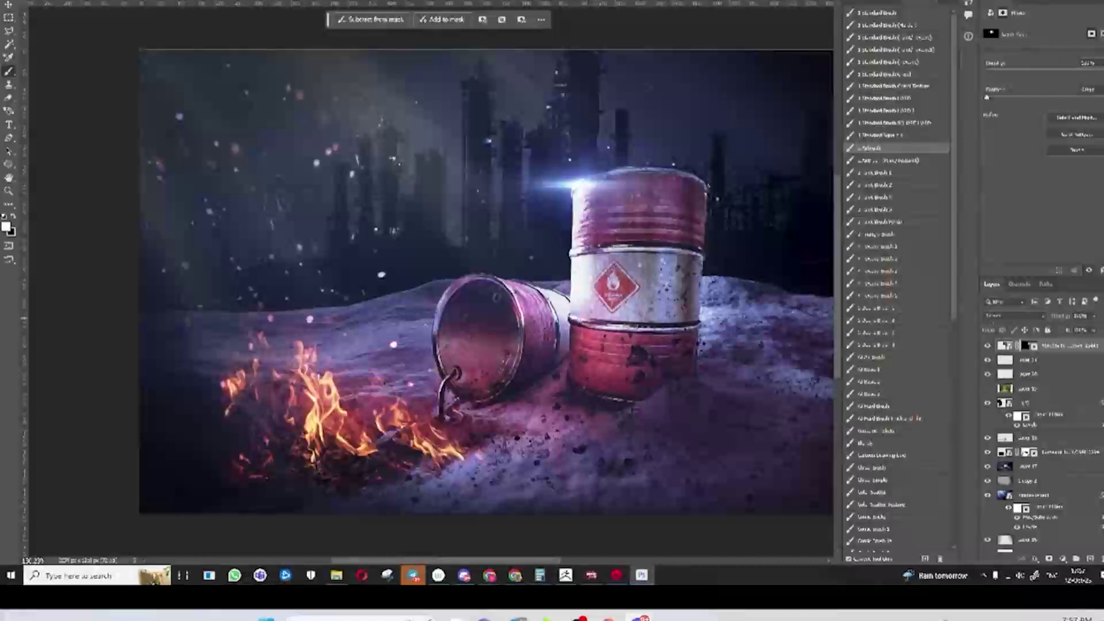
{"action": "key", "text": "alt+Tab"}
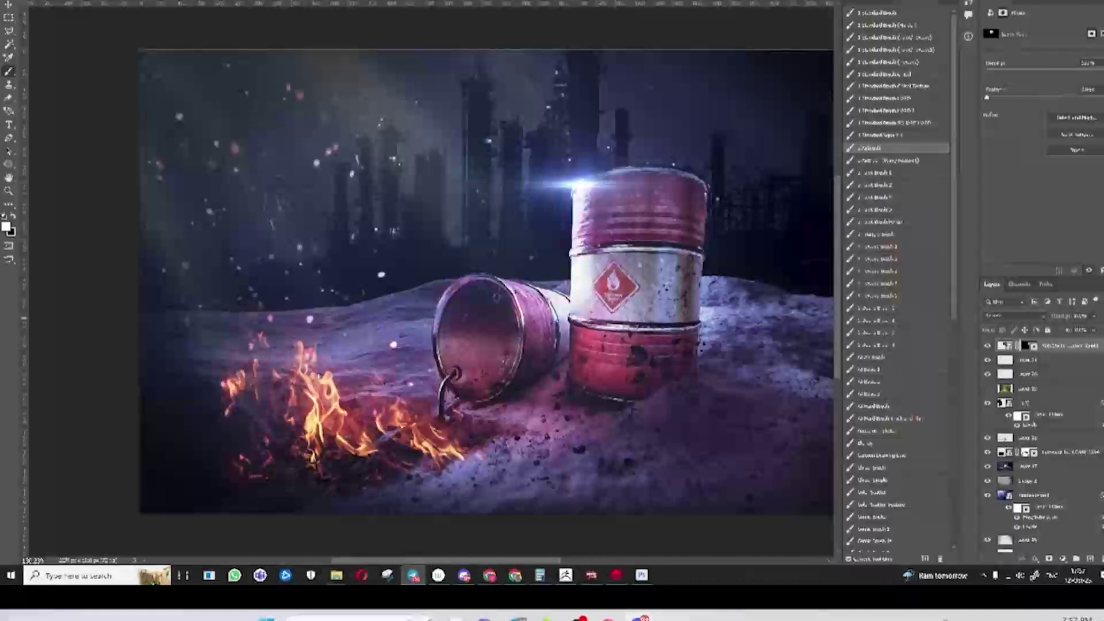
{"action": "left_click", "coordinate": [987, 347]}
{"action": "left_click", "coordinate": [988, 347]}
Show the flare layer again, copy the Viking preview from Chrome and paste it into the composite
{"action": "left_click", "coordinate": [988, 346]}
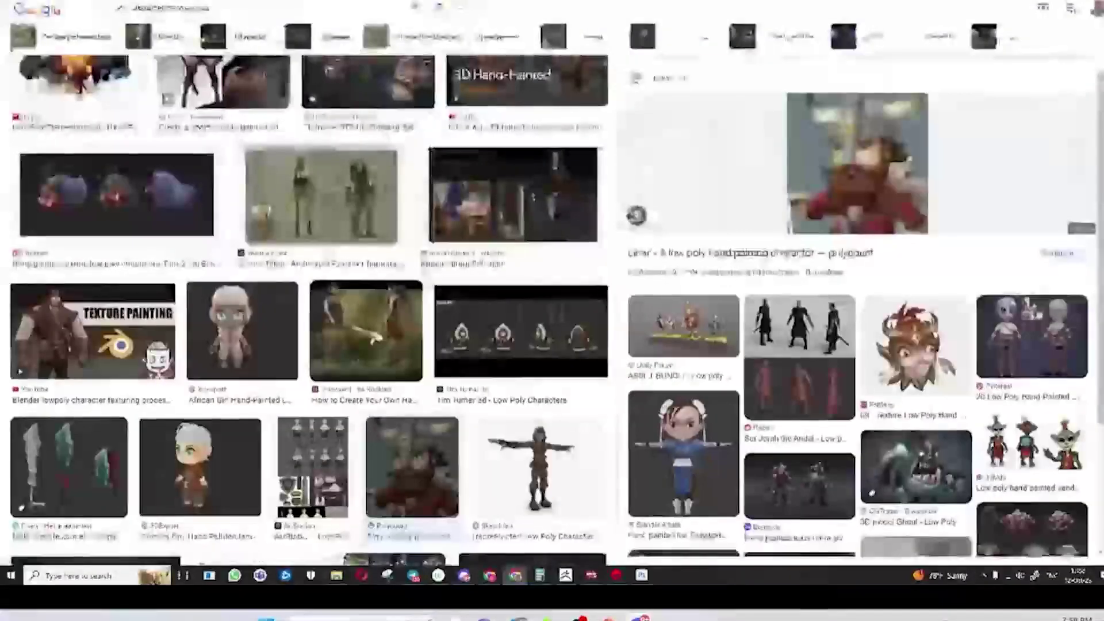
{"action": "right_click", "coordinate": [883, 155]}
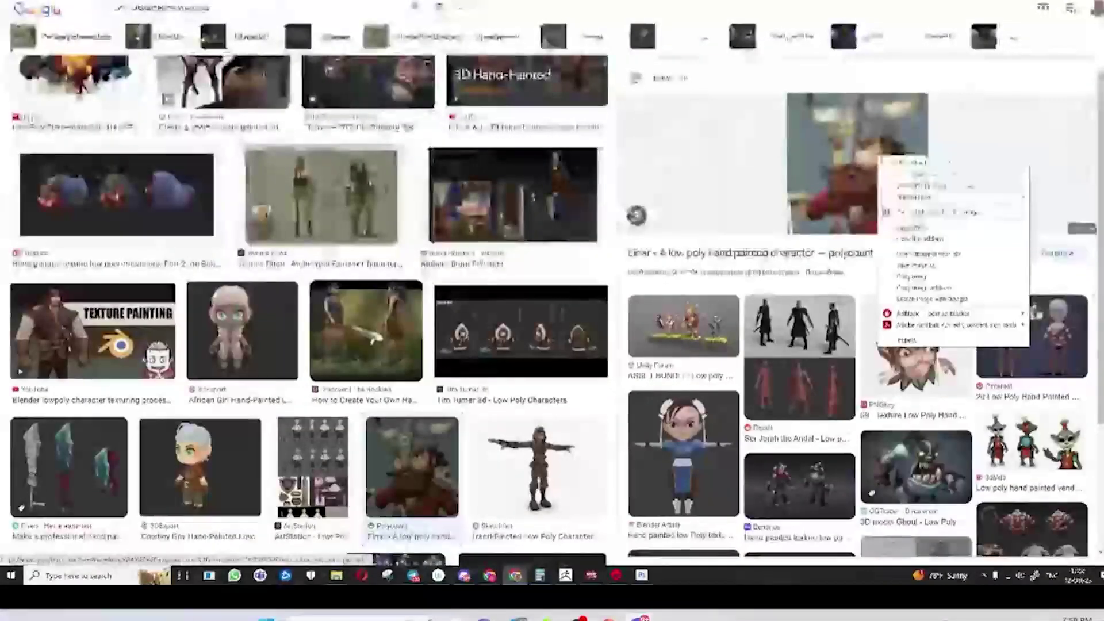
{"action": "left_click", "coordinate": [909, 277]}
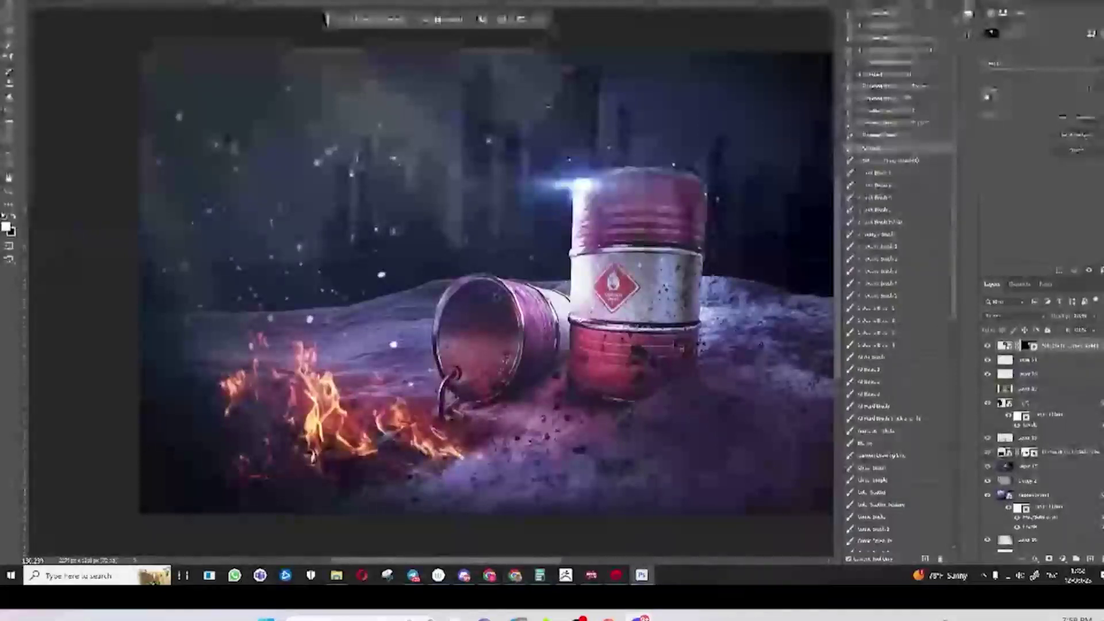
{"action": "key", "text": "ctrl+v"}
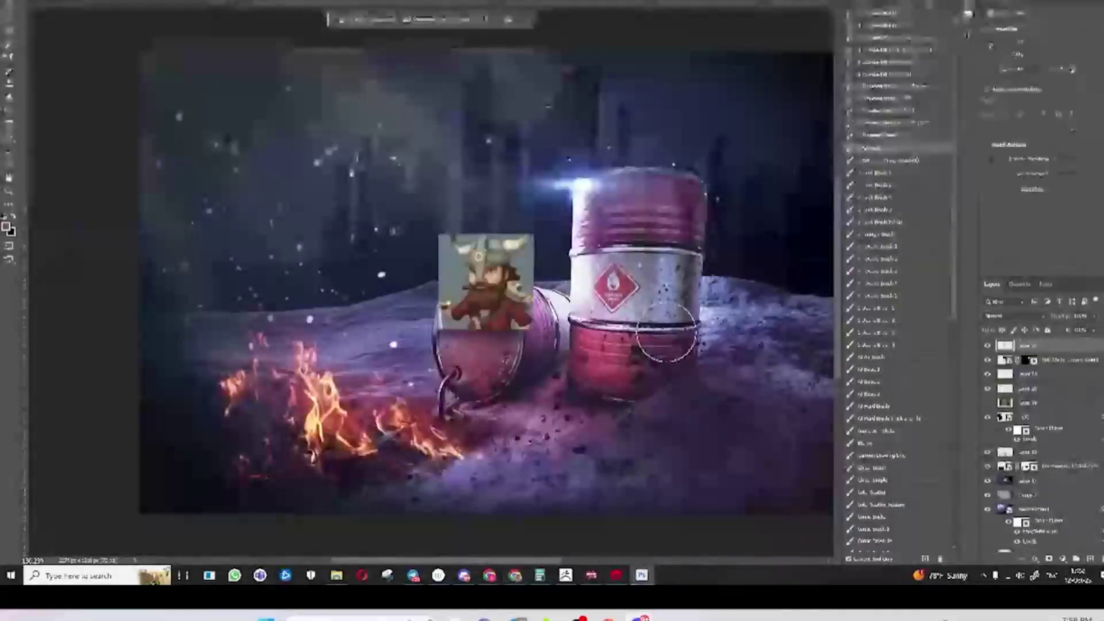
Free Transform the pasted Viking image, scaling it up about its centre, and commit the new size
{"action": "scroll", "coordinate": [500, 312], "scroll_direction": "up", "scroll_amount": 5}
{"action": "key", "text": "ctrl+t"}
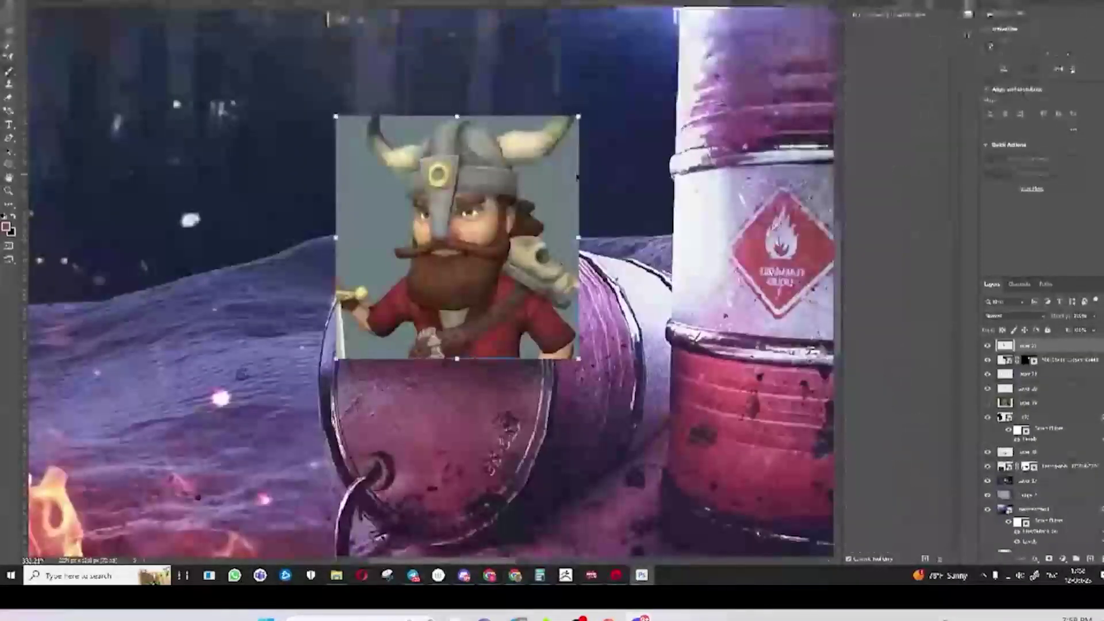
{"action": "left_click_drag", "start_coordinate": [579, 116], "coordinate": [709, 2]}
{"action": "scroll", "coordinate": [543, 312], "scroll_direction": "down", "scroll_amount": 4}
{"action": "key", "text": "Return"}
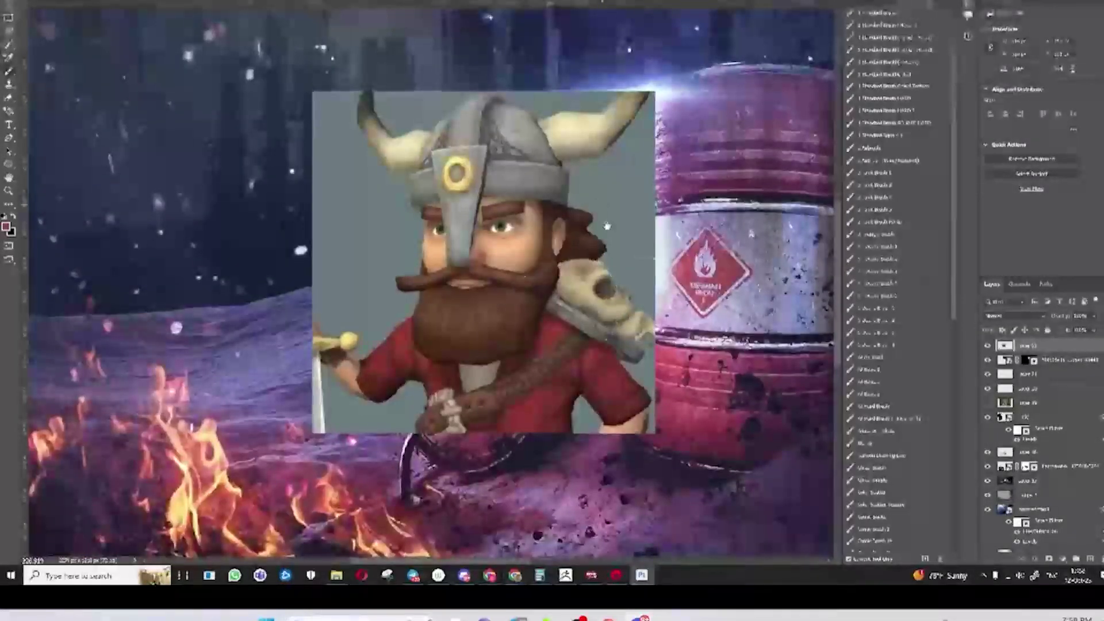
{"action": "left_click_drag", "start_coordinate": [778, 218], "coordinate": [785, 251]}
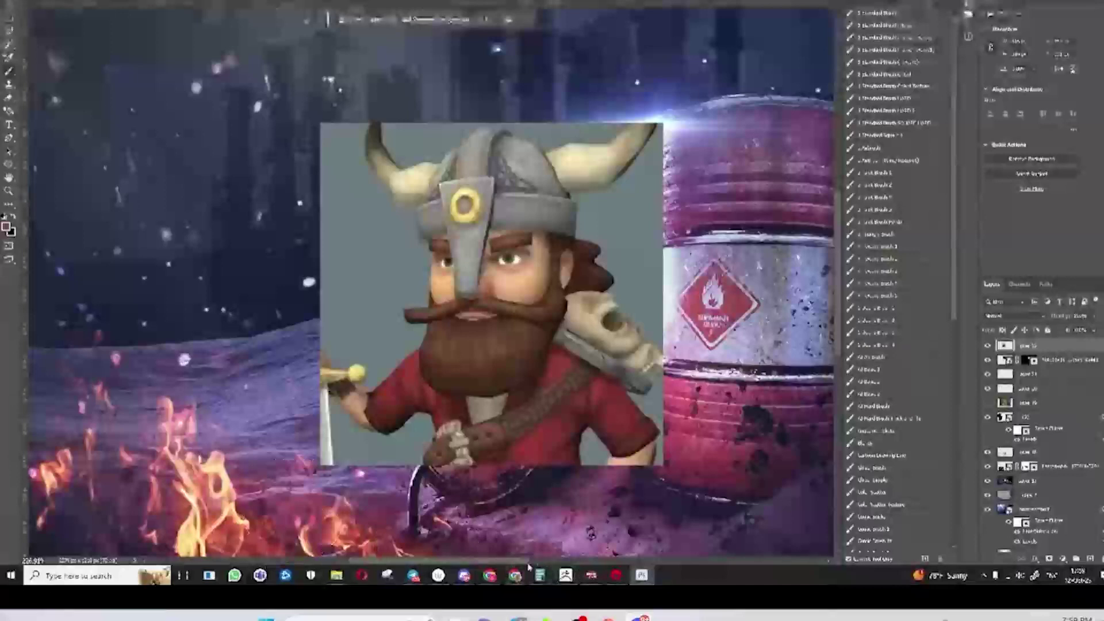
{"action": "mouse_move", "coordinate": [499, 578]}
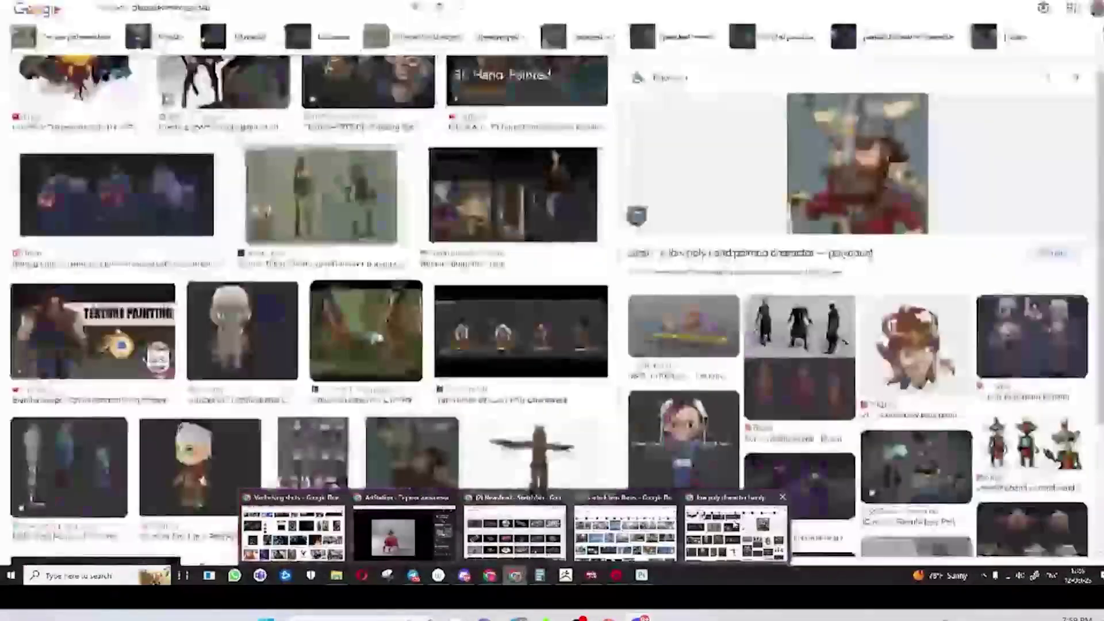
Return to ArtStation and open the Digital Arts University profile to view its 148-project portfolio
{"action": "mouse_move", "coordinate": [626, 532]}
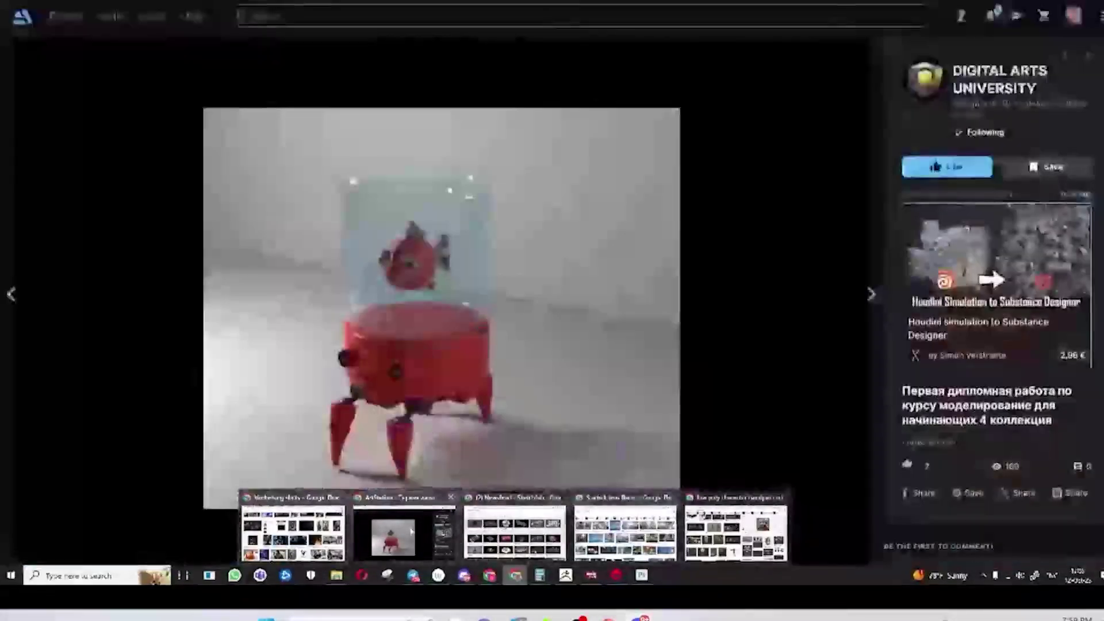
{"action": "left_click", "coordinate": [404, 533]}
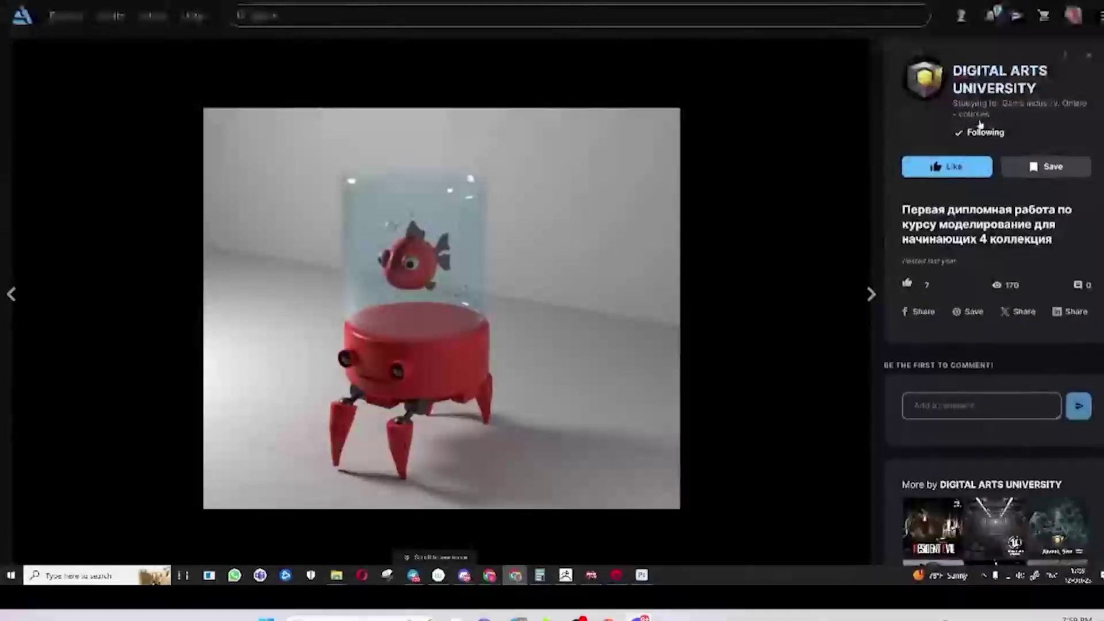
{"action": "left_click", "coordinate": [978, 86]}
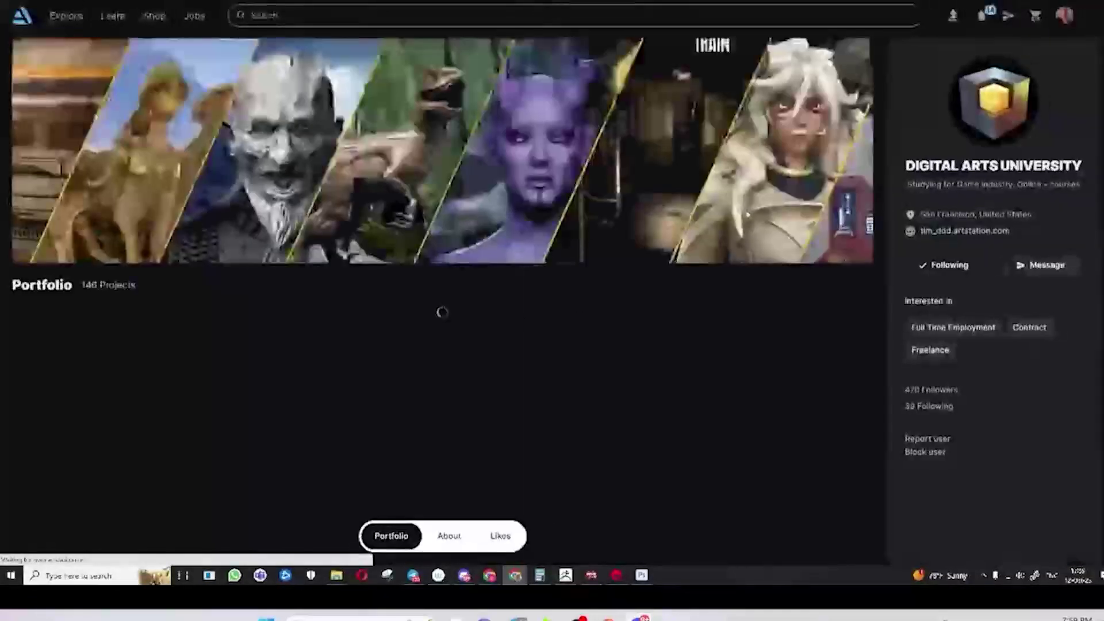
{"action": "scroll", "coordinate": [500, 173], "scroll_direction": "down", "scroll_amount": 5}
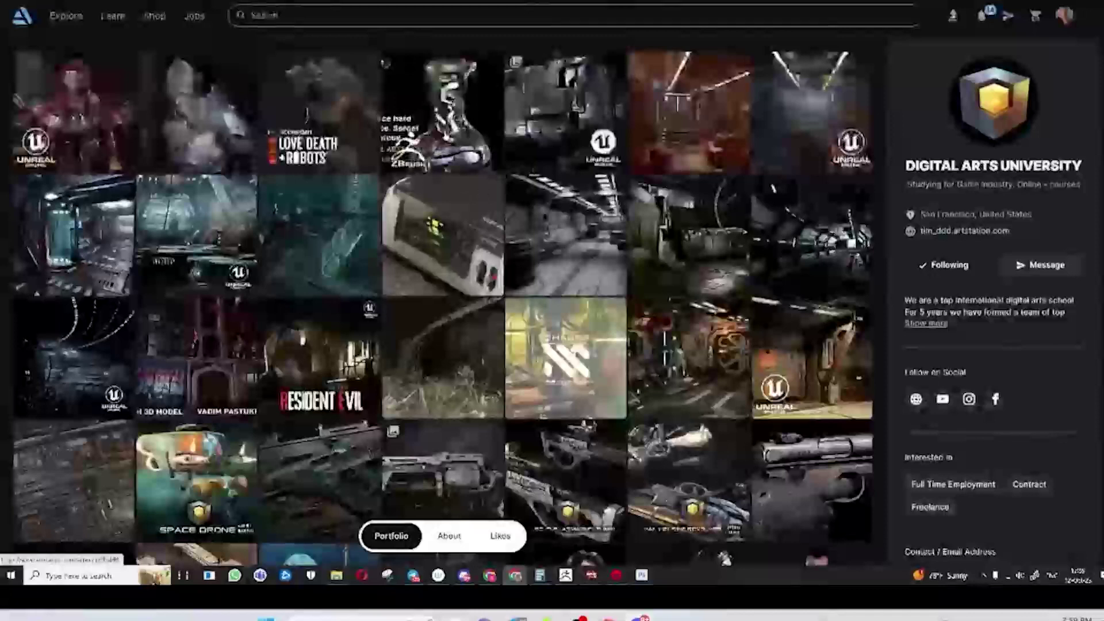
{"action": "scroll", "coordinate": [500, 173], "scroll_direction": "up", "scroll_amount": 2}
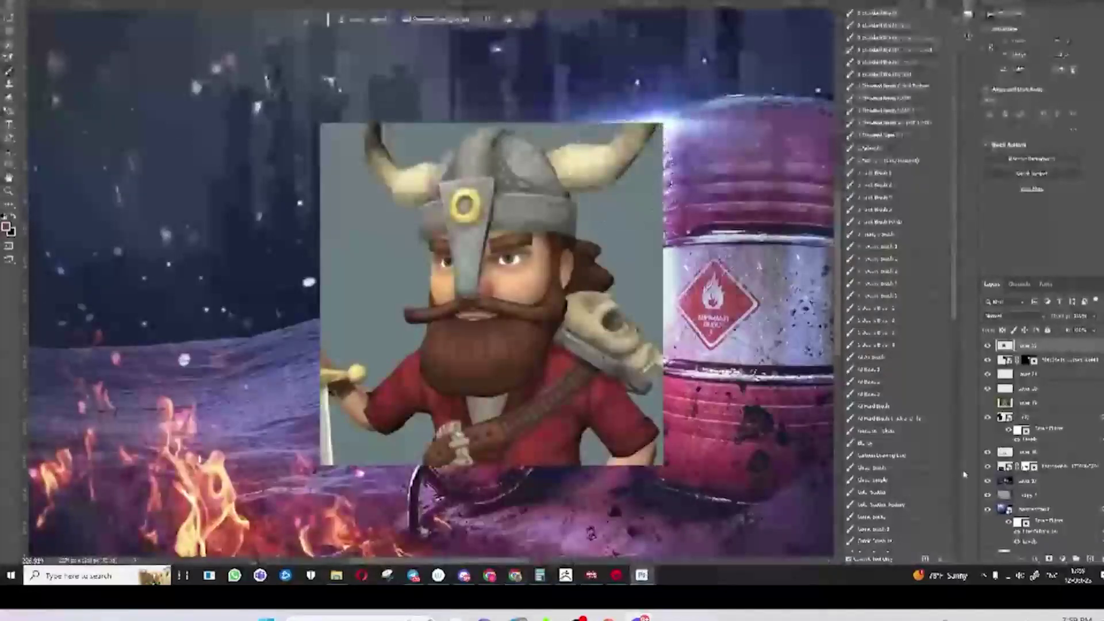
Add a new empty layer and pick a smaller brush preset, shrinking it further
{"action": "left_click", "coordinate": [1090, 559]}
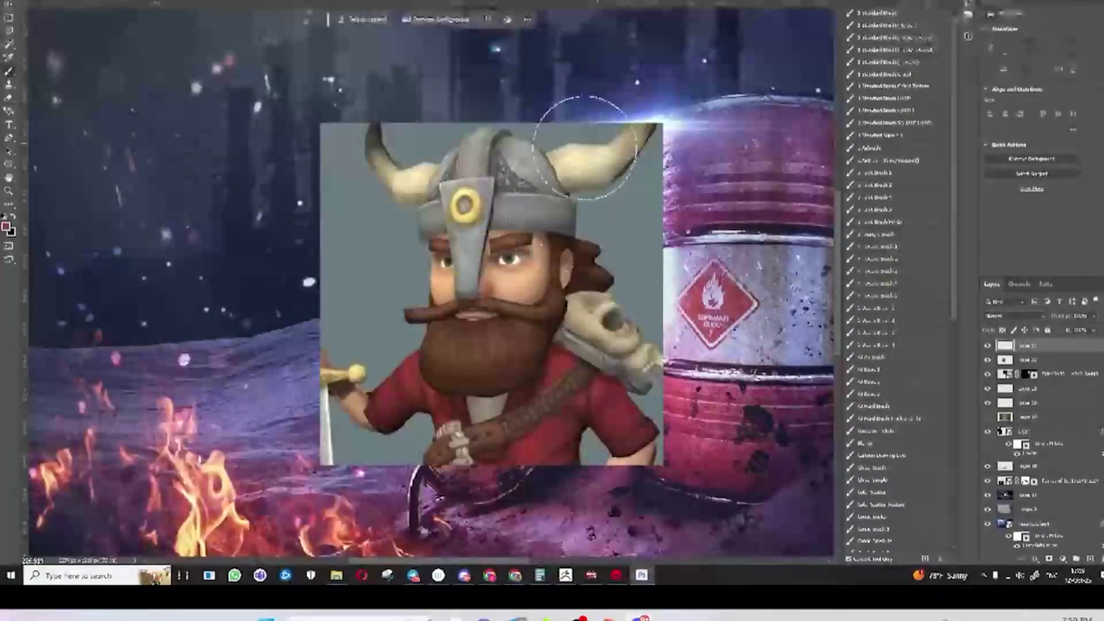
{"action": "scroll", "coordinate": [566, 137], "scroll_direction": "up", "scroll_amount": 5}
{"action": "left_click", "coordinate": [870, 26]}
{"action": "key", "text": "["}
{"action": "key", "text": "["}
{"action": "key", "text": "["}
{"action": "key", "text": "["}
{"action": "key", "text": "["}
{"action": "key", "text": "["}
{"action": "key", "text": "["}
{"action": "key", "text": "["}
{"action": "key", "text": "["}
{"action": "key", "text": "["}
{"action": "key", "text": "bracketleft"}
{"action": "key", "text": "bracketleft"}
{"action": "key", "text": "bracketleft"}
{"action": "key", "text": "bracketleft"}
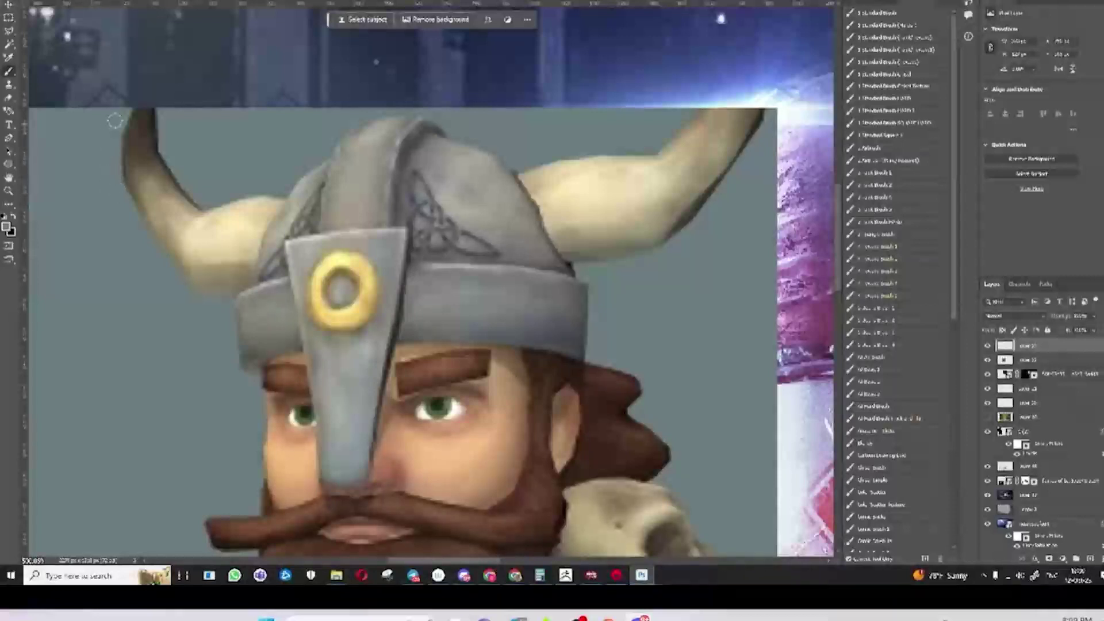
Sample colours from the Viking's left horn and the cream right horn
{"action": "left_click", "coordinate": [157, 148], "text": "alt"}
{"action": "scroll", "coordinate": [345, 269], "scroll_direction": "down", "scroll_amount": 5}
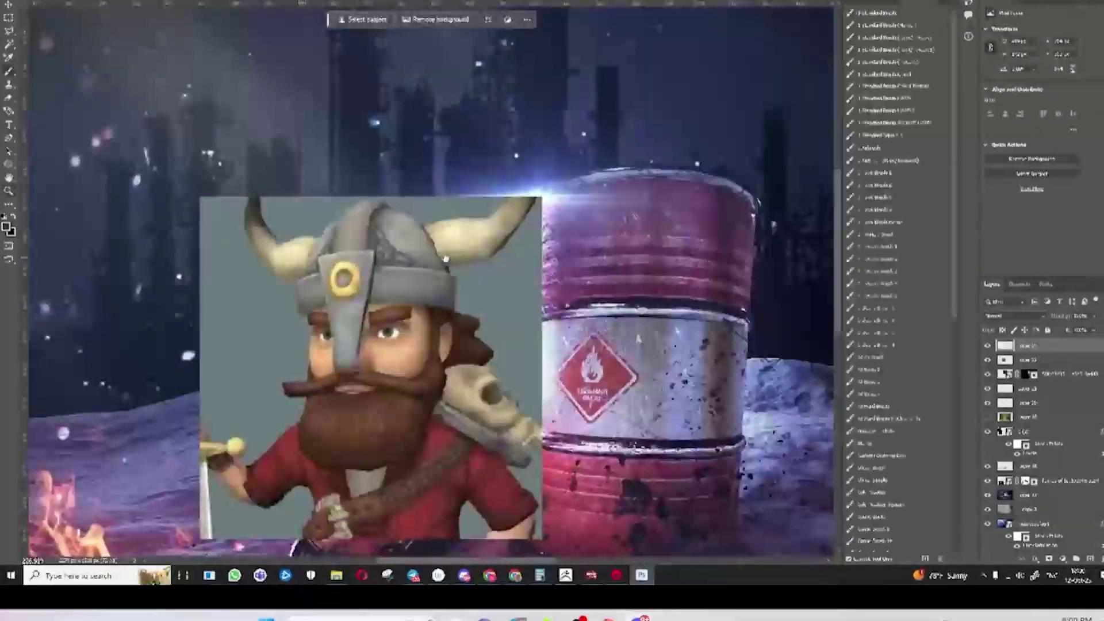
{"action": "left_click_drag", "start_coordinate": [460, 261], "coordinate": [546, 233]}
{"action": "left_click", "coordinate": [574, 217], "text": "alt"}
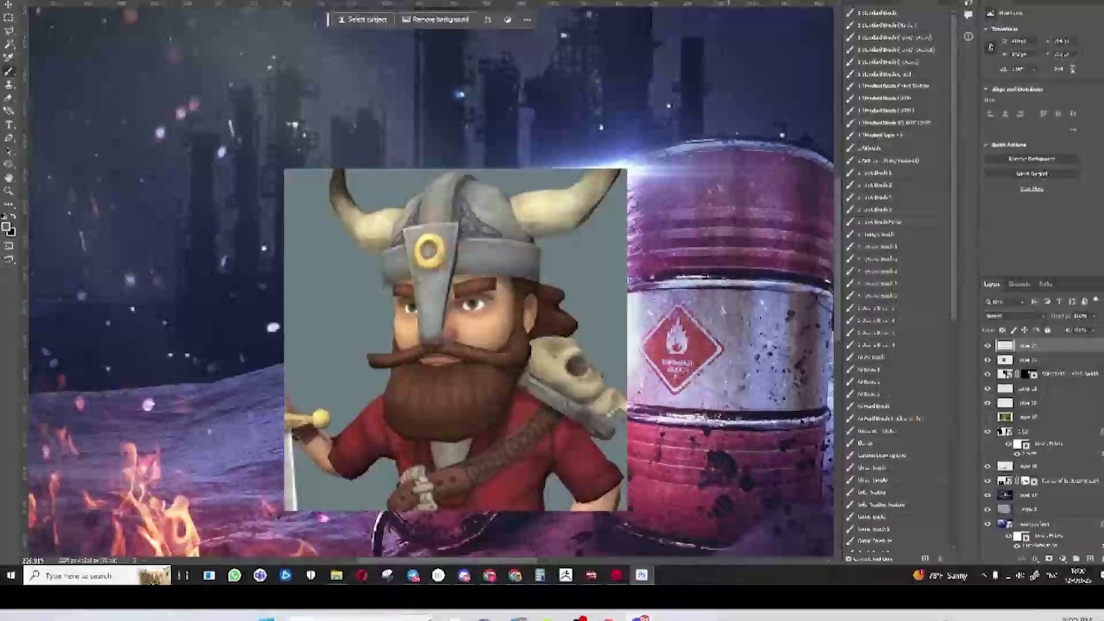
Hide the Viking reference and the second top layer to reveal the full barrel scene
{"action": "left_click", "coordinate": [985, 347]}
{"action": "left_click", "coordinate": [987, 361]}
{"action": "scroll", "coordinate": [752, 251], "scroll_direction": "down", "scroll_amount": 6}
{"action": "left_click_drag", "start_coordinate": [739, 297], "coordinate": [519, 275]}
{"action": "scroll", "coordinate": [591, 321], "scroll_direction": "up", "scroll_amount": 4}
{"action": "scroll", "coordinate": [591, 320], "scroll_direction": "down", "scroll_amount": 2}
{"action": "left_click_drag", "start_coordinate": [591, 319], "coordinate": [566, 359]}
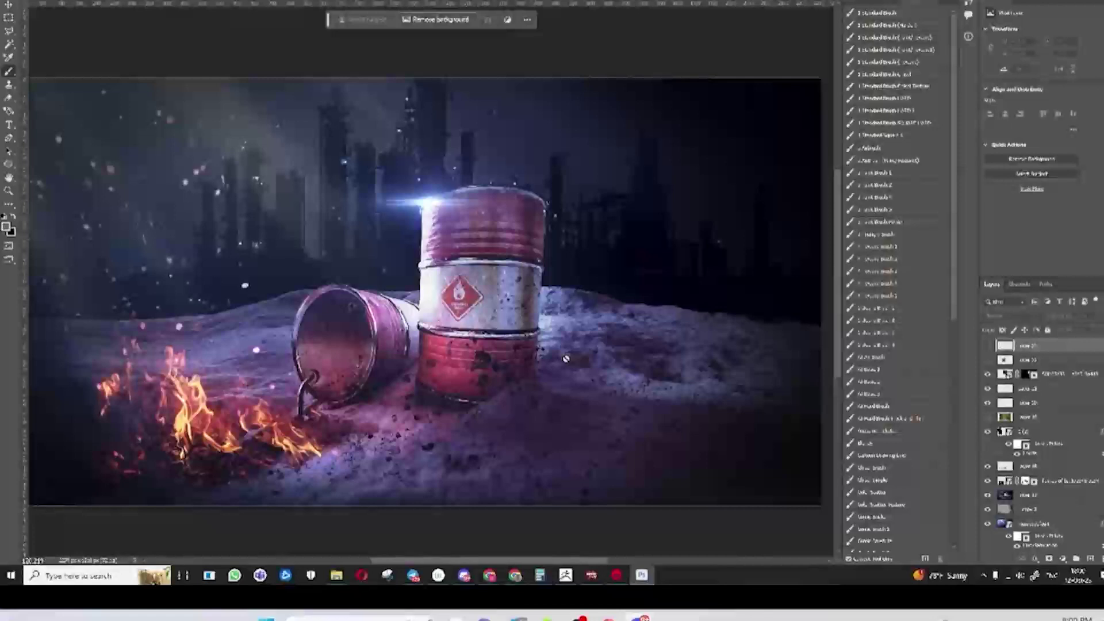
{"action": "mouse_move", "coordinate": [516, 575]}
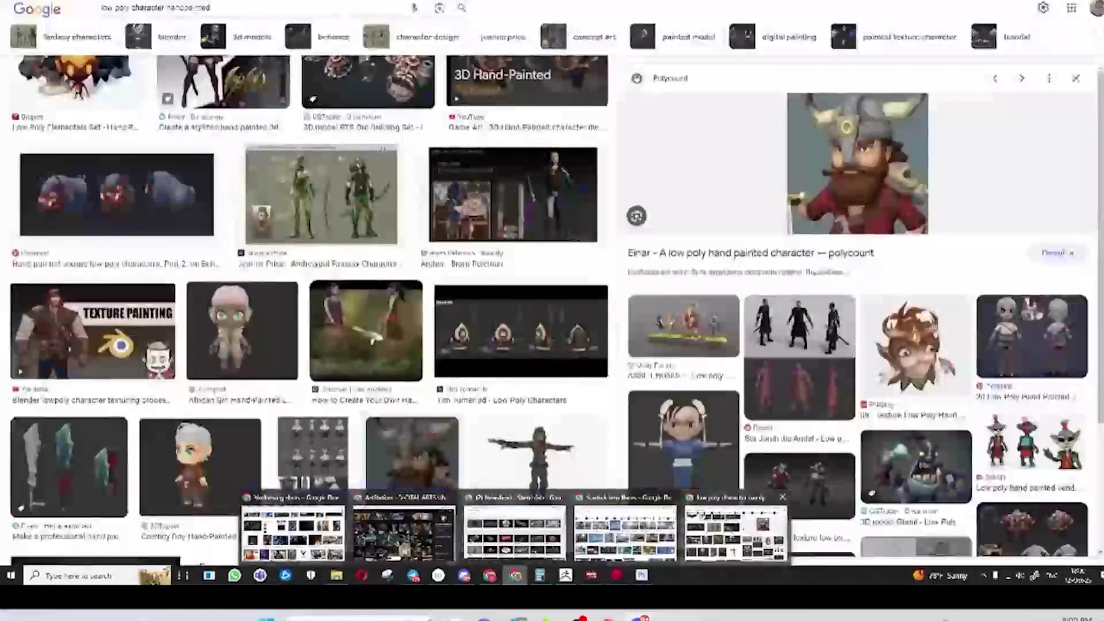
Switch to Sketchfab and open the free Rowing Boat model in the viewer
{"action": "mouse_move", "coordinate": [626, 532]}
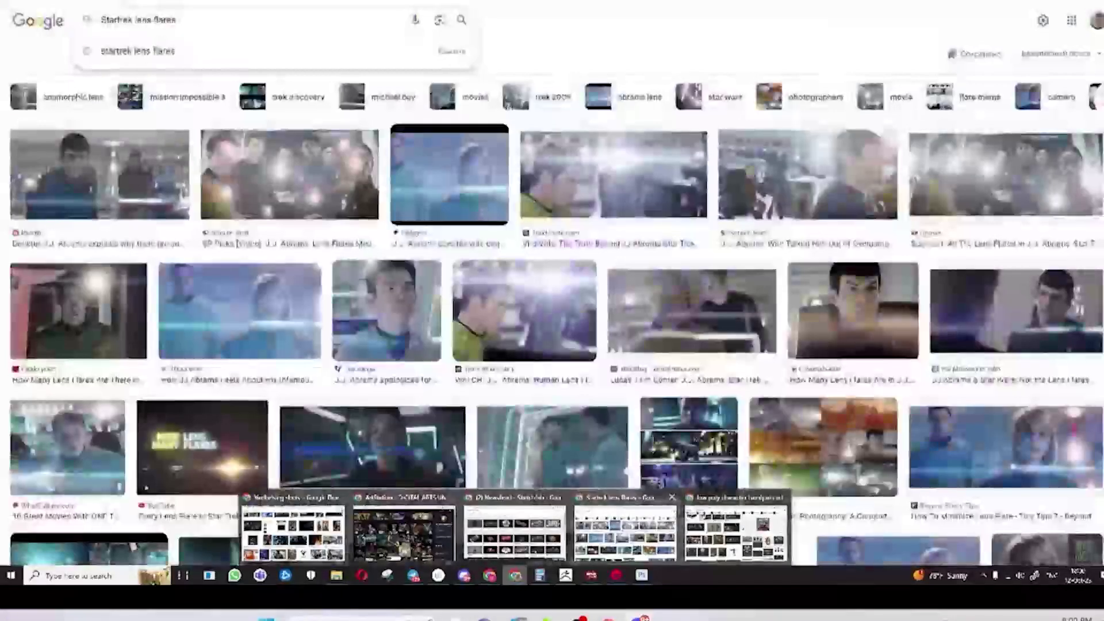
{"action": "mouse_move", "coordinate": [524, 522]}
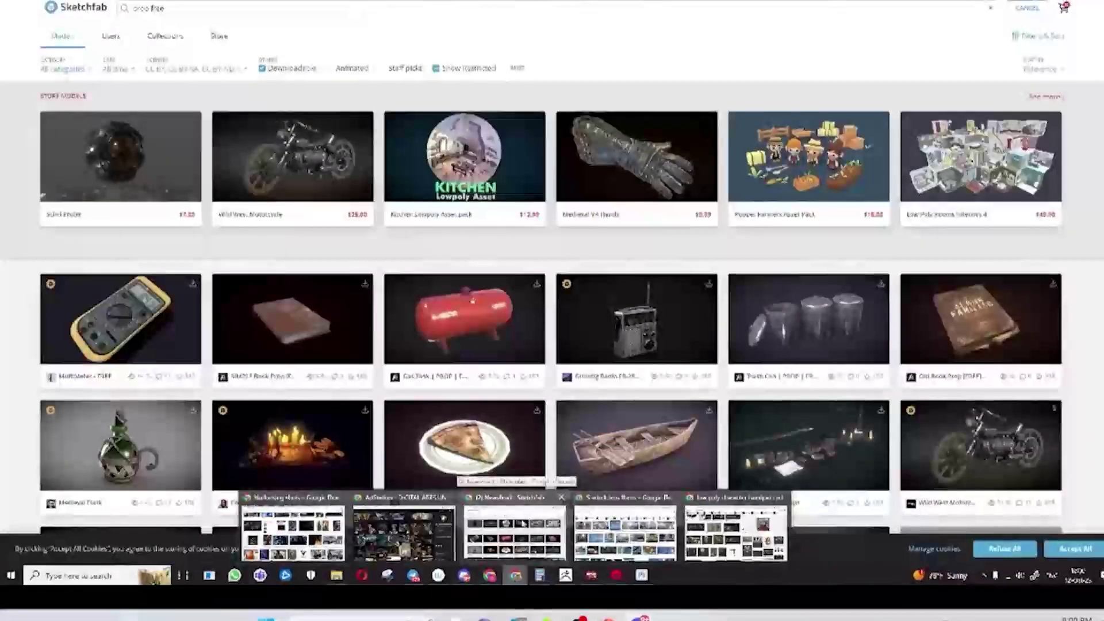
{"action": "left_click", "coordinate": [524, 522]}
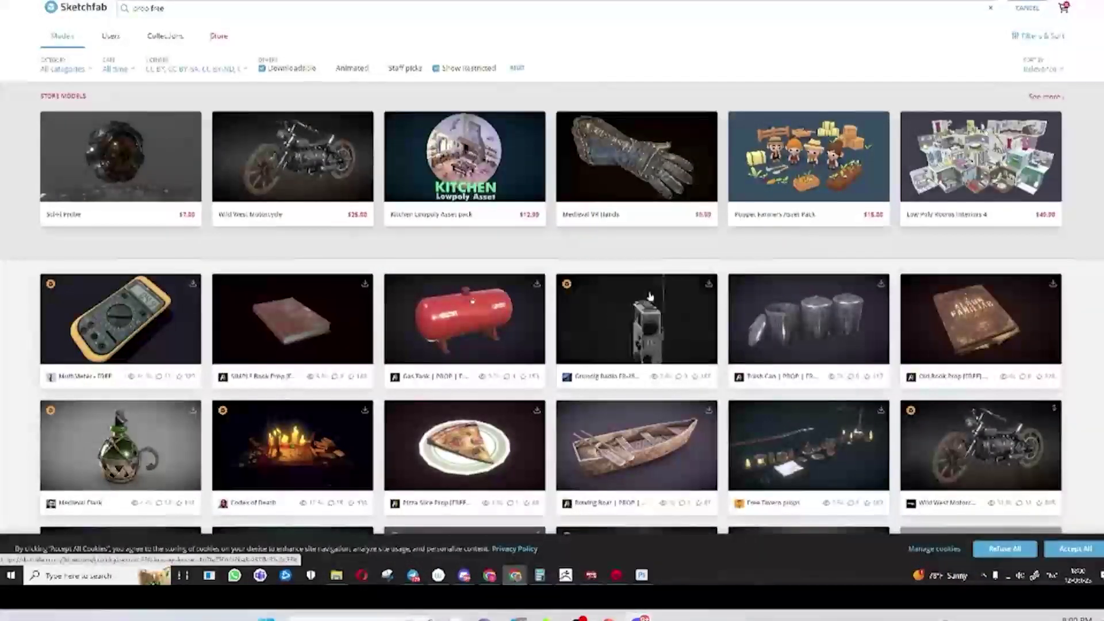
{"action": "left_click", "coordinate": [661, 422]}
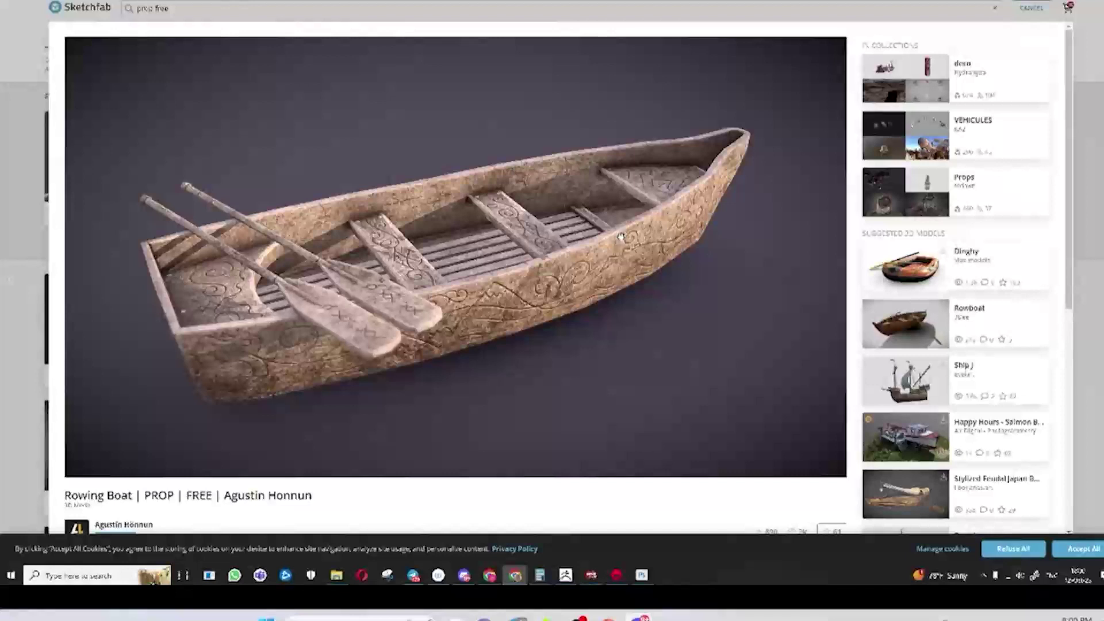
Orbit and zoom the Rowing Boat through low side, top-down and close-up views
{"action": "scroll", "coordinate": [618, 219], "scroll_direction": "down", "scroll_amount": 2}
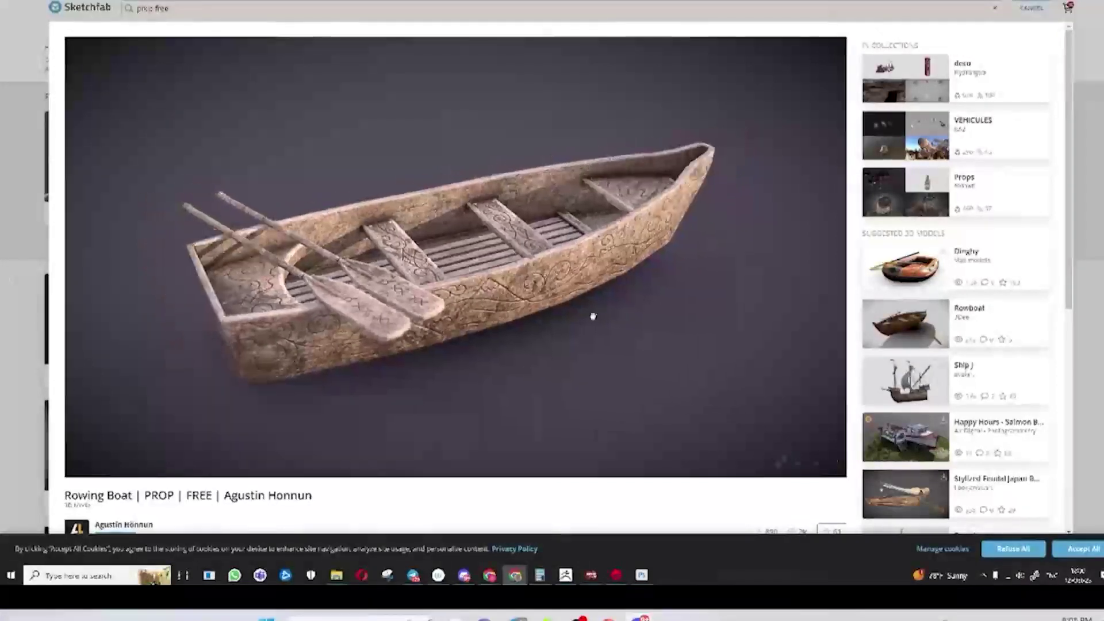
{"action": "left_click_drag", "start_coordinate": [593, 315], "coordinate": [594, 294]}
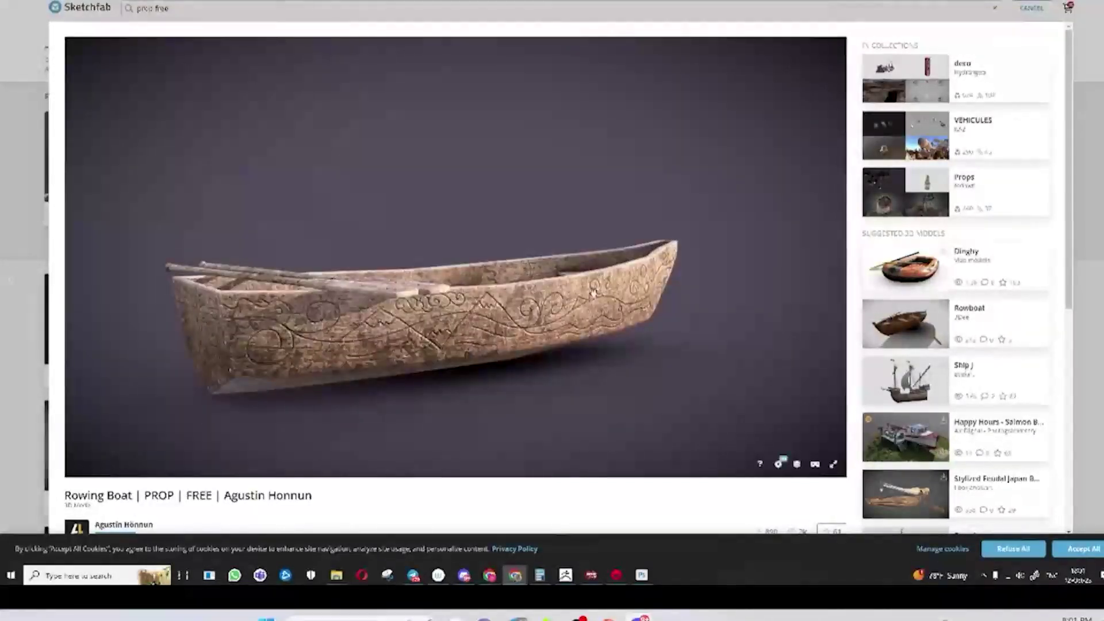
{"action": "mouse_move", "coordinate": [593, 293]}
{"action": "left_mouse_down"}
{"action": "mouse_move", "coordinate": [604, 315]}
{"action": "mouse_move", "coordinate": [575, 316]}
{"action": "mouse_move", "coordinate": [579, 345]}
{"action": "mouse_move", "coordinate": [584, 278]}
{"action": "mouse_move", "coordinate": [600, 297]}
{"action": "left_mouse_up"}
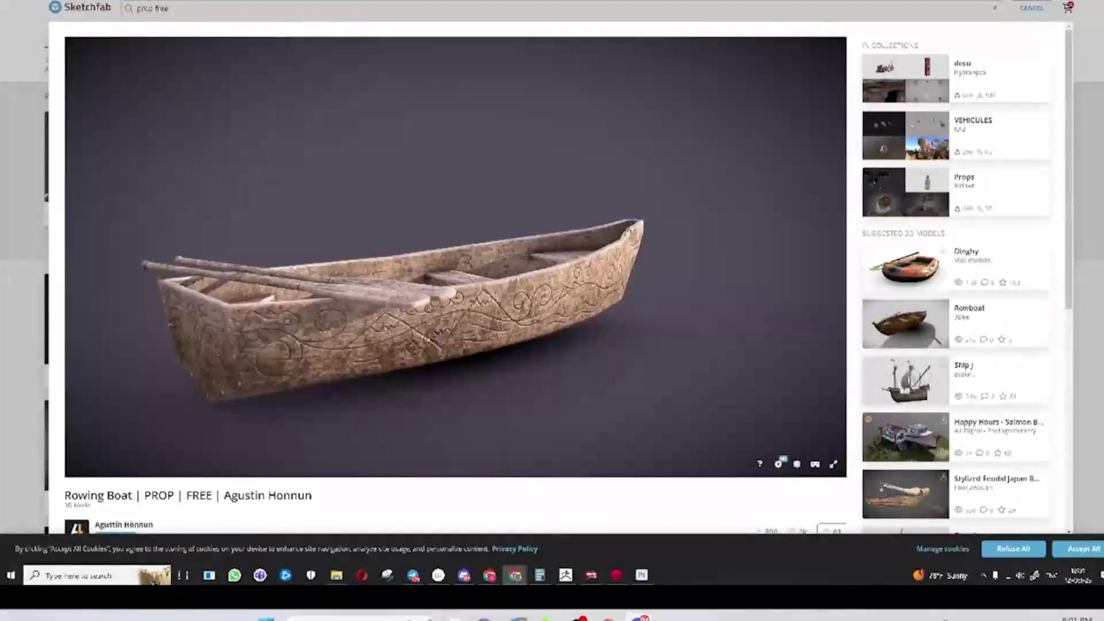
{"action": "scroll", "coordinate": [646, 227], "scroll_direction": "up", "scroll_amount": 5}
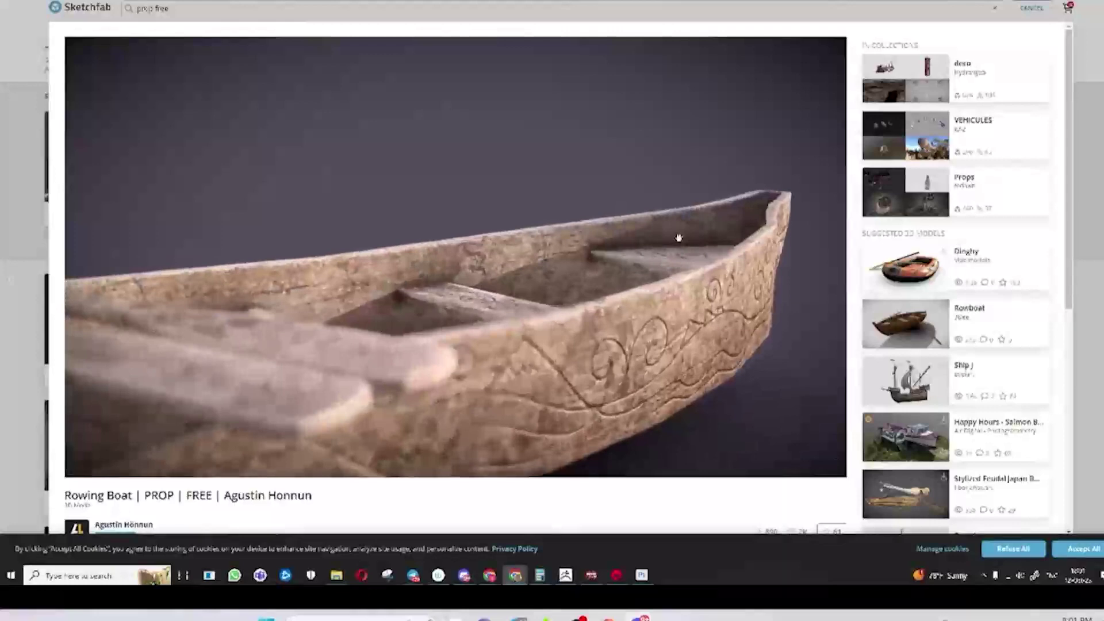
{"action": "left_click_drag", "start_coordinate": [735, 227], "coordinate": [510, 249]}
{"action": "scroll", "coordinate": [644, 258], "scroll_direction": "up", "scroll_amount": 3}
{"action": "mouse_move", "coordinate": [719, 233]}
{"action": "left_mouse_down"}
{"action": "mouse_move", "coordinate": [639, 291]}
{"action": "mouse_move", "coordinate": [700, 220]}
{"action": "left_mouse_up"}
{"action": "scroll", "coordinate": [701, 221], "scroll_direction": "down", "scroll_amount": 5}
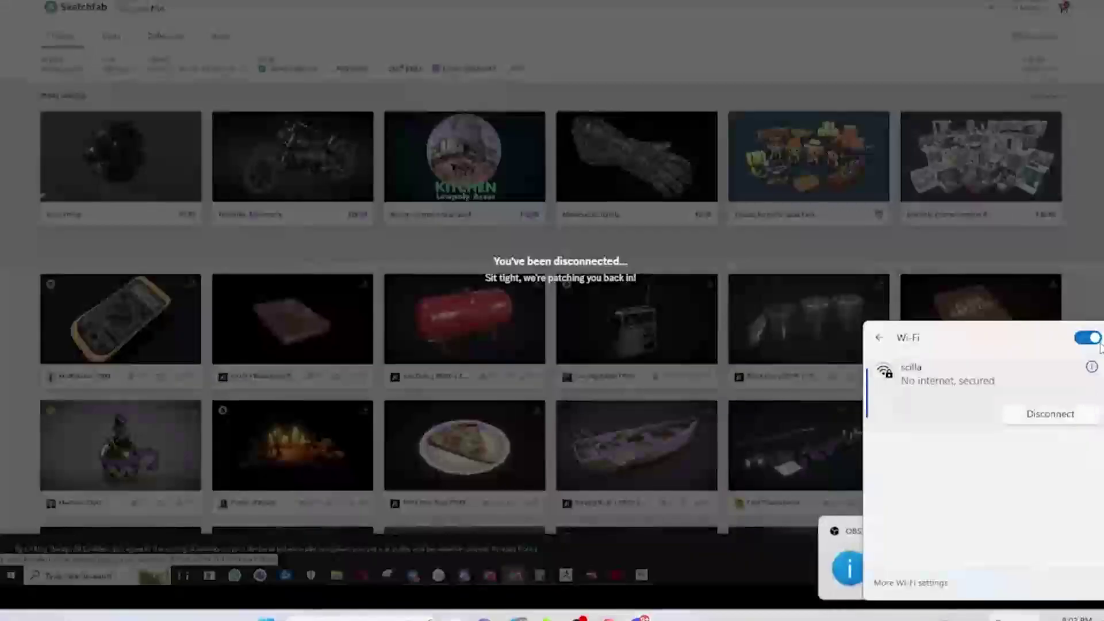
Dismiss the Wi-Fi flyout so the Sketchfab 'prop free' results show again
{"action": "left_click", "coordinate": [757, 597]}
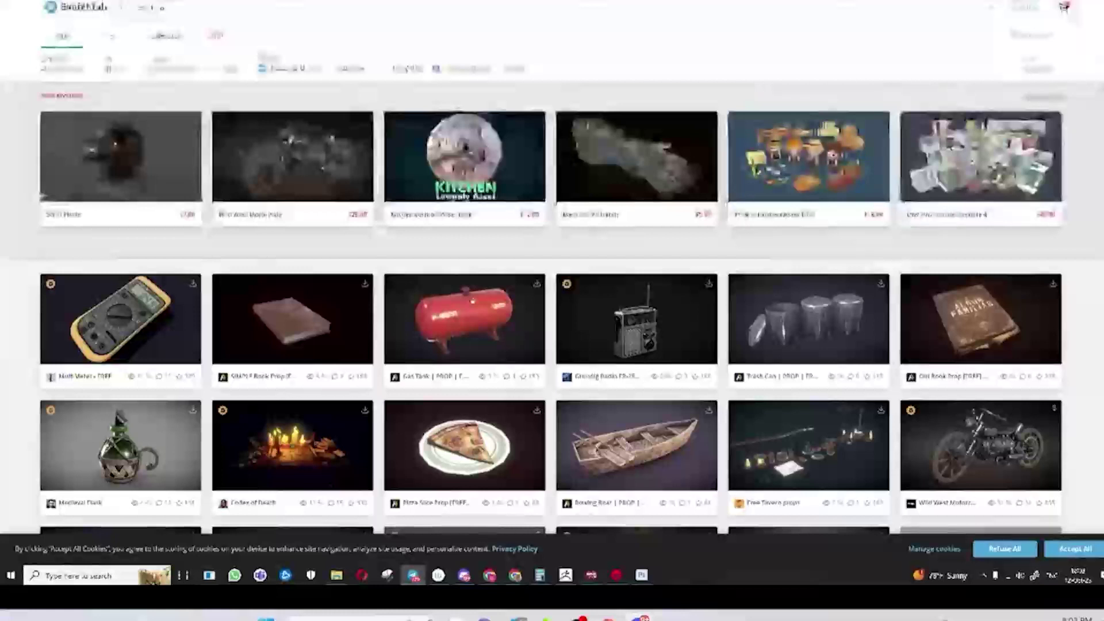
Search Google for 'motion design' and filter to video results
{"action": "left_click", "coordinate": [516, 575]}
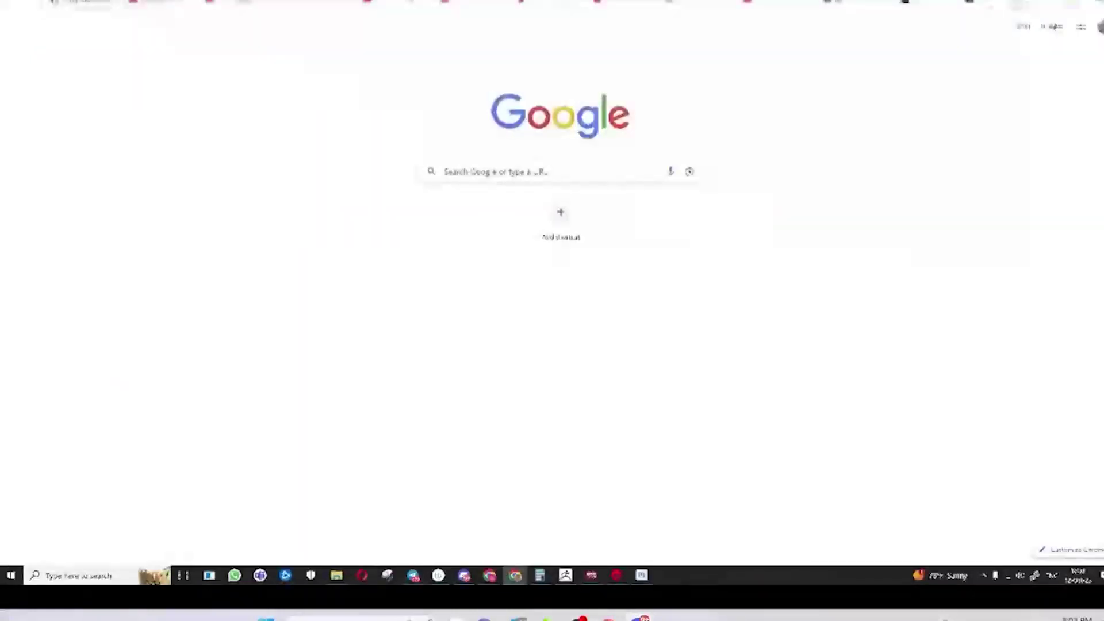
{"action": "key", "text": "ctrl+l"}
{"action": "type", "text": "motion d"}
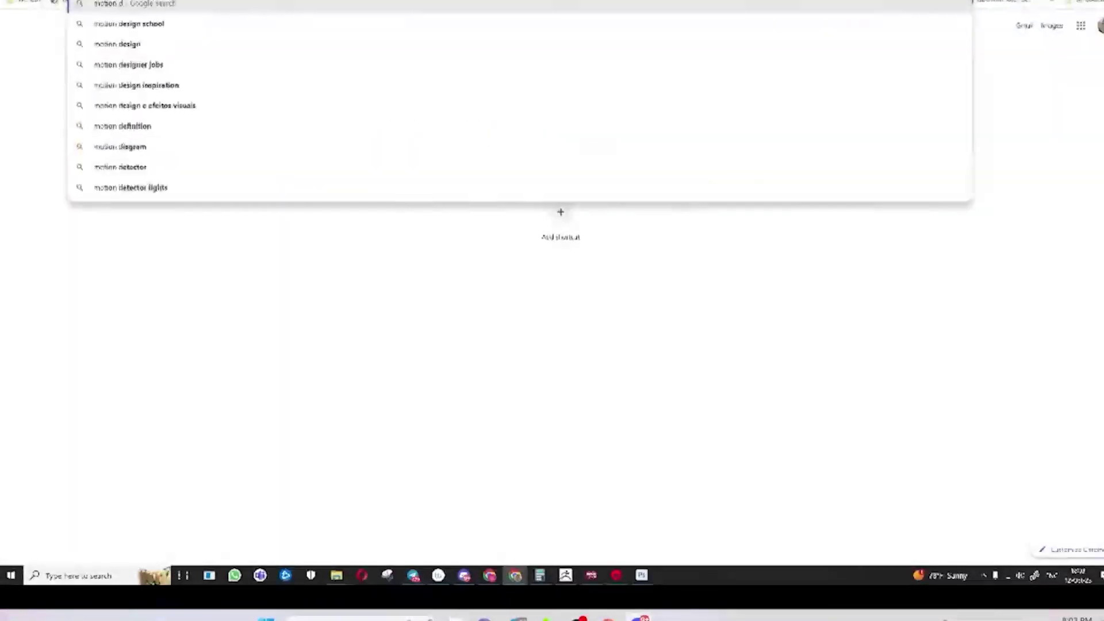
{"action": "type", "text": "esignh"}
{"action": "key", "text": "Return"}
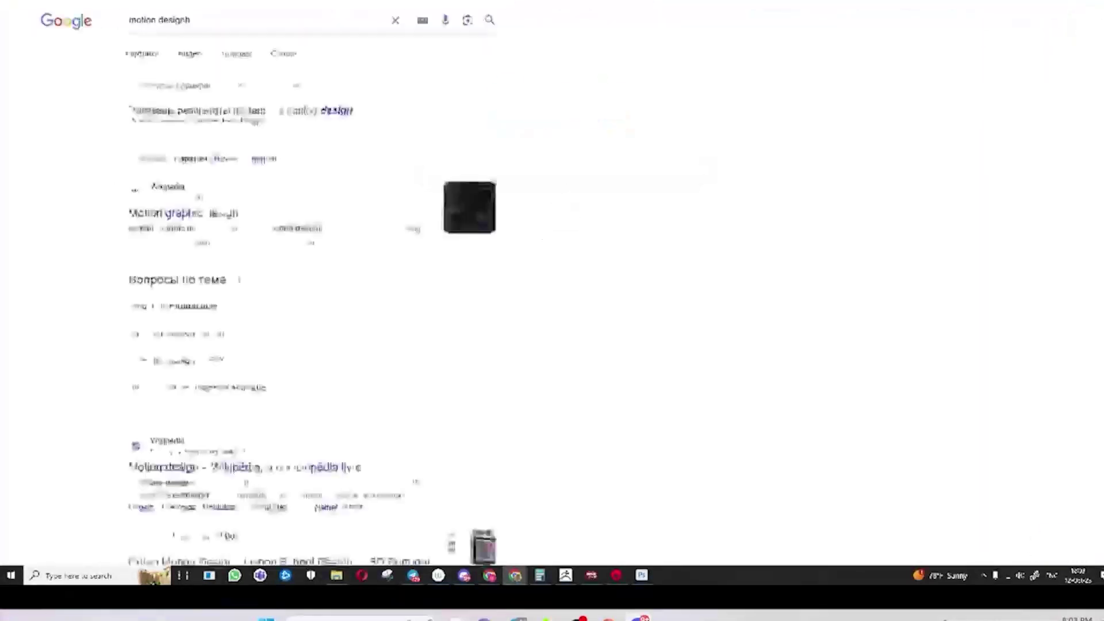
{"action": "left_click", "coordinate": [190, 53]}
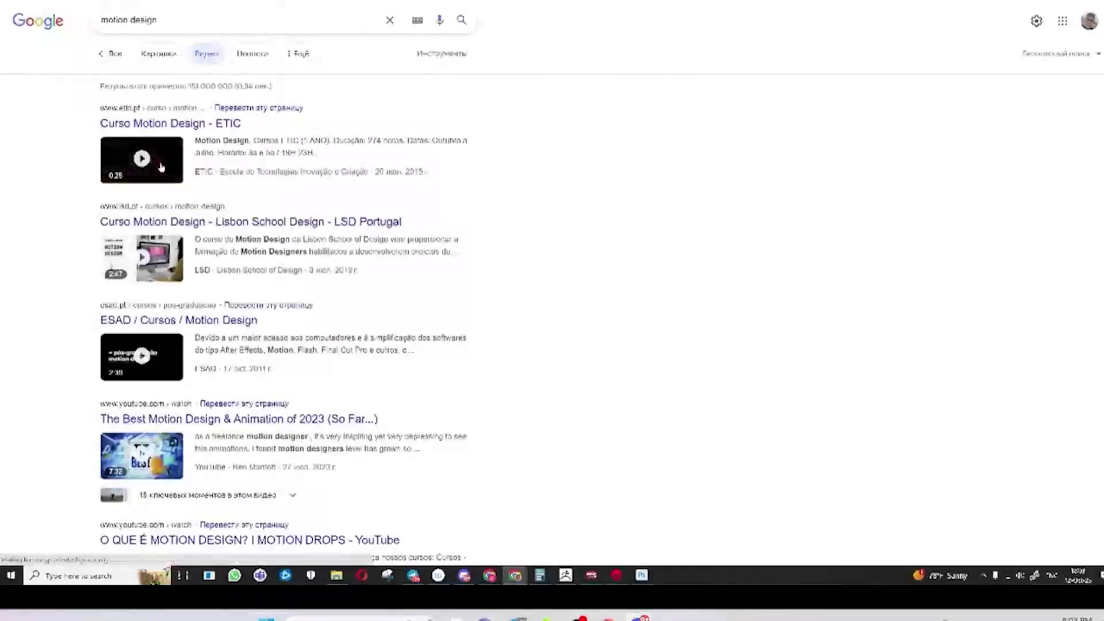
Open the ETIC Motion Design course page and play the first Galeria video
{"action": "scroll", "coordinate": [168, 214], "scroll_direction": "down", "scroll_amount": 5}
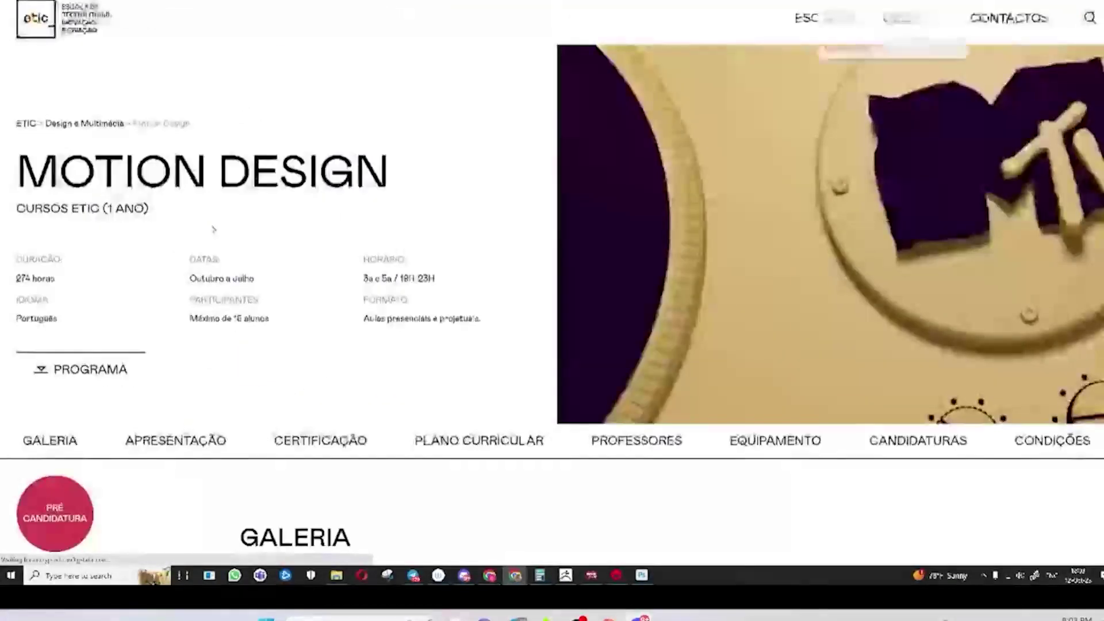
{"action": "left_click", "coordinate": [13, 1]}
{"action": "scroll", "coordinate": [109, 136], "scroll_direction": "up", "scroll_amount": 5}
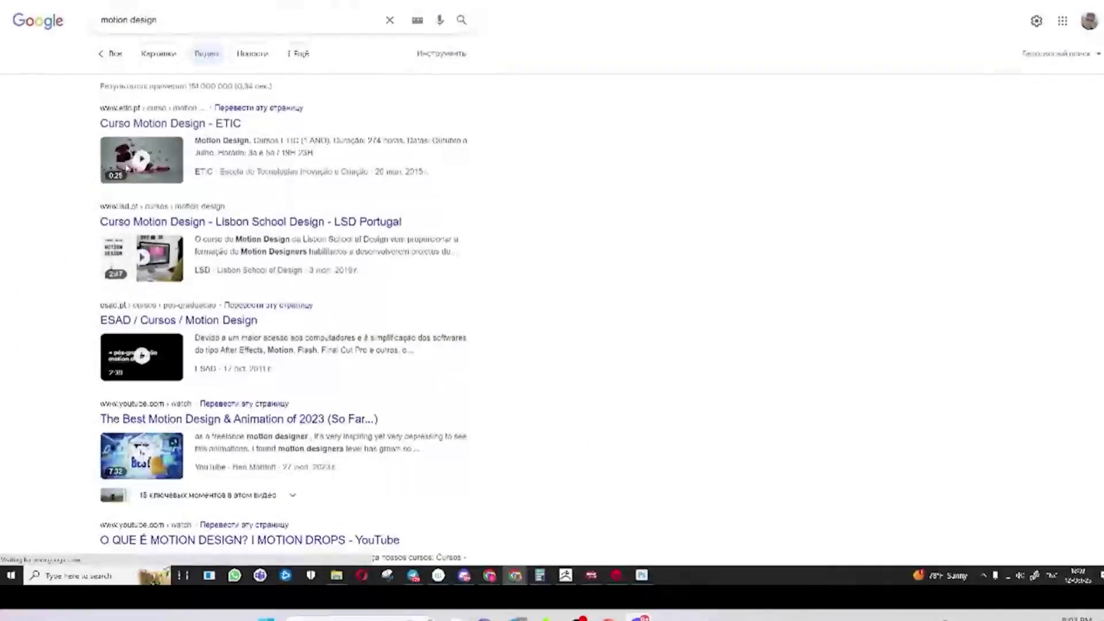
{"action": "scroll", "coordinate": [420, 474], "scroll_direction": "down", "scroll_amount": 6}
{"action": "scroll", "coordinate": [420, 474], "scroll_direction": "down", "scroll_amount": 4}
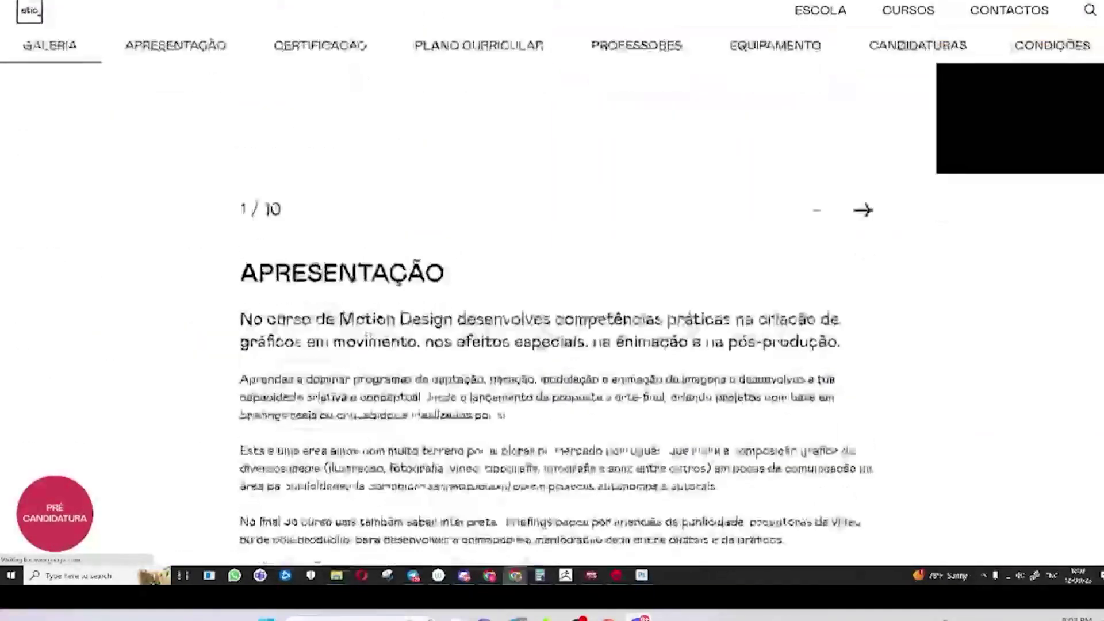
{"action": "scroll", "coordinate": [418, 272], "scroll_direction": "up", "scroll_amount": 4}
{"action": "left_click", "coordinate": [419, 272]}
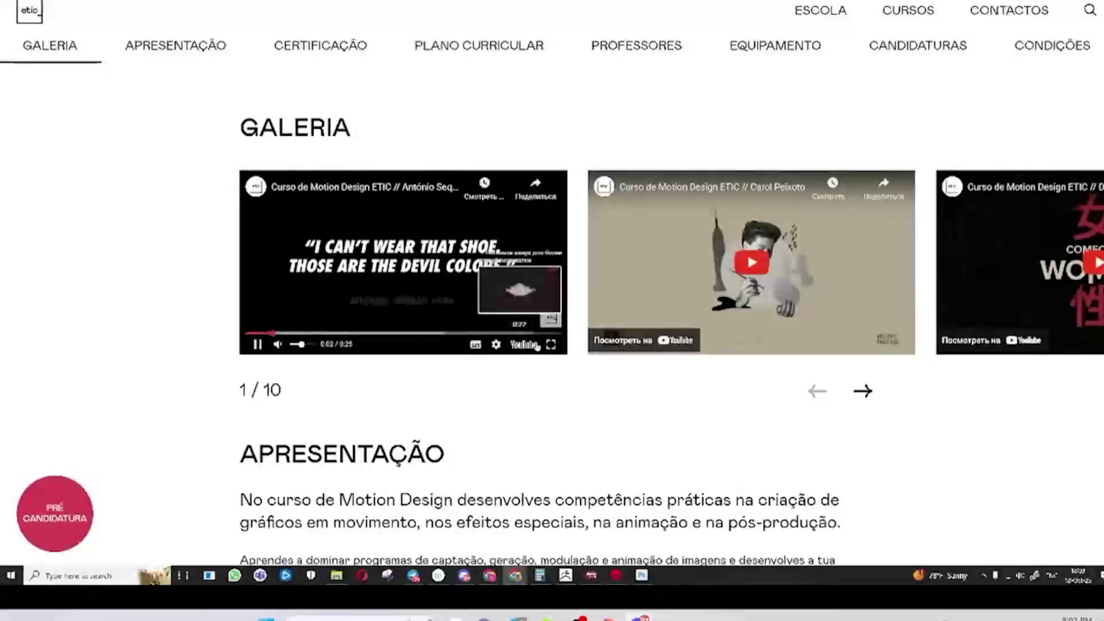
Watch the sneaker animation full screen and muted, scrubbing and pausing near 0:15
{"action": "left_click", "coordinate": [551, 344]}
{"action": "left_click", "coordinate": [266, 559]}
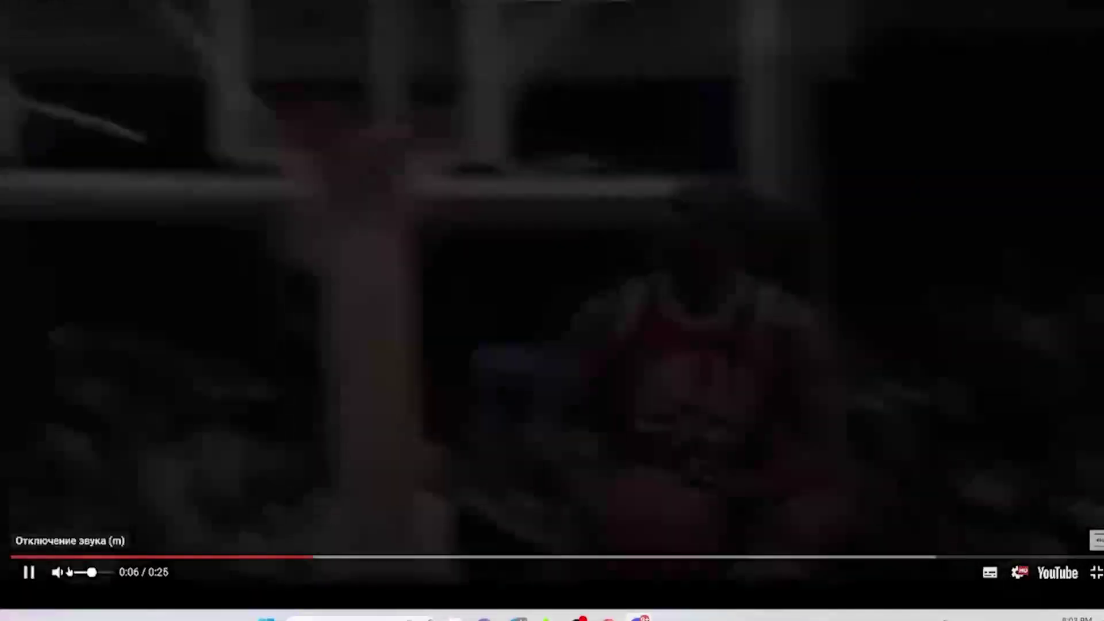
{"action": "left_click", "coordinate": [69, 572]}
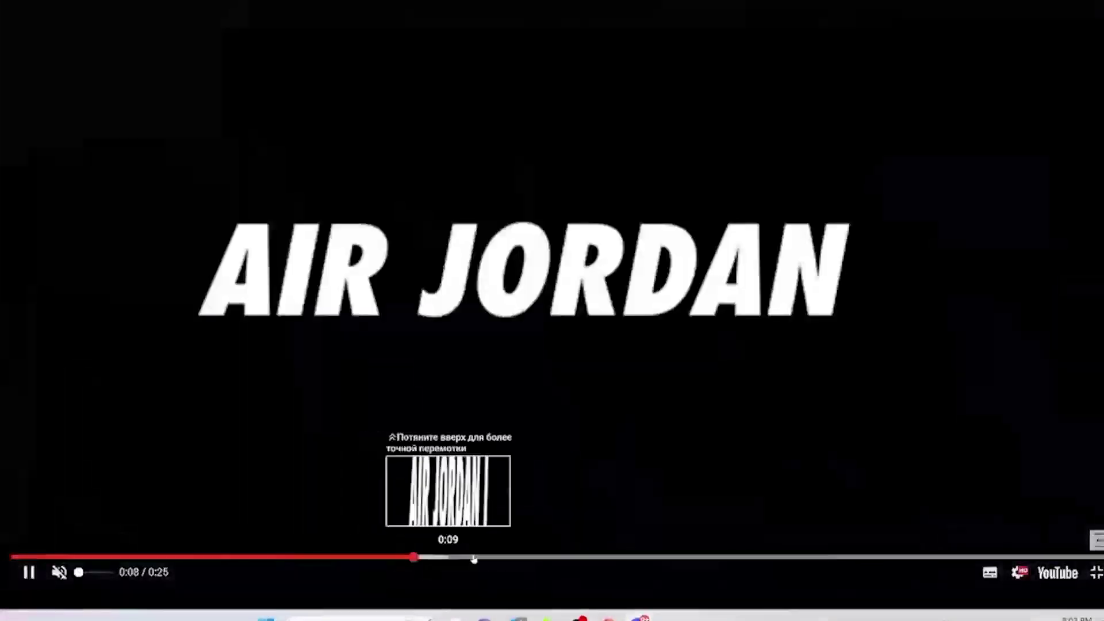
{"action": "left_click", "coordinate": [628, 560]}
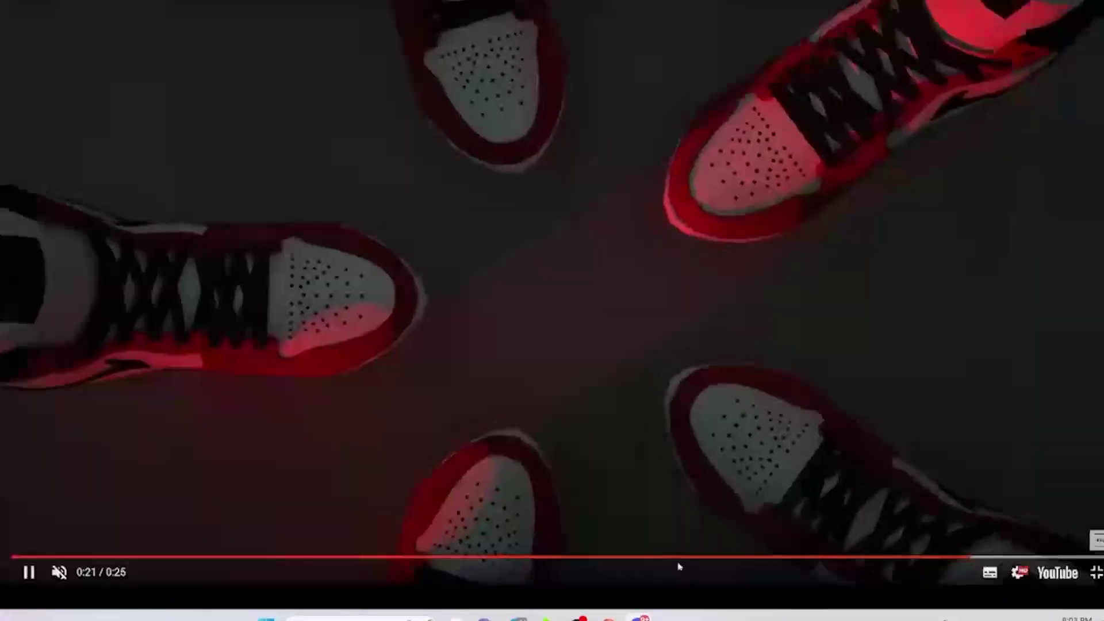
{"action": "left_click", "coordinate": [667, 557]}
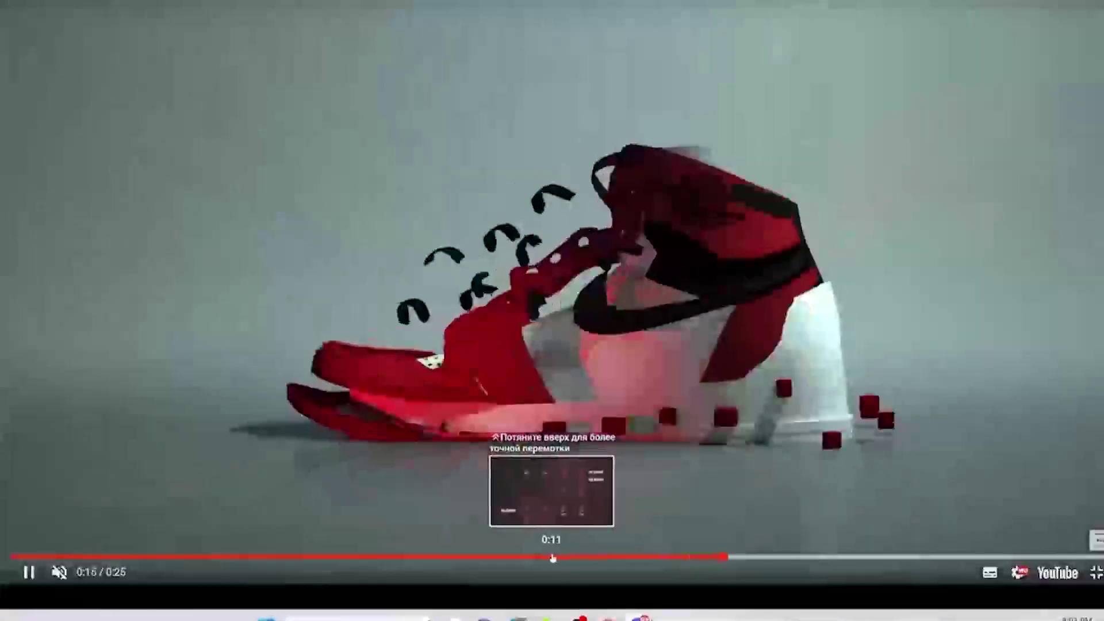
{"action": "left_click", "coordinate": [555, 557]}
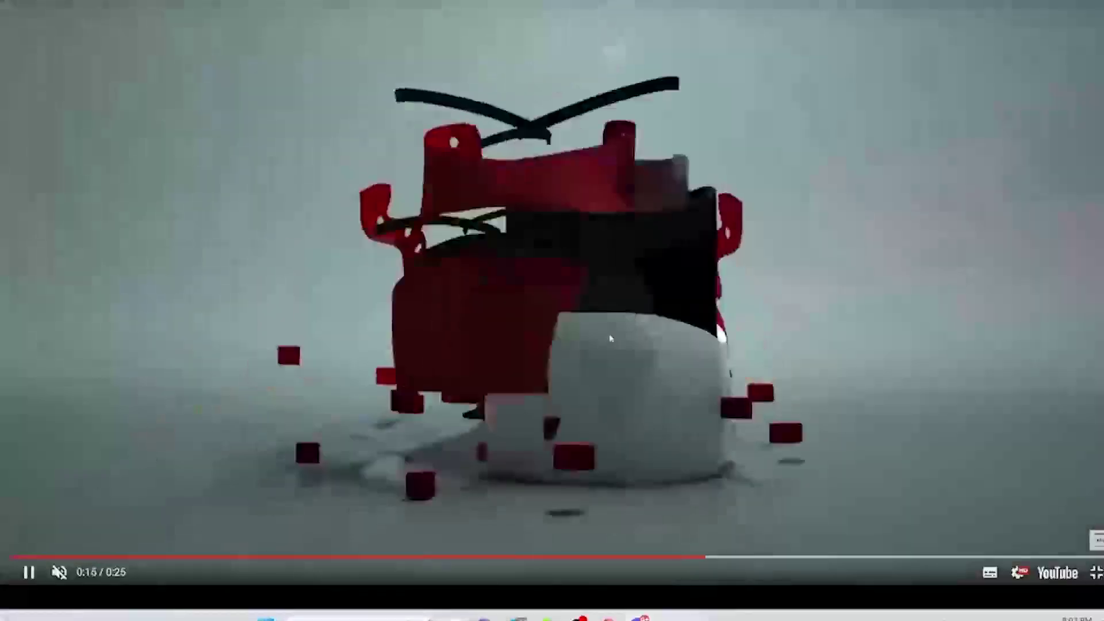
{"action": "left_click", "coordinate": [631, 341]}
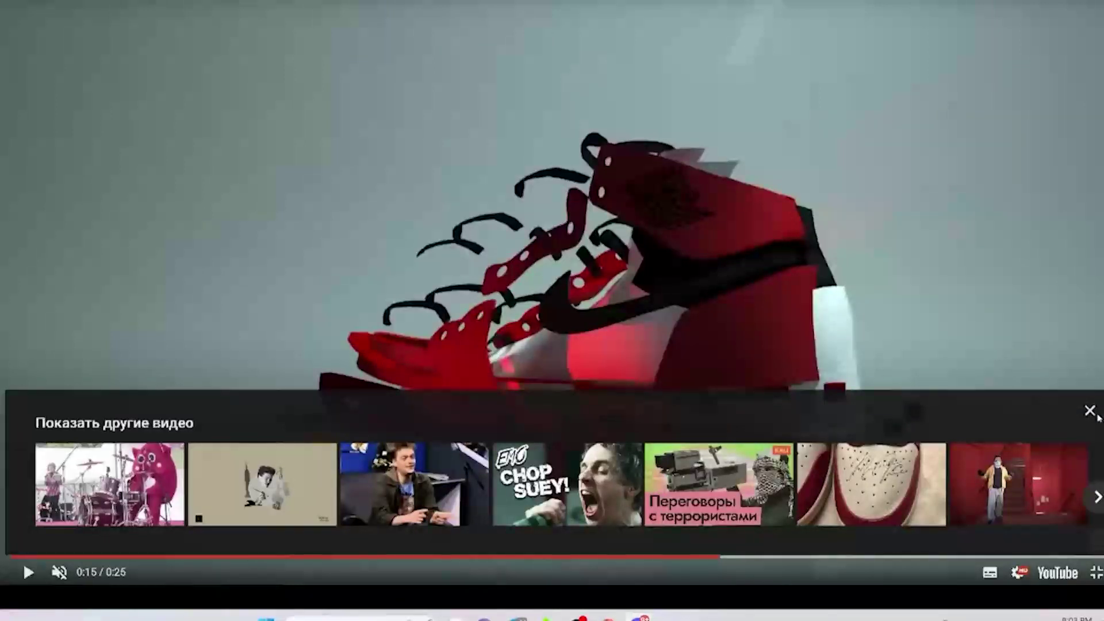
Close the suggested-videos panel and step to the shoe-lace close-up at 0:16
{"action": "left_click", "coordinate": [1092, 412]}
{"action": "left_click", "coordinate": [667, 558]}
{"action": "left_click", "coordinate": [694, 558]}
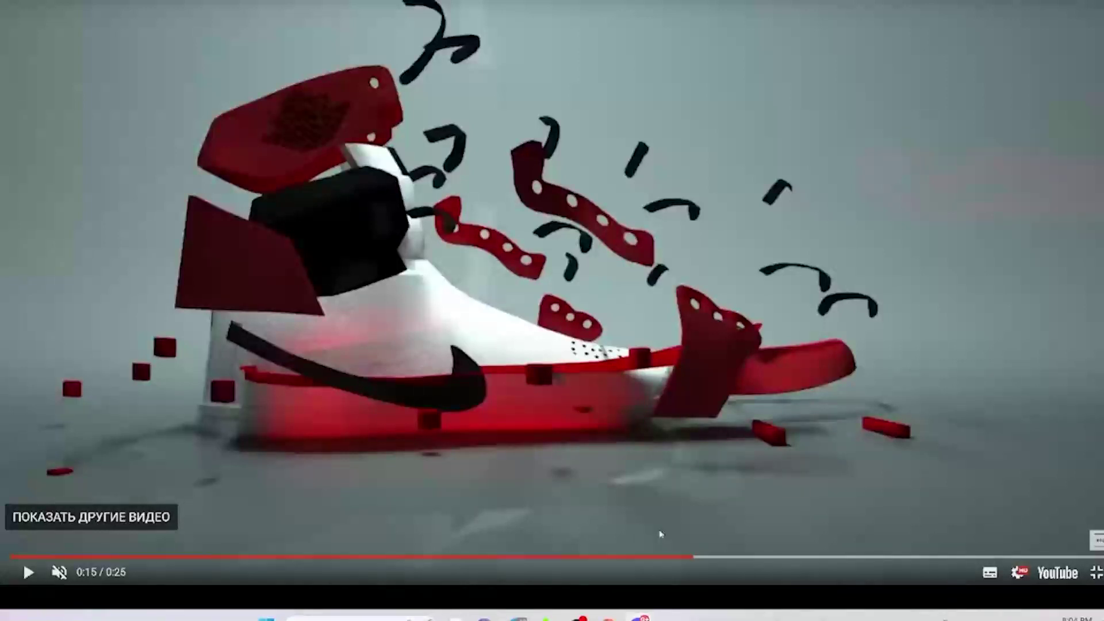
{"action": "left_click", "coordinate": [775, 556]}
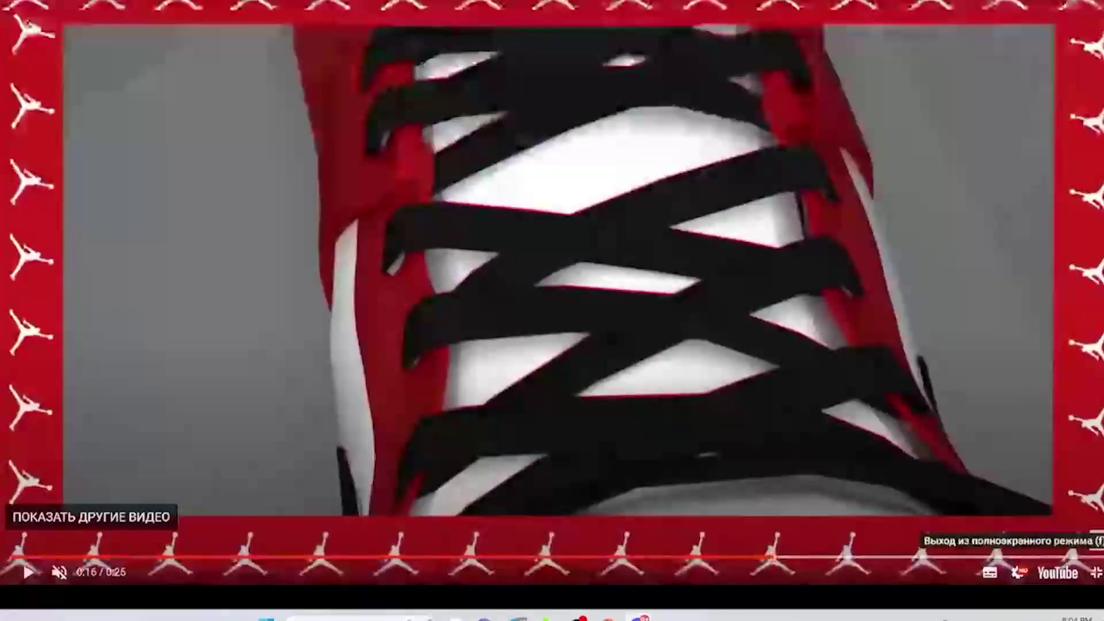
Exit full screen on the sneaker video to return to the ETIC gallery page
{"action": "left_click", "coordinate": [1096, 572]}
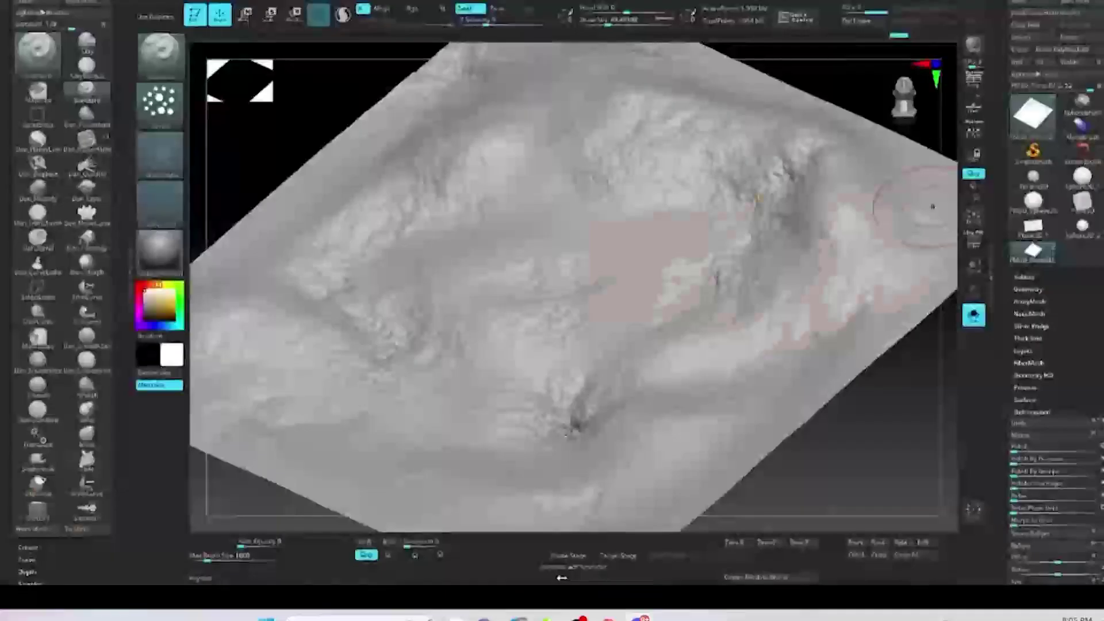
Turn the sculpted ZBrush terrain to inspect it, then move on to the barrel render
{"action": "mouse_move", "coordinate": [745, 223]}
{"action": "left_mouse_down"}
{"action": "mouse_move", "coordinate": [790, 213]}
{"action": "mouse_move", "coordinate": [744, 192]}
{"action": "mouse_move", "coordinate": [746, 211]}
{"action": "left_mouse_up"}
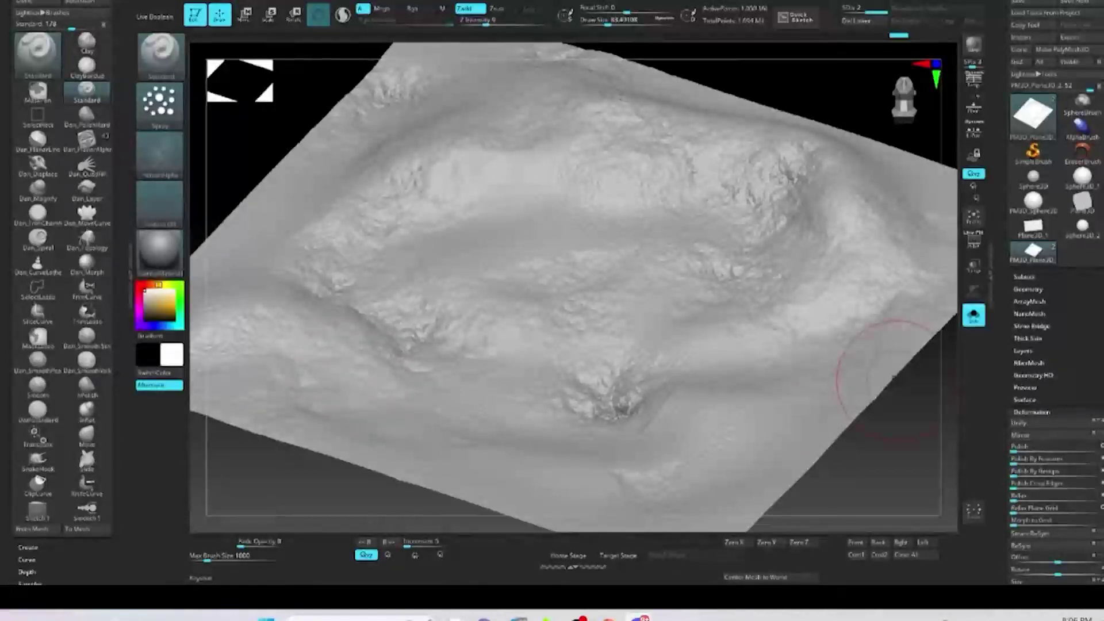
{"action": "key", "text": "alt+Tab"}
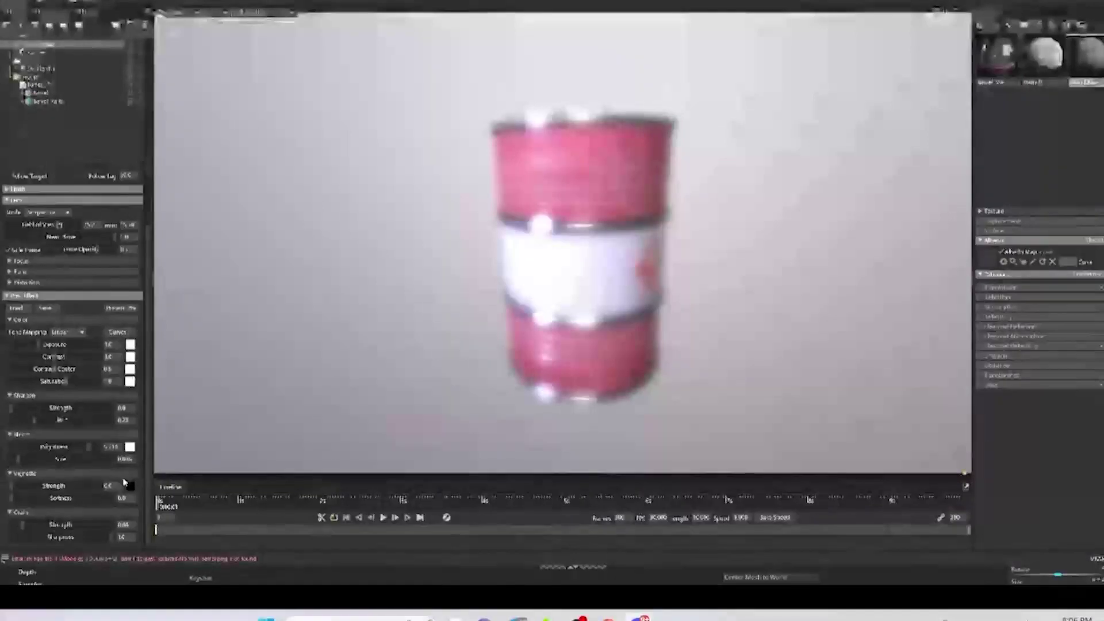
Lower the Bloom Brightness and orbit around the red-and-white barrel to check its top
{"action": "left_click_drag", "start_coordinate": [81, 449], "coordinate": [58, 447]}
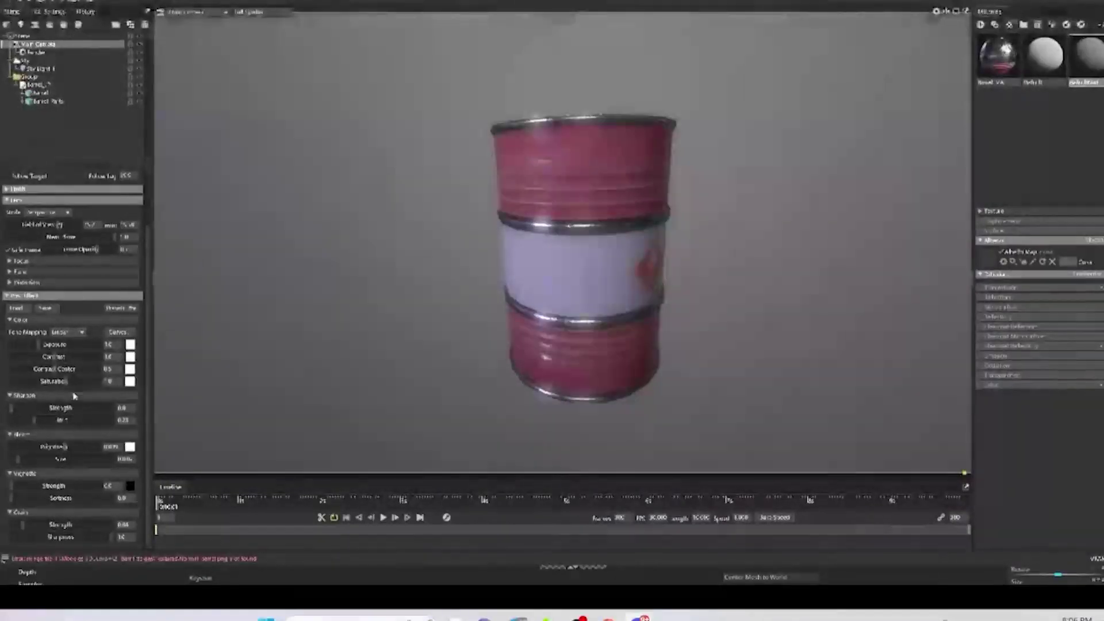
{"action": "left_click_drag", "start_coordinate": [790, 264], "coordinate": [671, 262]}
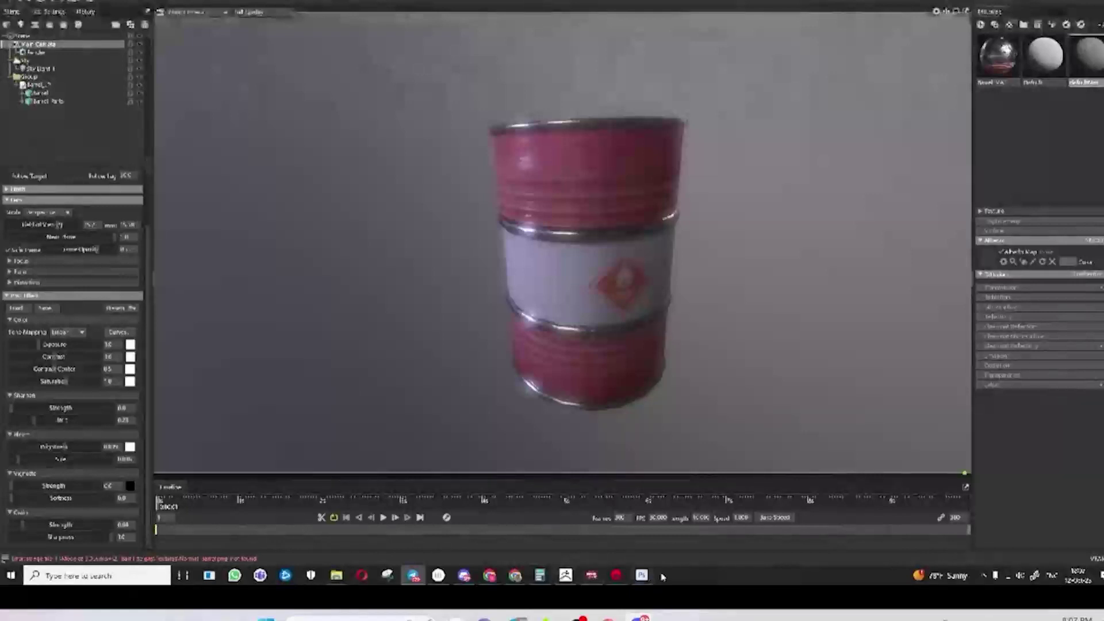
{"action": "mouse_move", "coordinate": [644, 576]}
{"action": "left_click", "coordinate": [648, 549]}
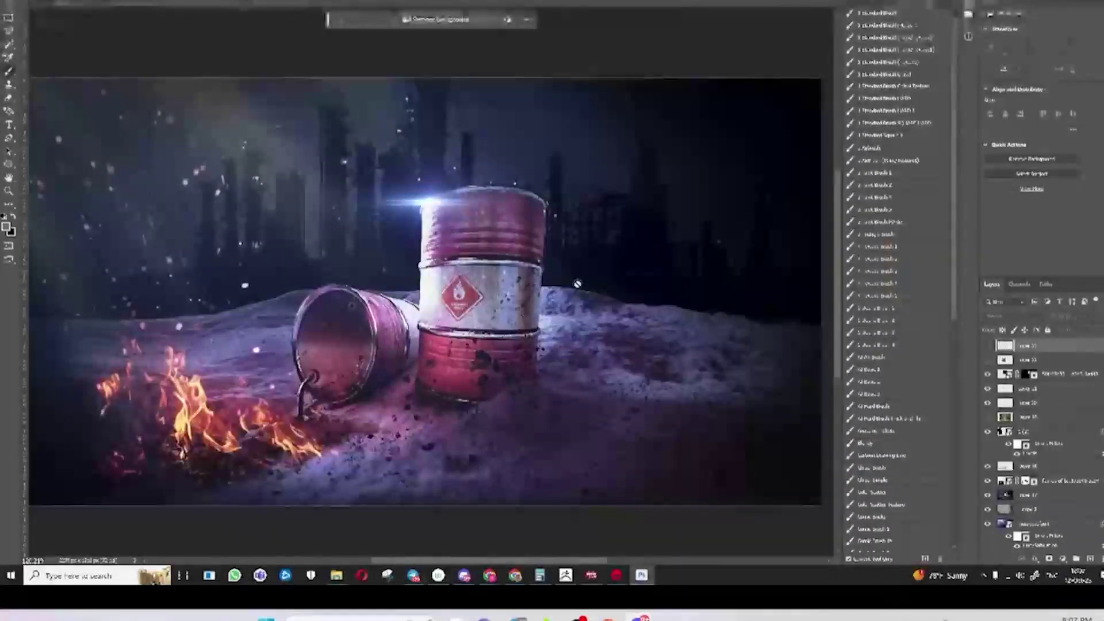
Crop the barrel composite slightly narrower from its right edge and apply the crop
{"action": "left_click_drag", "start_coordinate": [455, 312], "coordinate": [550, 310]}
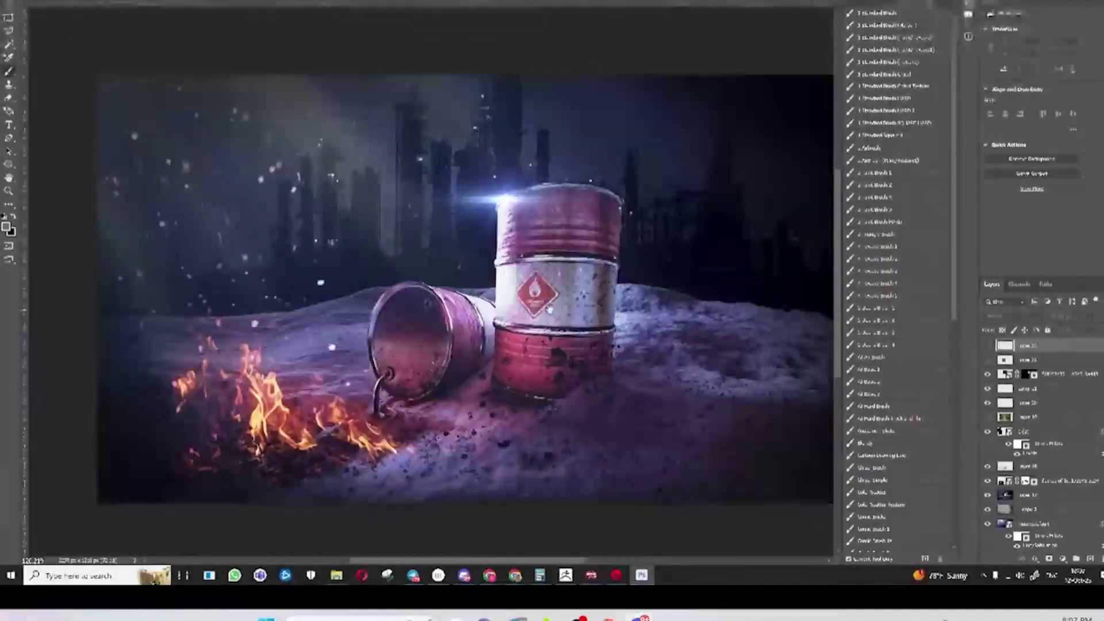
{"action": "scroll", "coordinate": [550, 310], "scroll_direction": "down", "scroll_amount": 4}
{"action": "scroll", "coordinate": [550, 310], "scroll_direction": "up", "scroll_amount": 1}
{"action": "key", "text": "c"}
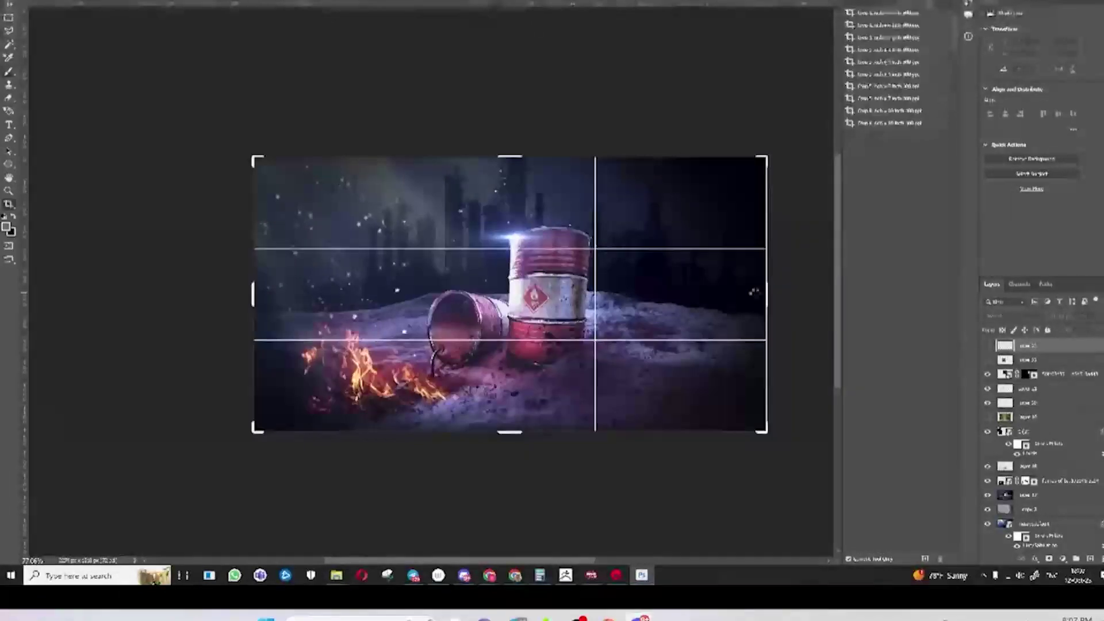
{"action": "left_click_drag", "start_coordinate": [758, 296], "coordinate": [747, 299]}
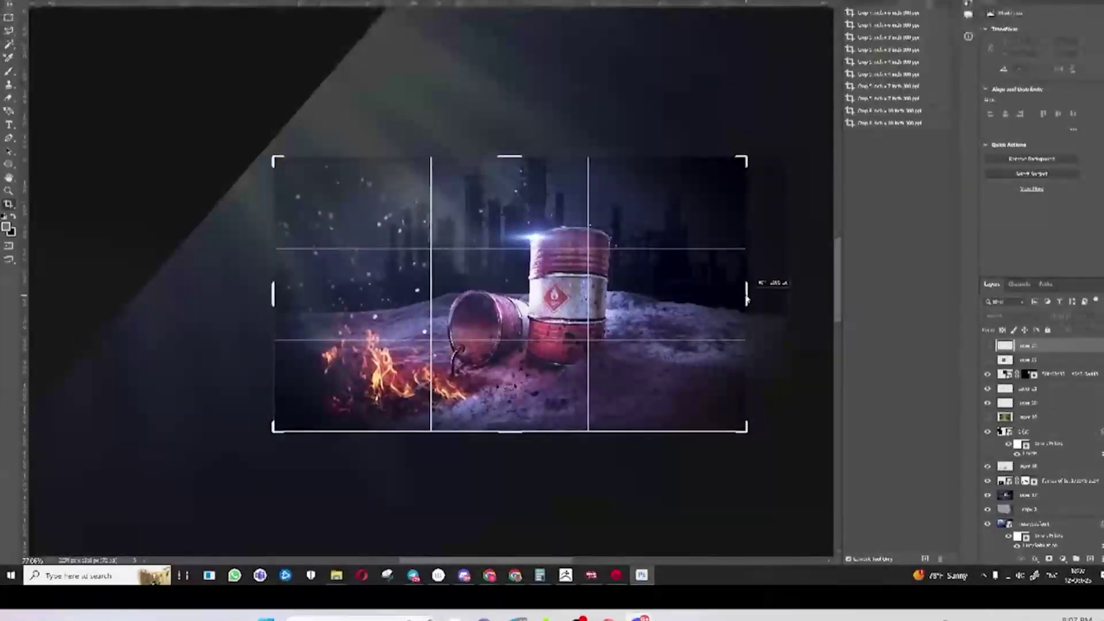
{"action": "left_click_drag", "start_coordinate": [746, 298], "coordinate": [747, 298]}
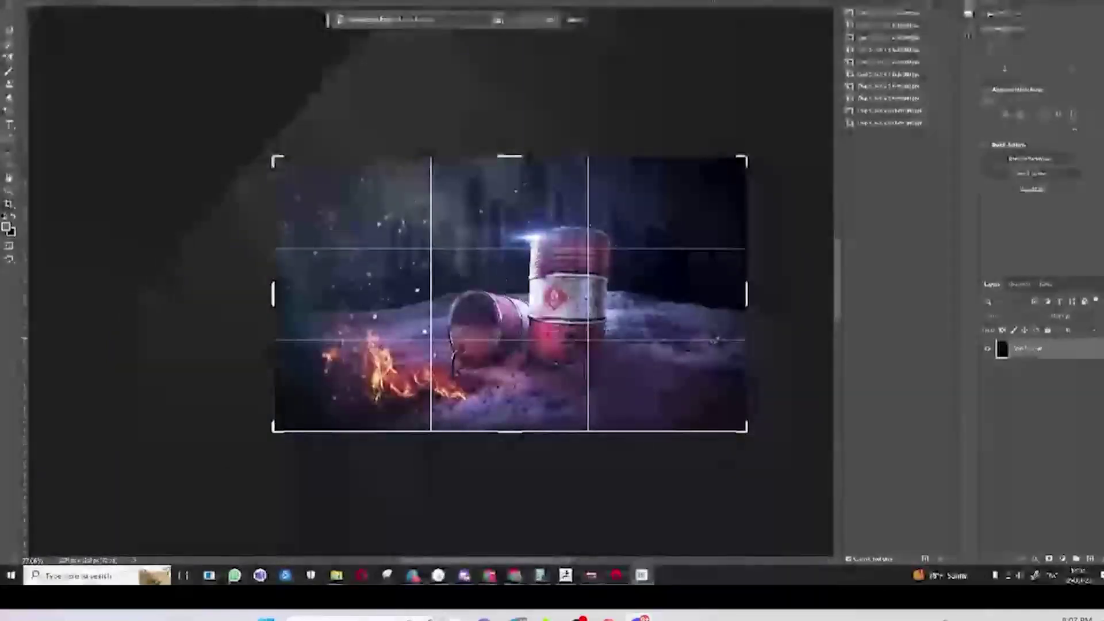
{"action": "key", "text": "Return"}
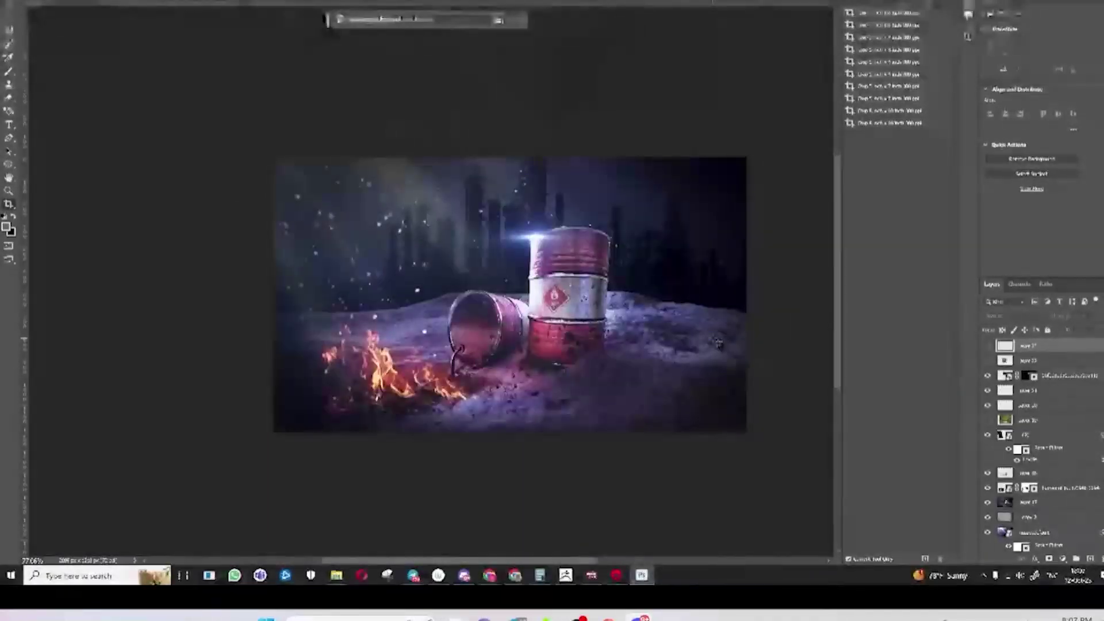
{"action": "scroll", "coordinate": [658, 345], "scroll_direction": "up", "scroll_amount": 2}
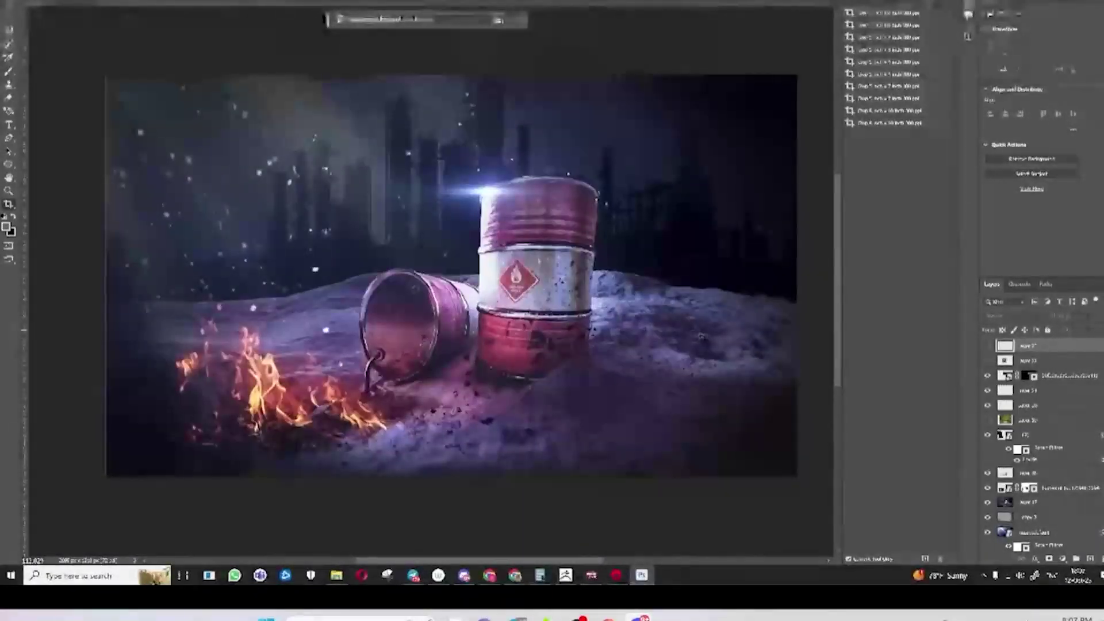
{"action": "scroll", "coordinate": [702, 337], "scroll_direction": "down", "scroll_amount": 1}
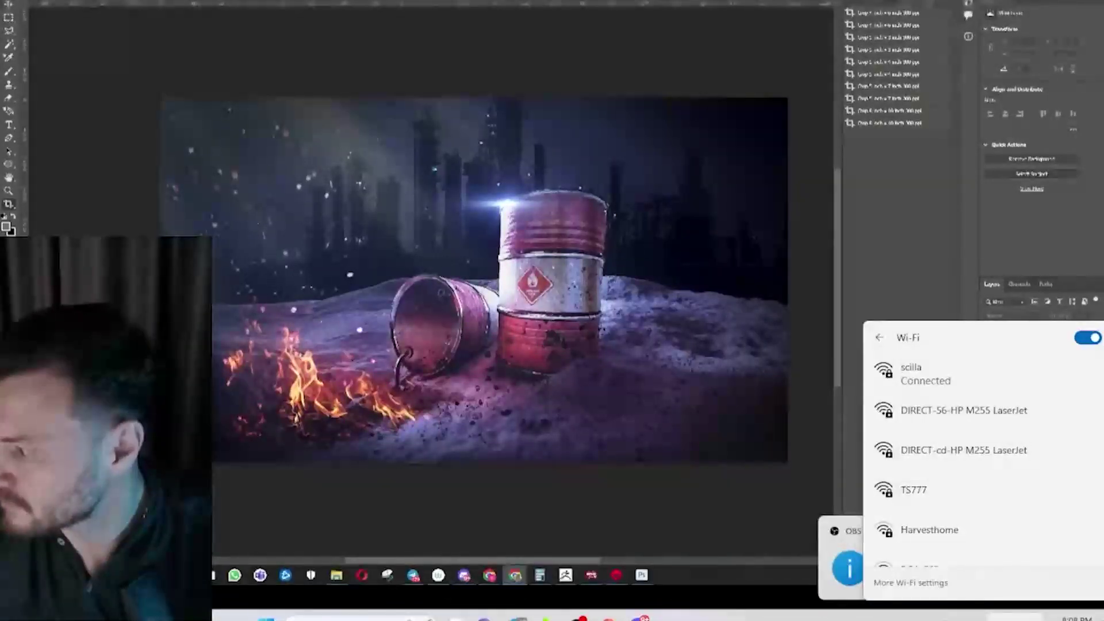
Dismiss the Windows Wi-Fi list covering the Photoshop barrel composite
{"action": "left_click", "coordinate": [850, 478]}
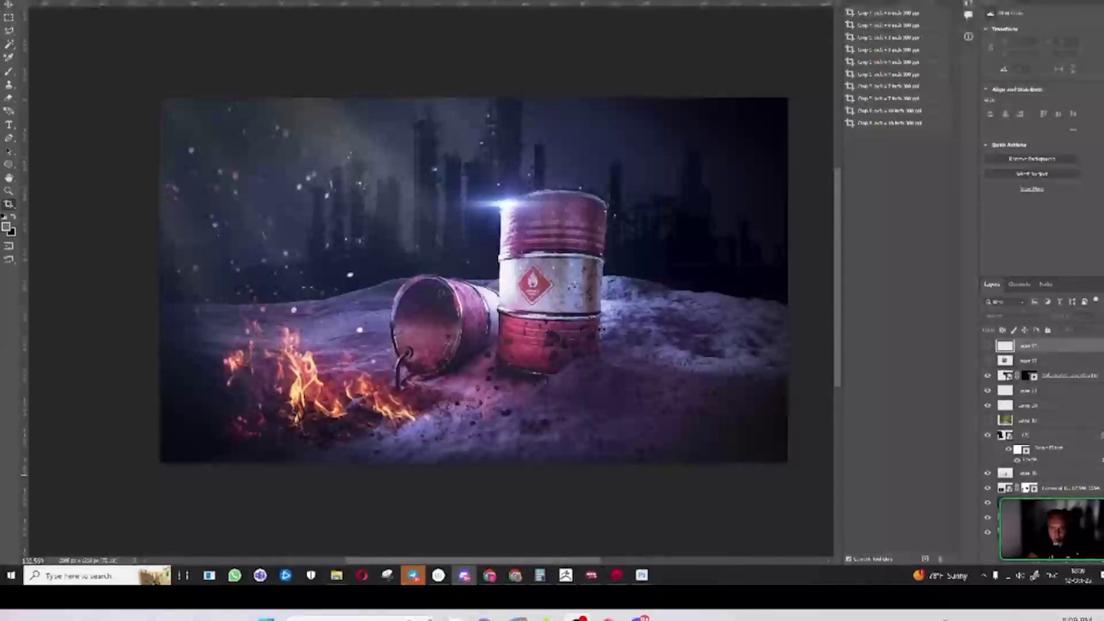
Switch the Discord call's main view to the presenter's webcam, enlarged with the tiles hidden
{"action": "mouse_move", "coordinate": [482, 580]}
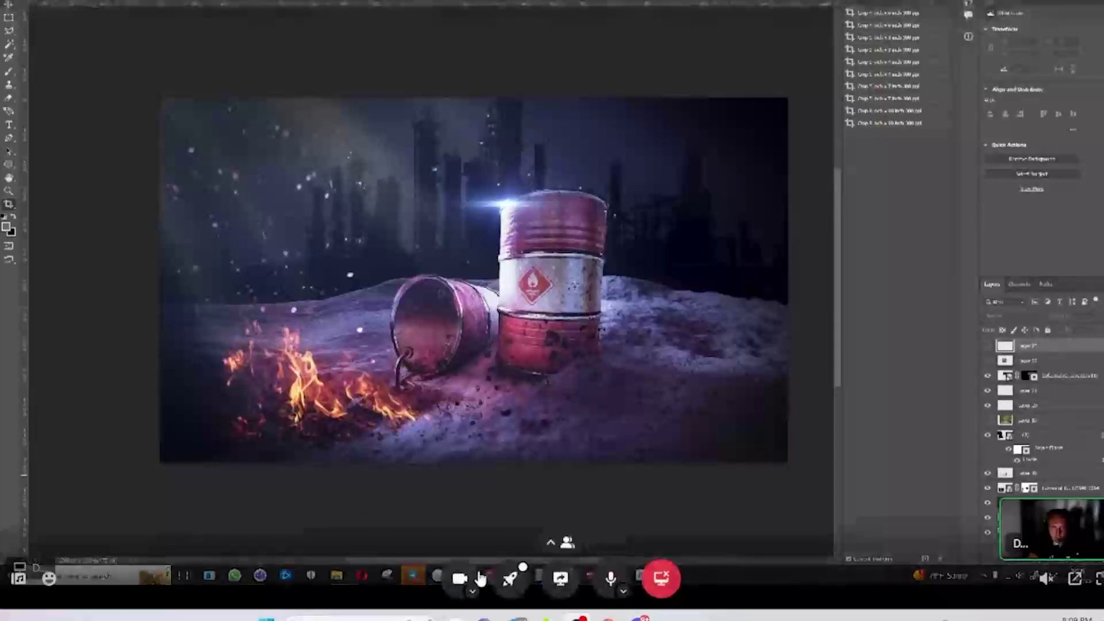
{"action": "left_click", "coordinate": [550, 546]}
{"action": "left_click", "coordinate": [558, 521]}
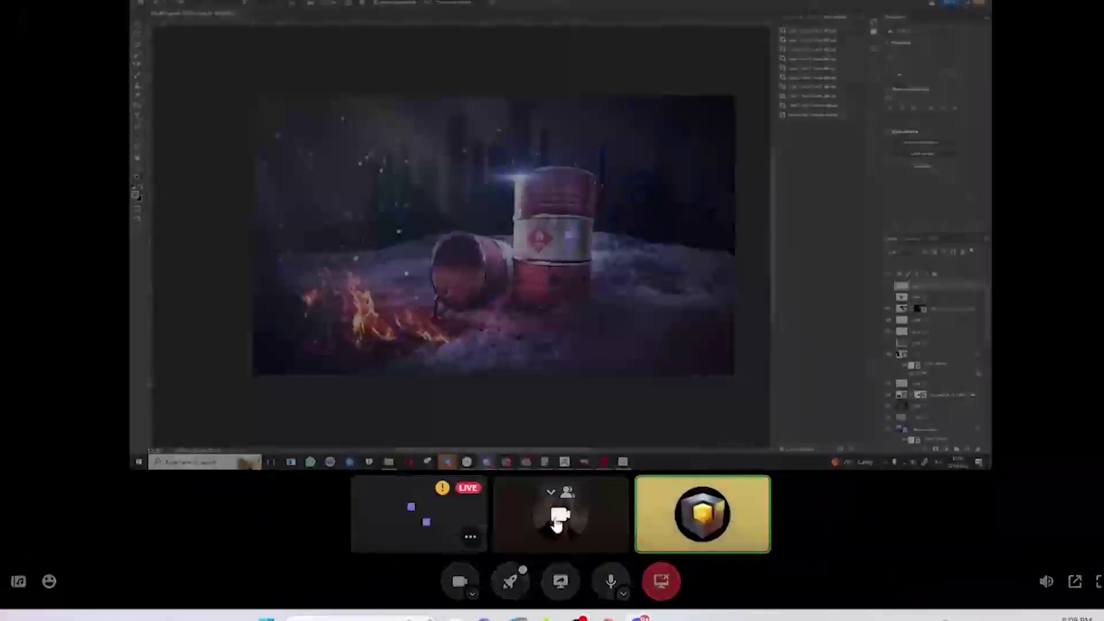
{"action": "left_click", "coordinate": [550, 495]}
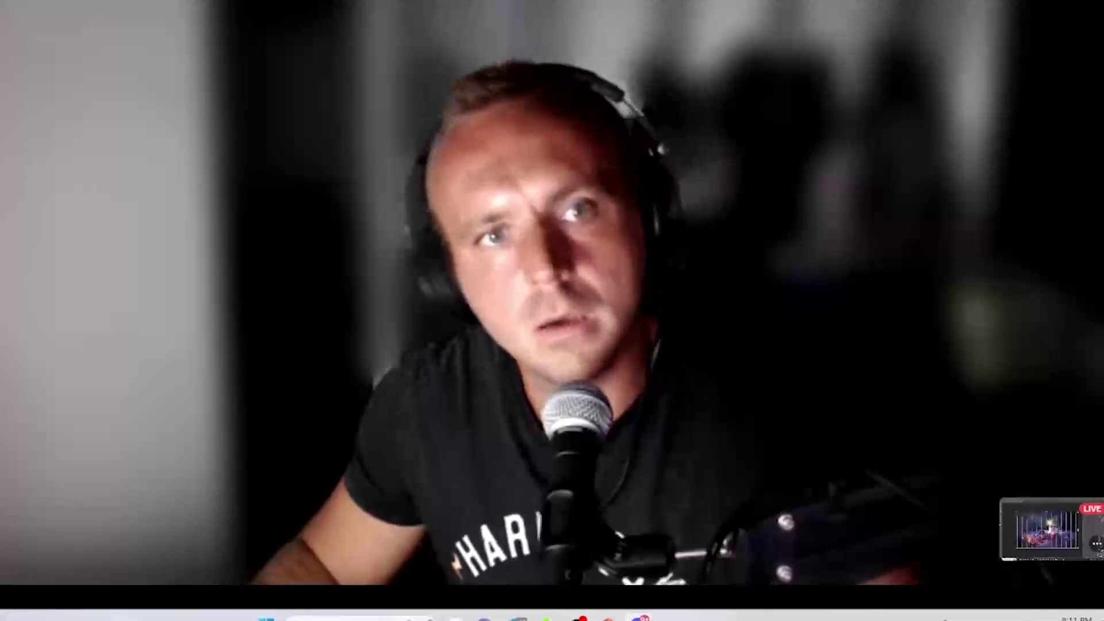
Return the main view to the live Photoshop stream and enlarge it
{"action": "mouse_move", "coordinate": [1059, 529]}
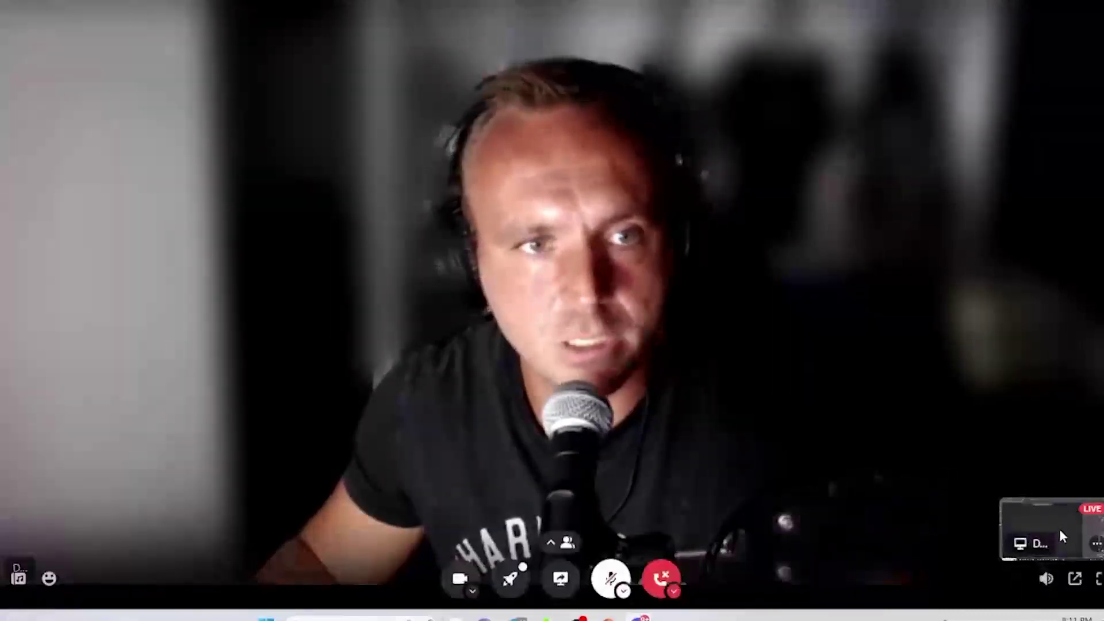
{"action": "left_click", "coordinate": [559, 542]}
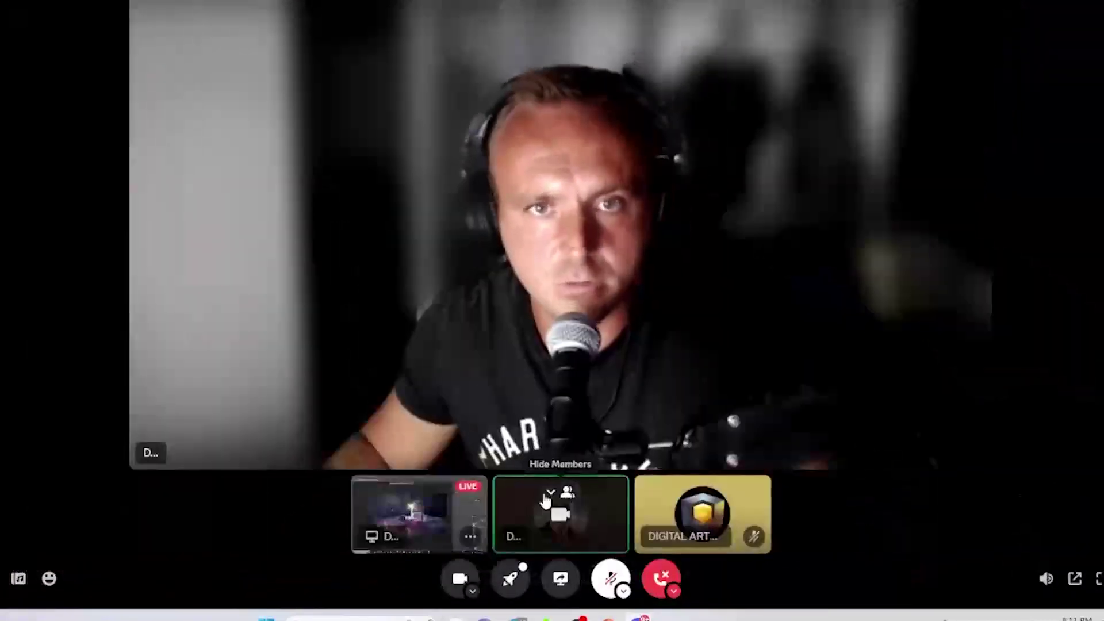
{"action": "left_click", "coordinate": [419, 515]}
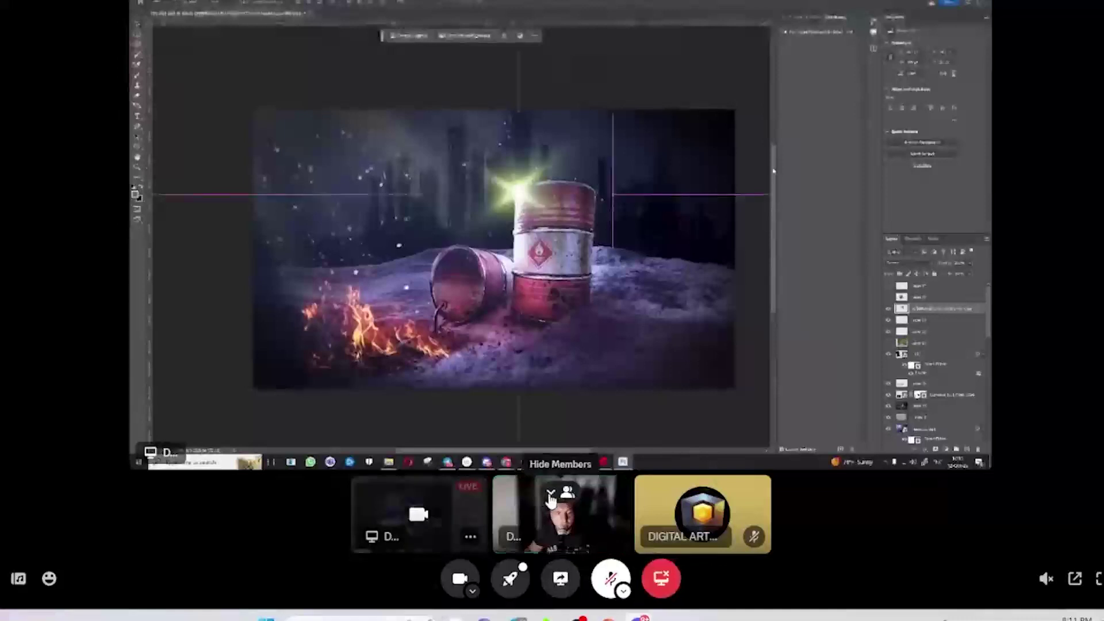
{"action": "left_click", "coordinate": [560, 492]}
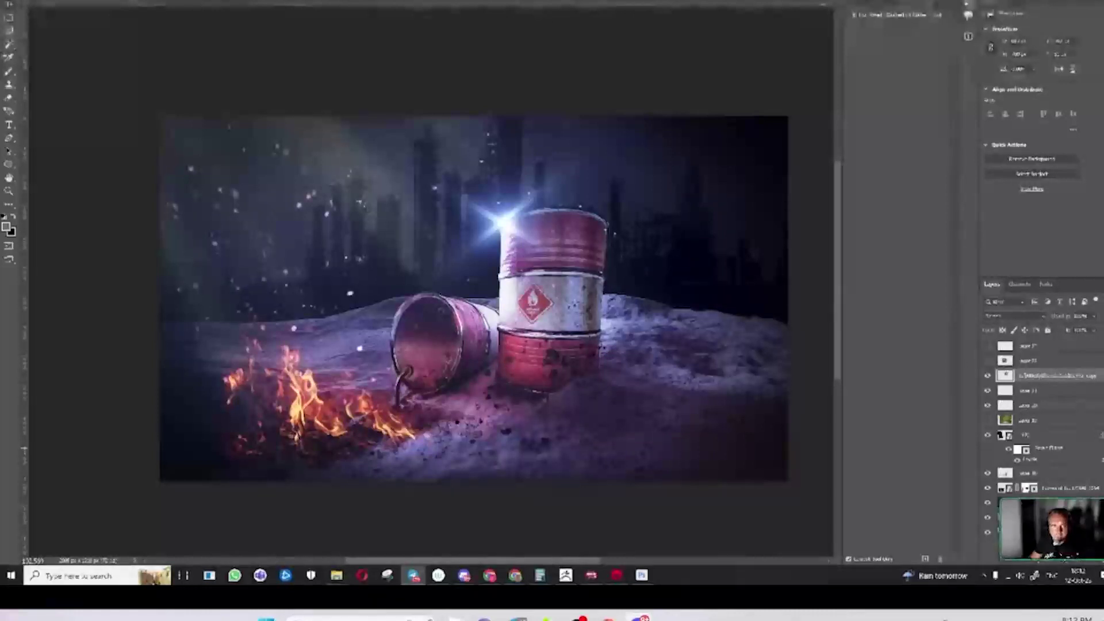
Back in Photoshop, undo the flare layer merges until the blue lens glint disappears
{"action": "key", "text": "alt+Tab"}
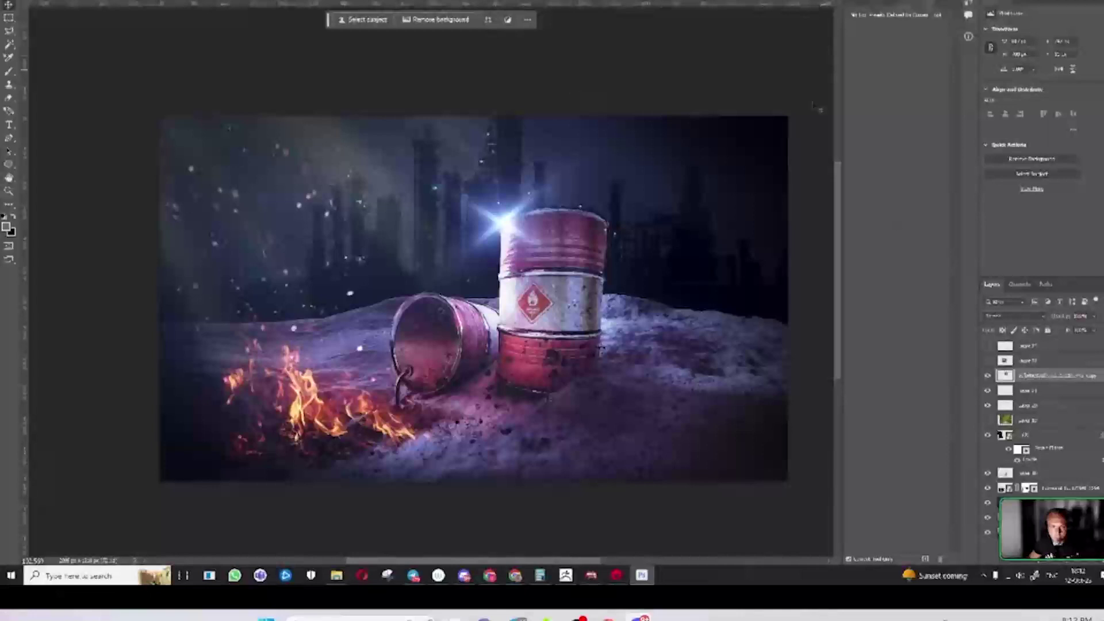
{"action": "key", "text": "ctrl+z"}
{"action": "key", "text": "ctrl+z"}
{"action": "key", "text": "ctrl+z"}
{"action": "key", "text": "ctrl+z"}
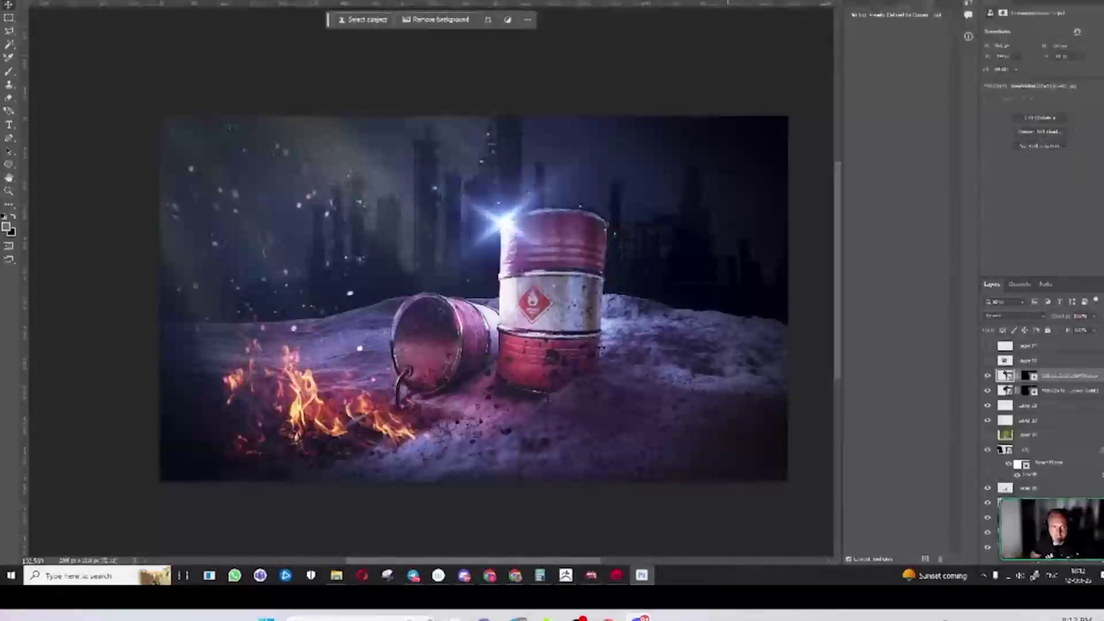
{"action": "key", "text": "ctrl+z"}
{"action": "key", "text": "ctrl+z"}
{"action": "key", "text": "ctrl+z"}
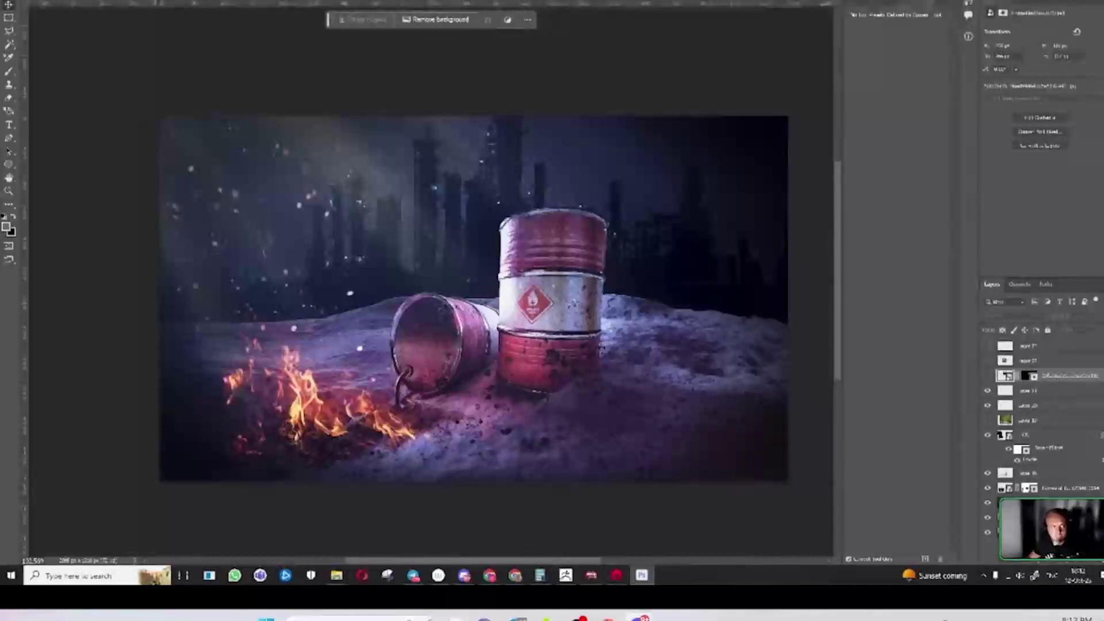
{"action": "left_click", "coordinate": [21, 0]}
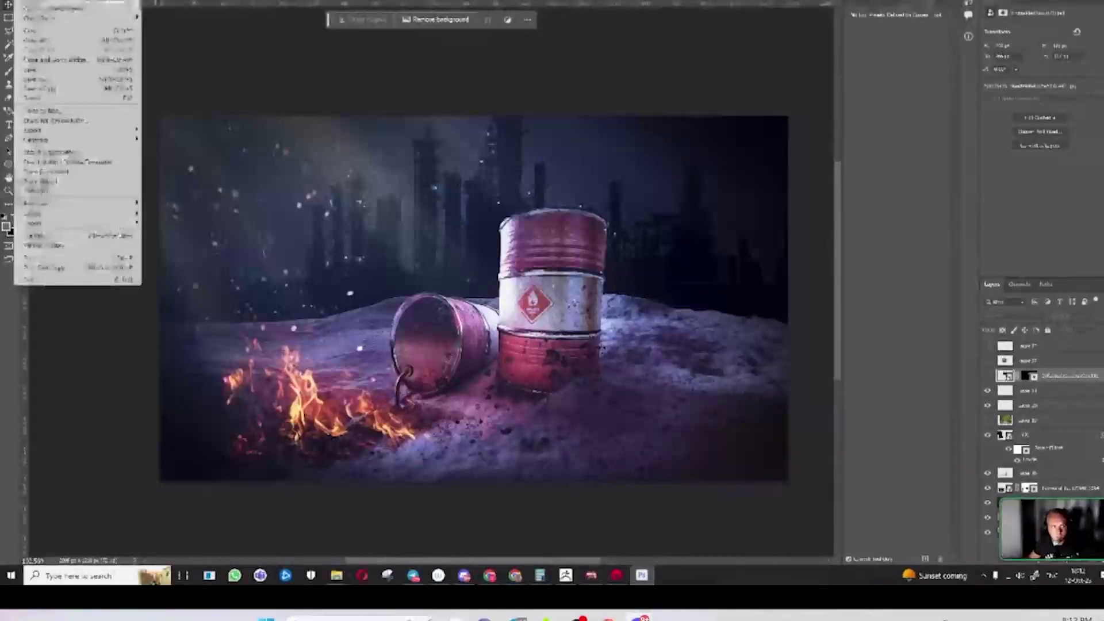
Create a new blank document and ready a black brush
{"action": "key", "text": "n"}
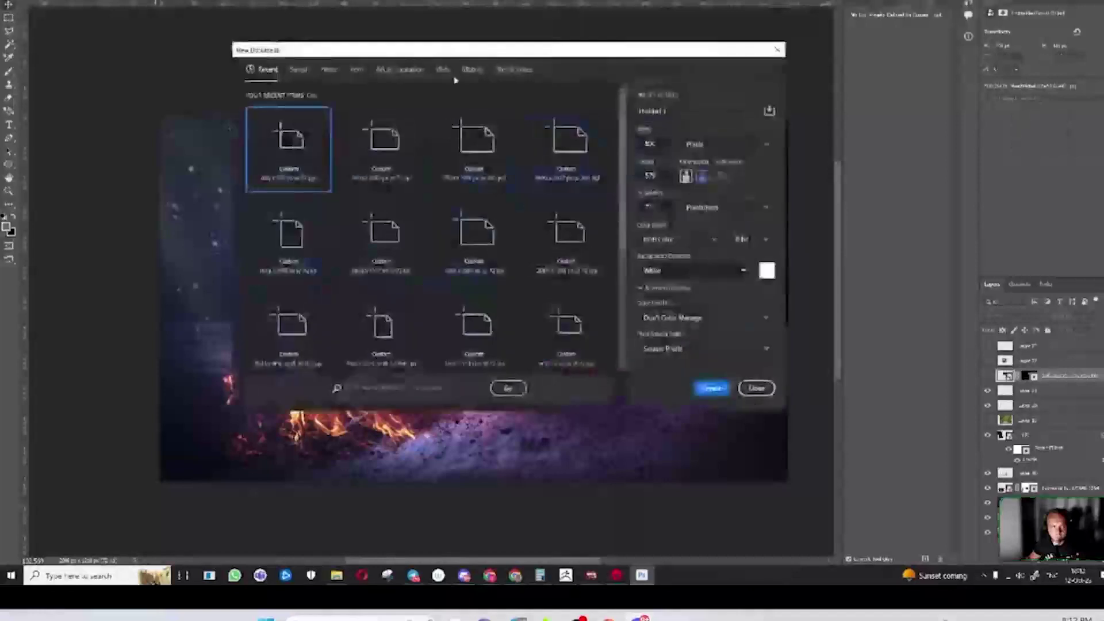
{"action": "left_click", "coordinate": [712, 389]}
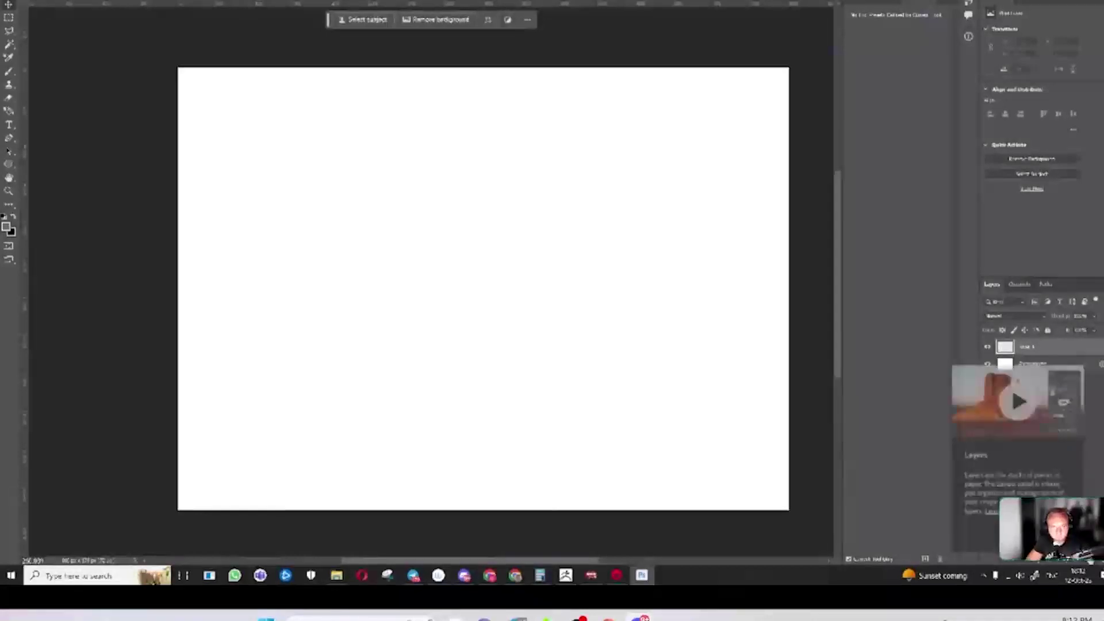
{"action": "key", "text": "b"}
{"action": "key", "text": "d"}
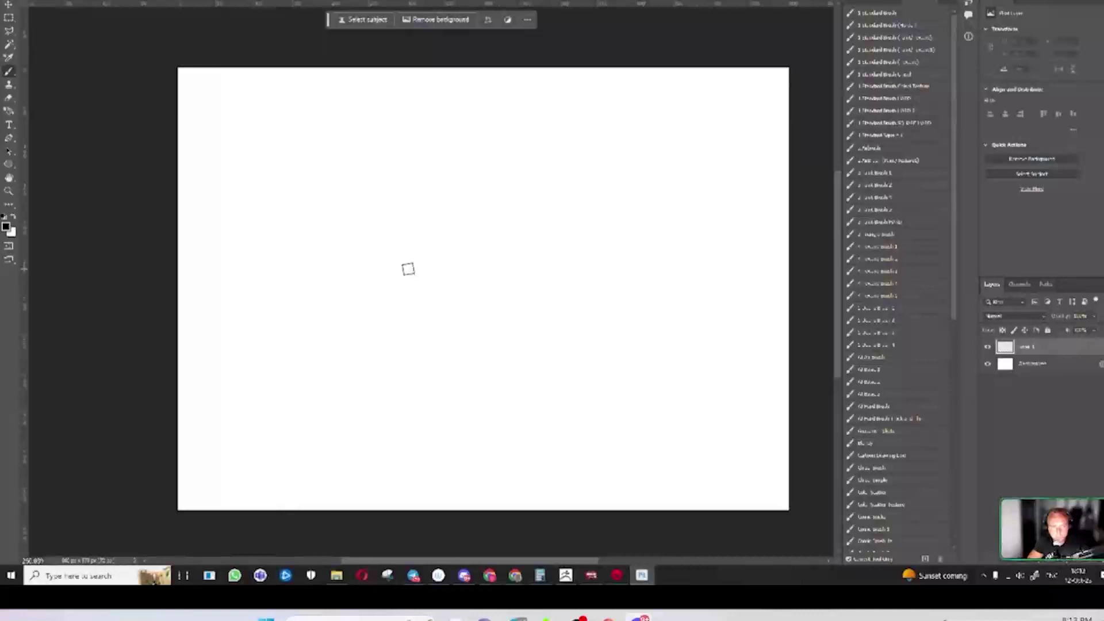
Paint a solid black rectangle and a long horizontal ground line across the canvas
{"action": "left_click", "coordinate": [400, 210]}
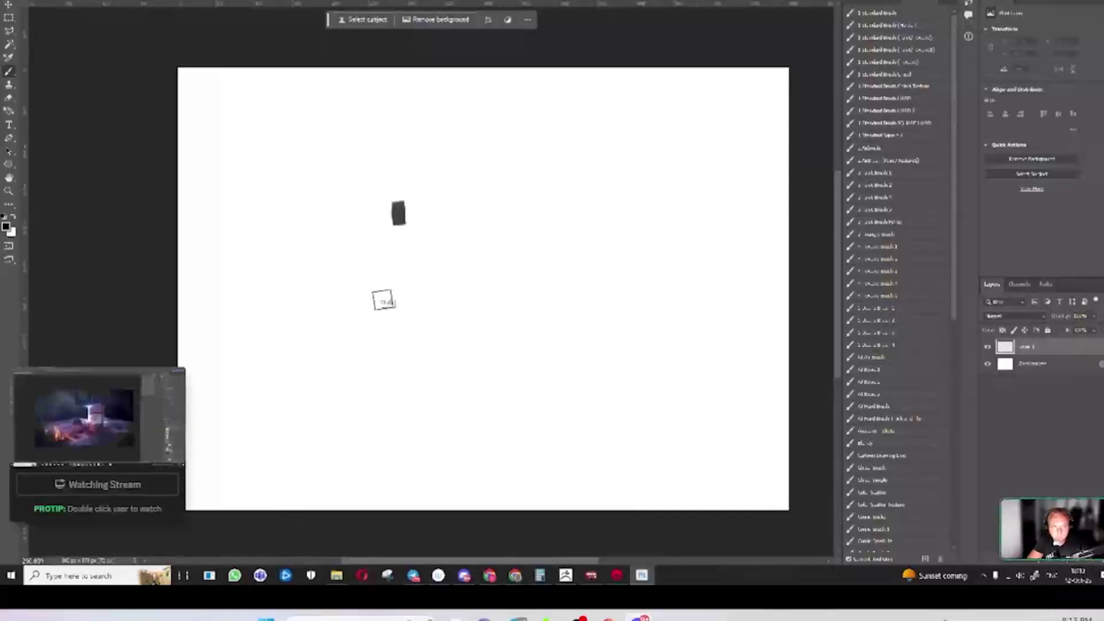
{"action": "left_click", "coordinate": [399, 385], "text": "shift"}
{"action": "left_click", "coordinate": [581, 388], "text": "shift"}
{"action": "left_click", "coordinate": [606, 388], "text": "shift"}
{"action": "left_click", "coordinate": [608, 205], "text": "shift"}
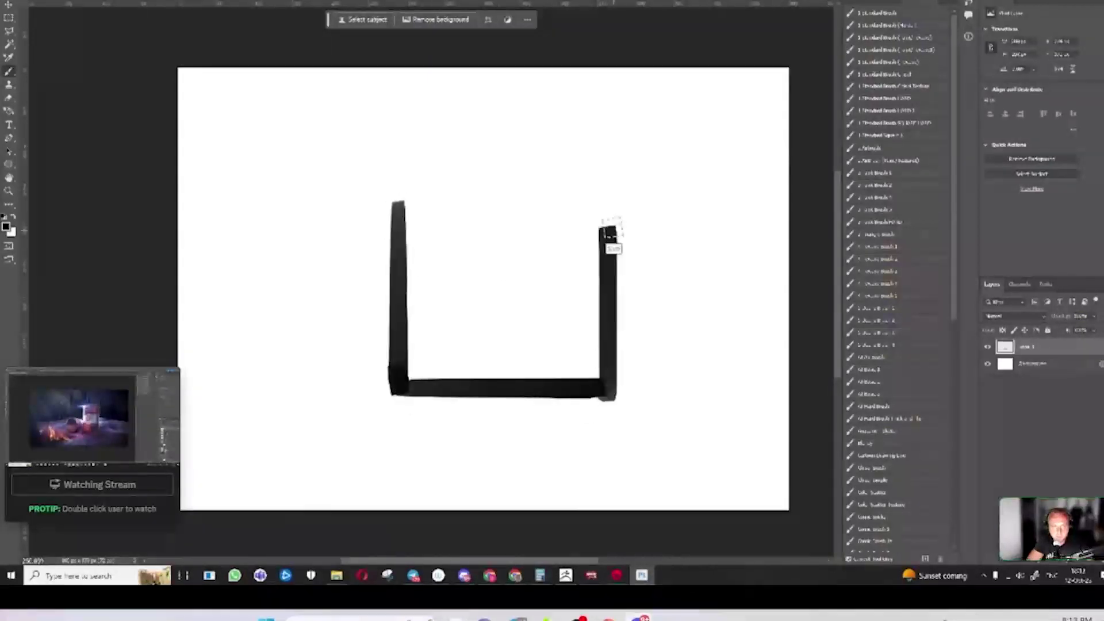
{"action": "left_click", "coordinate": [453, 205], "text": "shift"}
{"action": "left_click", "coordinate": [401, 205], "text": "shift"}
{"action": "mouse_move", "coordinate": [419, 230]}
{"action": "left_mouse_down"}
{"action": "mouse_move", "coordinate": [414, 366]}
{"action": "mouse_move", "coordinate": [464, 366]}
{"action": "mouse_move", "coordinate": [434, 322]}
{"action": "mouse_move", "coordinate": [475, 249]}
{"action": "mouse_move", "coordinate": [447, 229]}
{"action": "mouse_move", "coordinate": [494, 339]}
{"action": "mouse_move", "coordinate": [578, 345]}
{"action": "left_mouse_up"}
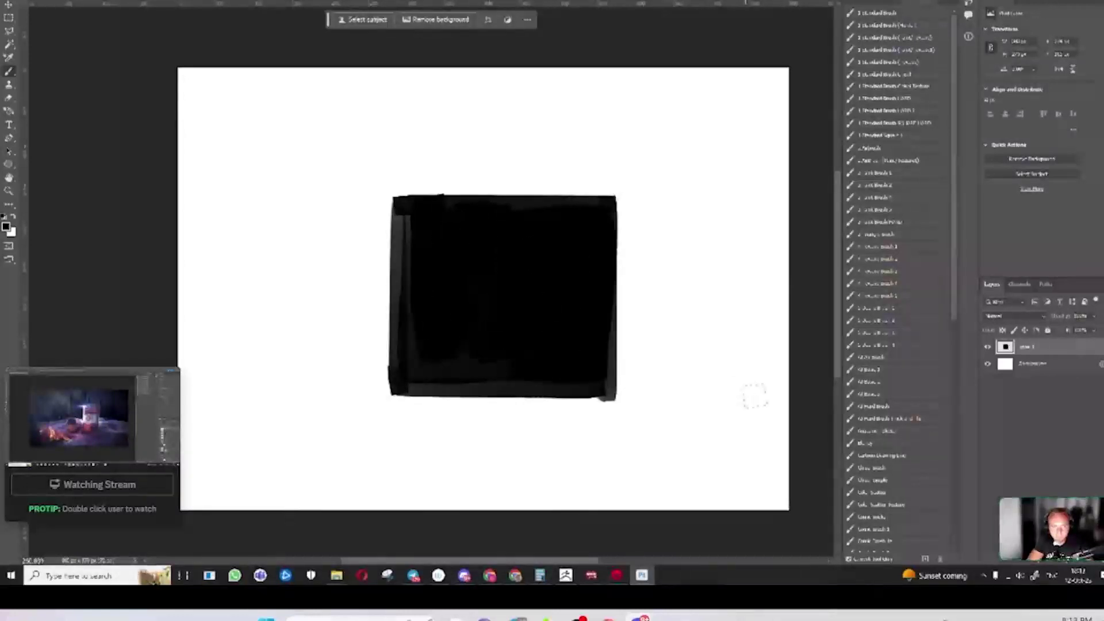
{"action": "left_click_drag", "start_coordinate": [777, 397], "coordinate": [181, 399]}
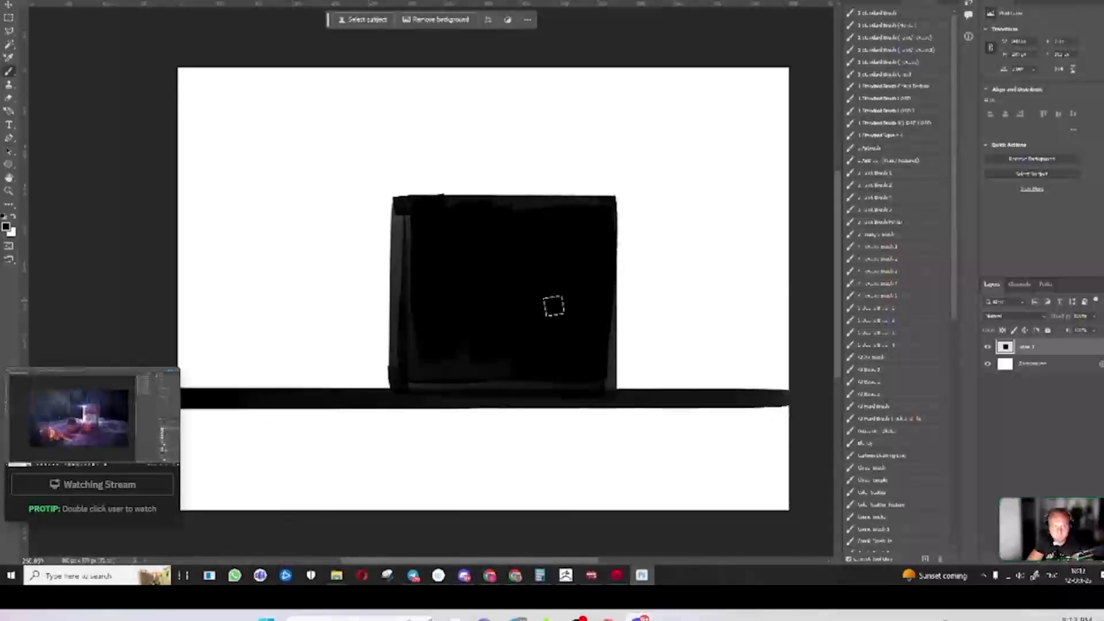
With a smaller eraser, cut diagonal bands and a sloping right edge into the block
{"action": "key", "text": "e"}
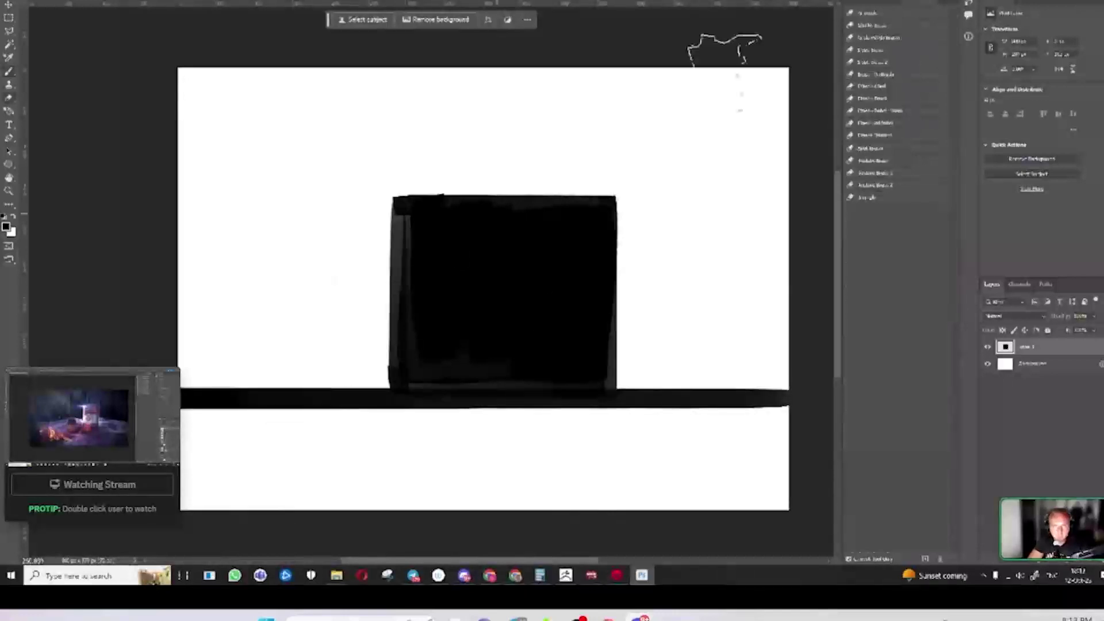
{"action": "key", "text": "bracketleft"}
{"action": "key", "text": "bracketleft"}
{"action": "key", "text": "bracketleft"}
{"action": "key", "text": "bracketleft"}
{"action": "key", "text": "bracketleft"}
{"action": "key", "text": "bracketleft"}
{"action": "key", "text": "bracketleft"}
{"action": "key", "text": "bracketleft"}
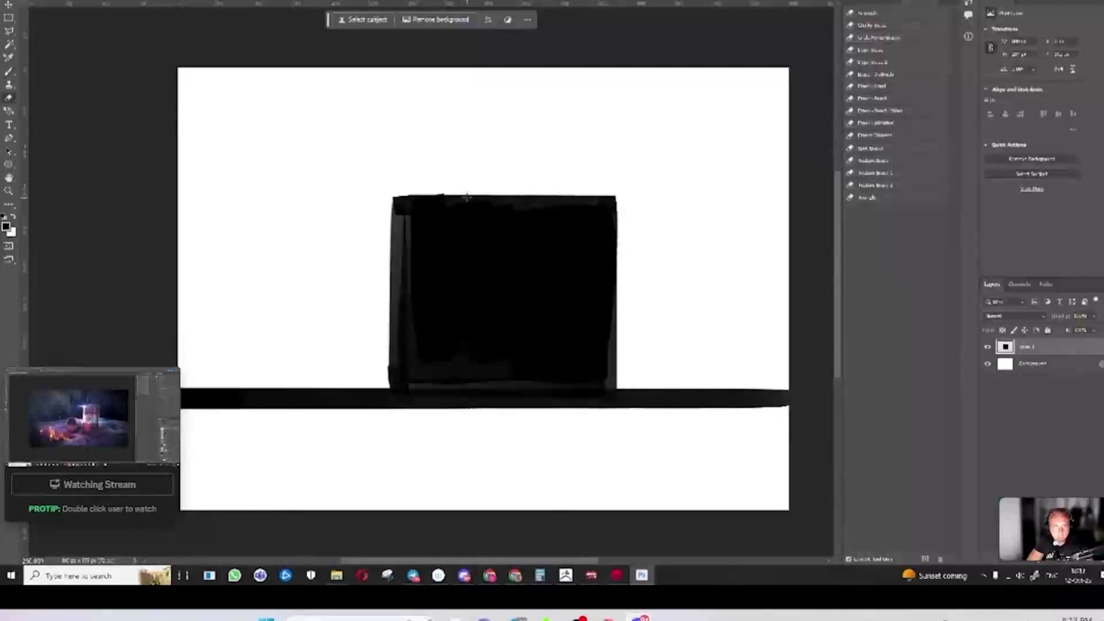
{"action": "key", "text": "bracketleft"}
{"action": "key", "text": "bracketleft"}
{"action": "key", "text": "bracketleft"}
{"action": "key", "text": "bracketleft"}
{"action": "key", "text": "bracketleft"}
{"action": "key", "text": "bracketleft"}
{"action": "key", "text": "bracketleft"}
{"action": "key", "text": "bracketleft"}
{"action": "key", "text": "bracketleft"}
{"action": "key", "text": "bracketleft"}
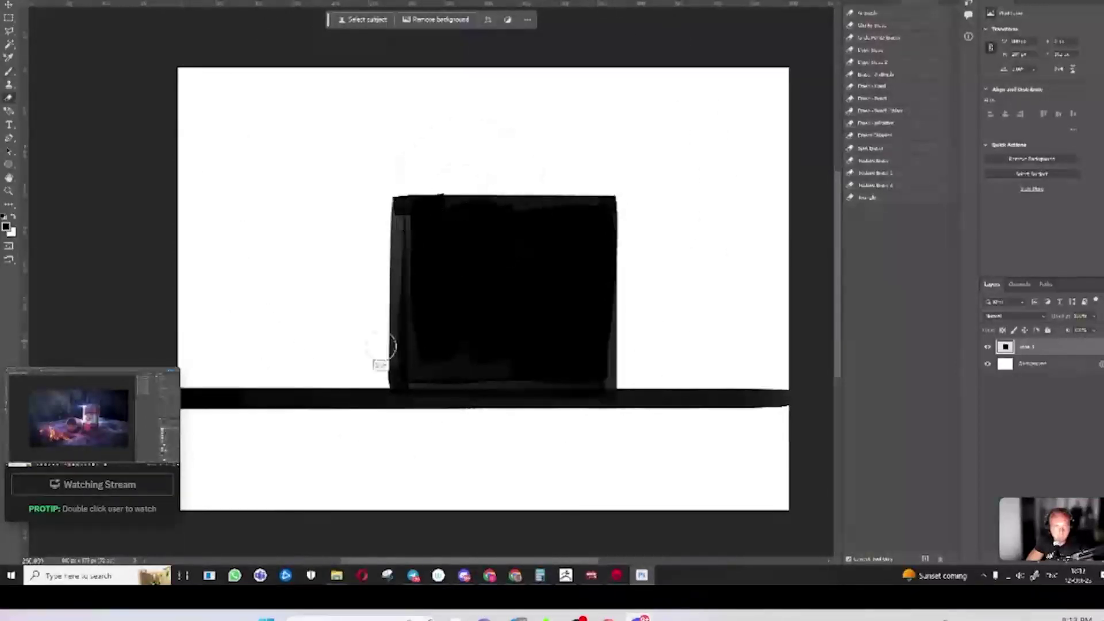
{"action": "left_click_drag", "start_coordinate": [384, 357], "coordinate": [498, 188]}
{"action": "left_click_drag", "start_coordinate": [380, 287], "coordinate": [447, 186]}
{"action": "left_click_drag", "start_coordinate": [419, 279], "coordinate": [468, 186]}
{"action": "left_click_drag", "start_coordinate": [391, 241], "coordinate": [411, 196]}
{"action": "left_click_drag", "start_coordinate": [384, 325], "coordinate": [407, 291]}
{"action": "left_click", "coordinate": [518, 188]}
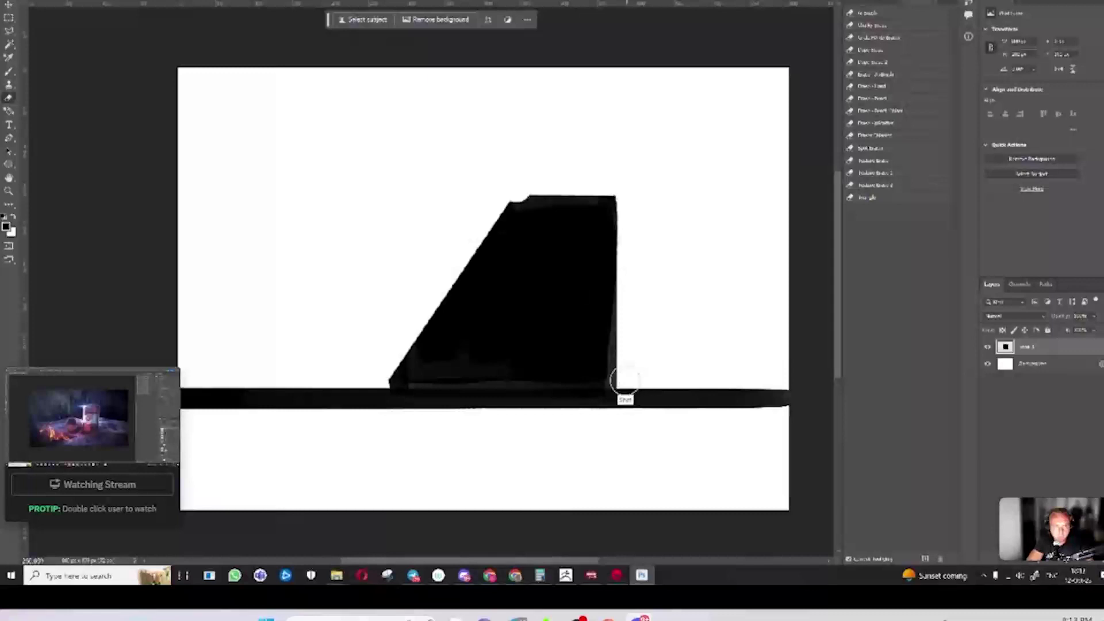
{"action": "left_click", "coordinate": [623, 390], "text": "shift"}
{"action": "left_click_drag", "start_coordinate": [550, 203], "coordinate": [613, 227]}
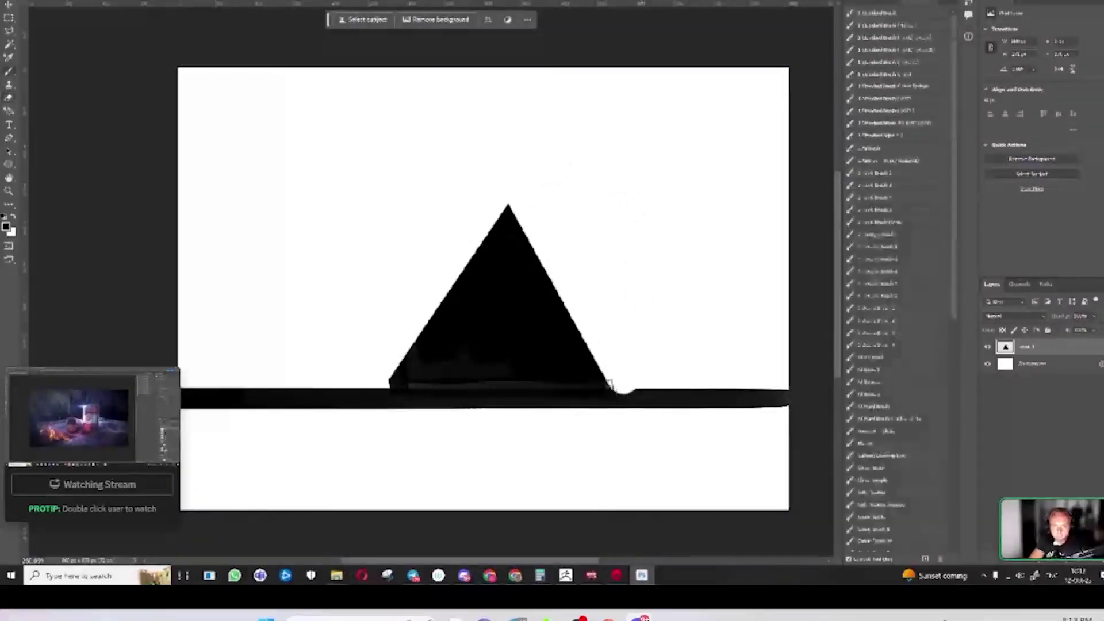
Zoom out and undo the right-side erasing to restore part of the block
{"action": "left_click_drag", "start_coordinate": [613, 291], "coordinate": [576, 260]}
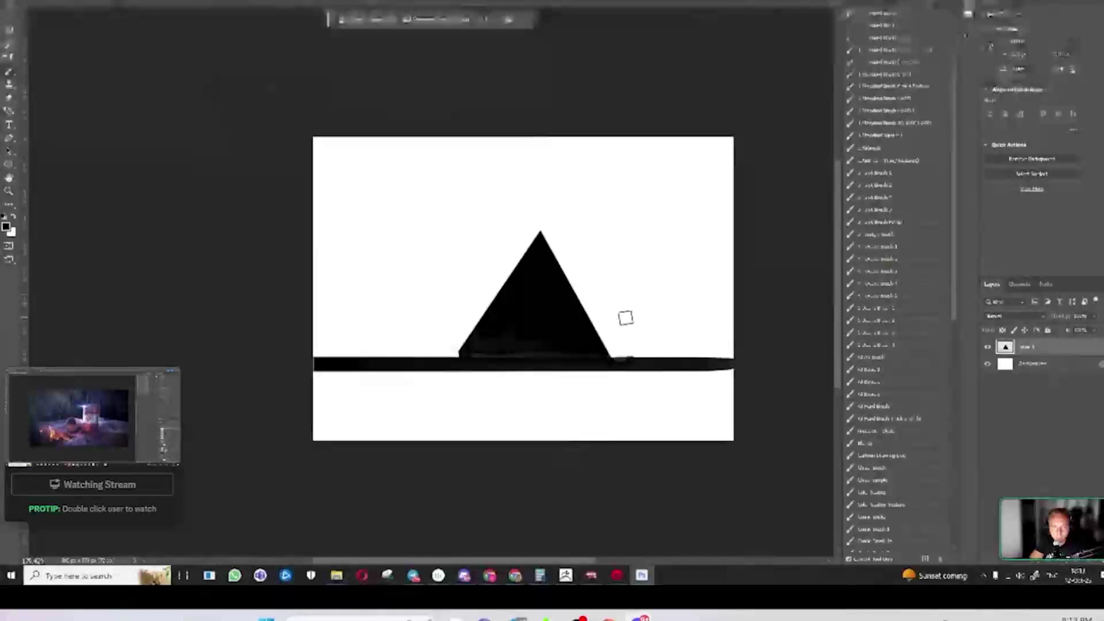
{"action": "key", "text": "ctrl+z"}
{"action": "key", "text": "ctrl+z"}
{"action": "key", "text": "ctrl+z"}
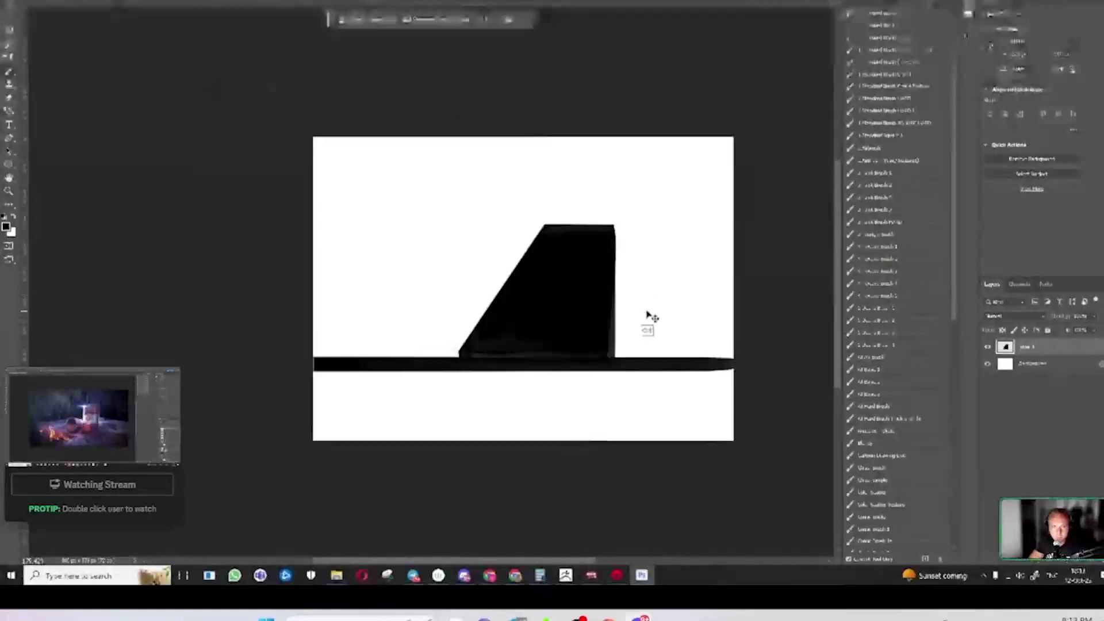
{"action": "key", "text": "ctrl+z"}
{"action": "key", "text": "ctrl+z"}
{"action": "key", "text": "e"}
{"action": "right_click", "coordinate": [592, 299]}
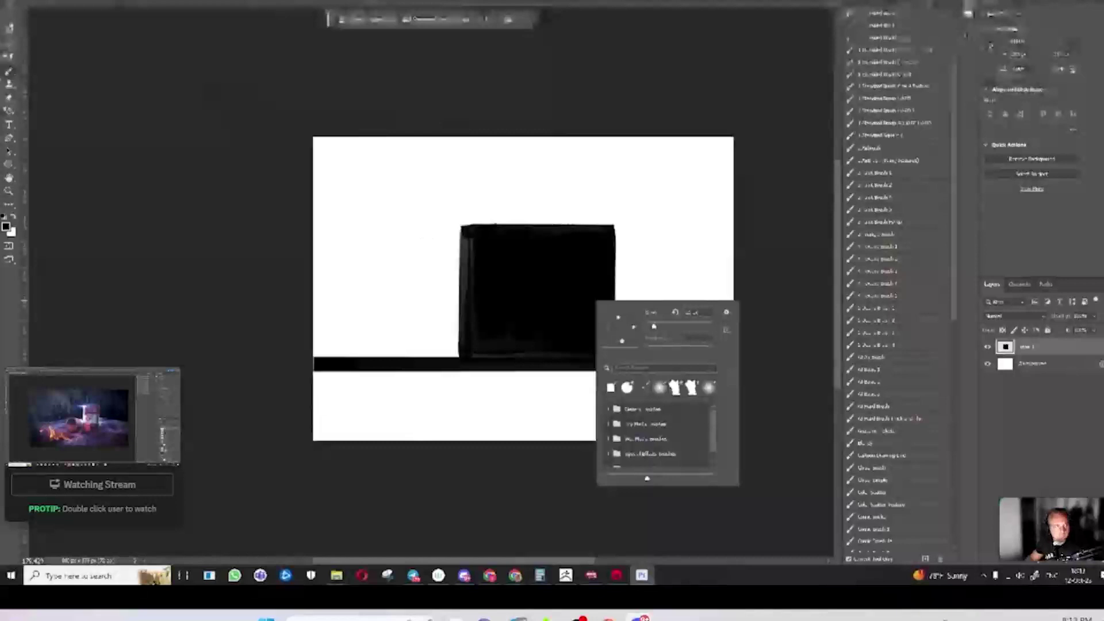
Draw a Polygonal Lasso selection around the black block
{"action": "key", "text": "l"}
{"action": "left_click", "coordinate": [271, 124]}
{"action": "left_click", "coordinate": [314, 352]}
{"action": "left_click", "coordinate": [743, 358]}
{"action": "left_click", "coordinate": [638, 198]}
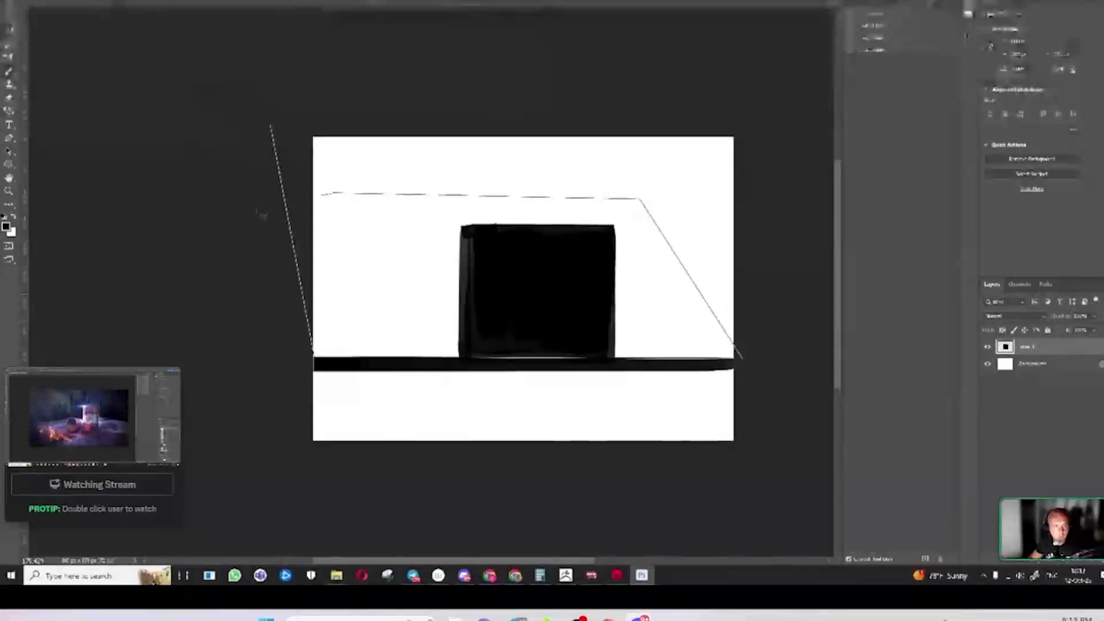
{"action": "double_click", "coordinate": [259, 194]}
Move the block and rotate it about 18° clockwise down onto the bar
{"action": "key", "text": "v"}
{"action": "mouse_move", "coordinate": [613, 232]}
{"action": "left_mouse_down"}
{"action": "mouse_move", "coordinate": [632, 245]}
{"action": "mouse_move", "coordinate": [566, 205]}
{"action": "left_mouse_up"}
{"action": "left_click_drag", "start_coordinate": [713, 88], "coordinate": [776, 171]}
{"action": "mouse_move", "coordinate": [526, 250]}
{"action": "left_mouse_down"}
{"action": "mouse_move", "coordinate": [561, 228]}
{"action": "mouse_move", "coordinate": [561, 246]}
{"action": "left_mouse_up"}
{"action": "key", "text": "Return"}
{"action": "key", "text": "l"}
{"action": "left_click", "coordinate": [797, 298]}
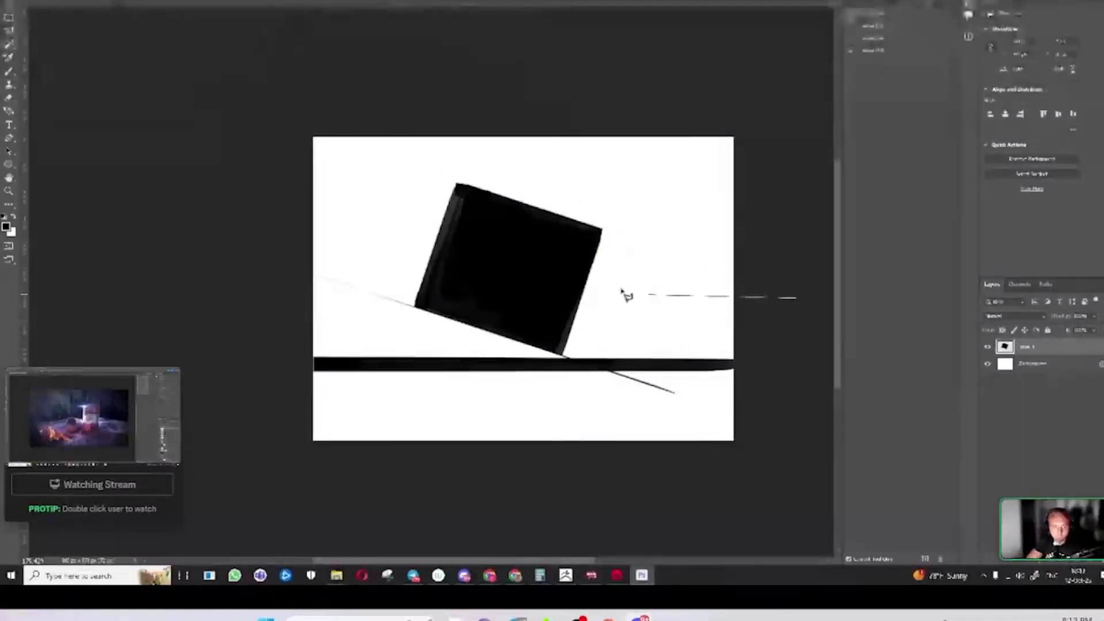
{"action": "key", "text": "Escape"}
Deselect, then erase the block's upper-right corner and tip into a straight-edged wedge
{"action": "key", "text": "b"}
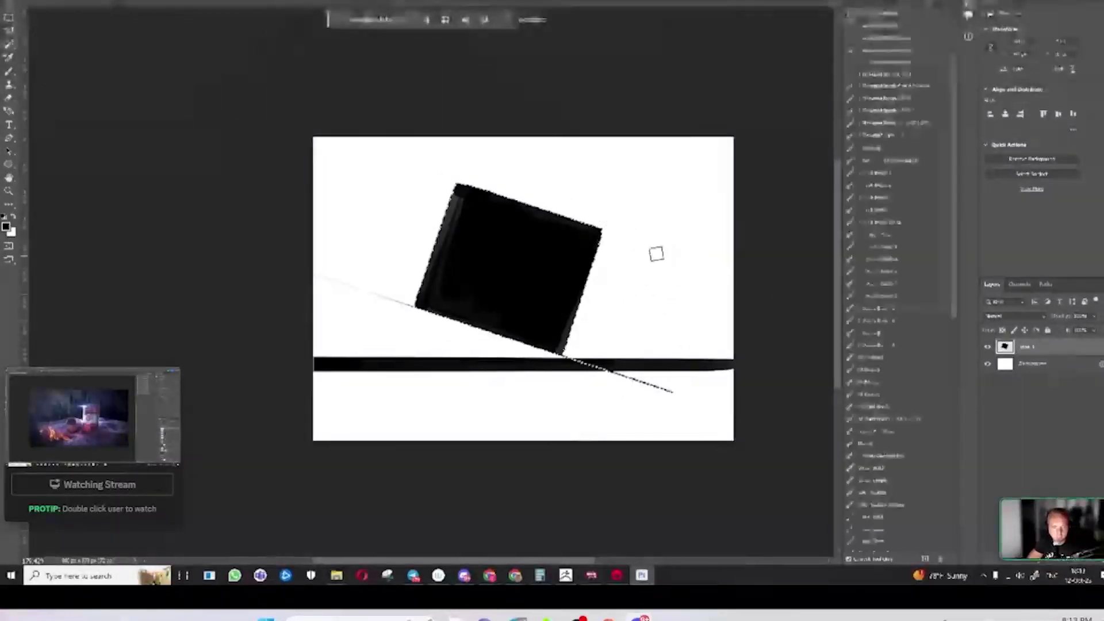
{"action": "key", "text": "m"}
{"action": "left_click", "coordinate": [602, 221]}
{"action": "key", "text": "b"}
{"action": "key", "text": "e"}
{"action": "mouse_move", "coordinate": [498, 183]}
{"action": "left_mouse_down"}
{"action": "mouse_move", "coordinate": [618, 287]}
{"action": "mouse_move", "coordinate": [524, 193]}
{"action": "mouse_move", "coordinate": [599, 229]}
{"action": "mouse_move", "coordinate": [609, 253]}
{"action": "left_mouse_up"}
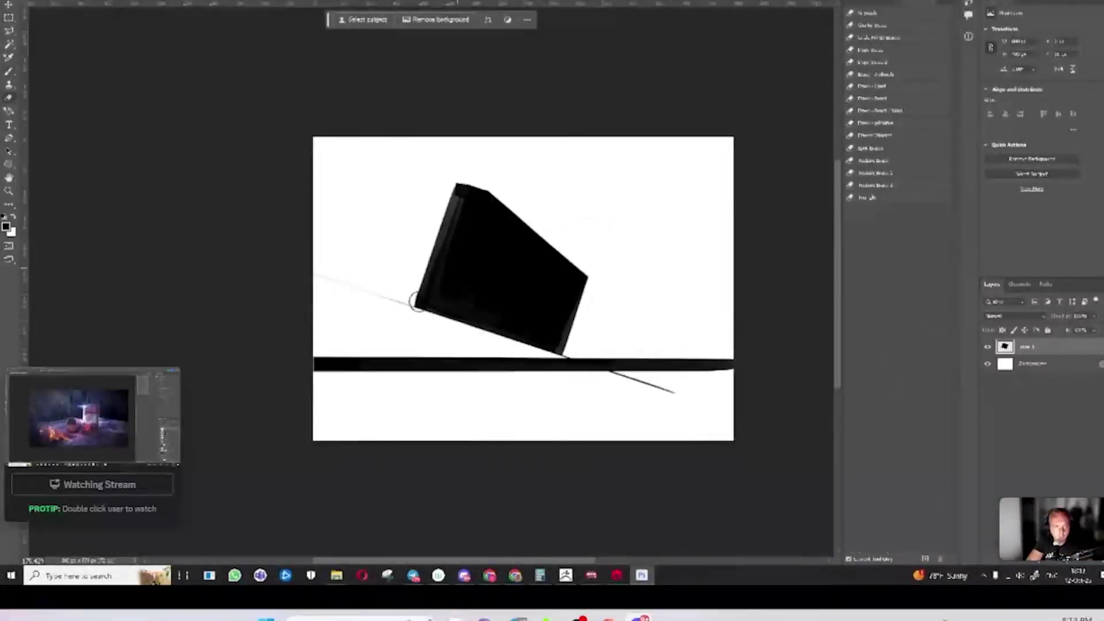
{"action": "mouse_move", "coordinate": [513, 206]}
{"action": "left_mouse_down"}
{"action": "mouse_move", "coordinate": [592, 274]}
{"action": "mouse_move", "coordinate": [597, 293]}
{"action": "left_mouse_up"}
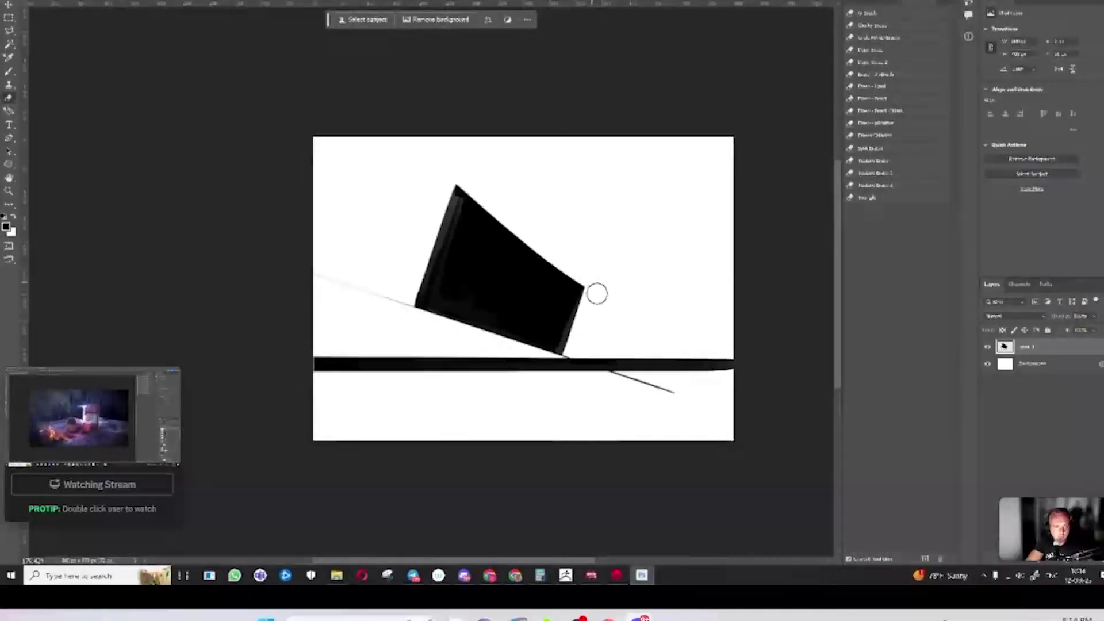
{"action": "left_click_drag", "start_coordinate": [634, 387], "coordinate": [671, 395]}
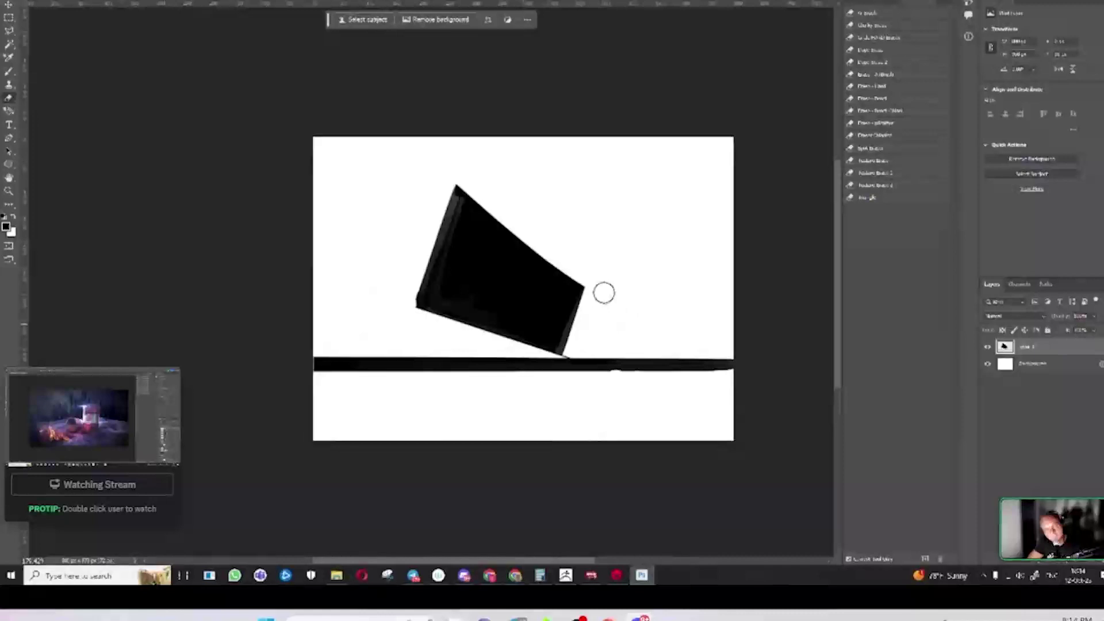
{"action": "left_click", "coordinate": [458, 176]}
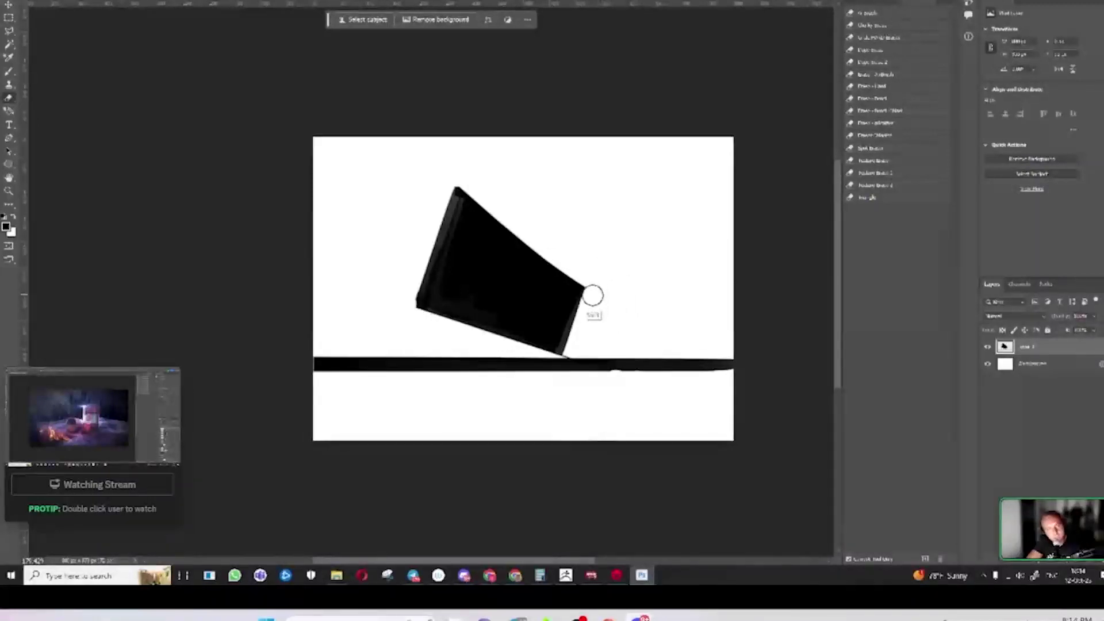
{"action": "left_click", "coordinate": [592, 296], "text": "shift"}
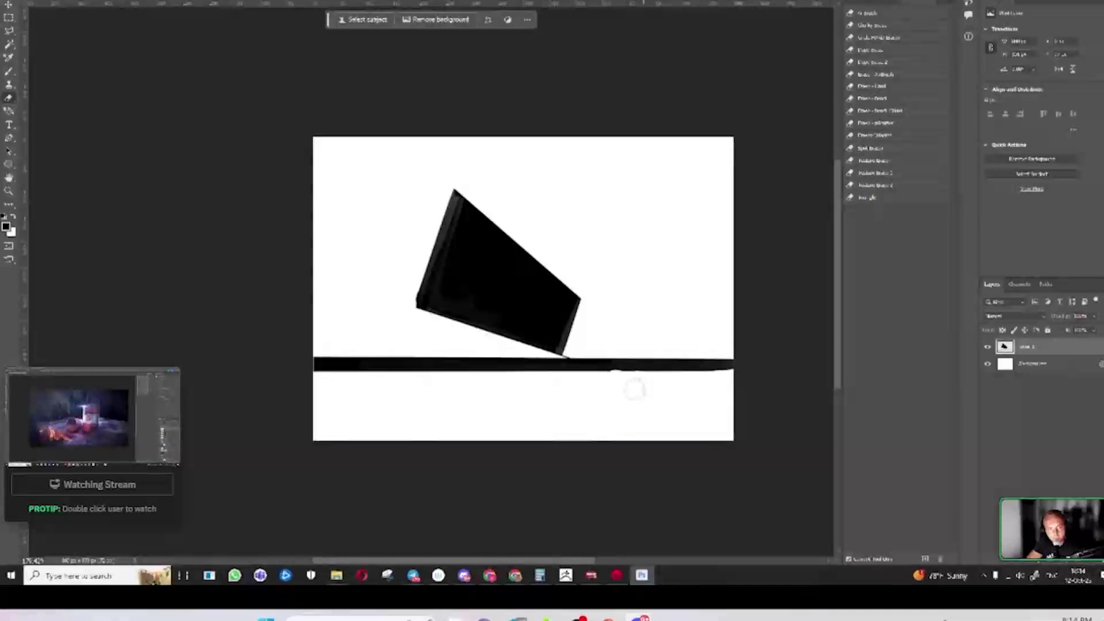
Paint a black fragment and small shards breaking off right of the wedge
{"action": "key", "text": "b"}
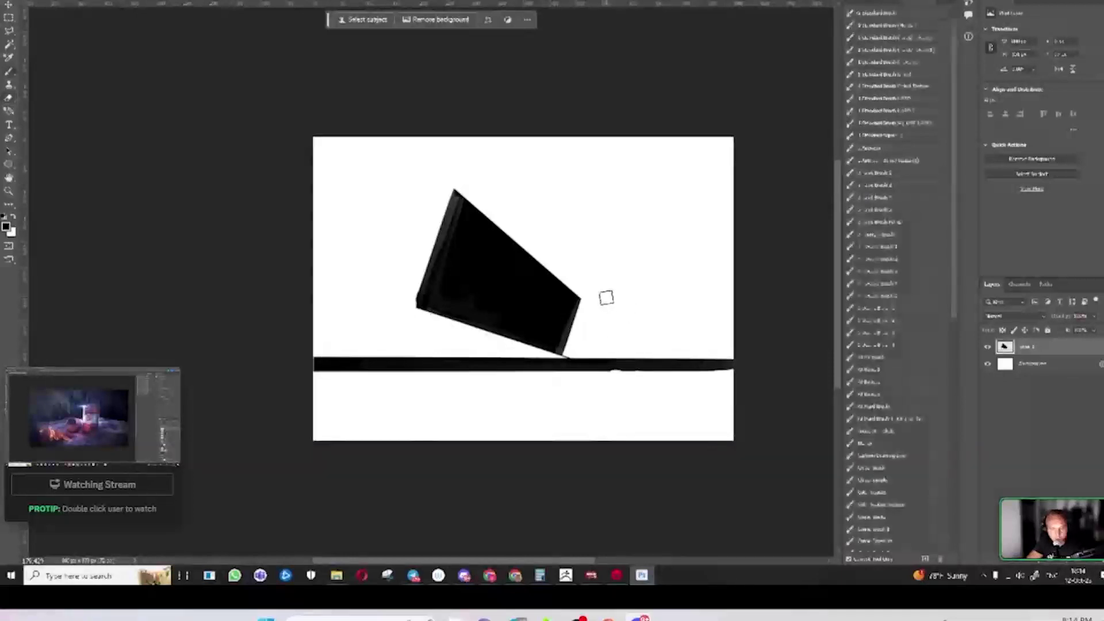
{"action": "mouse_move", "coordinate": [606, 298]}
{"action": "left_mouse_down"}
{"action": "mouse_move", "coordinate": [641, 269]}
{"action": "mouse_move", "coordinate": [620, 280]}
{"action": "left_mouse_up"}
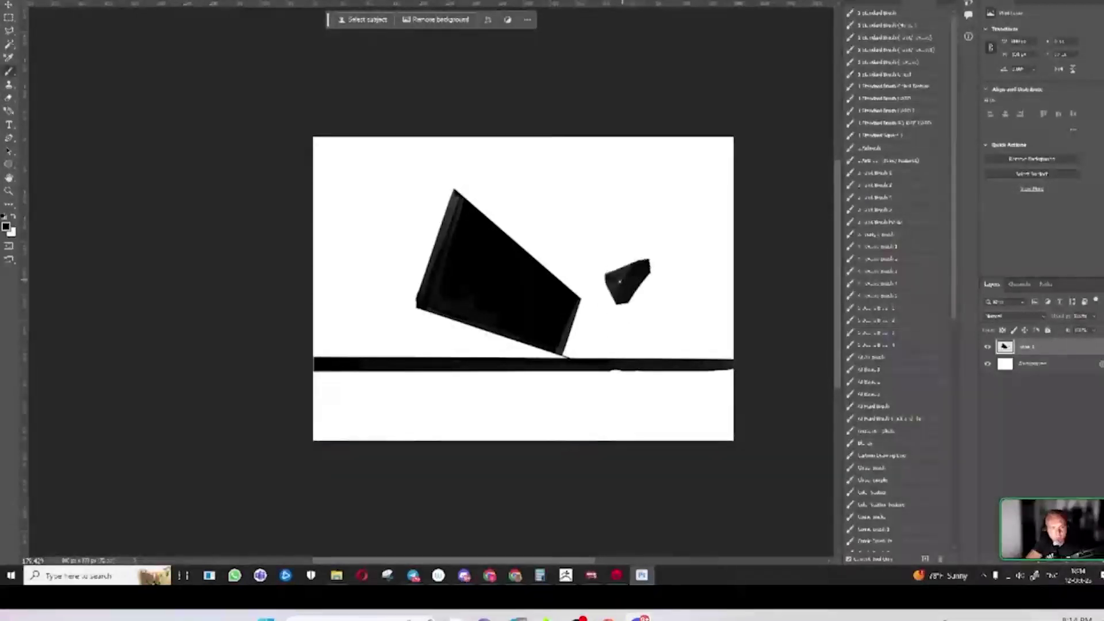
{"action": "left_click_drag", "start_coordinate": [630, 233], "coordinate": [655, 199]}
{"action": "key", "text": "ctrl+z"}
{"action": "key", "text": "e"}
{"action": "left_click_drag", "start_coordinate": [646, 218], "coordinate": [620, 241]}
{"action": "key", "text": "b"}
{"action": "left_click_drag", "start_coordinate": [588, 344], "coordinate": [589, 339]}
{"action": "mouse_move", "coordinate": [584, 262]}
{"action": "left_mouse_down"}
{"action": "mouse_move", "coordinate": [573, 257]}
{"action": "mouse_move", "coordinate": [579, 271]}
{"action": "left_mouse_up"}
{"action": "mouse_move", "coordinate": [665, 329]}
{"action": "left_mouse_down"}
{"action": "mouse_move", "coordinate": [687, 320]}
{"action": "mouse_move", "coordinate": [654, 329]}
{"action": "left_mouse_up"}
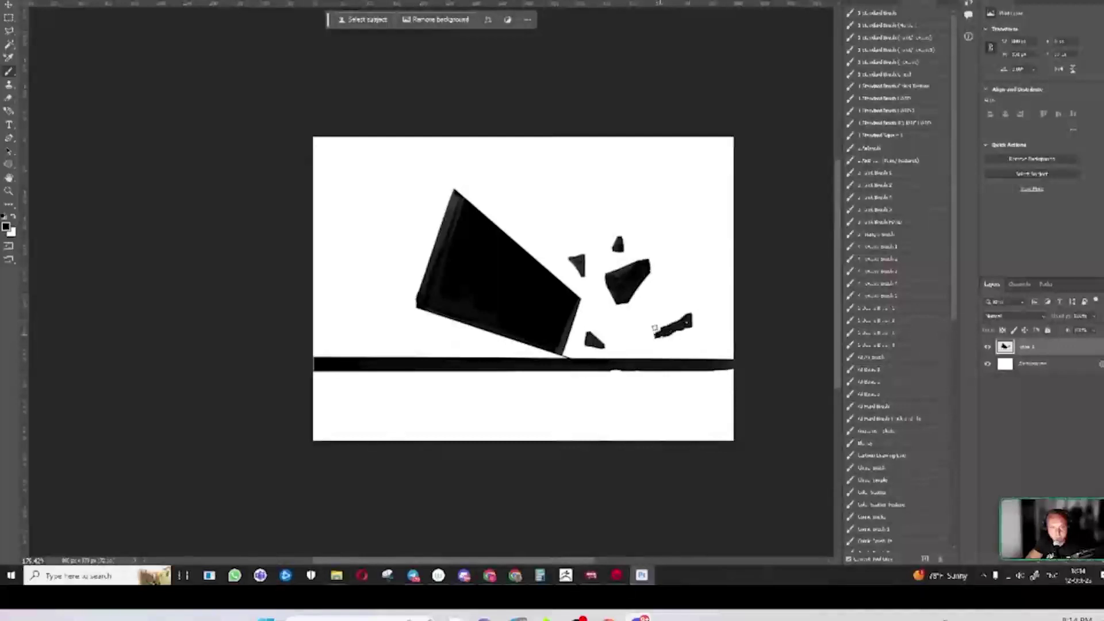
Erase the shape's left part and the bar's left end
{"action": "key", "text": "e"}
{"action": "mouse_move", "coordinate": [344, 407]}
{"action": "left_mouse_down"}
{"action": "mouse_move", "coordinate": [558, 213]}
{"action": "mouse_move", "coordinate": [666, 278]}
{"action": "mouse_move", "coordinate": [599, 322]}
{"action": "left_mouse_up"}
{"action": "key", "text": "b"}
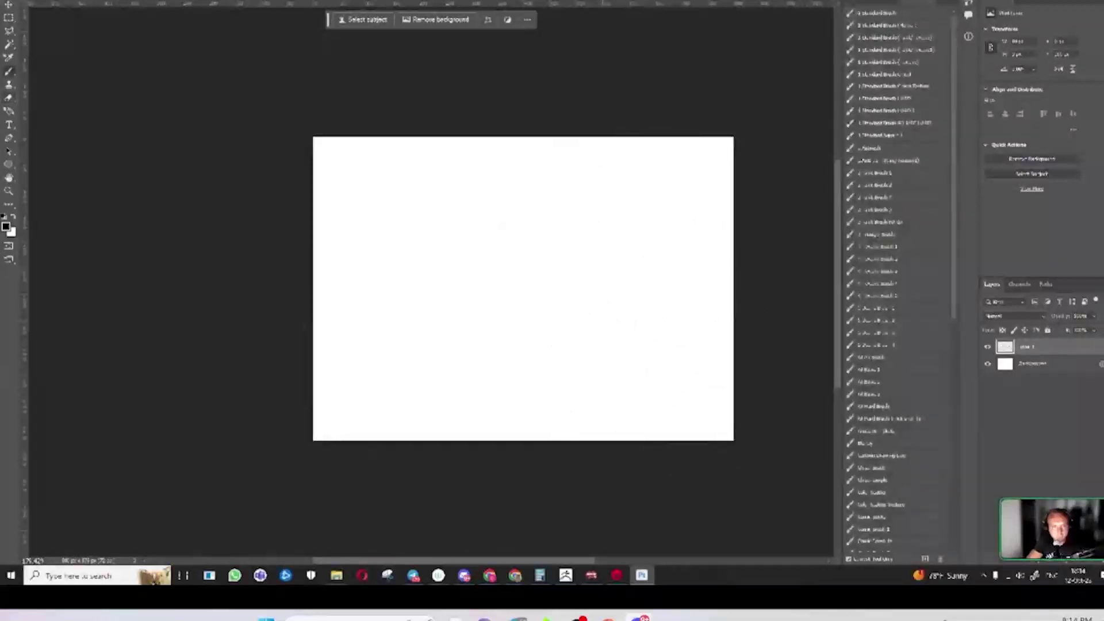
Brush two vertical and two horizontal lines dividing the canvas into thirds
{"action": "left_click_drag", "start_coordinate": [452, 123], "coordinate": [453, 451]}
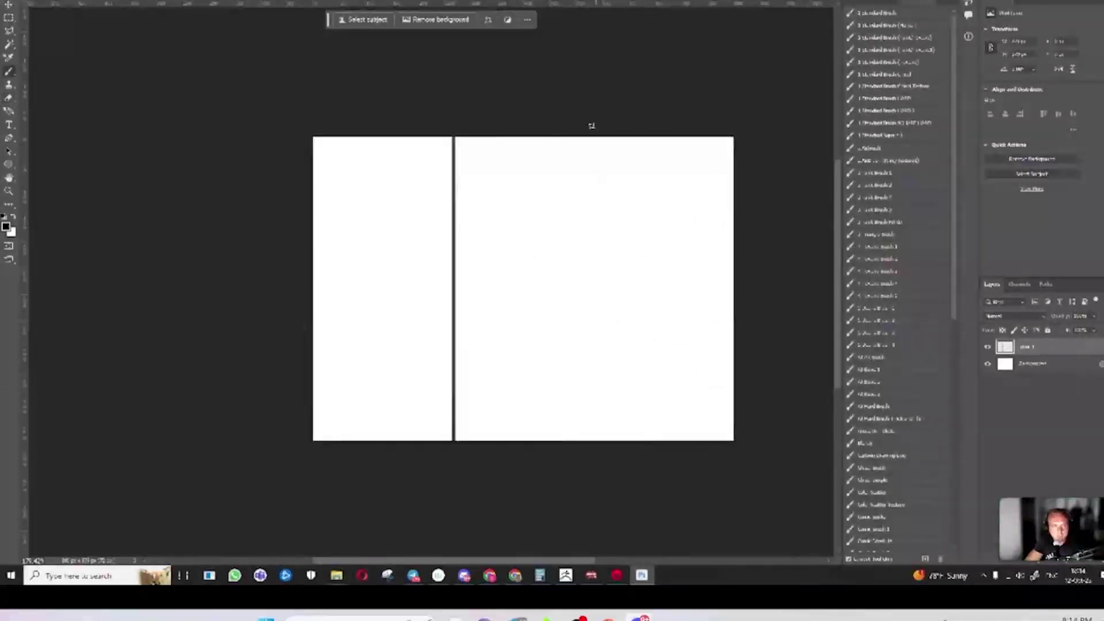
{"action": "left_click_drag", "start_coordinate": [592, 125], "coordinate": [591, 449]}
{"action": "key", "text": "ctrl+z"}
{"action": "left_click_drag", "start_coordinate": [589, 123], "coordinate": [588, 452]}
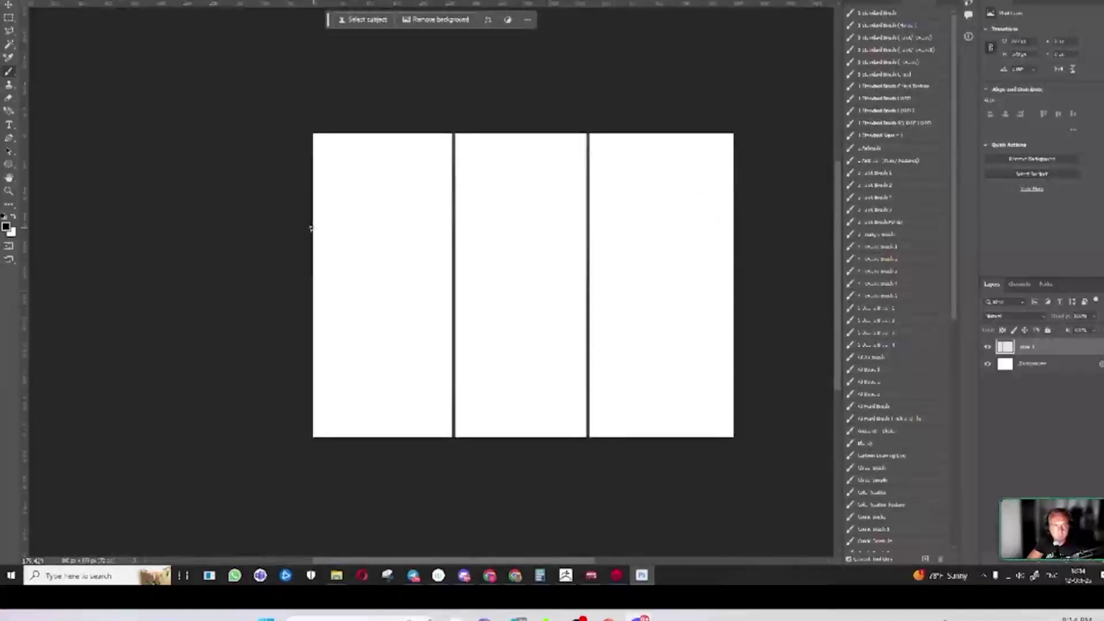
{"action": "mouse_move", "coordinate": [311, 235]}
{"action": "left_mouse_down"}
{"action": "mouse_move", "coordinate": [577, 251]}
{"action": "mouse_move", "coordinate": [735, 236]}
{"action": "left_mouse_up"}
{"action": "left_click_drag", "start_coordinate": [734, 339], "coordinate": [321, 338]}
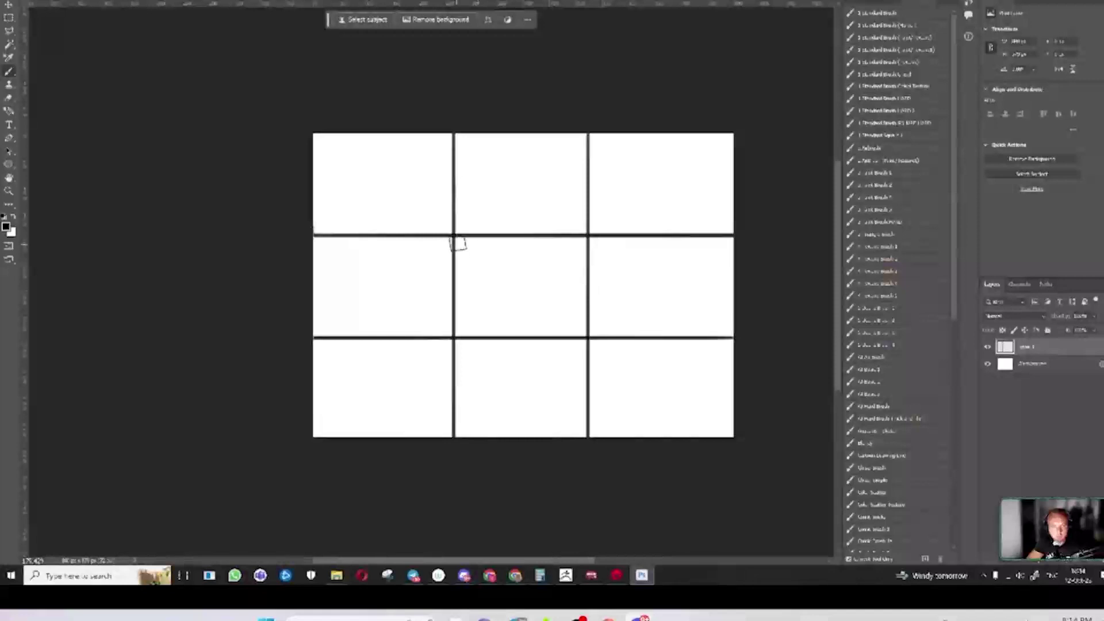
Undo a trial square, dark blob and curves, then begin a stroke at the upper-left intersection
{"action": "mouse_move", "coordinate": [453, 226]}
{"action": "left_mouse_down"}
{"action": "mouse_move", "coordinate": [437, 374]}
{"action": "mouse_move", "coordinate": [565, 360]}
{"action": "mouse_move", "coordinate": [469, 229]}
{"action": "mouse_move", "coordinate": [575, 218]}
{"action": "mouse_move", "coordinate": [526, 208]}
{"action": "mouse_move", "coordinate": [555, 343]}
{"action": "left_mouse_up"}
{"action": "key", "text": "ctrl+z"}
{"action": "key", "text": "ctrl+z"}
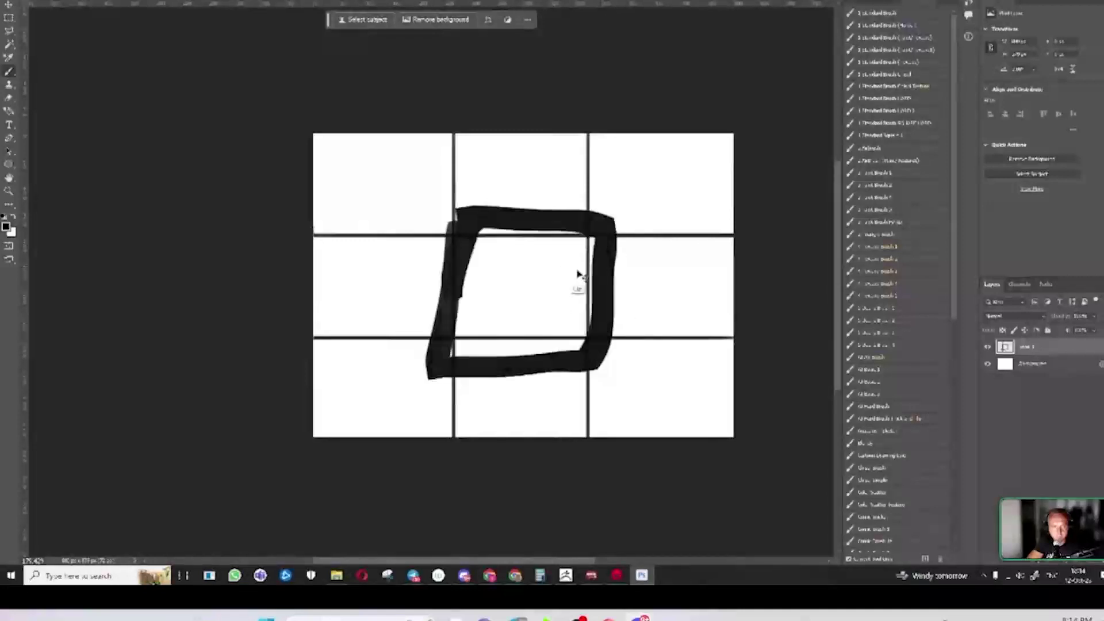
{"action": "mouse_move", "coordinate": [558, 210]}
{"action": "left_mouse_down"}
{"action": "mouse_move", "coordinate": [547, 350]}
{"action": "mouse_move", "coordinate": [596, 311]}
{"action": "mouse_move", "coordinate": [622, 250]}
{"action": "left_mouse_up"}
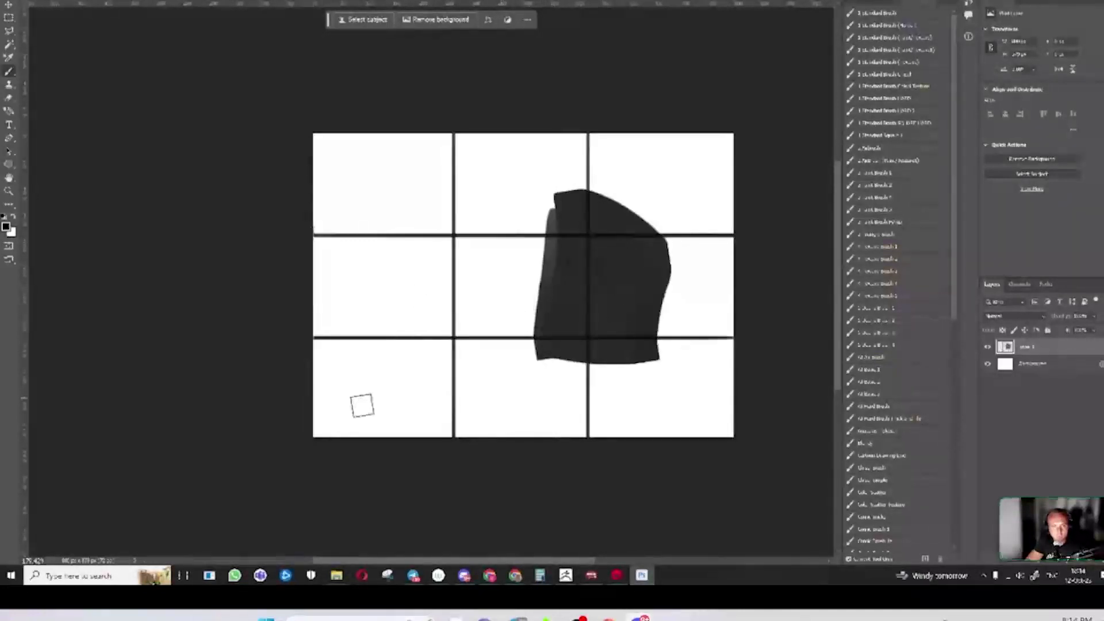
{"action": "left_click_drag", "start_coordinate": [464, 381], "coordinate": [739, 285]}
{"action": "left_click_drag", "start_coordinate": [325, 133], "coordinate": [739, 313]}
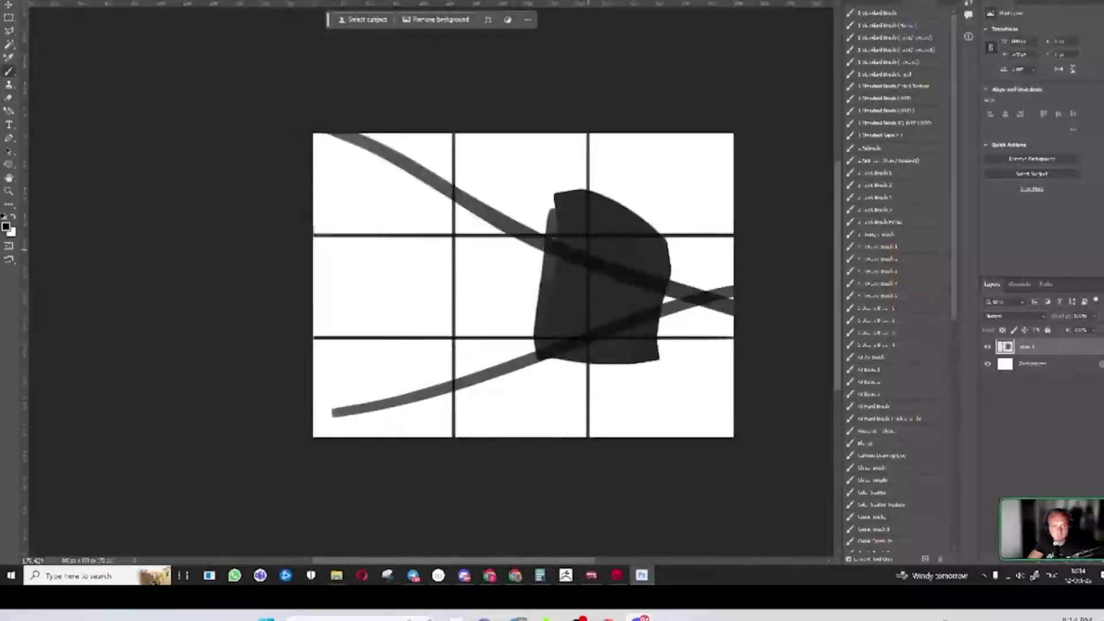
{"action": "key", "text": "ctrl+z"}
{"action": "left_click_drag", "start_coordinate": [357, 136], "coordinate": [739, 272]}
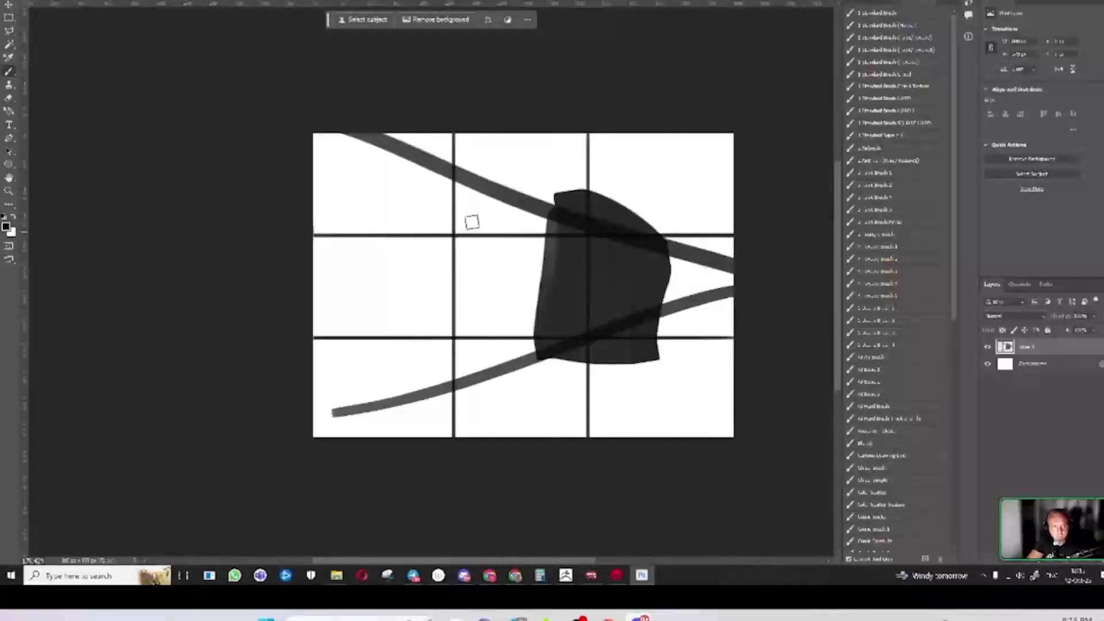
{"action": "key", "text": "ctrl+z"}
{"action": "key", "text": "ctrl+z"}
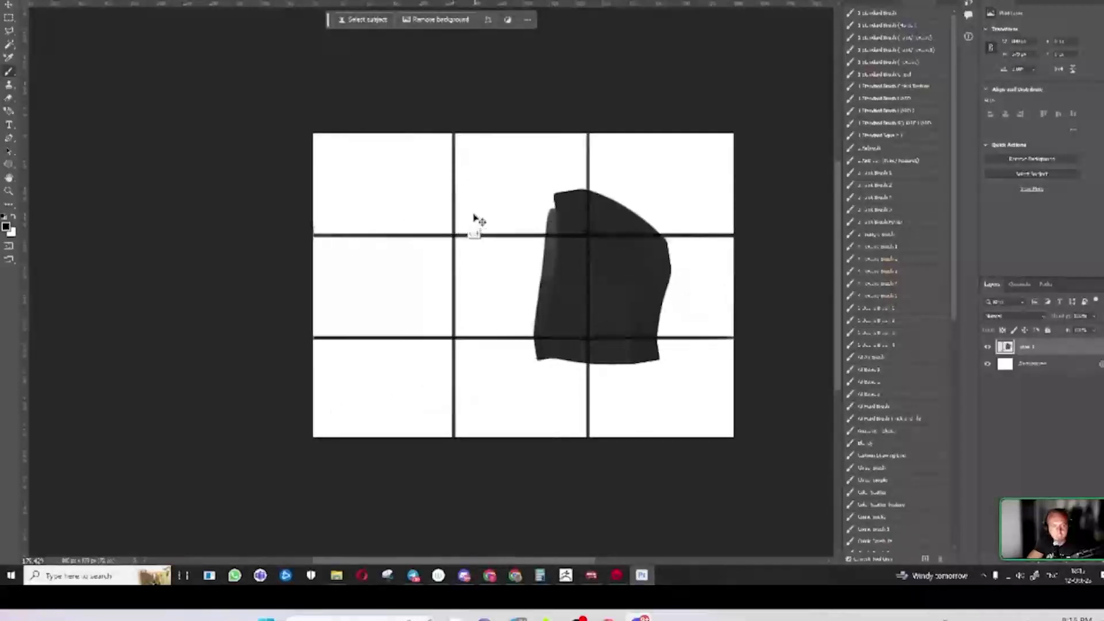
{"action": "key", "text": "ctrl+z"}
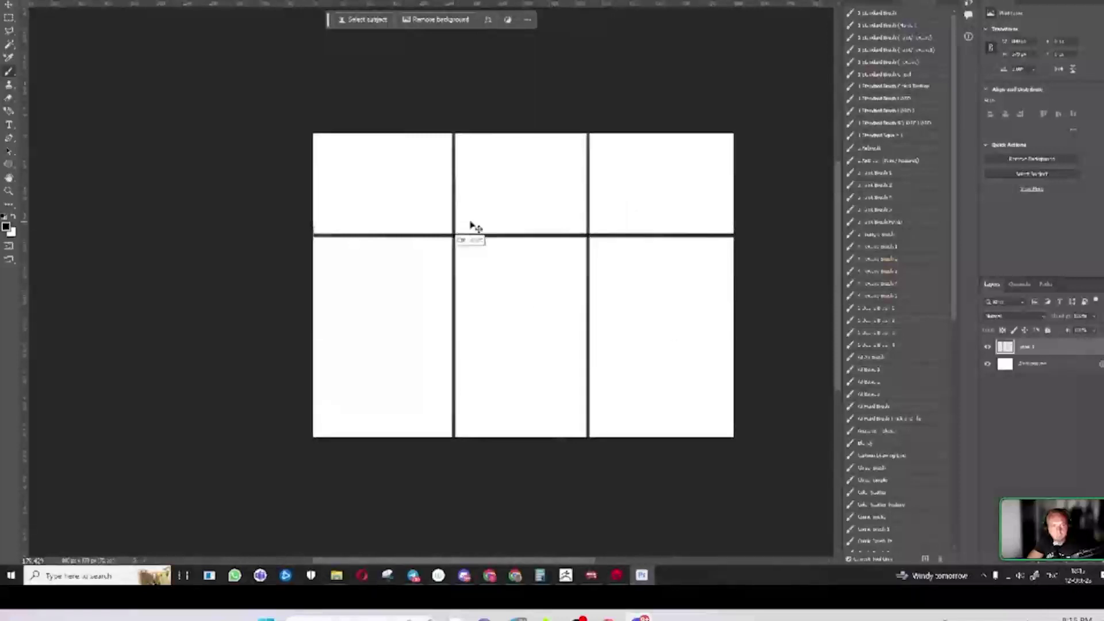
{"action": "key", "text": "ctrl+z"}
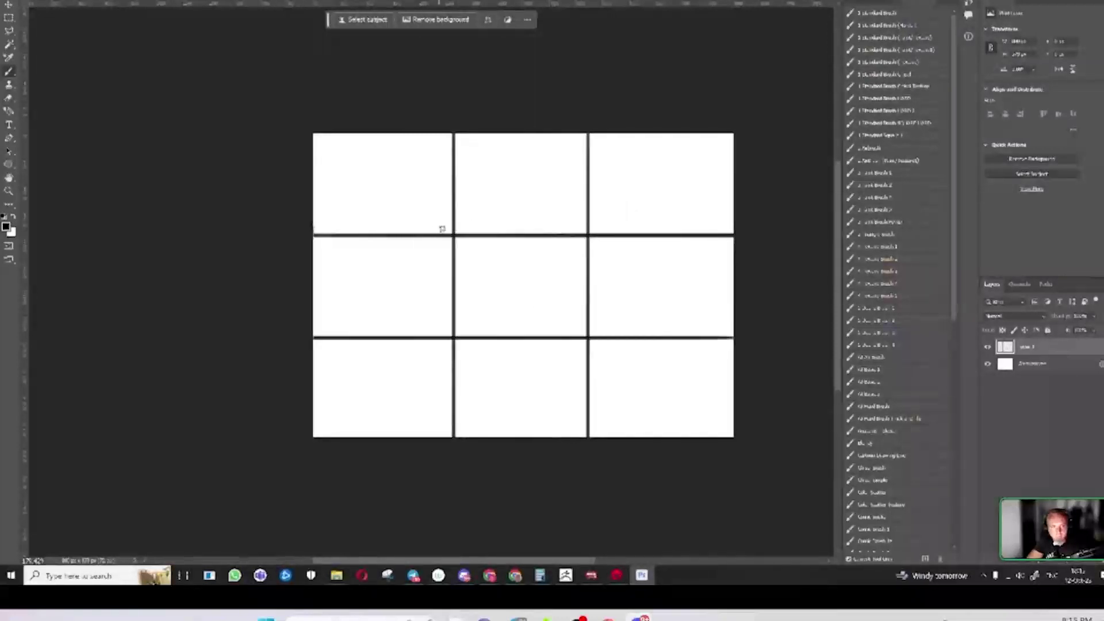
{"action": "mouse_move", "coordinate": [435, 230]}
{"action": "left_mouse_down"}
{"action": "mouse_move", "coordinate": [473, 223]}
{"action": "mouse_move", "coordinate": [427, 270]}
{"action": "left_mouse_up"}
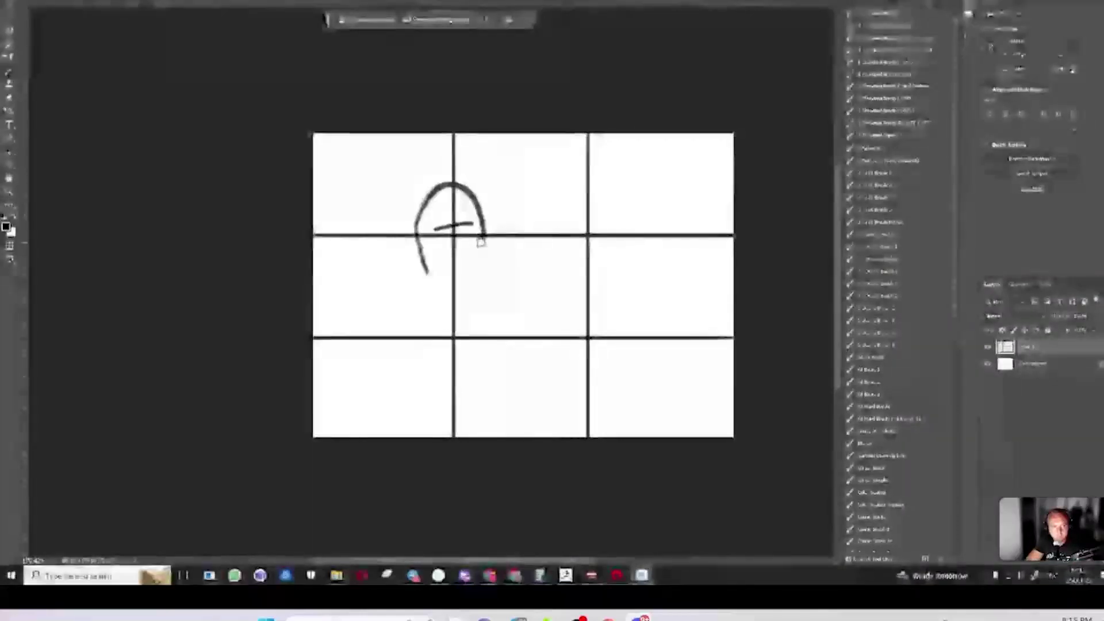
Sketch the head outline and shoulders down to the bottom of the canvas
{"action": "left_click_drag", "start_coordinate": [486, 244], "coordinate": [482, 266]}
{"action": "mouse_move", "coordinate": [462, 231]}
{"action": "left_mouse_down"}
{"action": "mouse_move", "coordinate": [474, 271]}
{"action": "mouse_move", "coordinate": [437, 283]}
{"action": "mouse_move", "coordinate": [503, 290]}
{"action": "mouse_move", "coordinate": [552, 330]}
{"action": "left_mouse_up"}
{"action": "left_click", "coordinate": [439, 294]}
{"action": "mouse_move", "coordinate": [441, 294]}
{"action": "left_mouse_down"}
{"action": "mouse_move", "coordinate": [378, 327]}
{"action": "mouse_move", "coordinate": [392, 437]}
{"action": "left_mouse_up"}
{"action": "mouse_move", "coordinate": [533, 294]}
{"action": "left_mouse_down"}
{"action": "mouse_move", "coordinate": [551, 312]}
{"action": "mouse_move", "coordinate": [580, 417]}
{"action": "mouse_move", "coordinate": [598, 437]}
{"action": "left_mouse_up"}
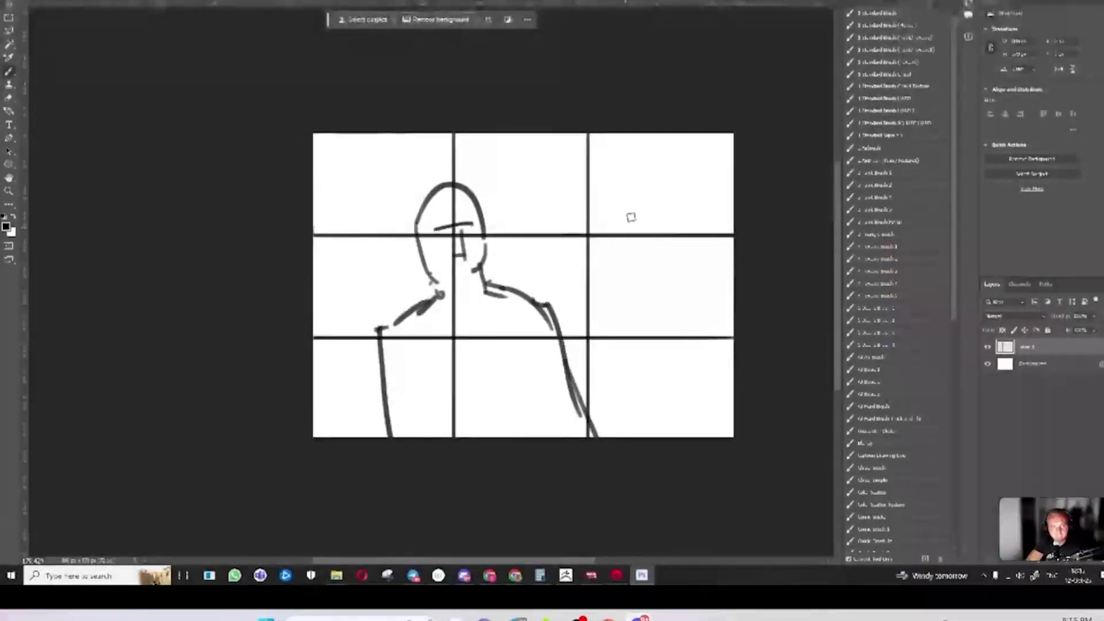
Outline a boxy, camera-like shape at the upper right beside the head
{"action": "mouse_move", "coordinate": [566, 266]}
{"action": "left_mouse_down"}
{"action": "mouse_move", "coordinate": [550, 200]}
{"action": "mouse_move", "coordinate": [593, 247]}
{"action": "left_mouse_up"}
{"action": "mouse_move", "coordinate": [547, 192]}
{"action": "left_mouse_down"}
{"action": "mouse_move", "coordinate": [581, 214]}
{"action": "mouse_move", "coordinate": [608, 258]}
{"action": "left_mouse_up"}
{"action": "left_click_drag", "start_coordinate": [578, 185], "coordinate": [655, 164]}
{"action": "left_click_drag", "start_coordinate": [614, 254], "coordinate": [696, 236]}
{"action": "left_click_drag", "start_coordinate": [667, 155], "coordinate": [698, 238]}
{"action": "left_click_drag", "start_coordinate": [609, 260], "coordinate": [713, 236]}
{"action": "left_click_drag", "start_coordinate": [672, 154], "coordinate": [726, 180]}
{"action": "left_click_drag", "start_coordinate": [713, 241], "coordinate": [735, 193]}
Draw the pole running down from the box and darken the box's edges
{"action": "mouse_move", "coordinate": [669, 251]}
{"action": "left_mouse_down"}
{"action": "mouse_move", "coordinate": [658, 253]}
{"action": "mouse_move", "coordinate": [633, 437]}
{"action": "mouse_move", "coordinate": [734, 402]}
{"action": "left_mouse_up"}
{"action": "key", "text": "ctrl+z"}
{"action": "left_click_drag", "start_coordinate": [674, 254], "coordinate": [734, 336]}
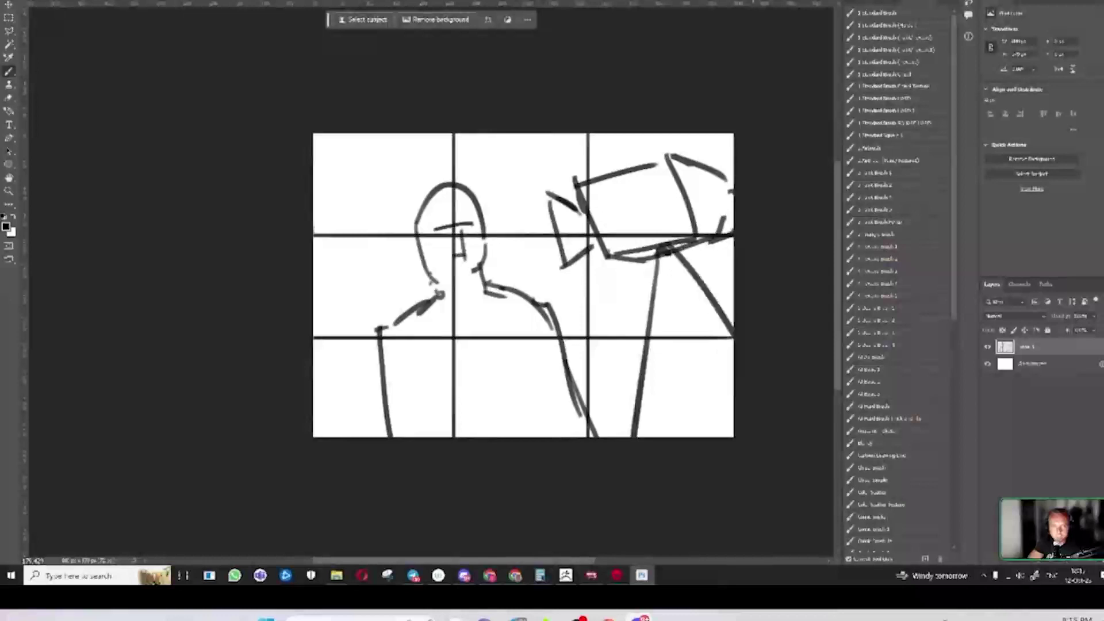
{"action": "left_click_drag", "start_coordinate": [673, 248], "coordinate": [733, 329]}
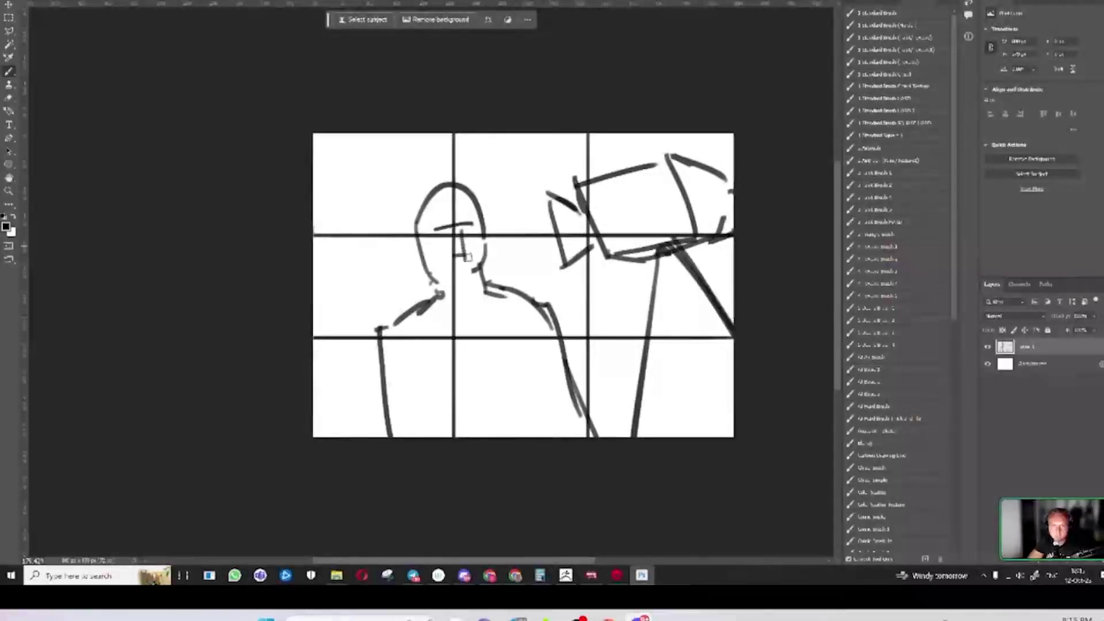
{"action": "mouse_move", "coordinate": [575, 177]}
{"action": "left_mouse_down"}
{"action": "mouse_move", "coordinate": [669, 153]}
{"action": "mouse_move", "coordinate": [726, 175]}
{"action": "mouse_move", "coordinate": [729, 221]}
{"action": "left_mouse_up"}
{"action": "left_click_drag", "start_coordinate": [667, 153], "coordinate": [698, 239]}
{"action": "mouse_move", "coordinate": [575, 174]}
{"action": "left_mouse_down"}
{"action": "mouse_move", "coordinate": [539, 214]}
{"action": "mouse_move", "coordinate": [542, 204]}
{"action": "mouse_move", "coordinate": [556, 262]}
{"action": "mouse_move", "coordinate": [627, 285]}
{"action": "left_mouse_up"}
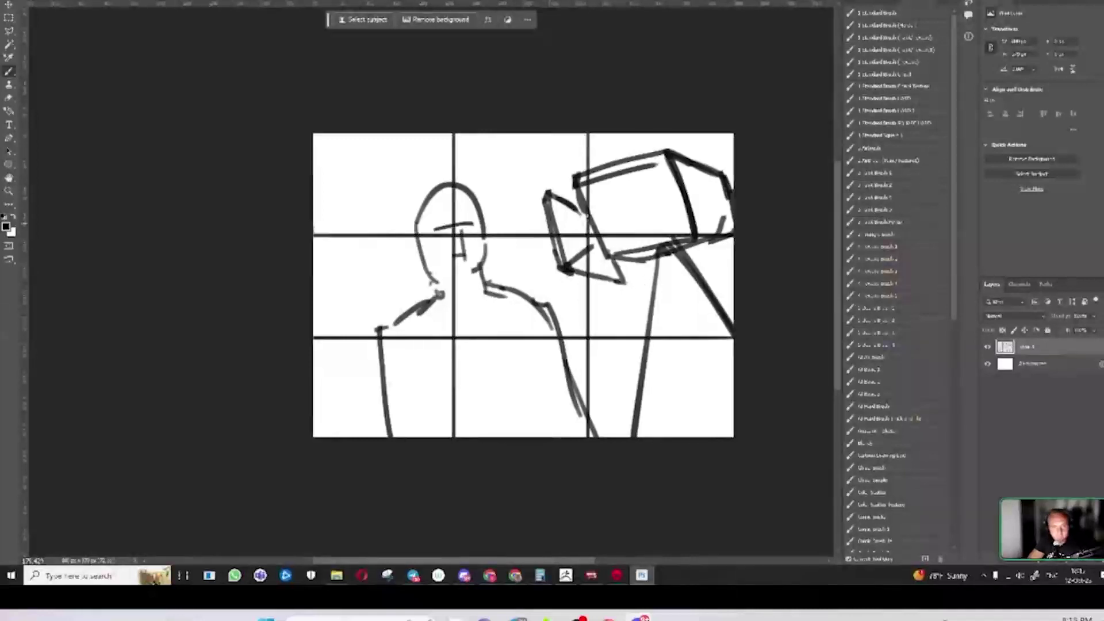
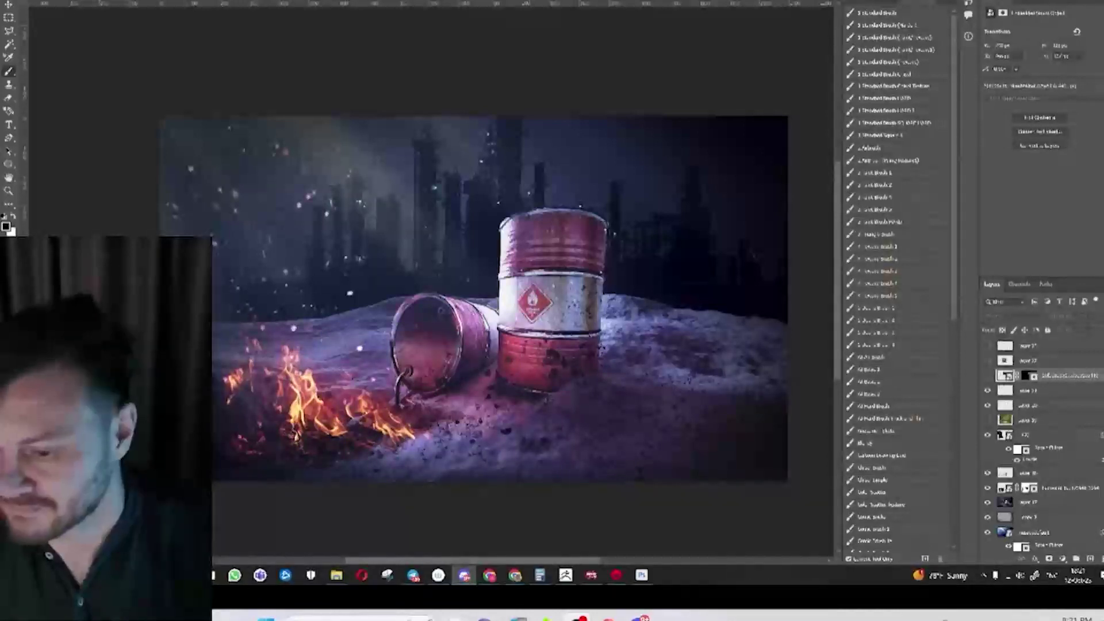
Pan the Photoshop painting view up to the upright barrel's top
{"action": "scroll", "coordinate": [439, 310], "scroll_direction": "up", "scroll_amount": 8}
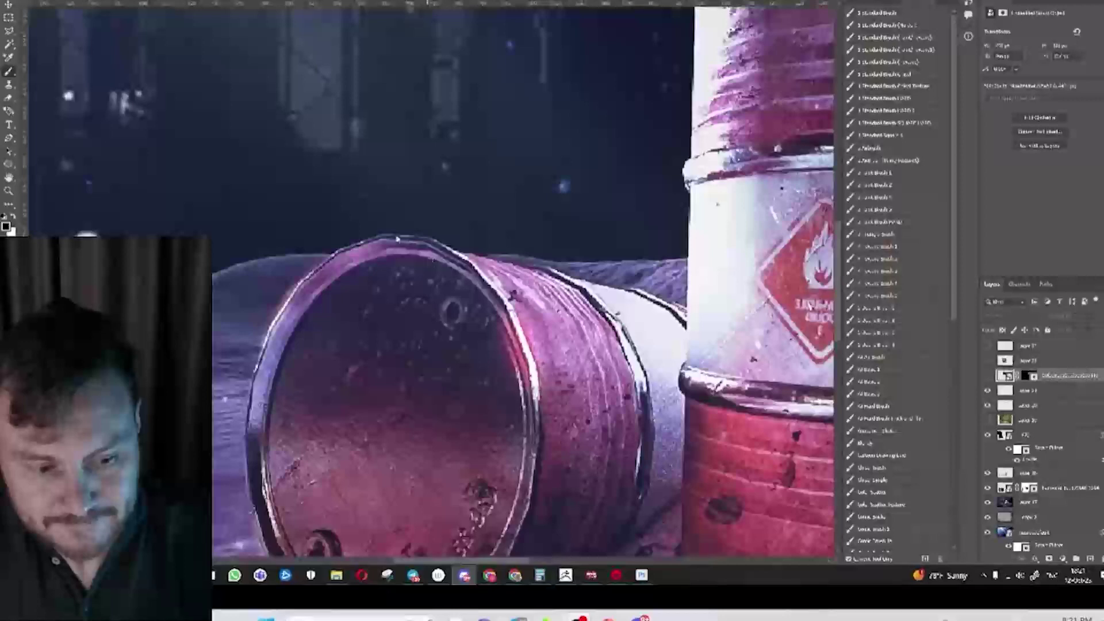
{"action": "left_click", "coordinate": [697, 225]}
{"action": "left_click_drag", "start_coordinate": [697, 225], "coordinate": [471, 497]}
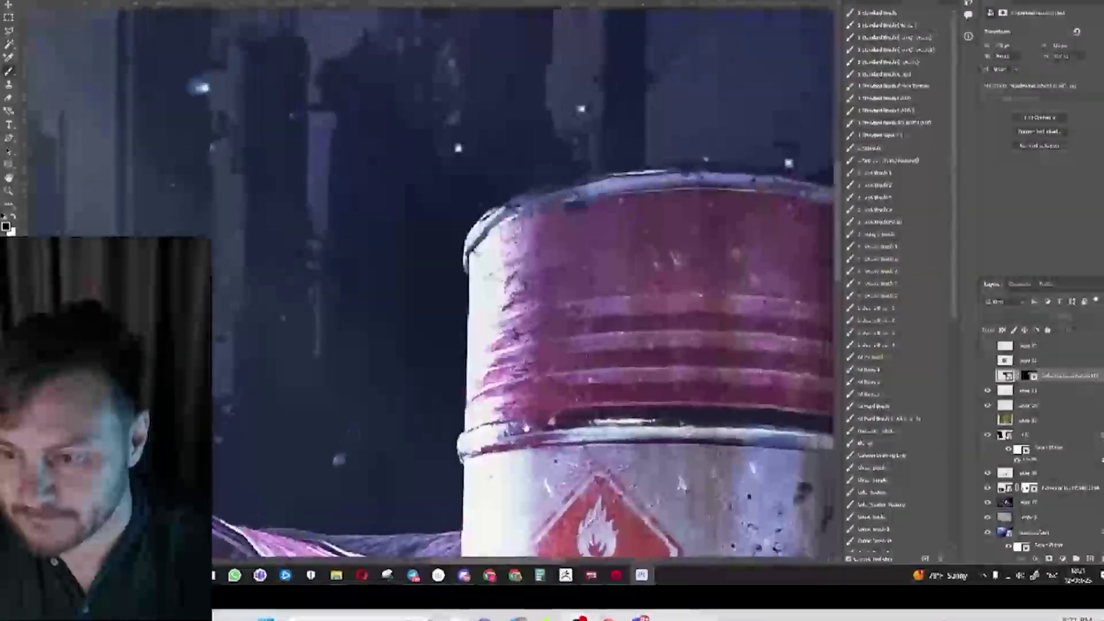
{"action": "left_click_drag", "start_coordinate": [758, 229], "coordinate": [618, 230]}
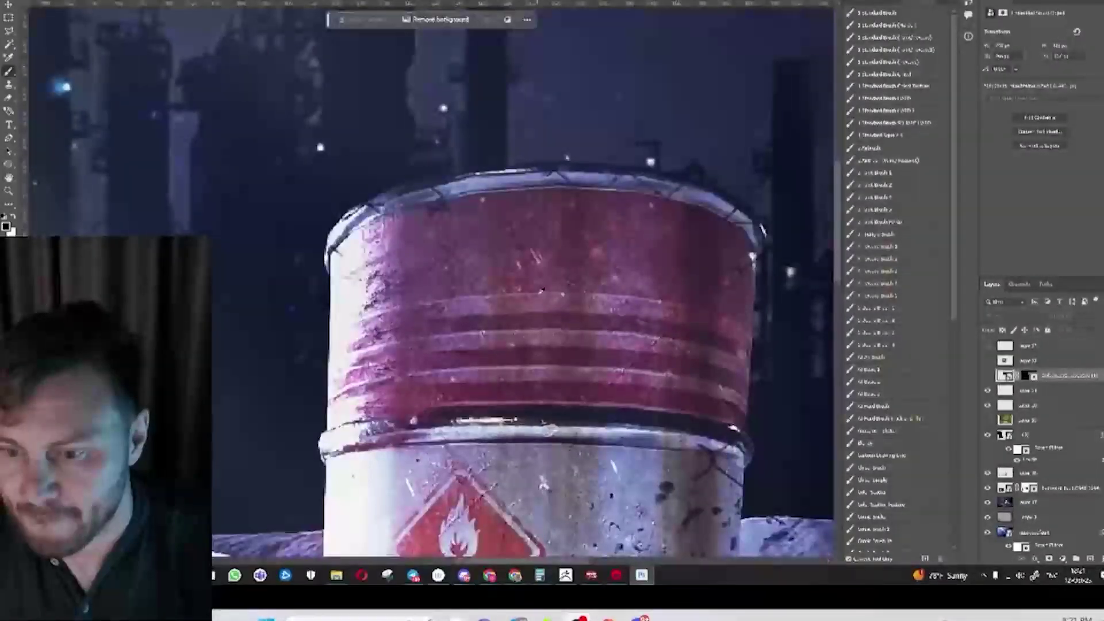
{"action": "scroll", "coordinate": [589, 300], "scroll_direction": "down", "scroll_amount": 5}
{"action": "scroll", "coordinate": [590, 299], "scroll_direction": "down", "scroll_amount": 5}
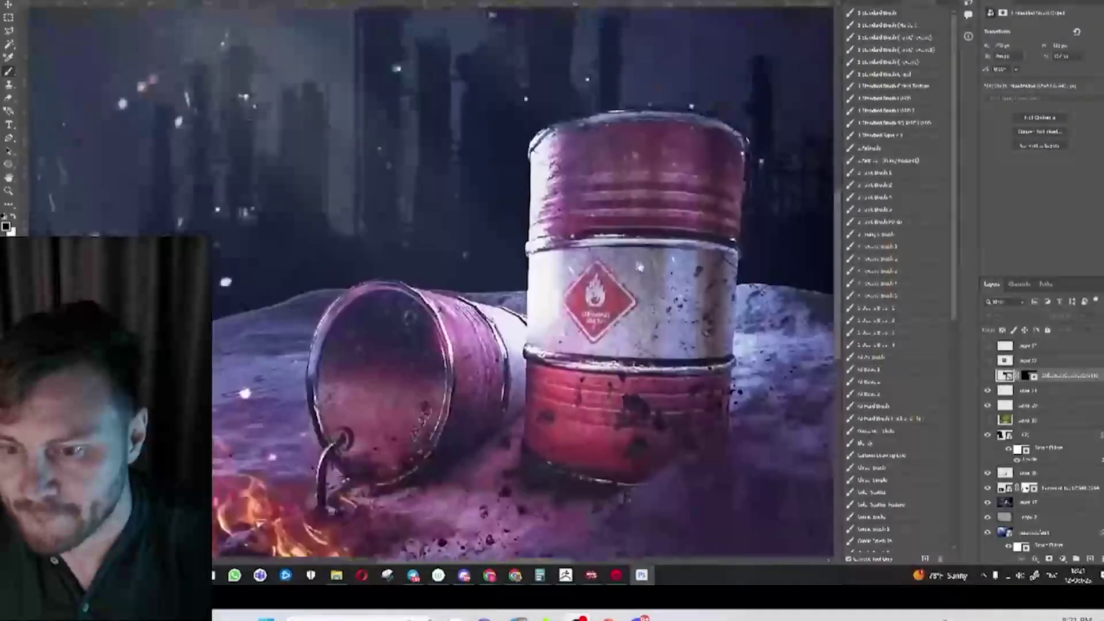
{"action": "scroll", "coordinate": [646, 263], "scroll_direction": "down", "scroll_amount": 3}
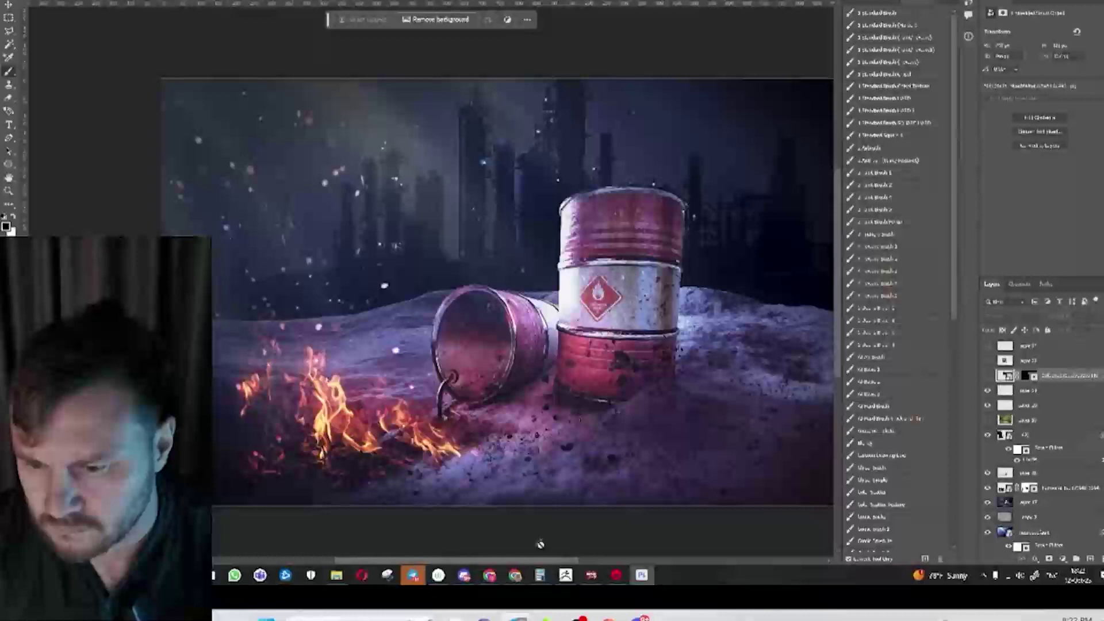
Switch to ArtStation and open the Drone project from the Digital Arts University portfolio grid
{"action": "mouse_move", "coordinate": [519, 569]}
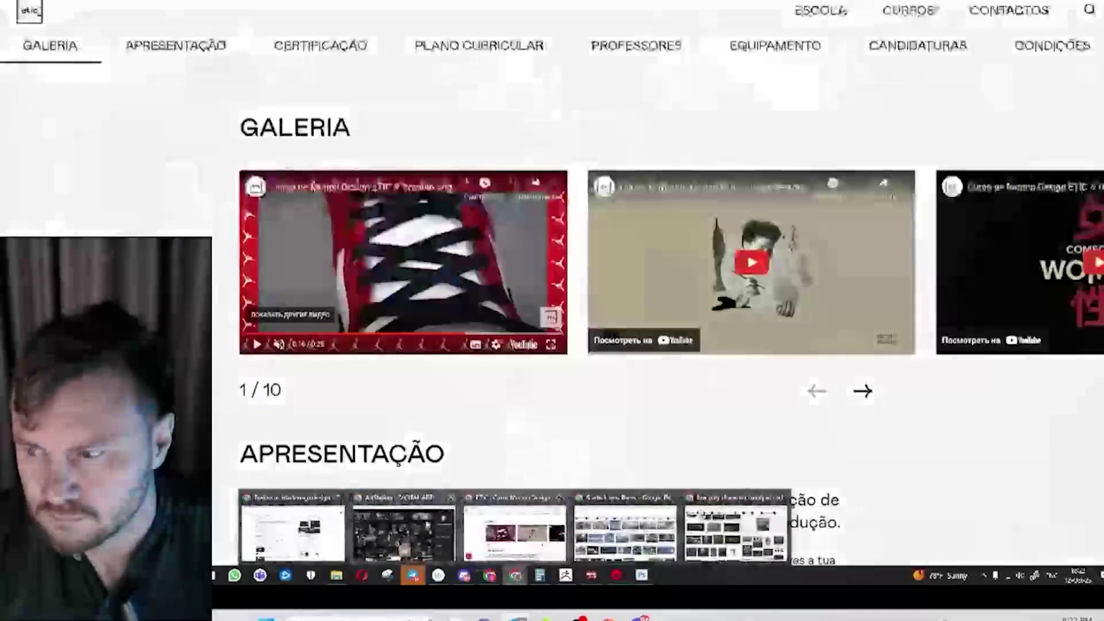
{"action": "left_click", "coordinate": [404, 532]}
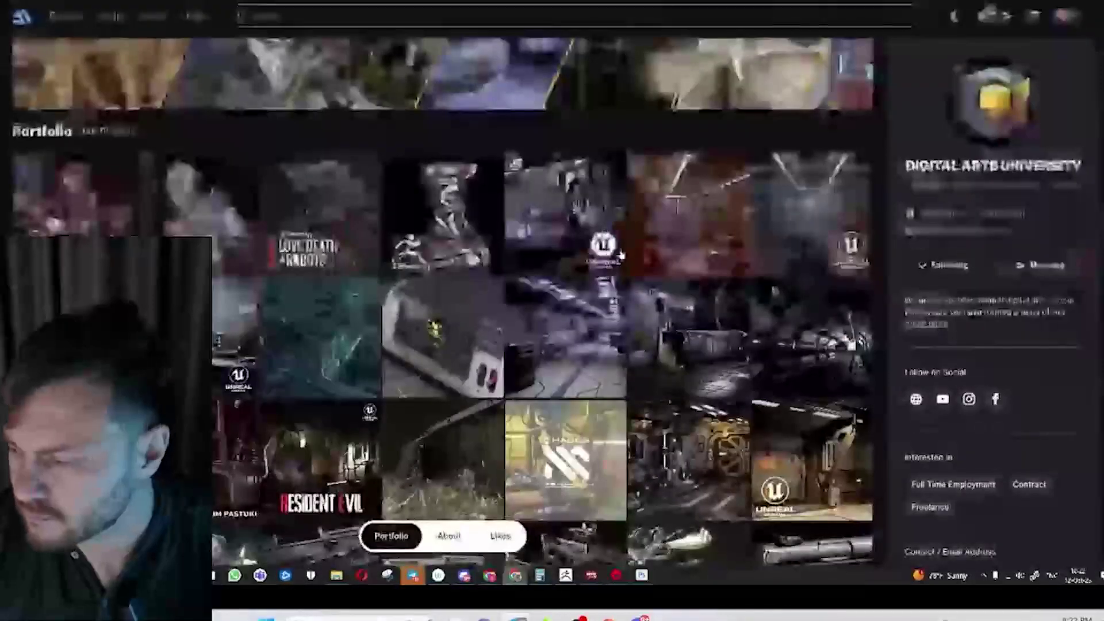
{"action": "scroll", "coordinate": [628, 260], "scroll_direction": "down", "scroll_amount": 7}
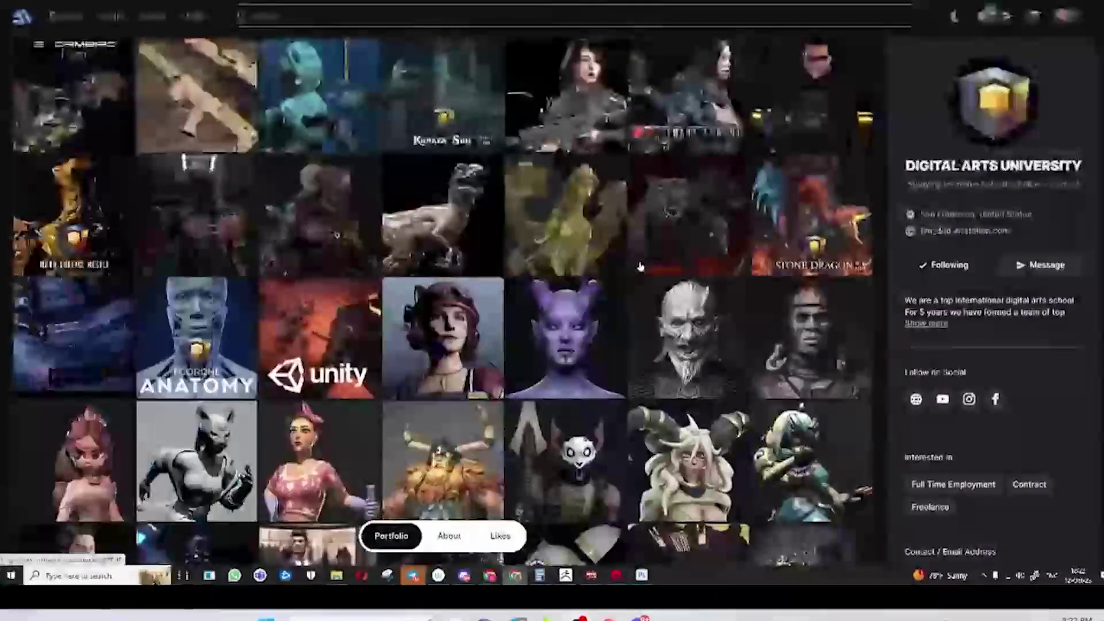
{"action": "scroll", "coordinate": [650, 265], "scroll_direction": "down", "scroll_amount": 2}
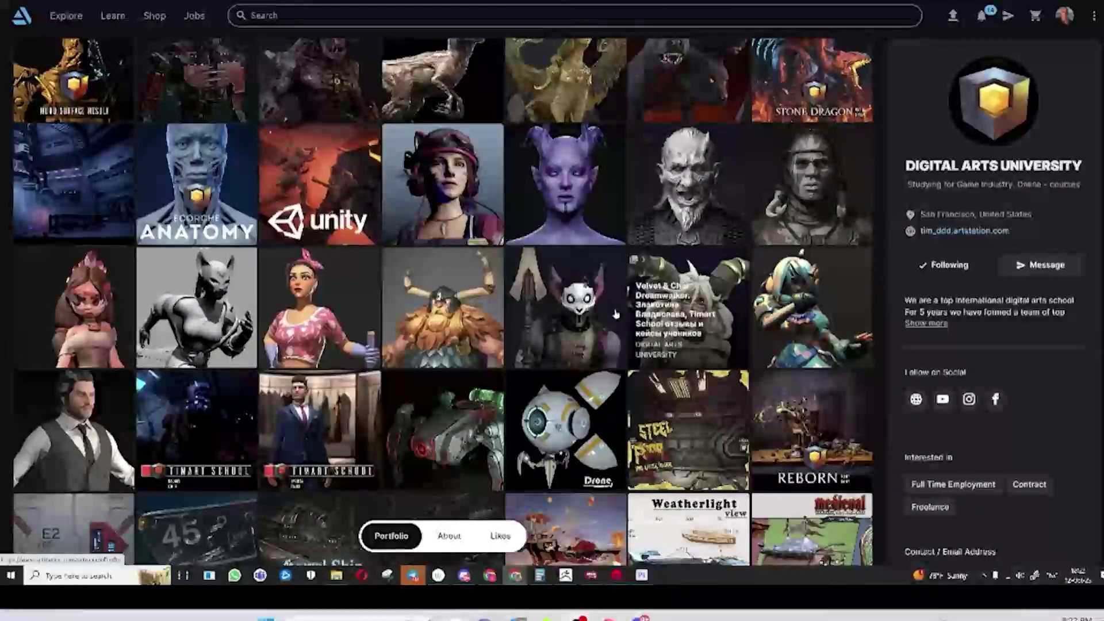
{"action": "scroll", "coordinate": [616, 313], "scroll_direction": "down", "scroll_amount": 1}
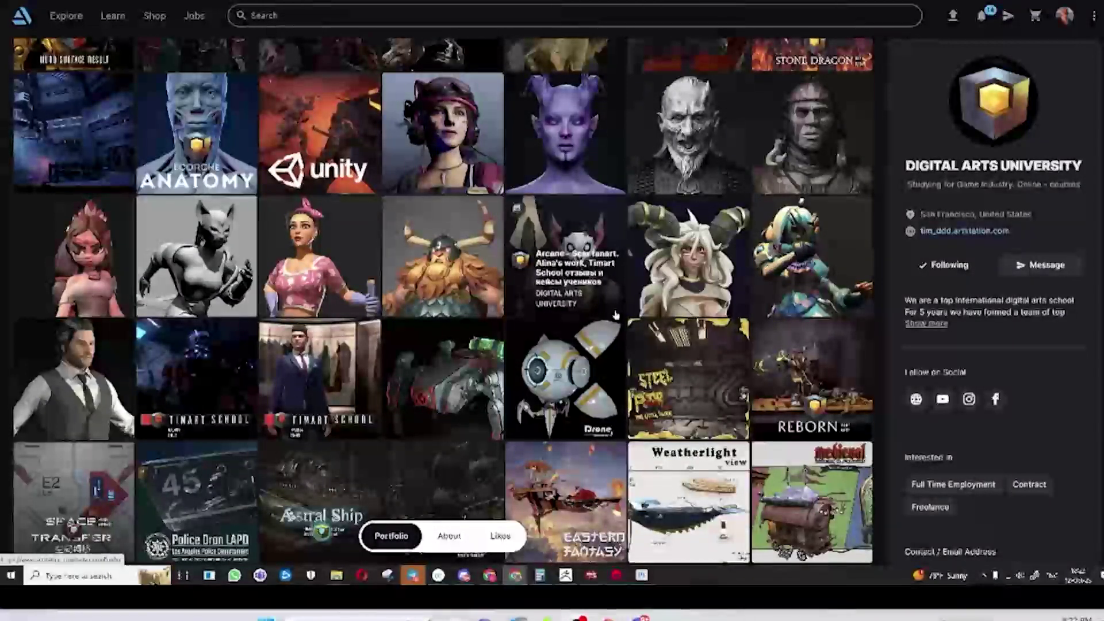
{"action": "left_click", "coordinate": [588, 357]}
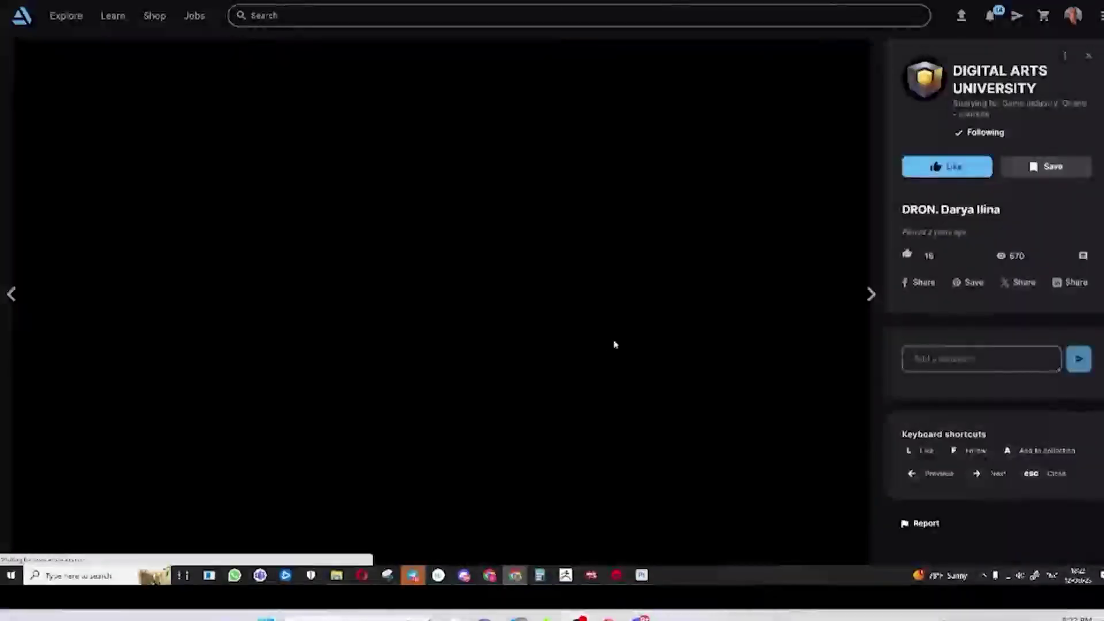
Look through the Drone project images, then go back to the Digital Arts University profile
{"action": "scroll", "coordinate": [670, 342], "scroll_direction": "down", "scroll_amount": 7}
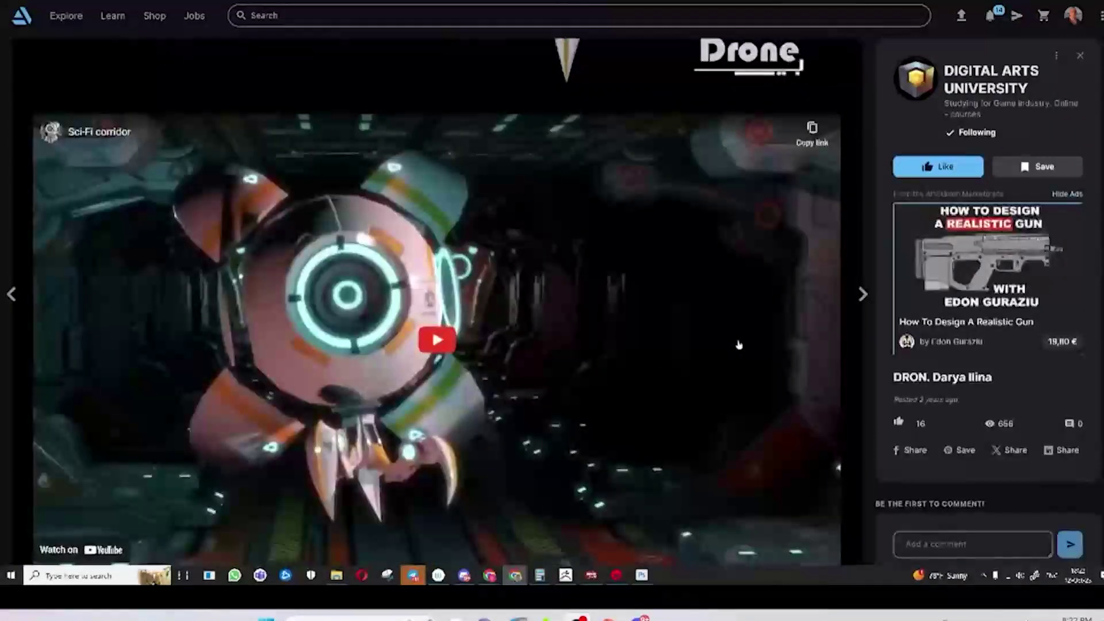
{"action": "scroll", "coordinate": [743, 357], "scroll_direction": "up", "scroll_amount": 7}
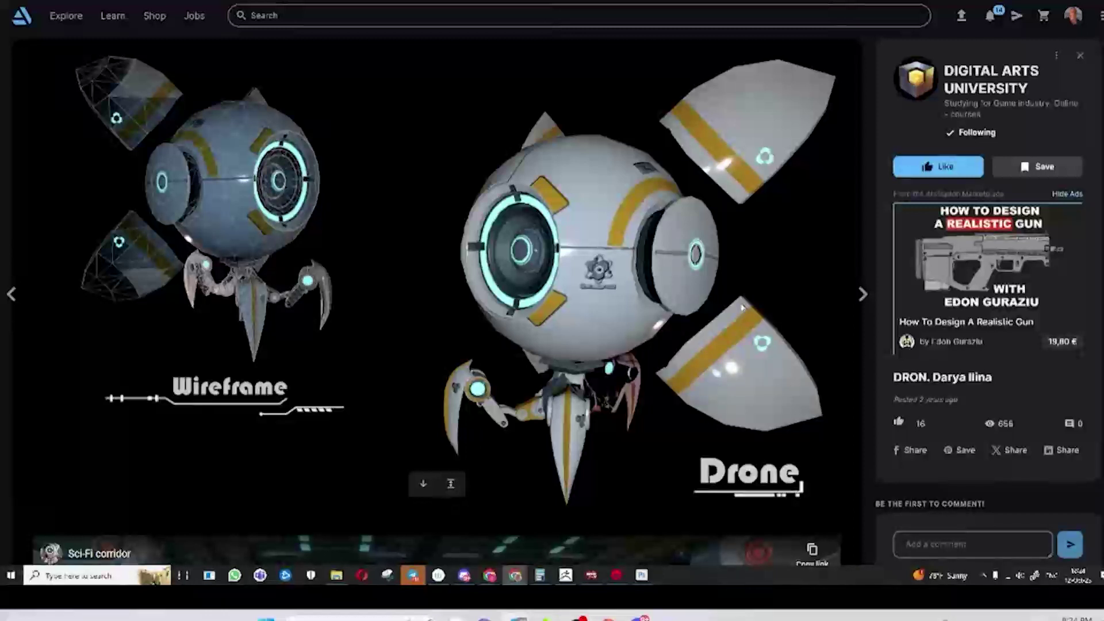
{"action": "mouse_move", "coordinate": [974, 88]}
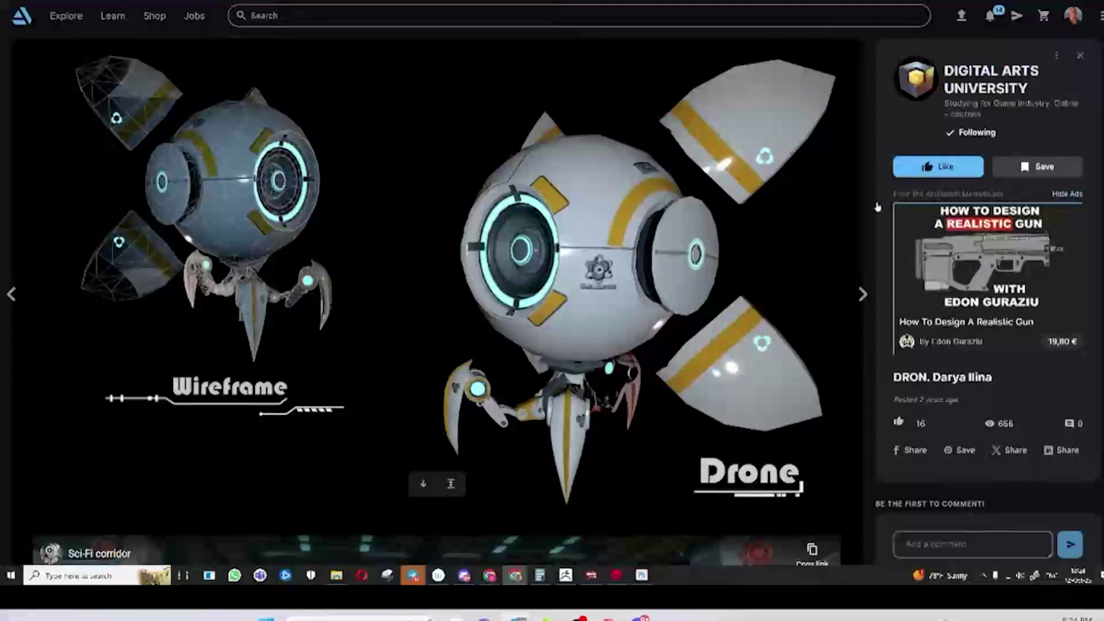
{"action": "left_click", "coordinate": [962, 72]}
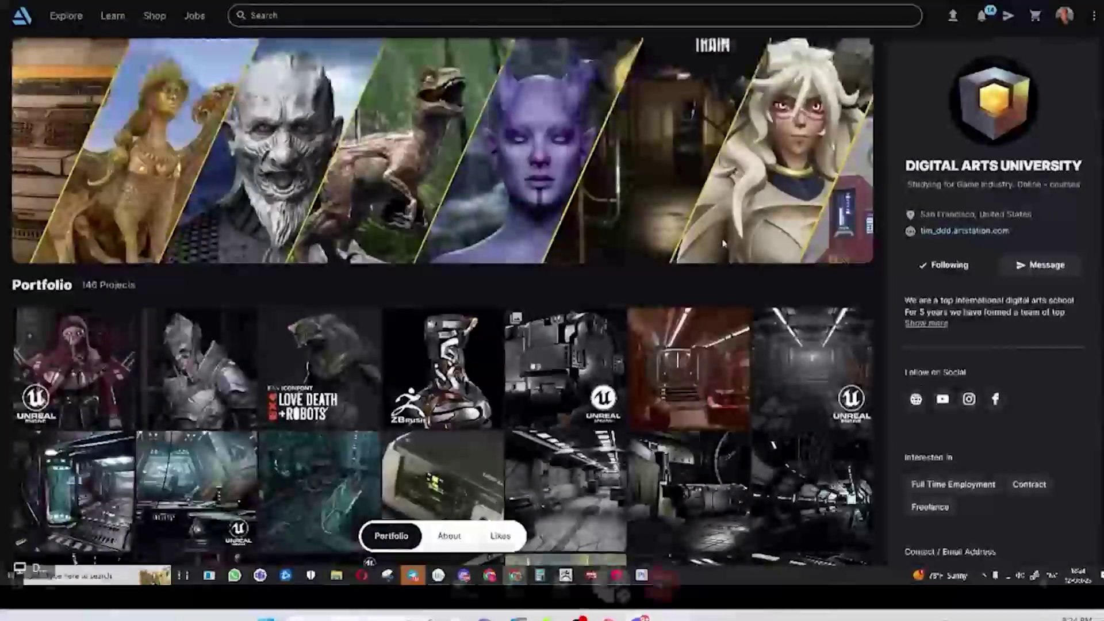
Scroll down the Digital Arts University portfolio grid and open the Kraken Ship project
{"action": "scroll", "coordinate": [723, 244], "scroll_direction": "down", "scroll_amount": 1}
{"action": "scroll", "coordinate": [724, 243], "scroll_direction": "down", "scroll_amount": 1}
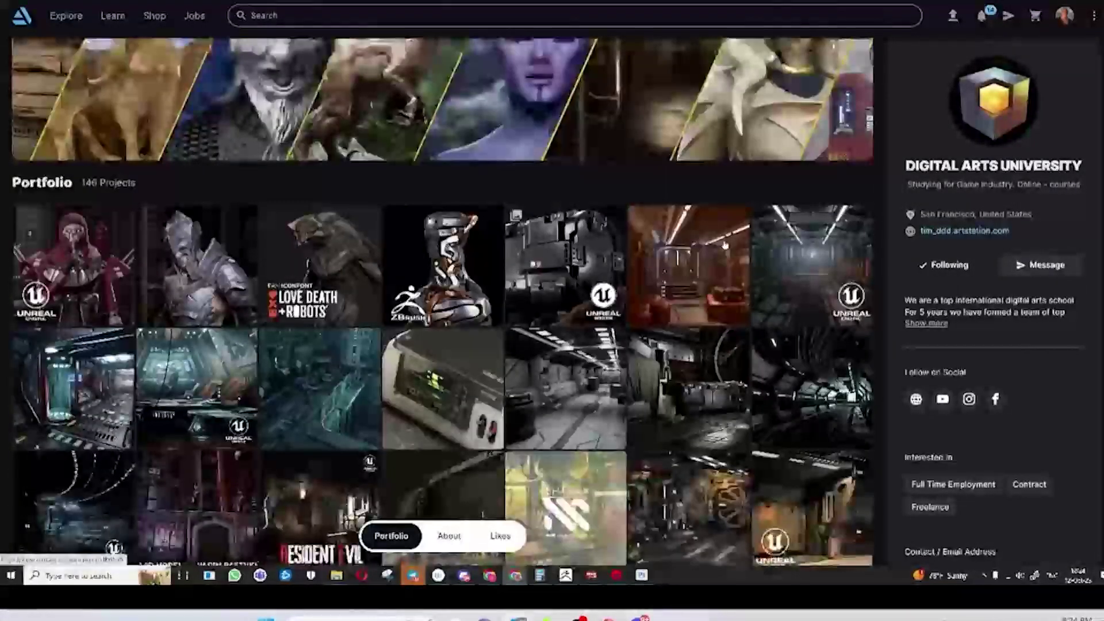
{"action": "mouse_move", "coordinate": [725, 245]}
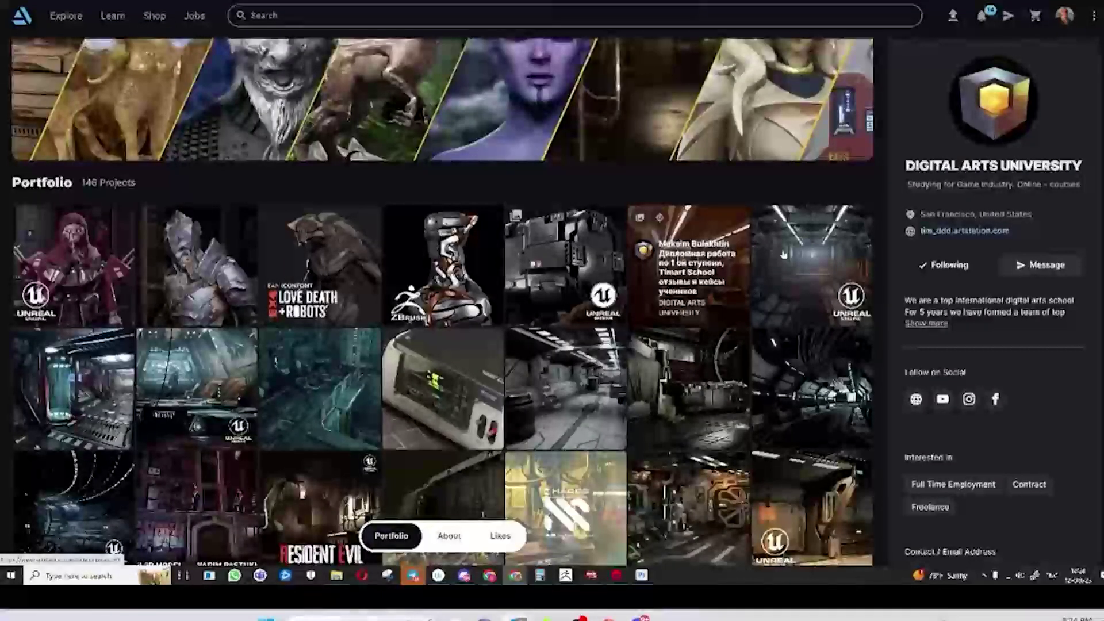
{"action": "mouse_move", "coordinate": [865, 324]}
{"action": "scroll", "coordinate": [865, 324], "scroll_direction": "down", "scroll_amount": 3}
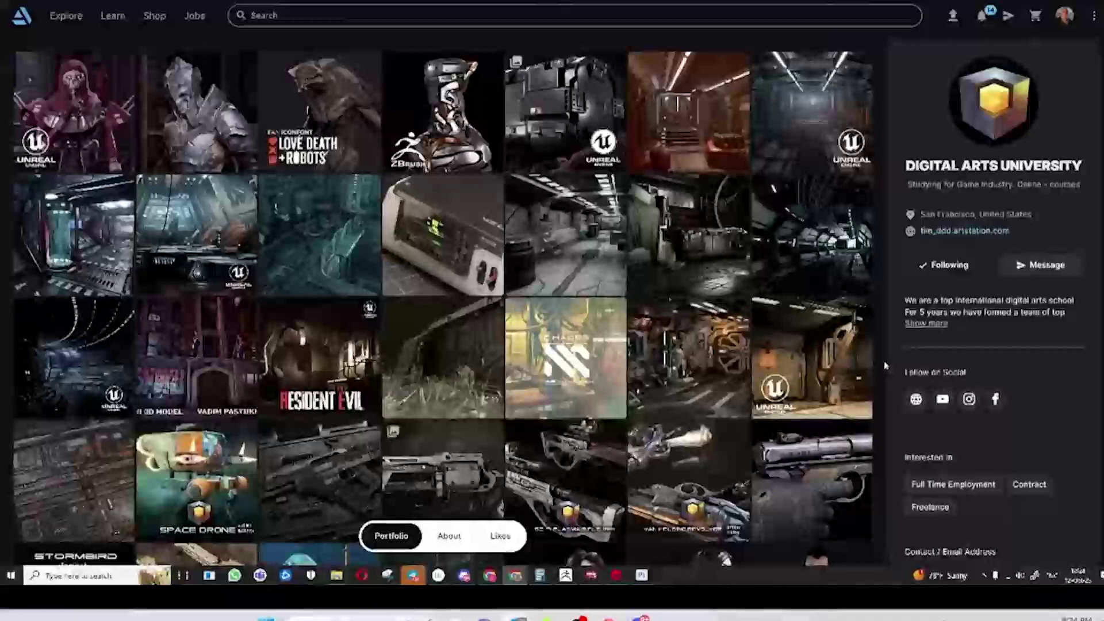
{"action": "scroll", "coordinate": [885, 366], "scroll_direction": "down", "scroll_amount": 2}
{"action": "scroll", "coordinate": [886, 365], "scroll_direction": "down", "scroll_amount": 1}
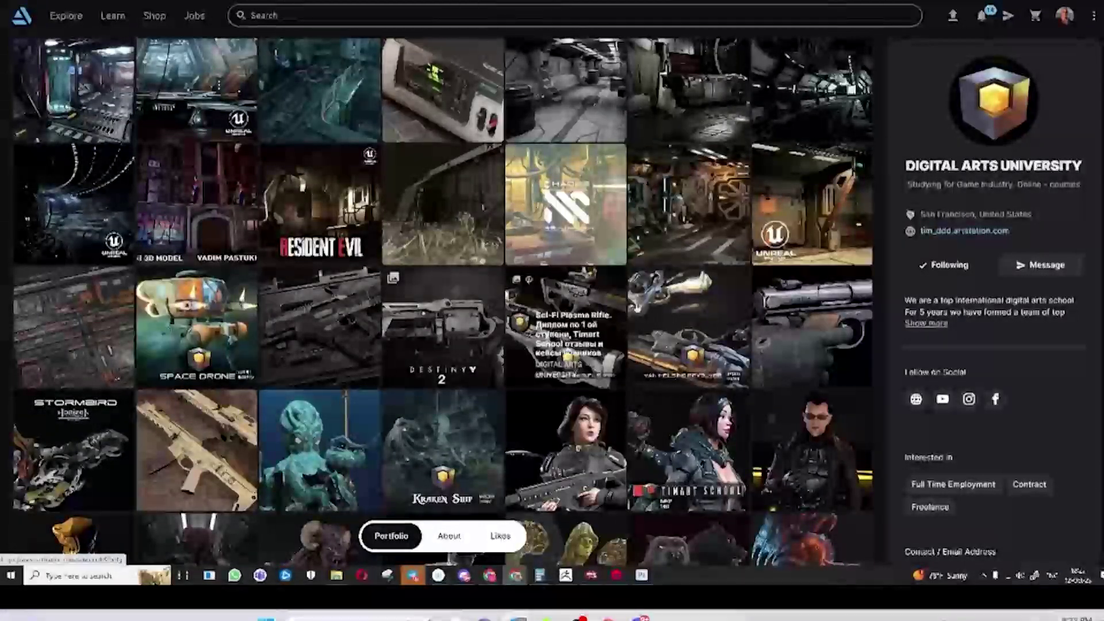
{"action": "left_click", "coordinate": [487, 428]}
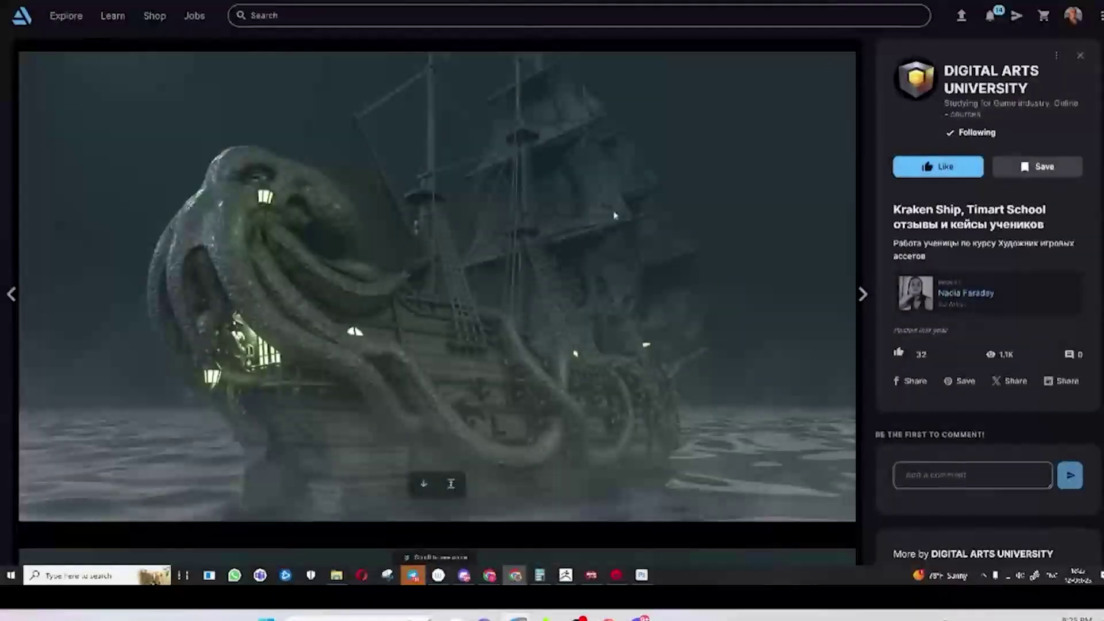
{"action": "scroll", "coordinate": [742, 369], "scroll_direction": "down", "scroll_amount": 5}
{"action": "scroll", "coordinate": [786, 306], "scroll_direction": "down", "scroll_amount": 3}
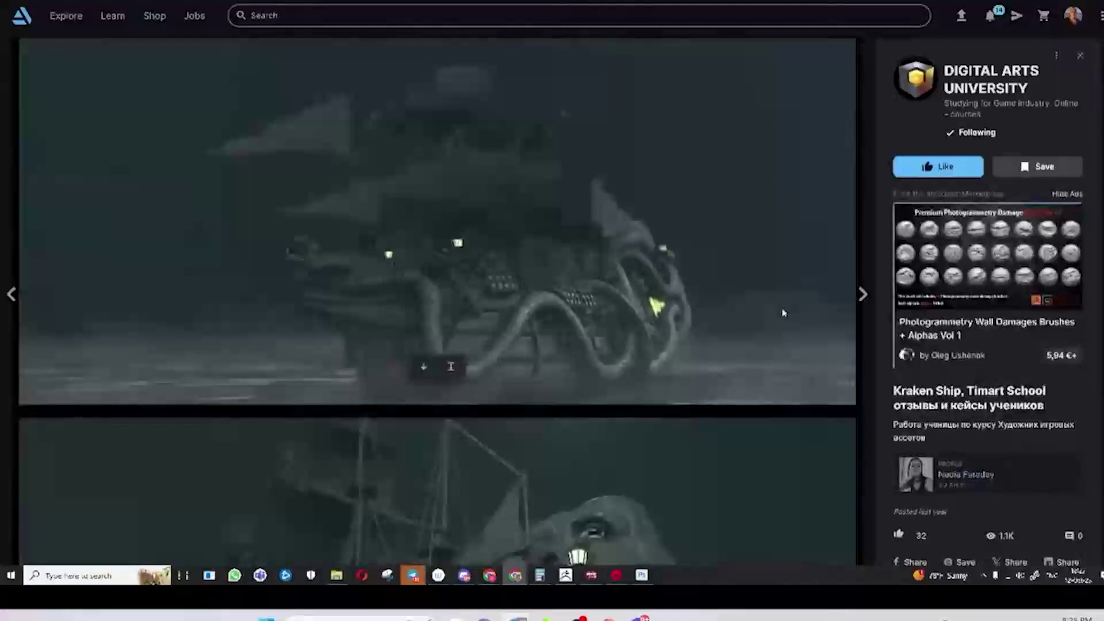
{"action": "scroll", "coordinate": [783, 313], "scroll_direction": "down", "scroll_amount": 4}
{"action": "scroll", "coordinate": [711, 371], "scroll_direction": "down", "scroll_amount": 3}
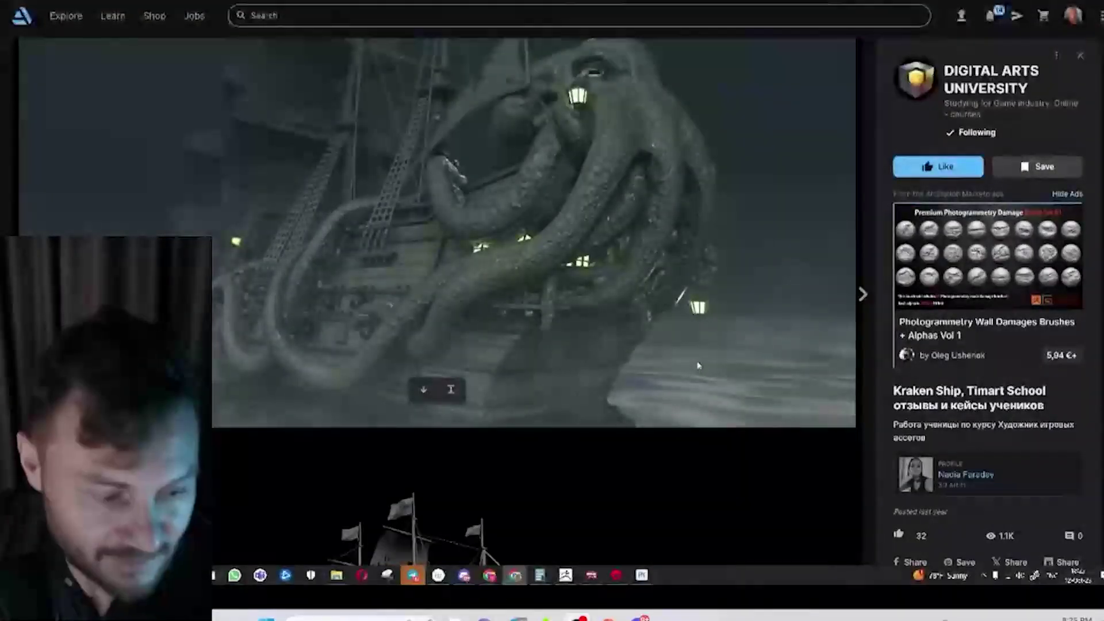
{"action": "scroll", "coordinate": [699, 366], "scroll_direction": "down", "scroll_amount": 7}
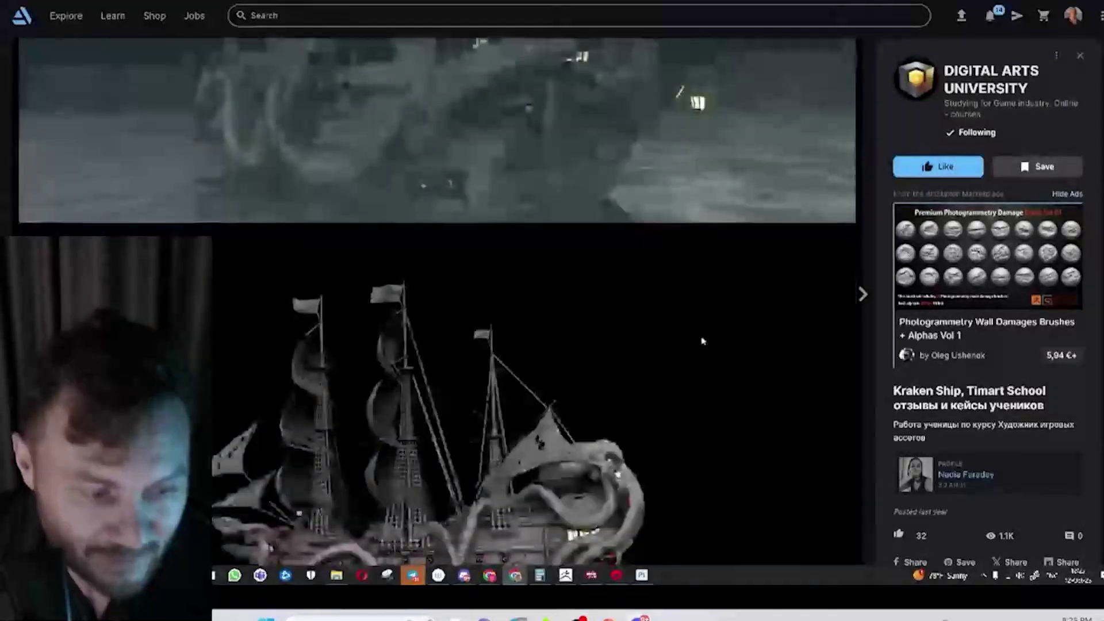
{"action": "scroll", "coordinate": [280, 256], "scroll_direction": "up", "scroll_amount": 9}
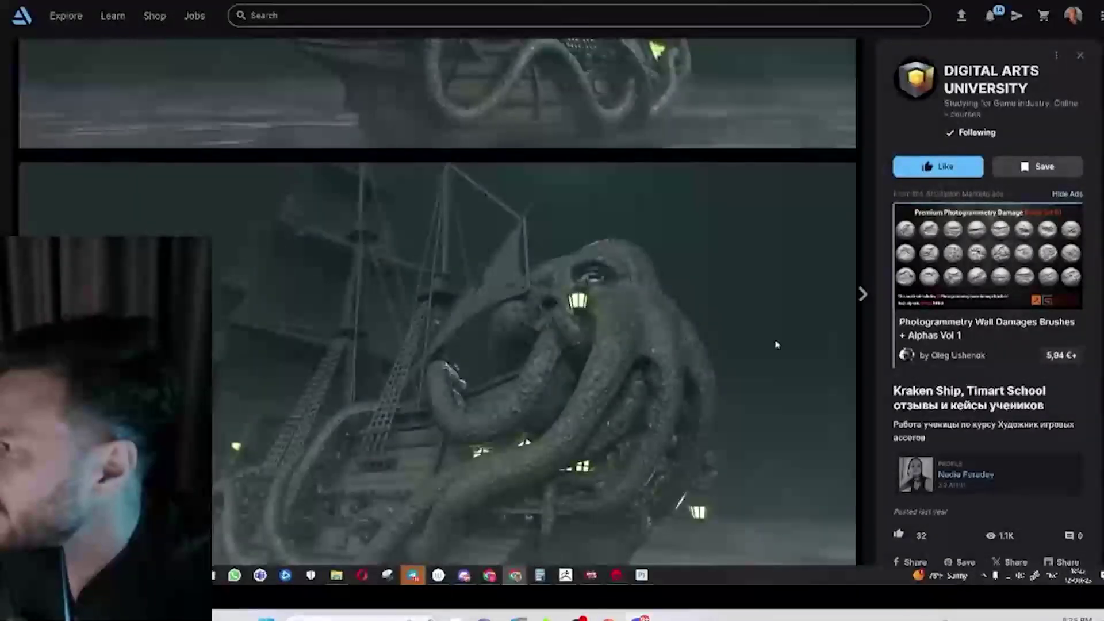
{"action": "scroll", "coordinate": [281, 256], "scroll_direction": "up", "scroll_amount": 5}
{"action": "scroll", "coordinate": [632, 344], "scroll_direction": "down", "scroll_amount": 7}
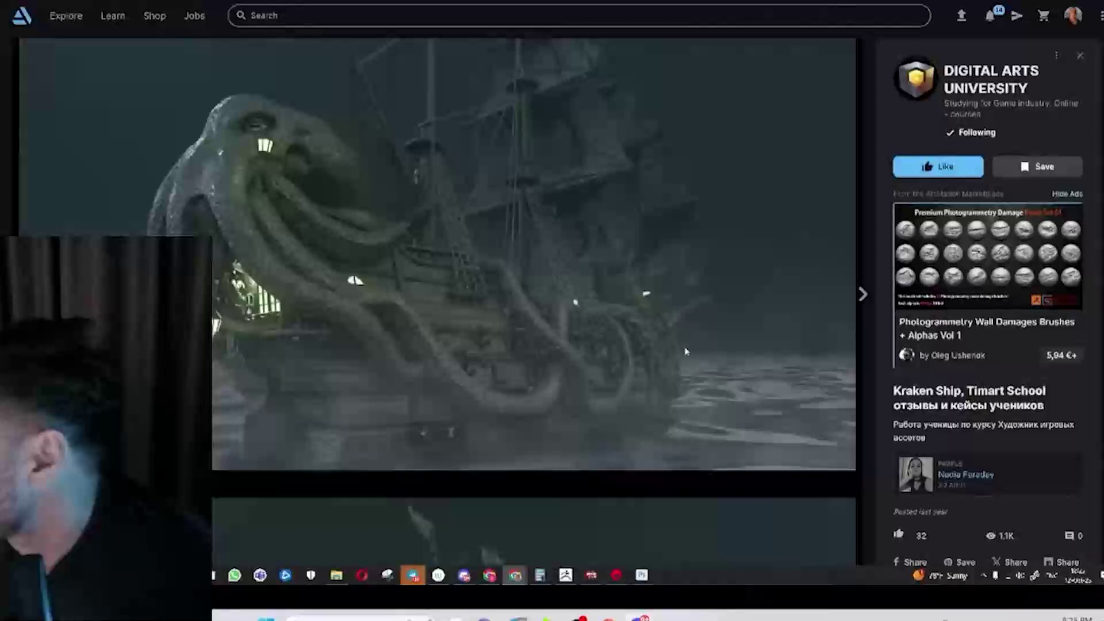
{"action": "scroll", "coordinate": [735, 395], "scroll_direction": "up", "scroll_amount": 1}
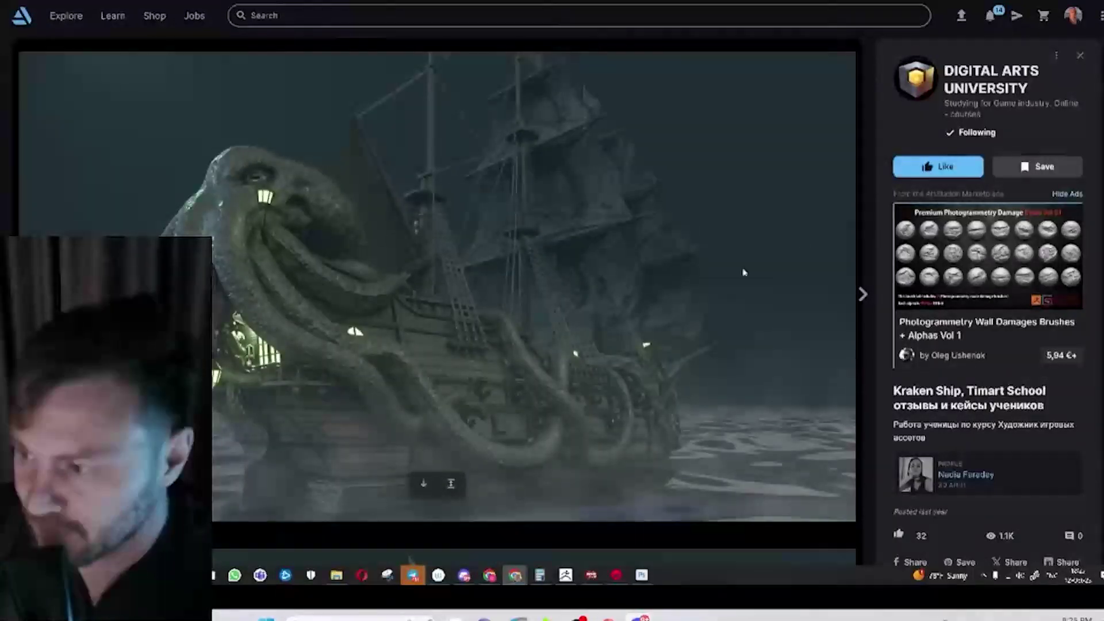
{"action": "mouse_move", "coordinate": [981, 78]}
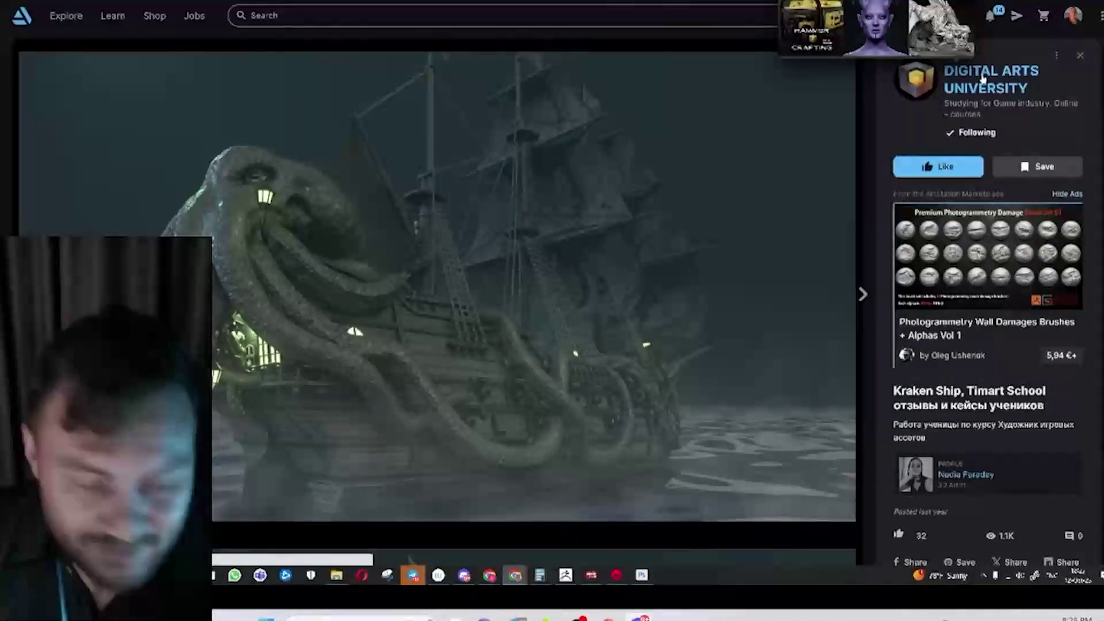
{"action": "left_click", "coordinate": [983, 77]}
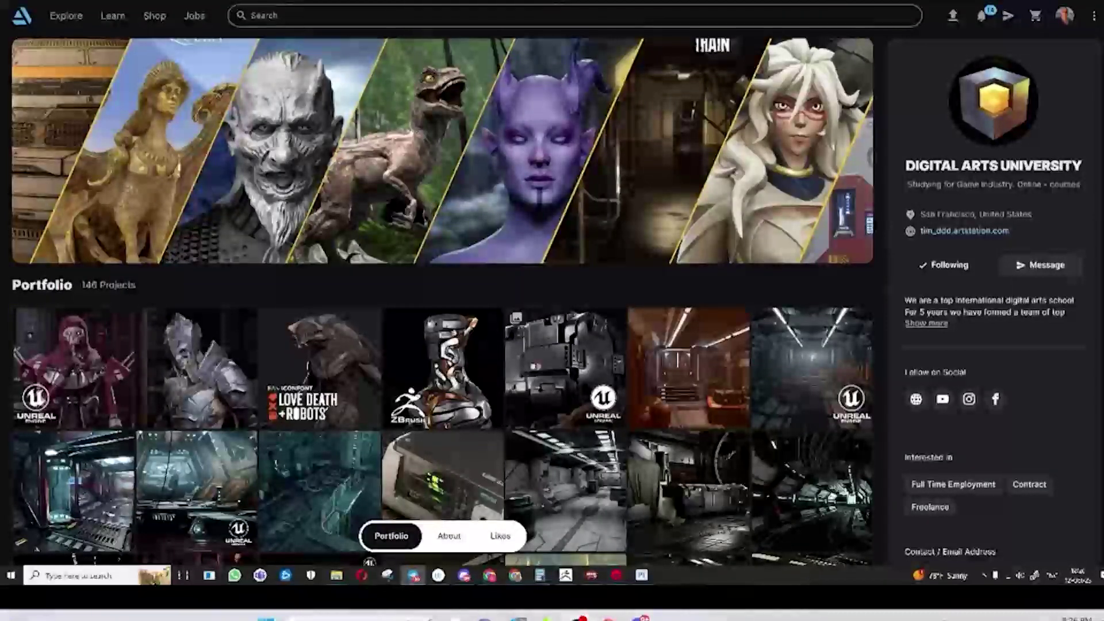
Switch back to the rusty barrel artwork in Photoshop
{"action": "left_click", "coordinate": [642, 575]}
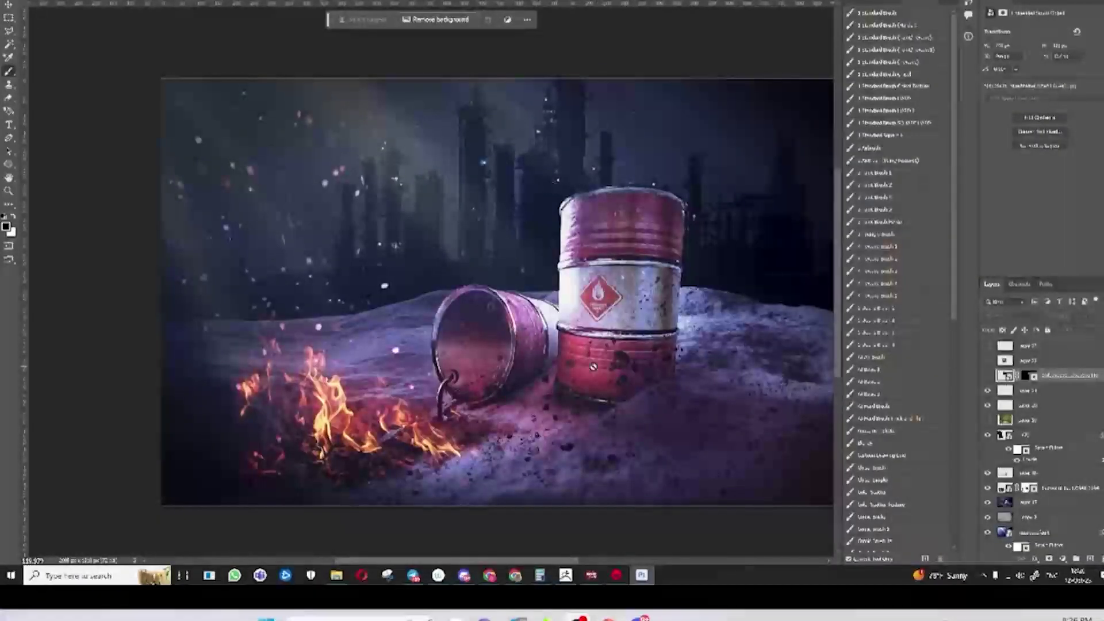
Crop (C) the left, right, top and bottom edges in to a near-square around the two barrels
{"action": "left_click_drag", "start_coordinate": [722, 314], "coordinate": [686, 299]}
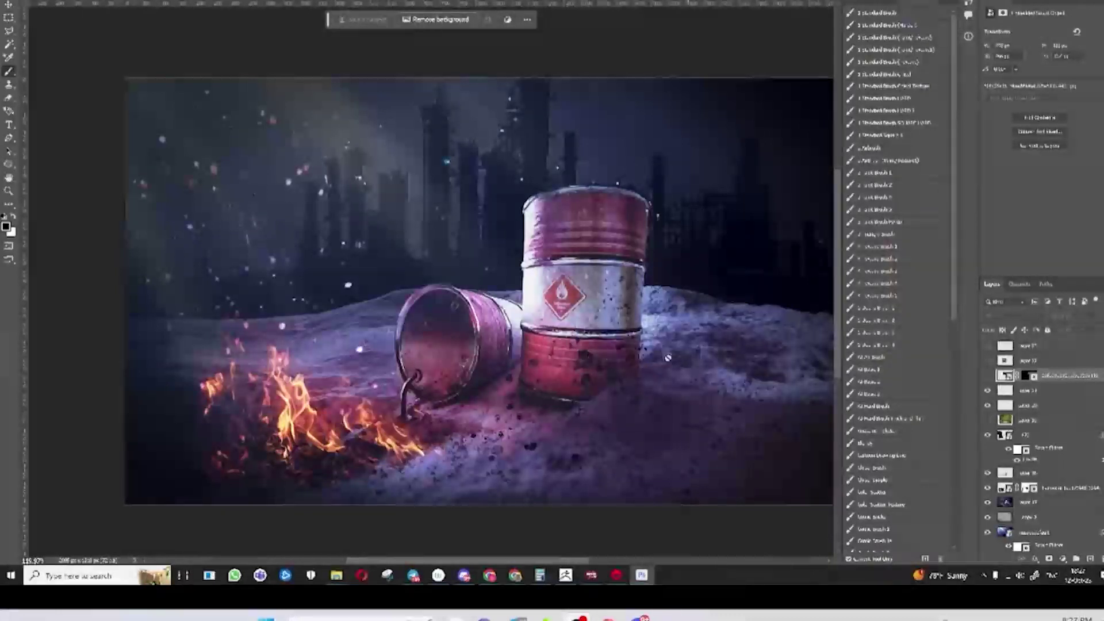
{"action": "scroll", "coordinate": [667, 354], "scroll_direction": "down", "scroll_amount": 1}
{"action": "key", "text": "c"}
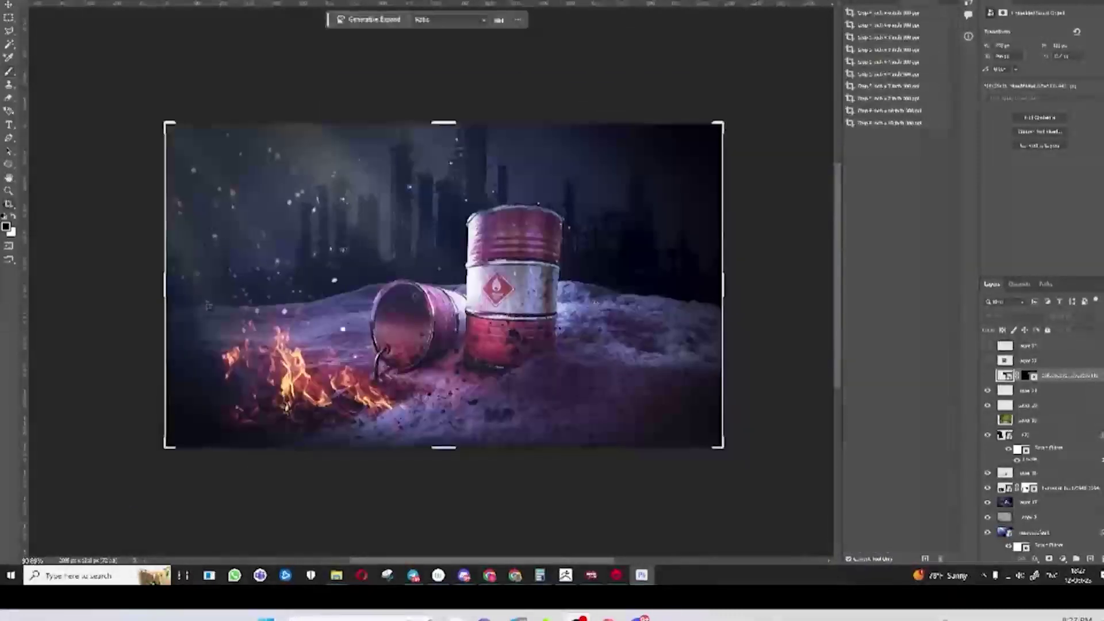
{"action": "left_click_drag", "start_coordinate": [164, 289], "coordinate": [270, 290]}
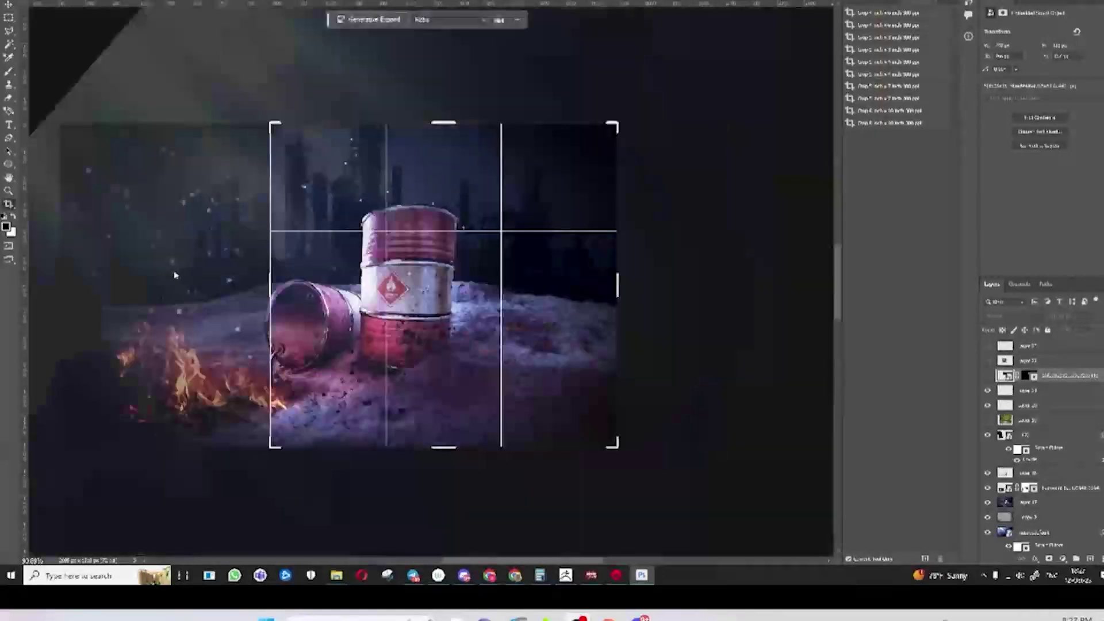
{"action": "left_click_drag", "start_coordinate": [617, 286], "coordinate": [562, 286]}
{"action": "left_click_drag", "start_coordinate": [448, 121], "coordinate": [460, 147]}
{"action": "left_click_drag", "start_coordinate": [445, 424], "coordinate": [445, 402]}
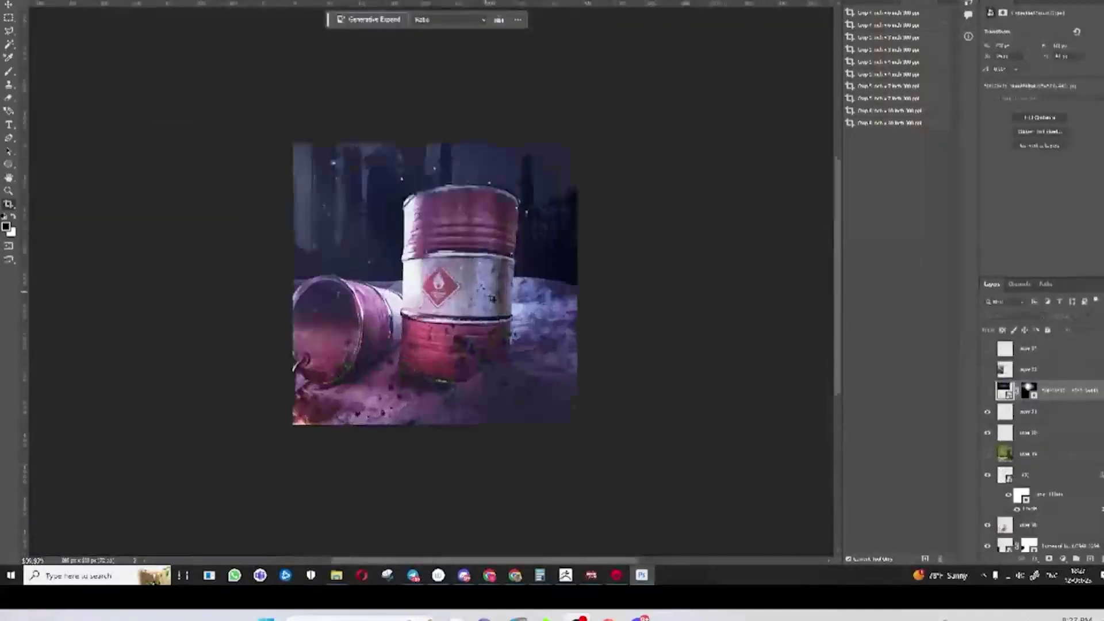
{"action": "scroll", "coordinate": [541, 329], "scroll_direction": "down", "scroll_amount": 4}
{"action": "scroll", "coordinate": [569, 350], "scroll_direction": "up", "scroll_amount": 2}
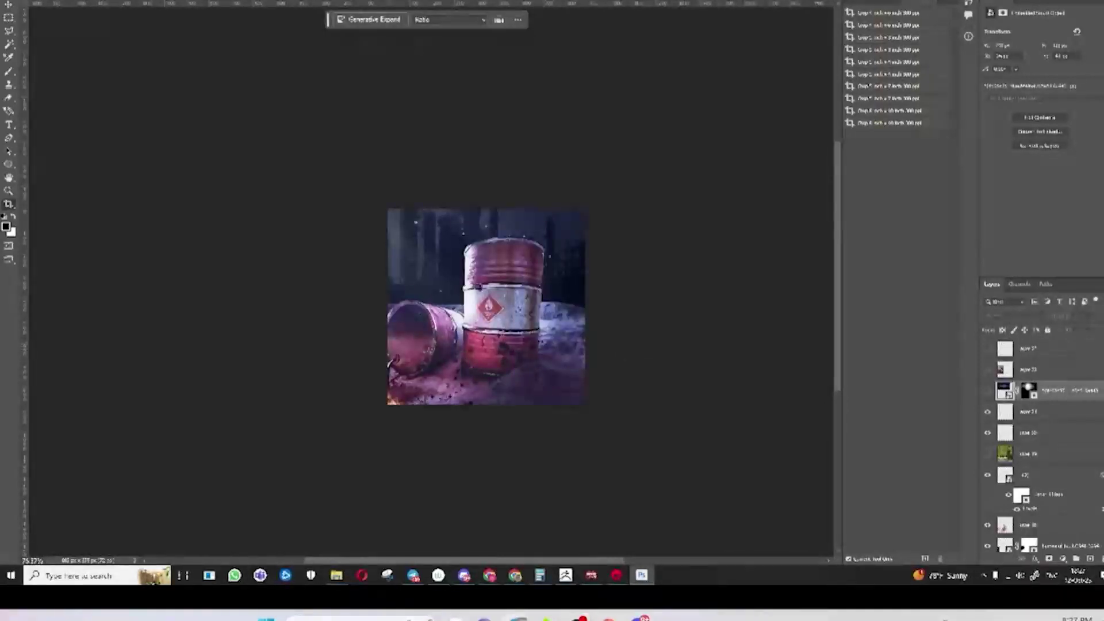
In Marmoset Toolbag, orbit the red barrel upright to show its hazard label and select Main Camera
{"action": "left_click", "coordinate": [617, 575]}
{"action": "left_click", "coordinate": [735, 341]}
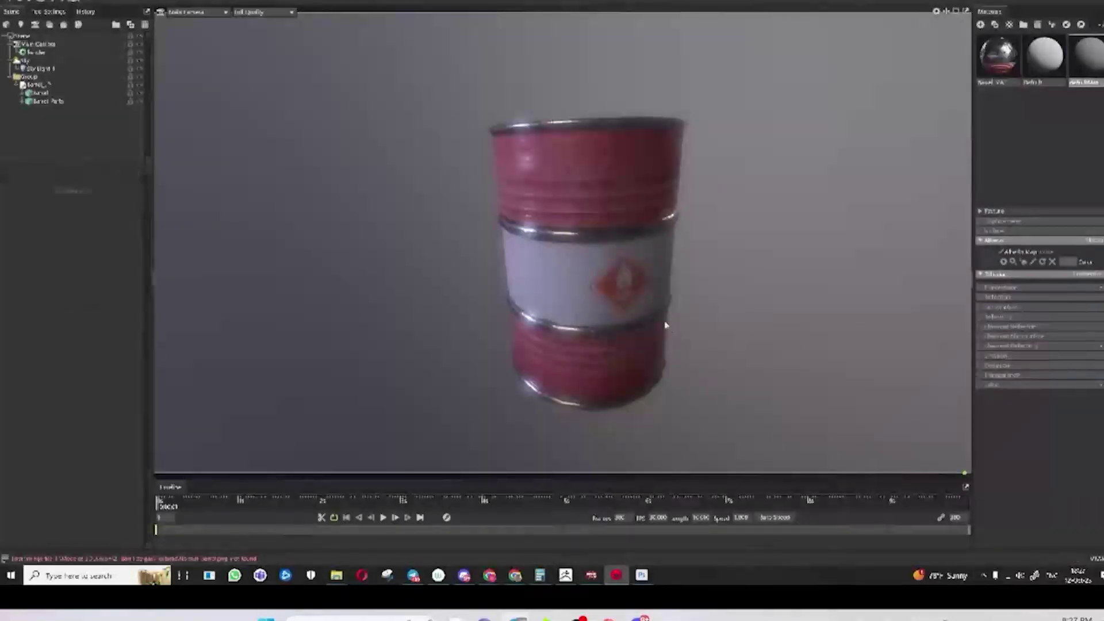
{"action": "left_click_drag", "start_coordinate": [693, 344], "coordinate": [660, 320]}
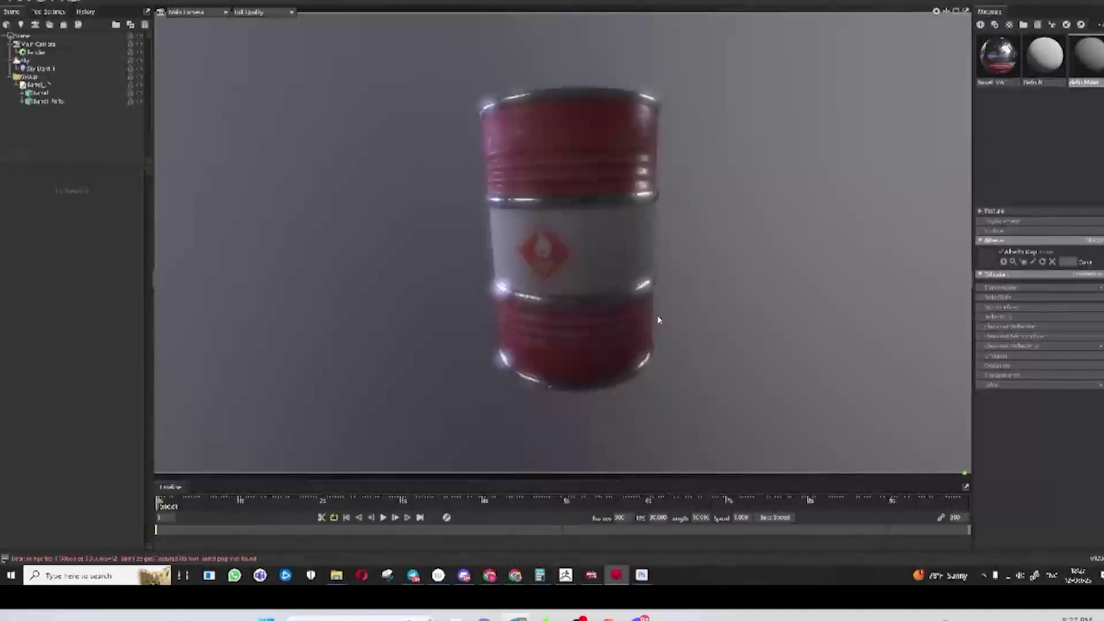
{"action": "left_click_drag", "start_coordinate": [609, 279], "coordinate": [702, 298]}
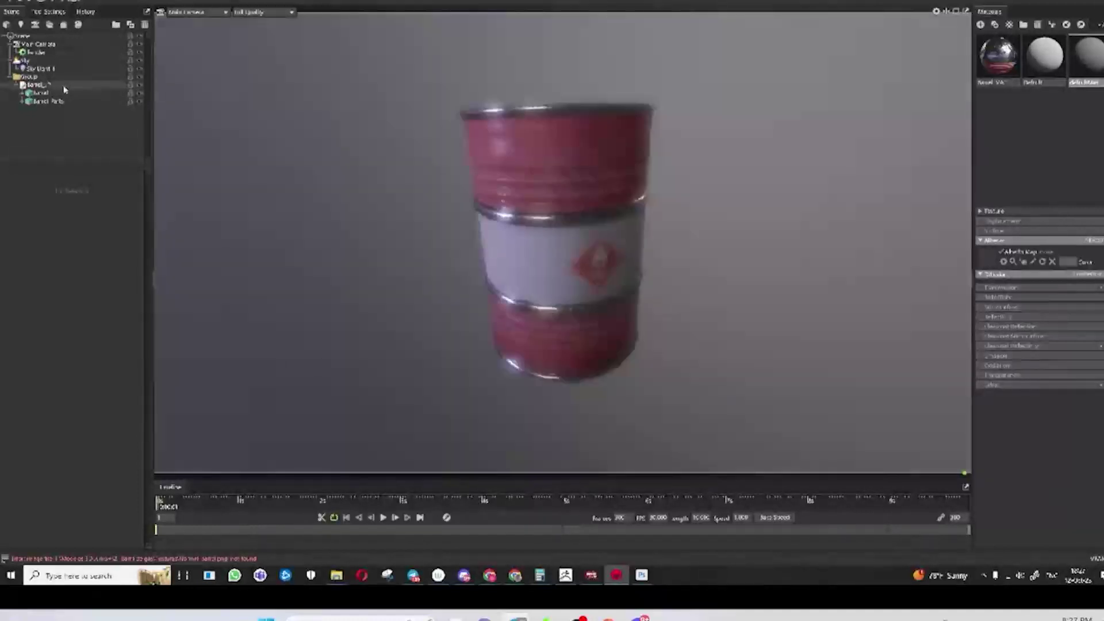
{"action": "left_click", "coordinate": [54, 45]}
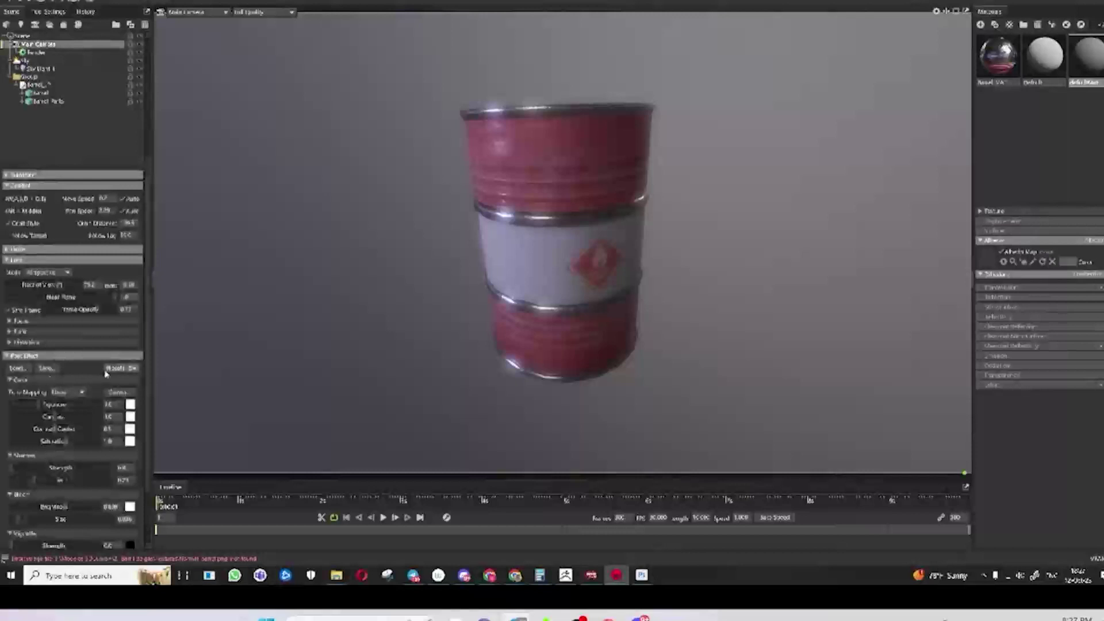
{"action": "scroll", "coordinate": [105, 374], "scroll_direction": "down", "scroll_amount": 2}
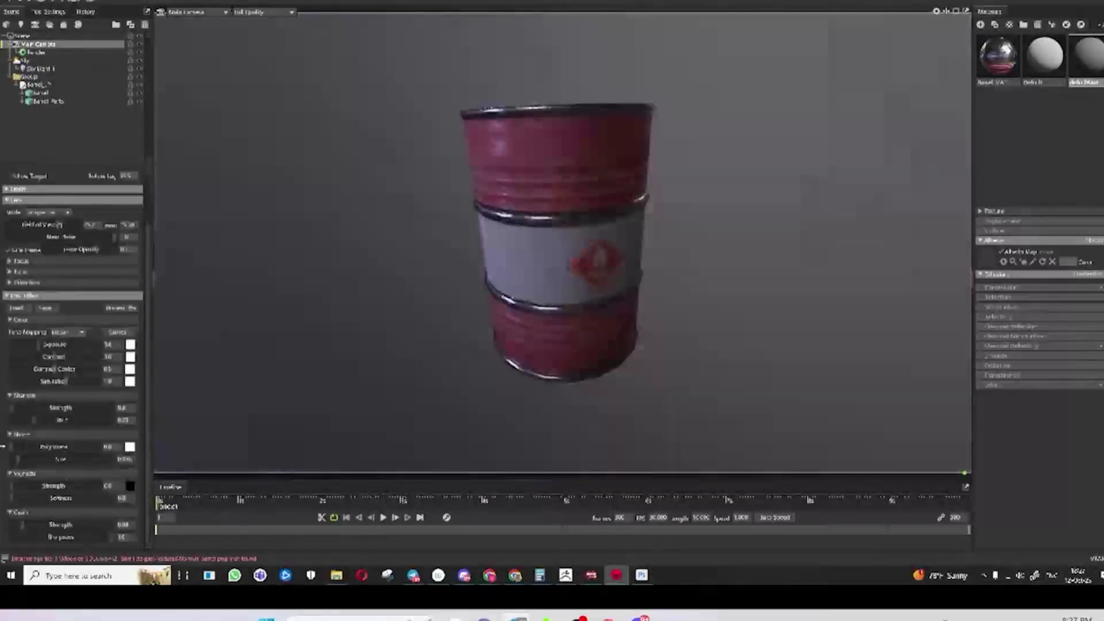
{"action": "left_click_drag", "start_coordinate": [562, 226], "coordinate": [623, 259]}
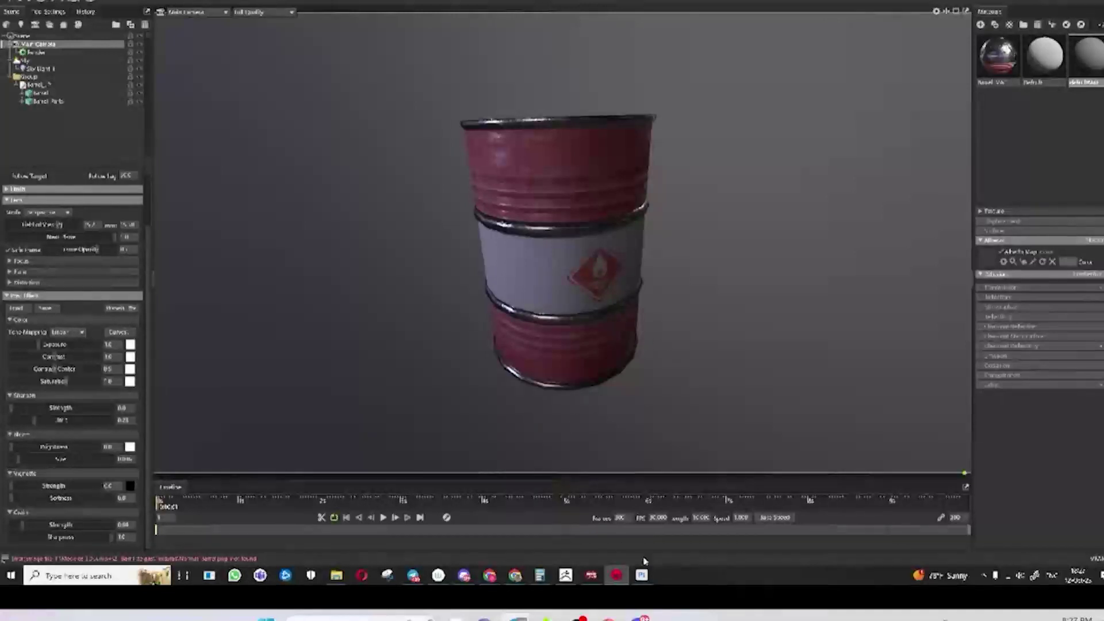
{"action": "left_click", "coordinate": [642, 575]}
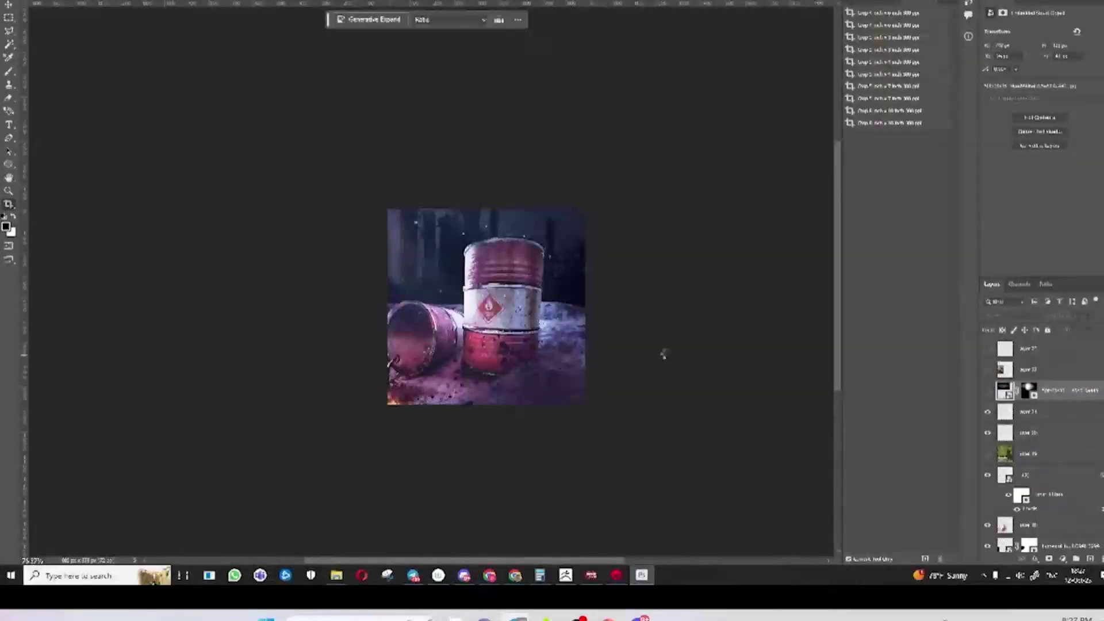
Reselect the Crop tool to reveal the full wide barrel scene and pan across it
{"action": "left_click", "coordinate": [665, 354]}
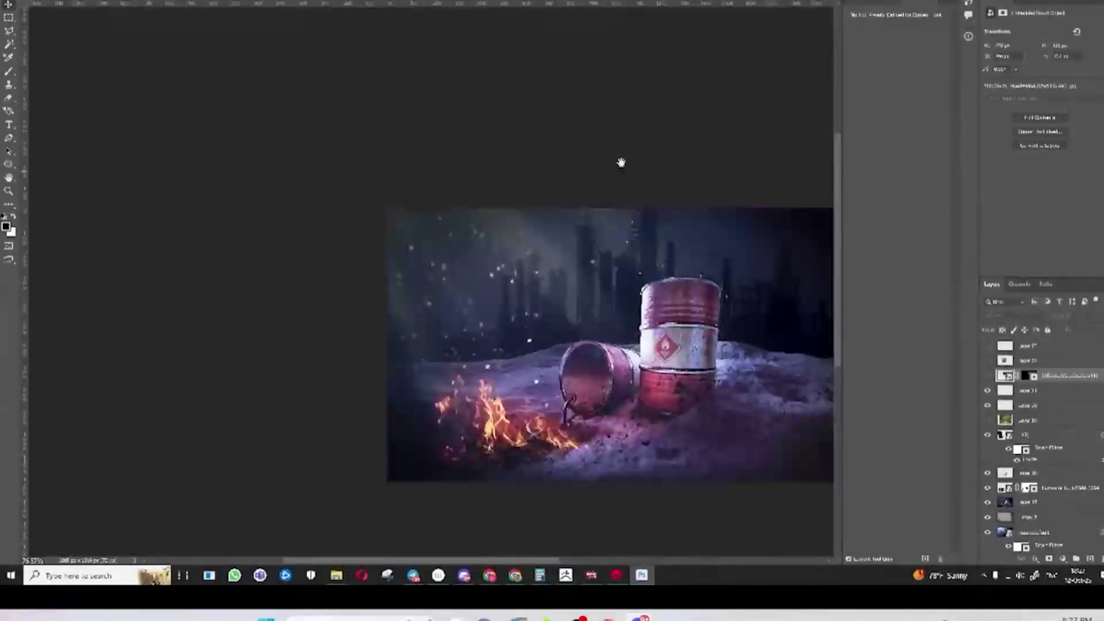
{"action": "left_click_drag", "start_coordinate": [621, 163], "coordinate": [498, 126]}
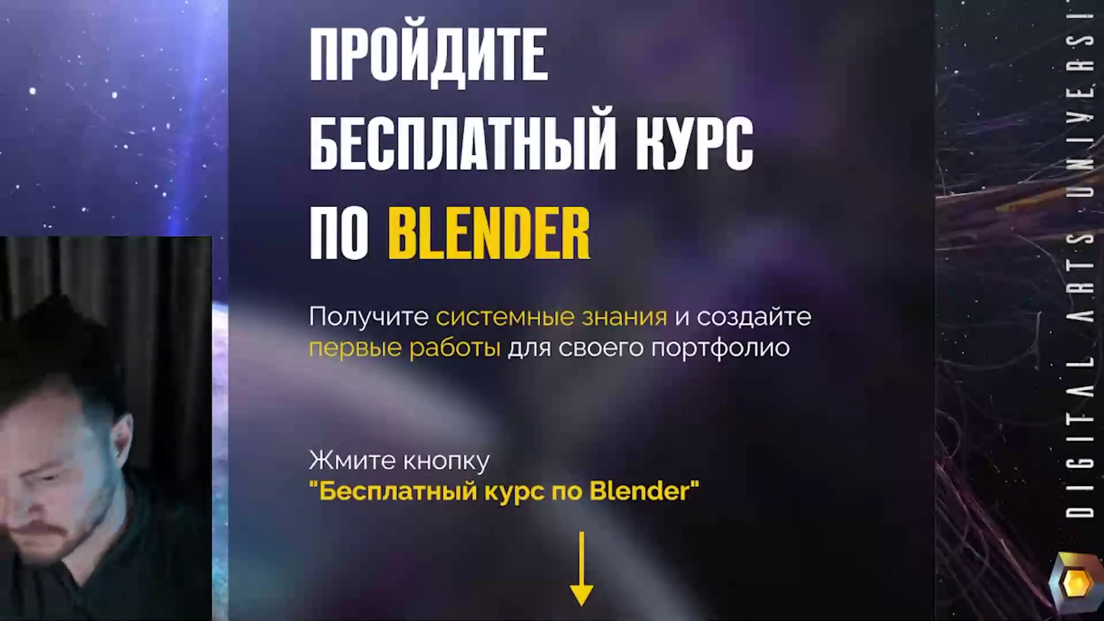
Advance to the guest slide '3D-моделирование как инструмент для творчества'
{"action": "key", "text": "Right"}
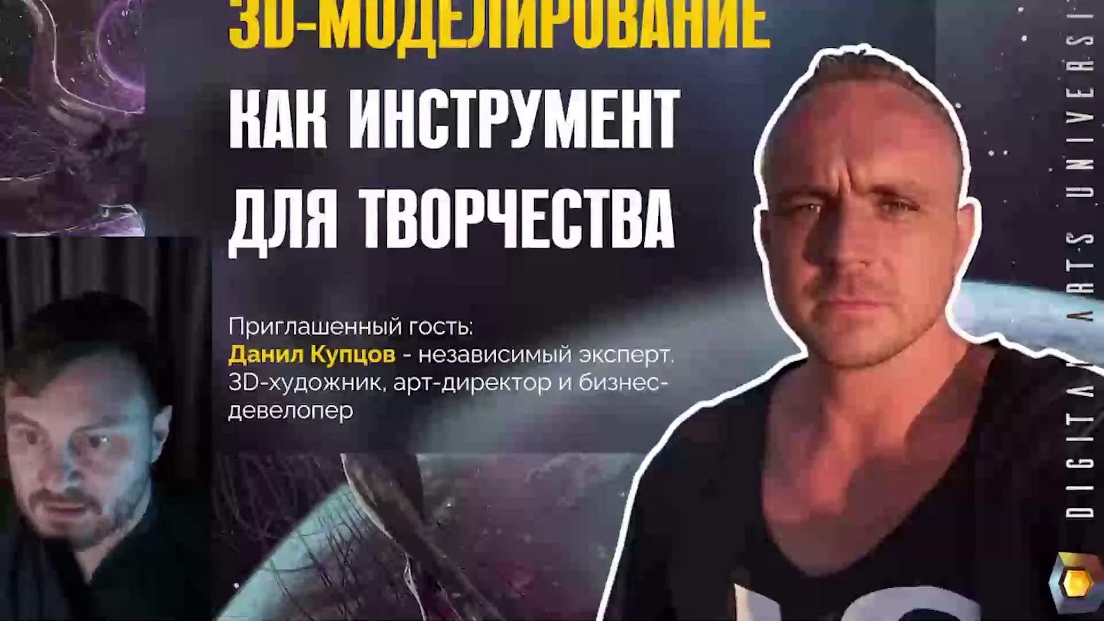